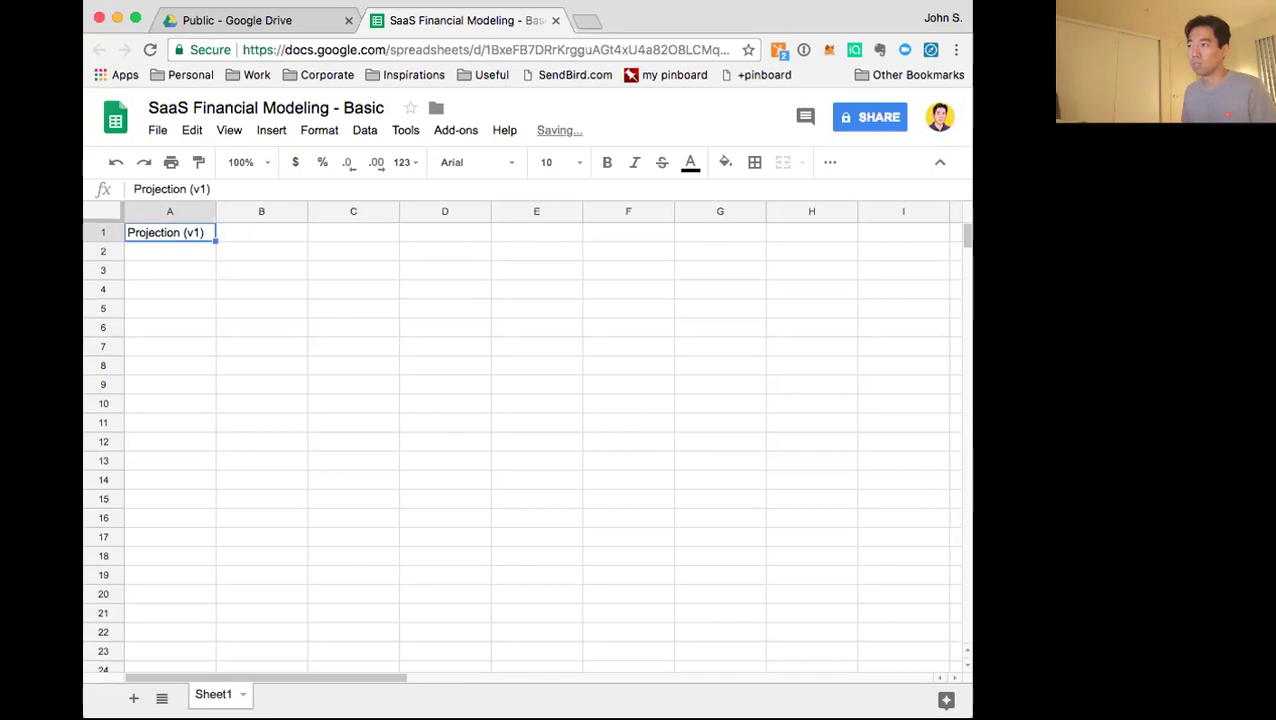
# Format the title "Projection (v1)" in A1 as bold at font size 14
pyautogui.click(553, 166)
pyautogui.write('14')
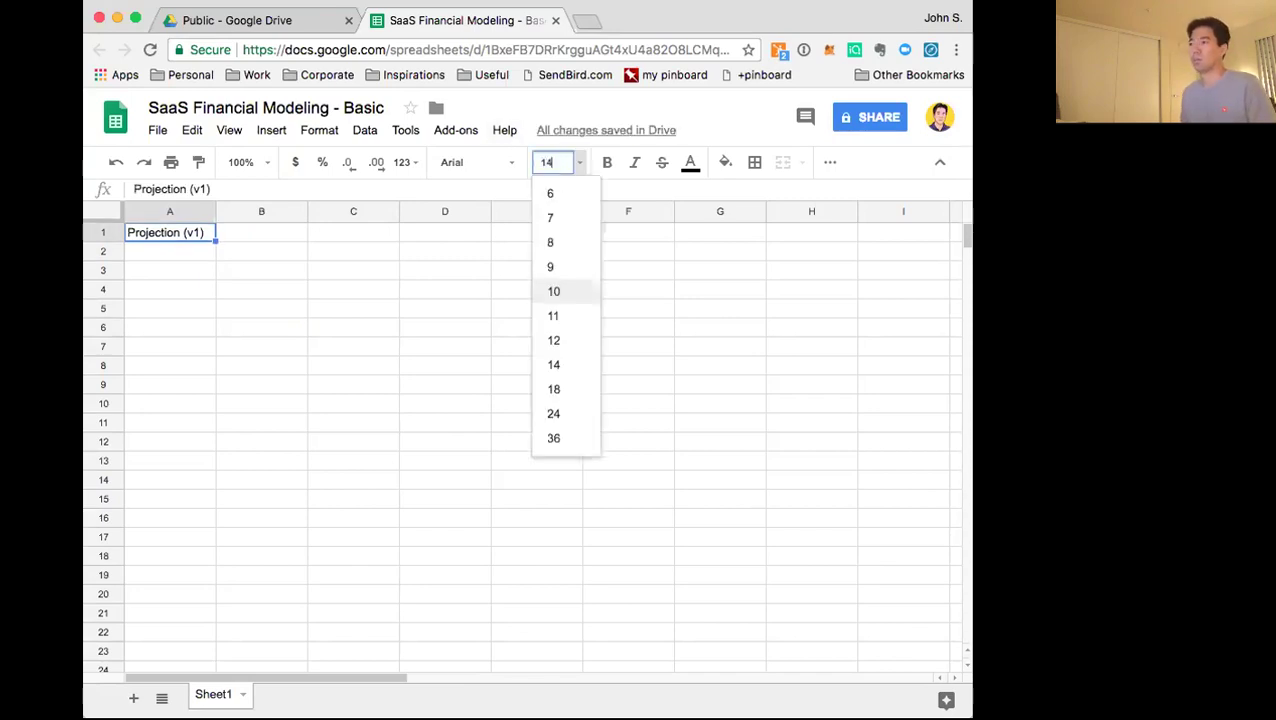
pyautogui.press('Return')
pyautogui.press('super+b')
# Enter "Last update: 2018-04-15 Sun" in A2 below the title
pyautogui.press('Down')
pyautogui.write('L')
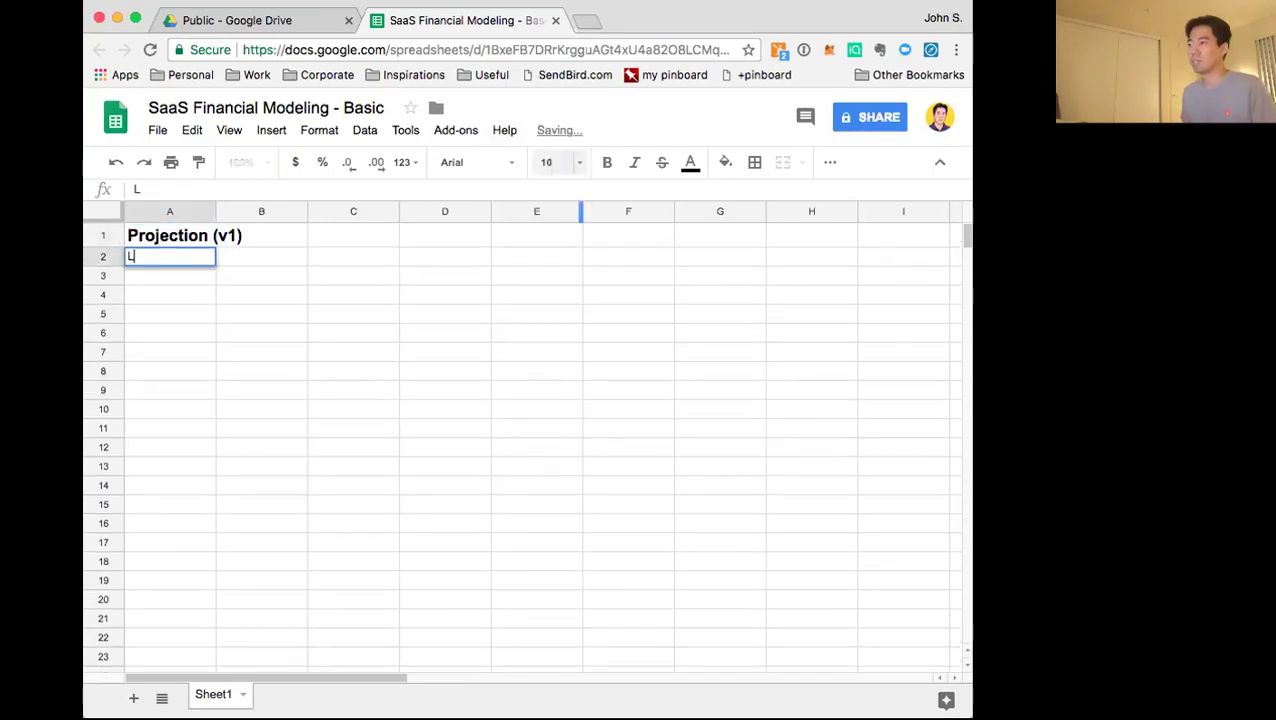
pyautogui.write('ast update: 201')
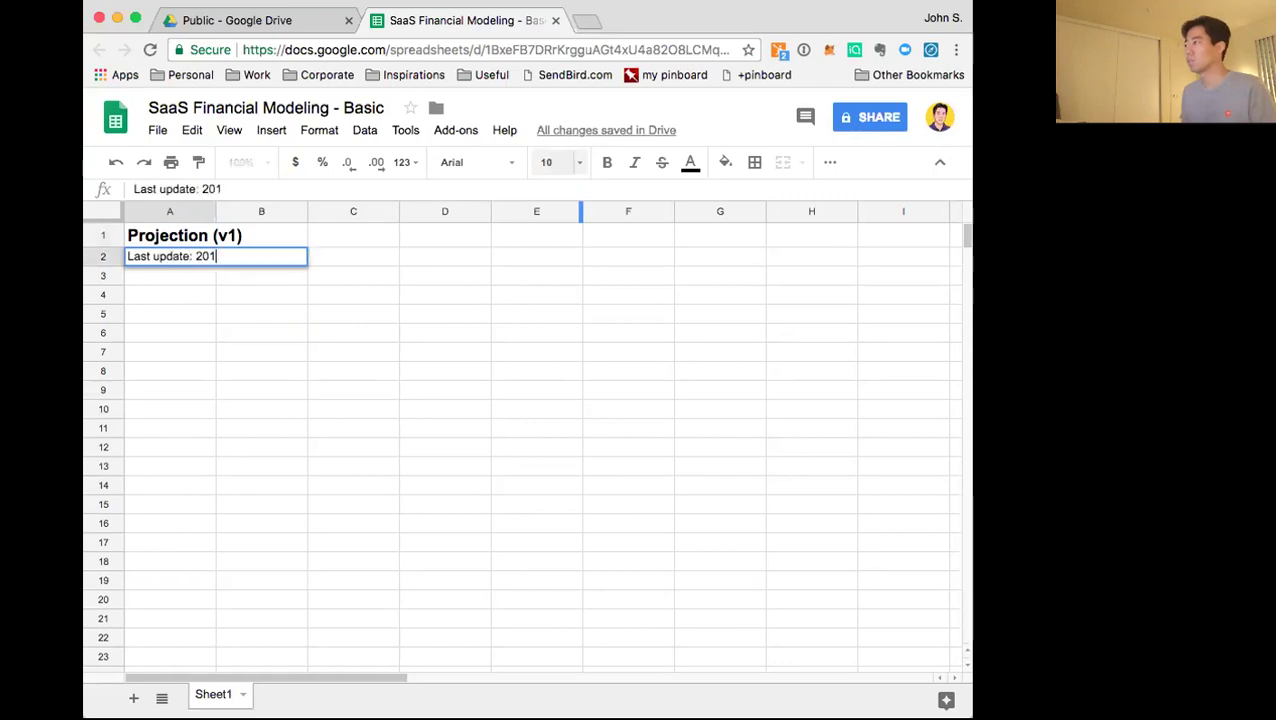
pyautogui.write('8-04-15 Sun')
pyautogui.press('Return')
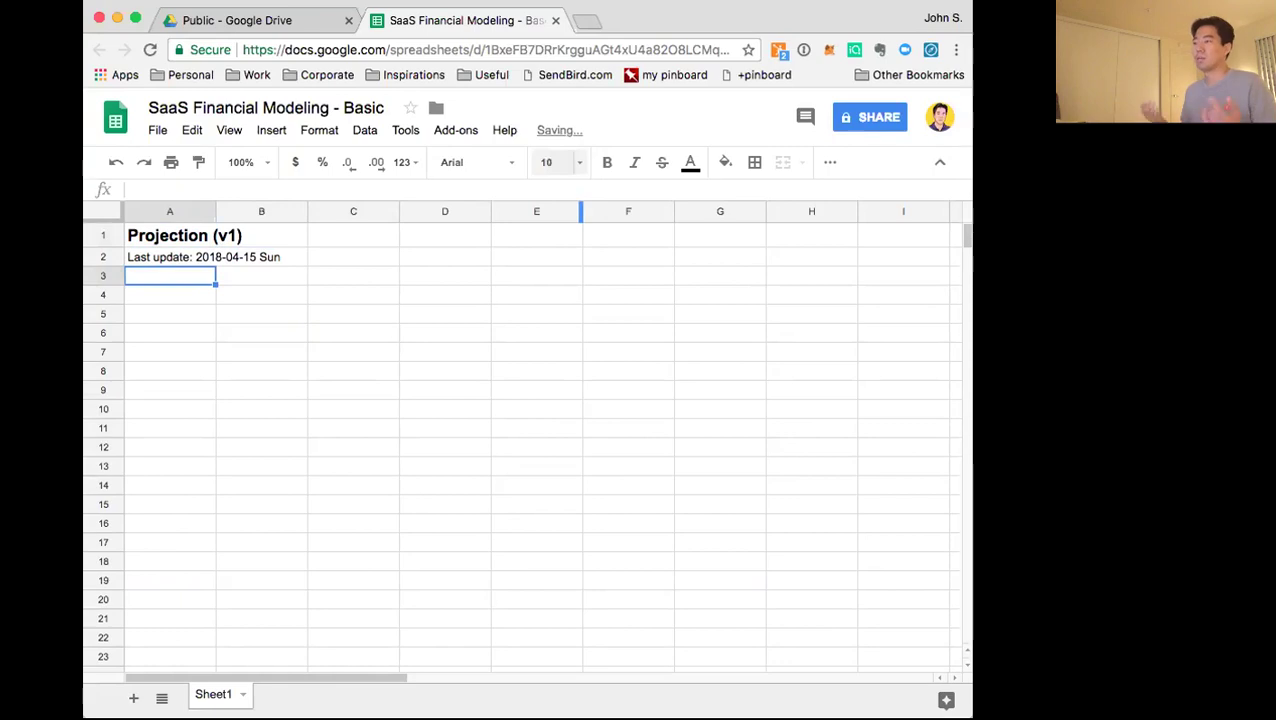
# Enter the column headers Key, Value and Notes in A3 to C3
pyautogui.write('Key')
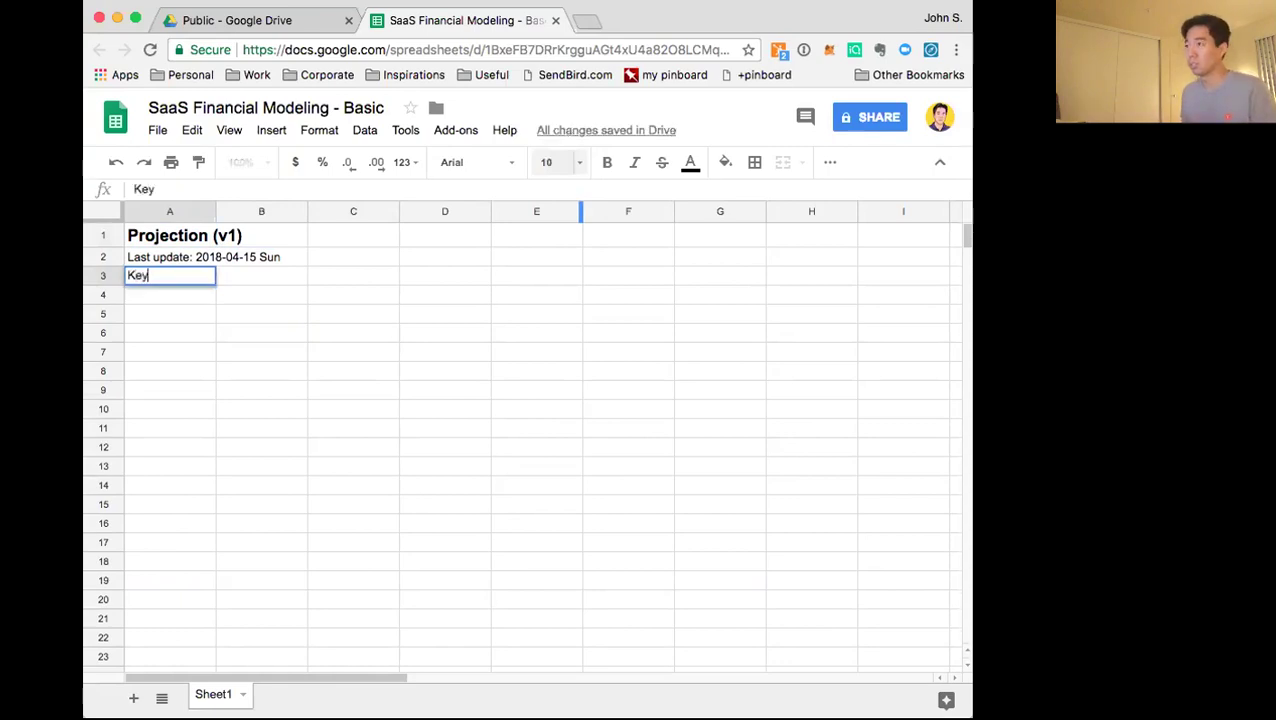
pyautogui.press('Tab')
pyautogui.write('Value')
pyautogui.press('Tab')
pyautogui.write('Noit')
pyautogui.write('tes')
pyautogui.press('Return')
# Format the Key, Value and Notes headers as bold with a light grey fill and a bottom border
pyautogui.press('Up')
pyautogui.press('super+shift+Left')
pyautogui.press('super+b')
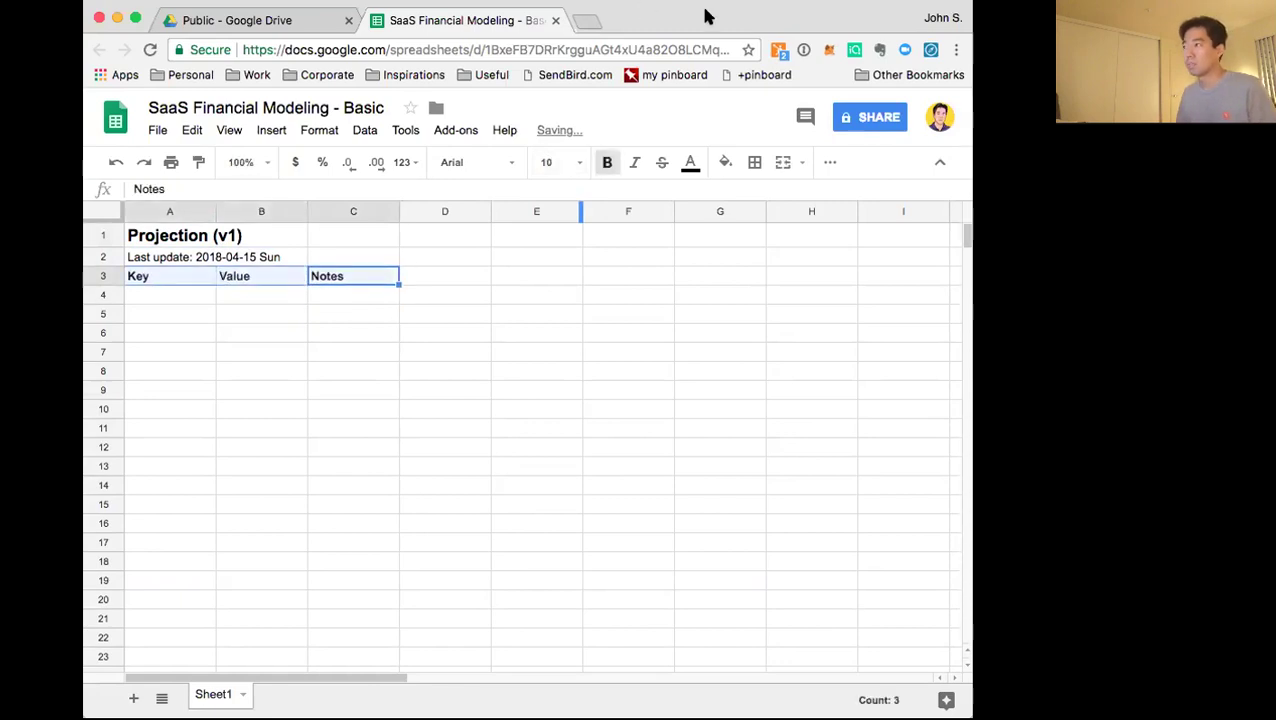
pyautogui.click(726, 162)
pyautogui.click(830, 221)
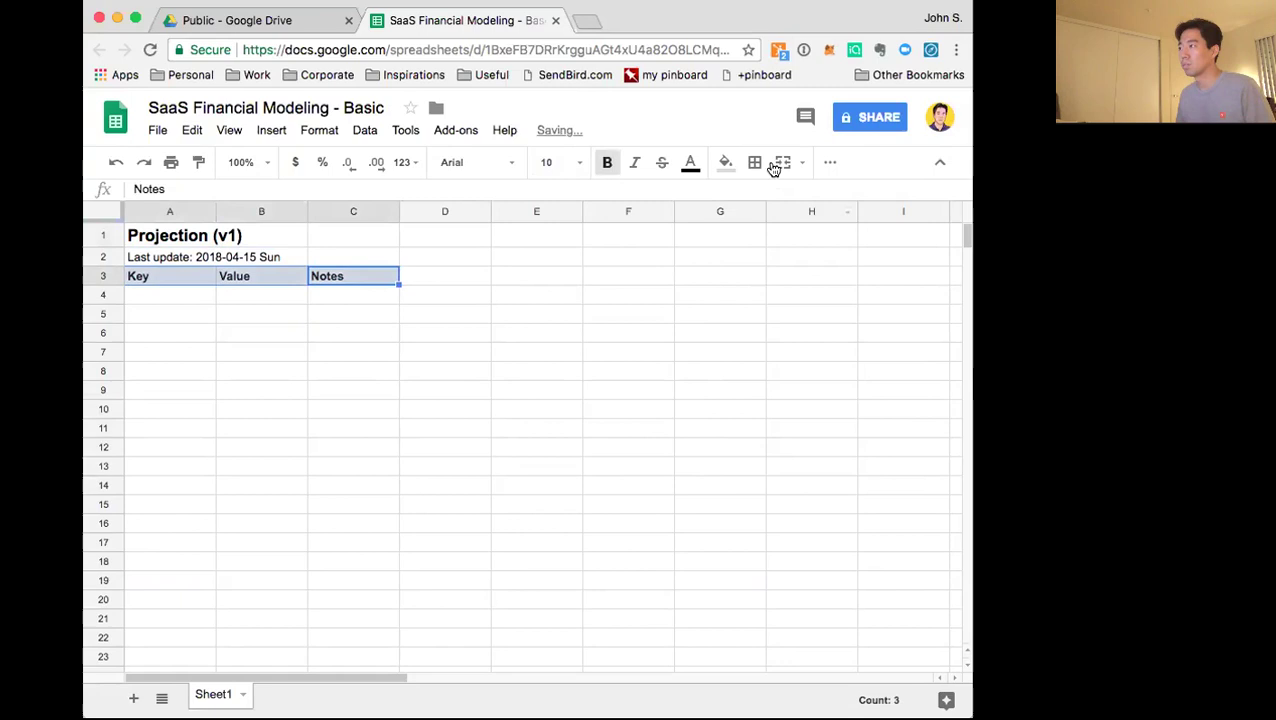
pyautogui.click(755, 162)
pyautogui.click(848, 230)
pyautogui.click(685, 352)
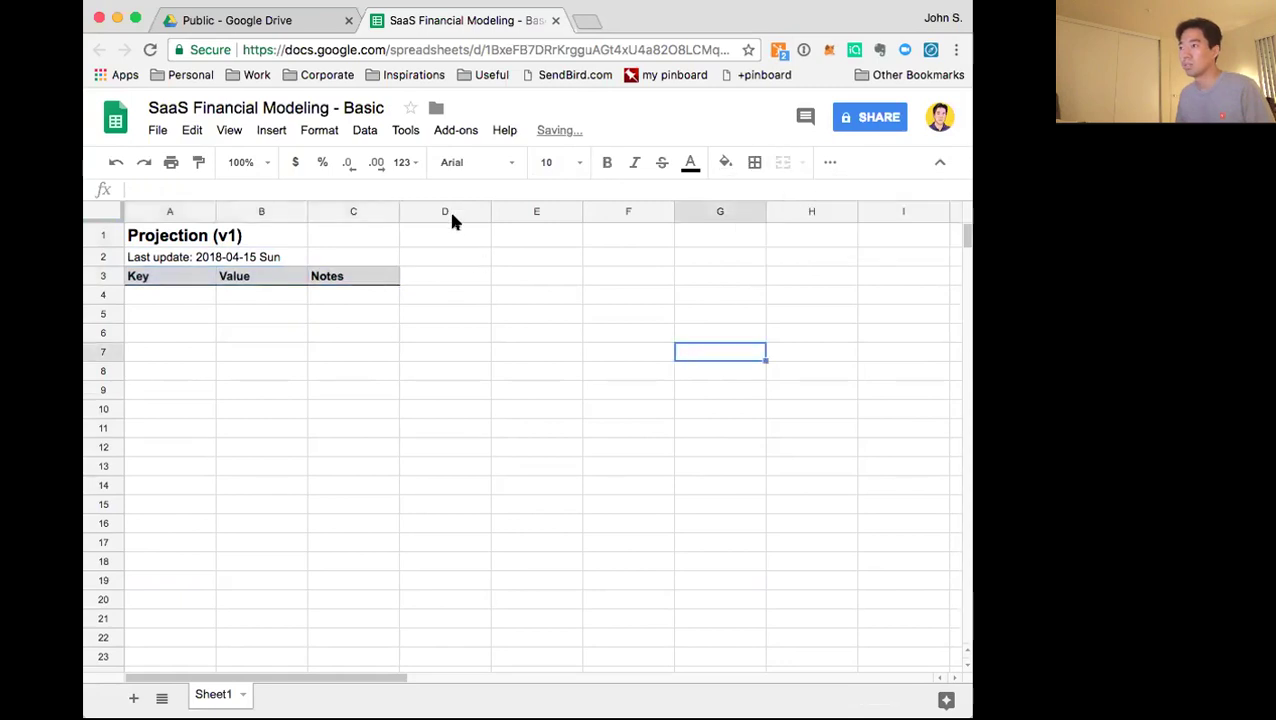
# Widen column C slightly and narrow column D to a thin spacer column
pyautogui.moveTo(399, 211); pyautogui.dragTo(442, 211)
pyautogui.click(505, 240)
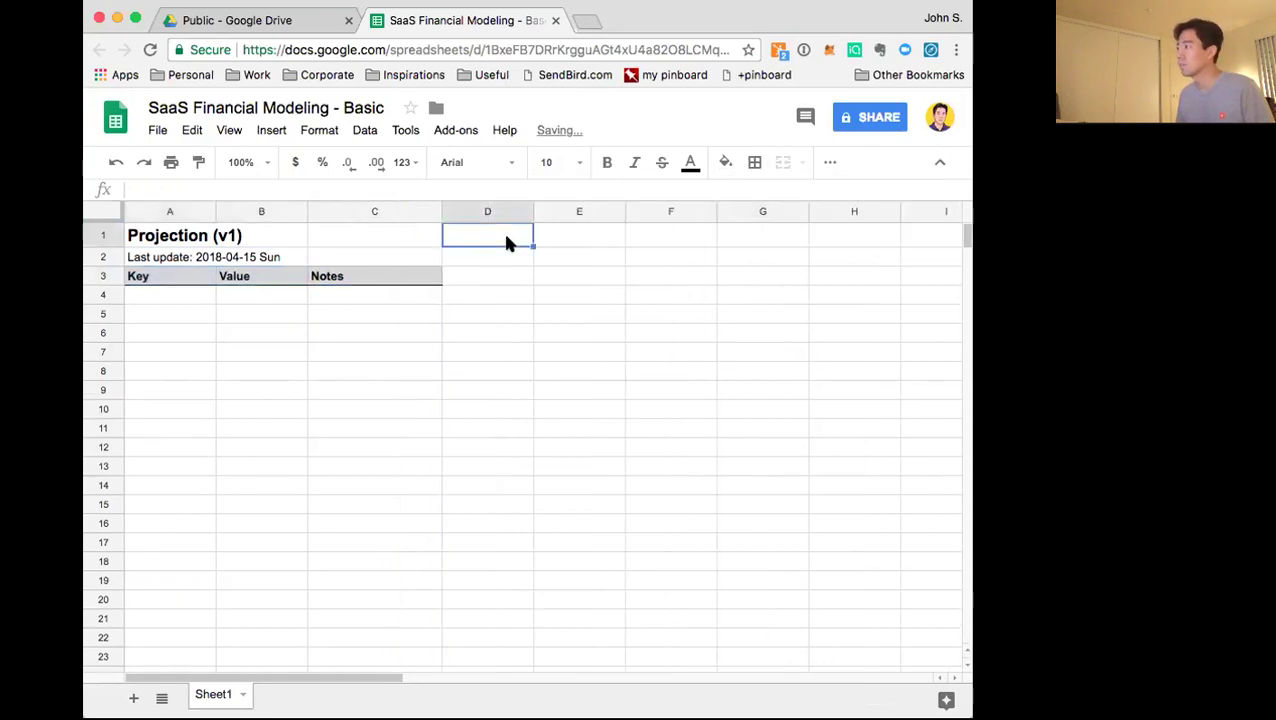
pyautogui.moveTo(531, 213); pyautogui.dragTo(460, 212)
# Enter the headers Periods, Y1, Y2, Y3, Y4 and Y6 across row 3 from E3 to J3
pyautogui.click(528, 278)
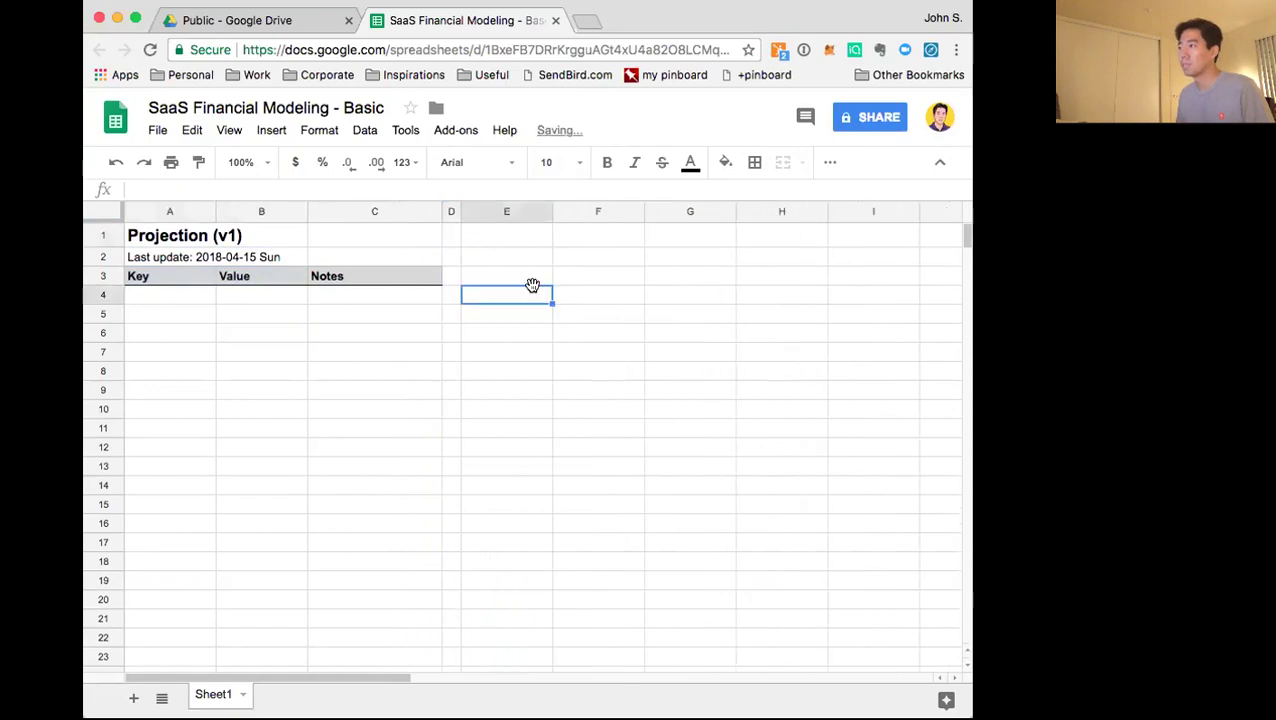
pyautogui.write('Periods')
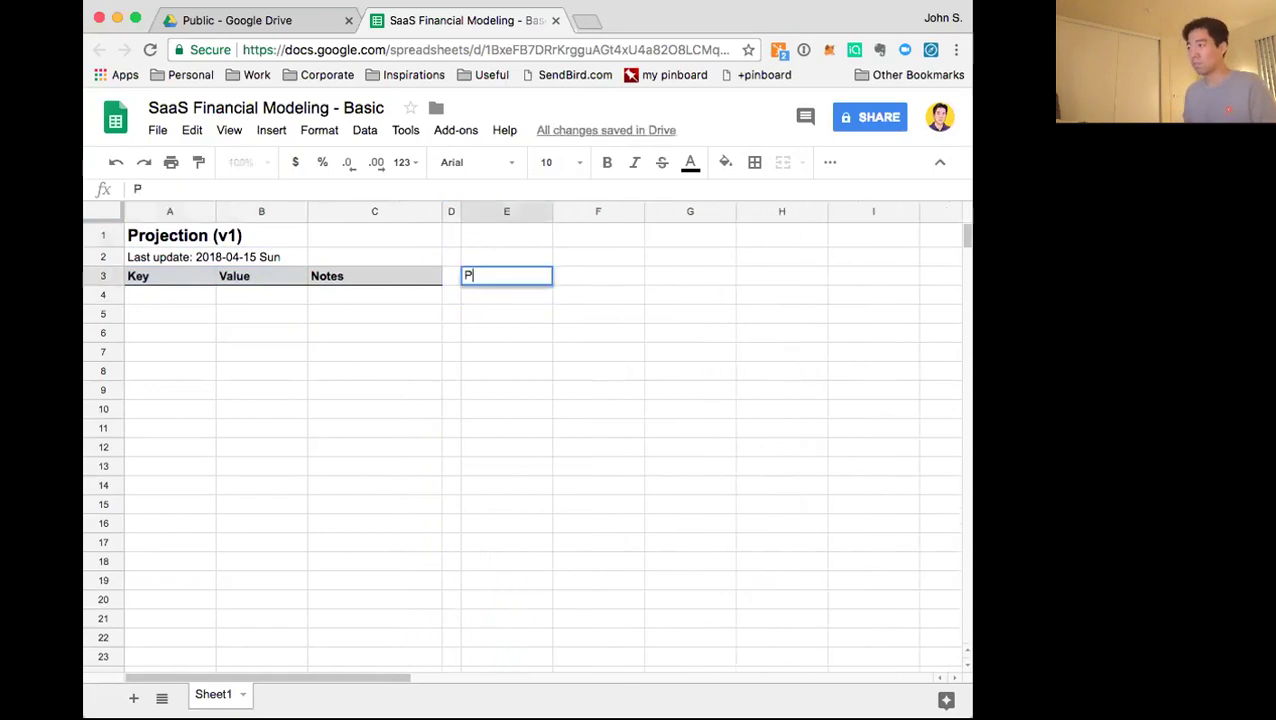
pyautogui.press('Return')
pyautogui.press('Up')
pyautogui.press('Right')
pyautogui.write('Y1')
pyautogui.press('Tab')
pyautogui.write('Y2')
pyautogui.press('Tab')
pyautogui.write('Y3')
pyautogui.press('Tab')
pyautogui.write('Y4')
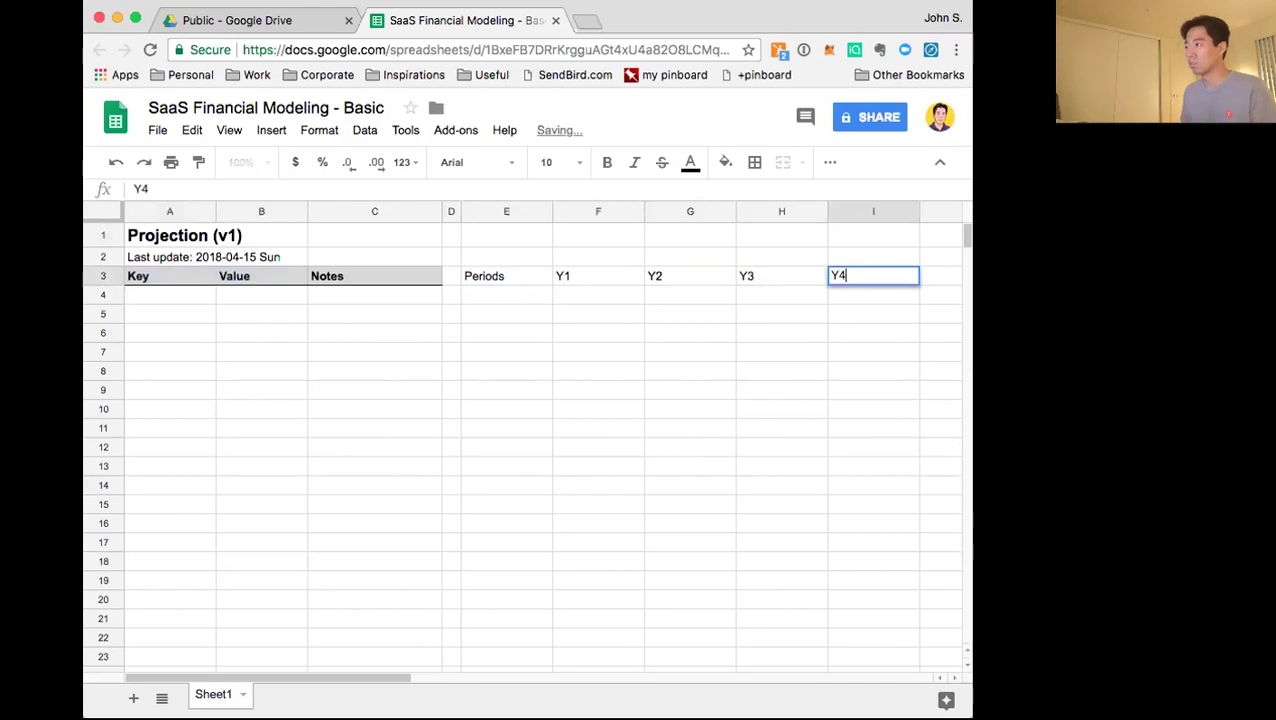
pyautogui.press('Tab')
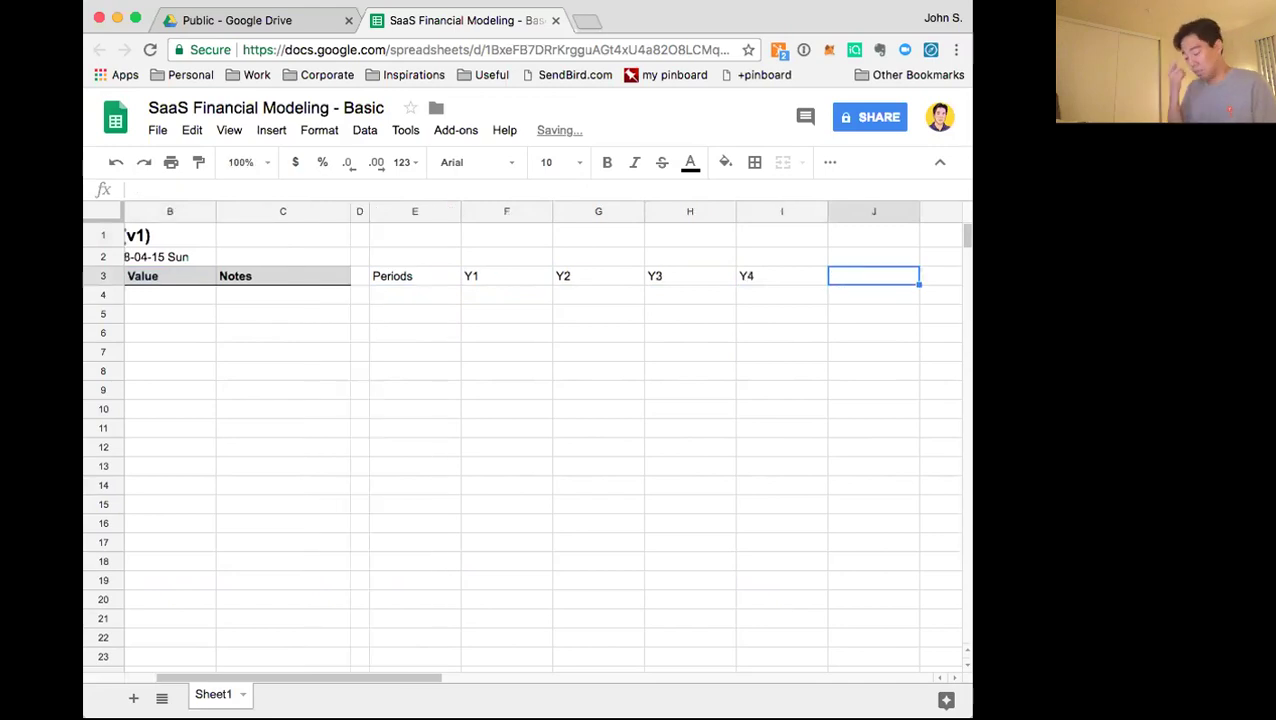
pyautogui.write('Y6')
pyautogui.press('Tab')
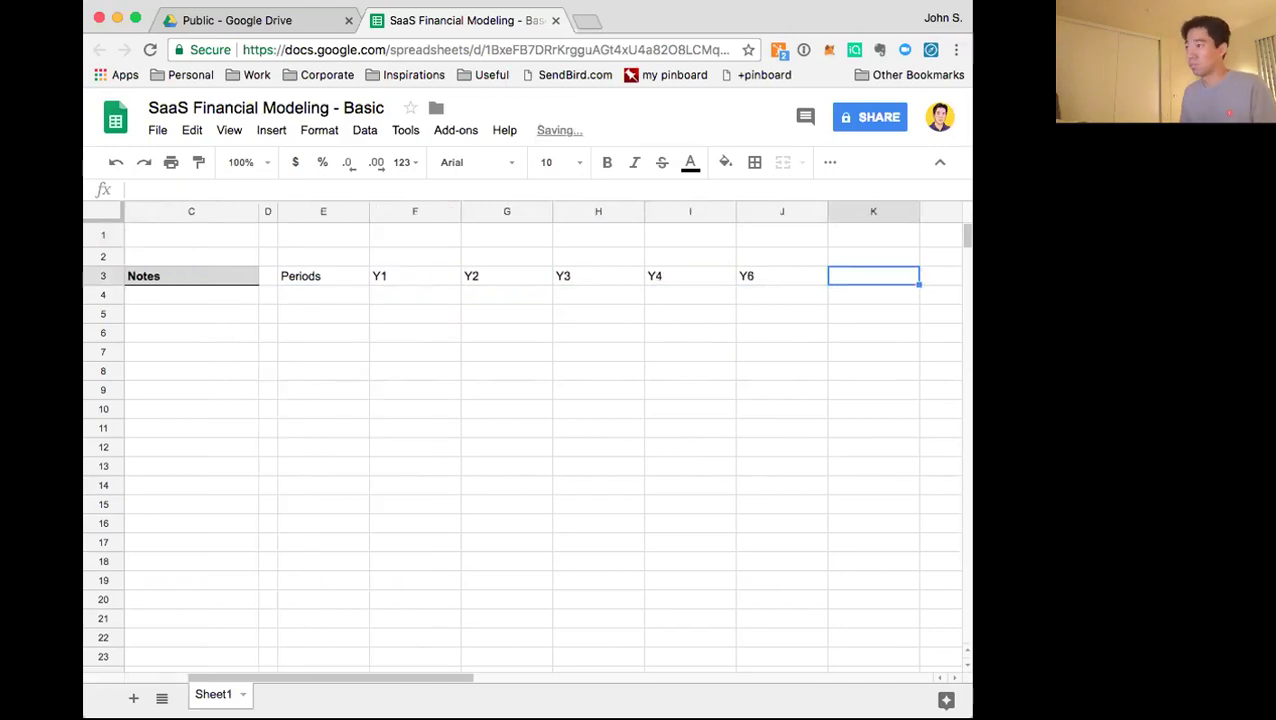
# Make the headers from Periods to Y6 in E3:J3 bold
pyautogui.press('Left')
pyautogui.press('Left')
pyautogui.press('Left')
pyautogui.press('Left')
pyautogui.press('Left')
pyautogui.press('Left')
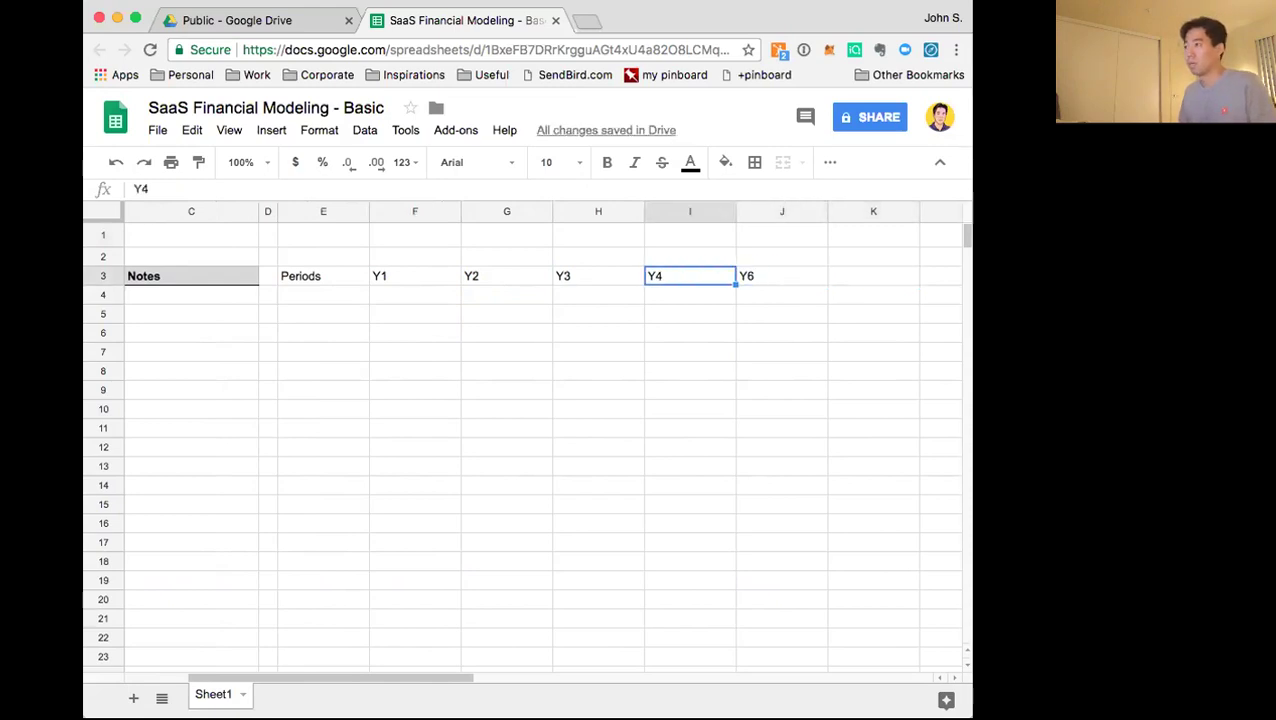
pyautogui.hotkey('shift', 'Right')
pyautogui.hotkey('shift', 'Right')
pyautogui.hotkey('shift', 'Right')
pyautogui.hotkey('shift', 'Right')
pyautogui.hotkey('shift', 'Right')
pyautogui.hotkey('ctrl', 'b')
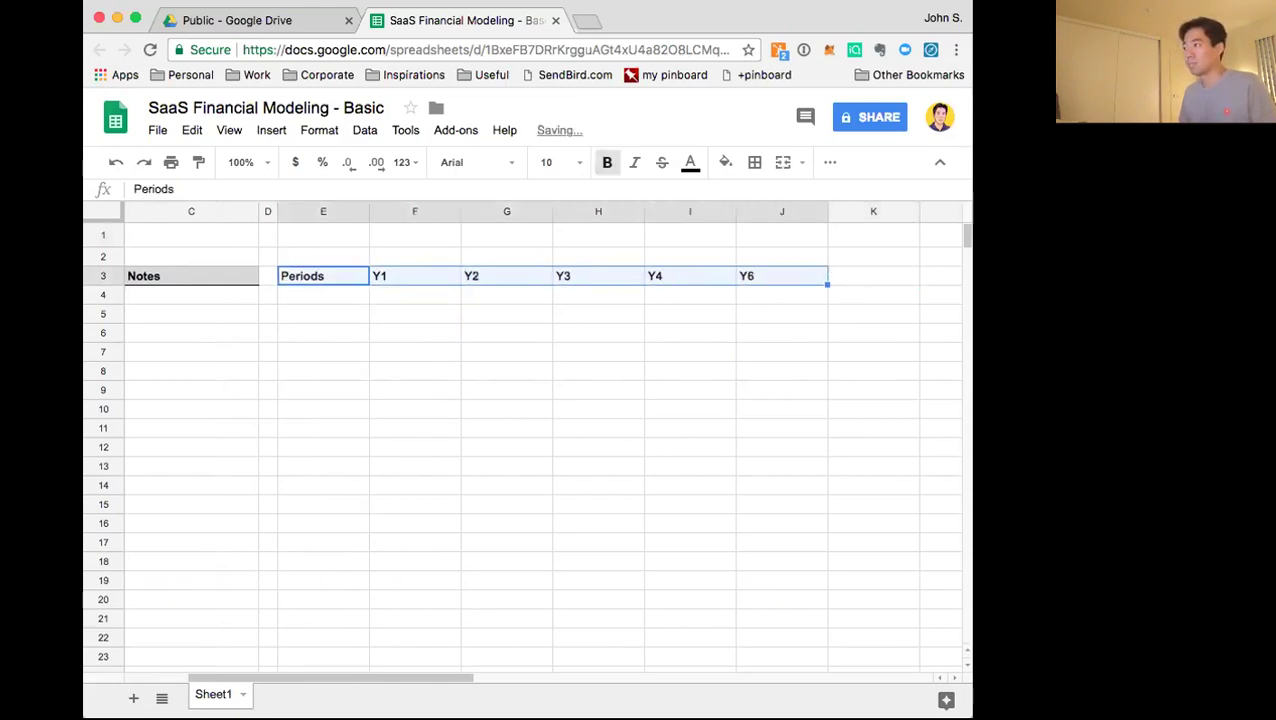
# Label the row below Periods as "Target ARR" in E4
pyautogui.press('Down')
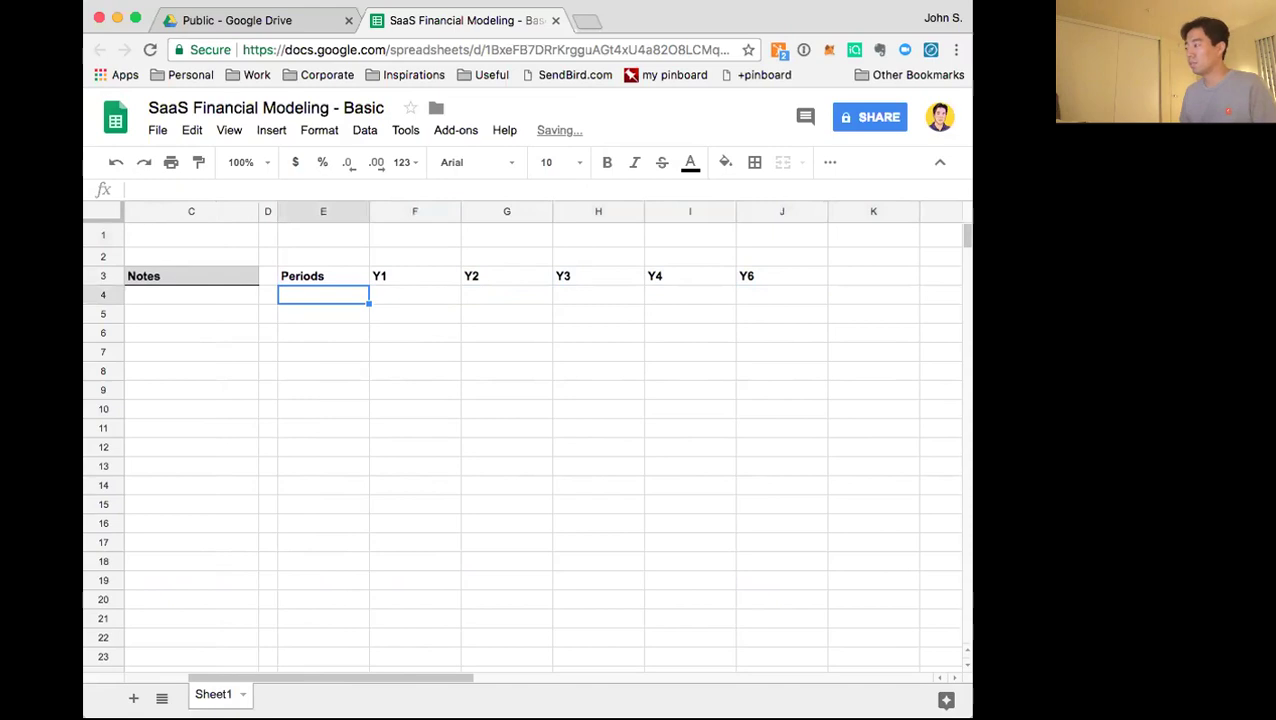
pyautogui.write('Target ARR')
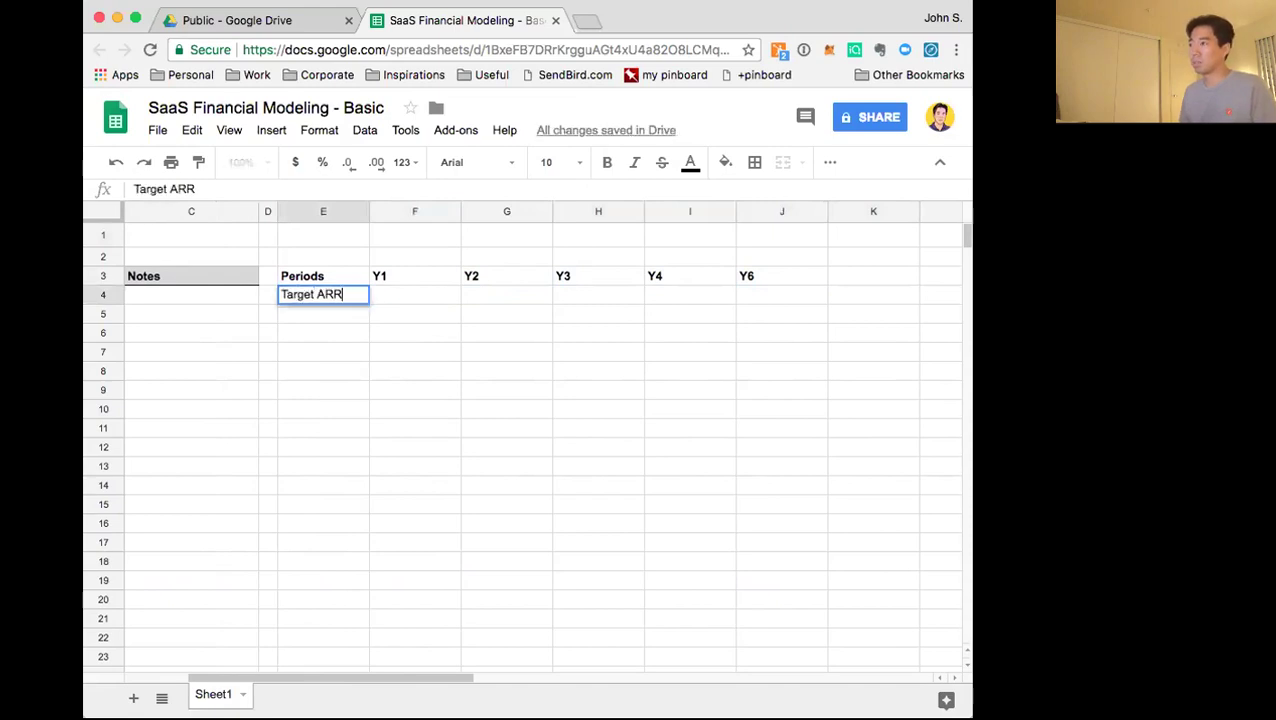
pyautogui.press('Return')
# Enter target ARR values of $300,000 for Y1 in F4 and $2,000,000 for Y2 in G4
pyautogui.press('Up')
pyautogui.press('Right')
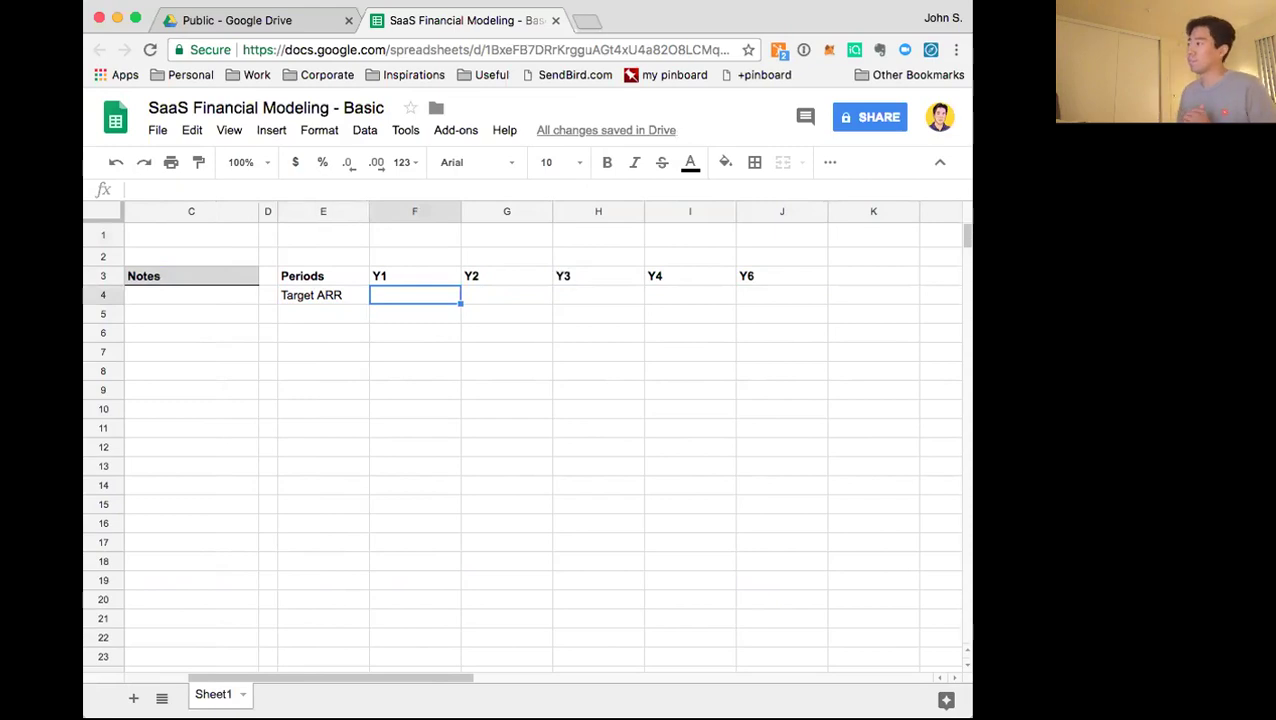
pyautogui.write('$')
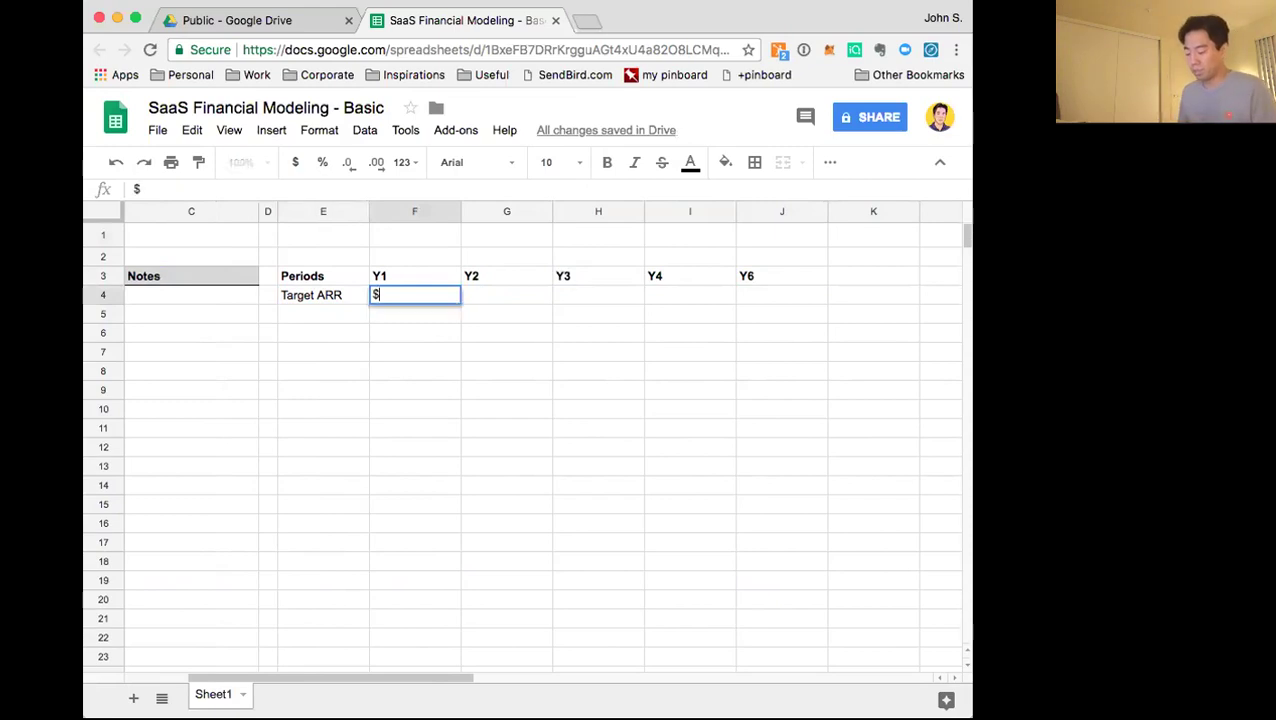
pyautogui.write('300,000')
pyautogui.press('Return')
pyautogui.press('Up')
pyautogui.press('Right')
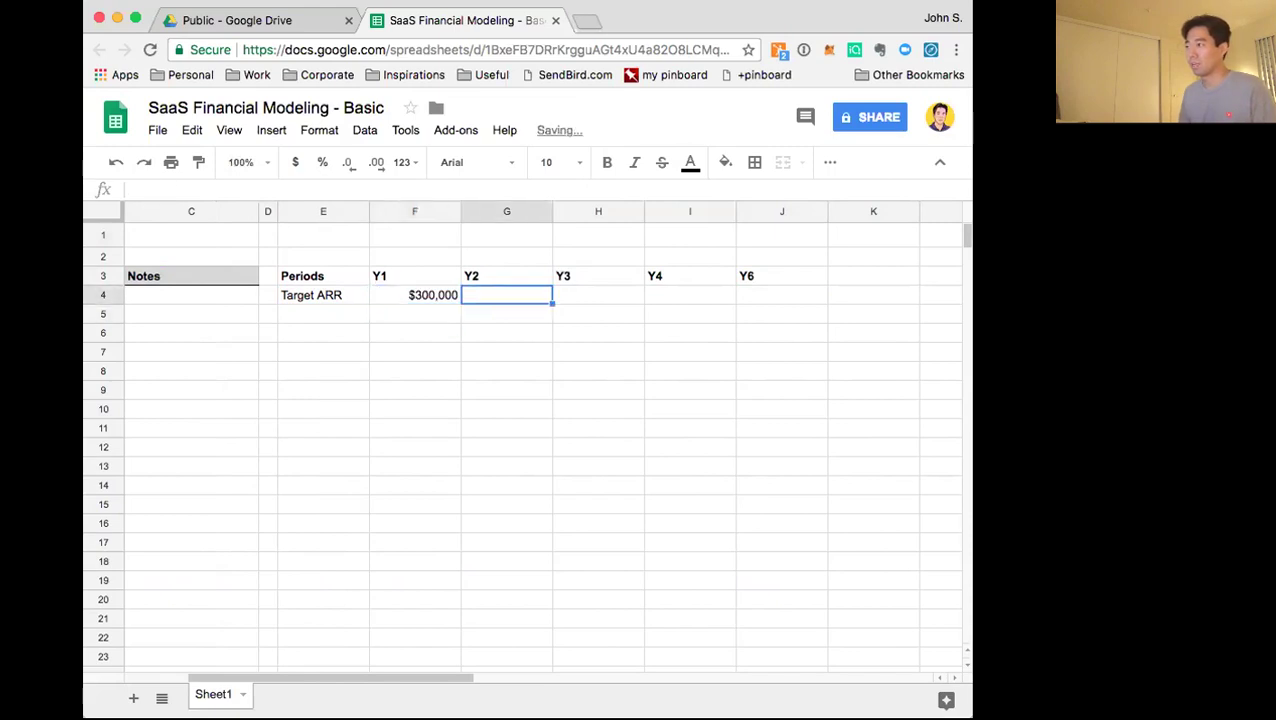
pyautogui.write('$2,000,000')
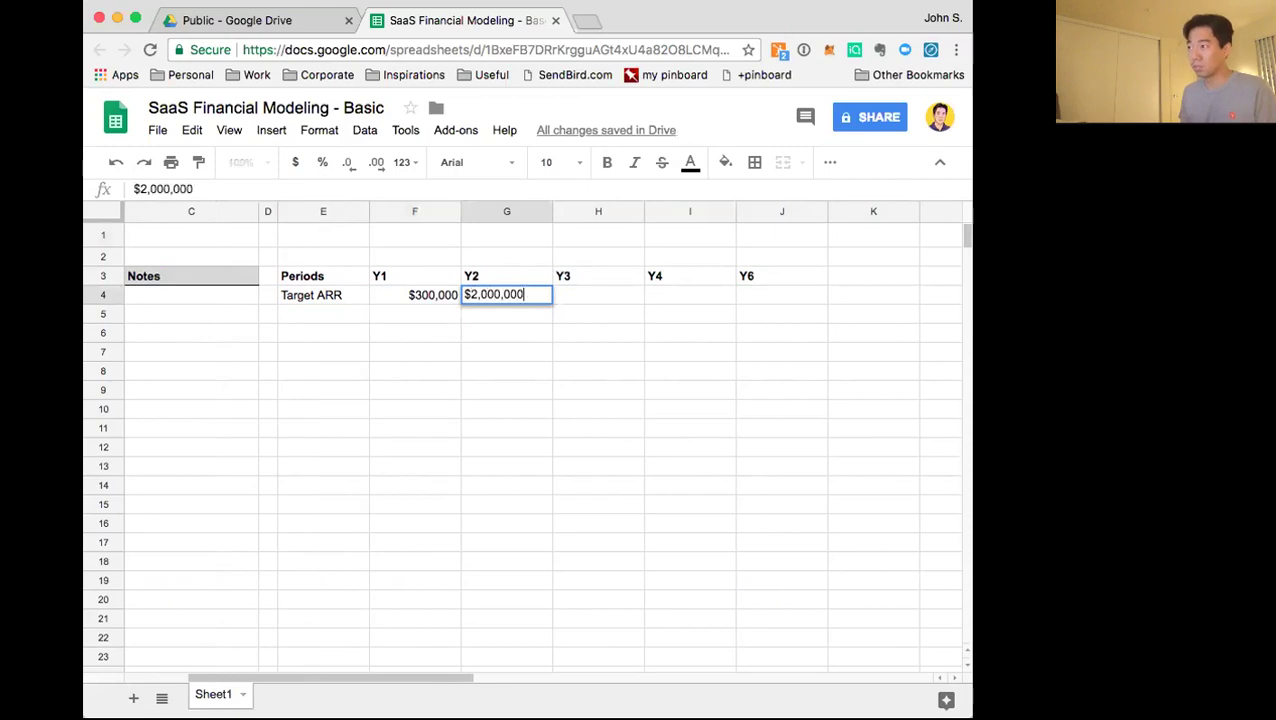
pyautogui.press('Return')
# Calculate the Y3 target ARR in H4 with the formula =G4*3
pyautogui.press('Up')
pyautogui.press('Right')
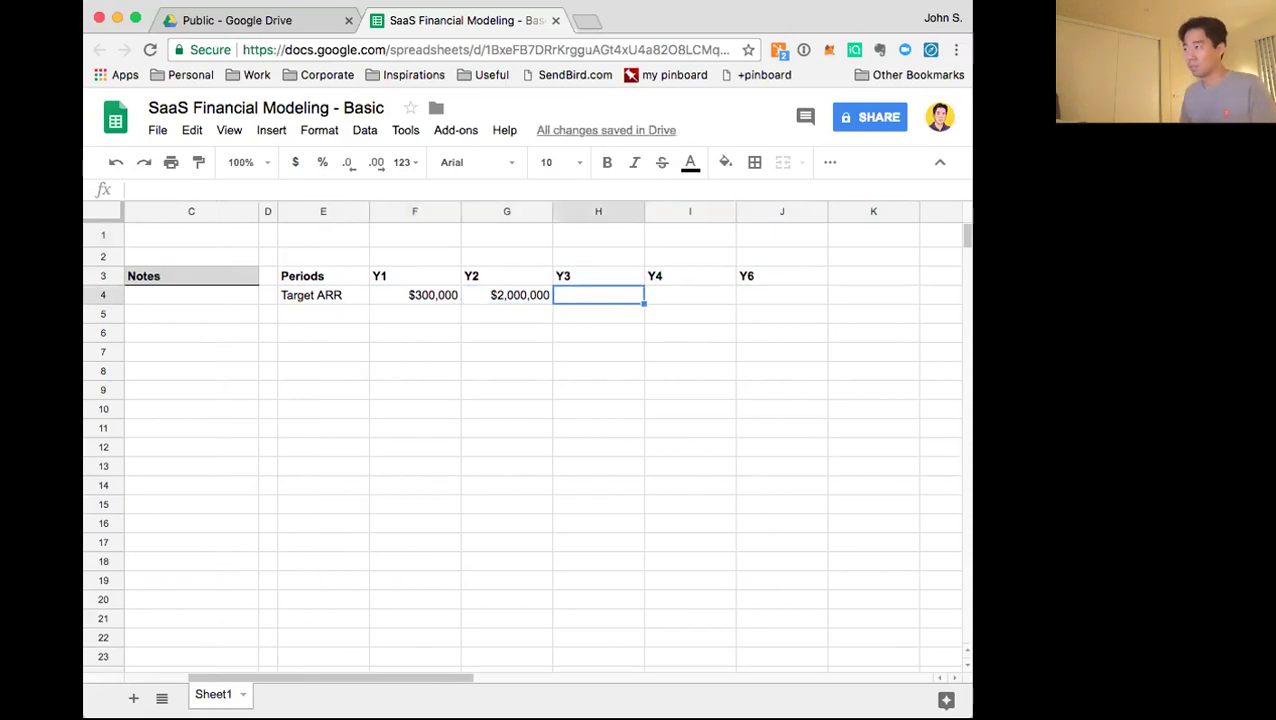
pyautogui.write('=')
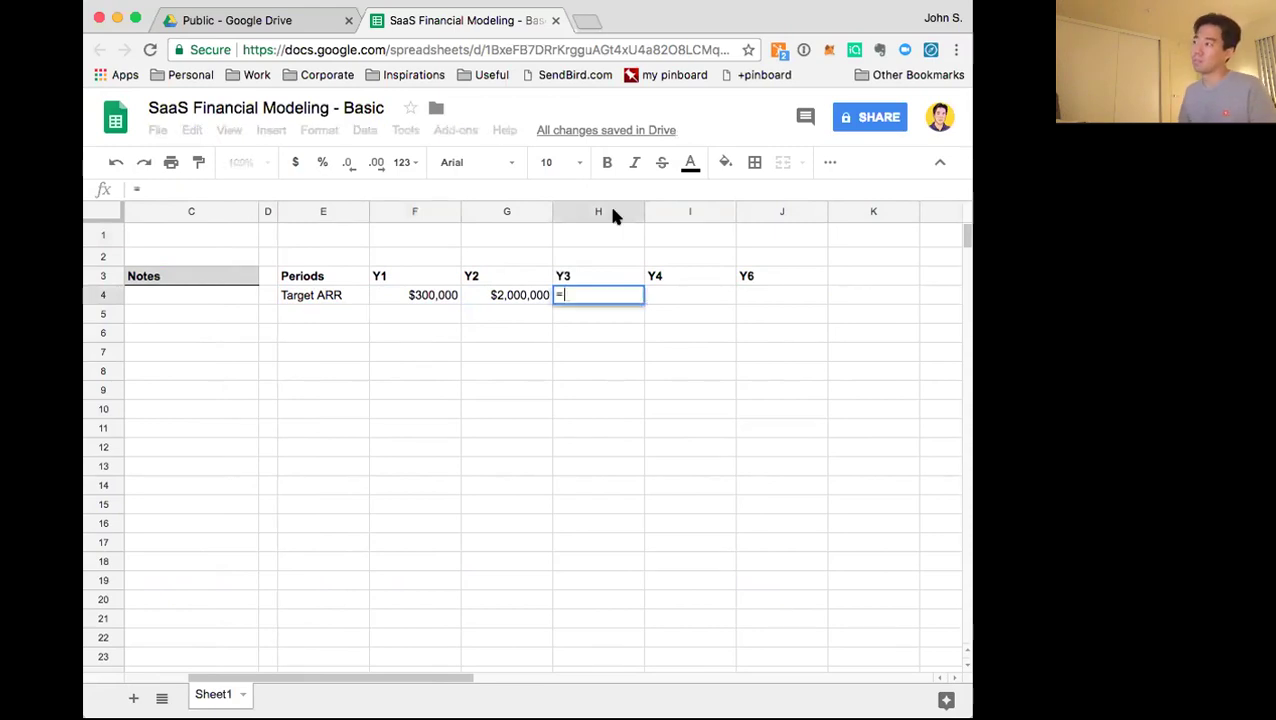
pyautogui.click(517, 296)
pyautogui.write('*3')
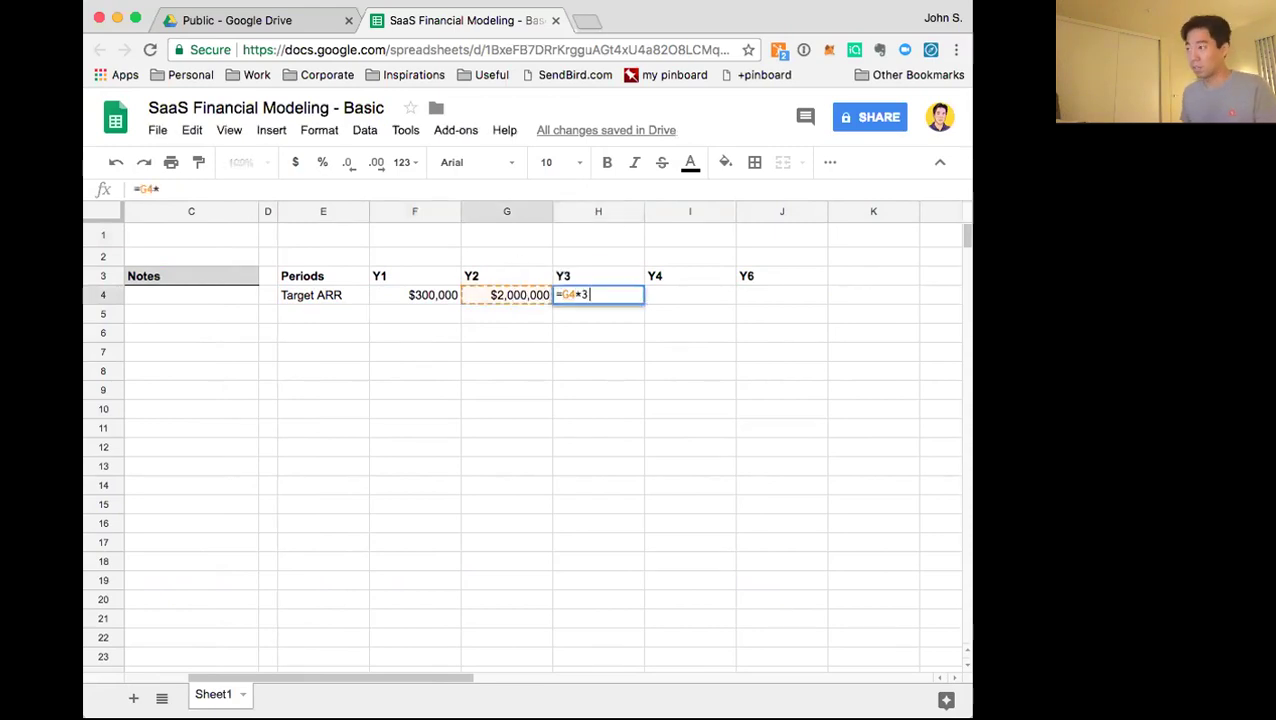
pyautogui.press('Return')
# Copy the Y3 tripling formula from H4 into the Y4 cell I4
pyautogui.press('Up')
pyautogui.press('Right')
pyautogui.write('=')
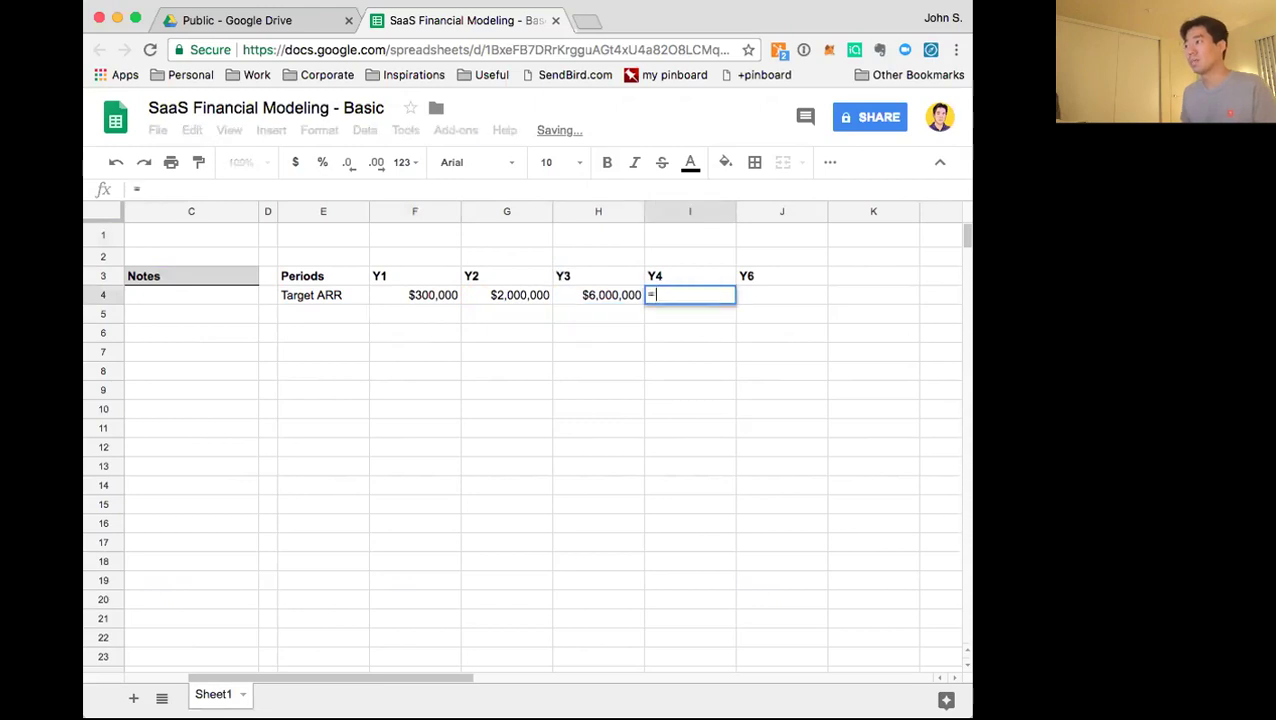
pyautogui.press('Escape')
pyautogui.press('Left')
pyautogui.hotkey('ctrl', 'c')
pyautogui.press('Right')
pyautogui.hotkey('ctrl', 'v')
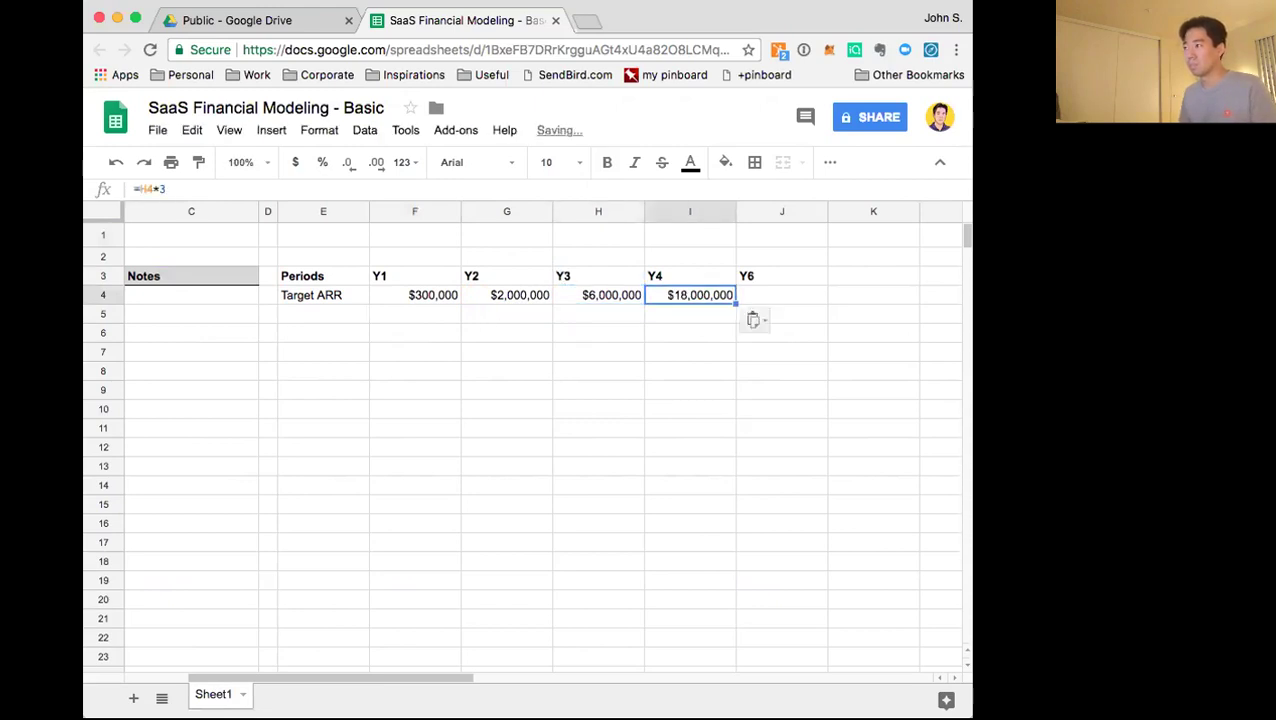
# Calculate the target ARR under Y6 in J4 with the formula =I4*2
pyautogui.press('Right')
pyautogui.write('=')
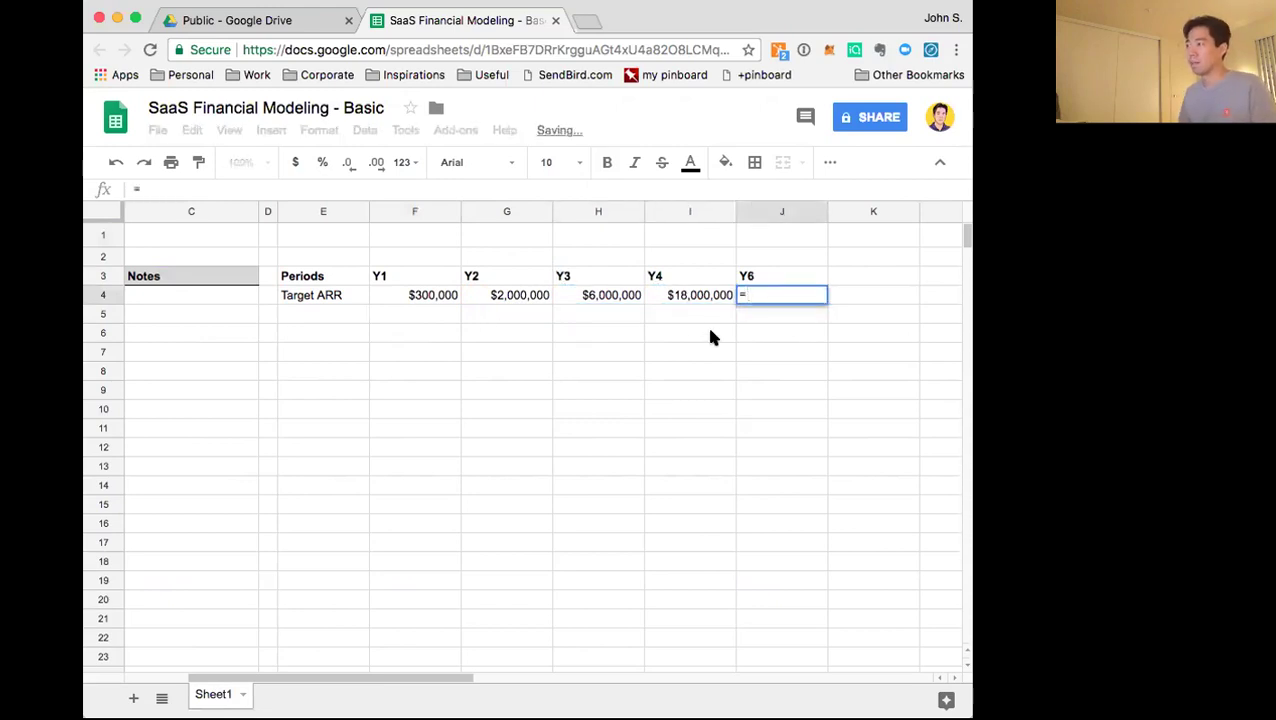
pyautogui.click(689, 292)
pyautogui.write('*2')
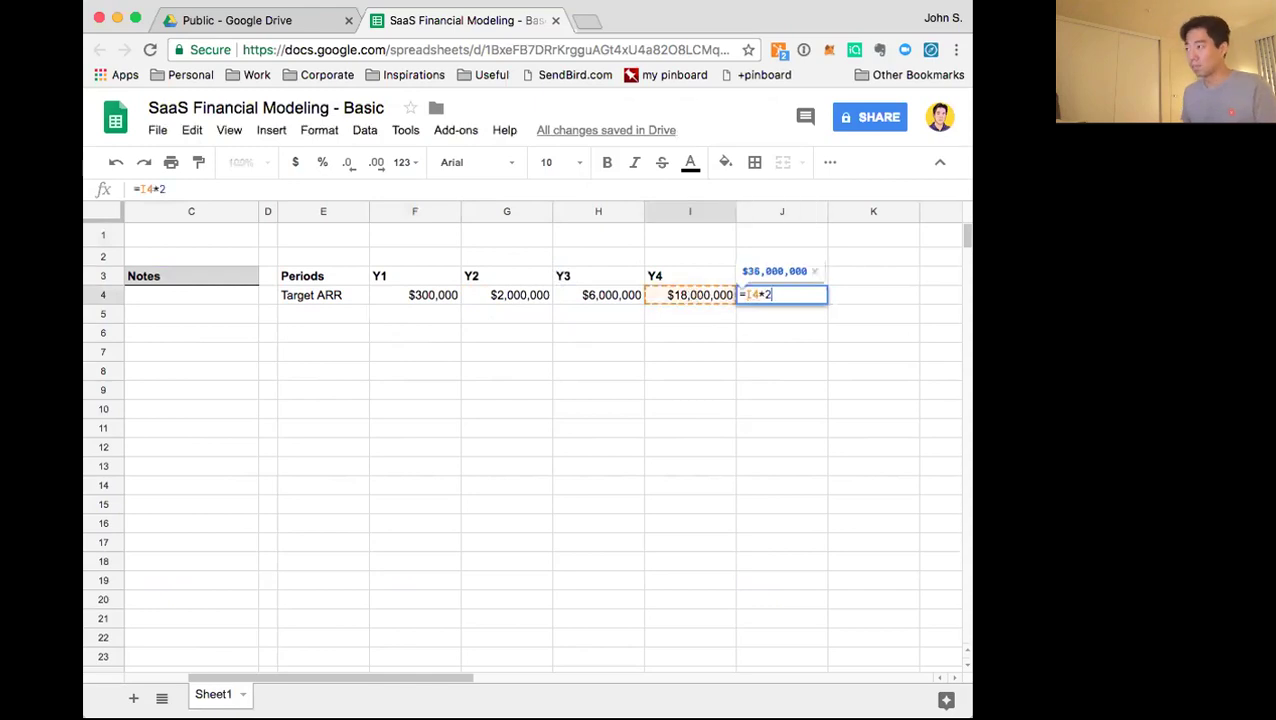
pyautogui.press('Return')
# Copy the doubling formula from J4 into K4 and L4
pyautogui.press('Up')
pyautogui.hotkey('ctrl', 'c')
pyautogui.press('Right')
pyautogui.hotkey('ctrl', 'v')
pyautogui.press('Right')
pyautogui.hotkey('ctrl', 'v')
# Add the headers Y7 in K3 and IPO in L3 above the two copied ARR values
pyautogui.press('Left')
pyautogui.press('Up')
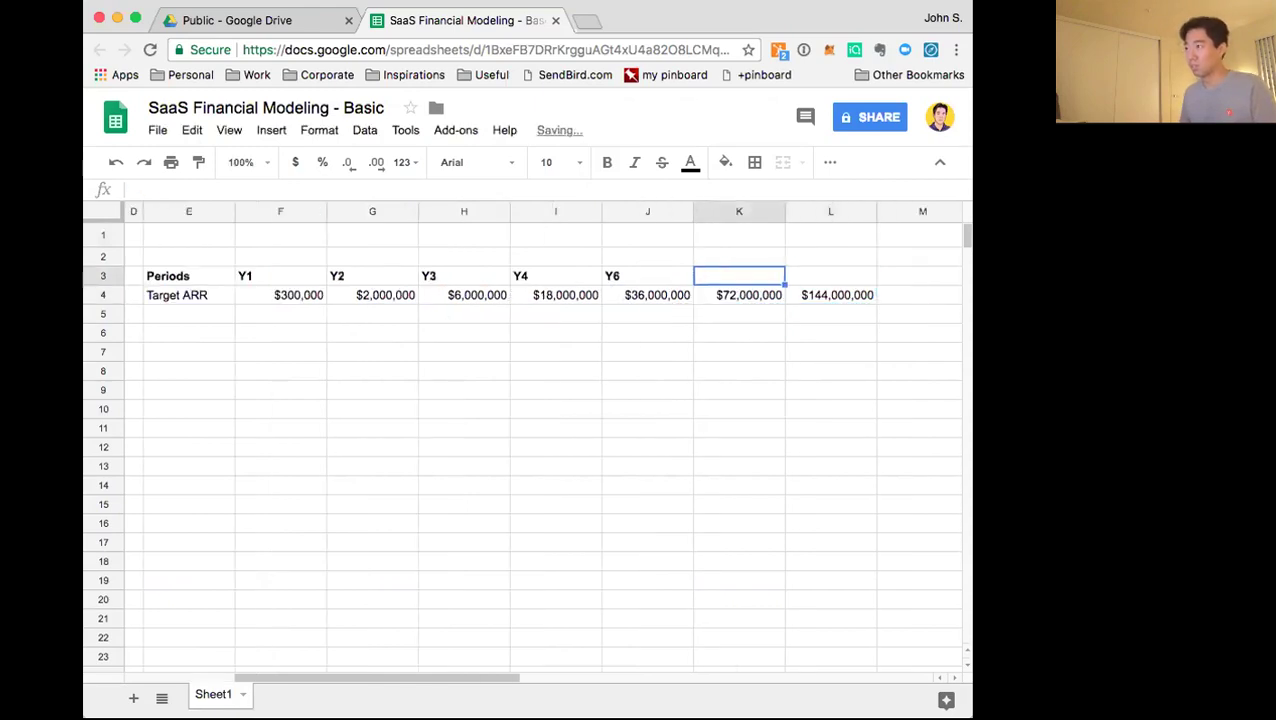
pyautogui.press('Left')
pyautogui.press('Right')
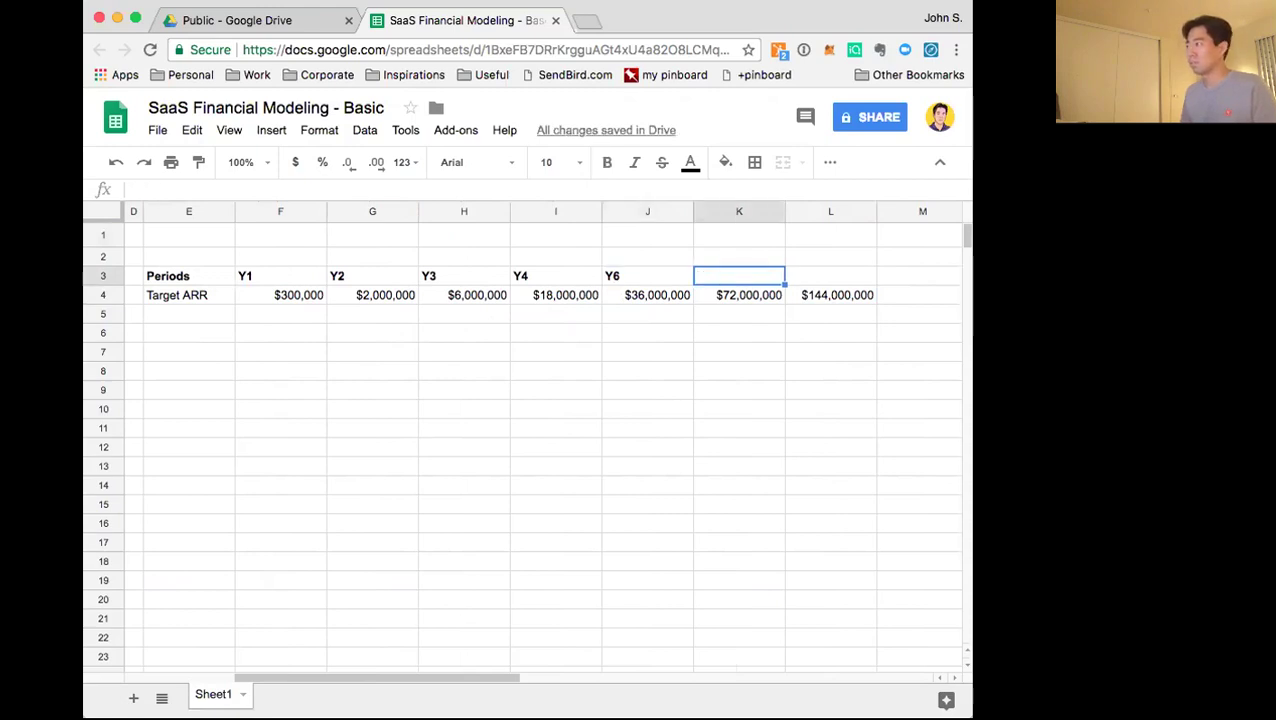
pyautogui.write('Y7')
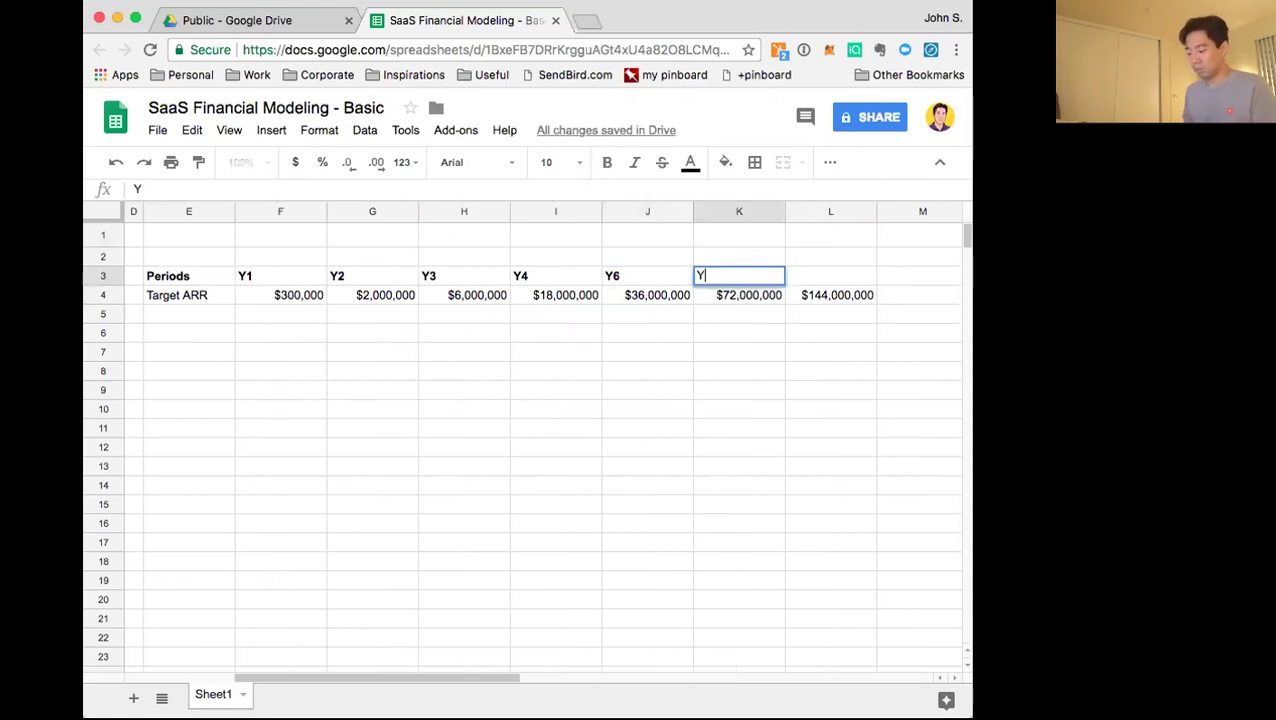
pyautogui.press('Tab')
pyautogui.write('IPO')
pyautogui.press('Return')
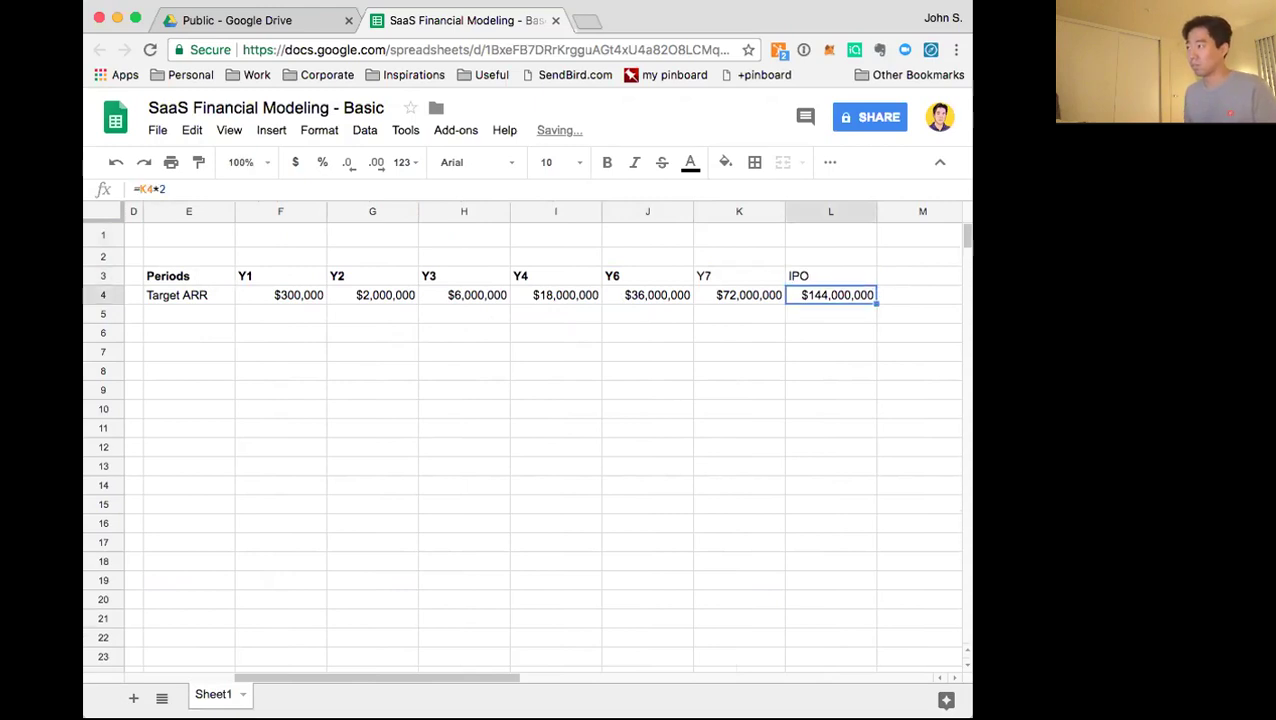
# Make the Y7 and IPO headers in K3:L3 bold
pyautogui.press('Up')
pyautogui.hotkey('shift', 'Left')
pyautogui.hotkey('ctrl', 'b')
# Fill the header row from Periods in E3 through IPO in L3 with light blue
pyautogui.hotkey('shift', 'Left')
pyautogui.hotkey('shift', 'Left')
pyautogui.hotkey('shift', 'Left')
pyautogui.hotkey('shift', 'Left')
pyautogui.hotkey('shift', 'Left')
pyautogui.hotkey('shift', 'Left')
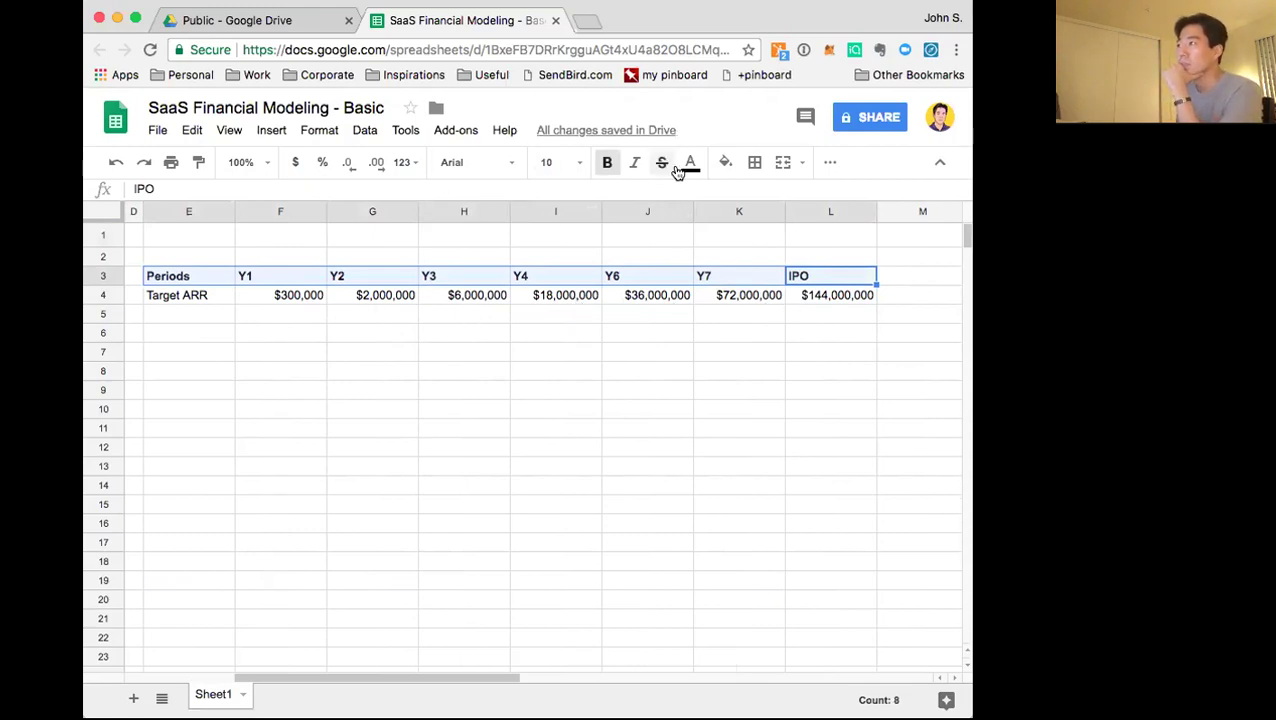
pyautogui.click(723, 163)
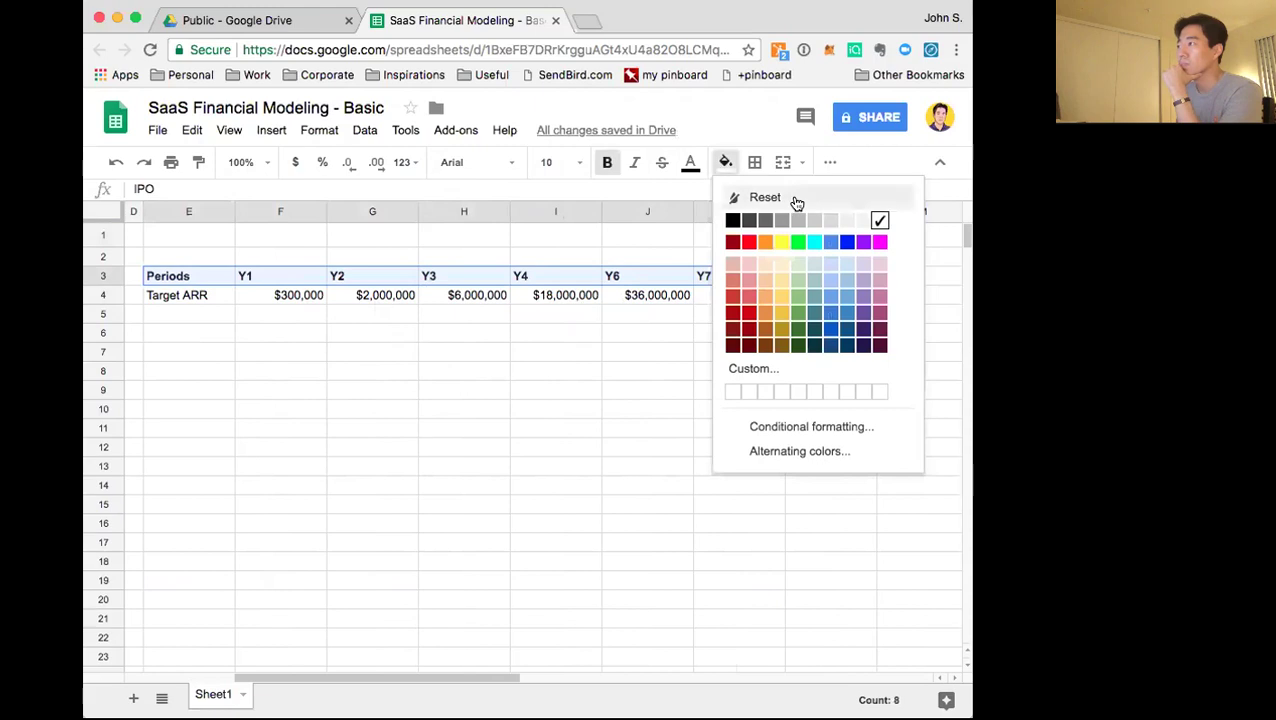
pyautogui.click(822, 262)
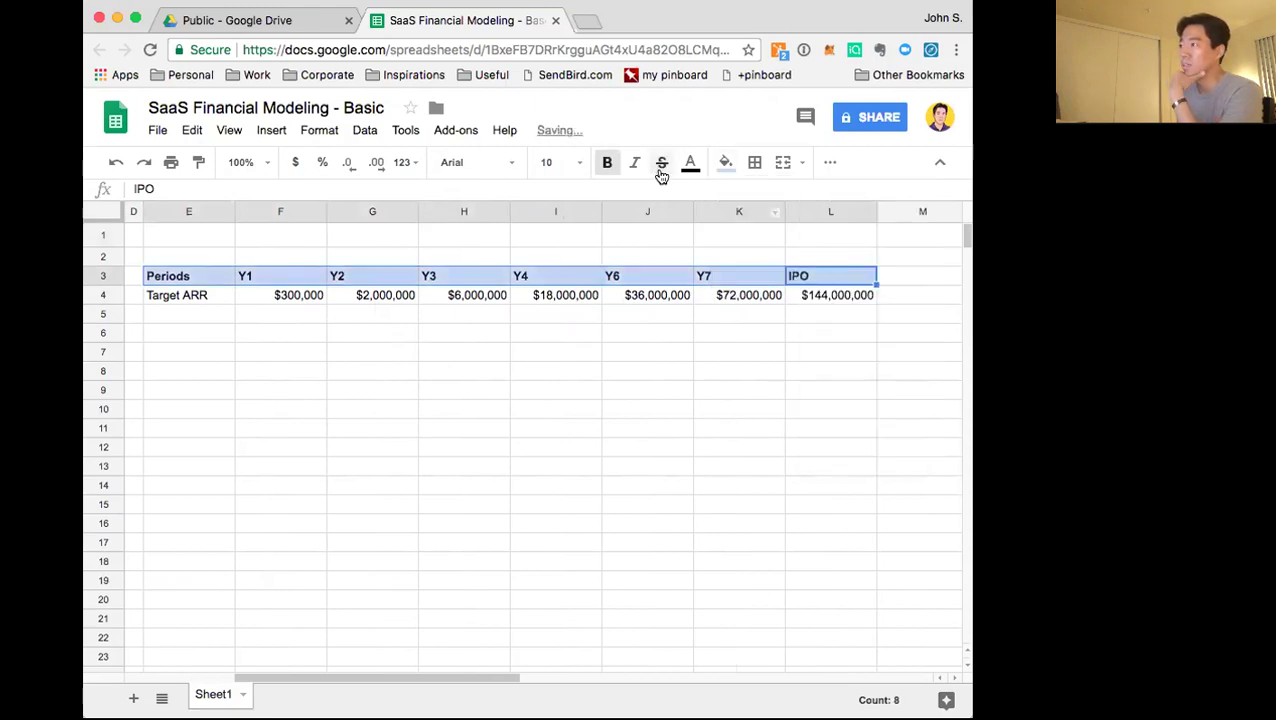
# Add a bottom border beneath the header cells E3:L3
pyautogui.click(753, 163)
pyautogui.click(848, 229)
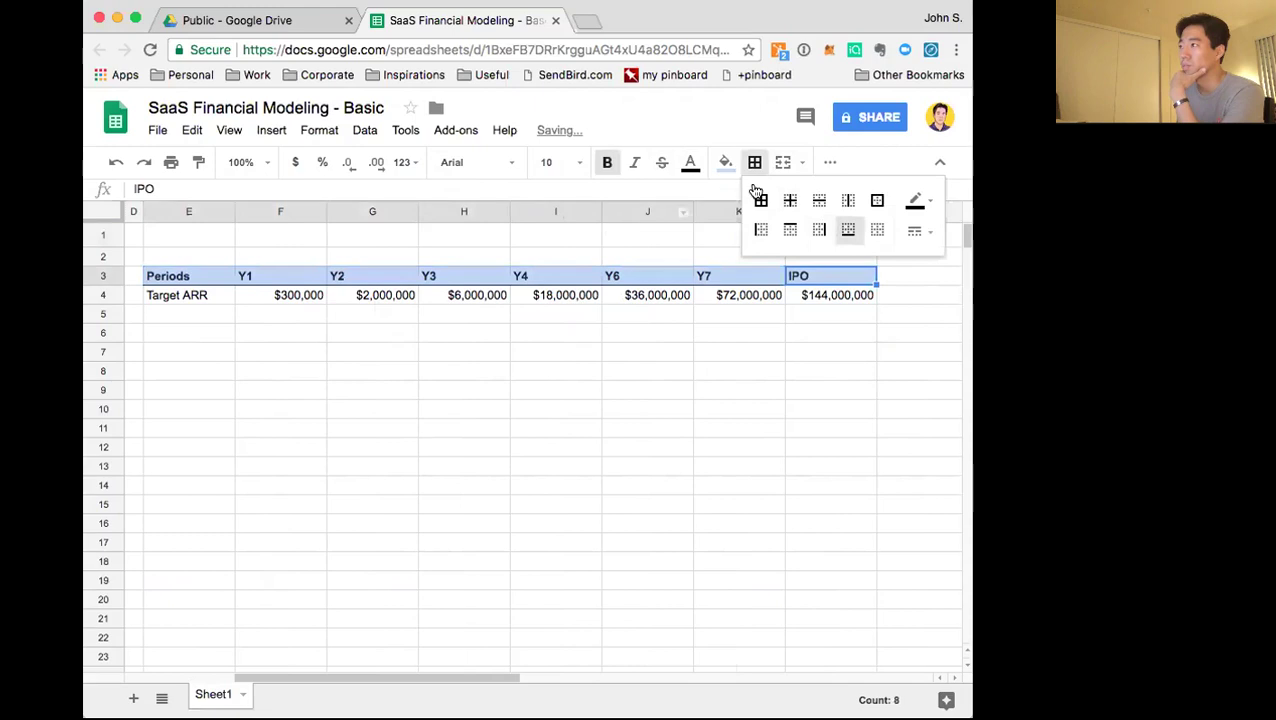
pyautogui.click(643, 141)
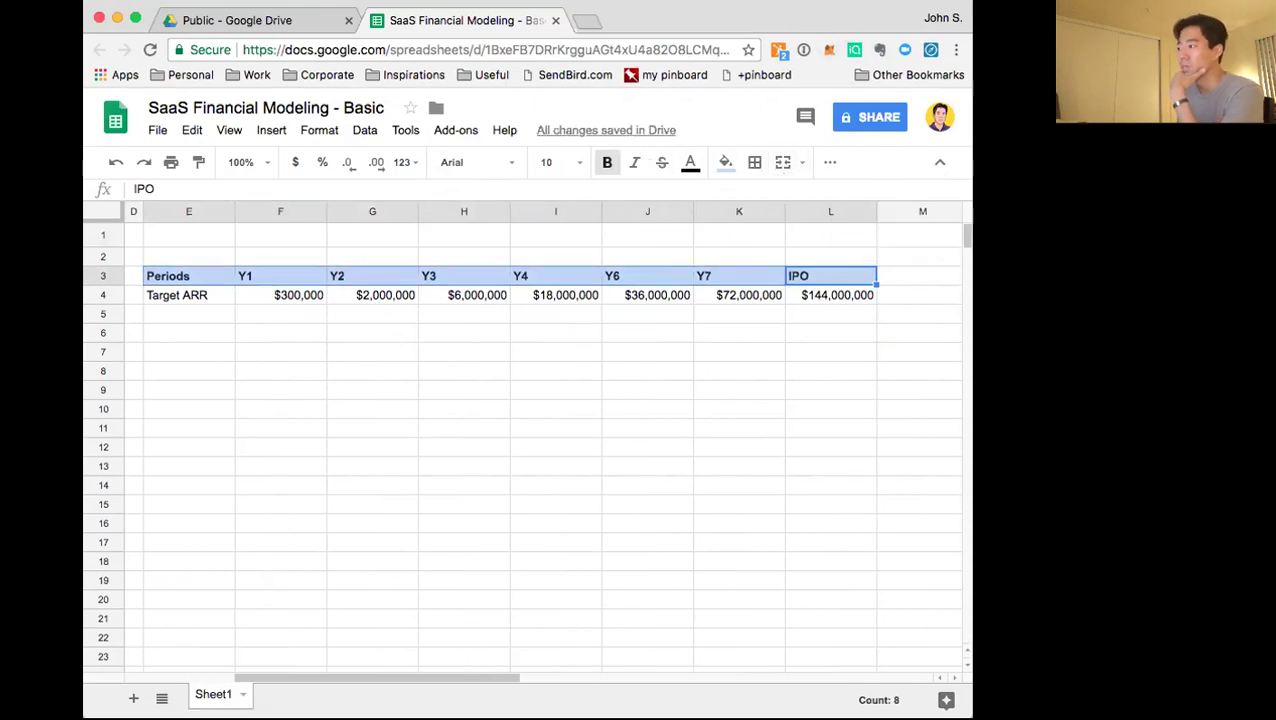
# Widen the browser window and center the header texts in E3:L3
pyautogui.moveTo(972, 717); pyautogui.dragTo(1054, 717)
pyautogui.click(753, 163)
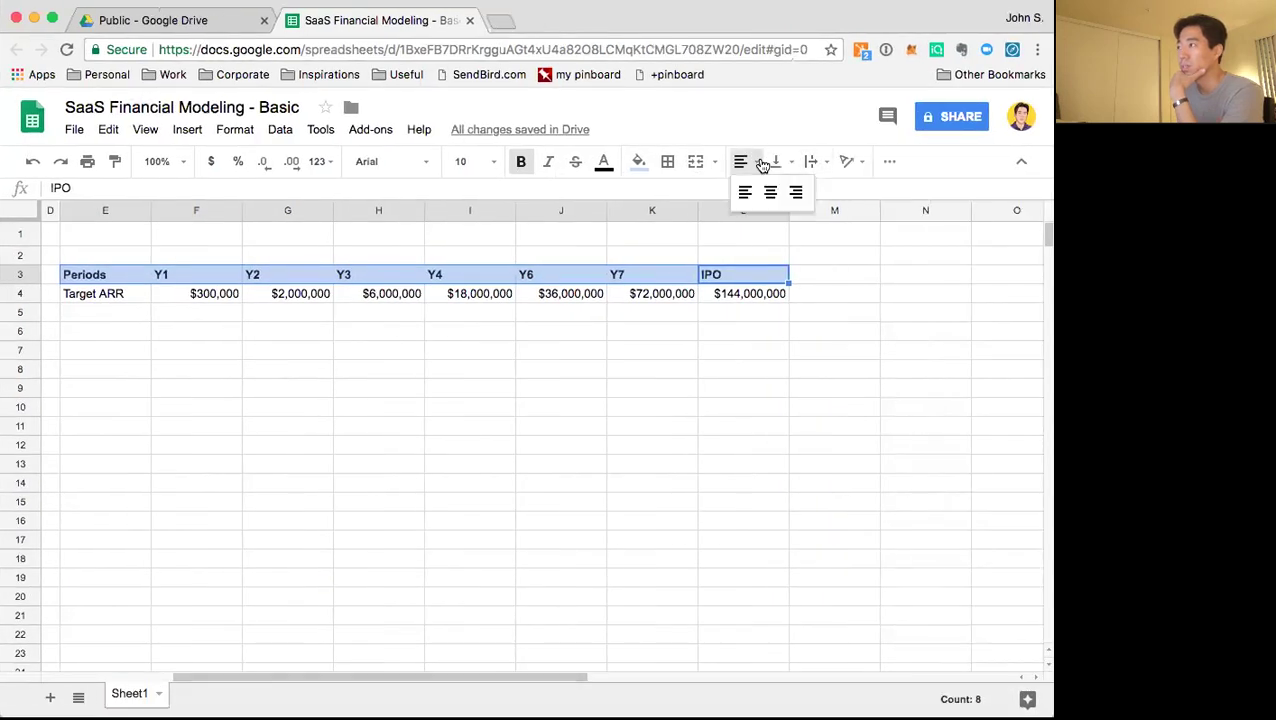
pyautogui.click(771, 192)
# Make the Target ARR label in E4 bold
pyautogui.click(687, 350)
pyautogui.press('Up')
pyautogui.press('super+Left')
pyautogui.press('Up')
pyautogui.press('Up')
pyautogui.press('Right')
pyautogui.press('Right')
pyautogui.press('Right')
pyautogui.press('Right')
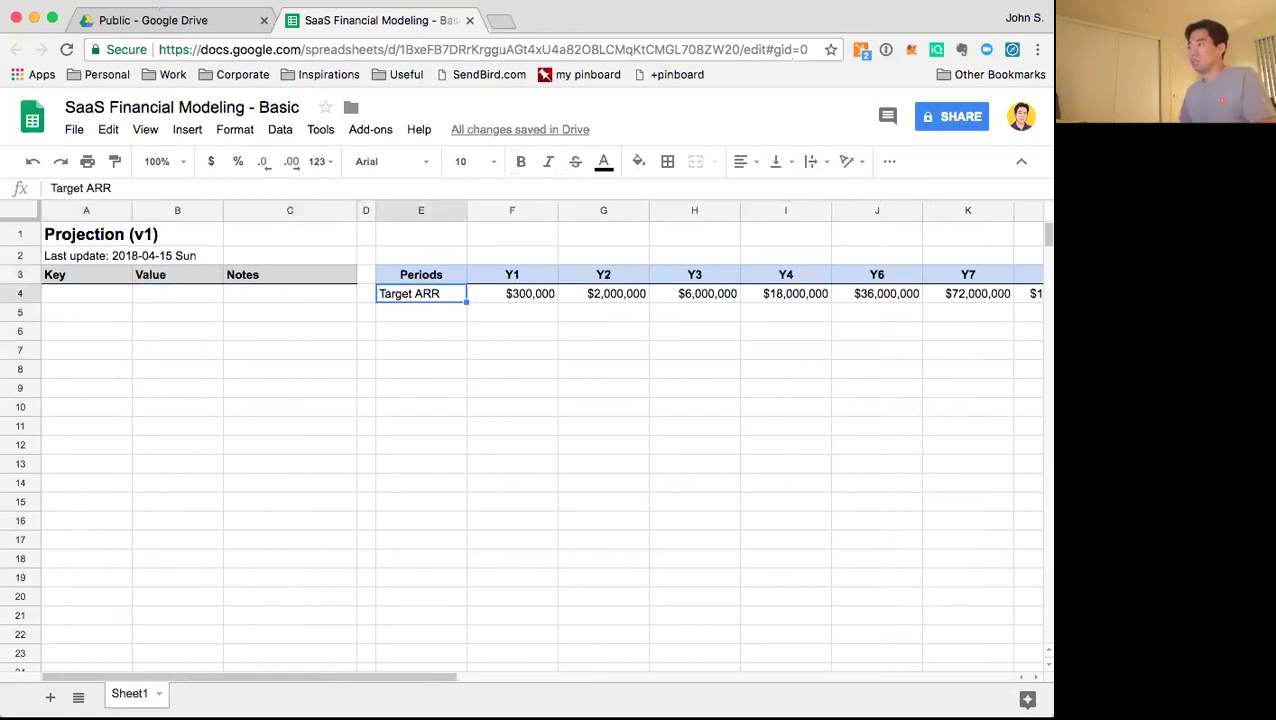
pyautogui.press('super+b')
pyautogui.press('Down')
pyautogui.press('Down')
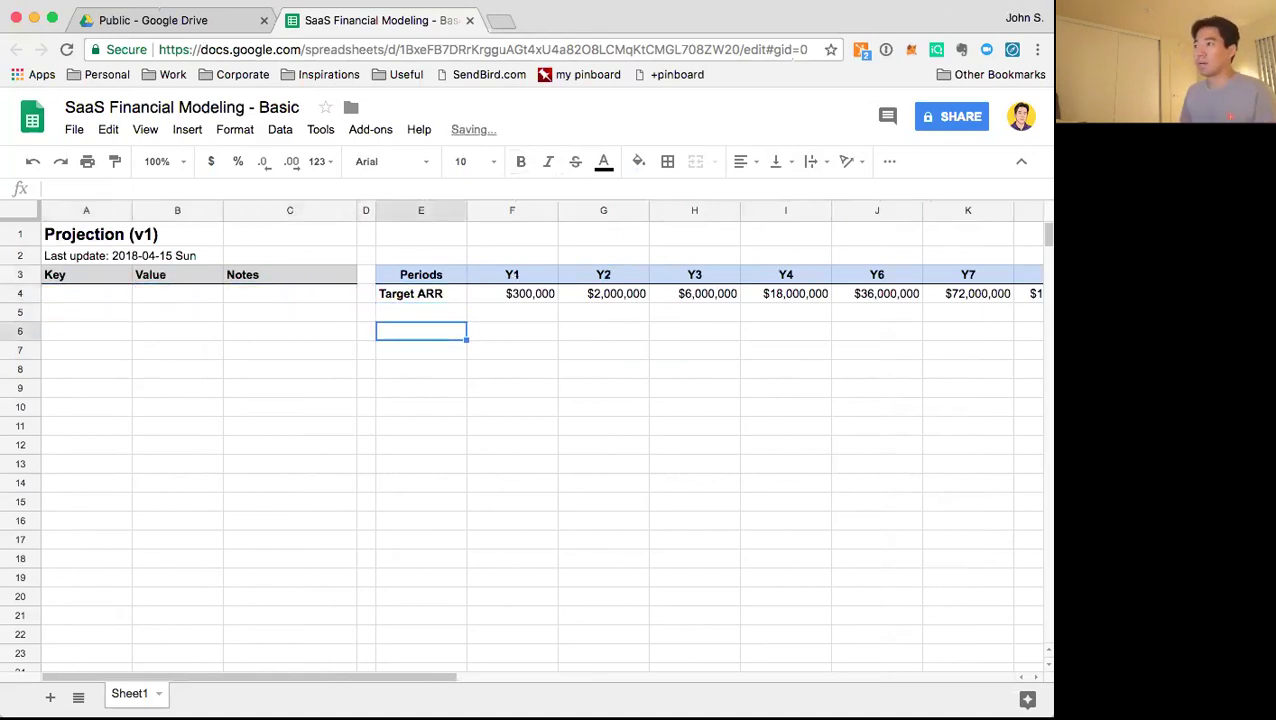
# Enter the section label Pricing in A7 of the assumptions table
pyautogui.press('Up')
pyautogui.press('Left')
pyautogui.press('Left')
pyautogui.press('Left')
pyautogui.press('Left')
pyautogui.press('Down')
pyautogui.press('Up')
pyautogui.press('Down')
pyautogui.press('Down')
pyautogui.write('P')
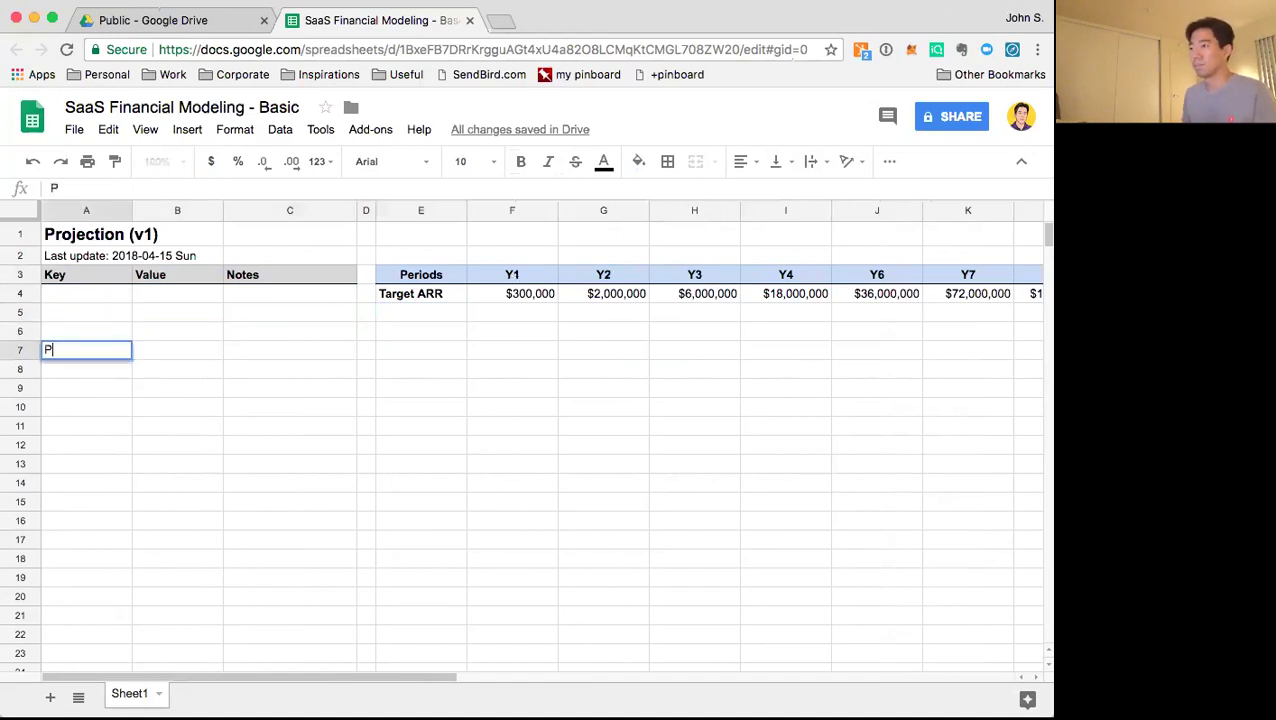
pyautogui.write('ricing')
pyautogui.press('Return')
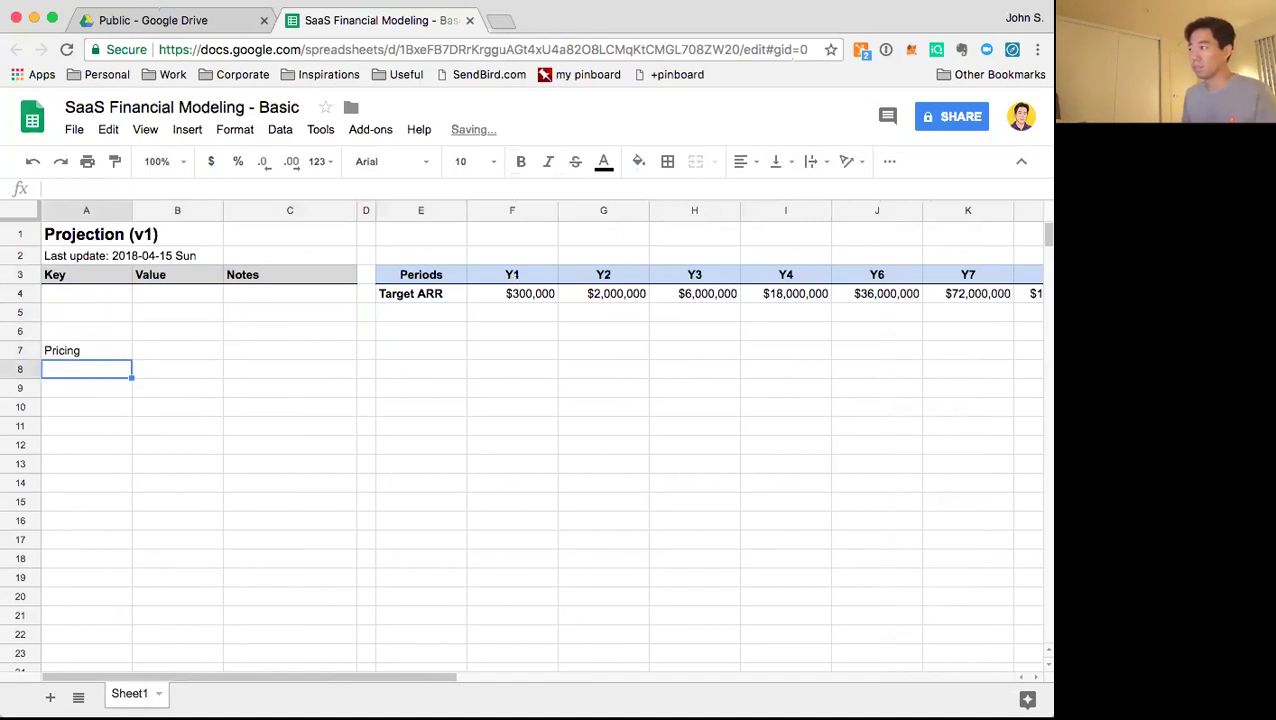
# List the customer segments SMB, MM and Enterprise as indented labels in A8:A10 under Pricing
pyautogui.write('SMB')
pyautogui.press('Return')
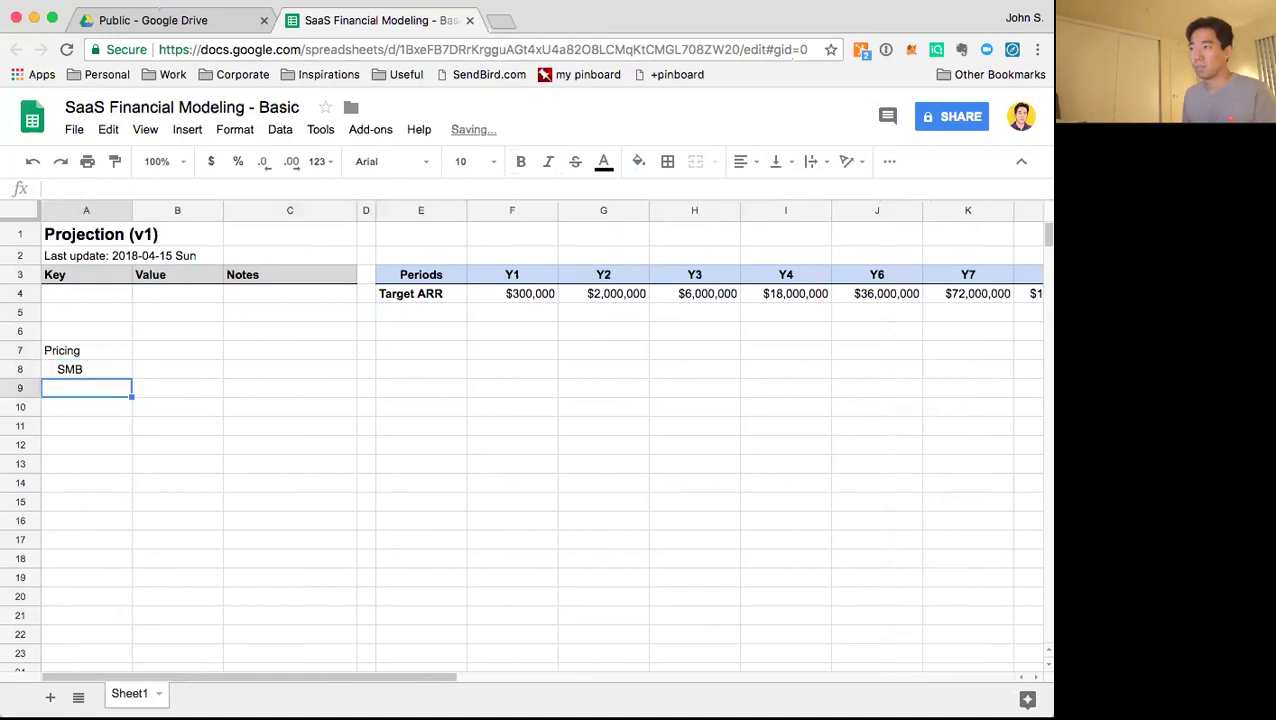
pyautogui.write('MM')
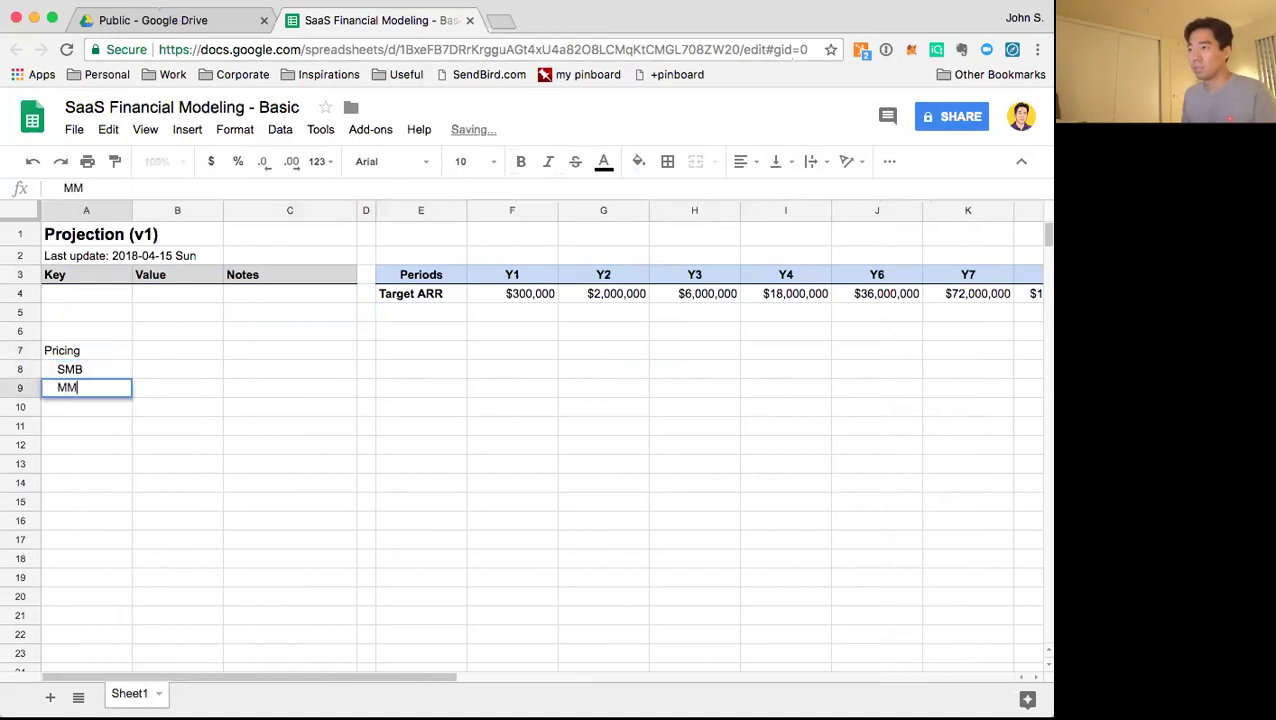
pyautogui.press('Return')
pyautogui.write('Enterprise')
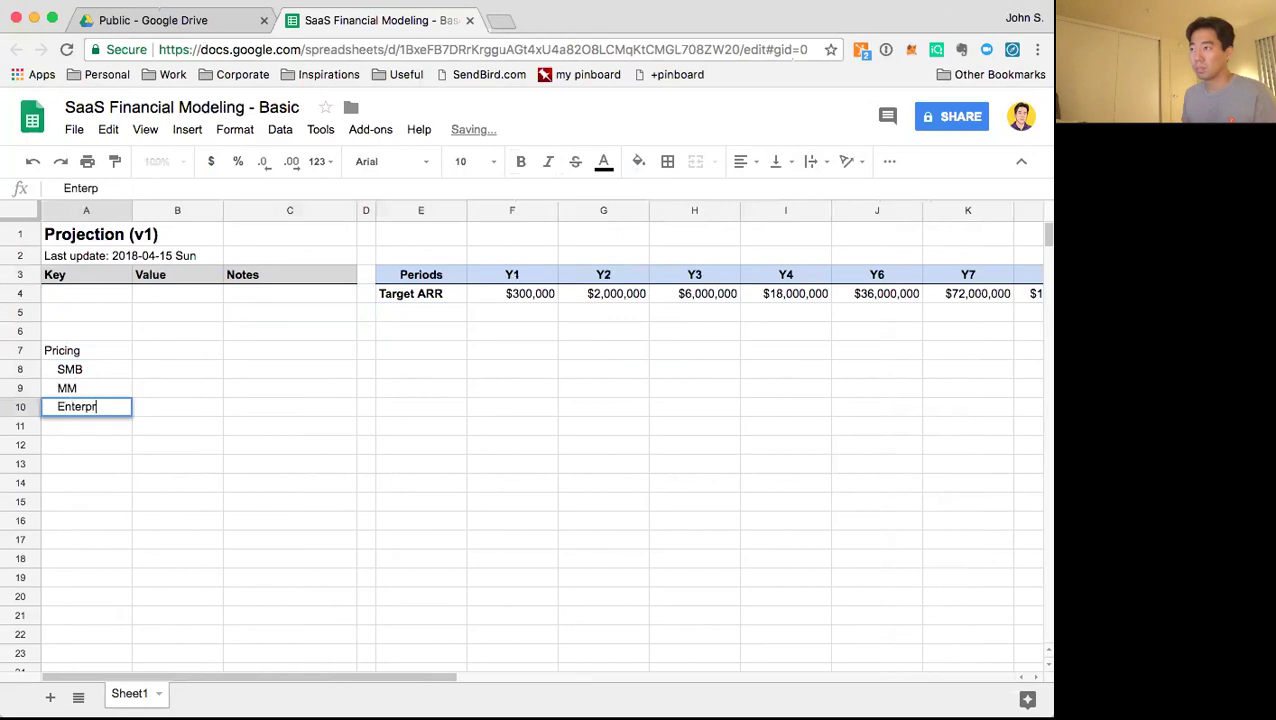
pyautogui.press('Return')
# Make the Pricing label in A7 bold
pyautogui.press('Up')
pyautogui.press('Up')
pyautogui.press('Up')
pyautogui.press('Up')
pyautogui.press('super+b')
# Enter monthly in B7 beside the Pricing label
pyautogui.press('Right')
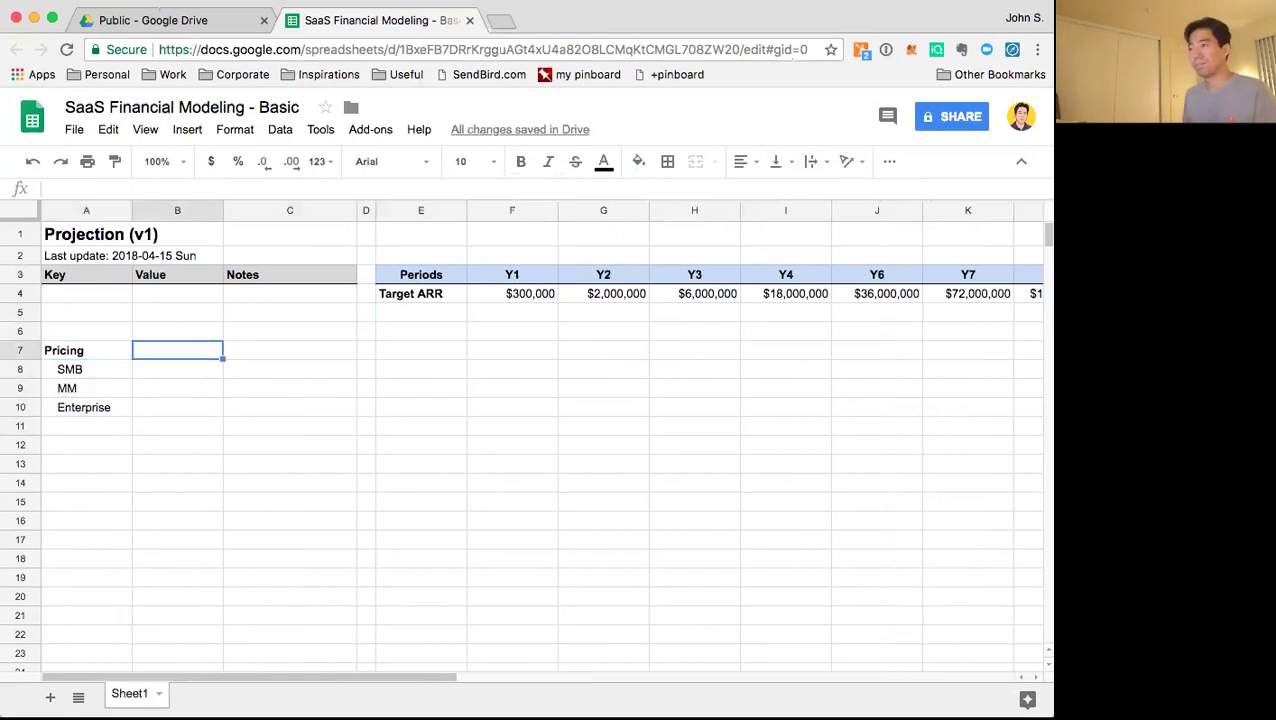
pyautogui.write('monthly')
pyautogui.press('Return')
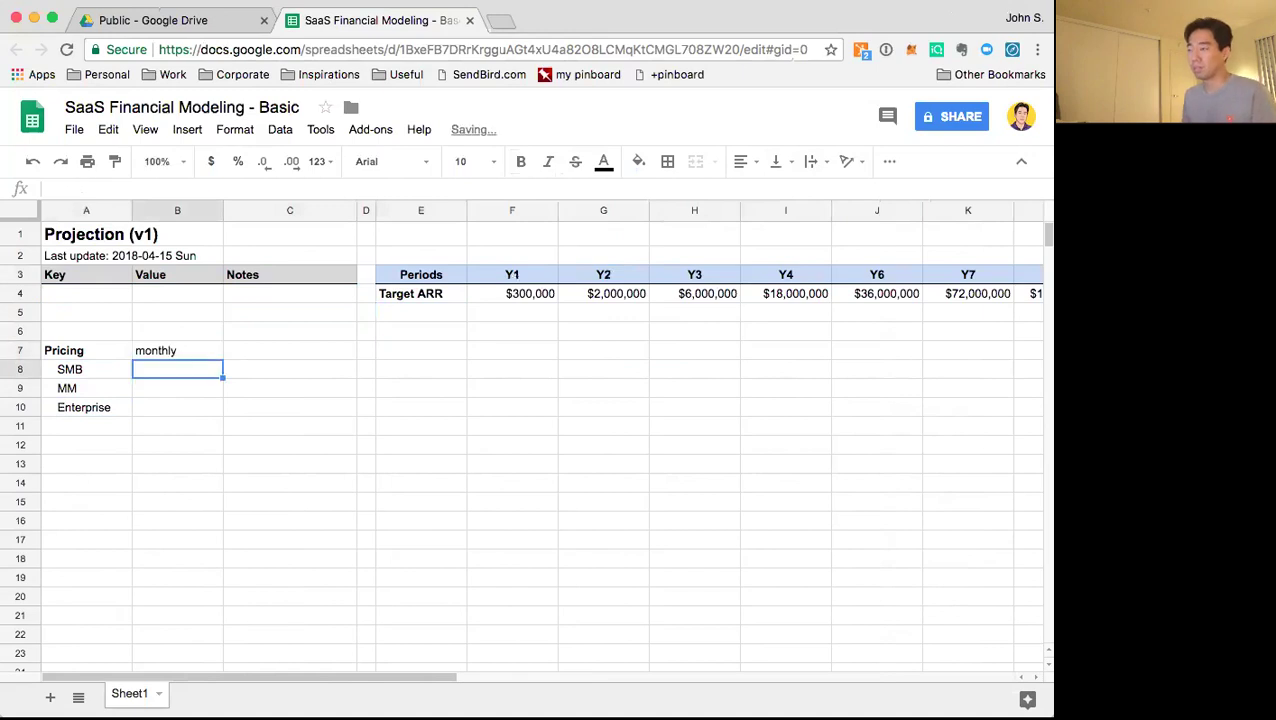
# Enter the monthly prices $99 for SMB, $499 for MM and $1,999 for Enterprise in B8:B10
pyautogui.write('$99')
pyautogui.press('Return')
pyautogui.write('$499')
pyautogui.press('Return')
pyautogui.write('$1,999')
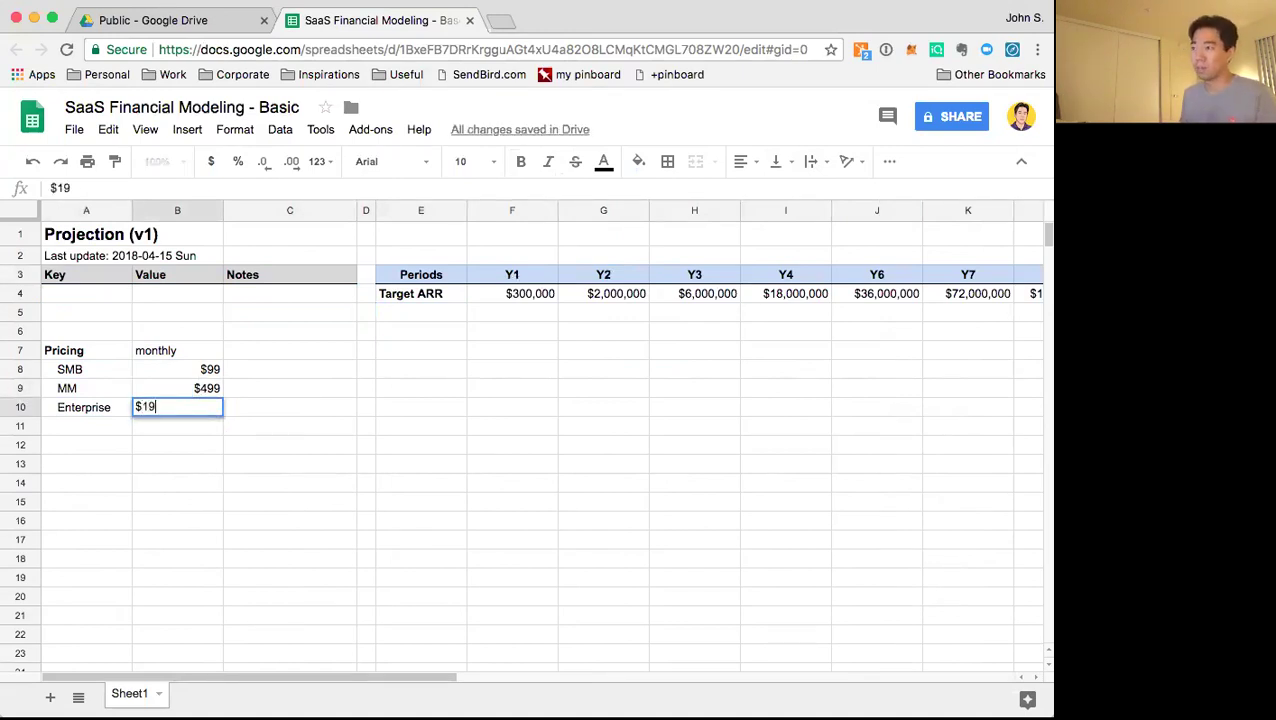
pyautogui.press('Return')
pyautogui.press('Up')
pyautogui.press('Up')
pyautogui.press('Down')
pyautogui.press('Down')
pyautogui.press('Left')
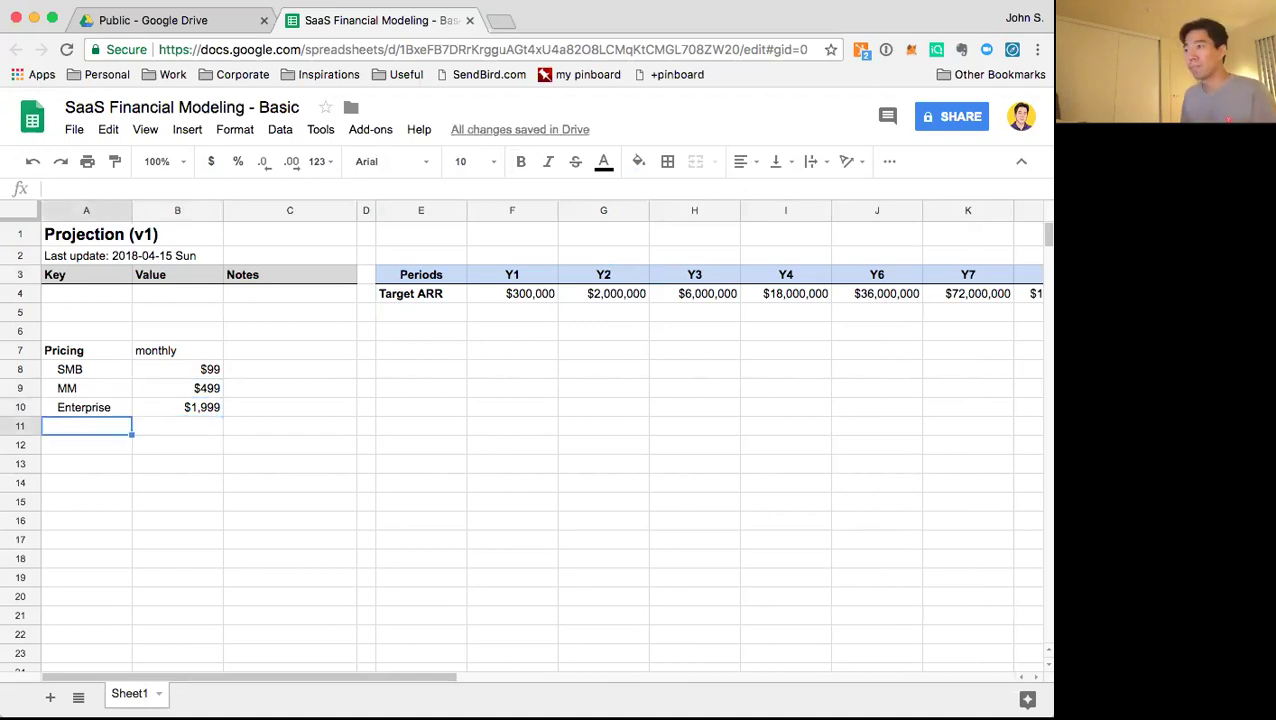
# Enter the section label Revenue Contribution in E6, two rows below Target ARR
pyautogui.press('Right')
pyautogui.press('Right')
pyautogui.press('Right')
pyautogui.press('Up')
pyautogui.press('Up')
pyautogui.press('Up')
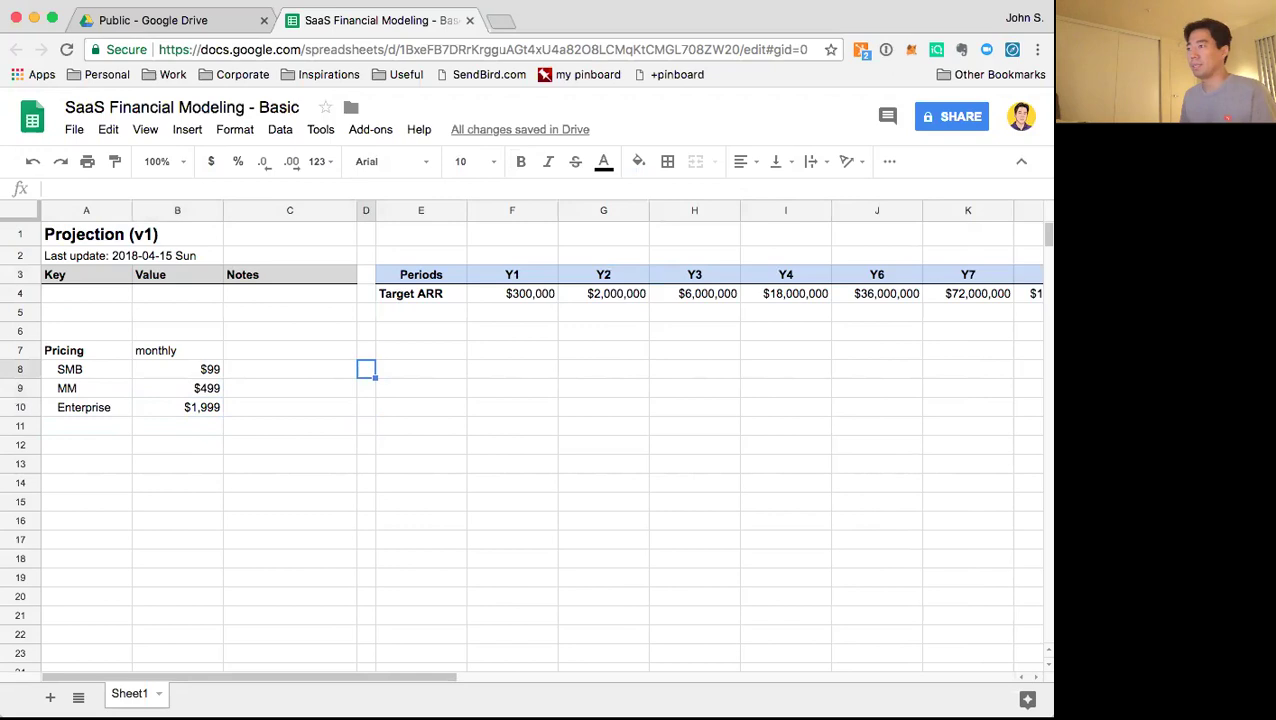
pyautogui.press('Up')
pyautogui.press('Right')
pyautogui.press('Up')
pyautogui.press('Up')
pyautogui.press('Down')
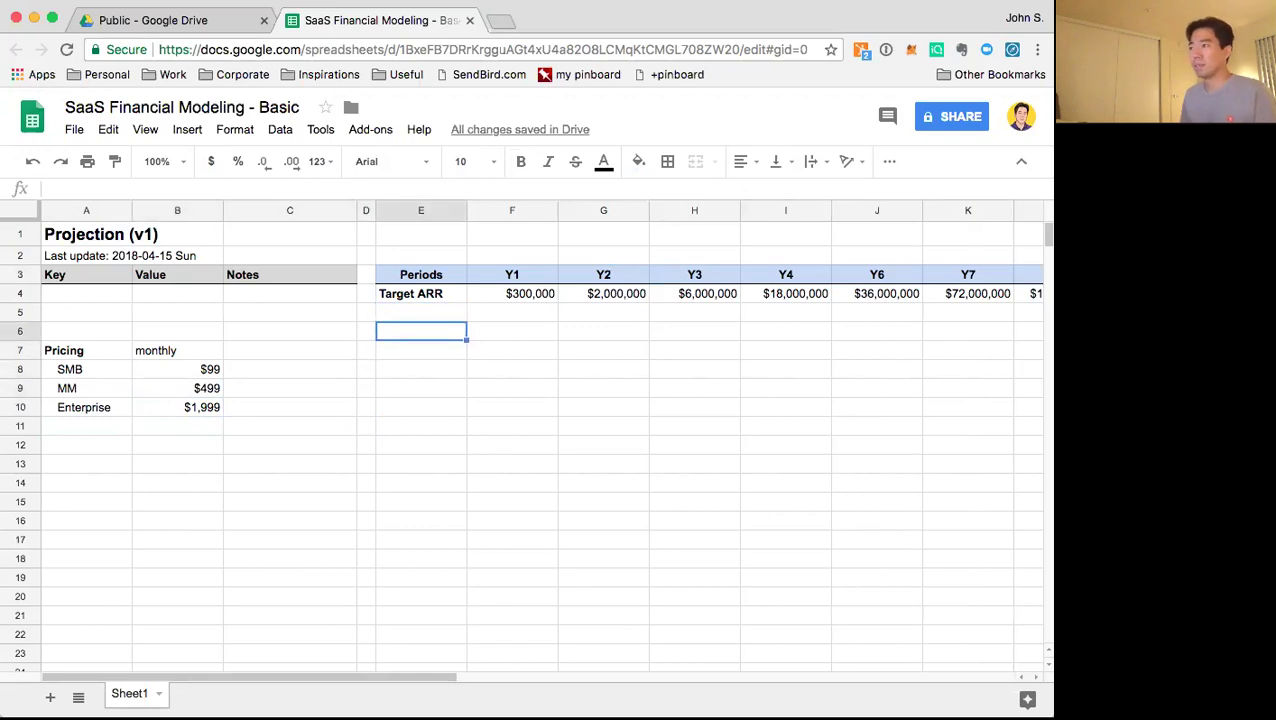
pyautogui.write('Revenue Cont')
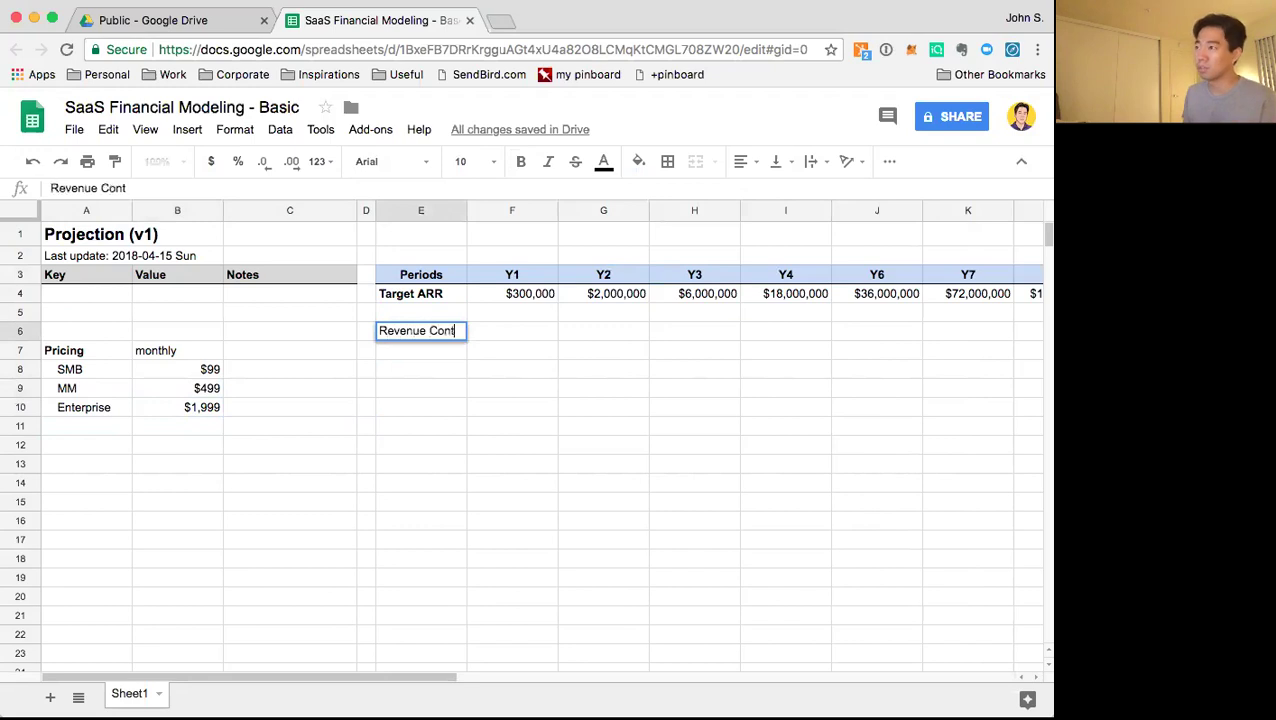
pyautogui.write('ribution')
pyautogui.press('Return')
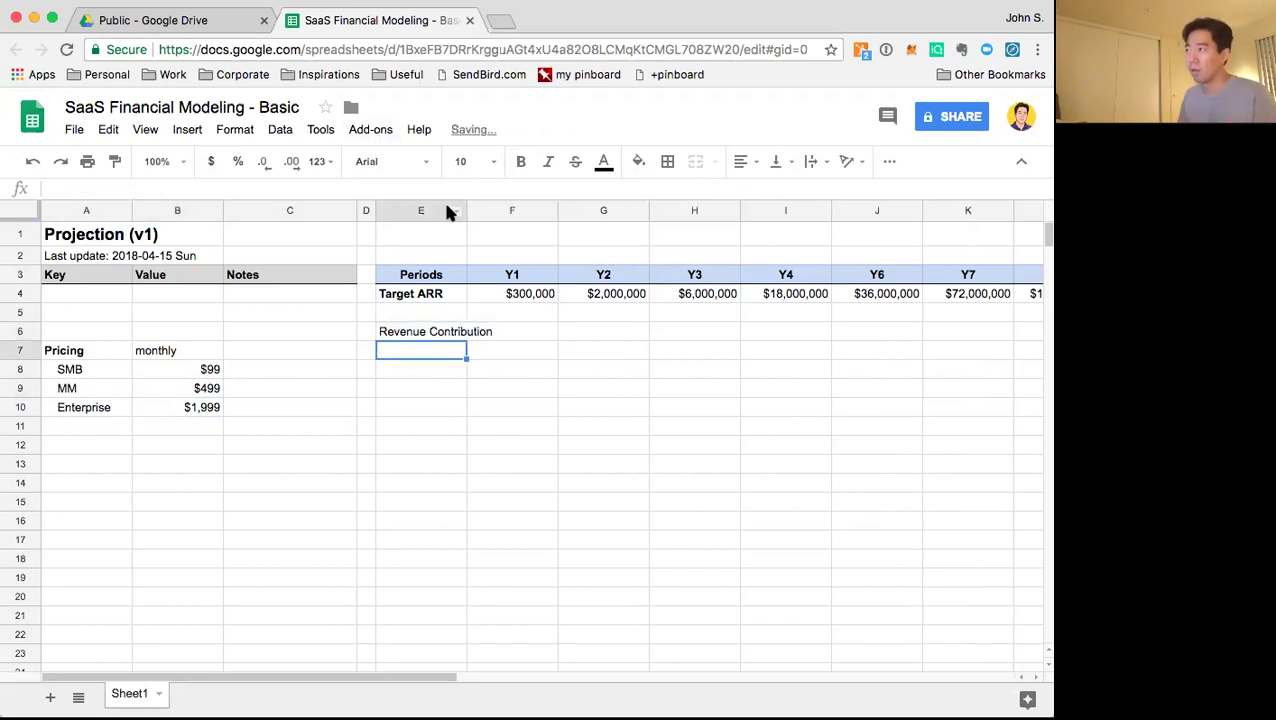
# Widen column E to fit the Revenue Contribution label and make that label bold
pyautogui.moveTo(466, 212); pyautogui.dragTo(516, 212)
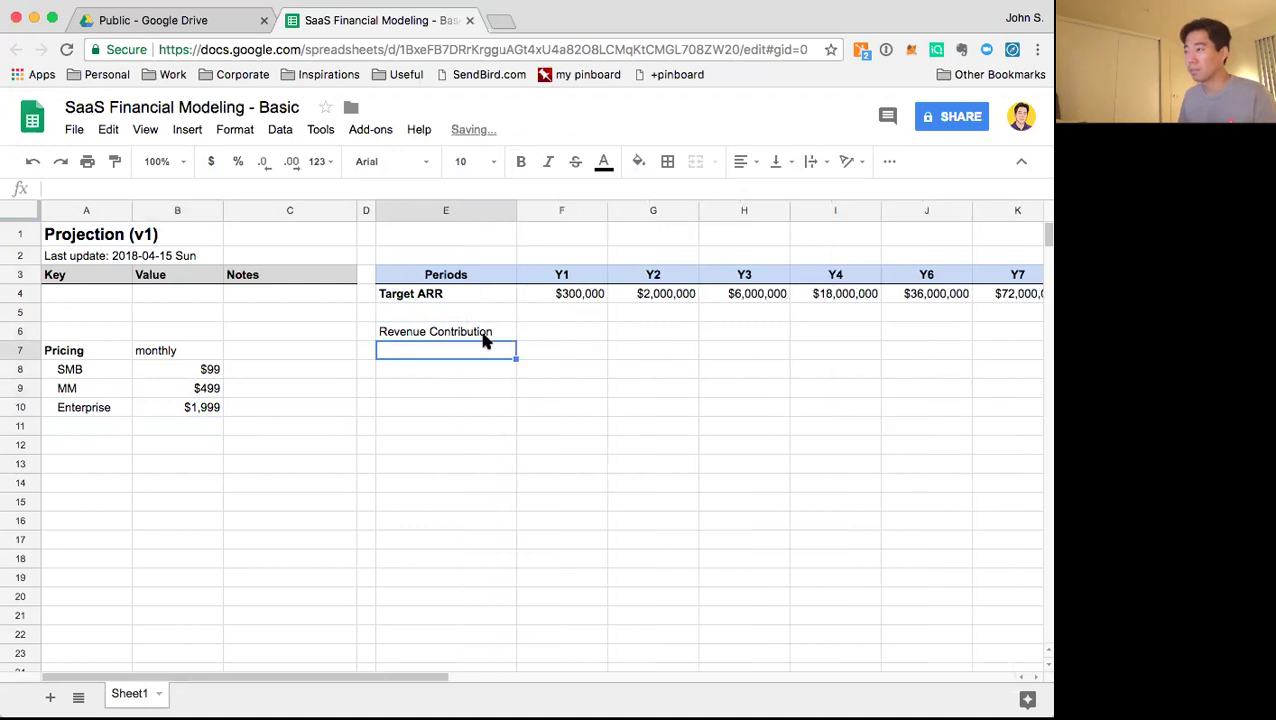
pyautogui.click(484, 341)
pyautogui.press('super+b')
pyautogui.press('Down')
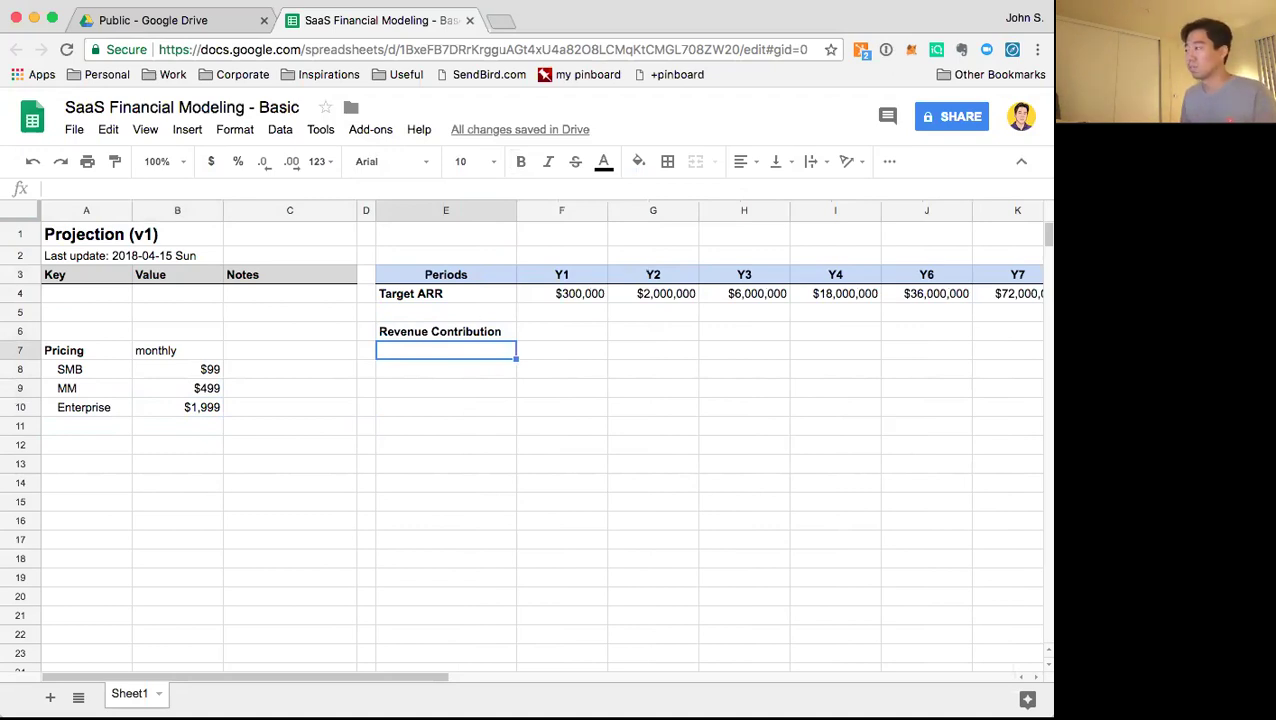
# Move the pricing block A7:B10 up one row so that it starts in A6
pyautogui.press('Left')
pyautogui.press('Left')
pyautogui.press('Left')
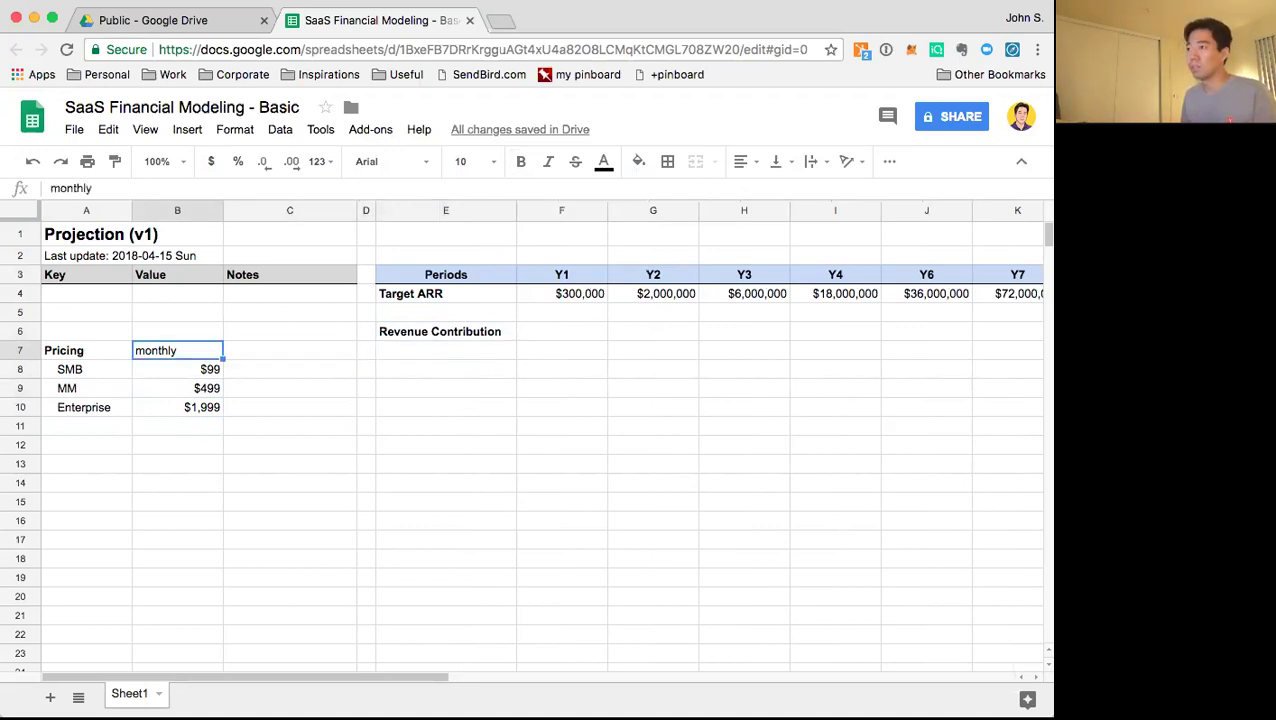
pyautogui.press('Left')
pyautogui.hotkey('shift', 'Right')
pyautogui.hotkey('shift', 'Down')
pyautogui.hotkey('shift', 'Down')
pyautogui.hotkey('shift', 'Down')
pyautogui.press('super+c')
pyautogui.press('Up')
pyautogui.press('super+v')
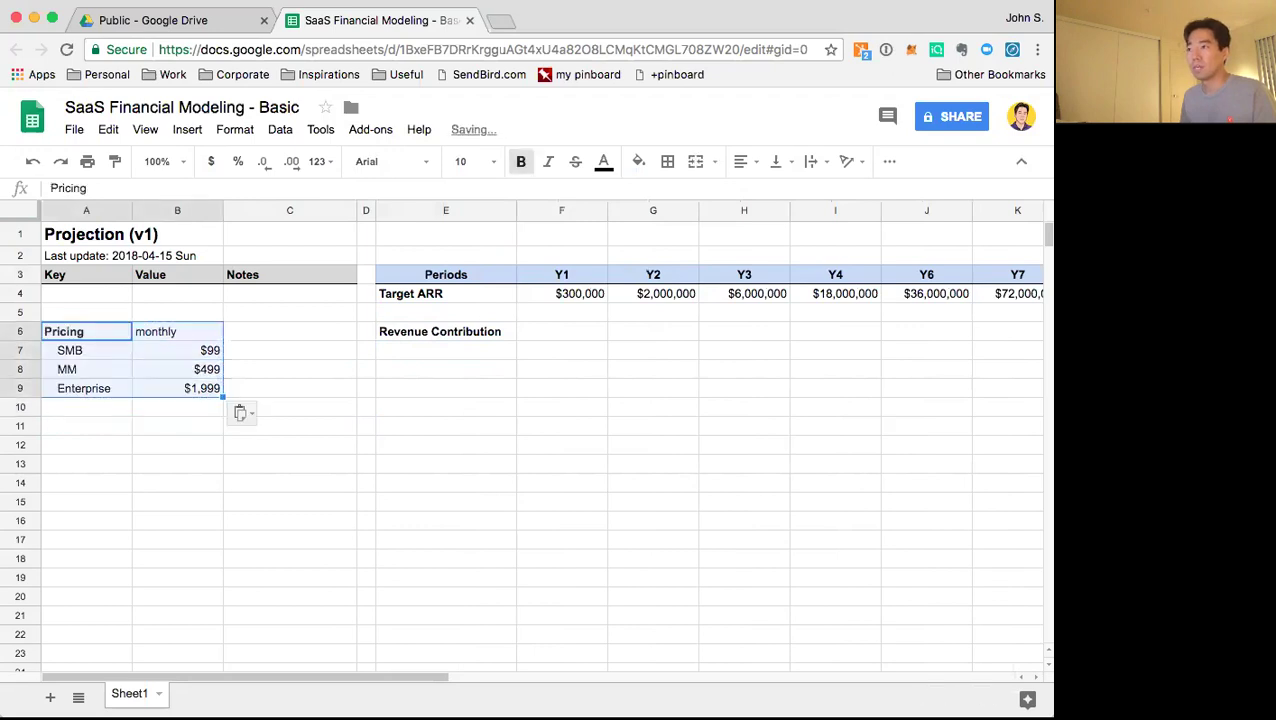
# Enter an indented SMB label in E7 under Revenue Contribution
pyautogui.press('Right')
pyautogui.press('Right')
pyautogui.press('Right')
pyautogui.press('Right')
pyautogui.press('Down')
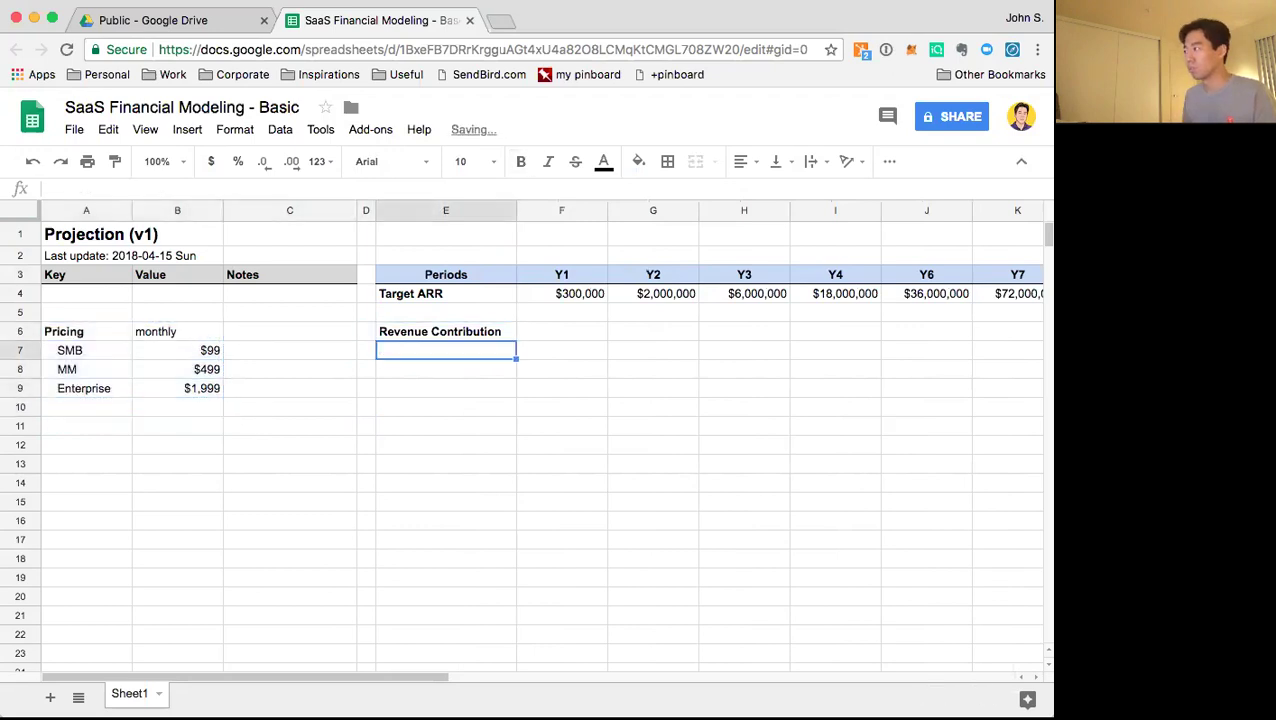
pyautogui.press('Return')
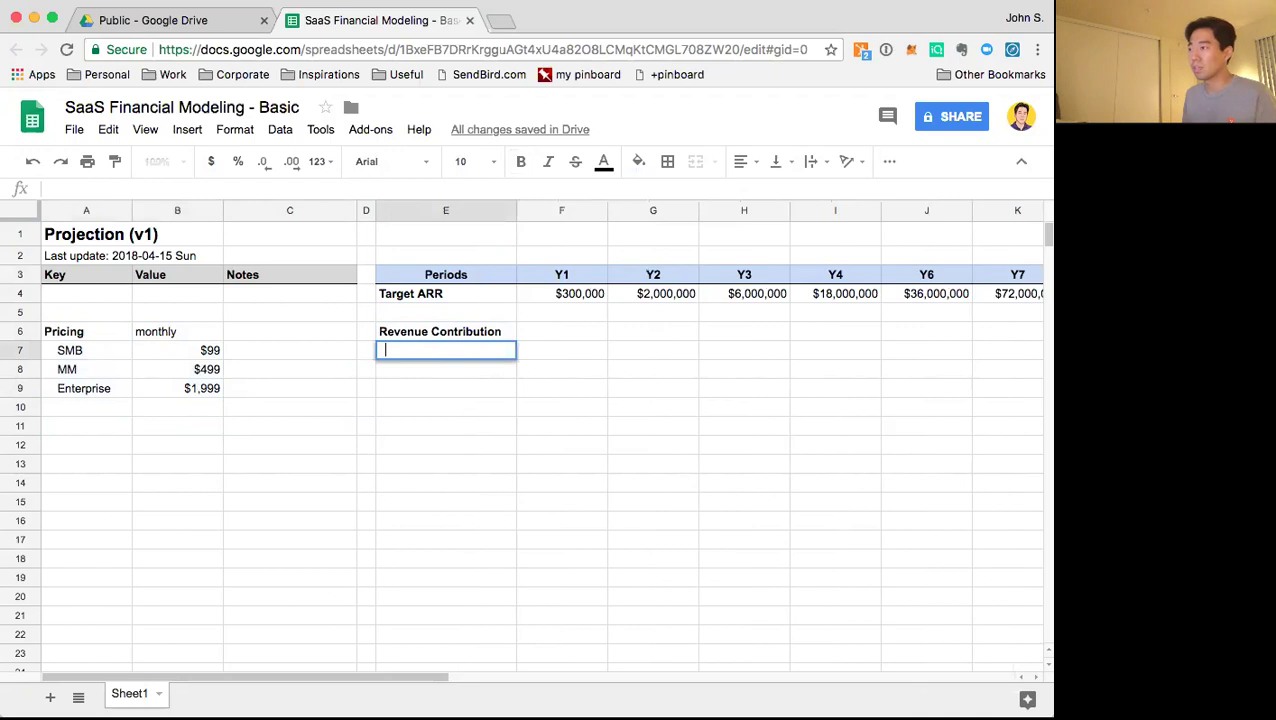
pyautogui.write('SMB')
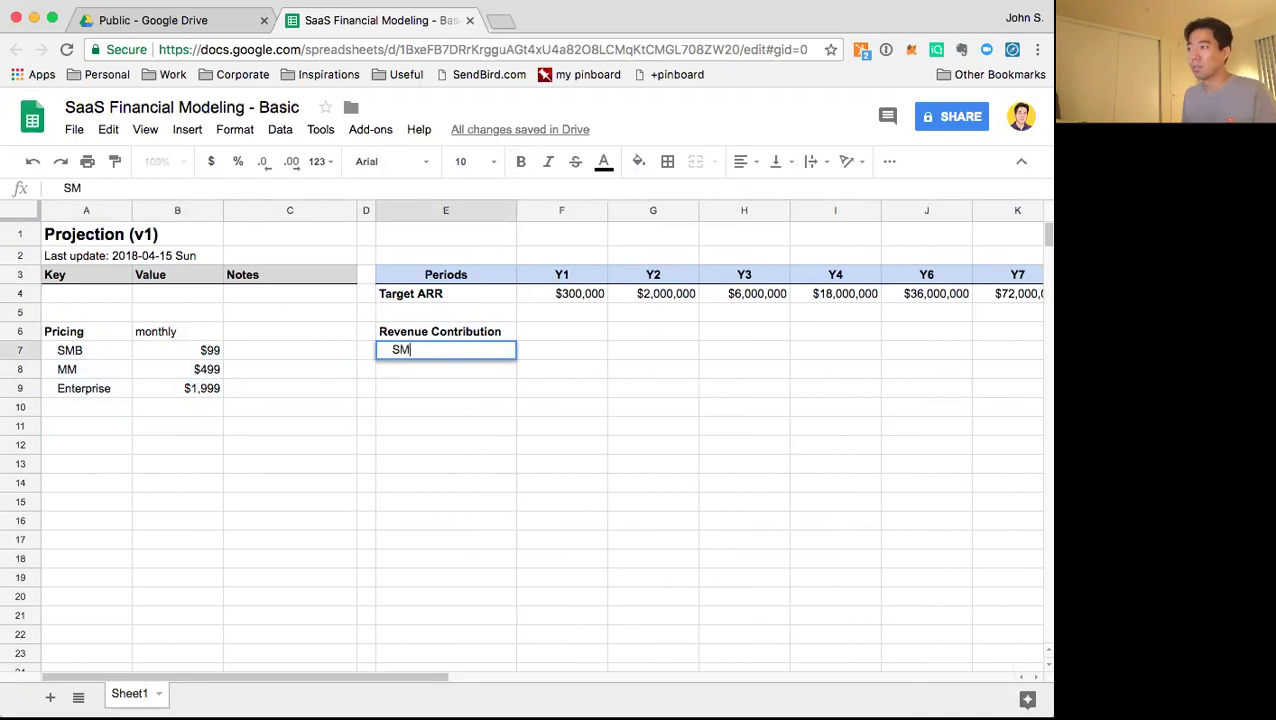
pyautogui.press('Return')
# Copy the SMB, MM and Enterprise labels from A7:A9 into E7:E9 under Revenue Contribution
pyautogui.press('Left')
pyautogui.press('Left')
pyautogui.press('Left')
pyautogui.press('Left')
pyautogui.press('Up')
pyautogui.hotkey('shift', 'Down')
pyautogui.hotkey('shift', 'Down')
pyautogui.press('super+c')
pyautogui.press('Right')
pyautogui.press('Right')
pyautogui.press('Right')
pyautogui.press('Right')
pyautogui.press('super+v')
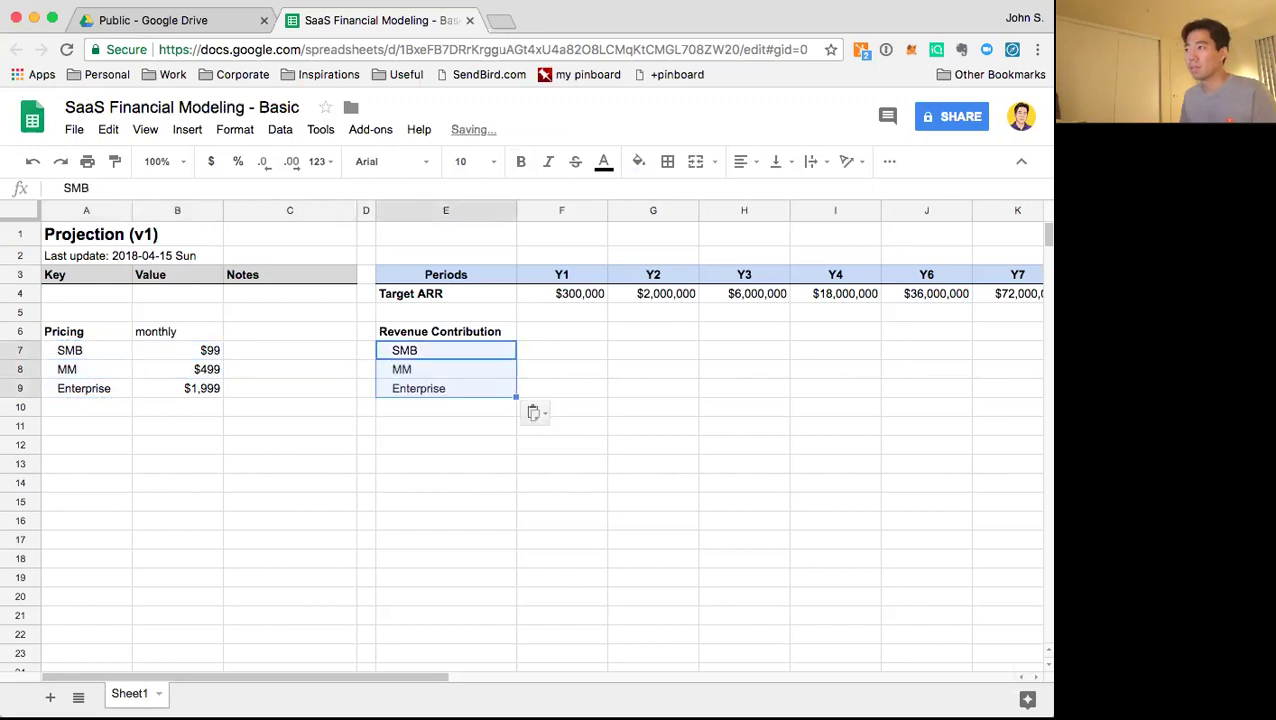
pyautogui.press('Up')
pyautogui.press('Right')
pyautogui.press('Right')
pyautogui.press('Left')
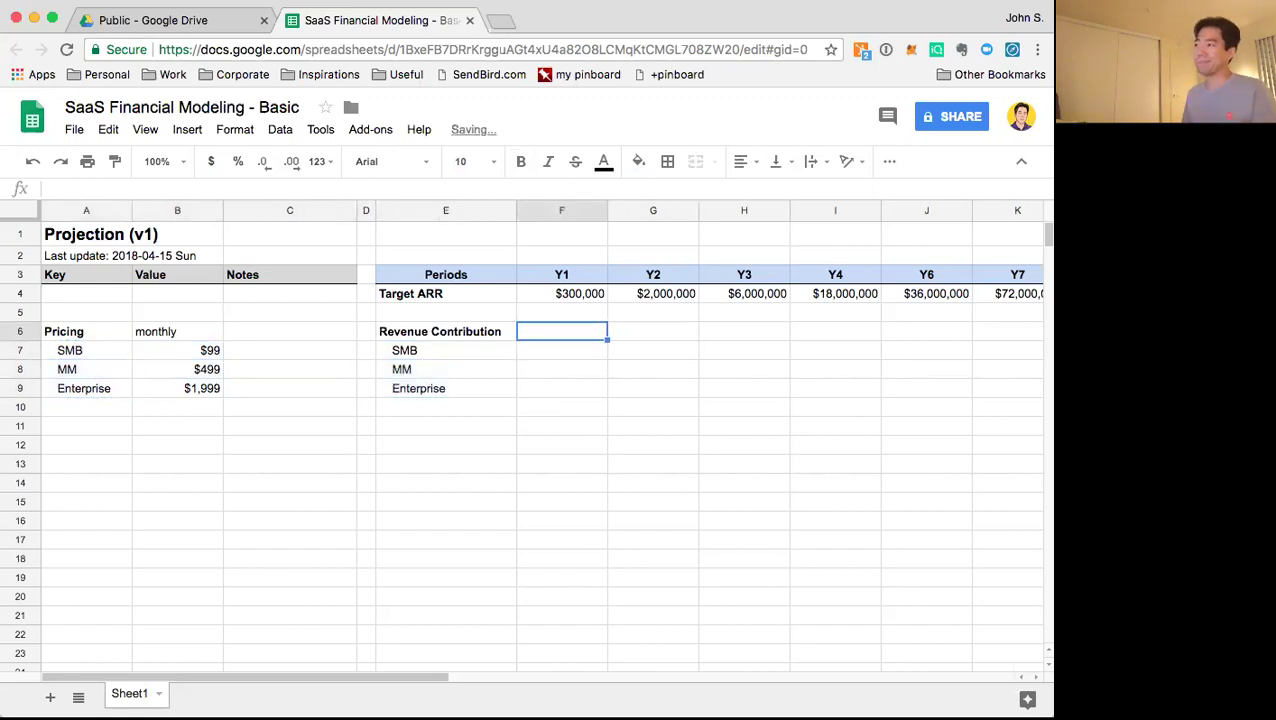
pyautogui.press('Down')
pyautogui.write('80')
pyautogui.press('Escape')
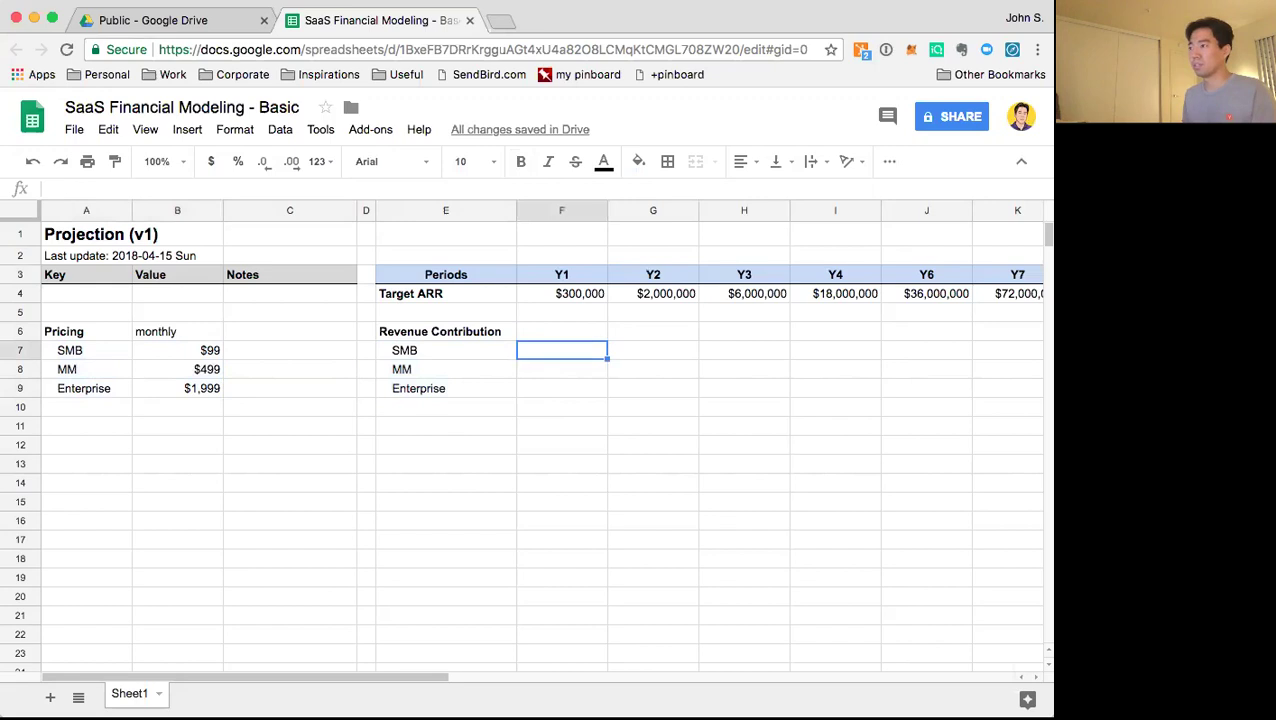
# Set the Y1 revenue contribution to 0% for Enterprise in F9 and 40% for MM in F8
pyautogui.press('Down')
pyautogui.press('Down')
pyautogui.write('0%')
pyautogui.press('Return')
pyautogui.press('Up')
pyautogui.press('Up')
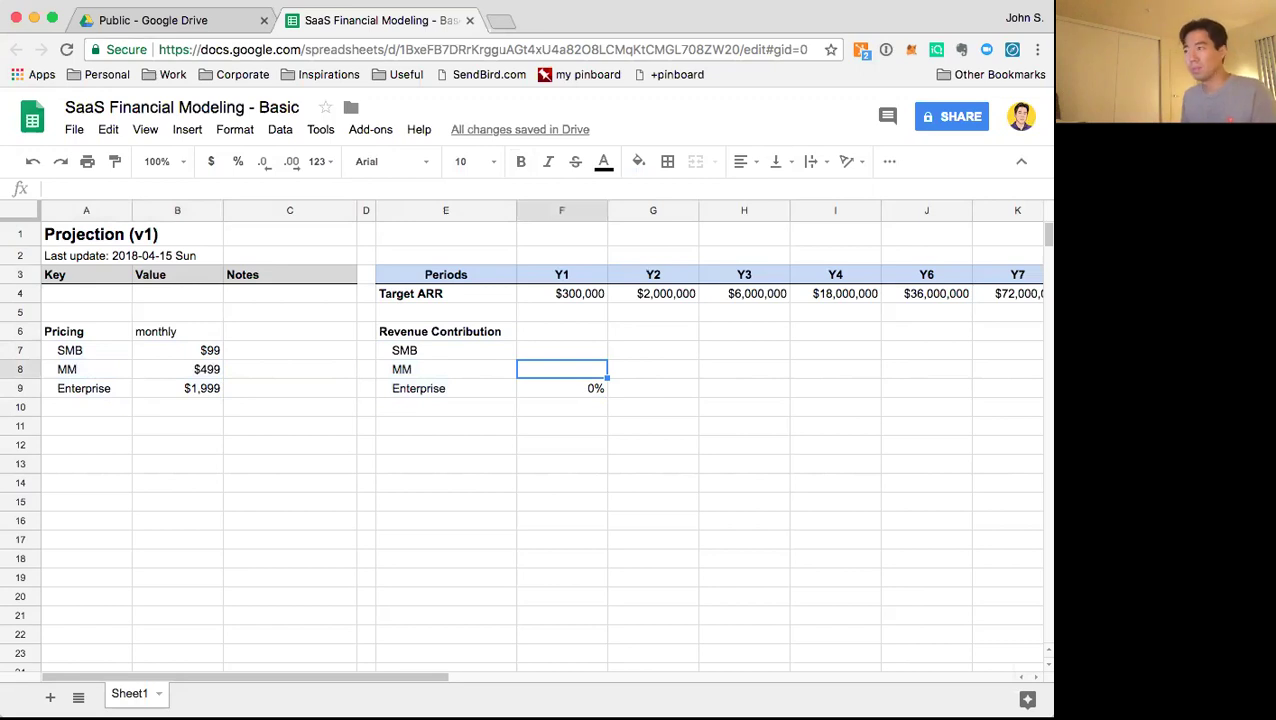
pyautogui.write('40%')
pyautogui.press('Return')
# Calculate the Y1 SMB contribution in F7 as the remainder with the formula =1-F8-F9
pyautogui.press('Up')
pyautogui.press('Up')
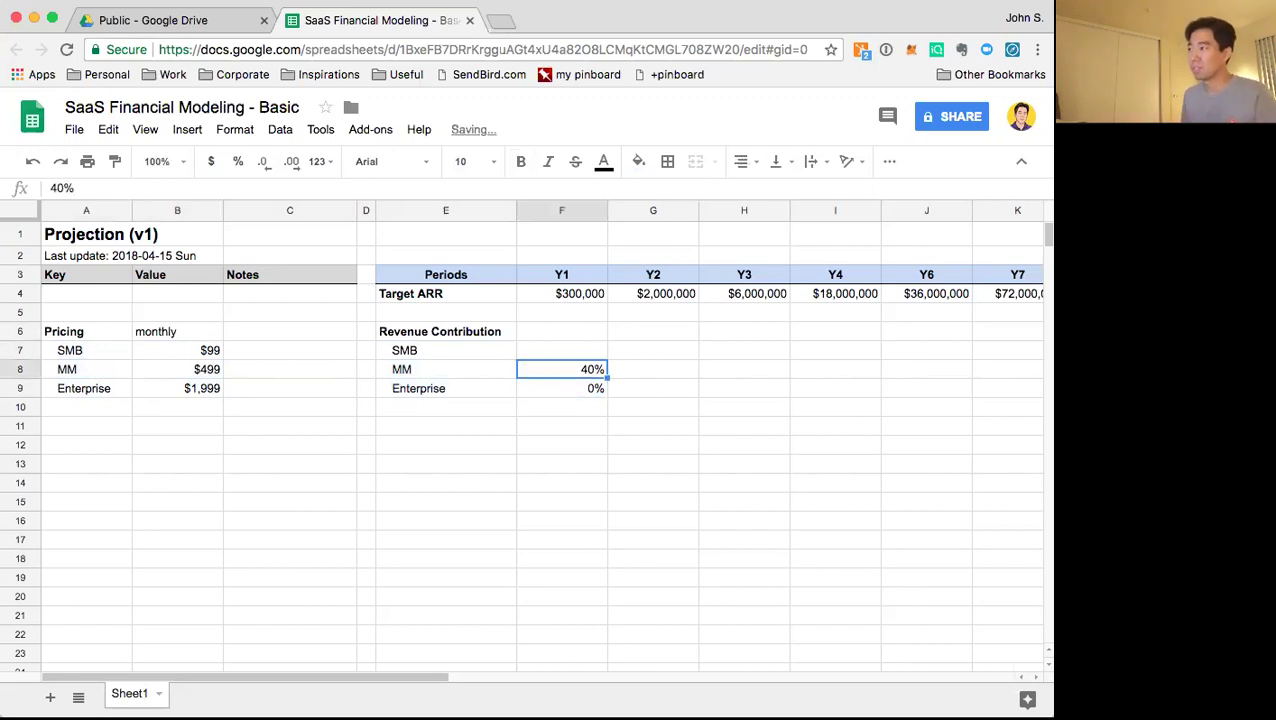
pyautogui.write('=1-')
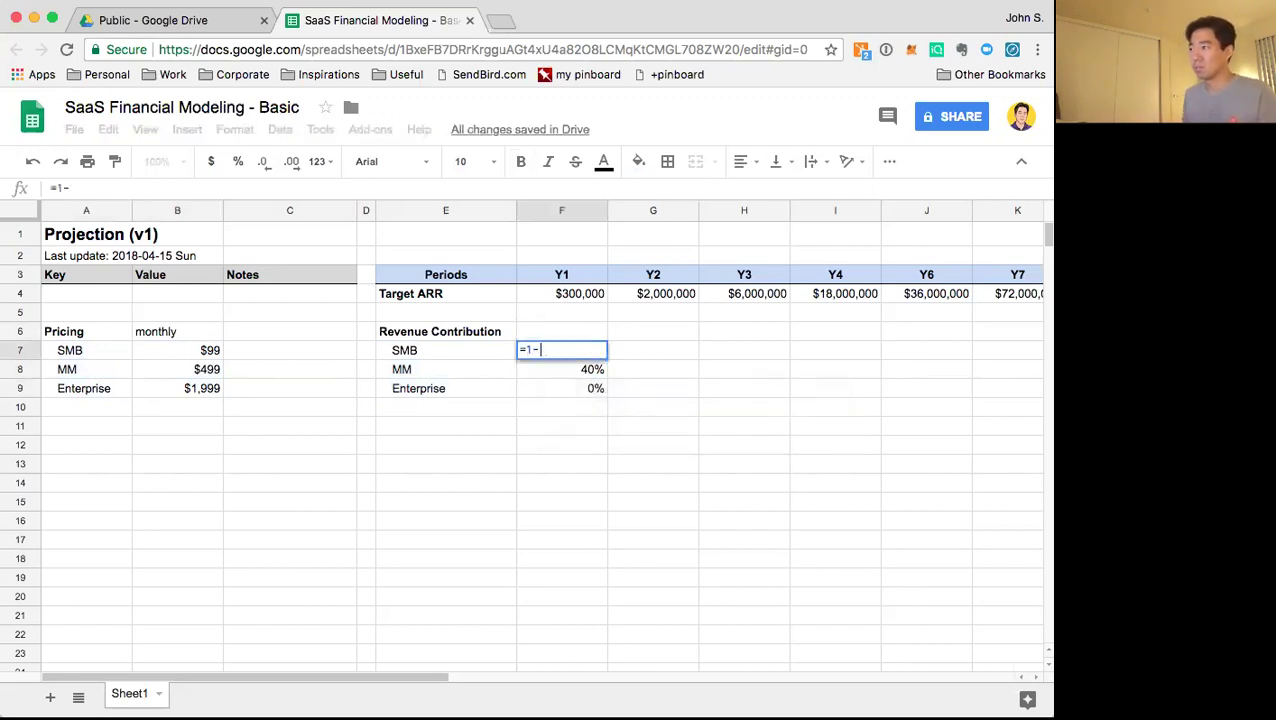
pyautogui.click(565, 372)
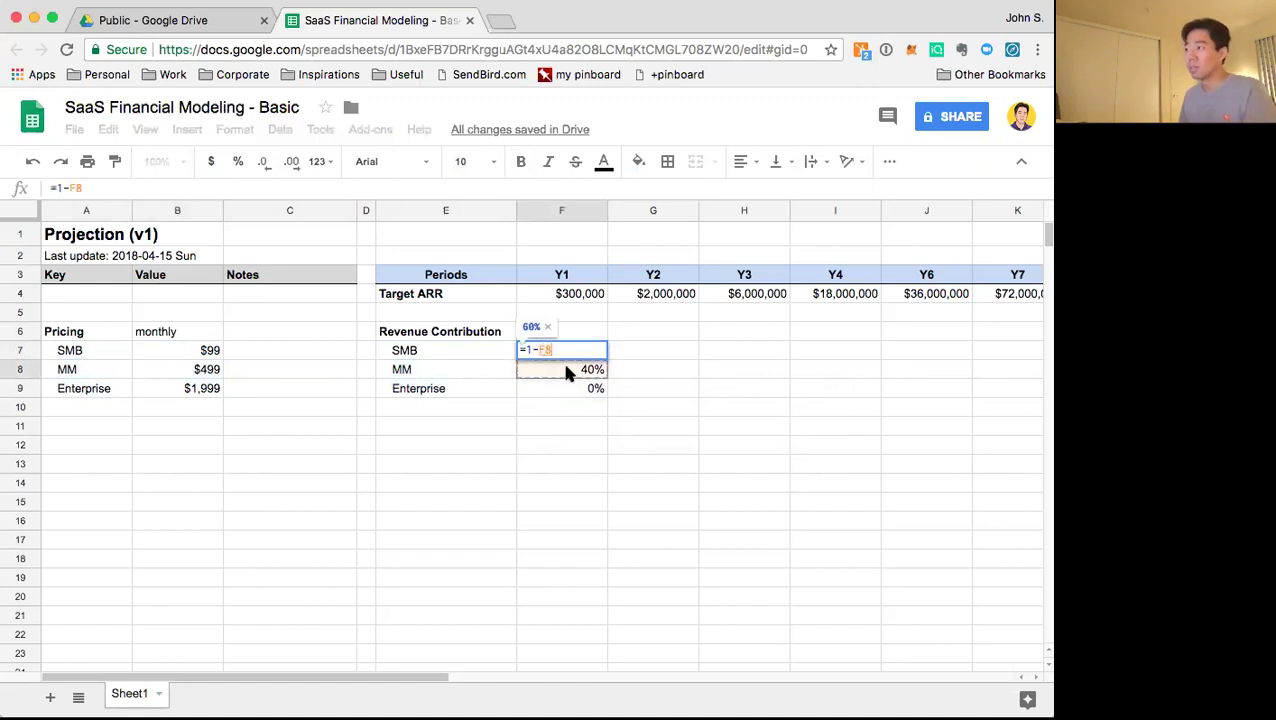
pyautogui.write('-')
pyautogui.click(572, 386)
pyautogui.press('Return')
pyautogui.press('Up')
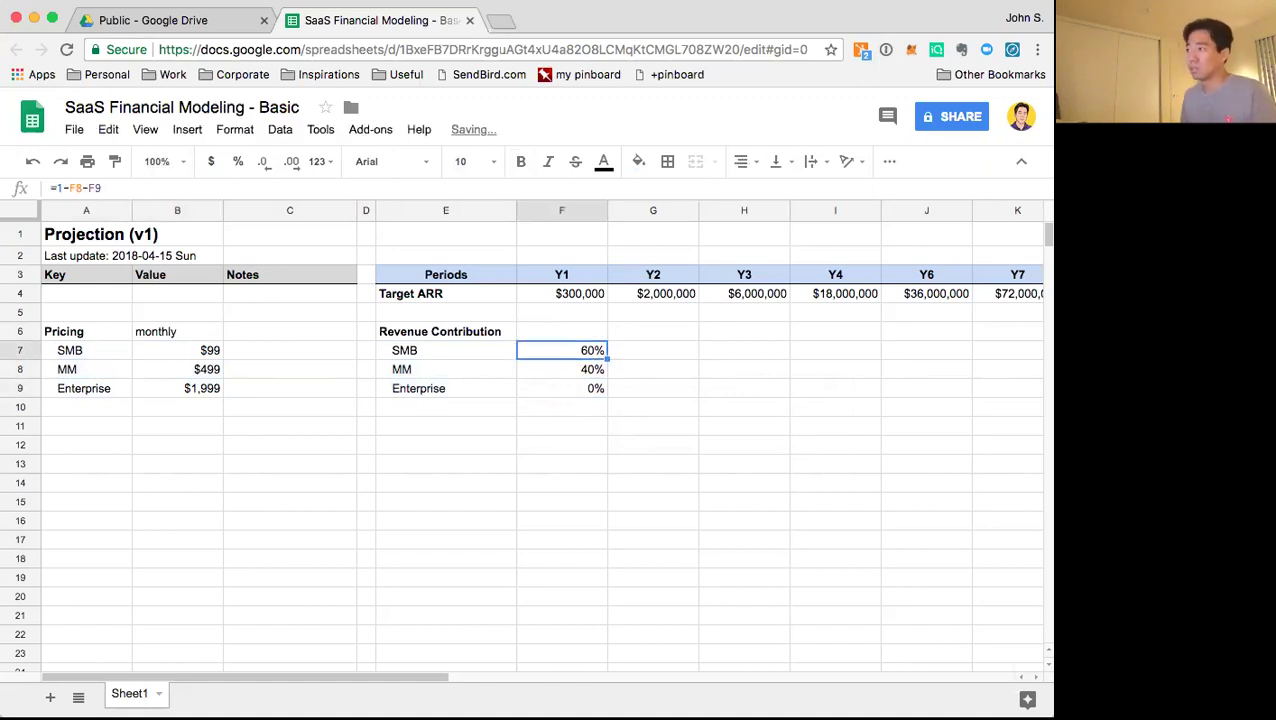
# Copy the SMB remainder formula from F7 across G7:L7 for Y2 through IPO
pyautogui.press('Down')
pyautogui.press('Down')
pyautogui.press('Up')
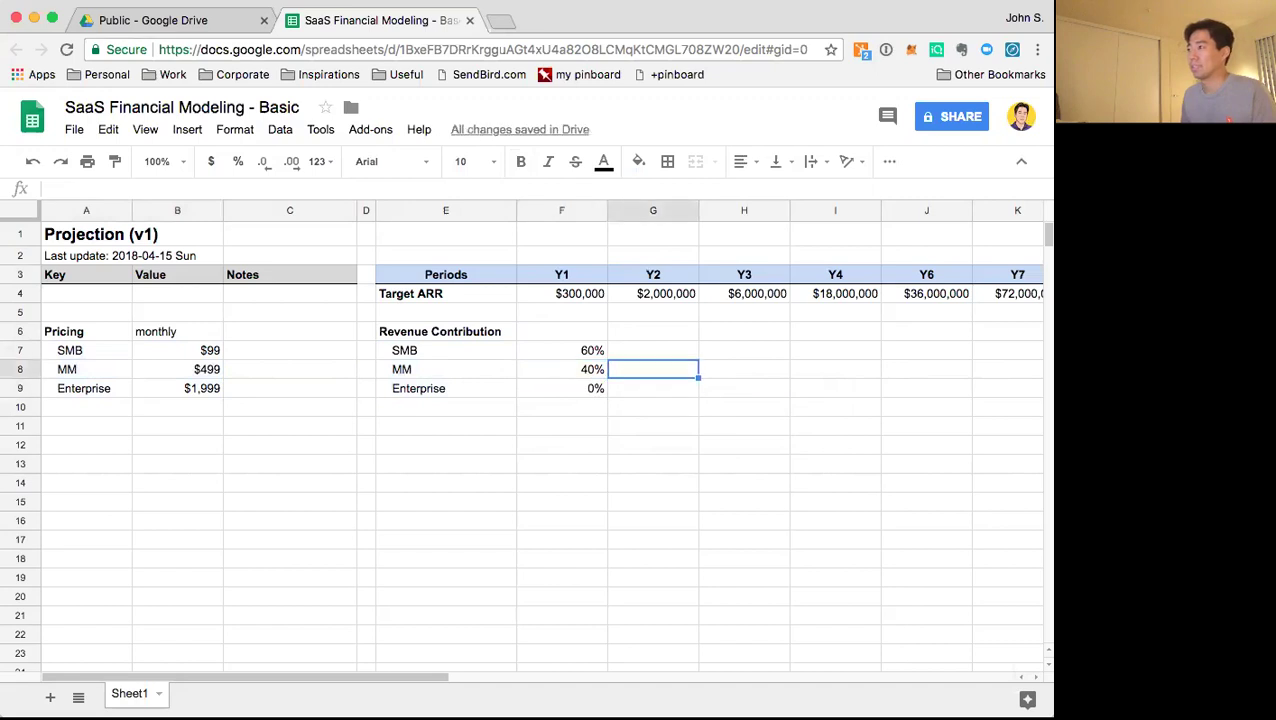
pyautogui.press('Up')
pyautogui.press('Left')
pyautogui.press('super+c')
pyautogui.press('Right')
pyautogui.hotkey('shift', 'Right')
pyautogui.hotkey('shift', 'Right')
pyautogui.hotkey('shift', 'Right')
pyautogui.hotkey('shift', 'Right')
pyautogui.hotkey('shift', 'Right')
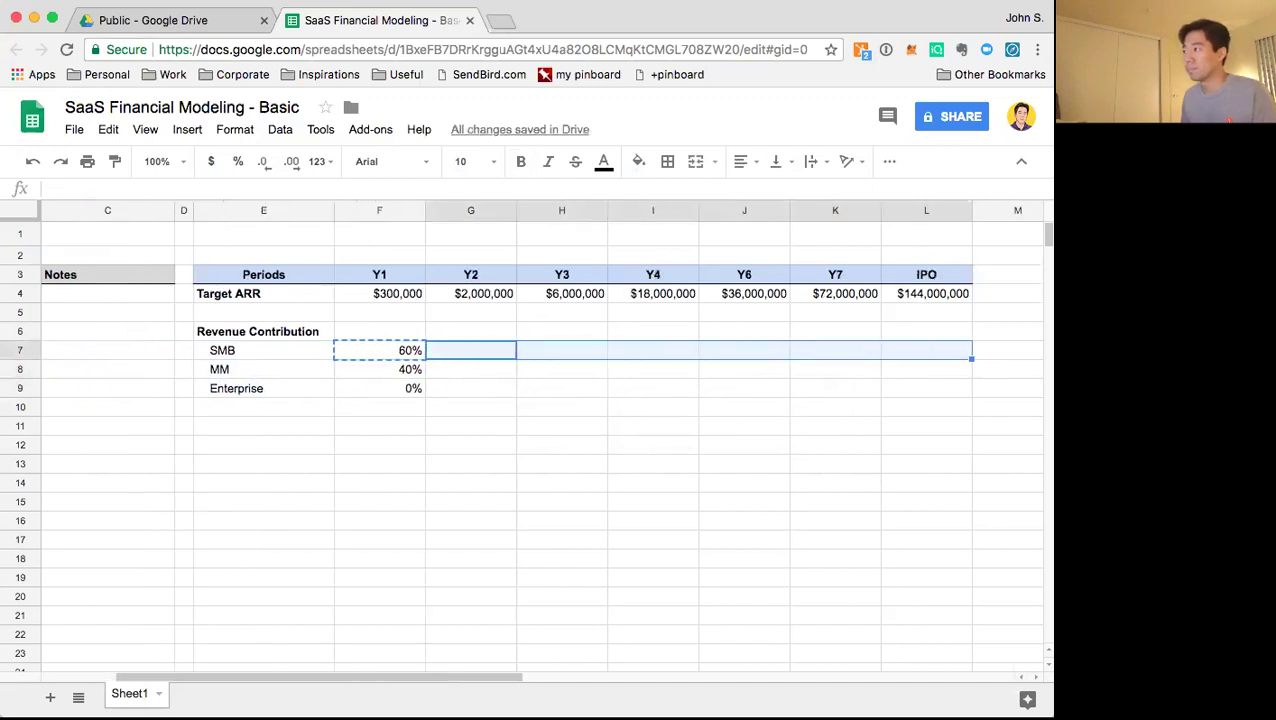
pyautogui.press('super+v')
# Format the revenue contribution range F7:L9 as percentages without decimal places
pyautogui.press('Down')
pyautogui.press('Left')
pyautogui.press('Right')
pyautogui.press('Up')
pyautogui.press('Left')
pyautogui.hotkey('shift', 'Right')
pyautogui.hotkey('shift', 'Right')
pyautogui.hotkey('shift', 'Right')
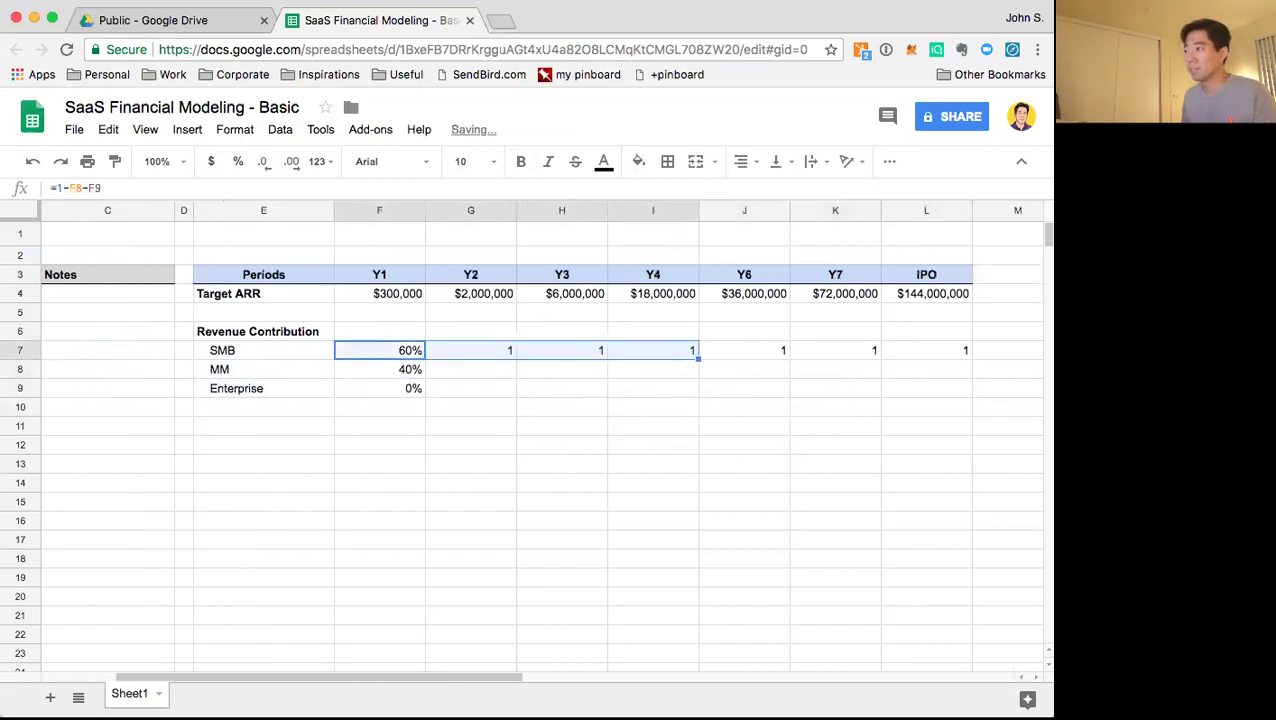
pyautogui.hotkey('shift', 'Right')
pyautogui.hotkey('shift', 'Right')
pyautogui.hotkey('shift', 'Right')
pyautogui.hotkey('shift', 'Down')
pyautogui.hotkey('shift', 'Down')
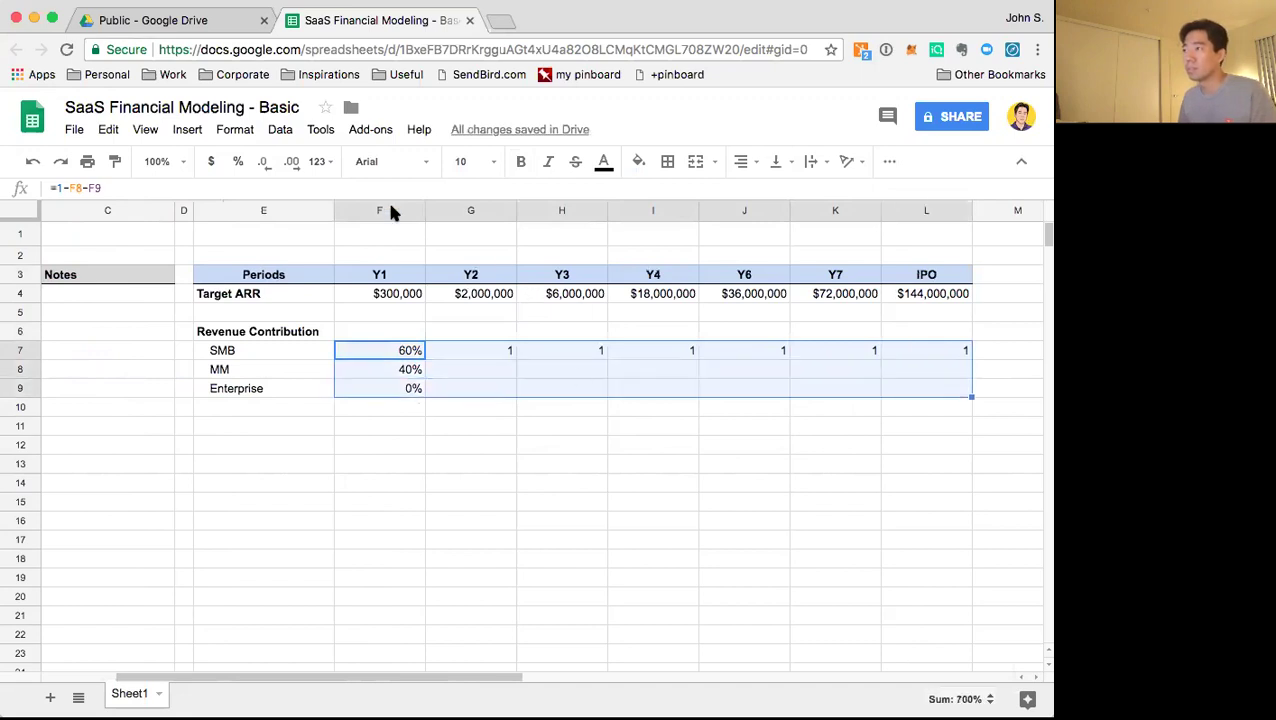
pyautogui.click(238, 161)
pyautogui.click(262, 161)
pyautogui.click(262, 161)
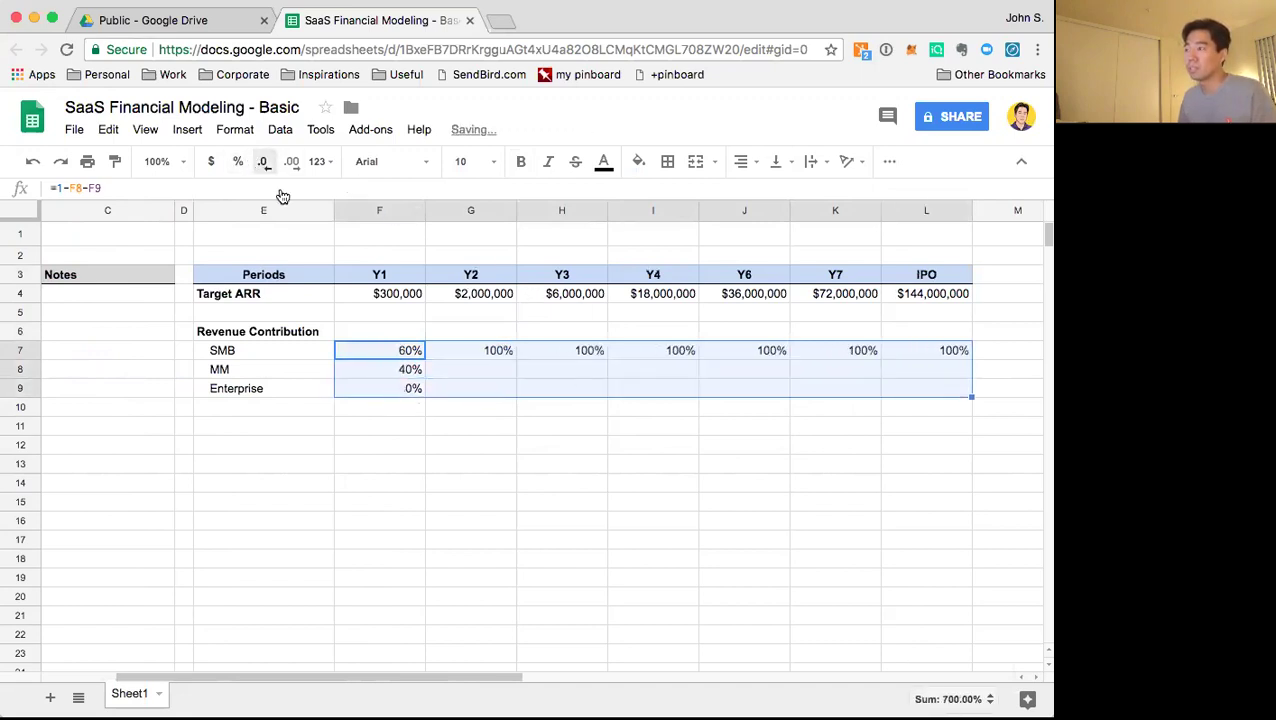
pyautogui.click(440, 422)
# Set the Y2 revenue contribution to 45% for MM in G8 and 5% for Enterprise in G9
pyautogui.click(498, 372)
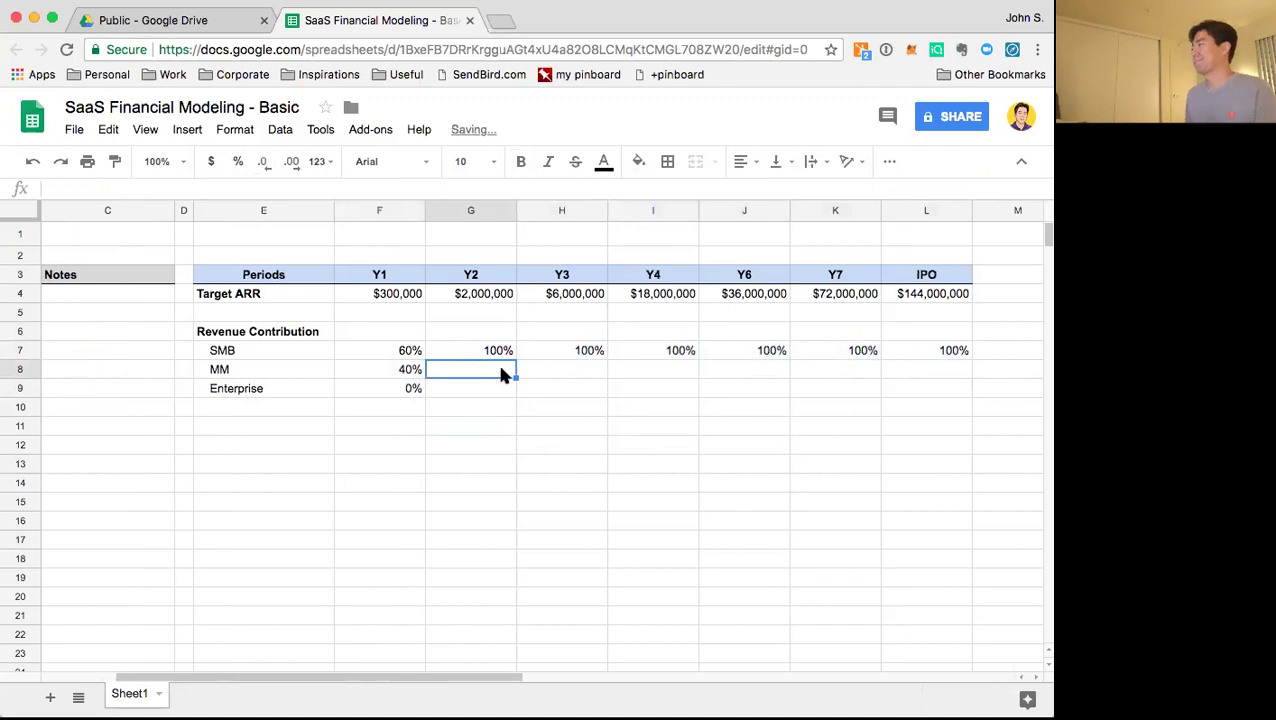
pyautogui.write('45%')
pyautogui.press('Return')
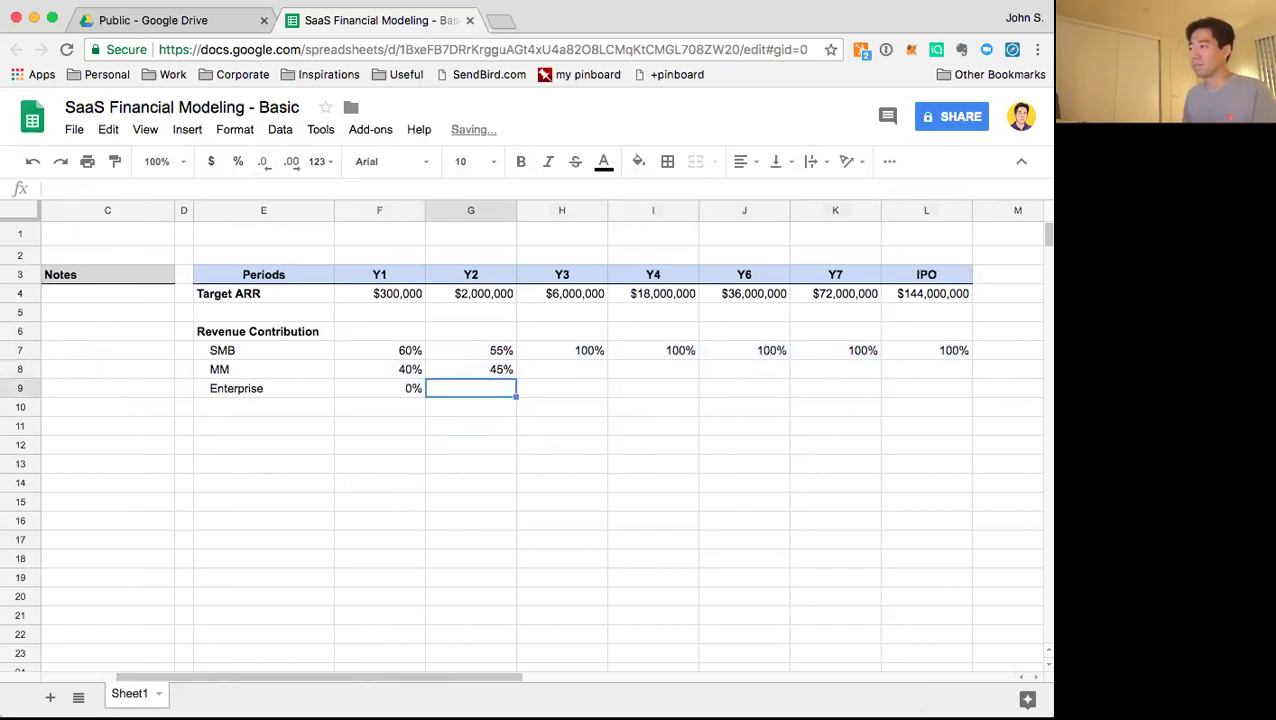
pyautogui.write('5%')
pyautogui.press('Tab')
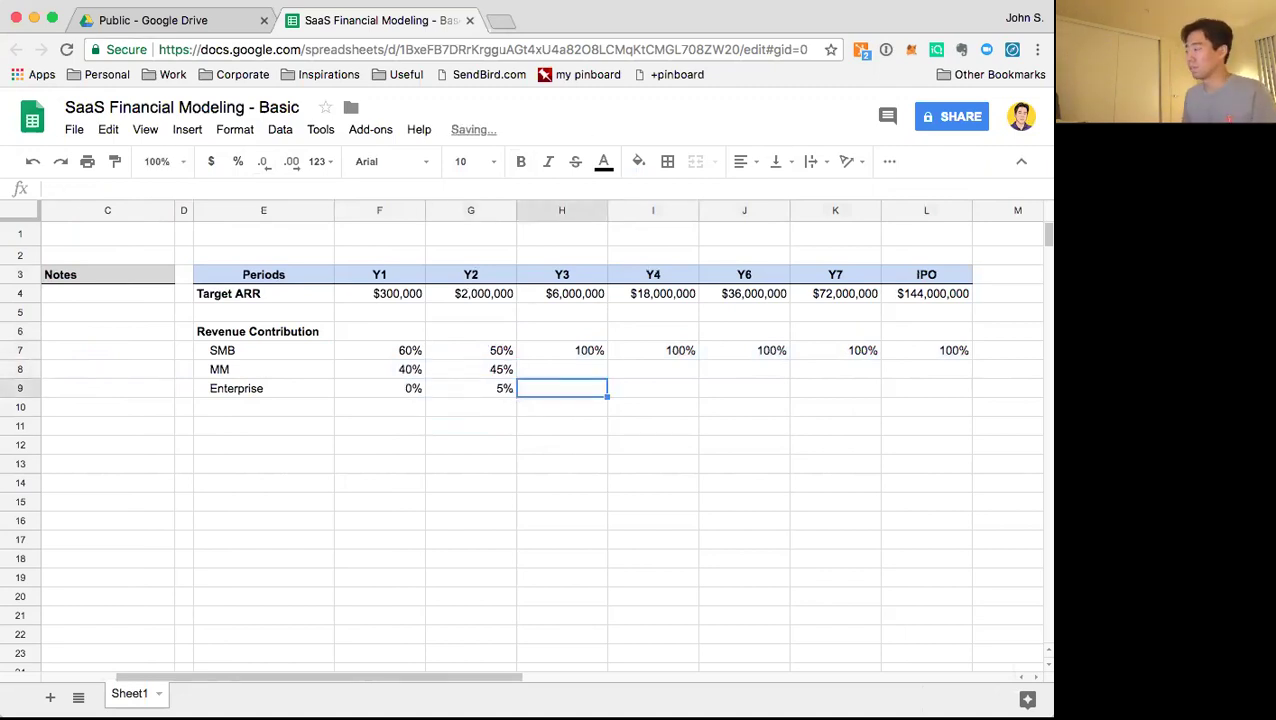
# Fill the Enterprise contribution in H9:L9 with 10%, 20%, 30%, 40% and 50% for Y3 through IPO
pyautogui.write('10%')
pyautogui.press('Tab')
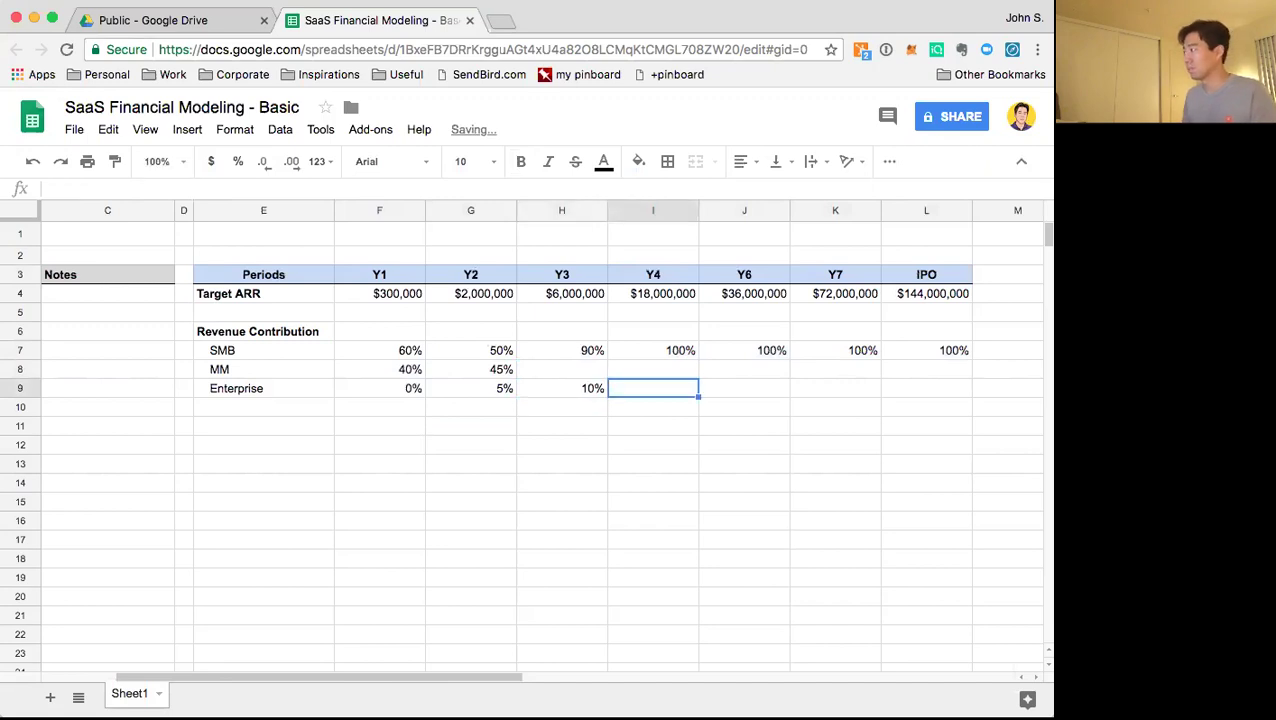
pyautogui.write('20')
pyautogui.press('Tab')
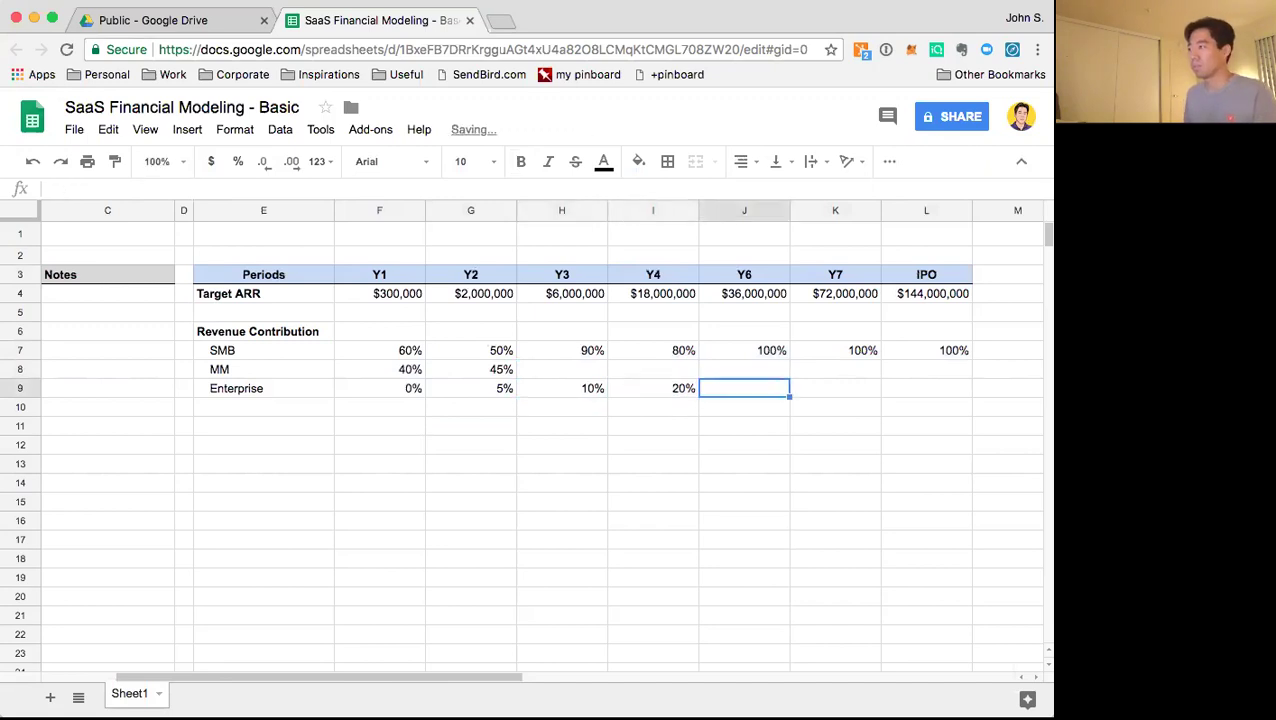
pyautogui.write('30')
pyautogui.press('Tab')
pyautogui.write('4')
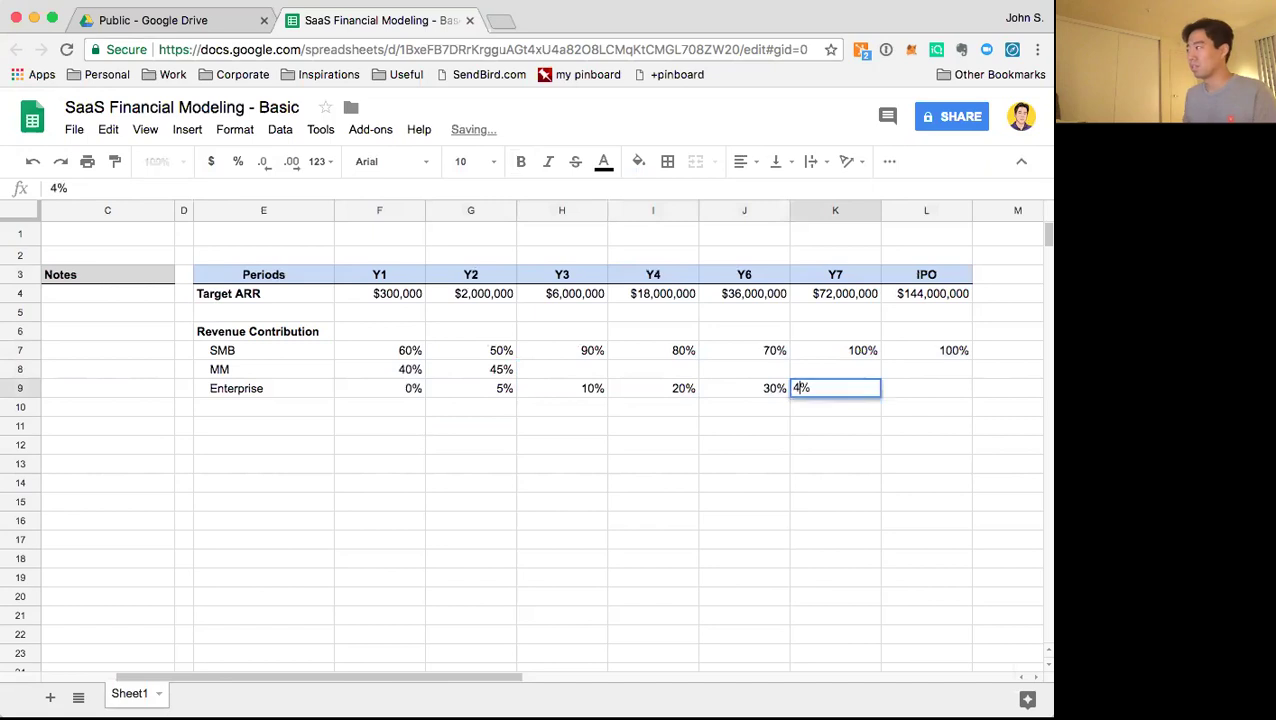
pyautogui.write('0')
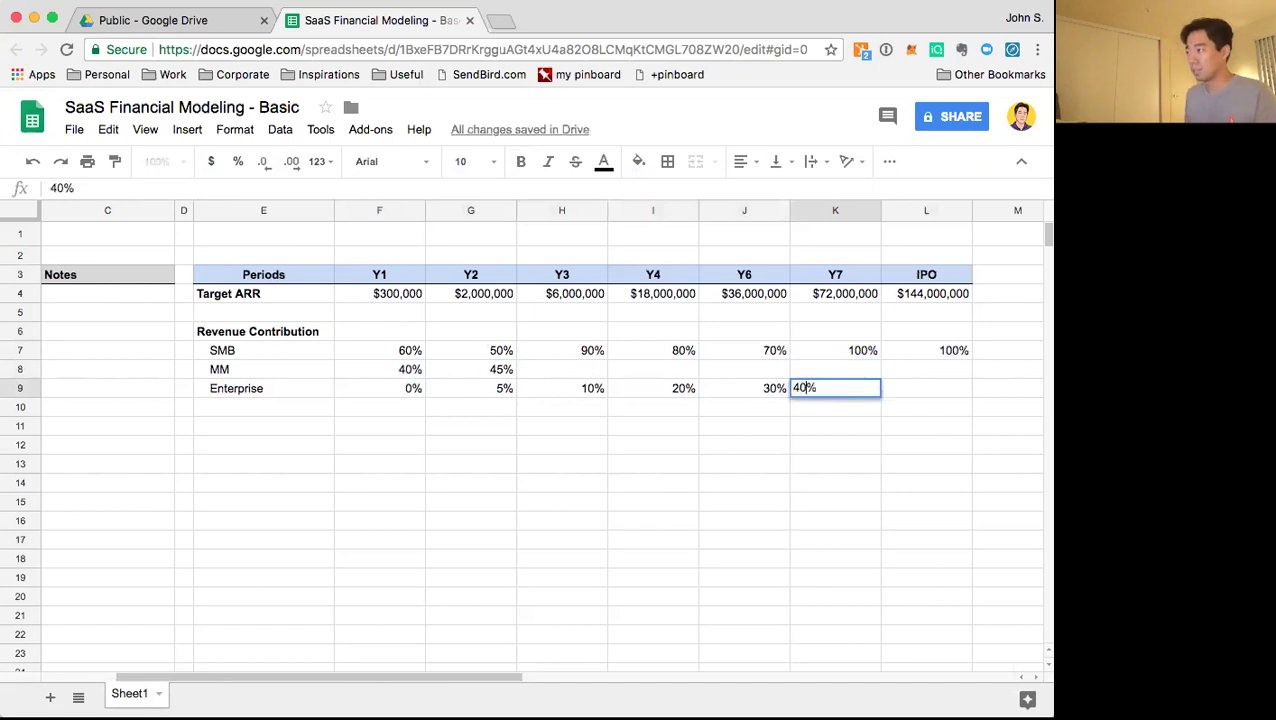
pyautogui.press('Tab')
pyautogui.write('50')
# Set the MM revenue contribution to 50% for Y3 in H8 and 55% for Y4 in I8
pyautogui.press('Up')
pyautogui.press('Left')
pyautogui.press('Left')
pyautogui.press('Left')
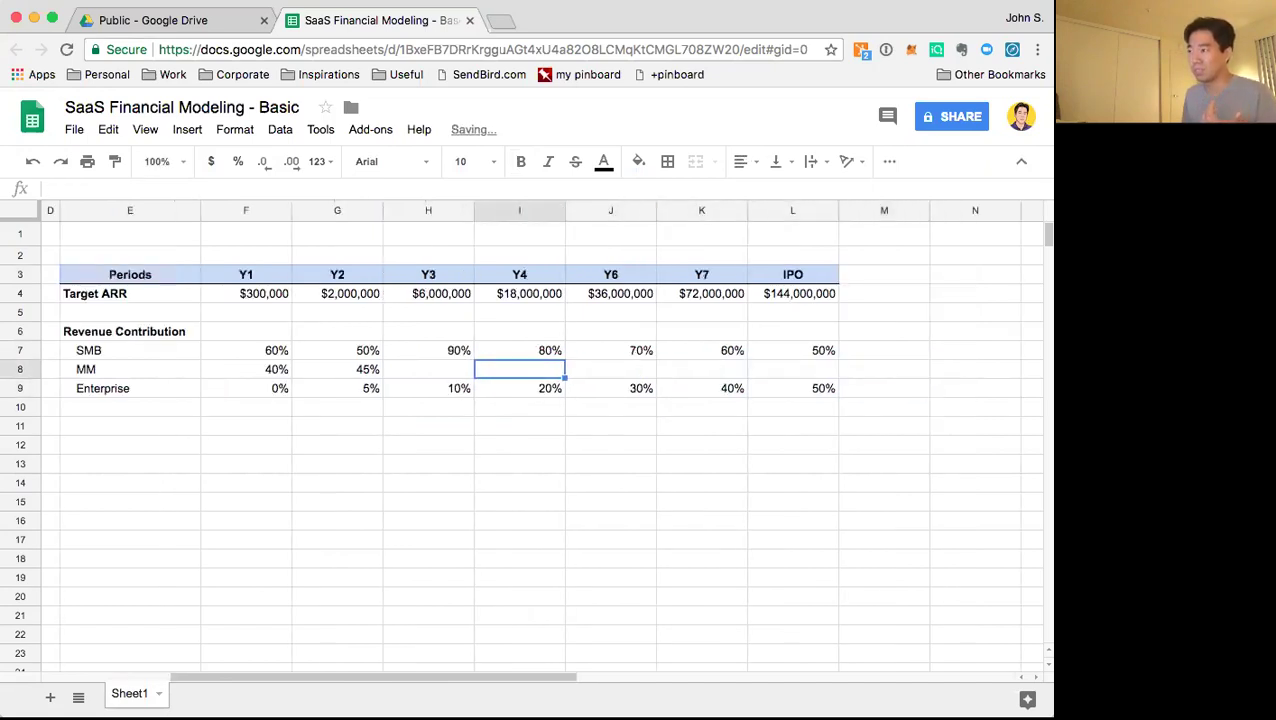
pyautogui.press('Left')
pyautogui.write('50')
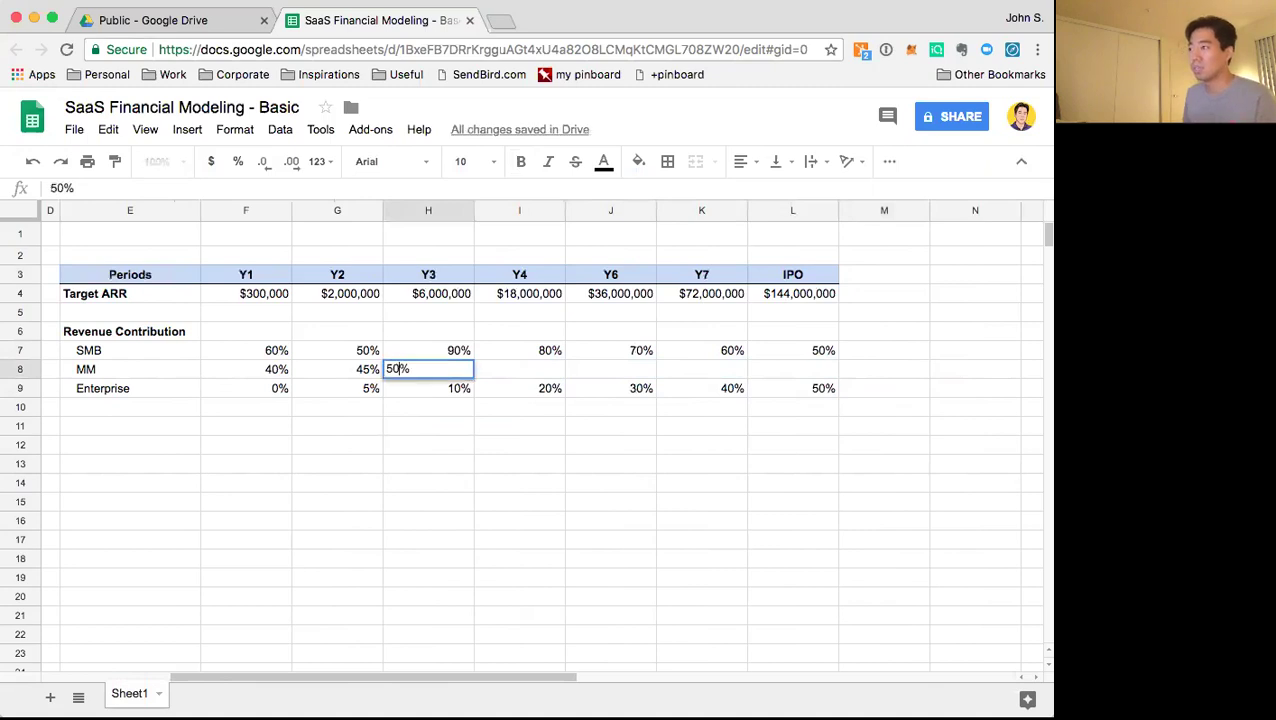
pyautogui.press('Tab')
pyautogui.write('55')
pyautogui.press('Tab')
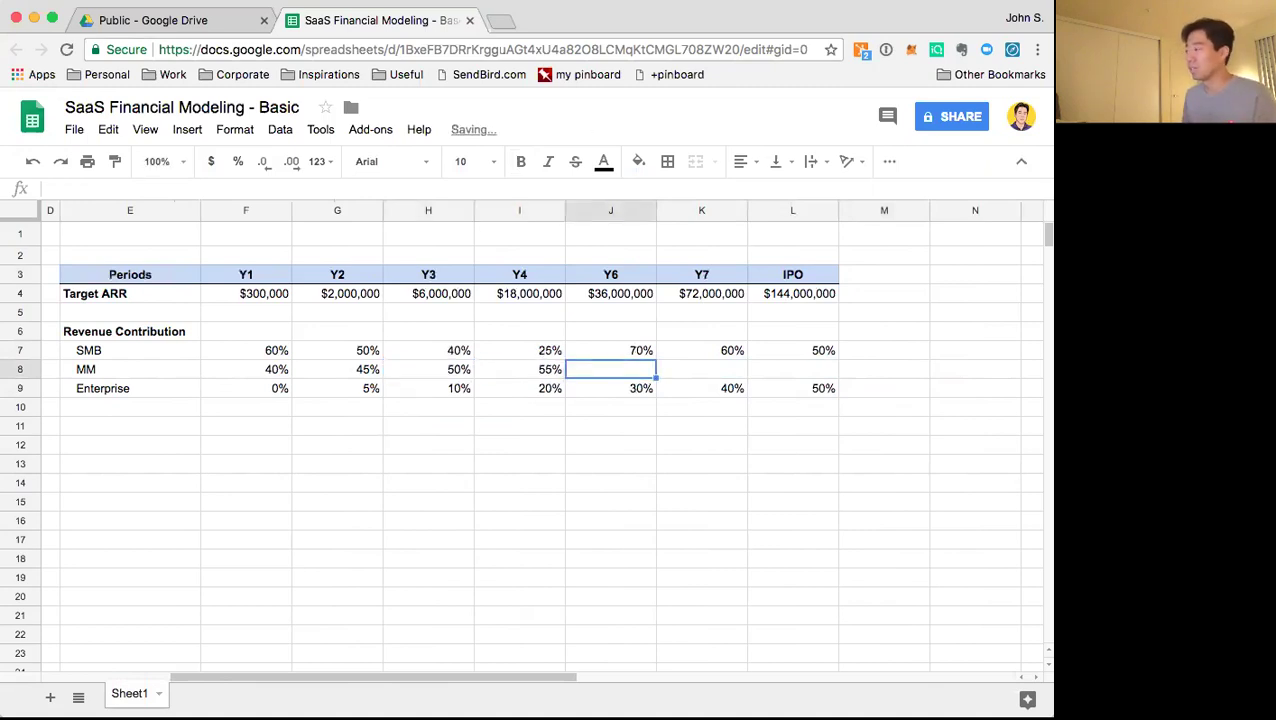
# Set the MM revenue contribution to 45% for Y6, 40% for Y7 and 35% for IPO in J8:L8
pyautogui.press('Left')
pyautogui.press('Left')
pyautogui.press('Right')
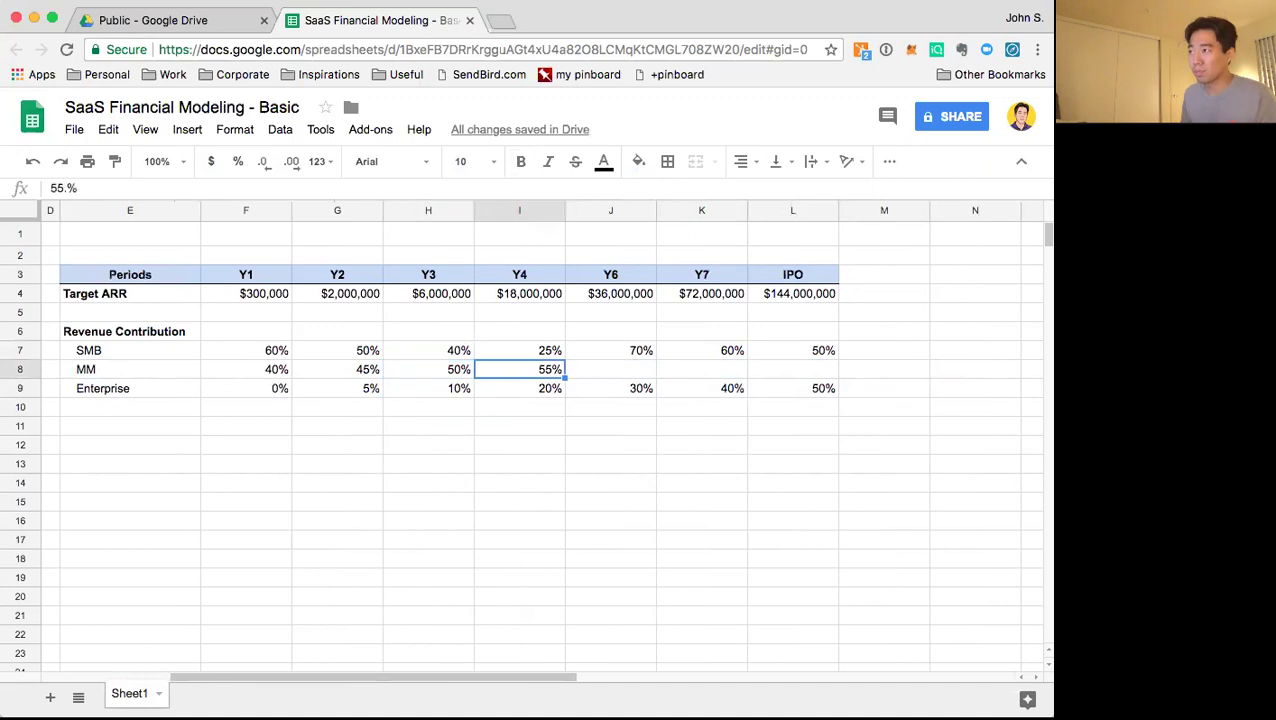
pyautogui.press('Right')
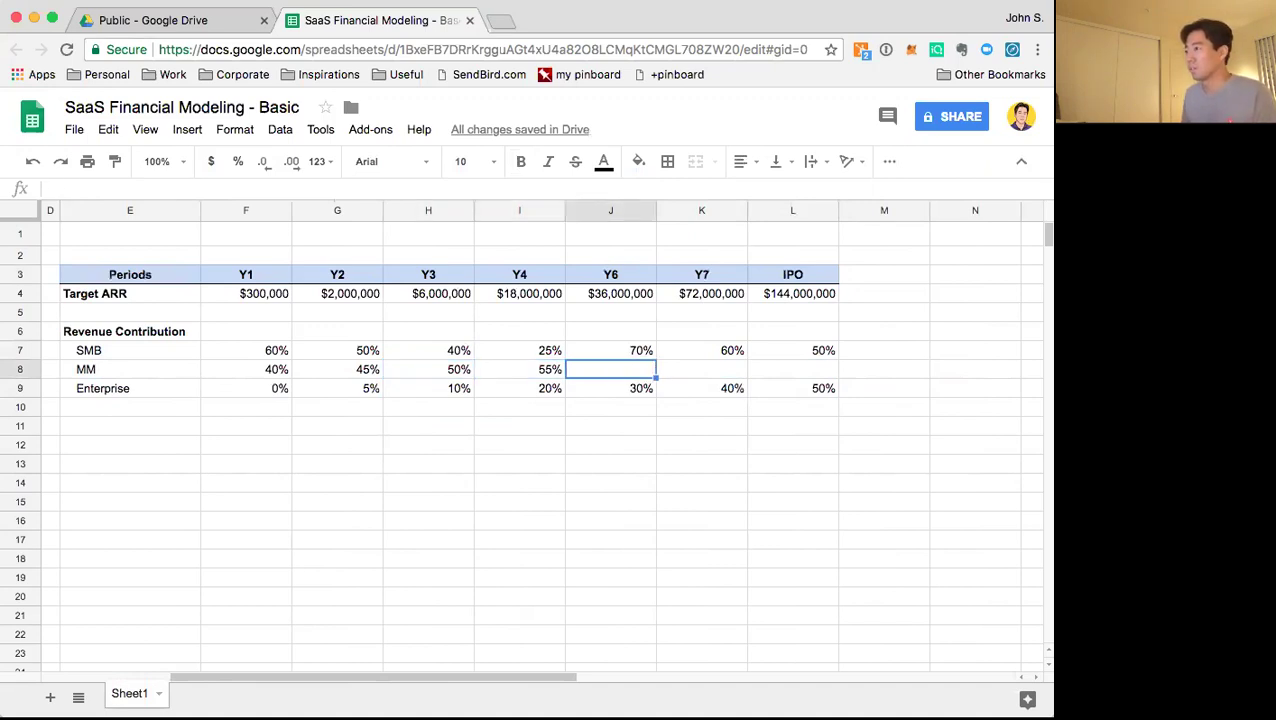
pyautogui.write('45')
pyautogui.press('Tab')
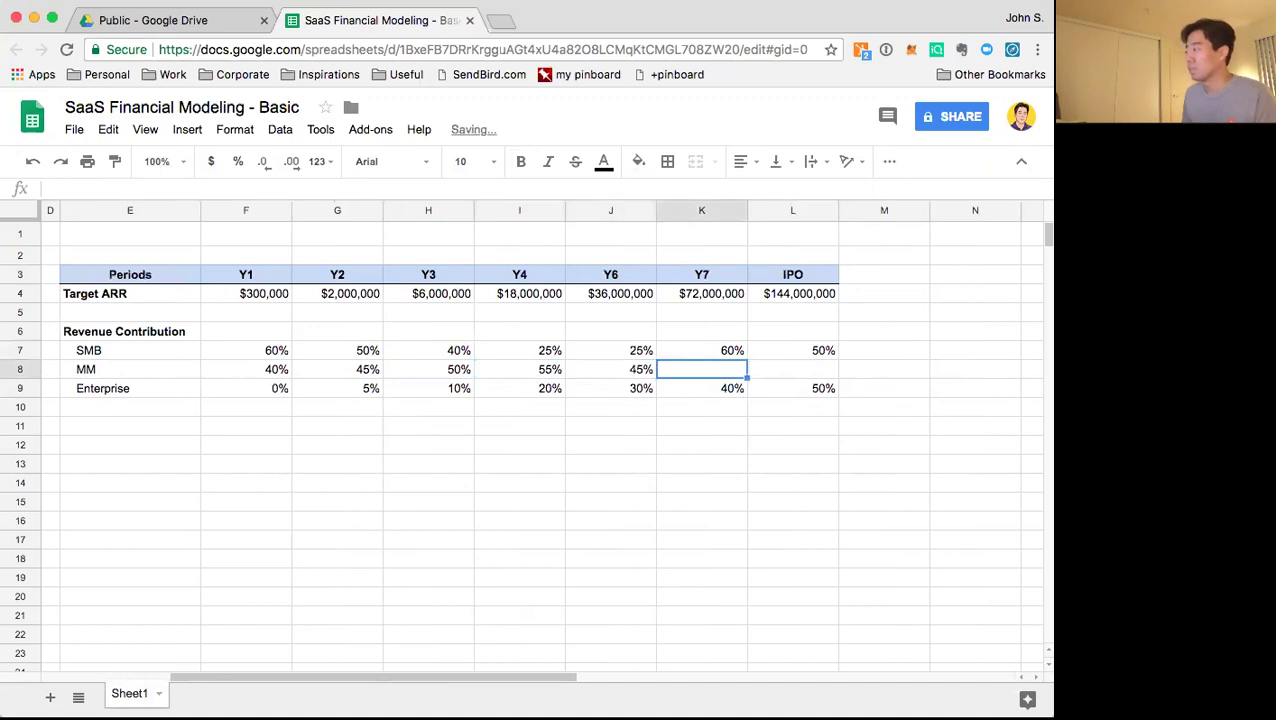
pyautogui.write('40')
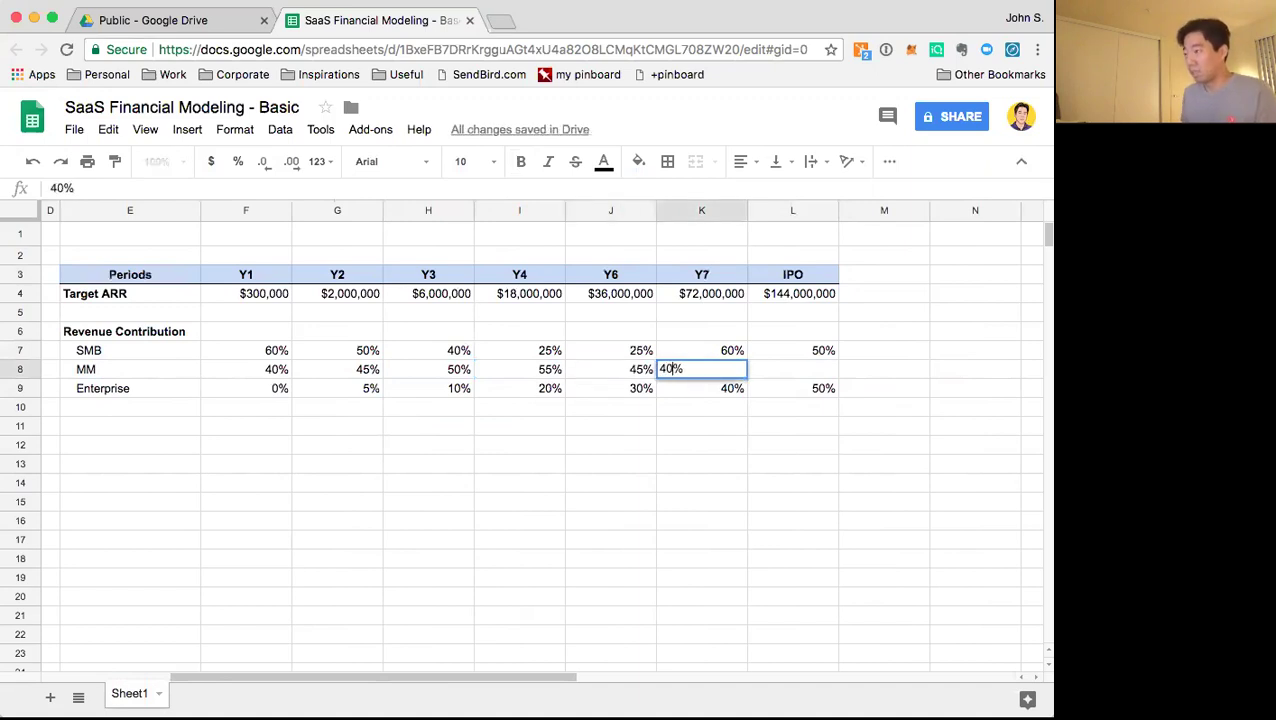
pyautogui.press('Tab')
pyautogui.write('35')
pyautogui.press('Return')
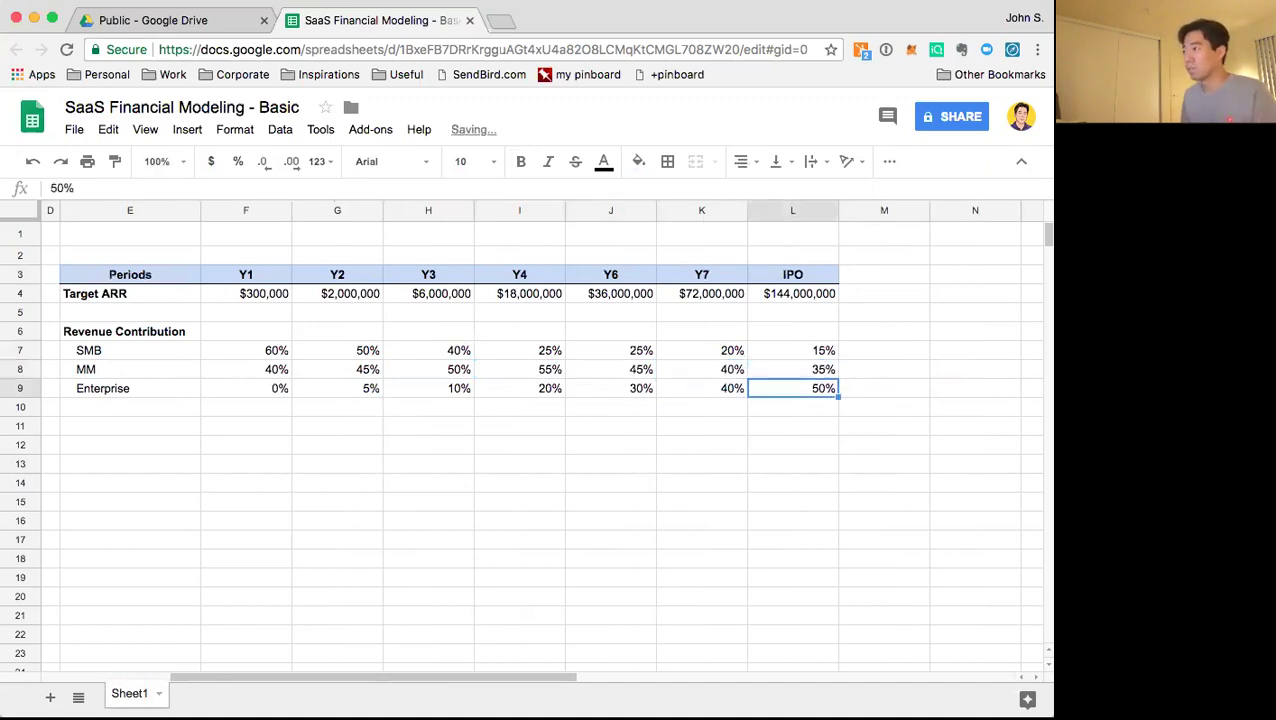
# Review the revenue contribution percentages of the three segments from Y1 to IPO in F7:L9
pyautogui.press('Up')
pyautogui.press('Down')
pyautogui.press('Left')
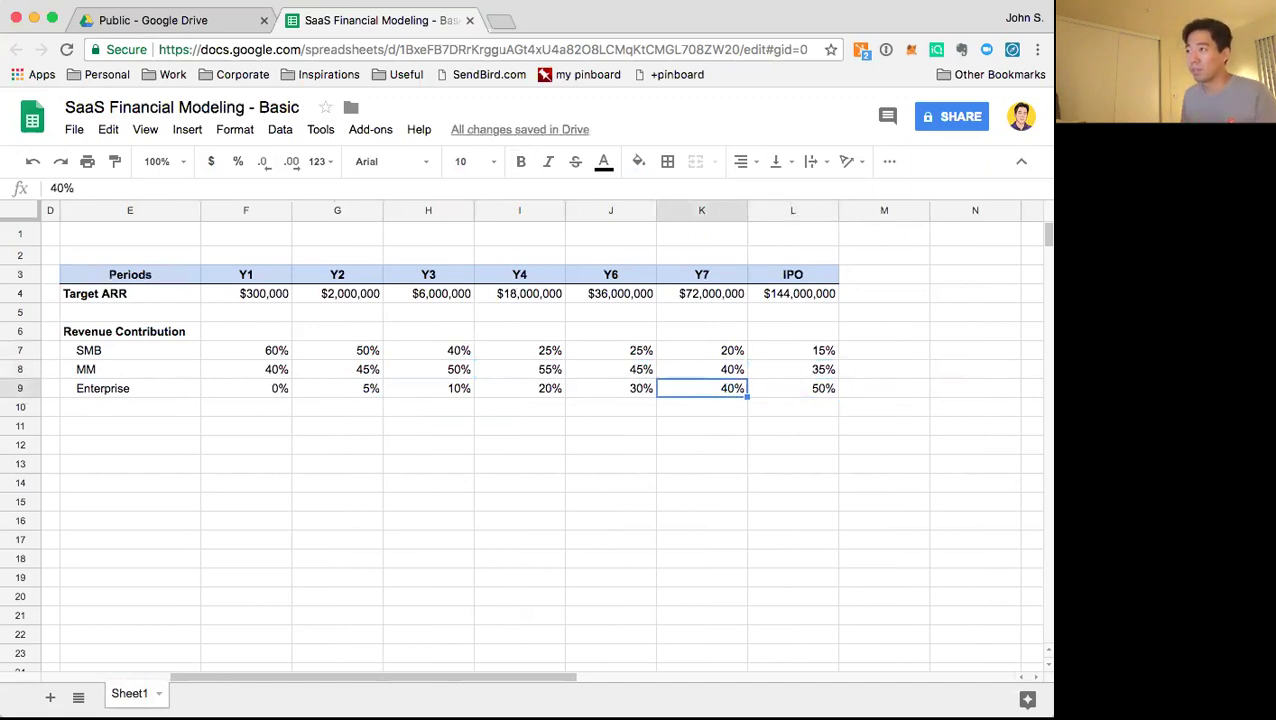
pyautogui.press('Left')
pyautogui.press('Left')
pyautogui.press('Left')
pyautogui.press('Up')
pyautogui.press('Left')
pyautogui.press('Left')
pyautogui.press('Up')
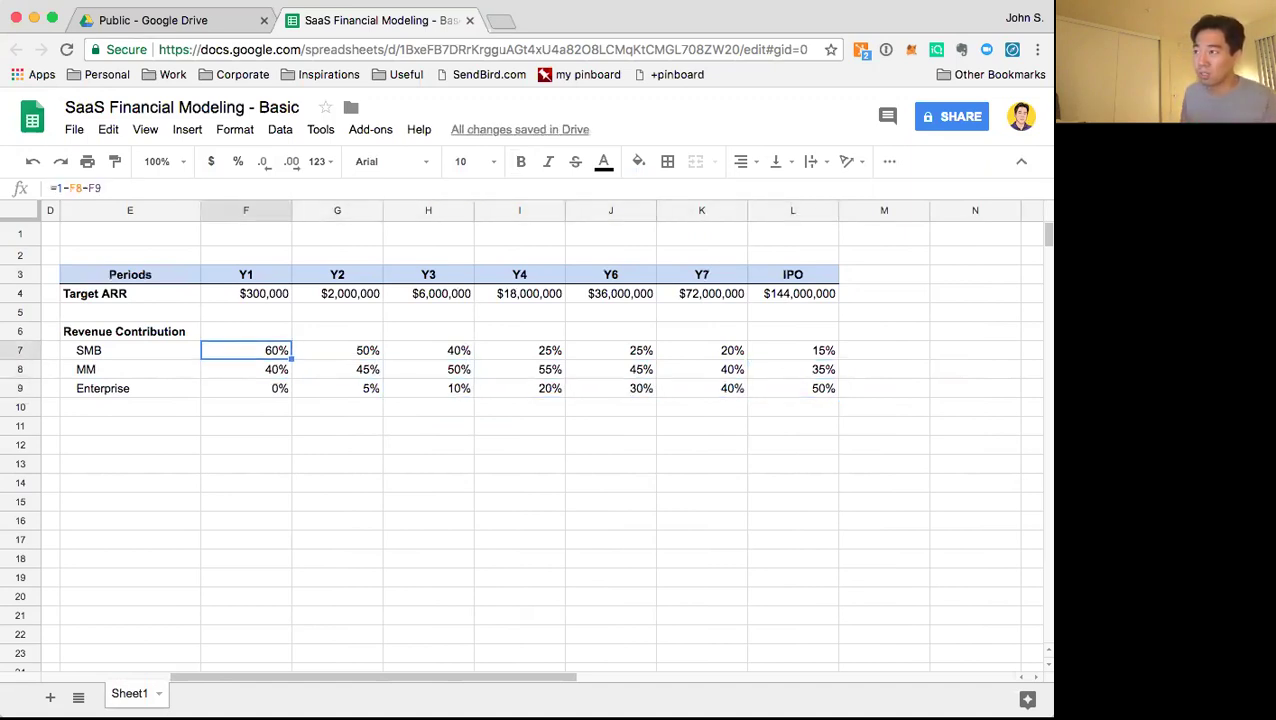
pyautogui.press('Down')
pyautogui.press('Right')
pyautogui.press('Left')
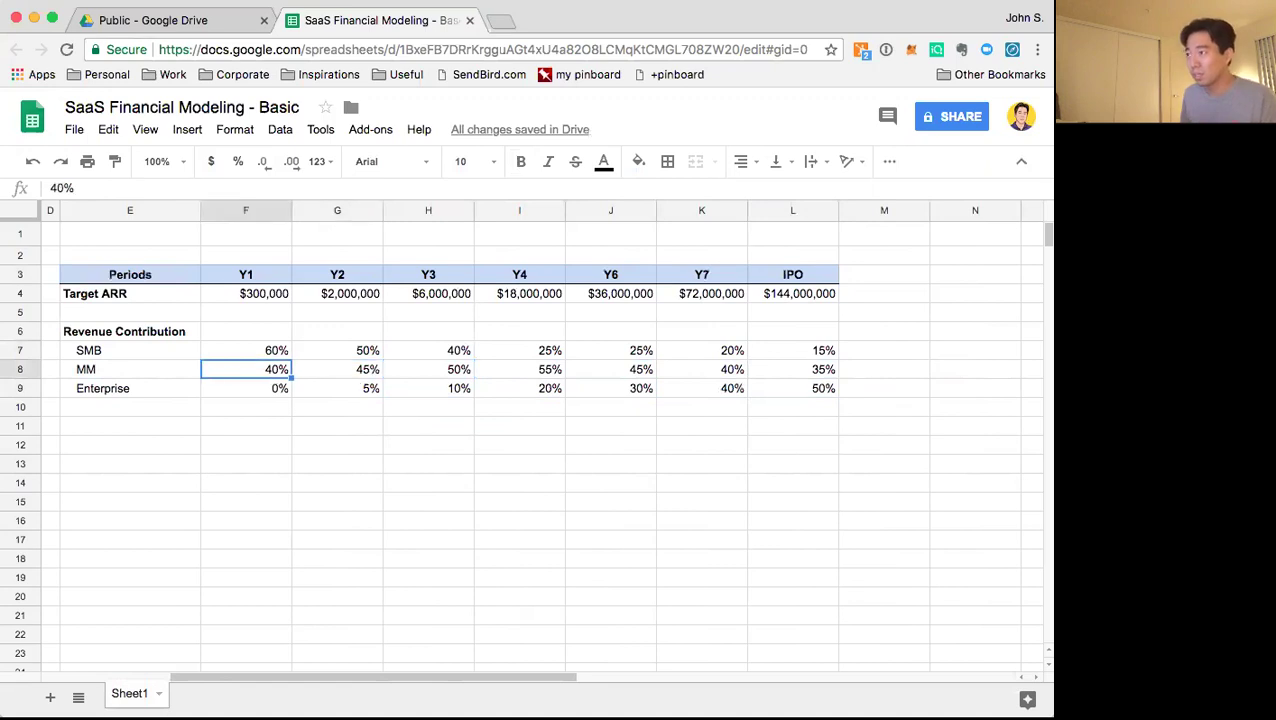
pyautogui.press('Right')
pyautogui.press('Right')
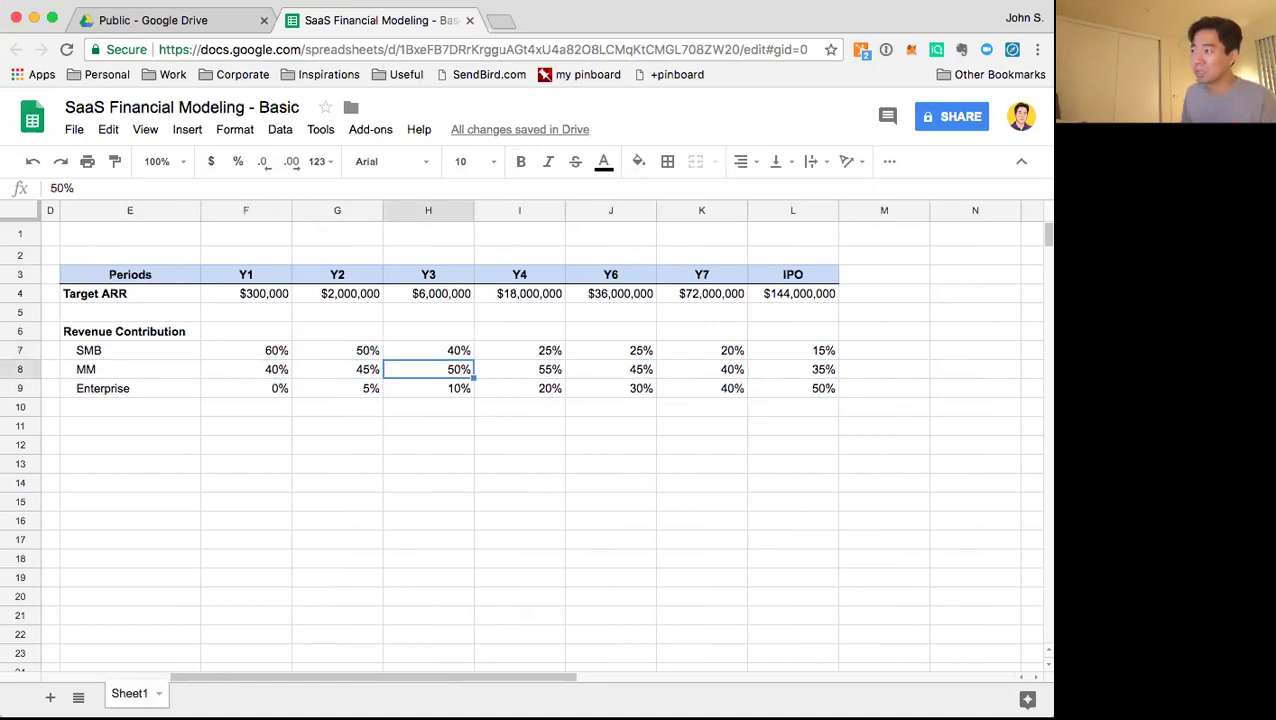
pyautogui.press('Right')
pyautogui.press('Right')
pyautogui.press('Down')
pyautogui.press('Right')
pyautogui.press('Right')
pyautogui.press('Up')
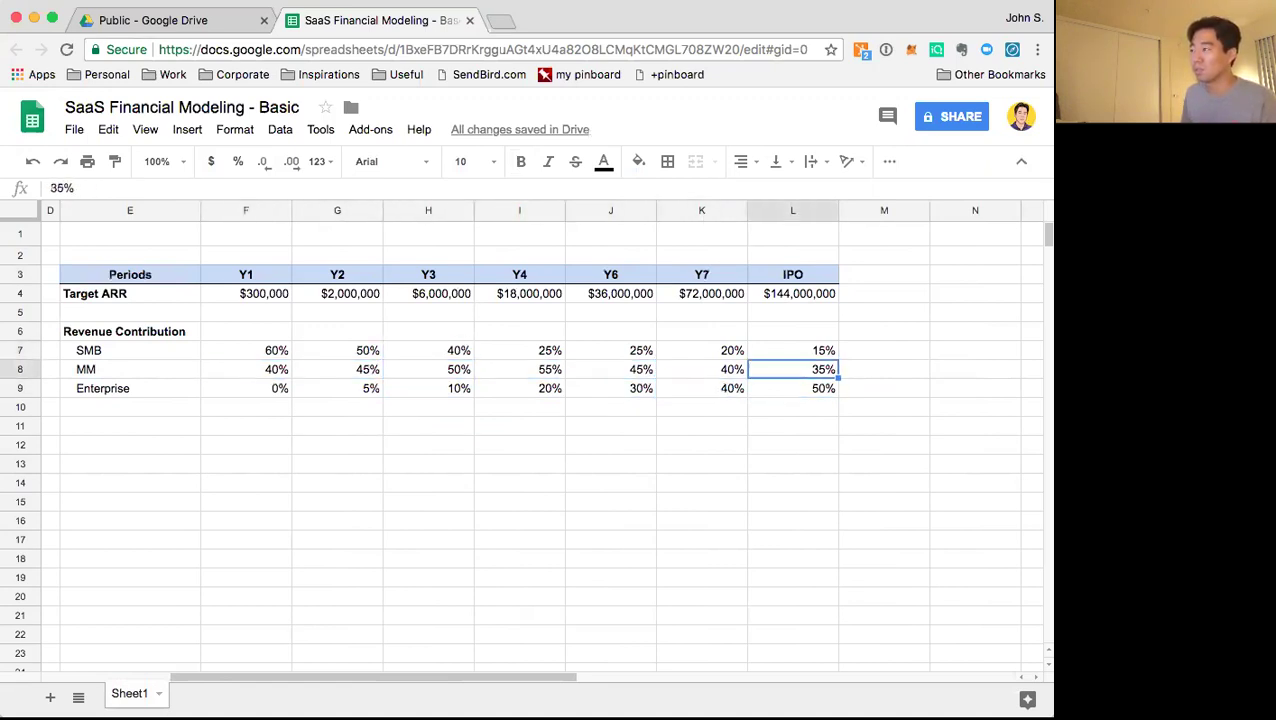
pyautogui.press('Up')
pyautogui.press('Up')
pyautogui.press('Left')
pyautogui.press('Up')
pyautogui.press('Left')
pyautogui.press('Left')
pyautogui.press('Left')
pyautogui.press('Left')
pyautogui.press('Left')
pyautogui.press('Left')
pyautogui.press('Left')
pyautogui.press('Left')
pyautogui.press('Left')
pyautogui.press('Left')
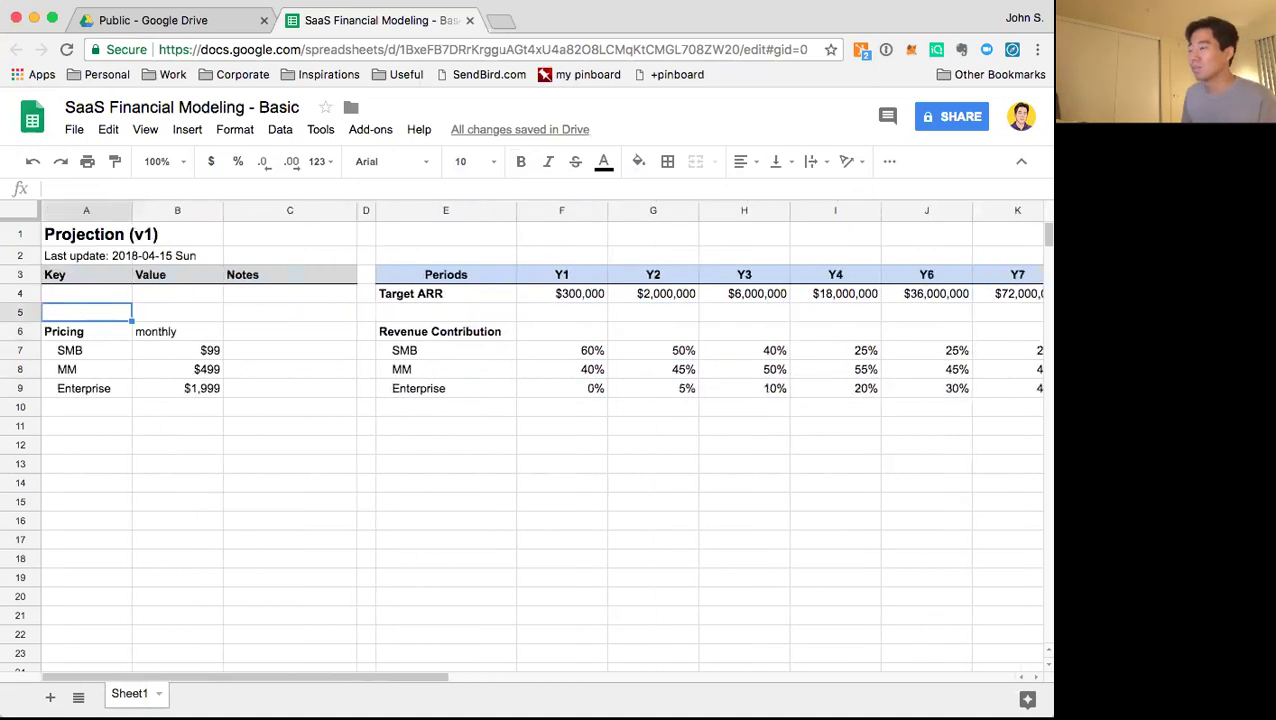
# Copy the Revenue Contribution heading and its three segment labels from E6:E9 into E10:E13
pyautogui.press('Down')
pyautogui.press('Right')
pyautogui.press('Right')
pyautogui.press('Down')
pyautogui.press('Down')
pyautogui.press('Down')
pyautogui.press('Down')
pyautogui.press('Right')
pyautogui.press('Right')
pyautogui.press('Up')
pyautogui.press('Up')
pyautogui.press('Up')
pyautogui.press('Up')
pyautogui.hotkey('shift', 'Down')
pyautogui.hotkey('shift', 'Down')
pyautogui.hotkey('shift', 'Down')
pyautogui.hotkey('ctrl', 'c')
pyautogui.press('Down')
pyautogui.press('Down')
pyautogui.press('Down')
pyautogui.press('Down')
pyautogui.hotkey('ctrl', 'v')
pyautogui.press('Down')
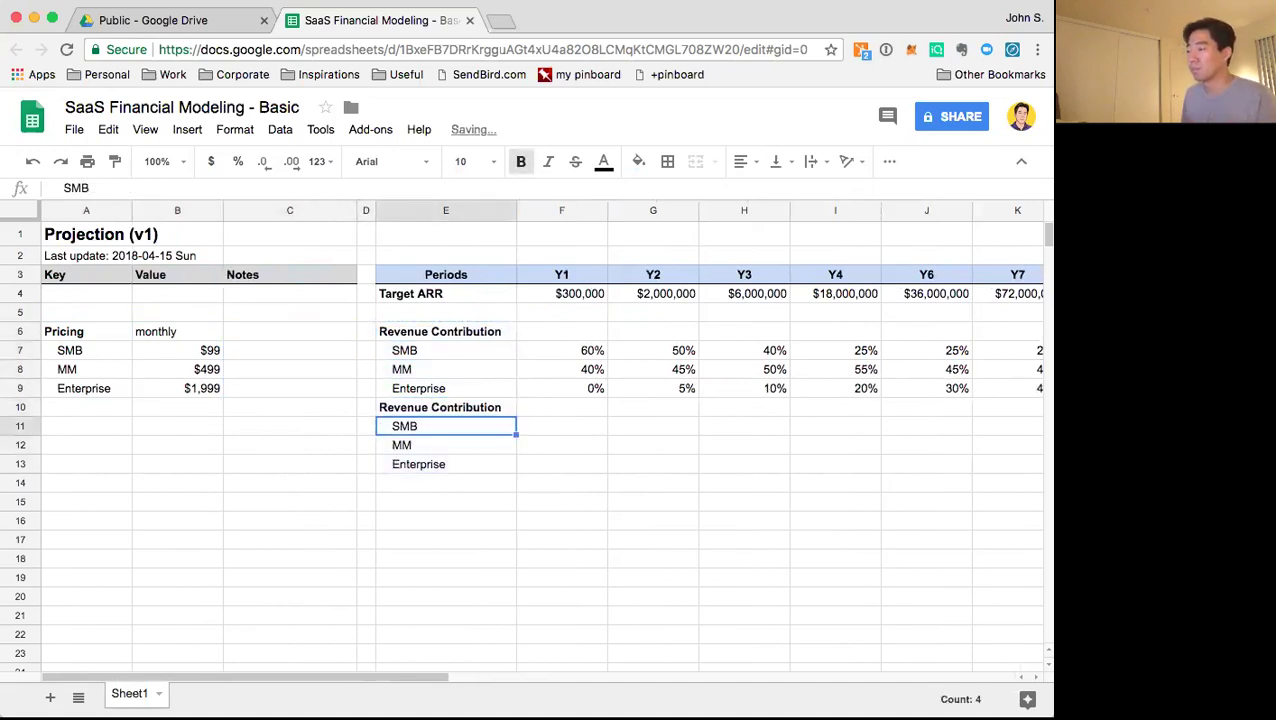
# Rename the copied heading in E10 to Revenue Breakdown
pyautogui.press('Right')
pyautogui.press('Left')
pyautogui.press('Up')
pyautogui.press('Return')
pyautogui.hotkey('ctrl', 'a')
pyautogui.write('Revenue Breakdown')
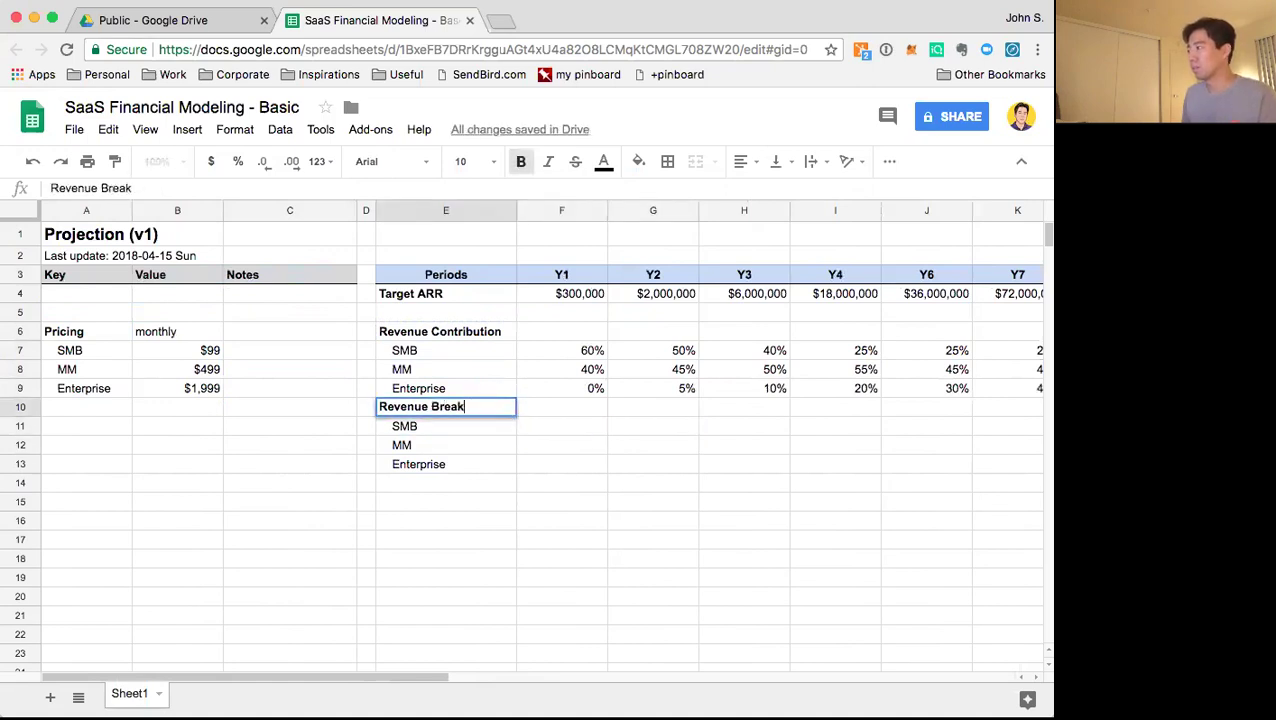
pyautogui.press('Return')
# Calculate the Y1 SMB revenue in F11 by multiplying target ARR by the SMB contribution with =F4*F7
pyautogui.press('Right')
pyautogui.write('=')
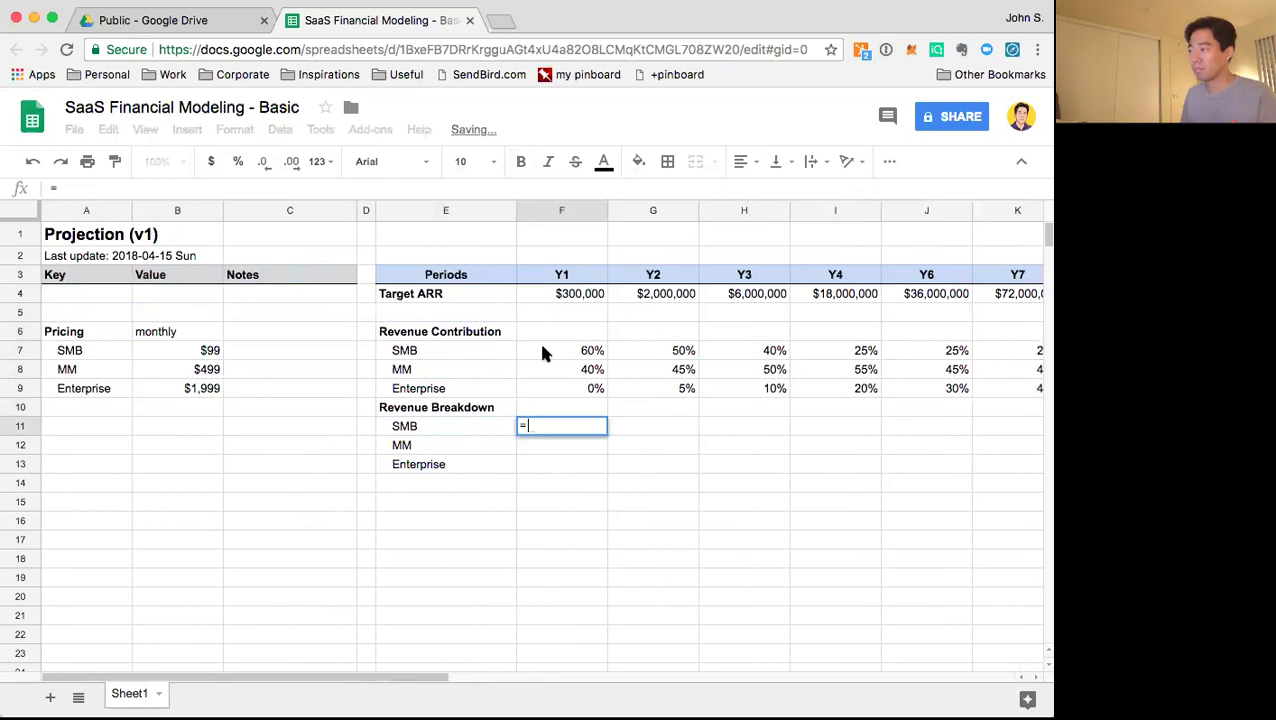
pyautogui.click(572, 293)
pyautogui.write('*')
pyautogui.press('Down')
pyautogui.press('Down')
pyautogui.press('Down')
pyautogui.press('Up')
pyautogui.press('Up')
pyautogui.press('Up')
pyautogui.press('Up')
pyautogui.press('Up')
pyautogui.press('Up')
pyautogui.press('Up')
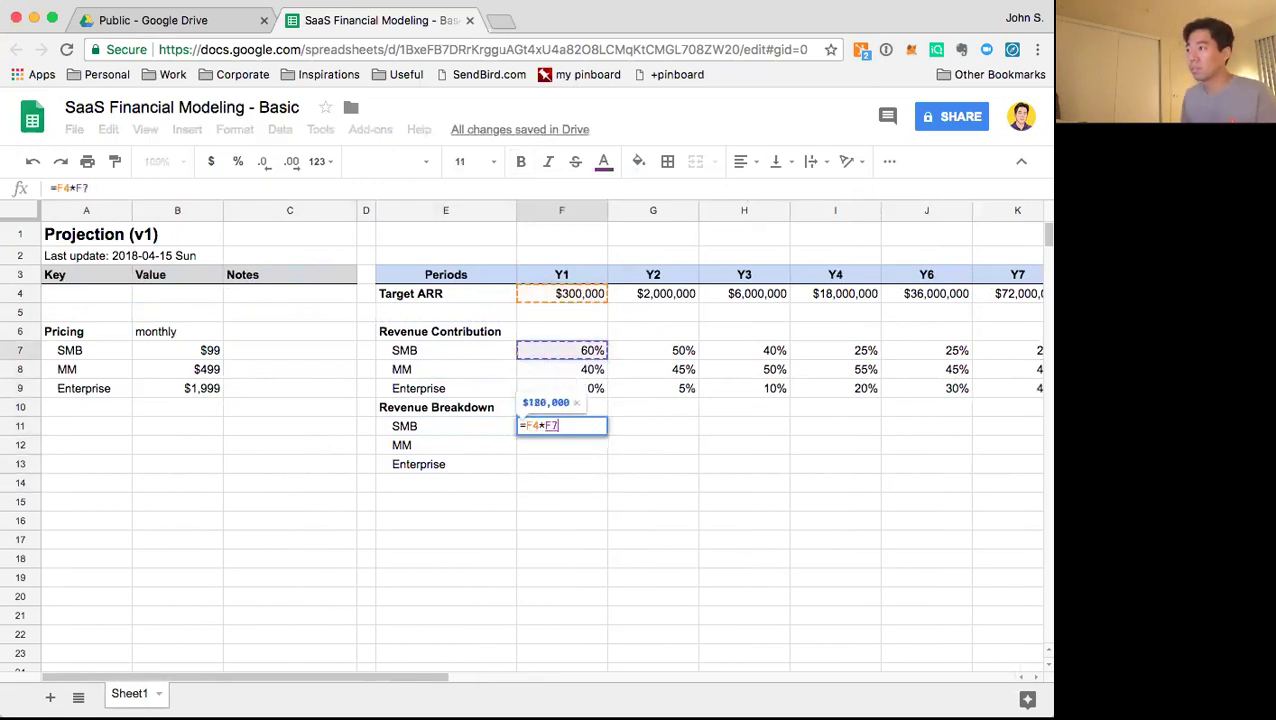
pyautogui.press('Return')
# Lock the target ARR row in the F11 formula so it reads =F$4*F7
pyautogui.press('Up')
pyautogui.press('Return')
pyautogui.press('Left')
pyautogui.press('Left')
pyautogui.press('Left')
pyautogui.press('Left')
pyautogui.write('$')
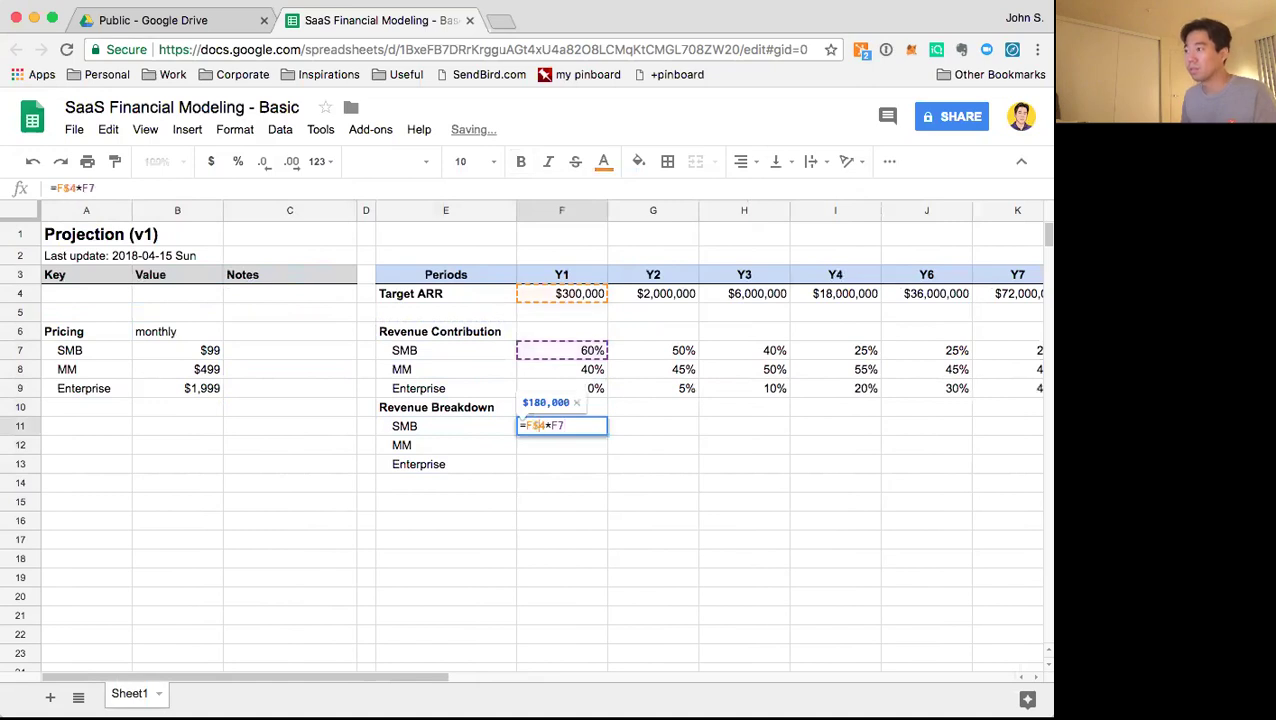
pyautogui.press('Return')
# Copy the SMB revenue formula from F11 into the MM and Enterprise cells F12:F13
pyautogui.press('Up')
pyautogui.press('super+c')
pyautogui.press('Down')
pyautogui.hotkey('shift', 'Down')
pyautogui.press('super+v')
# Copy the Y1 revenue breakdown formulas from F11:F13 across Y2 to IPO in G11:L13
pyautogui.press('Right')
pyautogui.press('Up')
pyautogui.press('Left')
pyautogui.hotkey('shift', 'Down')
pyautogui.hotkey('shift', 'Down')
pyautogui.press('super+c')
pyautogui.press('Right')
pyautogui.hotkey('shift', 'Right')
pyautogui.hotkey('shift', 'Right')
pyautogui.hotkey('shift', 'Right')
pyautogui.hotkey('shift', 'Right')
pyautogui.hotkey('shift', 'Right')
pyautogui.hotkey('shift', 'Right')
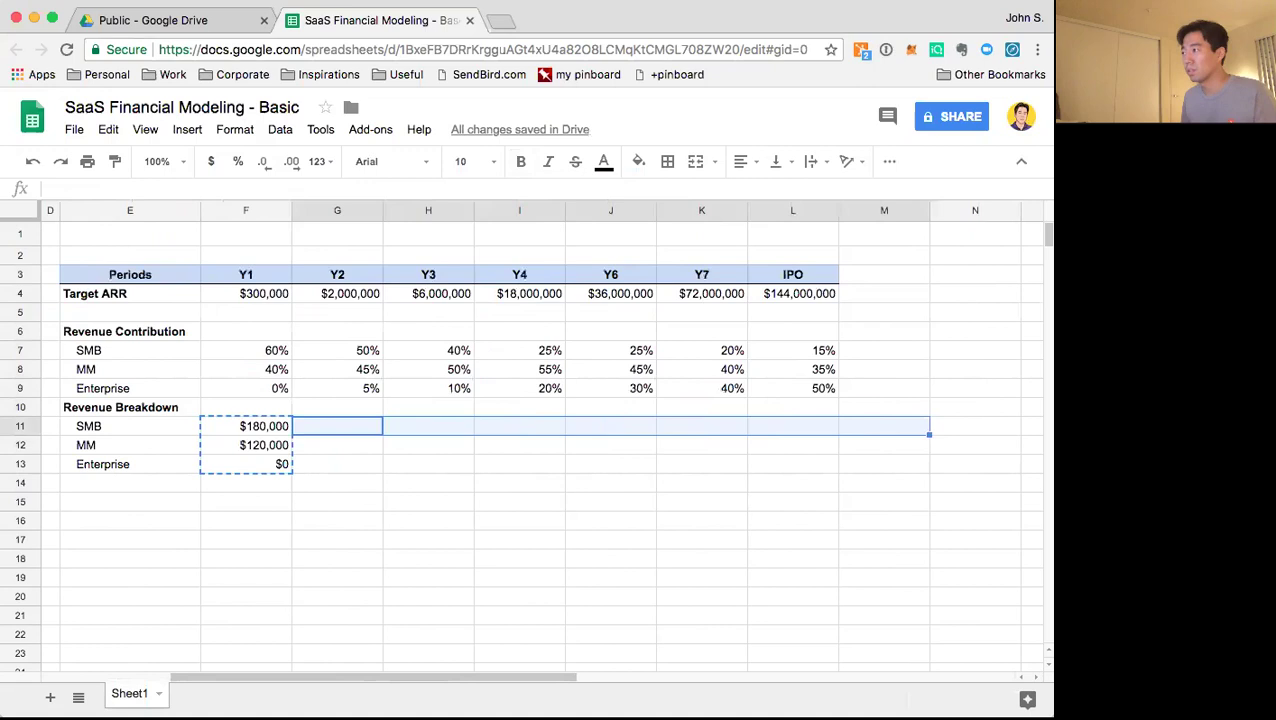
pyautogui.hotkey('shift', 'Left')
pyautogui.hotkey('shift', 'Down')
pyautogui.hotkey('shift', 'Down')
pyautogui.press('super+v')
# Rename the IPO period heading in L3 to Y8 (IPO)
pyautogui.press('Left')
pyautogui.press('Right')
pyautogui.press('Right')
pyautogui.press('Right')
pyautogui.press('Right')
pyautogui.press('Right')
pyautogui.press('Right')
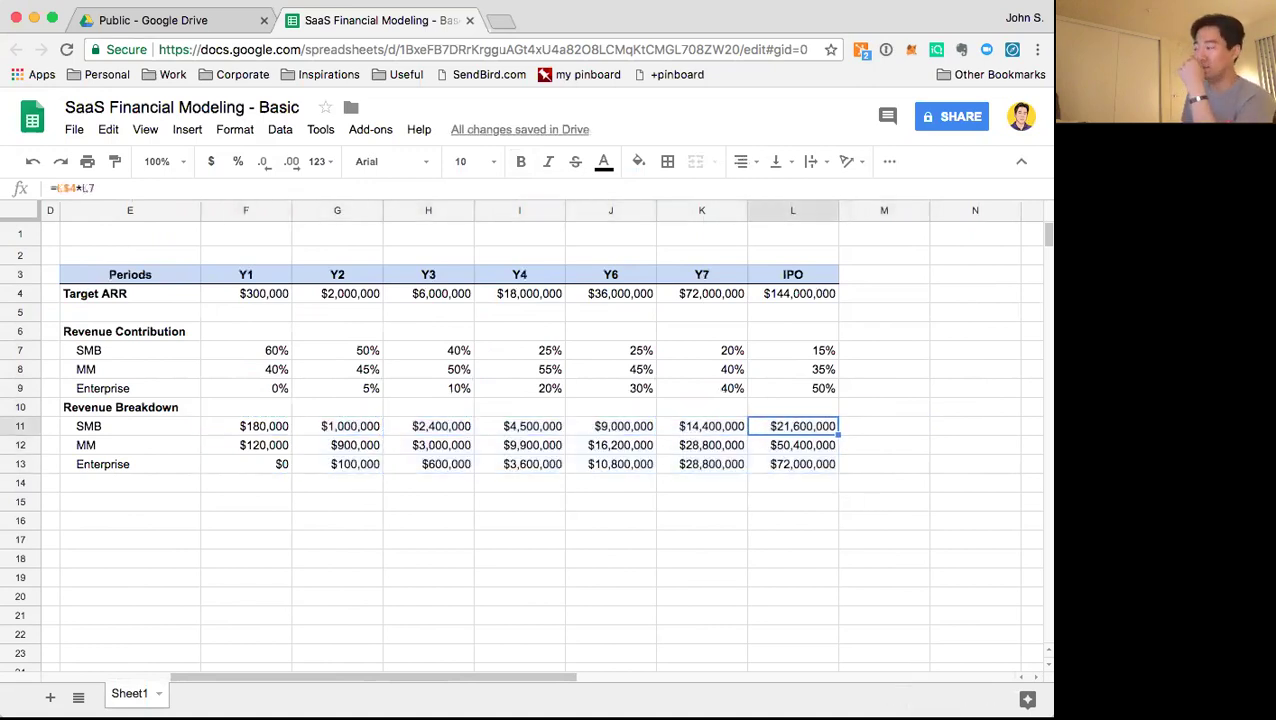
pyautogui.press('Up')
pyautogui.press('Up')
pyautogui.press('Up')
pyautogui.press('Up')
pyautogui.press('Up')
pyautogui.press('Up')
pyautogui.press('Up')
pyautogui.press('Up')
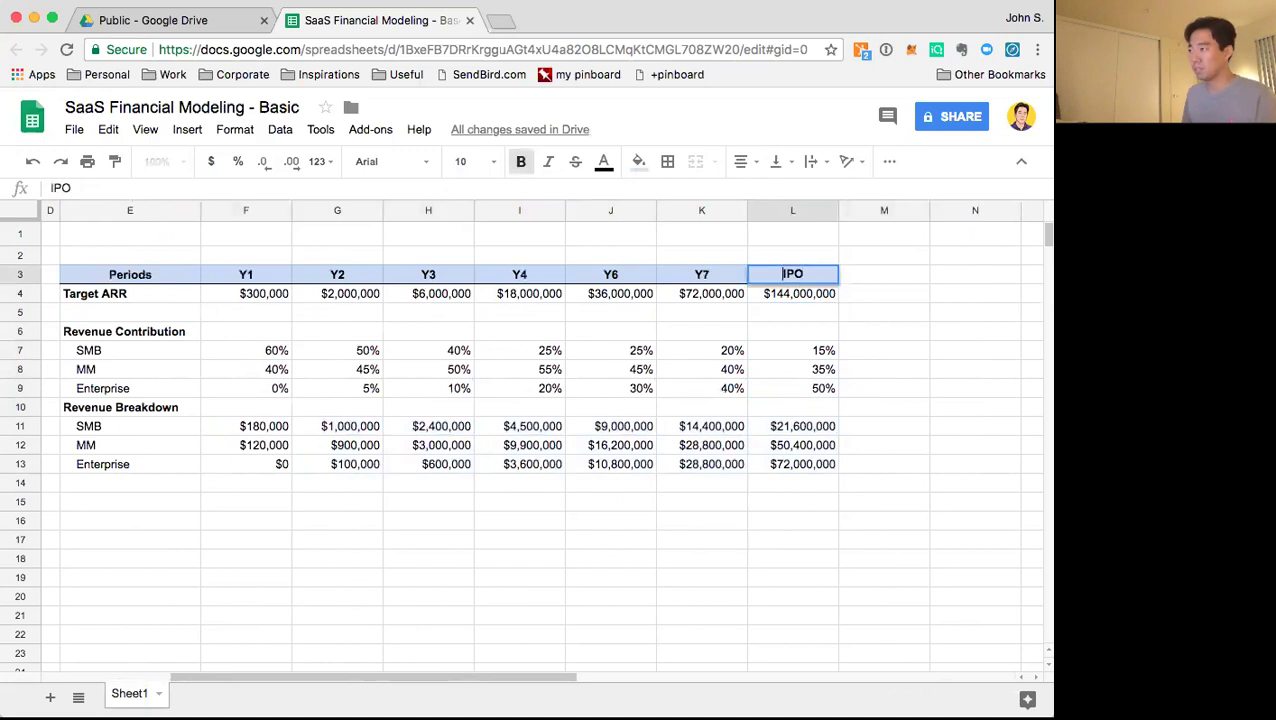
pyautogui.press('Return')
pyautogui.press('Home')
pyautogui.write('Y8 (')
pyautogui.press('End')
pyautogui.write(')')
pyautogui.press('Return')
# Add a bold MAU heading in A15 below the pricing assumptions
pyautogui.press('Down')
pyautogui.press('Down')
pyautogui.press('Down')
pyautogui.press('Down')
pyautogui.press('Down')
pyautogui.press('Down')
pyautogui.press('Down')
pyautogui.press('Down')
pyautogui.press('Down')
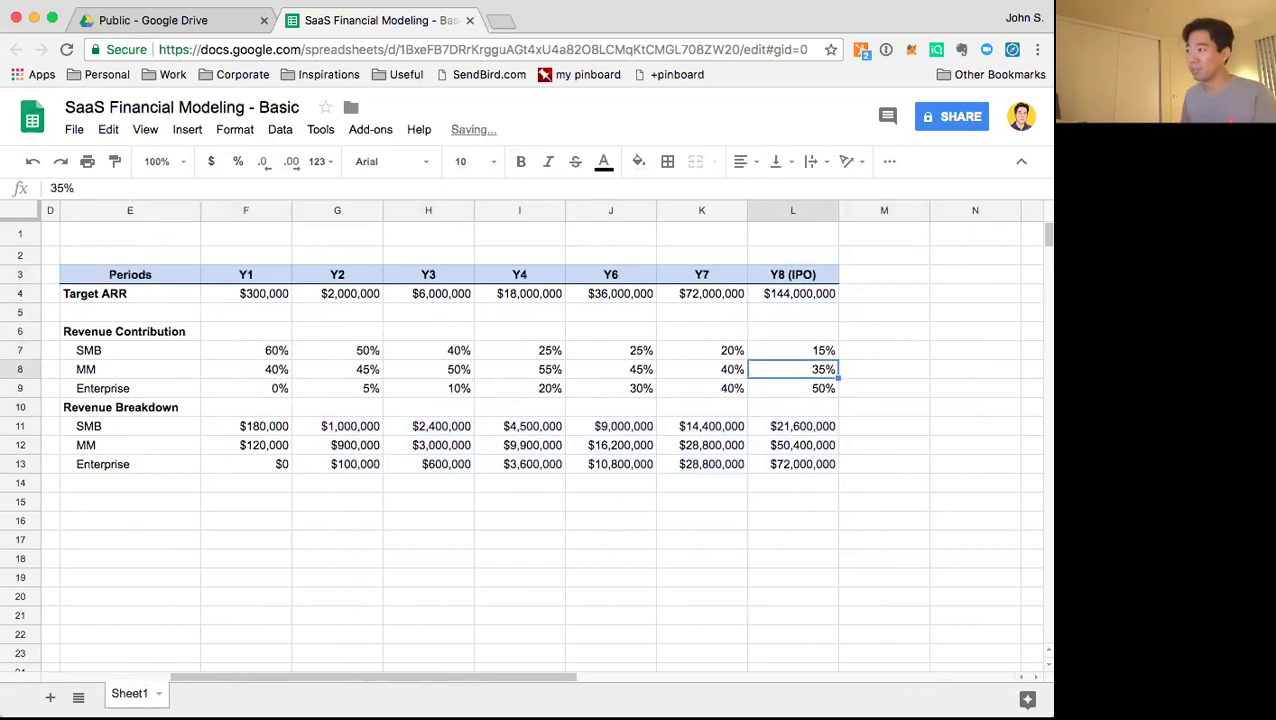
pyautogui.press('super+Left')
pyautogui.press('super+Left')
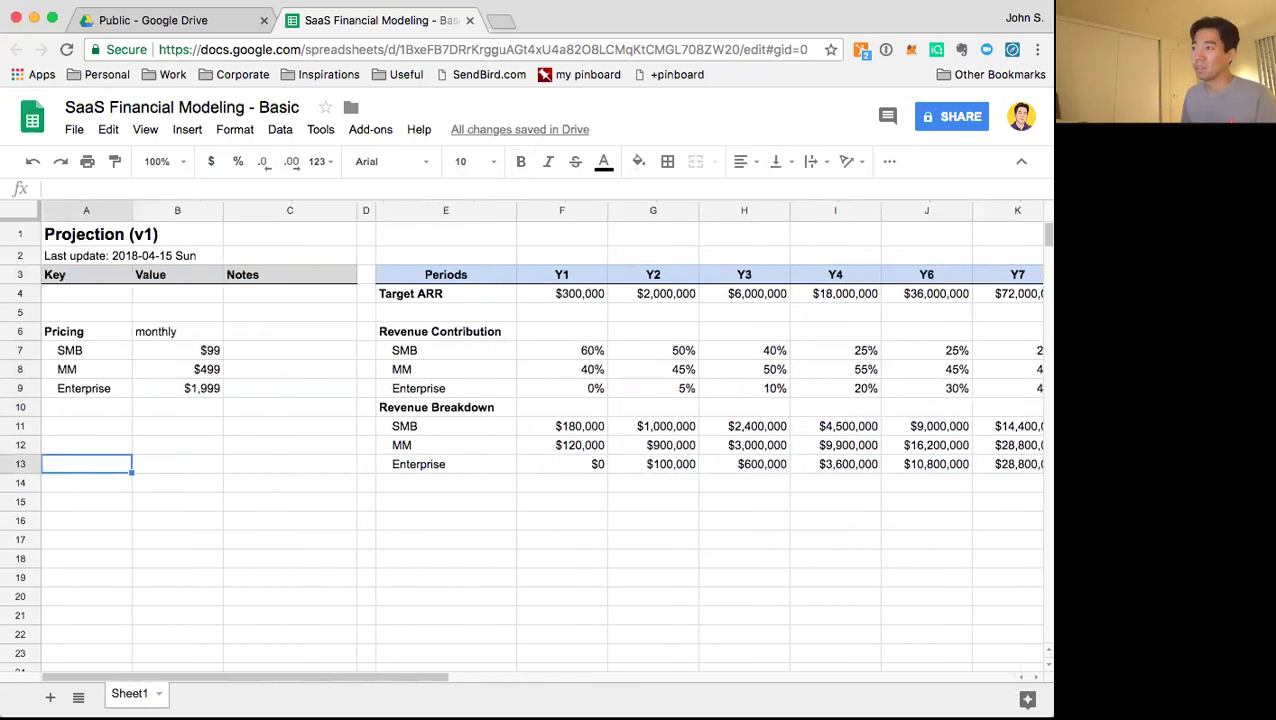
pyautogui.press('Down')
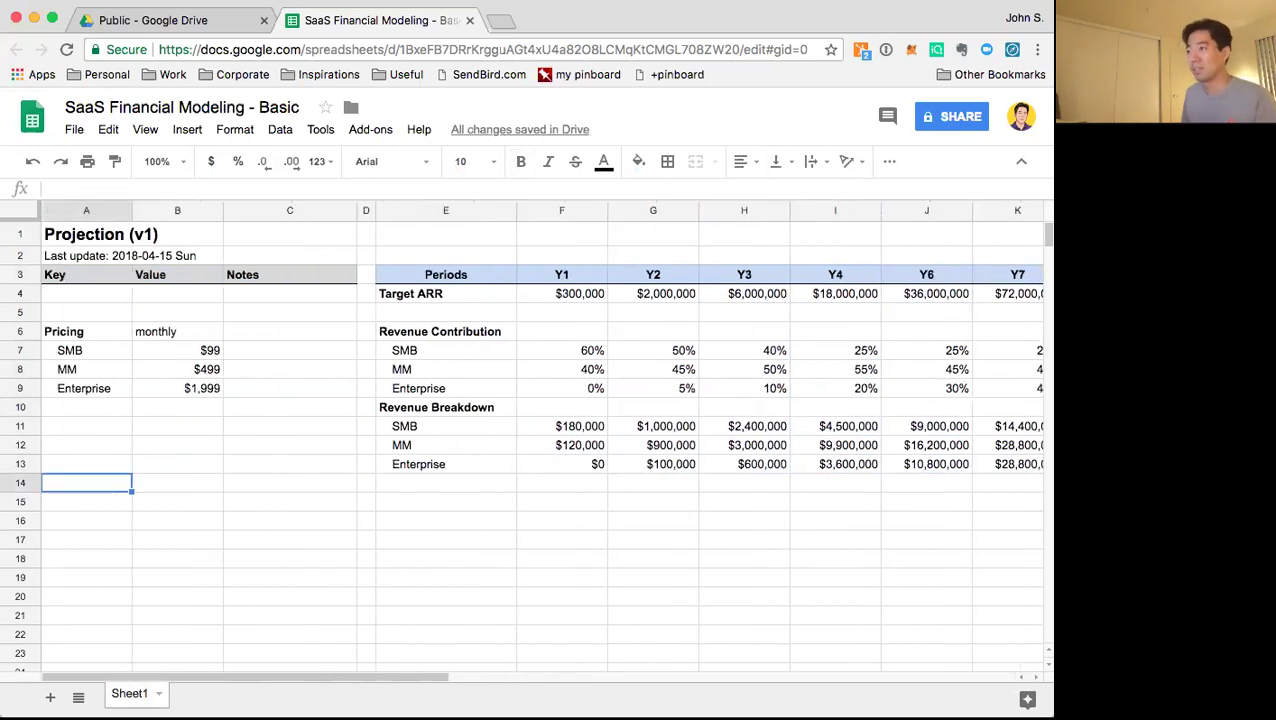
pyautogui.press('Down')
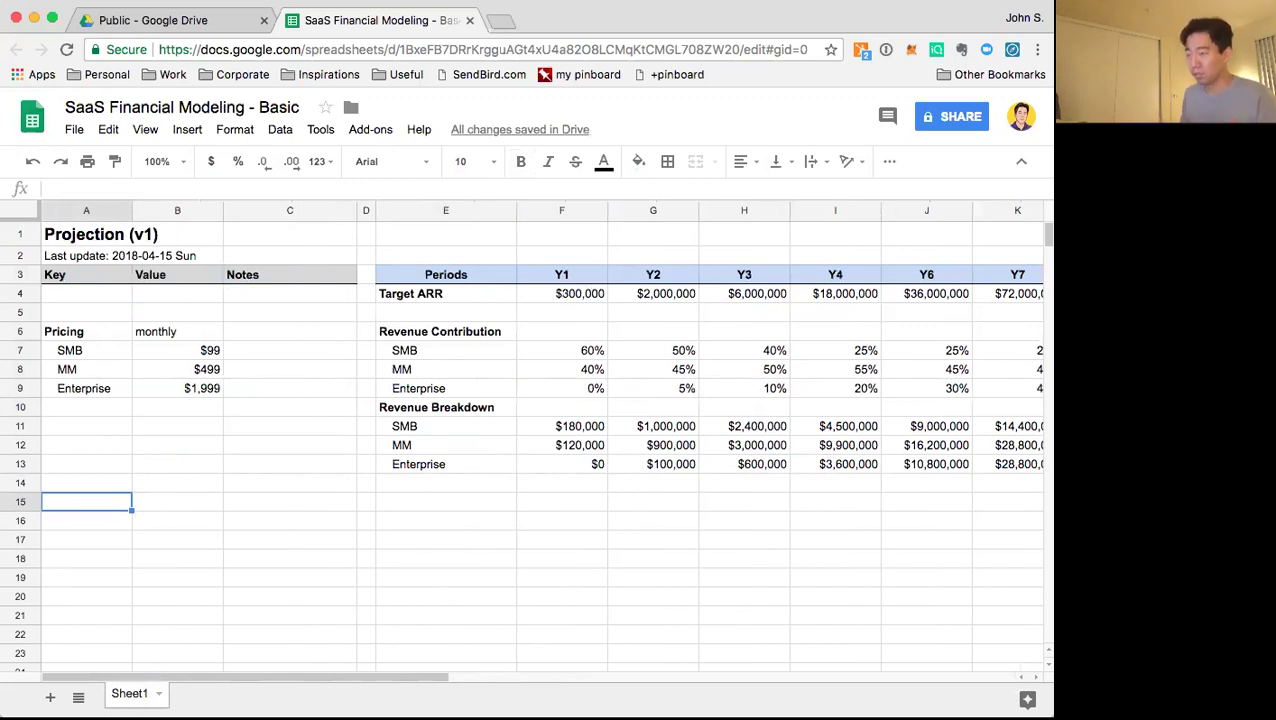
pyautogui.write('MA')
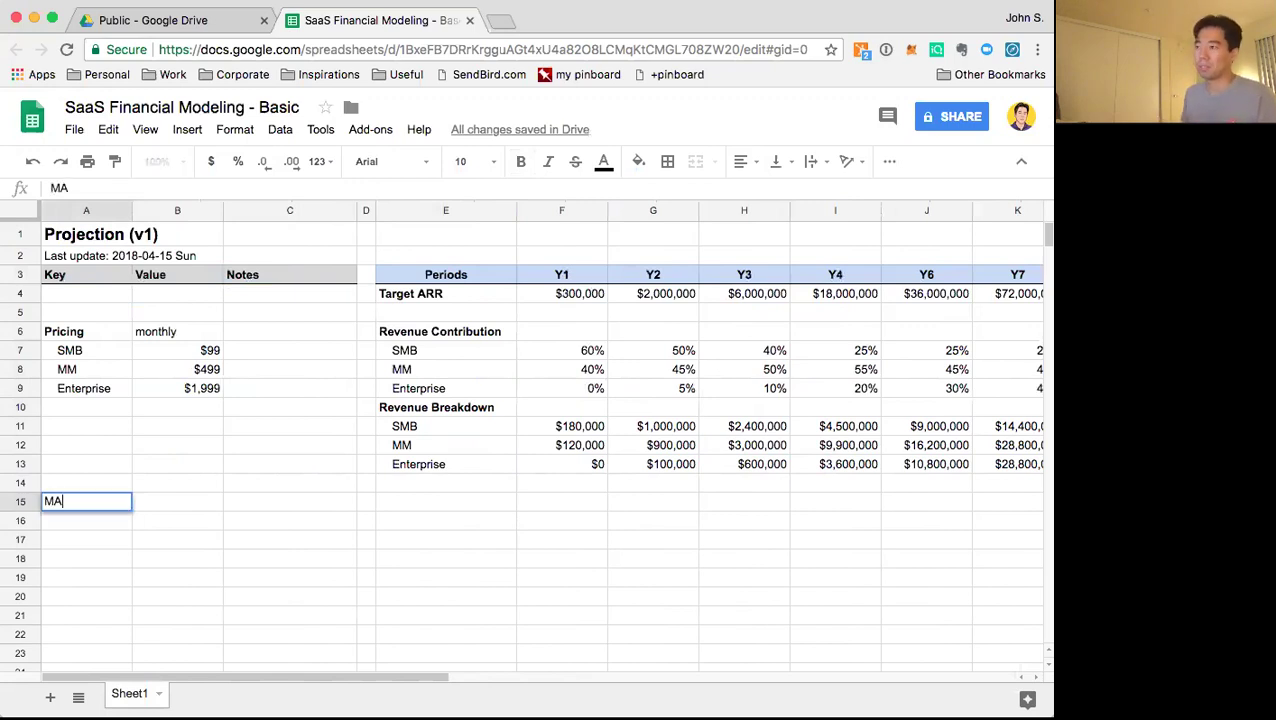
pyautogui.write('U')
pyautogui.press('Return')
pyautogui.press('Up')
pyautogui.hotkey('ctrl', 'b')
# Copy the three segment labels from A7:A9 into A16:A18 under the MAU heading
pyautogui.press('Up')
pyautogui.press('Up')
pyautogui.press('Up')
pyautogui.press('Up')
pyautogui.press('Up')
pyautogui.press('Up')
pyautogui.hotkey('shift', 'Up')
pyautogui.hotkey('shift', 'Up')
pyautogui.hotkey('ctrl', 'c')
pyautogui.press('Down')
pyautogui.press('Down')
pyautogui.press('Down')
pyautogui.press('Down')
pyautogui.press('Down')
pyautogui.press('Down')
pyautogui.press('Down')
pyautogui.hotkey('ctrl', 'v')
# Enter the MAU values in B16:B18: 5,000 for SMB, 20,000 for MM and 1,000,000 for Enterprise
pyautogui.press('Right')
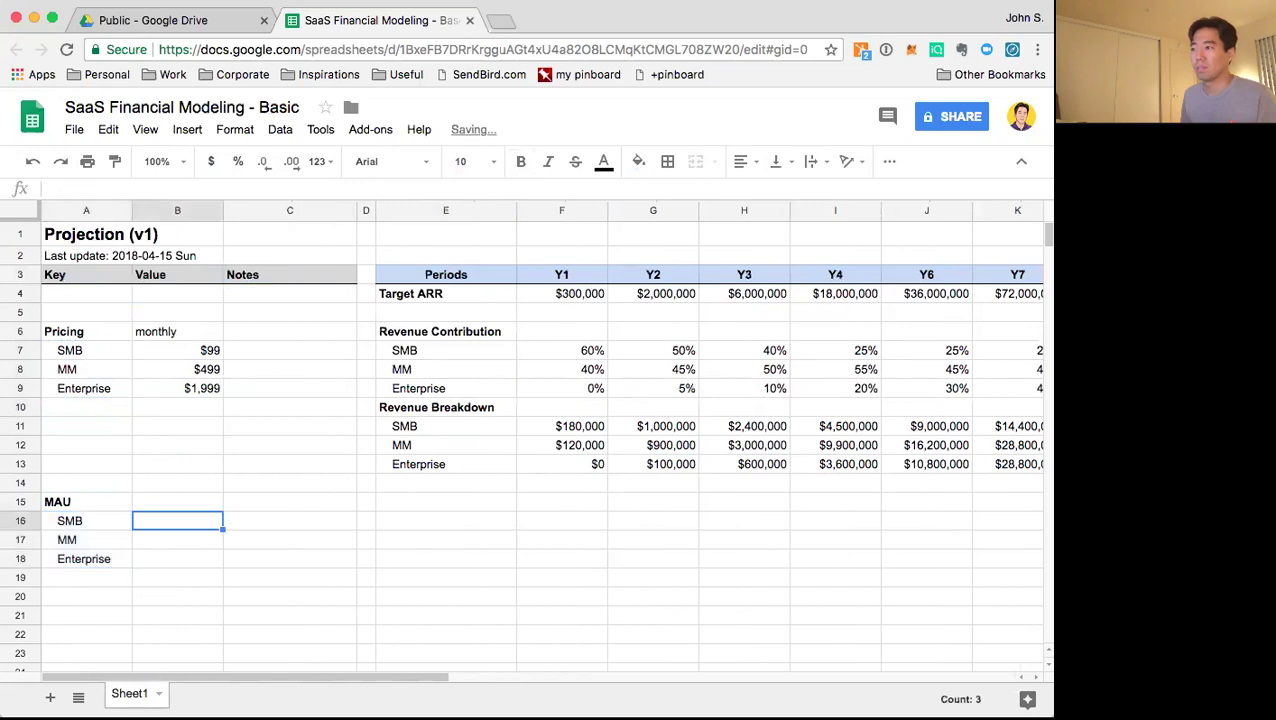
pyautogui.write('5,000')
pyautogui.press('Return')
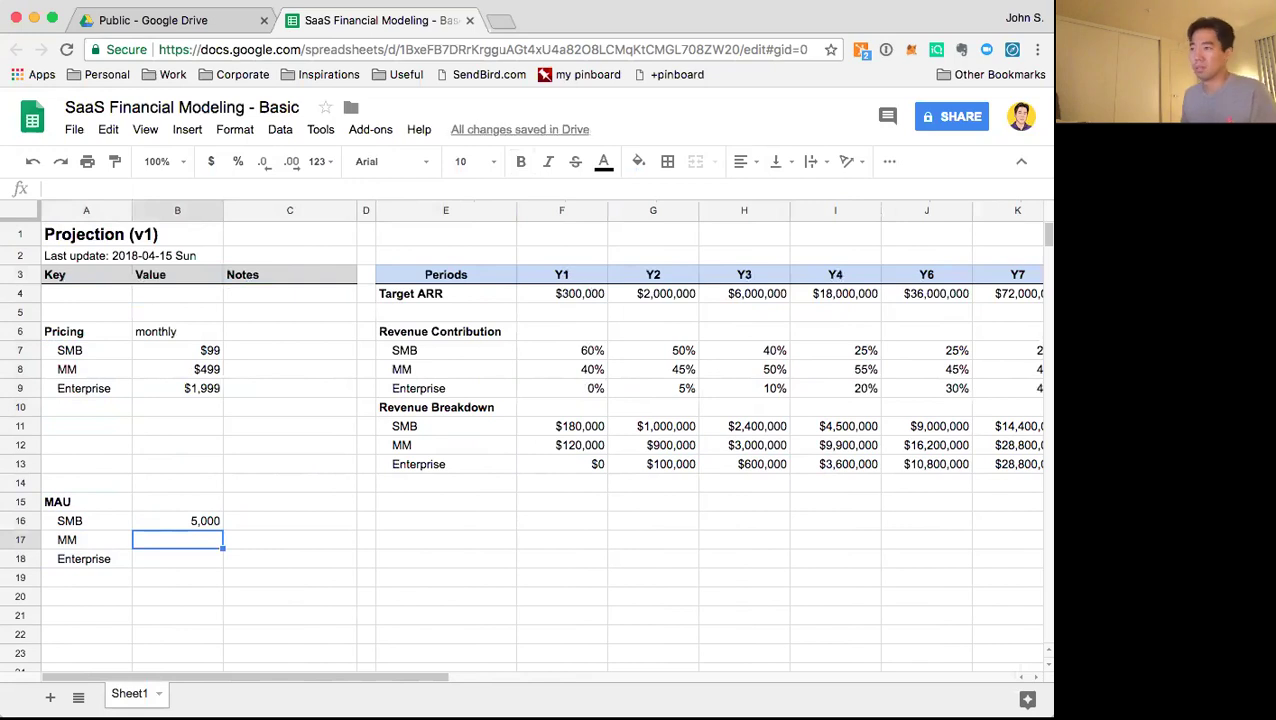
pyautogui.write('20,0000')
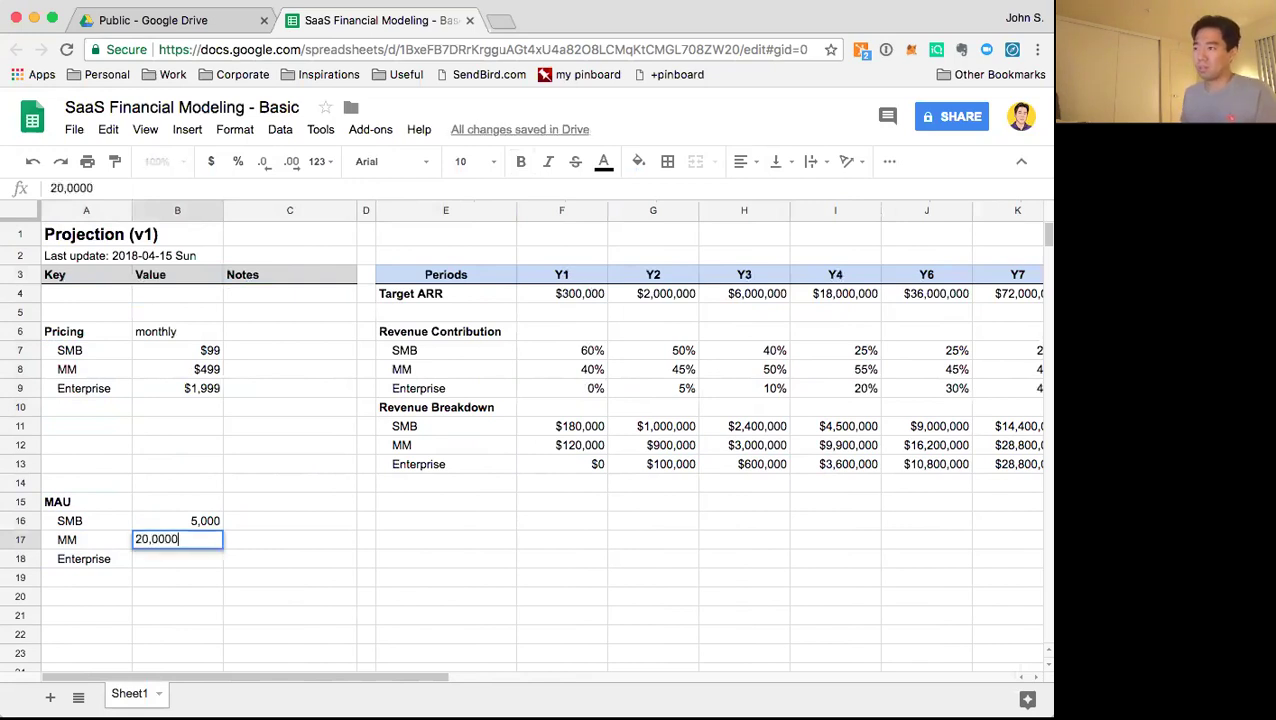
pyautogui.press('Return')
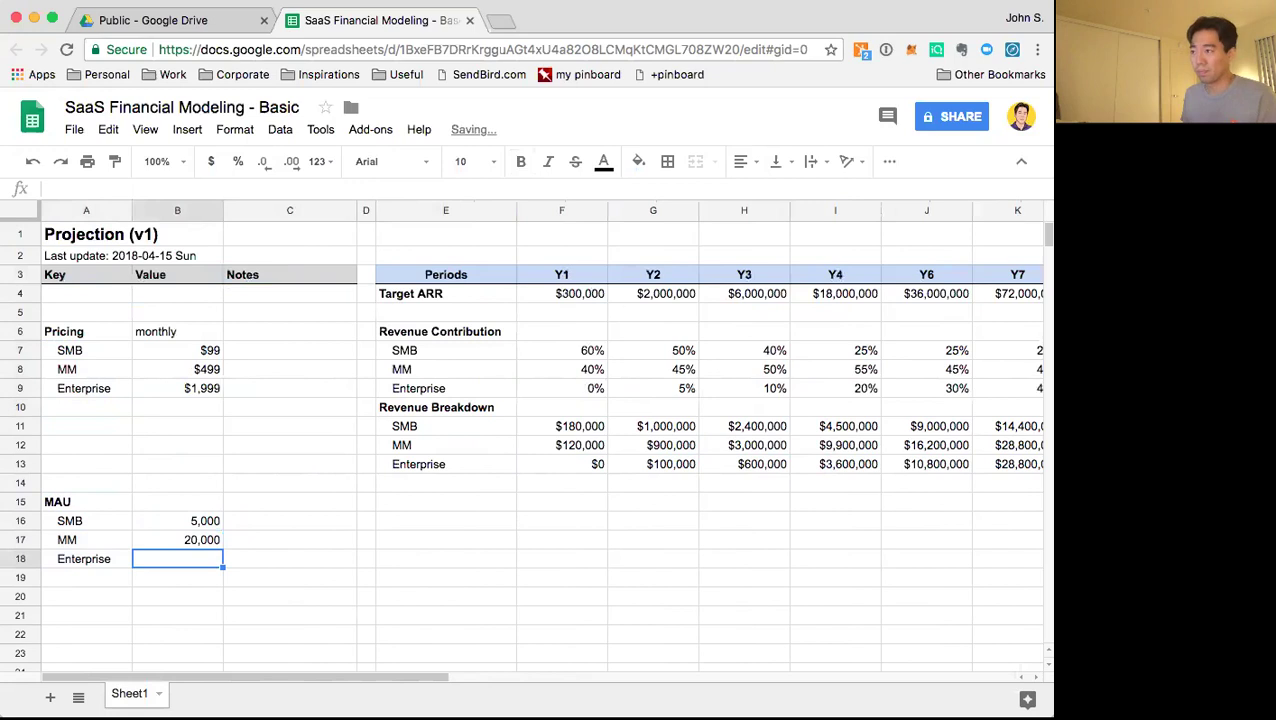
pyautogui.write('1,000,')
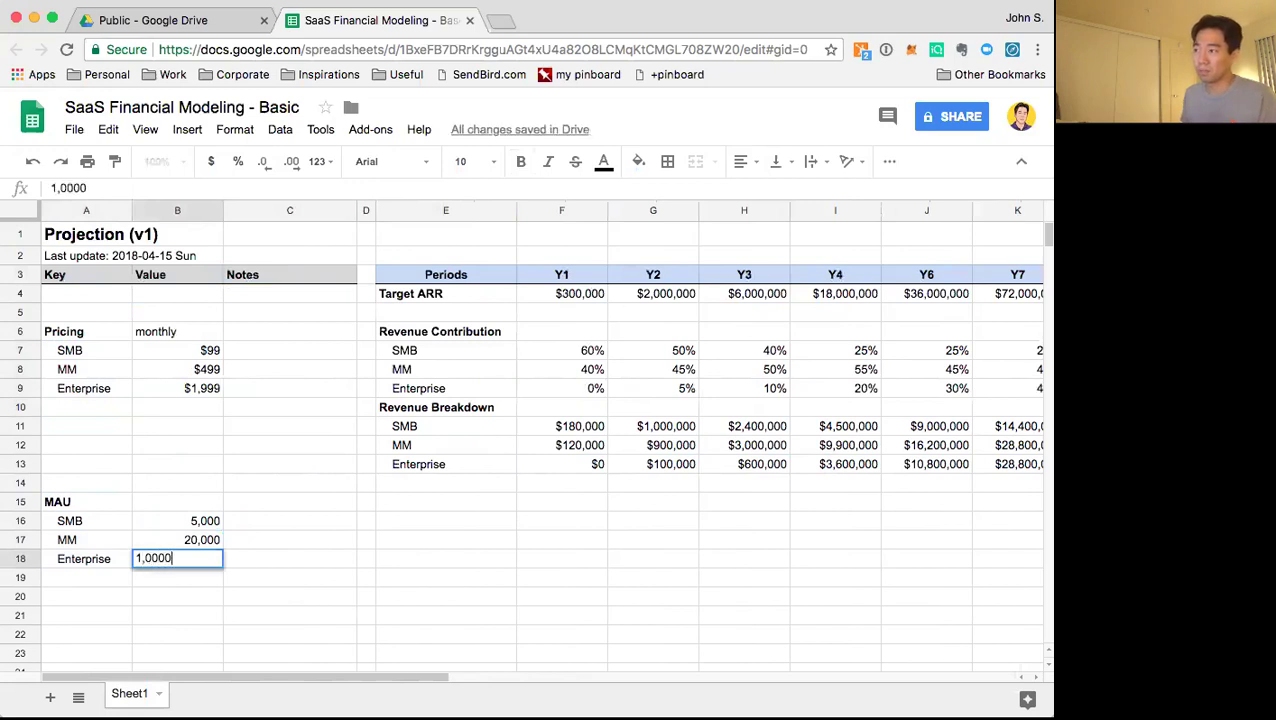
pyautogui.write('000')
pyautogui.press('Return')
pyautogui.press('Up')
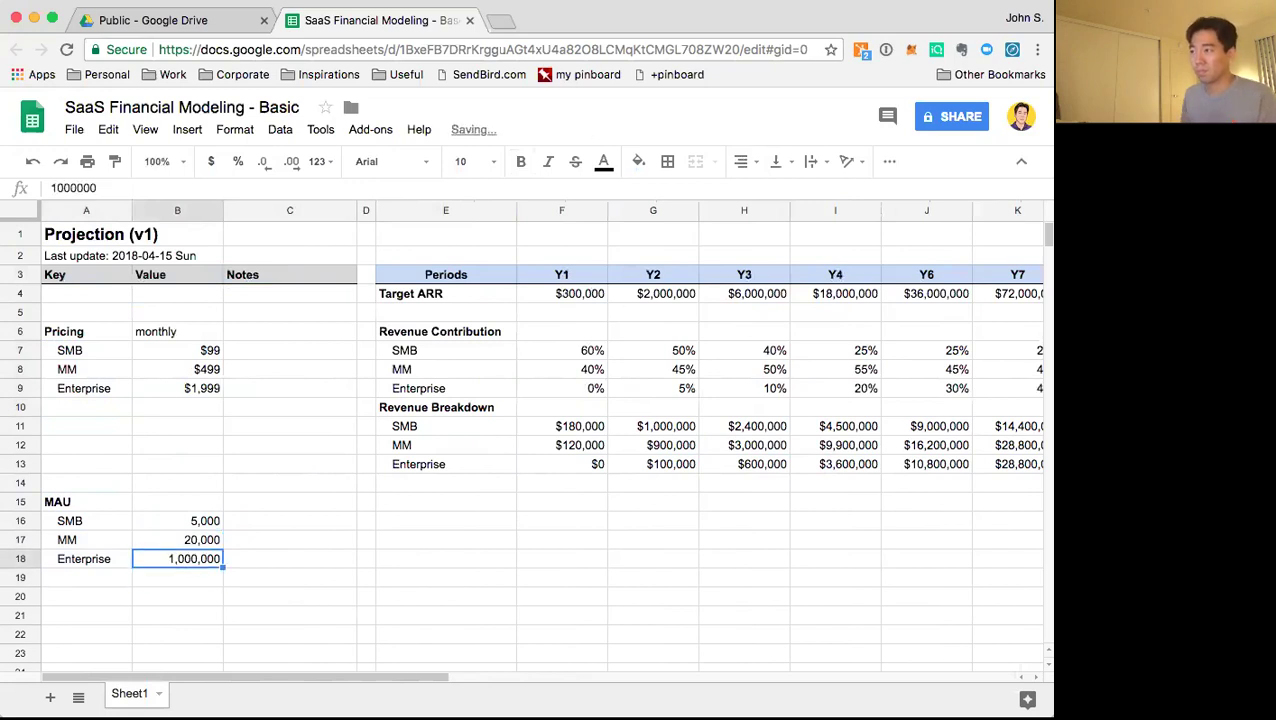
pyautogui.press('Up')
pyautogui.press('Up')
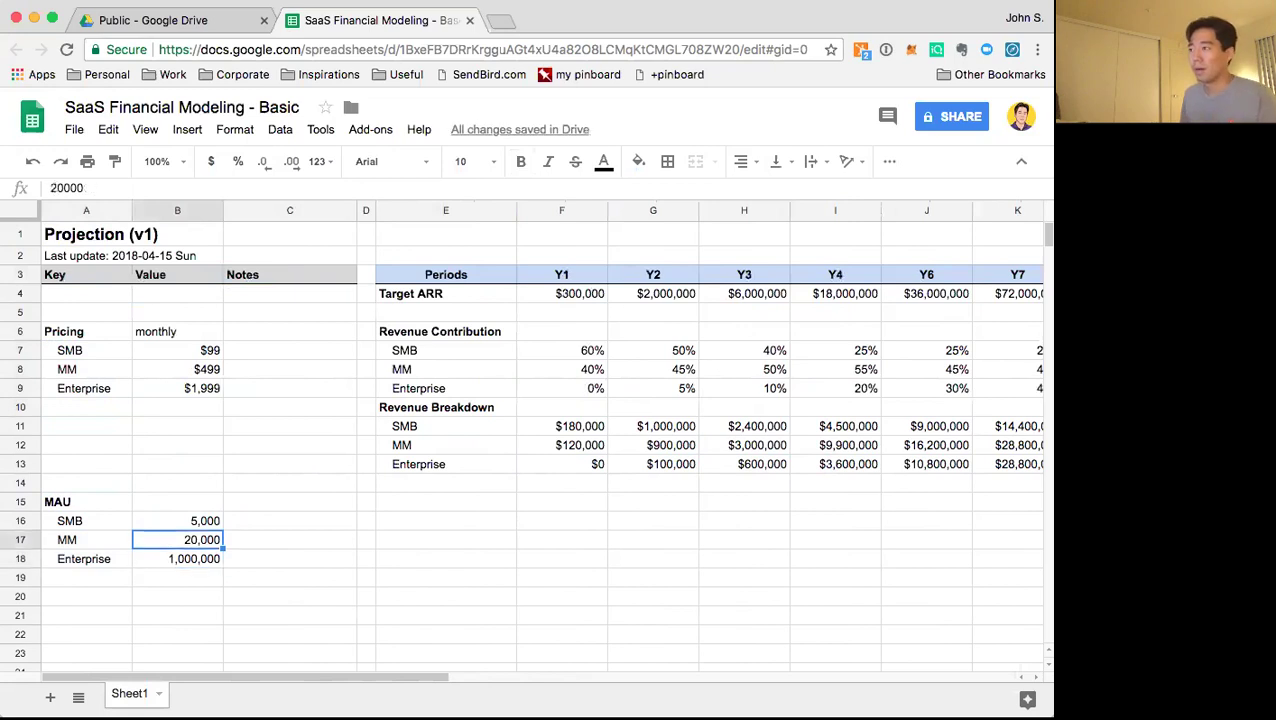
# Add a bold MAU heading in E15 below the revenue breakdown
pyautogui.press('Right')
pyautogui.press('Right')
pyautogui.press('Right')
pyautogui.press('Up')
pyautogui.write('MAU')
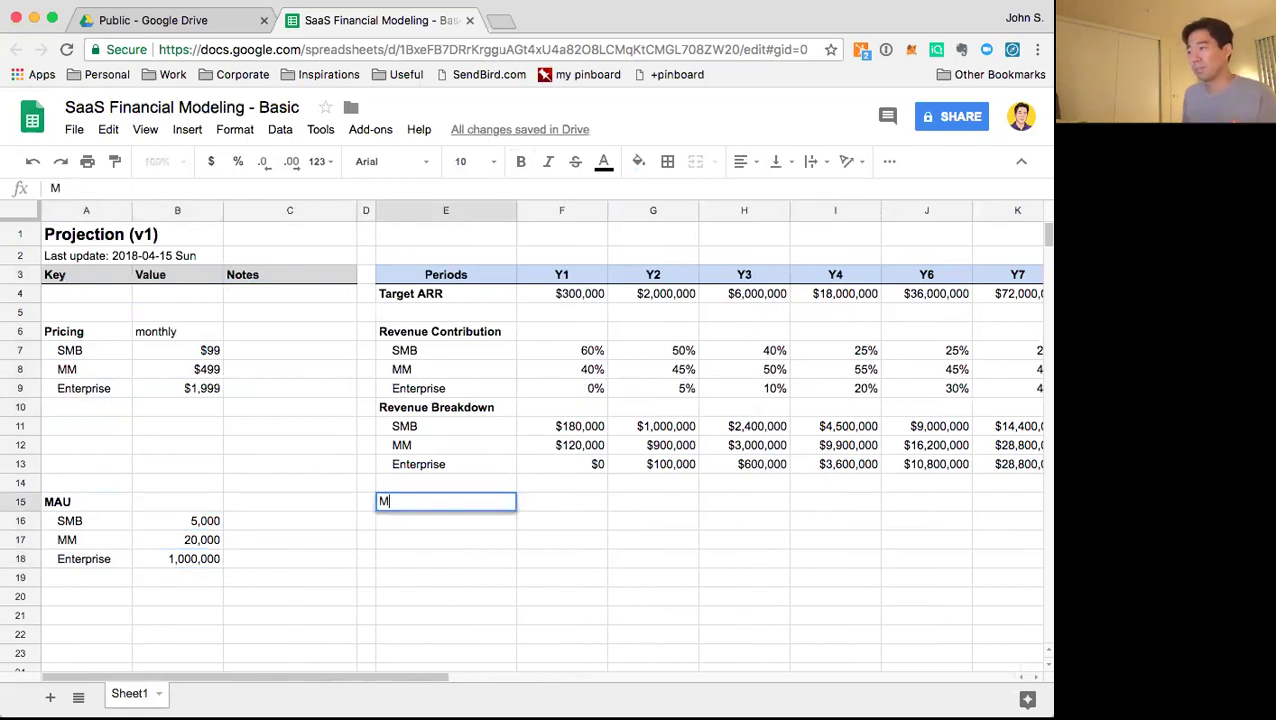
pyautogui.press('Return')
pyautogui.press('Up')
pyautogui.hotkey('ctrl', 'b')
# Copy the SMB, MM and Enterprise labels from A16:A18 into E16:E18
pyautogui.press('Left')
pyautogui.press('Left')
pyautogui.press('Left')
pyautogui.press('Left')
pyautogui.press('Down')
pyautogui.hotkey('shift', 'Down')
pyautogui.hotkey('shift', 'Down')
pyautogui.hotkey('ctrl', 'c')
pyautogui.press('Right')
pyautogui.press('Right')
pyautogui.press('Right')
pyautogui.press('Right')
pyautogui.hotkey('ctrl', 'v')
pyautogui.press('Right')
pyautogui.press('Left')
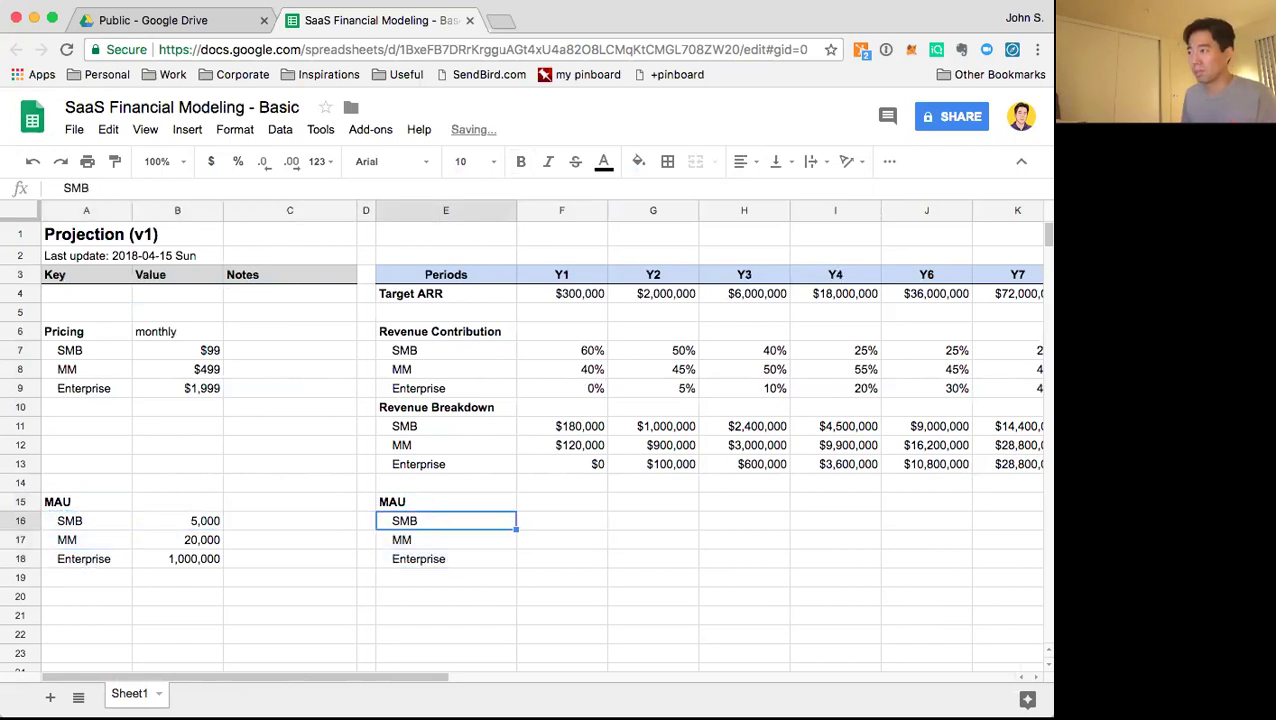
pyautogui.press('Right')
pyautogui.write('=')
pyautogui.press('Escape')
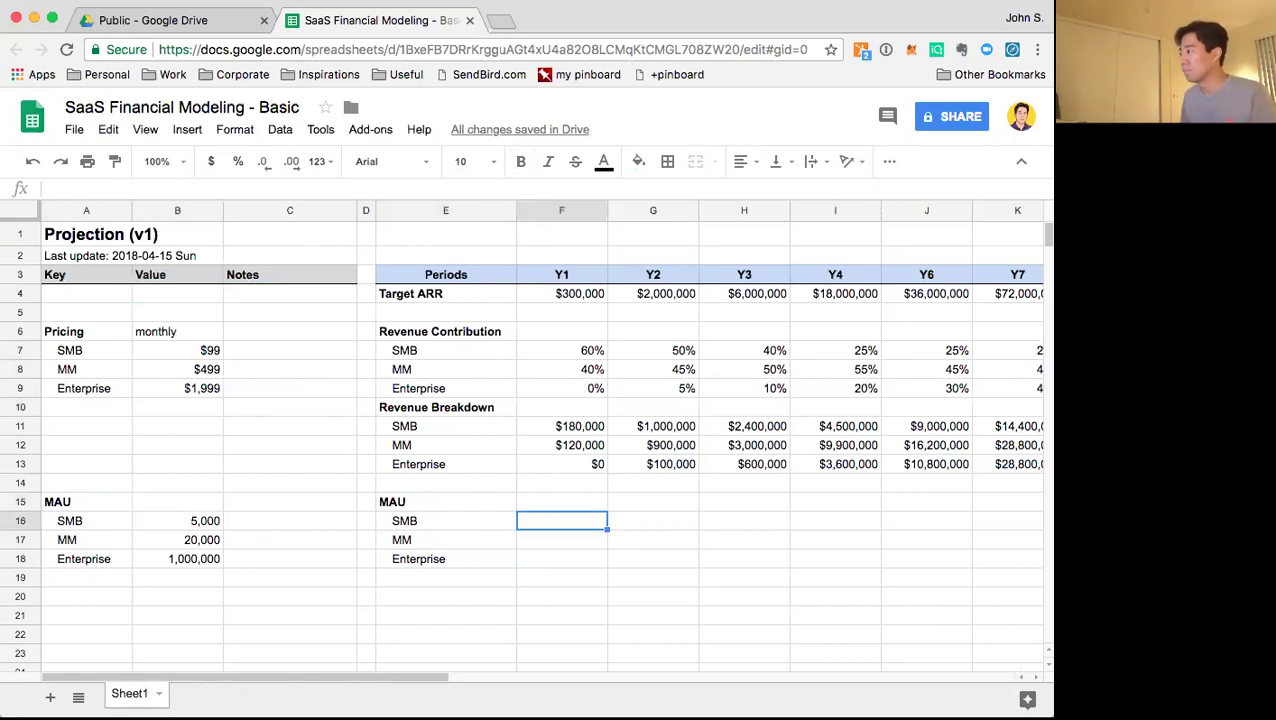
# Replace the heading in E15 with # of Companies
pyautogui.press('Left')
pyautogui.press('Up')
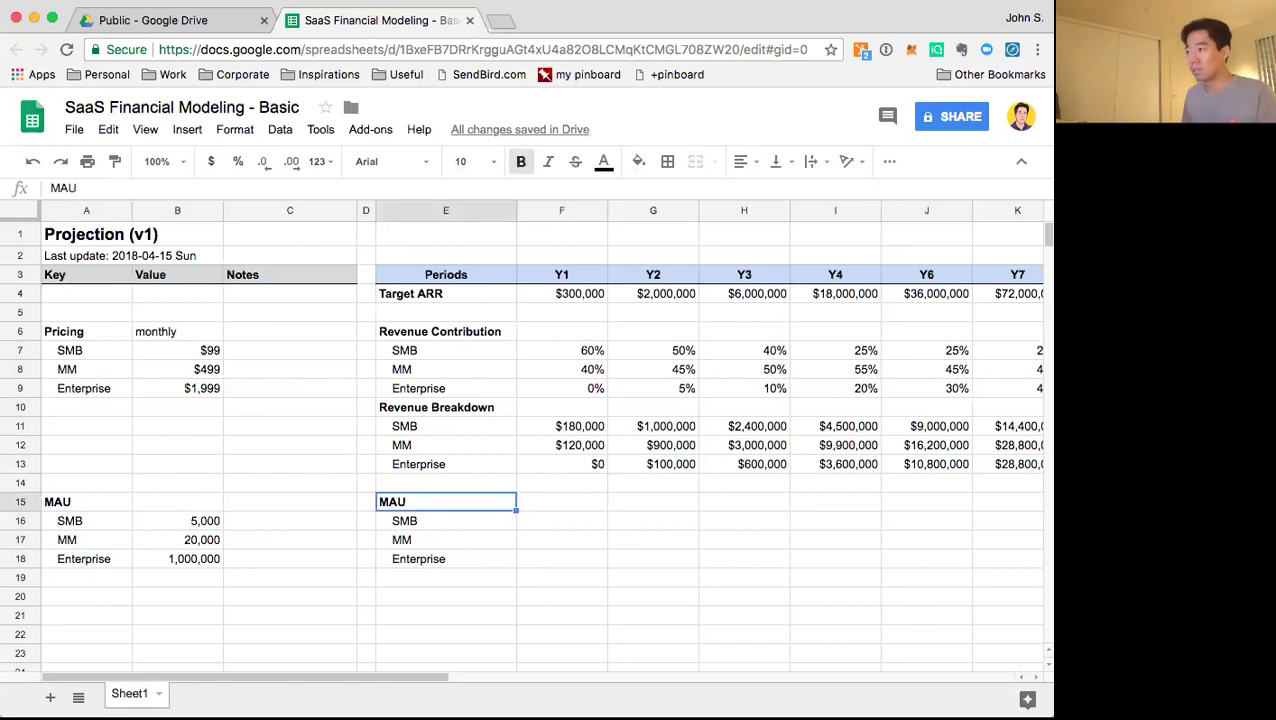
pyautogui.write('# of comp')
pyautogui.press('BackSpace')
pyautogui.press('BackSpace')
pyautogui.press('BackSpace')
pyautogui.press('BackSpace')
pyautogui.write('Com')
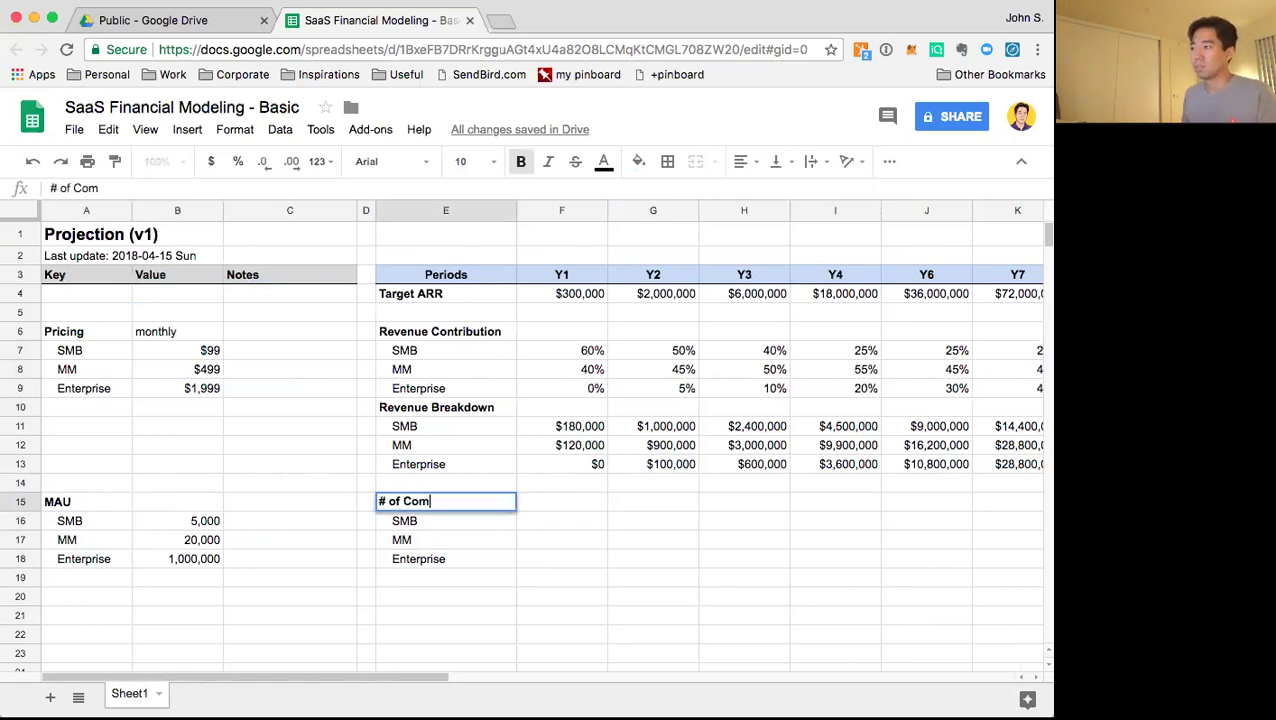
pyautogui.write('panies')
pyautogui.press('Return')
pyautogui.press('Right')
pyautogui.write('=')
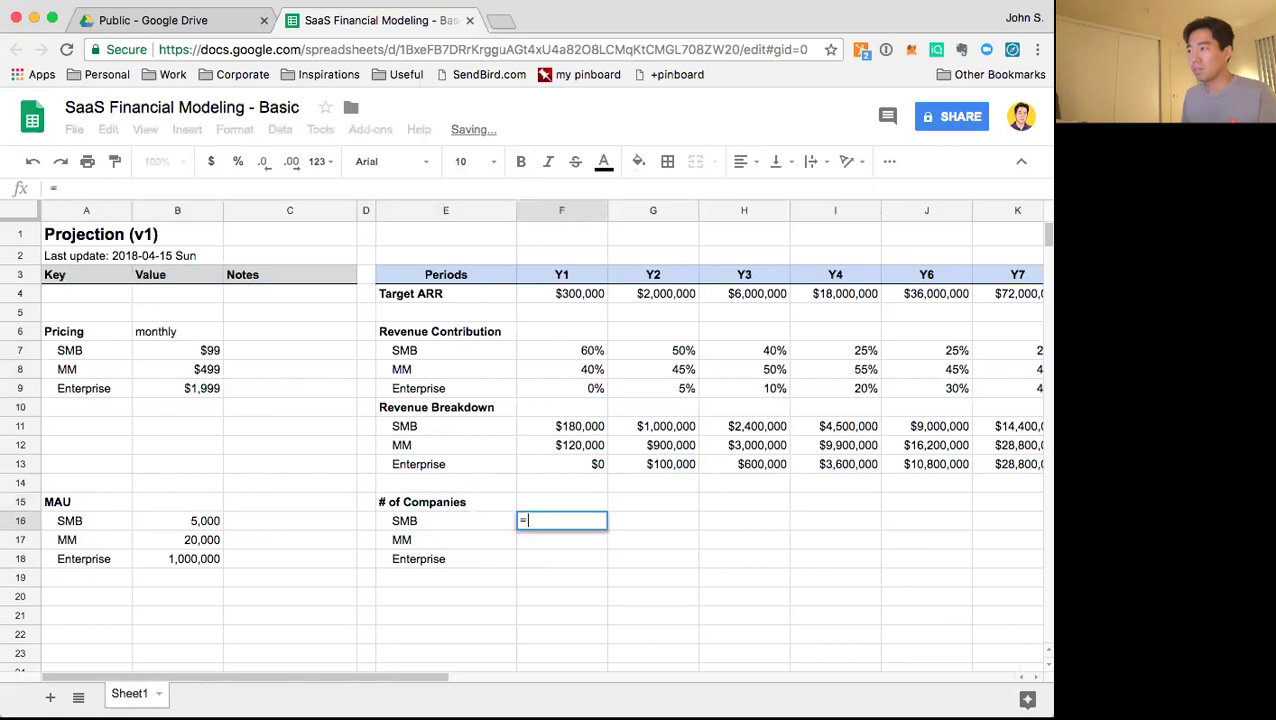
pyautogui.click(573, 426)
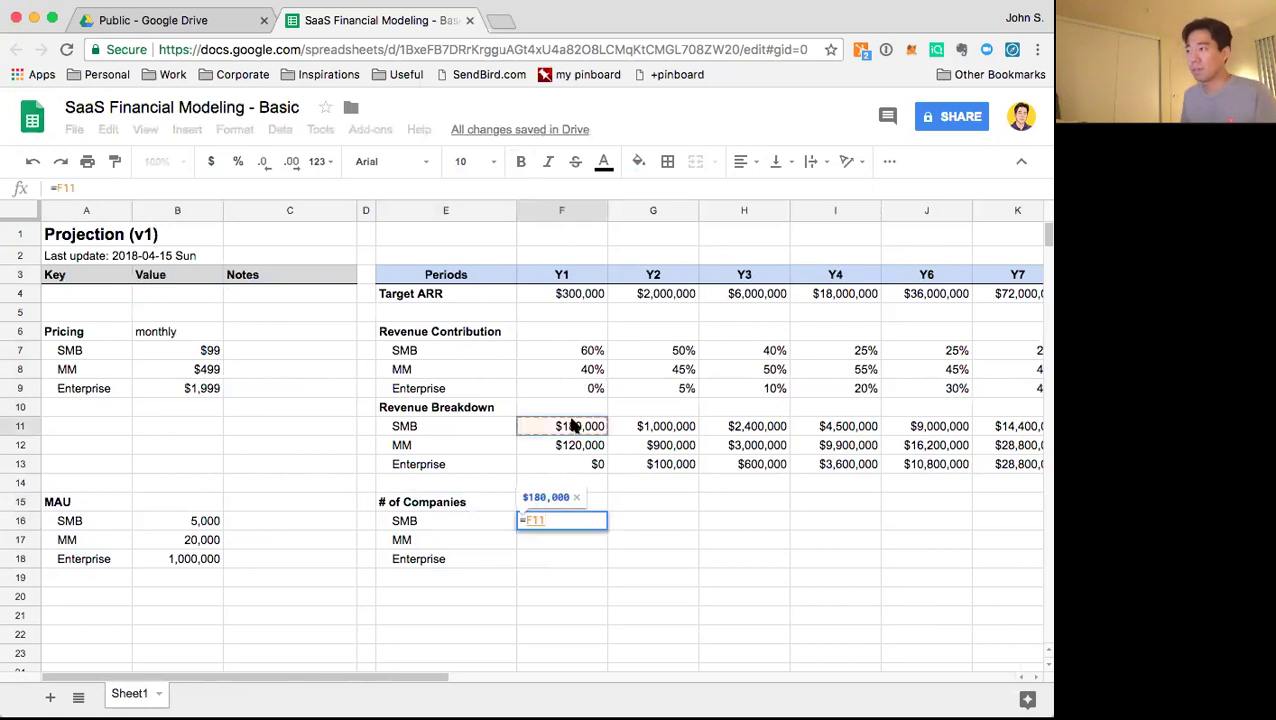
pyautogui.write('/')
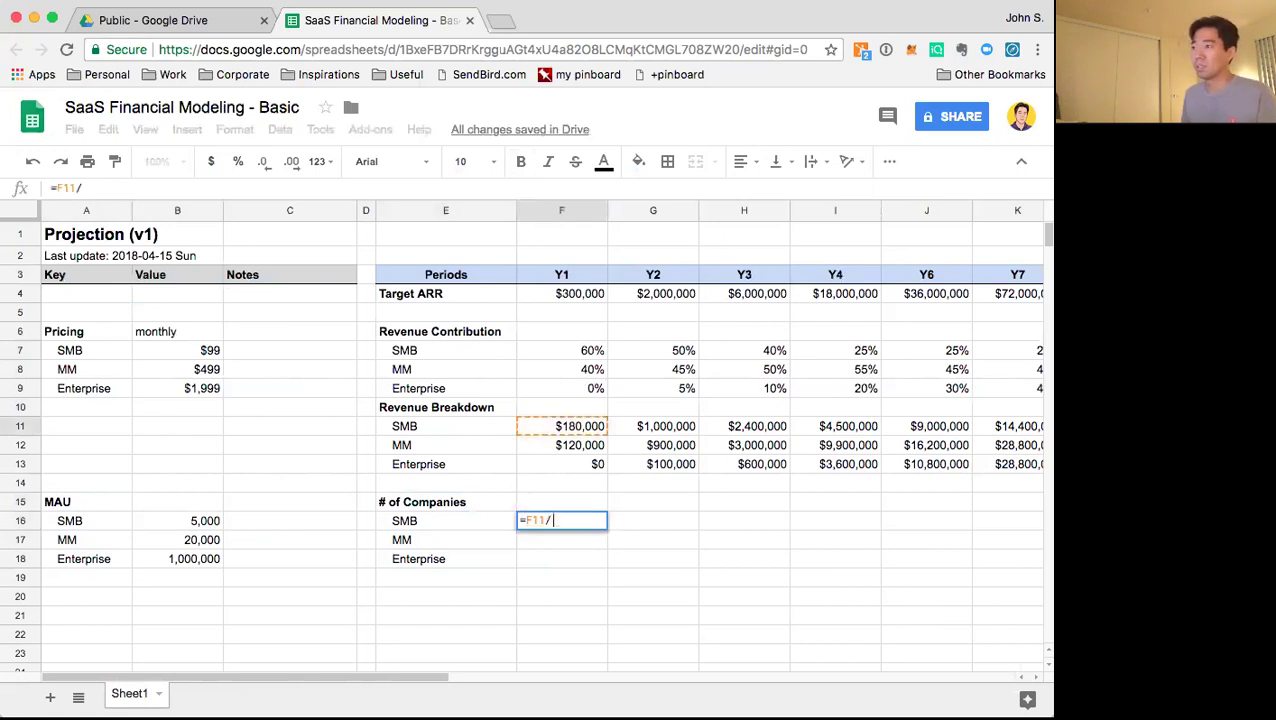
pyautogui.press('Escape')
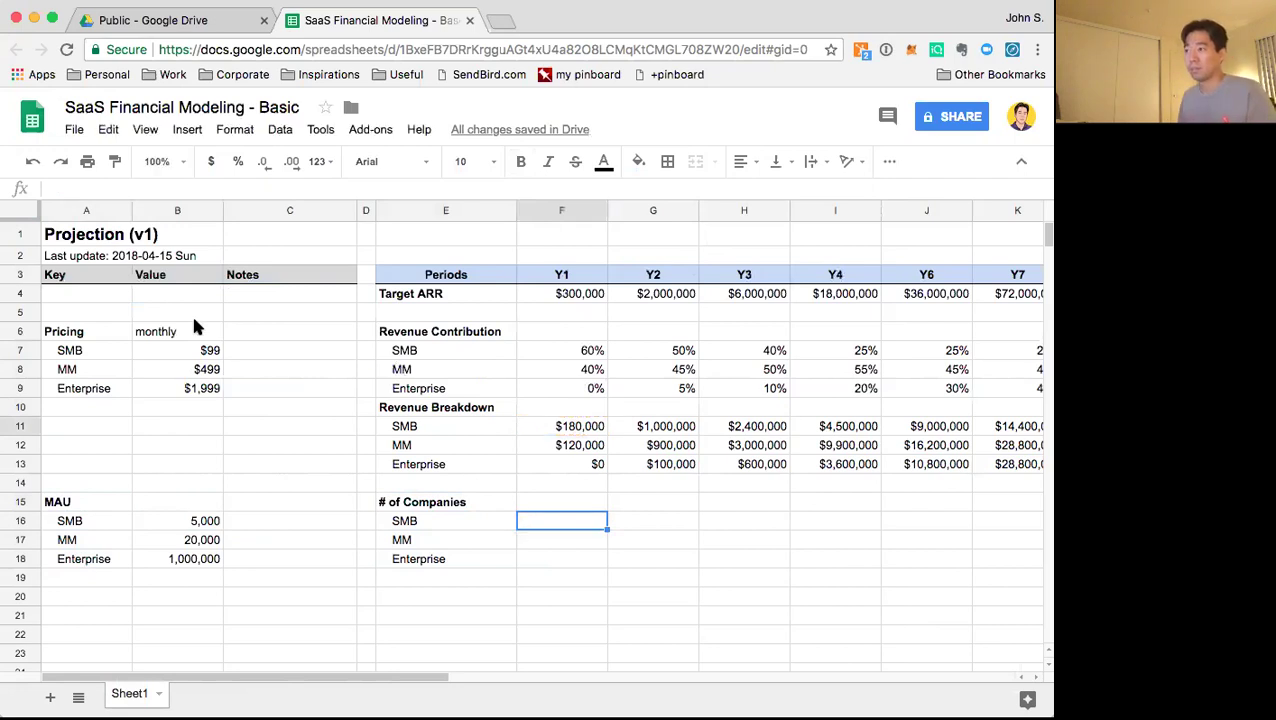
pyautogui.click(187, 334)
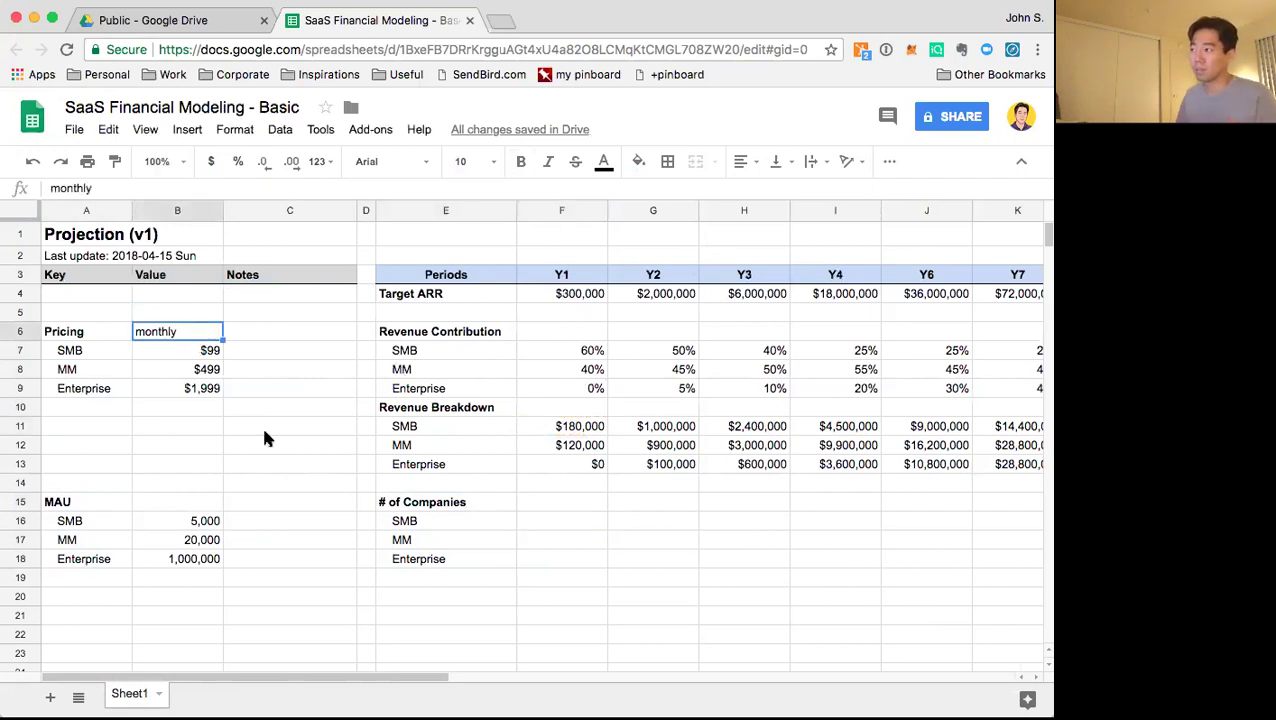
# Enter the formula =F11/12/B7 in F16 to compute the Y1 number of SMB companies
pyautogui.click(598, 522)
pyautogui.write('=')
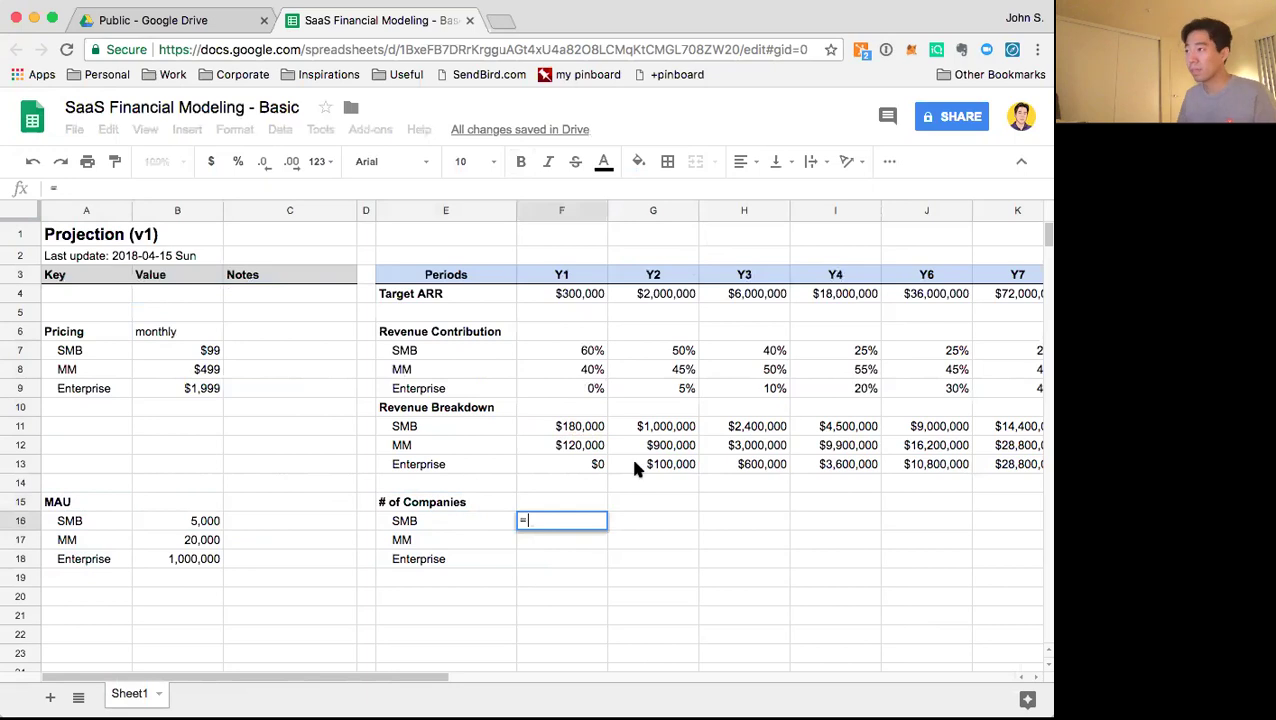
pyautogui.click(597, 427)
pyautogui.write('/')
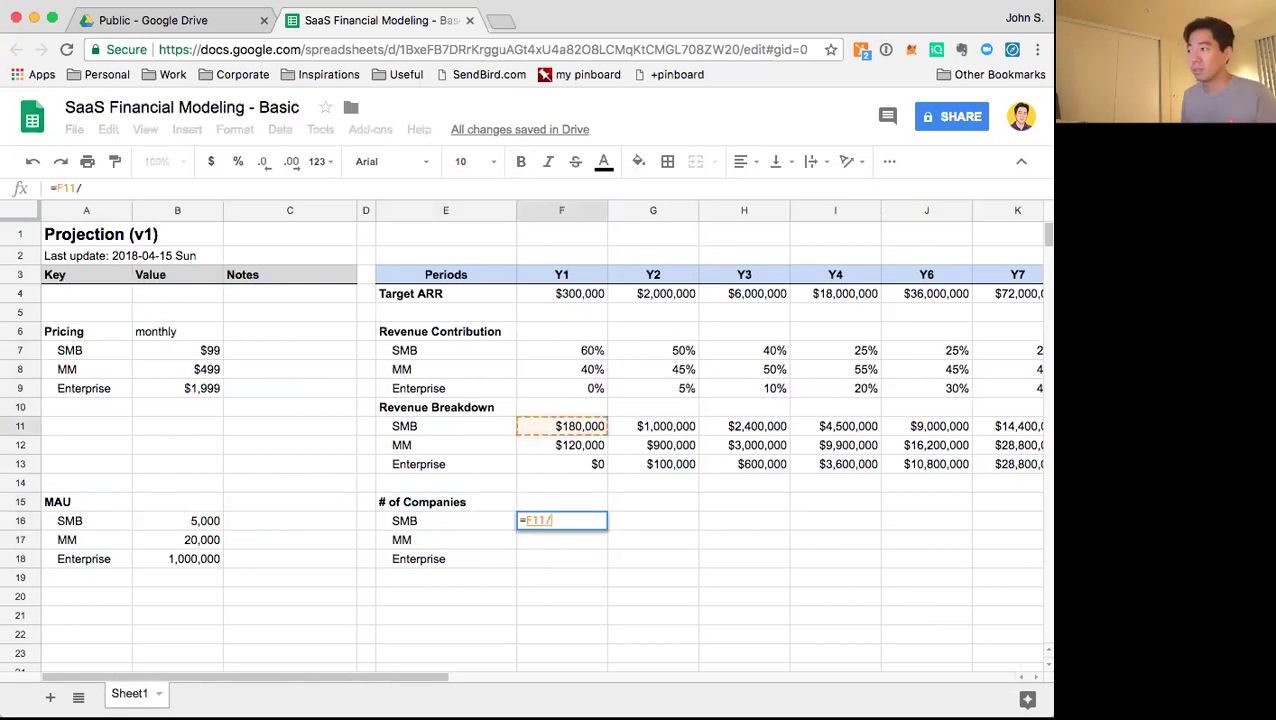
pyautogui.write('12/')
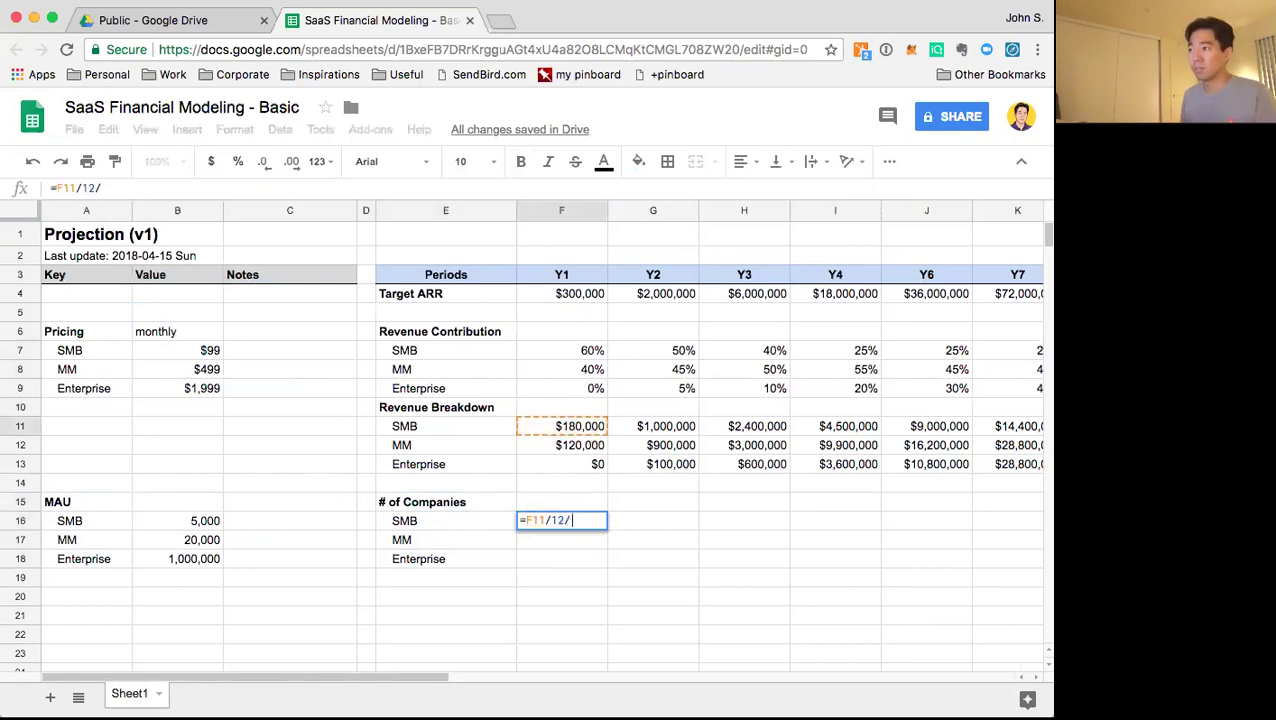
pyautogui.click(201, 352)
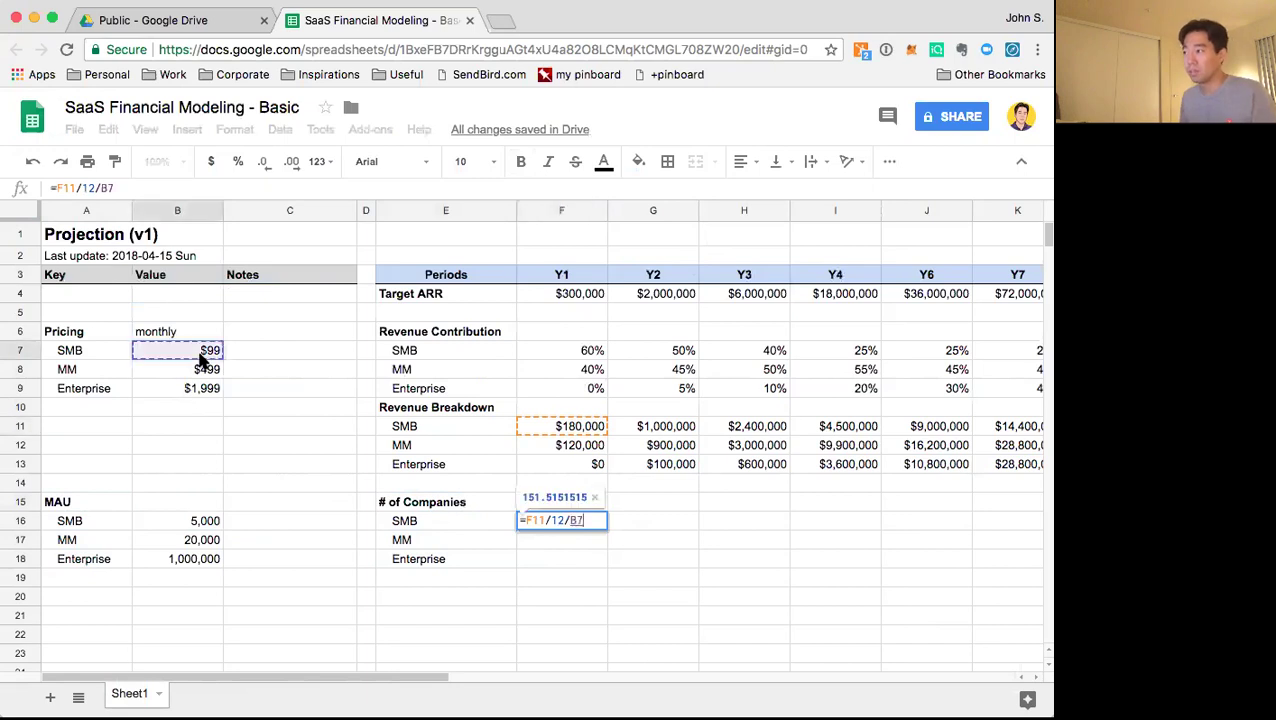
pyautogui.press('Return')
pyautogui.press('Up')
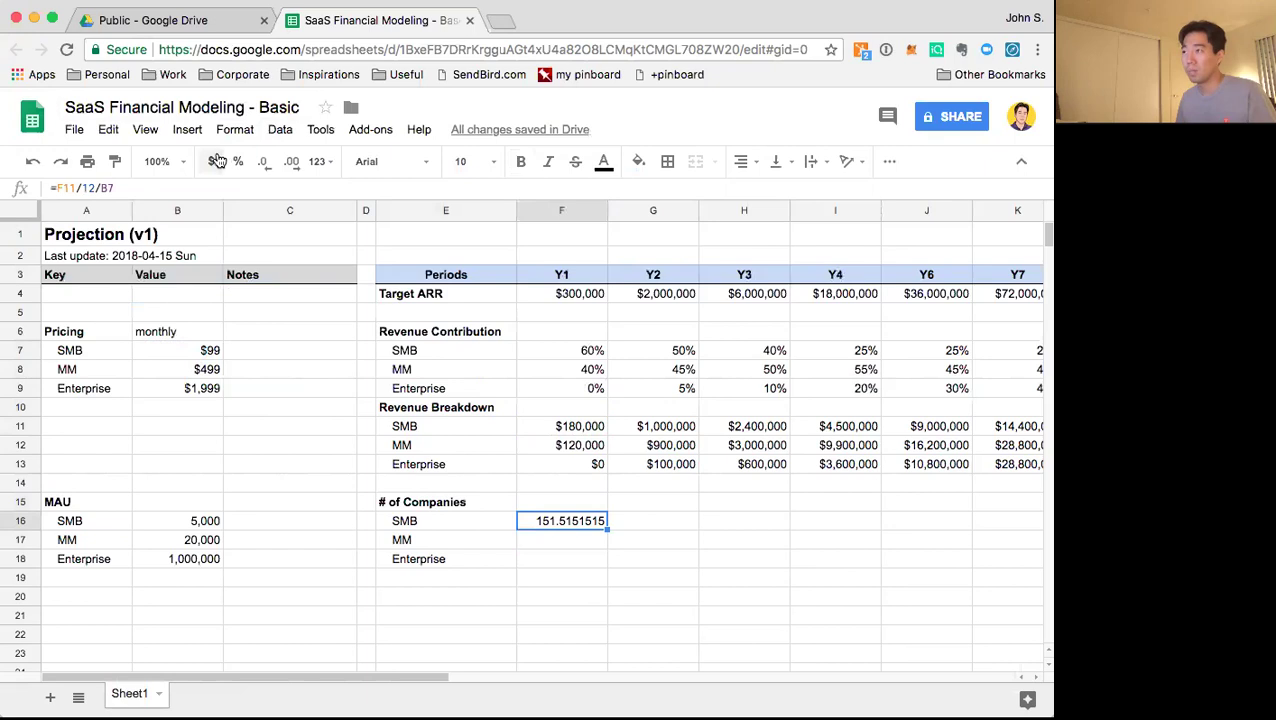
# Format F16 as a number with no decimal places
pyautogui.click(316, 161)
pyautogui.click(365, 253)
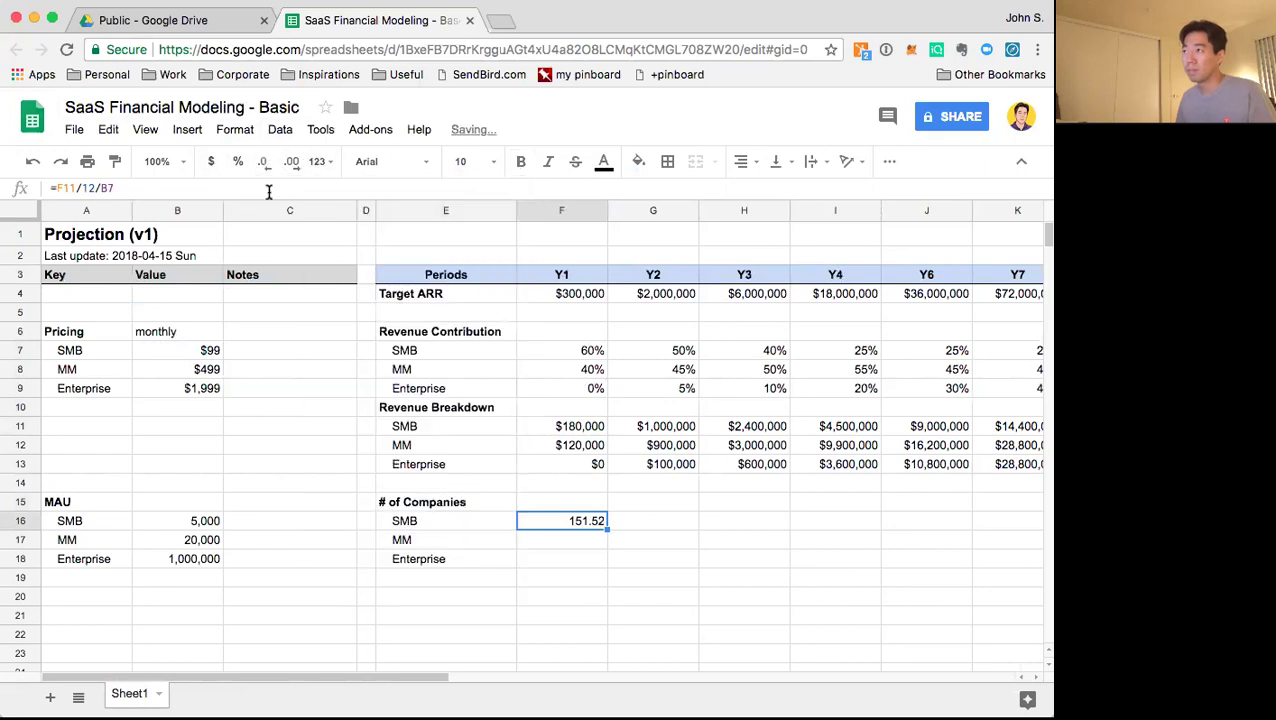
pyautogui.click(259, 164)
pyautogui.click(259, 164)
pyautogui.press('Return')
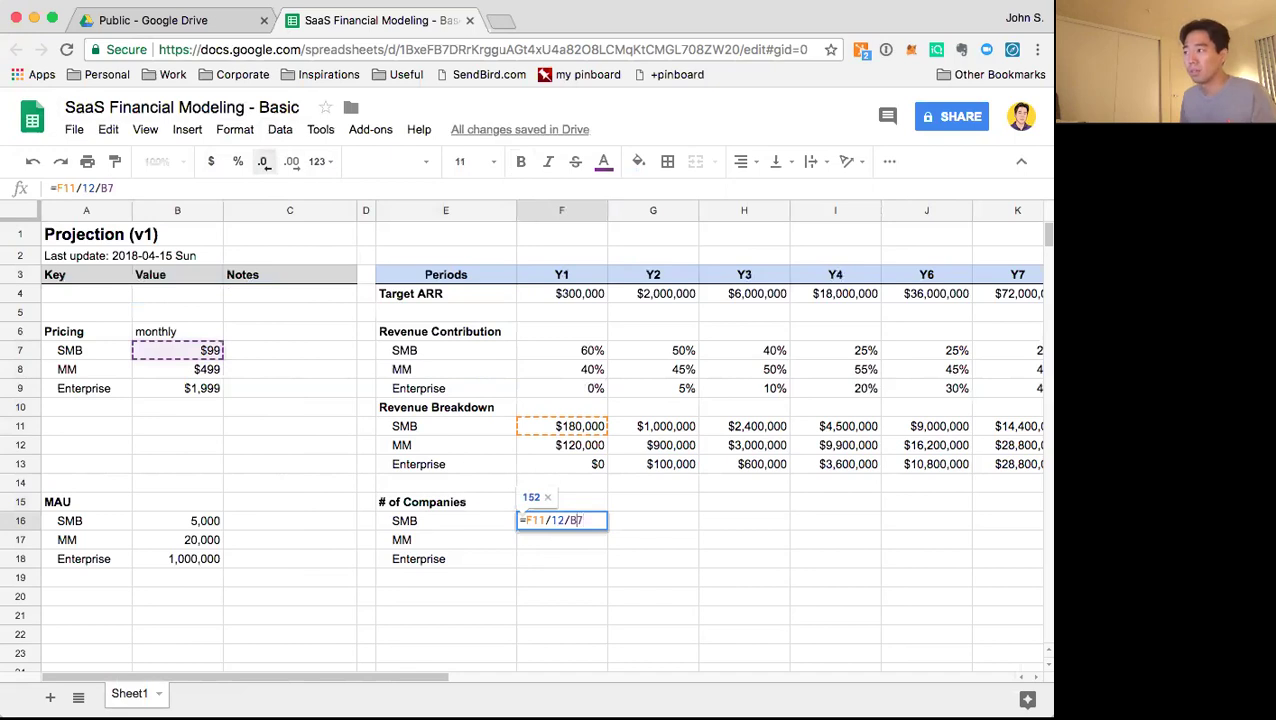
pyautogui.press('Escape')
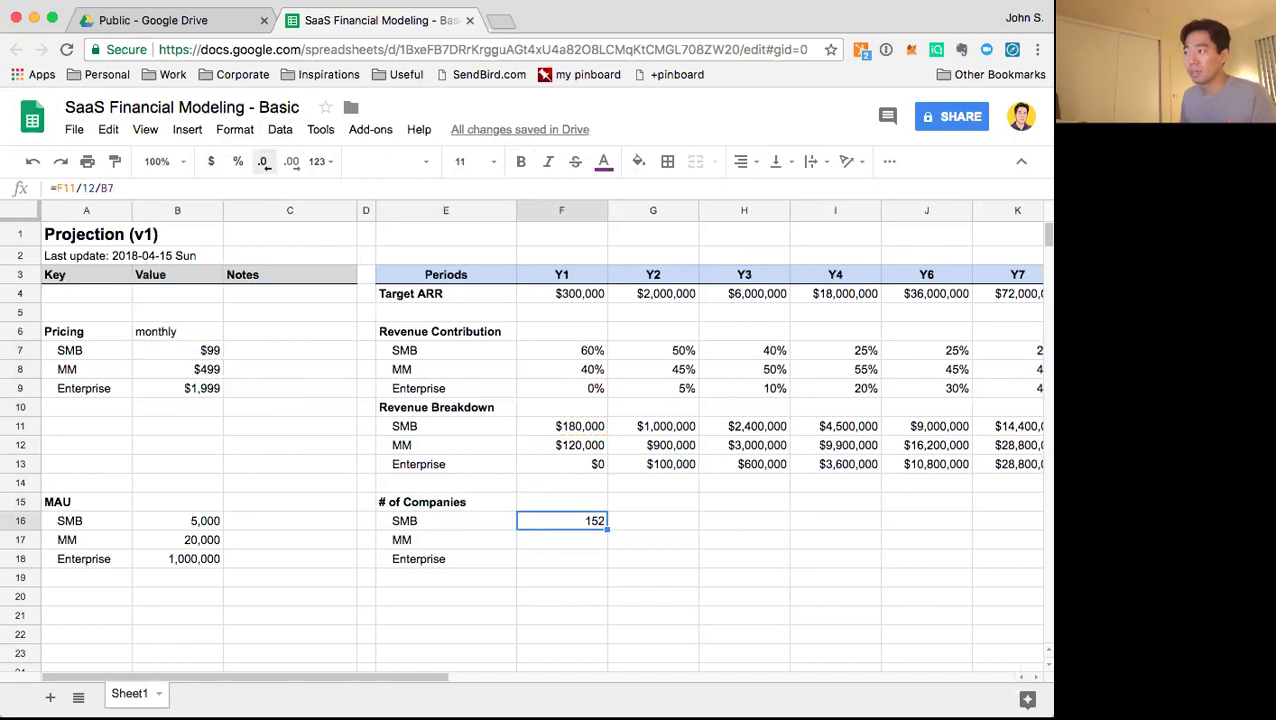
# Copy the company count formula from F16 down to F17:F18 for MM and Enterprise
pyautogui.hotkey('shift', 'Down')
pyautogui.hotkey('shift', 'Down')
pyautogui.hotkey('ctrl', 'v')
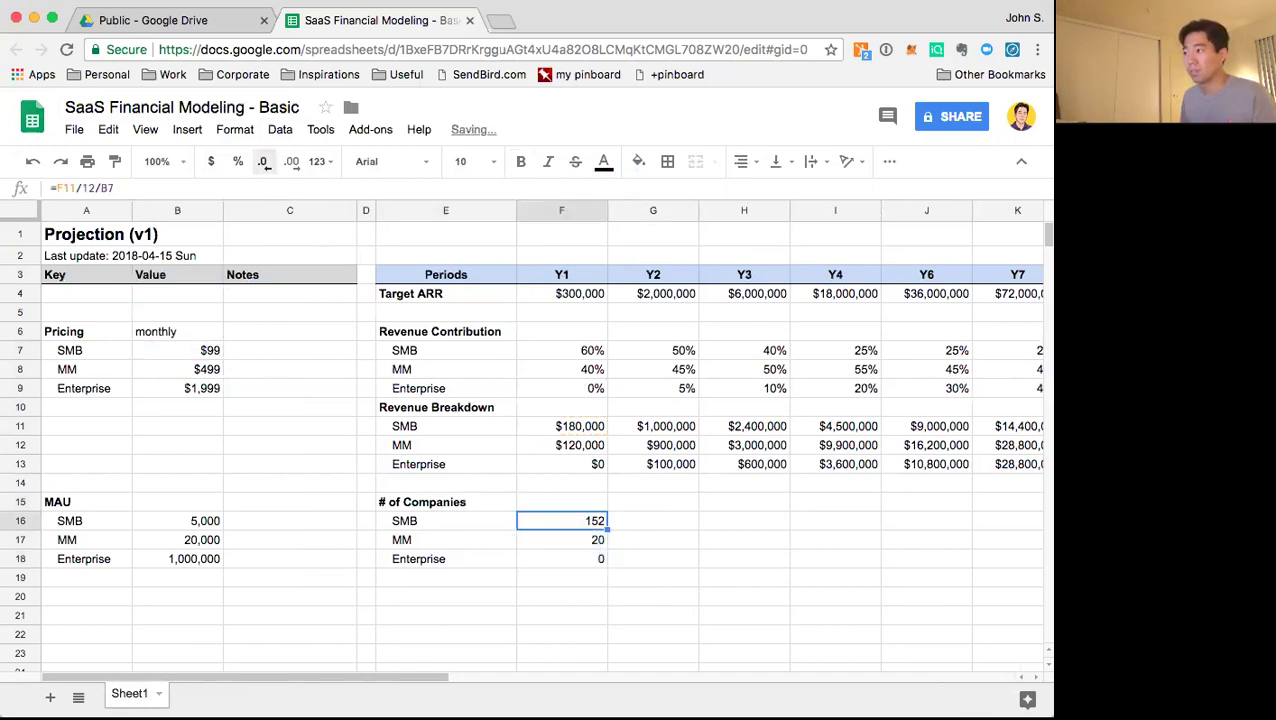
# Lock the pricing column in the F16:F18 formulas by changing their references to $B7, $B8 and $B9
pyautogui.press('Up')
pyautogui.press('Down')
pyautogui.press('Return')
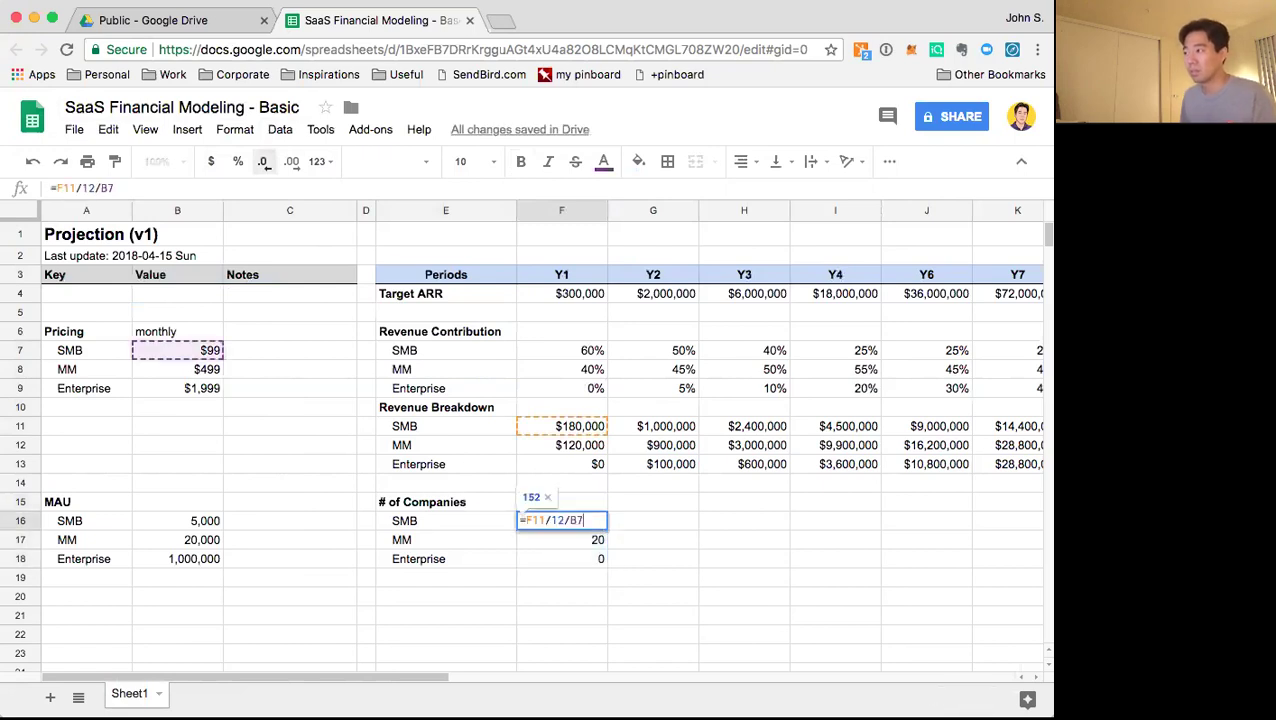
pyautogui.press('Return')
pyautogui.press('Return')
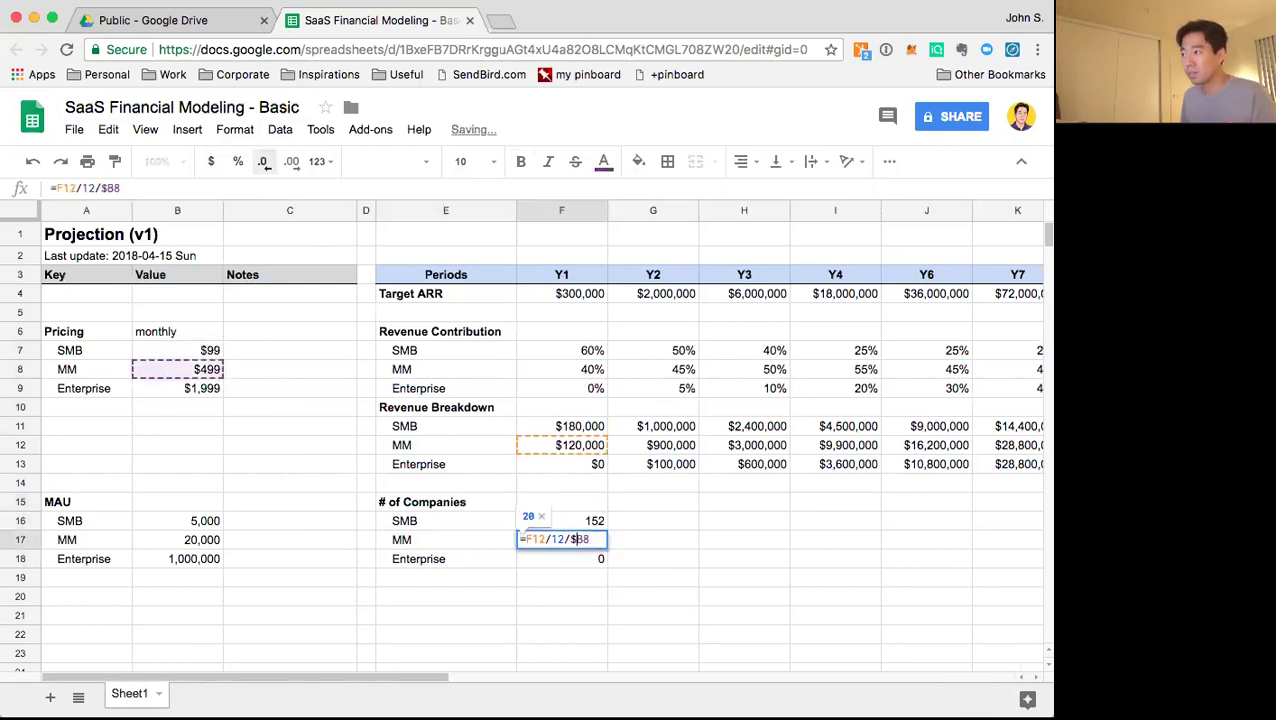
pyautogui.press('Return')
pyautogui.press('Return')
pyautogui.press('Left')
pyautogui.press('Left')
pyautogui.write('$')
pyautogui.press('Return')
pyautogui.press('Up')
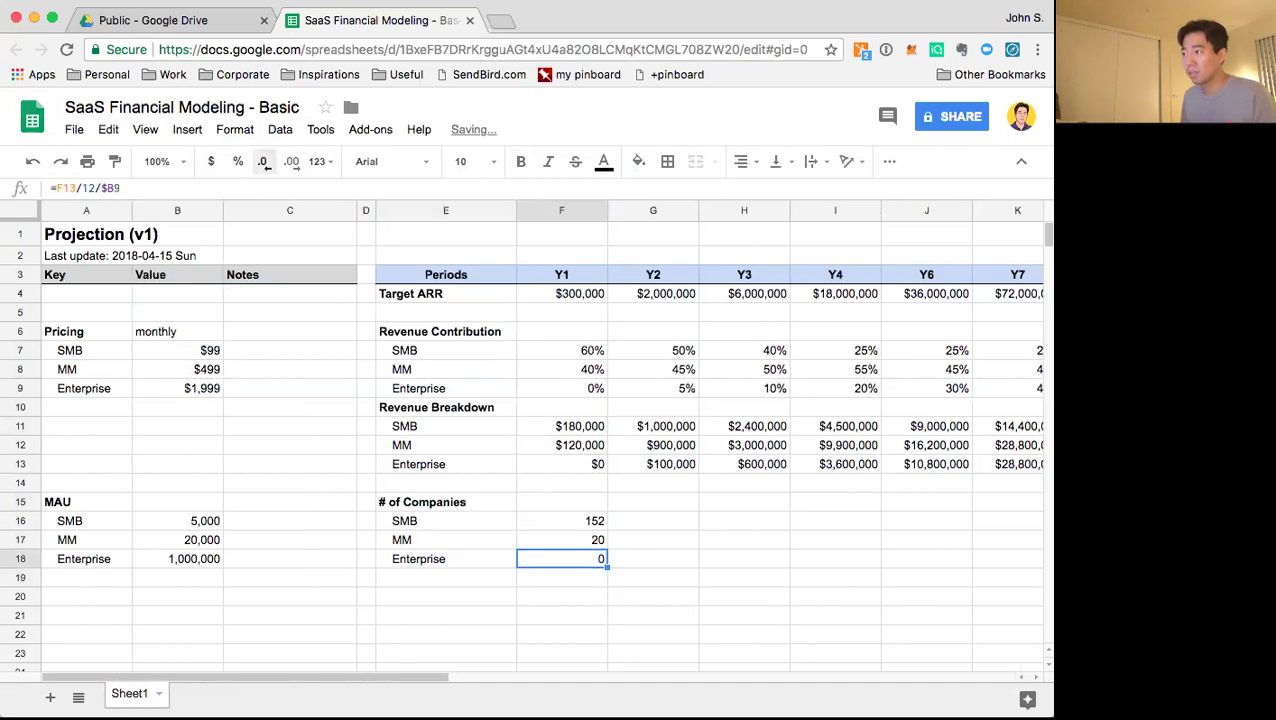
# Copy the company count formulas in F16:F18 across the remaining years through column L
pyautogui.hotkey('shift', 'Up')
pyautogui.hotkey('shift', 'Up')
pyautogui.hotkey('ctrl', 'c')
pyautogui.hotkey('shift', 'Right')
pyautogui.hotkey('shift', 'Right')
pyautogui.hotkey('shift', 'Right')
pyautogui.hotkey('shift', 'Right')
pyautogui.hotkey('shift', 'Right')
pyautogui.hotkey('shift', 'Right')
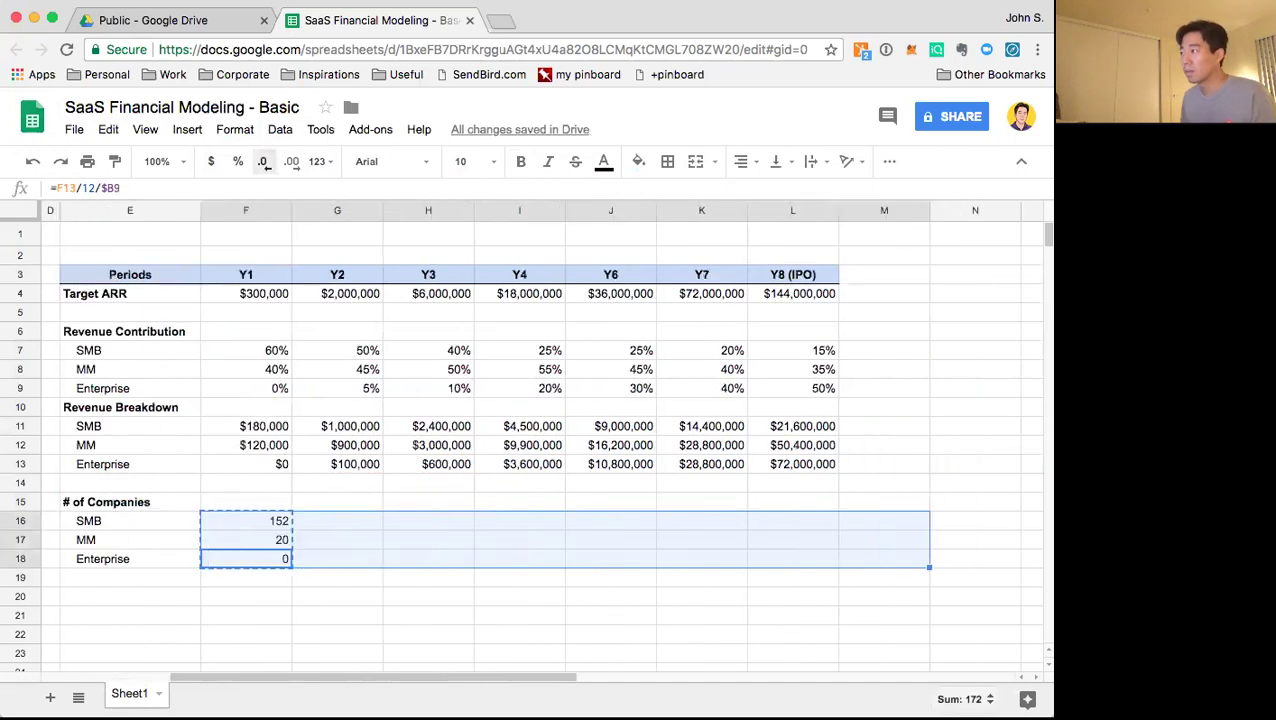
pyautogui.hotkey('ctrl', 'v')
# Move the MAU assumptions block from A15:B18 down to A20:B23
pyautogui.press('Left')
pyautogui.press('Left')
pyautogui.press('Left')
pyautogui.press('Left')
pyautogui.press('Right')
pyautogui.press('Right')
pyautogui.press('Right')
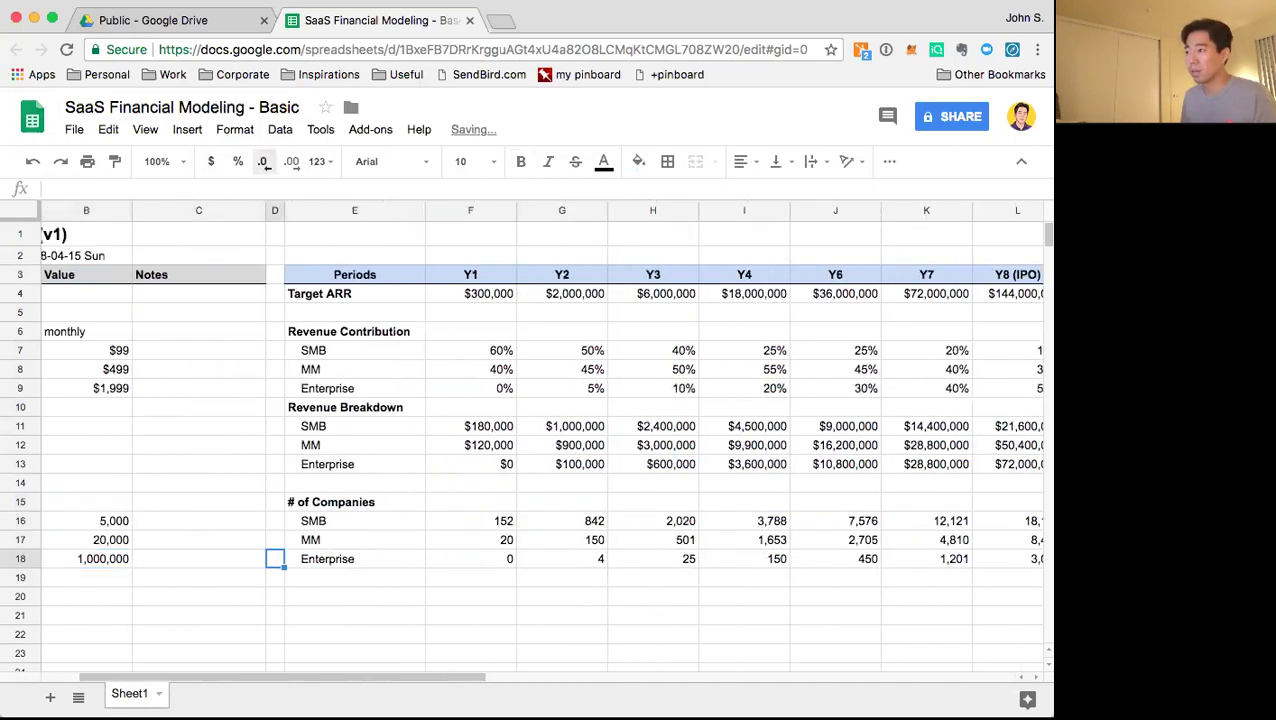
pyautogui.press('Down')
pyautogui.press('Down')
pyautogui.press('Left')
pyautogui.press('Left')
pyautogui.press('Left')
pyautogui.press('Left')
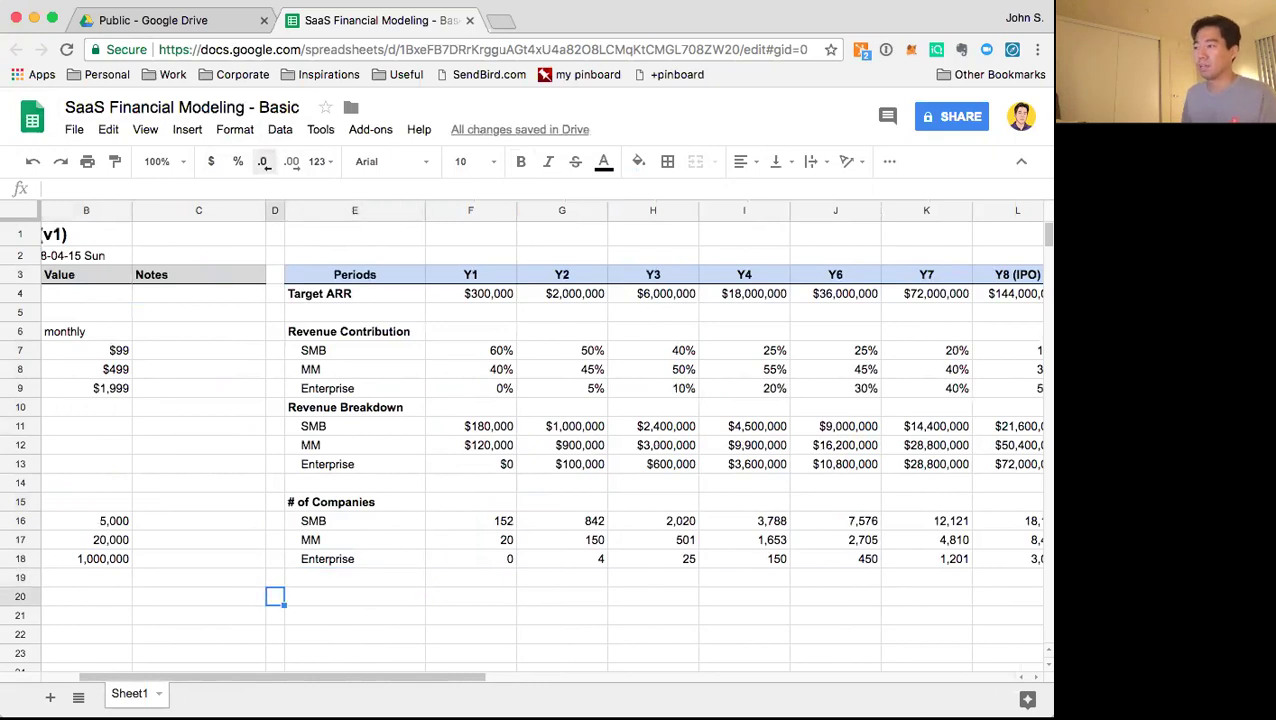
pyautogui.press('Up')
pyautogui.press('Up')
pyautogui.press('Up')
pyautogui.press('Up')
pyautogui.press('Up')
pyautogui.hotkey('shift', 'Right')
pyautogui.hotkey('shift', 'Down')
pyautogui.hotkey('shift', 'Down')
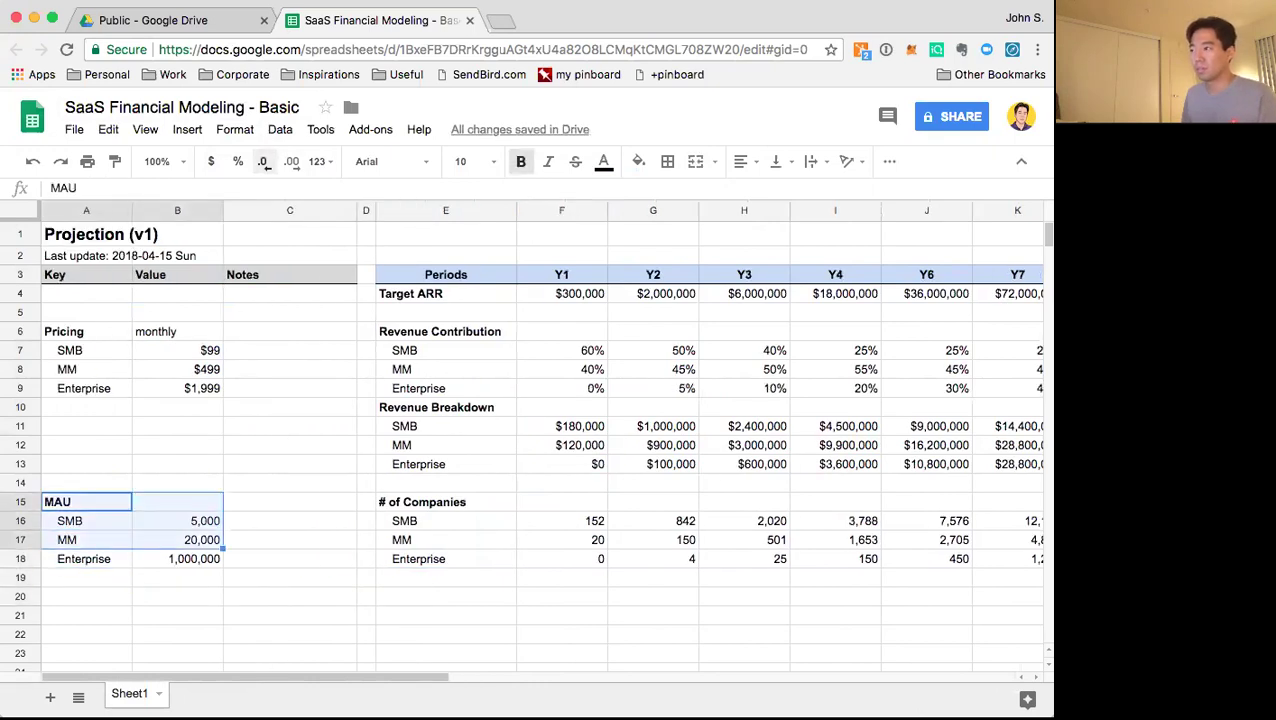
pyautogui.hotkey('shift', 'Down')
pyautogui.hotkey('ctrl', 'c')
pyautogui.press('Down')
pyautogui.press('Down')
pyautogui.press('Down')
pyautogui.press('Down')
pyautogui.press('Down')
pyautogui.hotkey('ctrl', 'v')
# Add an MAU heading in E20 below the # of Companies section
pyautogui.press('Right')
pyautogui.press('Right')
pyautogui.press('Right')
pyautogui.press('Right')
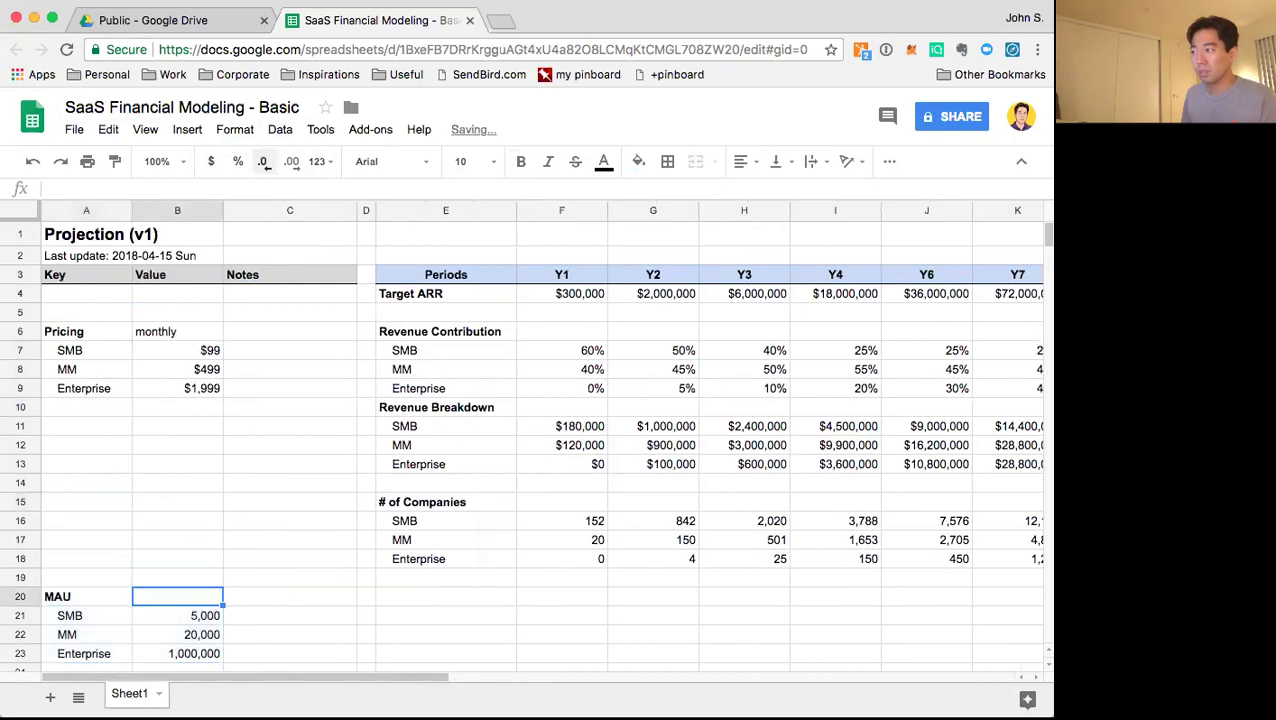
pyautogui.write('MAU')
pyautogui.press('Return')
# Copy the SMB, MM and Enterprise labels from A21:A23 into E21:E23
pyautogui.press('Up')
pyautogui.press('Left')
pyautogui.press('Left')
pyautogui.press('Left')
pyautogui.press('Left')
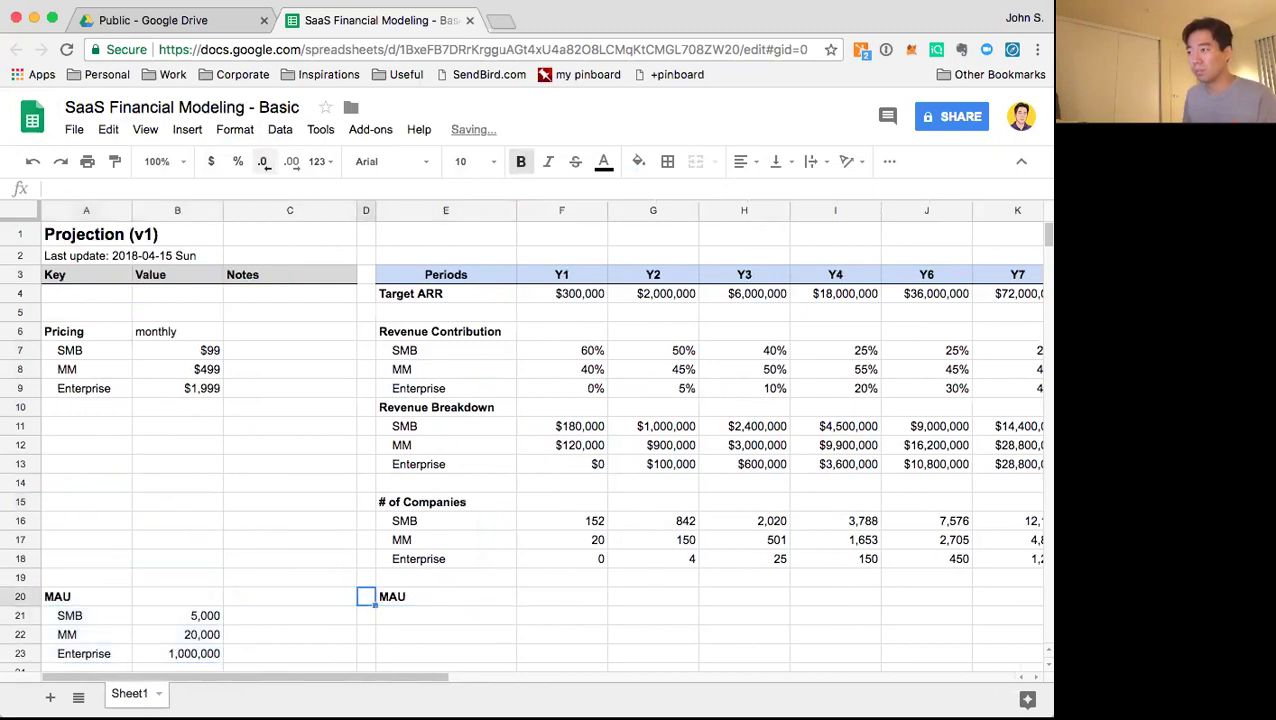
pyautogui.press('Down')
pyautogui.hotkey('shift', 'Down')
pyautogui.hotkey('shift', 'Down')
pyautogui.hotkey('ctrl', 'c')
pyautogui.press('Right')
pyautogui.press('Right')
pyautogui.press('Right')
pyautogui.press('Right')
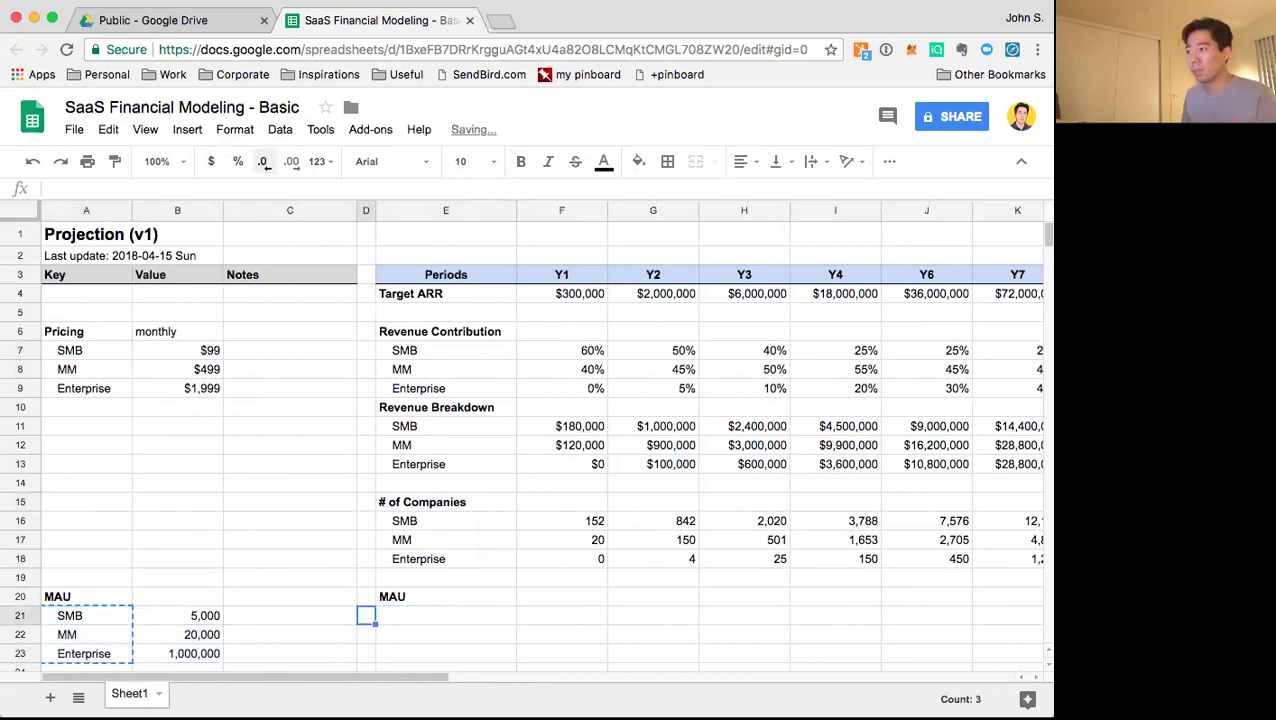
pyautogui.hotkey('ctrl', 'v')
# Enter the formula =F16*B21 in F21 to compute the Y1 SMB MAU
pyautogui.press('Right')
pyautogui.write('=')
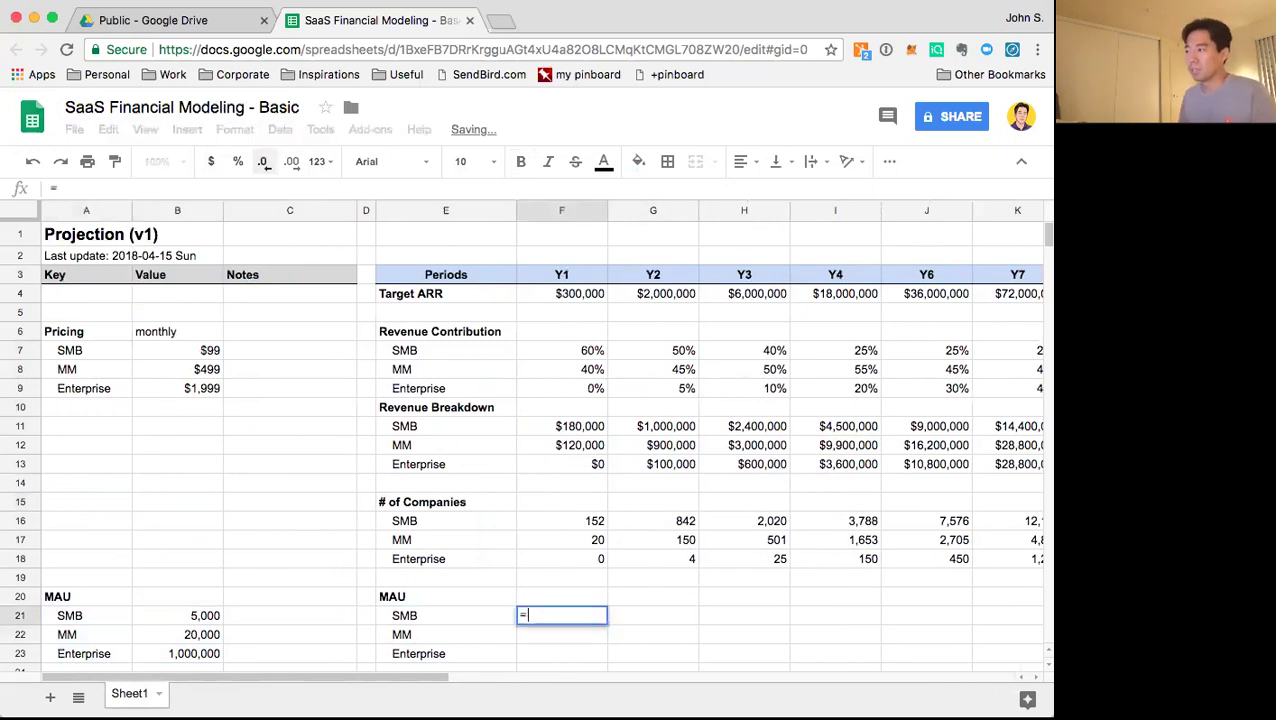
pyautogui.click(566, 520)
pyautogui.write('*')
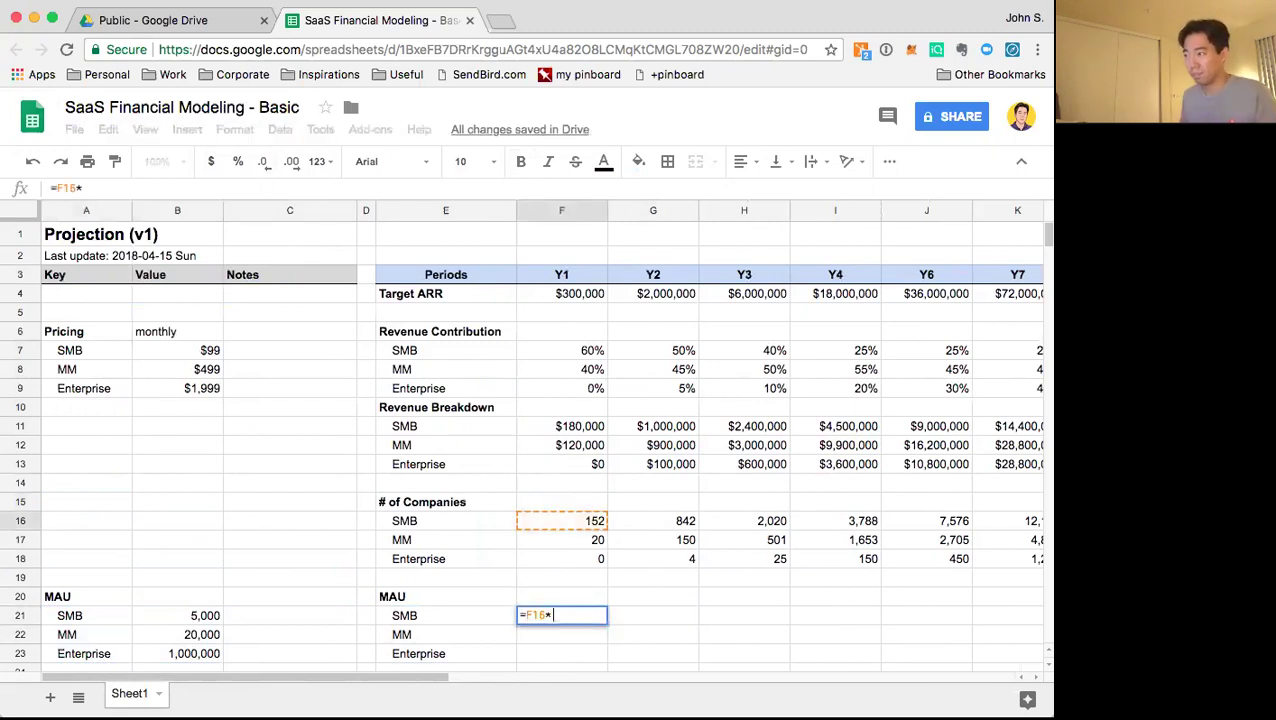
pyautogui.click(187, 615)
pyautogui.press('Return')
# Lock the MAU assumption column in the F21 formula by changing its reference to $B21
pyautogui.press('Up')
pyautogui.press('Return')
pyautogui.press('Left')
pyautogui.press('Left')
pyautogui.press('Left')
pyautogui.write('$')
pyautogui.press('Return')
# Copy the MAU formula from F21 down to F22:F23 for MM and Enterprise
pyautogui.press('Up')
pyautogui.press('super+c')
pyautogui.hotkey('shift', 'Down')
pyautogui.hotkey('shift', 'Down')
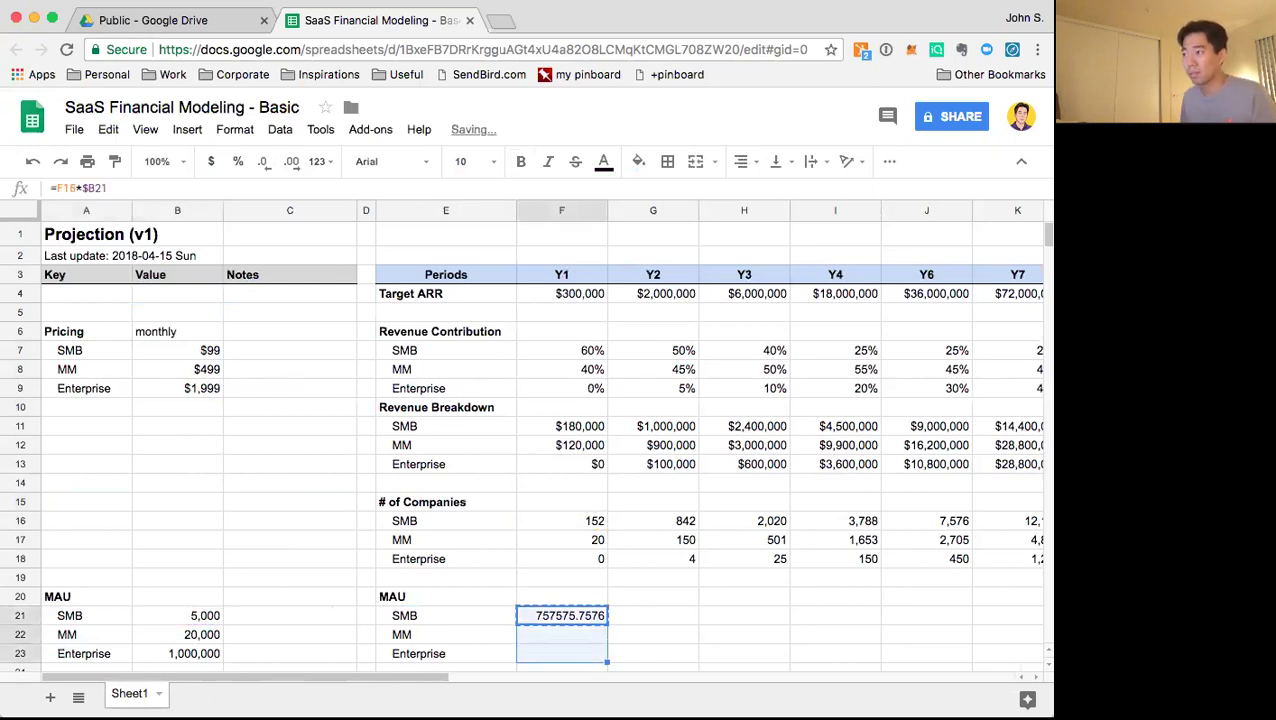
pyautogui.press('super+v')
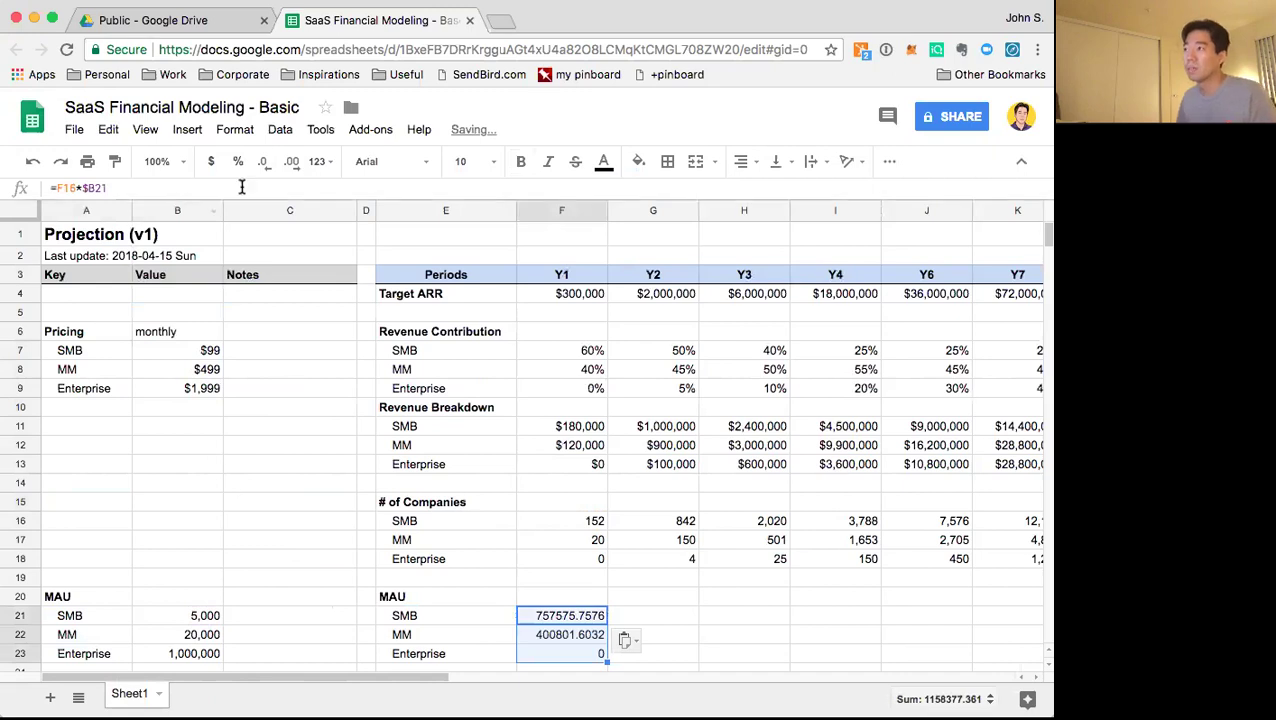
# Format the MAU values in F21:F23 as numbers with no decimal places
pyautogui.click(316, 161)
pyautogui.click(352, 252)
pyautogui.click(263, 161)
pyautogui.click(263, 161)
# Copy the segment MAU formulas in F21:F23 across the remaining years through column L
pyautogui.hotkey('ctrl', 'c')
pyautogui.hotkey('shift', 'Right')
pyautogui.hotkey('shift', 'Right')
pyautogui.hotkey('shift', 'Right')
pyautogui.hotkey('shift', 'Right')
pyautogui.hotkey('shift', 'Right')
pyautogui.hotkey('shift', 'Right')
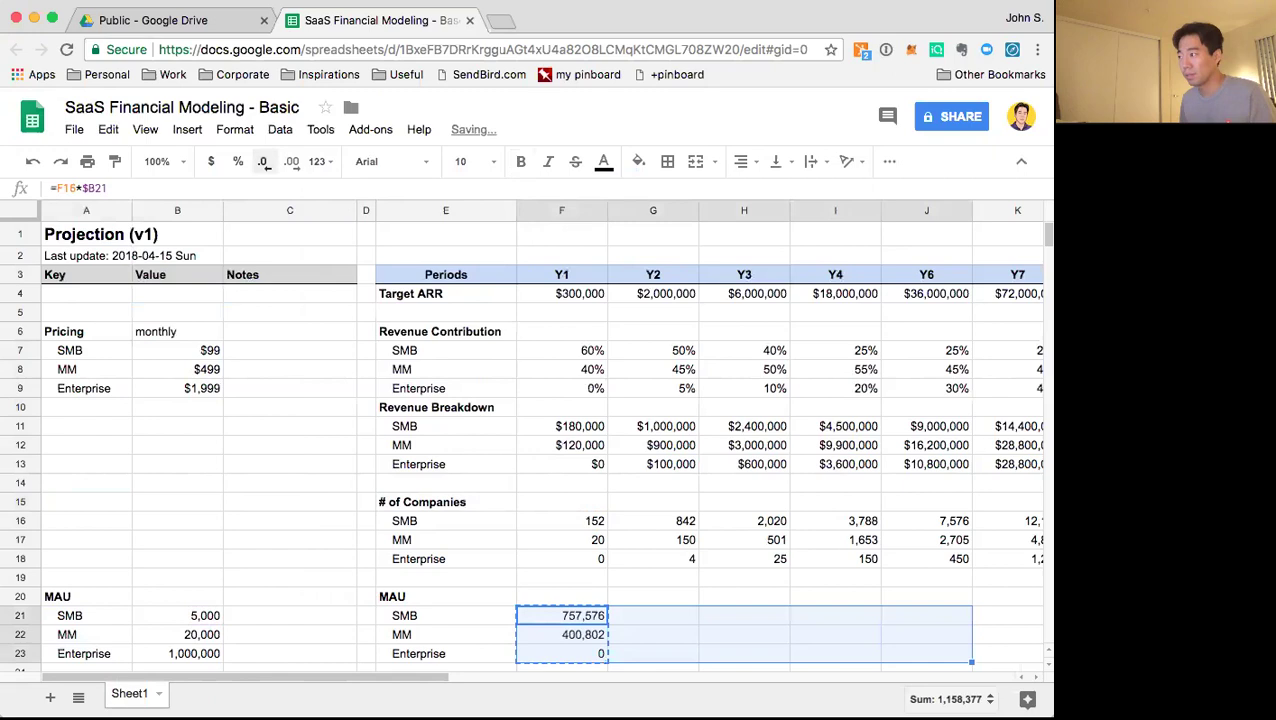
pyautogui.hotkey('ctrl', 'v')
# Enter a SUM of F21:F23 in F20 as the Y1 MAU total
pyautogui.press('Up')
pyautogui.write('=sum(')
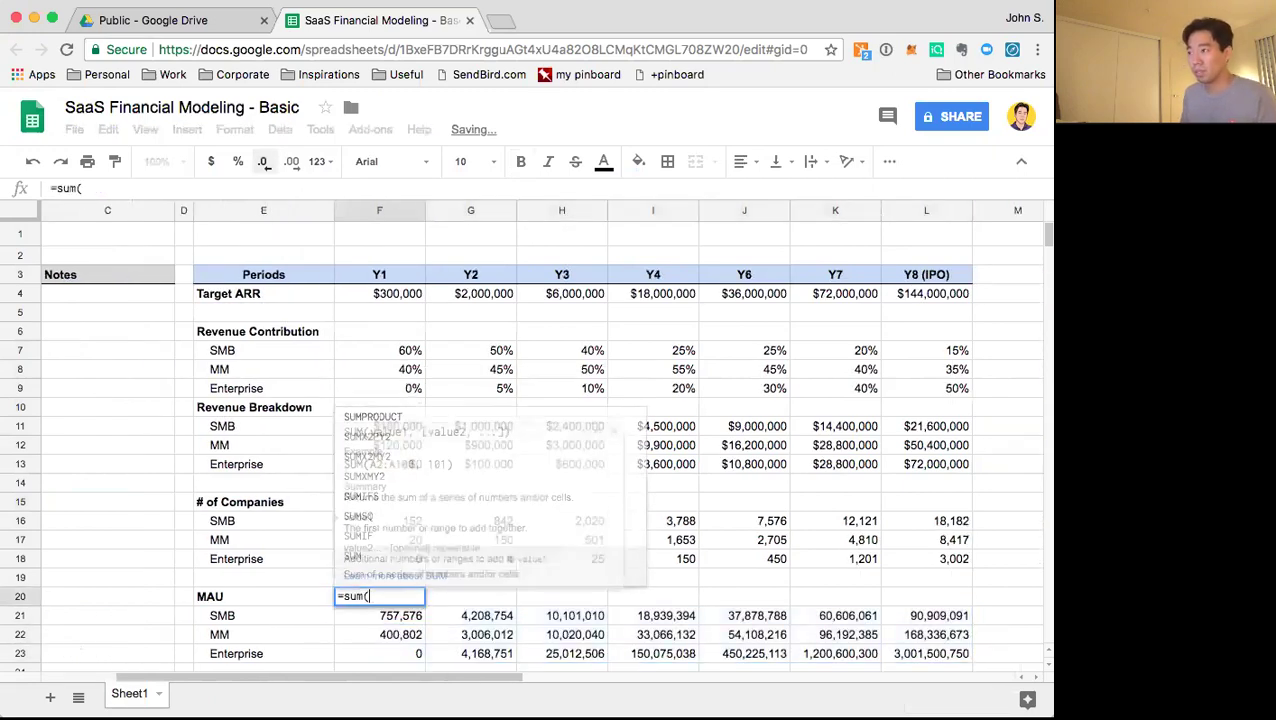
pyautogui.press('Down')
pyautogui.hotkey('shift', 'Down')
pyautogui.hotkey('shift', 'Down')
pyautogui.press('Return')
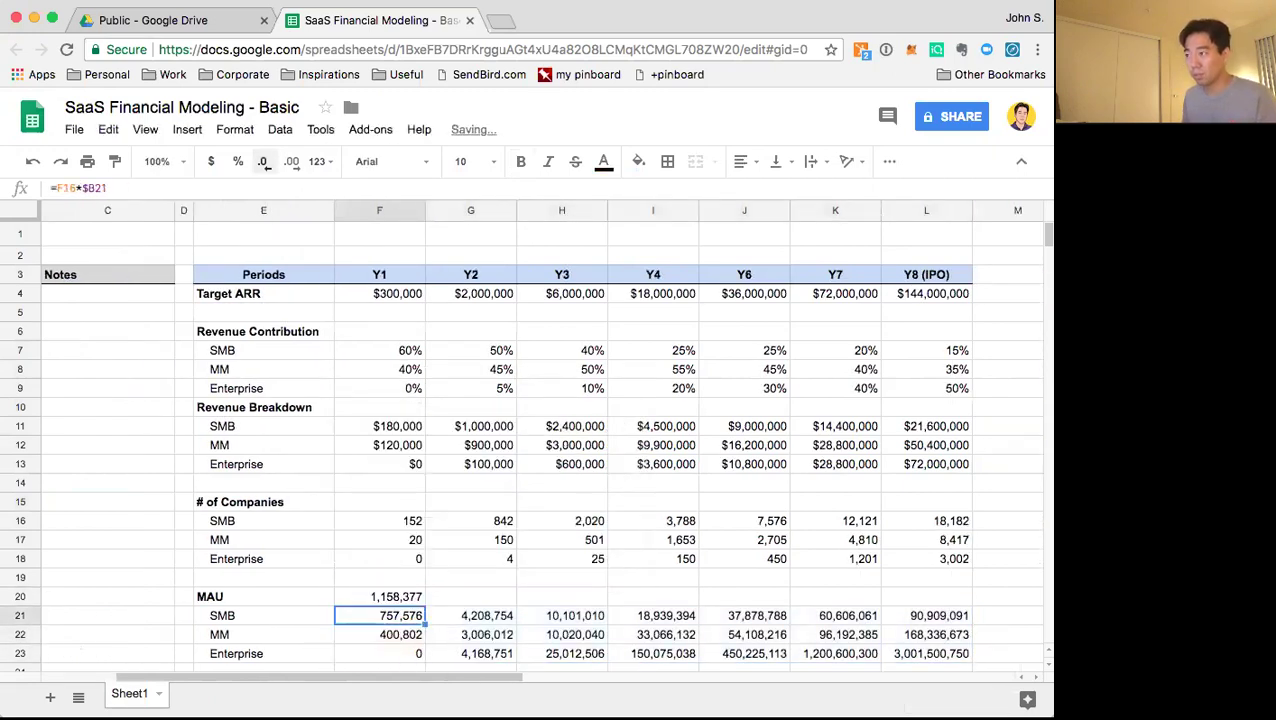
# Copy the MAU total formula in F20 across G20:L20
pyautogui.press('Up')
pyautogui.hotkey('shift', 'Right')
pyautogui.hotkey('shift', 'Right')
pyautogui.hotkey('shift', 'Right')
pyautogui.hotkey('shift', 'Right')
pyautogui.hotkey('shift', 'Right')
pyautogui.hotkey('shift', 'Right')
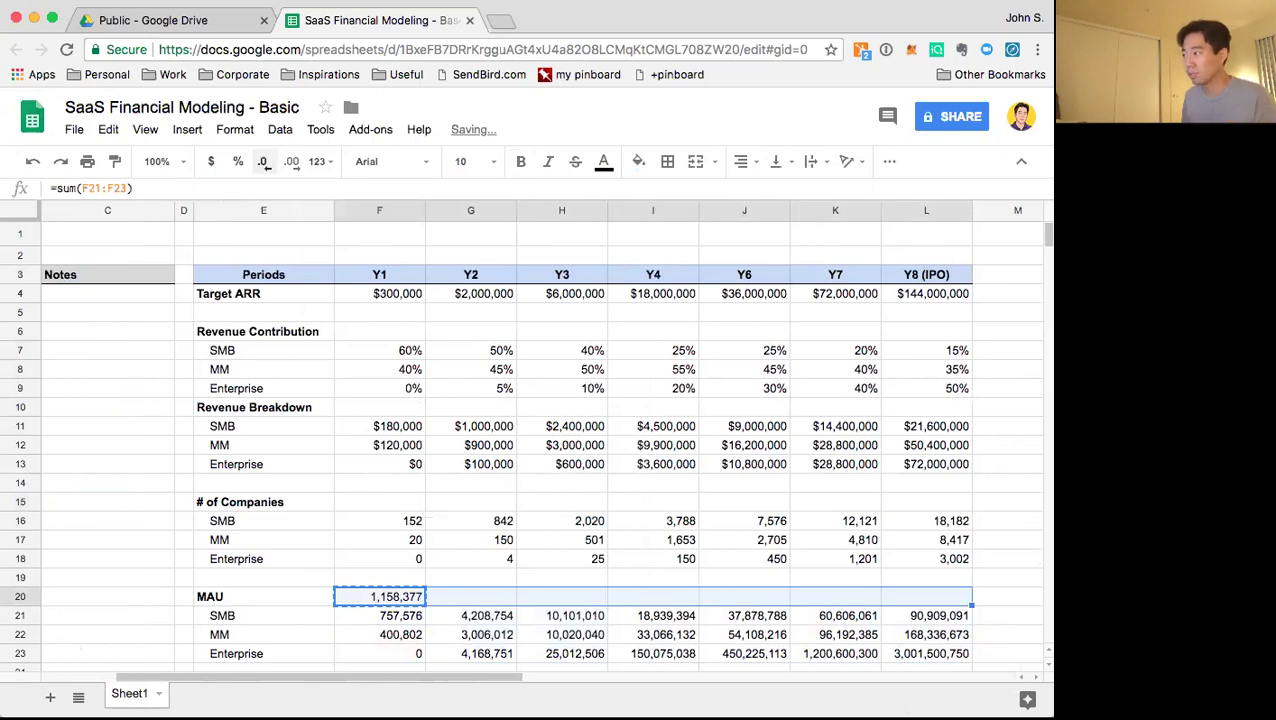
pyautogui.hotkey('ctrl', 'r')
pyautogui.press('Right')
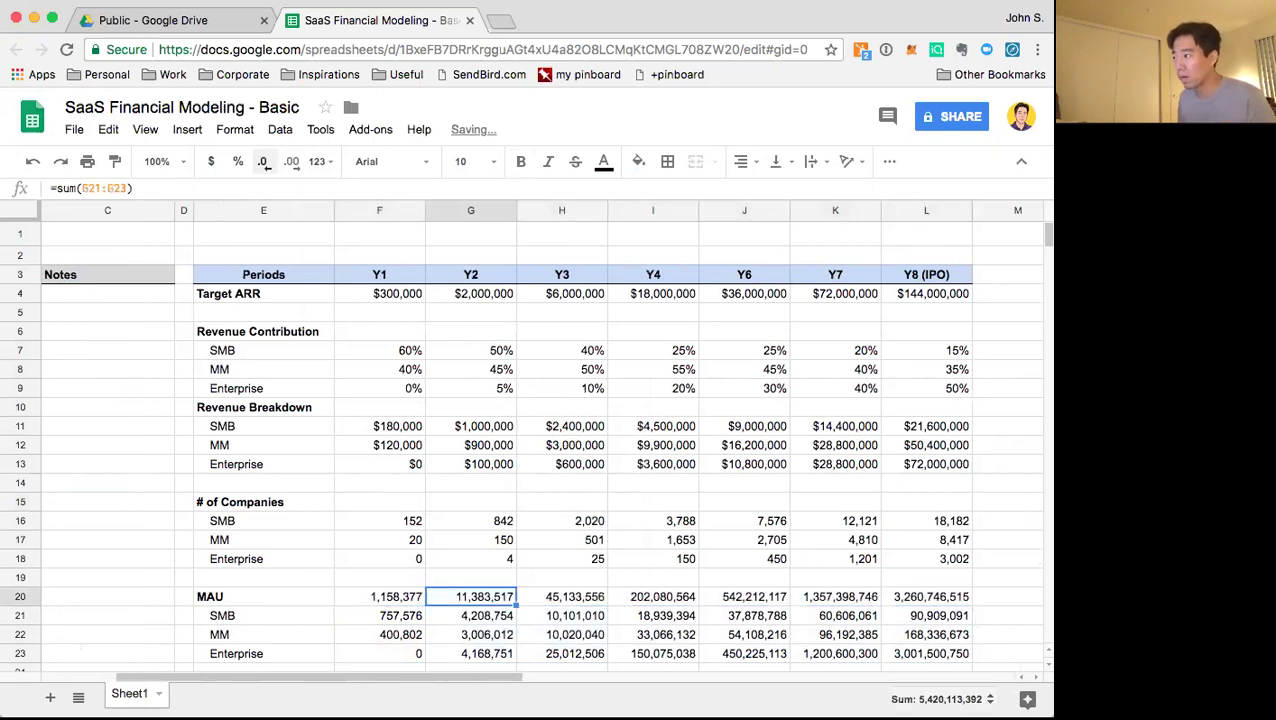
pyautogui.press('Right')
pyautogui.press('Right')
pyautogui.press('Right')
pyautogui.press('Right')
pyautogui.press('Right')
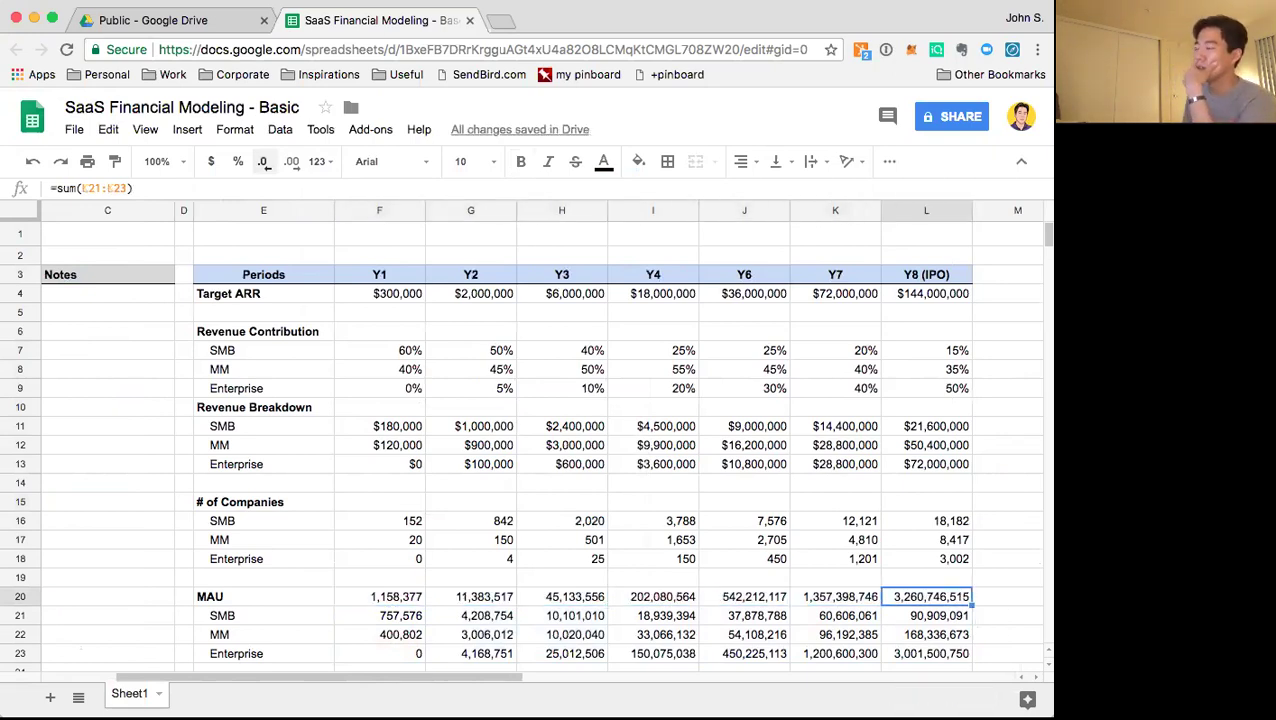
# Set the Enterprise MAU assumption in B23 to 100,000
pyautogui.press('Left')
pyautogui.press('Left')
pyautogui.press('Left')
pyautogui.press('Left')
pyautogui.press('Left')
pyautogui.press('Left')
pyautogui.press('Left')
pyautogui.press('Left')
pyautogui.press('Left')
pyautogui.press('Left')
pyautogui.press('Left')
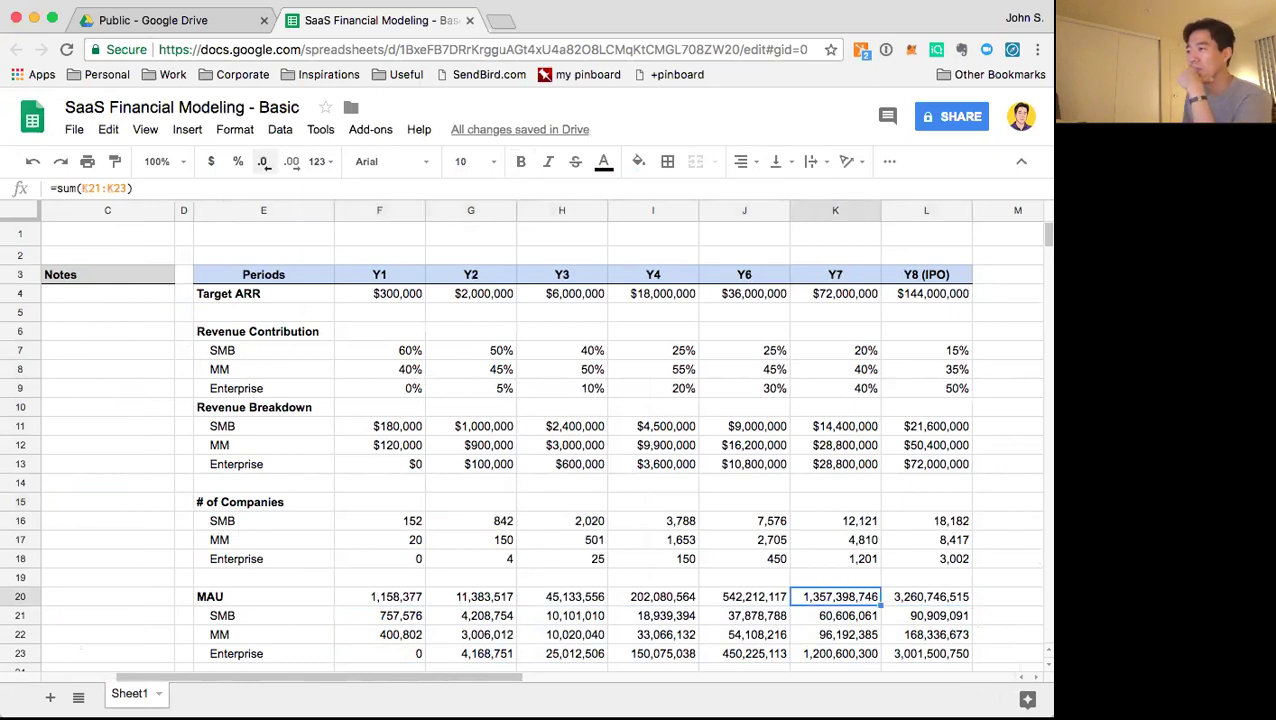
pyautogui.press('Right')
pyautogui.press('Down')
pyautogui.press('Down')
pyautogui.press('Down')
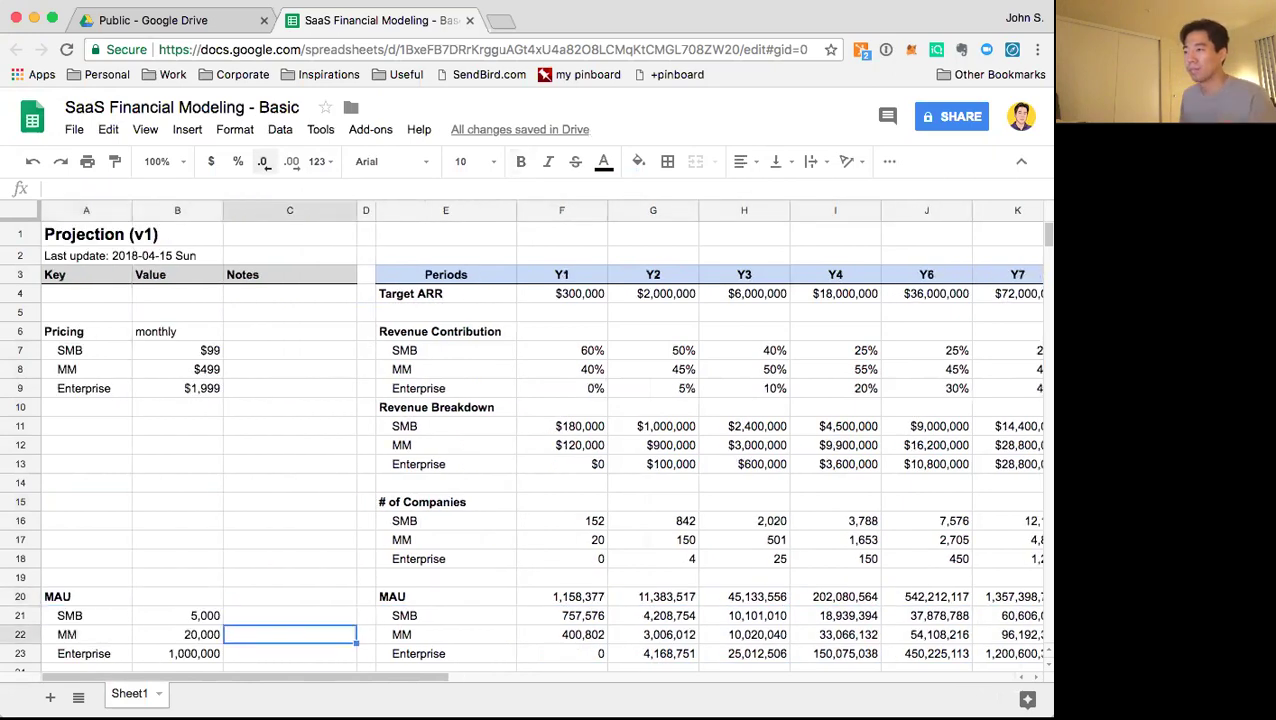
pyautogui.press('Return')
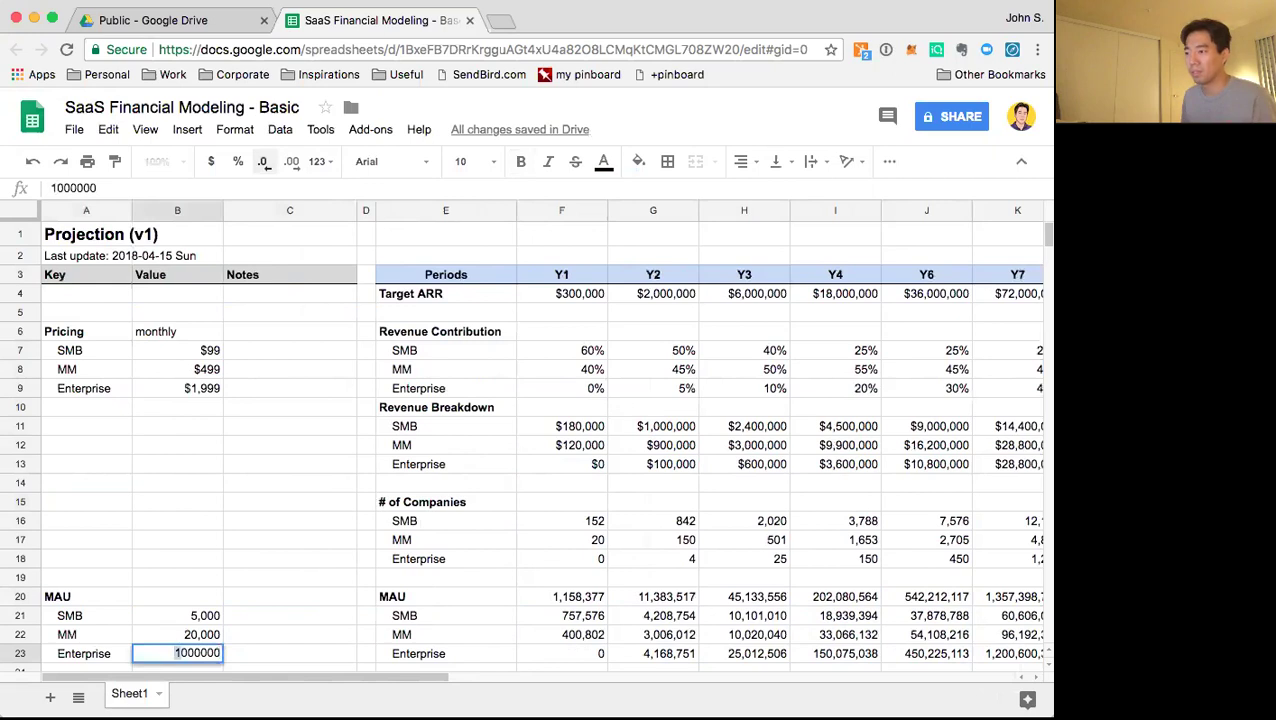
pyautogui.write('5')
pyautogui.press('BackSpace')
pyautogui.write('10')
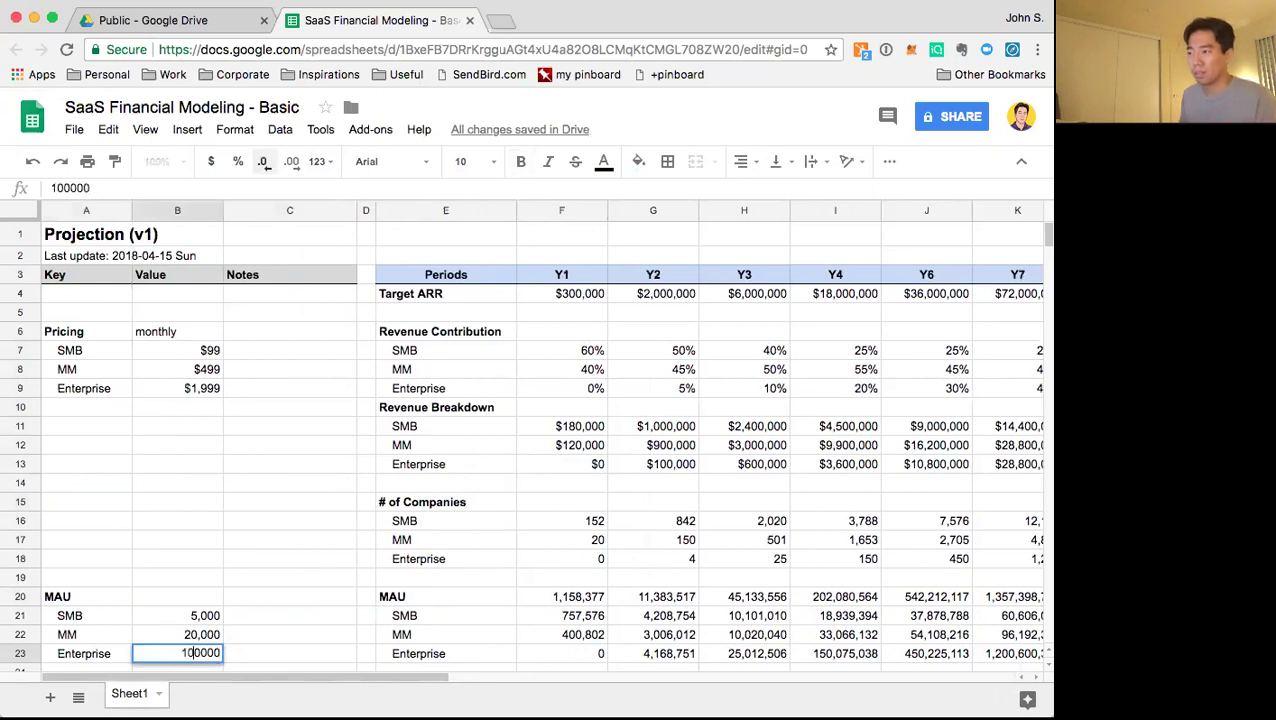
pyautogui.press('Return')
# Review the recalculated Enterprise MAU in row 23 and the MAU totals in row 20 across the years
pyautogui.press('Up')
pyautogui.press('Right')
pyautogui.press('Right')
pyautogui.press('Right')
pyautogui.press('Right')
pyautogui.press('Right')
pyautogui.press('Right')
pyautogui.press('Right')
pyautogui.press('Right')
pyautogui.press('Right')
pyautogui.press('Right')
pyautogui.press('Right')
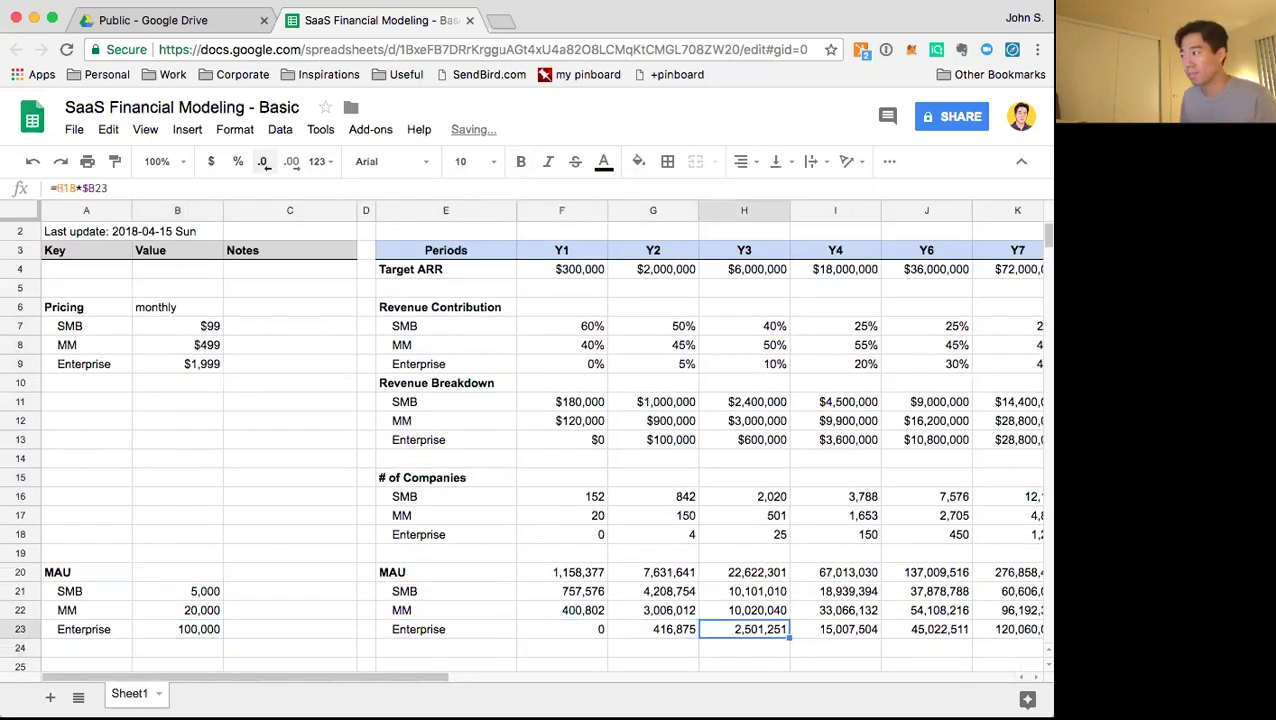
pyautogui.press('Up')
pyautogui.press('Up')
pyautogui.press('Up')
pyautogui.press('Left')
pyautogui.press('Left')
pyautogui.press('Left')
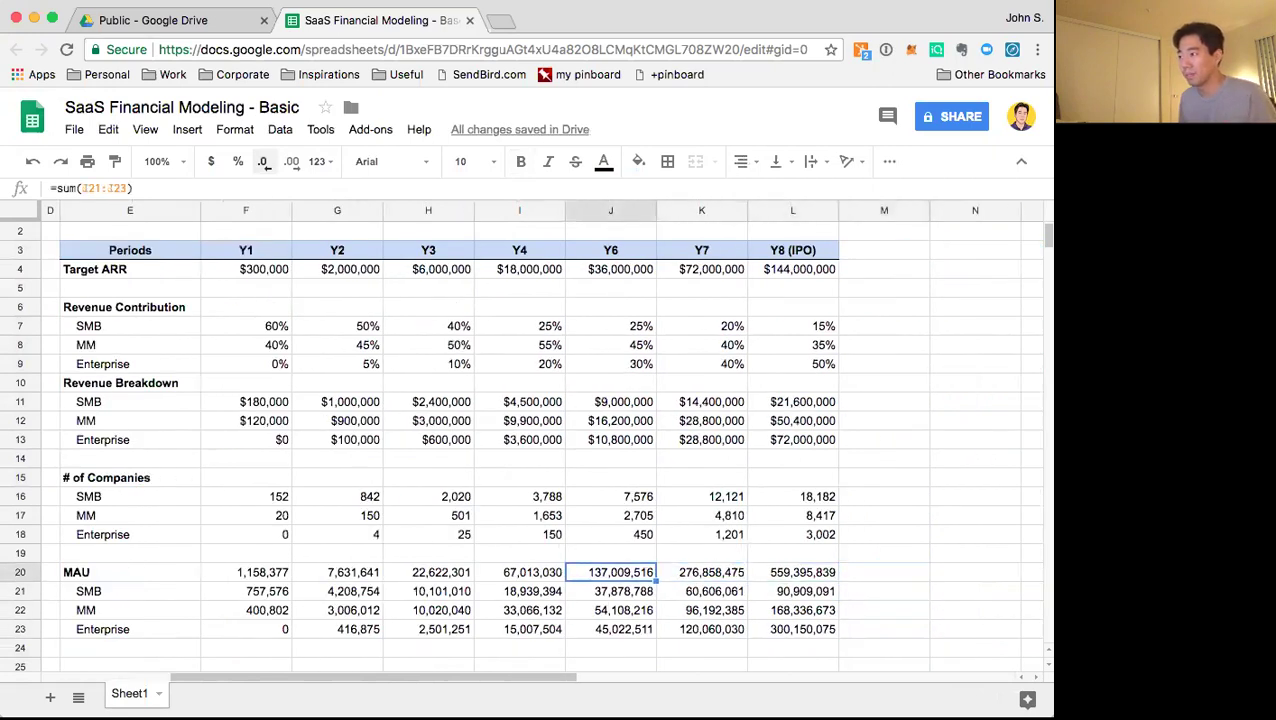
pyautogui.press('Right')
pyautogui.press('Right')
pyautogui.press('Left')
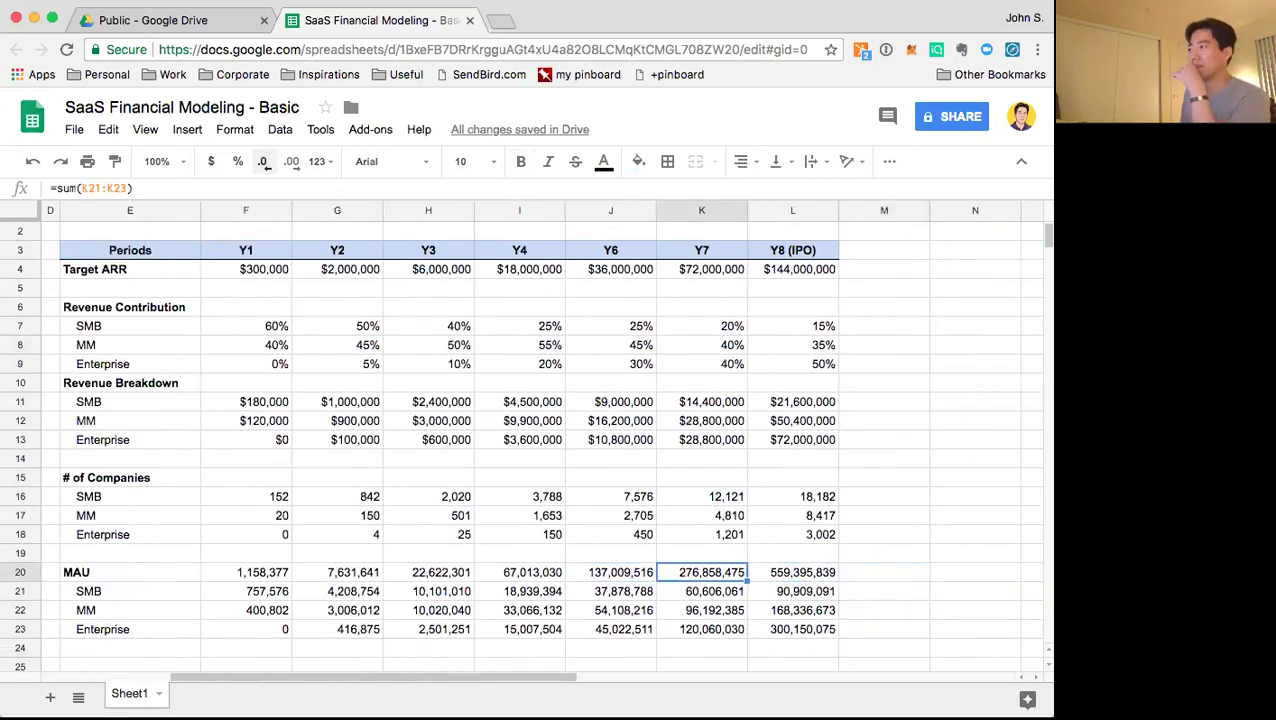
pyautogui.press('Left')
pyautogui.press('Right')
pyautogui.press('Right')
pyautogui.press('Right')
pyautogui.press('Up')
pyautogui.press('Left')
pyautogui.press('Left')
pyautogui.press('Left')
pyautogui.press('Left')
pyautogui.press('Left')
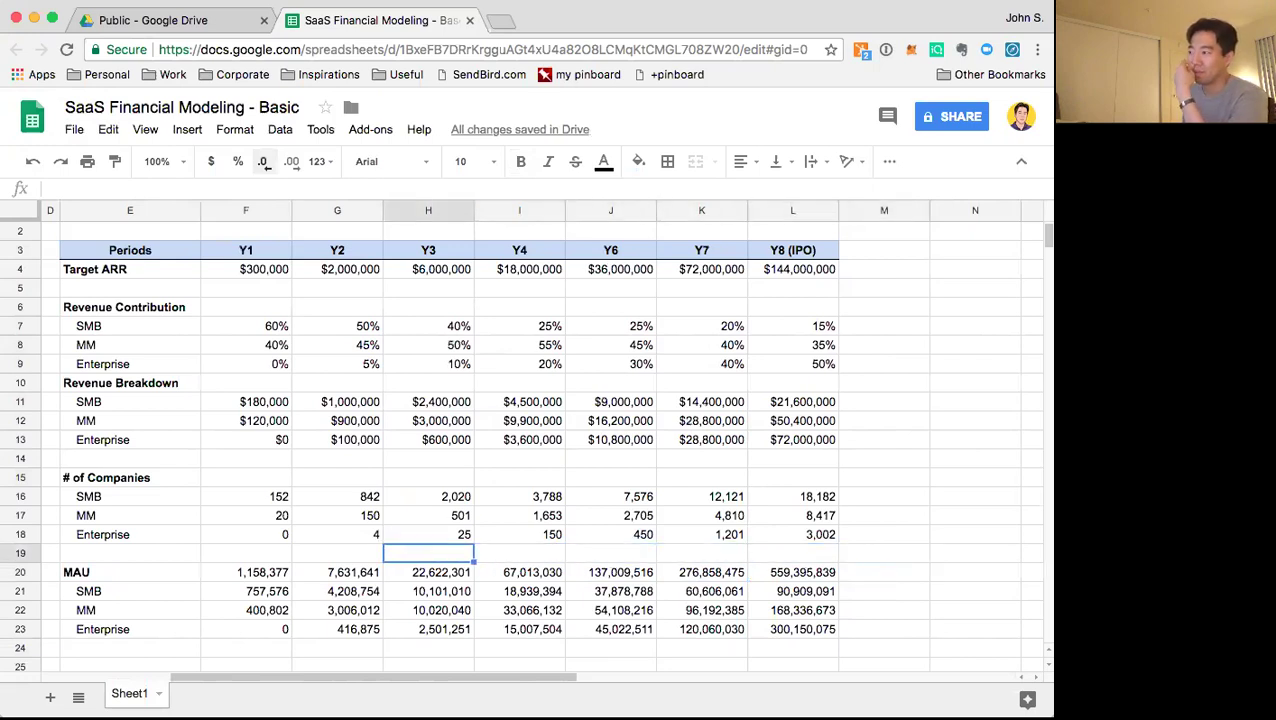
pyautogui.press('Left')
pyautogui.press('Left')
pyautogui.press('Left')
pyautogui.press('Left')
pyautogui.press('Left')
pyautogui.press('Left')
pyautogui.press('Left')
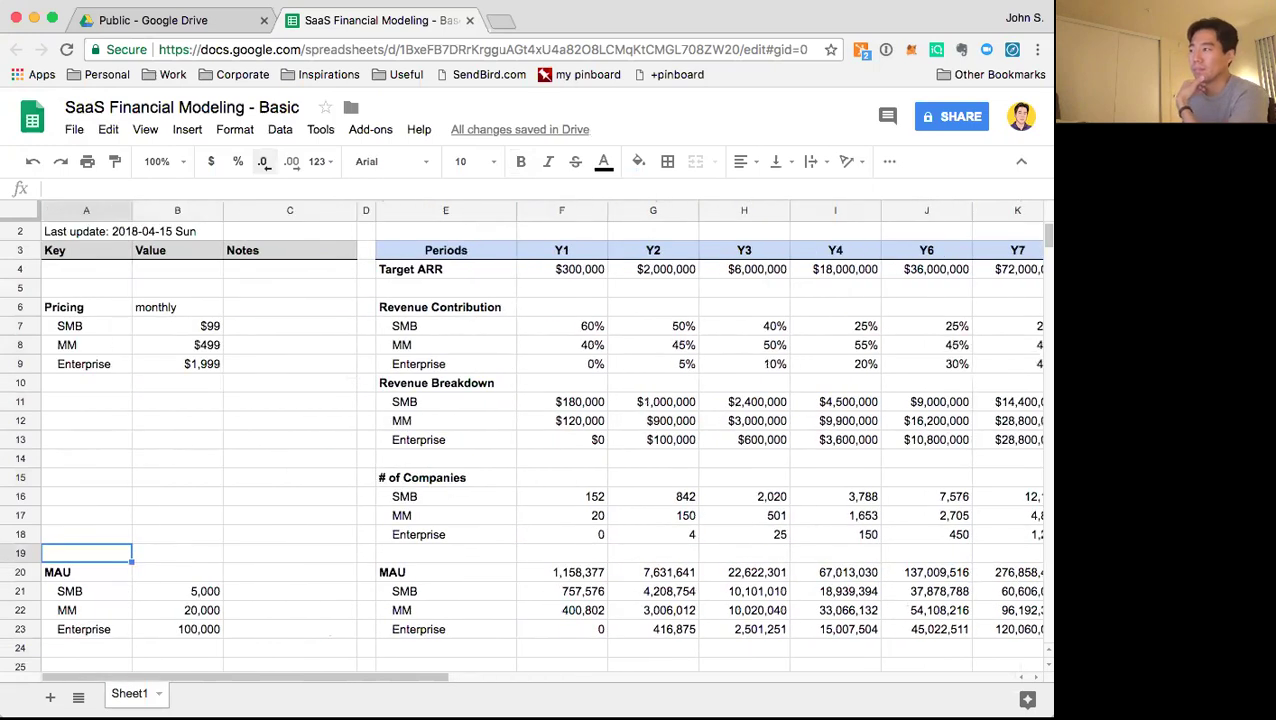
pyautogui.press('Right')
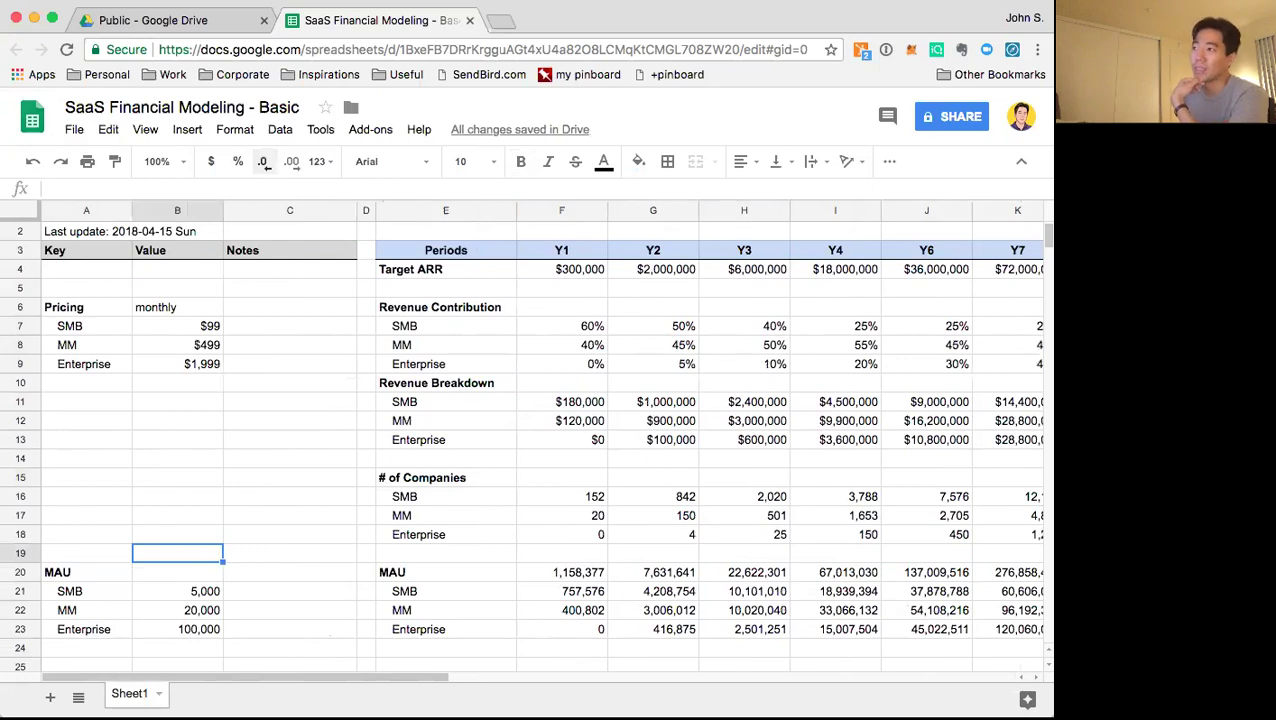
pyautogui.press('Left')
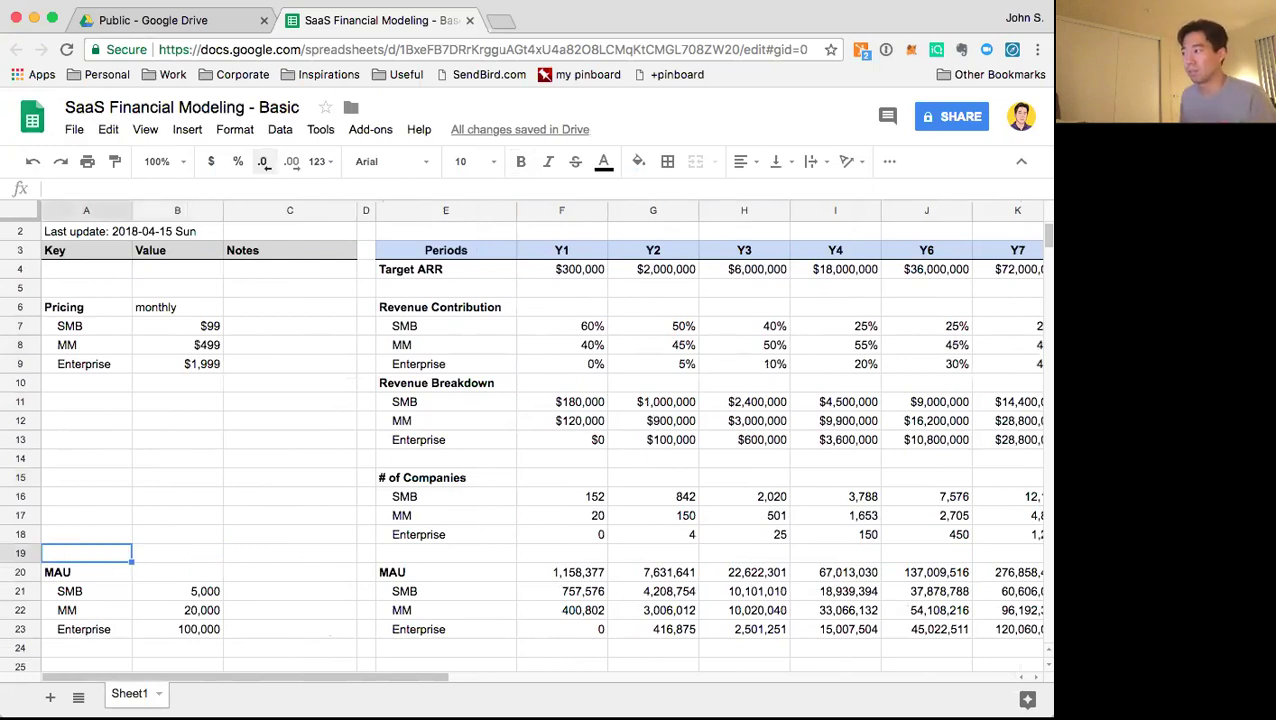
pyautogui.press('Down')
pyautogui.press('Right')
pyautogui.press('Right')
pyautogui.press('Left')
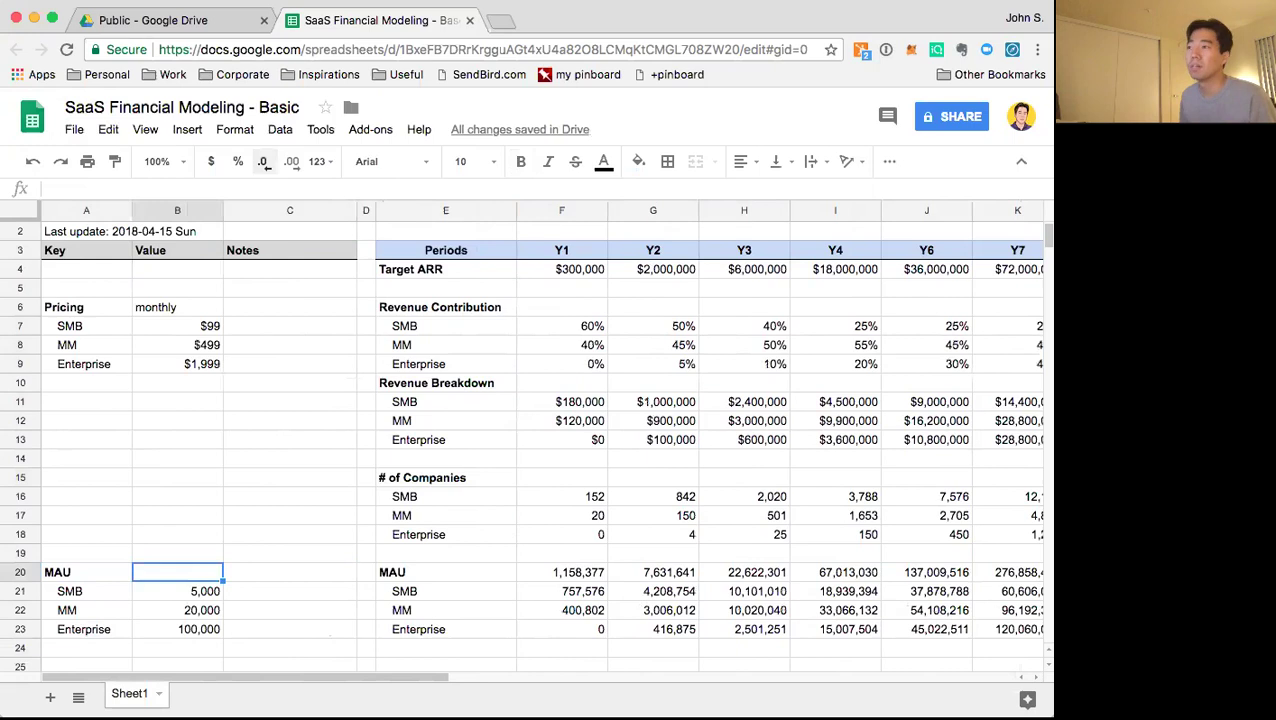
pyautogui.press('Left')
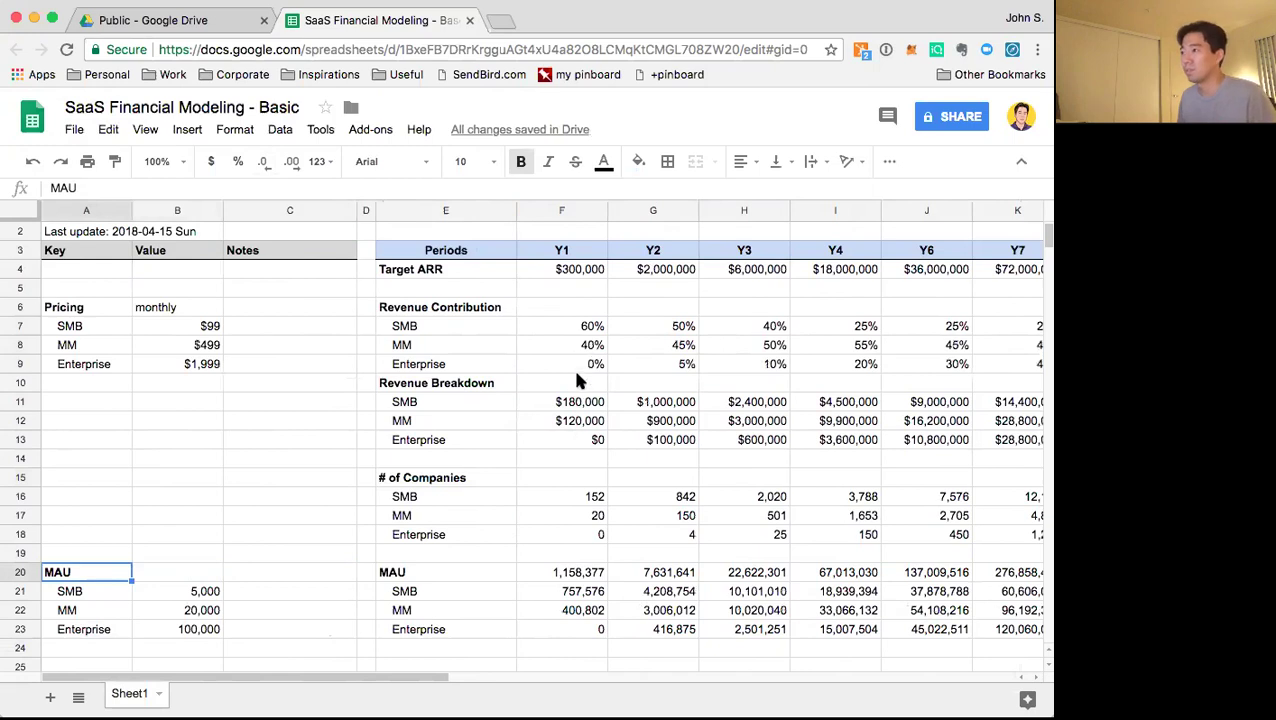
# Copy the MAU total formula in F20 to F15:L15 to sum the number of companies for each year
pyautogui.click(561, 458)
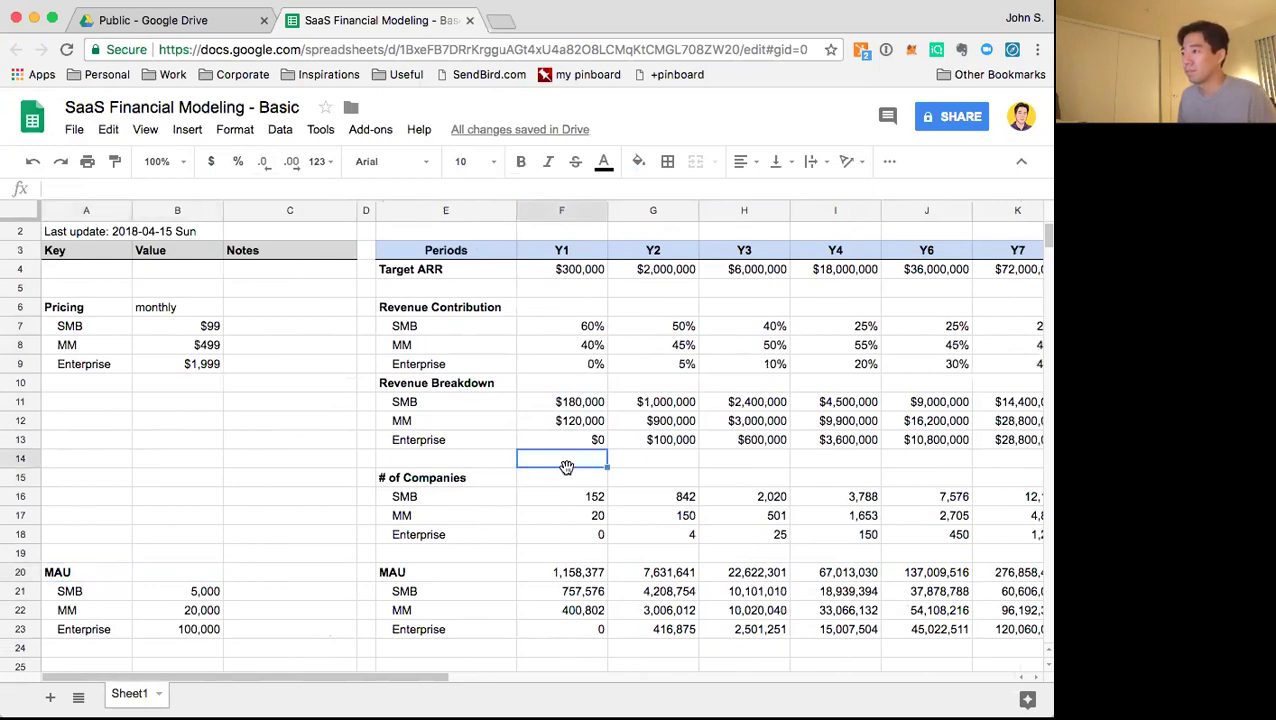
pyautogui.click(564, 479)
pyautogui.press('Down')
pyautogui.press('Down')
pyautogui.press('Down')
pyautogui.press('Down')
pyautogui.press('Down')
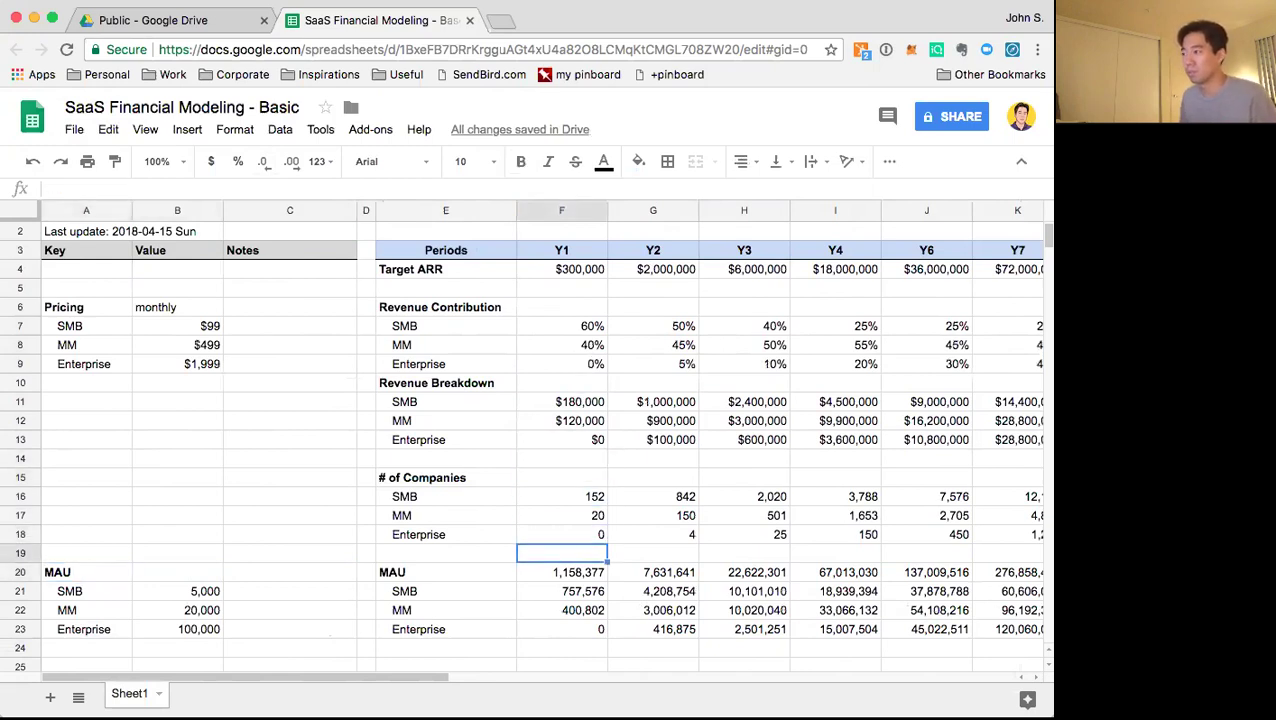
pyautogui.hotkey('ctrl', 'c')
pyautogui.press('Up')
pyautogui.press('Up')
pyautogui.press('Up')
pyautogui.press('Up')
pyautogui.press('Up')
pyautogui.hotkey('shift', 'Right')
pyautogui.hotkey('shift', 'Right')
pyautogui.hotkey('shift', 'Right')
pyautogui.hotkey('shift', 'Right')
pyautogui.hotkey('shift', 'Right')
pyautogui.hotkey('shift', 'Right')
pyautogui.hotkey('shift', 'Right')
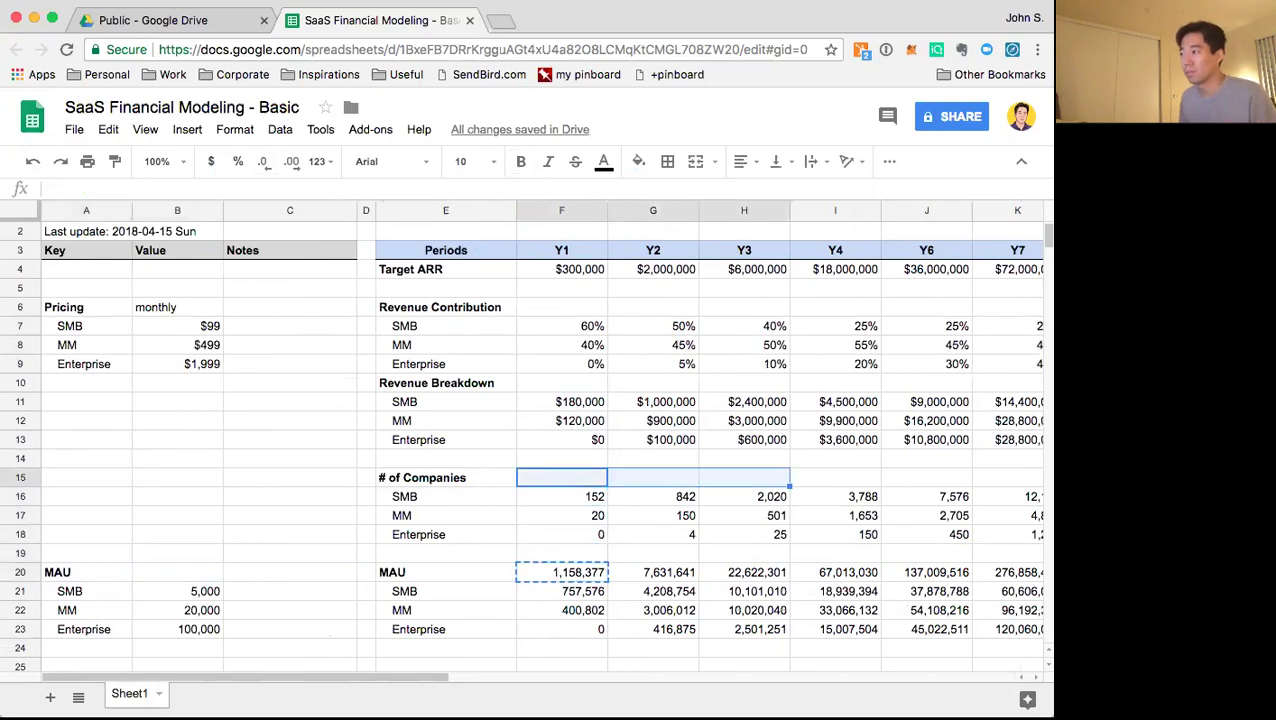
pyautogui.hotkey('ctrl', 'v')
# Review the total number of companies in row 15, starting with Y1 and Y2
pyautogui.press('Left')
pyautogui.press('Right')
pyautogui.press('Right')
pyautogui.press('Left')
pyautogui.press('Left')
pyautogui.press('Left')
pyautogui.press('Left')
pyautogui.press('Left')
pyautogui.press('Left')
pyautogui.press('Right')
pyautogui.press('Right')
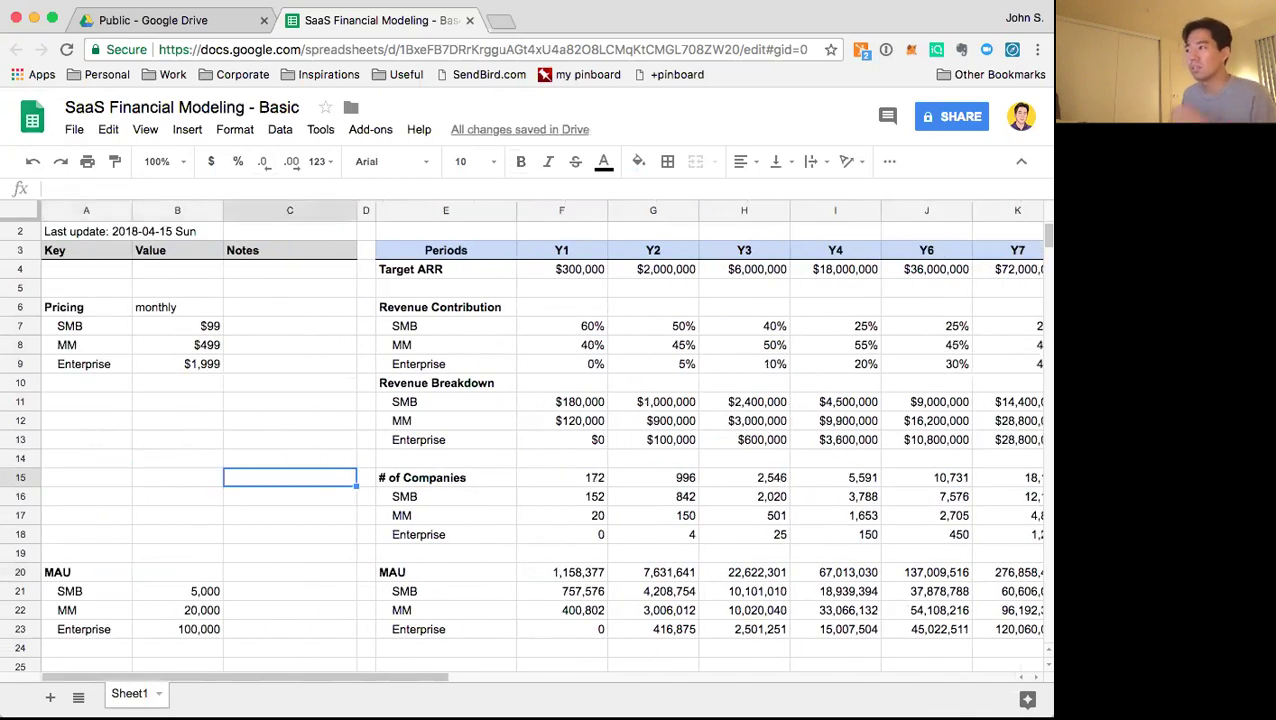
pyautogui.press('Right')
pyautogui.press('Right')
pyautogui.press('Right')
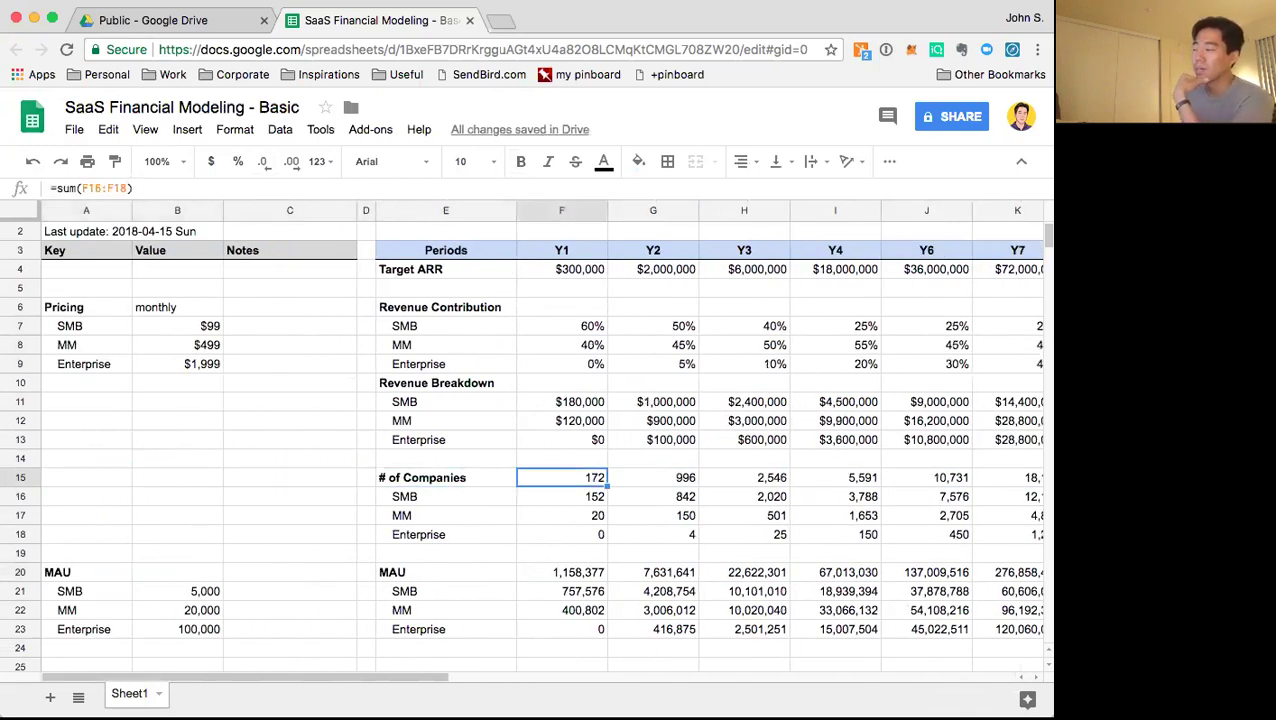
pyautogui.press('Right')
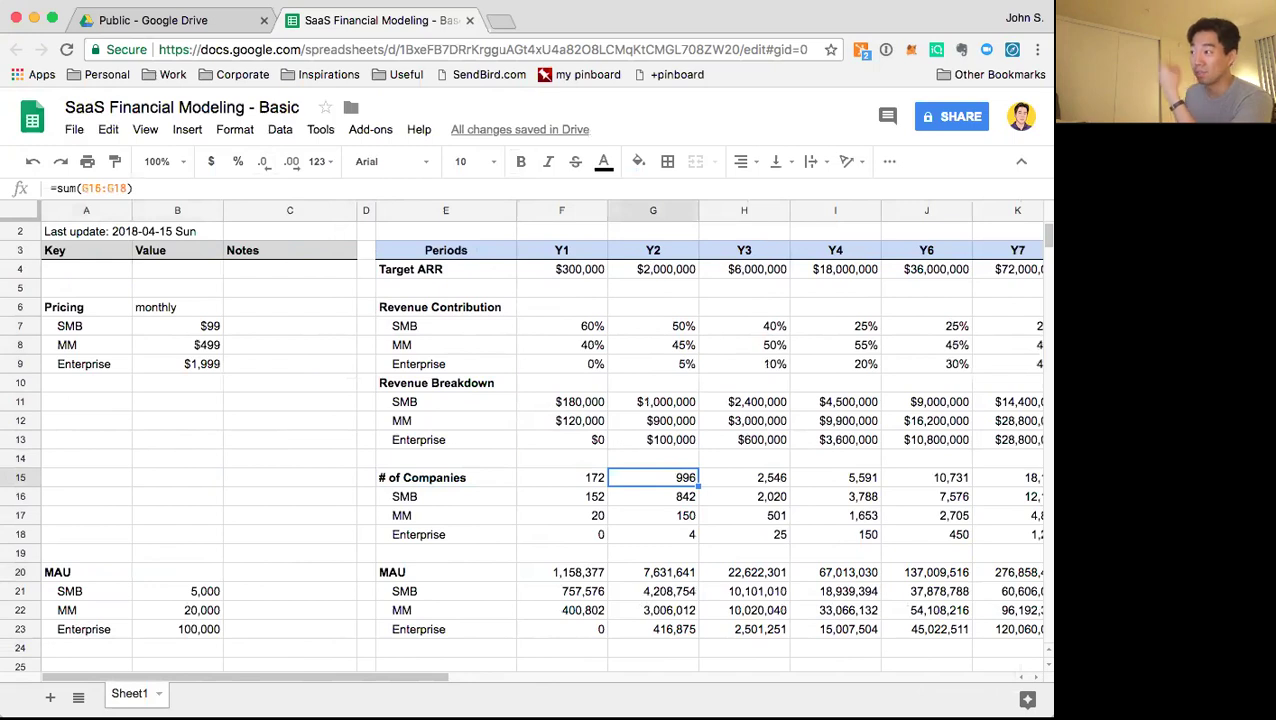
# Add a bold heading "Costs" in E25, below the MAU section
pyautogui.press('Left')
pyautogui.press('Left')
pyautogui.press('Down')
pyautogui.press('Down')
pyautogui.press('Down')
pyautogui.press('Down')
pyautogui.press('Down')
pyautogui.press('Down')
pyautogui.press('Down')
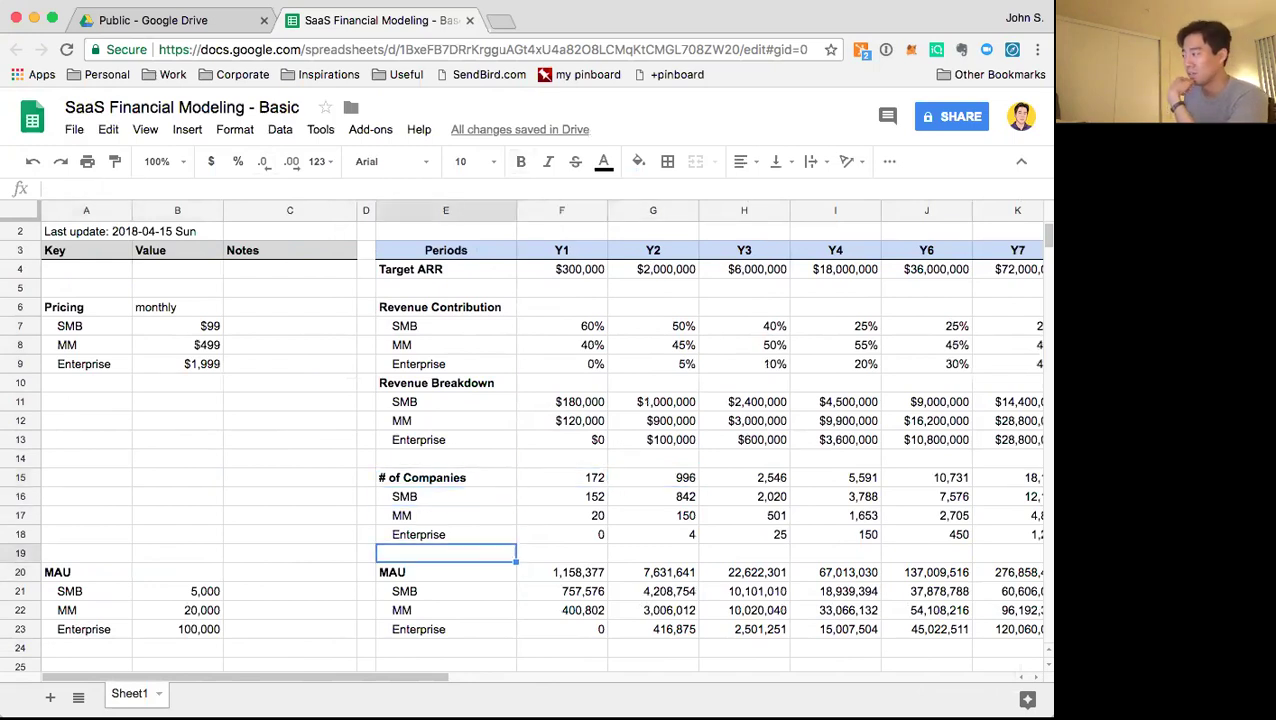
pyautogui.press('Down')
pyautogui.press('Down')
pyautogui.press('Down')
pyautogui.press('Down')
pyautogui.press('Up')
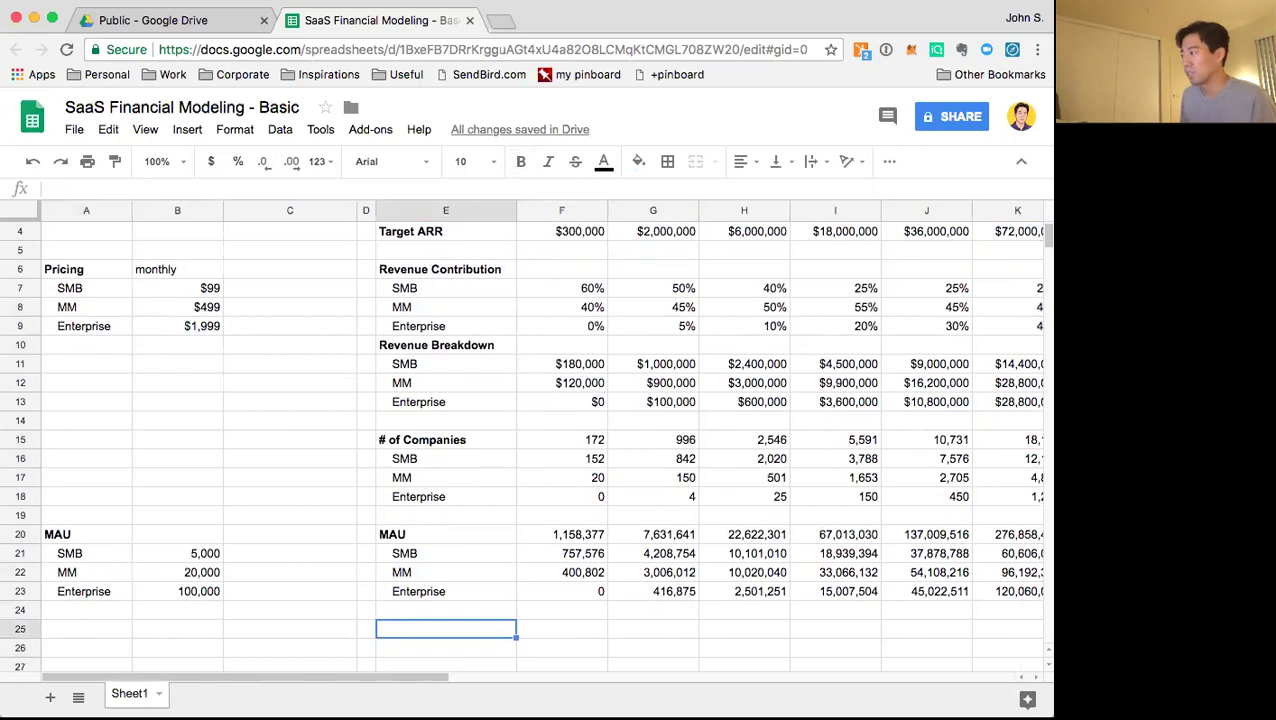
pyautogui.press('Down')
pyautogui.press('Down')
pyautogui.press('Down')
pyautogui.press('Up')
pyautogui.press('Up')
pyautogui.press('Up')
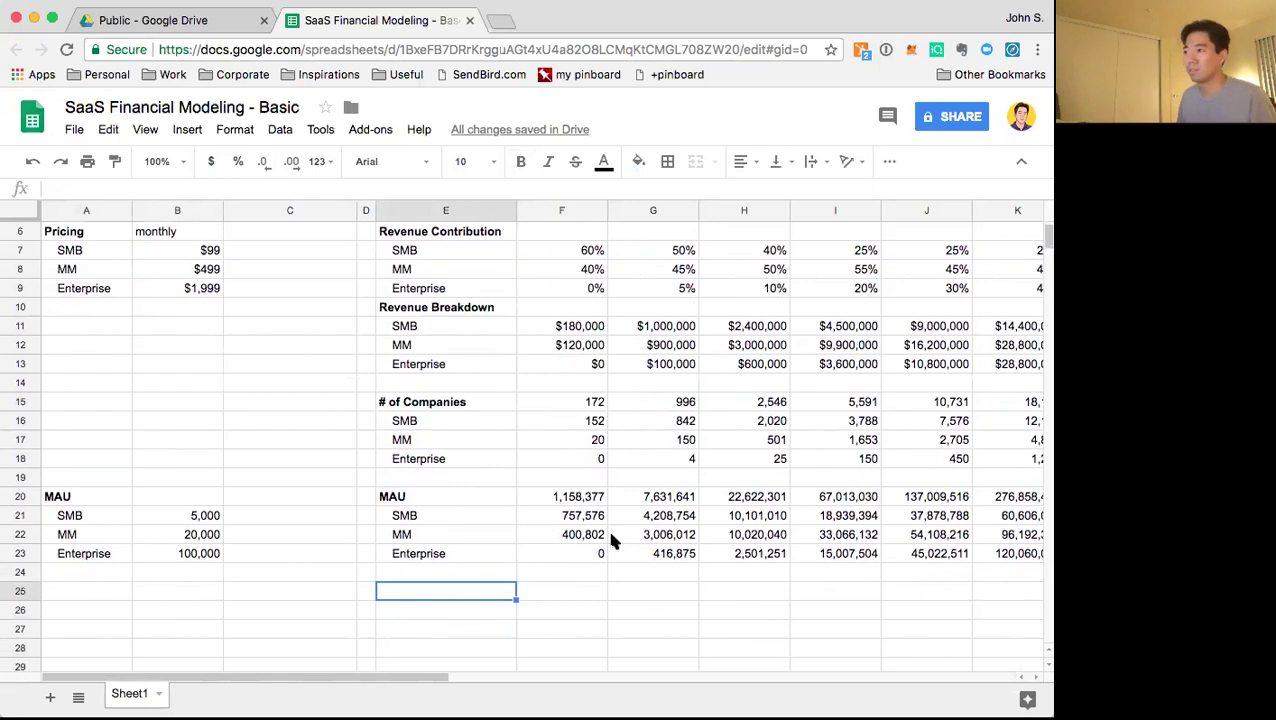
pyautogui.press('Down')
pyautogui.press('Down')
pyautogui.press('Up')
pyautogui.press('Up')
pyautogui.write('Costs')
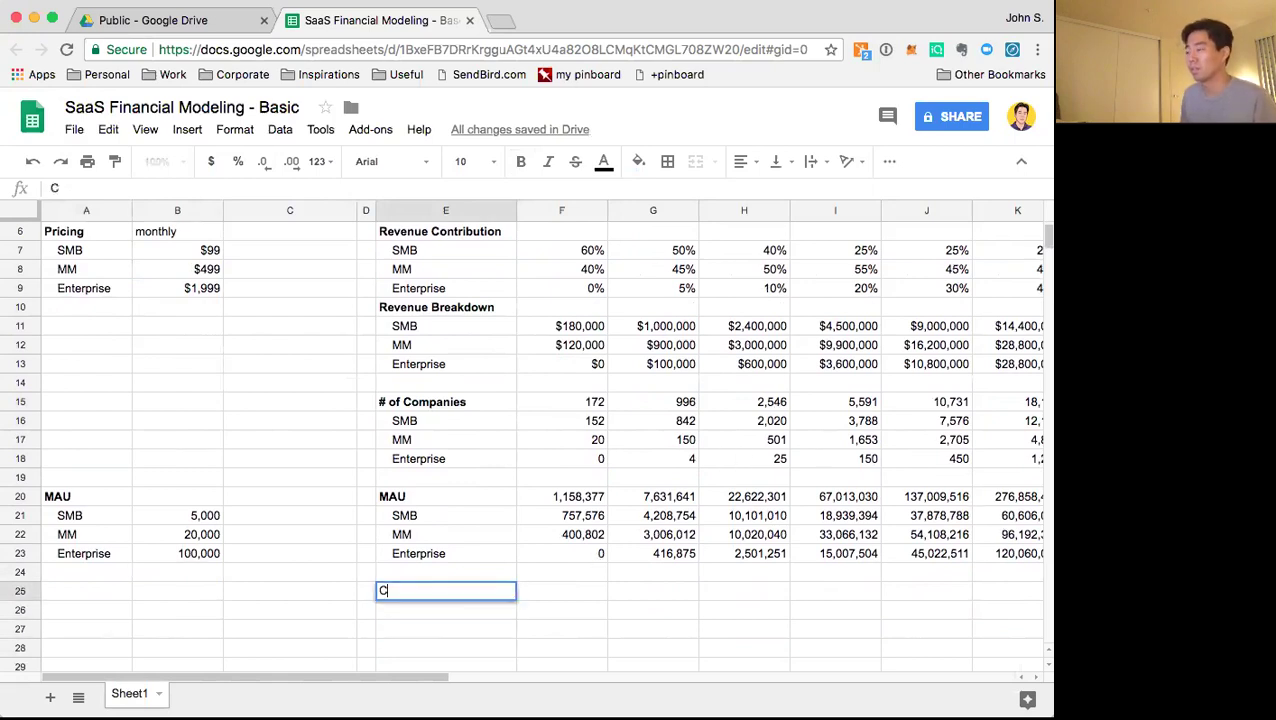
pyautogui.press('Return')
pyautogui.press('Up')
pyautogui.hotkey('ctrl', 'b')
# Add a bold heading "People" in E27, two rows below Costs
pyautogui.press('Down')
pyautogui.press('Down')
pyautogui.press('Down')
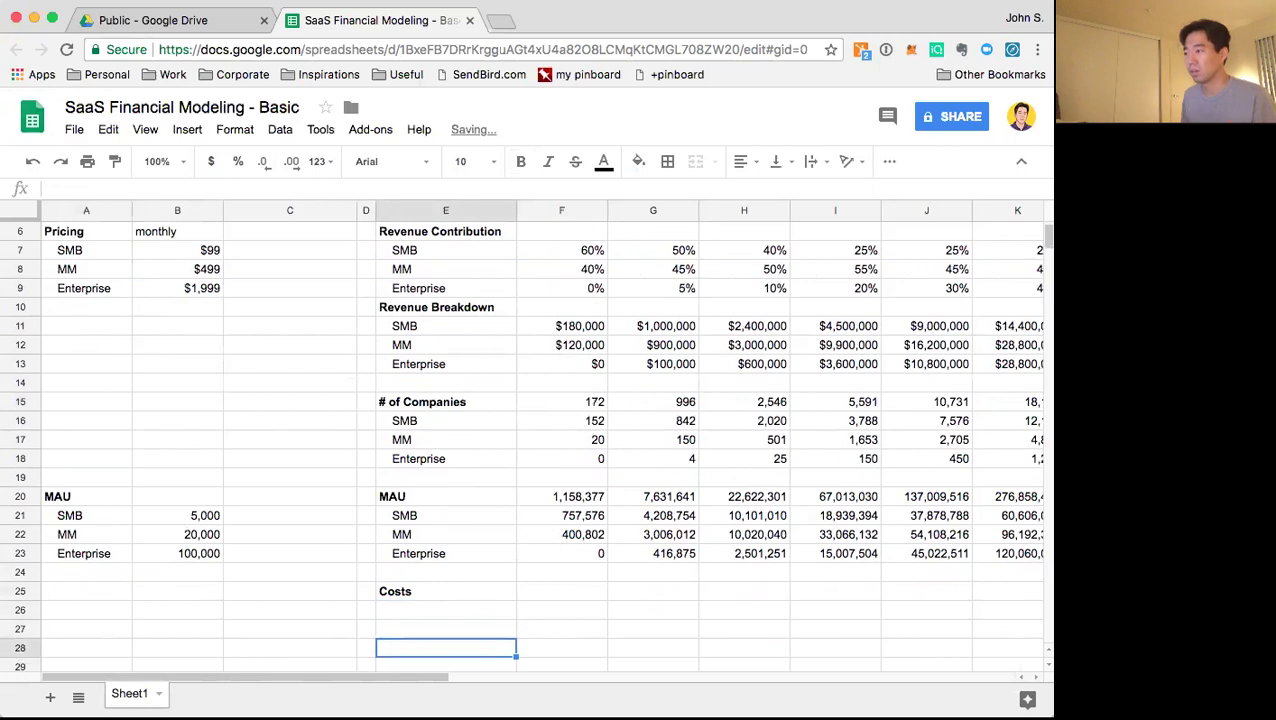
pyautogui.press('Down')
pyautogui.press('Up')
pyautogui.press('Up')
pyautogui.write('People')
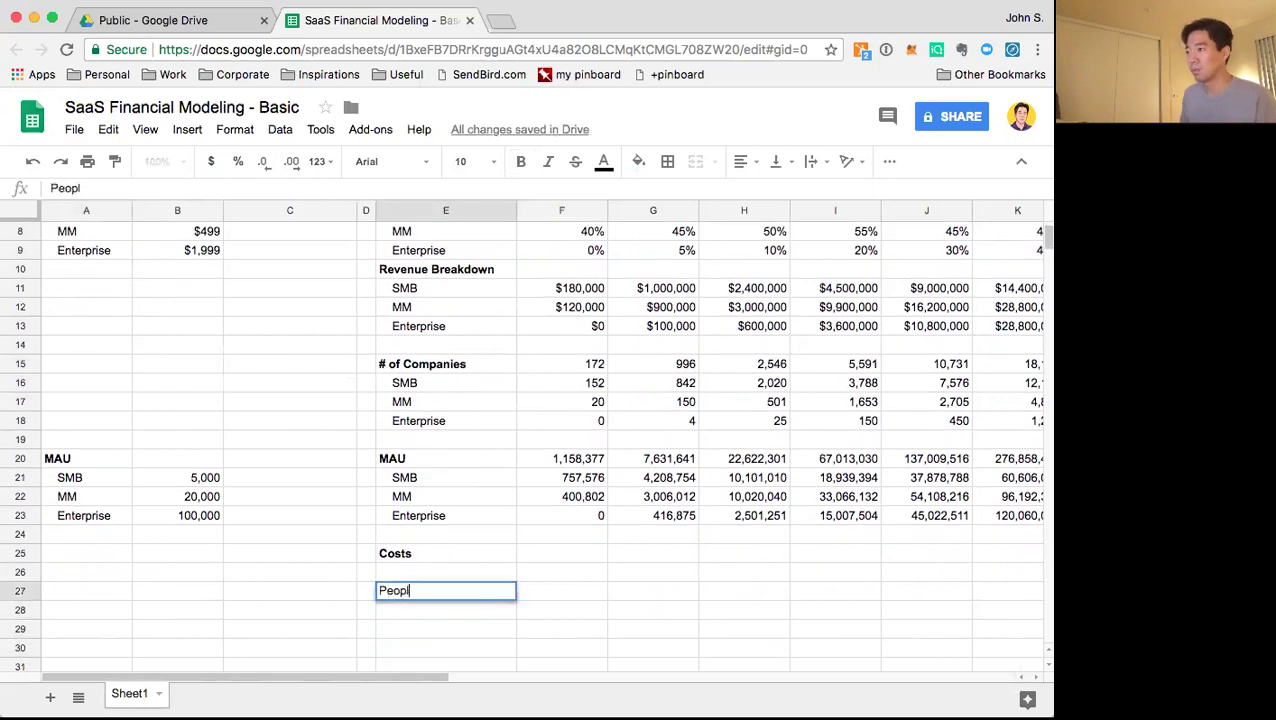
pyautogui.press('Return')
pyautogui.press('Up')
pyautogui.hotkey('ctrl', 'b')
# Enter the indented row labels "Engineering" in E28 and "Design (Product/UI/UX)" in E29 under People
pyautogui.press('Down')
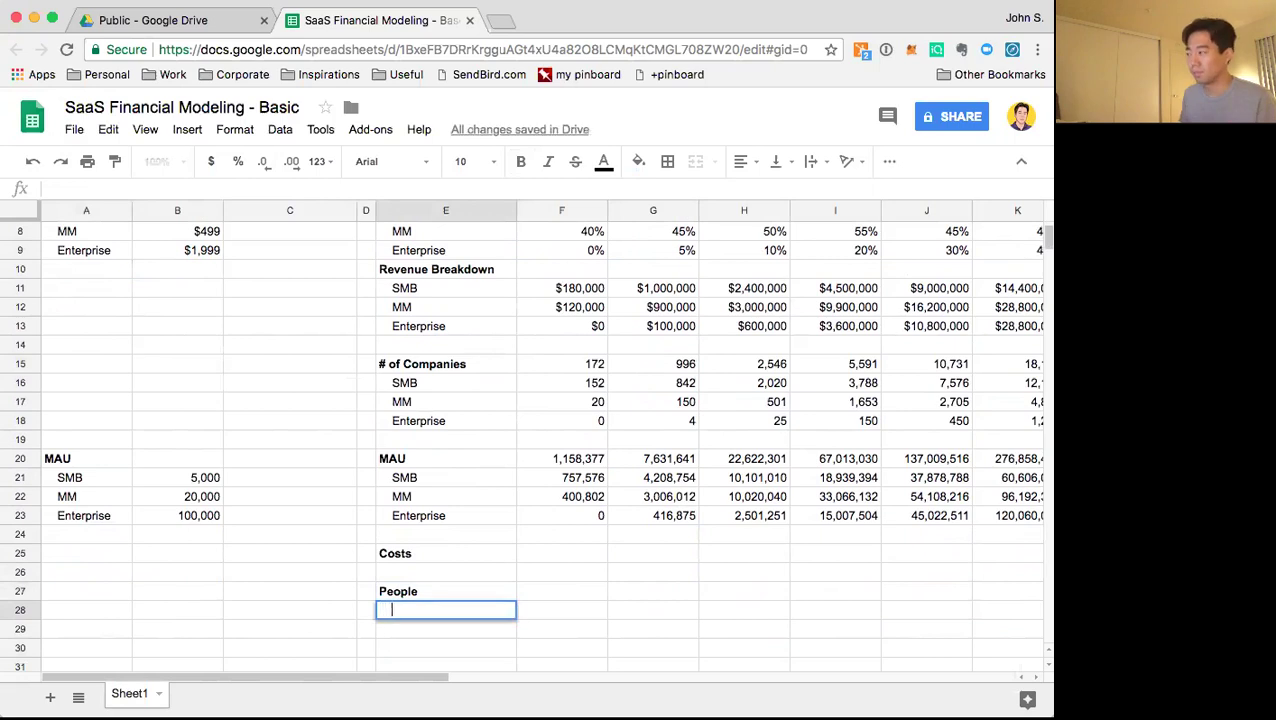
pyautogui.write('Engineering')
pyautogui.press('Return')
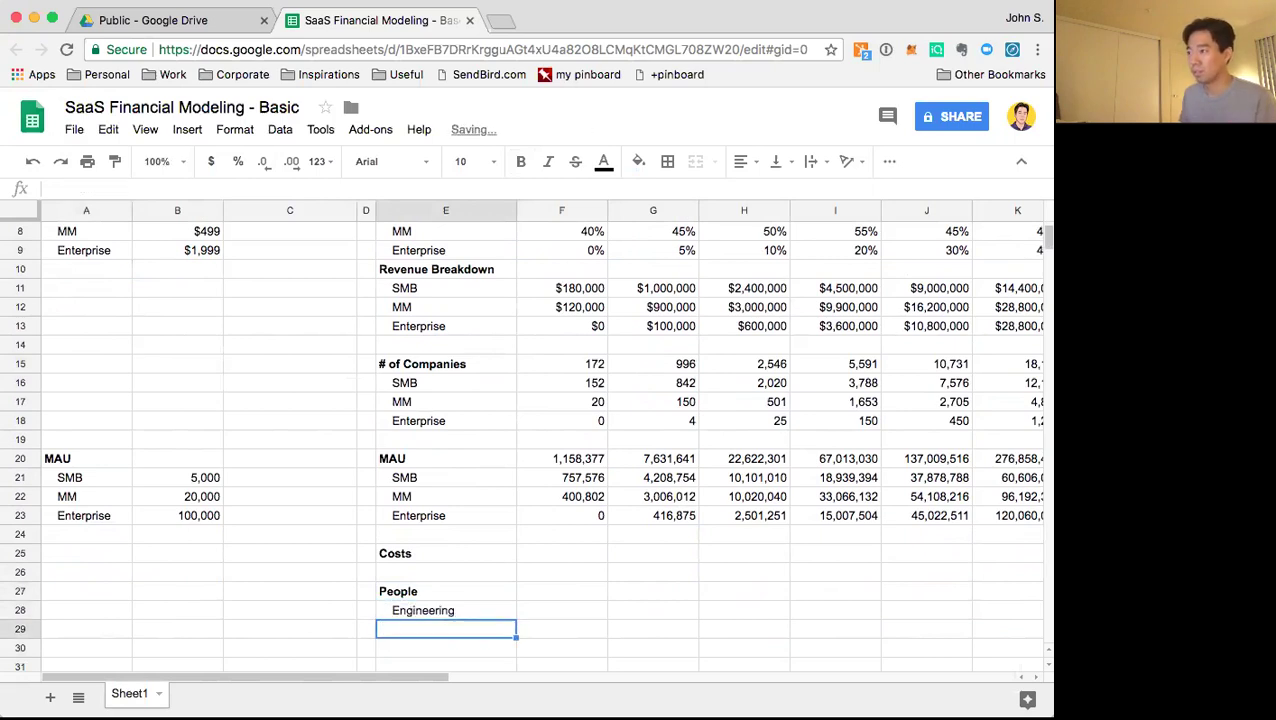
pyautogui.write('D')
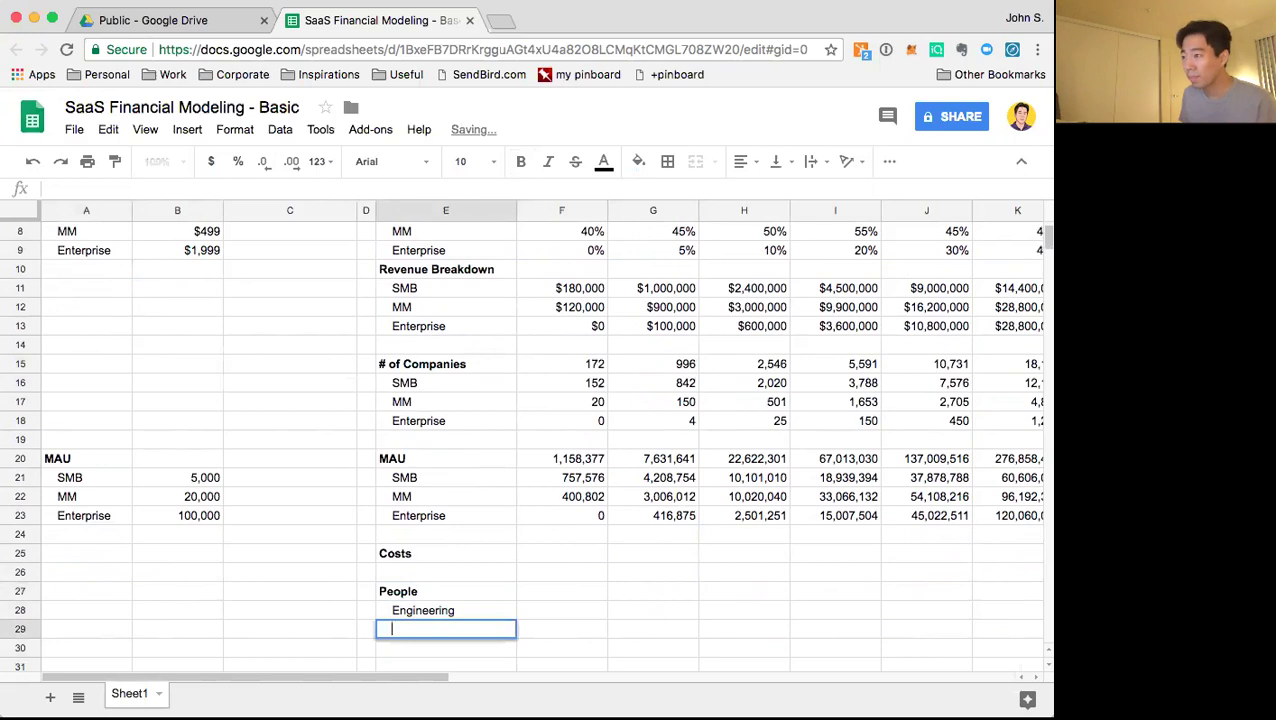
pyautogui.write('esign')
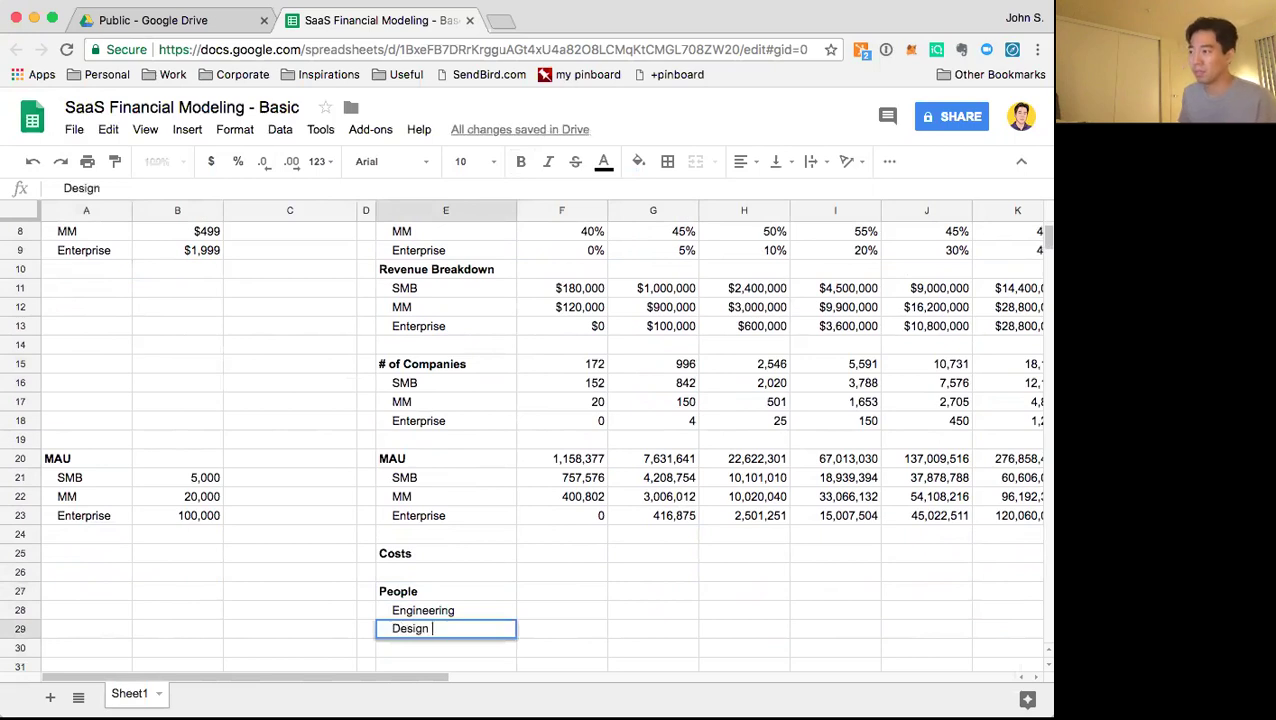
pyautogui.write(' (')
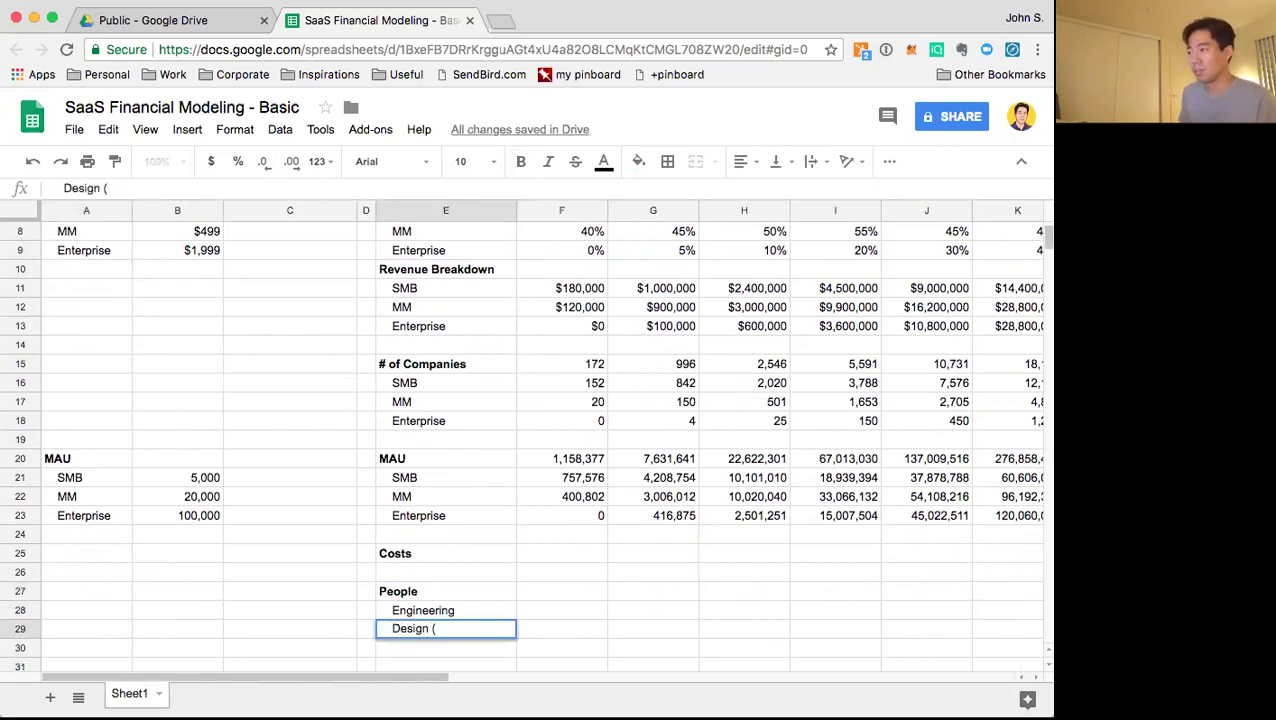
pyautogui.write('Product/UI')
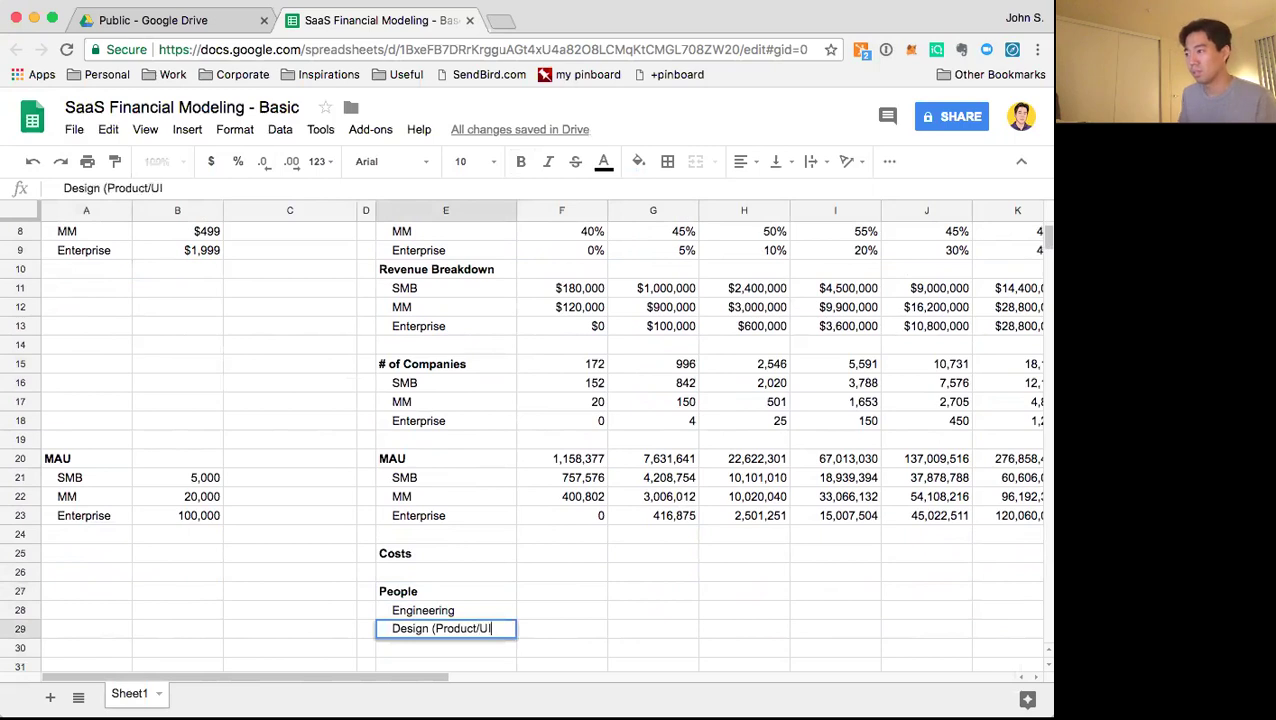
pyautogui.write('/UX)')
pyautogui.press('Return')
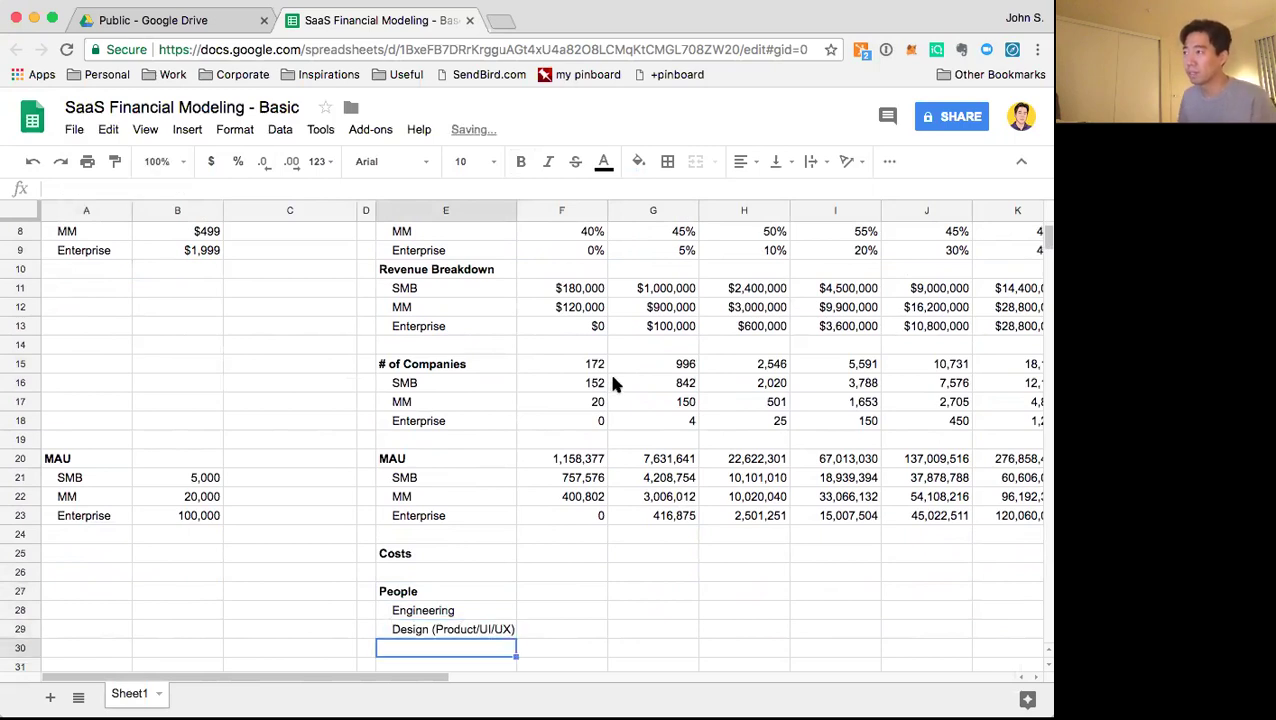
# Widen column E slightly and enter the indented labels "Marketing" in E30 and "Sales" in E31
pyautogui.moveTo(514, 209); pyautogui.dragTo(533, 209)
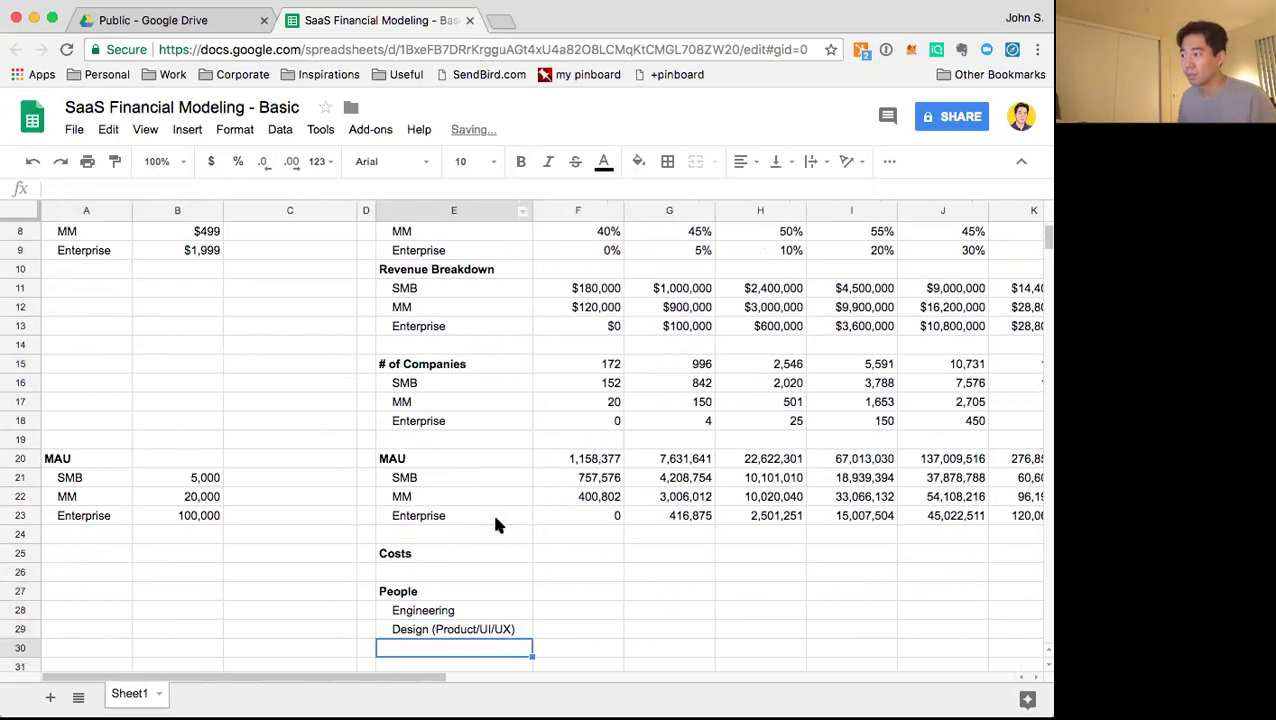
pyautogui.write('Marketing')
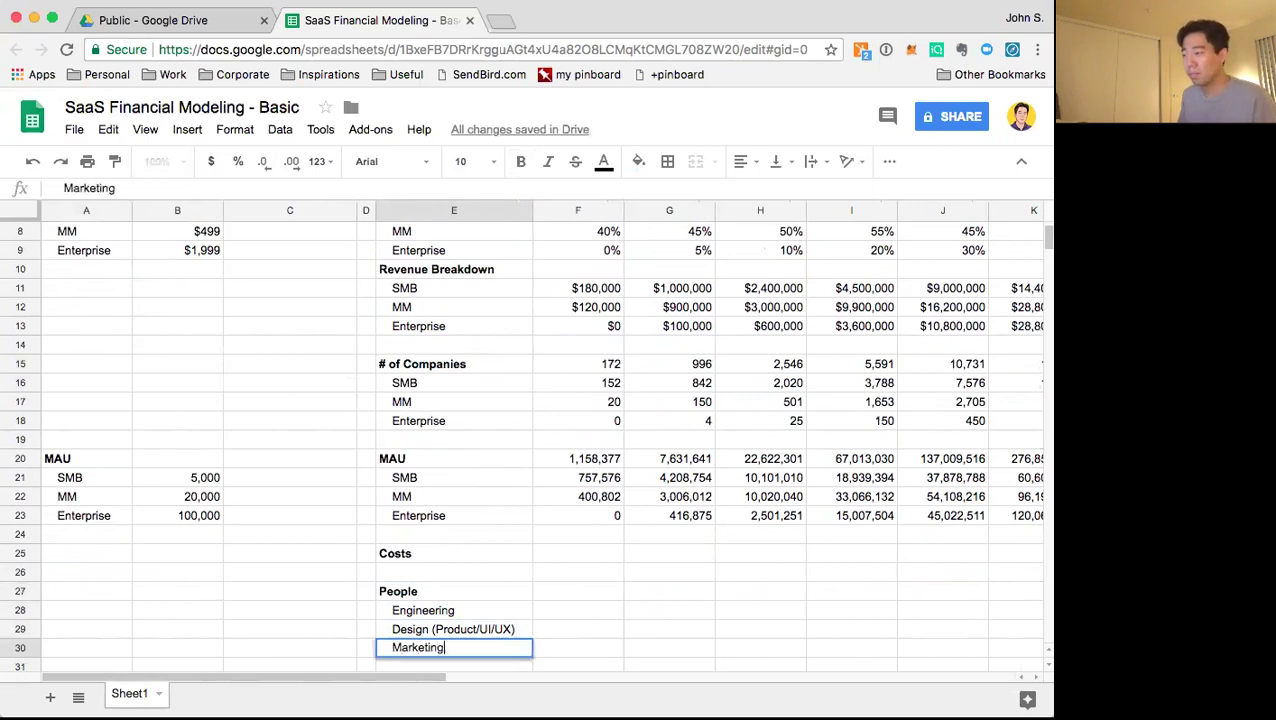
pyautogui.press('Return')
pyautogui.write('Sales')
pyautogui.press('Return')
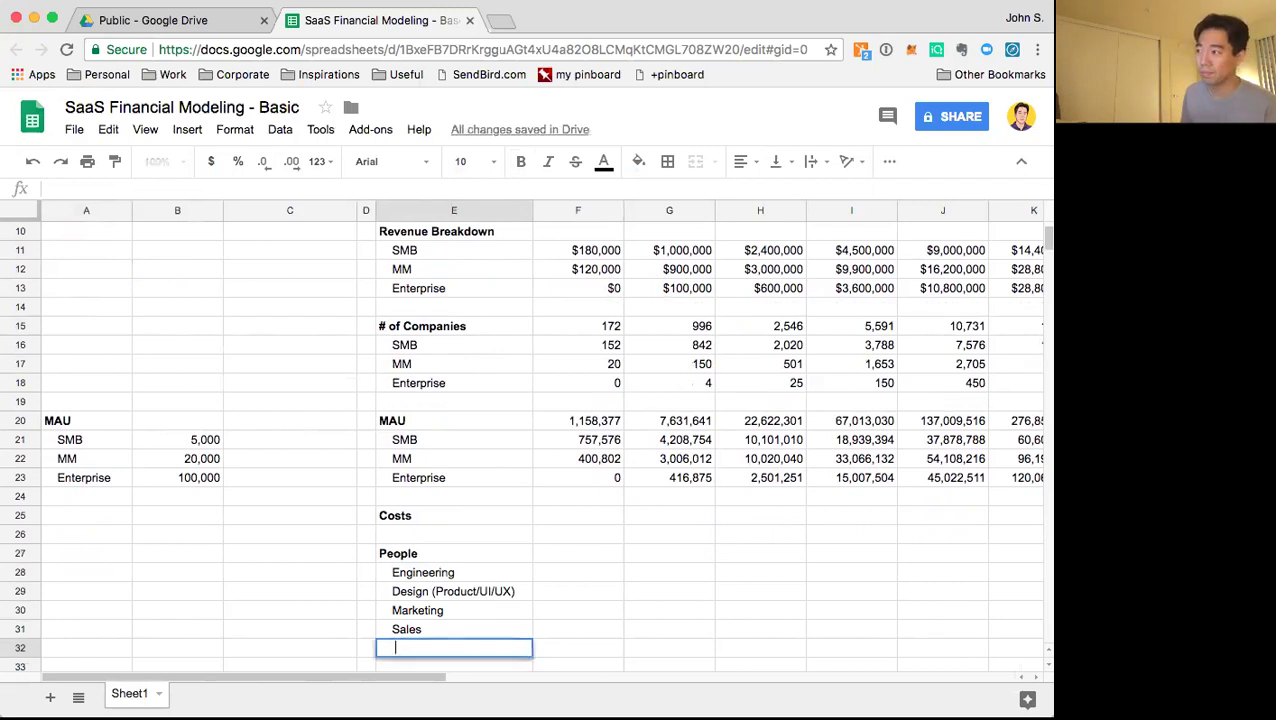
# Enter the indented label "Backoffice (People, etc.)" in E32, below Sales
pyautogui.write('Backoffice ')
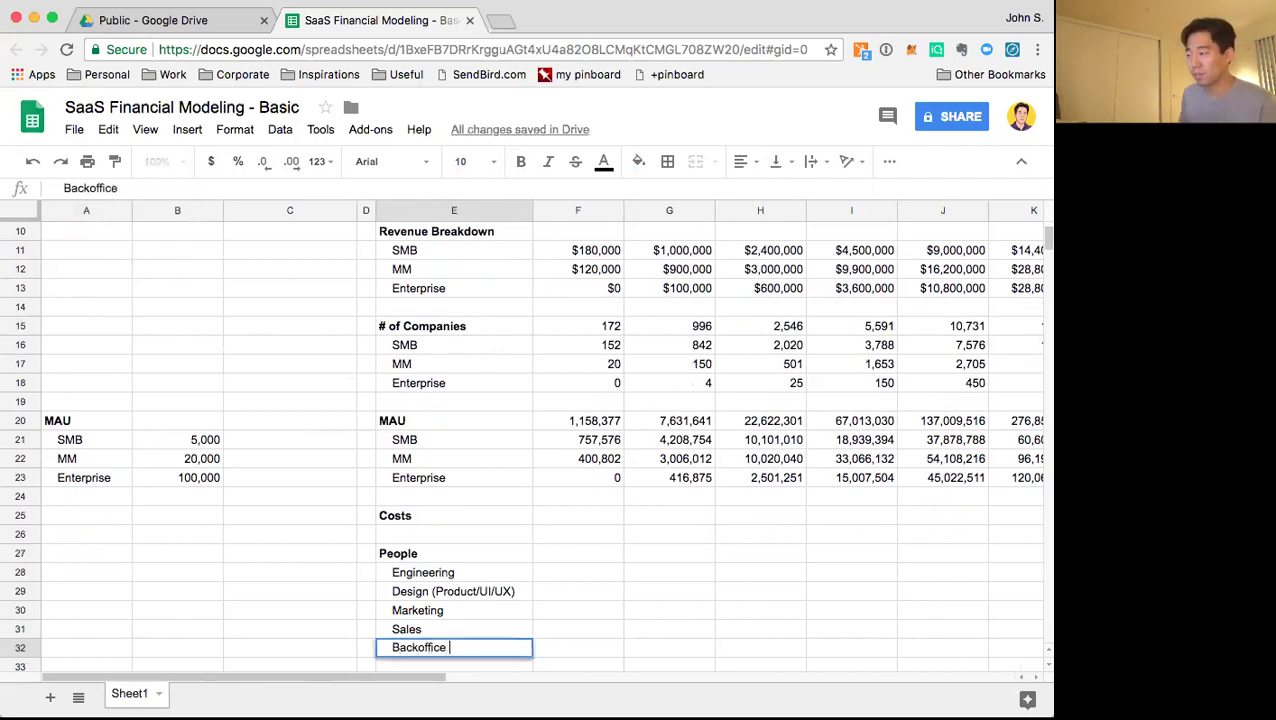
pyautogui.write('(HR, etc.)')
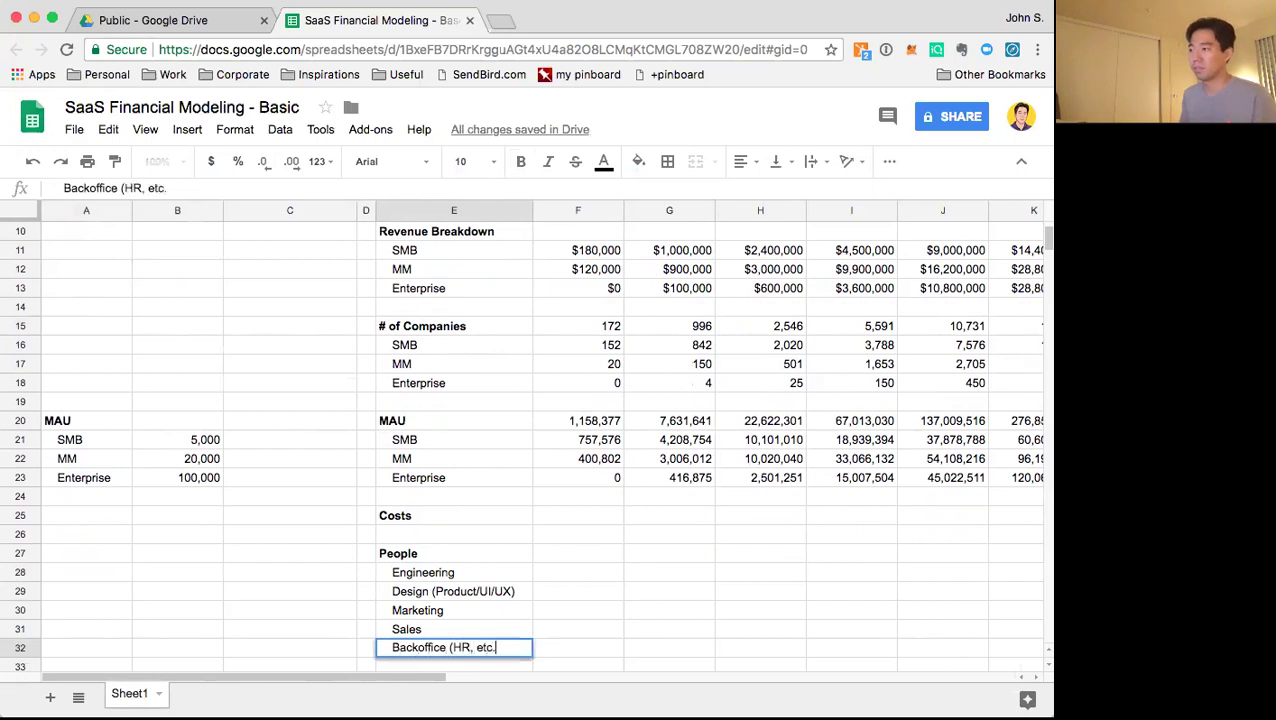
pyautogui.press('Left')
pyautogui.press('Left')
pyautogui.press('Right')
pyautogui.press('Right')
pyautogui.press('Return')
pyautogui.hotkey('alt', 'Left')
pyautogui.press('Left')
pyautogui.press('Left')
pyautogui.hotkey('alt', 'shift', 'Left')
pyautogui.write('People,')
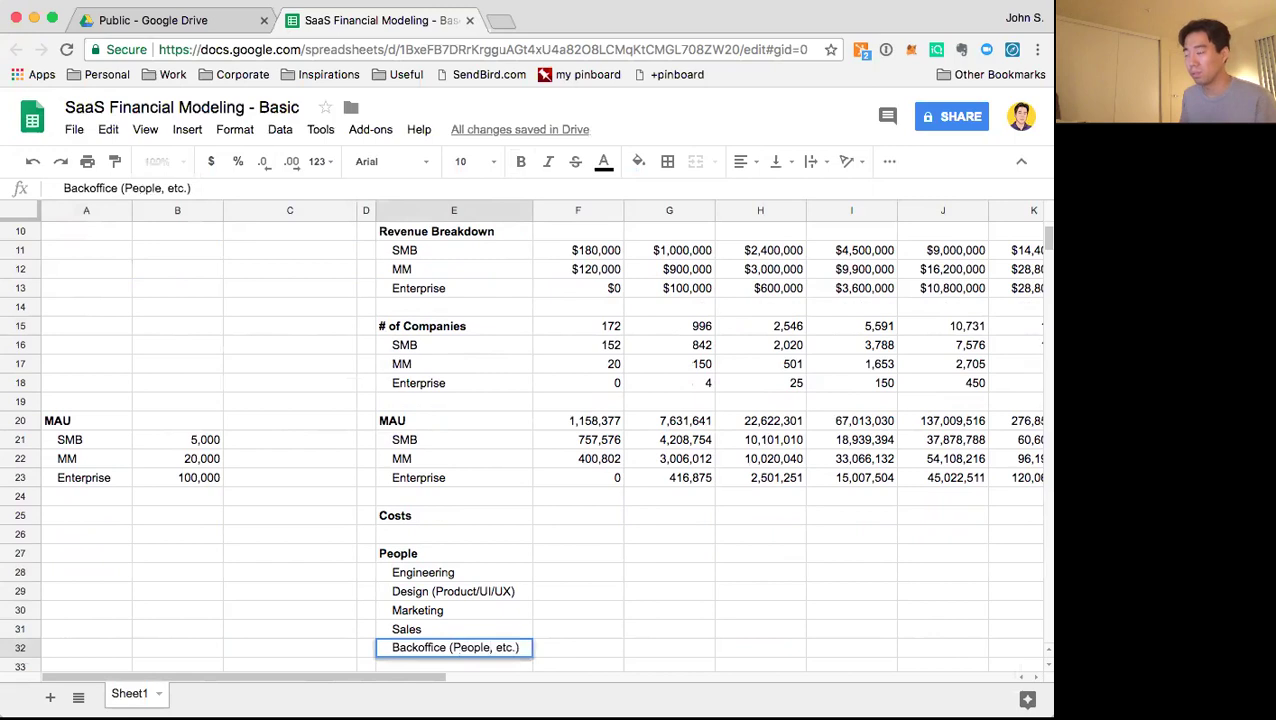
pyautogui.press('Return')
# Enter the Y1 headcounts in F28:F32: Engineering 2, Design 1, Marketing 0, Sales 1 and Backoffice 0
pyautogui.press('Up')
pyautogui.press('Up')
pyautogui.press('Up')
pyautogui.press('Up')
pyautogui.press('Up')
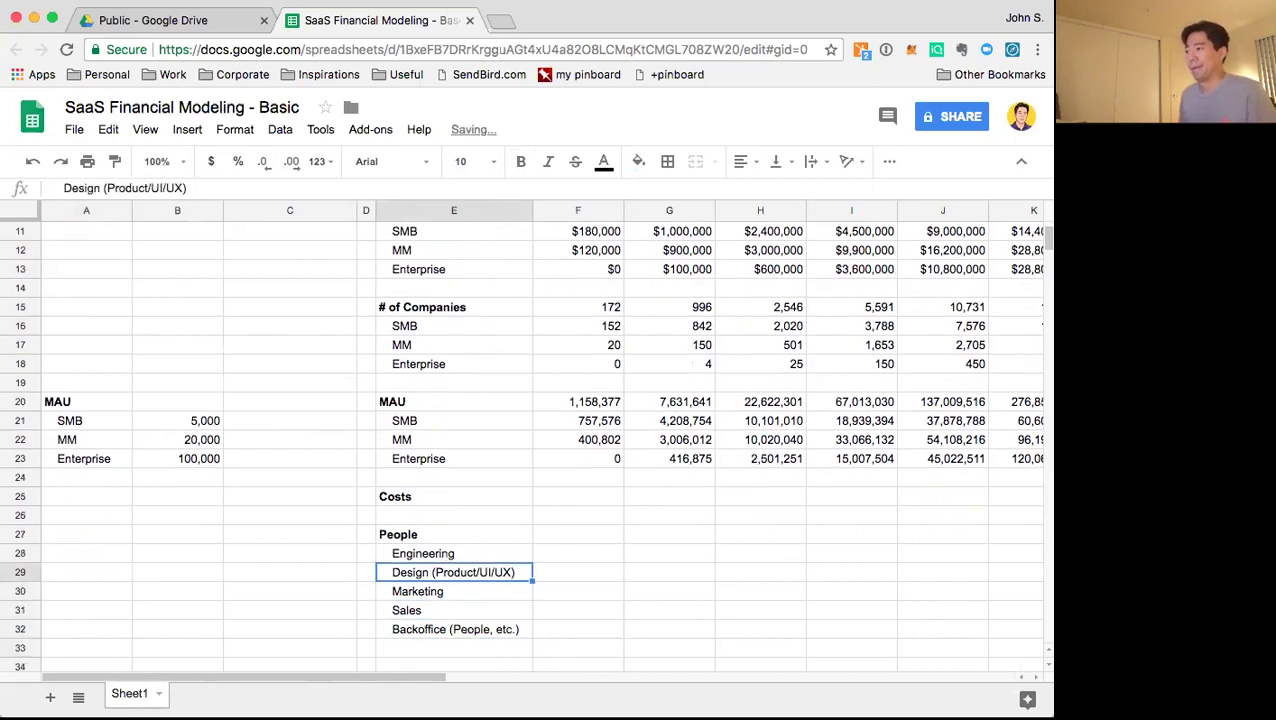
pyautogui.press('Right')
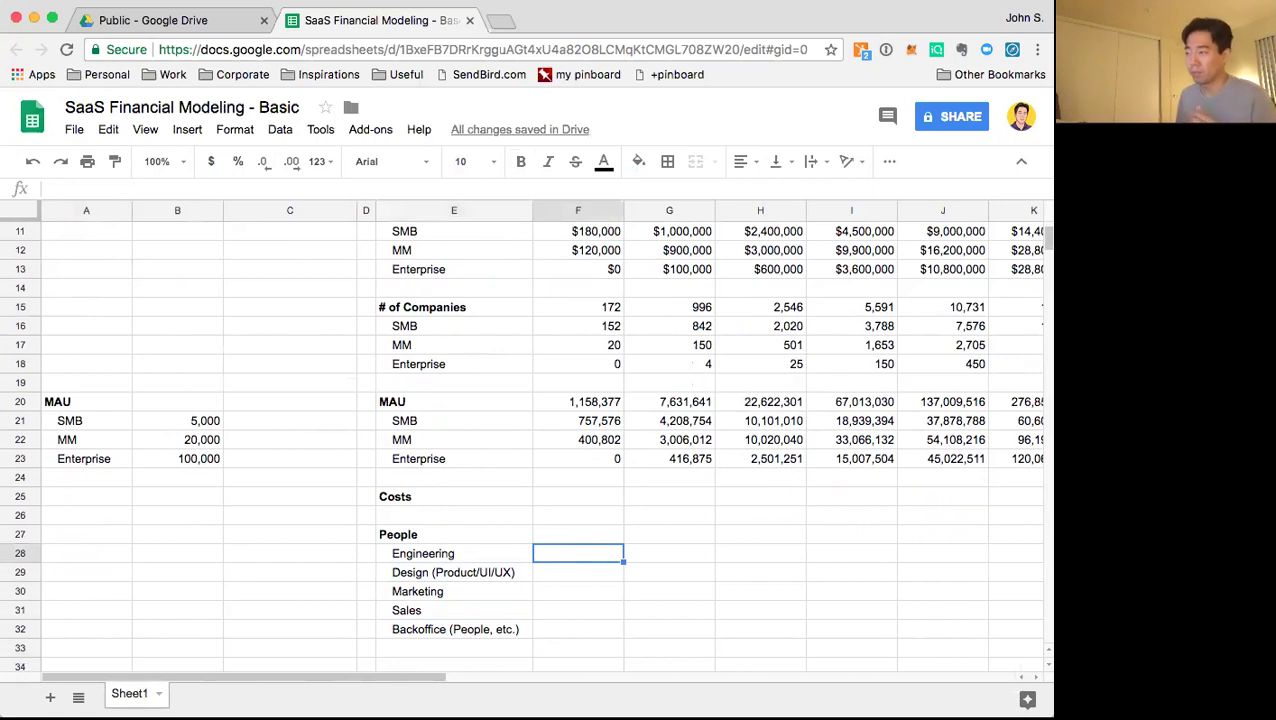
pyautogui.write('2')
pyautogui.press('Return')
pyautogui.write('1')
pyautogui.press('Return')
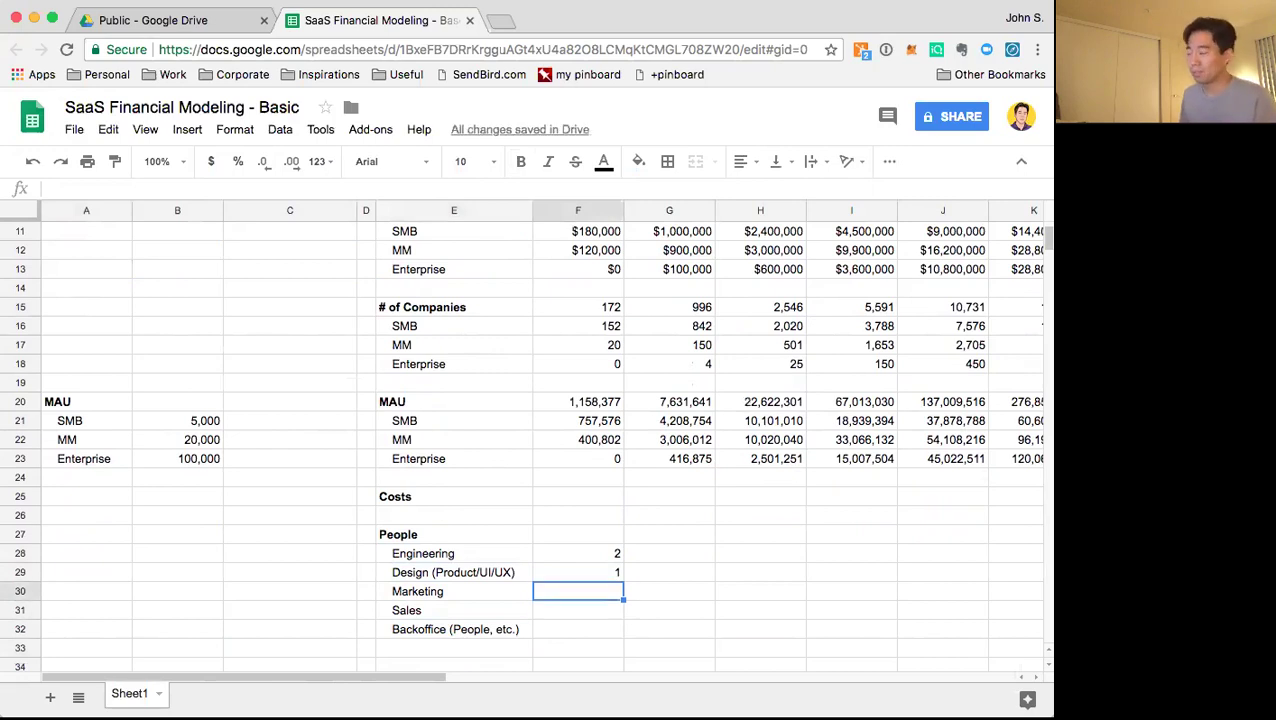
pyautogui.press('Down')
pyautogui.write('1')
pyautogui.press('Up')
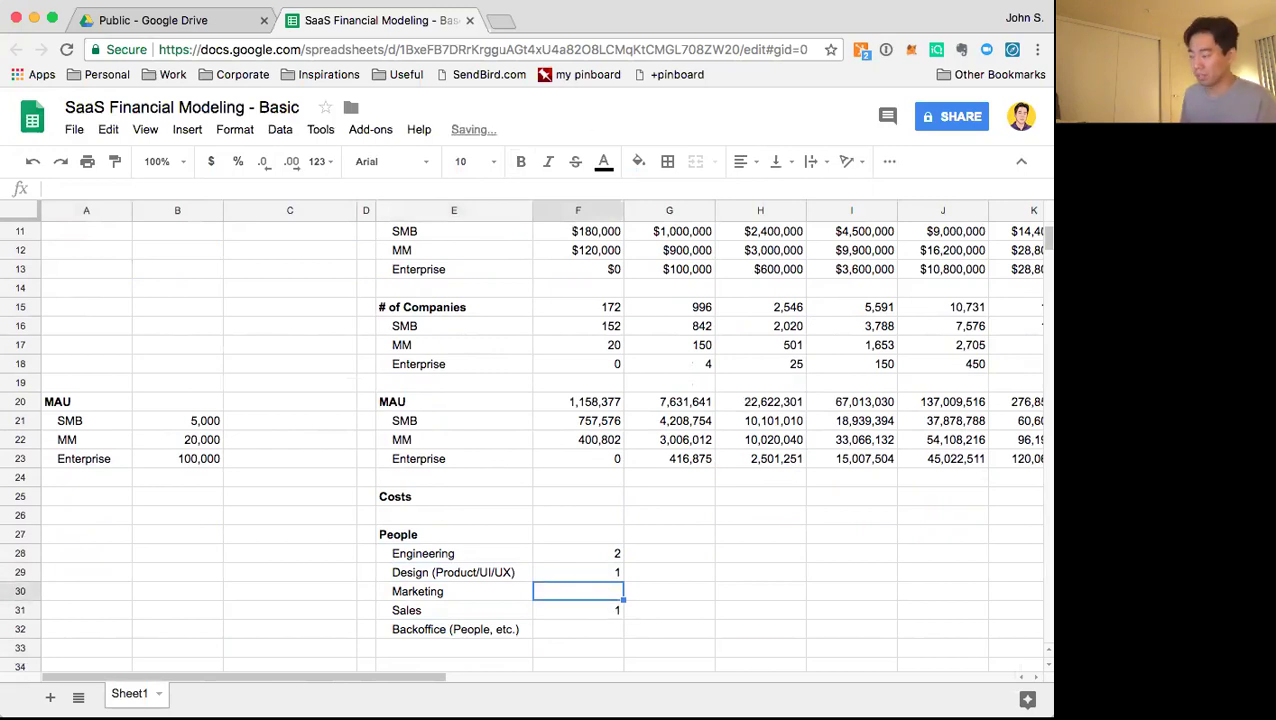
pyautogui.write('0')
pyautogui.press('Return')
pyautogui.press('Return')
pyautogui.write('0')
pyautogui.press('Return')
pyautogui.press('Up')
pyautogui.press('Up')
pyautogui.press('Up')
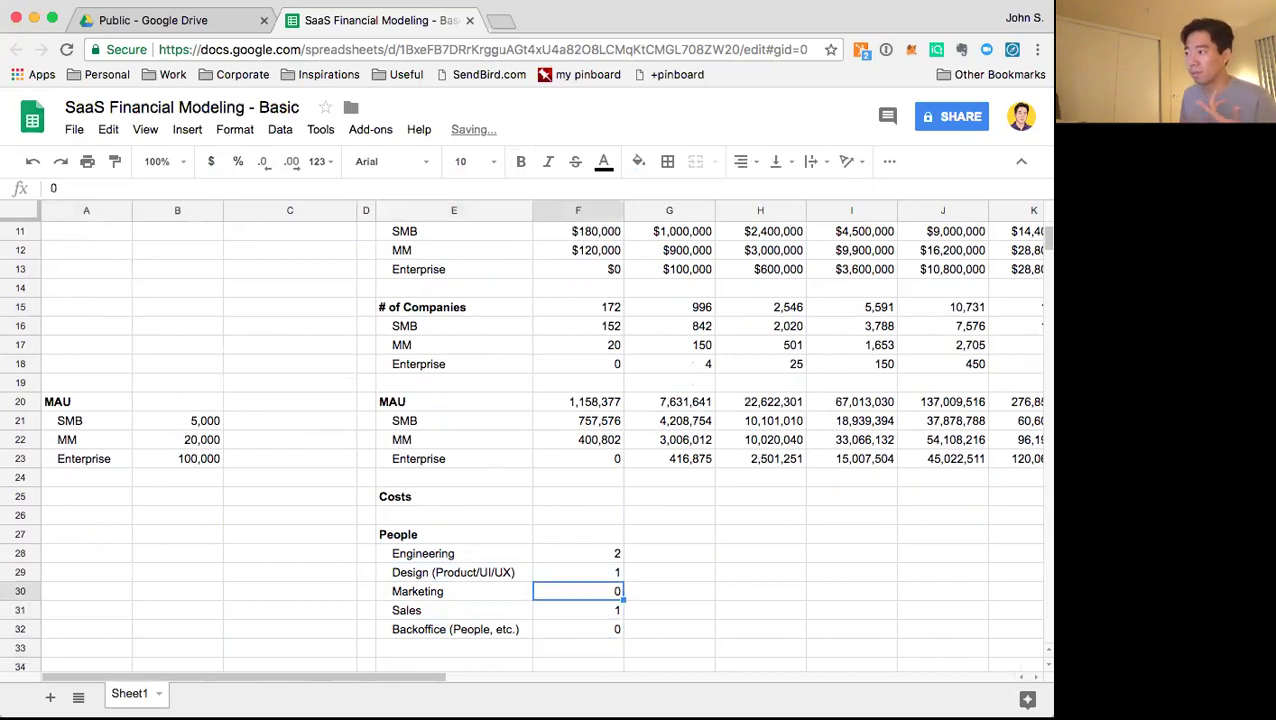
# Enter the Y2 headcounts in G28:G32: Engineering 5, Design 2, Marketing 1, Sales 2 and Backoffice 1
pyautogui.press('Left')
pyautogui.press('Up')
pyautogui.press('Right')
pyautogui.press('Up')
pyautogui.press('Right')
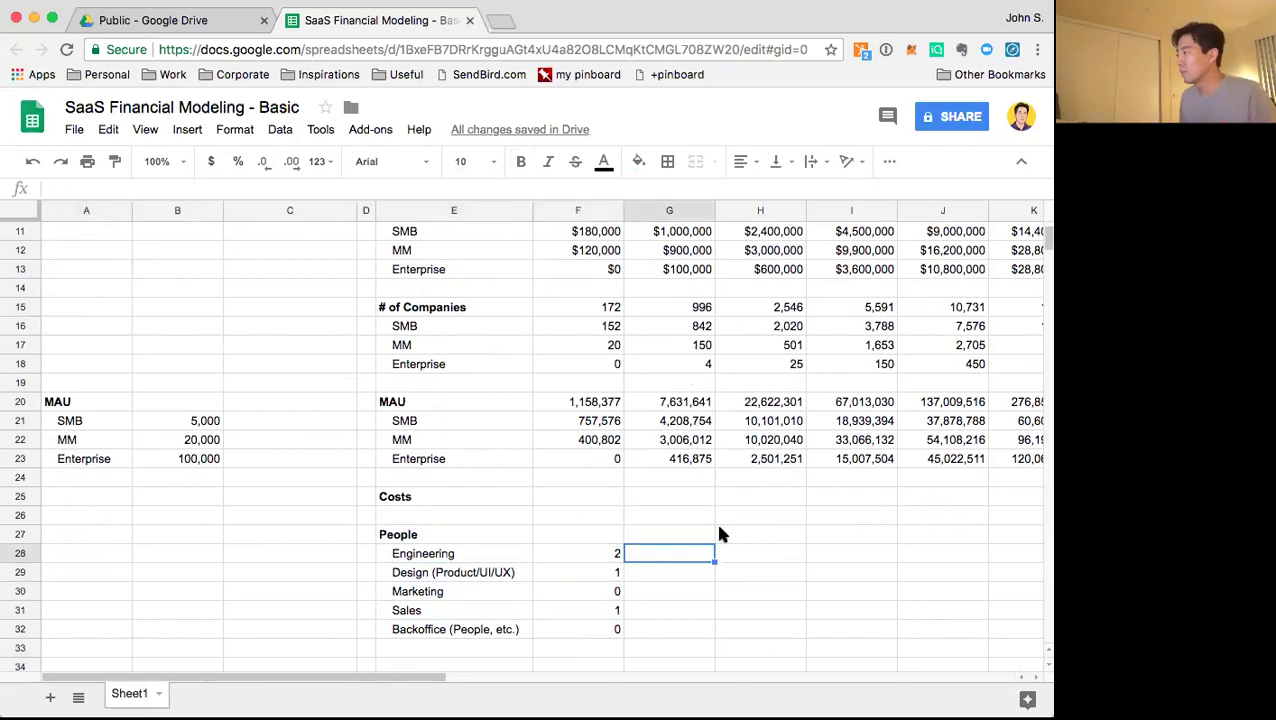
pyautogui.scroll(5, 689, 520)
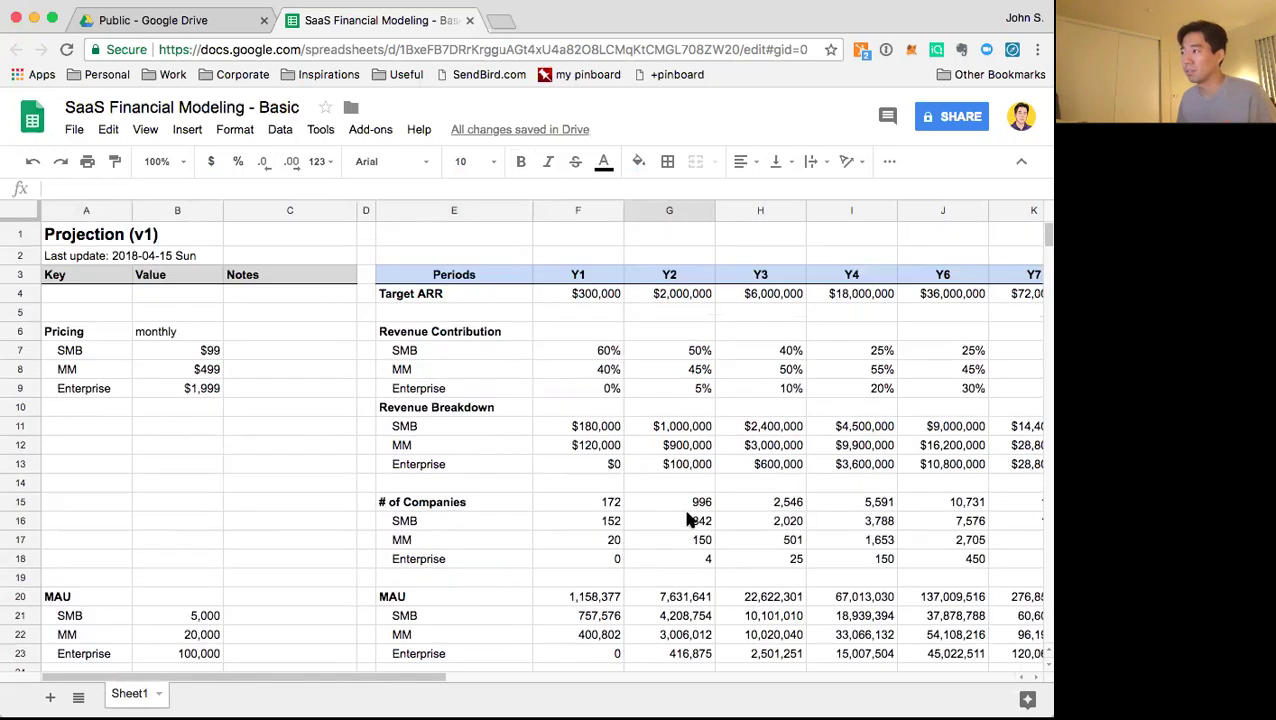
pyautogui.scroll(-2, 689, 520)
pyautogui.scroll(-2, 689, 520)
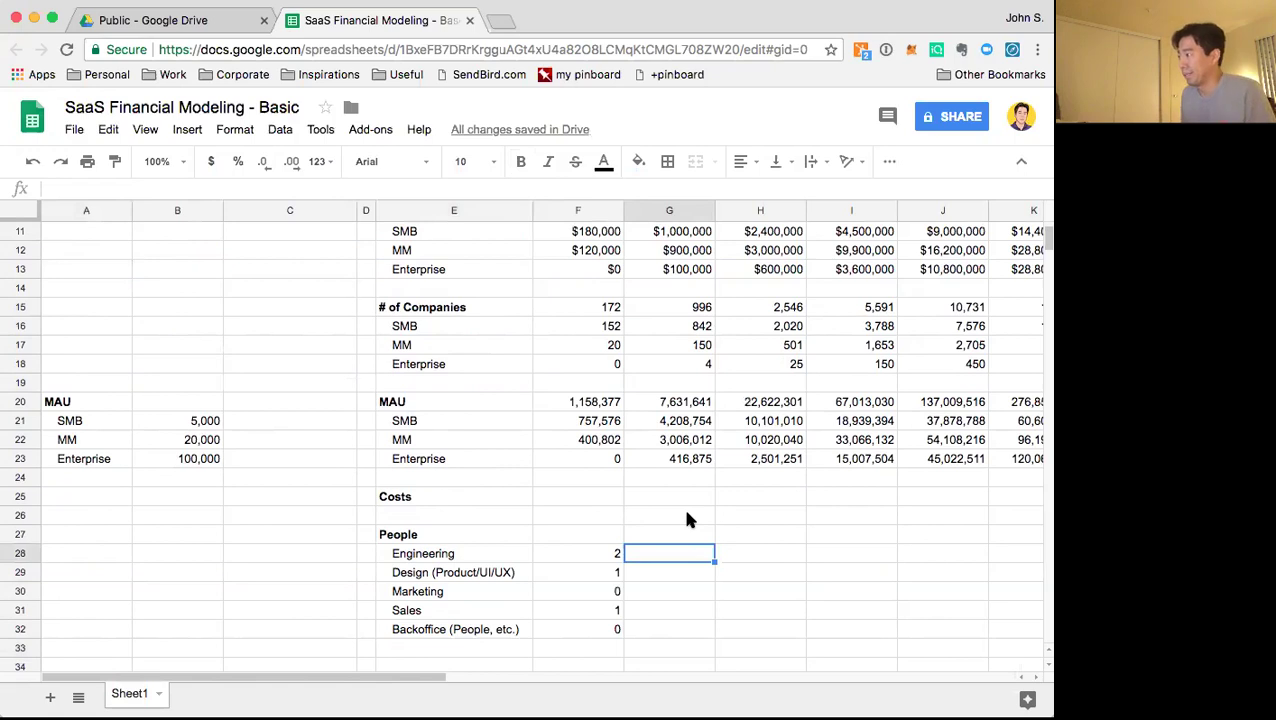
pyautogui.write('5')
pyautogui.press('Return')
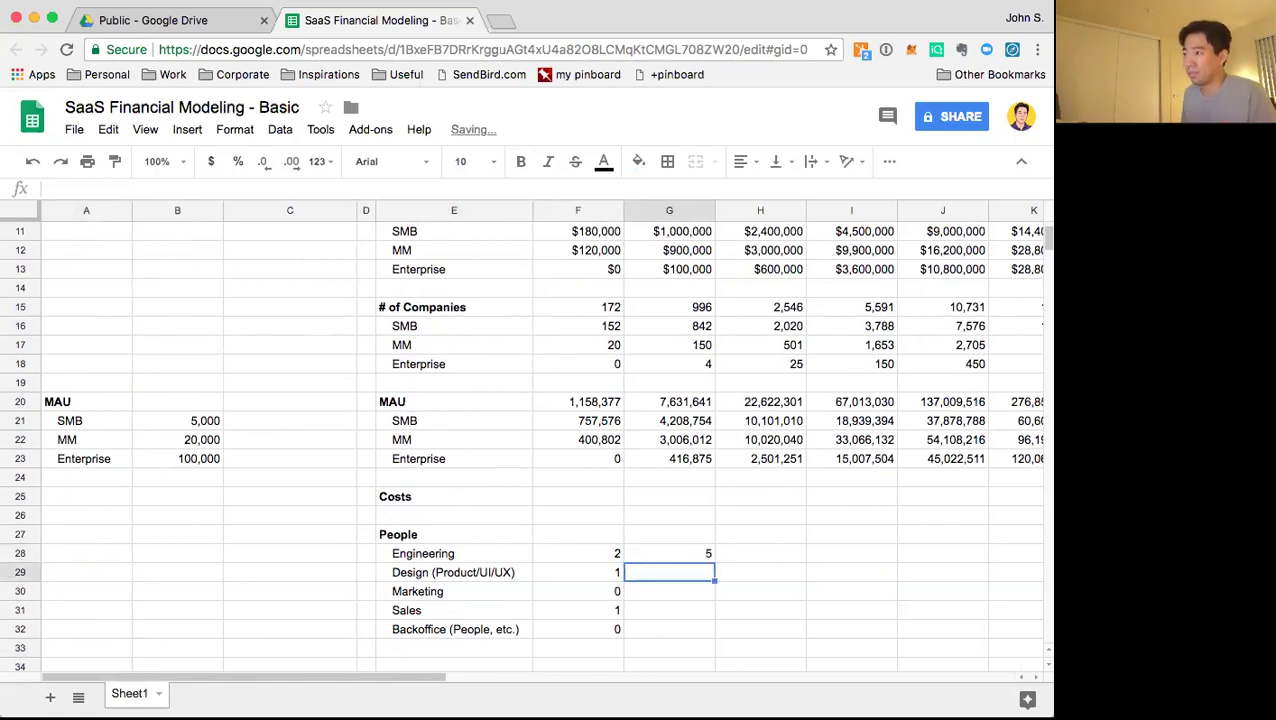
pyautogui.write('2')
pyautogui.press('Return')
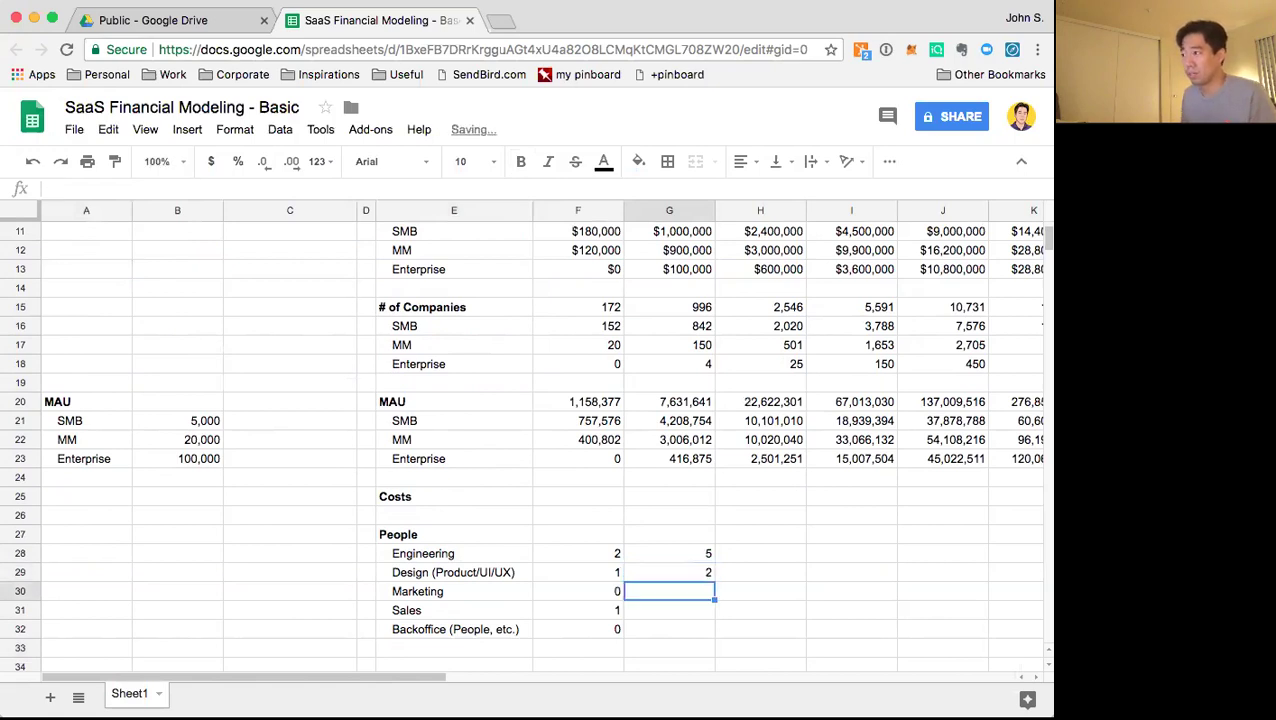
pyautogui.write('1')
pyautogui.press('Return')
pyautogui.write('2')
pyautogui.press('Return')
pyautogui.write('1')
pyautogui.press('Return')
# Total the Y1 headcount in F27 of the People row with =sum(F28:F32)
pyautogui.press('Up')
pyautogui.press('Up')
pyautogui.press('Up')
pyautogui.press('Up')
pyautogui.press('Up')
pyautogui.press('Left')
pyautogui.press('Up')
pyautogui.write('=sum(')
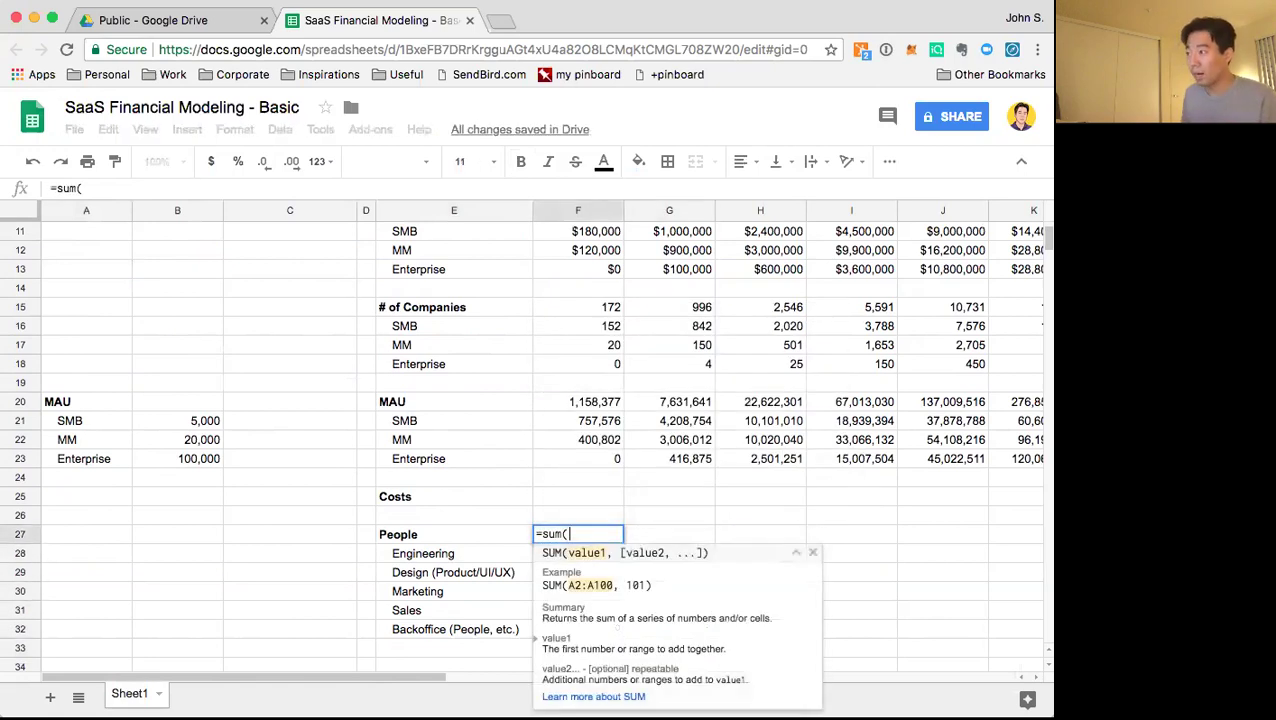
pyautogui.press('Down')
pyautogui.hotkey('shift', 'Down')
pyautogui.hotkey('shift', 'Down')
pyautogui.hotkey('shift', 'Down')
pyautogui.hotkey('shift', 'Down')
pyautogui.press('Return')
pyautogui.press('Up')
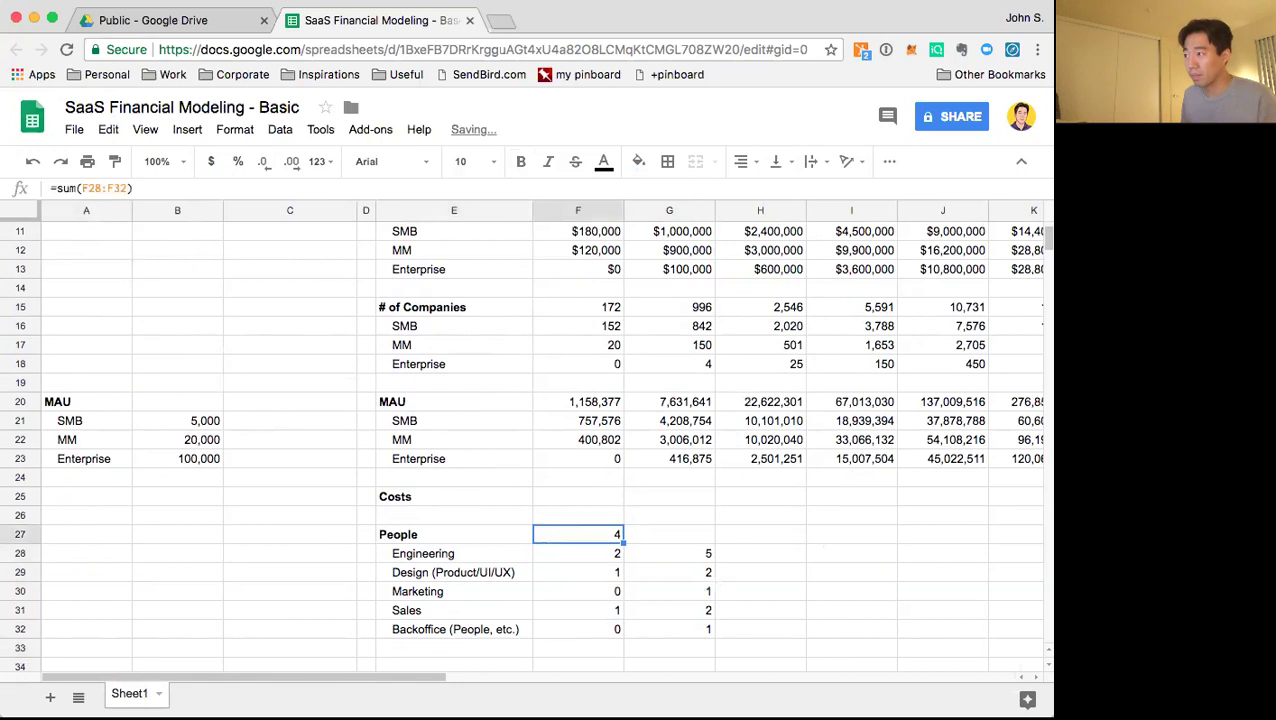
# Copy the People total formula from F27 to G27 for Y2
pyautogui.hotkey('ctrl', 'c')
pyautogui.press('Right')
pyautogui.hotkey('ctrl', 'v')
pyautogui.press('Right')
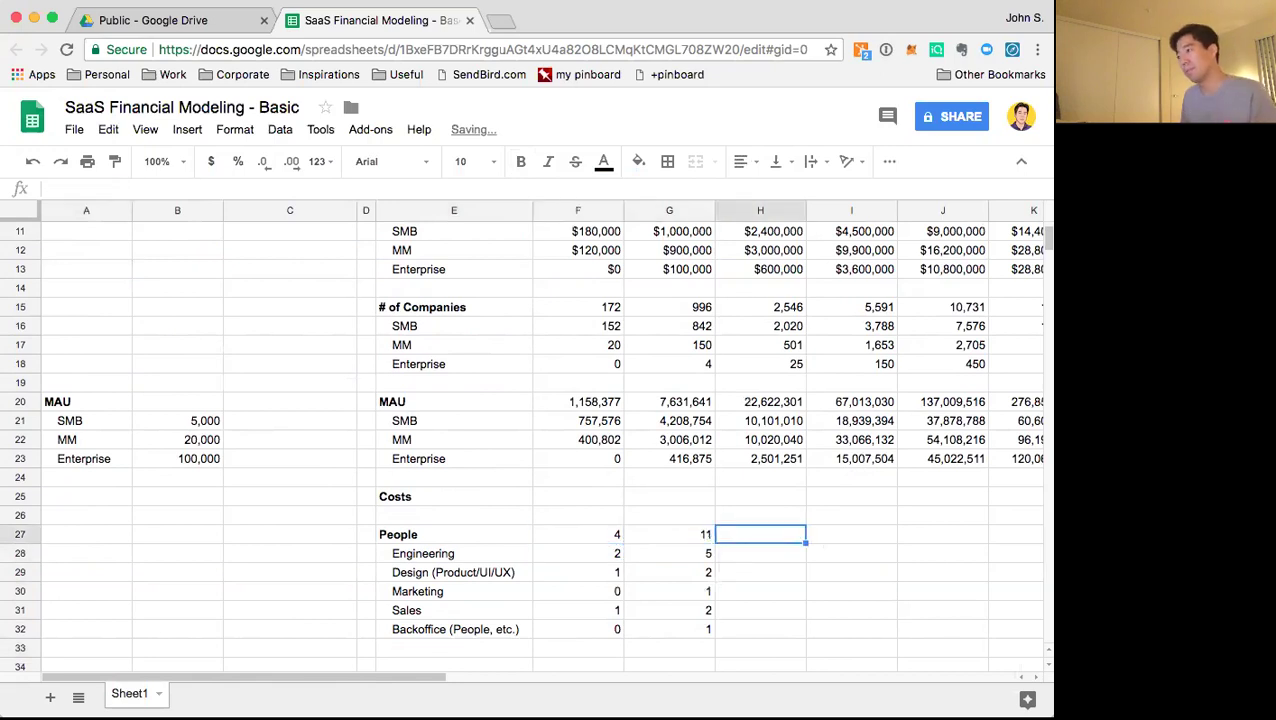
pyautogui.press('Left')
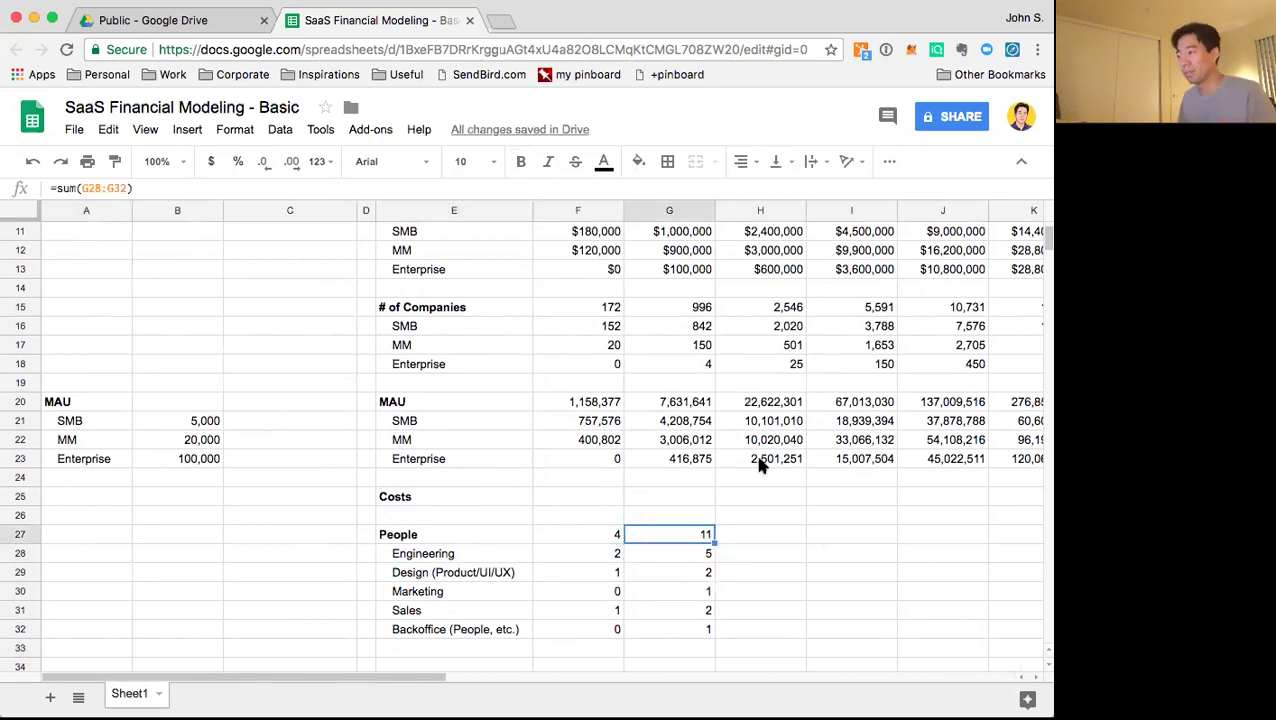
# Review the Y2 figures and change the Engineering headcount in G28 to 6
pyautogui.scroll(5, 760, 464)
pyautogui.scroll(-5, 760, 464)
pyautogui.press('Down')
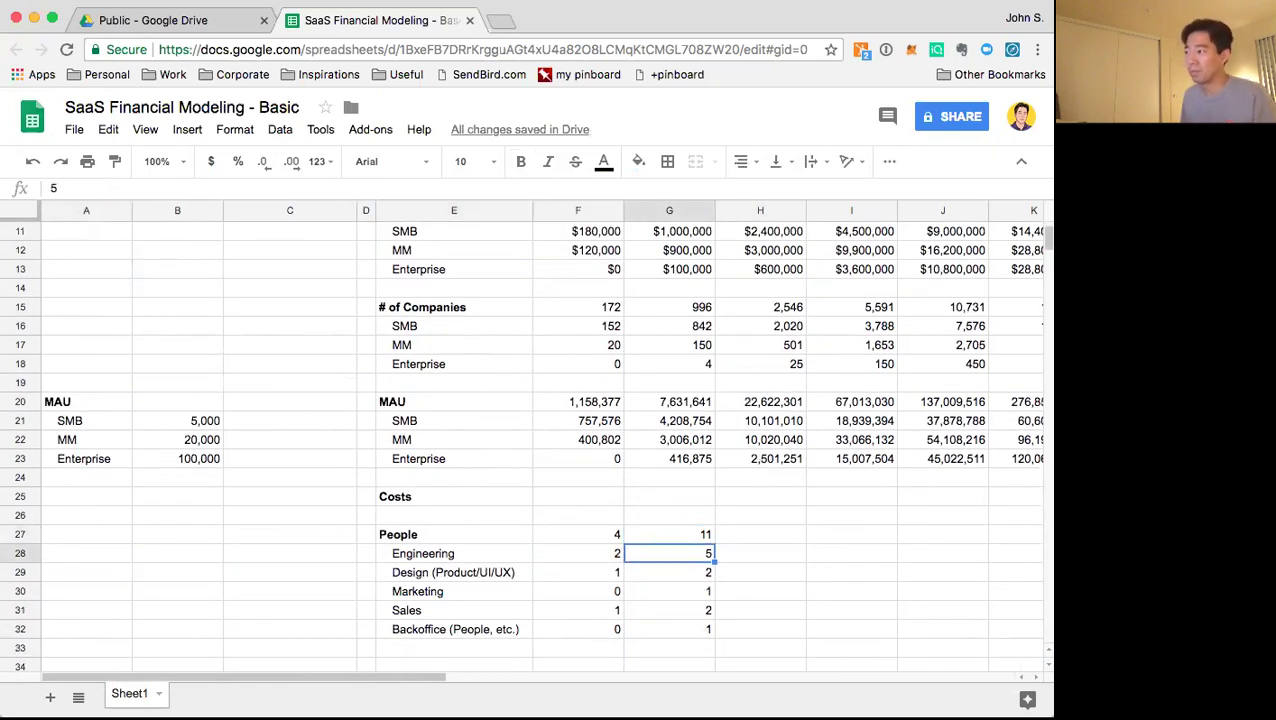
pyautogui.press('Down')
pyautogui.press('Down')
pyautogui.press('Down')
pyautogui.press('Down')
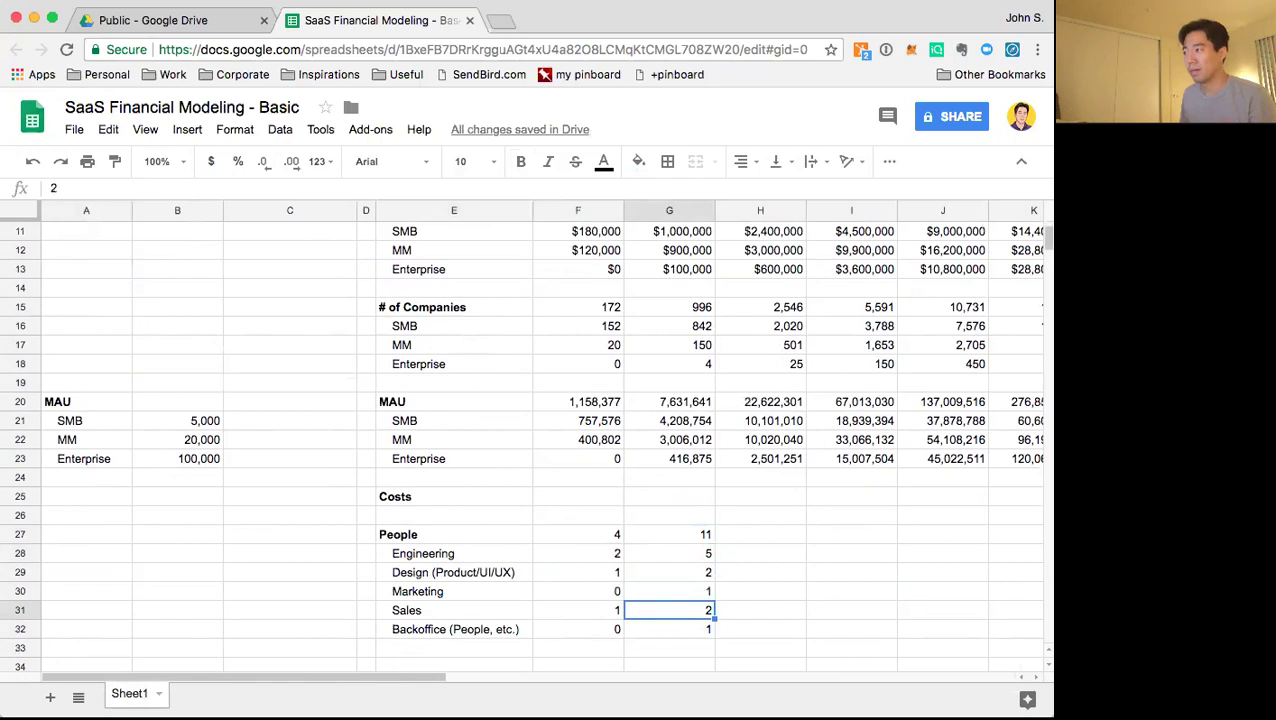
pyautogui.press('Up')
pyautogui.press('Up')
pyautogui.press('Up')
pyautogui.press('Up')
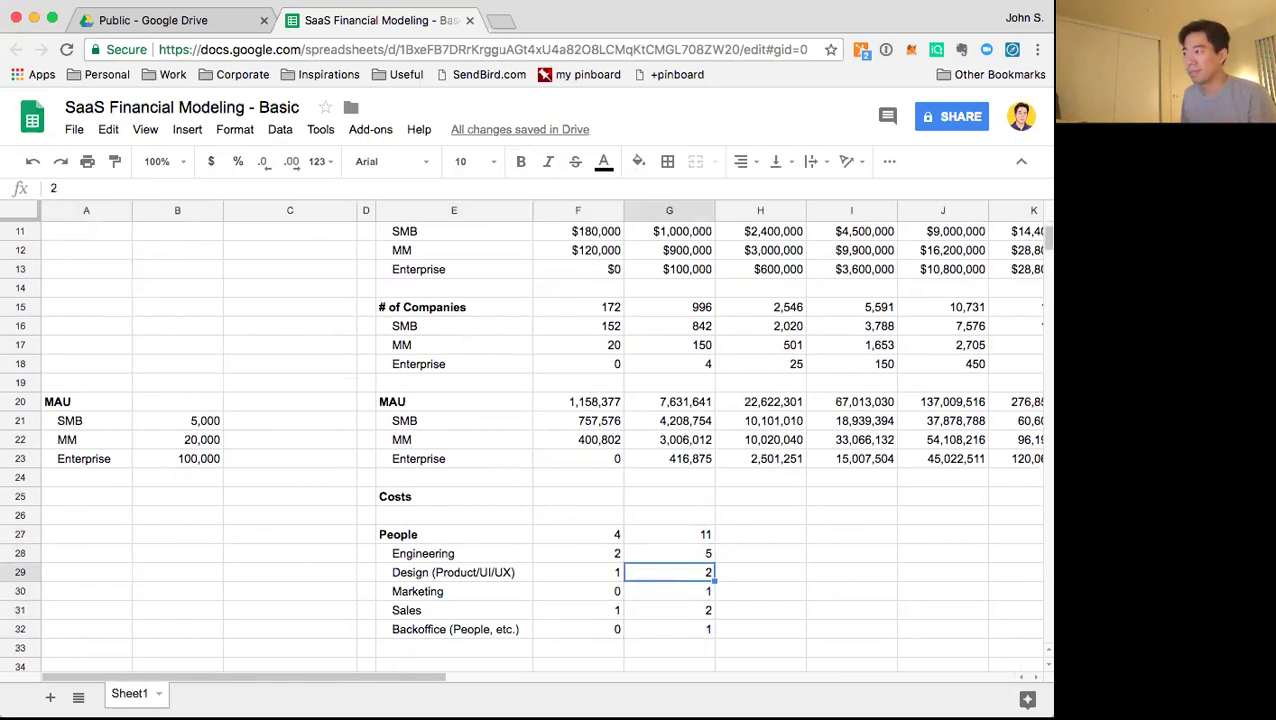
pyautogui.write('6')
pyautogui.press('Return')
# Enter the remaining Engineering headcounts 10, 20, 30, 50 and 80 in H28:L28
pyautogui.press('Right')
pyautogui.press('Left')
pyautogui.press('Up')
pyautogui.press('Up')
pyautogui.press('Right')
pyautogui.press('Down')
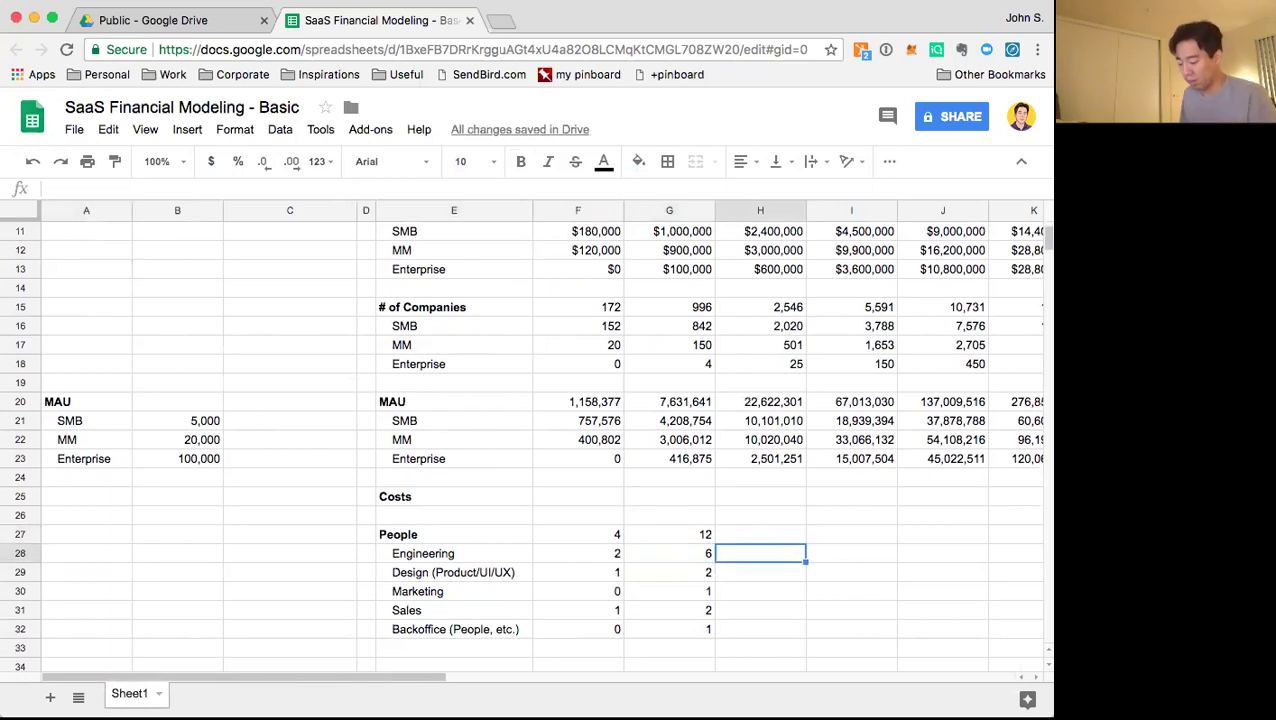
pyautogui.write('10')
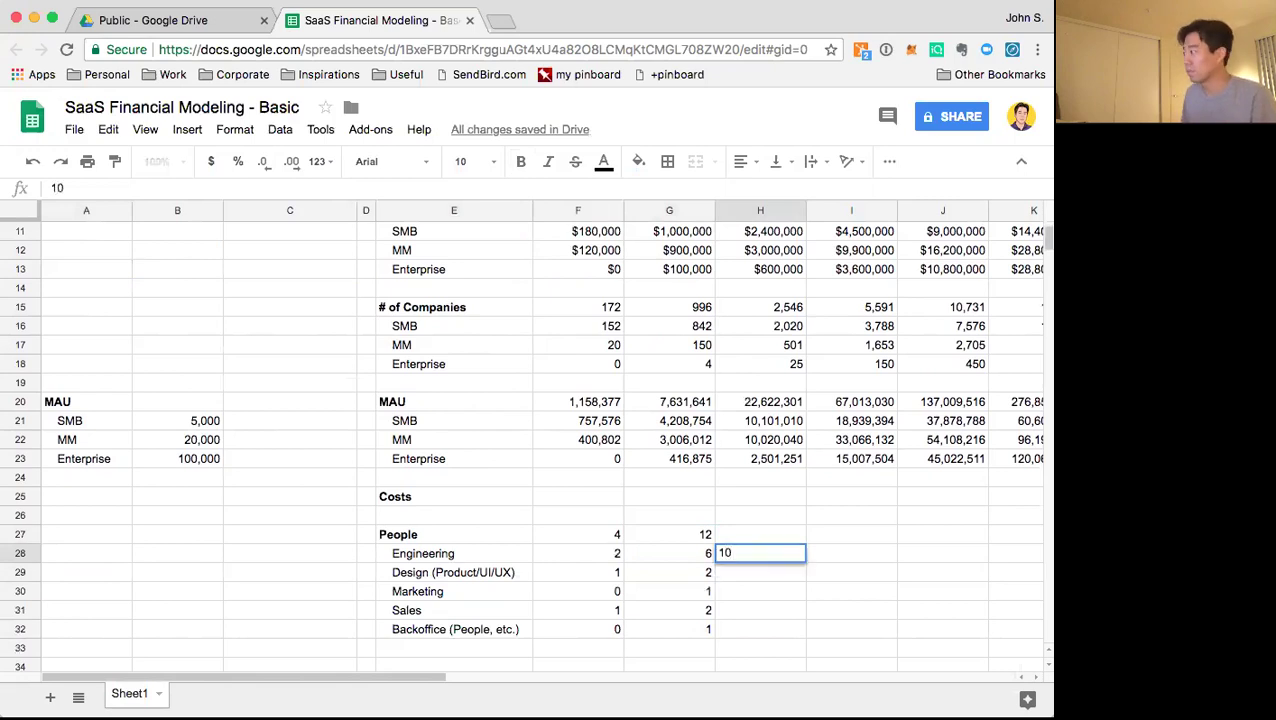
pyautogui.press('Tab')
pyautogui.write('20')
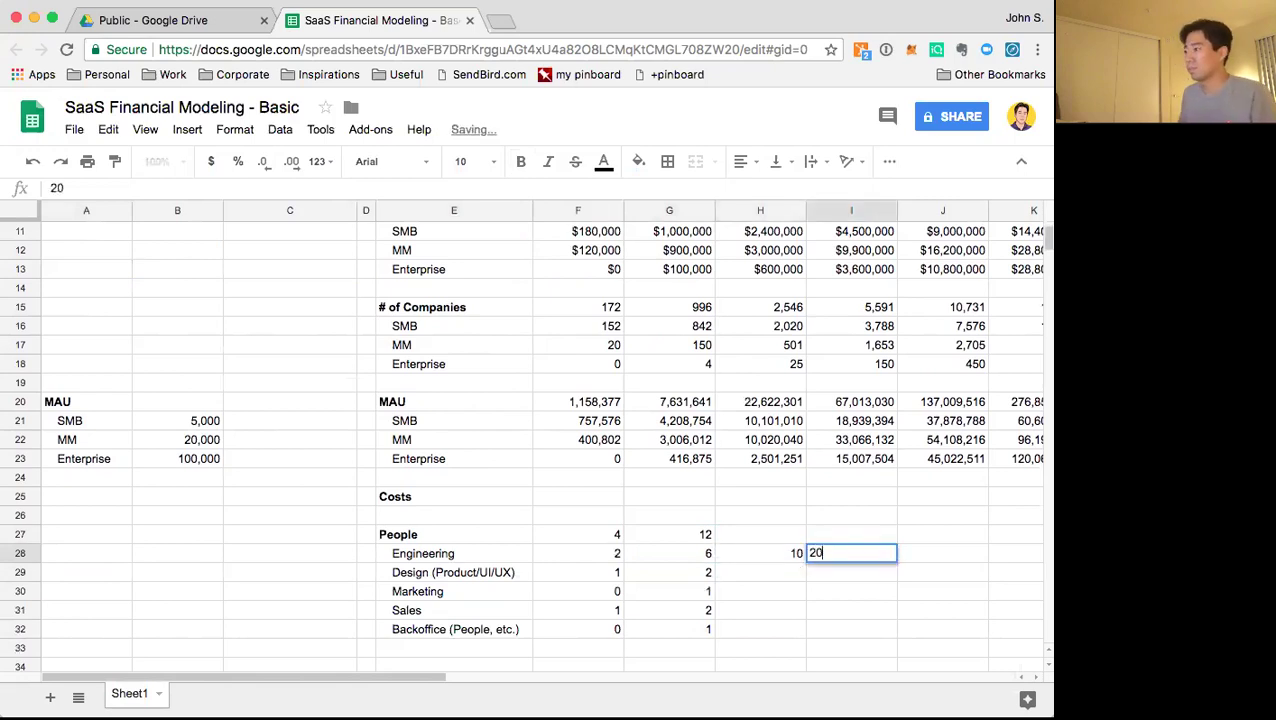
pyautogui.press('Tab')
pyautogui.write('30')
pyautogui.press('Tab')
pyautogui.write('50')
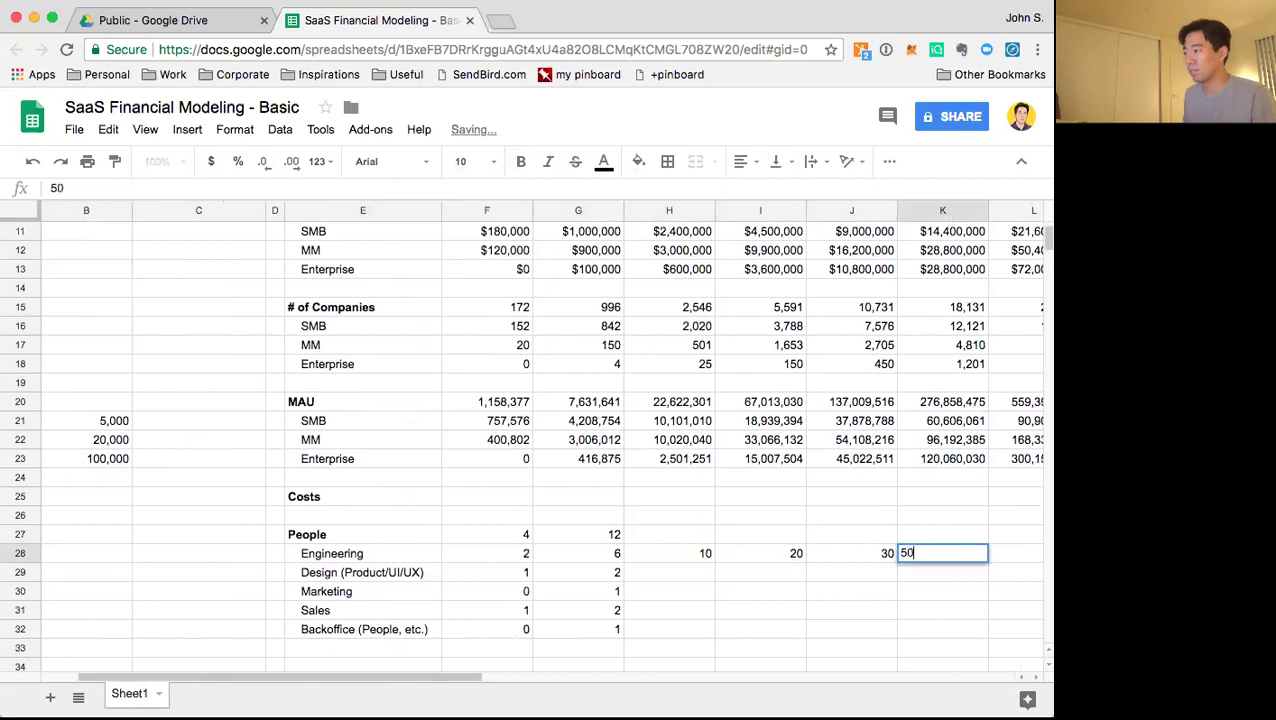
pyautogui.press('Tab')
pyautogui.write('78')
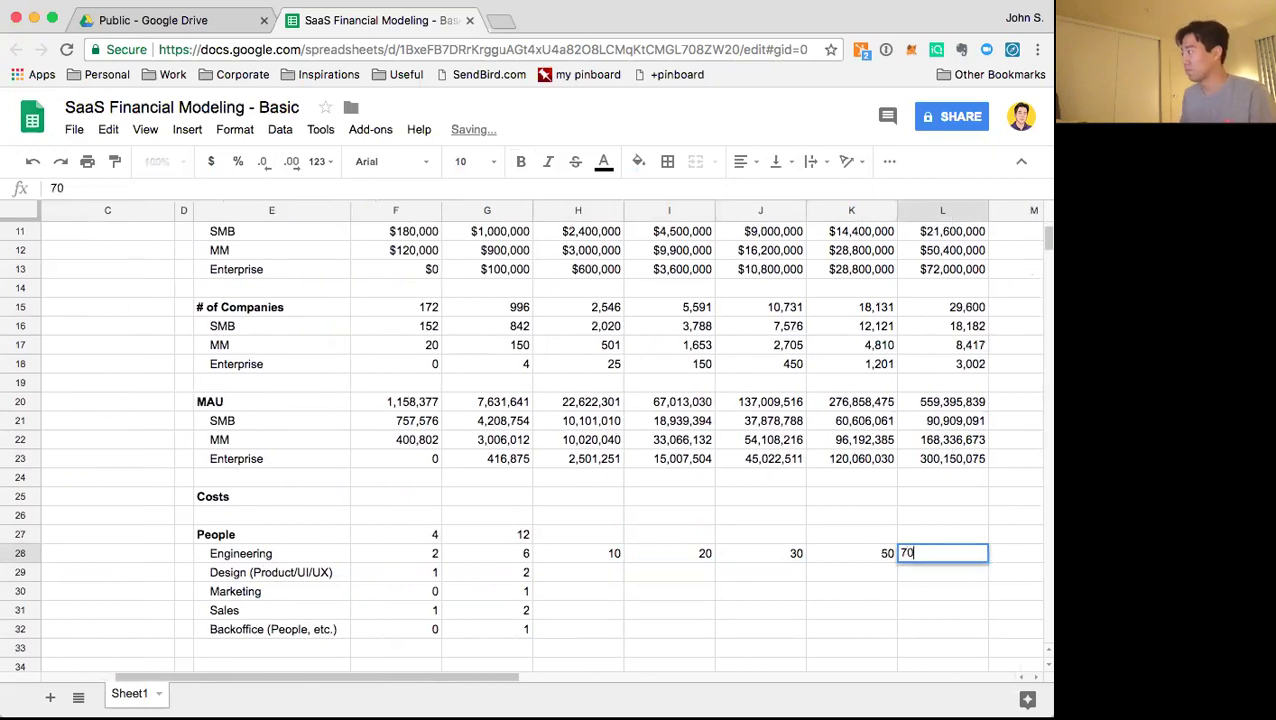
pyautogui.press('BackSpace')
pyautogui.press('BackSpace')
pyautogui.write('80')
pyautogui.press('Return')
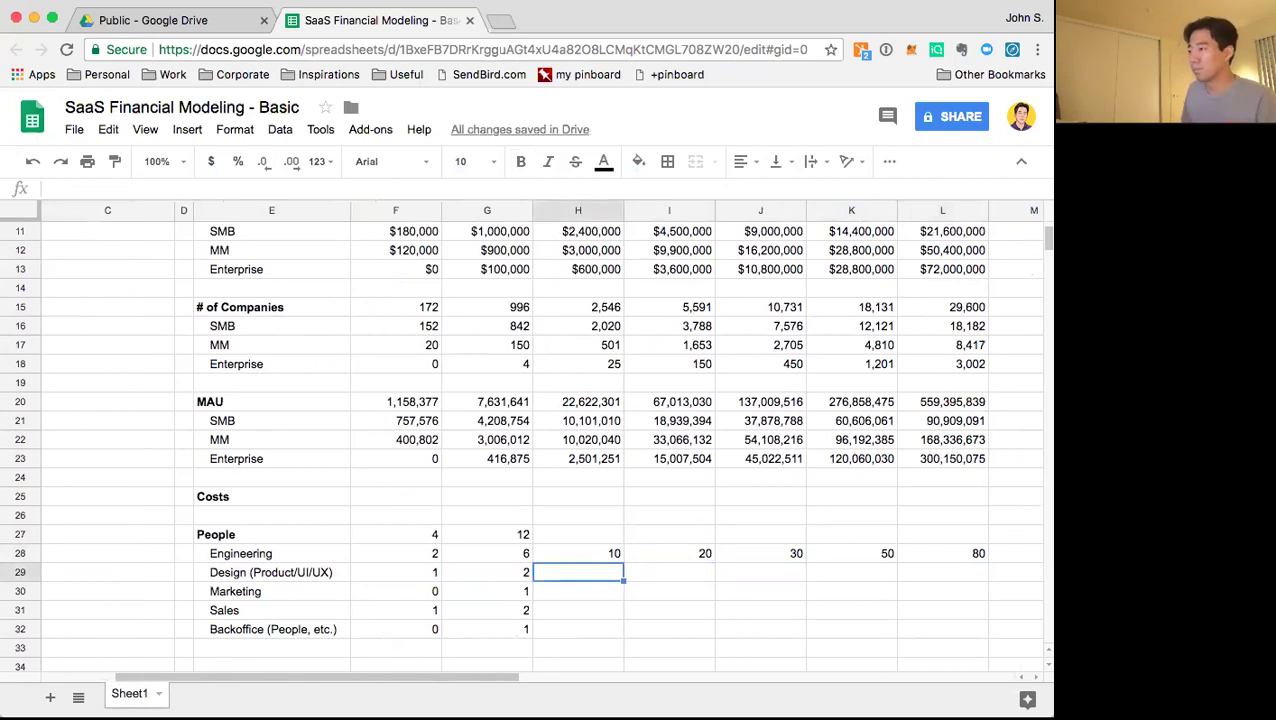
# Enter the remaining Design headcounts 4, 6, 8, 12 and 16 in H29:L29
pyautogui.write('4')
pyautogui.press('Tab')
pyautogui.write('6')
pyautogui.press('Tab')
pyautogui.write('8')
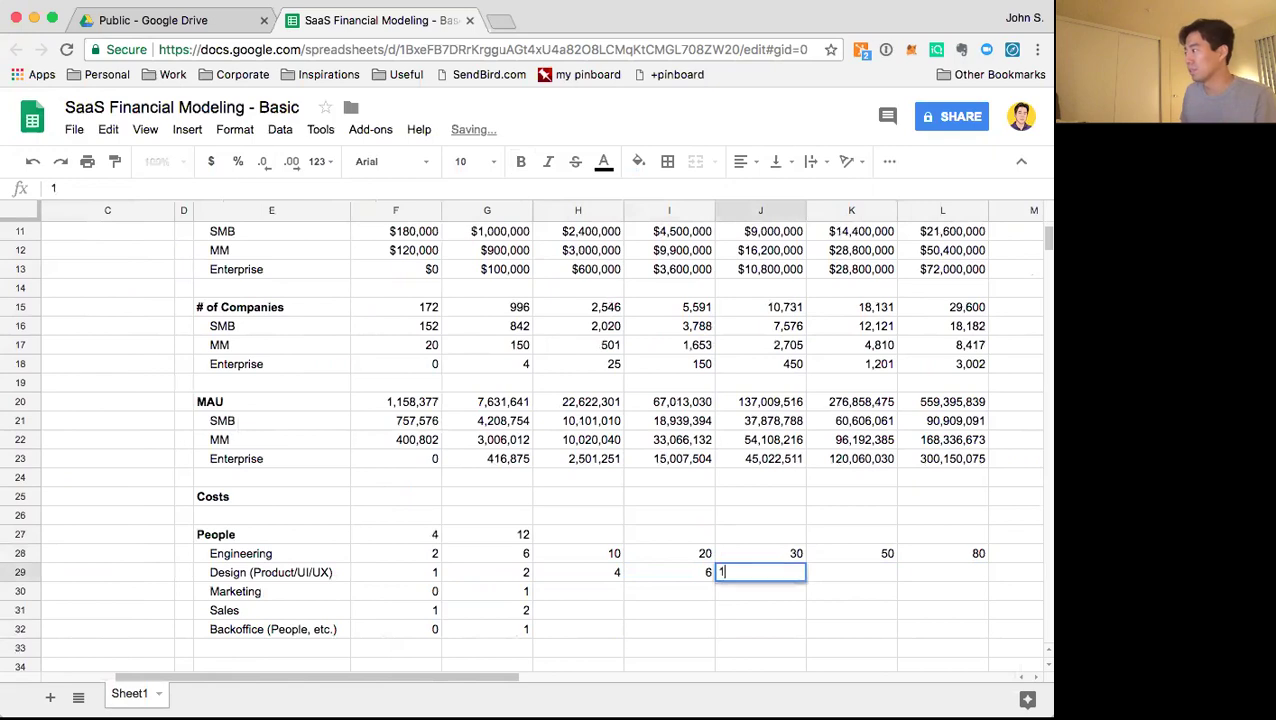
pyautogui.press('Tab')
pyautogui.write('12')
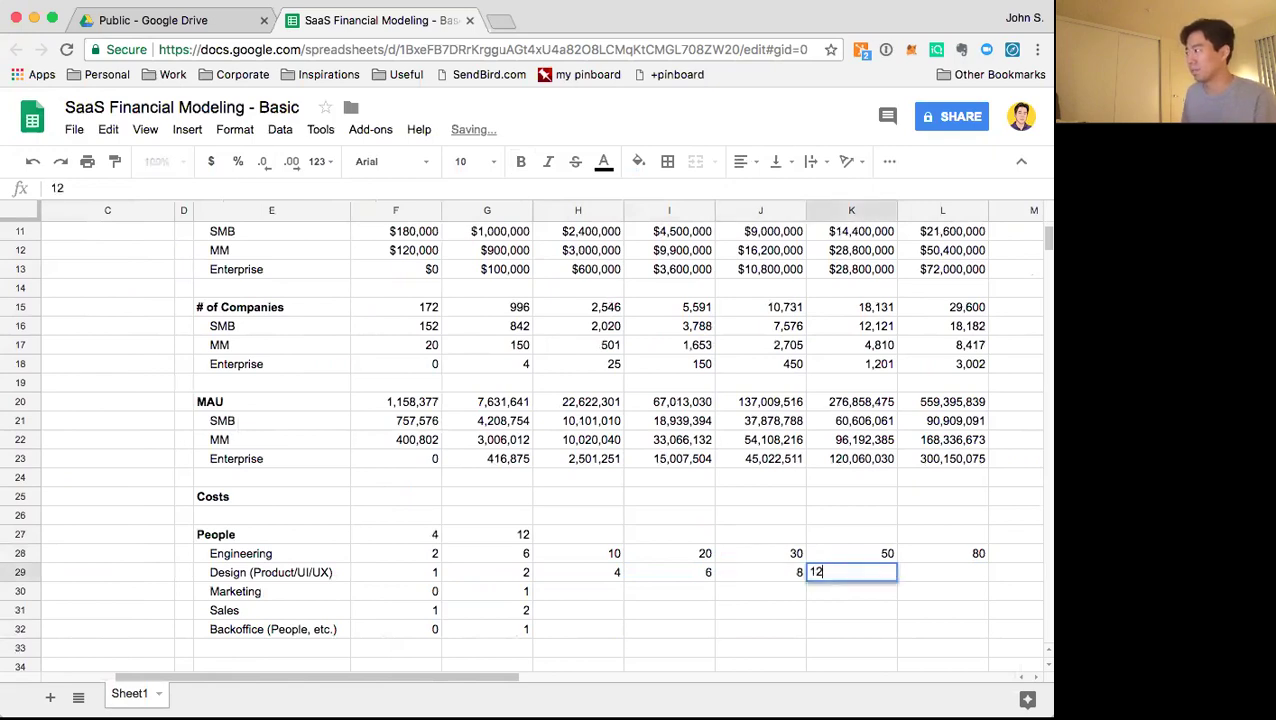
pyautogui.press('Tab')
pyautogui.write('16')
pyautogui.press('Return')
# Enter the Marketing headcounts 3, 4, 5, 6 and 7 in H30:L30
pyautogui.press('Left')
pyautogui.press('Left')
pyautogui.press('Left')
pyautogui.press('Left')
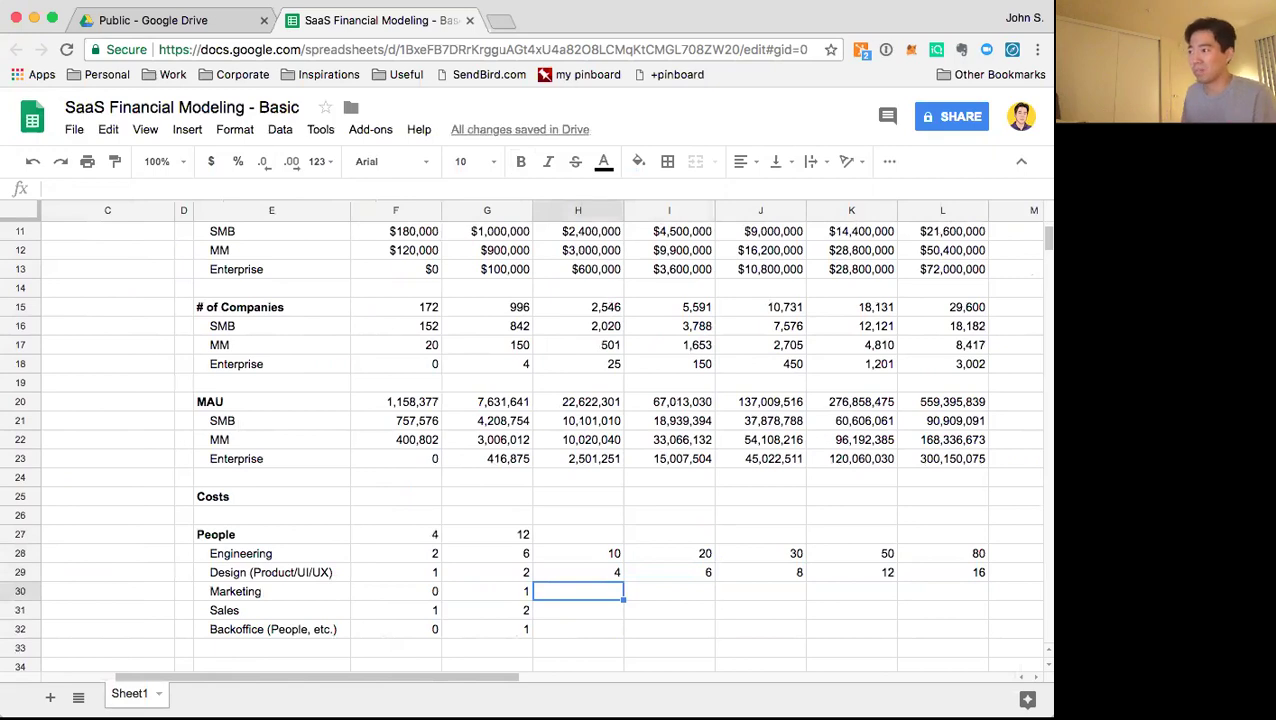
pyautogui.write('3')
pyautogui.press('Tab')
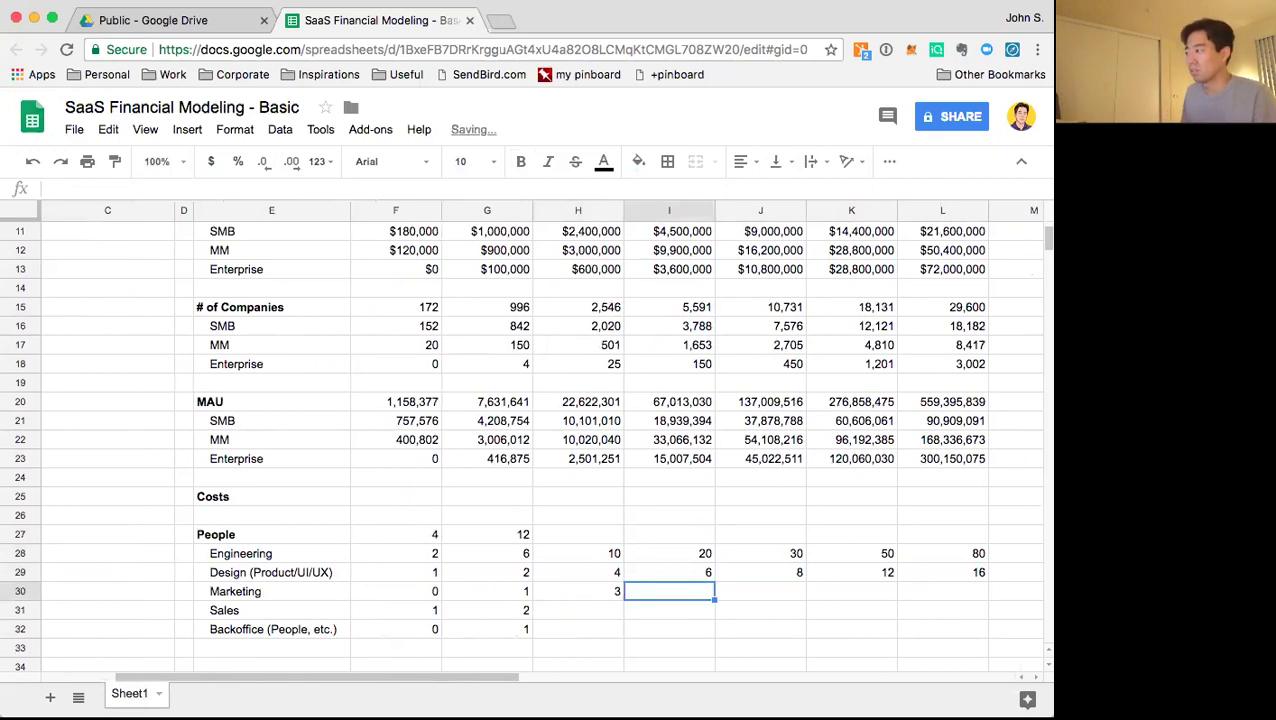
pyautogui.write('4')
pyautogui.press('Tab')
pyautogui.write('5')
pyautogui.press('Tab')
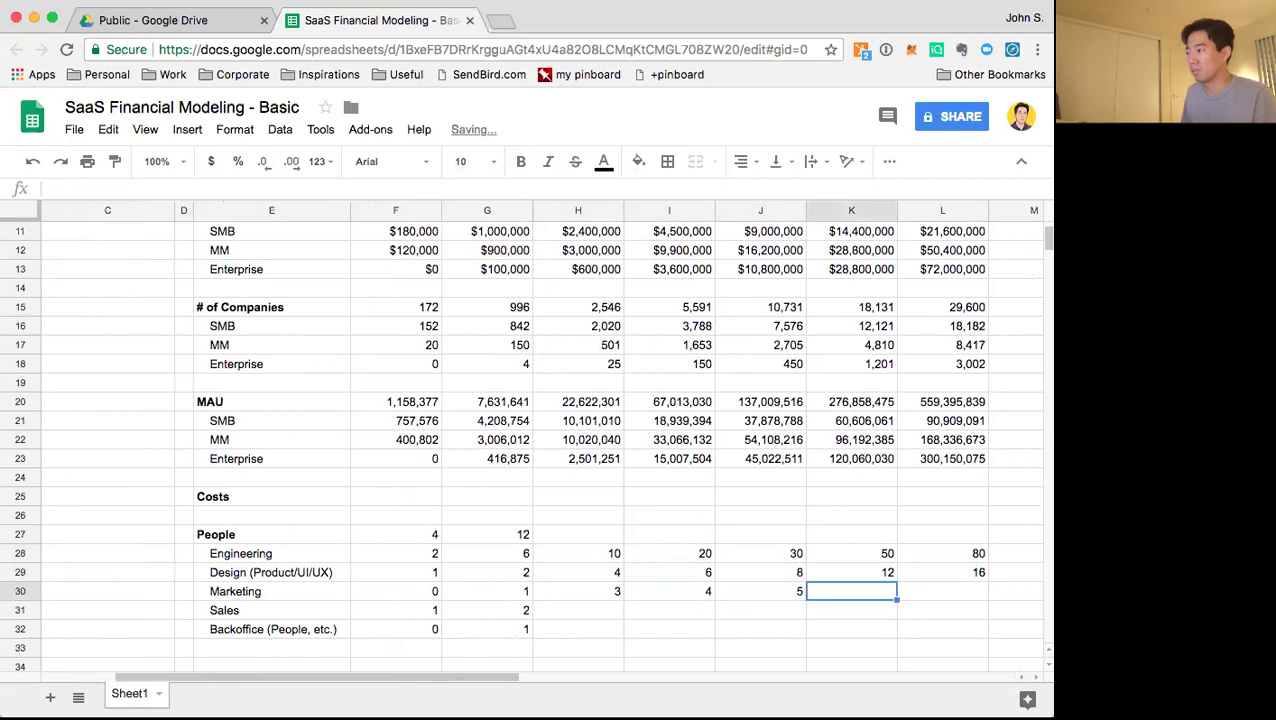
pyautogui.write('6')
pyautogui.press('Tab')
pyautogui.write('7')
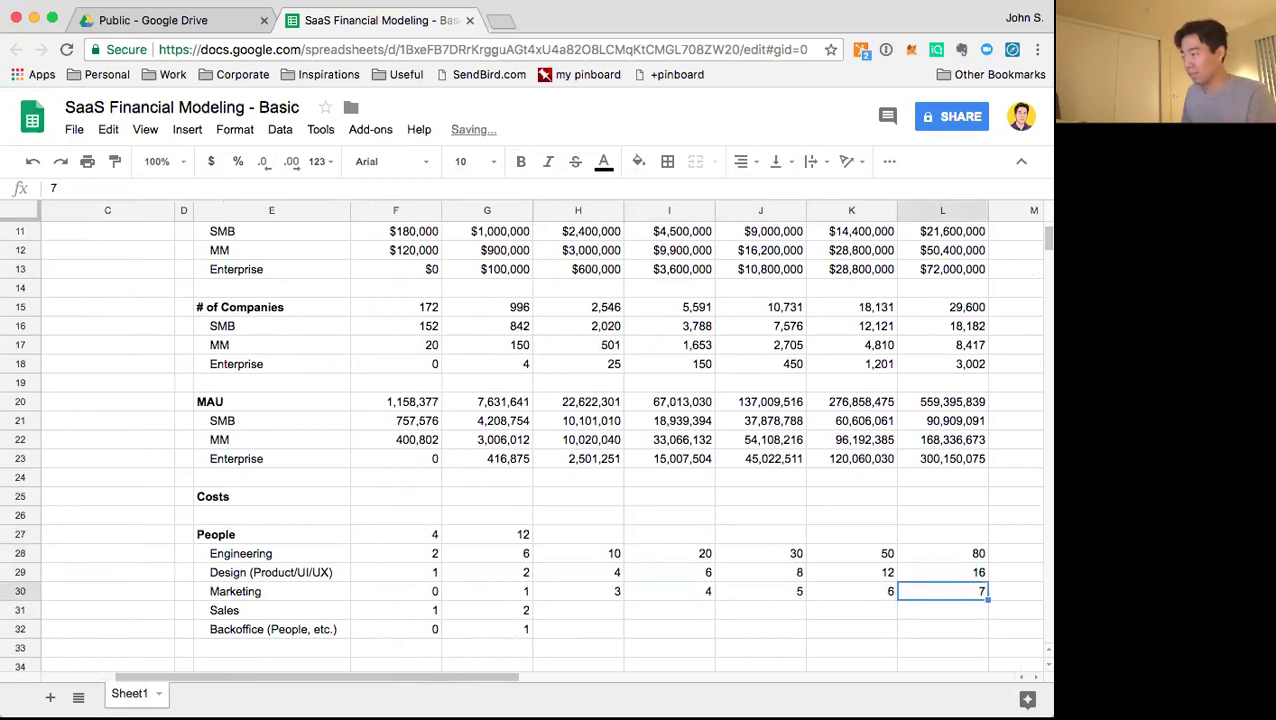
# Revise the last three Marketing headcounts to 6 in J30, 8 in K30 and 10 in L30
pyautogui.press('BackSpace')
pyautogui.write('10')
pyautogui.press('Left')
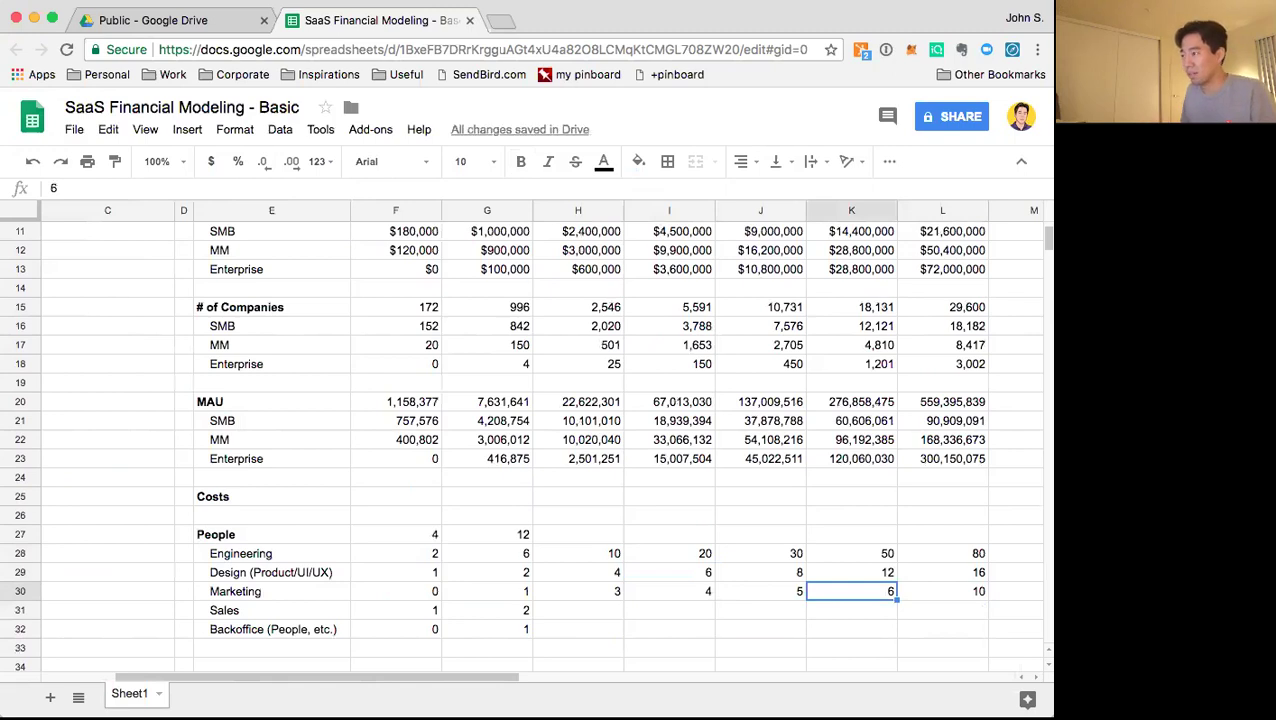
pyautogui.write('8')
pyautogui.press('Left')
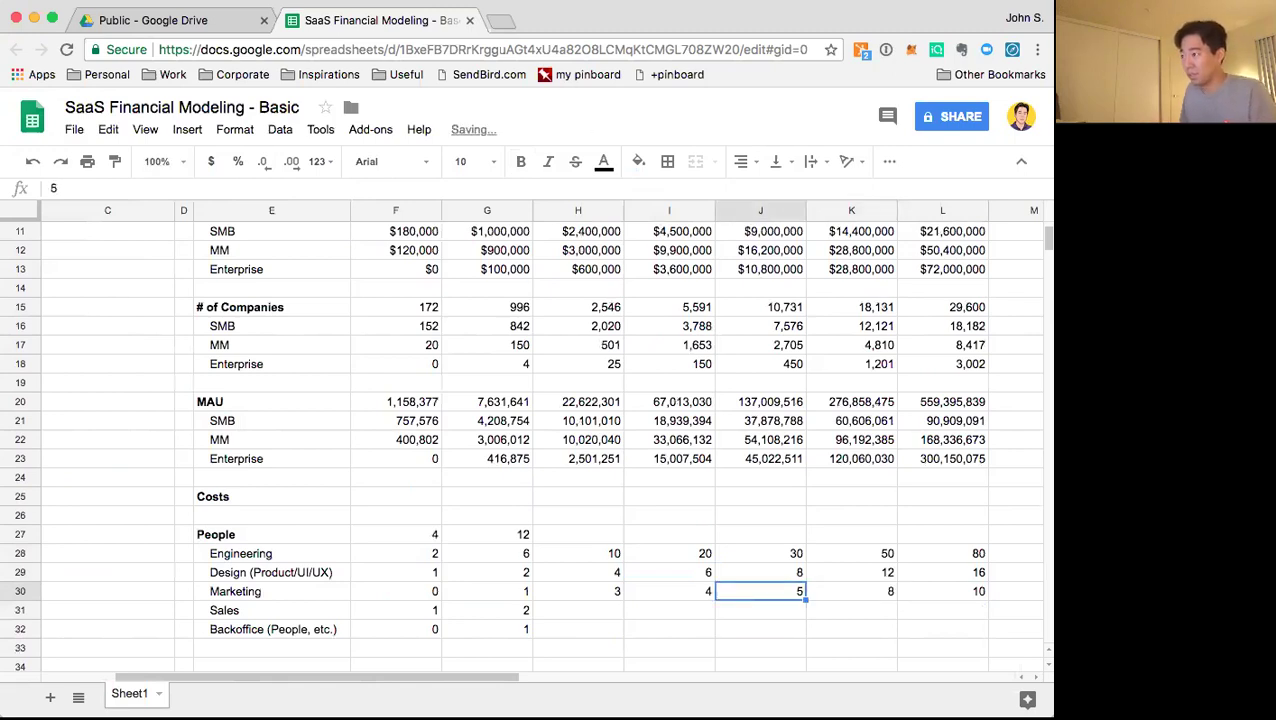
pyautogui.write('6')
pyautogui.press('Return')
pyautogui.press('Left')
pyautogui.press('Left')
pyautogui.press('Left')
pyautogui.press('Right')
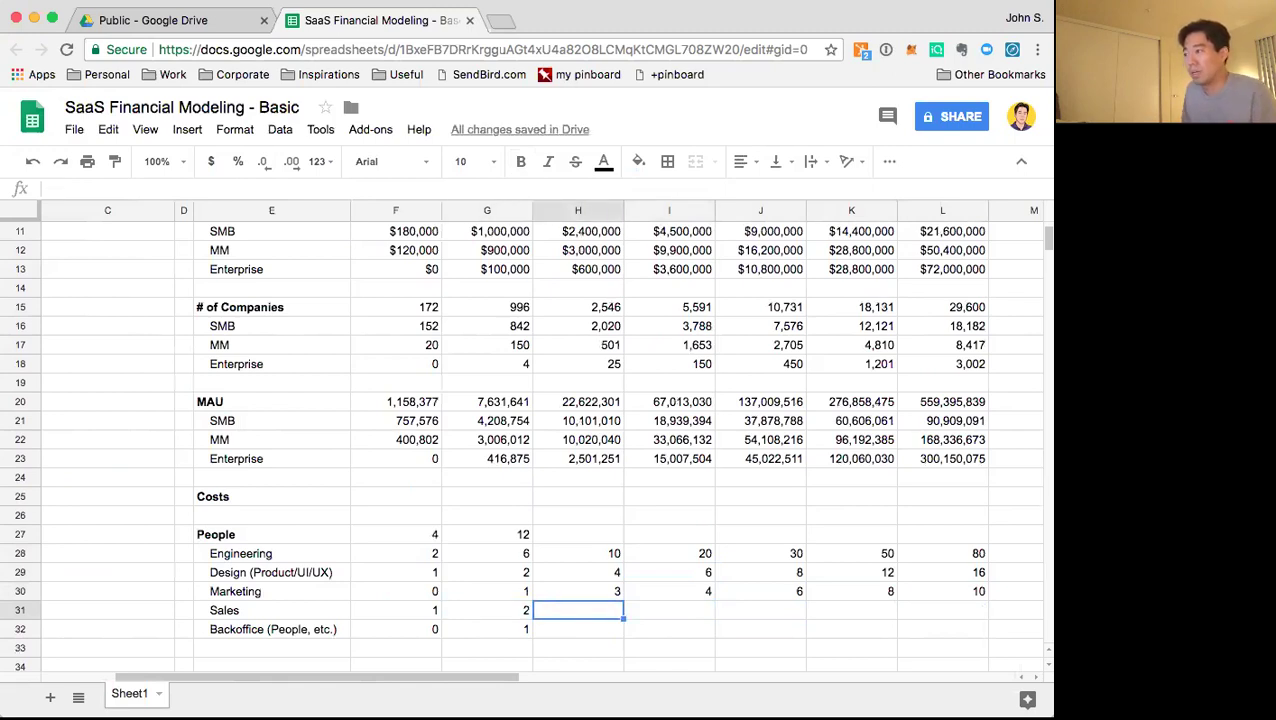
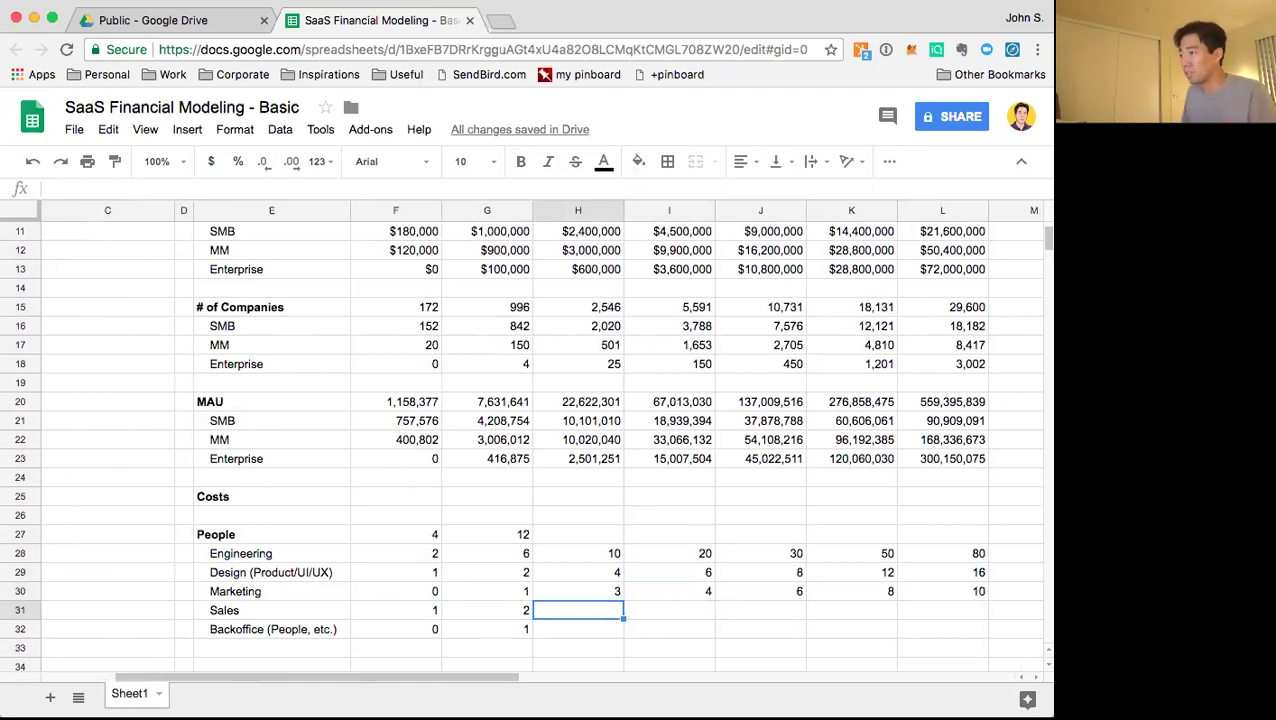
# Enter the Sales headcounts 5, 10, 15, 20 and 30 in H31:L31
pyautogui.write('5')
pyautogui.press('Tab')
pyautogui.write('10')
pyautogui.press('Tab')
pyautogui.write('15')
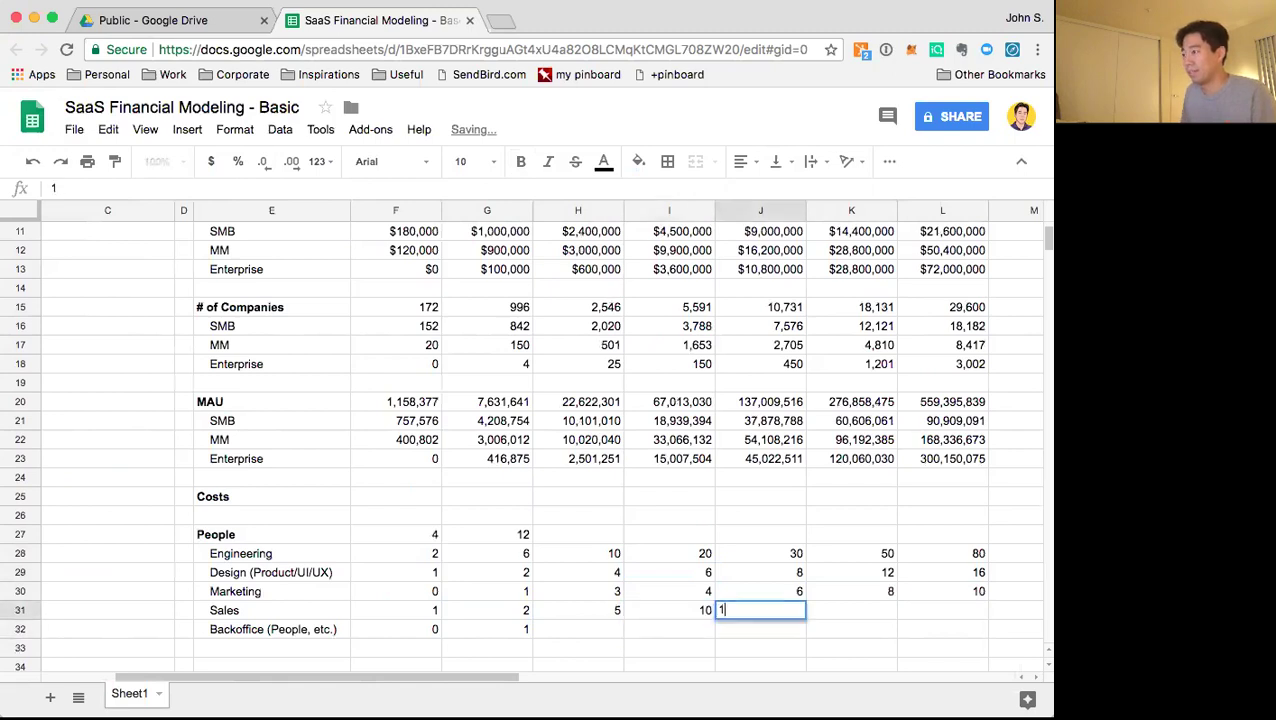
pyautogui.press('Tab')
pyautogui.write('20')
pyautogui.press('Return')
pyautogui.press('Up')
pyautogui.press('Right')
pyautogui.write('30')
pyautogui.press('Return')
pyautogui.press('Up')
pyautogui.press('Left')
pyautogui.press('Right')
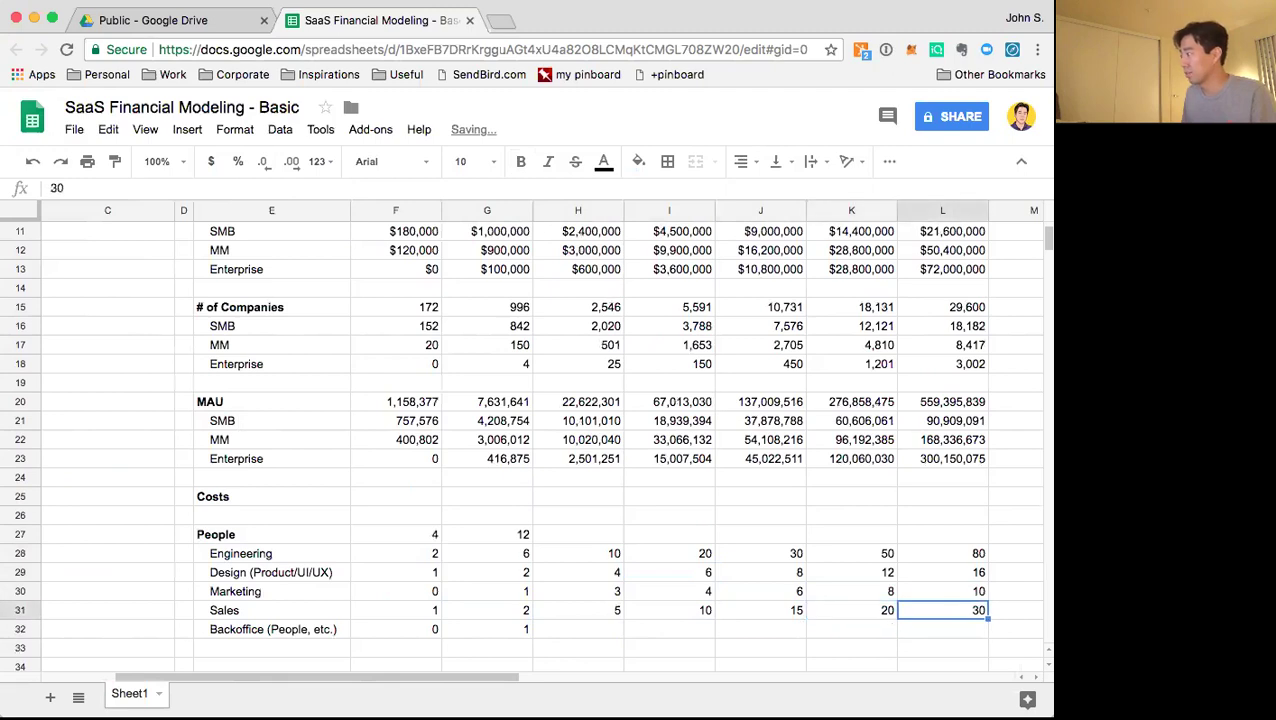
pyautogui.press('Left')
pyautogui.press('Right')
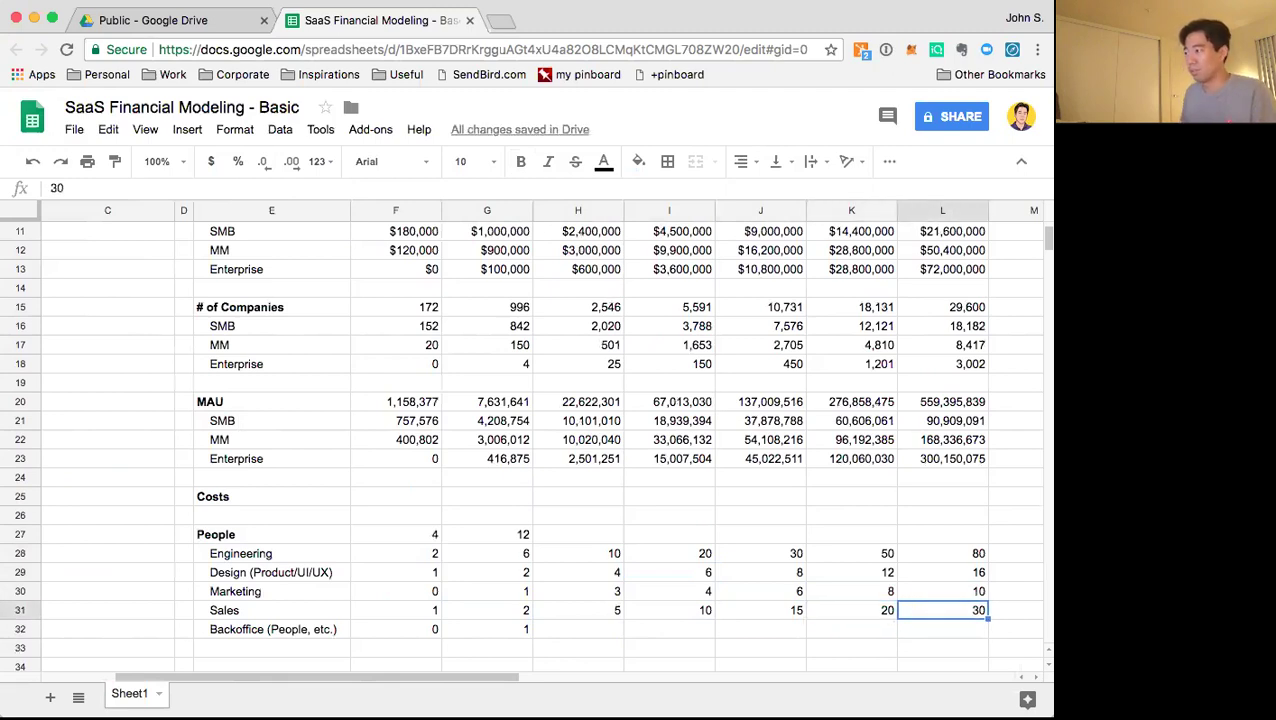
# Revise the last three Sales headcounts to 30 in J31, 50 in K31 and 80 in L31
pyautogui.write('80')
pyautogui.press('Return')
pyautogui.press('Up')
pyautogui.press('Left')
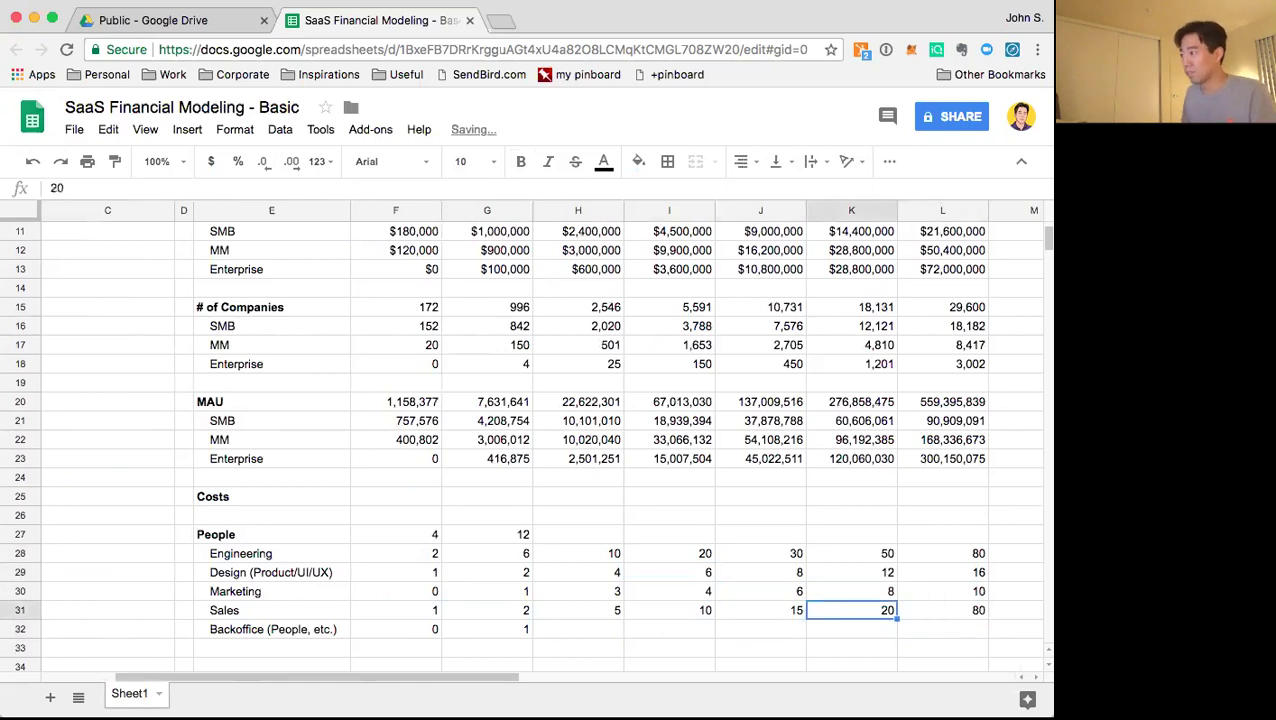
pyautogui.write('50')
pyautogui.press('Return')
pyautogui.press('Up')
pyautogui.press('Left')
pyautogui.write('30')
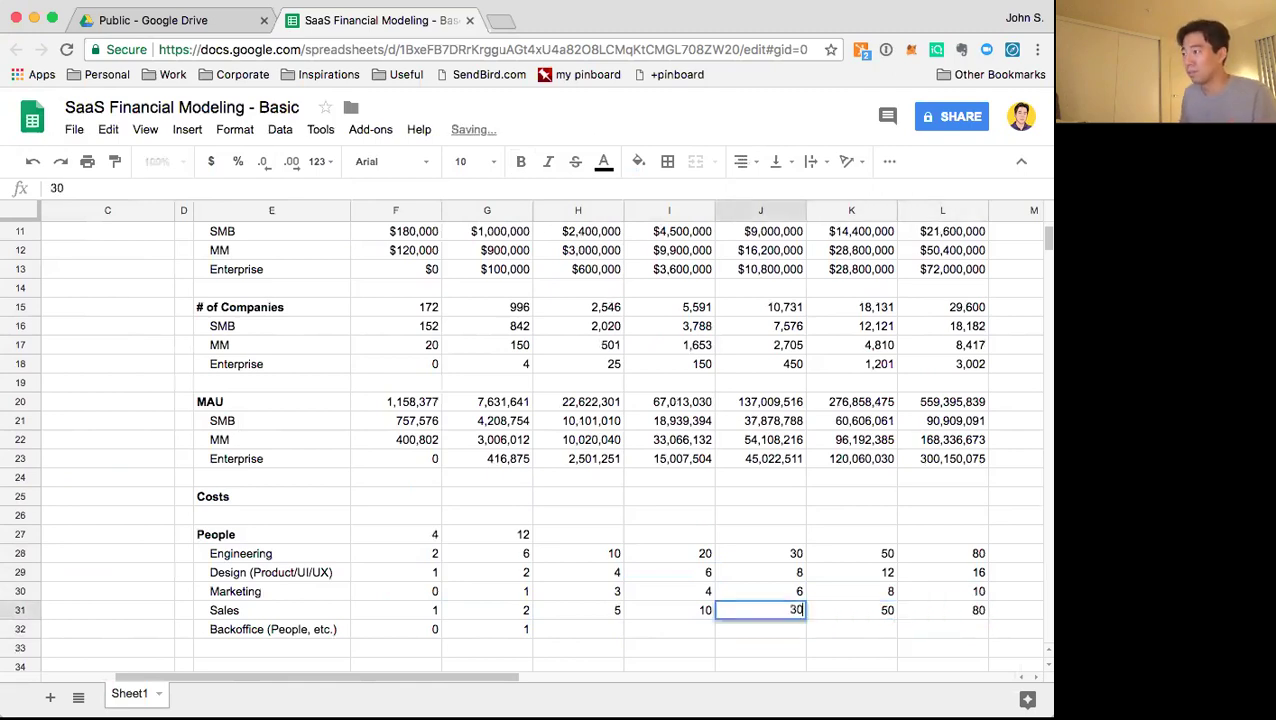
pyautogui.press('Return')
# Revise the earlier Sales headcounts to 4 in G31, 10 in H31 and 20 in I31
pyautogui.press('Up')
pyautogui.press('Left')
pyautogui.write('20')
pyautogui.press('Return')
pyautogui.press('Up')
pyautogui.press('Left')
pyautogui.write('10')
pyautogui.press('Return')
pyautogui.press('Up')
pyautogui.press('Left')
pyautogui.write('4')
pyautogui.press('Return')
# Copy the People total formula from G27 across the remaining years in H27:L27
pyautogui.press('Up')
pyautogui.press('Down')
pyautogui.press('Right')
pyautogui.press('Up')
pyautogui.press('Up')
pyautogui.press('Up')
pyautogui.press('Up')
pyautogui.press('Left')
pyautogui.press('Up')
pyautogui.press('Right')
pyautogui.hotkey('shift', 'Right')
pyautogui.hotkey('shift', 'Right')
pyautogui.hotkey('shift', 'Right')
pyautogui.hotkey('shift', 'Right')
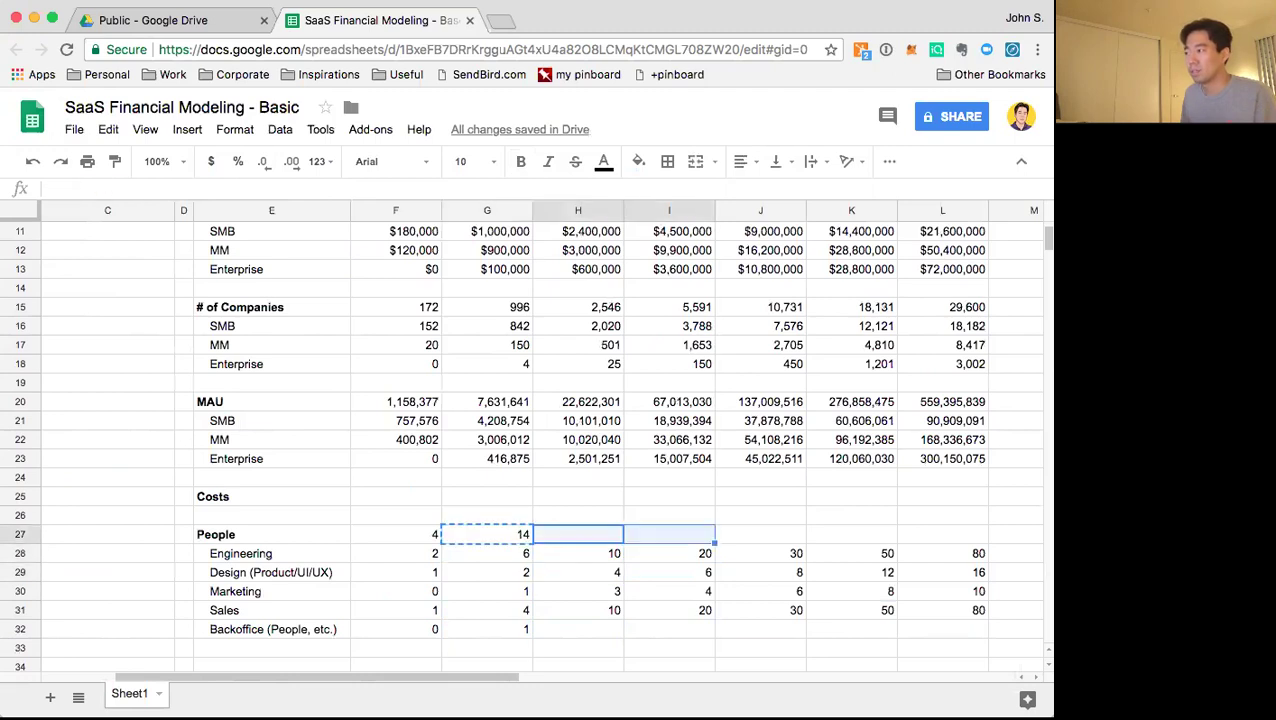
pyautogui.hotkey('ctrl', 'v')
# Enter the remaining Backoffice headcounts 3, 5, 10, 15 and 20 in H32:L32
pyautogui.press('Down')
pyautogui.press('Down')
pyautogui.press('Down')
pyautogui.press('Down')
pyautogui.press('Down')
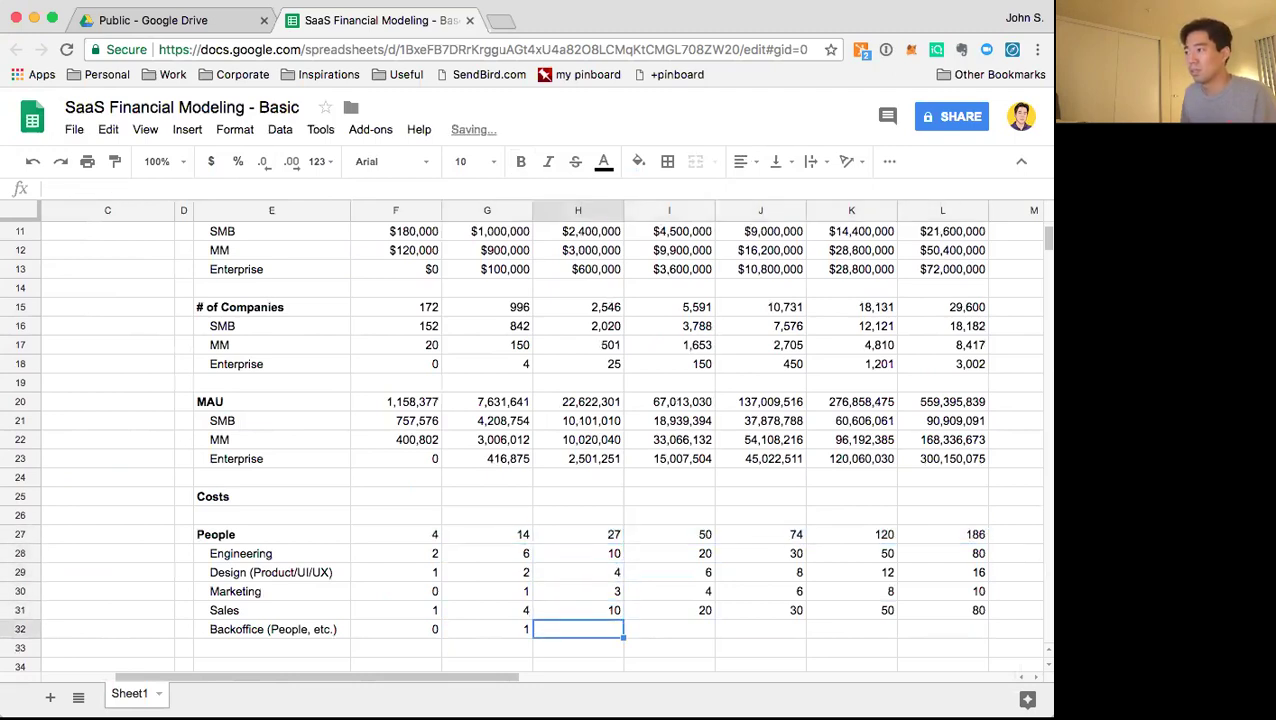
pyautogui.write('3')
pyautogui.press('Tab')
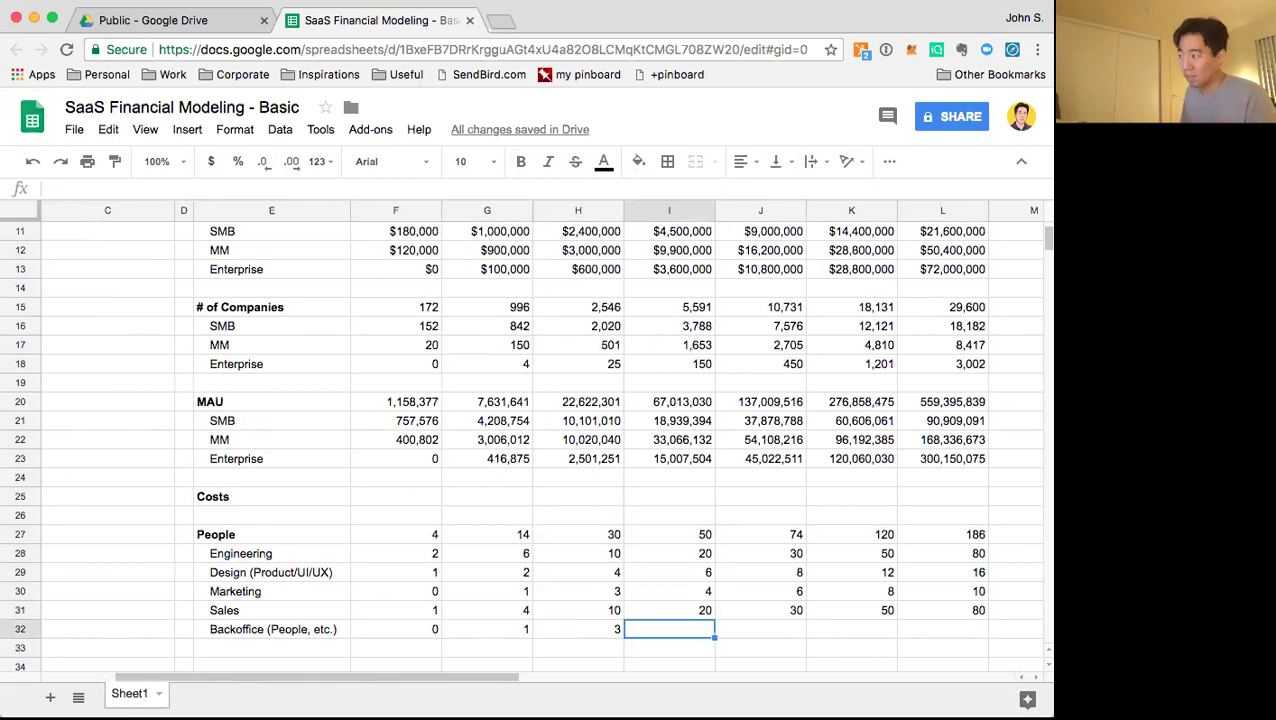
pyautogui.write('5')
pyautogui.press('Tab')
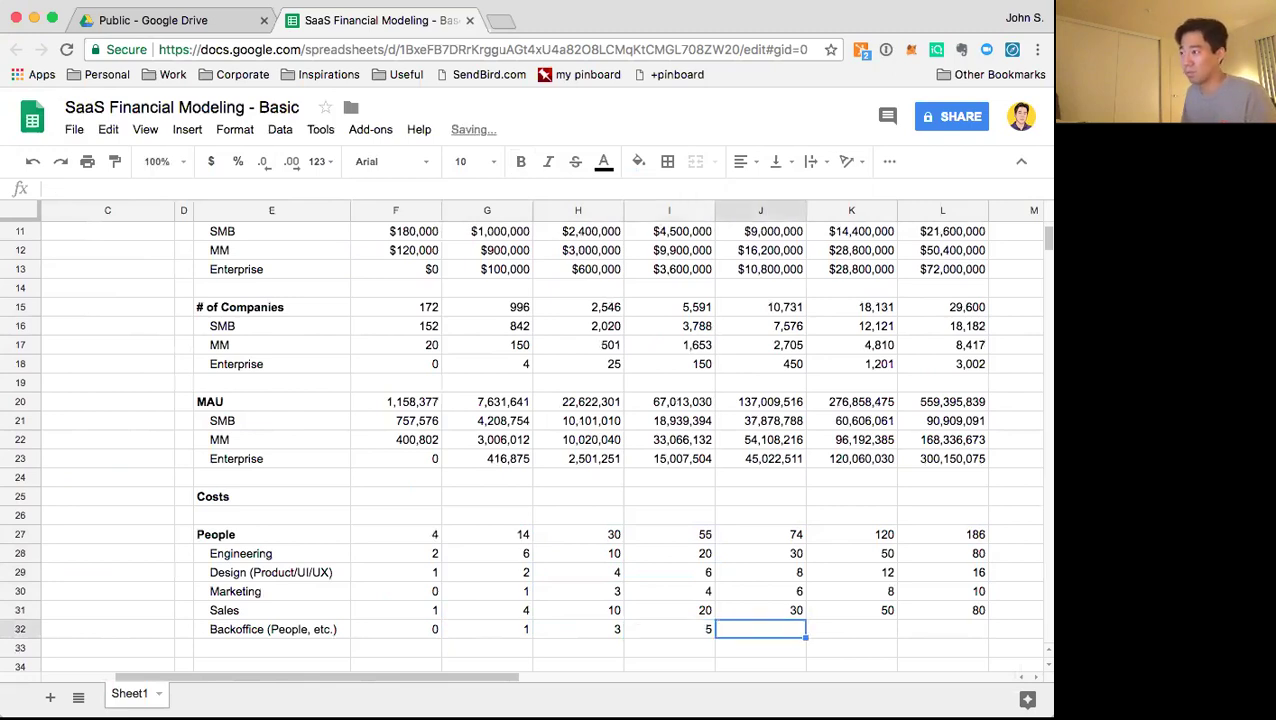
pyautogui.write('10')
pyautogui.press('Tab')
pyautogui.press('Return')
pyautogui.write('15')
pyautogui.press('Tab')
pyautogui.write('20')
pyautogui.press('Return')
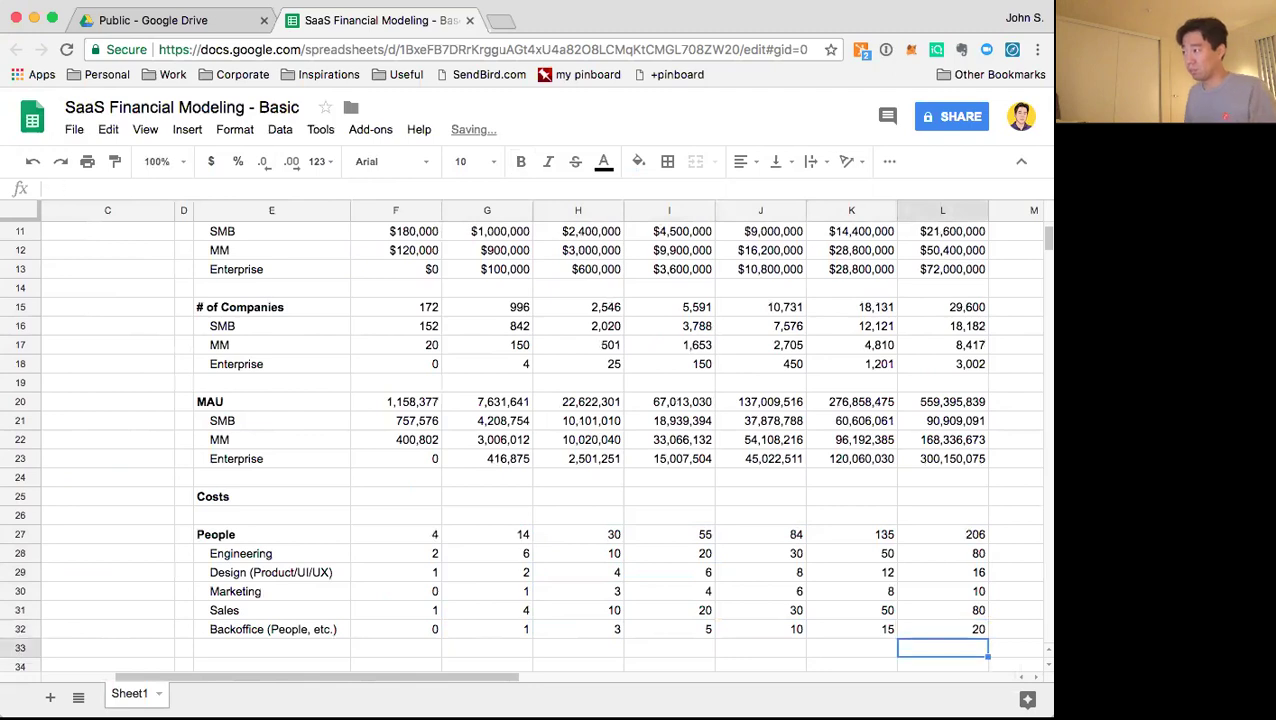
# Review the projection from the Target ARR row down to the department headcounts
pyautogui.press('Up')
pyautogui.press('Left')
pyautogui.press('Left')
pyautogui.press('Left')
pyautogui.press('Left')
pyautogui.press('Left')
pyautogui.press('Left')
pyautogui.press('Left')
pyautogui.press('Left')
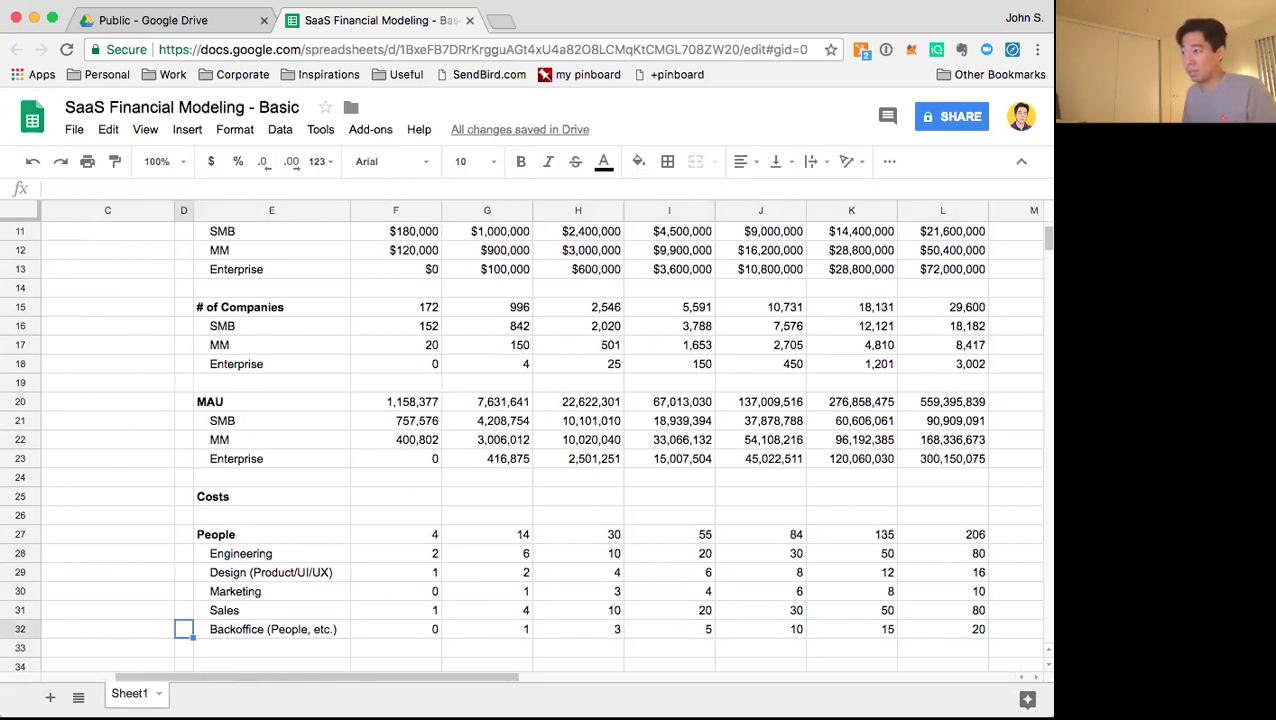
pyautogui.press('Right')
pyautogui.scroll(5, 744, 407)
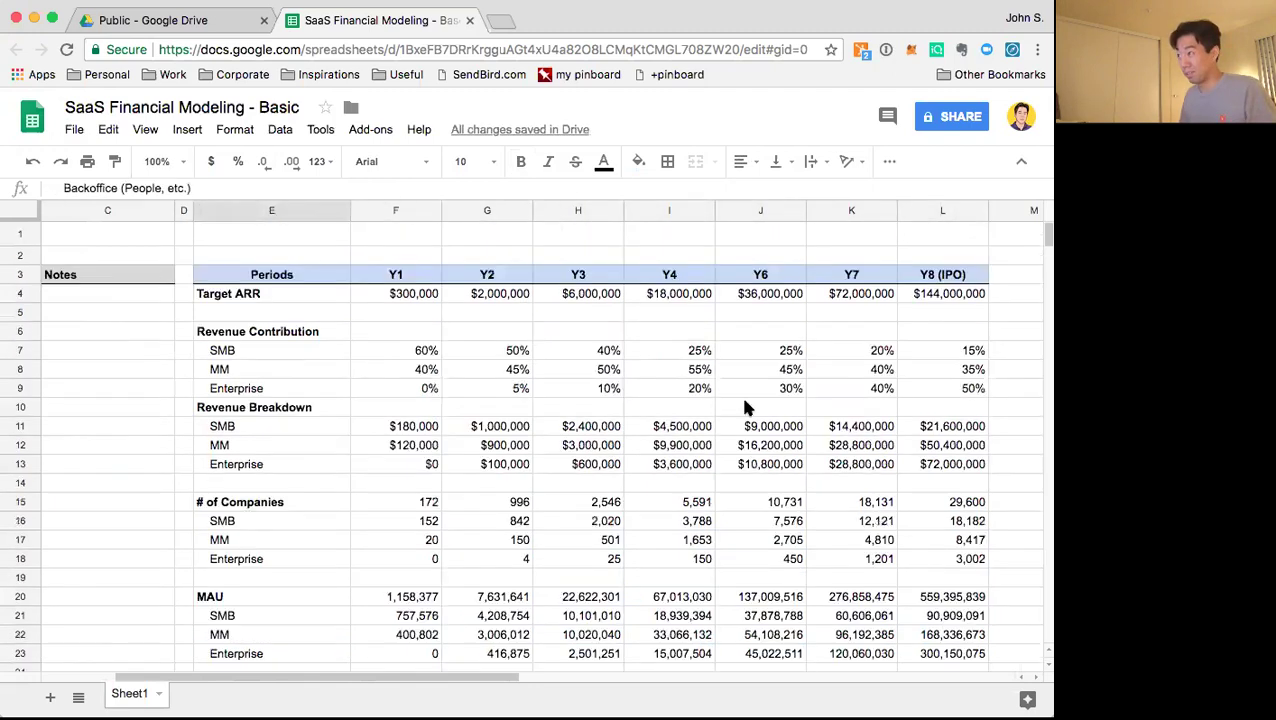
pyautogui.scroll(-5, 955, 390)
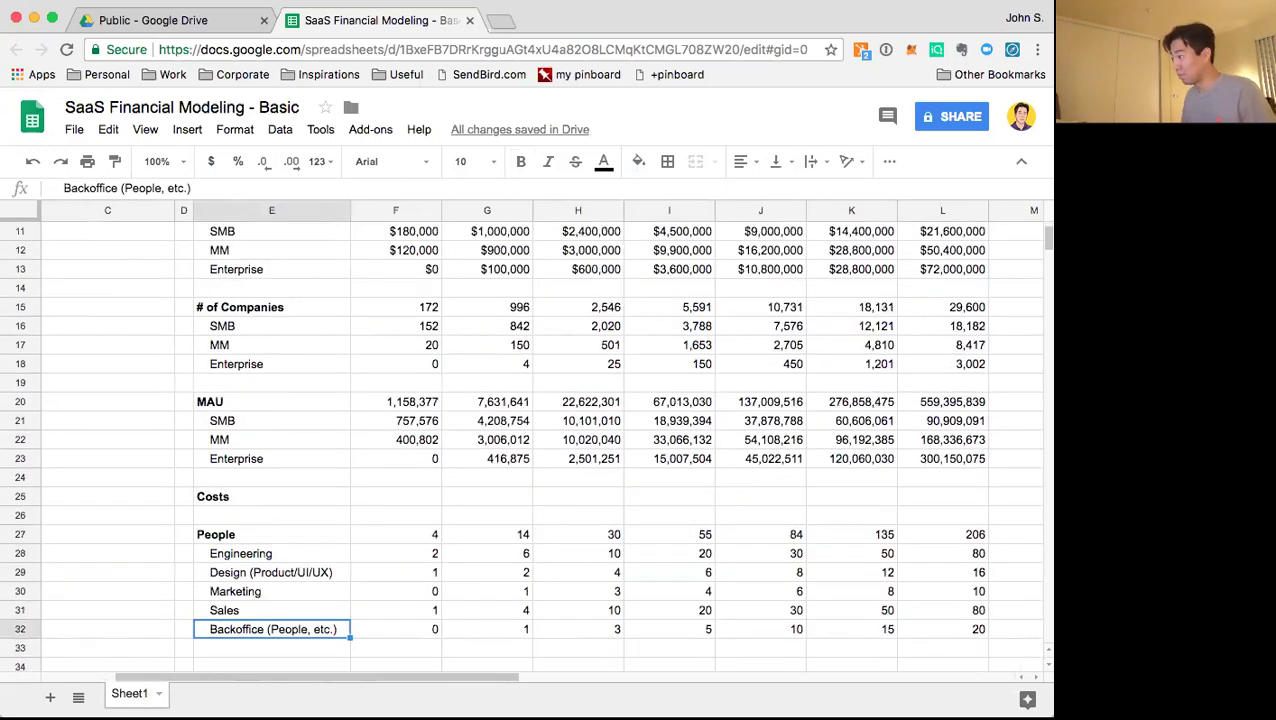
pyautogui.scroll(-5, 438, 451)
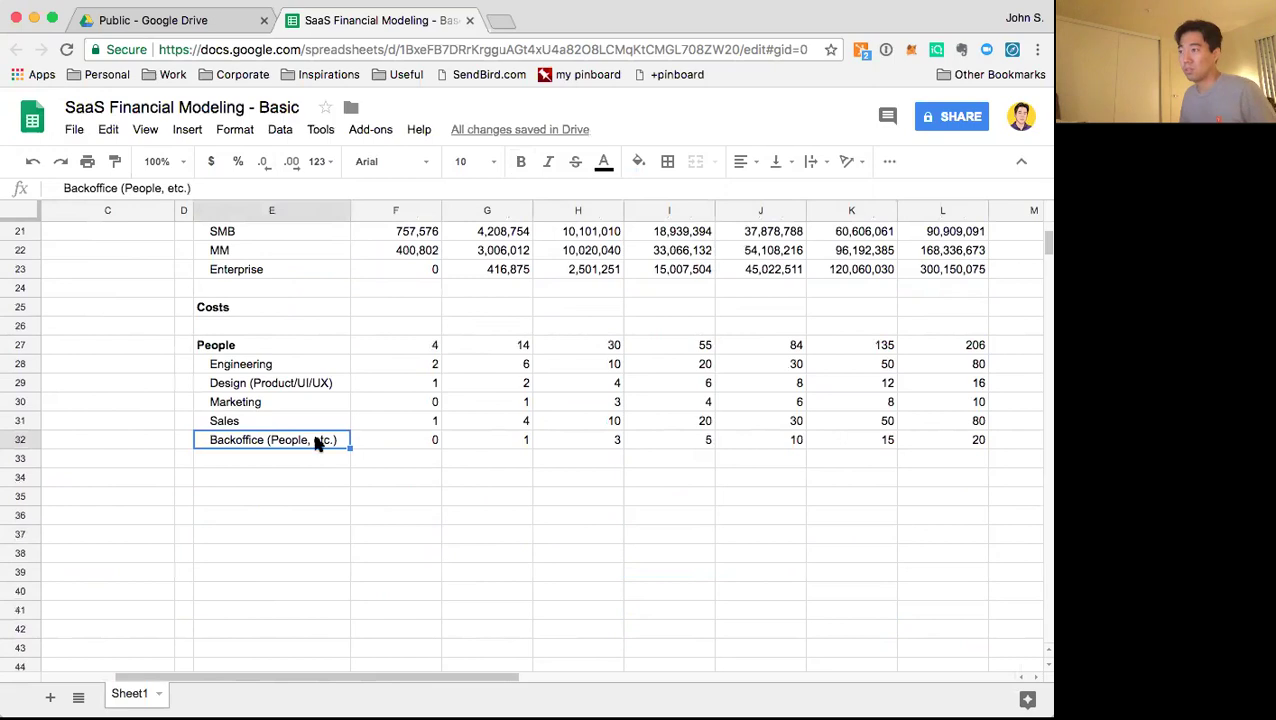
# Enter the section heading "Sanity Checker - People" in E34, below the headcounts
pyautogui.click(278, 476)
pyautogui.write('Sna')
pyautogui.press('BackSpace')
pyautogui.press('BackSpace')
pyautogui.write('anity Checker - Peopl')
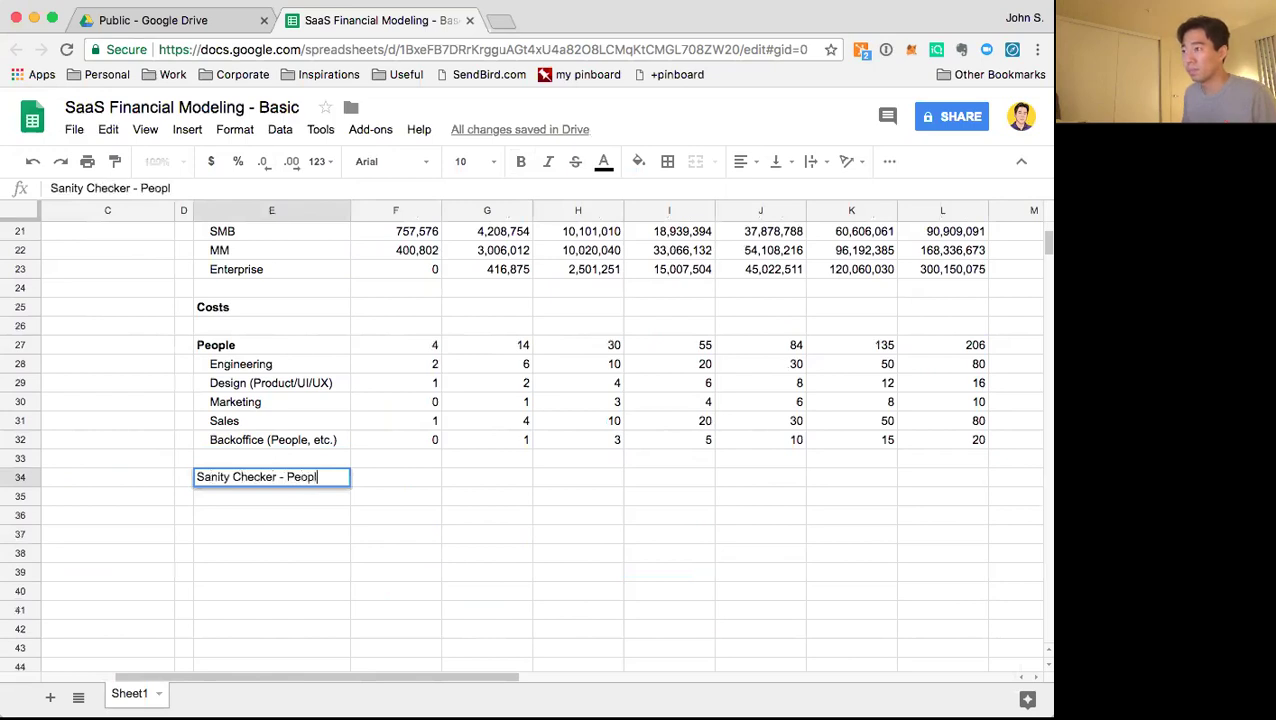
pyautogui.write('e')
pyautogui.press('Return')
# Add the row labels "Revenue / Employee" in E35 and "Revenue / Sales" in E36
pyautogui.write('R')
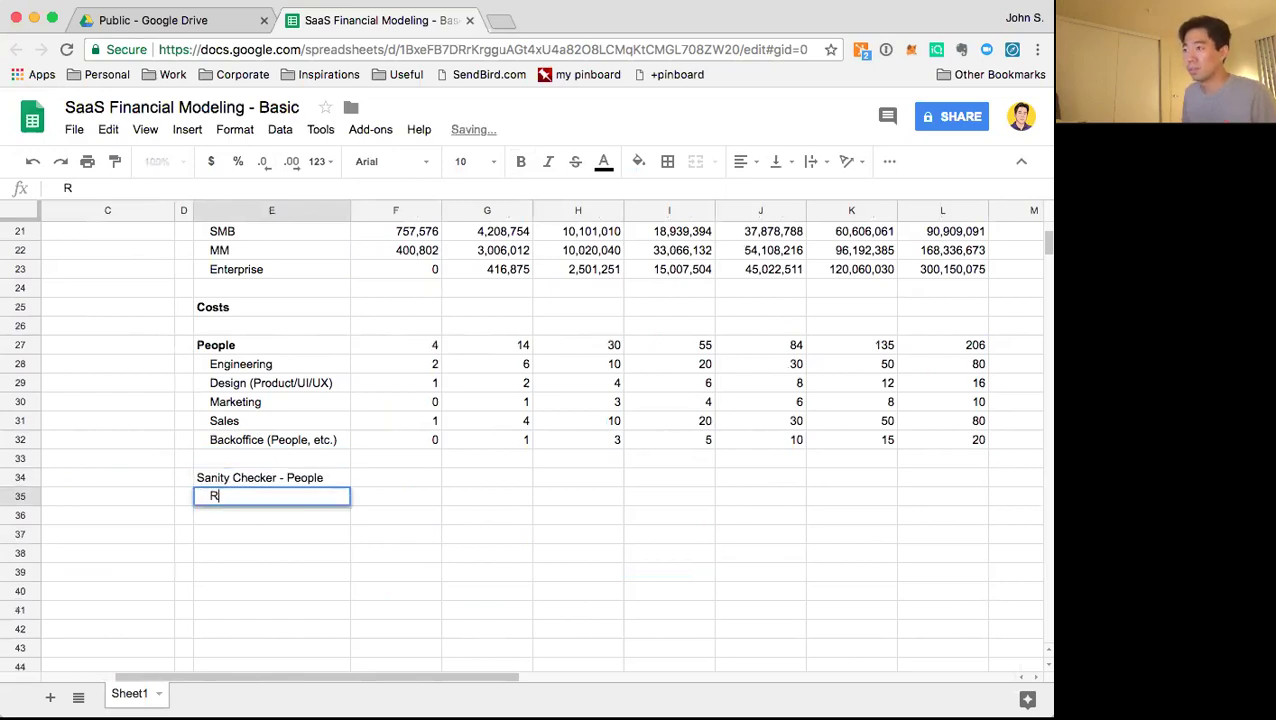
pyautogui.write('evenue / Employee')
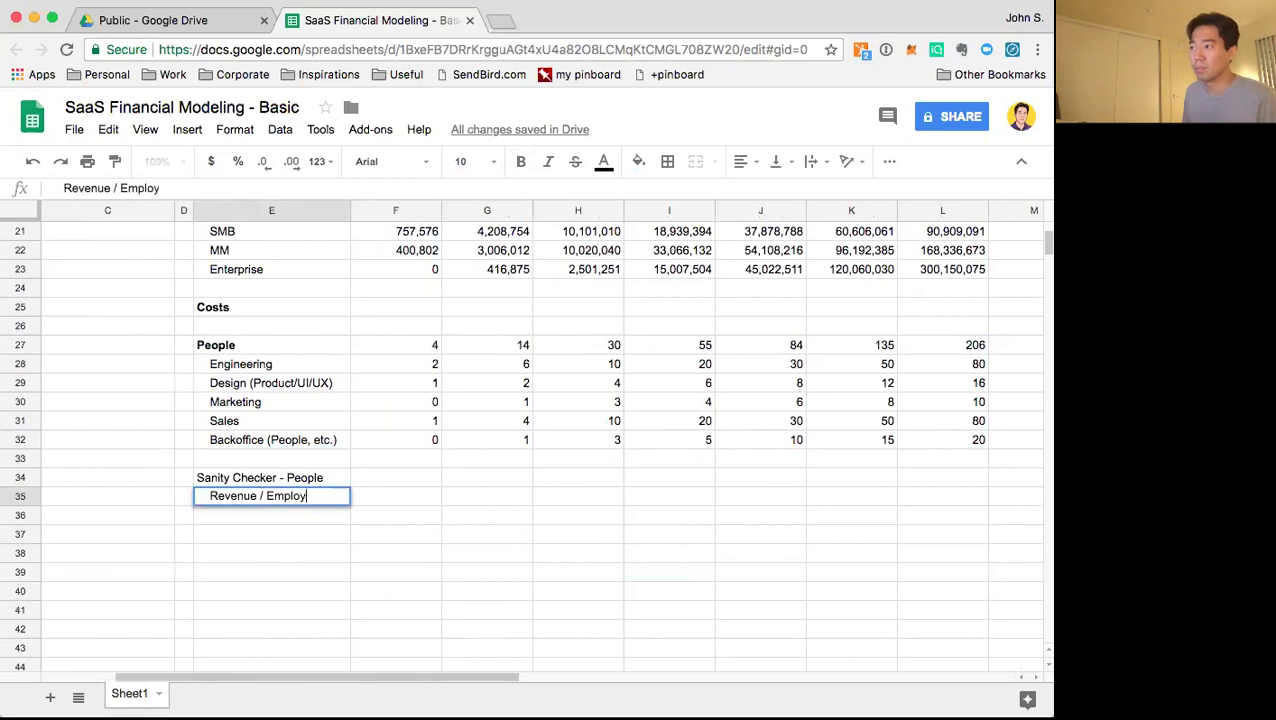
pyautogui.press('Return')
pyautogui.write('Revenue / Sales')
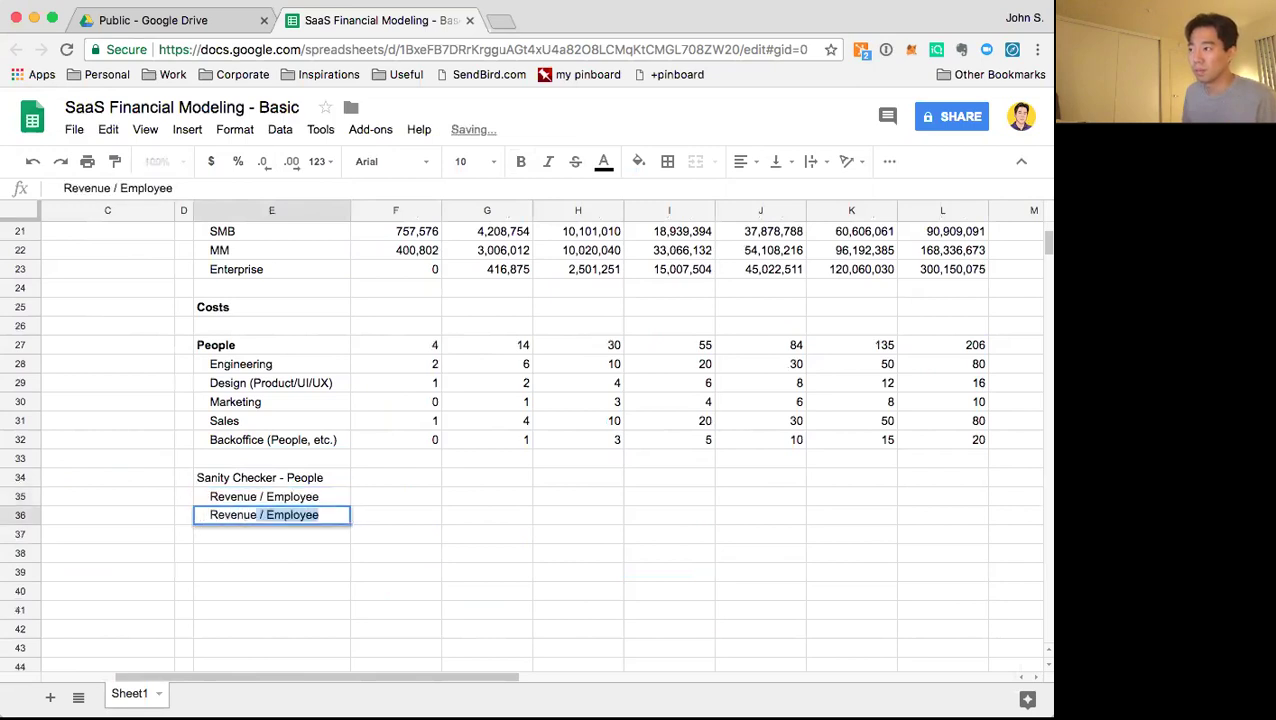
pyautogui.press('Return')
# Make the "Sanity Checker - People" heading in E34 bold
pyautogui.press('Up')
pyautogui.press('Up')
pyautogui.press('Right')
pyautogui.press('Up')
pyautogui.press('Left')
pyautogui.press('super+b')
# Calculate Y1 Revenue / Employee in F35 by dividing Target ARR by total People with =F4/F27
pyautogui.press('Down')
pyautogui.press('Right')
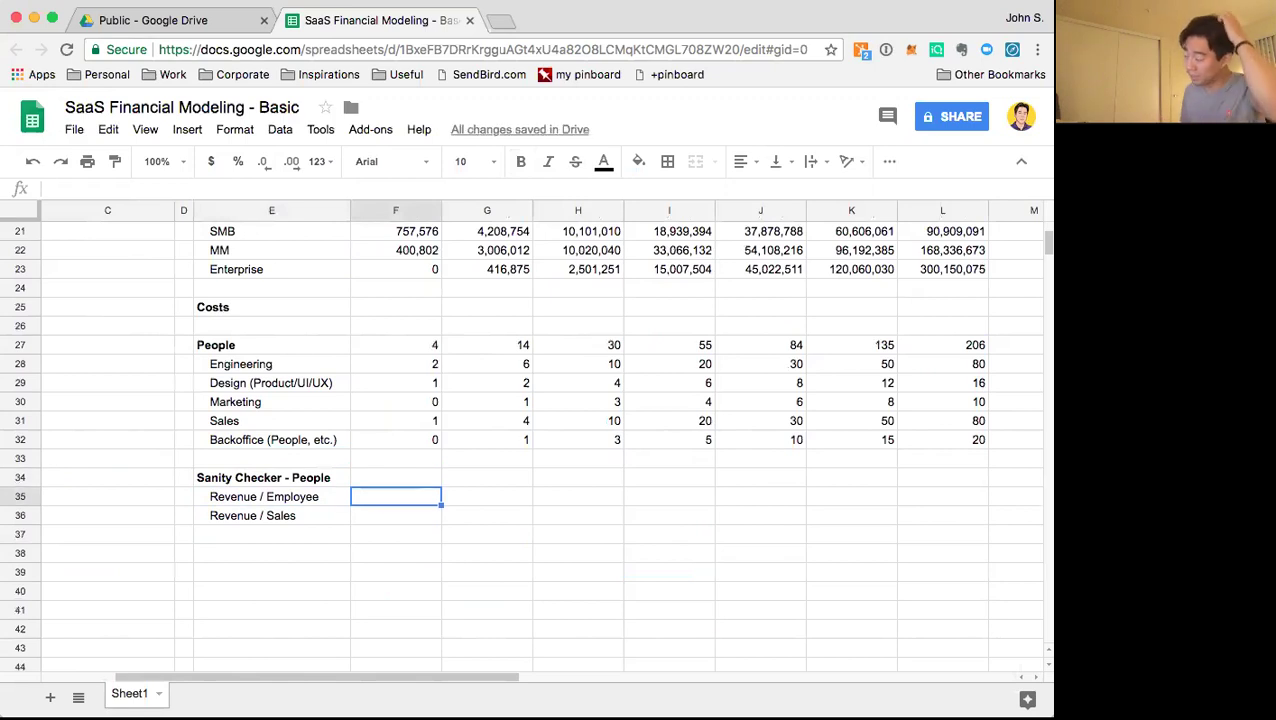
pyautogui.write('=')
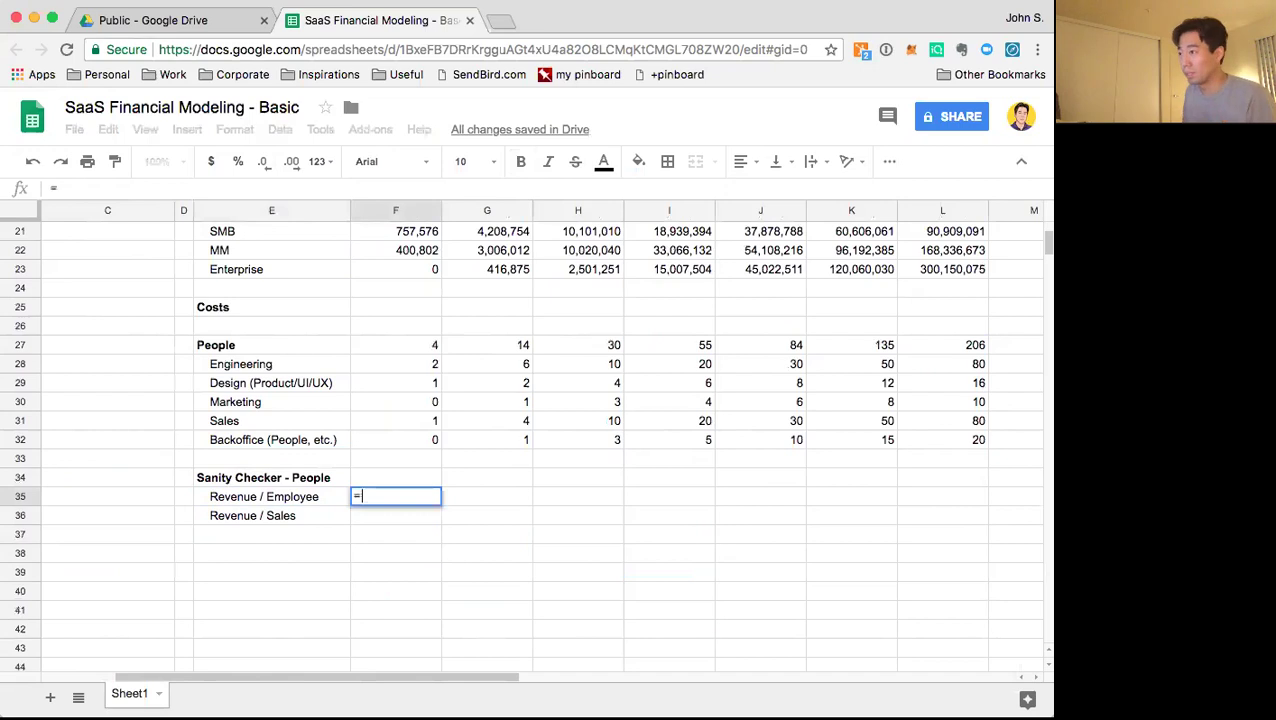
pyautogui.scroll(8, 397, 364)
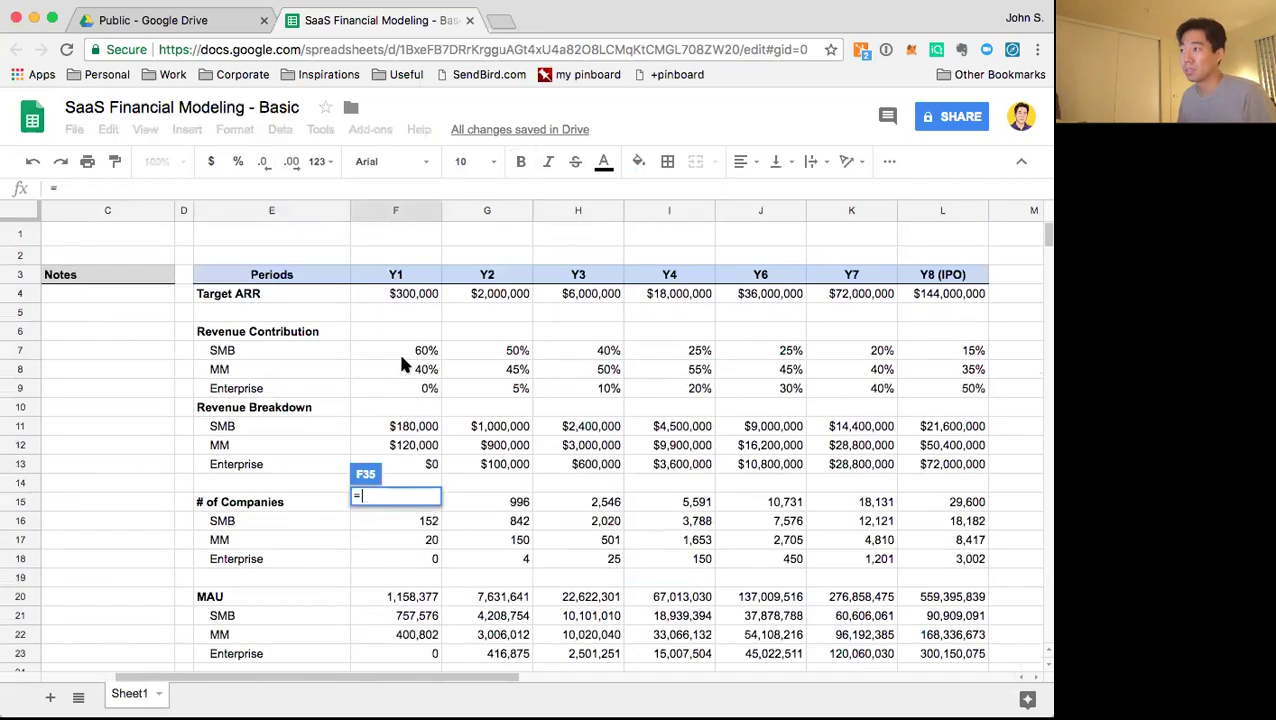
pyautogui.click(419, 292)
pyautogui.write('/')
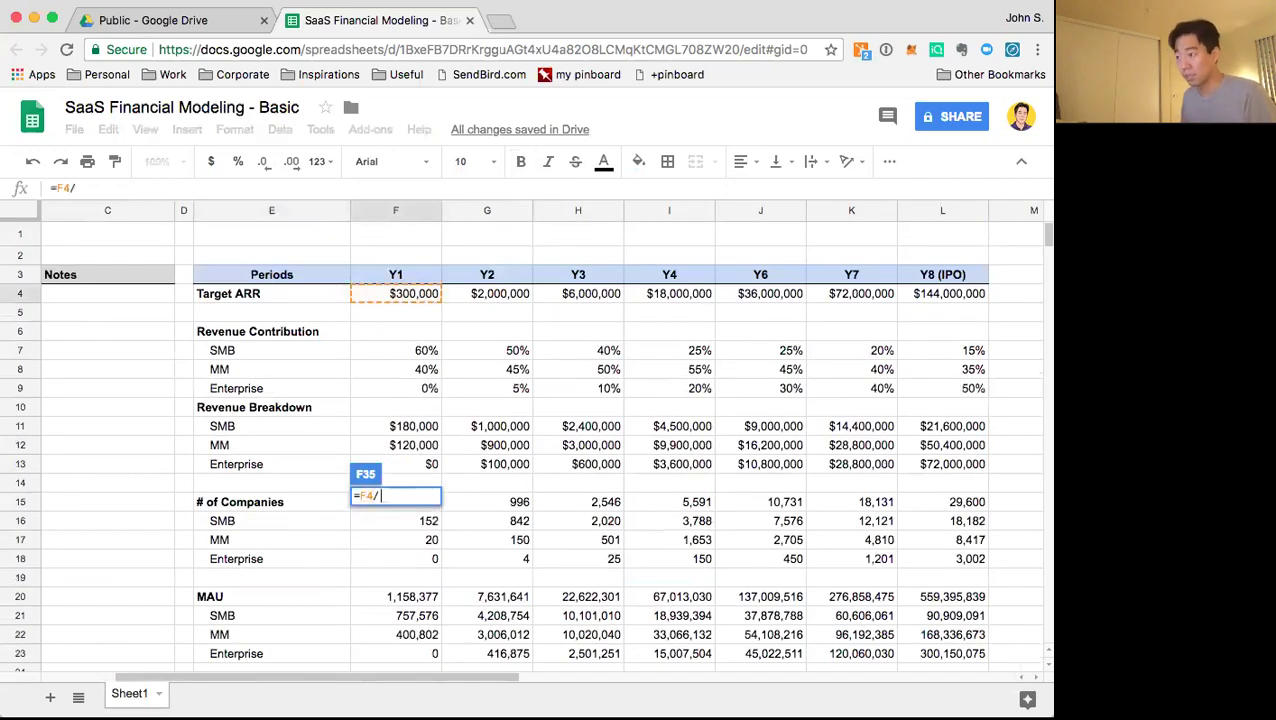
pyautogui.scroll(-4, 449, 356)
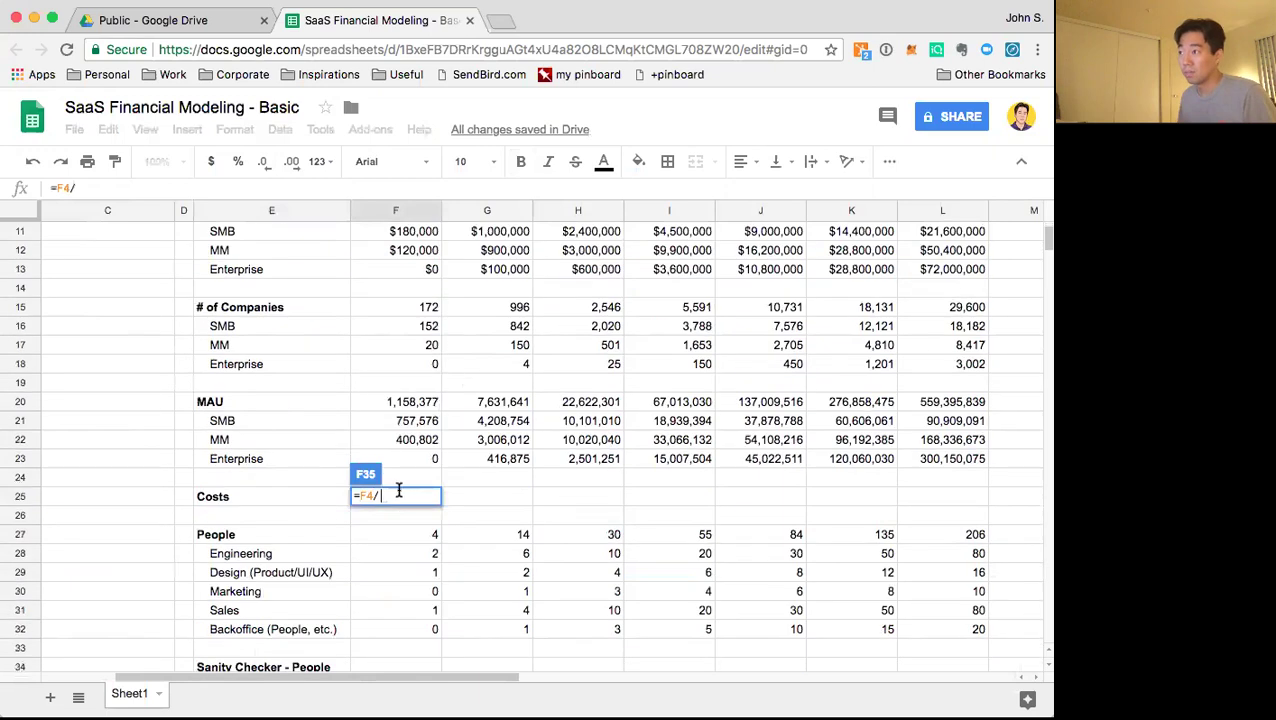
pyautogui.click(413, 535)
pyautogui.press('Return')
# Copy the Revenue / Employee formula from F35 across the remaining years through L35
pyautogui.press('Up')
pyautogui.hotkey('ctrl', 'c')
pyautogui.hotkey('shift', 'Right')
pyautogui.hotkey('shift', 'Right')
pyautogui.hotkey('shift', 'Right')
pyautogui.hotkey('shift', 'Right')
pyautogui.hotkey('shift', 'Right')
pyautogui.hotkey('shift', 'Right')
pyautogui.hotkey('ctrl', 'v')
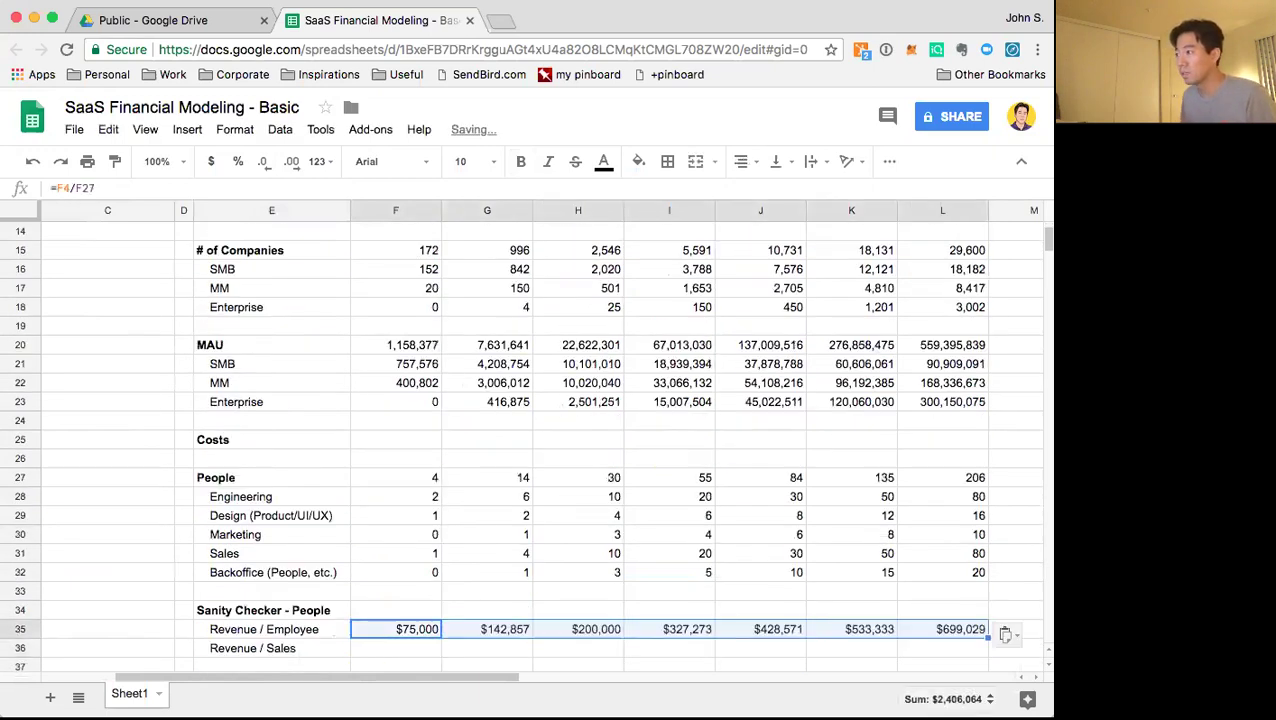
# Examine the Revenue / Employee values year by year across row 35
pyautogui.press('Down')
pyautogui.press('Up')
pyautogui.press('Right')
pyautogui.press('Right')
pyautogui.press('Right')
pyautogui.press('Right')
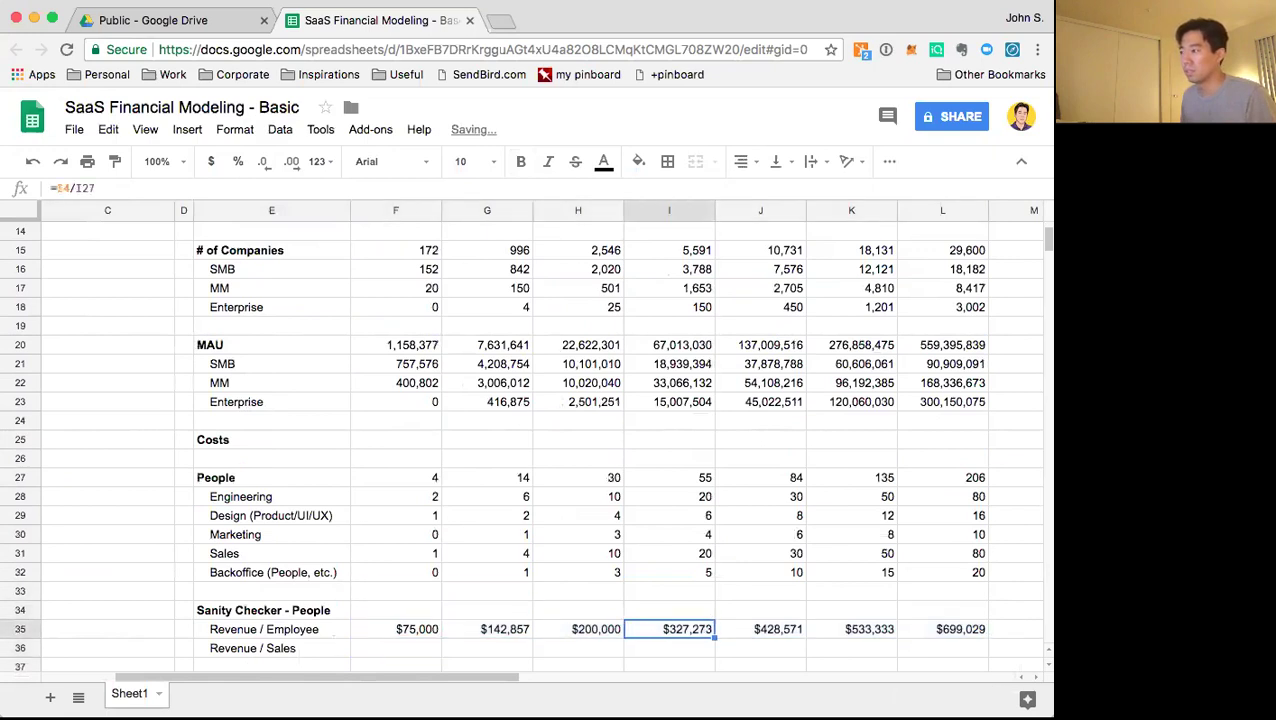
pyautogui.press('Right')
pyautogui.press('Right')
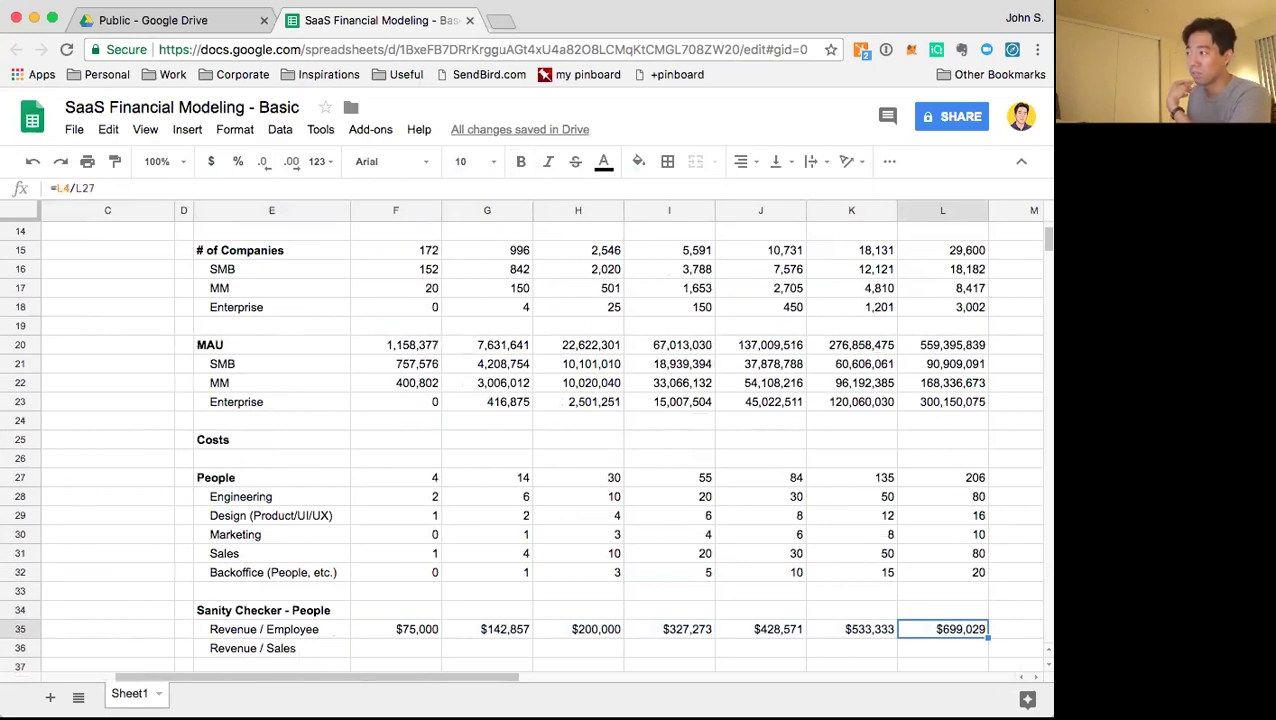
# Calculate Y1 Revenue / Sales in F36 by dividing Target ARR by the Sales headcount with =F4/F31
pyautogui.press('Left')
pyautogui.press('Left')
pyautogui.press('Left')
pyautogui.press('Left')
pyautogui.press('Left')
pyautogui.press('Left')
pyautogui.press('Down')
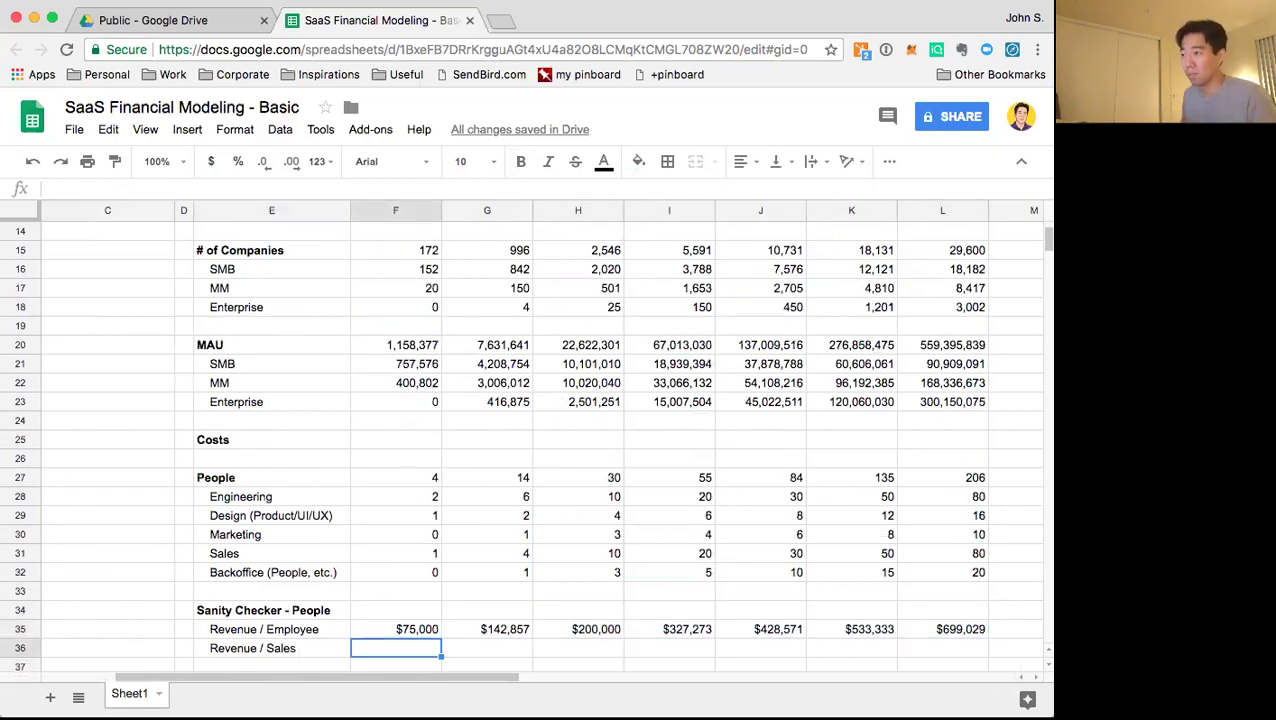
pyautogui.write('=')
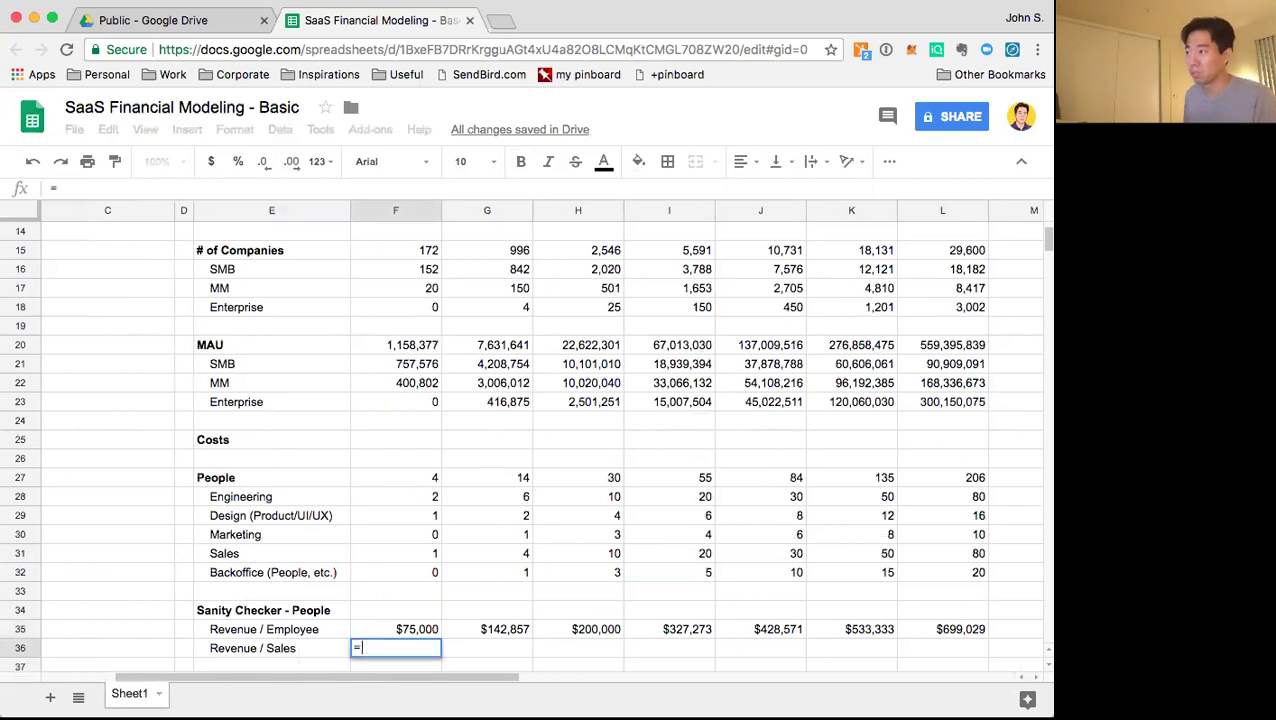
pyautogui.scroll(5, 386, 407)
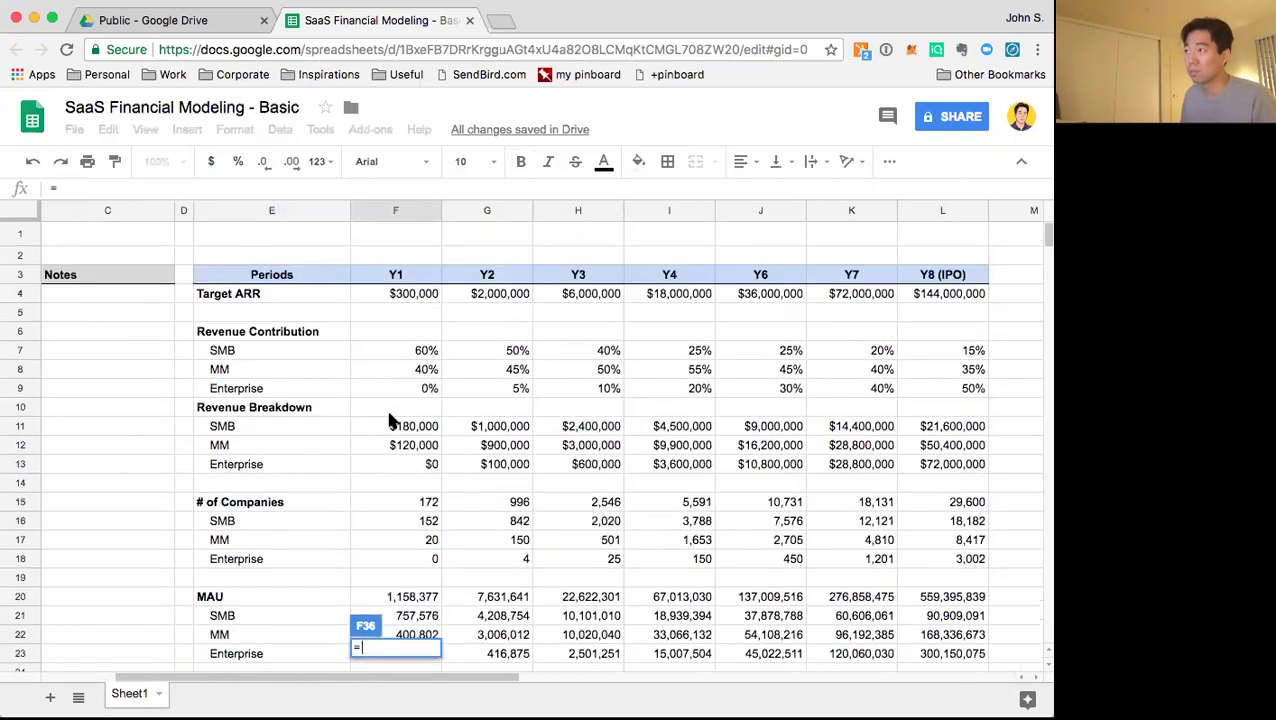
pyautogui.click(408, 296)
pyautogui.write('/')
pyautogui.scroll(-5, 400, 379)
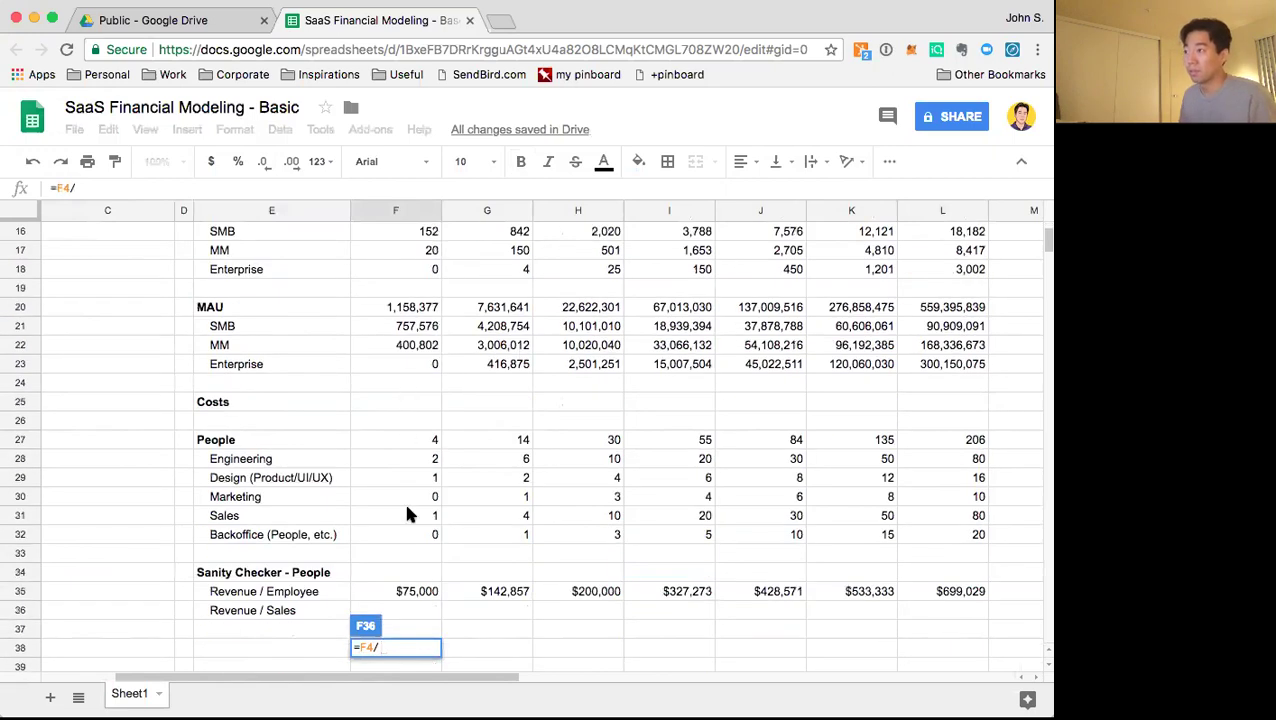
pyautogui.click(422, 517)
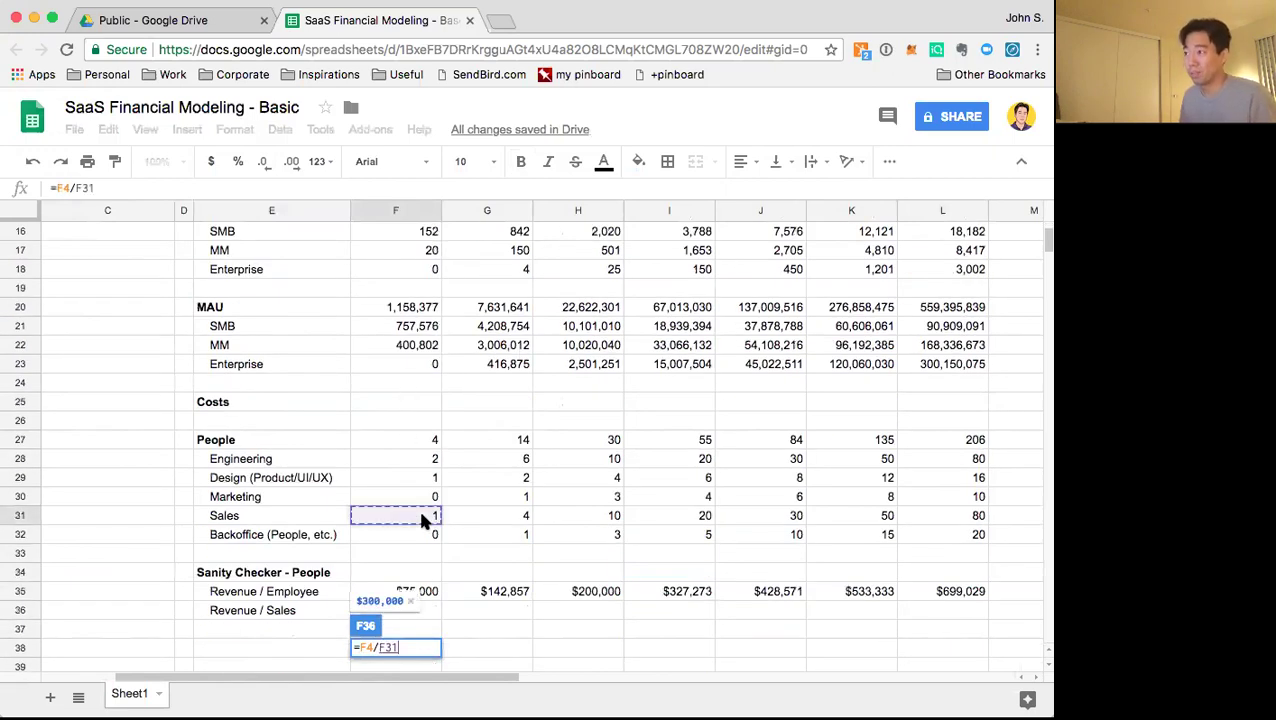
pyautogui.press('Return')
# Copy the Revenue / Sales formula from F36 across the remaining years through L36 and check the row
pyautogui.press('Up')
pyautogui.hotkey('ctrl', 'c')
pyautogui.hotkey('shift', 'Right')
pyautogui.hotkey('shift', 'Right')
pyautogui.hotkey('shift', 'Right')
pyautogui.hotkey('shift', 'Right')
pyautogui.hotkey('shift', 'Right')
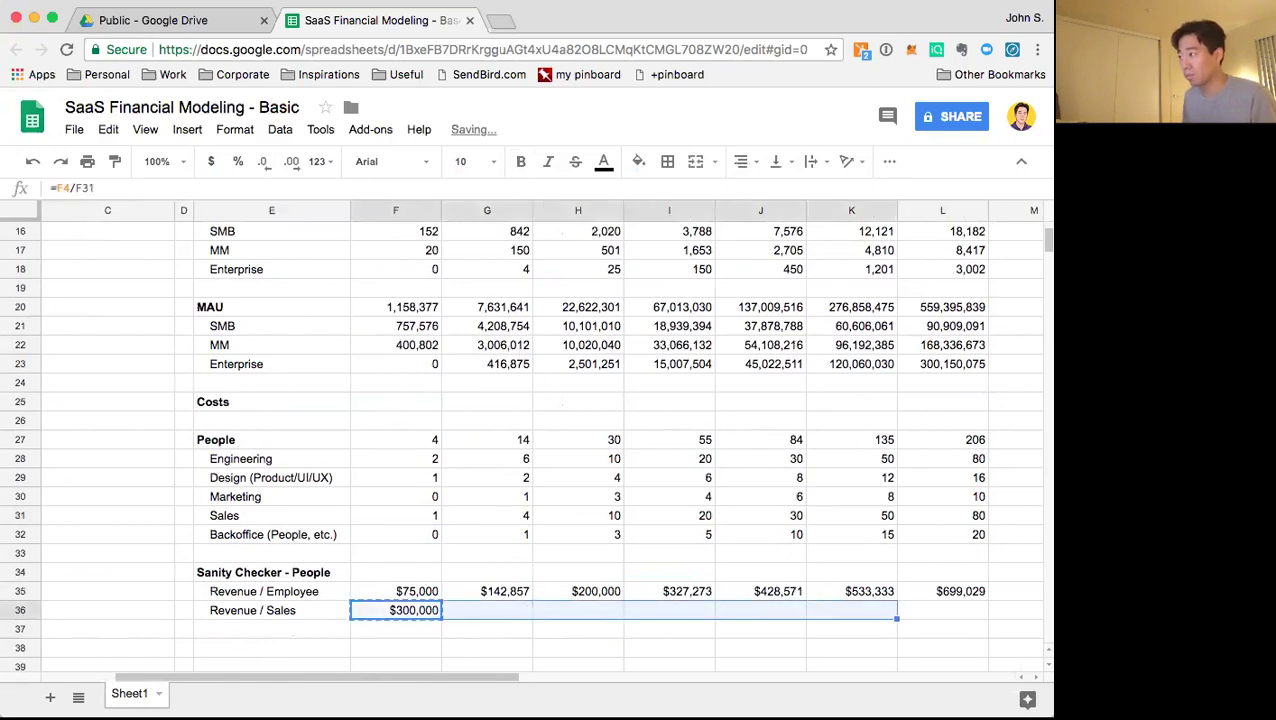
pyautogui.hotkey('shift', 'Right')
pyautogui.hotkey('ctrl', 'v')
pyautogui.press('Right')
pyautogui.press('Right')
pyautogui.press('Right')
pyautogui.press('Right')
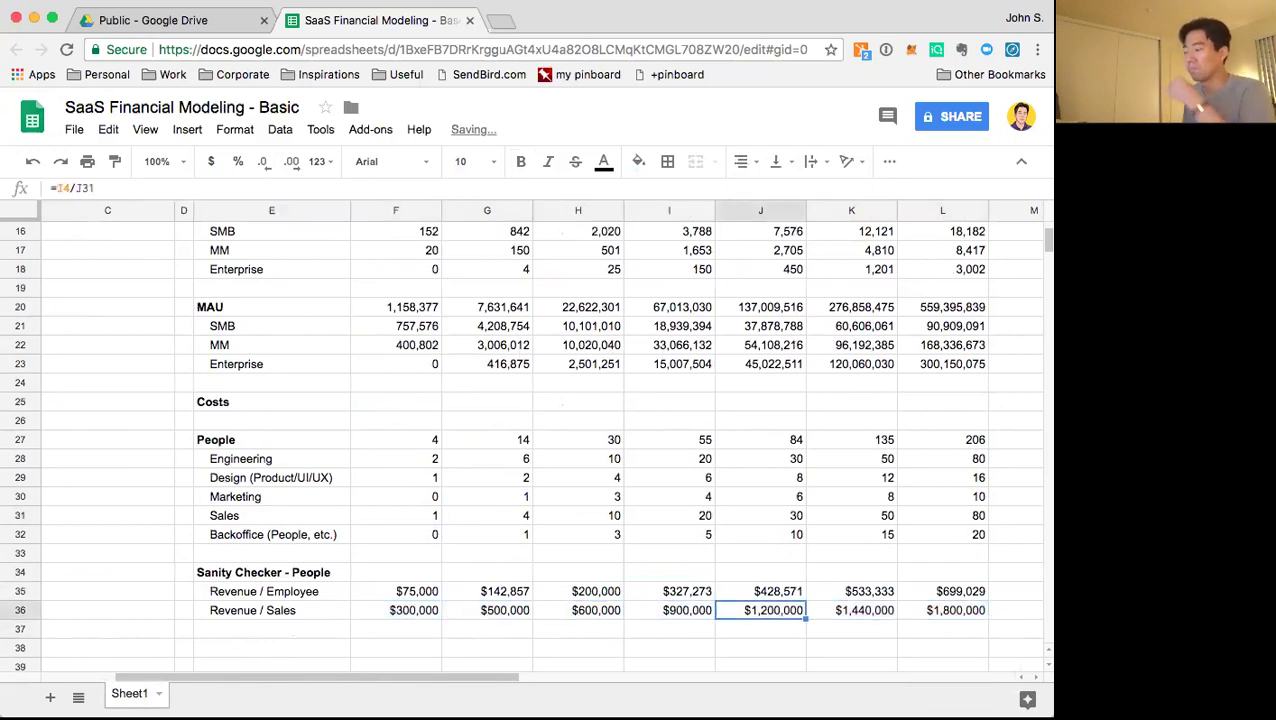
pyautogui.press('Right')
pyautogui.press('Right')
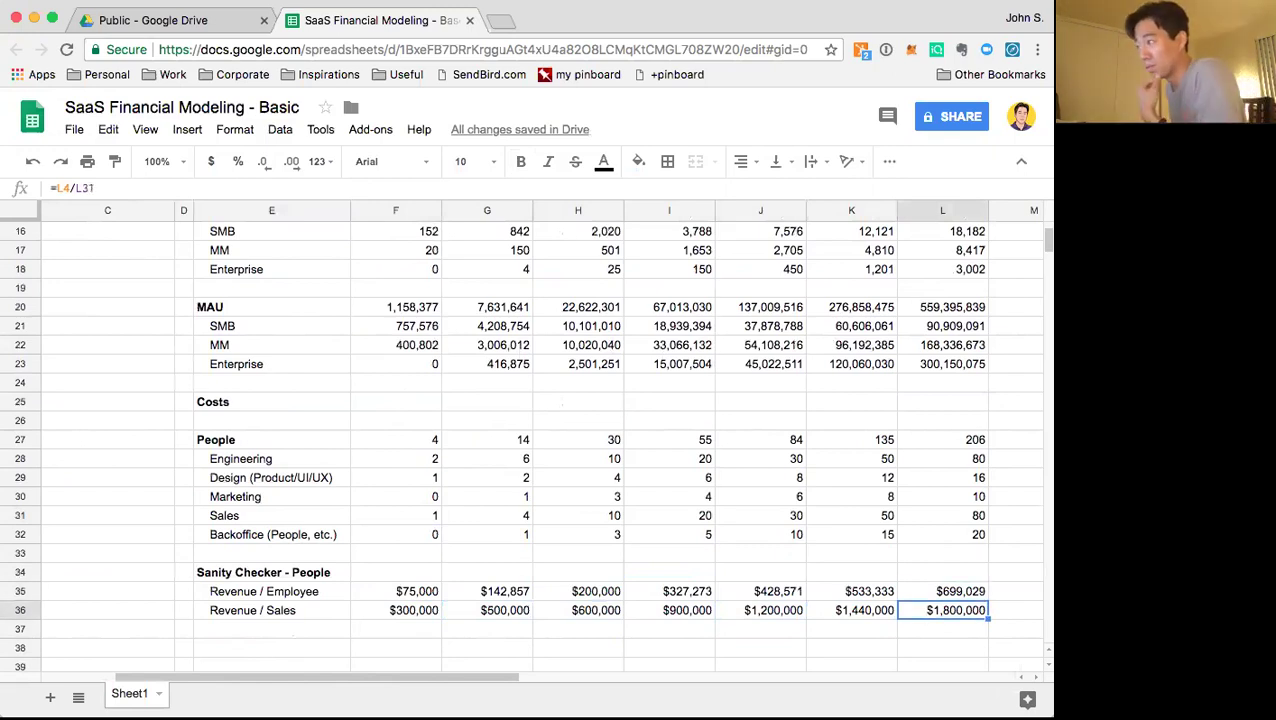
# Compare the Revenue / Sales values for the last three years in row 36
pyautogui.press('Left')
pyautogui.press('Left')
pyautogui.press('Right')
pyautogui.press('Left')
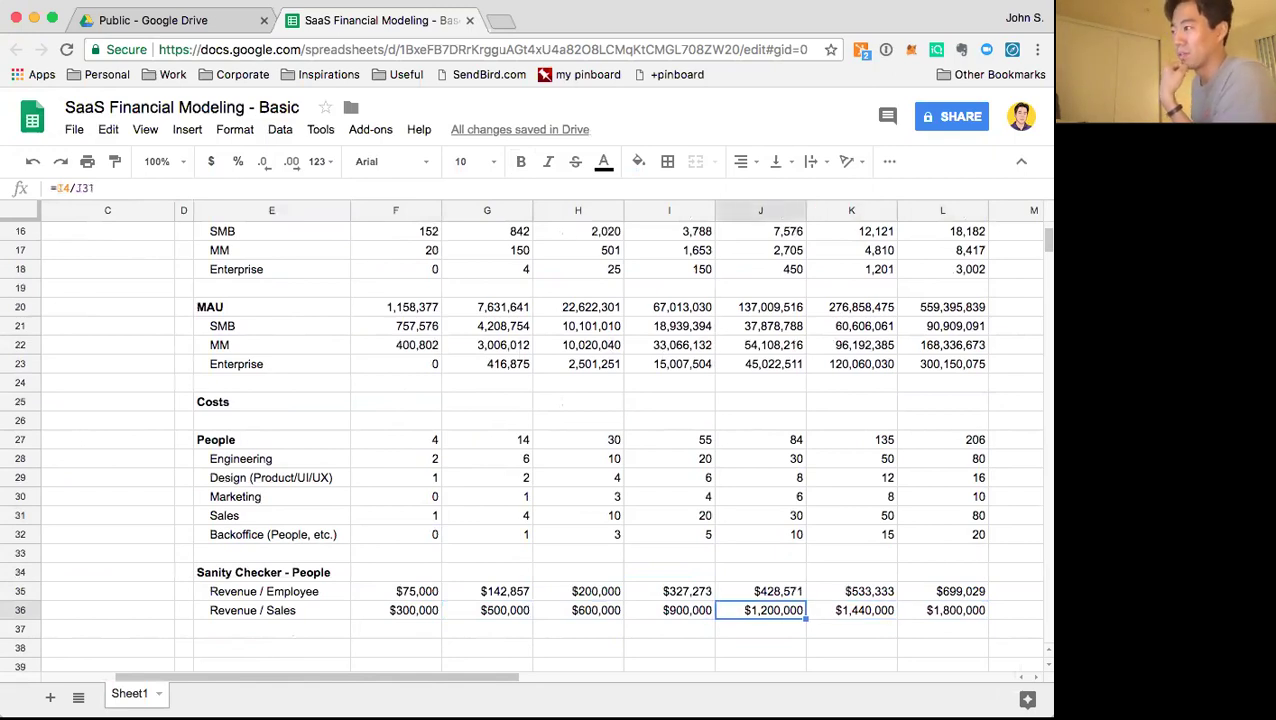
pyautogui.press('Right')
pyautogui.press('Right')
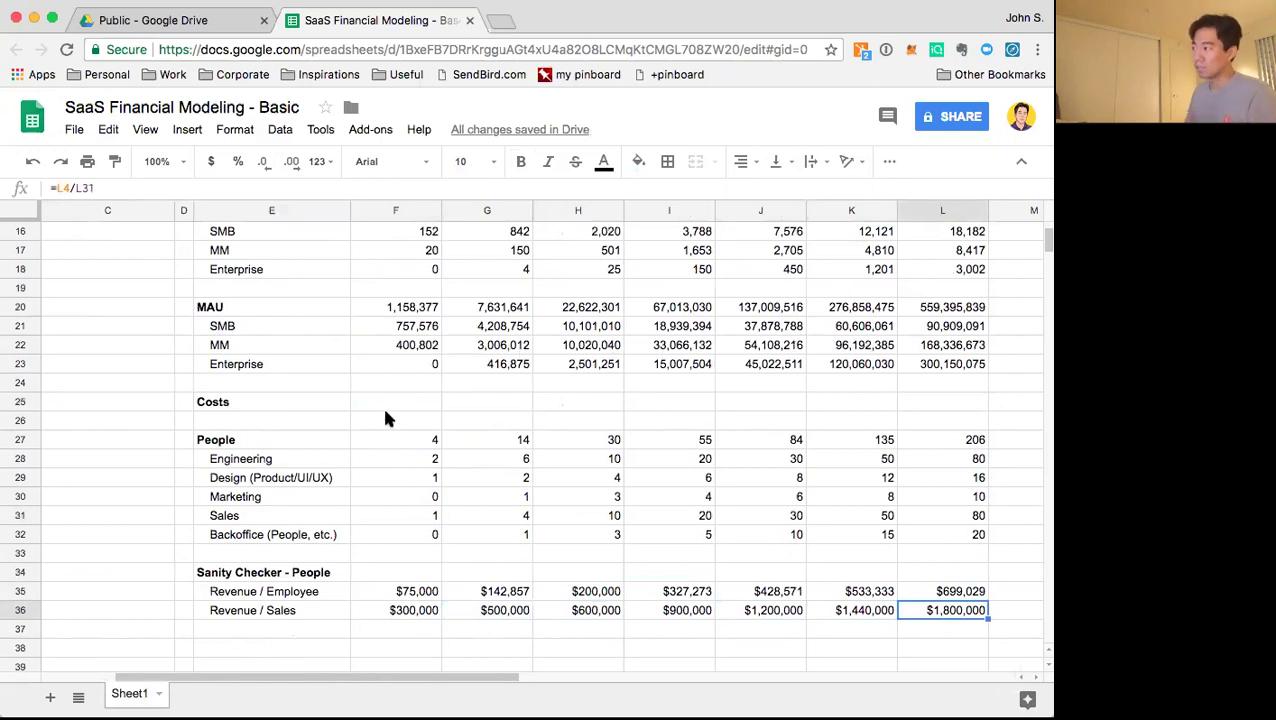
# Try final-year Sales headcounts of 90 and 100 in L31 and settle on 90
pyautogui.click(935, 515)
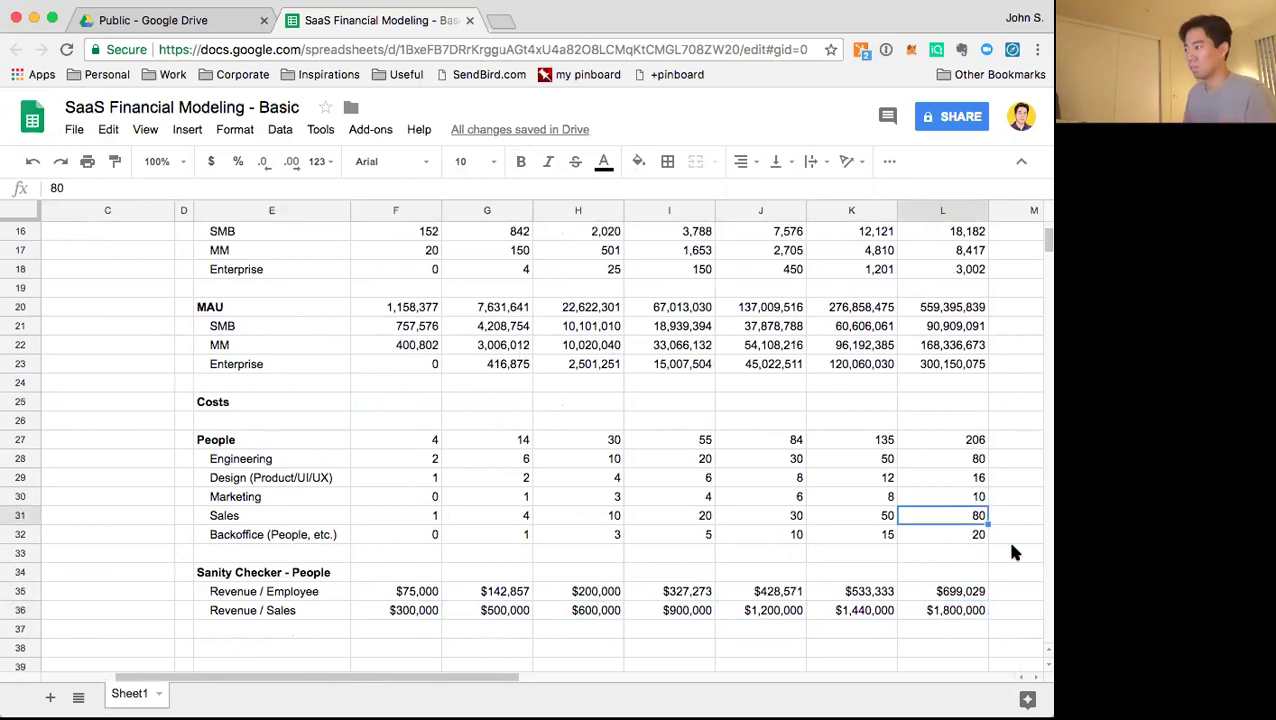
pyautogui.write('90')
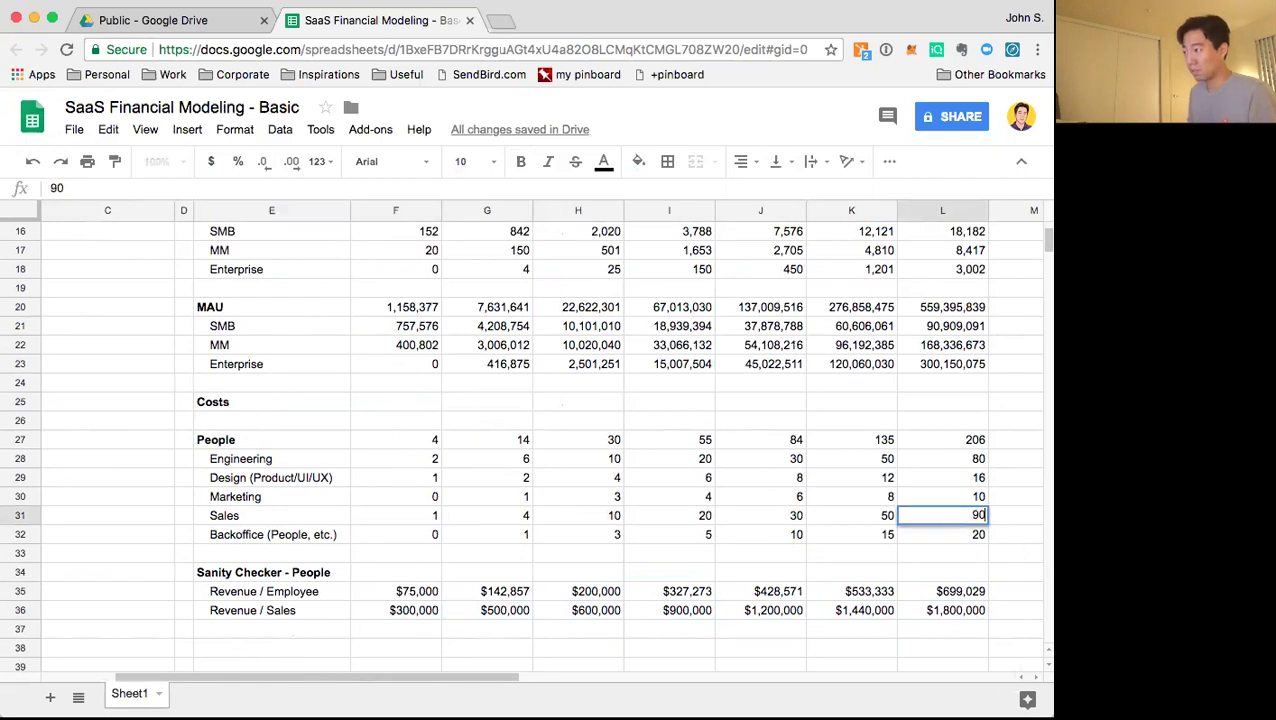
pyautogui.press('Return')
pyautogui.press('Up')
pyautogui.write('100')
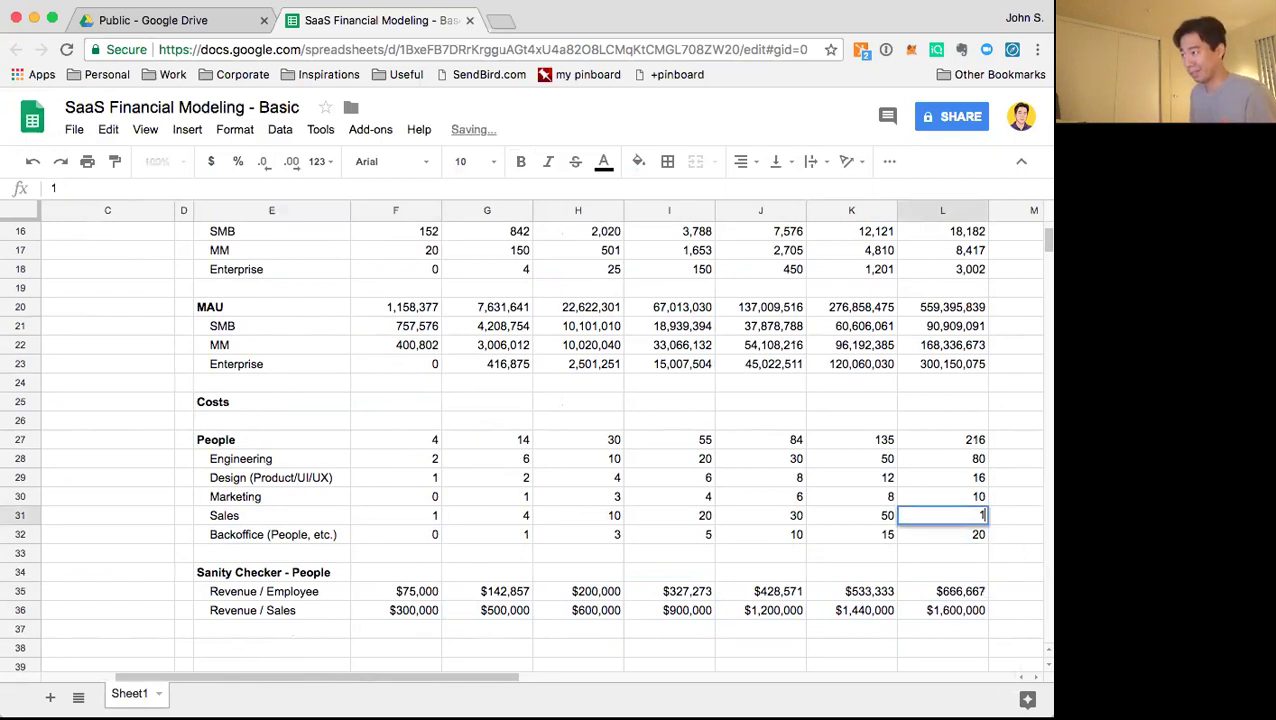
pyautogui.press('Return')
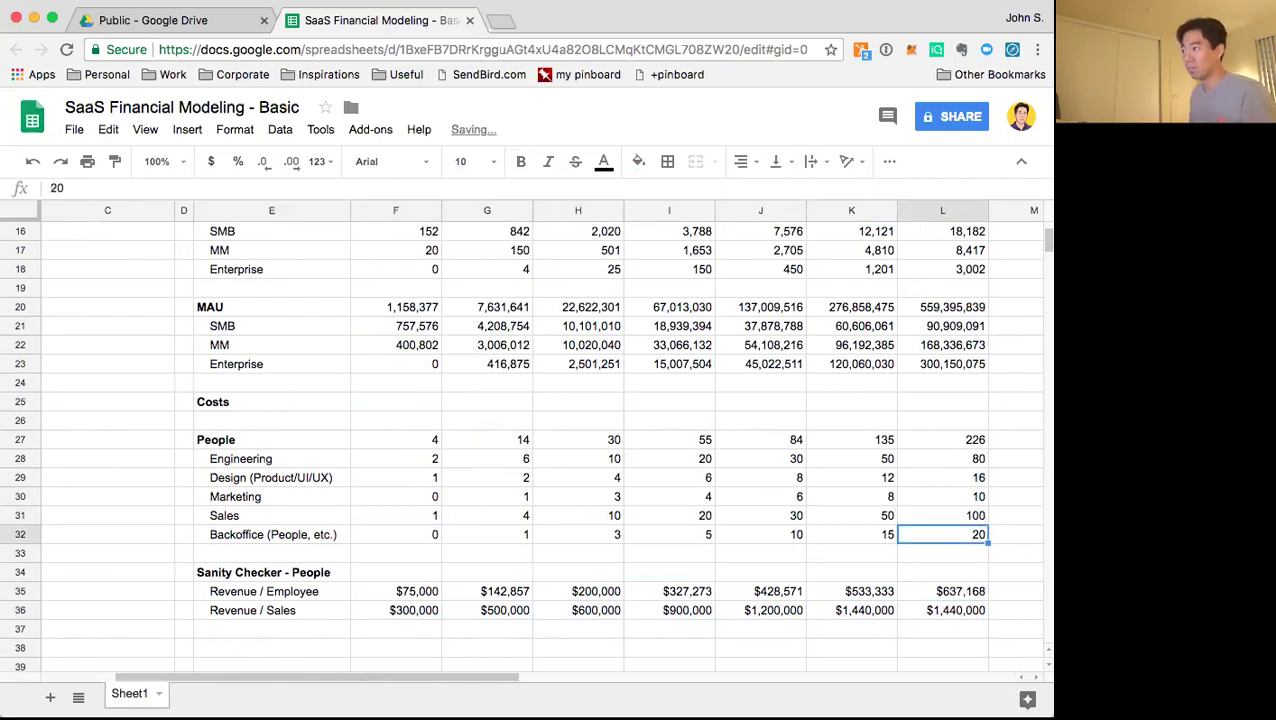
pyautogui.press('Up')
pyautogui.write('90')
pyautogui.press('Return')
# Review the final-year department headcounts and set Backoffice in L32 to 25
pyautogui.press('Up')
pyautogui.press('Up')
pyautogui.press('Up')
pyautogui.press('Up')
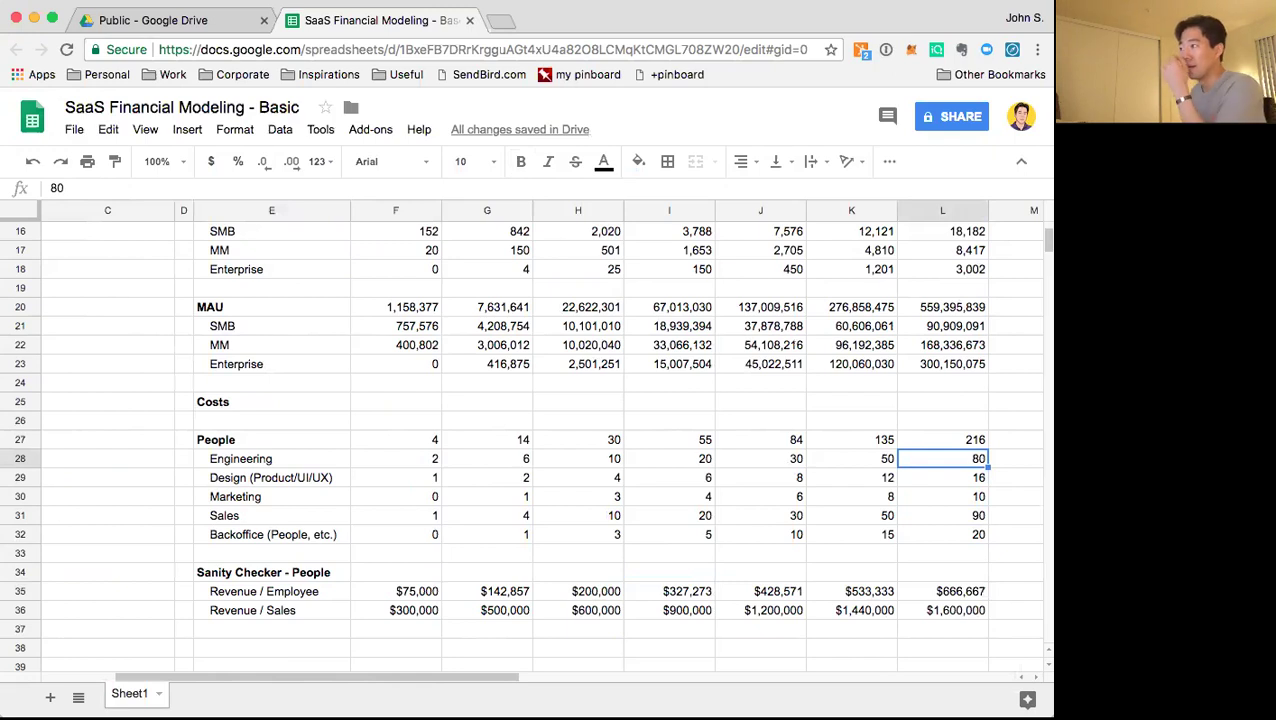
pyautogui.press('Down')
pyautogui.press('Down')
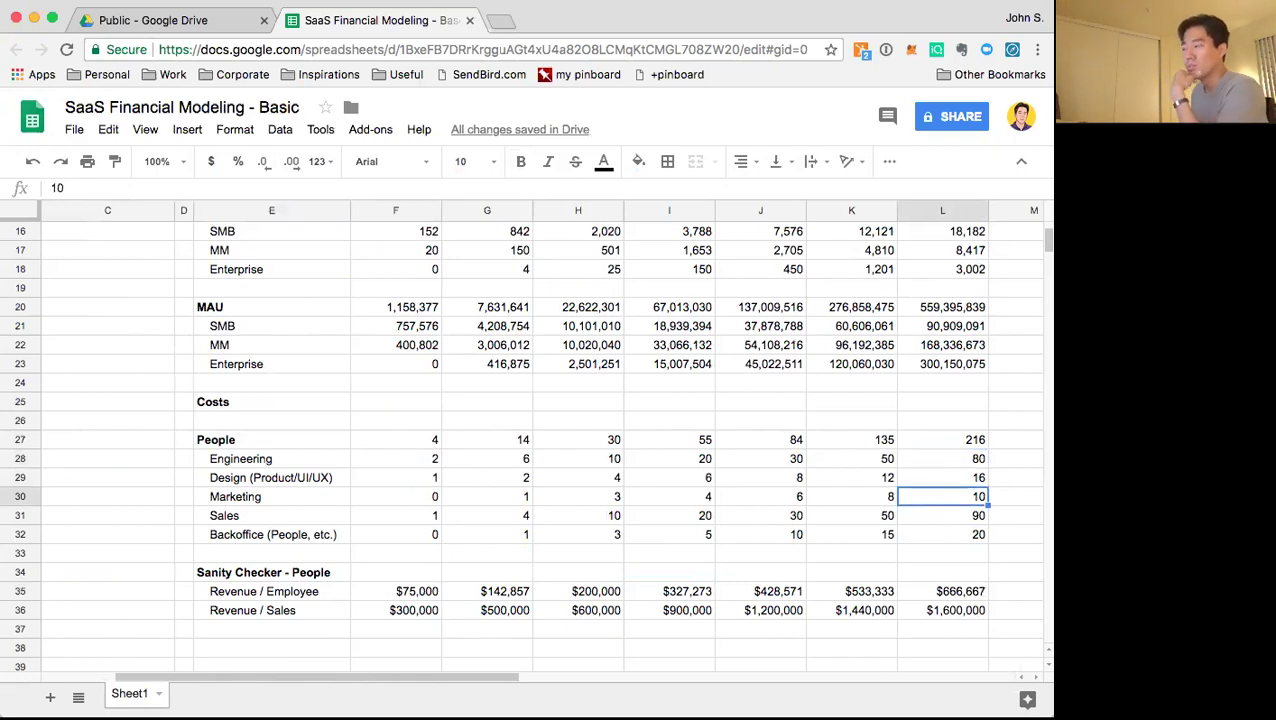
pyautogui.press('Down')
pyautogui.press('Down')
pyautogui.write('25')
pyautogui.press('Return')
# Set the final-year Marketing headcount in L30 to 12 and the Design headcount in L29 to 20
pyautogui.press('Up')
pyautogui.press('Up')
pyautogui.press('Up')
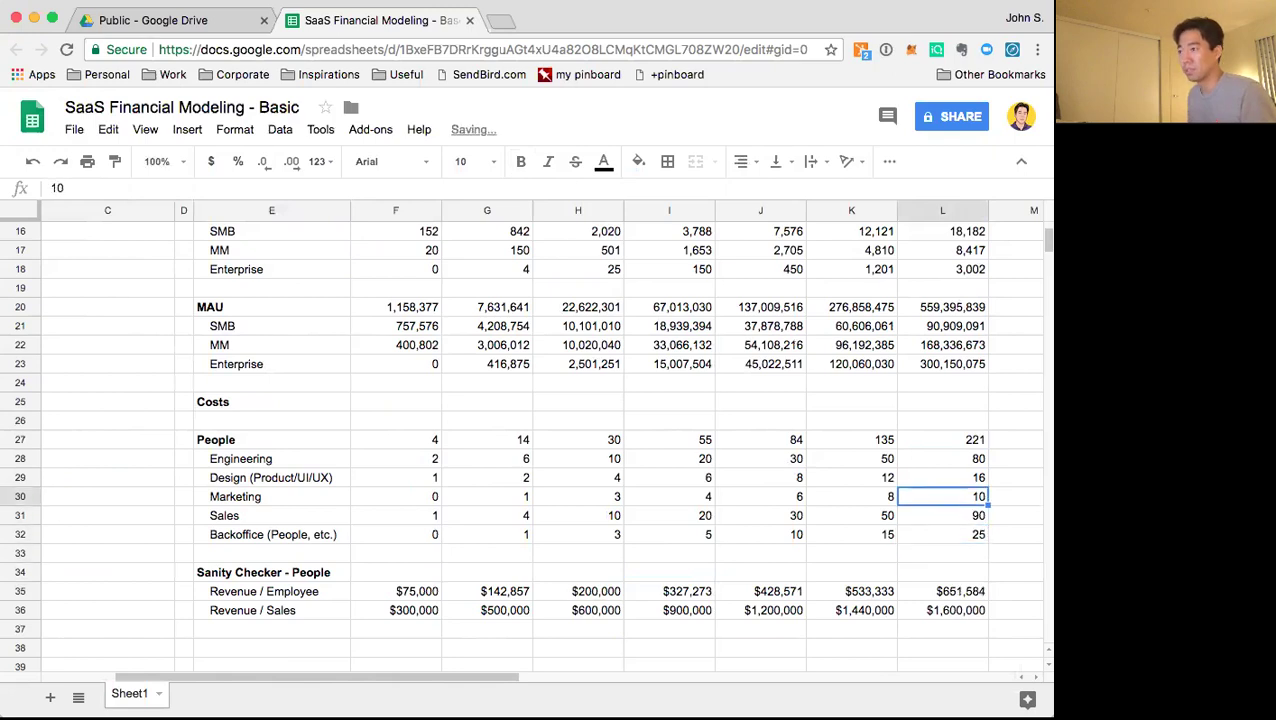
pyautogui.write('12')
pyautogui.press('Return')
pyautogui.press('Up')
pyautogui.press('Up')
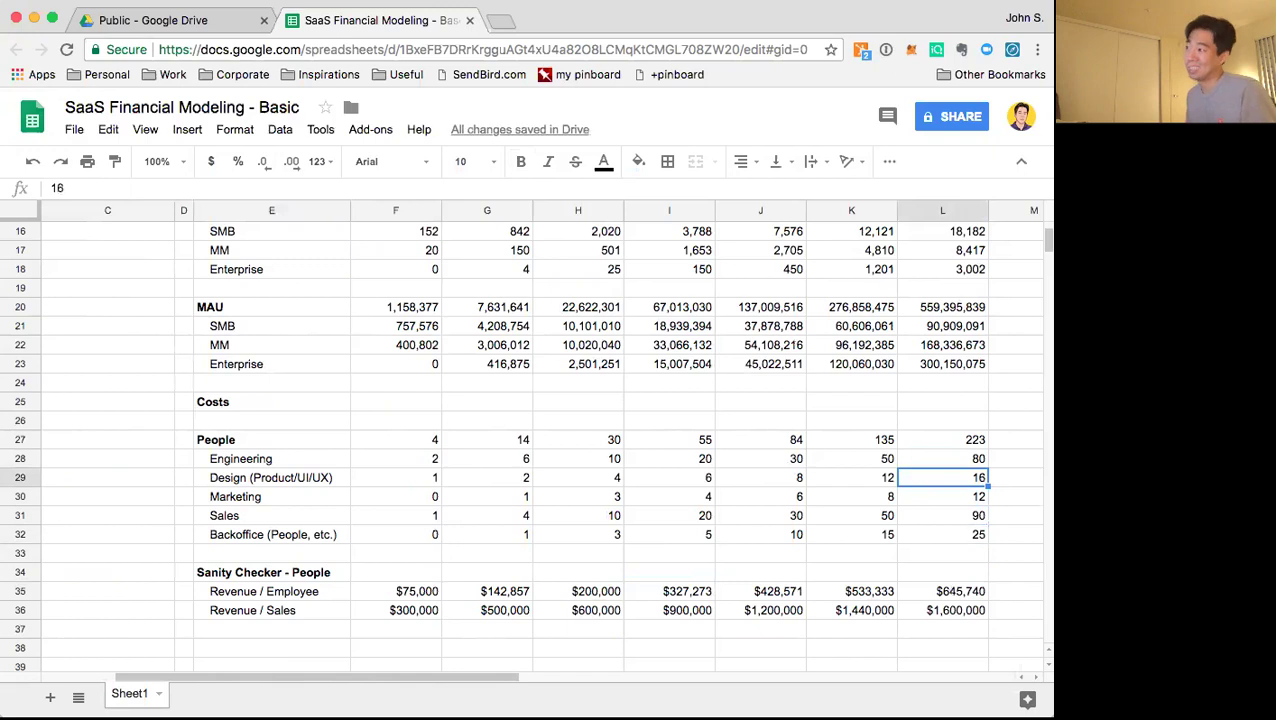
pyautogui.write('20')
pyautogui.press('Return')
pyautogui.press('Up')
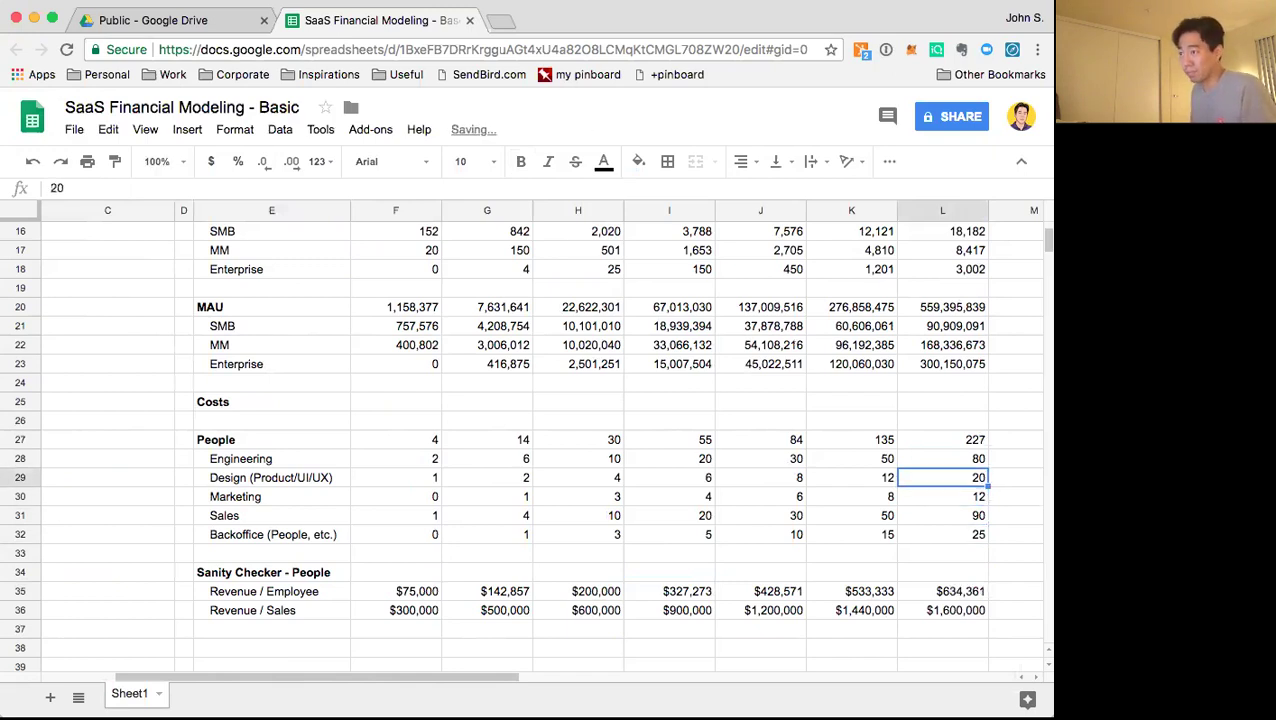
# Review the final-year headcounts in column L against the Revenue / Employee ratio below them
pyautogui.press('Up')
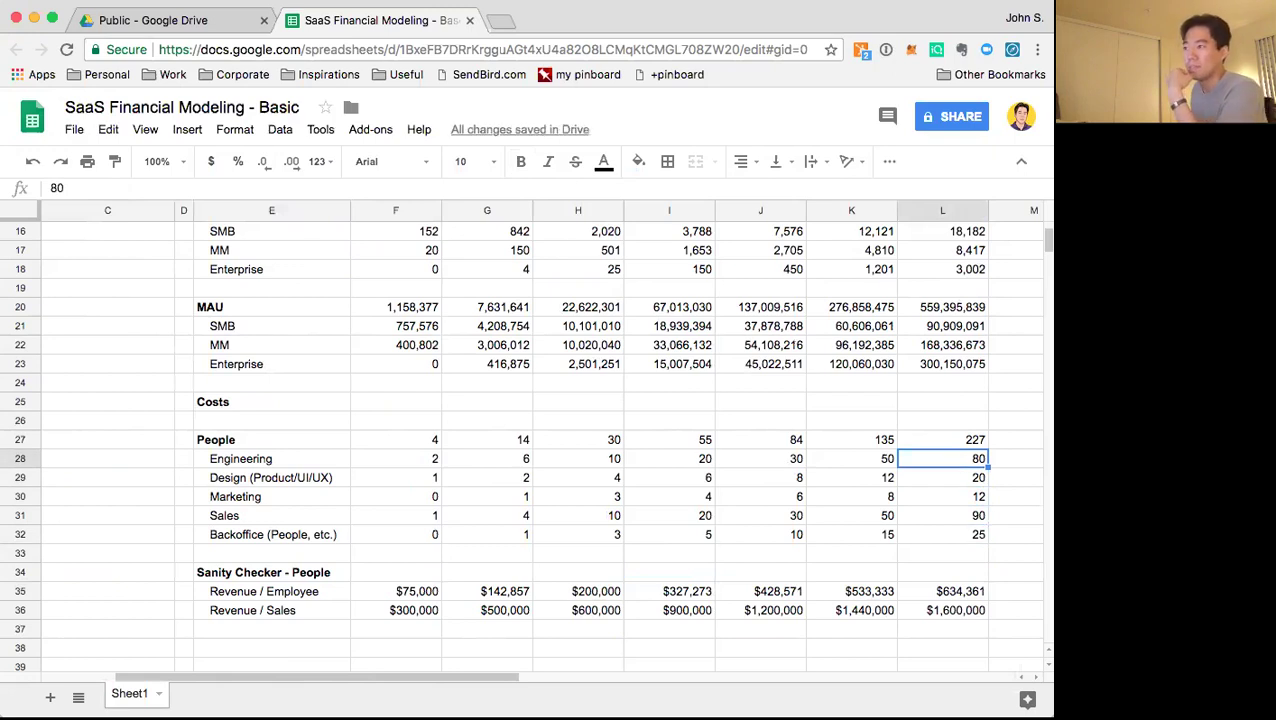
pyautogui.press('Down')
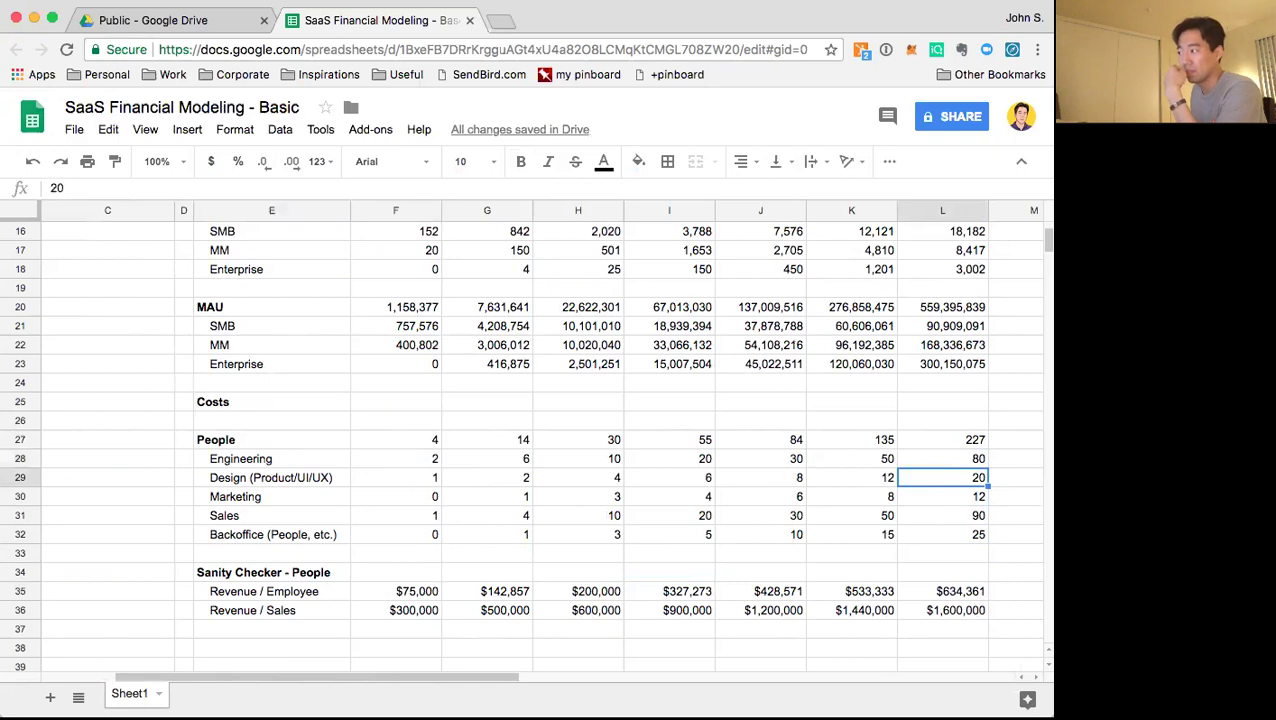
pyautogui.press('Down')
pyautogui.press('Down')
pyautogui.press('Down')
pyautogui.press('Down')
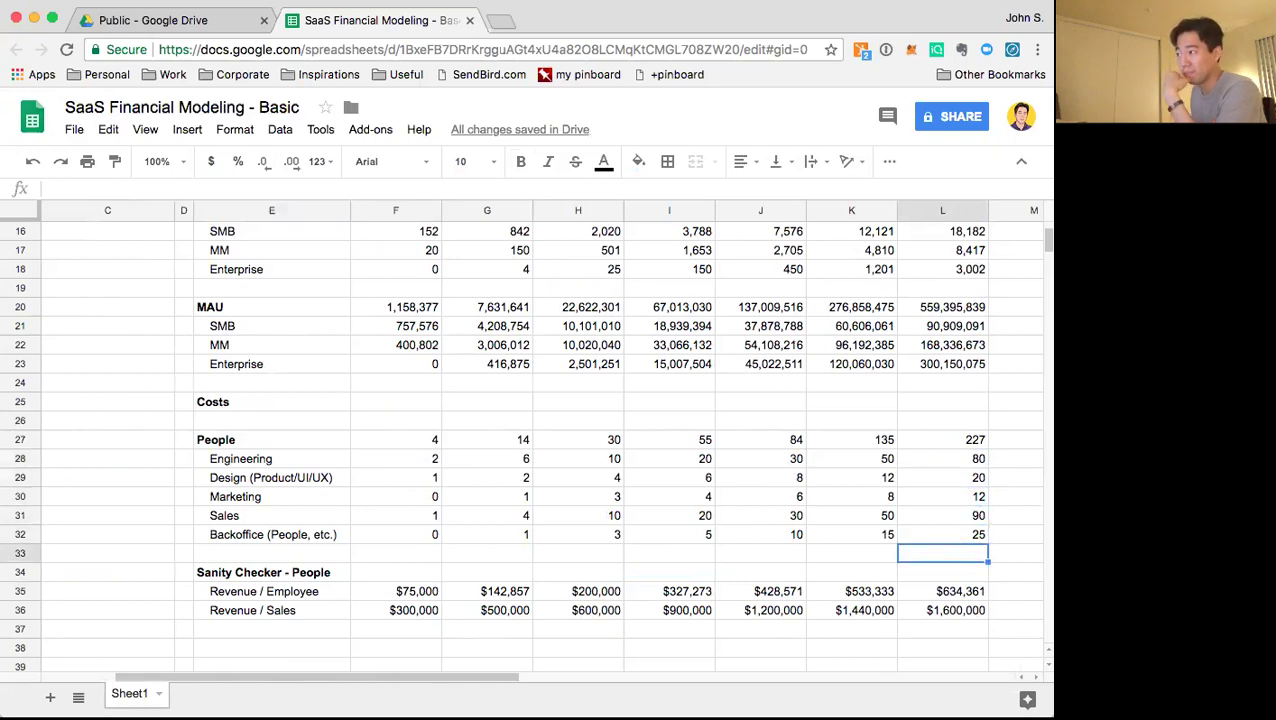
pyautogui.press('Down')
pyautogui.press('Down')
pyautogui.press('Up')
pyautogui.press('Up')
pyautogui.press('Up')
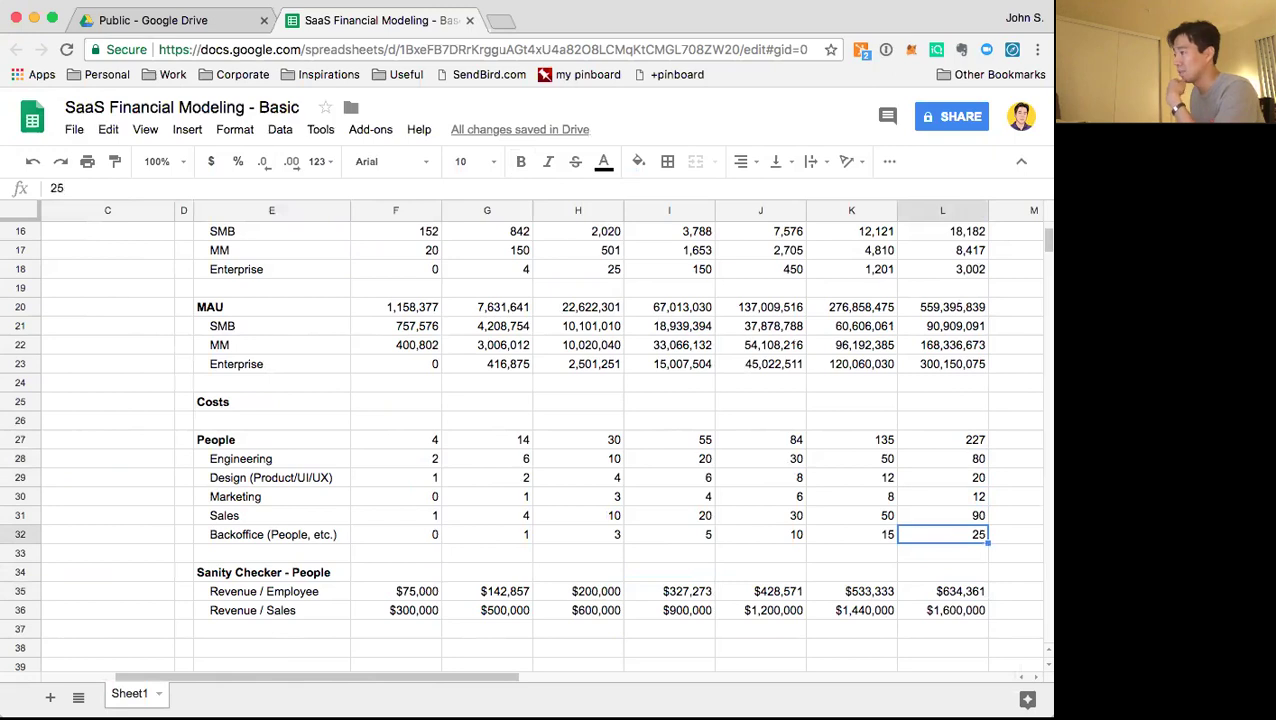
# Set the final-year Marketing headcount in L30 to 15
pyautogui.press('Up')
pyautogui.press('Up')
pyautogui.write('15')
pyautogui.press('Return')
# Check the final-year headcounts from Engineering down to Sales in L28:L31
pyautogui.press('Up')
pyautogui.press('Up')
pyautogui.press('Up')
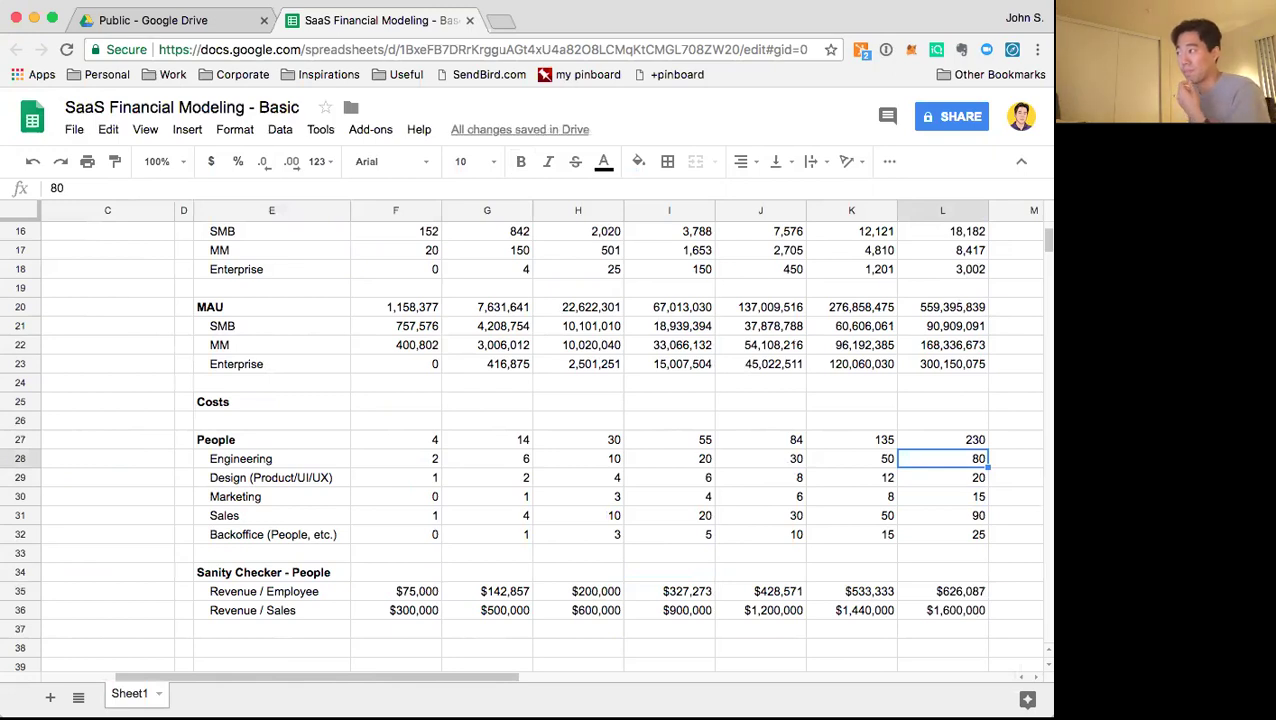
pyautogui.press('Down')
pyautogui.press('Down')
pyautogui.press('Down')
pyautogui.press('Up')
pyautogui.press('Down')
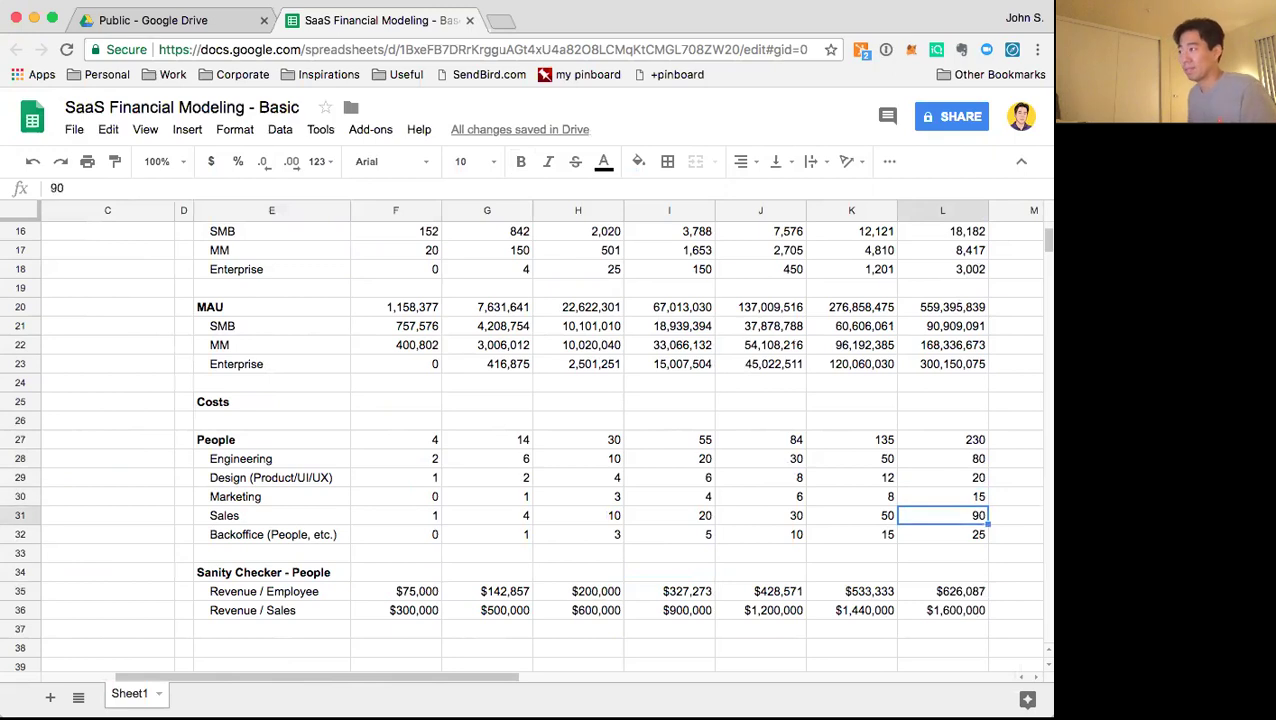
# Try 100 as the final-year Sales headcount in L31 and return to 90
pyautogui.write('100')
pyautogui.press('BackSpace')
pyautogui.press('BackSpace')
pyautogui.write('00')
pyautogui.press('BackSpace')
pyautogui.press('BackSpace')
pyautogui.press('BackSpace')
pyautogui.write('90')
pyautogui.press('Return')
pyautogui.press('Up')
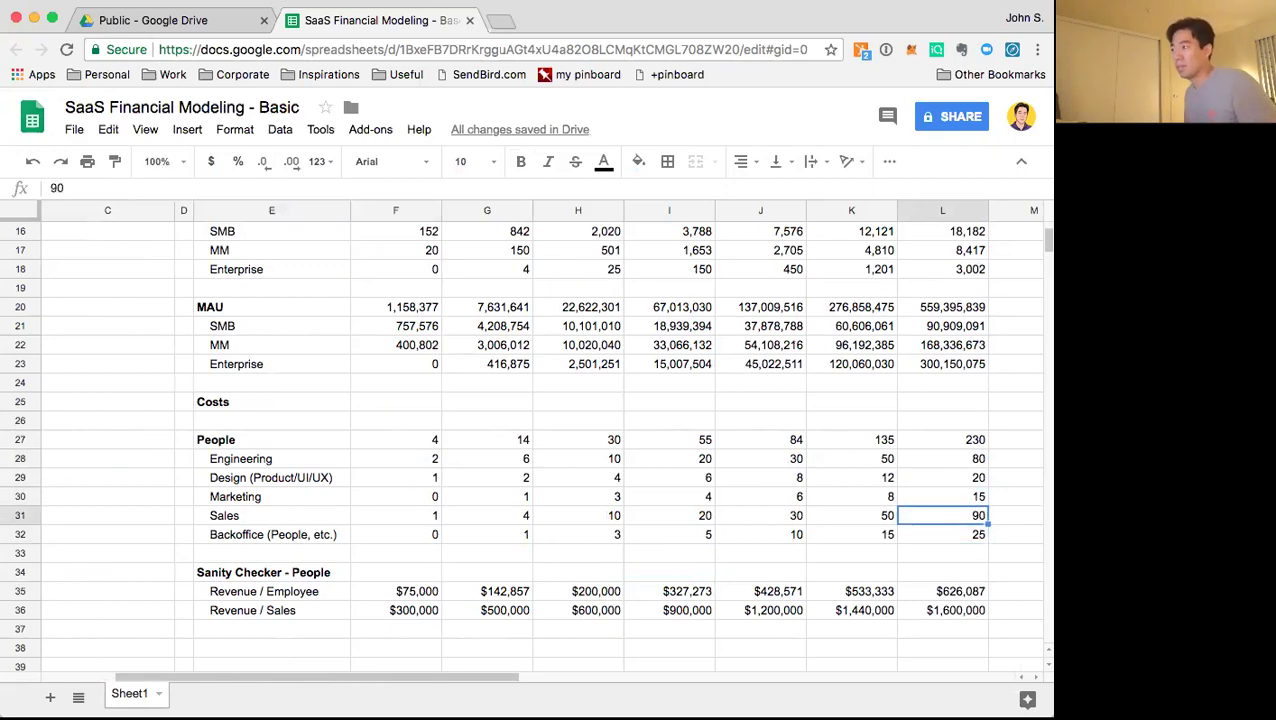
# Examine the Sales headcounts year by year across row 31
pyautogui.press('Left')
pyautogui.press('Left')
pyautogui.press('Left')
pyautogui.press('Left')
pyautogui.press('Left')
pyautogui.press('Right')
pyautogui.press('Right')
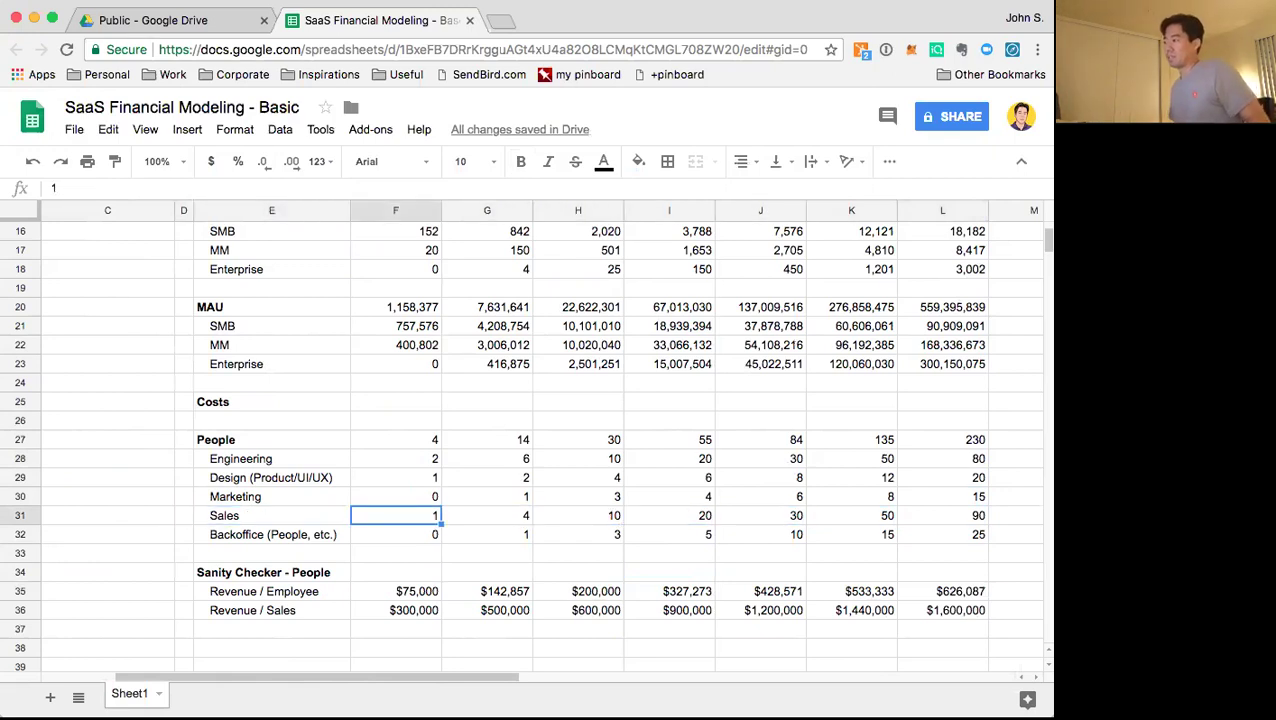
pyautogui.press('Left')
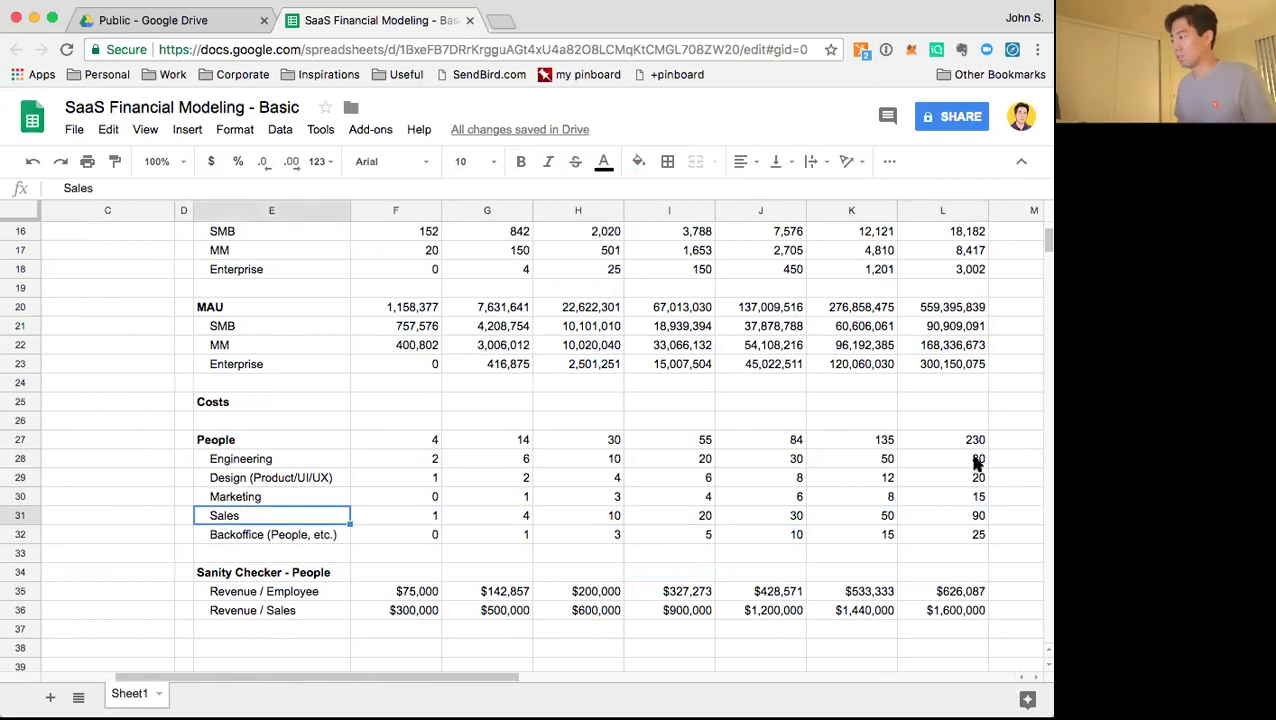
# Add a bold Marketing section heading in E38, below the people sanity checks
pyautogui.scroll(-5, 697, 384)
pyautogui.click(281, 455)
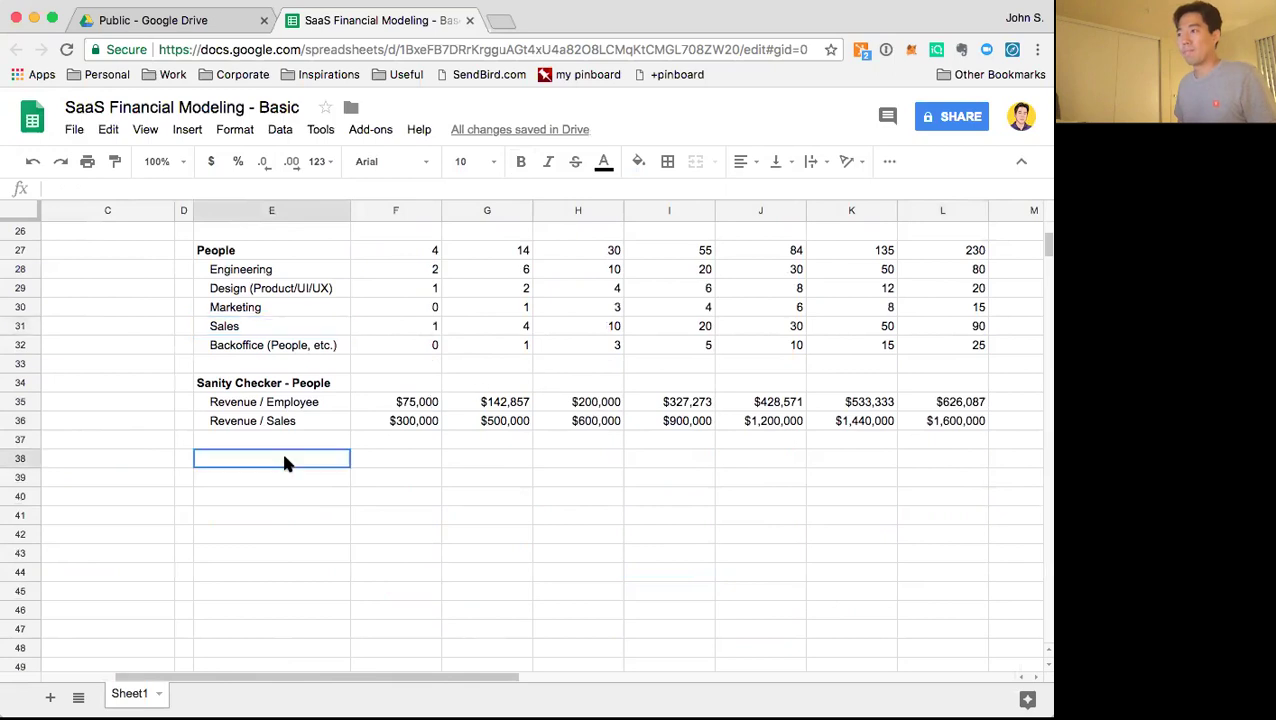
pyautogui.write('Marketing')
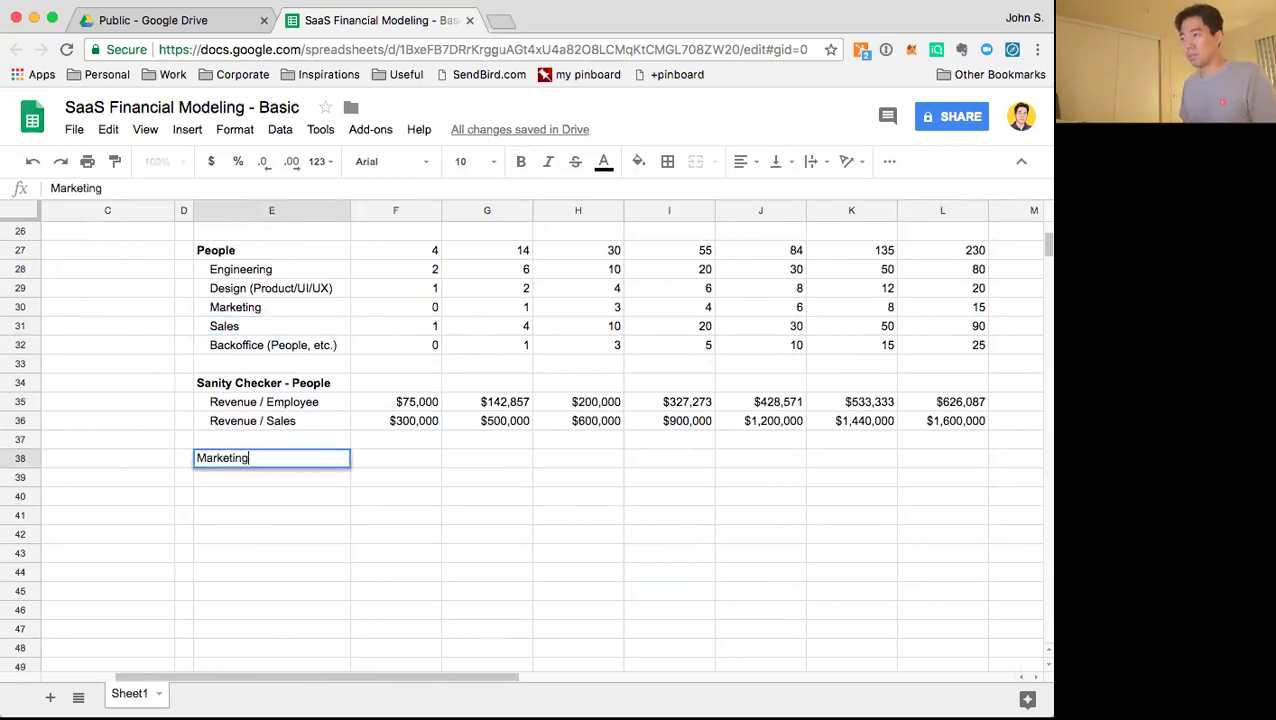
pyautogui.press('Return')
pyautogui.press('Up')
pyautogui.hotkey('ctrl', 'b')
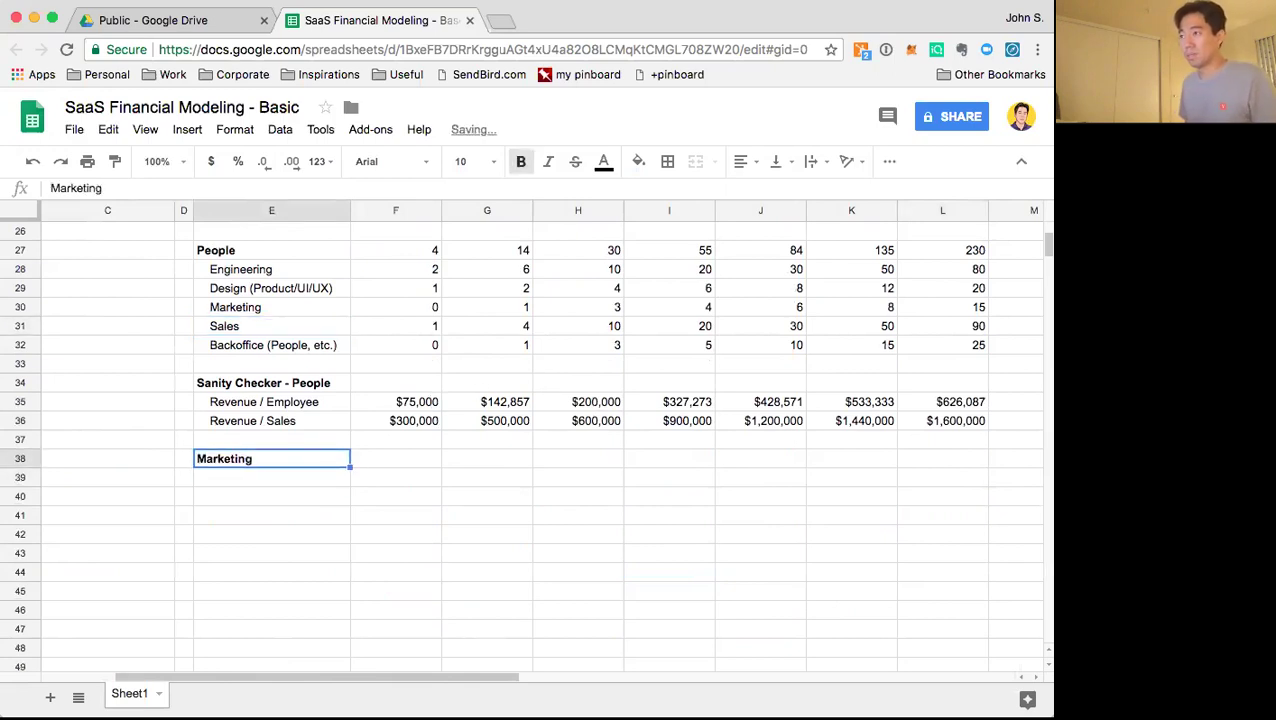
# Enter the indented row labels Performance / Ads, Conferences and Others in E39:E41
pyautogui.press('Down')
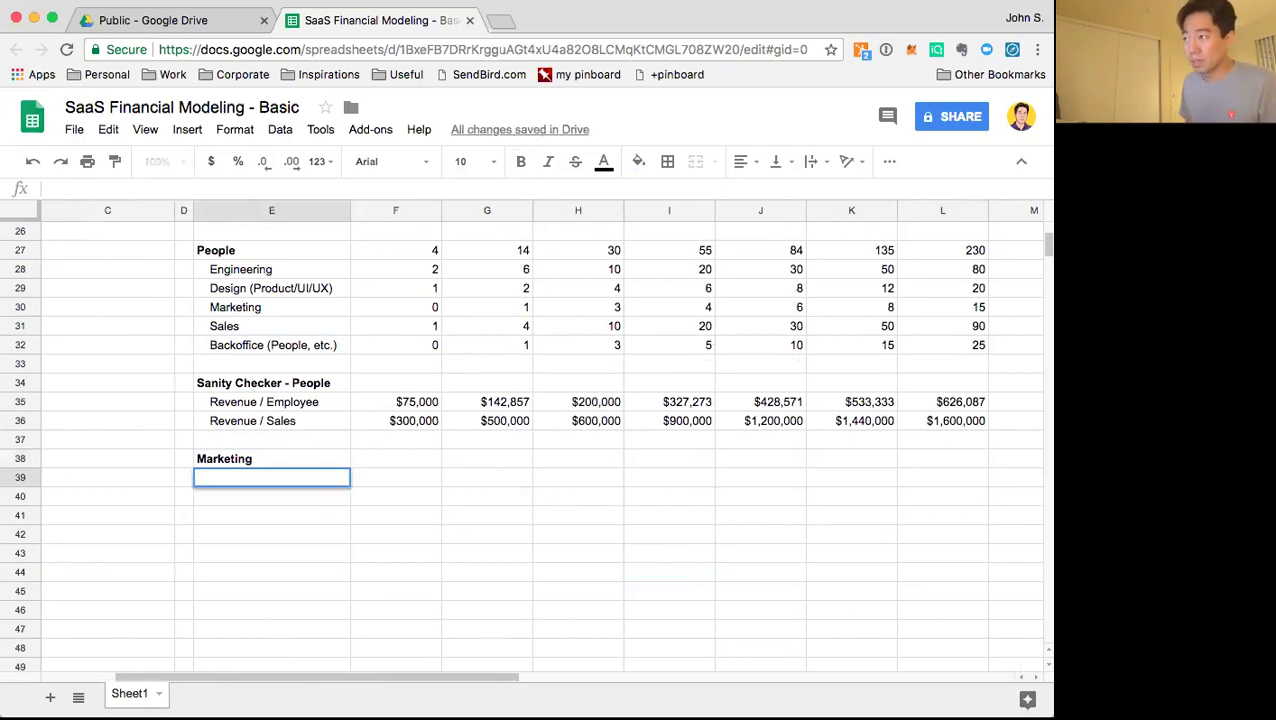
pyautogui.write('Performance / Ads')
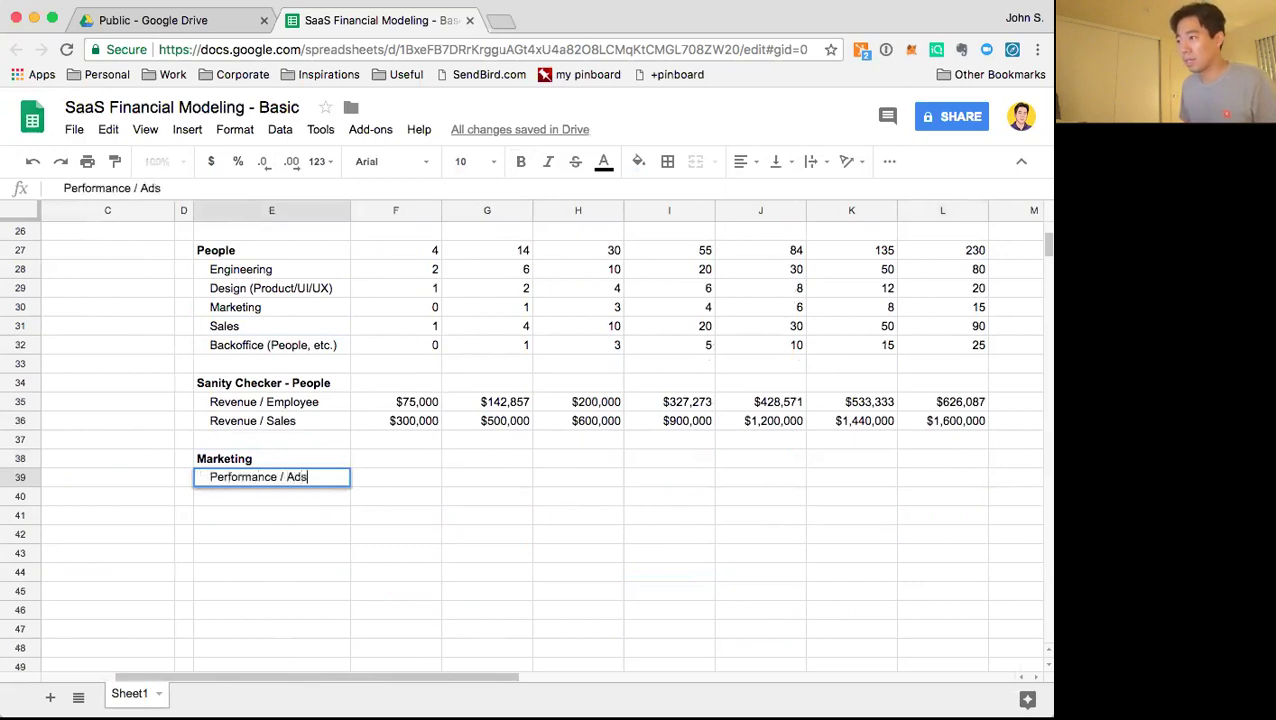
pyautogui.press('Return')
pyautogui.write('Conferen')
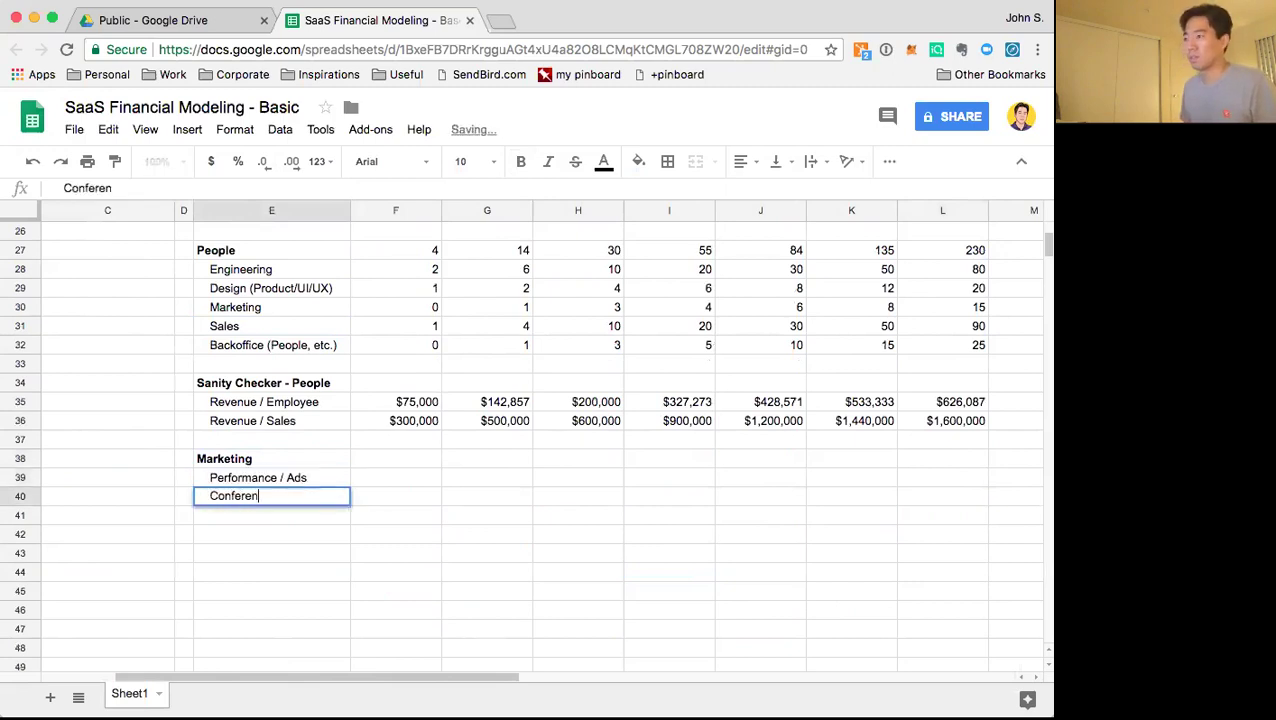
pyautogui.write('ces')
pyautogui.press('Return')
pyautogui.write('Others')
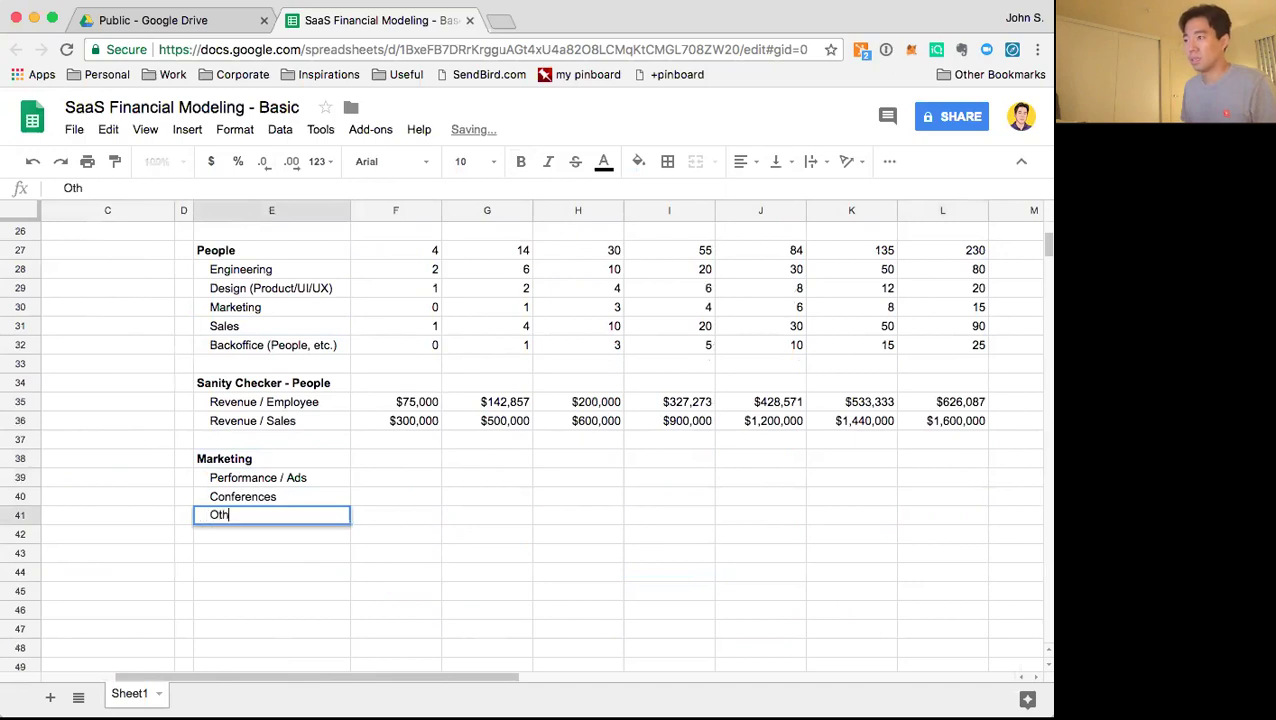
pyautogui.press('Return')
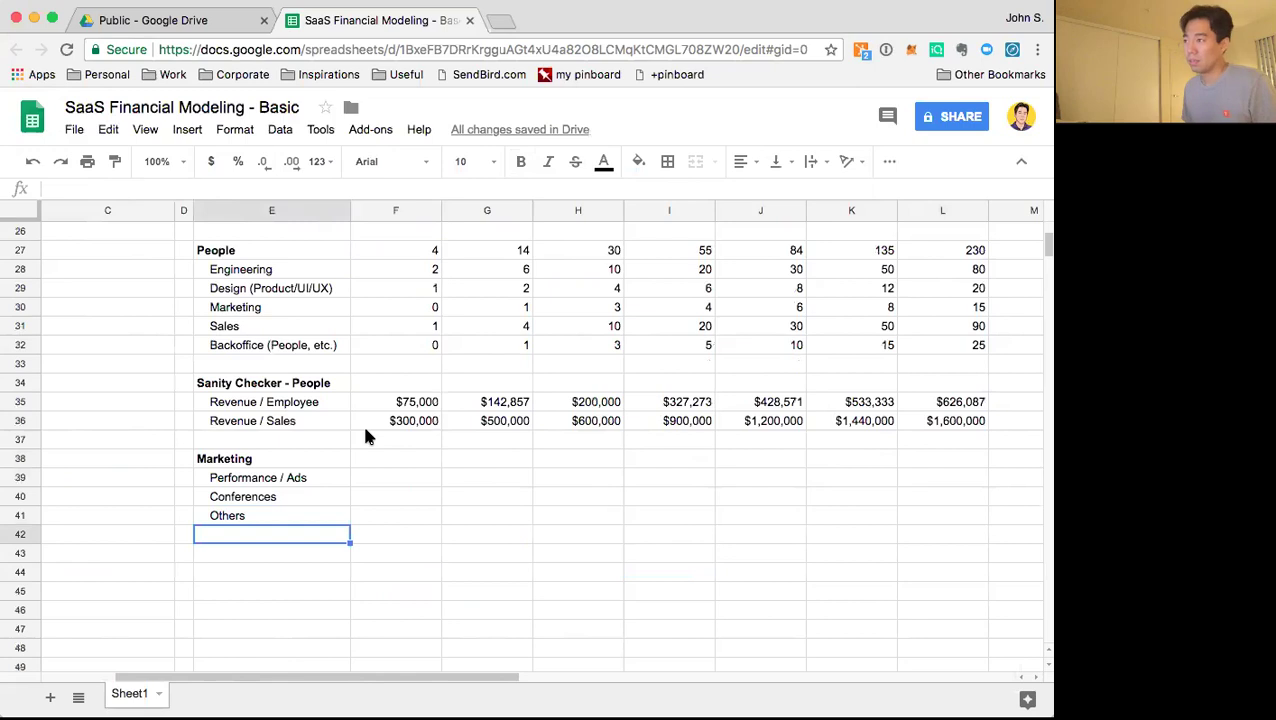
# Extend the section heading in E38 to read Marketing & Sales
pyautogui.press('Up')
pyautogui.press('Up')
pyautogui.press('Up')
pyautogui.press('Up')
pyautogui.press('Up')
pyautogui.press('Up')
pyautogui.press('Down')
pyautogui.press('Down')
pyautogui.press('Down')
pyautogui.press('Down')
pyautogui.press('Down')
pyautogui.press('Up')
pyautogui.press('Up')
pyautogui.press('Up')
pyautogui.press('Return')
pyautogui.write('& Sales')
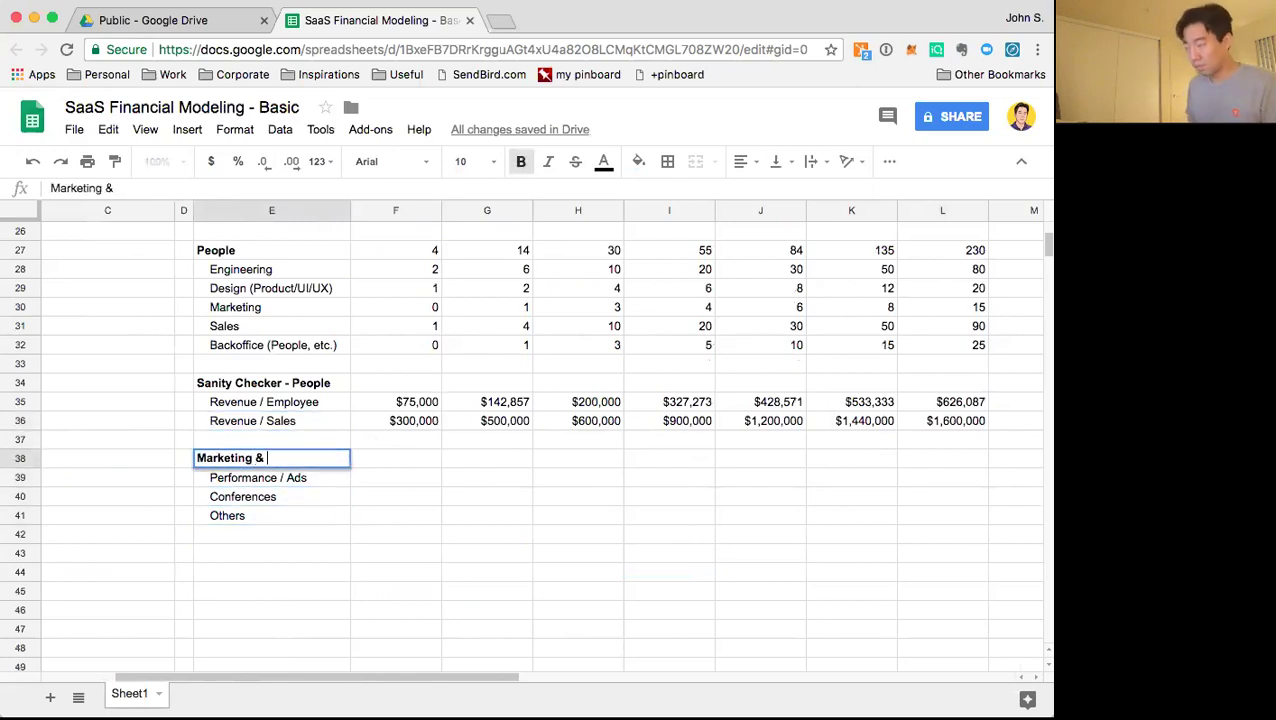
pyautogui.press('Return')
# Add the indented row label Sales Commissions in E42, below Others
pyautogui.press('Down')
pyautogui.press('Down')
pyautogui.press('Down')
pyautogui.press('Return')
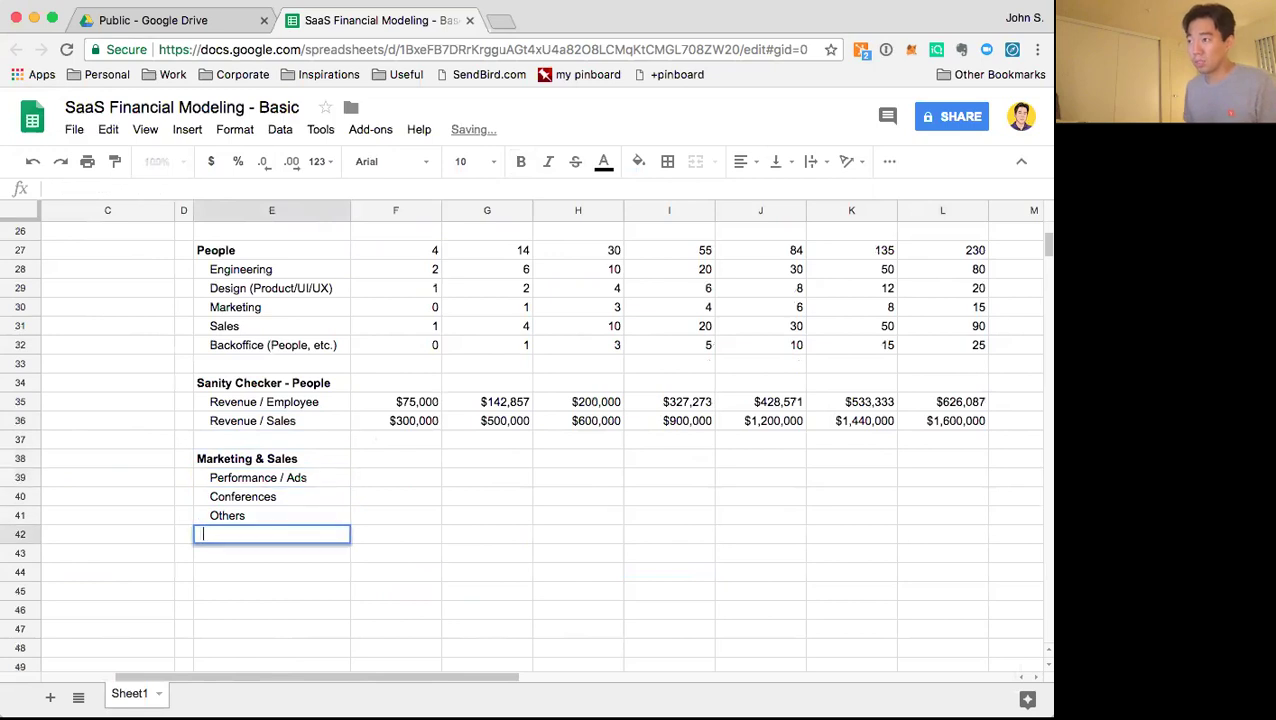
pyautogui.write('Commissions')
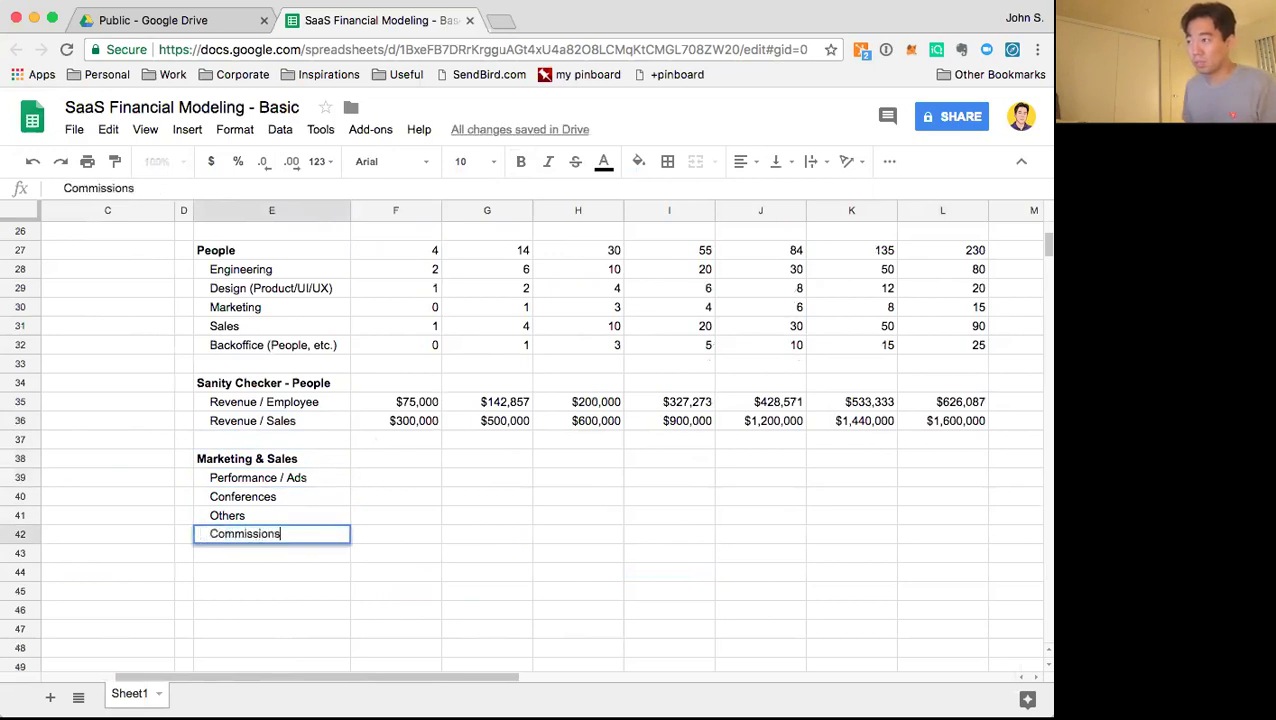
pyautogui.press('Return')
pyautogui.press('Up')
pyautogui.press('Return')
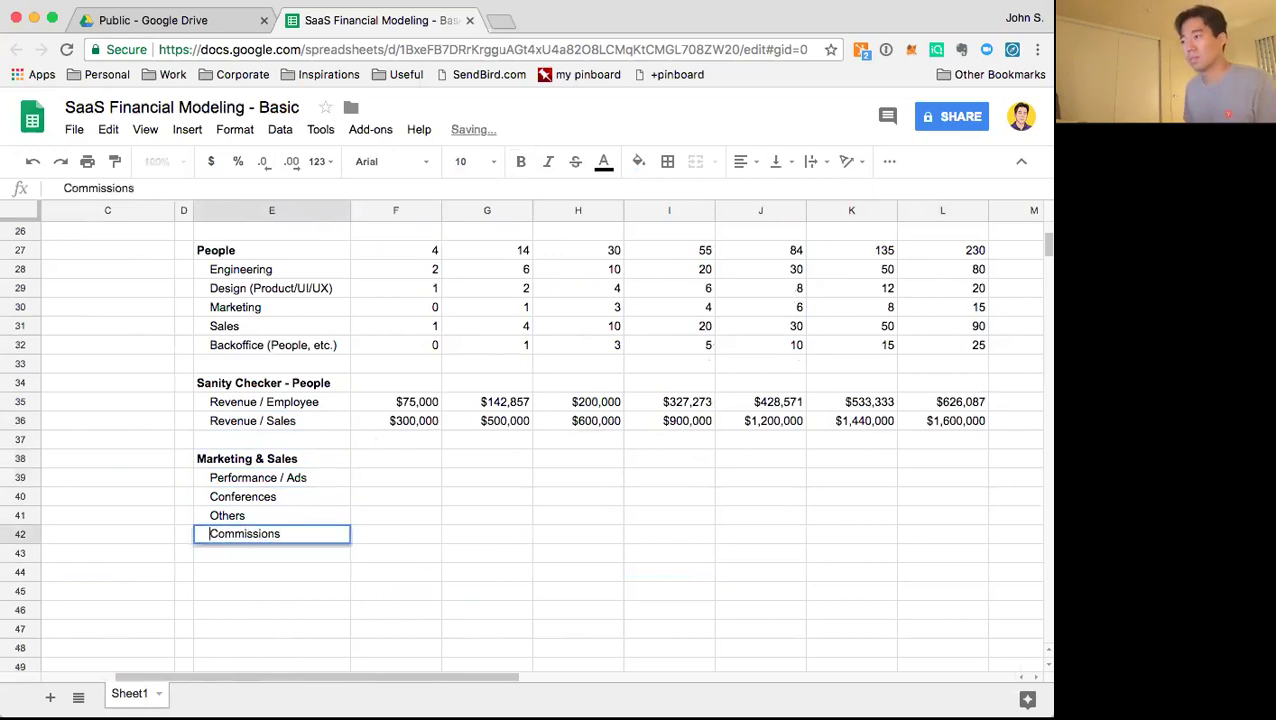
pyautogui.write('Sales')
# Enter the label Commissions % in A42 and widen column A slightly to fit it
pyautogui.hotkey('shift', 'Tab')
pyautogui.hotkey('shift', 'Tab')
pyautogui.hotkey('shift', 'Tab')
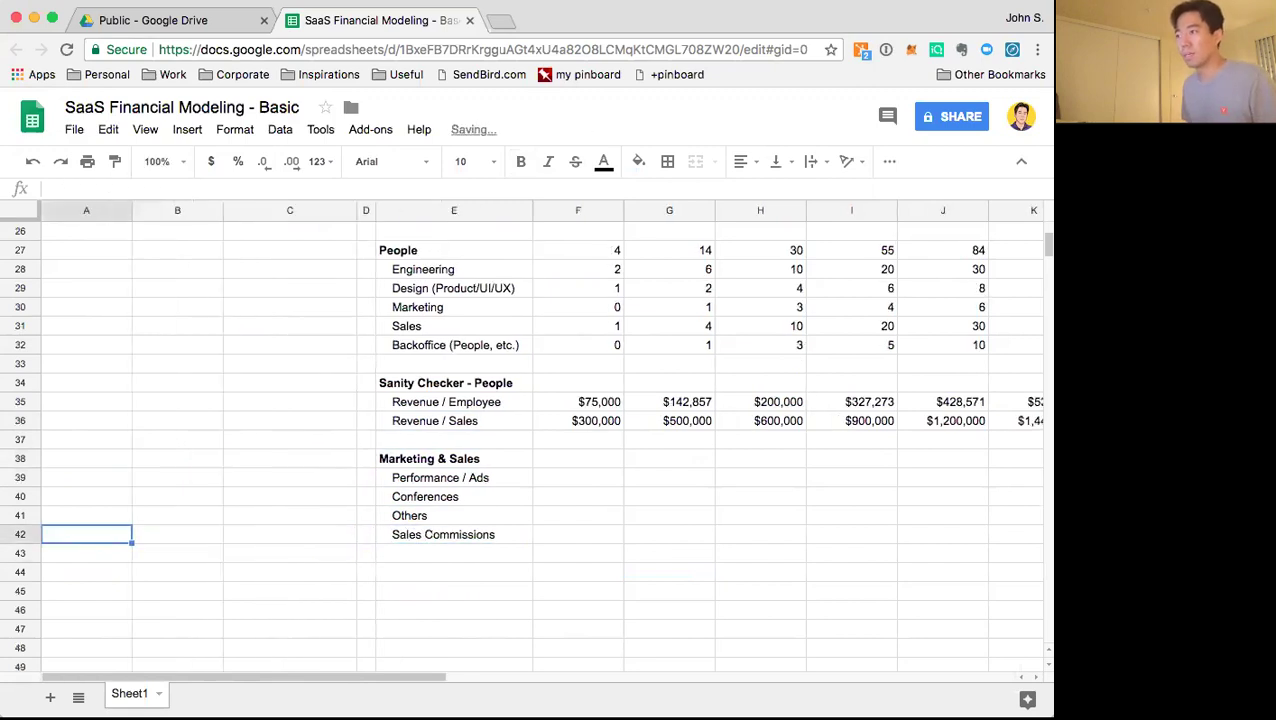
pyautogui.hotkey('shift', 'Tab')
pyautogui.write('Co')
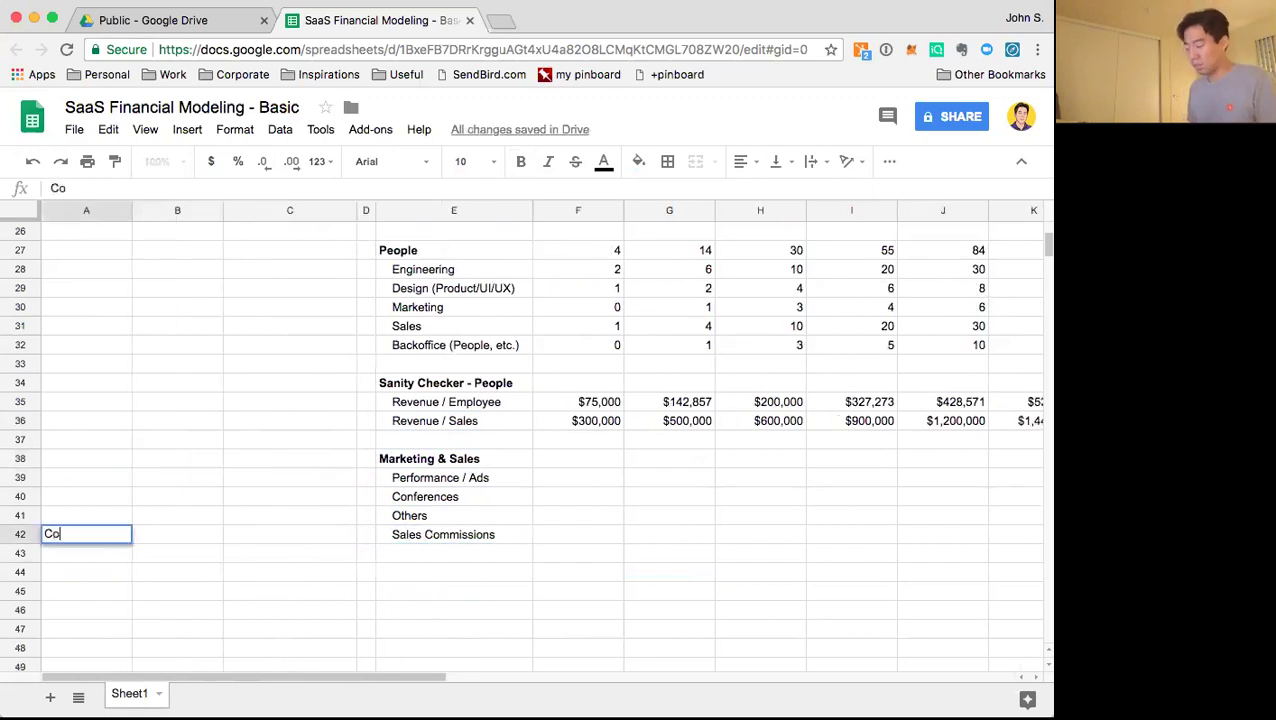
pyautogui.write('mmissions %')
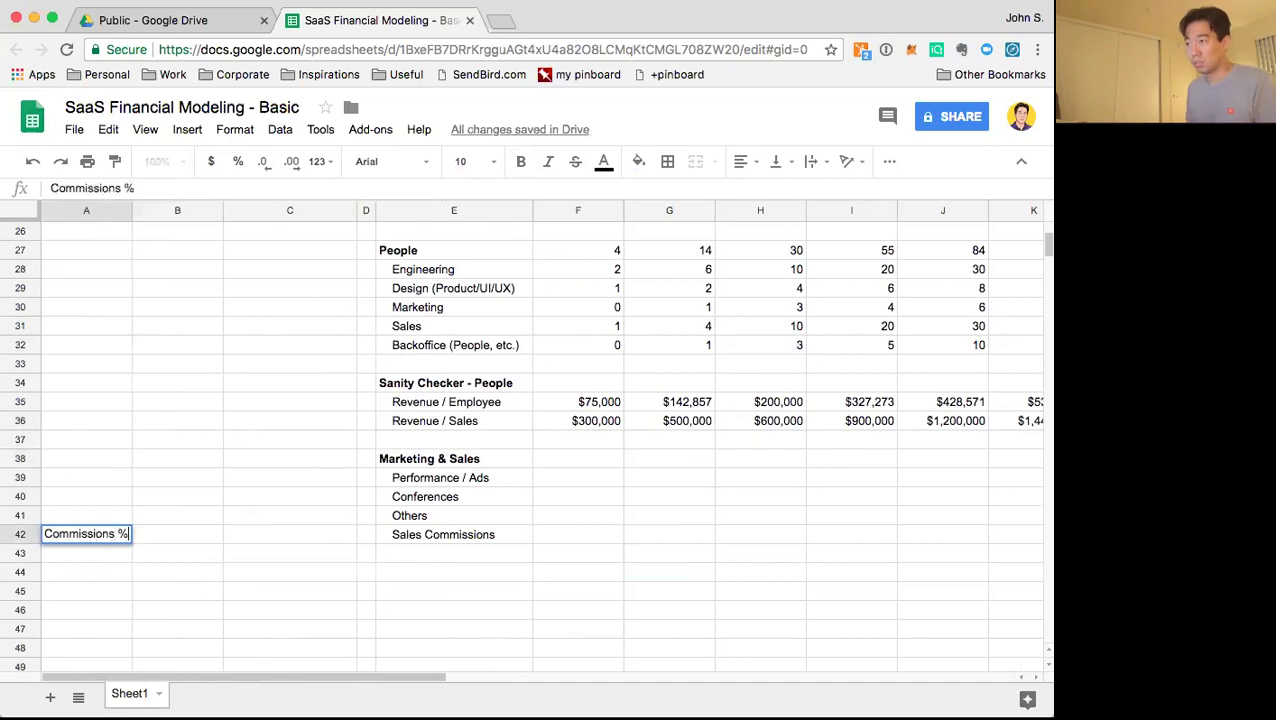
pyautogui.press('Return')
pyautogui.moveTo(140, 213); pyautogui.dragTo(155, 213)
# Set the commission rate in B42 to 8%
pyautogui.click(196, 513)
pyautogui.click(222, 544)
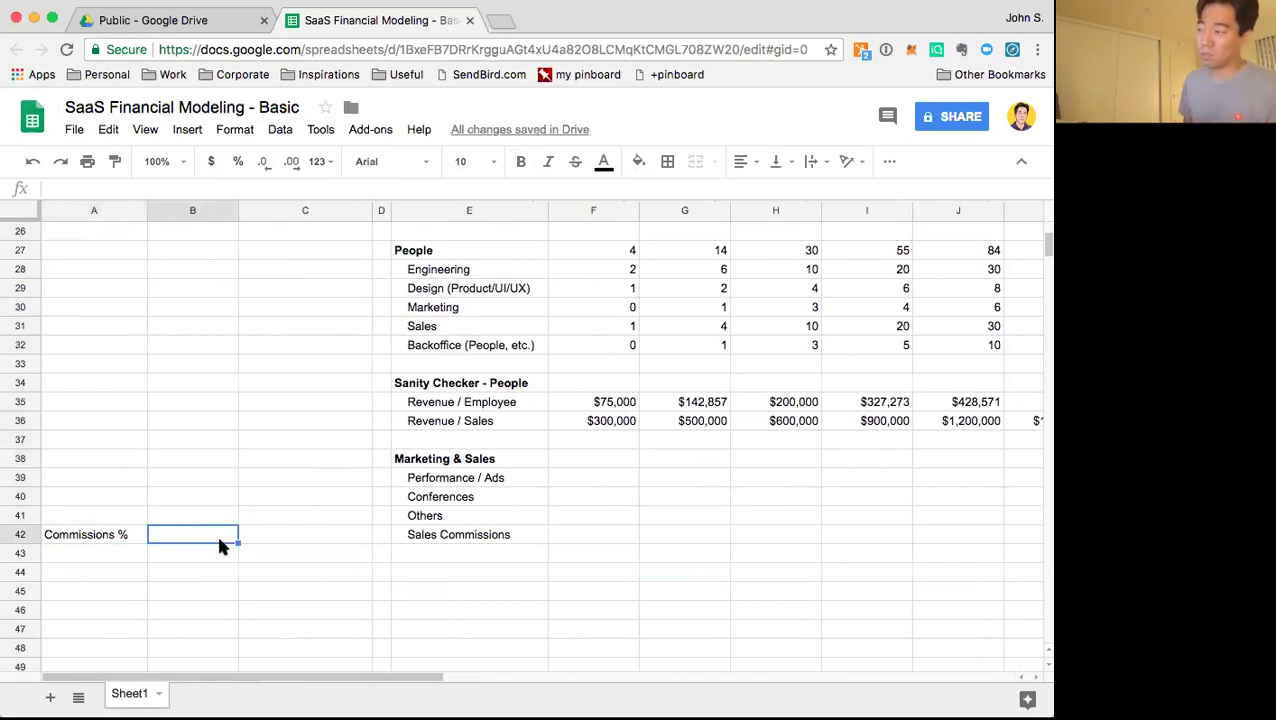
pyautogui.write('8%')
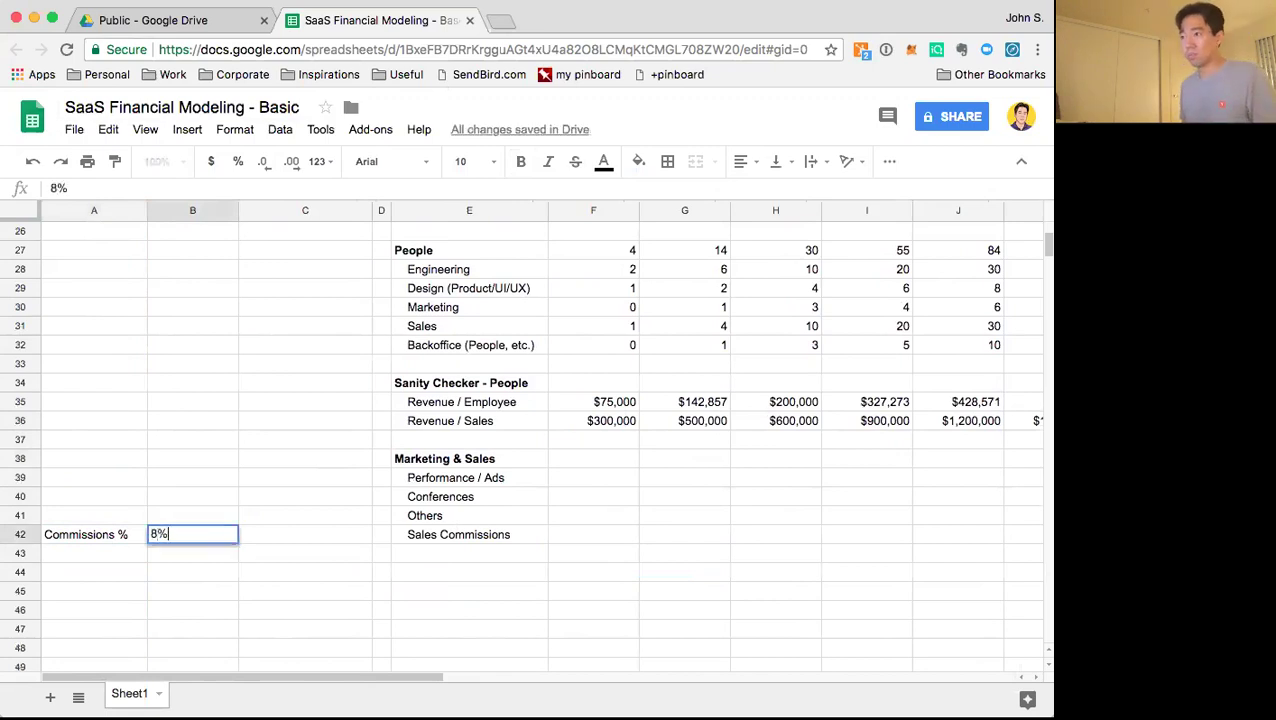
pyautogui.press('Return')
pyautogui.press('Right')
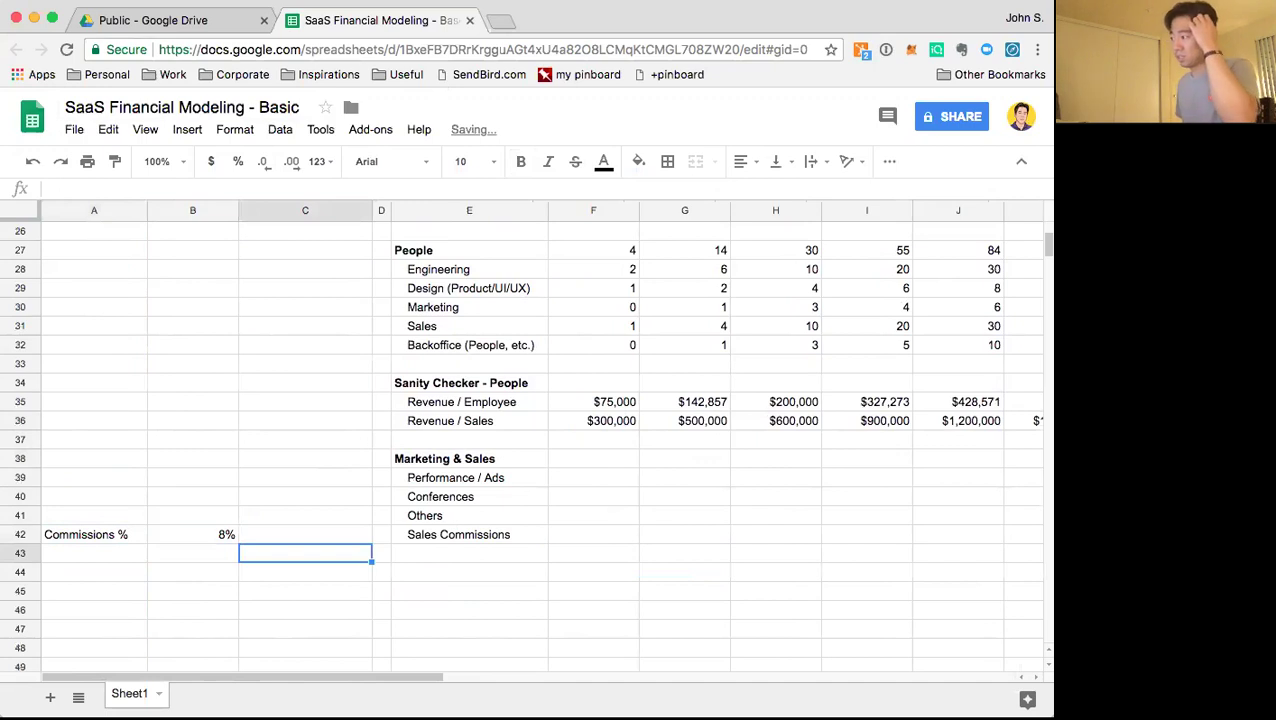
# Enter the note "from gross revenue" in C42, beside the commission rate
pyautogui.press('Up')
pyautogui.press('Right')
pyautogui.press('Left')
pyautogui.write('from gross revenue')
pyautogui.press('Return')
pyautogui.press('Up')
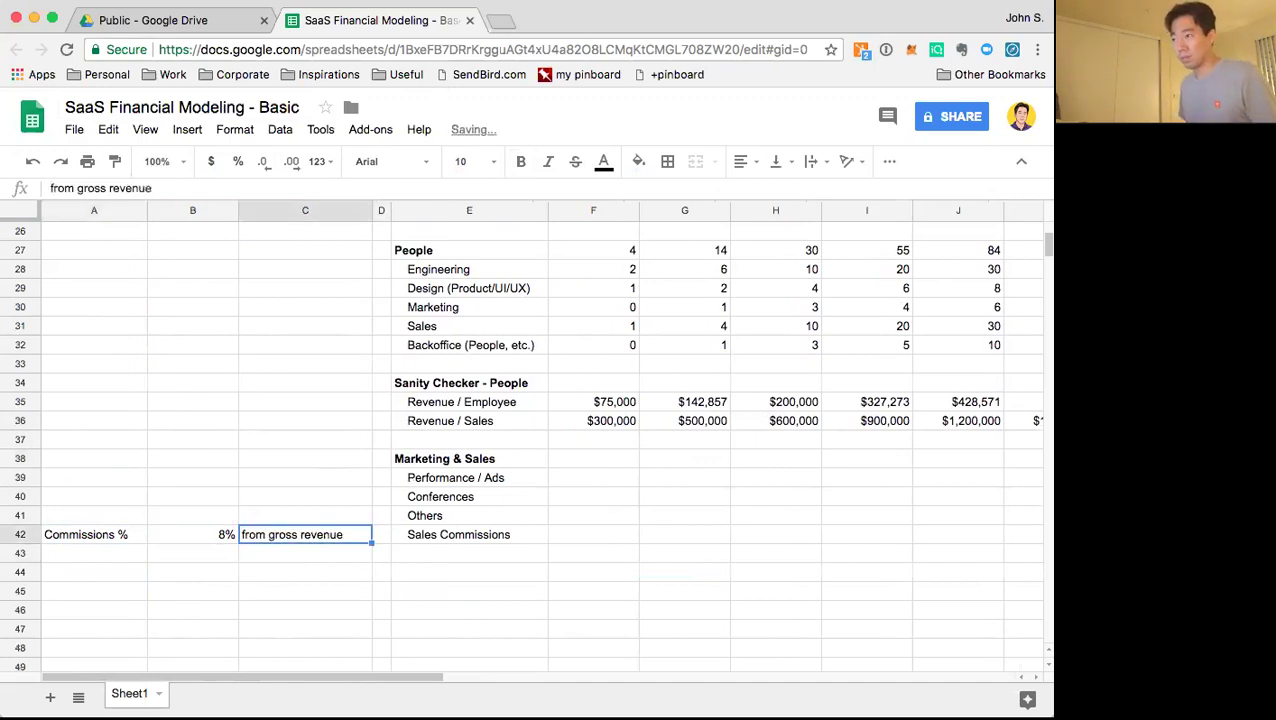
# Change the note in C42 to read "from ARR"
pyautogui.press('Return')
pyautogui.hotkey('alt', 'shift', 'Left')
pyautogui.hotkey('alt', 'shift', 'Left')
pyautogui.write('ARR')
pyautogui.press('Return')
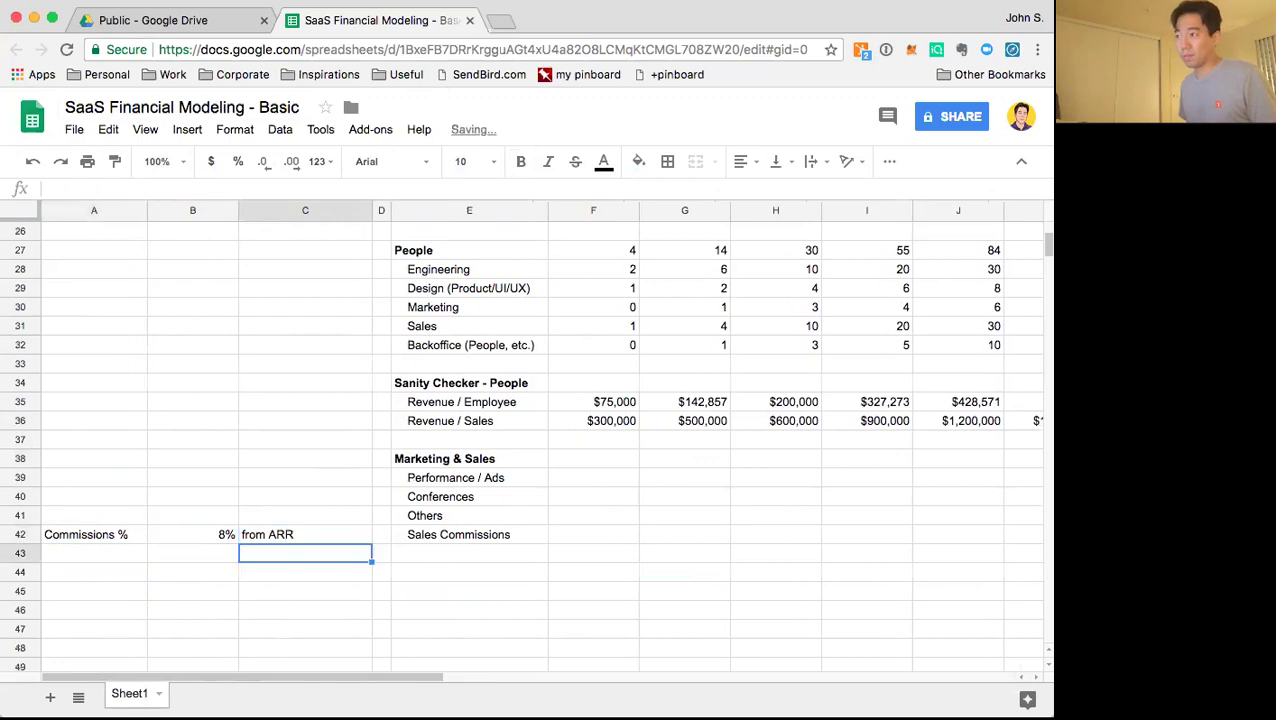
# Calculate the first Sales Commissions value in F42 with the formula =F4*B42
pyautogui.press('Up')
pyautogui.press('Right')
pyautogui.press('Right')
pyautogui.press('Right')
pyautogui.write('=')
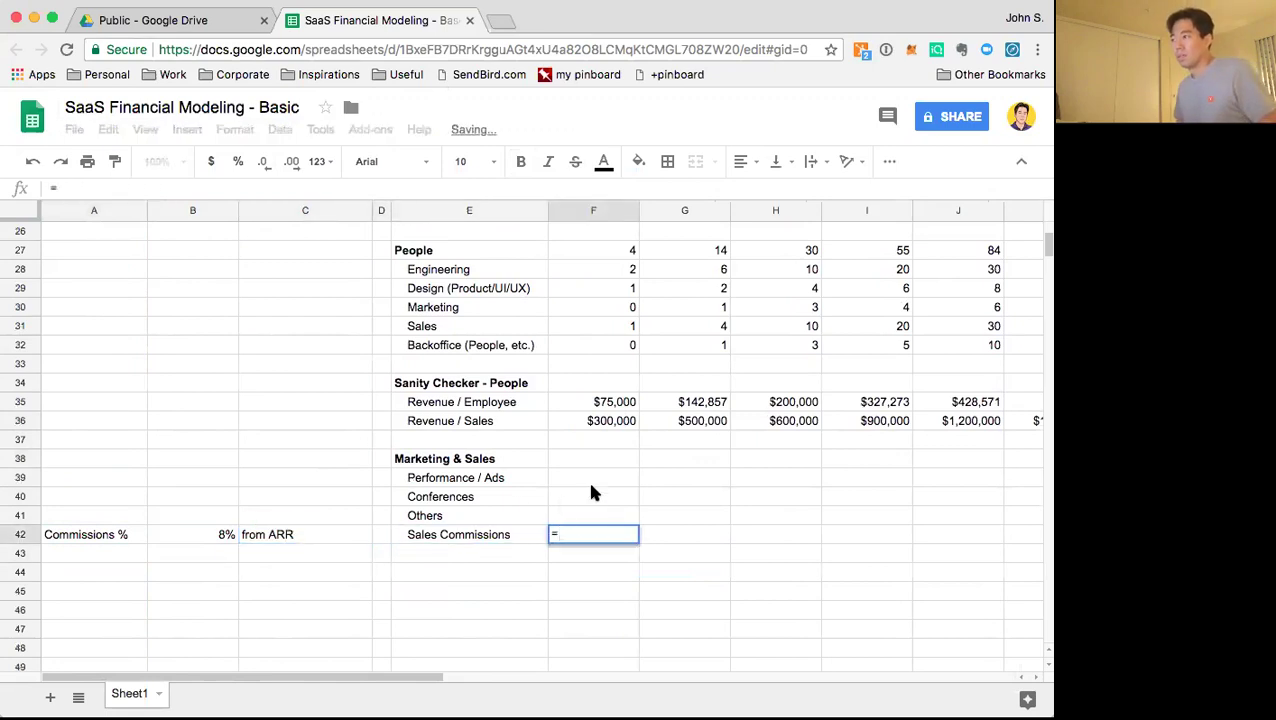
pyautogui.write('F4*')
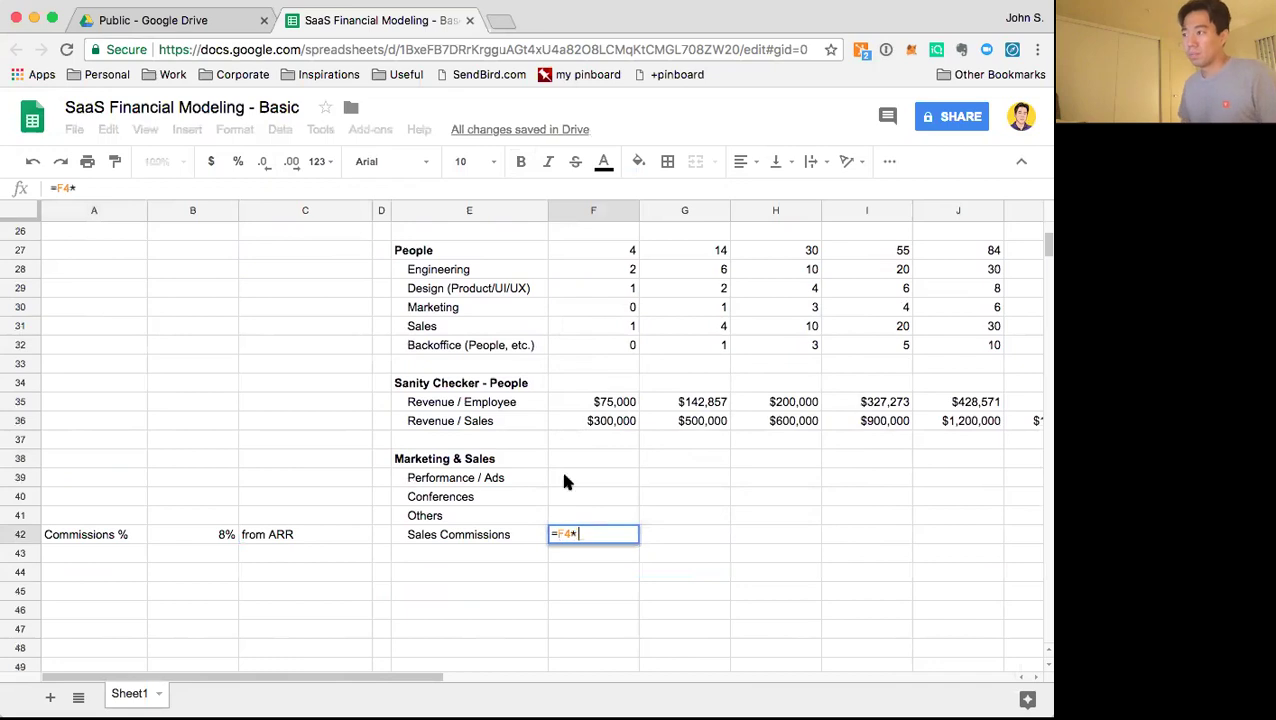
pyautogui.click(219, 532)
pyautogui.press('Return')
# Lock column B in the F42 formula so that it reads =F4*$B42
pyautogui.press('Up')
pyautogui.press('Return')
pyautogui.hotkey('alt', 'Left')
pyautogui.write('$')
pyautogui.press('Return')
# Copy the Sales Commissions formula from F42 across the remaining years through L42
pyautogui.press('Up')
pyautogui.hotkey('shift', 'Right')
pyautogui.hotkey('shift', 'Right')
pyautogui.hotkey('shift', 'Right')
pyautogui.hotkey('shift', 'Right')
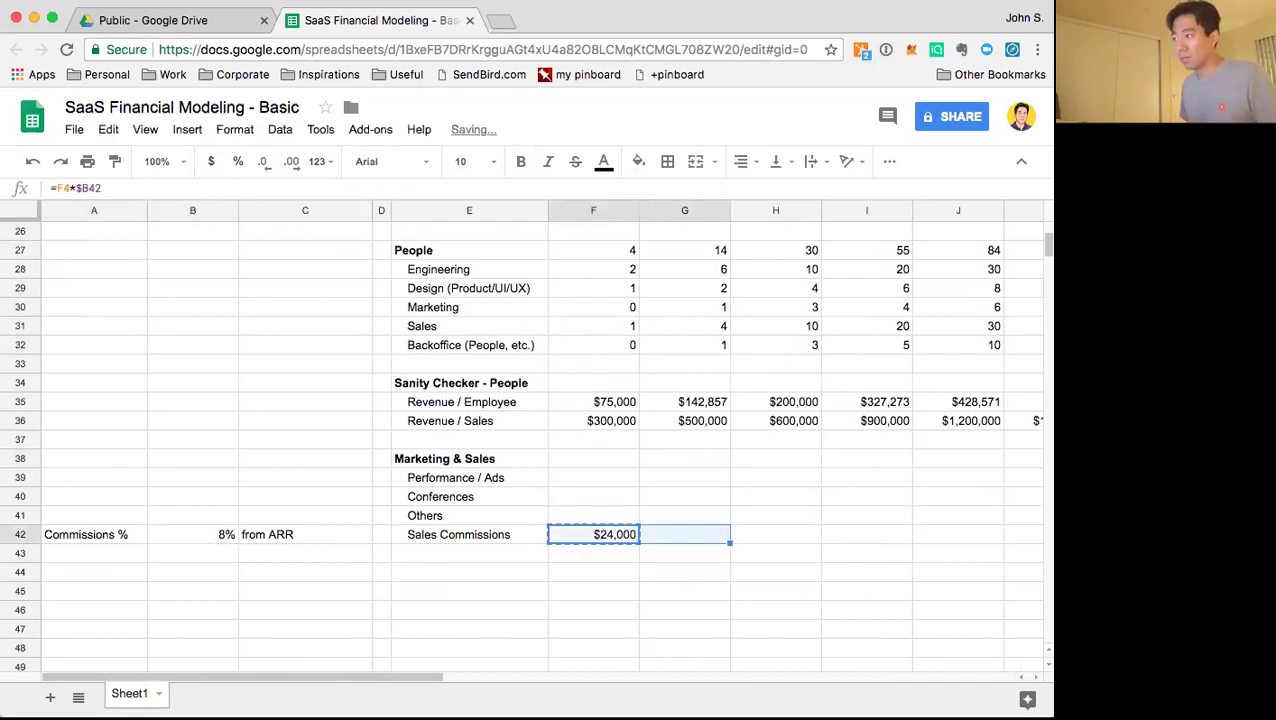
pyautogui.hotkey('shift', 'Right')
pyautogui.hotkey('shift', 'Right')
pyautogui.hotkey('shift', 'Right')
pyautogui.hotkey('shift', 'Left')
pyautogui.write('$160,000\t$480,000\t$1,440,000\t$2,880,000\t$5,760,000\t$11,520,000')
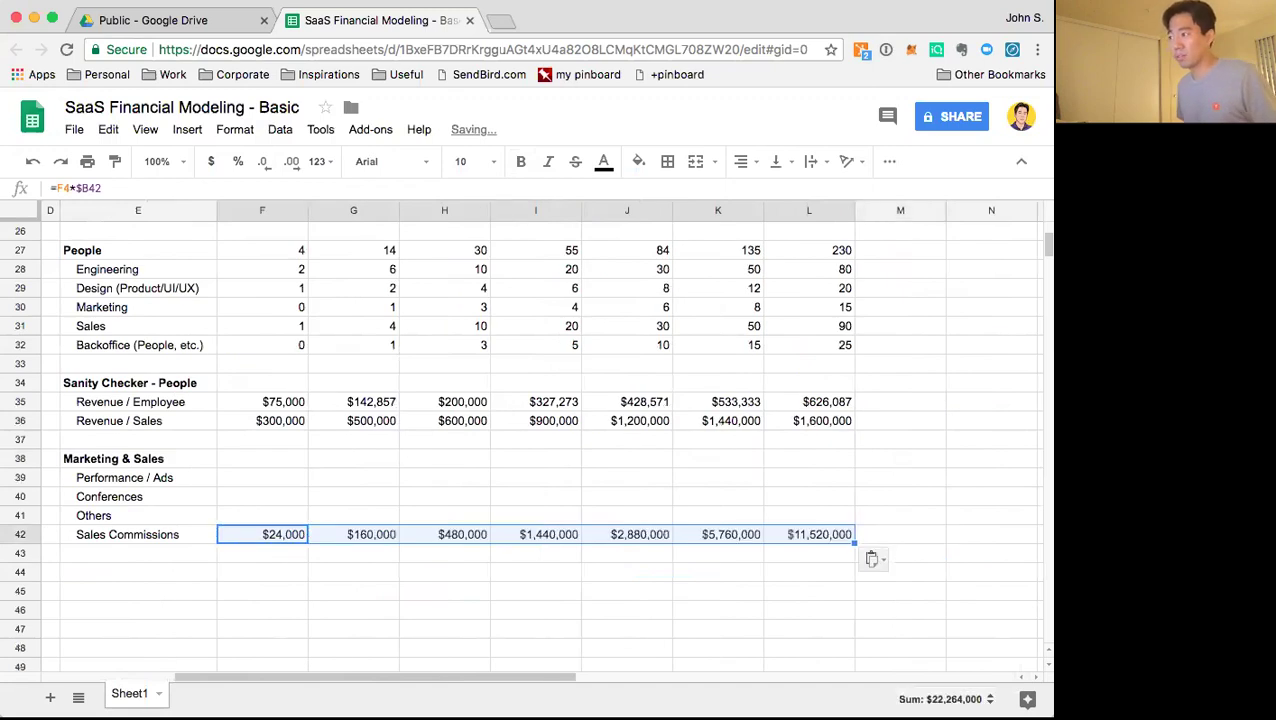
pyautogui.press('Up')
pyautogui.press('Left')
pyautogui.press('Left')
pyautogui.press('Left')
pyautogui.press('Left')
pyautogui.press('Left')
pyautogui.press('Right')
pyautogui.press('Right')
pyautogui.press('Right')
pyautogui.press('Right')
pyautogui.press('Right')
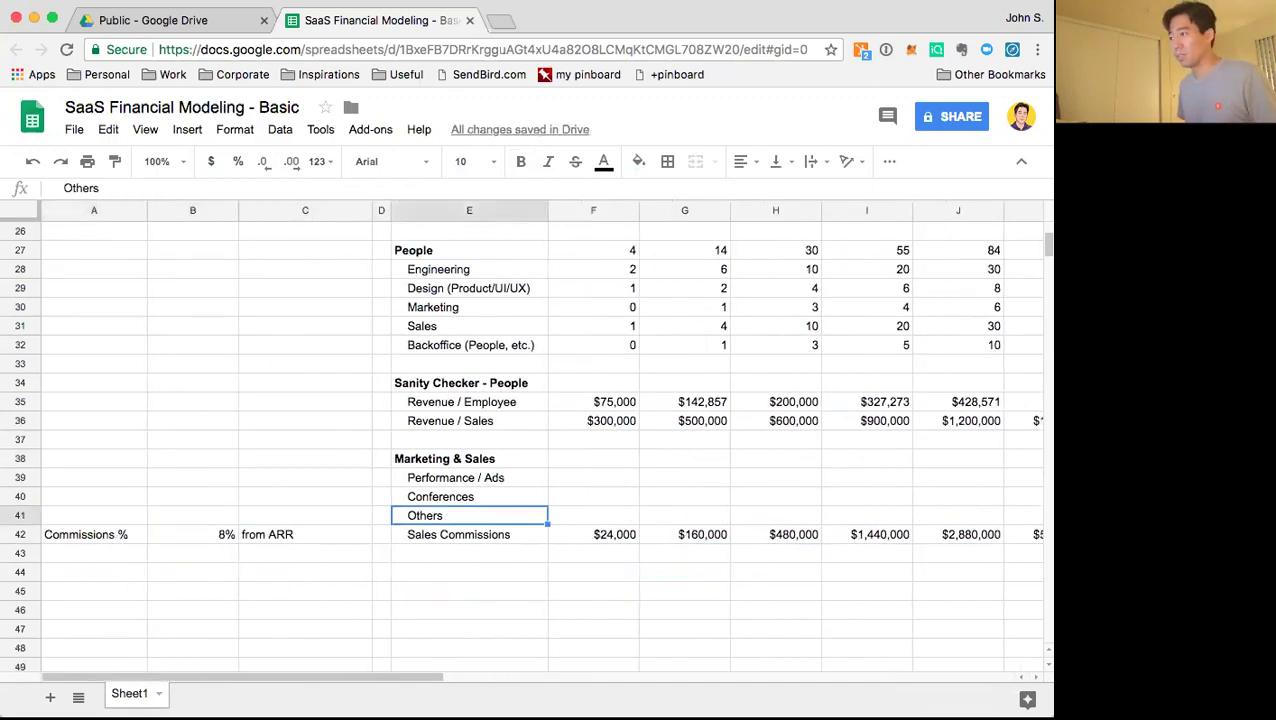
pyautogui.press('Up')
pyautogui.press('Up')
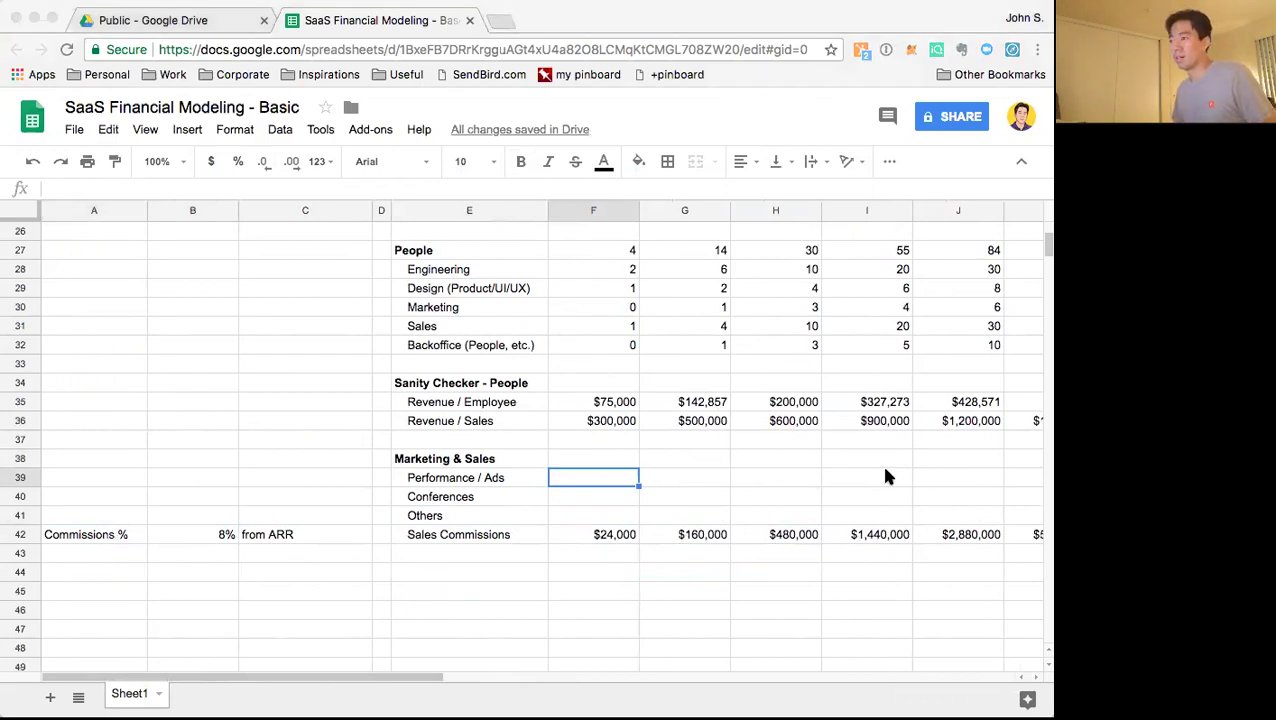
# Enter the first Performance / Ads cost in F39 as =3000*12
pyautogui.click(691, 433)
pyautogui.click(626, 474)
pyautogui.write('=3')
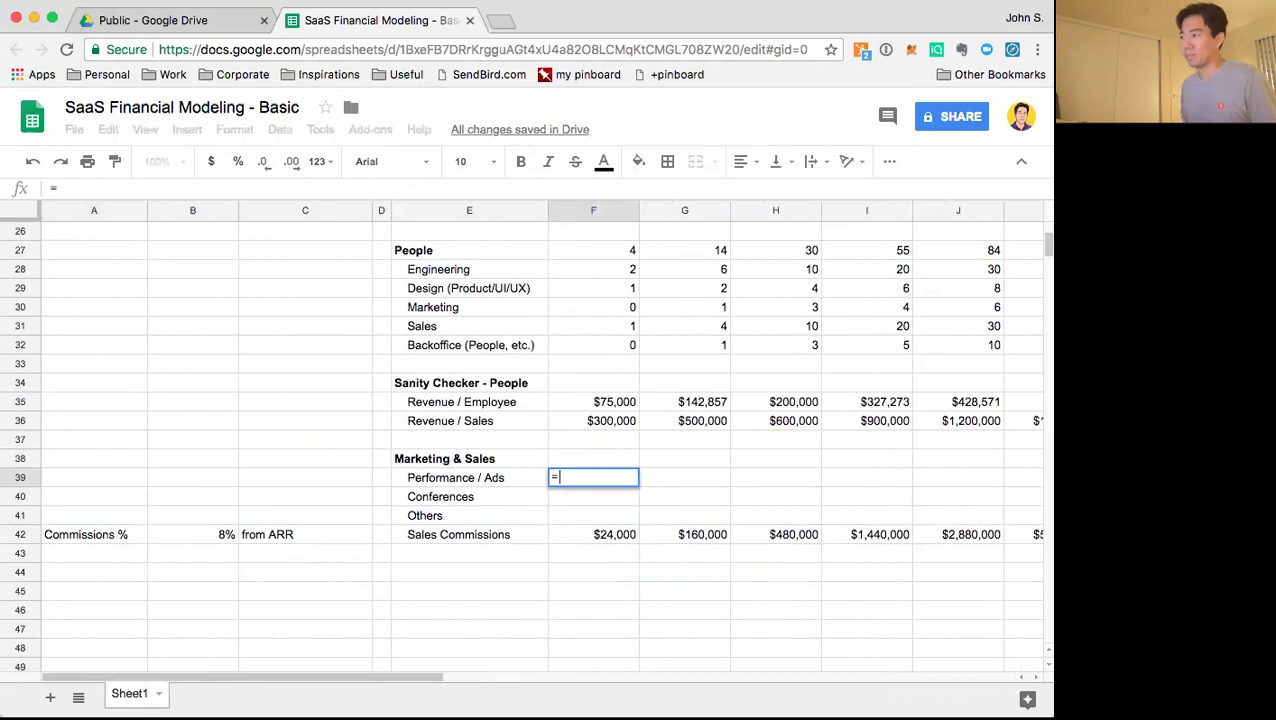
pyautogui.press('Escape')
pyautogui.press('Down')
pyautogui.press('Up')
pyautogui.write('=3000*')
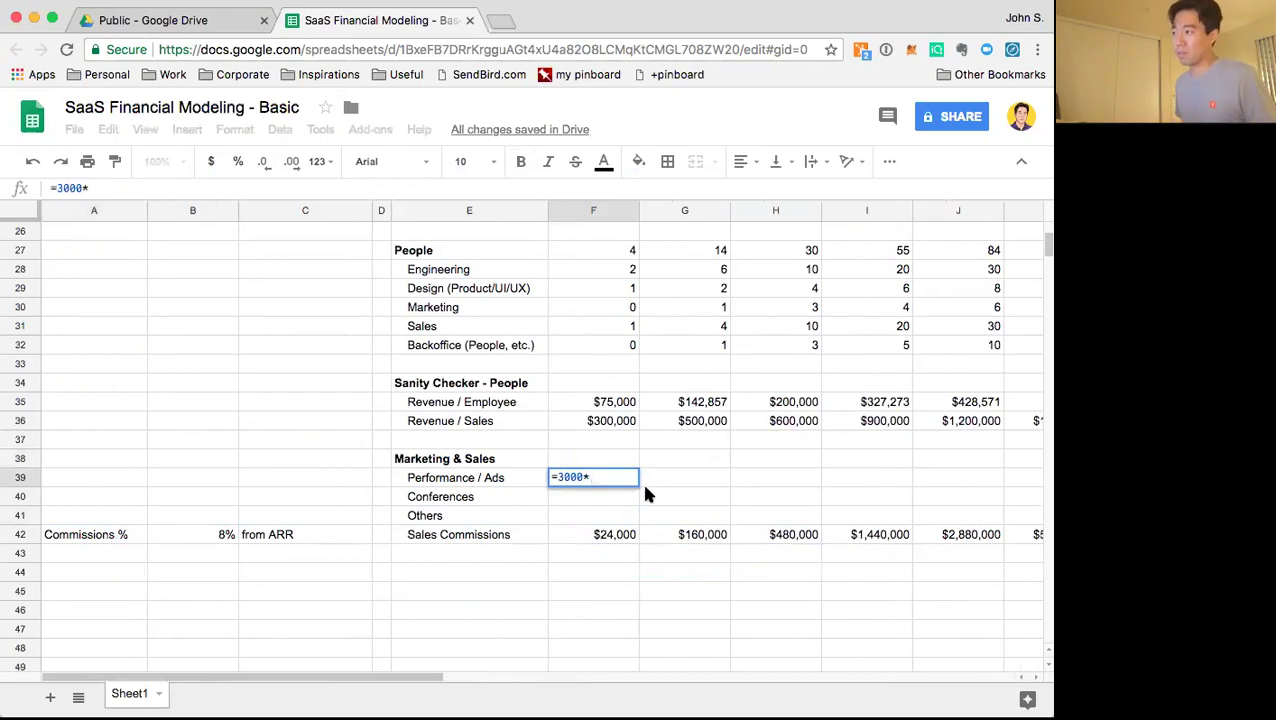
pyautogui.write('12')
pyautogui.press('Return')
# Format the Performance / Ads, Conferences and Others cells in F39:L41 as currency without decimals
pyautogui.press('Up')
pyautogui.press('Right')
pyautogui.press('Left')
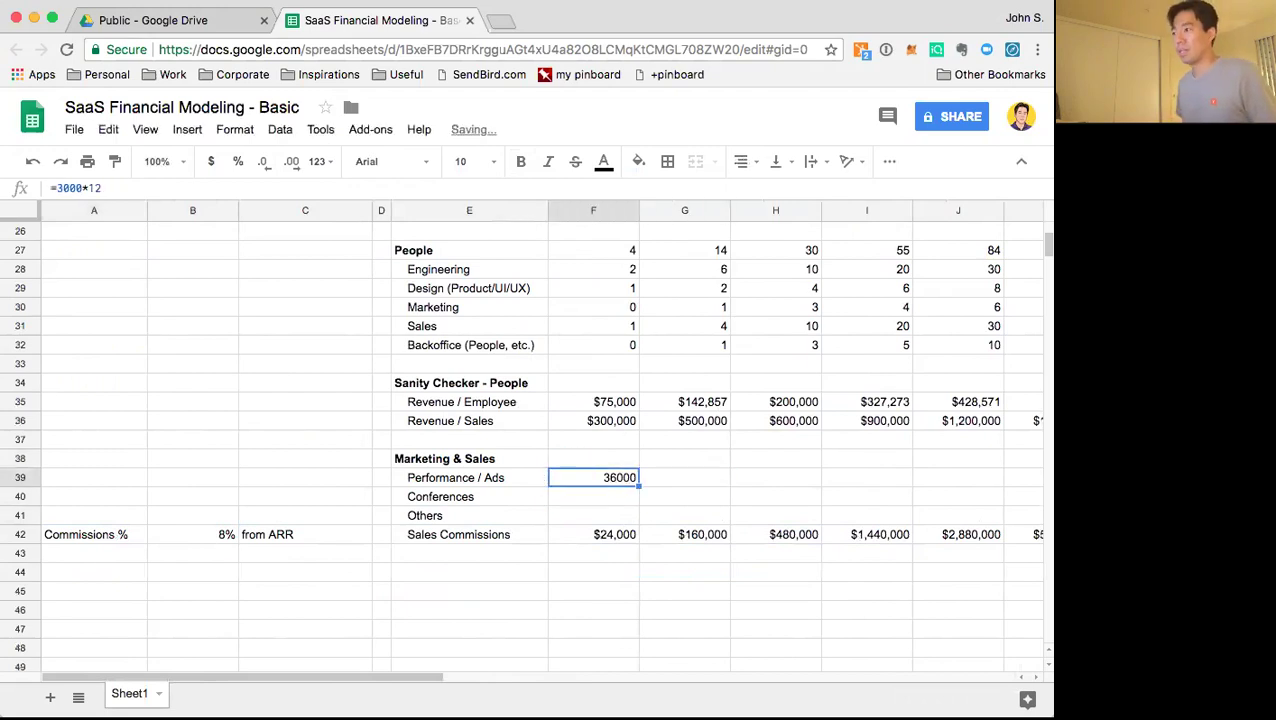
pyautogui.hotkey('shift', 'Down')
pyautogui.hotkey('shift', 'Down')
pyautogui.hotkey('shift', 'Right')
pyautogui.hotkey('shift', 'Right')
pyautogui.hotkey('shift', 'Right')
pyautogui.hotkey('shift', 'Right')
pyautogui.hotkey('shift', 'Right')
pyautogui.hotkey('shift', 'Right')
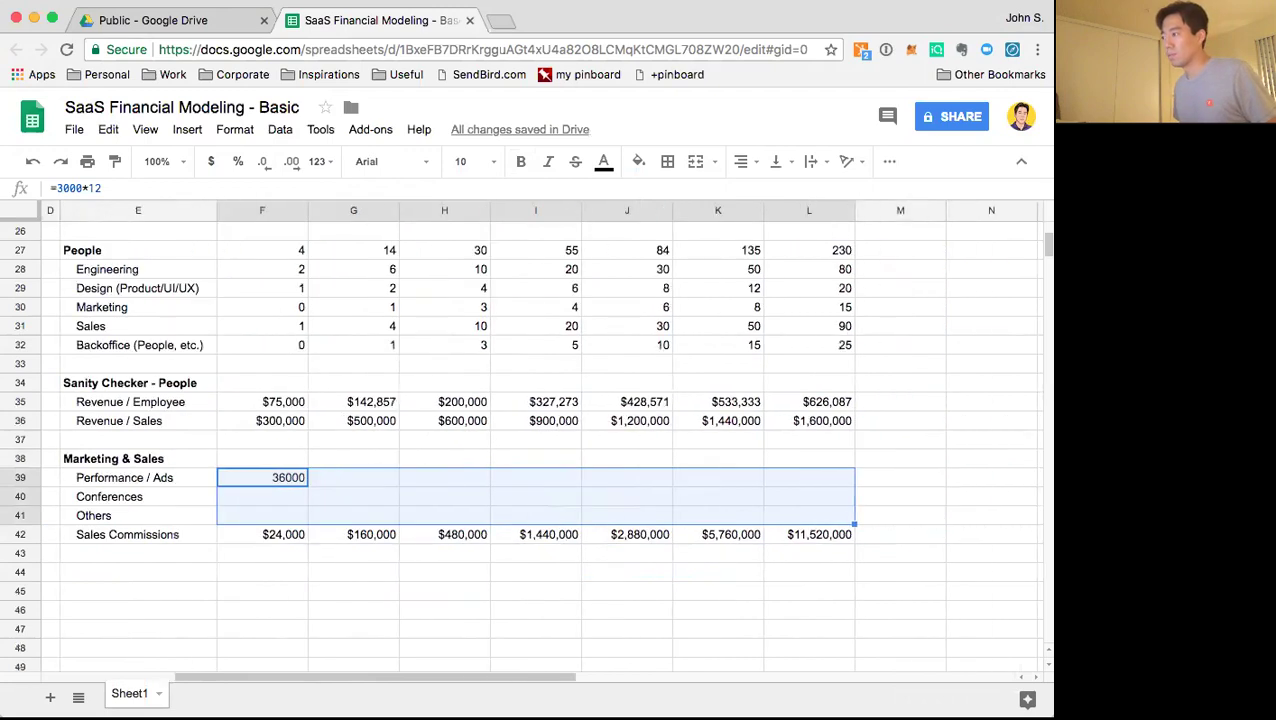
pyautogui.click(213, 166)
pyautogui.click(263, 164)
pyautogui.click(263, 164)
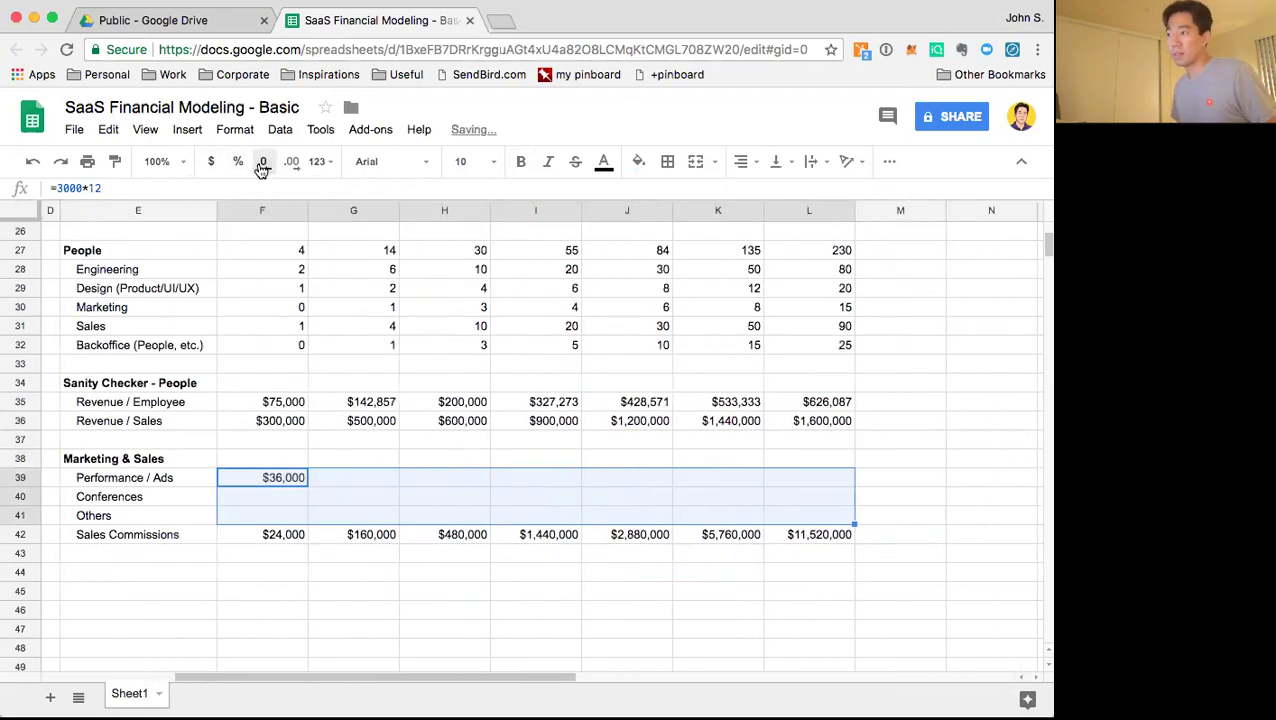
# Start the second-year Performance / Ads formula in G39 with the growth ratio =(G4/F4)/
pyautogui.click(345, 572)
pyautogui.click(295, 497)
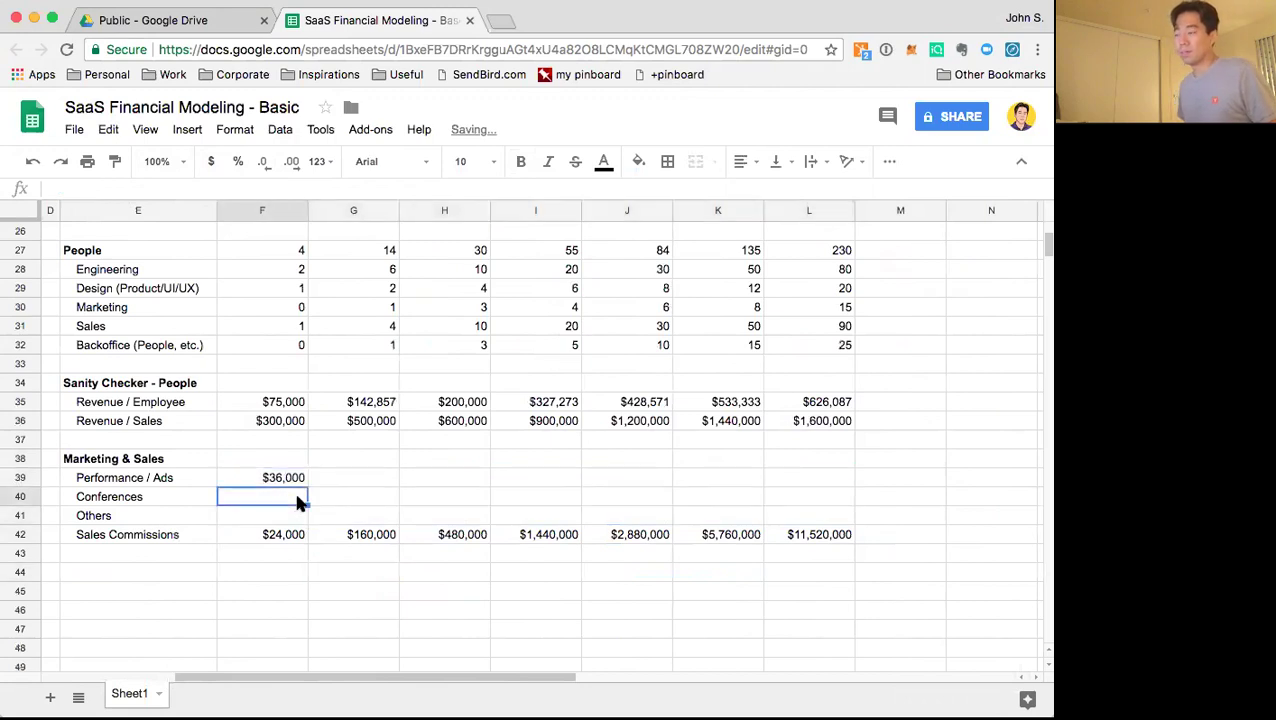
pyautogui.press('Up')
pyautogui.press('Right')
pyautogui.write('=')
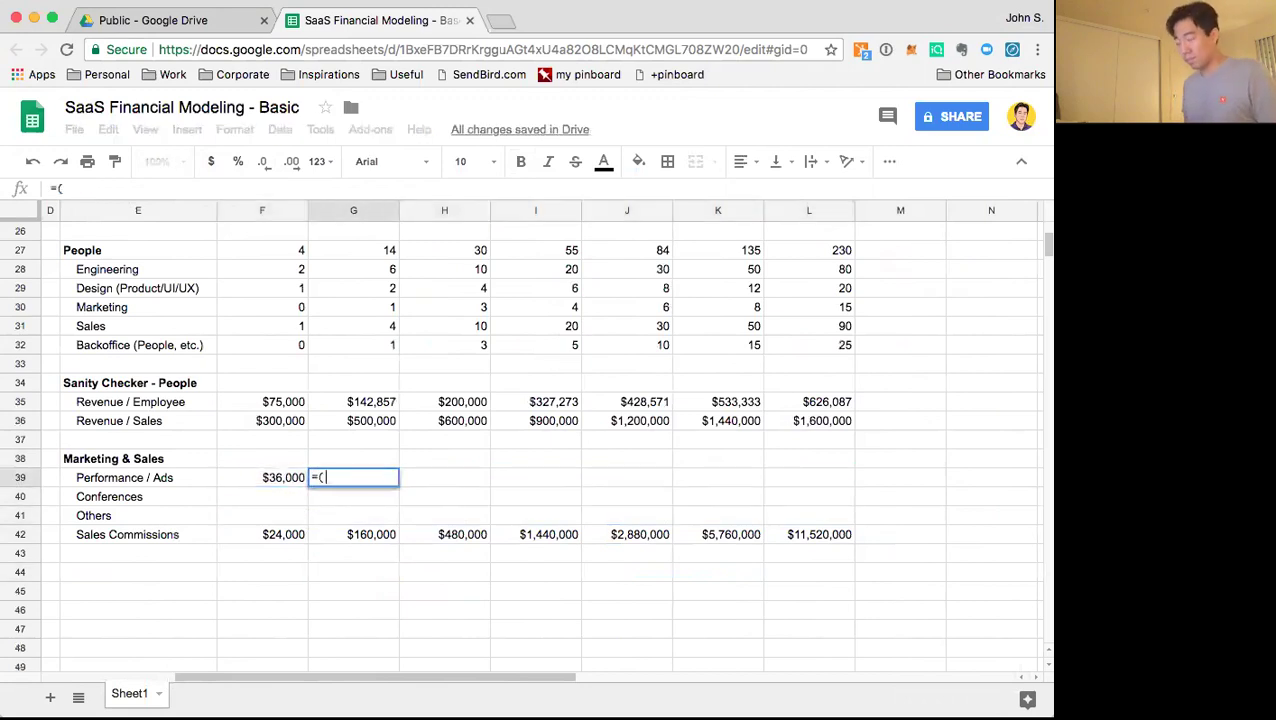
pyautogui.write('(G4/')
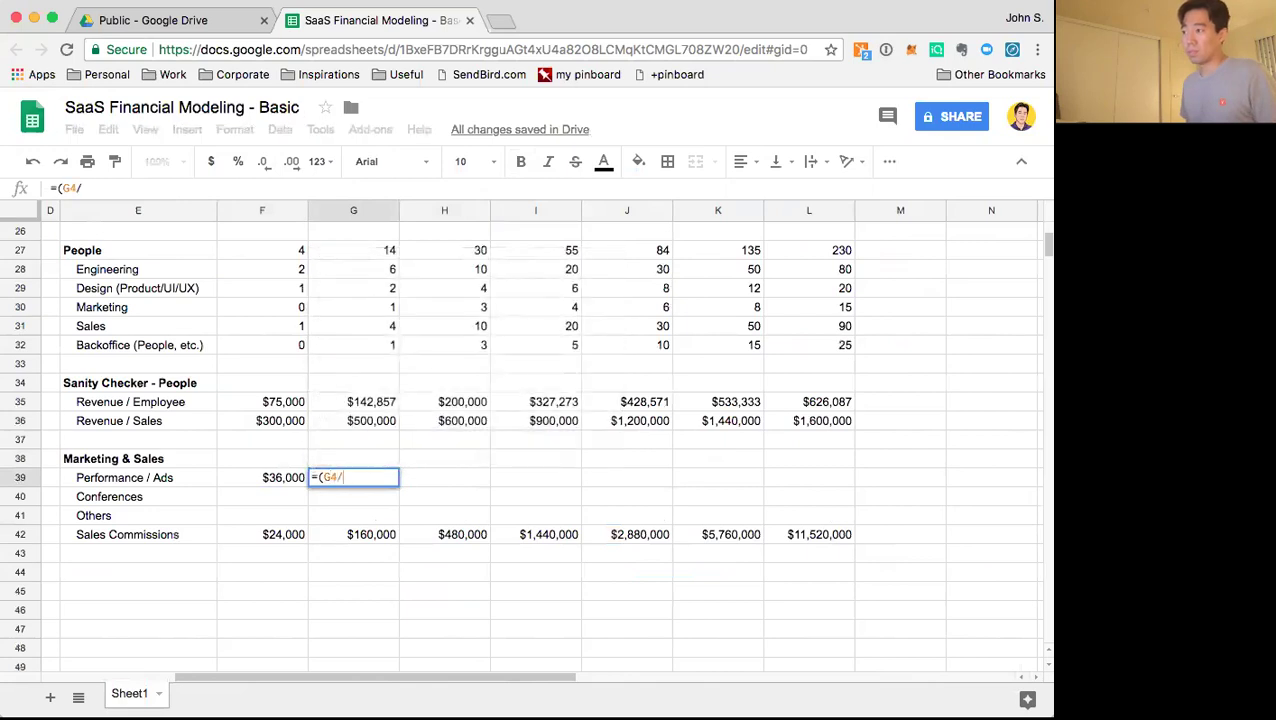
pyautogui.write('F4)')
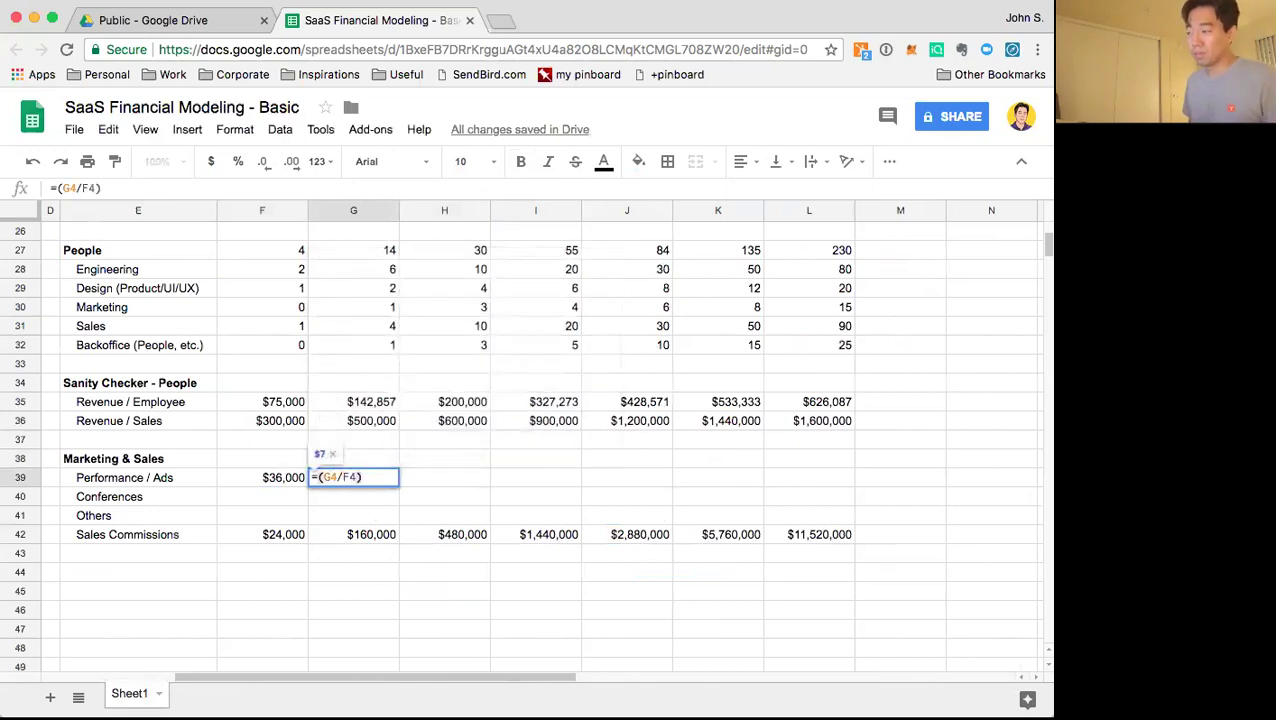
pyautogui.write('/')
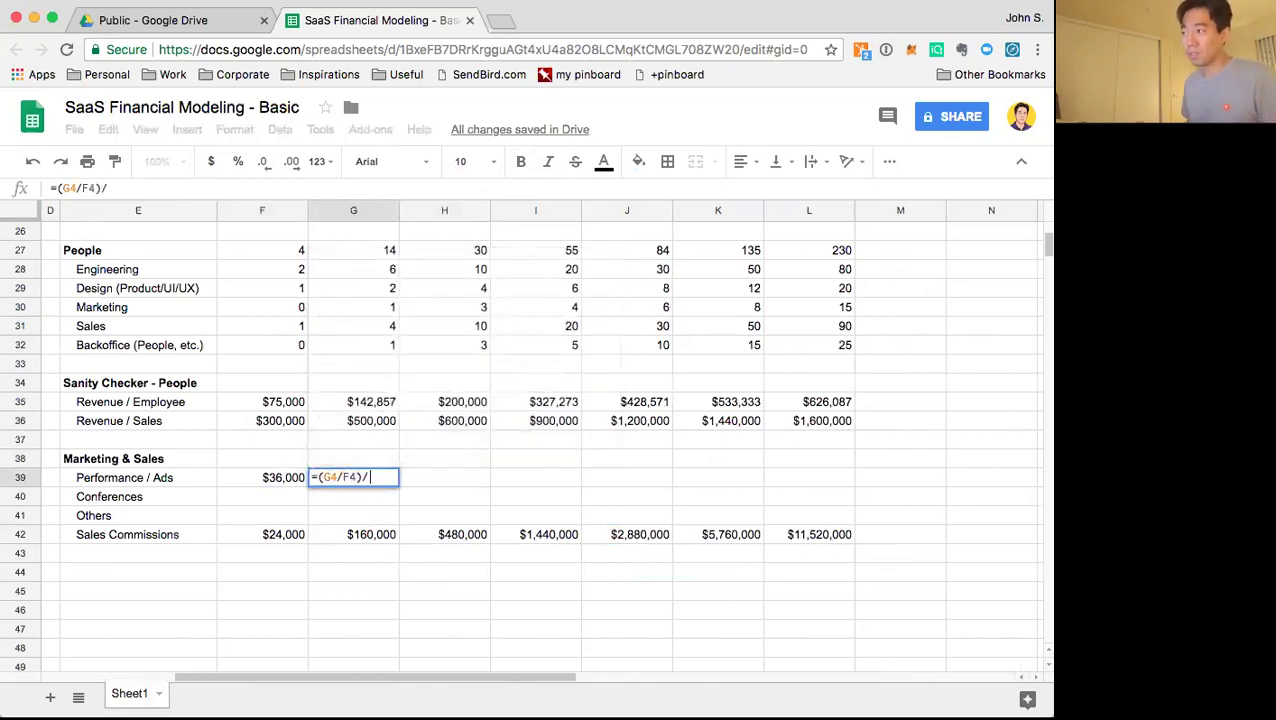
# Finish the Performance / Ads formula in G39 as =(G4/F4)*F39
pyautogui.press('BackSpace')
pyautogui.write('*')
pyautogui.click(270, 478)
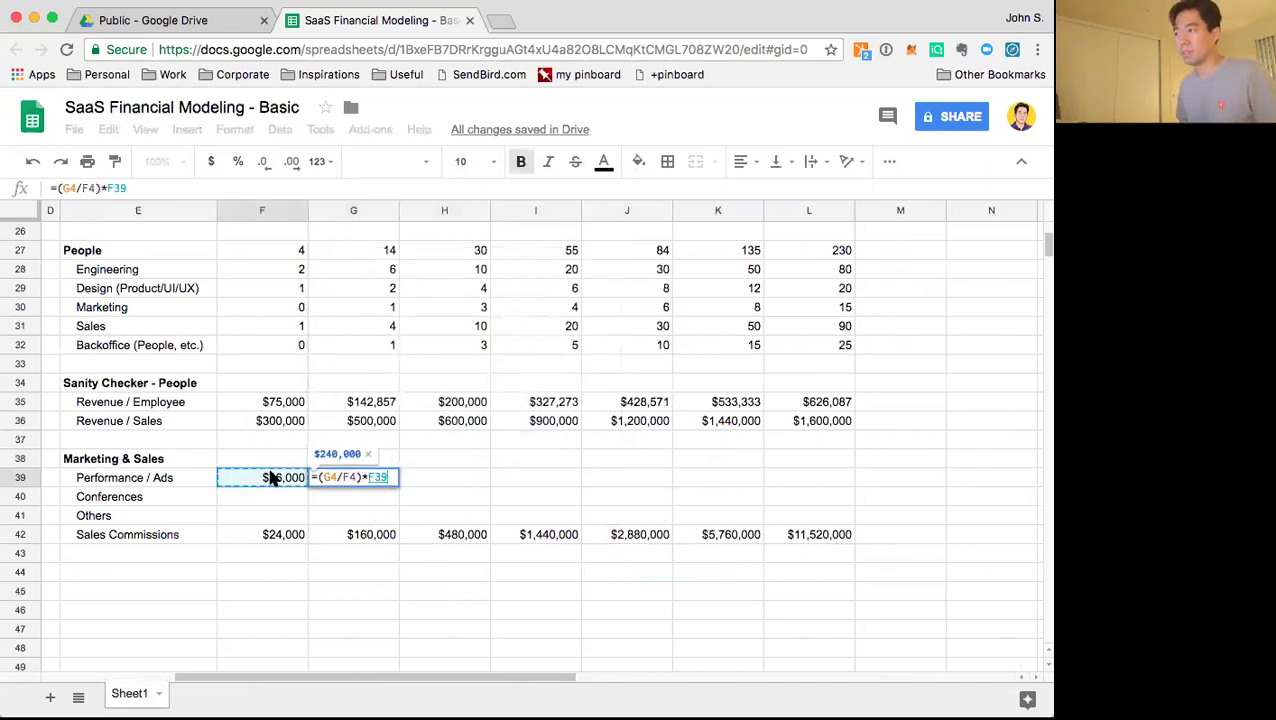
pyautogui.press('Return')
# Copy the Performance / Ads formula from G39 across the row through L39
pyautogui.press('Up')
pyautogui.press('super+c')
pyautogui.hotkey('shift', 'Right')
pyautogui.hotkey('shift', 'Right')
pyautogui.hotkey('shift', 'Right')
pyautogui.hotkey('shift', 'Right')
pyautogui.hotkey('shift', 'Right')
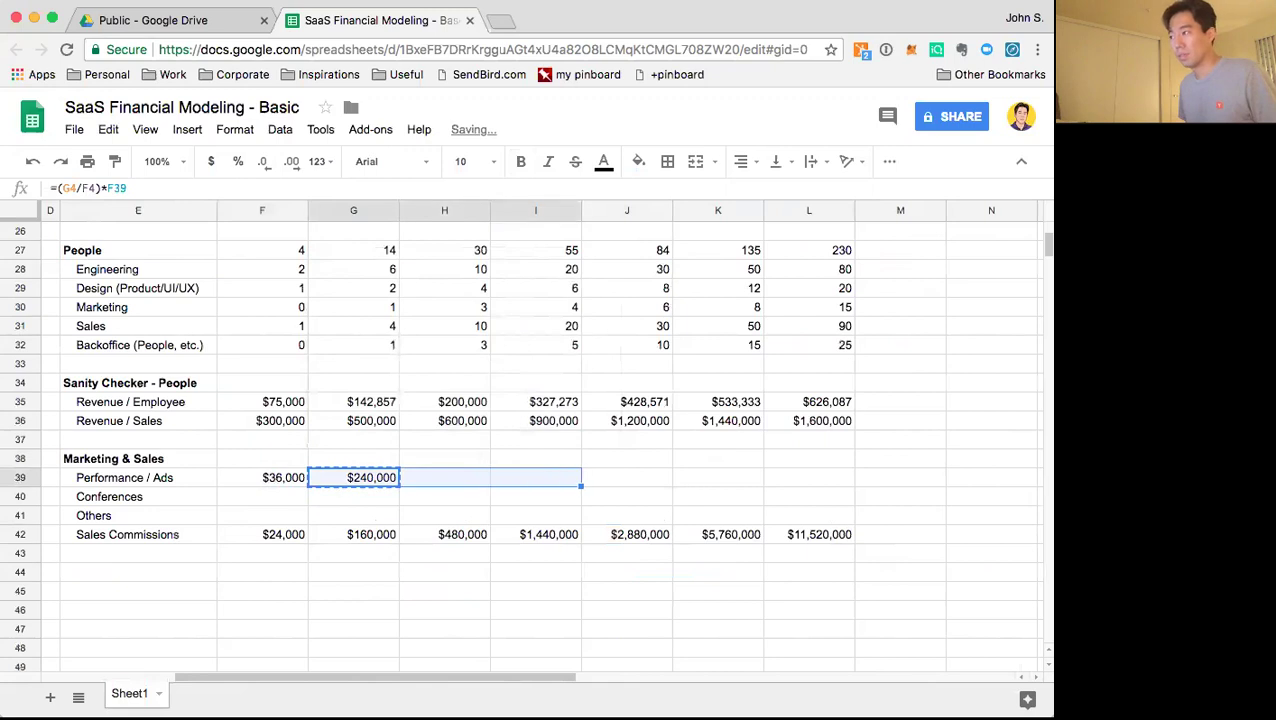
pyautogui.press('super+v')
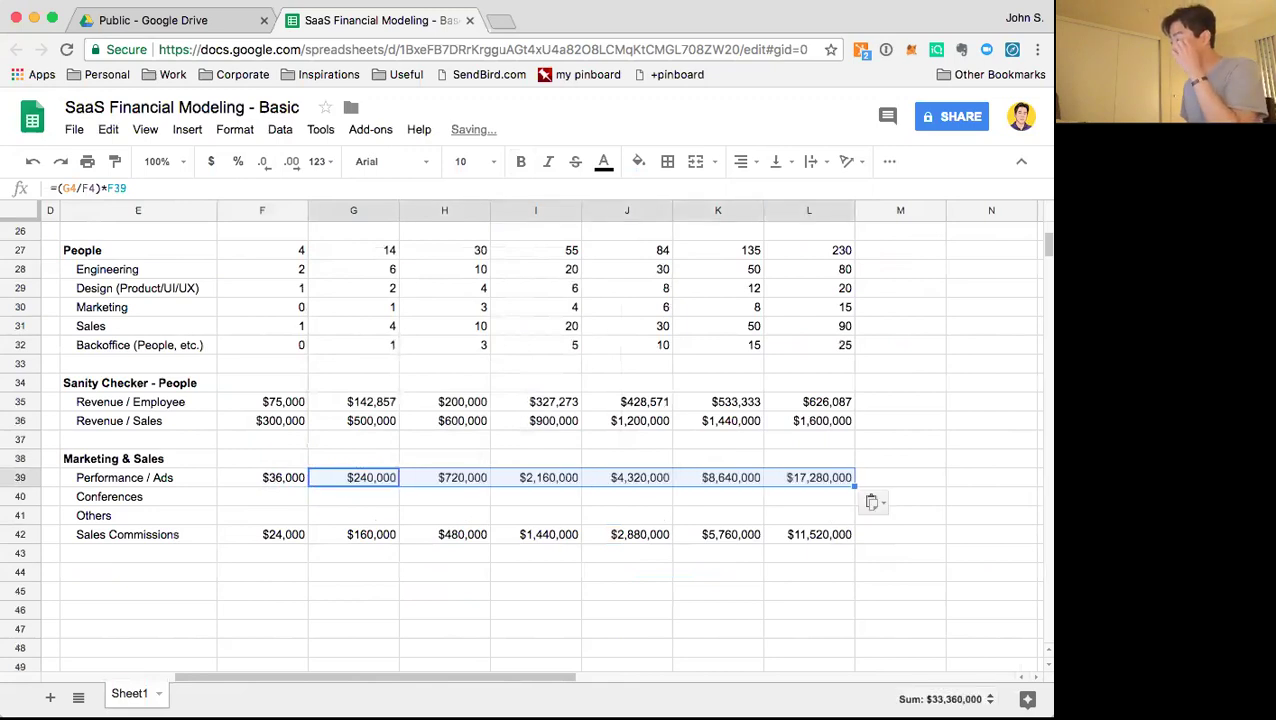
# Enter =15000*4 as the first Conferences amount in F40
pyautogui.press('Down')
pyautogui.press('Left')
pyautogui.press('Left')
pyautogui.press('Left')
pyautogui.press('Left')
pyautogui.press('Right')
pyautogui.press('Right')
pyautogui.press('Right')
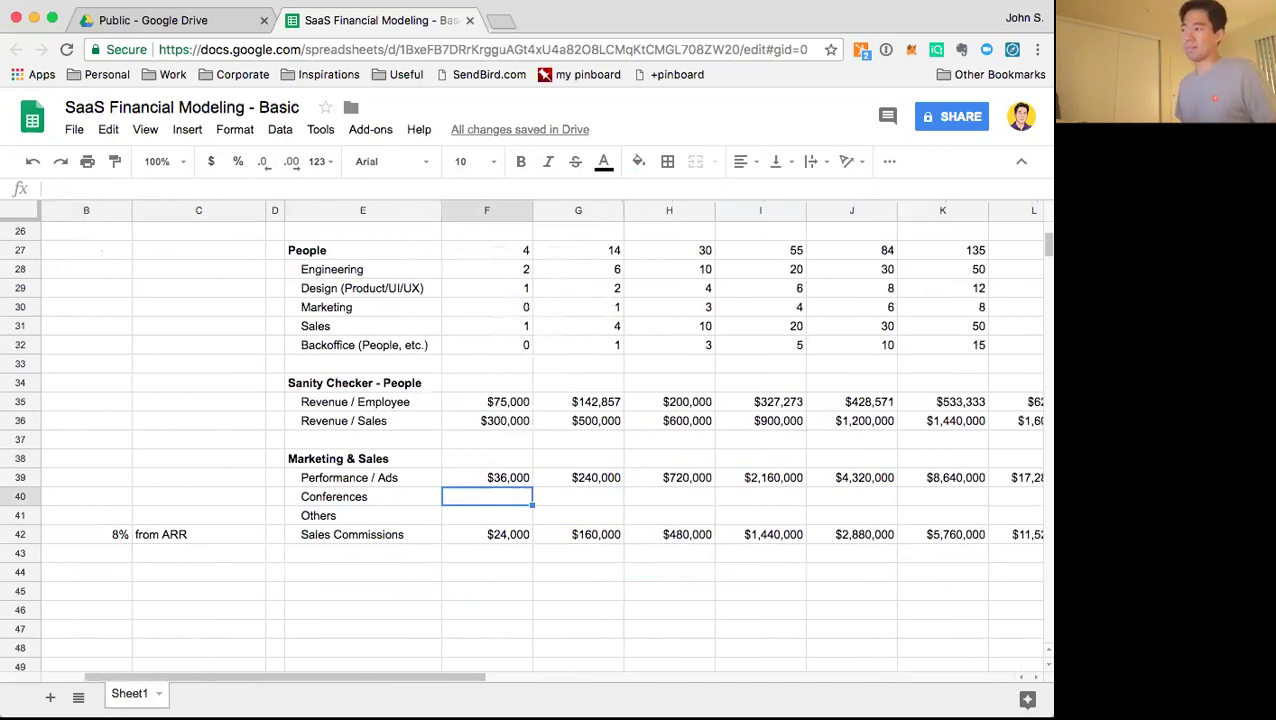
pyautogui.write('=')
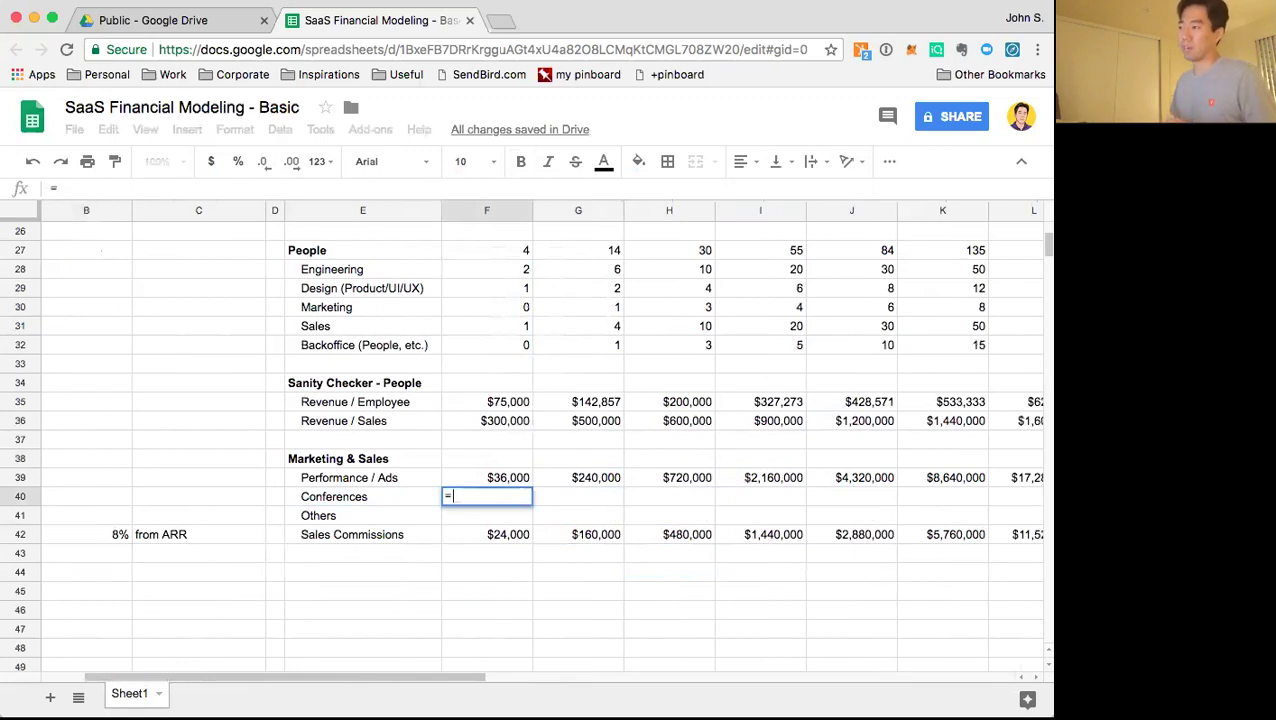
pyautogui.write('150000')
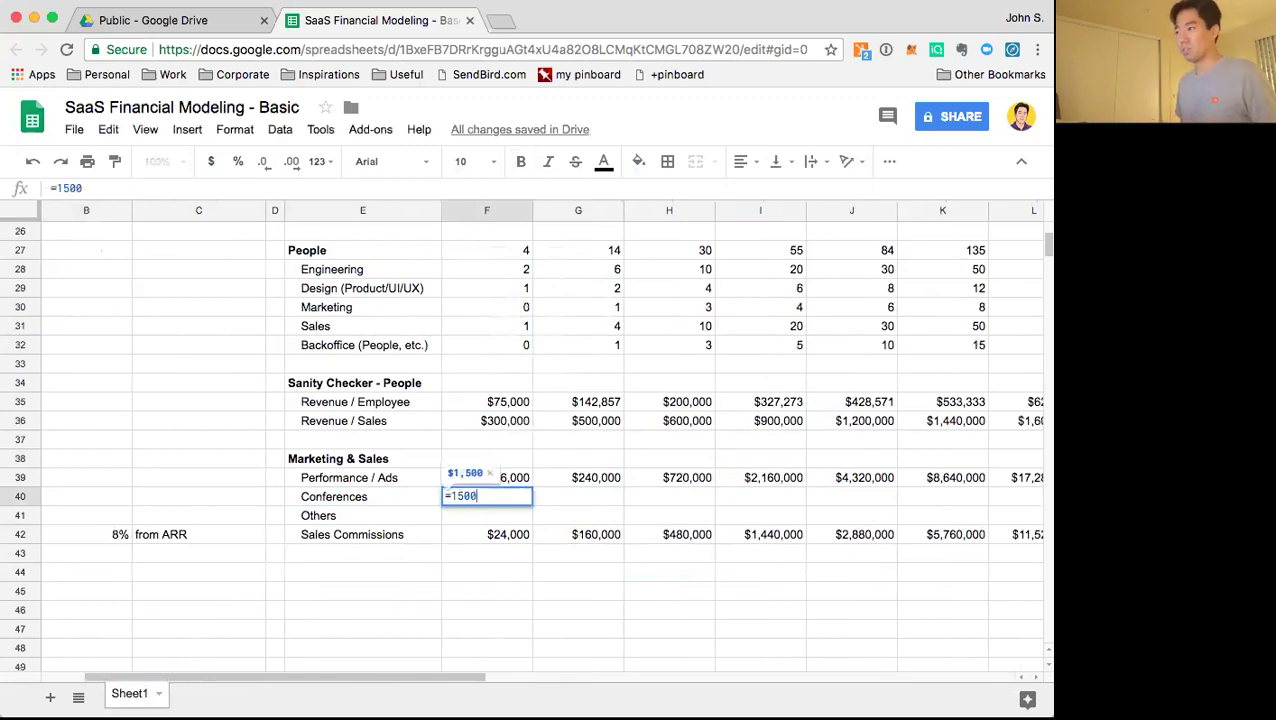
pyautogui.press('BackSpace')
pyautogui.write('*4')
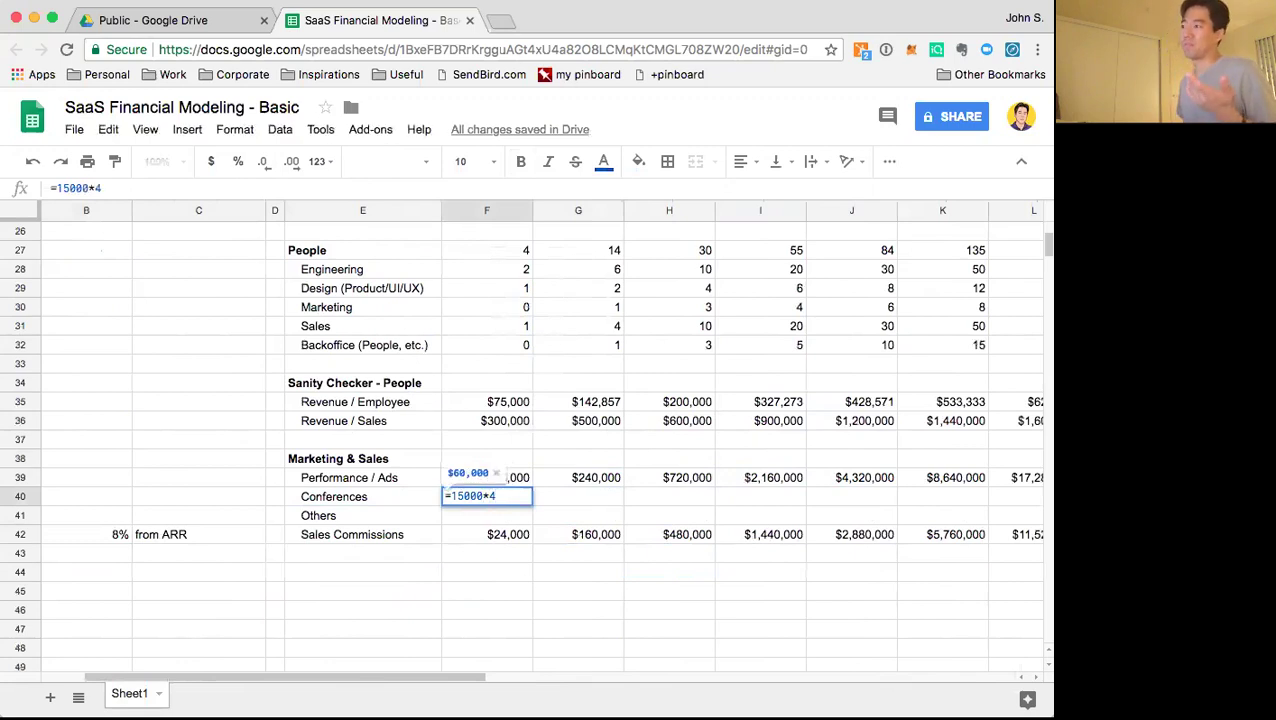
pyautogui.press('Tab')
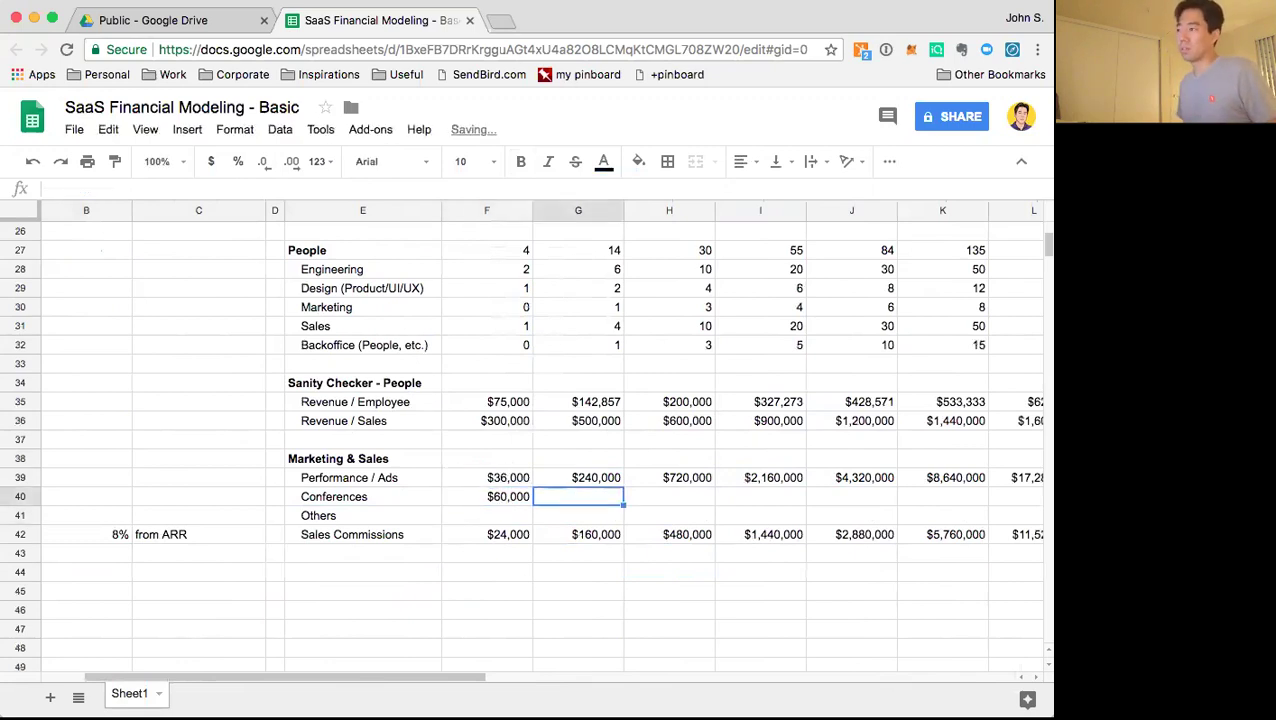
# Try to reuse the Performance / Ads formulas from G39:L39 in the Conferences row, and undo the paste
pyautogui.press('Up')
pyautogui.hotkey('shift', 'Right')
pyautogui.hotkey('shift', 'Right')
pyautogui.hotkey('shift', 'Right')
pyautogui.hotkey('shift', 'Right')
pyautogui.hotkey('shift', 'Right')
pyautogui.press('super+c')
pyautogui.press('Down')
pyautogui.press('super+v')
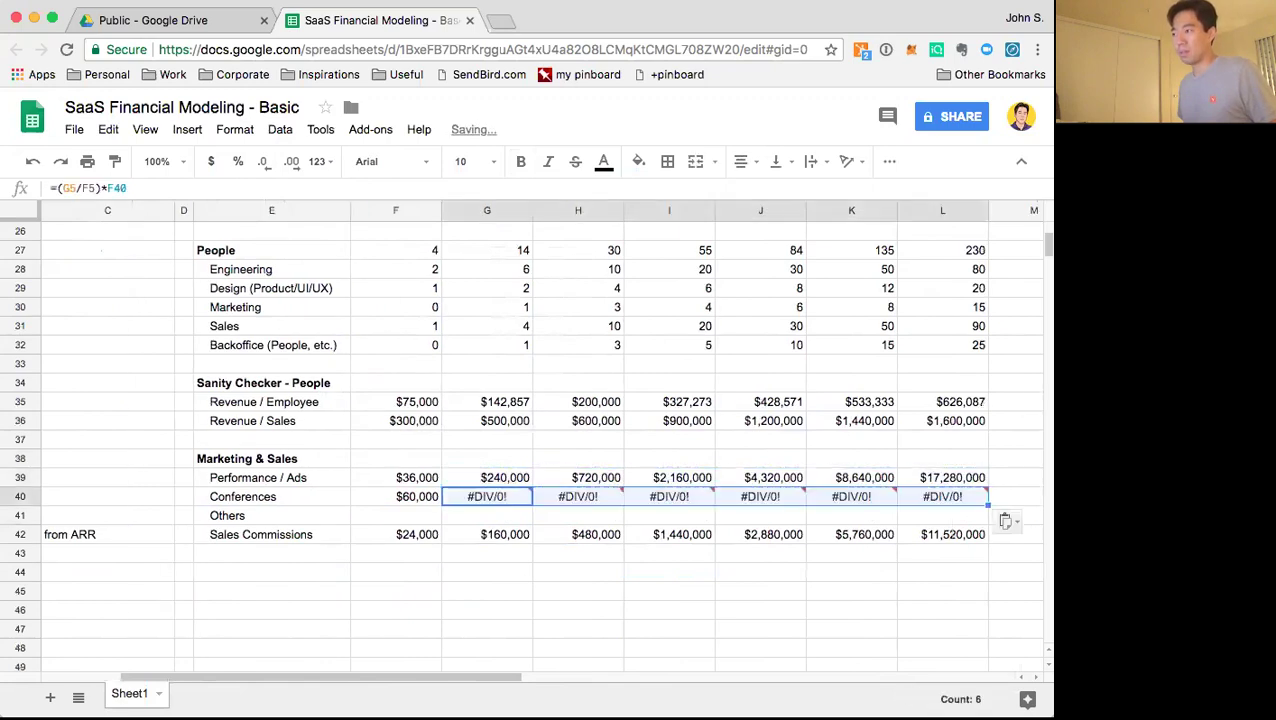
pyautogui.press('Up')
pyautogui.press('Down')
pyautogui.press('super+z')
# Enter the Conferences growth formula =(G4/F4)*$F40 in G40
pyautogui.press('Up')
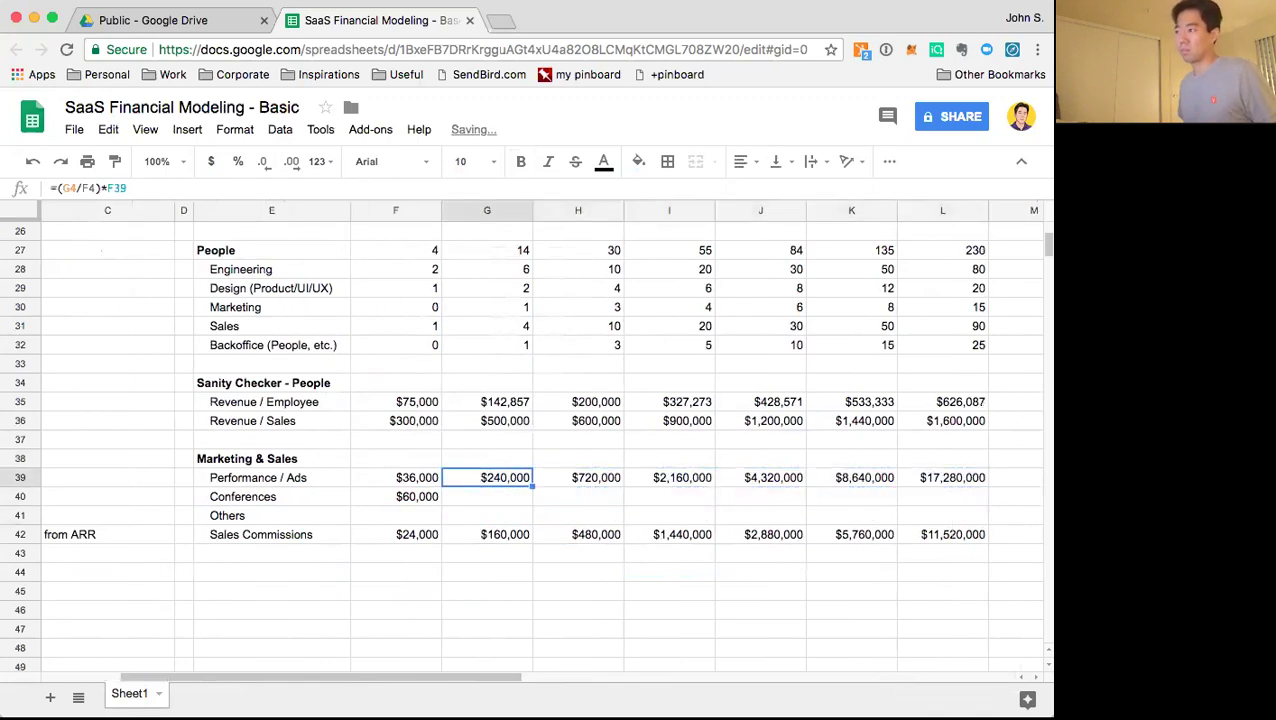
pyautogui.press('Down')
pyautogui.write('=(G')
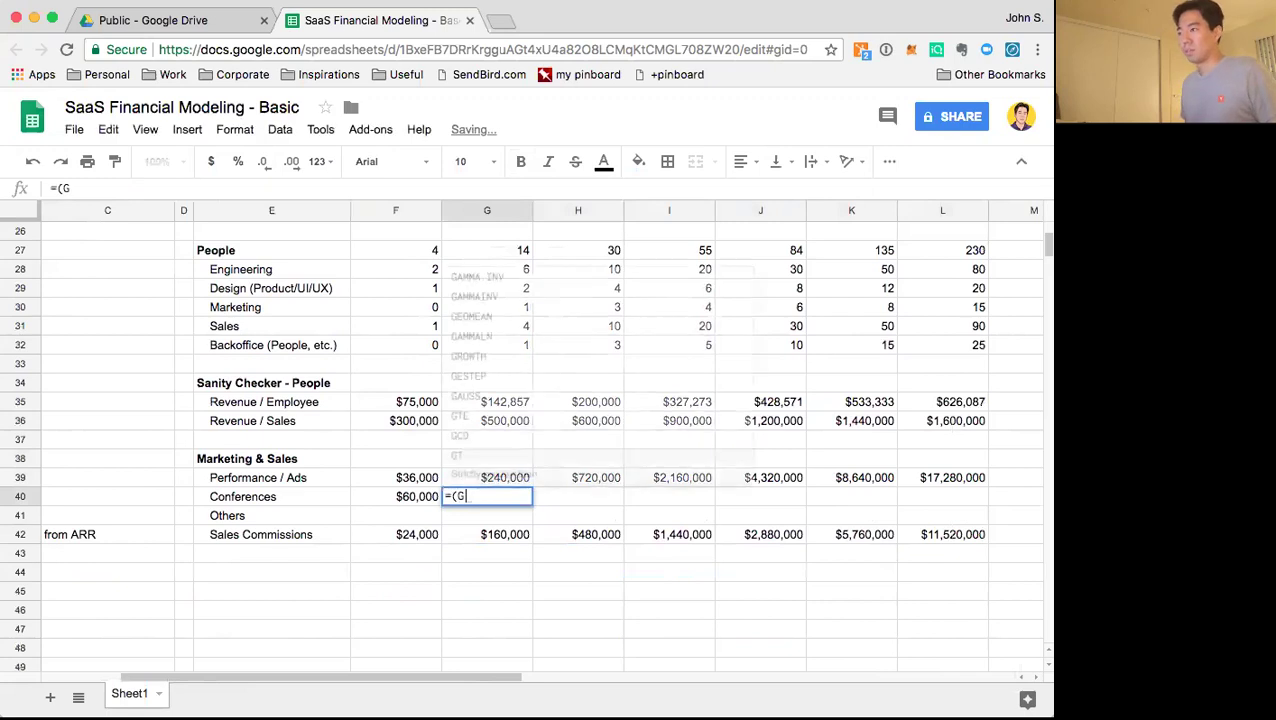
pyautogui.write('4/F4)*')
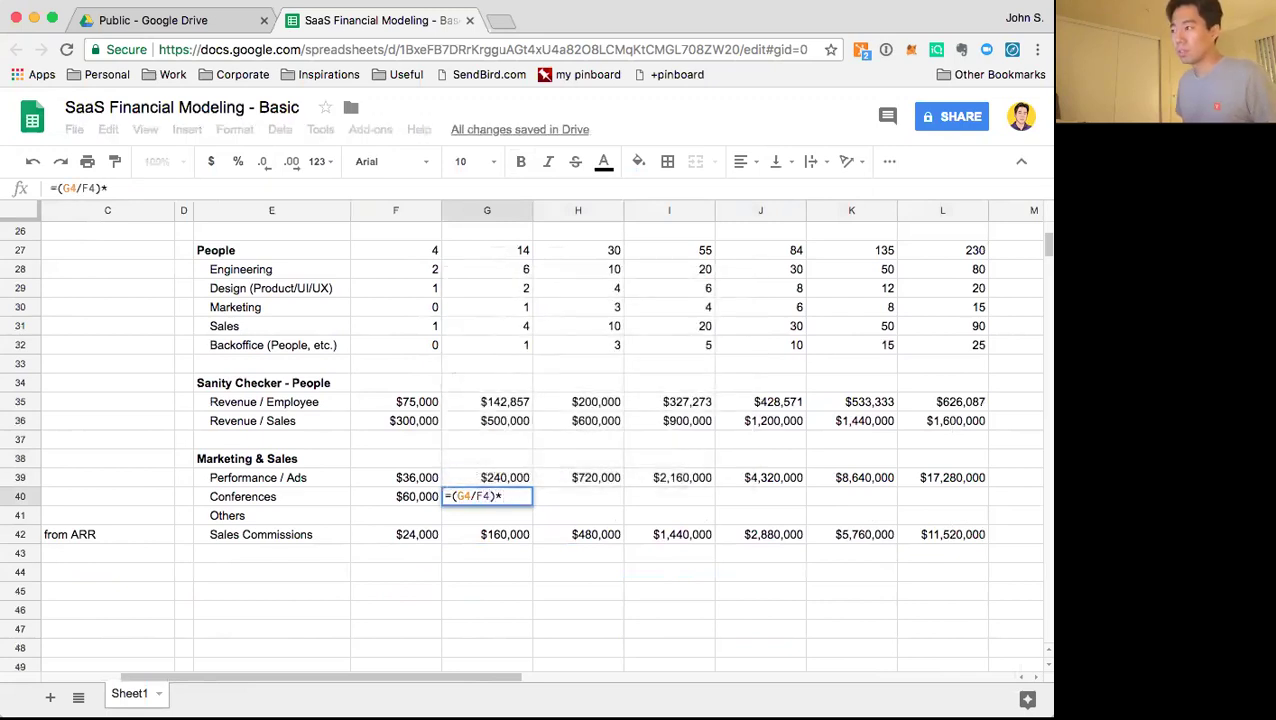
pyautogui.write('$F')
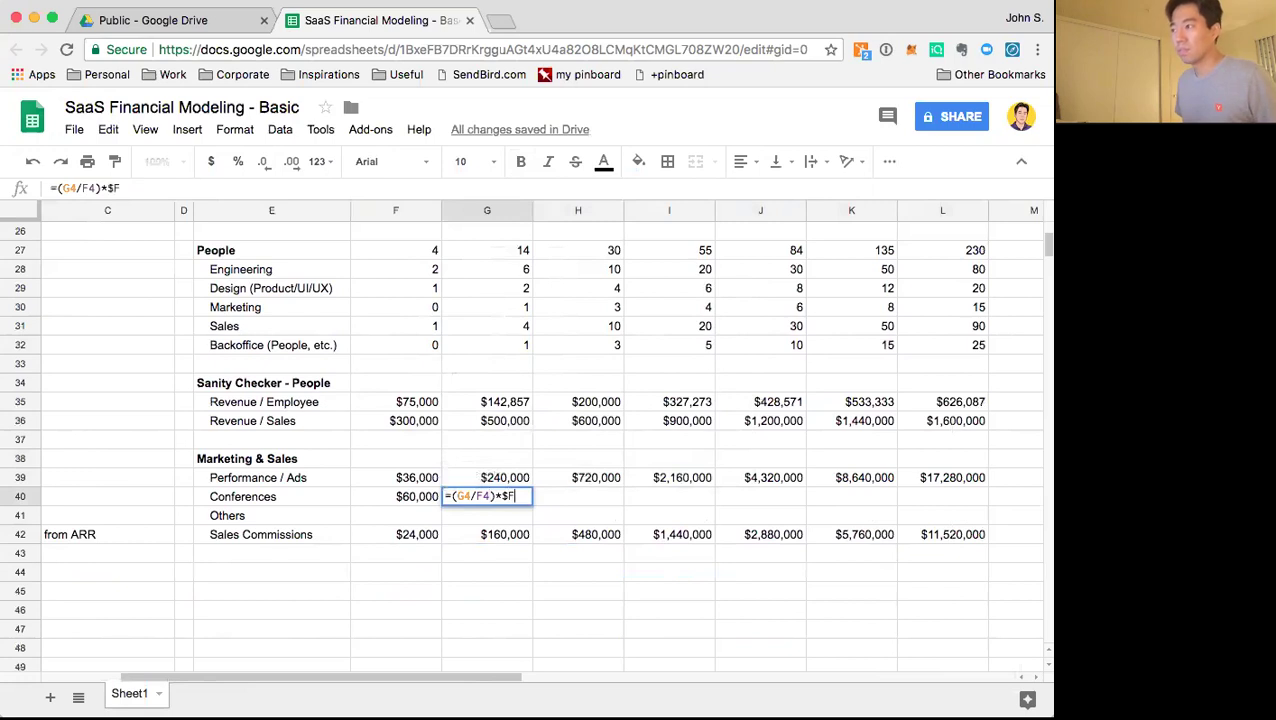
pyautogui.write('40')
pyautogui.press('Return')
# Copy the Conferences formula with the fixed $F40 reference from G40 across to L40
pyautogui.press('Up')
pyautogui.hotkey('ctrl', 'c')
pyautogui.hotkey('shift', 'Right')
pyautogui.hotkey('shift', 'Right')
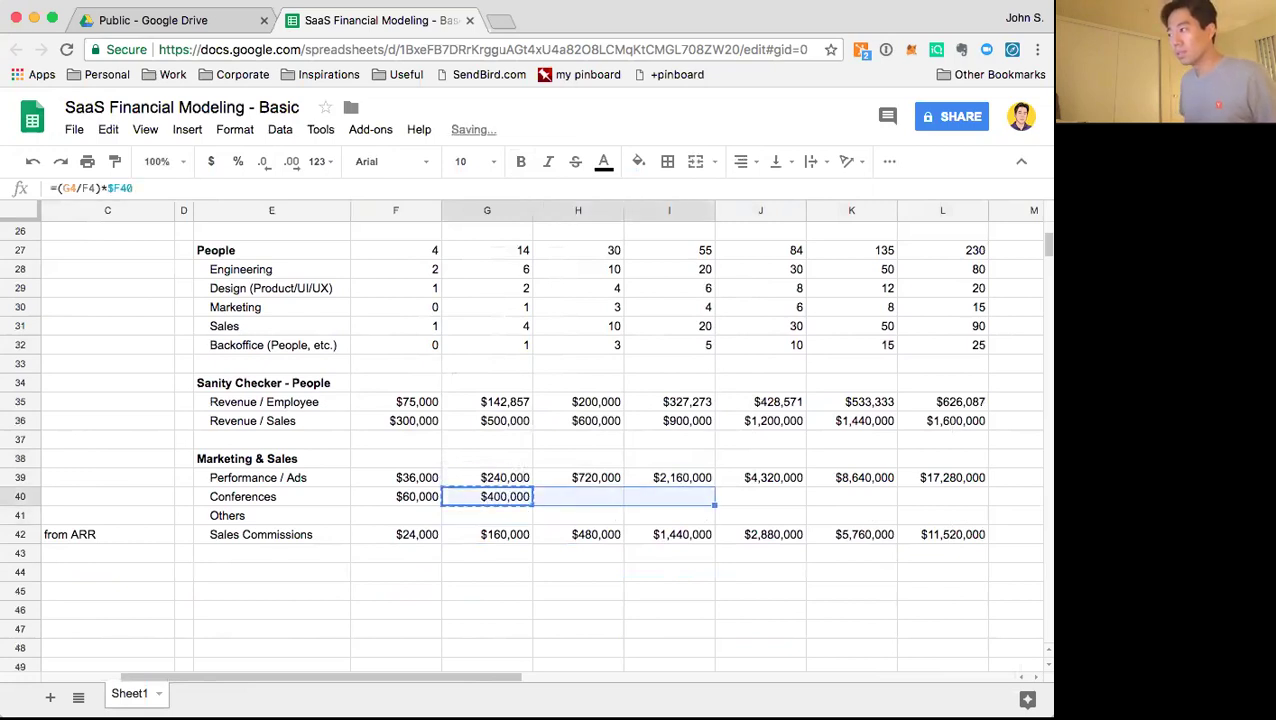
pyautogui.hotkey('shift', 'Right')
pyautogui.hotkey('shift', 'Right')
pyautogui.hotkey('shift', 'Right')
pyautogui.hotkey('ctrl', 'v')
pyautogui.press('Down')
pyautogui.press('Up')
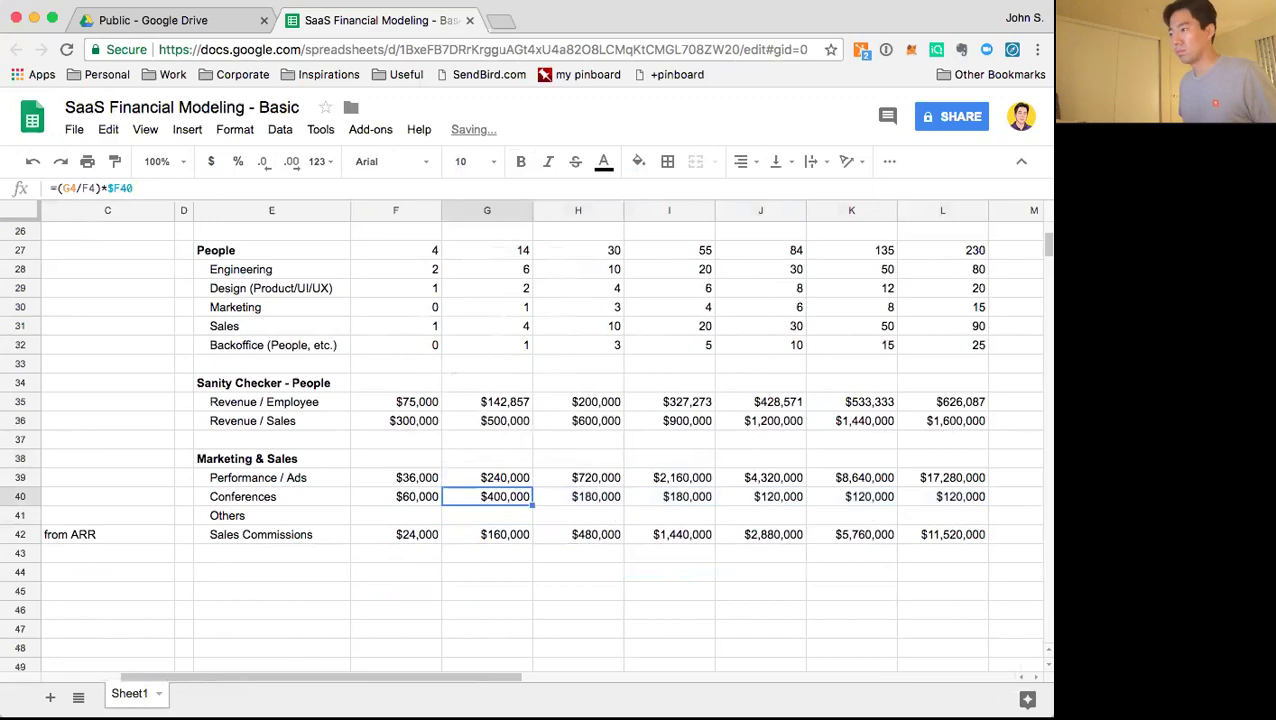
# Make the column reference in the G40 Conferences formula relative so it reads =(G4/F4)*F40
pyautogui.press('Return')
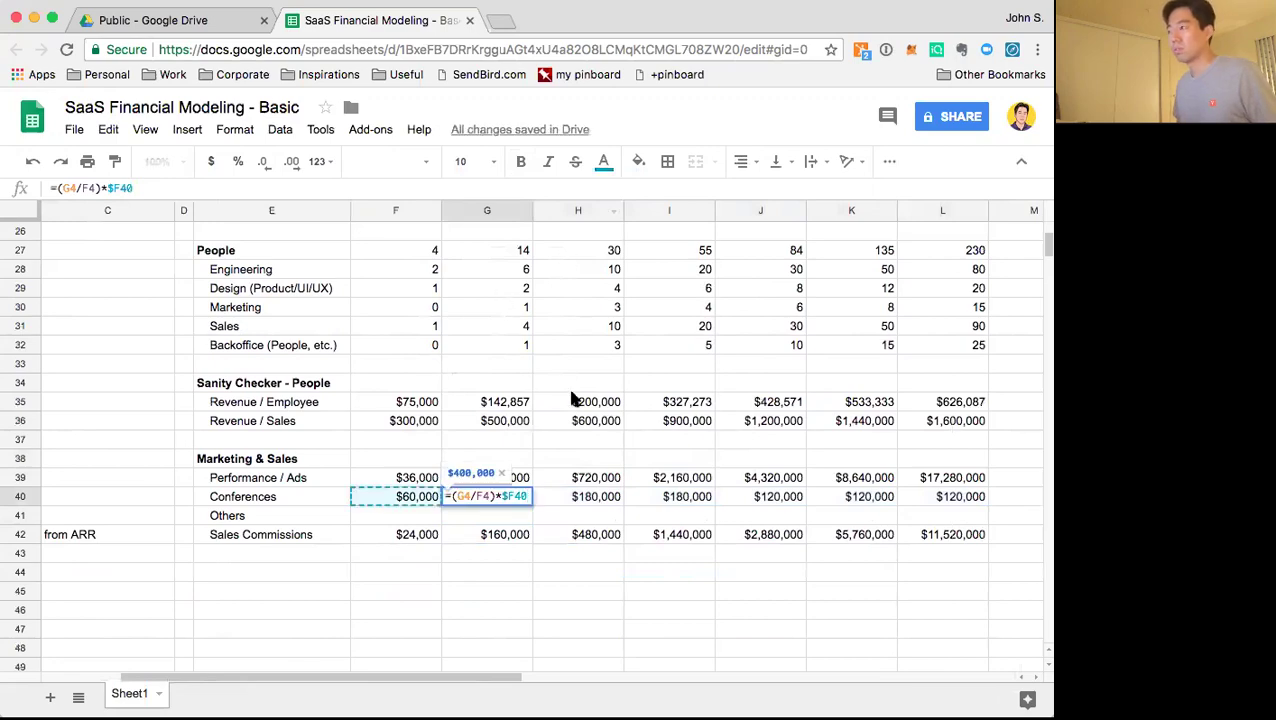
pyautogui.scroll(8, 565, 390)
pyautogui.scroll(-8, 580, 415)
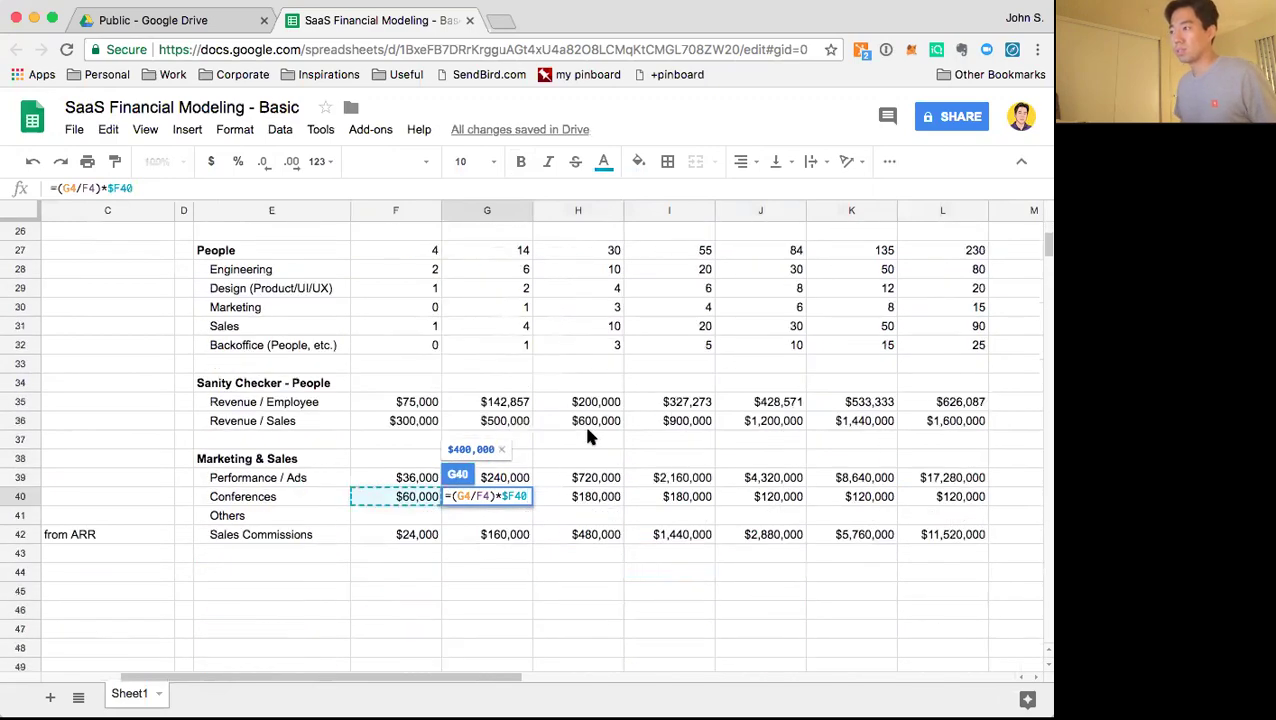
pyautogui.press('Left')
pyautogui.press('Left')
pyautogui.press('Left')
pyautogui.press('BackSpace')
pyautogui.press('Return')
# Copy the corrected Conferences formula from G40 over the cells through L40
pyautogui.press('Up')
pyautogui.press('super+c')
pyautogui.hotkey('shift', 'Right')
pyautogui.hotkey('shift', 'Right')
pyautogui.hotkey('shift', 'Right')
pyautogui.hotkey('shift', 'Right')
pyautogui.hotkey('shift', 'Right')
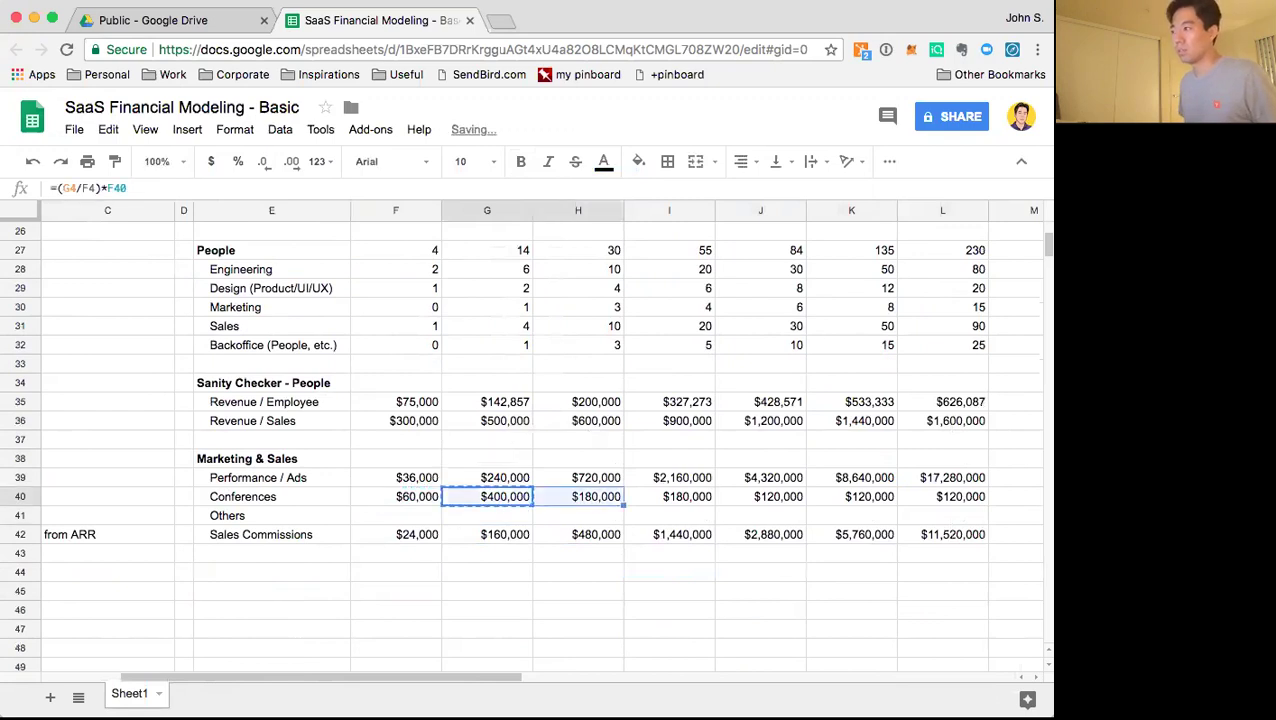
pyautogui.press('super+v')
pyautogui.press('Down')
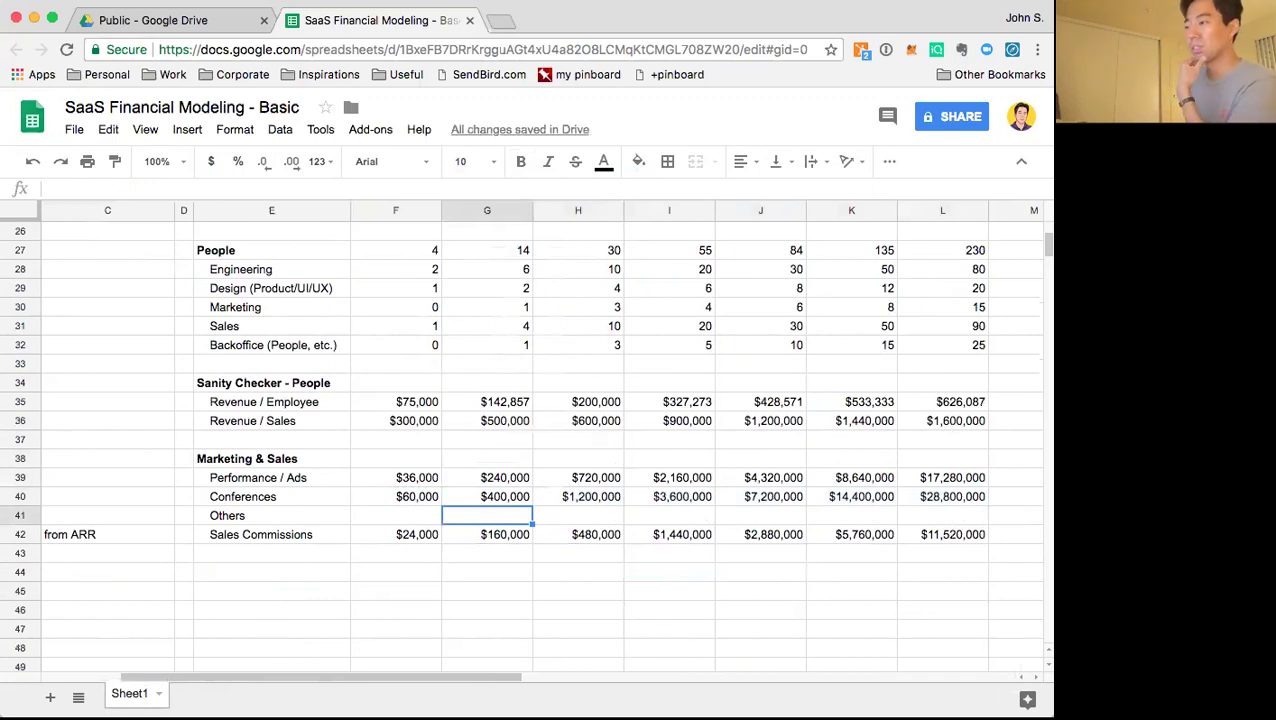
# Add the assumption label "Others %" in A41, beside the Others row
pyautogui.press('Left')
pyautogui.press('Left')
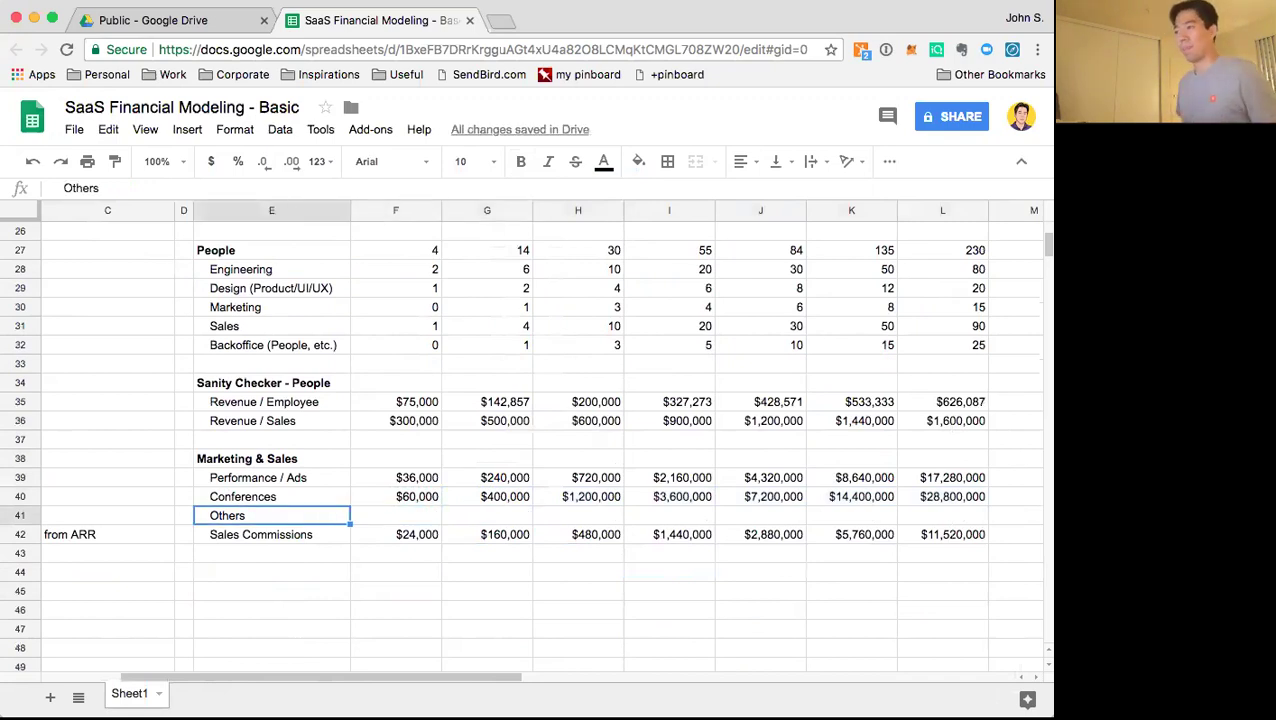
pyautogui.press('Right')
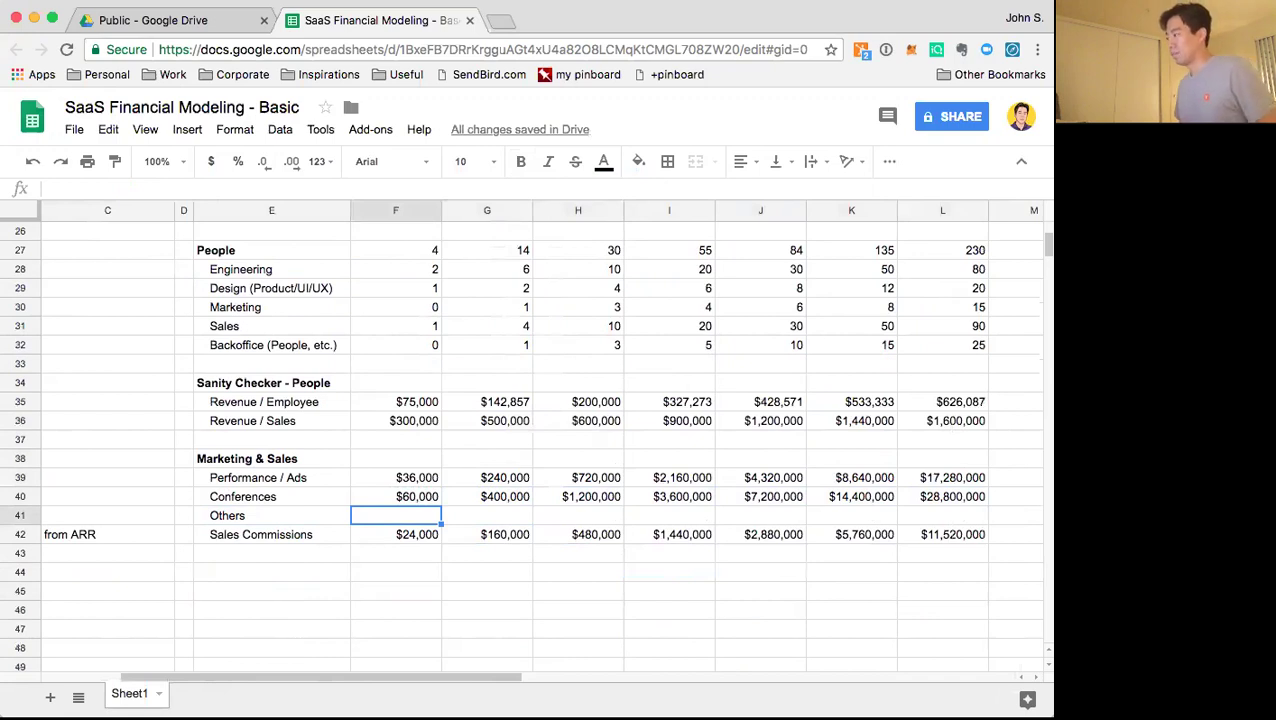
pyautogui.press('super+Tab')
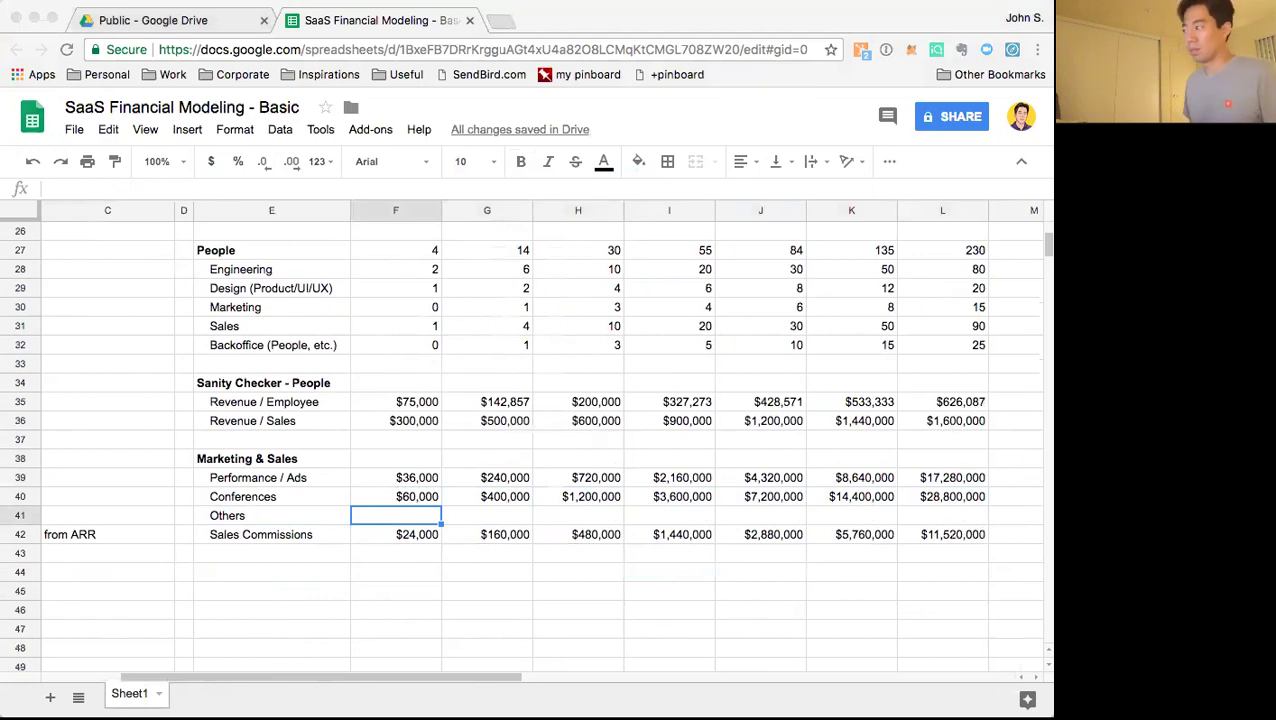
pyautogui.click(416, 520)
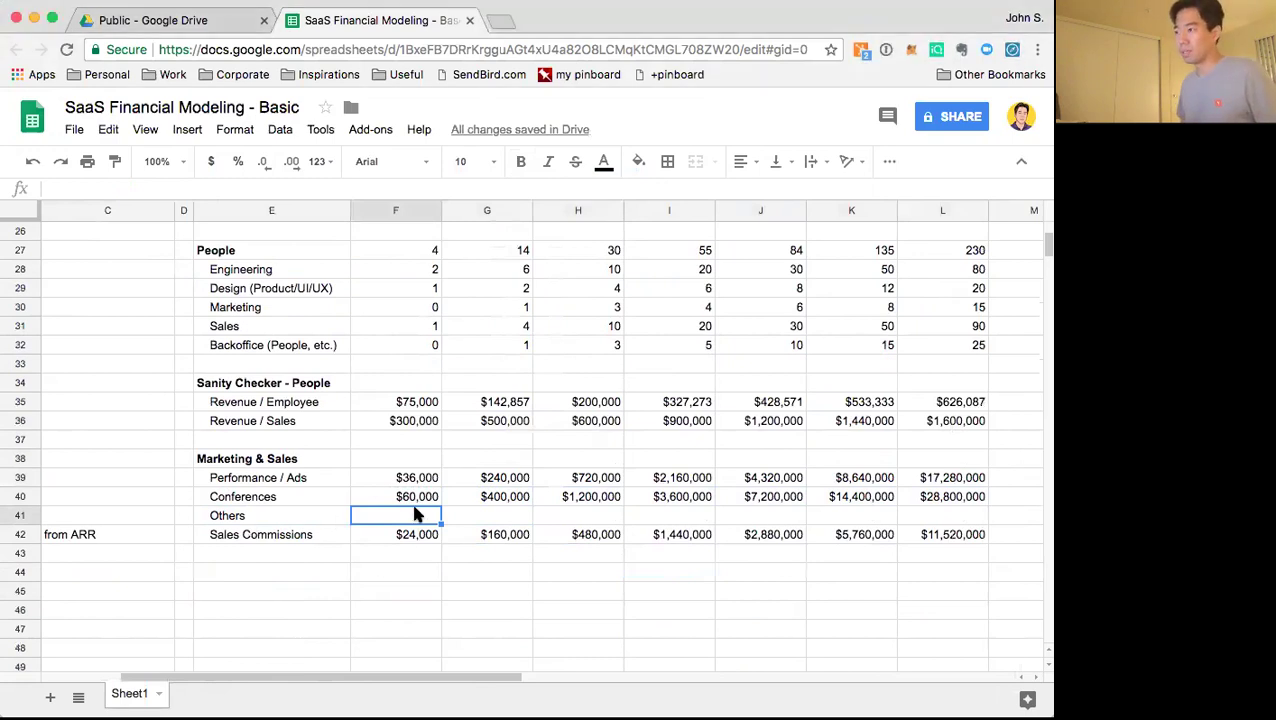
pyautogui.press('Left')
pyautogui.press('Left')
pyautogui.press('Left')
pyautogui.press('Left')
pyautogui.press('Left')
pyautogui.write('Others %')
pyautogui.press('Return')
# Set the Others rate to 15% in B41 and add the note "Performance & Confs" in C41
pyautogui.press('Up')
pyautogui.press('Right')
pyautogui.write('15')
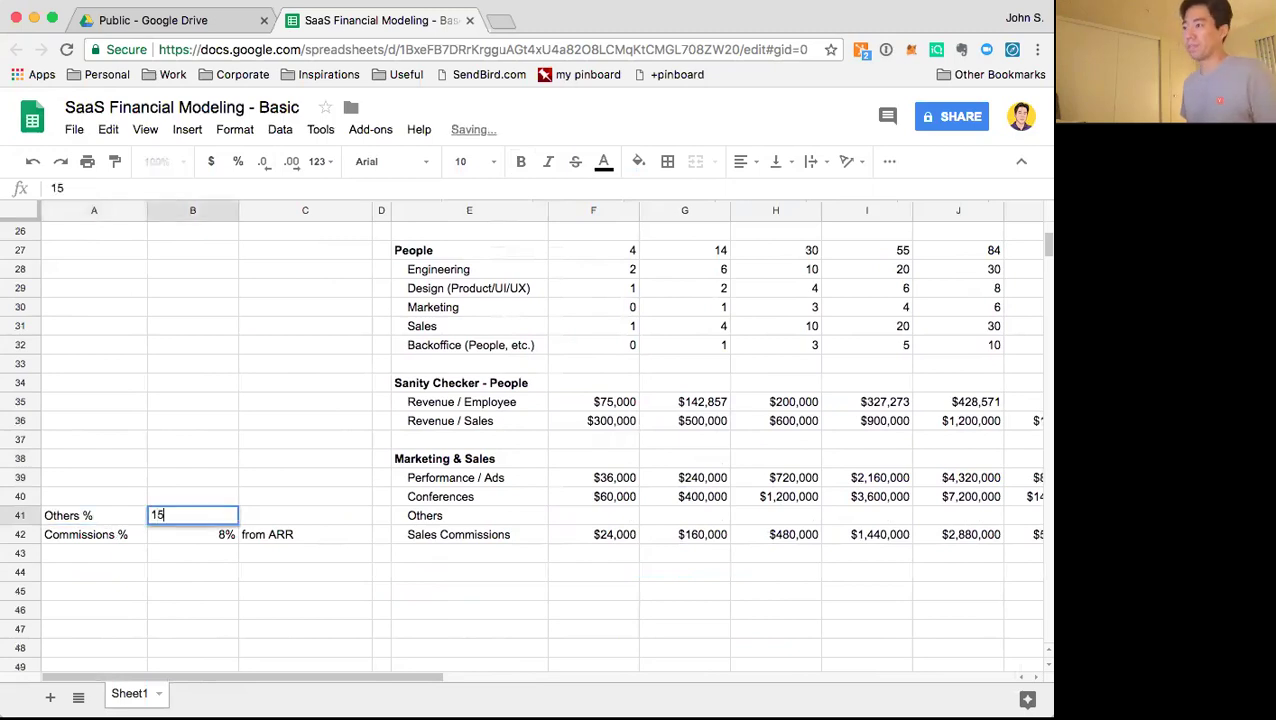
pyautogui.write('%')
pyautogui.press('Tab')
pyautogui.write('Perfor')
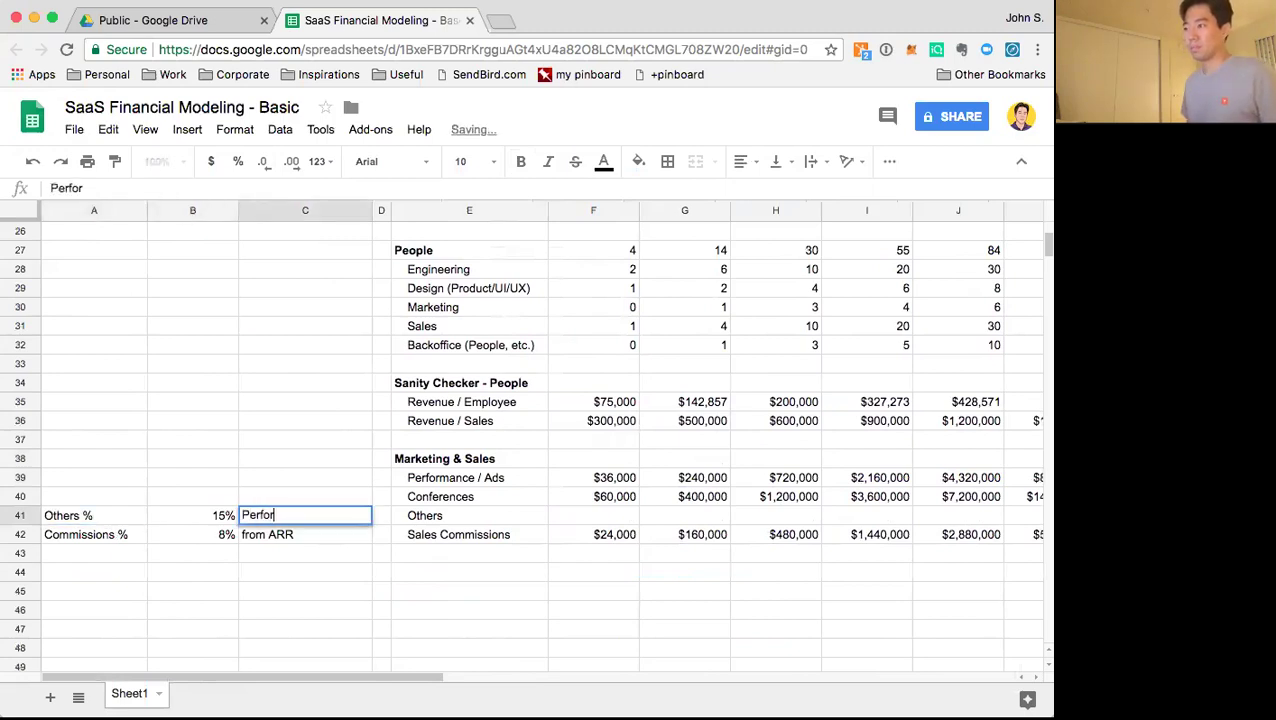
pyautogui.write('mance & Confs')
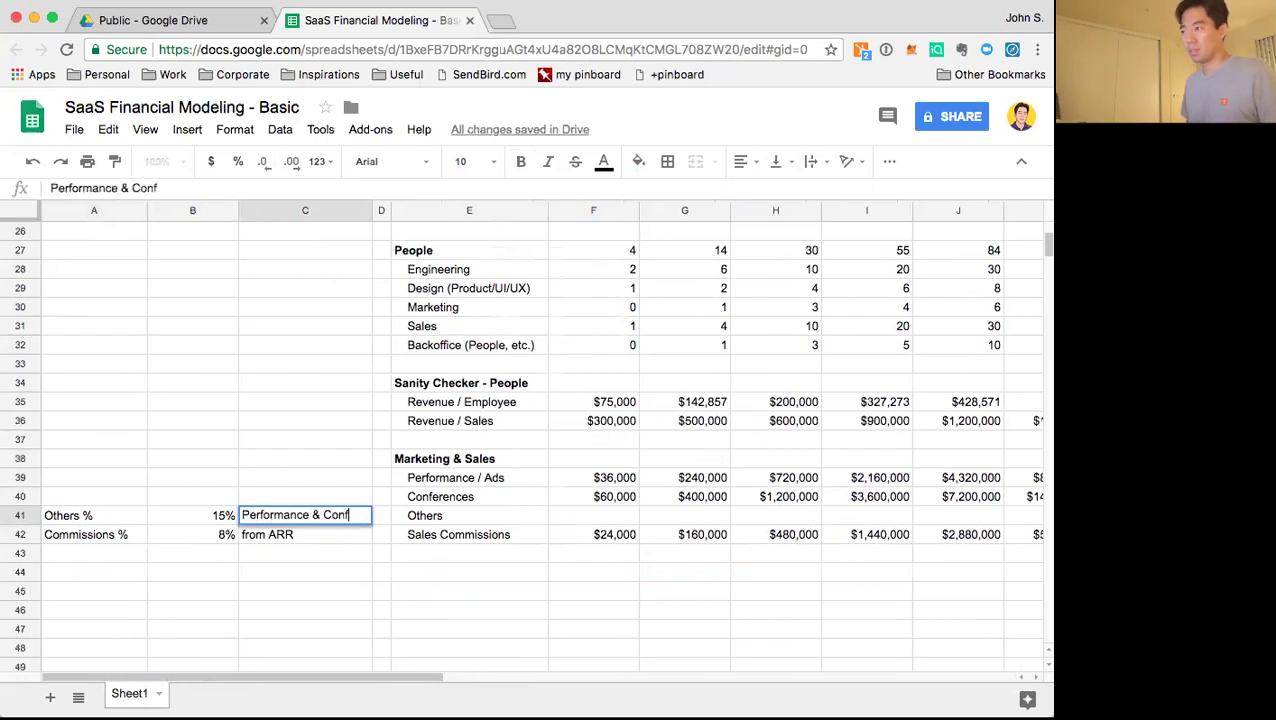
pyautogui.press('Return')
# Enter a formula in F41 that multiplies the sum of F39 and F40 by the rate in B41
pyautogui.press('Up')
pyautogui.press('Right')
pyautogui.press('Right')
pyautogui.press('Right')
pyautogui.press('Right')
pyautogui.press('Left')
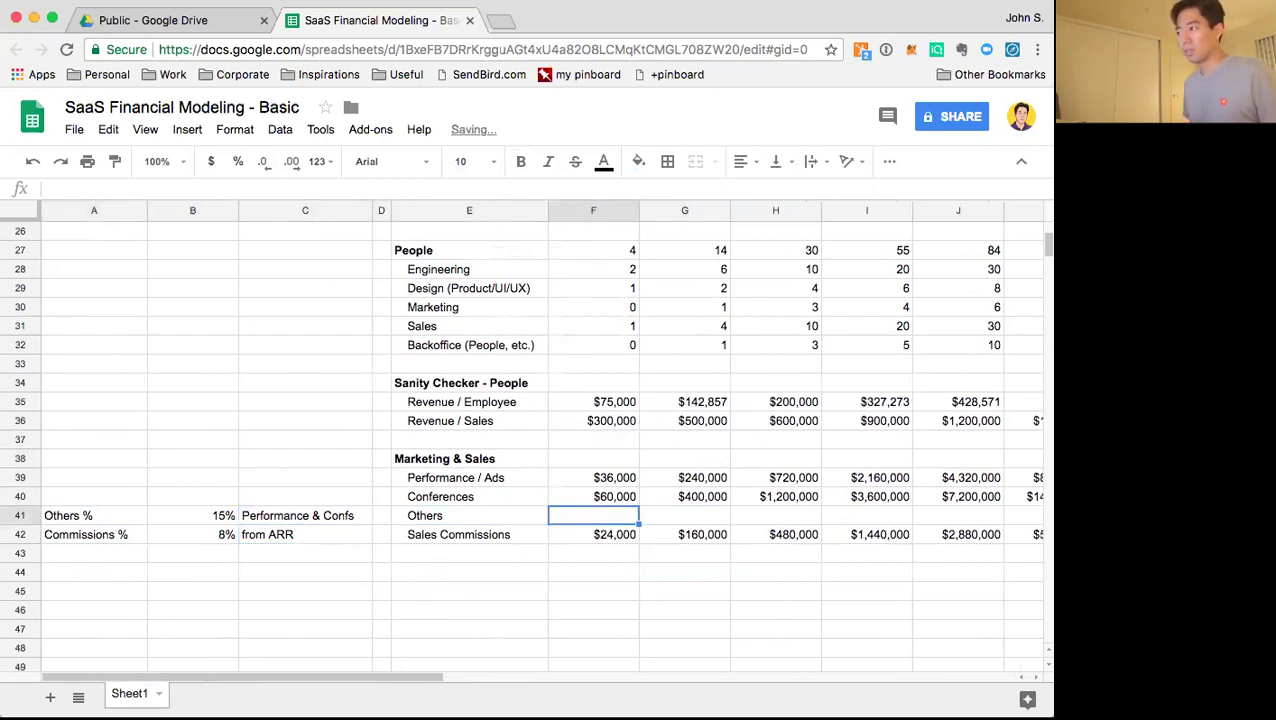
pyautogui.write('=(')
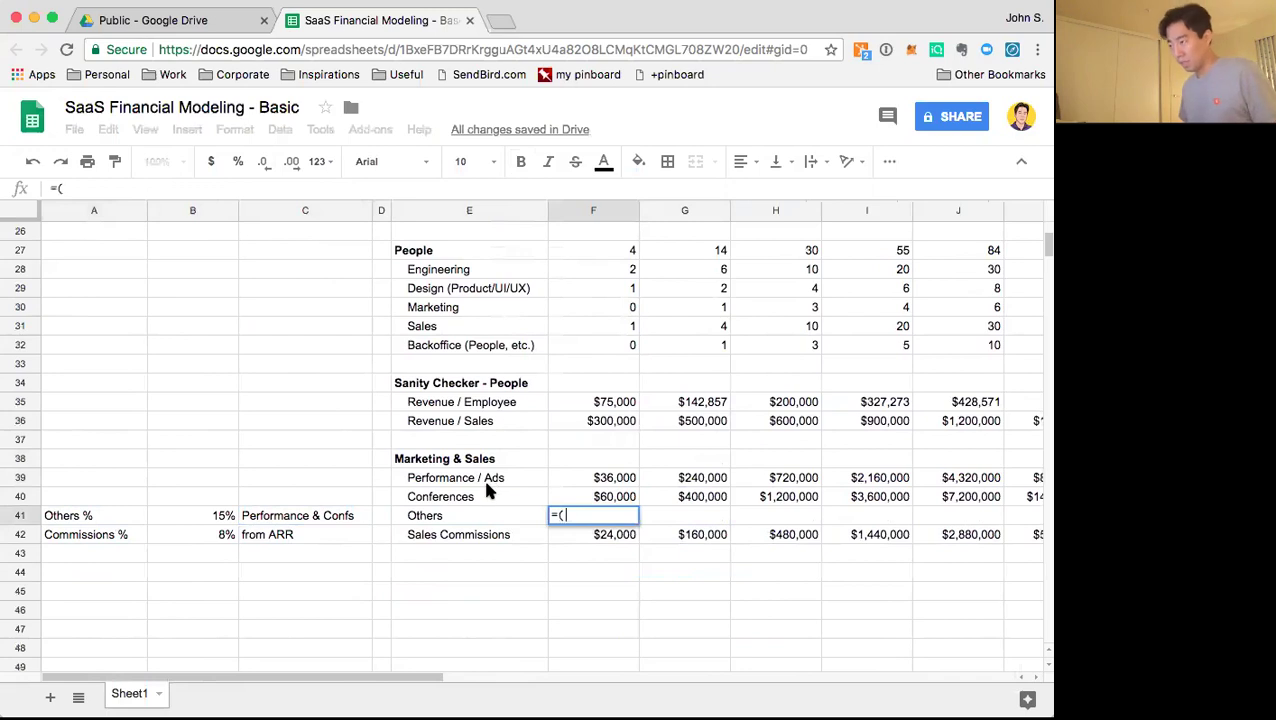
pyautogui.click(588, 478)
pyautogui.write('+')
pyautogui.press('Up')
pyautogui.write(')*')
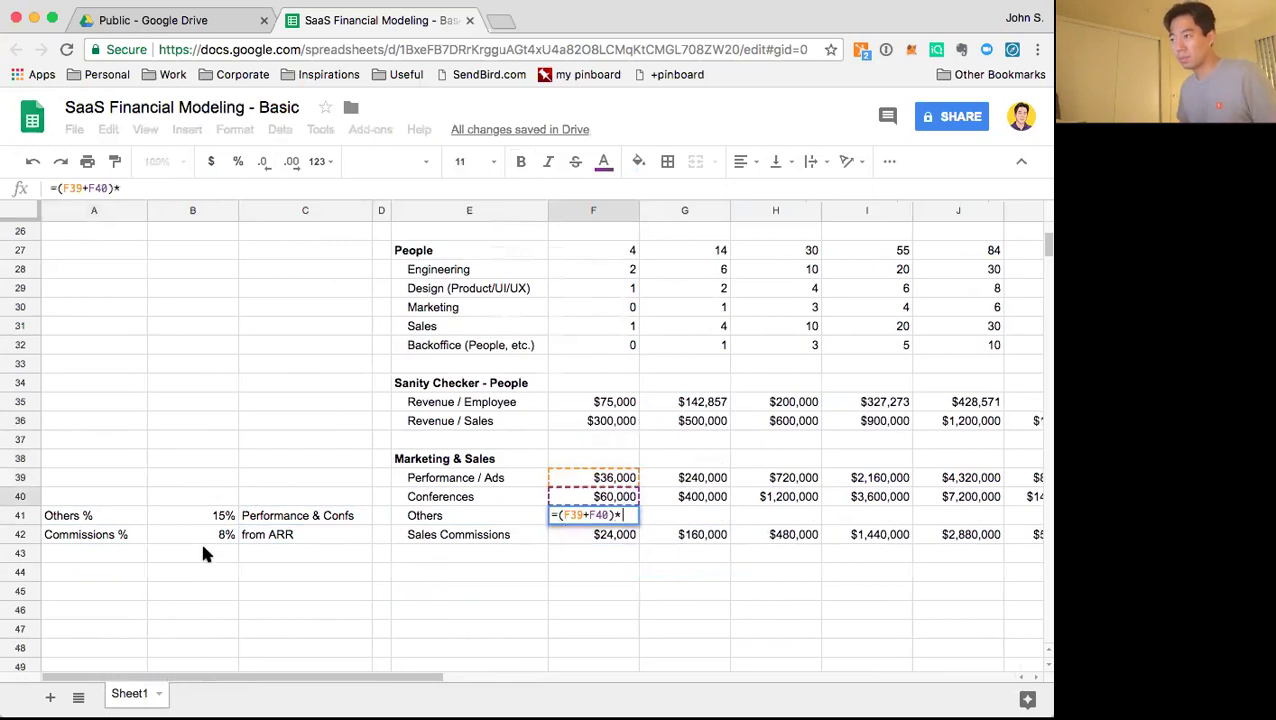
pyautogui.click(214, 518)
pyautogui.press('Return')
# Lock the rate's column in the F41 Others formula so it reads =(F39+F40)*$B41
pyautogui.press('Up')
pyautogui.press('Return')
pyautogui.press('Up')
pyautogui.press('Right')
pyautogui.press('Right')
pyautogui.press('Right')
pyautogui.press('Right')
pyautogui.press('Right')
pyautogui.press('Right')
pyautogui.press('Right')
pyautogui.press('Right')
pyautogui.press('Right')
pyautogui.press('Right')
pyautogui.press('Right')
pyautogui.write('$')
pyautogui.press('Return')
pyautogui.press('Up')
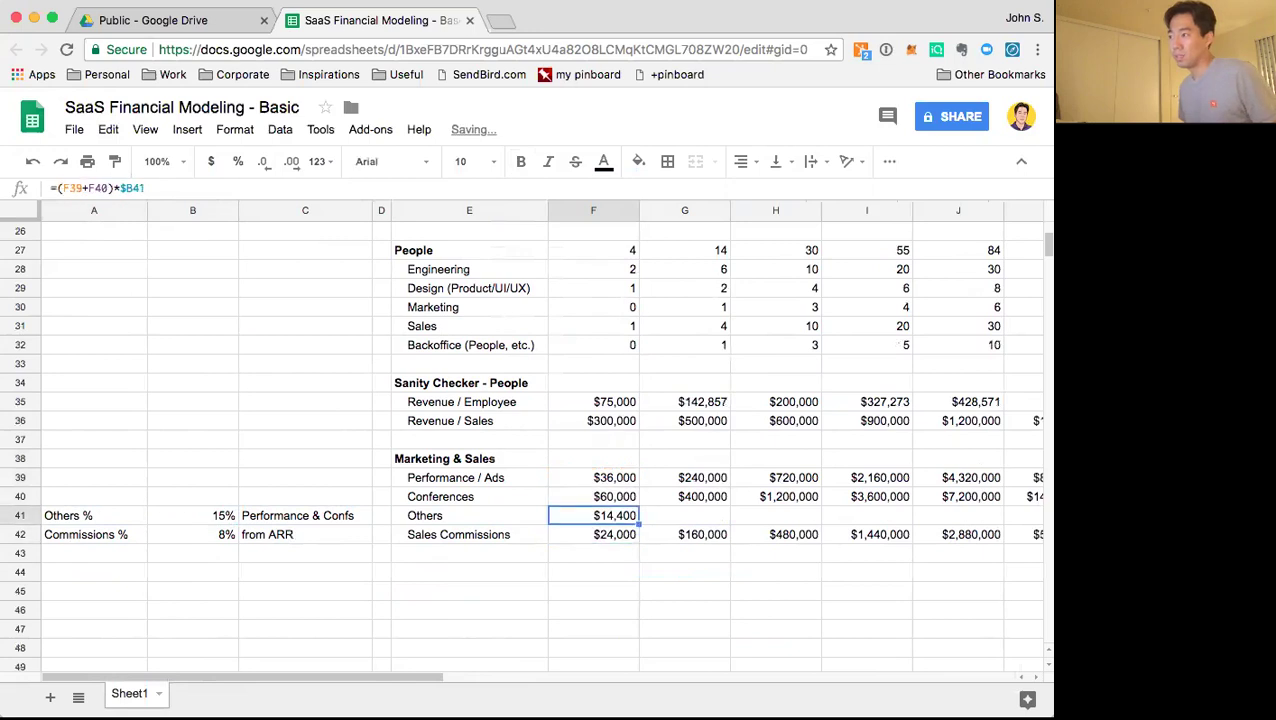
# Copy the Others formula from F41 across the row through L41
pyautogui.press('super+c')
pyautogui.hotkey('shift', 'Right')
pyautogui.hotkey('shift', 'Right')
pyautogui.hotkey('shift', 'Right')
pyautogui.hotkey('shift', 'Right')
pyautogui.hotkey('shift', 'Right')
pyautogui.hotkey('shift', 'Right')
pyautogui.press('super+v')
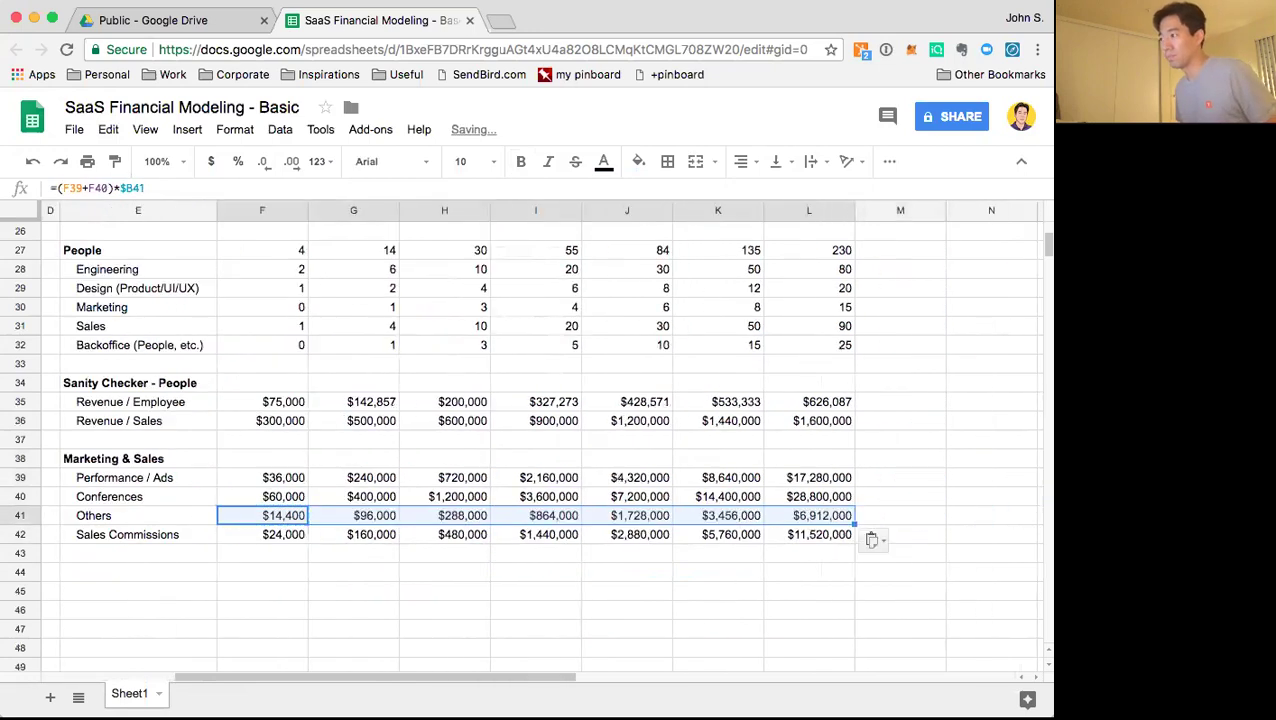
pyautogui.press('Down')
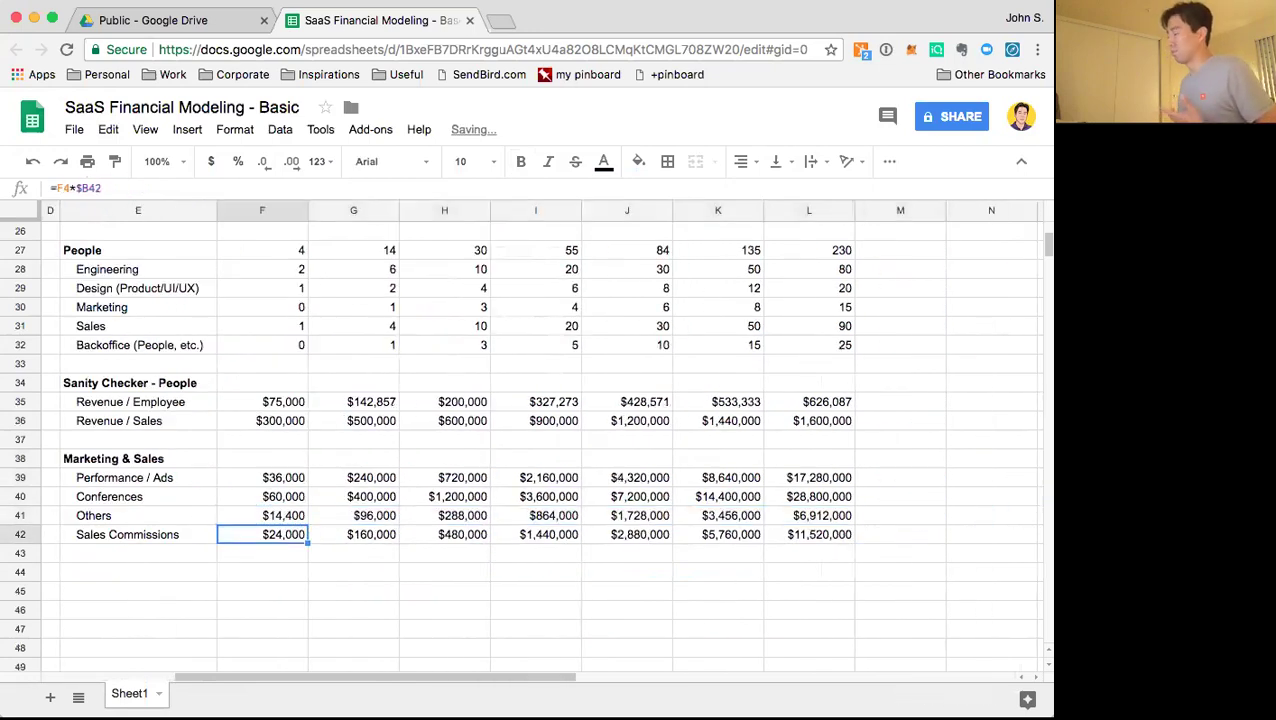
pyautogui.press('Left')
pyautogui.press('Left')
pyautogui.press('Left')
pyautogui.press('Left')
pyautogui.press('Left')
pyautogui.press('Right')
pyautogui.press('Left')
pyautogui.press('Down')
pyautogui.press('Right')
pyautogui.press('Right')
pyautogui.press('Right')
pyautogui.press('Right')
pyautogui.press('Right')
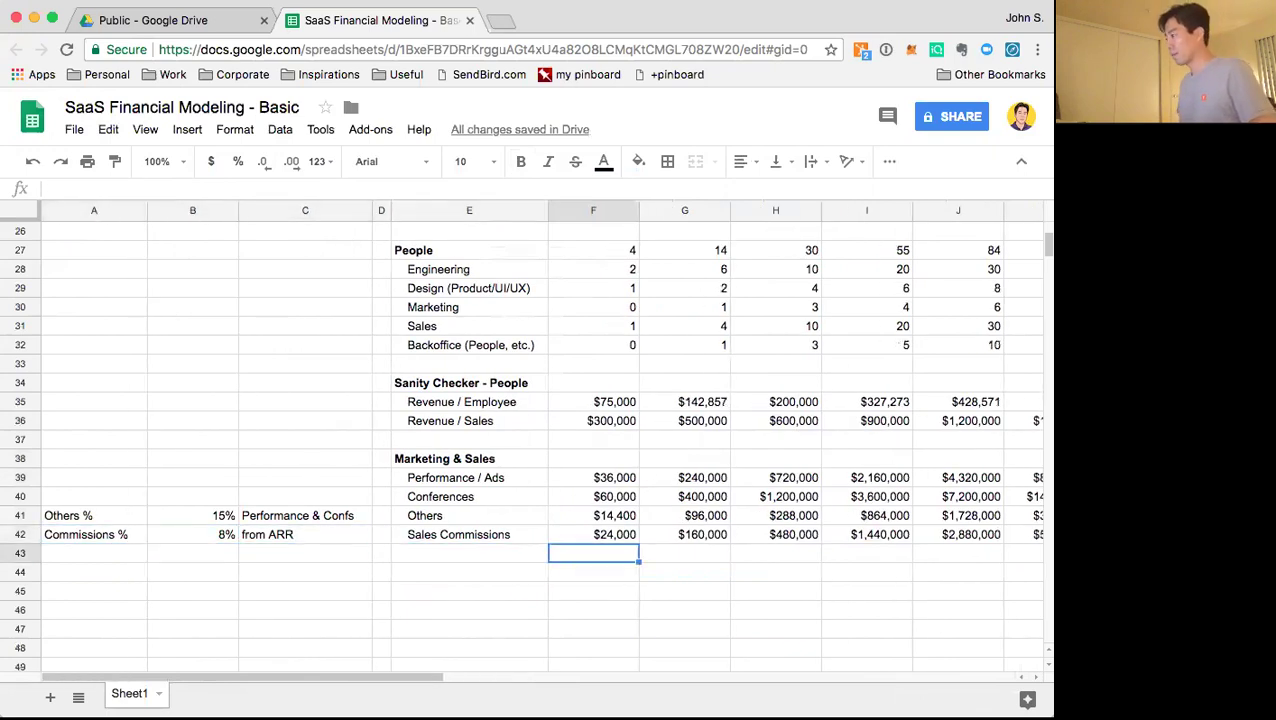
# Add a bold section heading "Sanity Checker - Mkt" in E44
pyautogui.press('Down')
pyautogui.press('Left')
pyautogui.write('Sanity')
pyautogui.press('BackSpace')
pyautogui.press('BackSpace')
pyautogui.press('BackSpace')
pyautogui.press('BackSpace')
pyautogui.write('Checker - Mkt')
pyautogui.press('Return')
pyautogui.press('Up')
pyautogui.press('super+b')
# Add the label "CAC of Marketing" in E45 under the Sanity Checker - Mkt heading
pyautogui.press('Right')
pyautogui.press('Down')
pyautogui.press('Down')
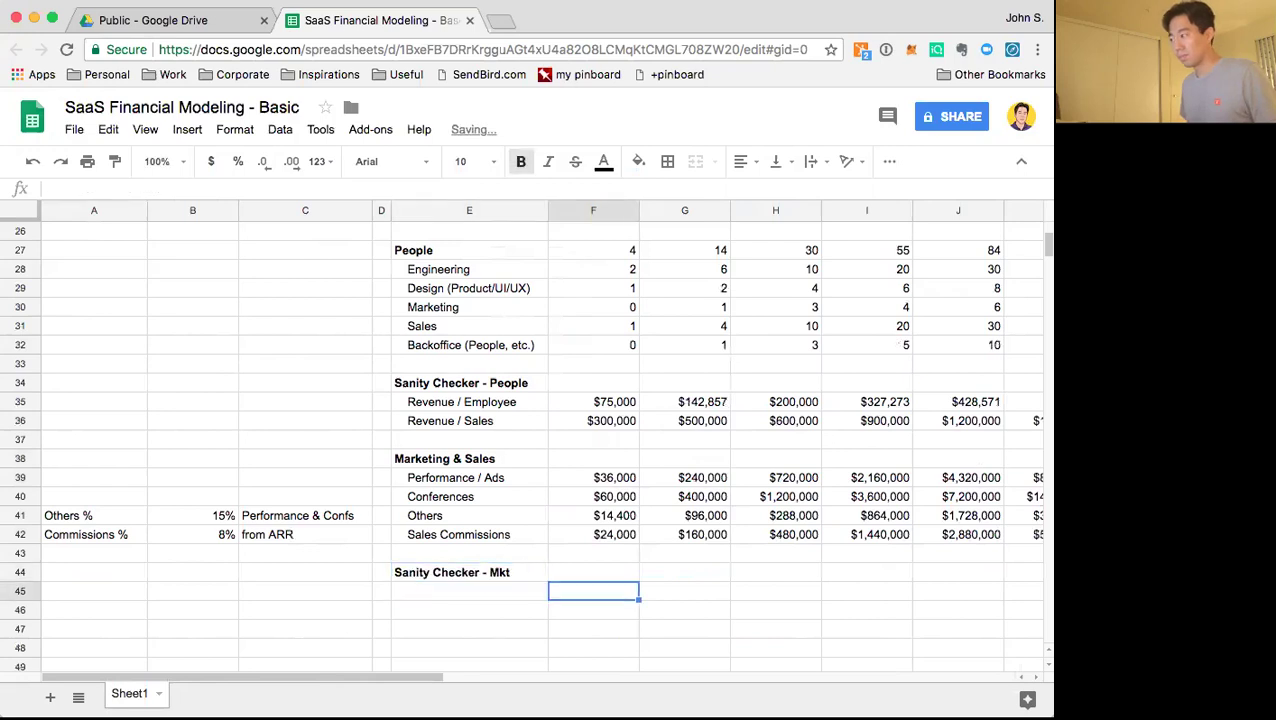
pyautogui.press('Left')
pyautogui.press('Up')
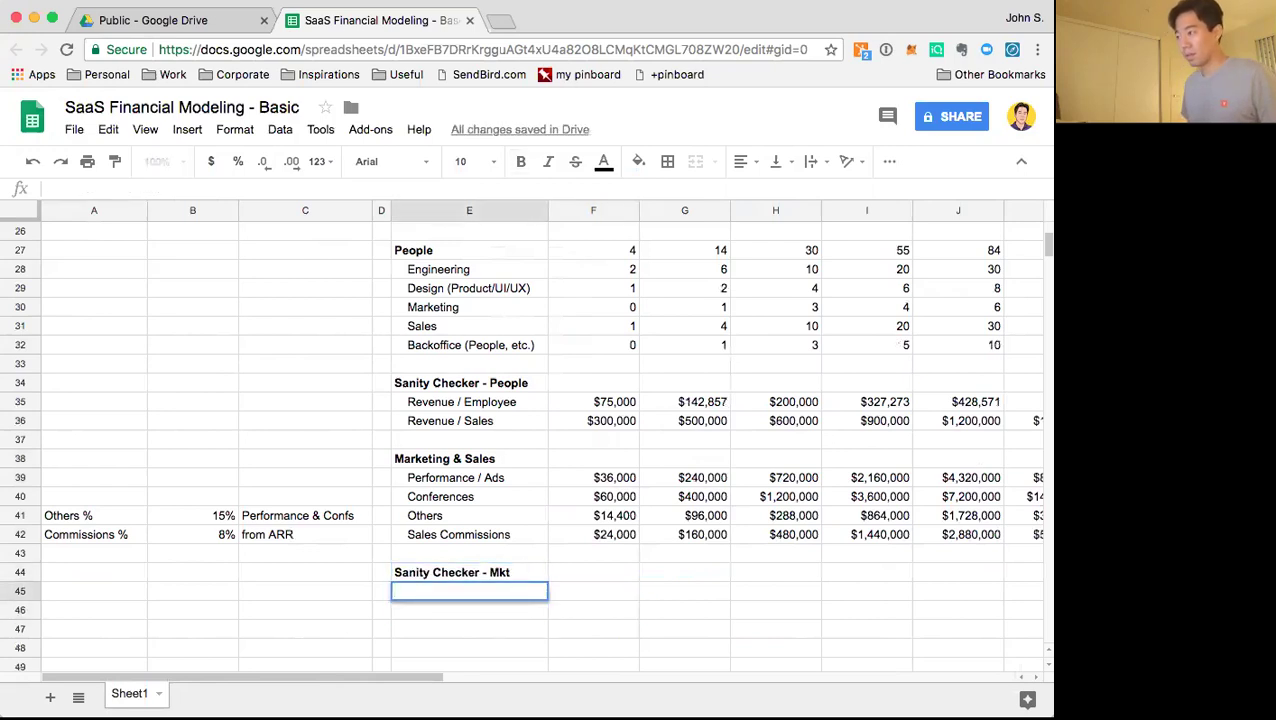
pyautogui.write('CAC of Marketing')
pyautogui.press('Return')
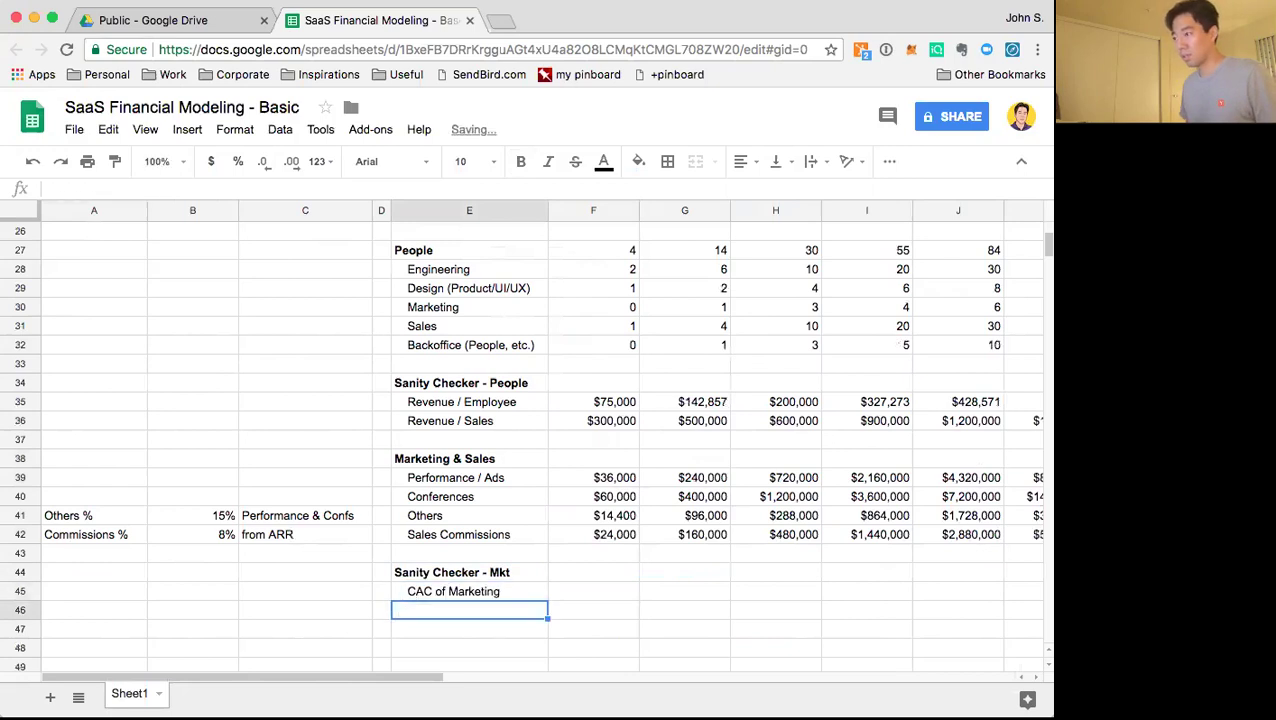
pyautogui.press('Up')
pyautogui.press('Right')
pyautogui.write('=')
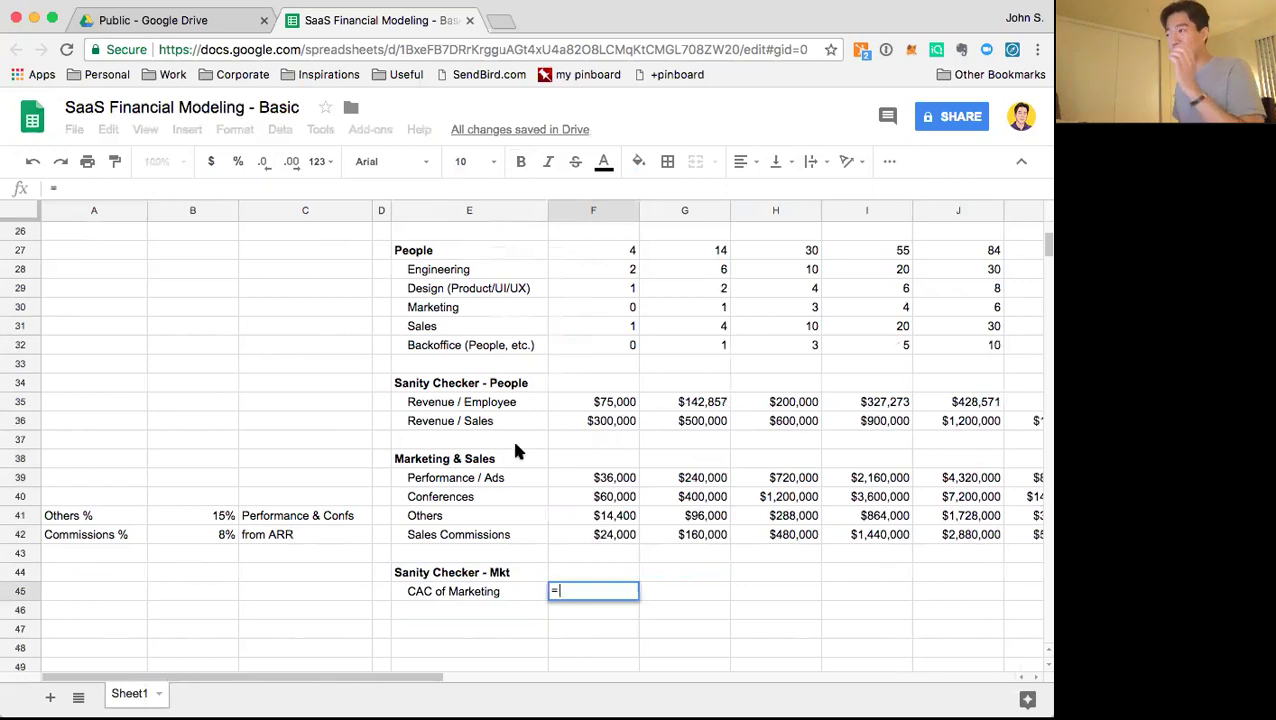
pyautogui.press('Escape')
# Insert six blank rows above the Sanity Checker - People heading in row 34
pyautogui.scroll(5, 258, 449)
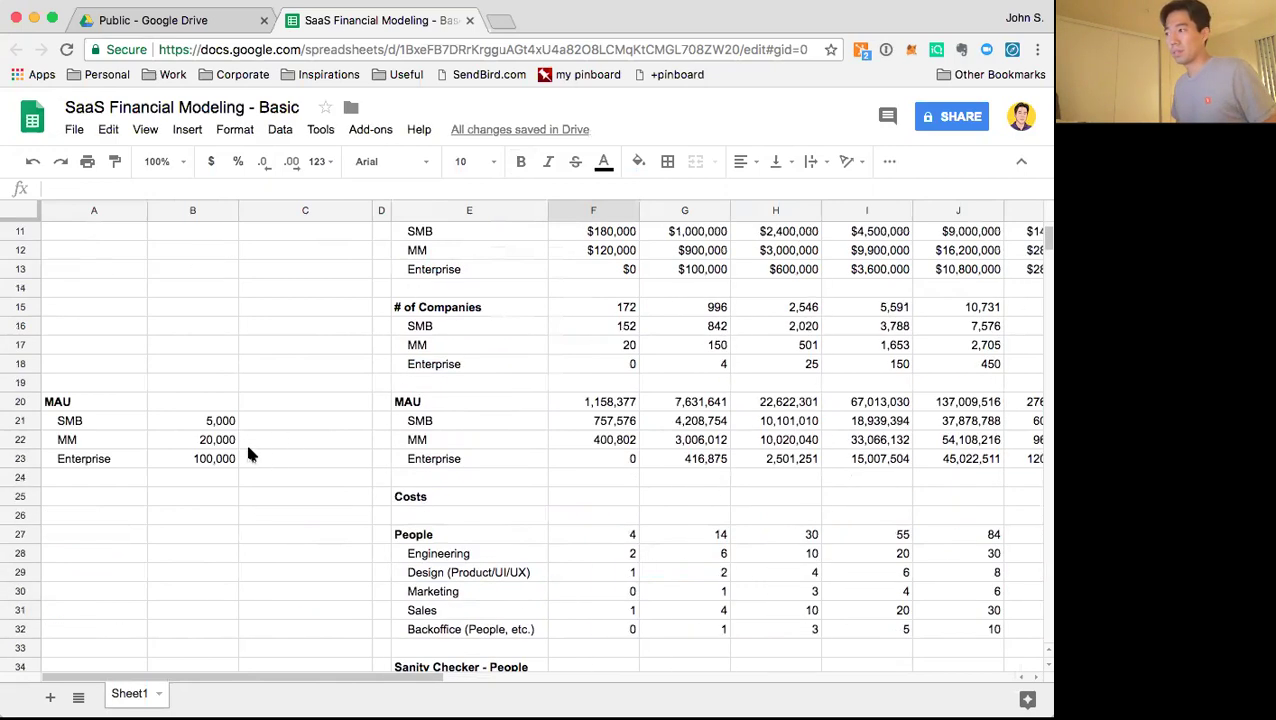
pyautogui.scroll(-3, 247, 451)
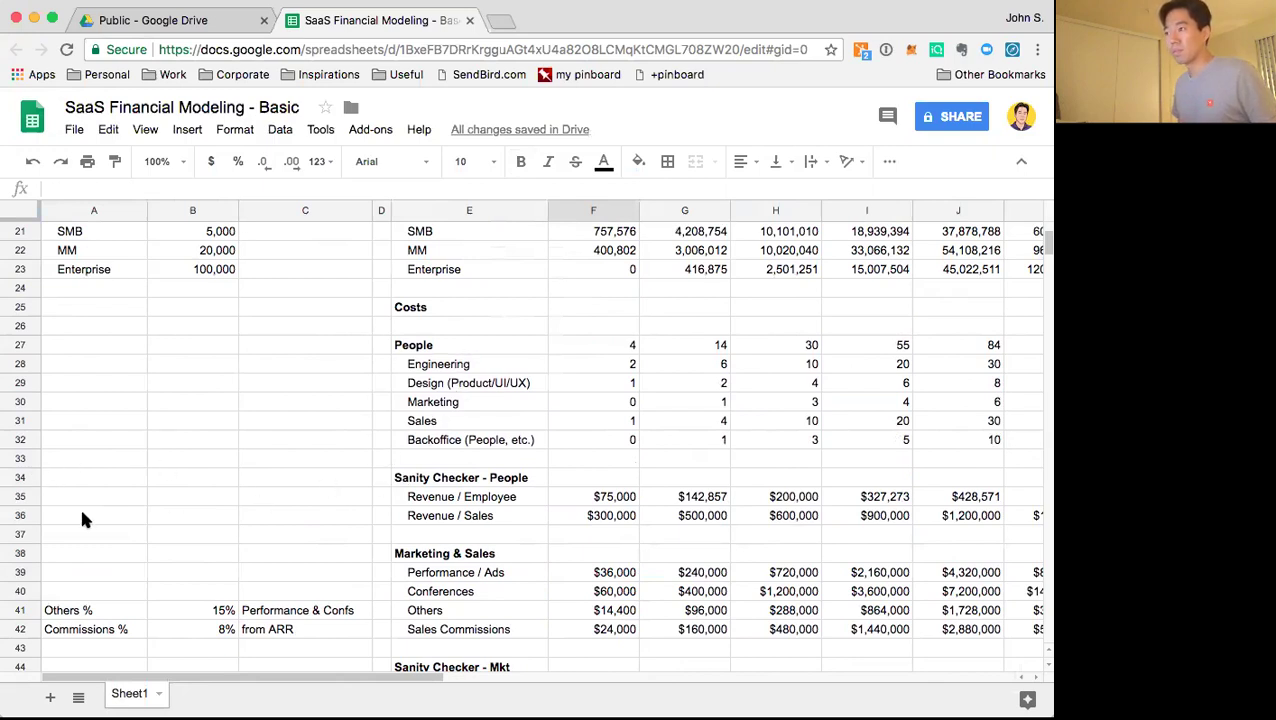
pyautogui.moveTo(27, 469); pyautogui.dragTo(52, 575)
pyautogui.rightClick(49, 568)
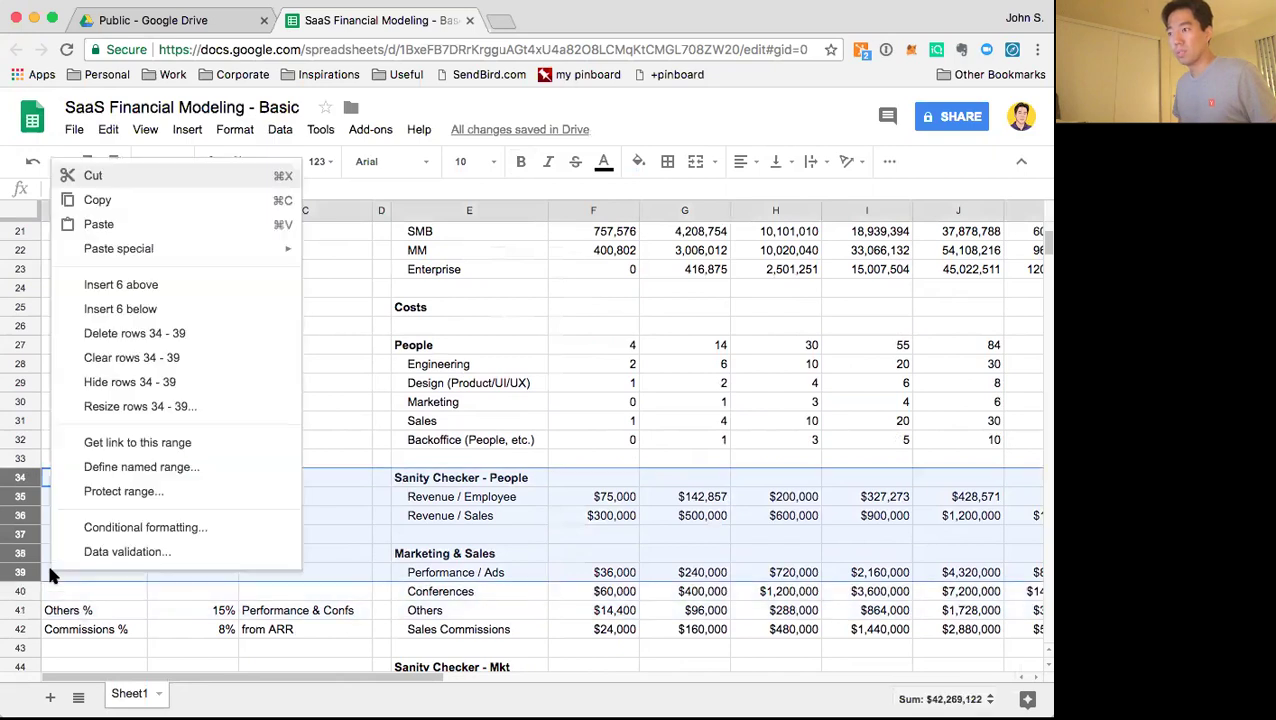
pyautogui.click(220, 285)
pyautogui.click(422, 478)
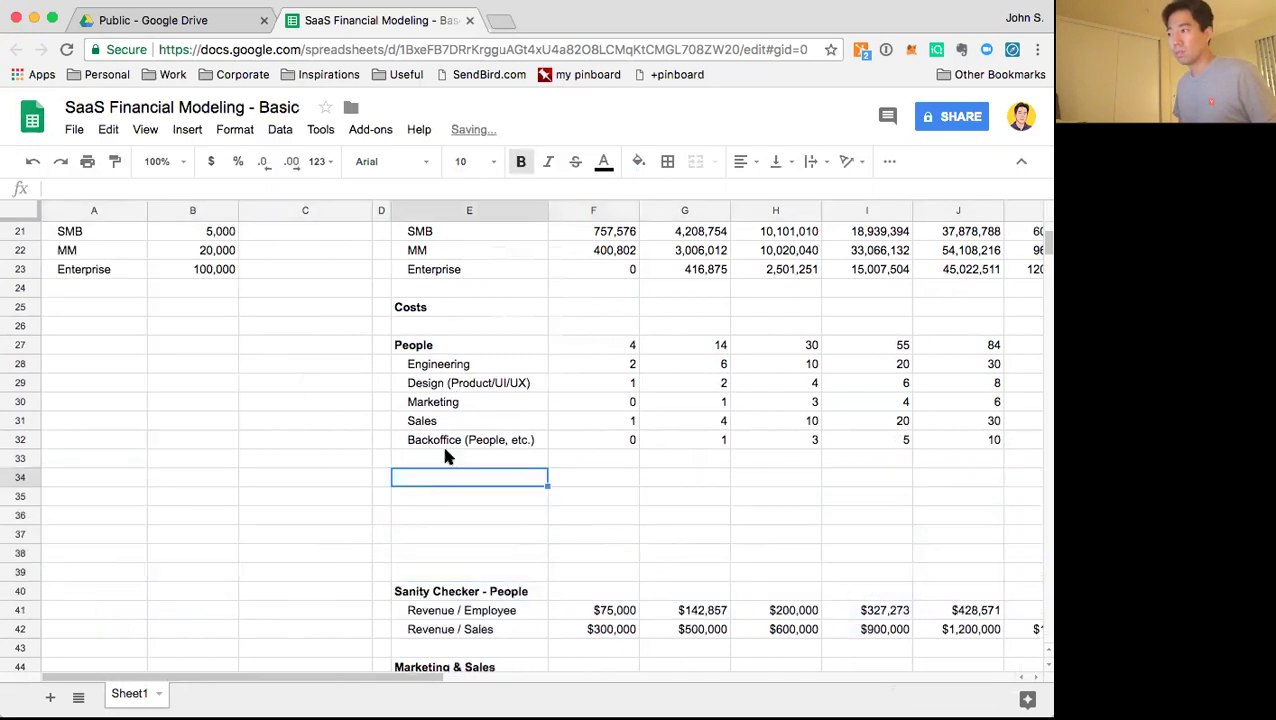
# Rename the People heading in E27 to "People #"
pyautogui.click(482, 345)
pyautogui.doubleClick(482, 345)
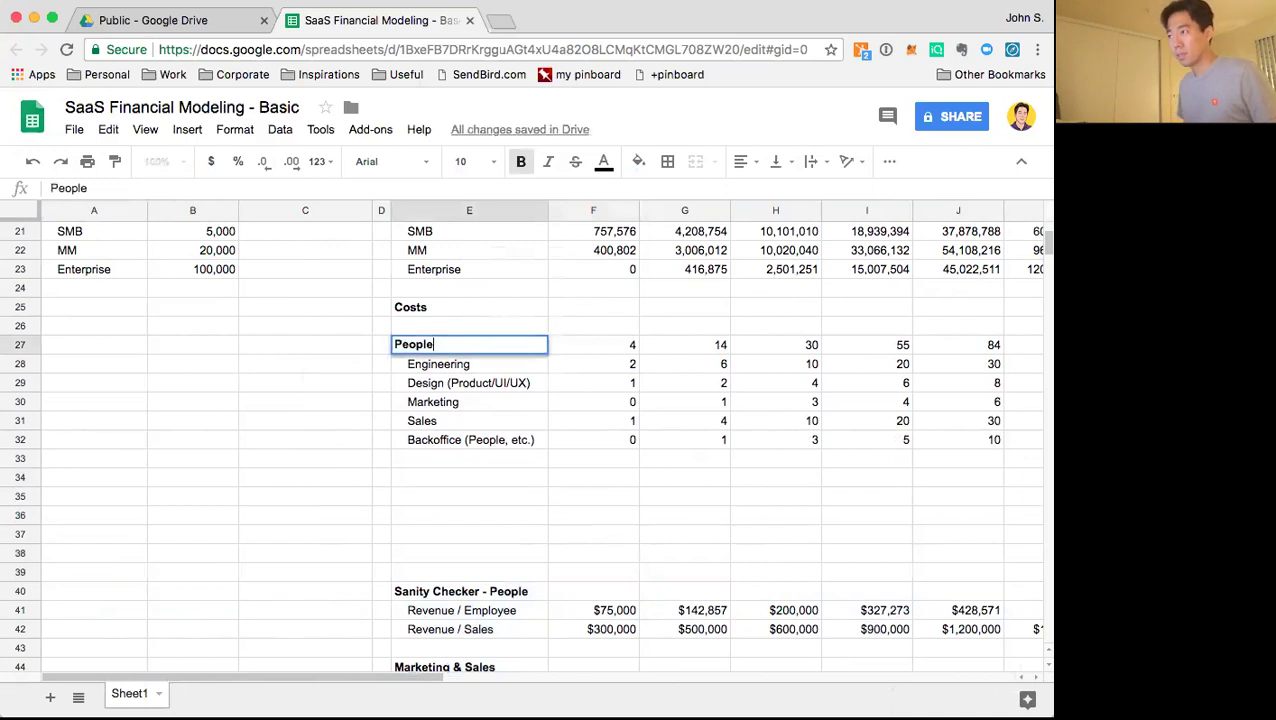
pyautogui.write('#')
pyautogui.press('Return')
# Copy the People # heading and its five role labels from E27:E32 into E34:E39
pyautogui.press('Down')
pyautogui.press('Up')
pyautogui.press('Up')
pyautogui.press('Up')
pyautogui.press('Down')
pyautogui.hotkey('shift', 'Down')
pyautogui.hotkey('shift', 'Down')
pyautogui.hotkey('shift', 'Down')
pyautogui.hotkey('shift', 'Down')
pyautogui.hotkey('shift', 'Down')
pyautogui.hotkey('ctrl', 'c')
pyautogui.press('Down')
pyautogui.press('Down')
pyautogui.press('Down')
pyautogui.press('Down')
pyautogui.press('Down')
pyautogui.press('Down')
pyautogui.press('Down')
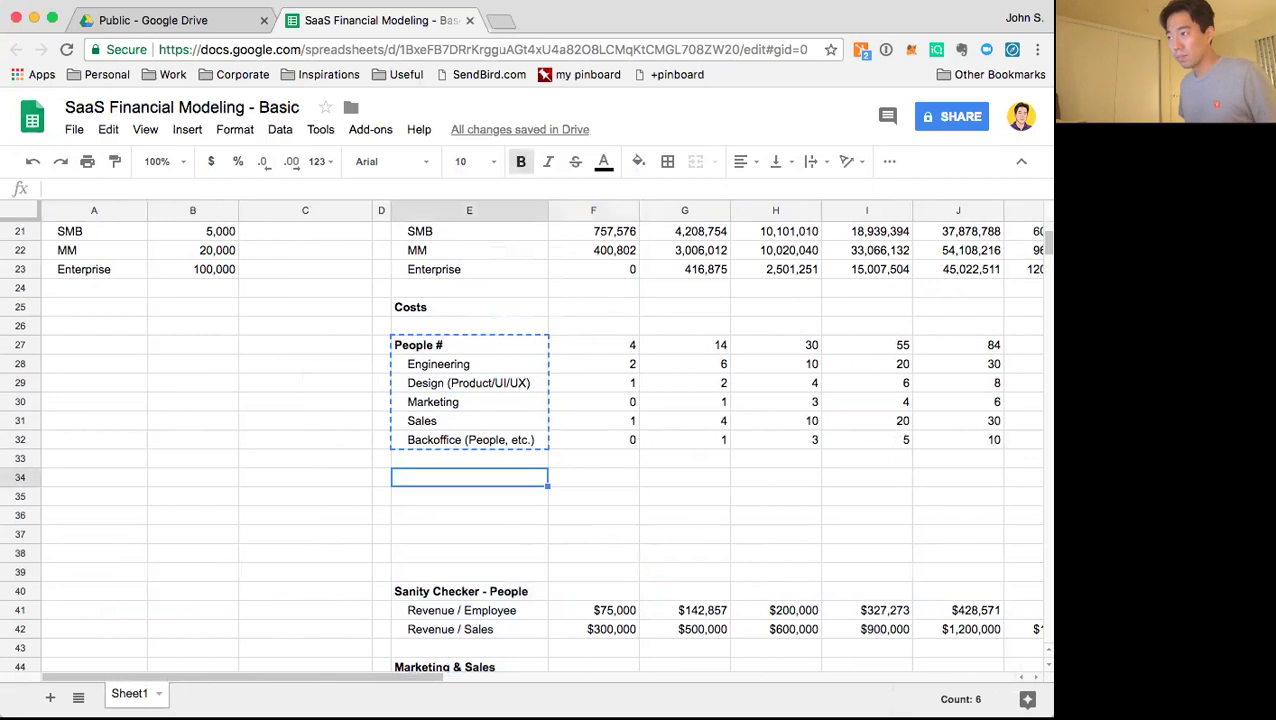
pyautogui.hotkey('ctrl', 'v')
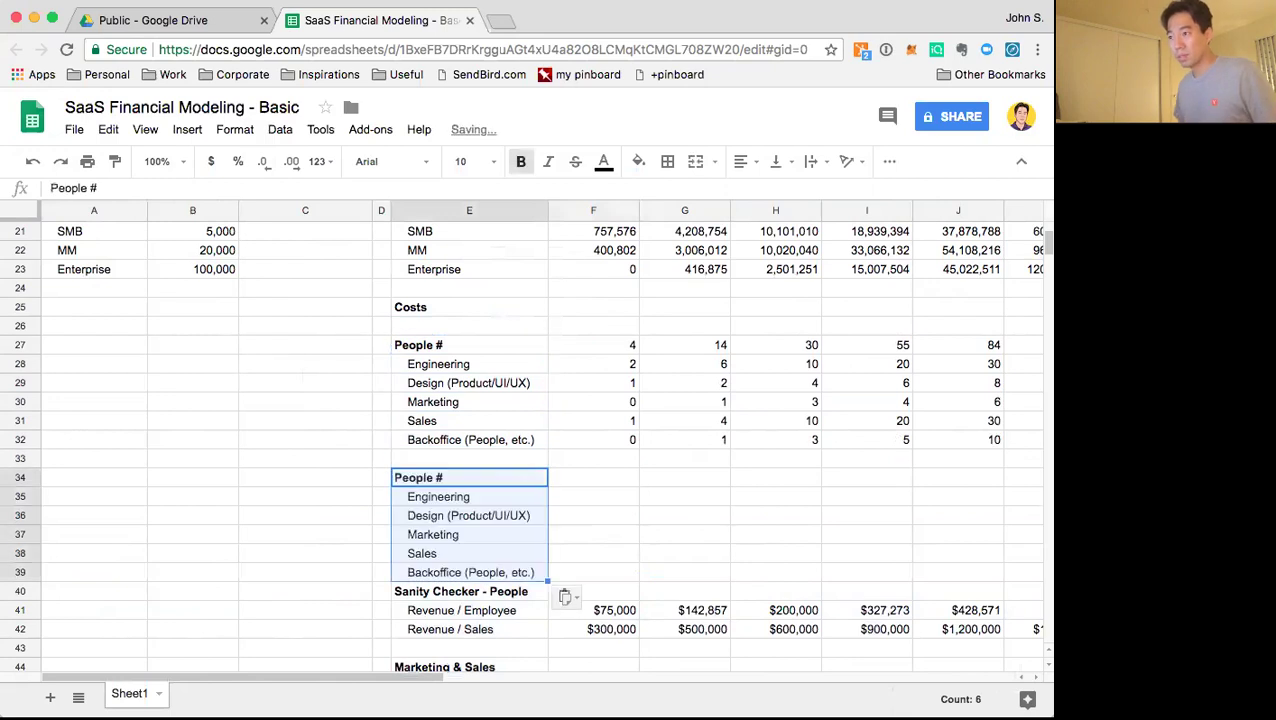
# Insert one blank row between the copied People # block and the Sanity Checker - People heading
pyautogui.rightClick(30, 591)
pyautogui.click(305, 308)
pyautogui.click(504, 460)
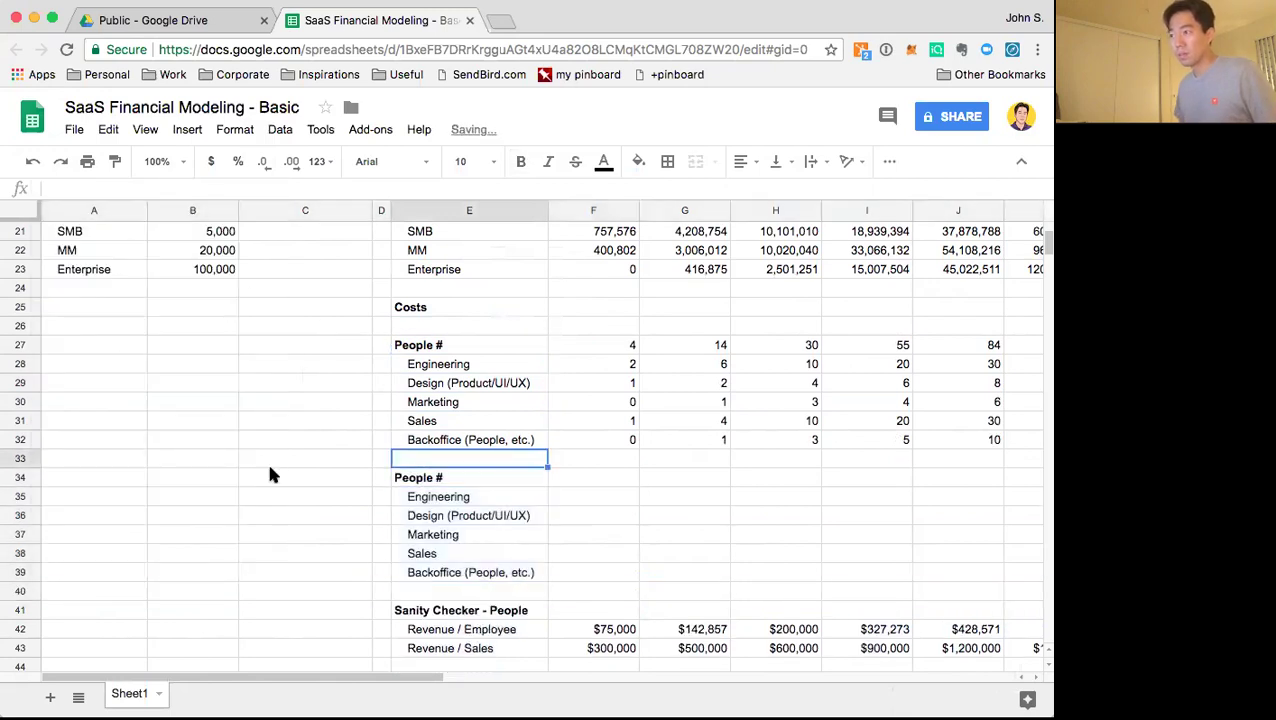
# Add the label "Salary" in A34 for the salary assumptions
pyautogui.click(124, 492)
pyautogui.press('Up')
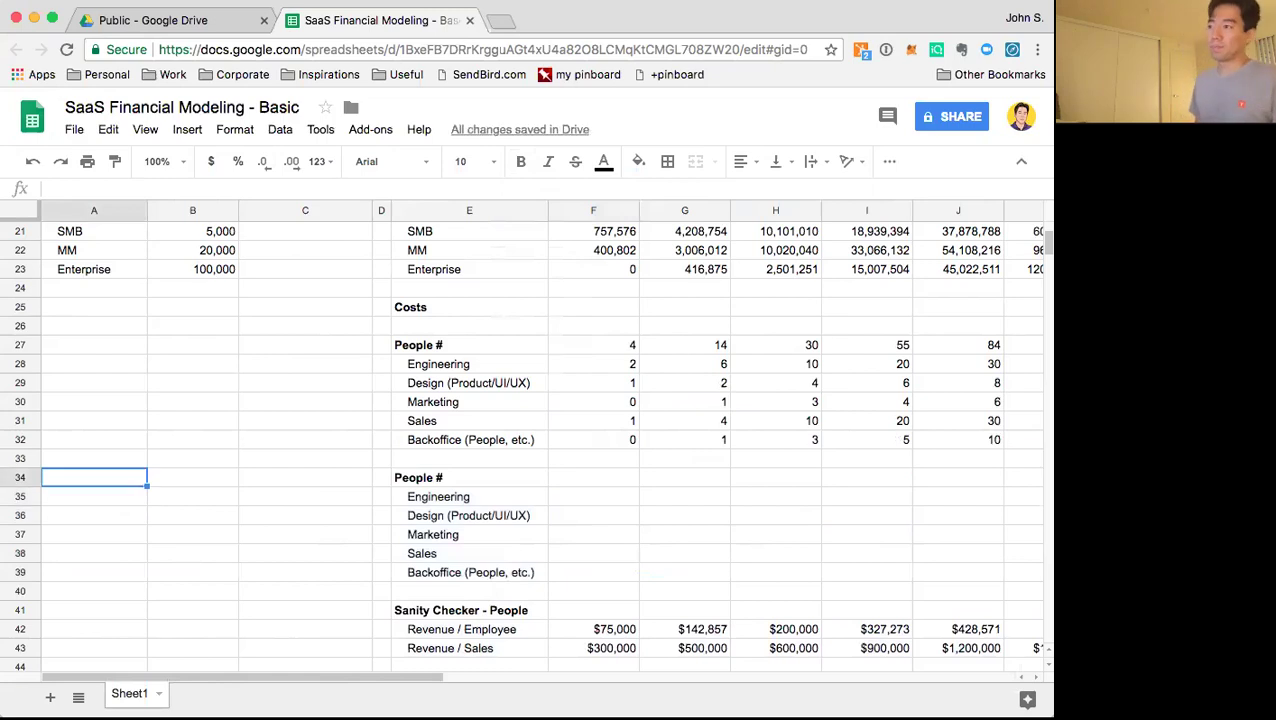
pyautogui.write('Salary')
pyautogui.press('Return')
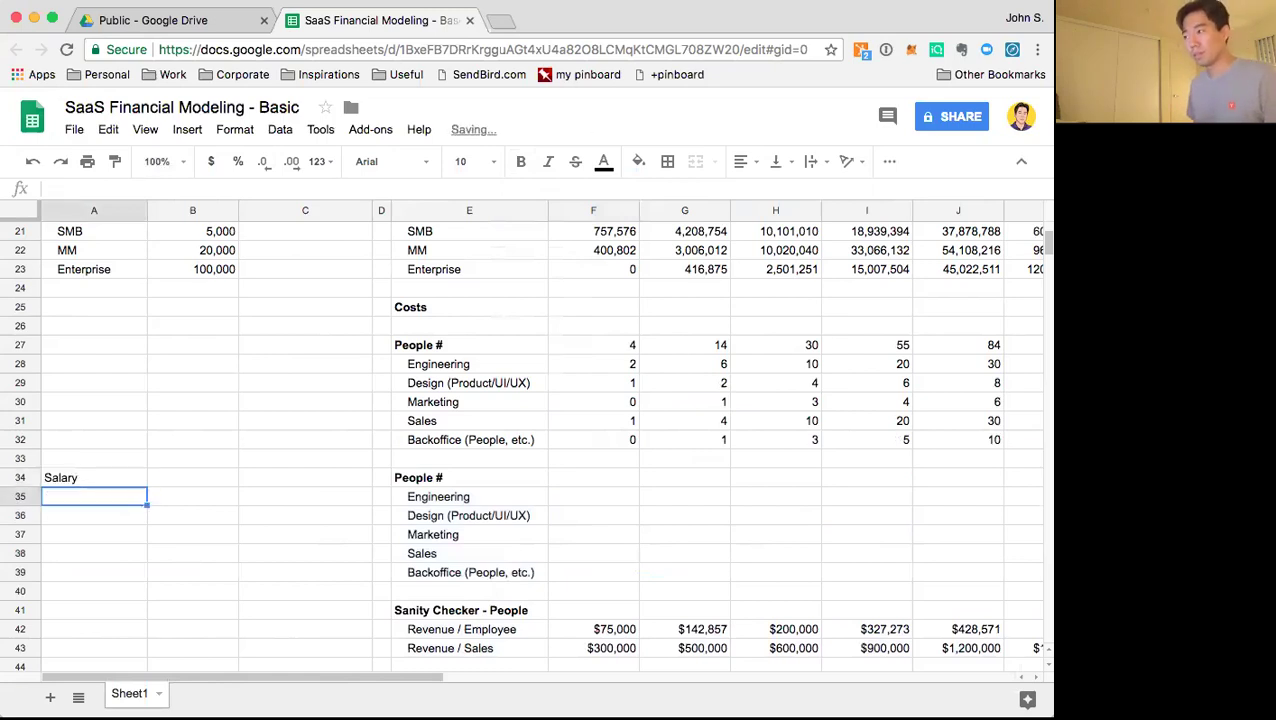
# Copy the five role labels from E35:E39 into A35:A39 and widen column A to fit them
pyautogui.press('Right')
pyautogui.press('Right')
pyautogui.press('Right')
pyautogui.press('Right')
pyautogui.hotkey('shift', 'Down')
pyautogui.hotkey('shift', 'Down')
pyautogui.hotkey('shift', 'Down')
pyautogui.hotkey('shift', 'Down')
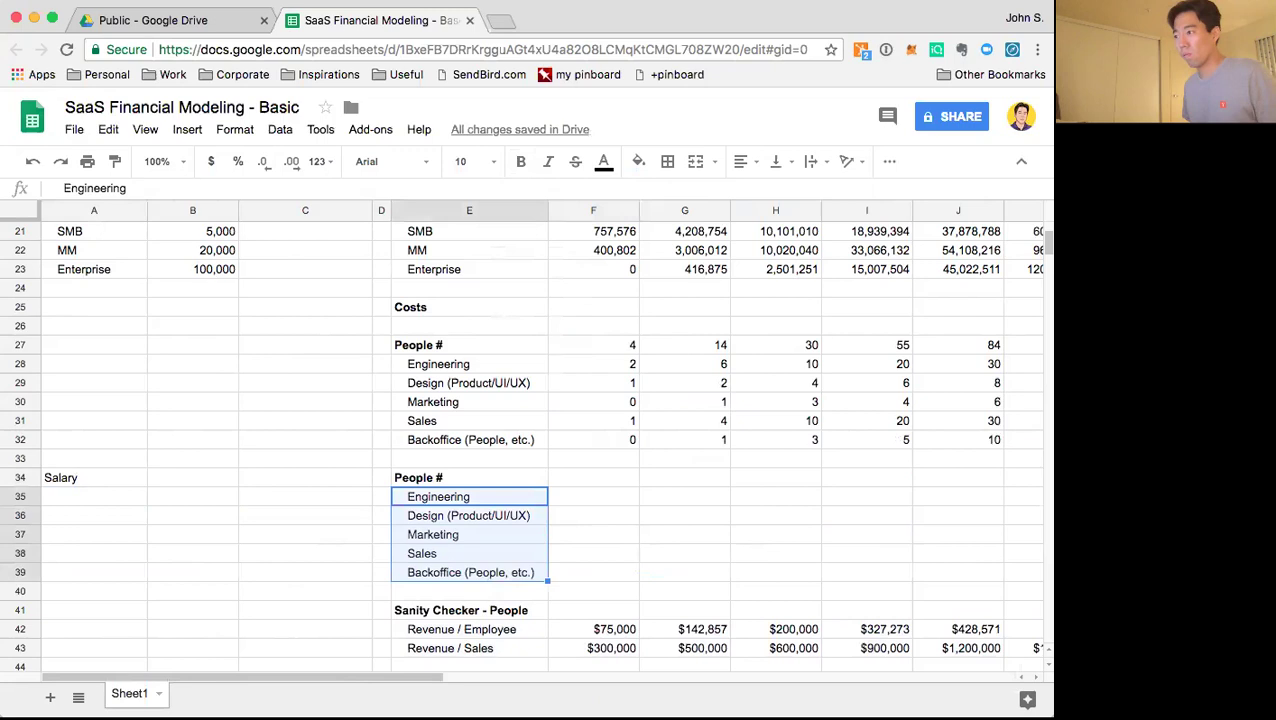
pyautogui.hotkey('ctrl', 'c')
pyautogui.press('Left')
pyautogui.press('Left')
pyautogui.press('Left')
pyautogui.press('Left')
pyautogui.press('super+v')
pyautogui.press('Right')
pyautogui.press('Right')
pyautogui.press('Left')
pyautogui.press('Down')
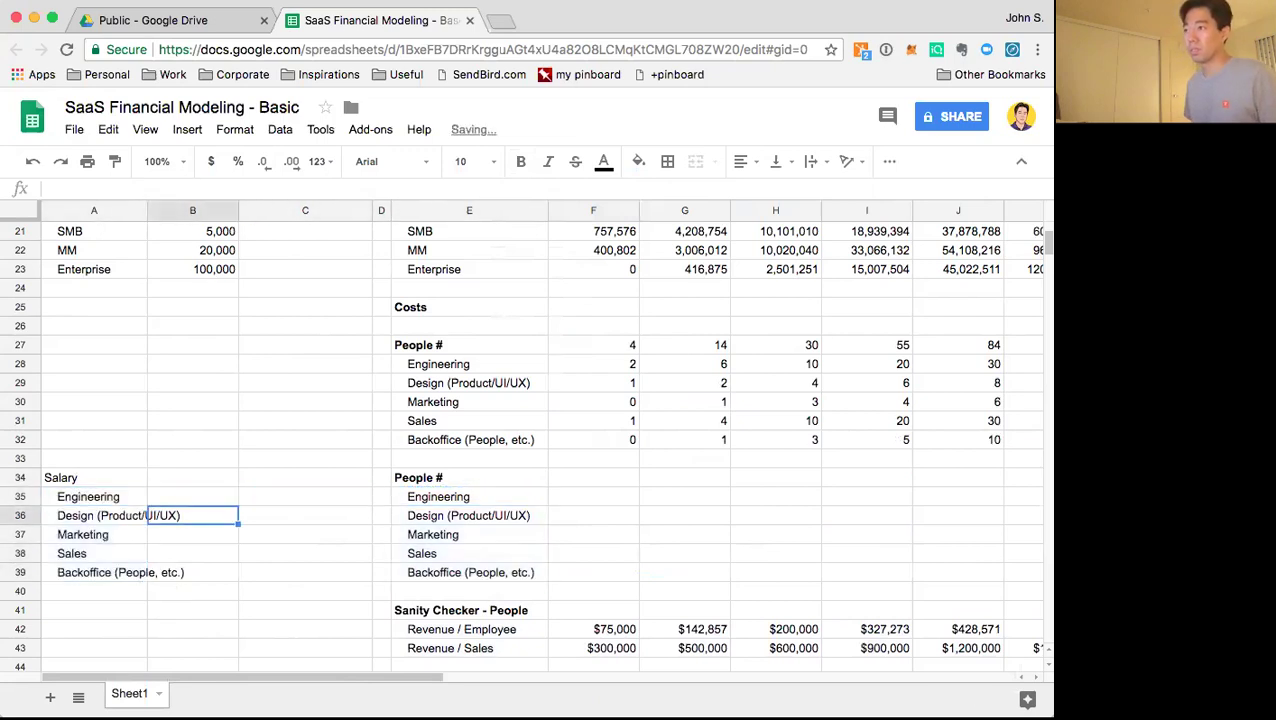
pyautogui.moveTo(148, 210); pyautogui.dragTo(191, 213)
pyautogui.click(265, 420)
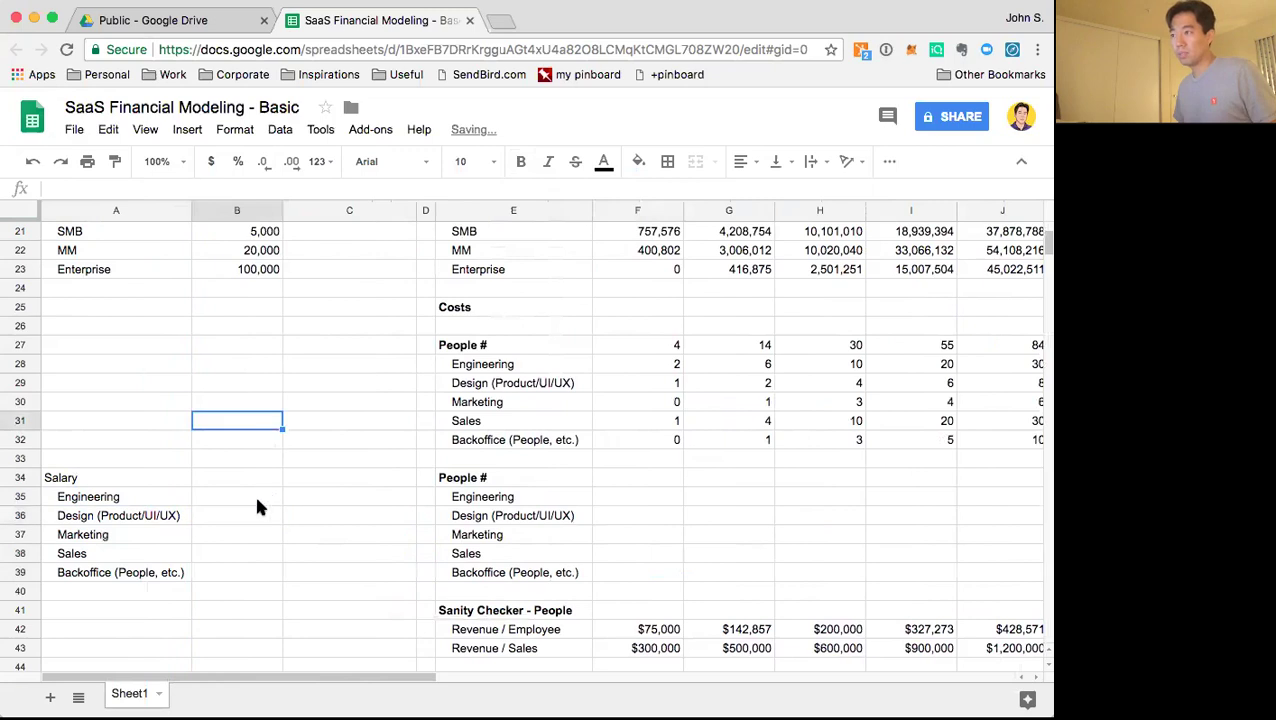
# Enter salaries of $150,000 for Engineering in B35 and $100,000 for Design in B36
pyautogui.click(253, 495)
pyautogui.write('$150,000')
pyautogui.press('Return')
pyautogui.write('$1')
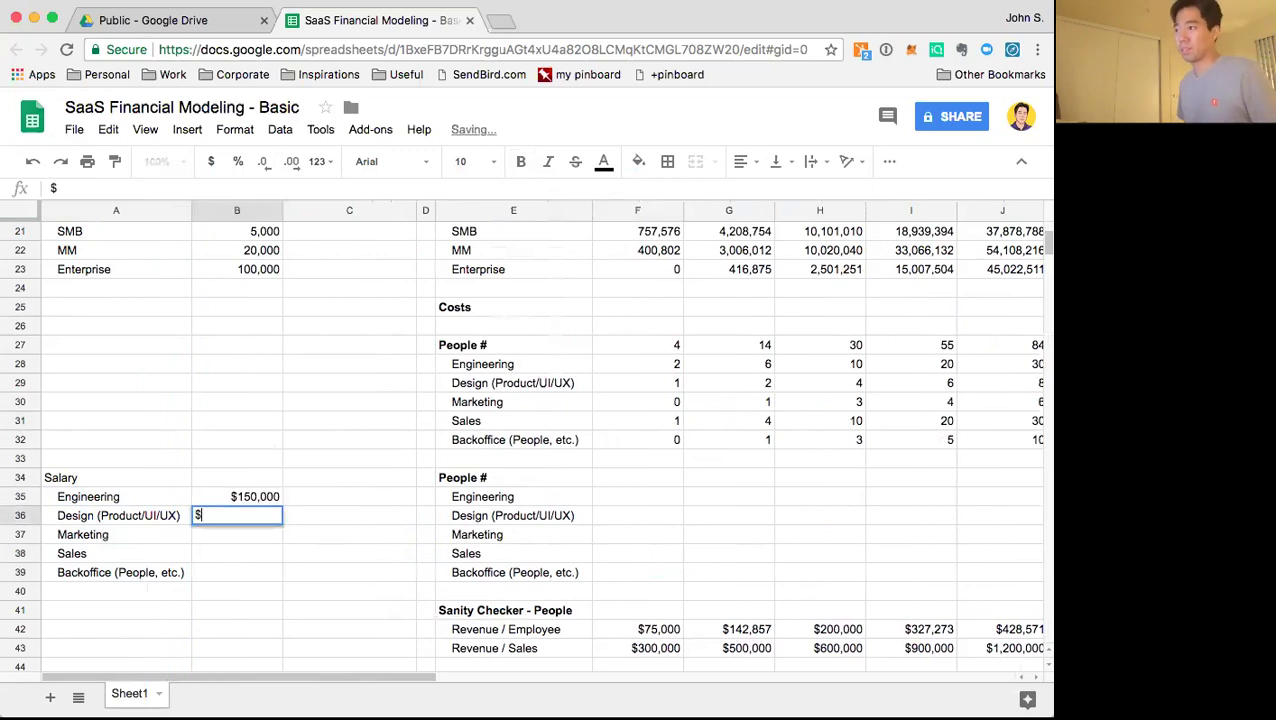
pyautogui.write('00,000')
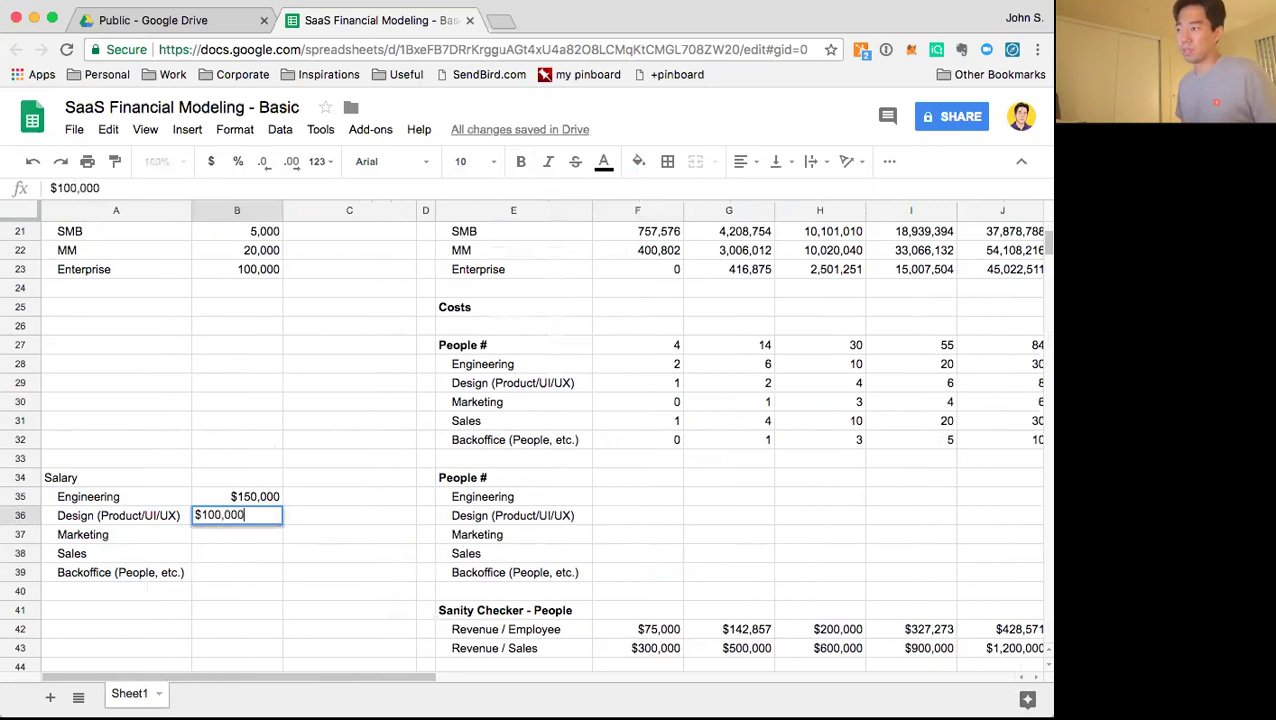
pyautogui.press('Return')
# Change the Design salary in B36 to $120,000
pyautogui.press('Up')
pyautogui.press('Down')
pyautogui.press('Return')
pyautogui.press('Escape')
pyautogui.press('Up')
pyautogui.press('Return')
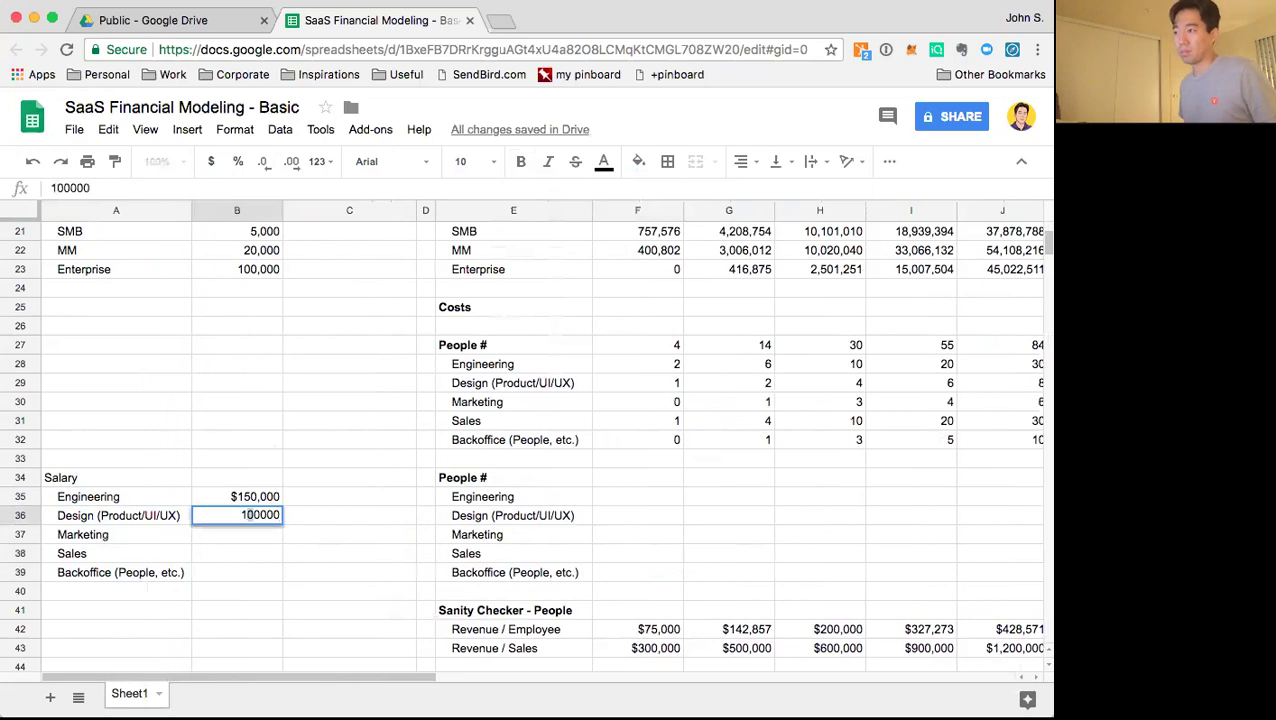
pyautogui.write('2')
pyautogui.press('Return')
# Copy the Design salary from B36 down to Marketing, Sales and Backoffice in B37:B39
pyautogui.press('Up')
pyautogui.press('super+c')
pyautogui.hotkey('shift', 'Down')
pyautogui.hotkey('shift', 'Down')
pyautogui.hotkey('shift', 'Down')
pyautogui.press('super+v')
pyautogui.press('Down')
pyautogui.press('Down')
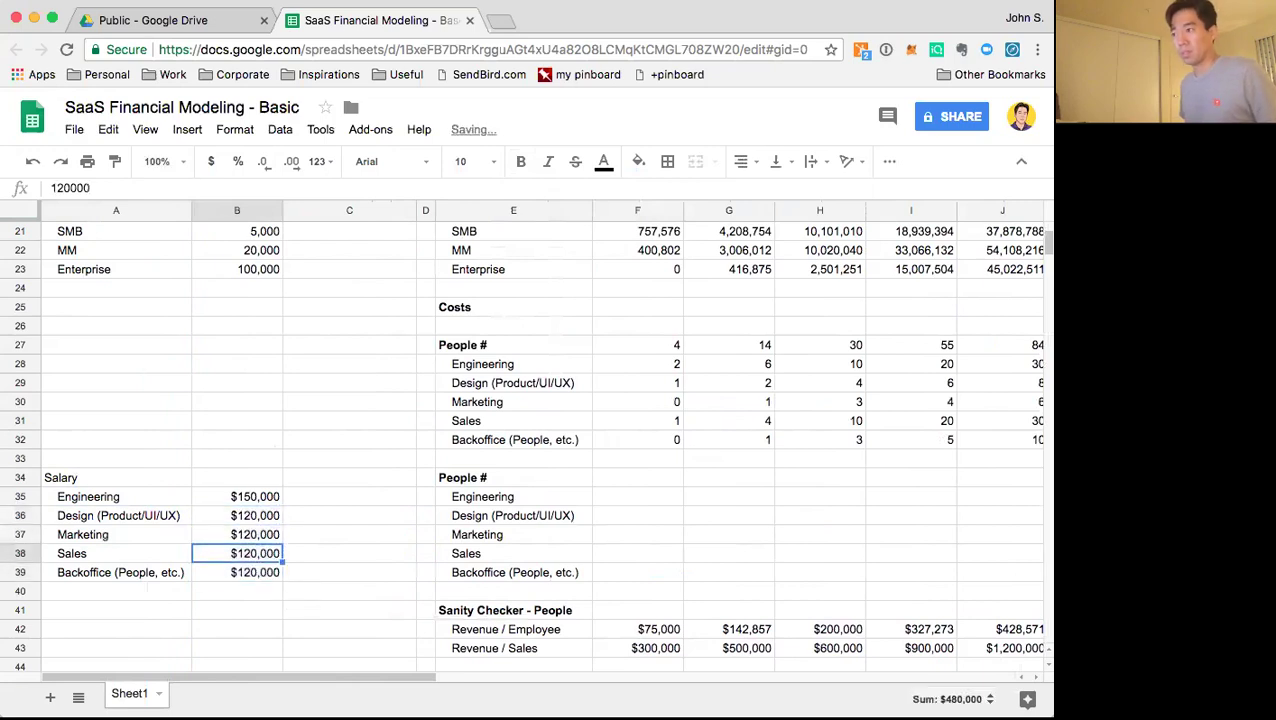
# Change the Sales salary in B38 and the Backoffice salary in B39 to $100,000 each
pyautogui.press('Return')
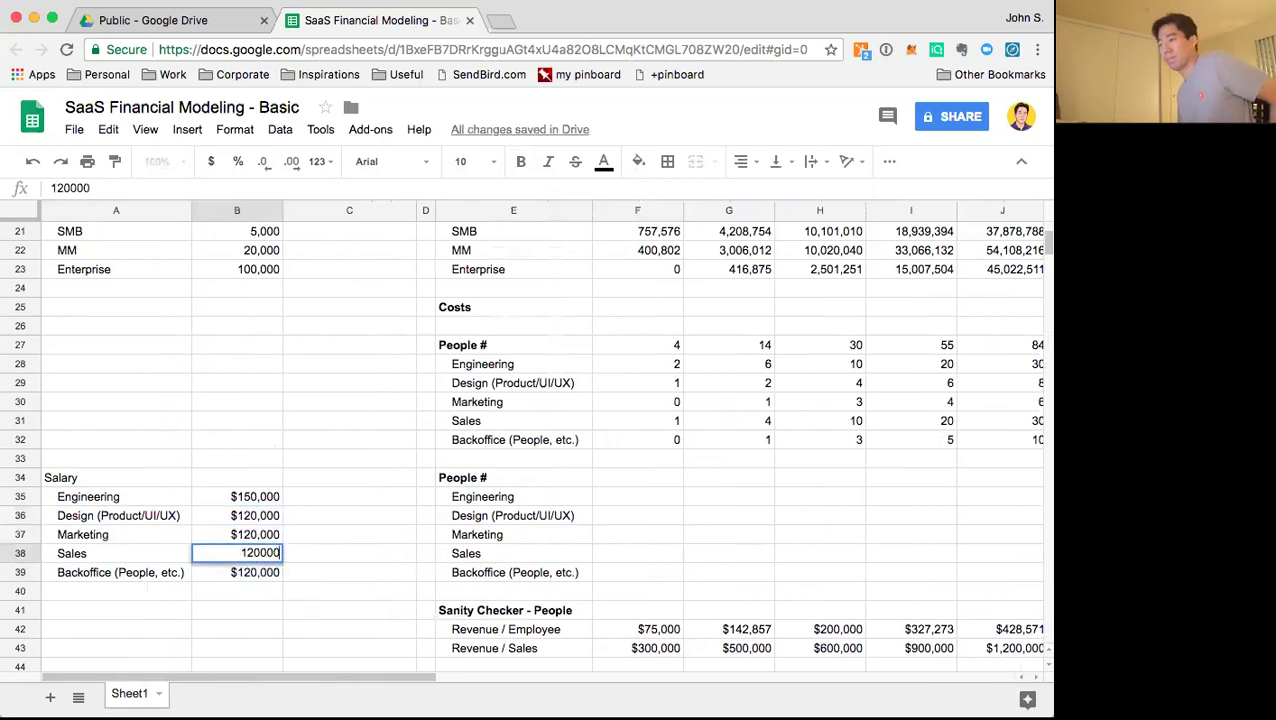
pyautogui.press('Escape')
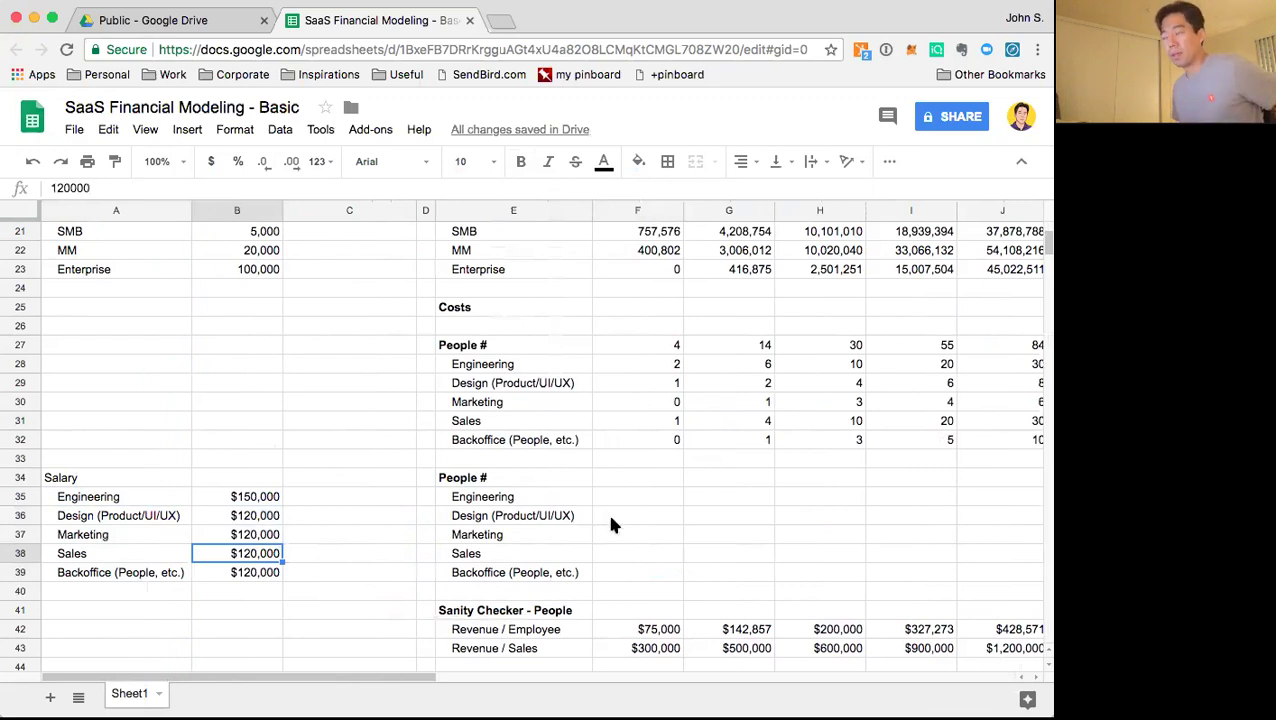
pyautogui.press('Return')
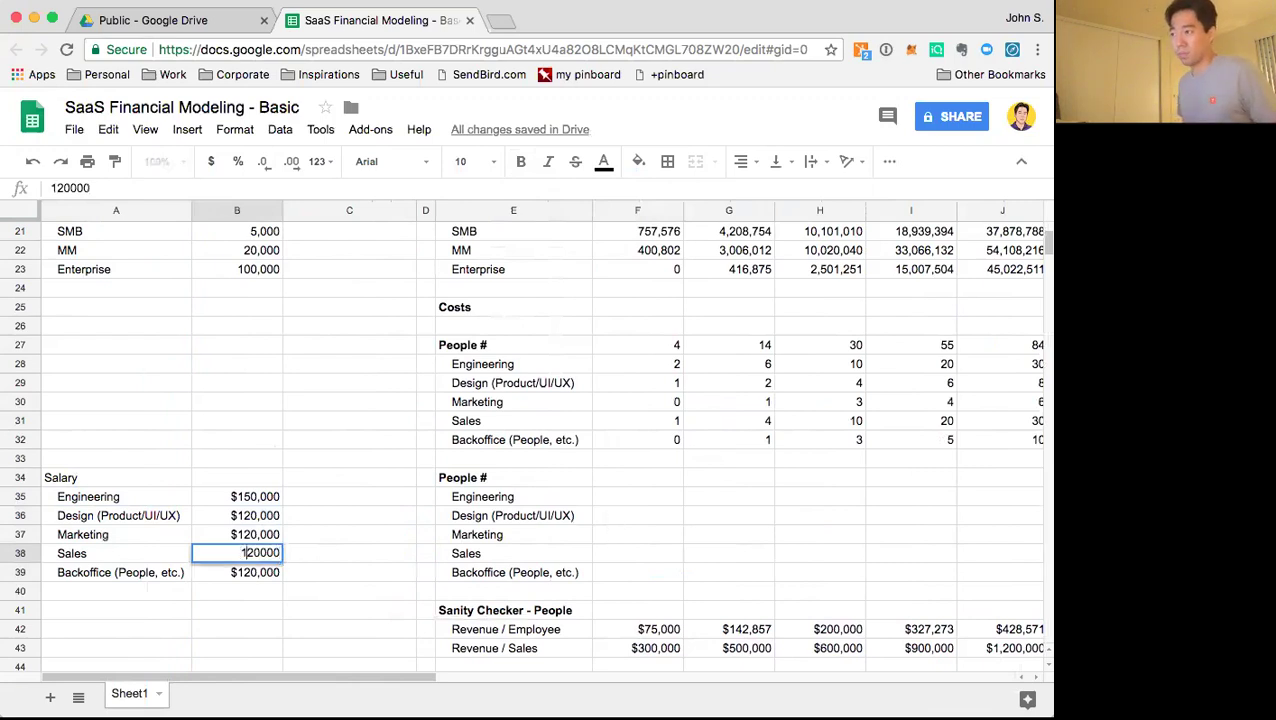
pyautogui.press('Delete')
pyautogui.write('0')
pyautogui.press('Return')
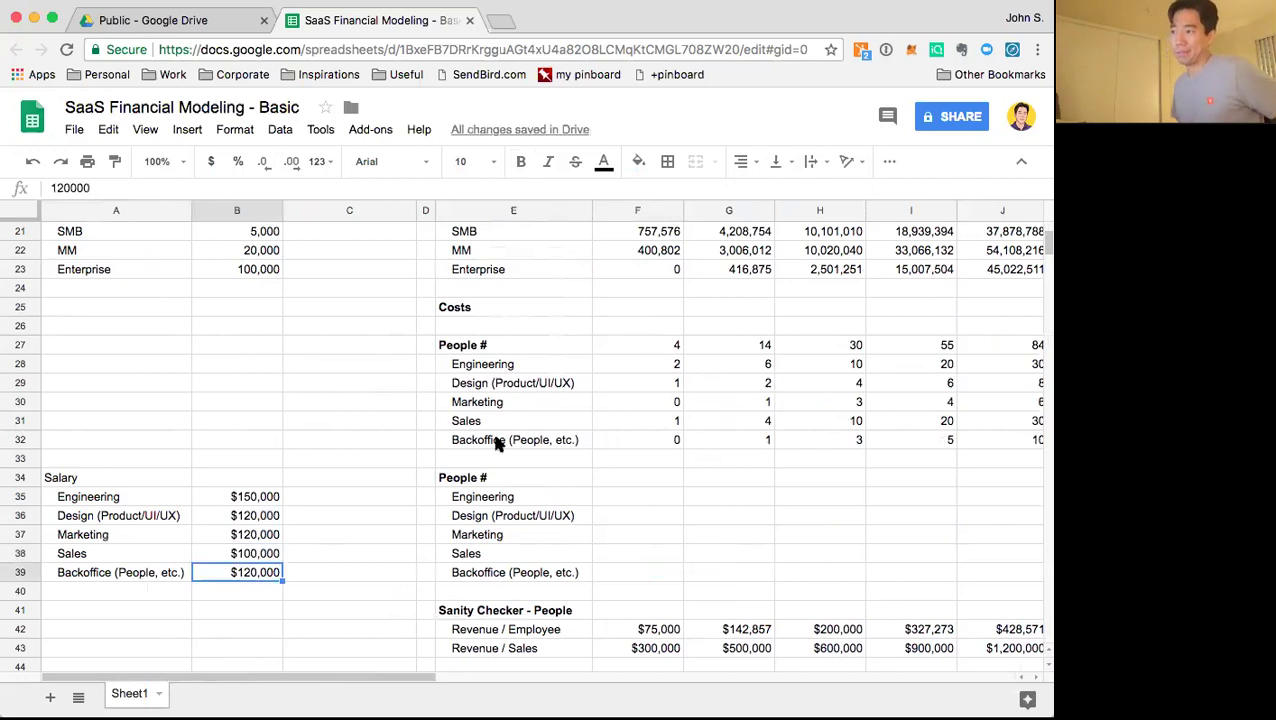
pyautogui.press('Return')
pyautogui.press('Left')
pyautogui.press('Left')
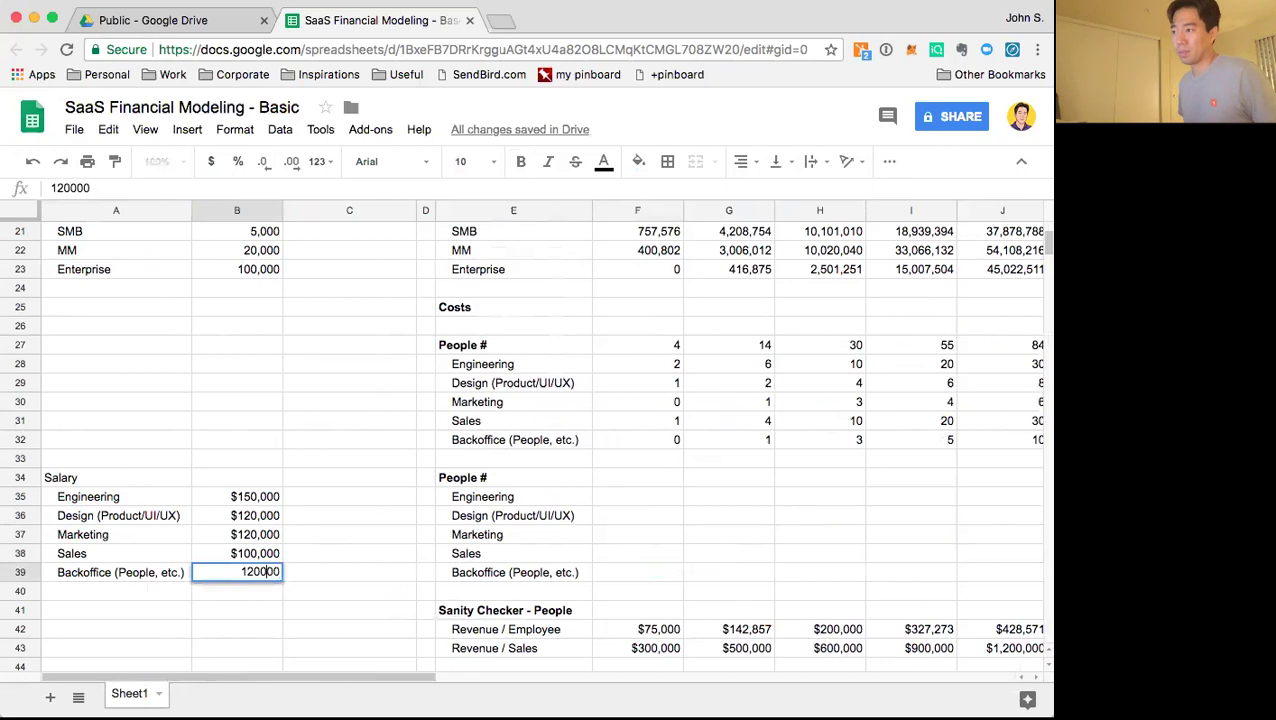
pyautogui.press('Return')
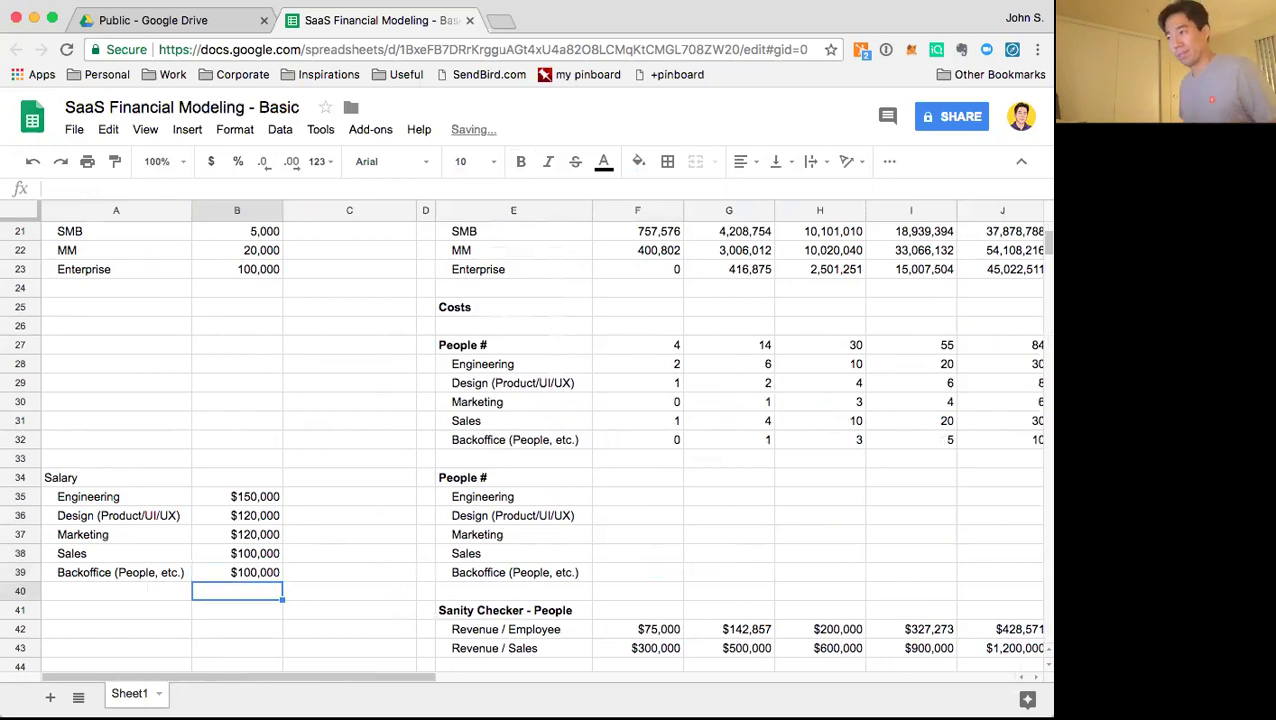
# Enter the formula =F28*B35 in F35 to multiply Engineering headcount by its salary
pyautogui.click(670, 497)
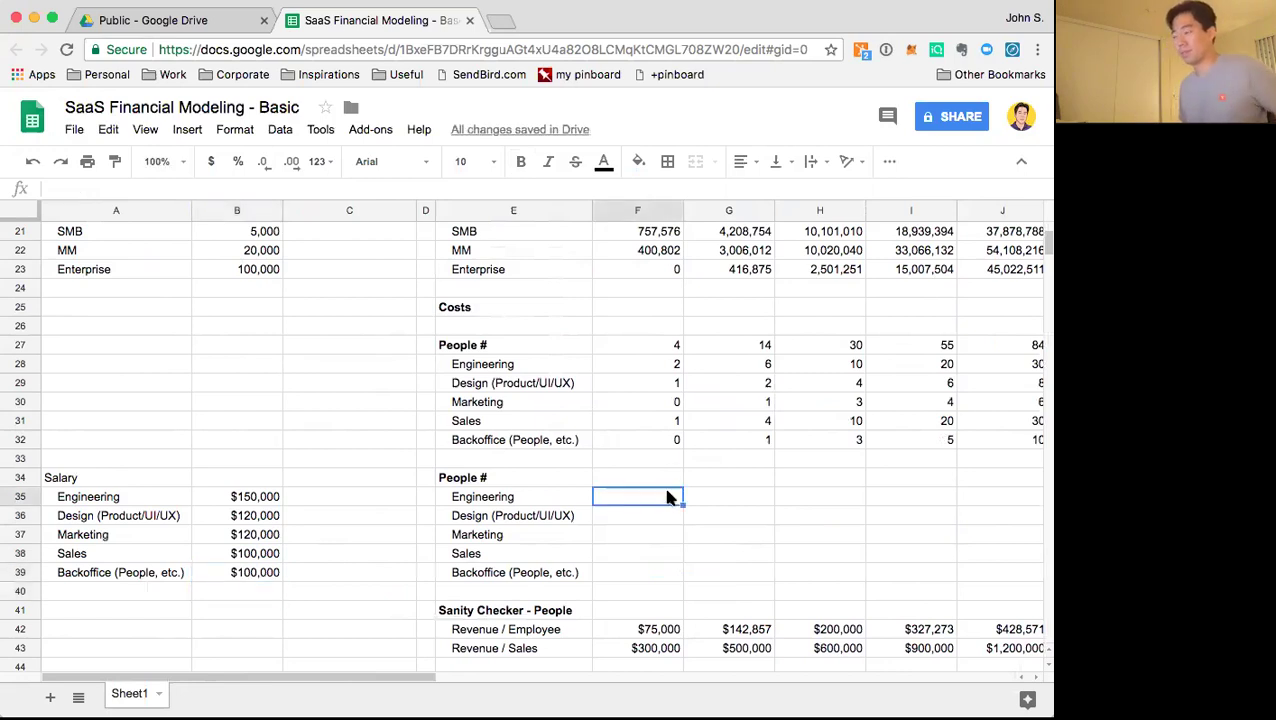
pyautogui.write('=')
pyautogui.click(645, 360)
pyautogui.write('*')
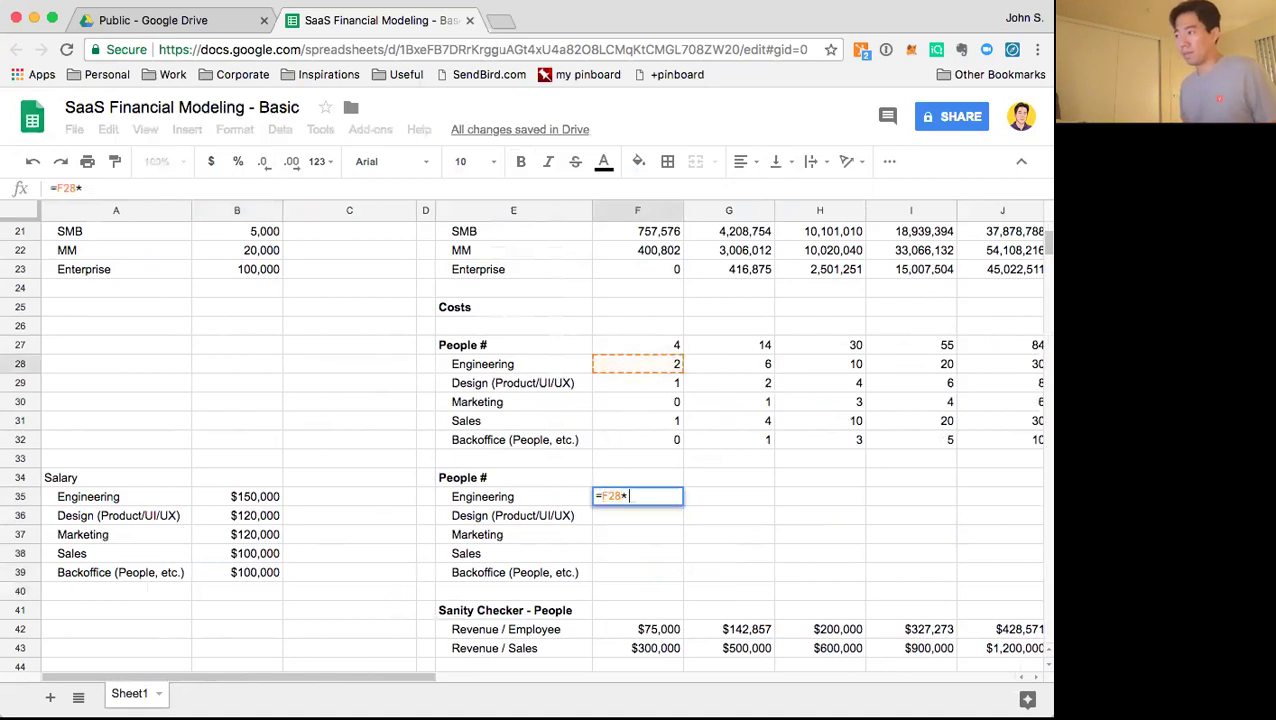
pyautogui.click(270, 497)
pyautogui.press('Return')
# Lock the salary's column in the F35 Engineering formula so it reads =F28*$B35
pyautogui.press('Up')
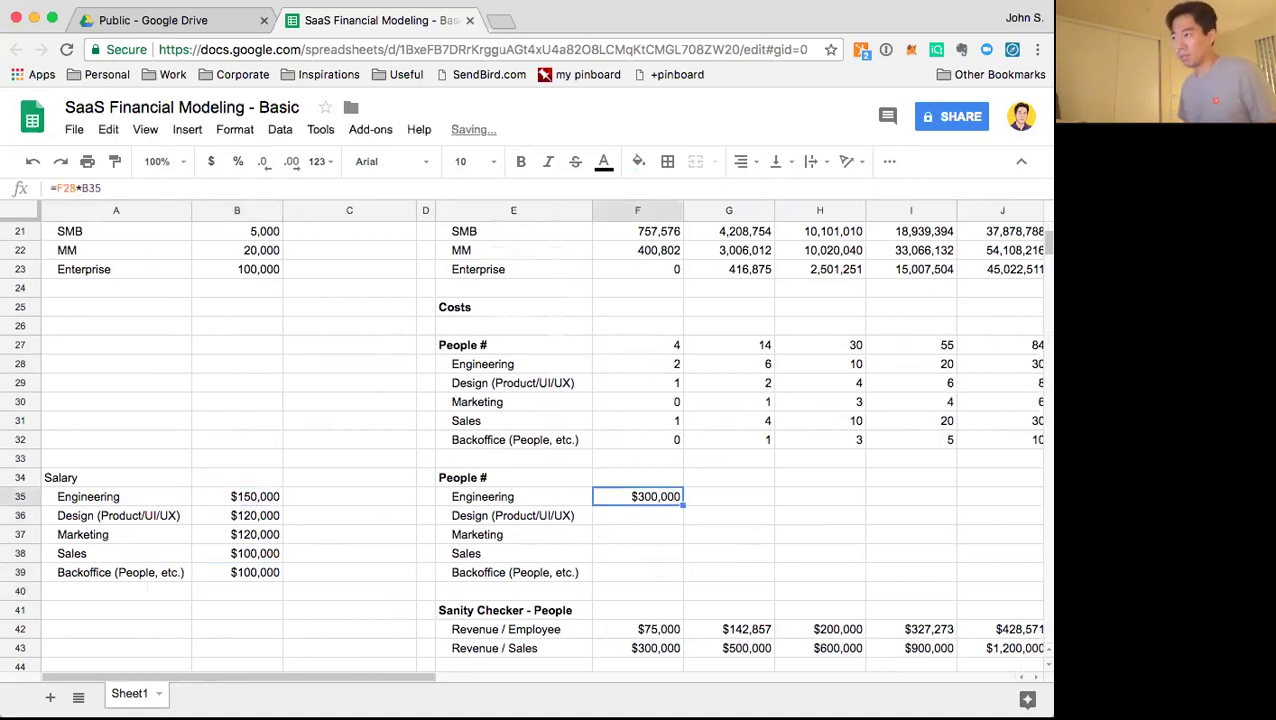
pyautogui.press('Return')
pyautogui.press('Left')
pyautogui.press('Left')
pyautogui.press('Left')
pyautogui.write('$')
pyautogui.press('Return')
# Copy the Engineering cost formula from F35 across the row through L35
pyautogui.press('Up')
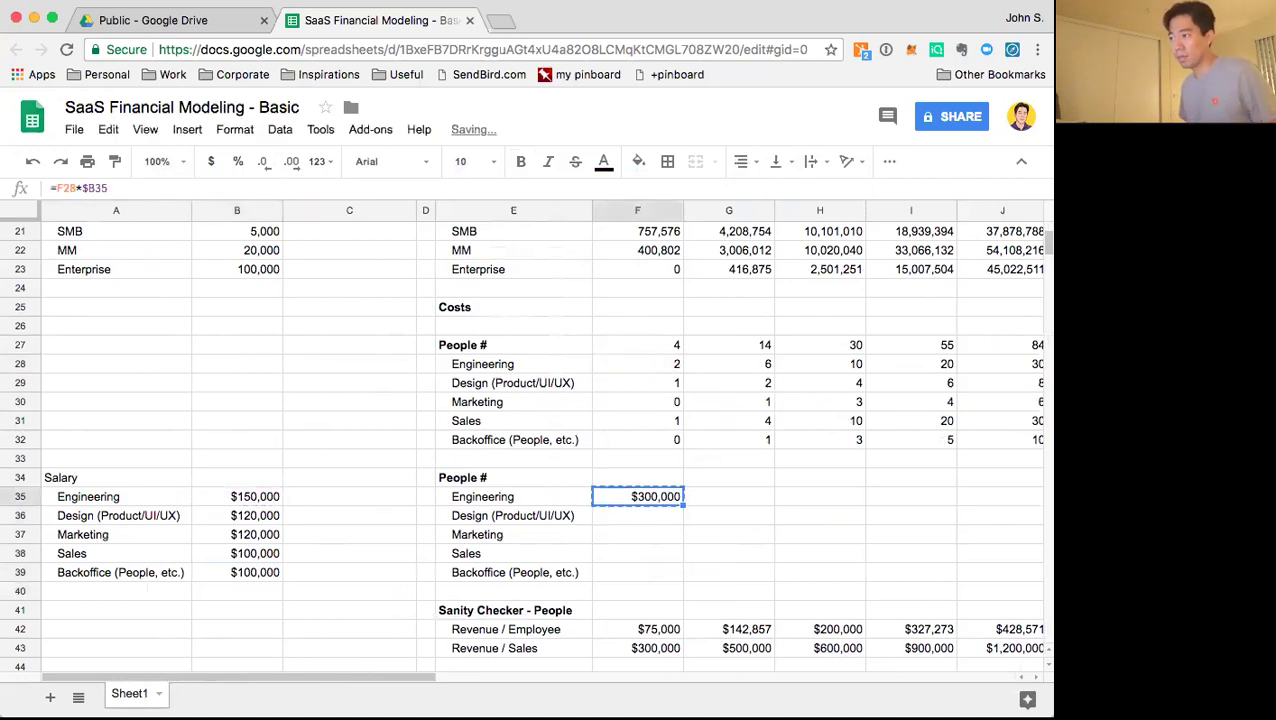
pyautogui.hotkey('shift', 'Right')
pyautogui.hotkey('shift', 'Right')
pyautogui.hotkey('shift', 'Right')
pyautogui.hotkey('shift', 'Right')
pyautogui.hotkey('shift', 'Right')
pyautogui.hotkey('shift', 'Right')
pyautogui.hotkey('shift', 'Right')
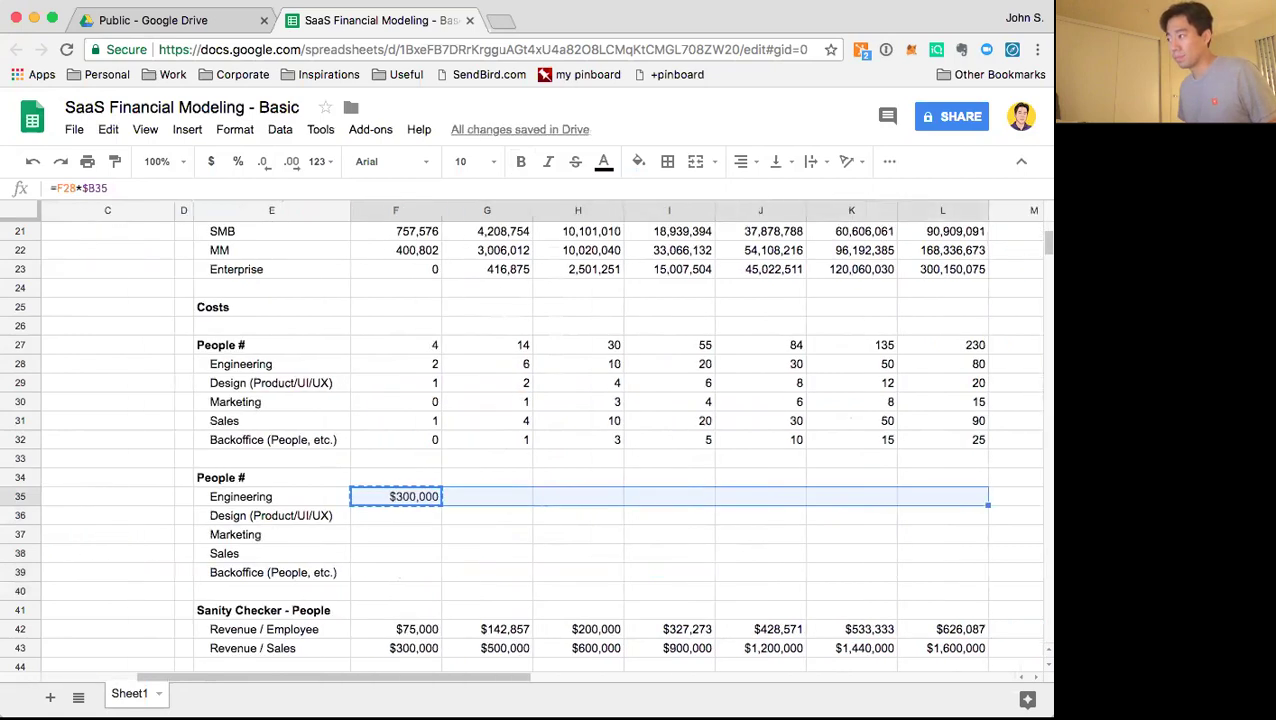
pyautogui.hotkey('shift', 'Left')
pyautogui.hotkey('ctrl', 'v')
pyautogui.press('Down')
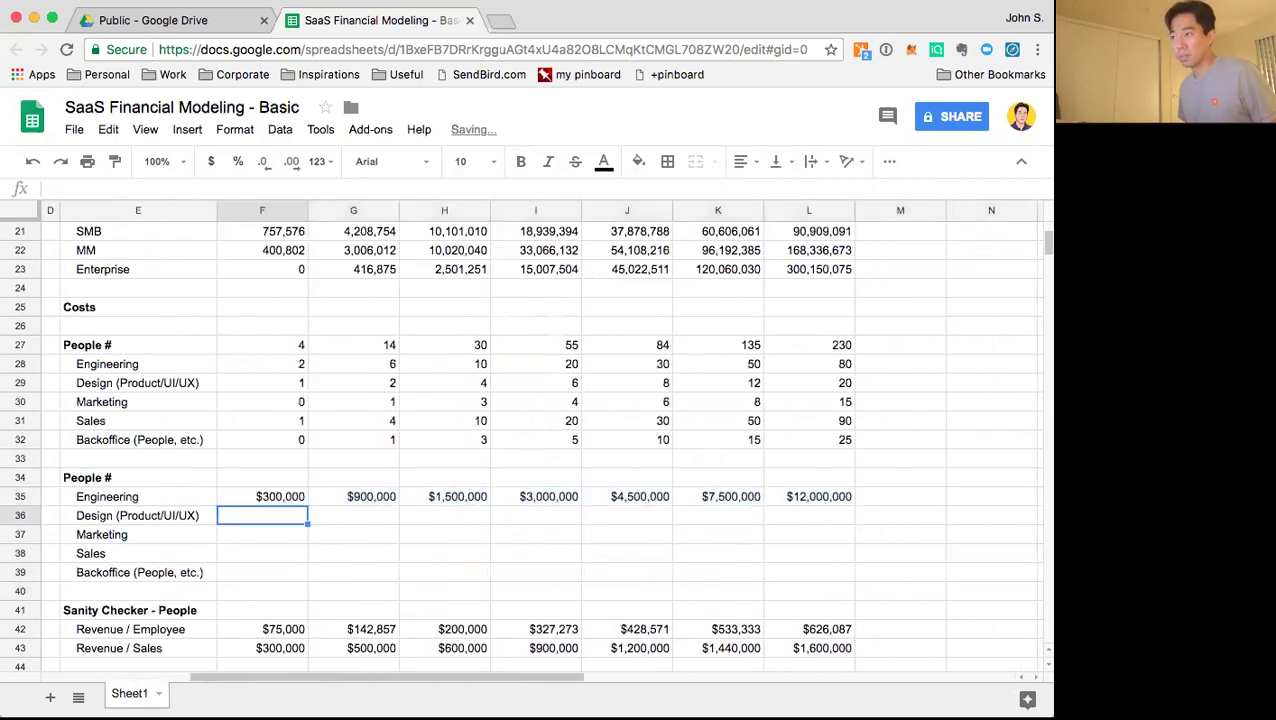
# Copy the Engineering cost formulas in F35:L35 down to the other four roles in F36:L39
pyautogui.press('Up')
pyautogui.hotkey('shift', 'Right')
pyautogui.hotkey('shift', 'Right')
pyautogui.hotkey('shift', 'Right')
pyautogui.hotkey('shift', 'Right')
pyautogui.hotkey('shift', 'Right')
pyautogui.hotkey('shift', 'Right')
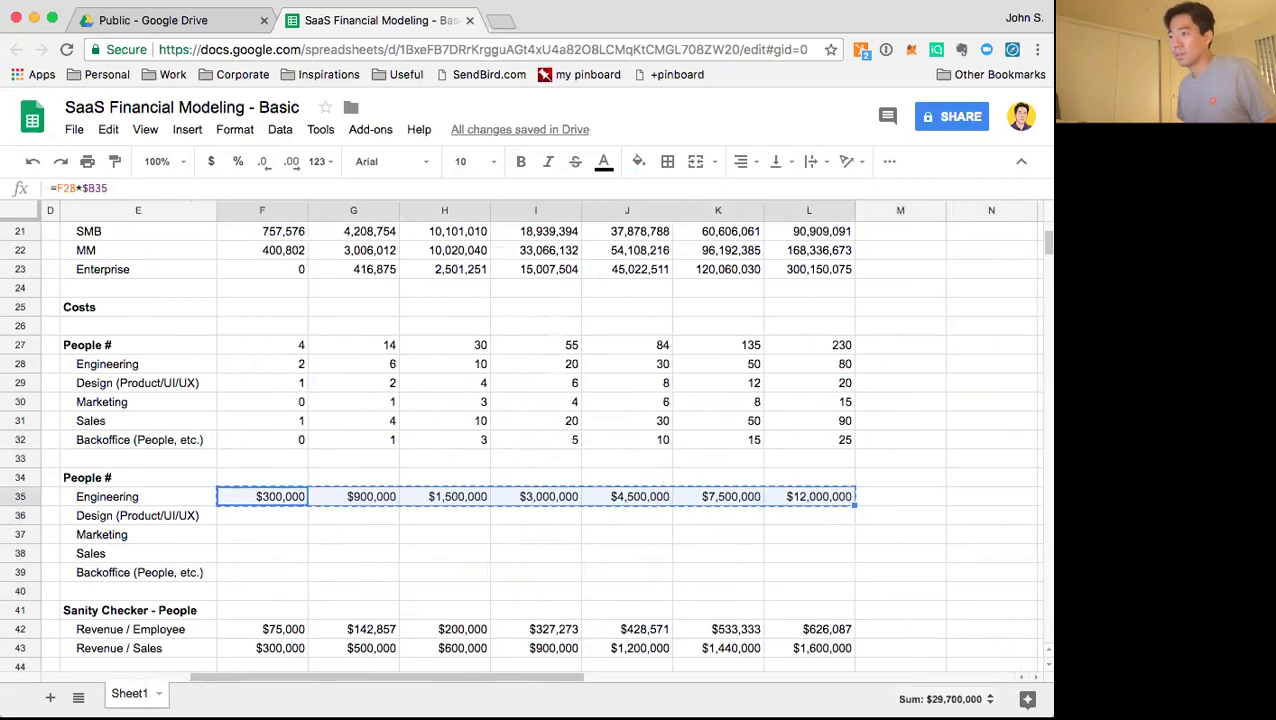
pyautogui.hotkey('ctrl', 'c')
pyautogui.press('Down')
pyautogui.hotkey('shift', 'Down')
pyautogui.hotkey('shift', 'Down')
pyautogui.hotkey('shift', 'Down')
pyautogui.hotkey('shift', 'Right')
pyautogui.hotkey('shift', 'Right')
pyautogui.hotkey('shift', 'Right')
pyautogui.hotkey('shift', 'Right')
pyautogui.hotkey('shift', 'Right')
pyautogui.hotkey('shift', 'Right')
pyautogui.hotkey('ctrl', 'v')
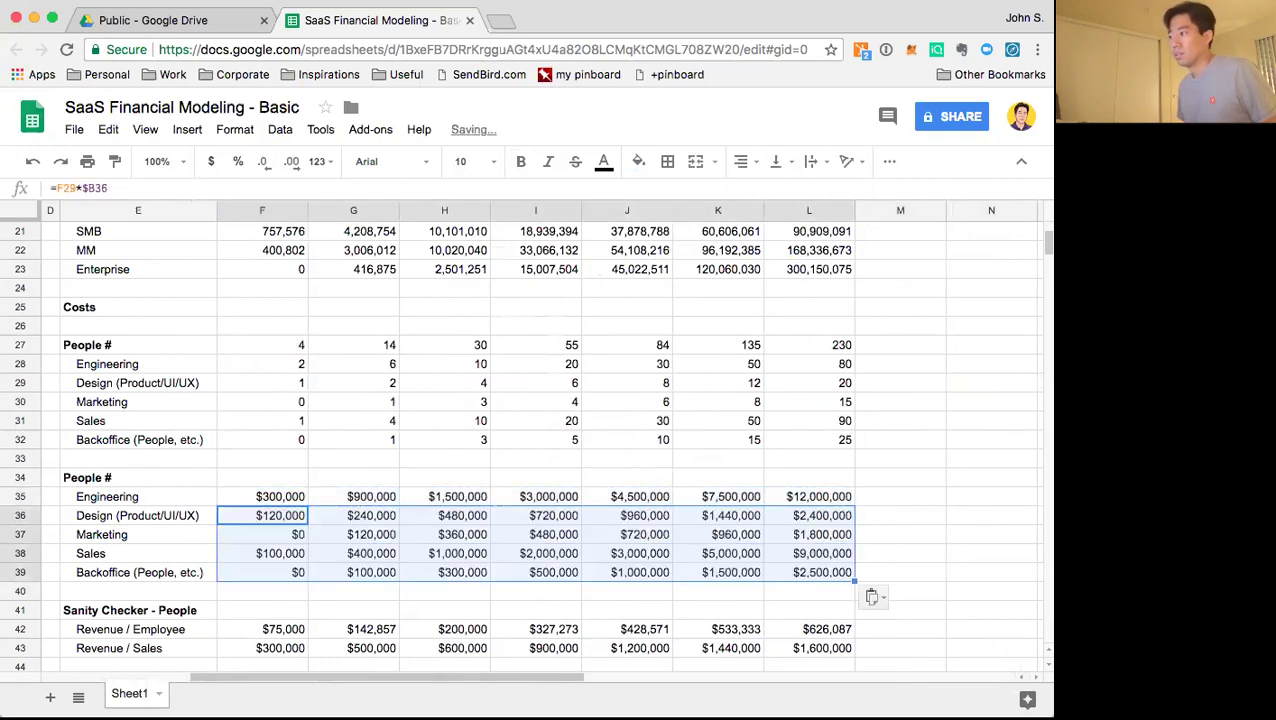
pyautogui.press('Left')
pyautogui.press('Up')
pyautogui.press('Up')
pyautogui.press('Right')
pyautogui.write('=s')
pyautogui.press('Escape')
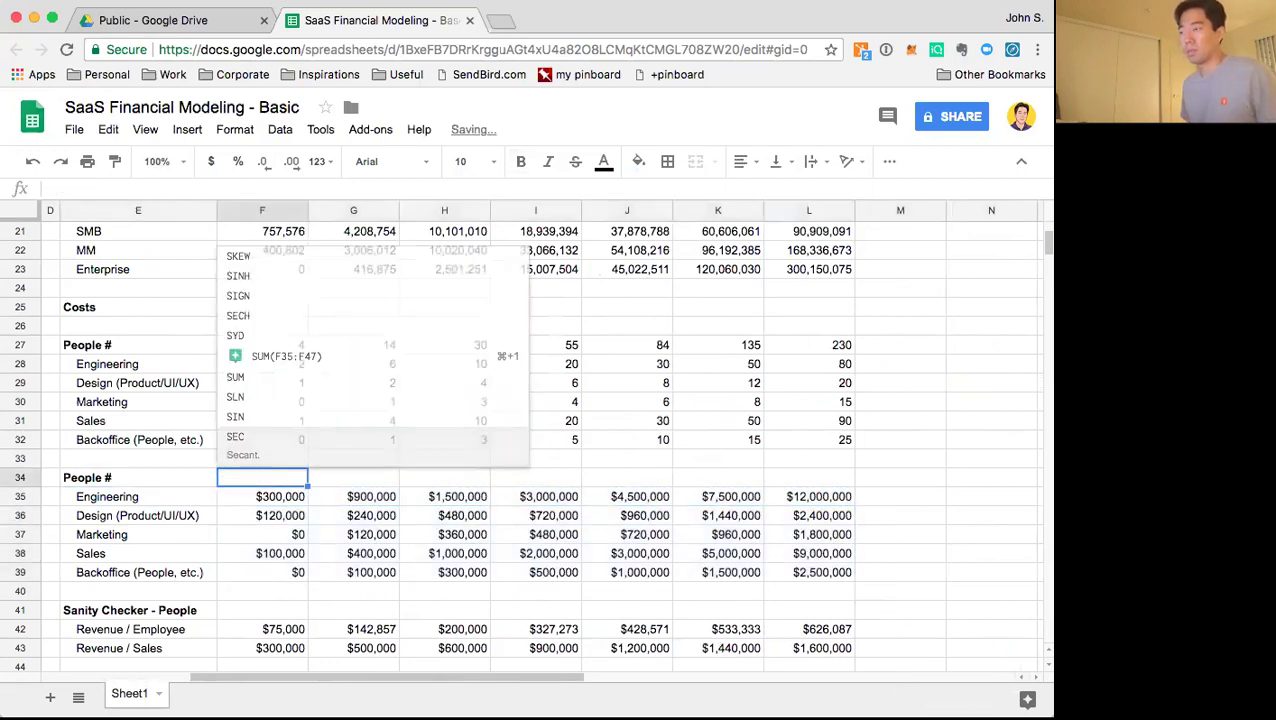
# Copy the headcount total formulas from F27:L27 into F34:L34 to total the people costs by column
pyautogui.press('Up')
pyautogui.press('Up')
pyautogui.press('Up')
pyautogui.press('Up')
pyautogui.press('Up')
pyautogui.press('Up')
pyautogui.press('Up')
pyautogui.hotkey('shift', 'Right')
pyautogui.hotkey('shift', 'Right')
pyautogui.hotkey('shift', 'Right')
pyautogui.hotkey('shift', 'Right')
pyautogui.hotkey('shift', 'Right')
pyautogui.hotkey('shift', 'Right')
pyautogui.hotkey('ctrl', 'c')
pyautogui.press('Down')
pyautogui.press('Down')
pyautogui.press('Down')
pyautogui.press('Down')
pyautogui.press('Down')
pyautogui.press('Down')
pyautogui.press('Down')
pyautogui.hotkey('ctrl', 'v')
# Make the people cost totals in F34:L34 bold
pyautogui.press('Down')
pyautogui.press('Down')
pyautogui.press('Up')
pyautogui.press('Up')
pyautogui.hotkey('shift', 'Right')
pyautogui.hotkey('shift', 'Right')
pyautogui.hotkey('shift', 'Right')
pyautogui.hotkey('shift', 'Right')
pyautogui.hotkey('shift', 'Right')
pyautogui.hotkey('shift', 'Right')
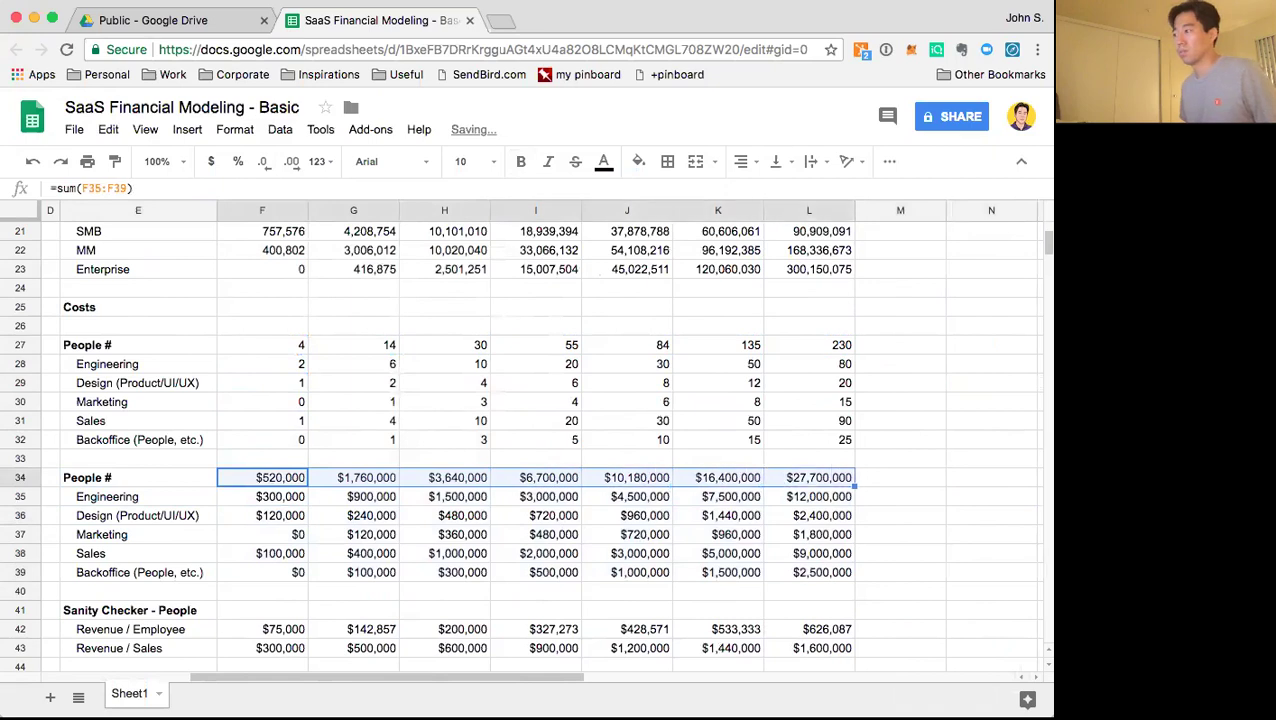
pyautogui.press('Down')
pyautogui.press('Down')
pyautogui.press('Up')
pyautogui.press('Up')
pyautogui.hotkey('shift', 'Right')
pyautogui.hotkey('shift', 'Right')
pyautogui.hotkey('shift', 'Right')
pyautogui.hotkey('shift', 'Right')
pyautogui.hotkey('shift', 'Right')
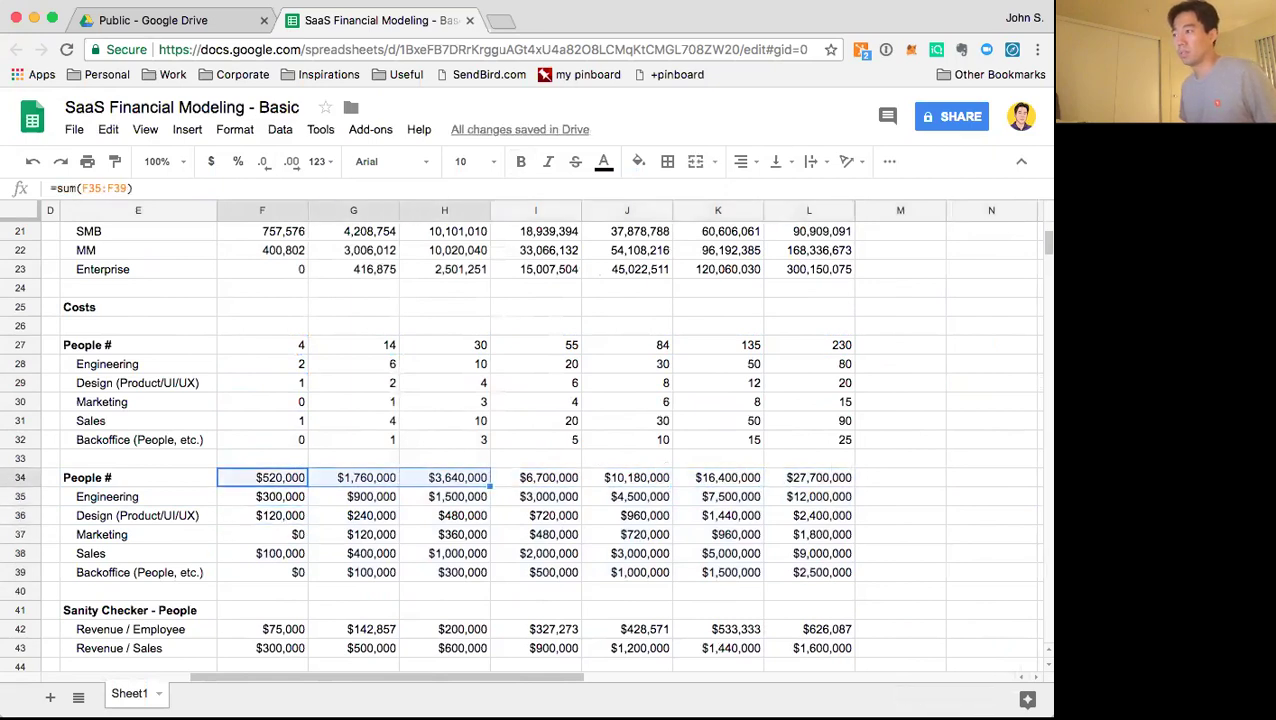
pyautogui.hotkey('shift', 'Right')
pyautogui.hotkey('ctrl', 'b')
# Enter the formula =sum(F46:F49) in F45 to total the Marketing & Sales costs
pyautogui.scroll(-3, 300, 575)
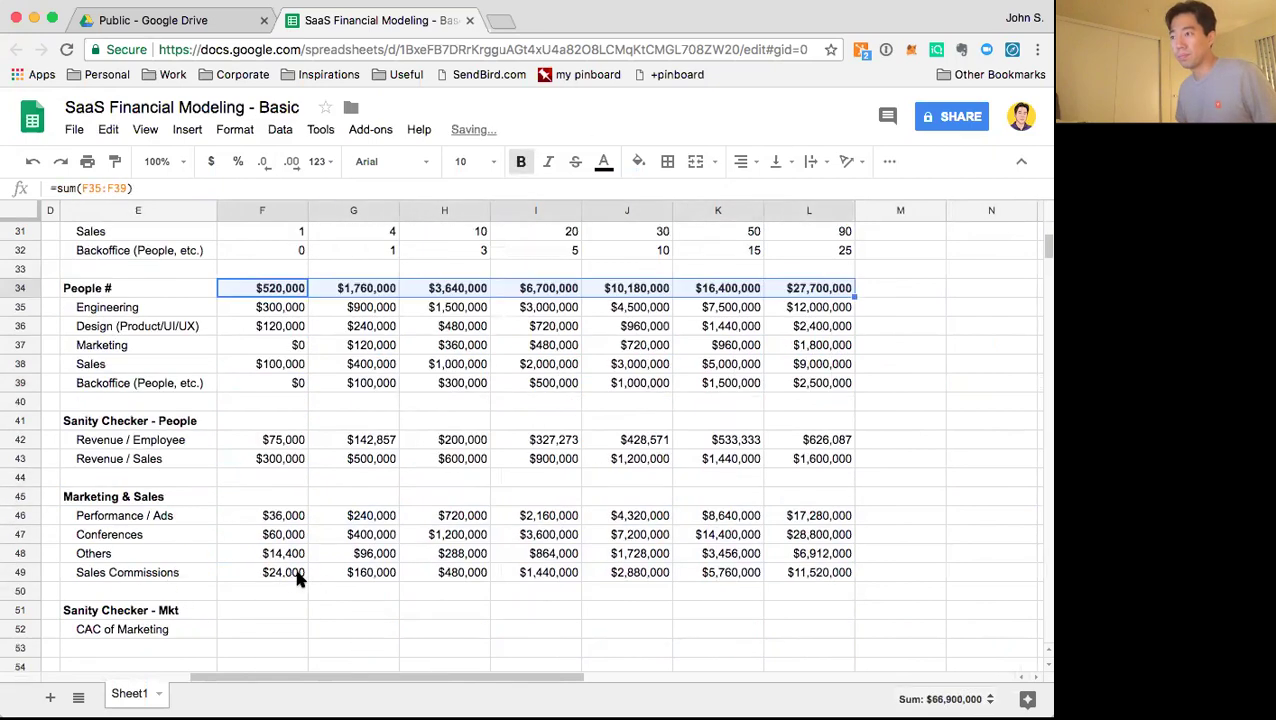
pyautogui.click(292, 505)
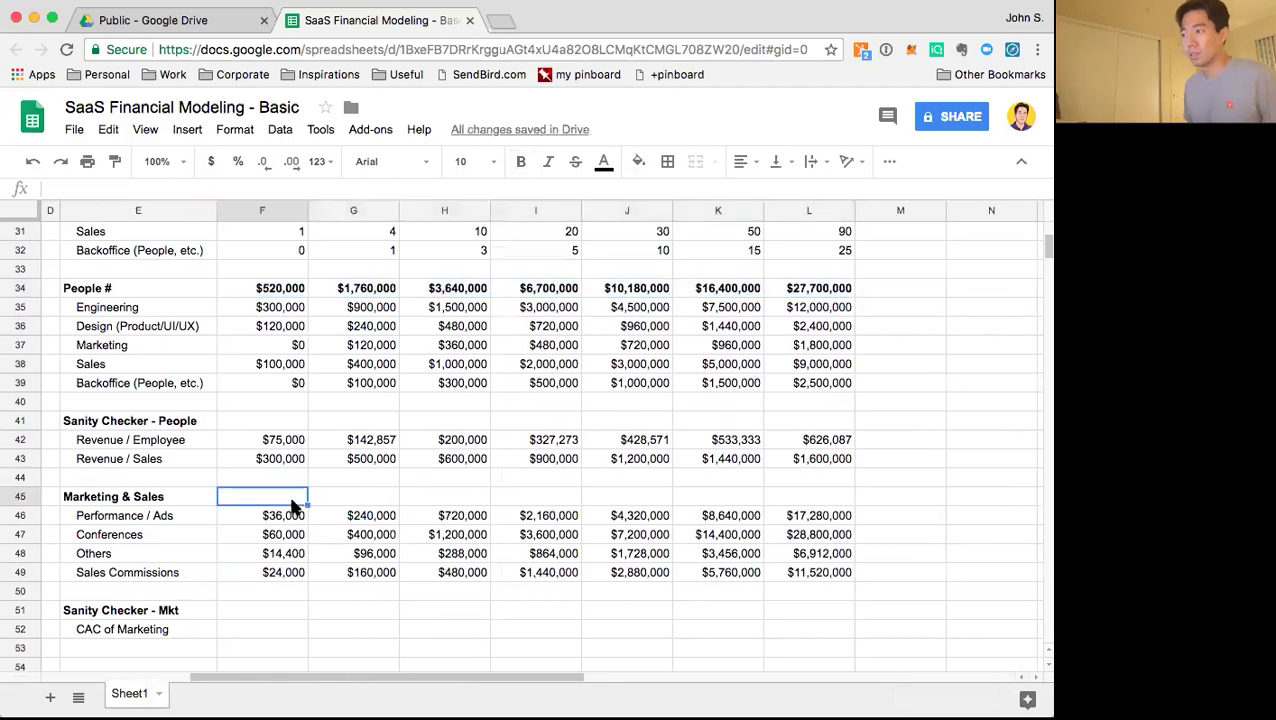
pyautogui.write('=sum(F46:F47')
pyautogui.hotkey('shift', 'Down')
pyautogui.hotkey('shift', 'Down')
pyautogui.press('Return')
# Copy the Marketing & Sales total from F45 across the row through L45 and make the totals bold
pyautogui.hotkey('shift', 'Right')
pyautogui.hotkey('shift', 'Right')
pyautogui.hotkey('shift', 'Right')
pyautogui.hotkey('shift', 'Right')
pyautogui.hotkey('shift', 'Right')
pyautogui.hotkey('shift', 'Right')
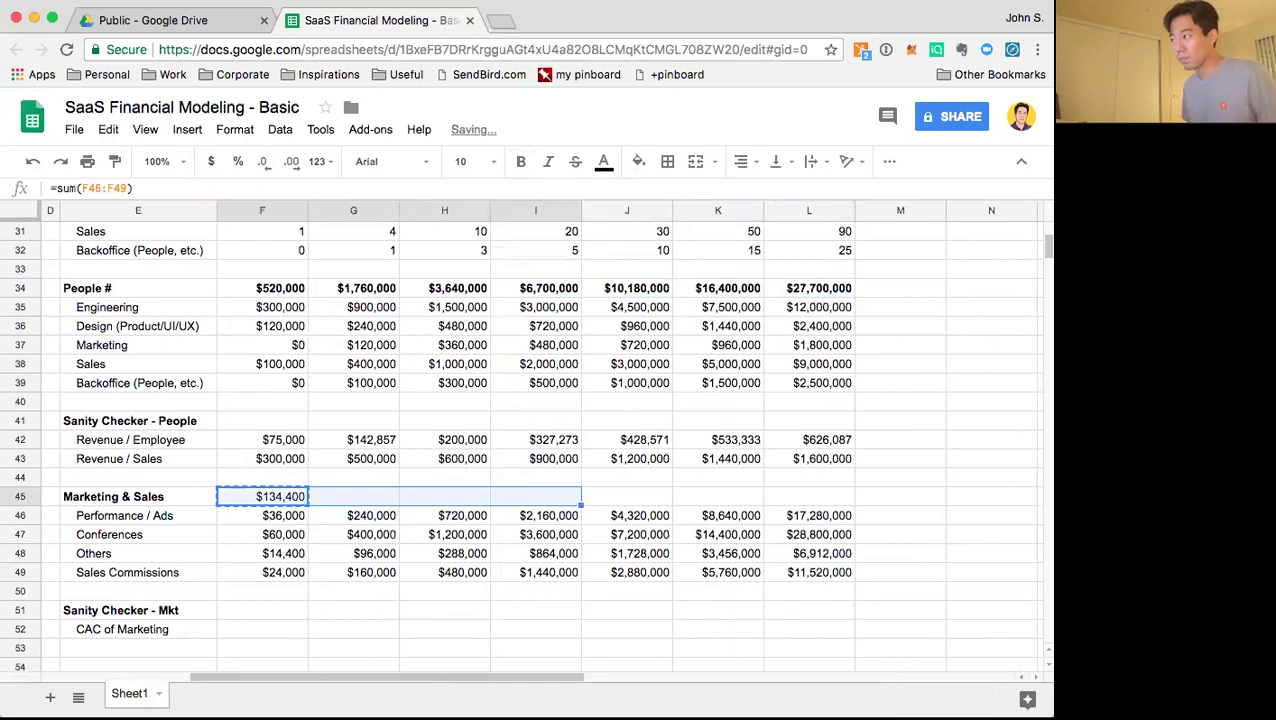
pyautogui.hotkey('ctrl', 'v')
# Enter =F45/F15 in F52 as the CAC of Marketing and copy it across the row through L52
pyautogui.press('Down')
pyautogui.press('Down')
pyautogui.press('Down')
pyautogui.press('Down')
pyautogui.press('Down')
pyautogui.press('Down')
pyautogui.press('Down')
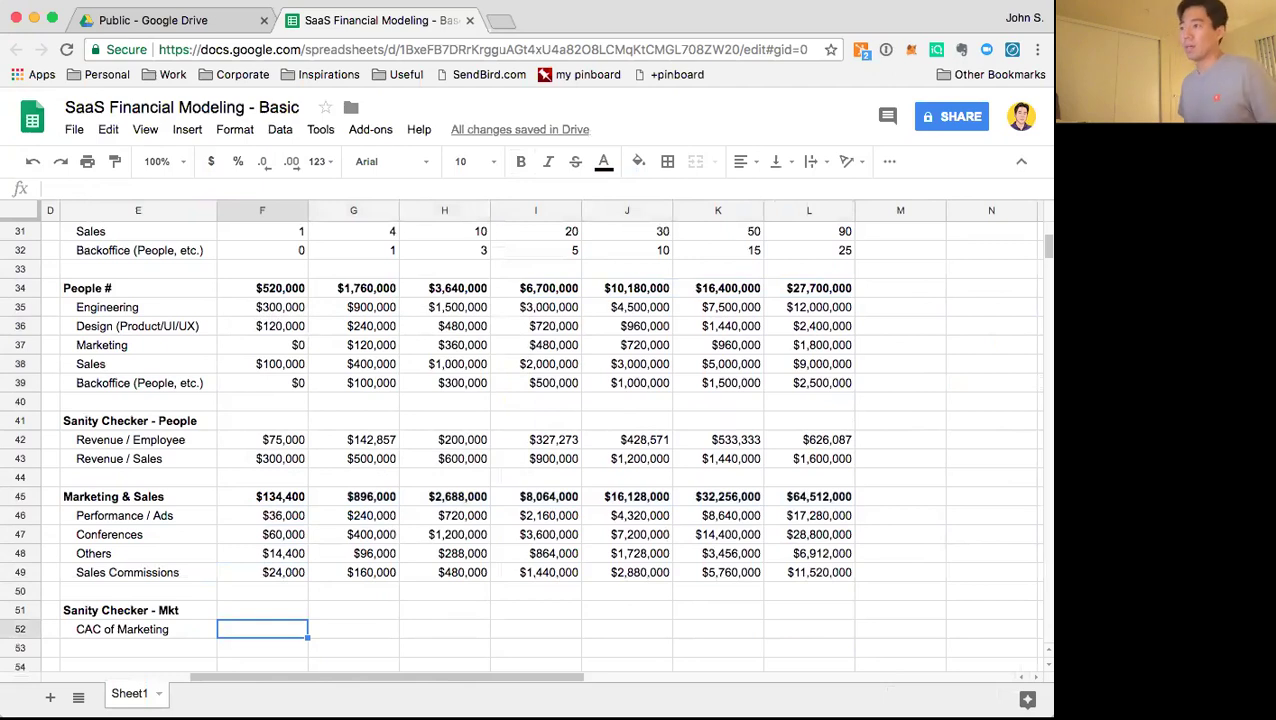
pyautogui.write('=')
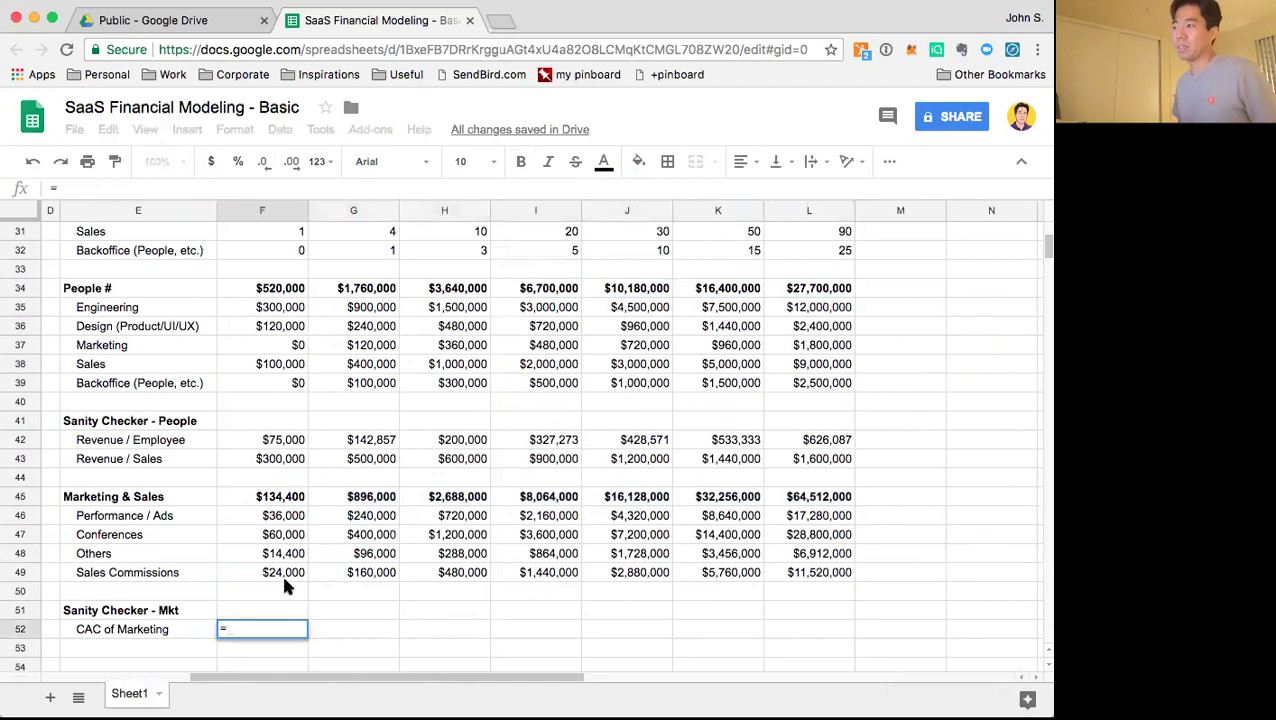
pyautogui.click(296, 497)
pyautogui.write('/')
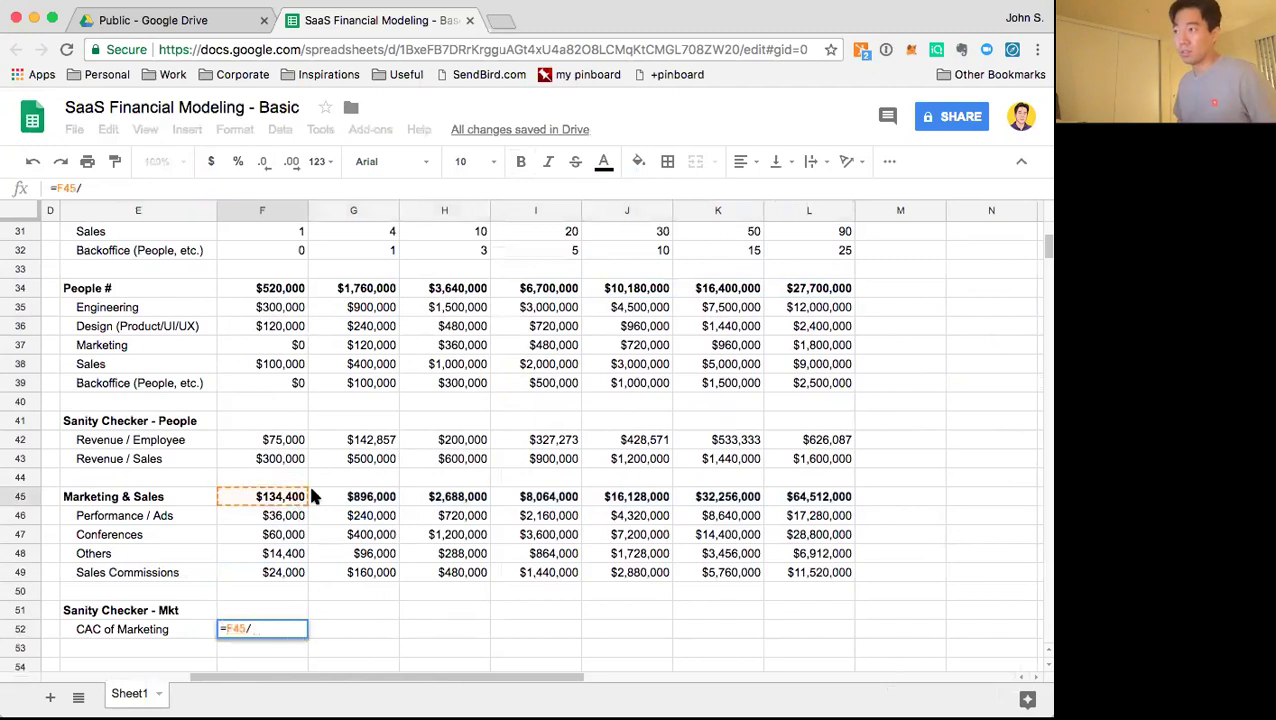
pyautogui.scroll(10, 304, 481)
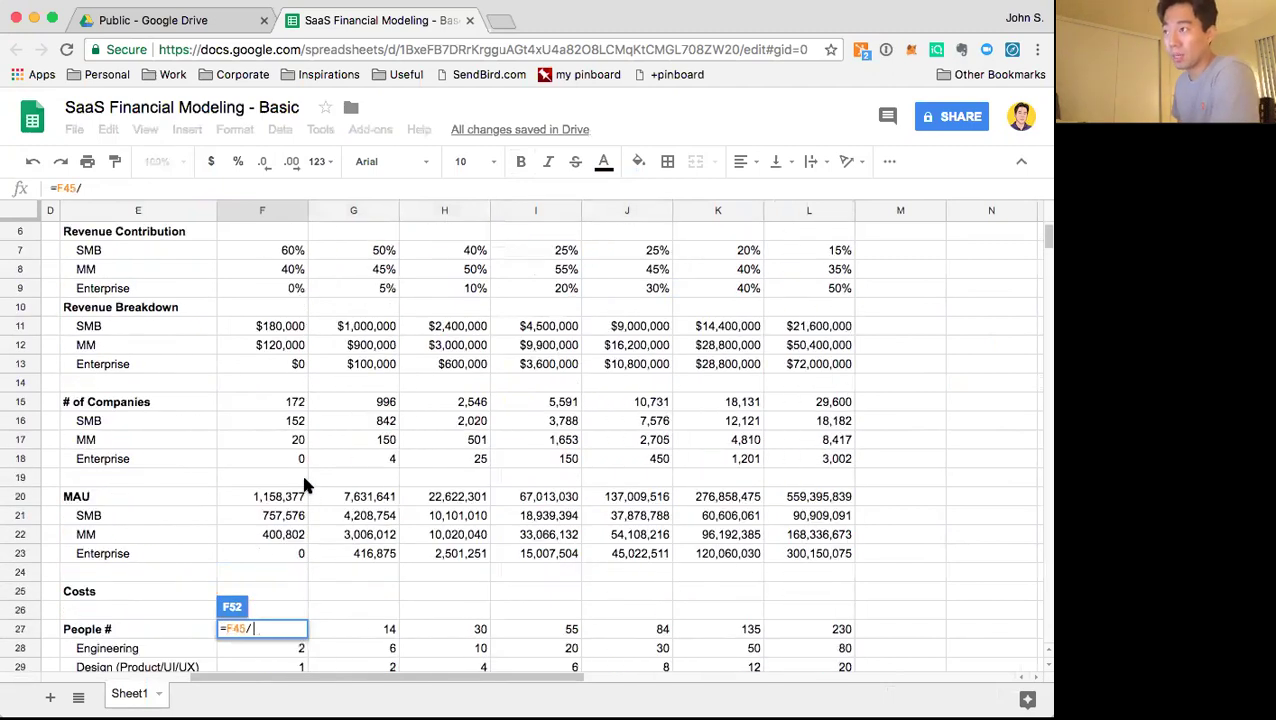
pyautogui.click(296, 405)
pyautogui.press('Return')
pyautogui.press('Up')
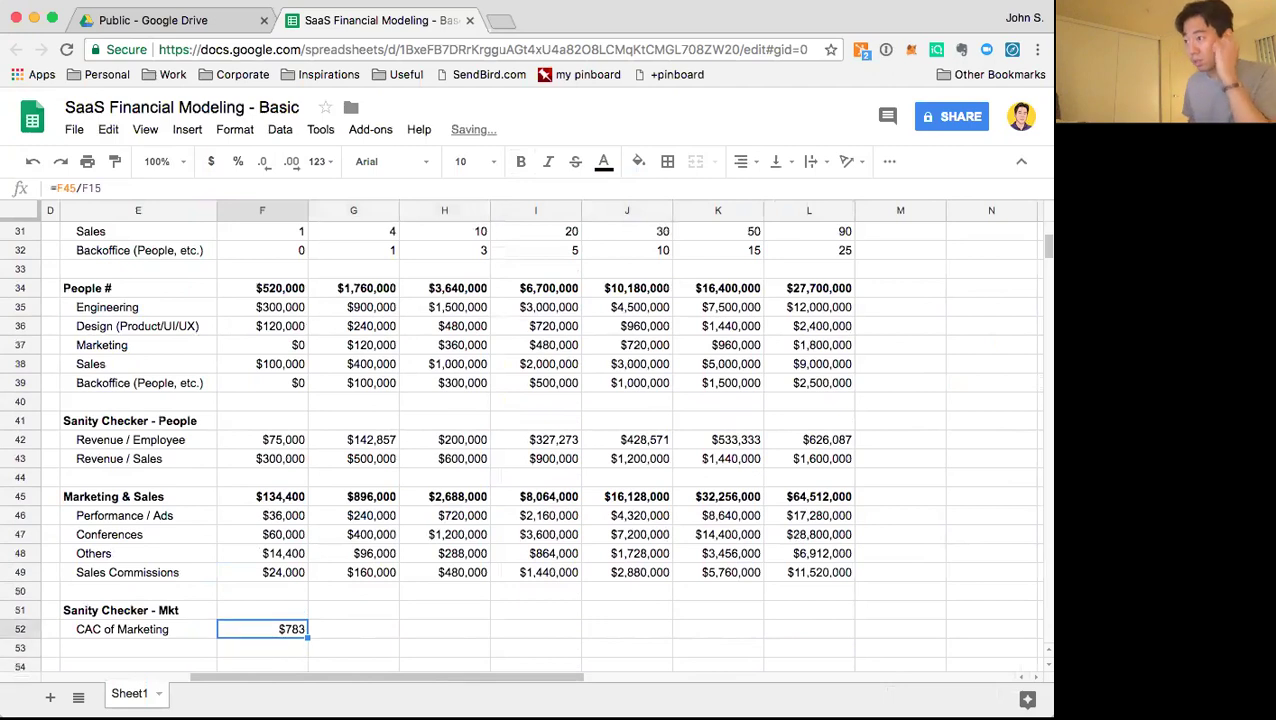
pyautogui.moveTo(308, 637); pyautogui.dragTo(852, 632)
# Add the row label "CAC of S&M" in E53 below CAC of Marketing
pyautogui.press('Left')
pyautogui.press('Left')
pyautogui.press('Right')
pyautogui.press('Down')
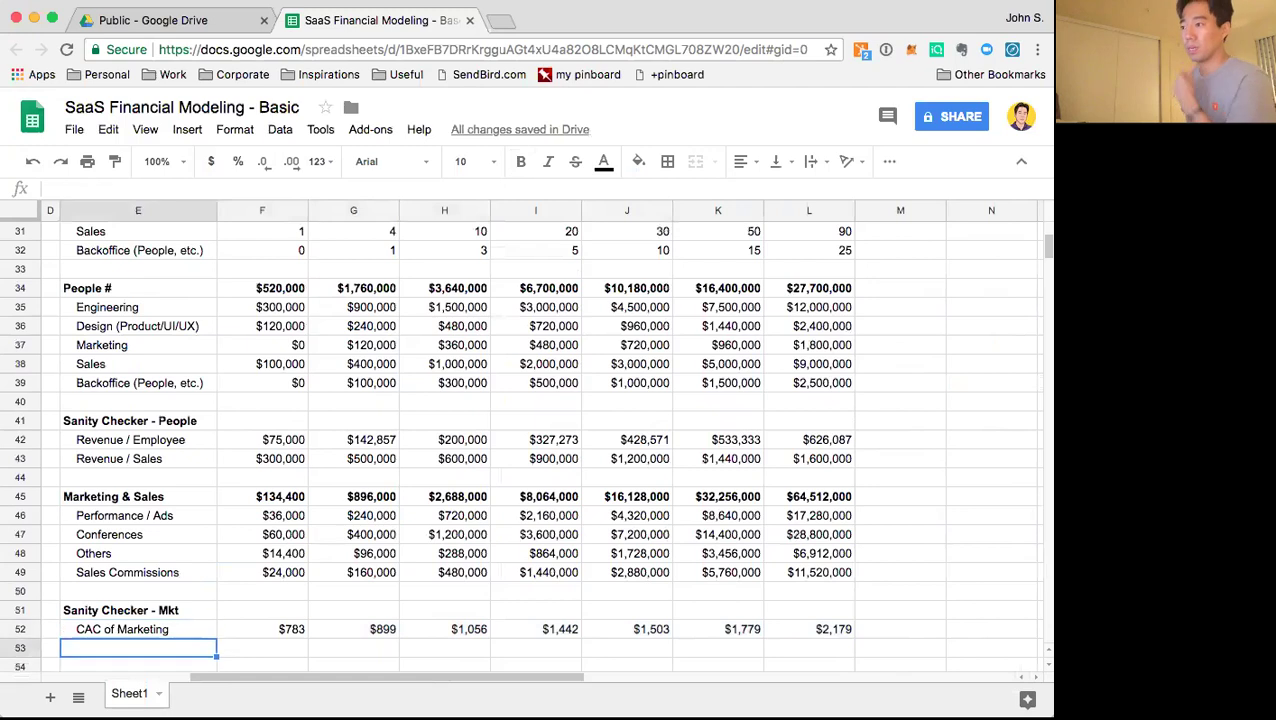
pyautogui.press('Return')
pyautogui.write('CAC of ')
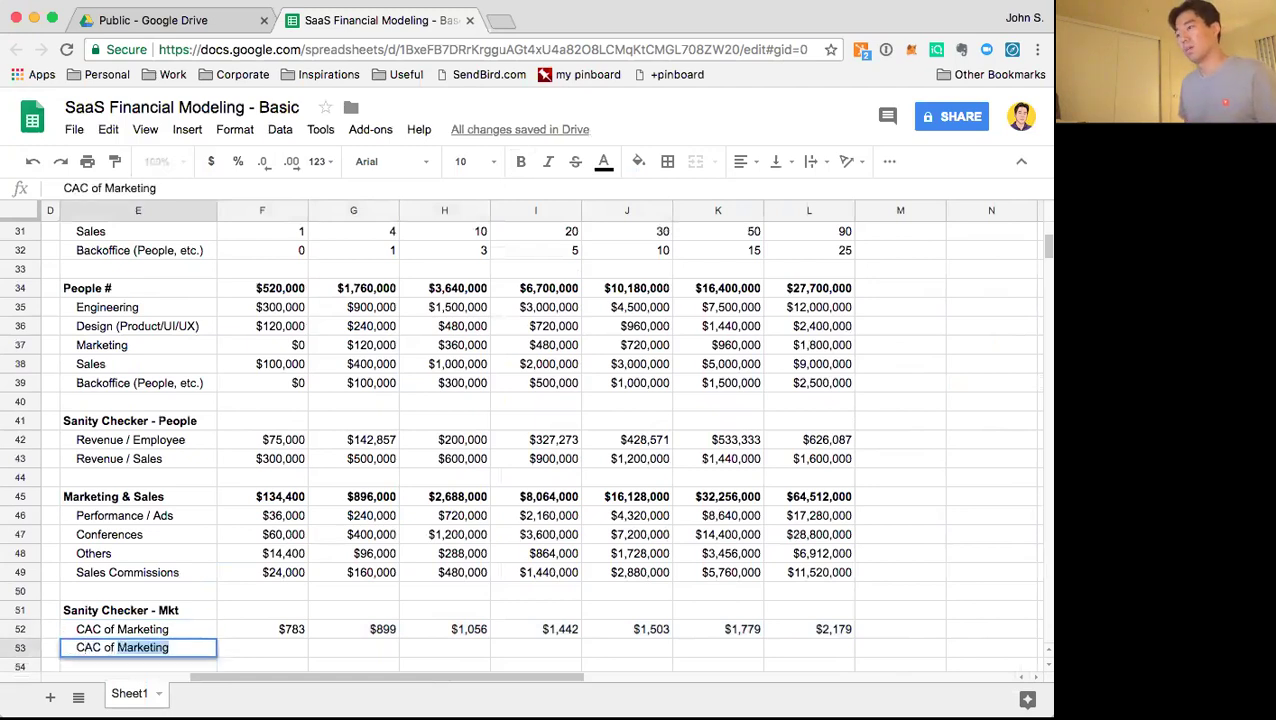
pyautogui.write('S')
pyautogui.press('BackSpace')
pyautogui.write('S&M')
pyautogui.press('Return')
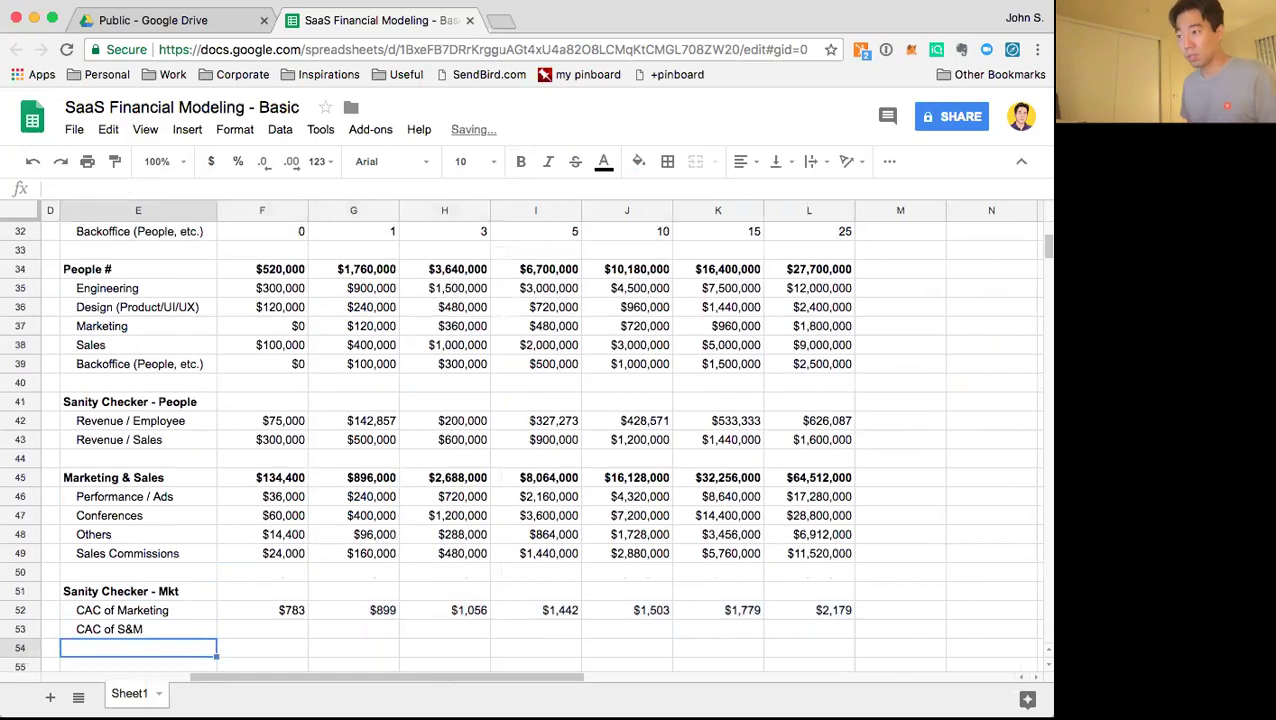
# Extend the label in E53 with "(incl. ppl)" so it reads "CAC of S&M (incl. ppl)"
pyautogui.press('Up')
pyautogui.press('Right')
pyautogui.press('Left')
pyautogui.press('Return')
pyautogui.write('(incl. ppl)')
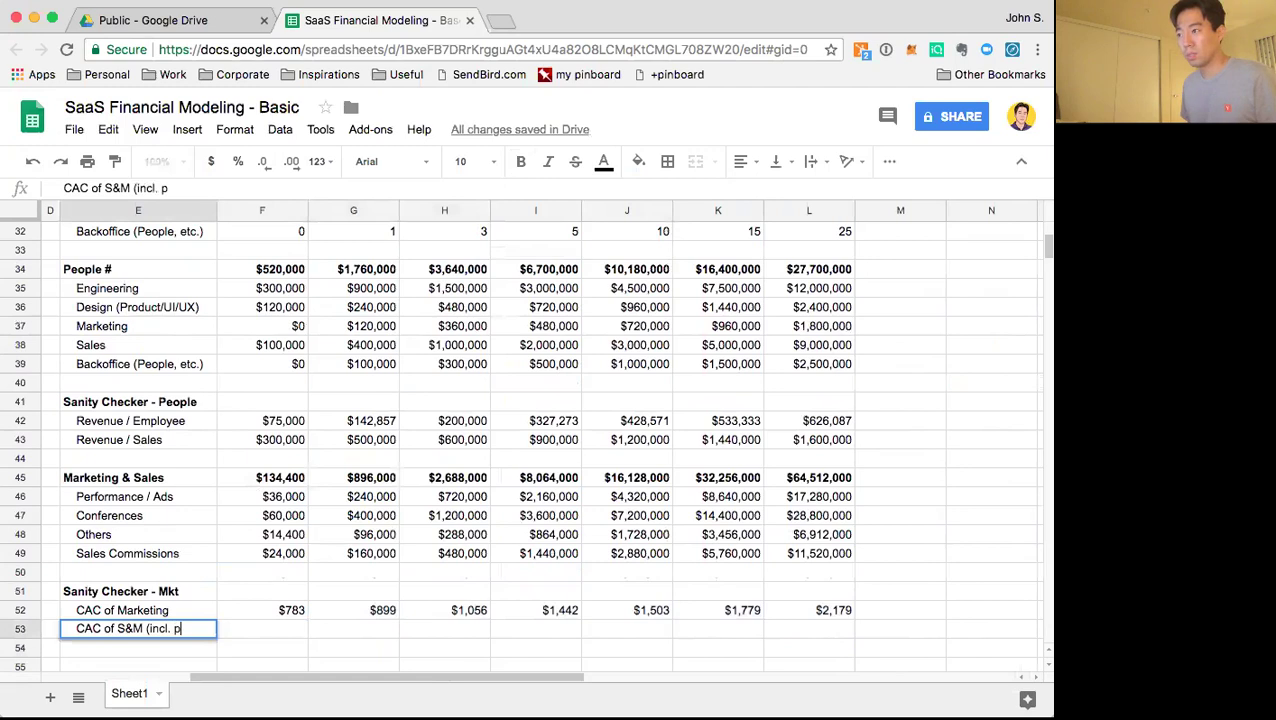
pyautogui.press('Return')
# Enter the formula =(F45+F37+F38)/F15 in F53, adding Marketing and Sales people costs to the marketing spend per company
pyautogui.press('Up')
pyautogui.press('Right')
pyautogui.write('=')
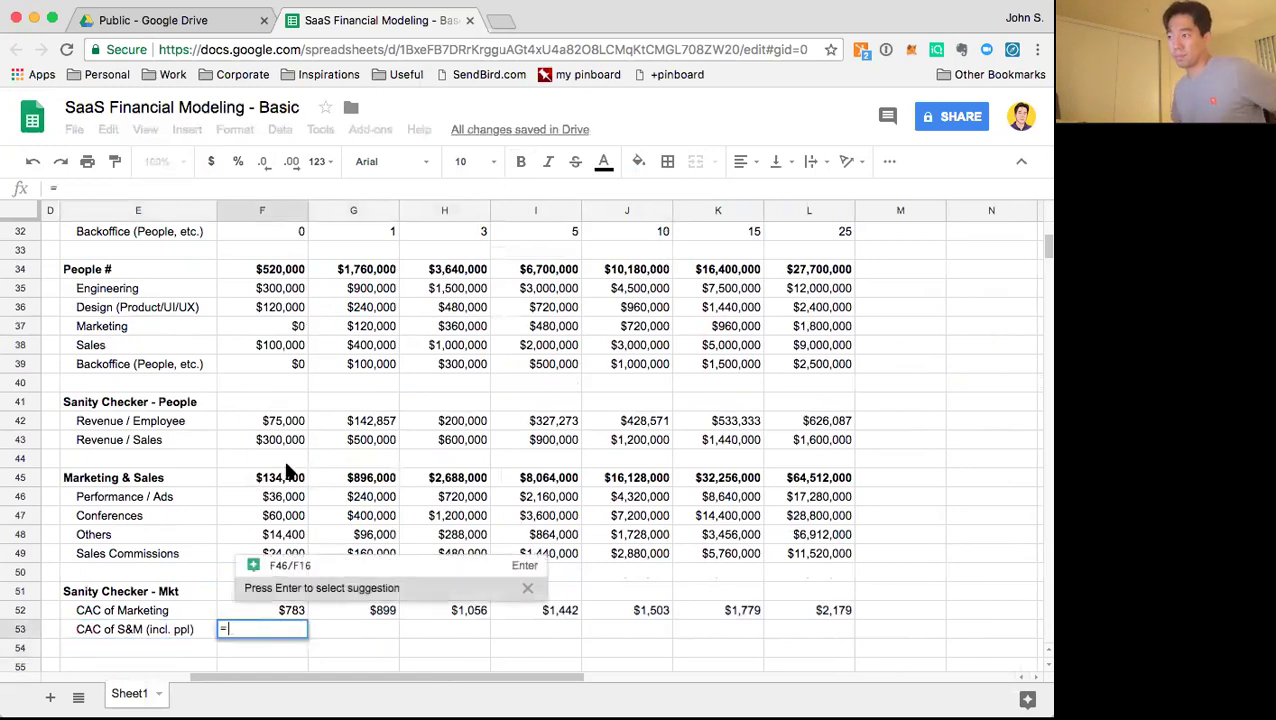
pyautogui.write('(')
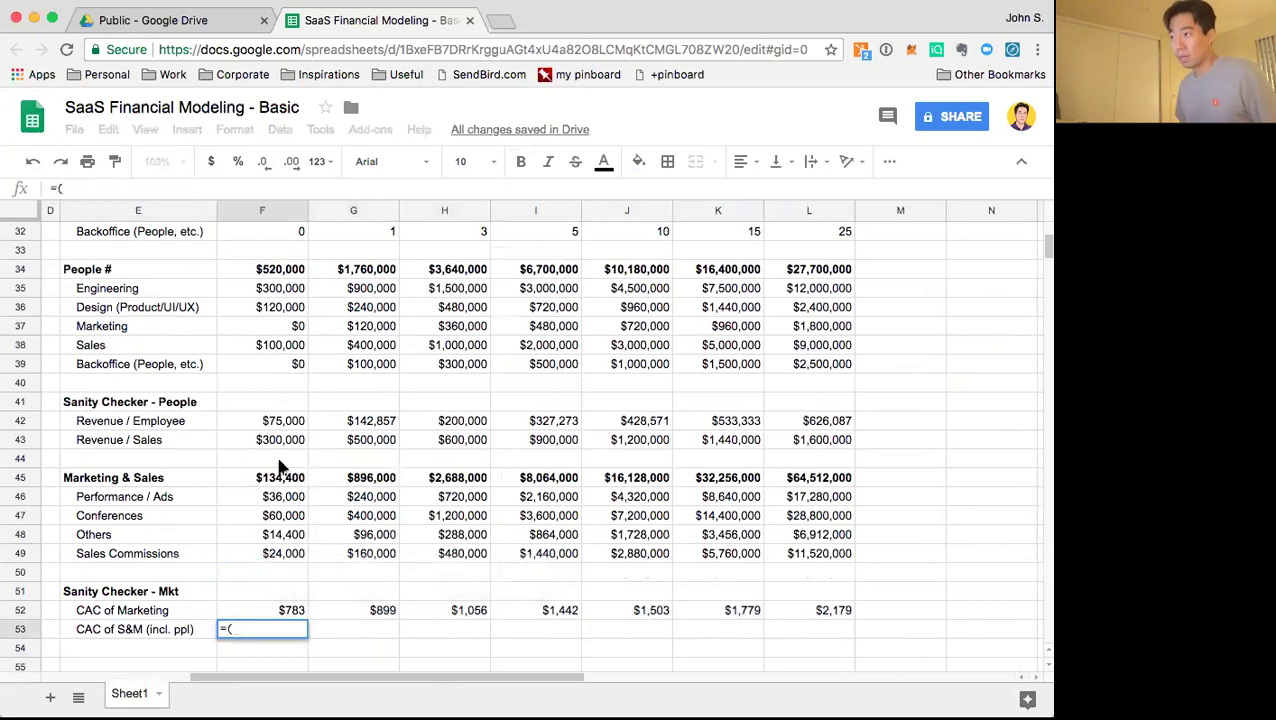
pyautogui.click(285, 478)
pyautogui.write('+')
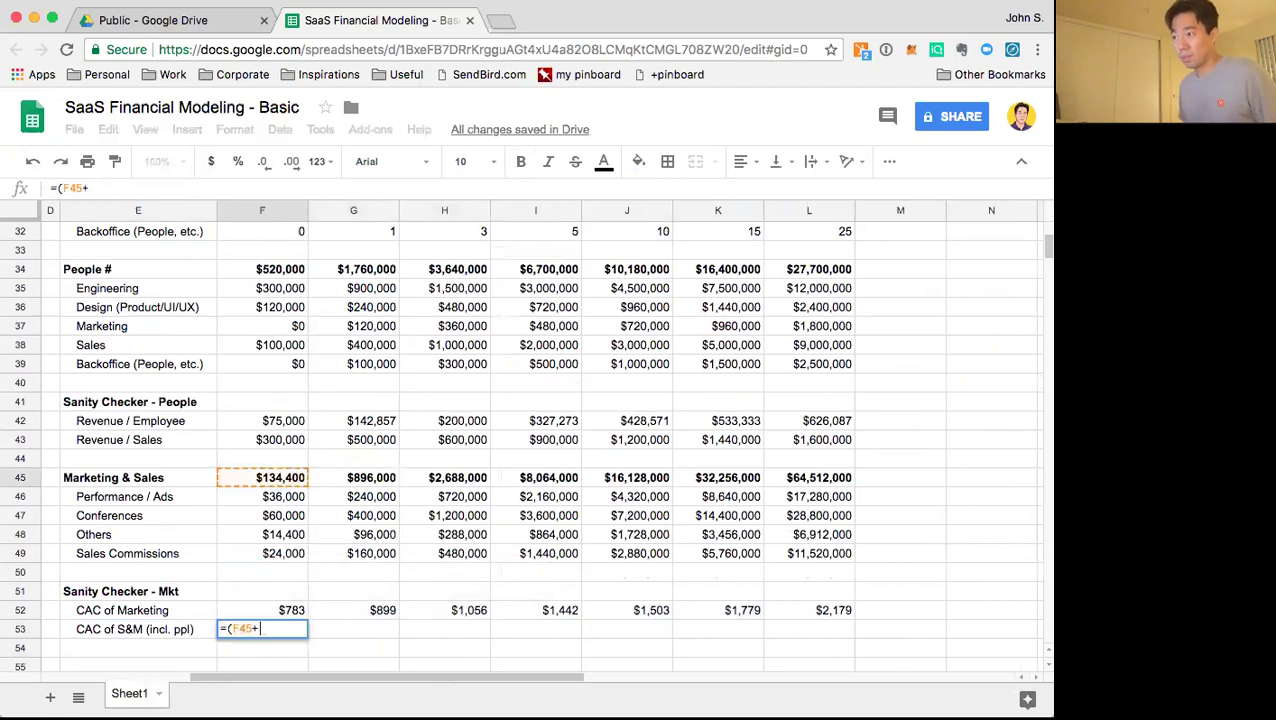
pyautogui.click(297, 336)
pyautogui.write('+')
pyautogui.click(297, 355)
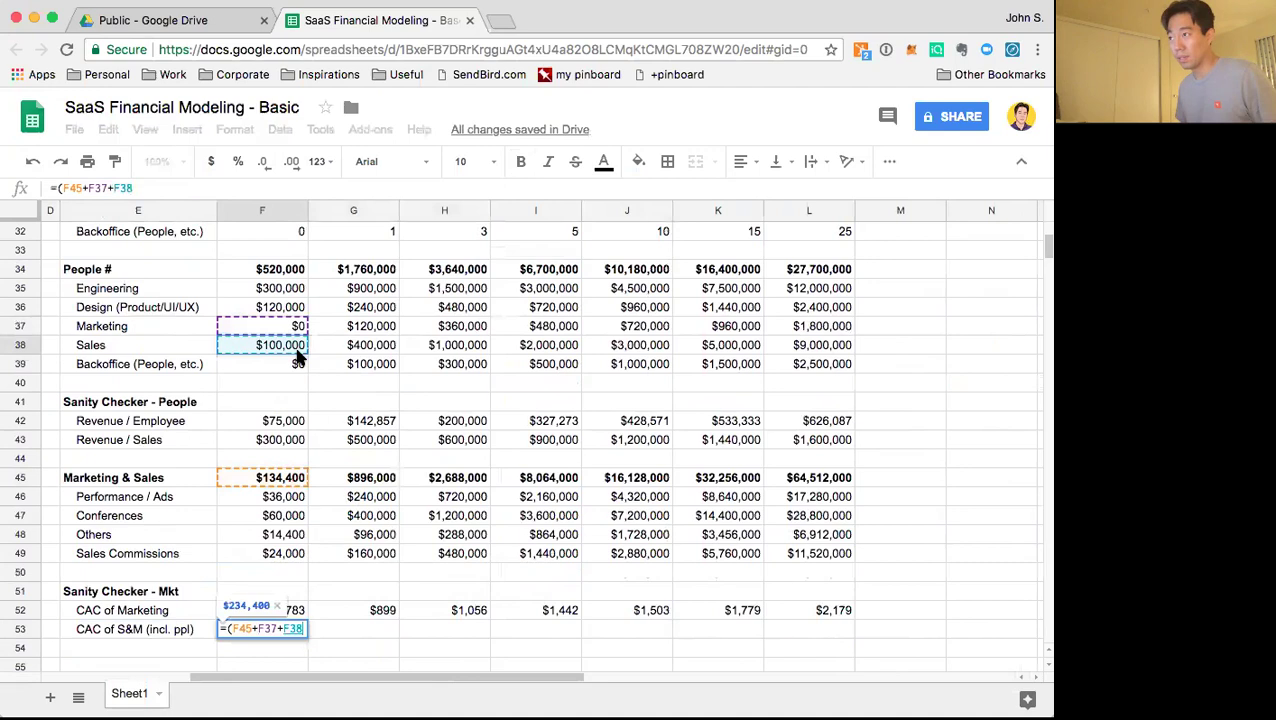
pyautogui.write(')/')
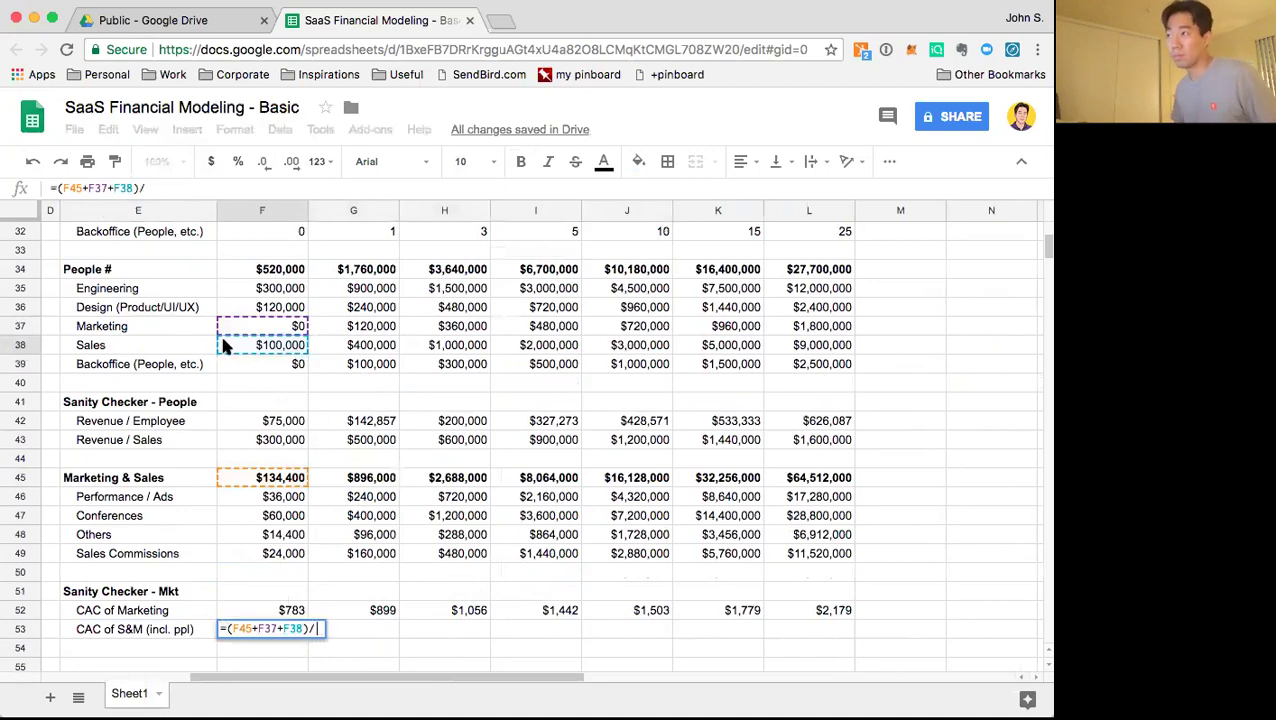
pyautogui.scroll(5, 245, 346)
pyautogui.scroll(2, 266, 405)
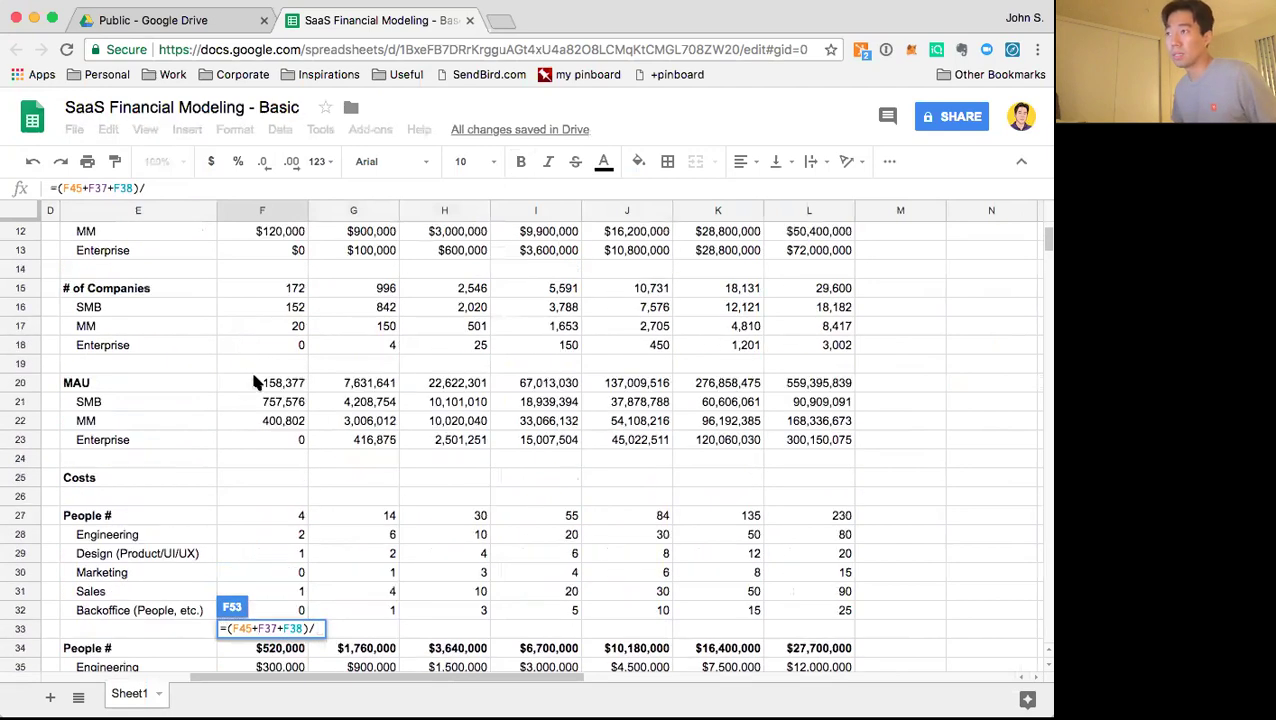
pyautogui.click(266, 290)
pyautogui.press('Return')
# Copy the CAC of S&M formula from F53 across the row through L53
pyautogui.press('Up')
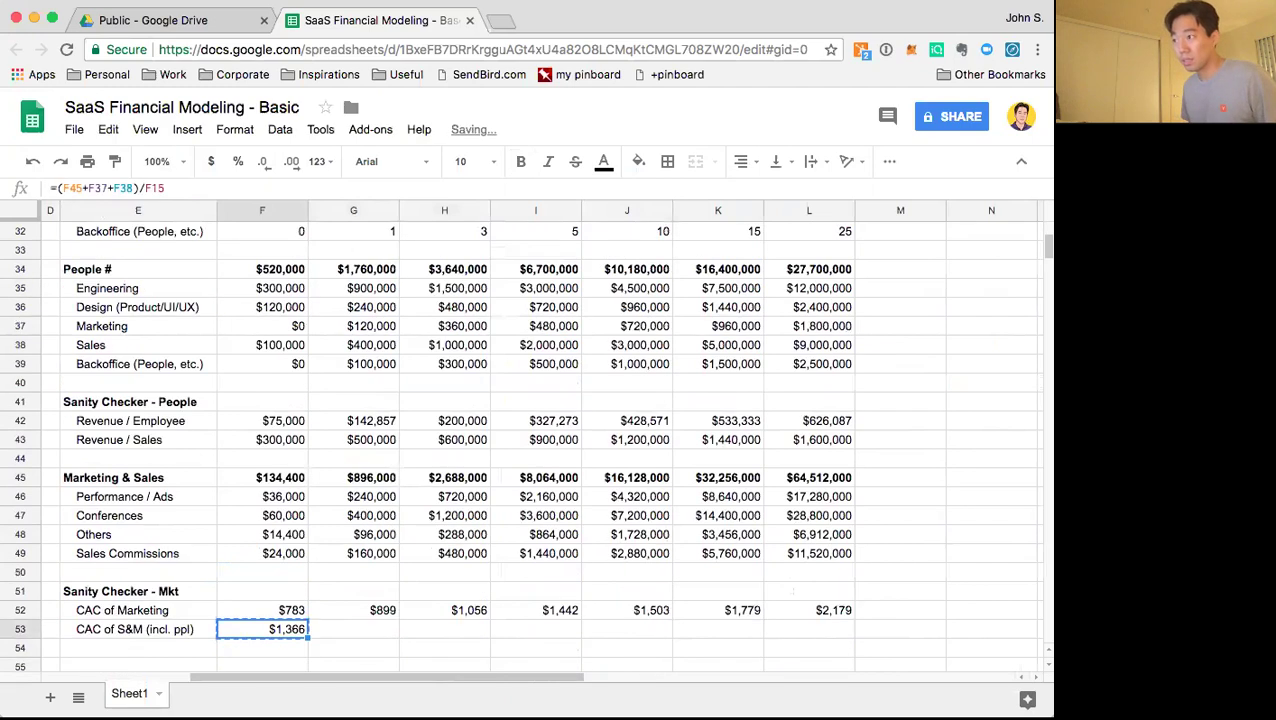
pyautogui.hotkey('shift', 'Right')
pyautogui.hotkey('shift', 'Right')
pyautogui.hotkey('shift', 'Right')
pyautogui.hotkey('shift', 'Right')
pyautogui.hotkey('shift', 'Right')
pyautogui.hotkey('shift', 'Right')
pyautogui.press('super+r')
pyautogui.press('Down')
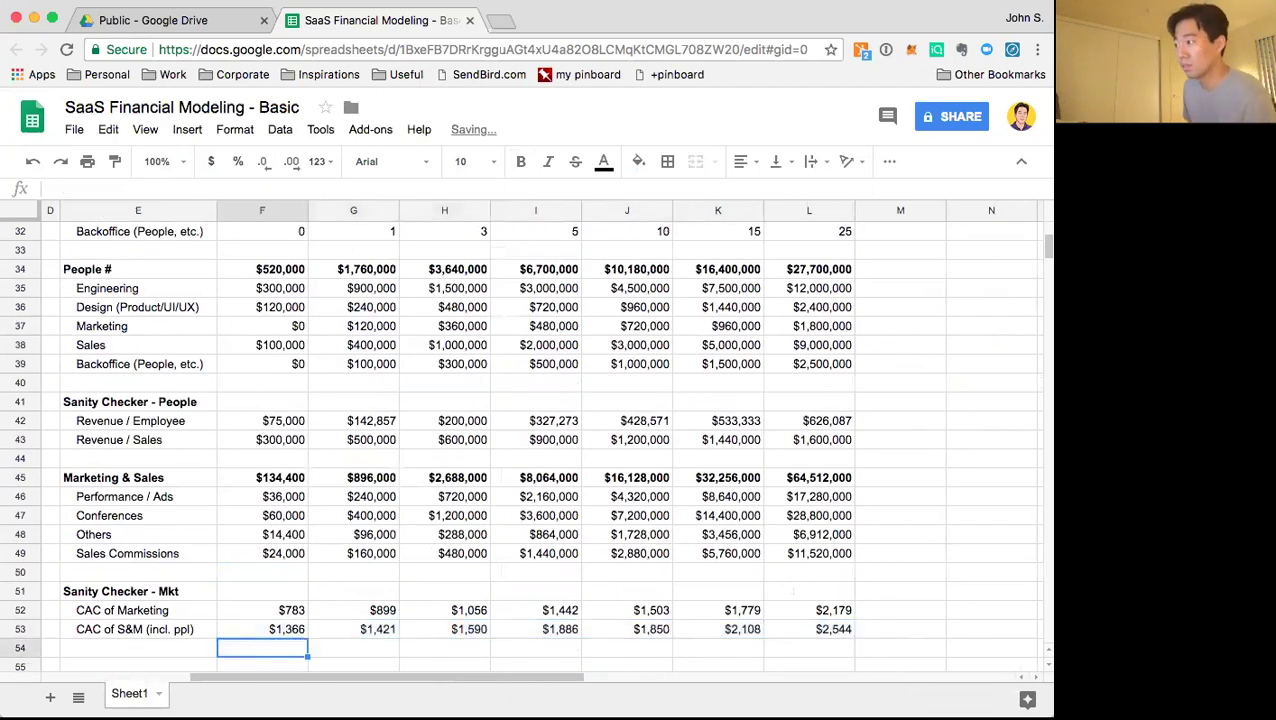
# Check the CAC of S&M formulas along row 53, including the cells that L53 refers to
pyautogui.press('Up')
pyautogui.press('Right')
pyautogui.press('Right')
pyautogui.press('Right')
pyautogui.press('Right')
pyautogui.press('Right')
pyautogui.press('Right')
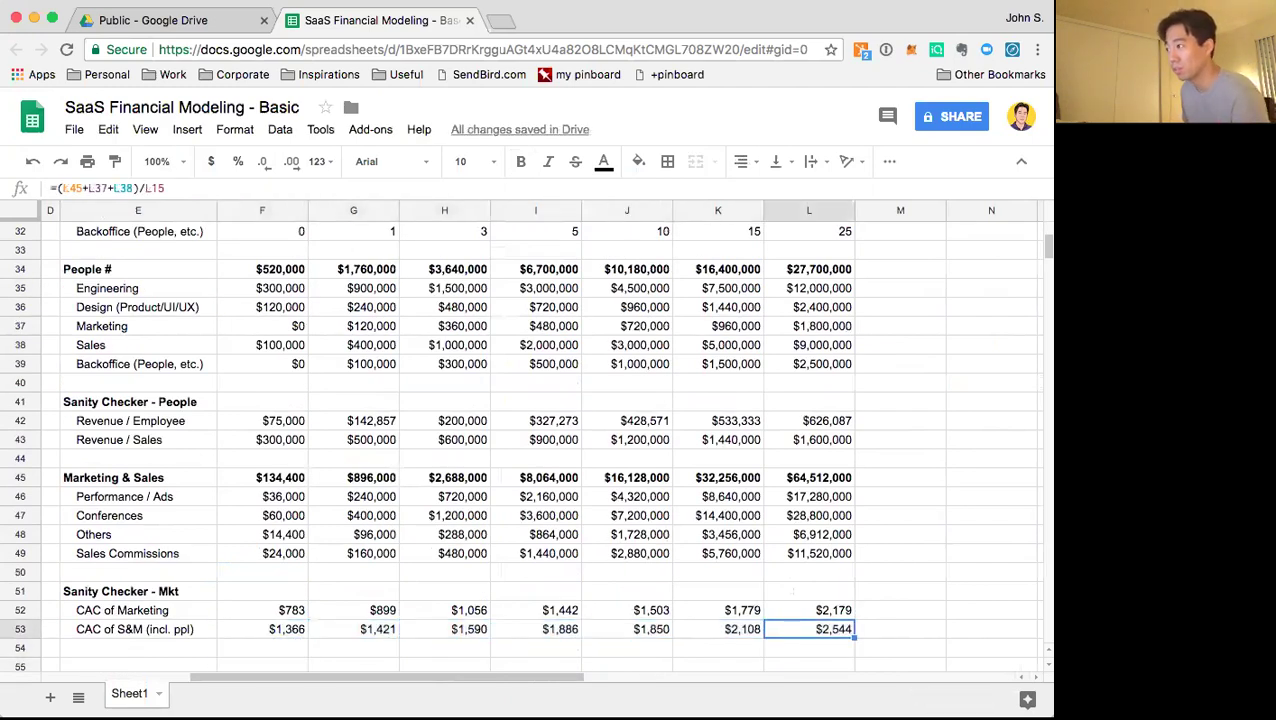
pyautogui.press('Return')
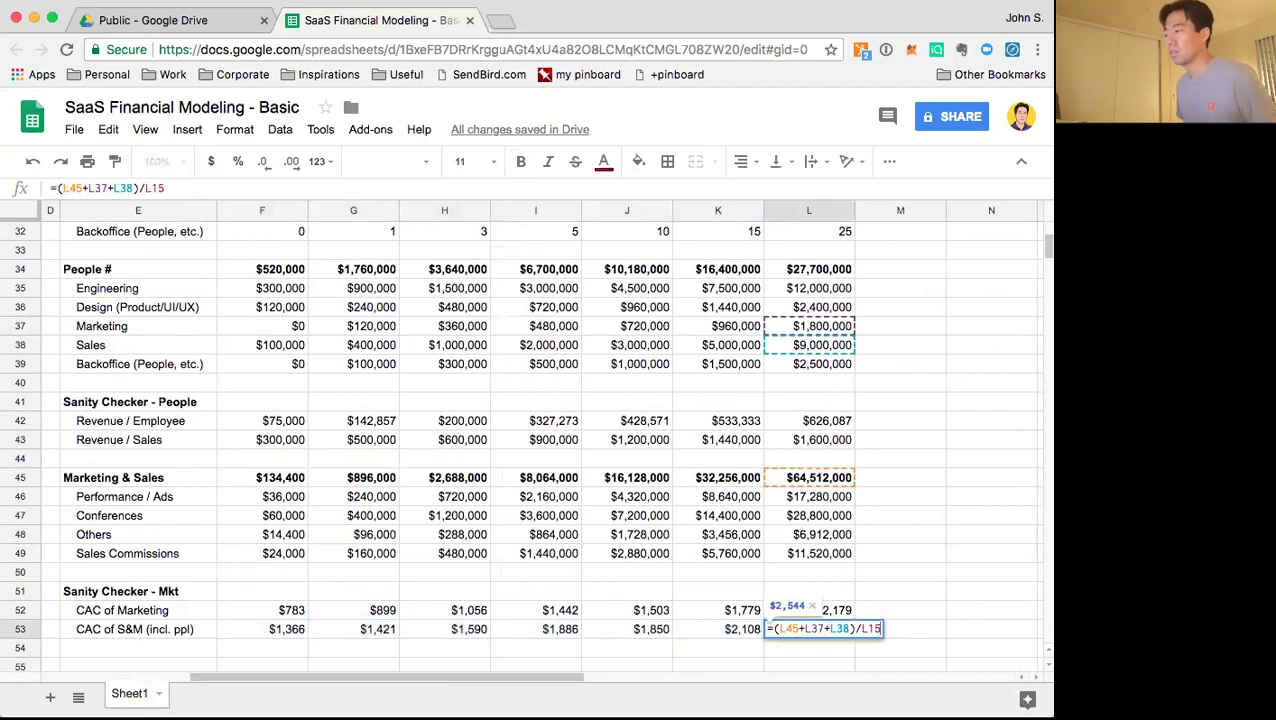
pyautogui.press('Escape')
pyautogui.press('Left')
pyautogui.press('Left')
pyautogui.press('Left')
pyautogui.press('Left')
pyautogui.press('Left')
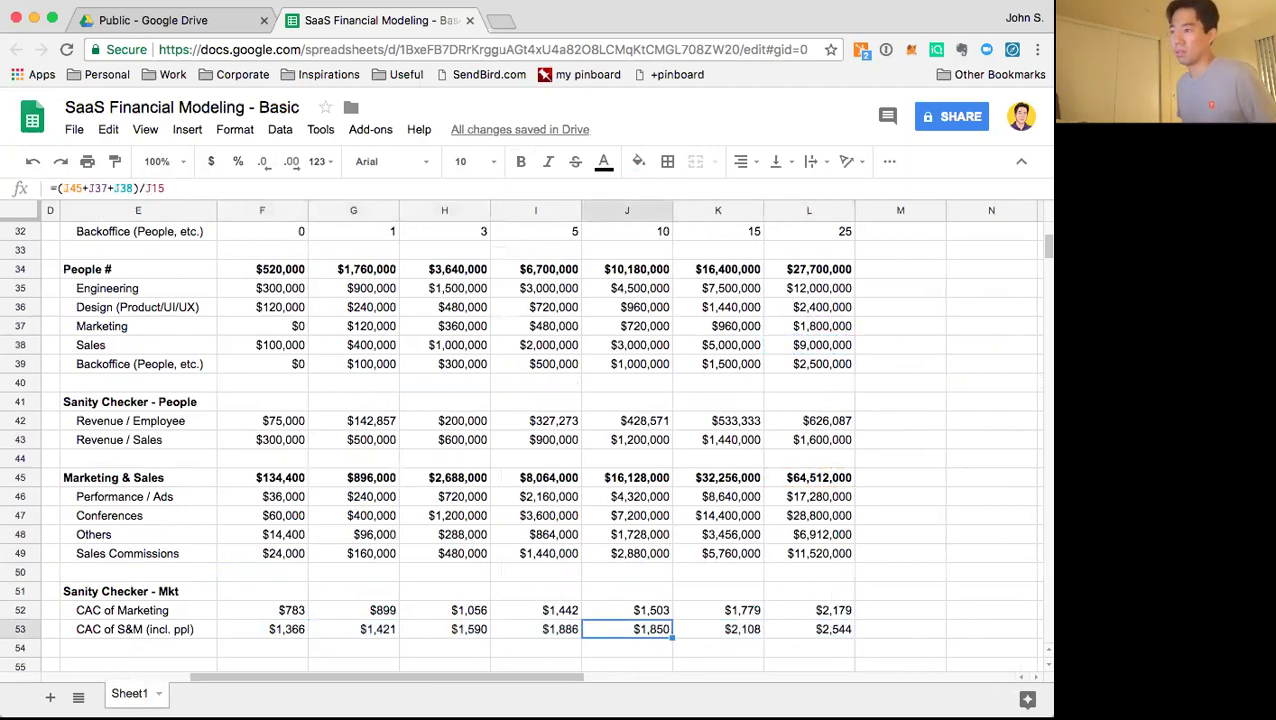
pyautogui.press('Left')
pyautogui.press('Down')
pyautogui.press('Left')
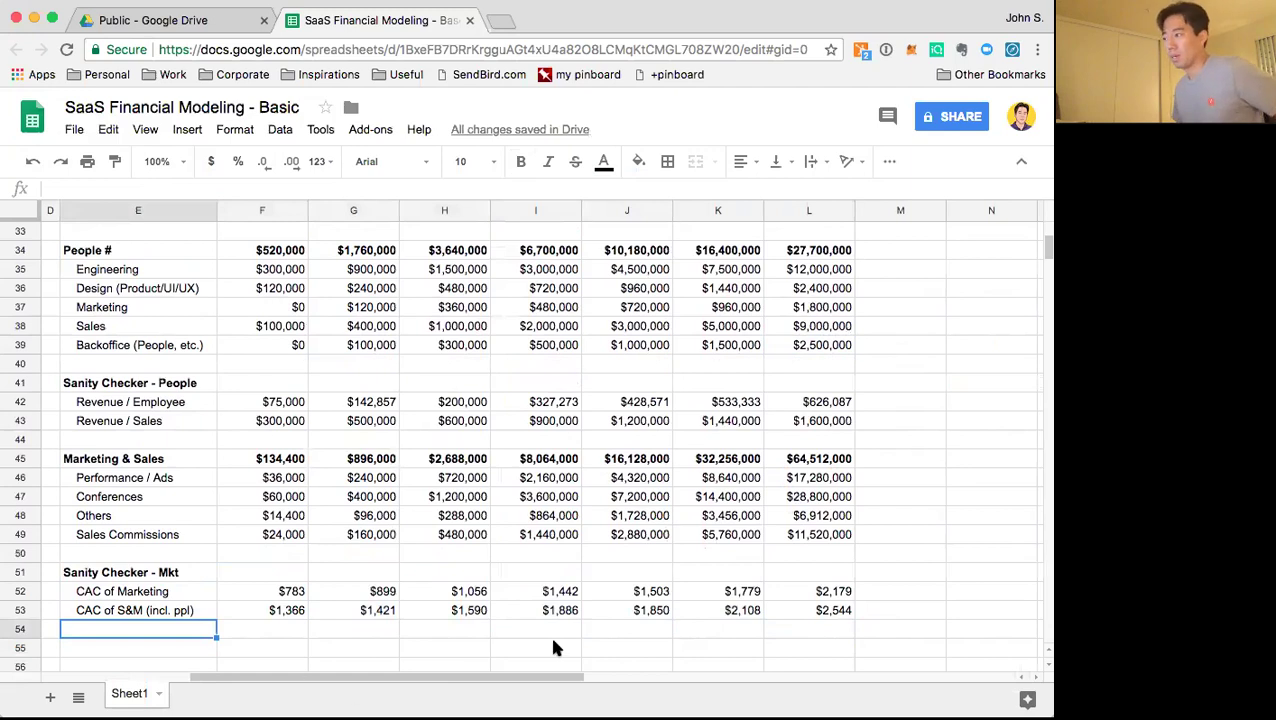
pyautogui.click(828, 614)
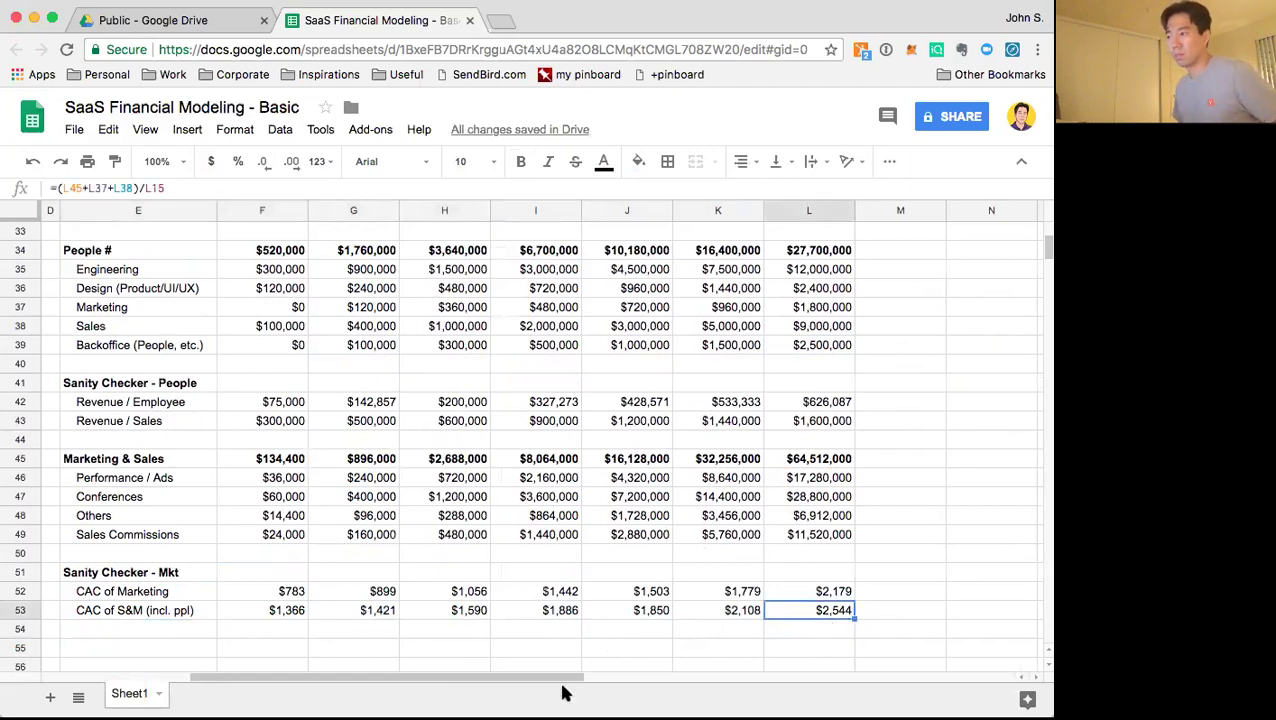
# Add a bold "G&A" section heading in E55 below the marketing sanity checker
pyautogui.moveTo(560, 681); pyautogui.dragTo(380, 680)
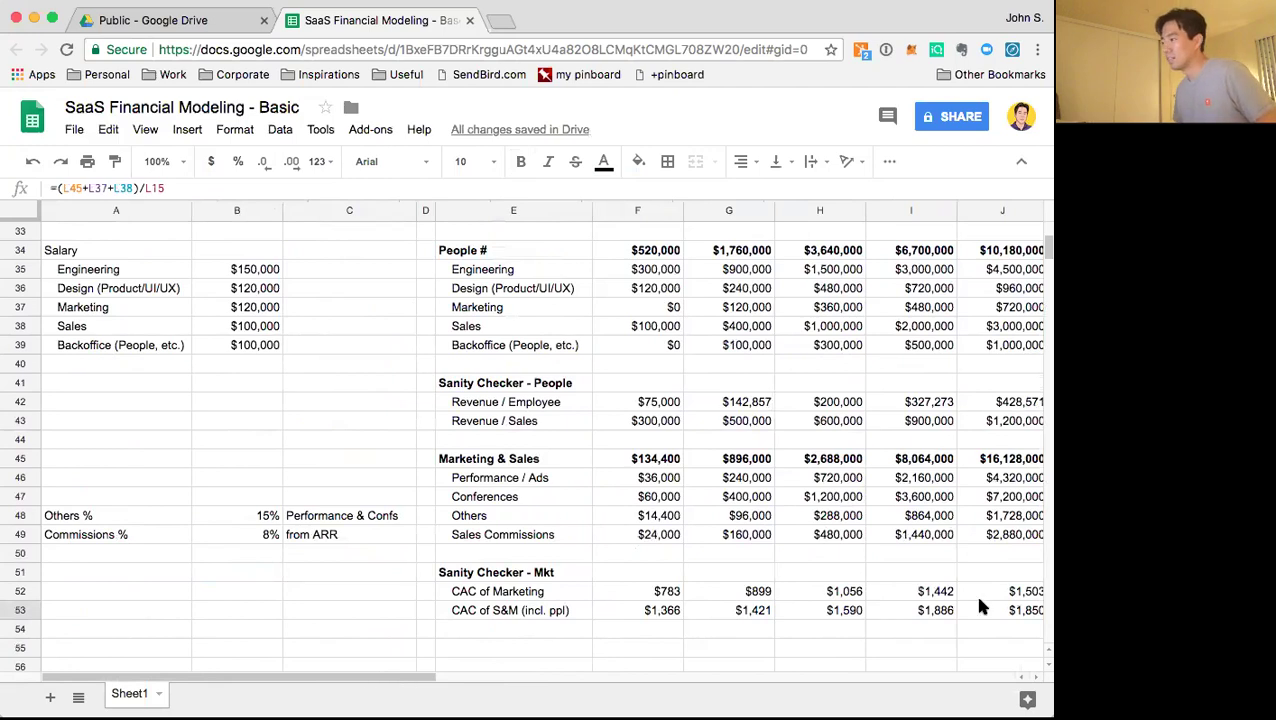
pyautogui.scroll(-3, 505, 460)
pyautogui.click(500, 461)
pyautogui.write('G&A')
pyautogui.press('Return')
pyautogui.press('Up')
pyautogui.hotkey('ctrl', 'b')
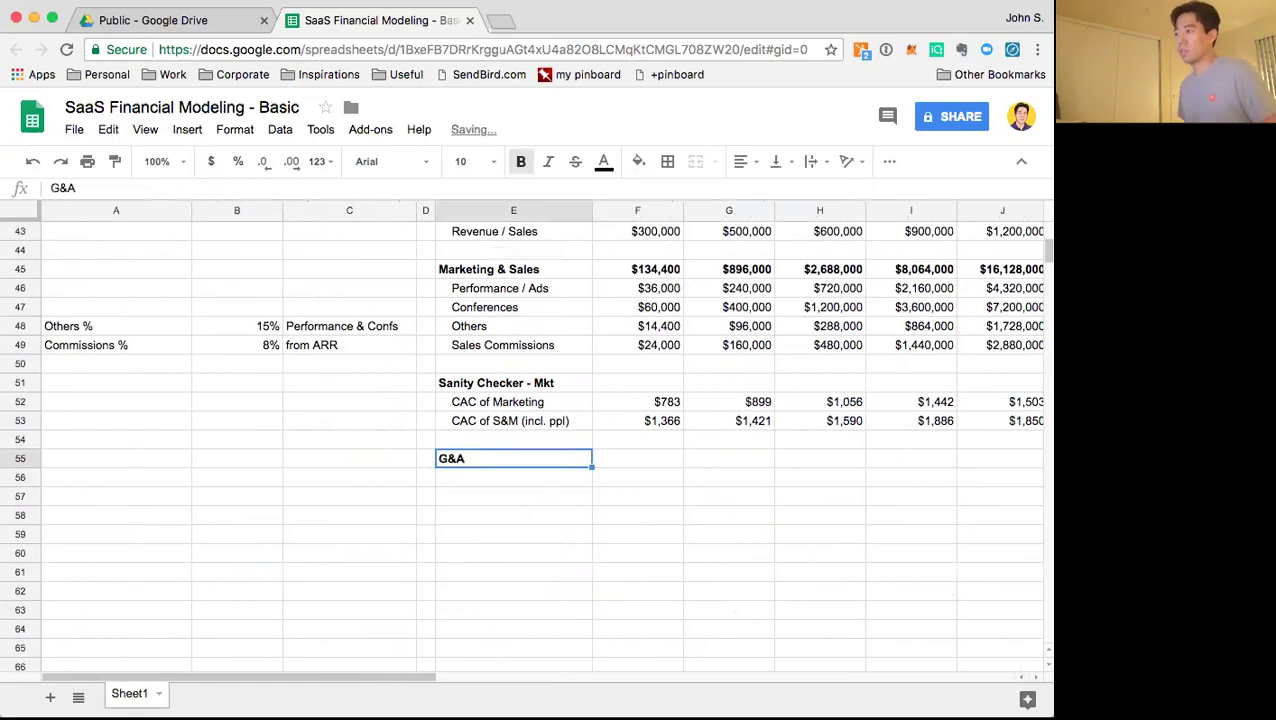
# List the G&A line items "Rent & Utilities", "Accounting & Legal", "Travel" and "Misc." in E56 to E59
pyautogui.press('Down')
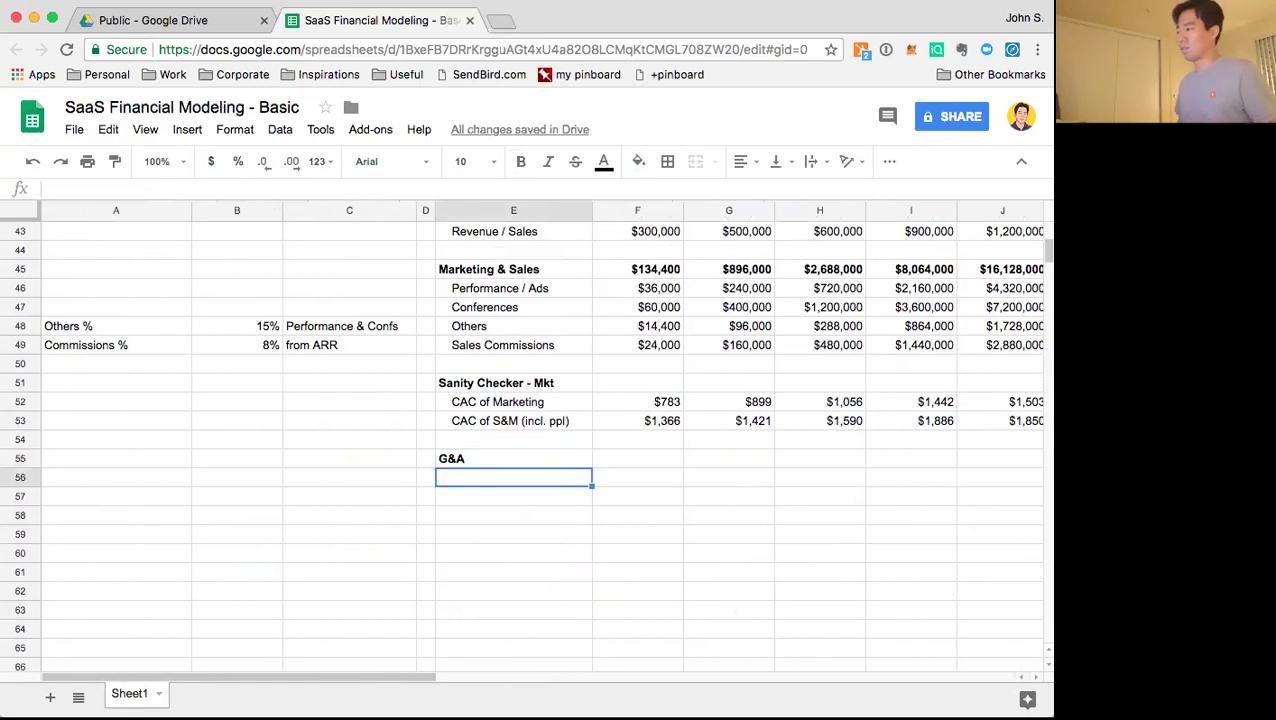
pyautogui.write('Rent')
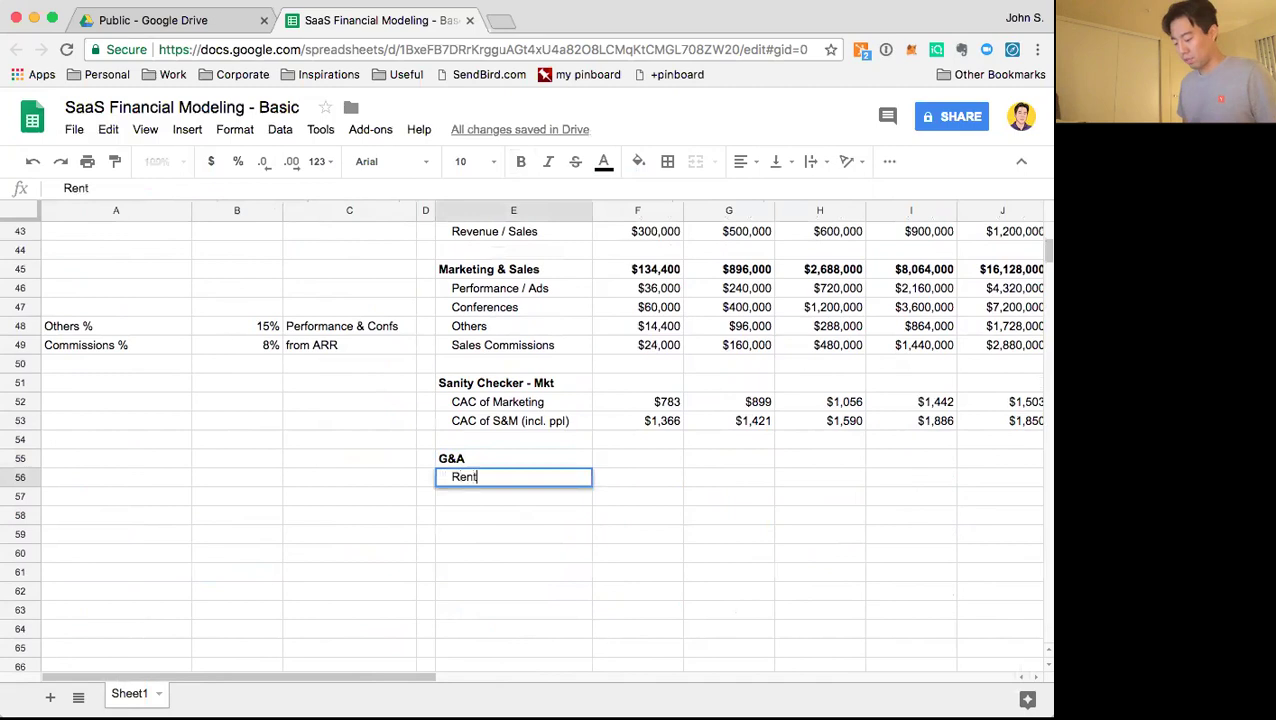
pyautogui.write(' & Utilities')
pyautogui.press('Return')
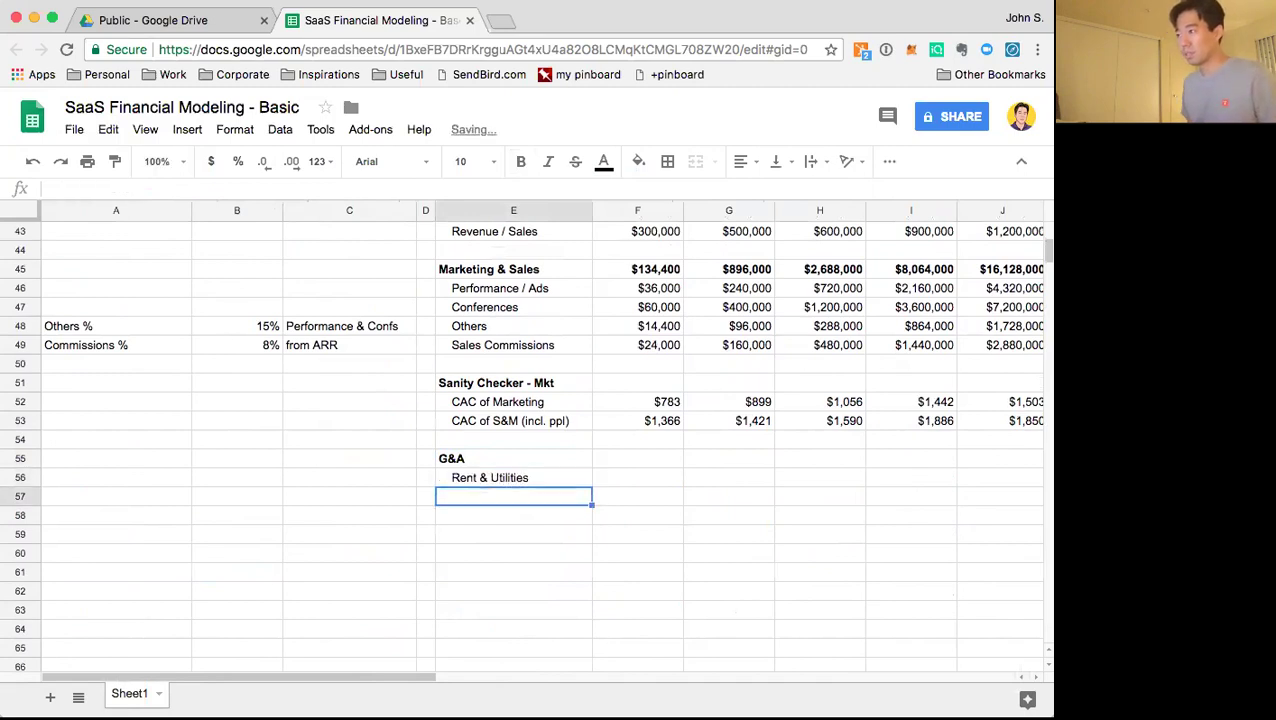
pyautogui.write('Acco')
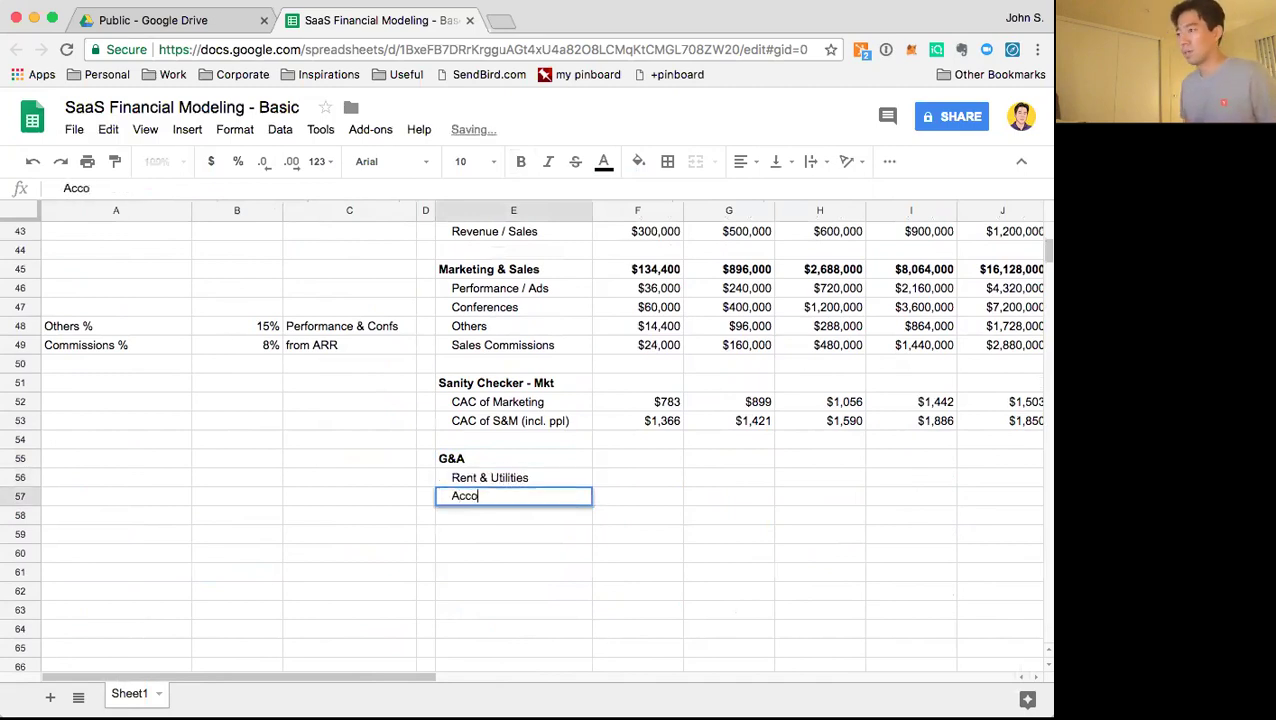
pyautogui.write('unting & Legal')
pyautogui.press('Return')
pyautogui.write('Travel')
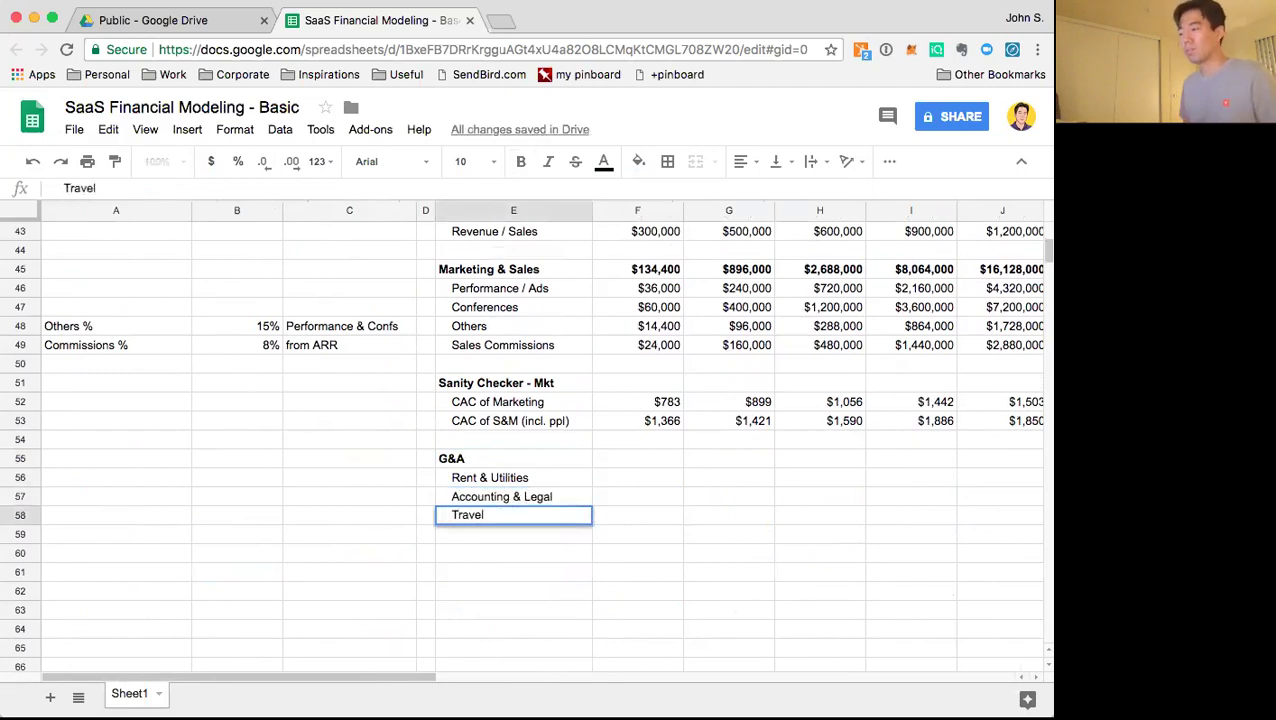
pyautogui.press('Return')
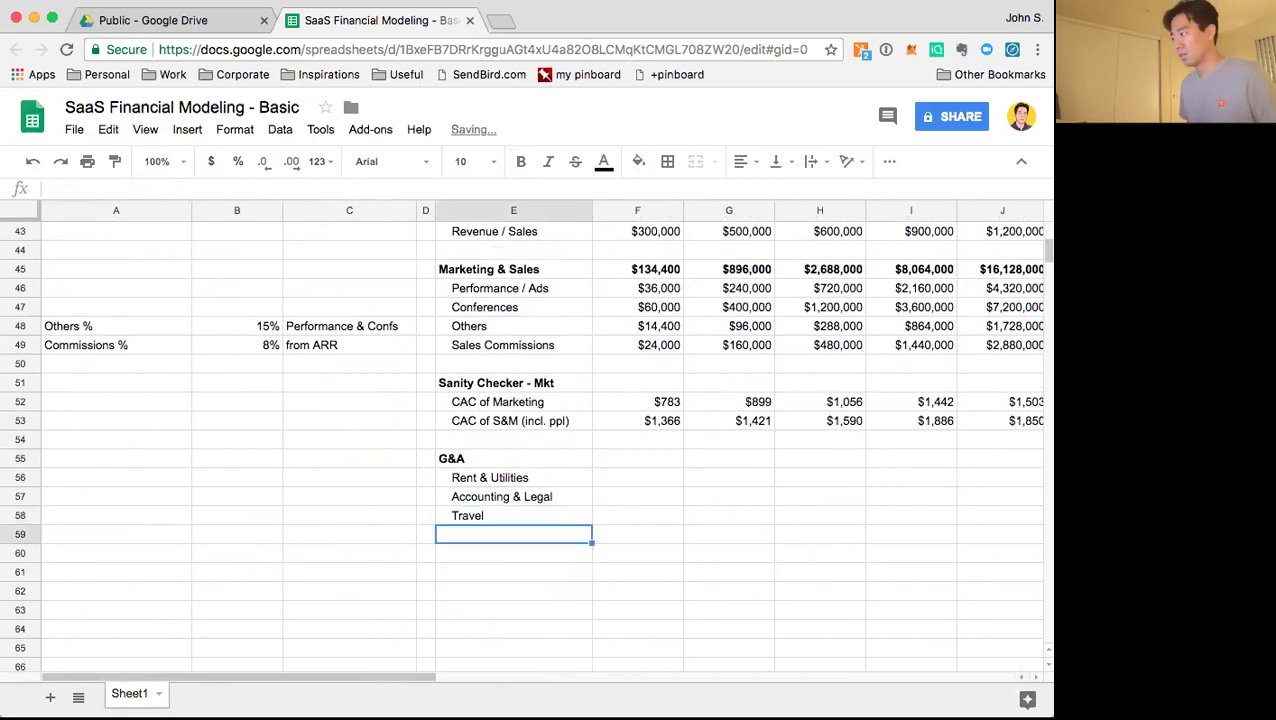
pyautogui.write('Misc')
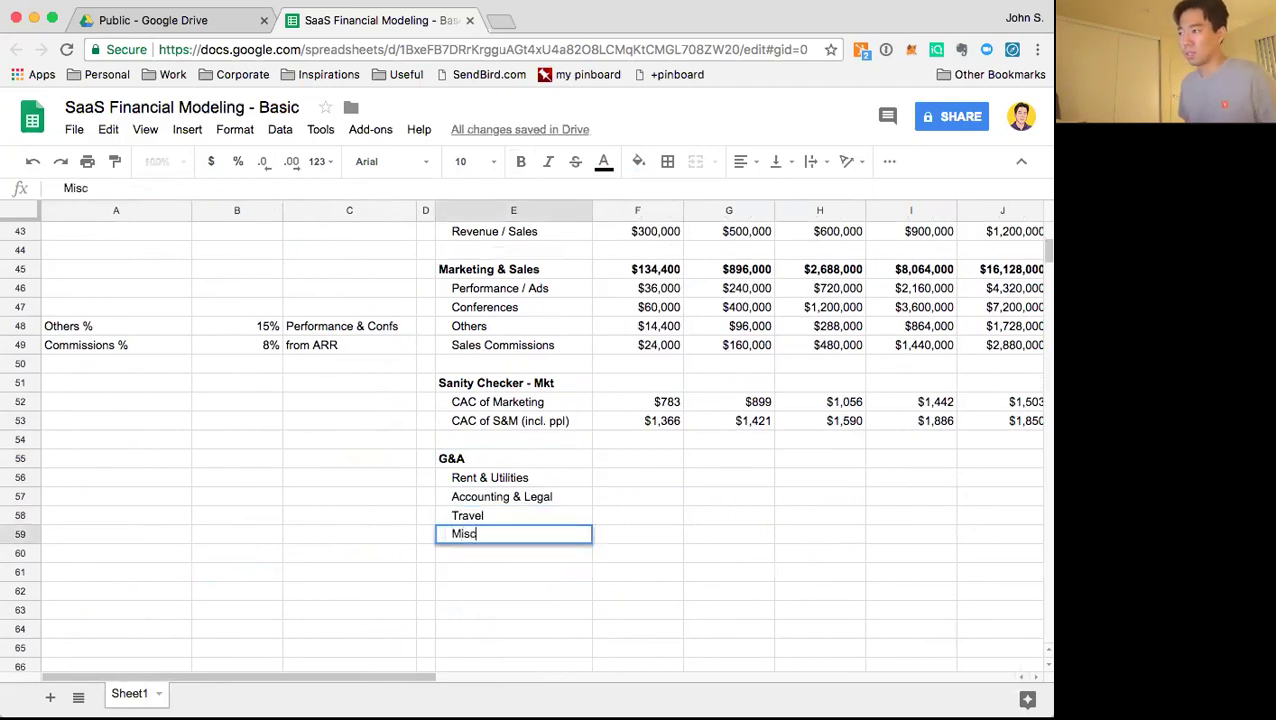
pyautogui.write('.')
pyautogui.press('Up')
# Copy the bold "G&A" heading from E55 to A55 to head the assumptions block
pyautogui.press('Up')
pyautogui.press('Up')
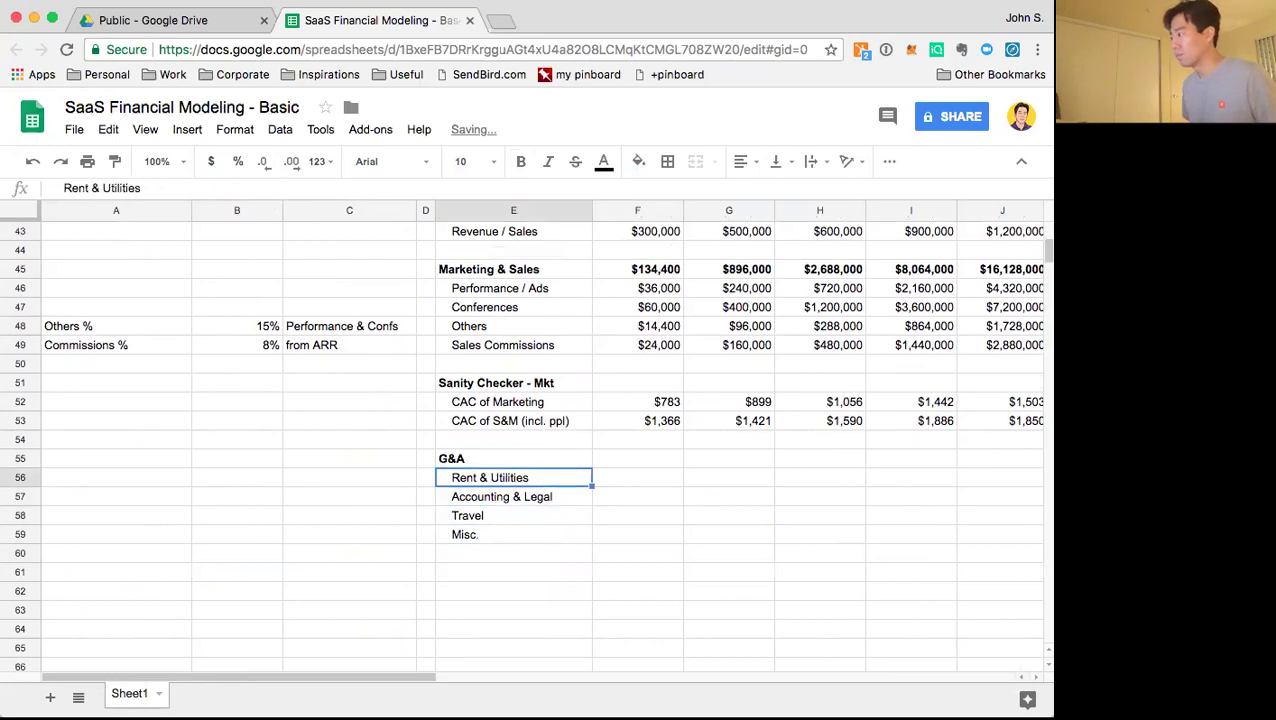
pyautogui.press('Left')
pyautogui.press('Left')
pyautogui.press('Left')
pyautogui.press('Left')
pyautogui.press('Up')
pyautogui.press('Right')
pyautogui.press('Right')
pyautogui.press('Right')
pyautogui.press('Right')
pyautogui.hotkey('ctrl', 'c')
pyautogui.press('Left')
pyautogui.press('Left')
pyautogui.press('Left')
pyautogui.press('Left')
pyautogui.hotkey('ctrl', 'v')
pyautogui.press('Right')
pyautogui.press('Right')
pyautogui.press('Right')
pyautogui.press('Left')
pyautogui.press('Left')
pyautogui.press('Left')
# Add a "Co-working space" assumption in A56 with a value of $600 in B56
pyautogui.press('Down')
pyautogui.write('W')
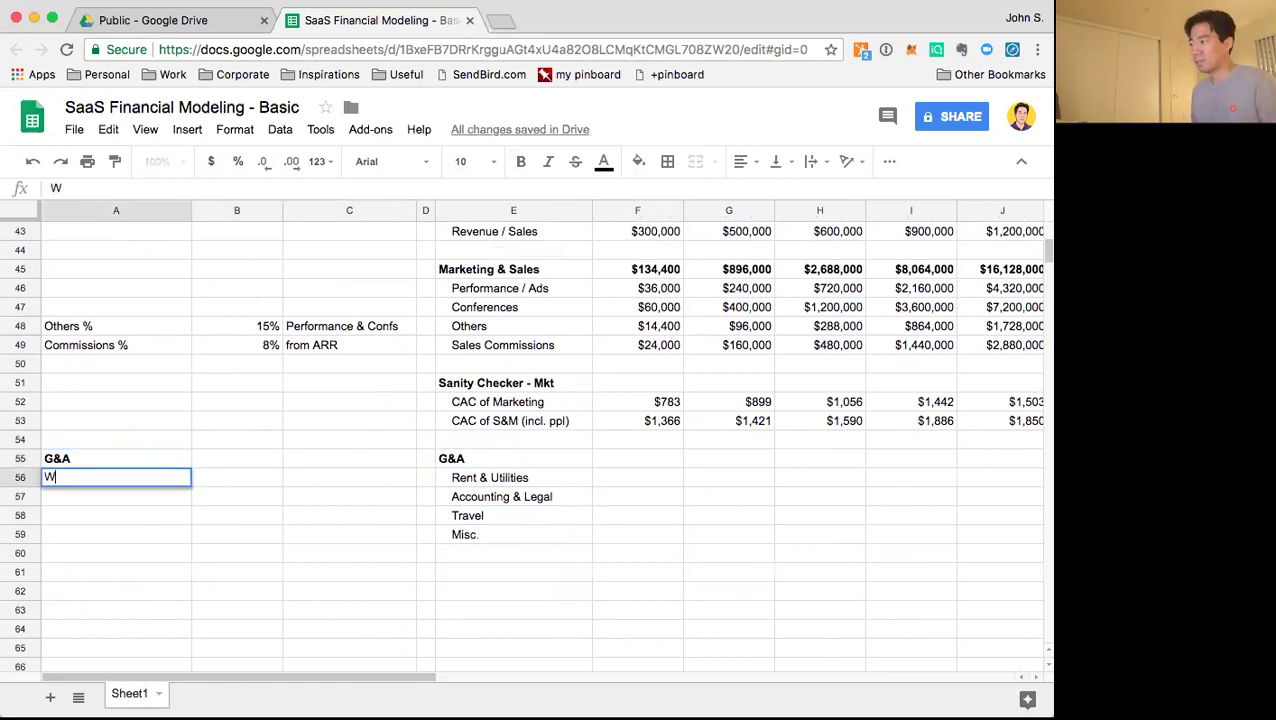
pyautogui.press('BackSpace')
pyautogui.write('Cow')
pyautogui.press('BackSpace')
pyautogui.write('-working space')
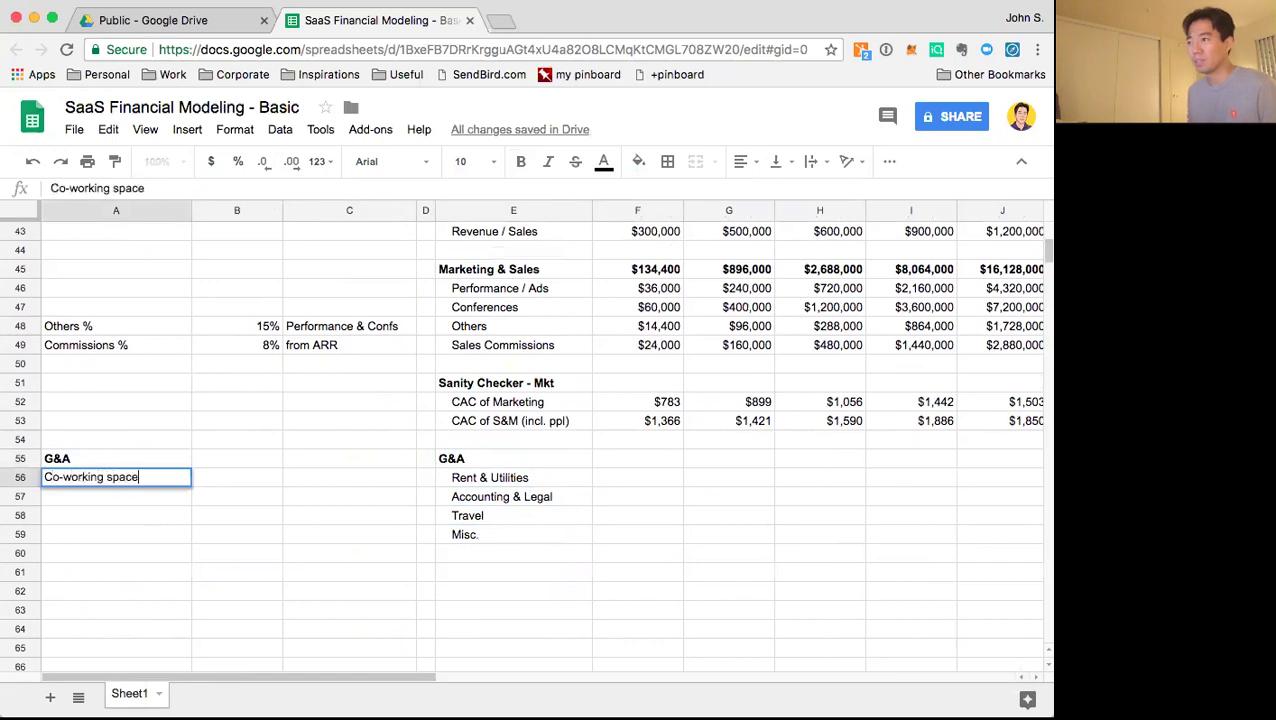
pyautogui.press('Tab')
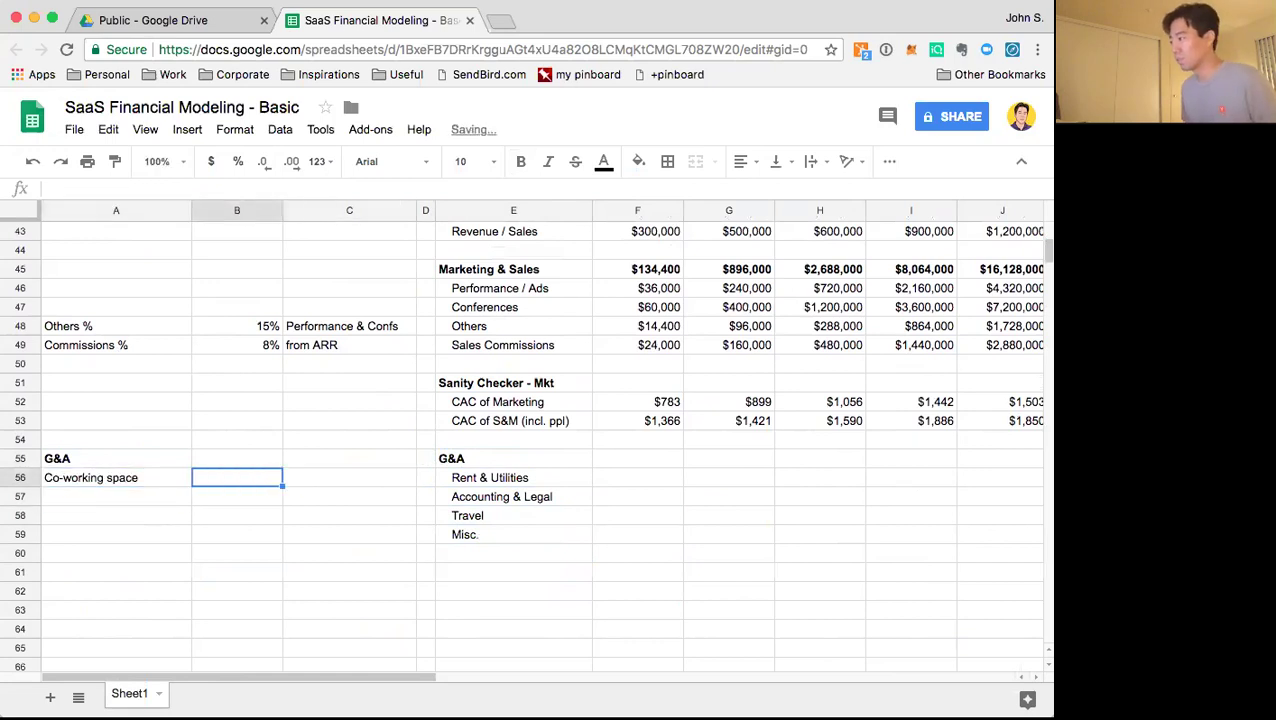
pyautogui.write('$600')
pyautogui.press('Return')
# Add the unit note "/ mo / person" in C56 beside the co-working space cost
pyautogui.press('Up')
pyautogui.press('Right')
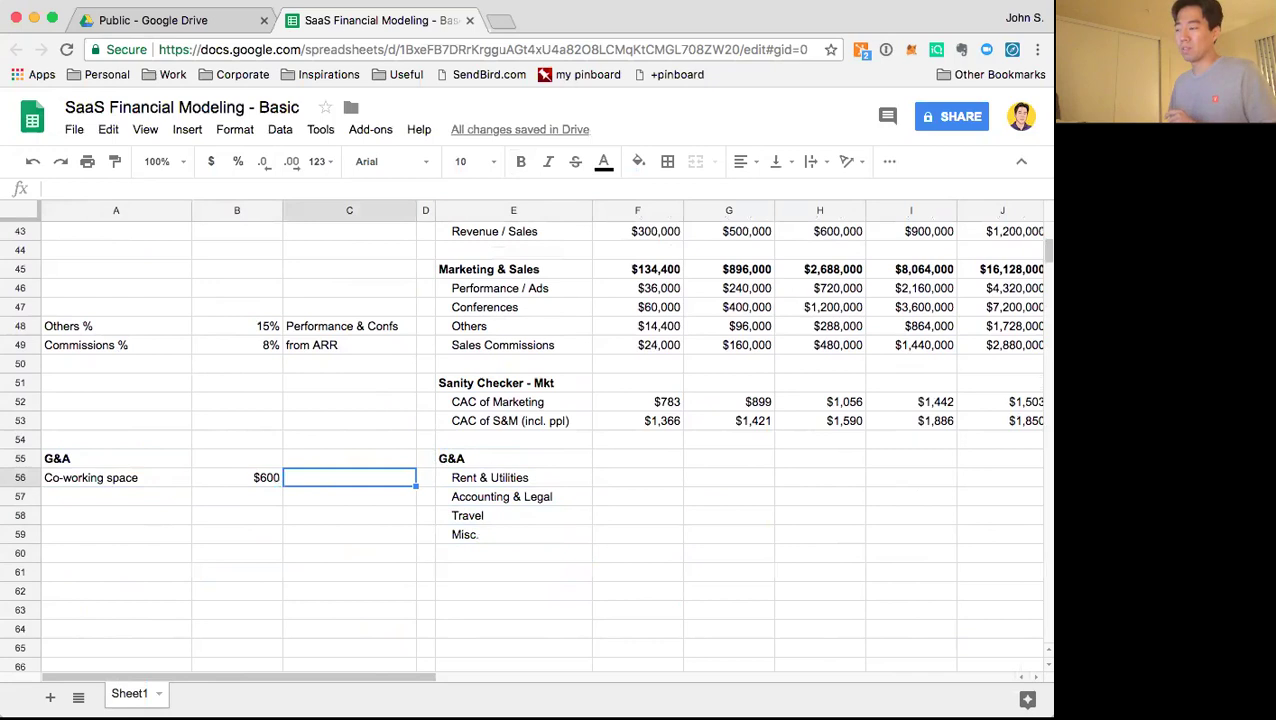
pyautogui.press('Return')
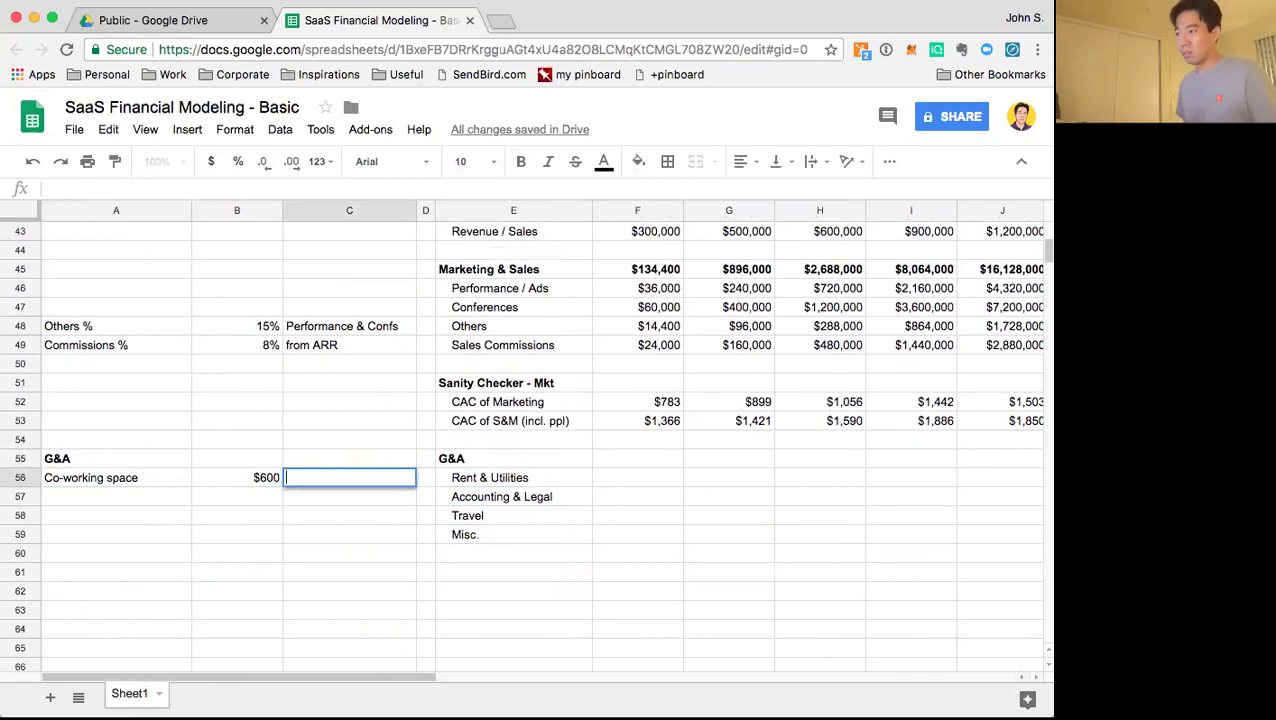
pyautogui.write('/ mi')
pyautogui.write('o / person')
pyautogui.press('Return')
# Label A58 "Travel" in the G&A assumptions, aligned with the Travel cost row
pyautogui.press('Left')
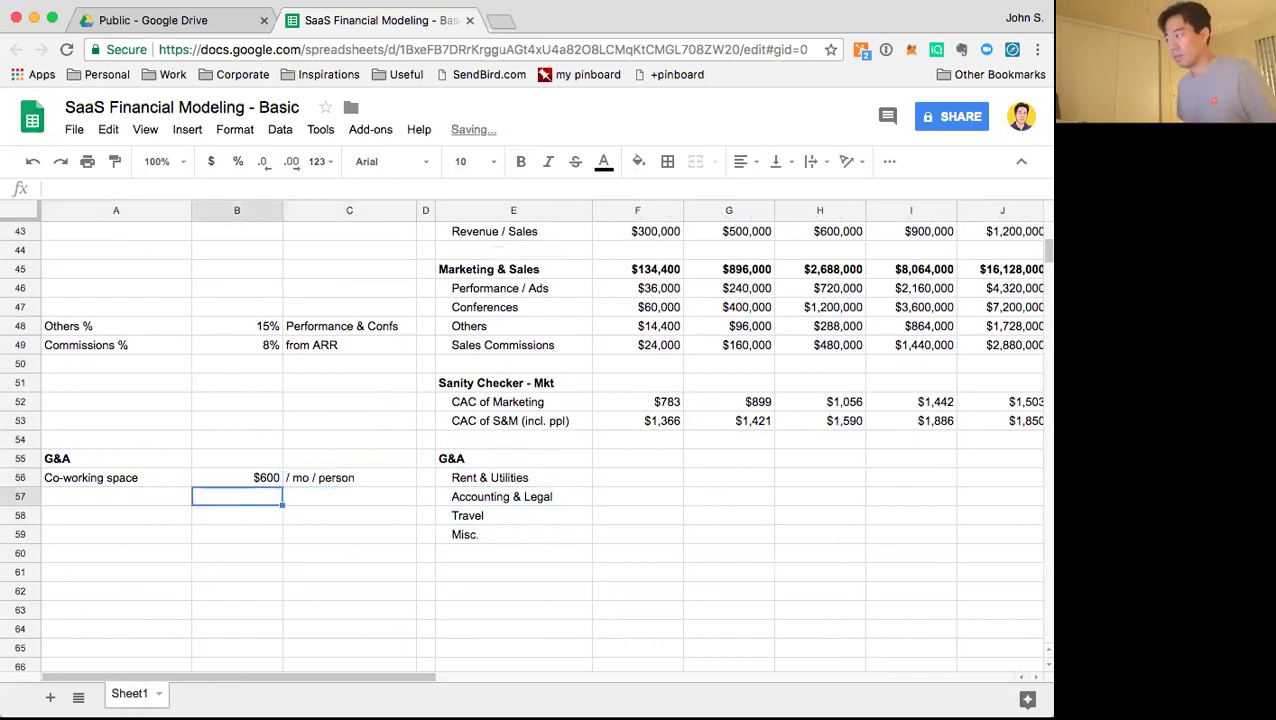
pyautogui.press('Left')
pyautogui.press('Up')
pyautogui.press('Right')
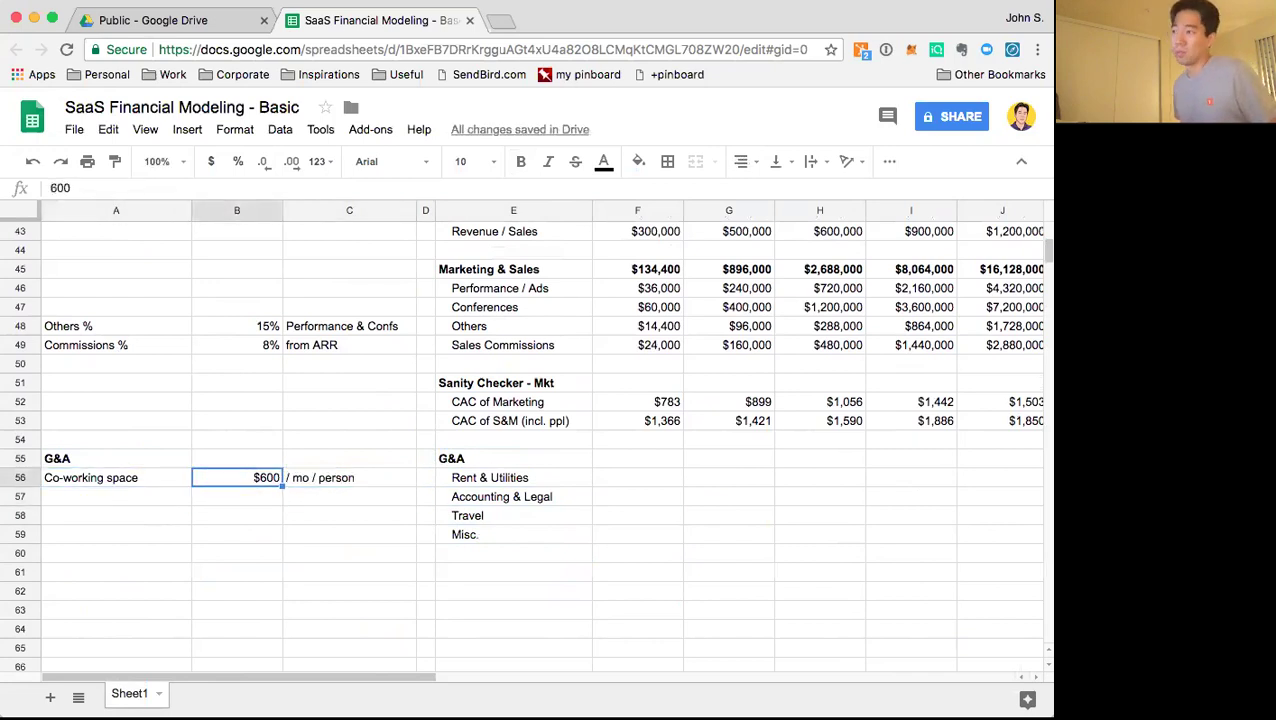
pyautogui.press('Left')
pyautogui.press('Down')
pyautogui.press('Down')
pyautogui.write('Travel / person')
pyautogui.press('Return')
pyautogui.press('Up')
pyautogui.press('Right')
pyautogui.press('Right')
pyautogui.press('Left')
pyautogui.press('Left')
pyautogui.press('Return')
pyautogui.hotkey('alt', 'shift', 'Left')
pyautogui.hotkey('shift', 'Left')
pyautogui.hotkey('shift', 'Left')
pyautogui.hotkey('shift', 'Left')
pyautogui.press('BackSpace')
pyautogui.press('Return')
pyautogui.press('Up')
pyautogui.press('Right')
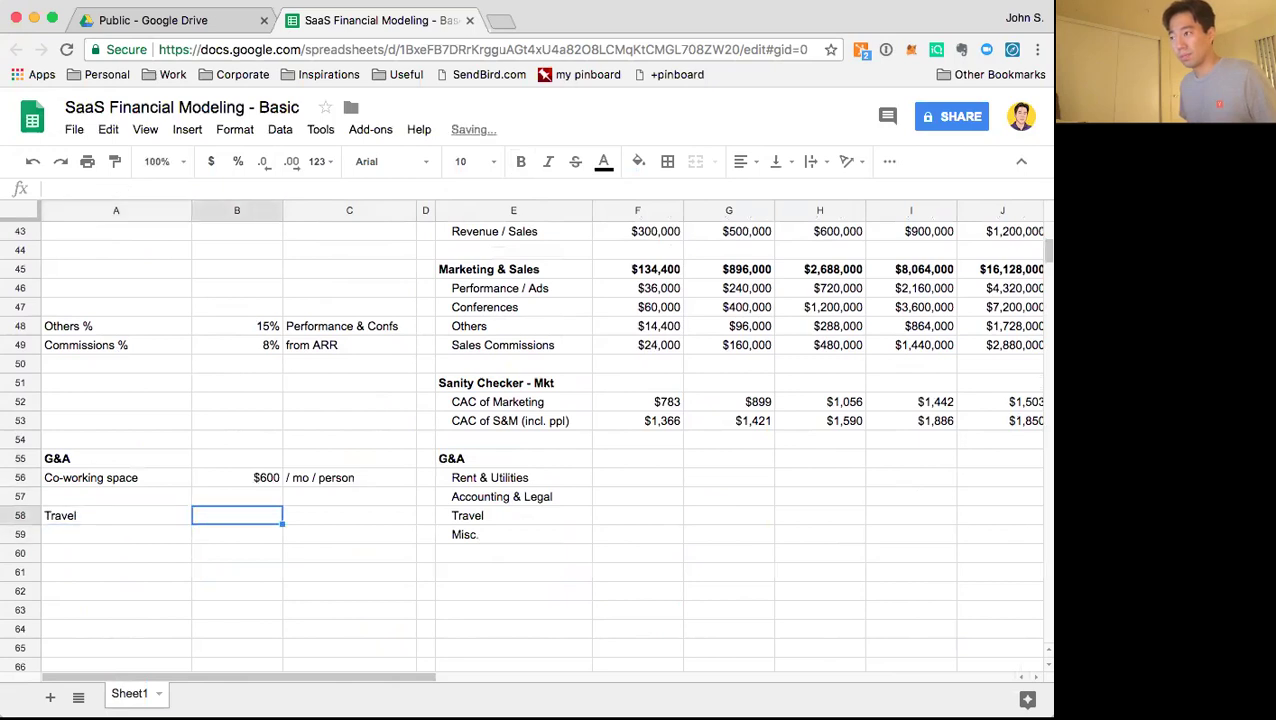
# Add the unit note "/ yr / person" in C58 for the travel assumption
pyautogui.press('Right')
pyautogui.press('Return')
pyautogui.write('/ pe')
pyautogui.press('BackSpace')
pyautogui.press('BackSpace')
pyautogui.write('yr / person')
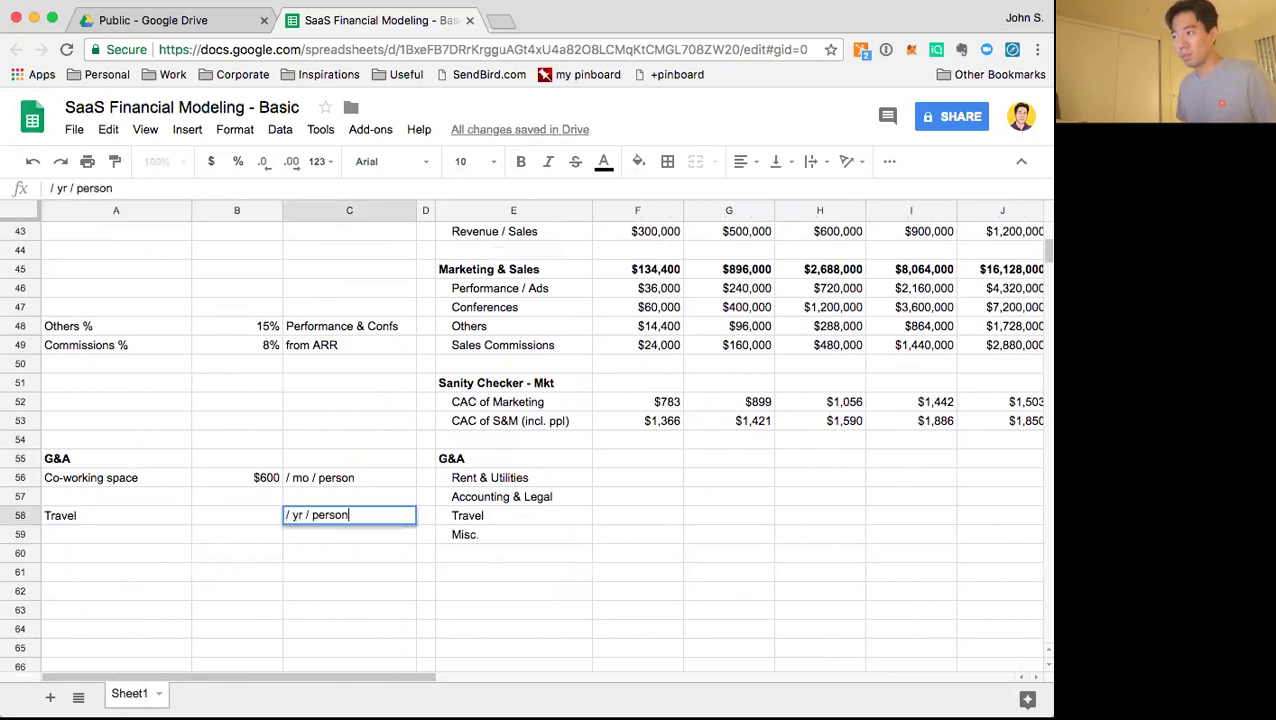
pyautogui.press('Return')
# Set the travel assumption in B58 to $3,000
pyautogui.press('Up')
pyautogui.press('Left')
pyautogui.write('$3,000')
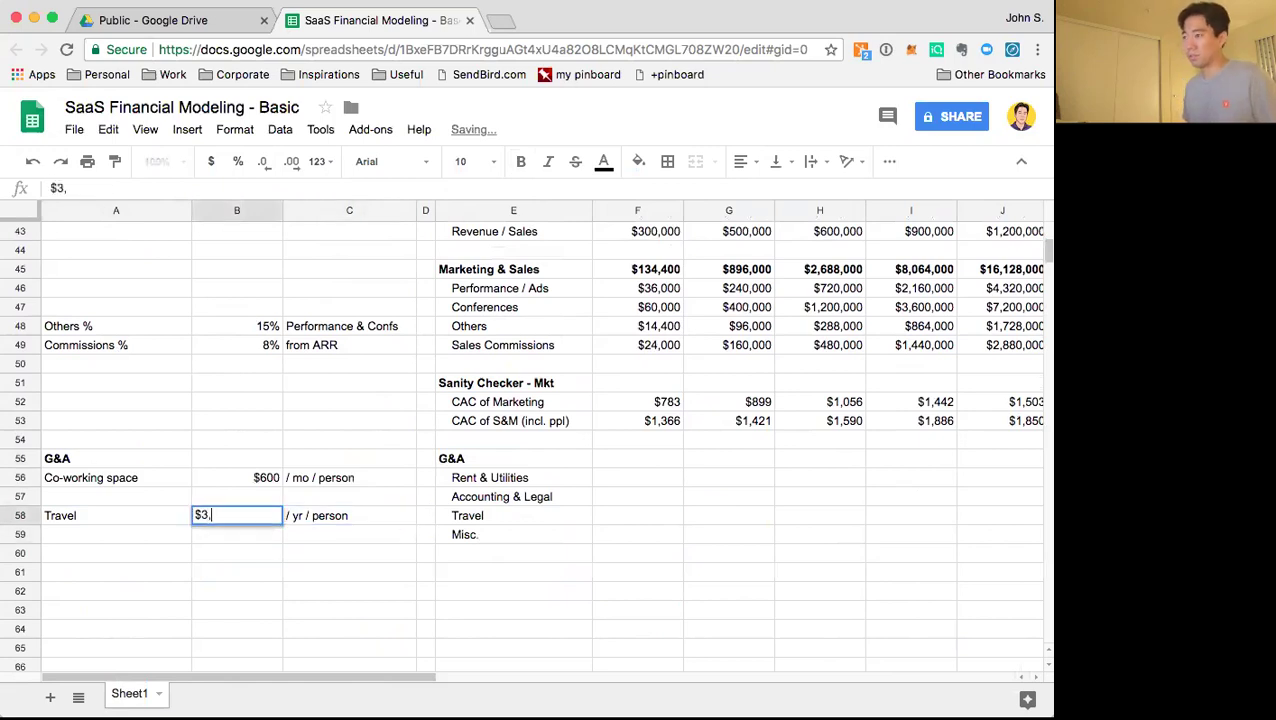
pyautogui.press('Return')
pyautogui.press('Up')
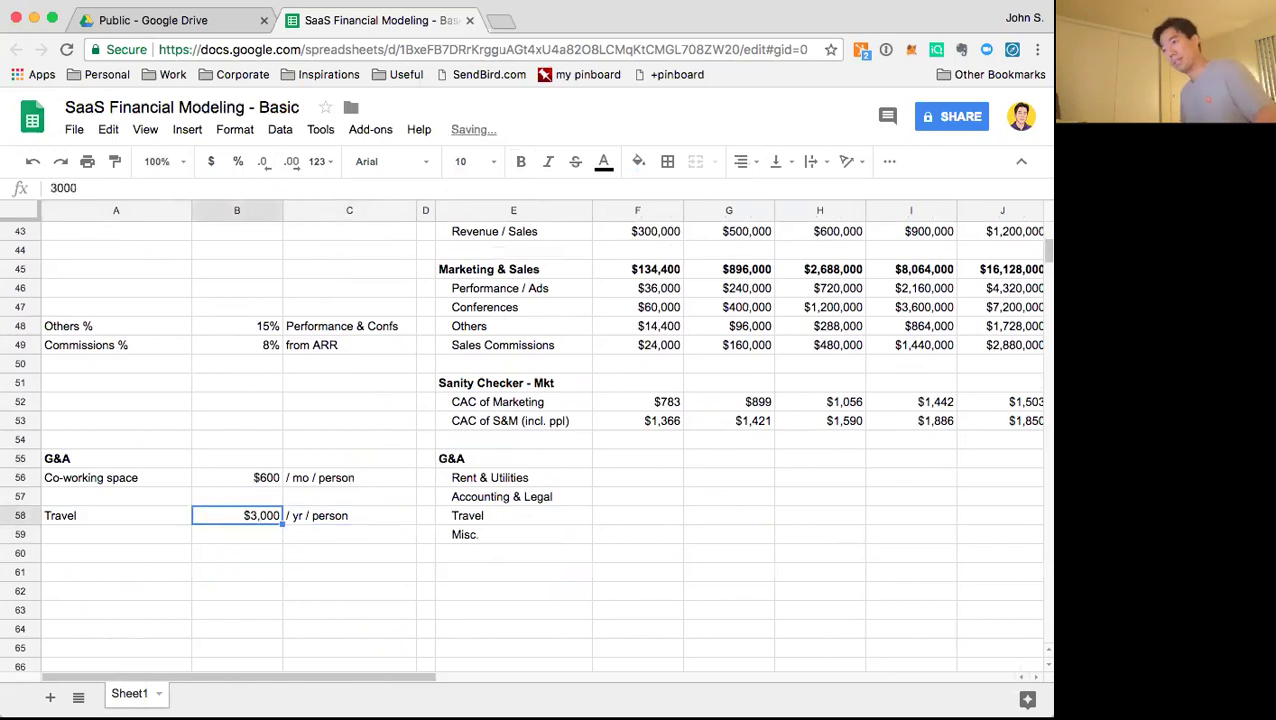
# Add the label "Misc." in A59 below the travel assumption
pyautogui.press('Left')
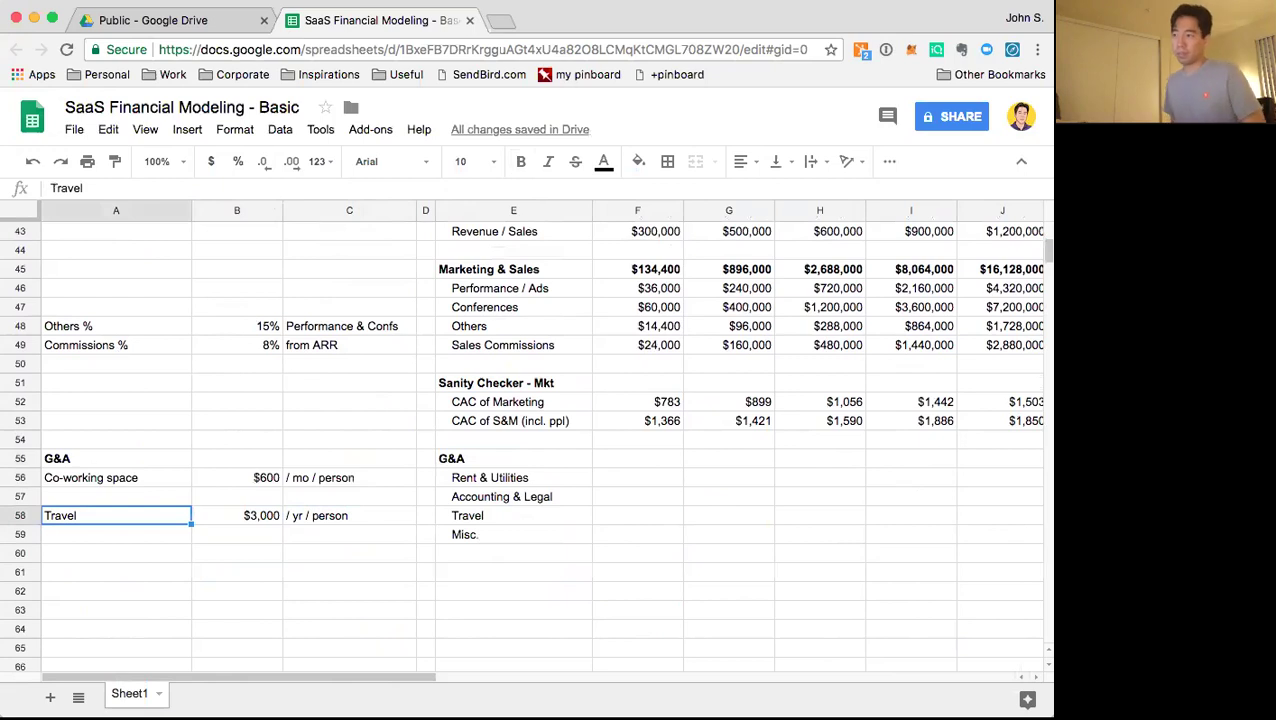
pyautogui.press('Down')
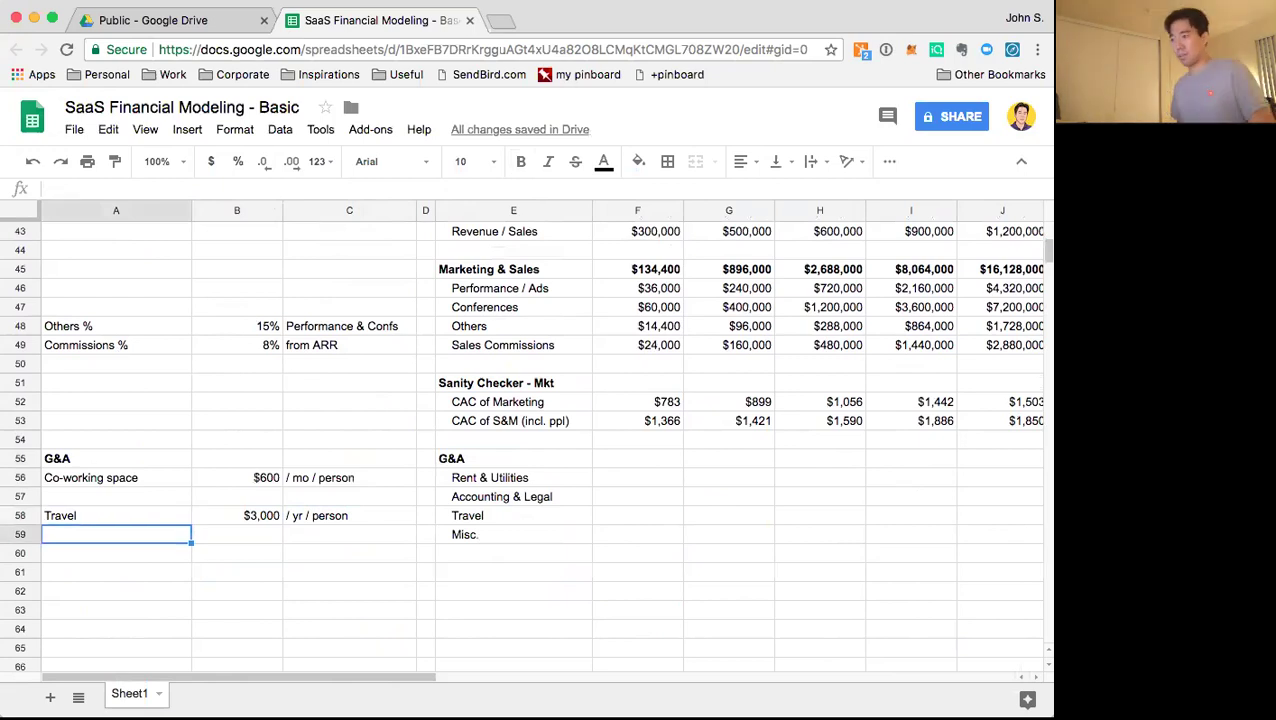
pyautogui.write('Misc')
pyautogui.press('BackSpace')
pyautogui.press('BackSpace')
pyautogui.press('BackSpace')
pyautogui.write('isc')
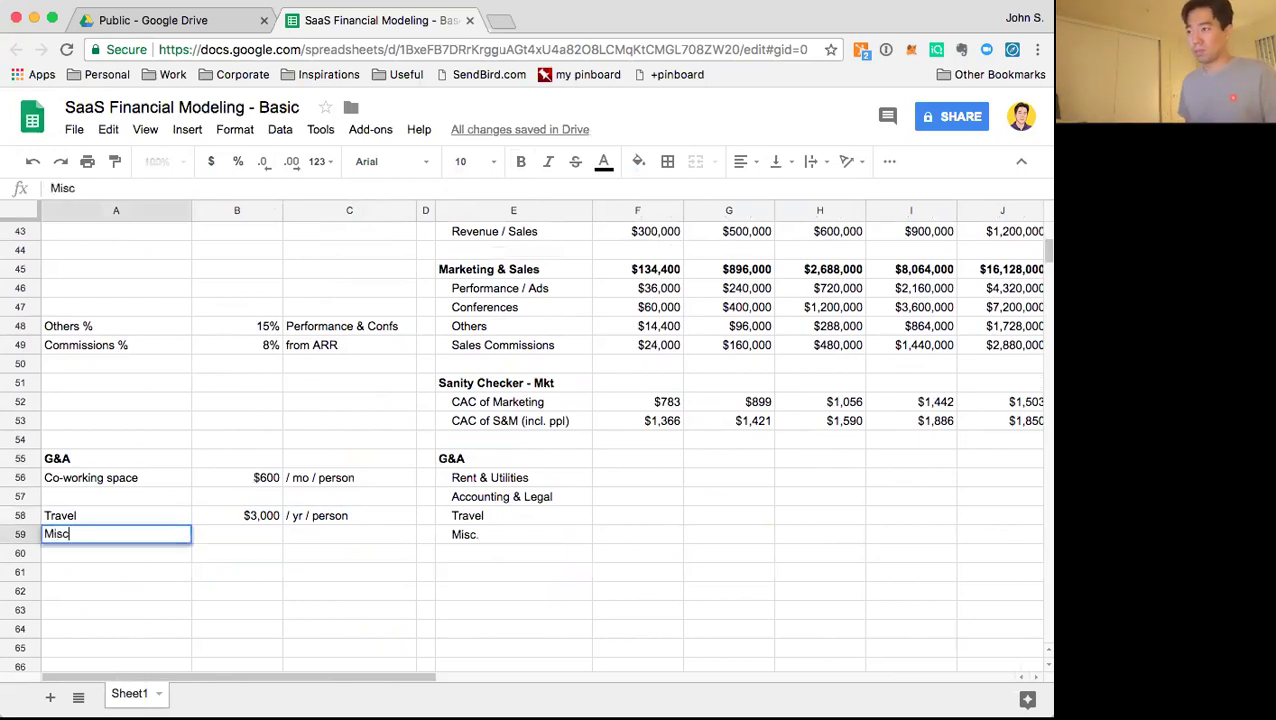
pyautogui.write('.')
pyautogui.press('Tab')
# Set the Misc. assumption in B59 to 15% and note it as "buffer" in C59
pyautogui.write('$')
pyautogui.press('BackSpace')
pyautogui.write('1%')
pyautogui.press('BackSpace')
pyautogui.write('5%')
pyautogui.press('Return')
pyautogui.press('Up')
pyautogui.press('Right')
pyautogui.write('buffer')
pyautogui.press('Return')
# Enter the Rent & Utilities formula =B56*F27 in F56, multiplying the co-working cost by the total headcount
pyautogui.press('Up')
pyautogui.press('Up')
pyautogui.press('Up')
pyautogui.press('Up')
pyautogui.press('Right')
pyautogui.press('Right')
pyautogui.press('Right')
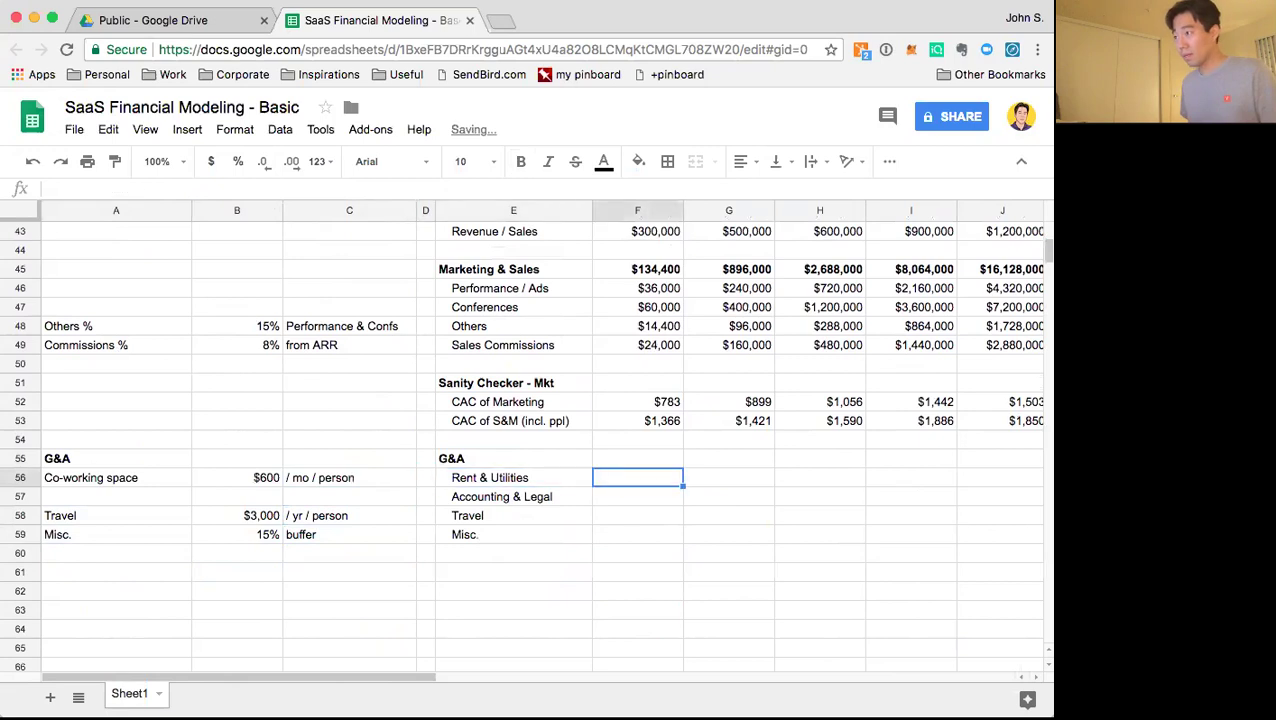
pyautogui.write('=')
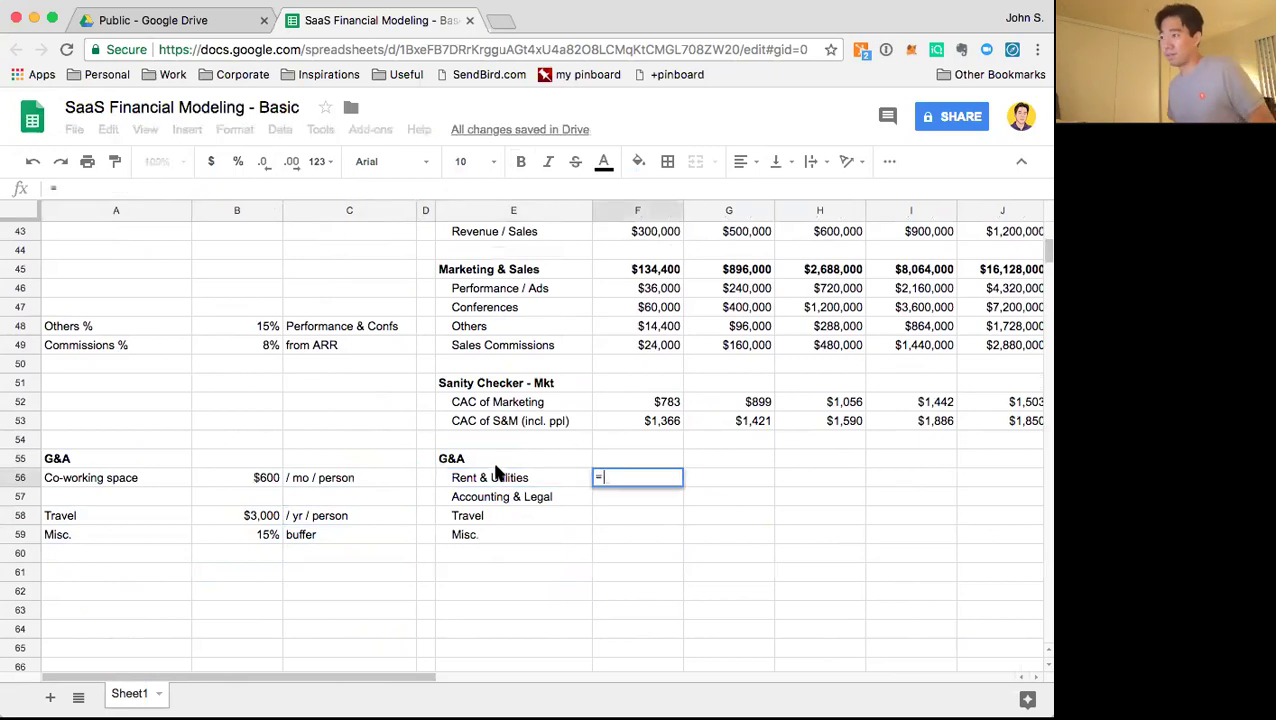
pyautogui.click(268, 478)
pyautogui.write('*')
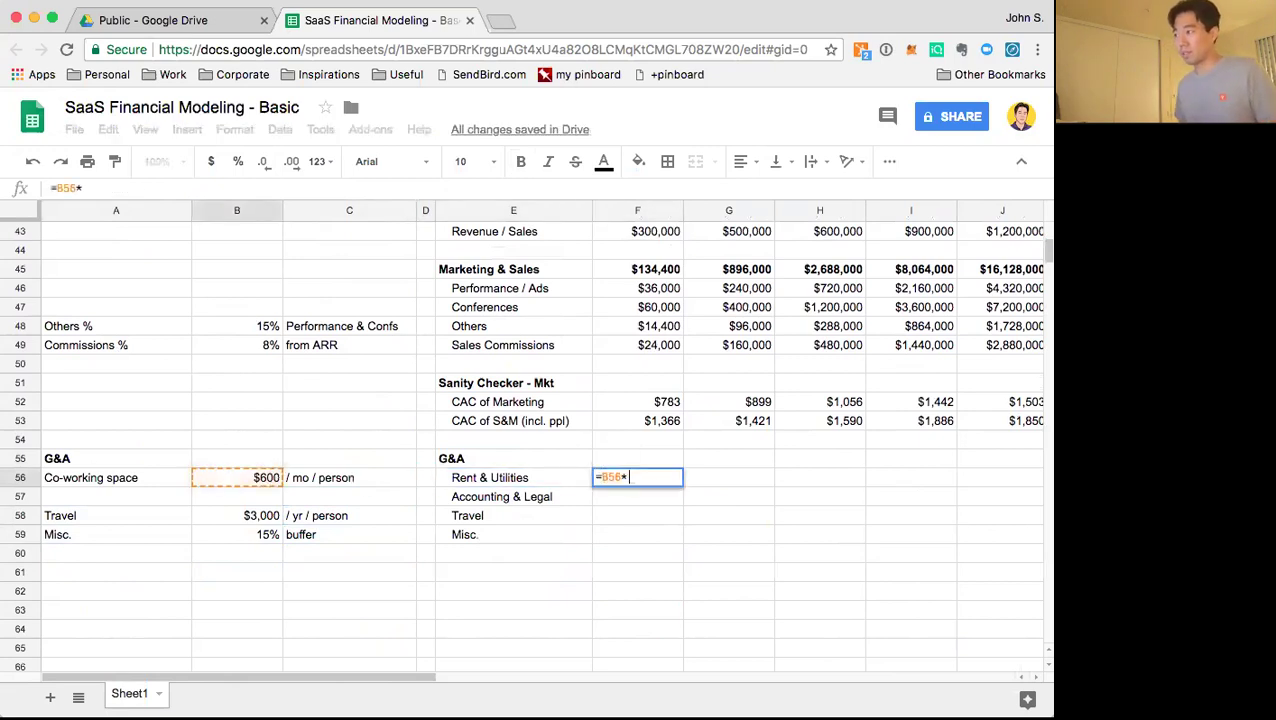
pyautogui.scroll(7, 591, 399)
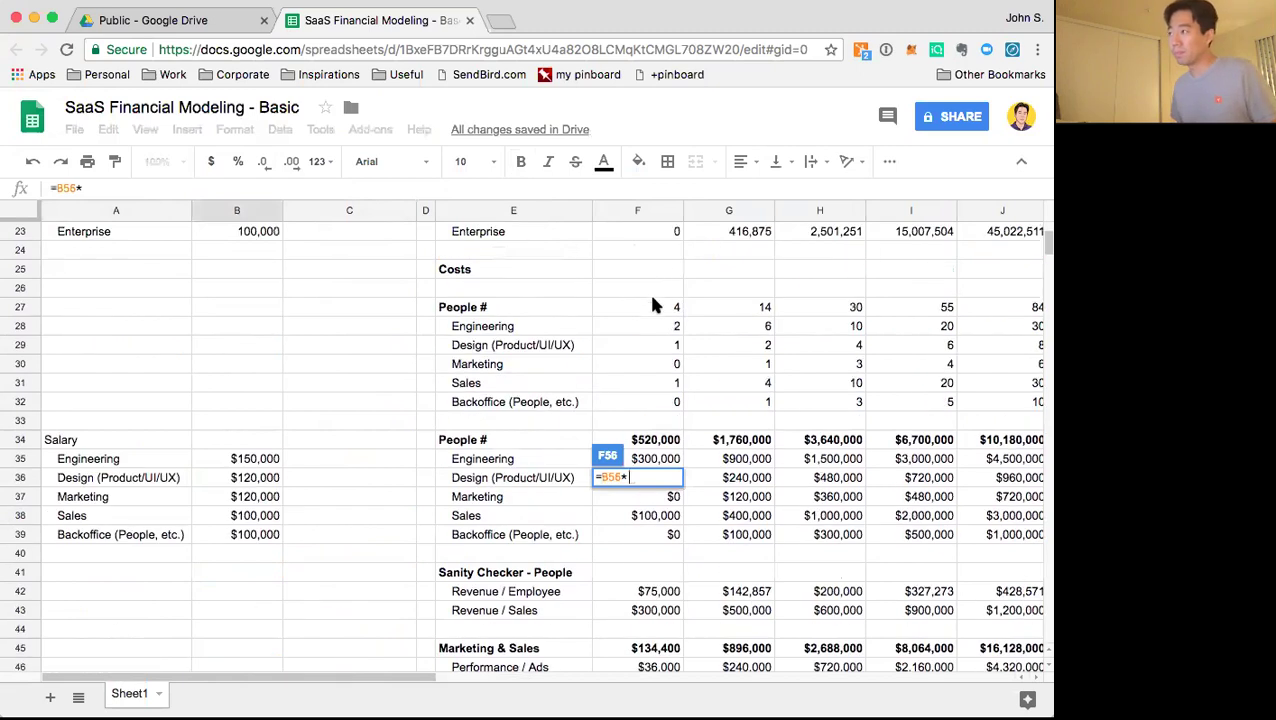
pyautogui.click(652, 307)
pyautogui.press('Return')
# Lock the column of the co-working cost reference in F56 so the formula reads =$B56*F27
pyautogui.press('Up')
pyautogui.press('Return')
pyautogui.press('Left')
pyautogui.press('Left')
pyautogui.press('F4')
pyautogui.press('Return')
# Copy the Rent & Utilities formula from F56 across the row through L56
pyautogui.press('Up')
pyautogui.press('super+c')
pyautogui.hotkey('shift', 'Right')
pyautogui.hotkey('shift', 'Right')
pyautogui.hotkey('shift', 'Right')
pyautogui.hotkey('shift', 'Right')
pyautogui.hotkey('shift', 'Right')
pyautogui.hotkey('shift', 'Right')
pyautogui.hotkey('shift', 'Right')
pyautogui.hotkey('shift', 'Left')
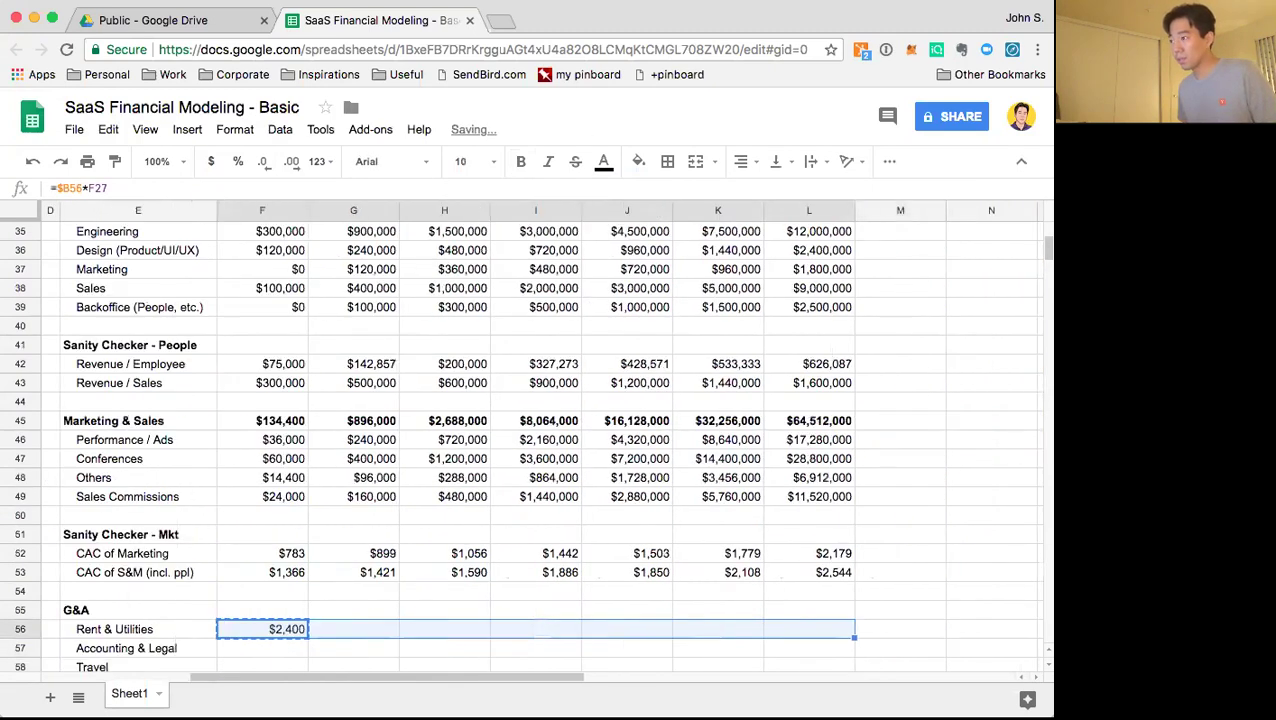
pyautogui.press('super+v')
# Enter 20000 in F57 as the first Accounting & Legal cost
pyautogui.press('Down')
pyautogui.press('Left')
pyautogui.press('Left')
pyautogui.press('Left')
pyautogui.press('Left')
pyautogui.press('Left')
pyautogui.press('Right')
pyautogui.press('Right')
pyautogui.press('Right')
pyautogui.press('Right')
pyautogui.press('Right')
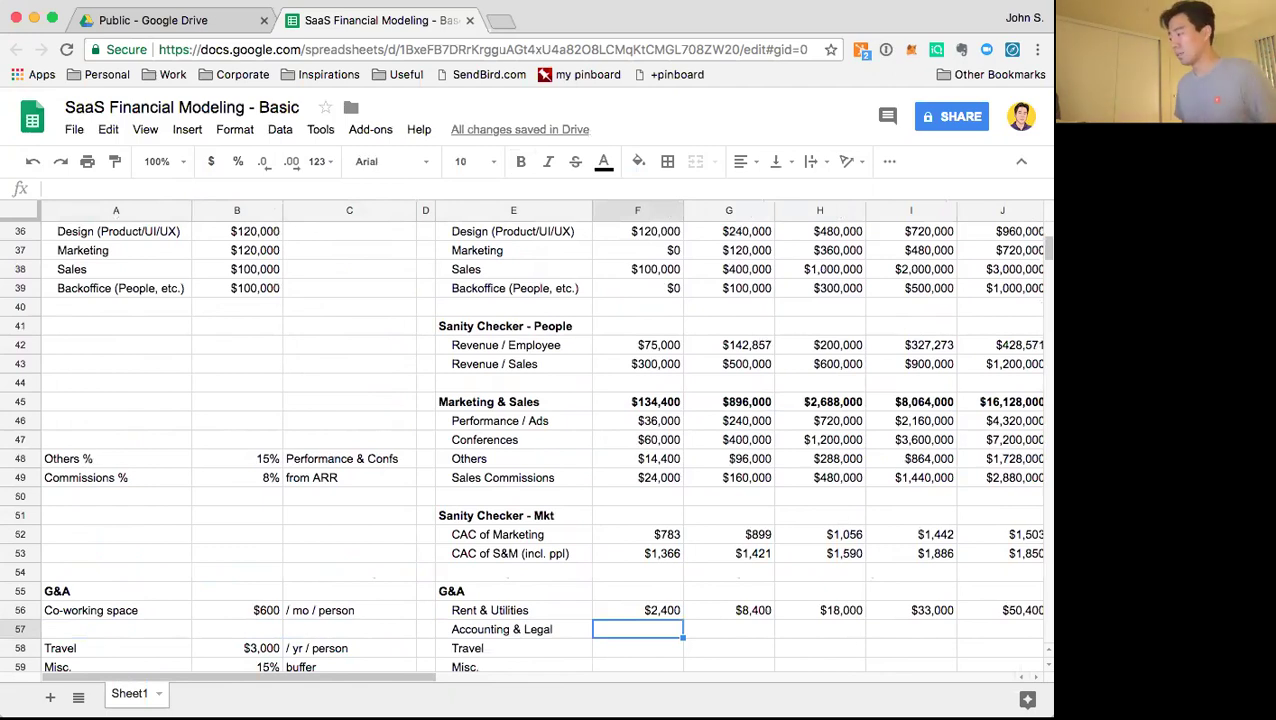
pyautogui.write('=')
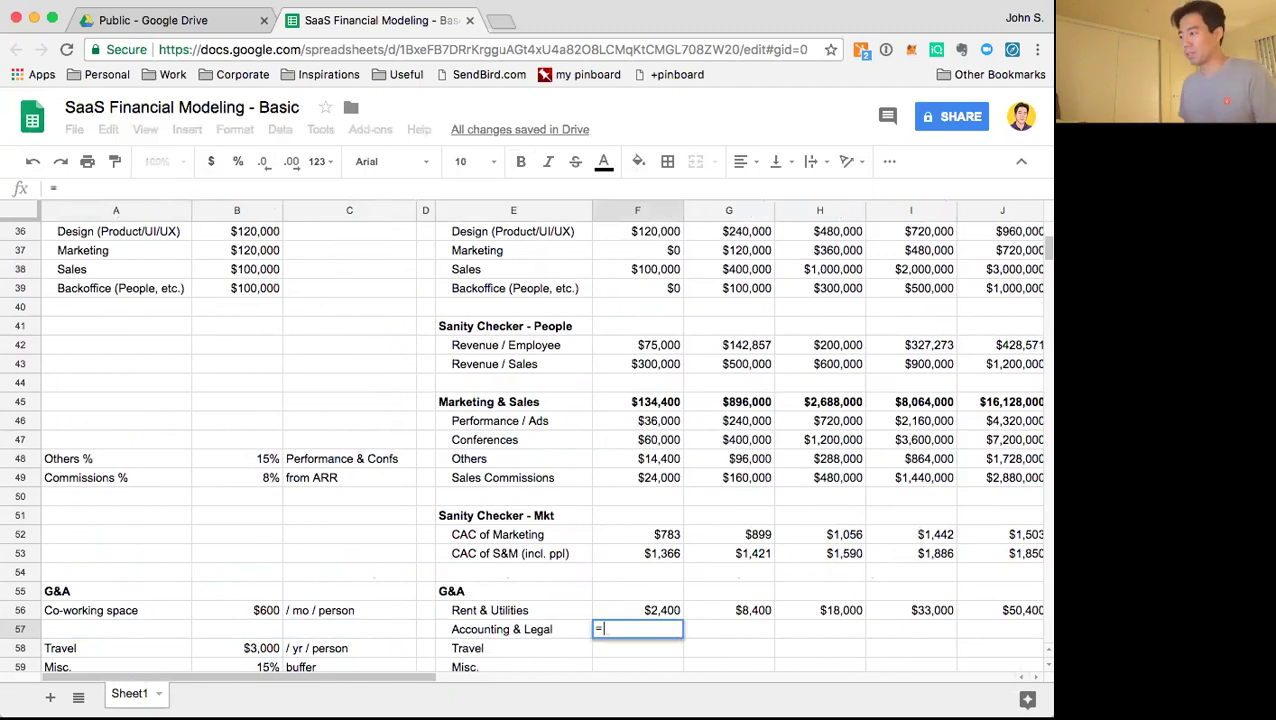
pyautogui.press('BackSpace')
pyautogui.write('20000')
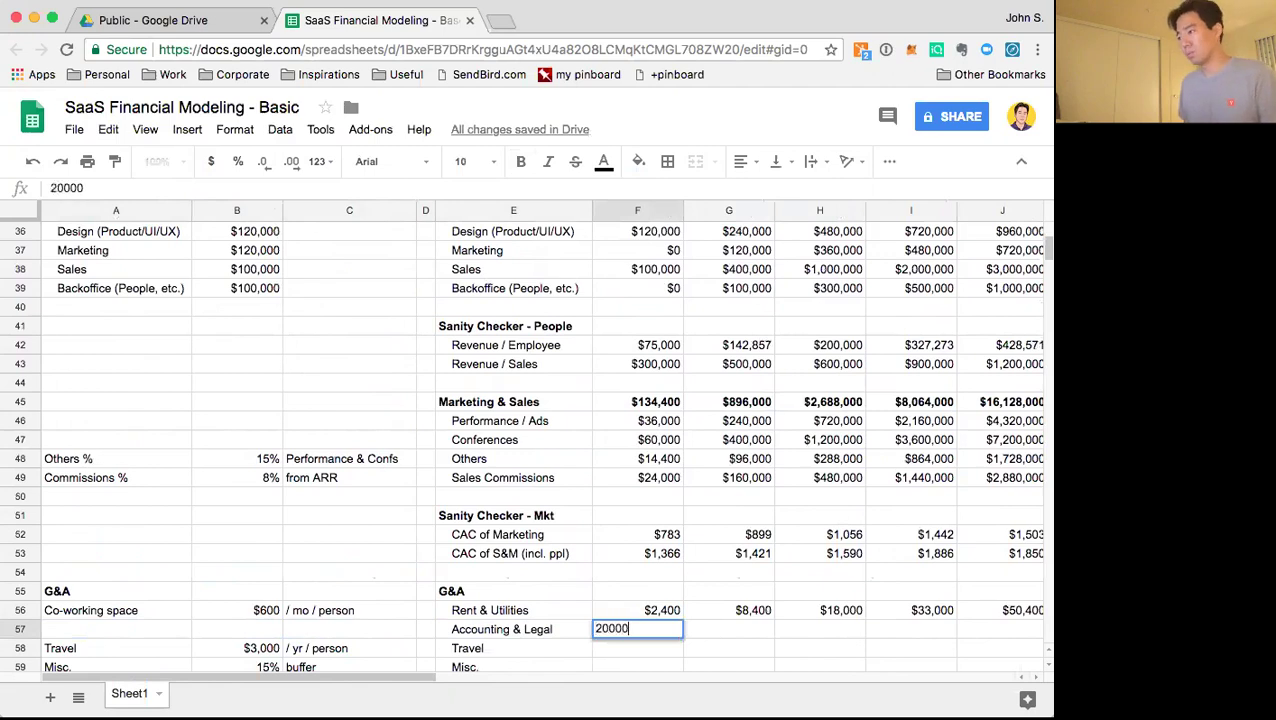
pyautogui.press('Return')
# Format the Accounting & Legal, Travel and Misc. cells F57:L59 as dollar currency without decimals
pyautogui.press('Up')
pyautogui.hotkey('shift', 'Right')
pyautogui.hotkey('shift', 'Right')
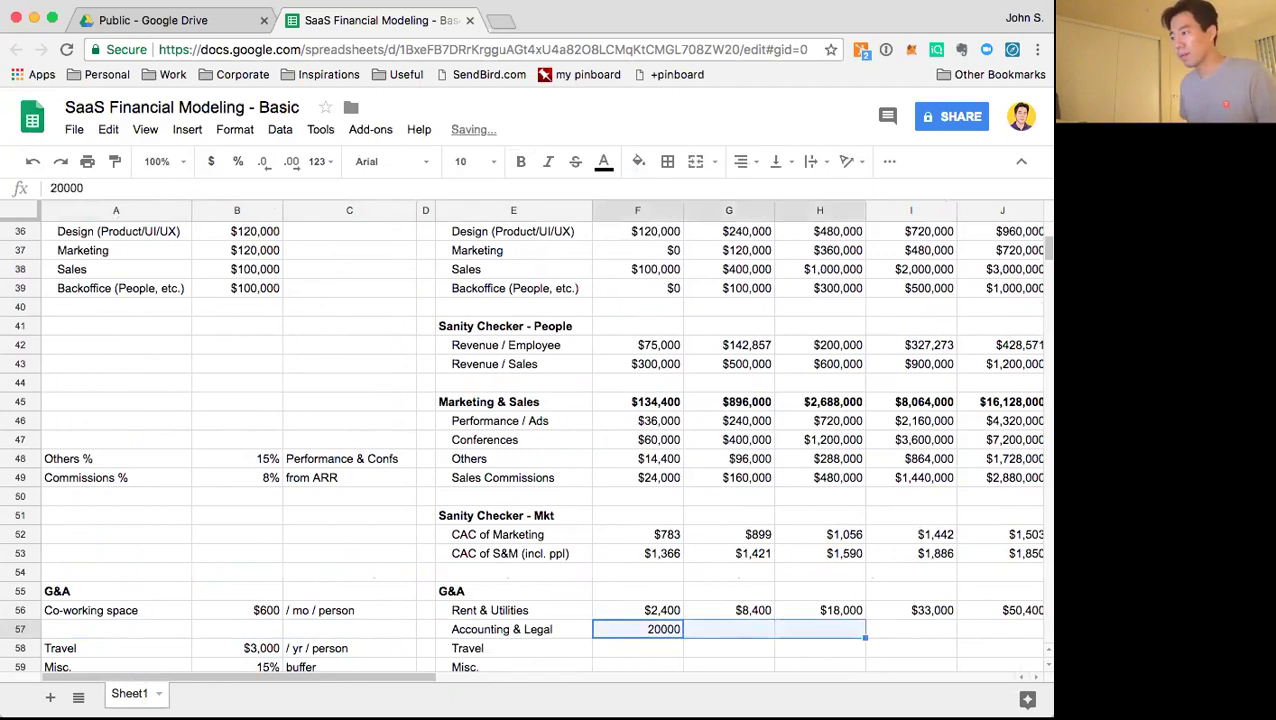
pyautogui.hotkey('shift', 'Down')
pyautogui.hotkey('shift', 'Down')
pyautogui.hotkey('shift', 'Right')
pyautogui.hotkey('shift', 'Right')
pyautogui.hotkey('shift', 'Right')
pyautogui.hotkey('shift', 'Right')
pyautogui.hotkey('shift', 'Right')
pyautogui.hotkey('shift', 'Left')
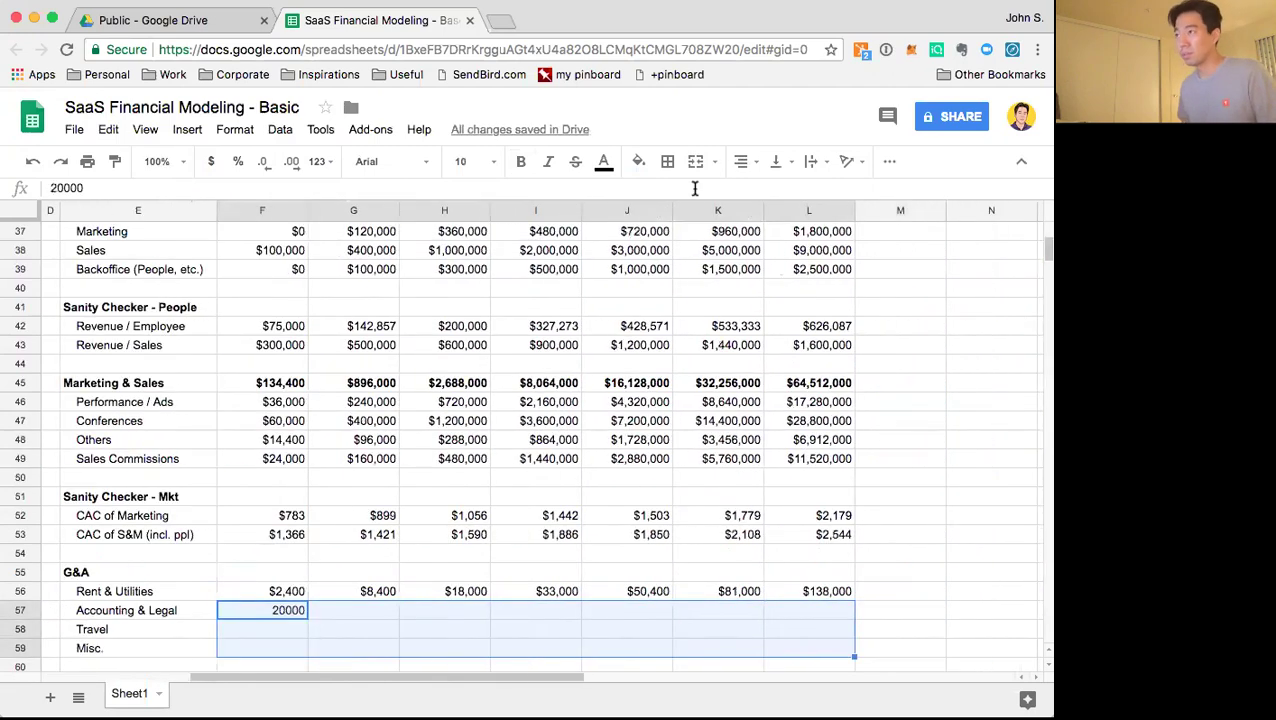
pyautogui.click(210, 163)
pyautogui.click(263, 163)
pyautogui.click(263, 163)
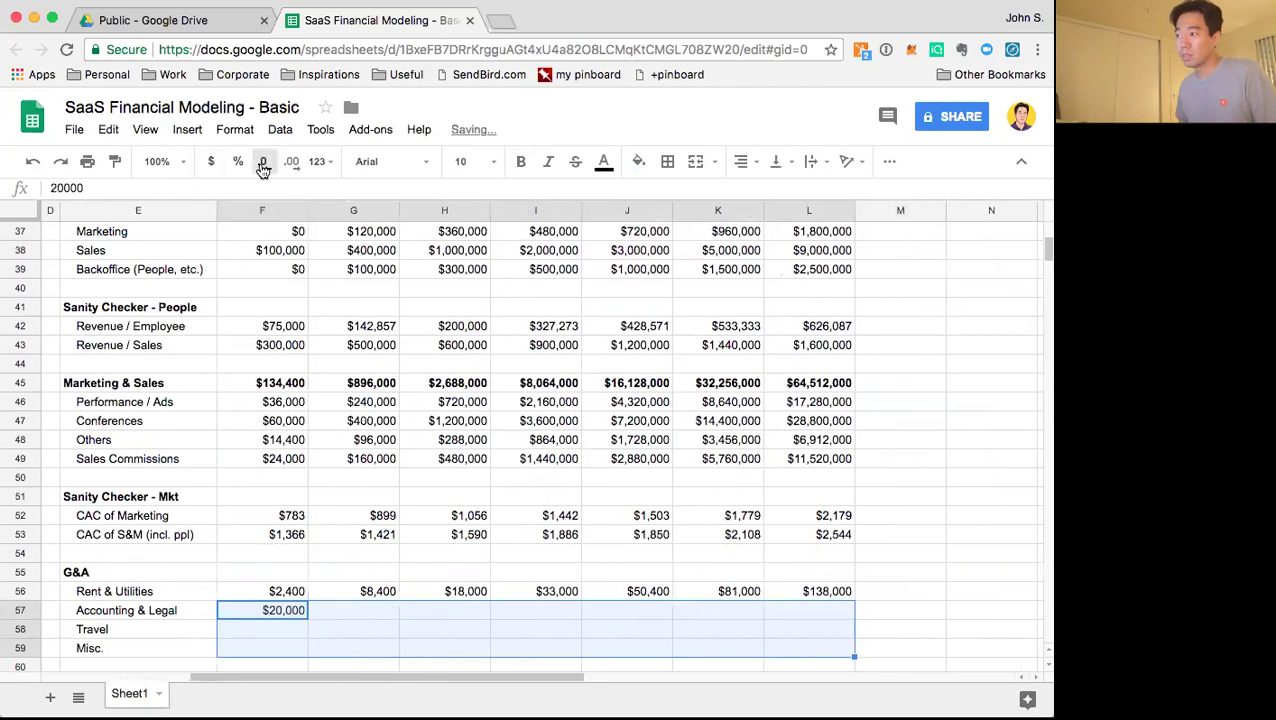
# Enter the second Accounting & Legal cost in G57 as =3000*12
pyautogui.click(360, 613)
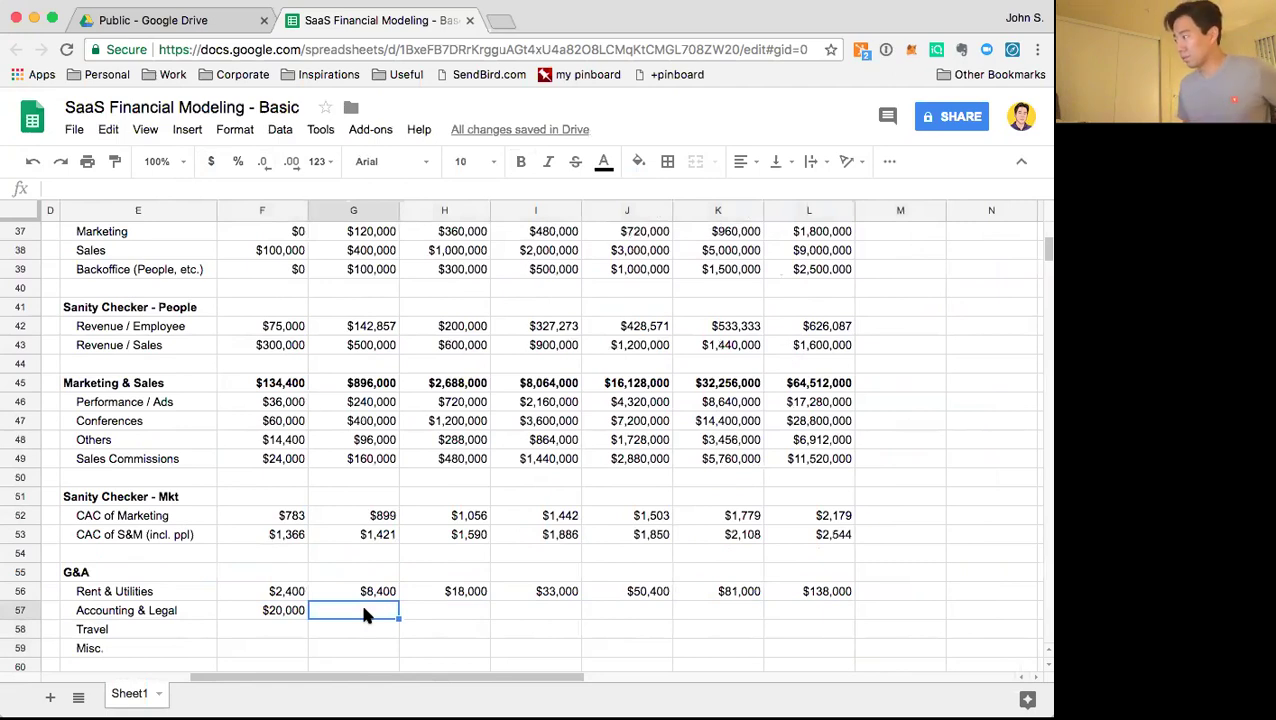
pyautogui.write('=')
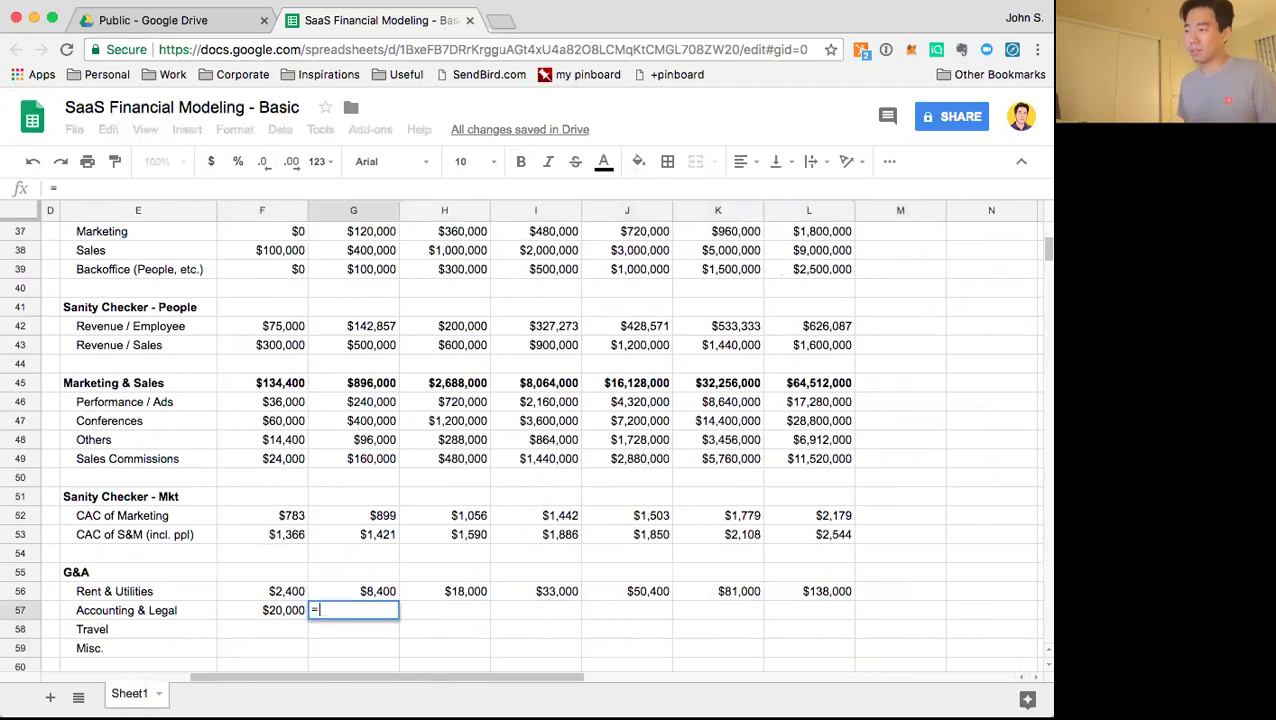
pyautogui.write('3000*')
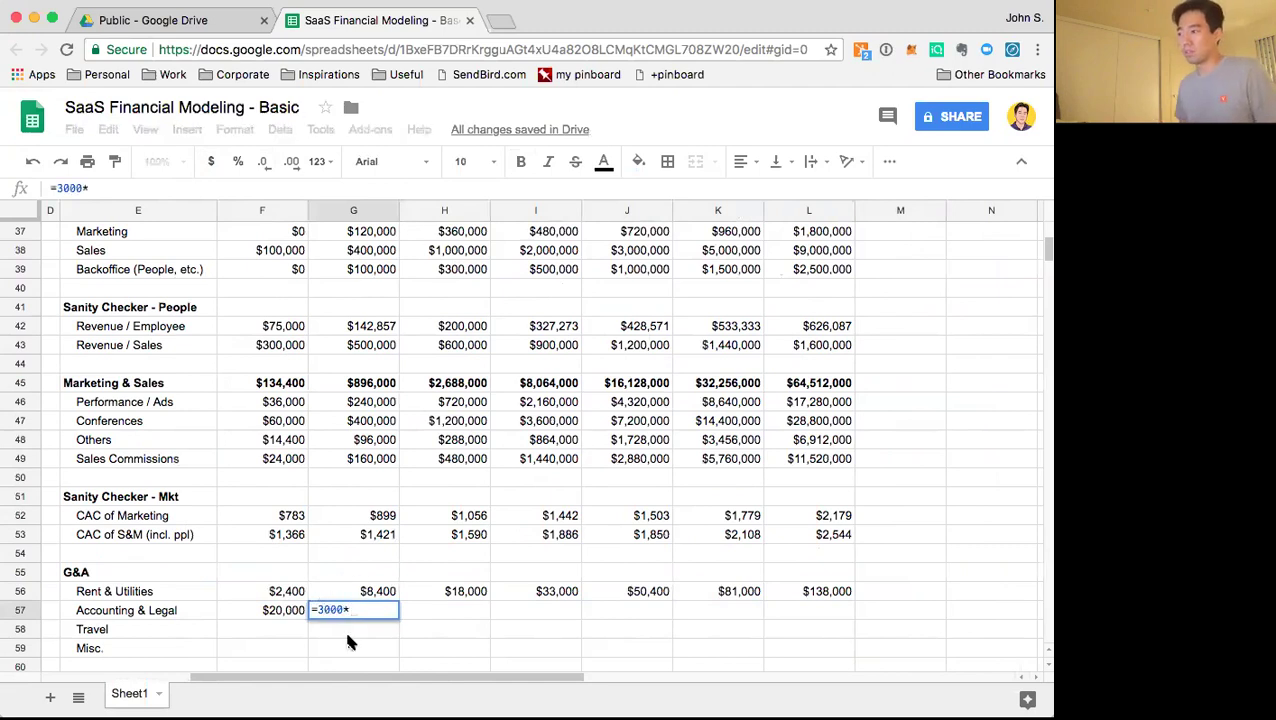
pyautogui.write('12')
pyautogui.press('Return')
pyautogui.press('Up')
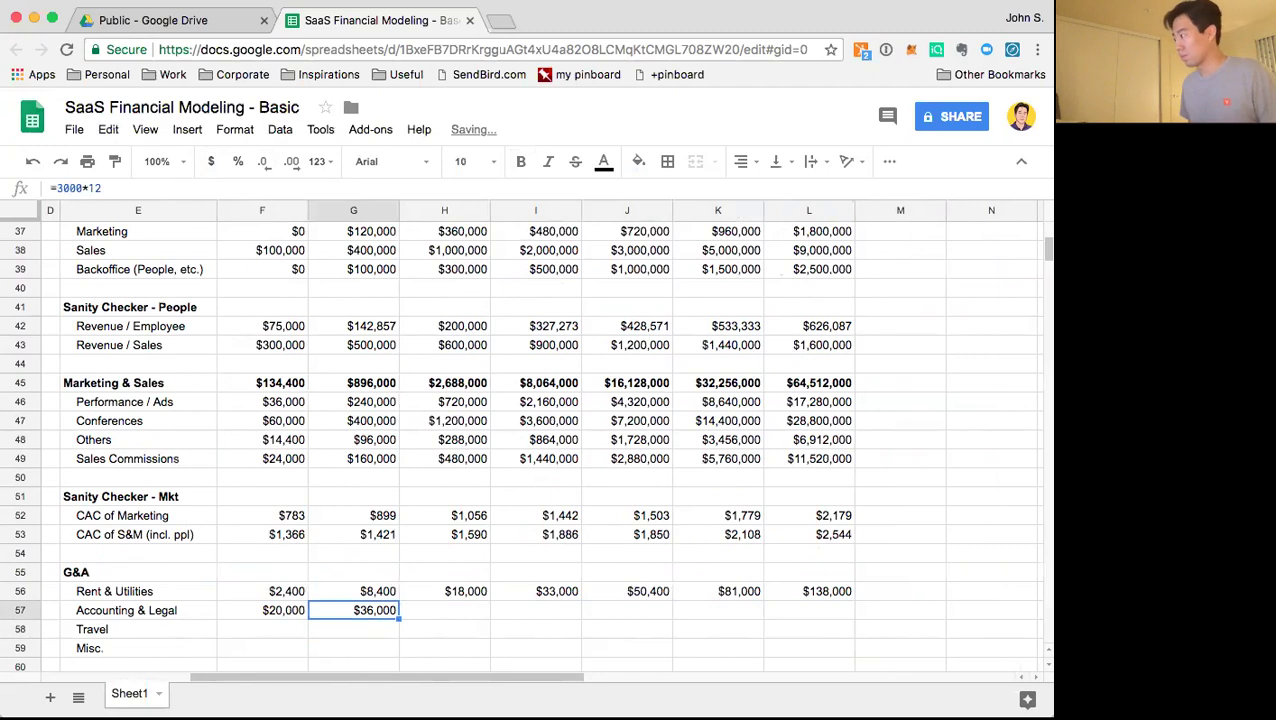
# Enter =(H4/G4)*G57 in H57 so Accounting & Legal scales with the year-over-year ratio of row 4
pyautogui.press('Right')
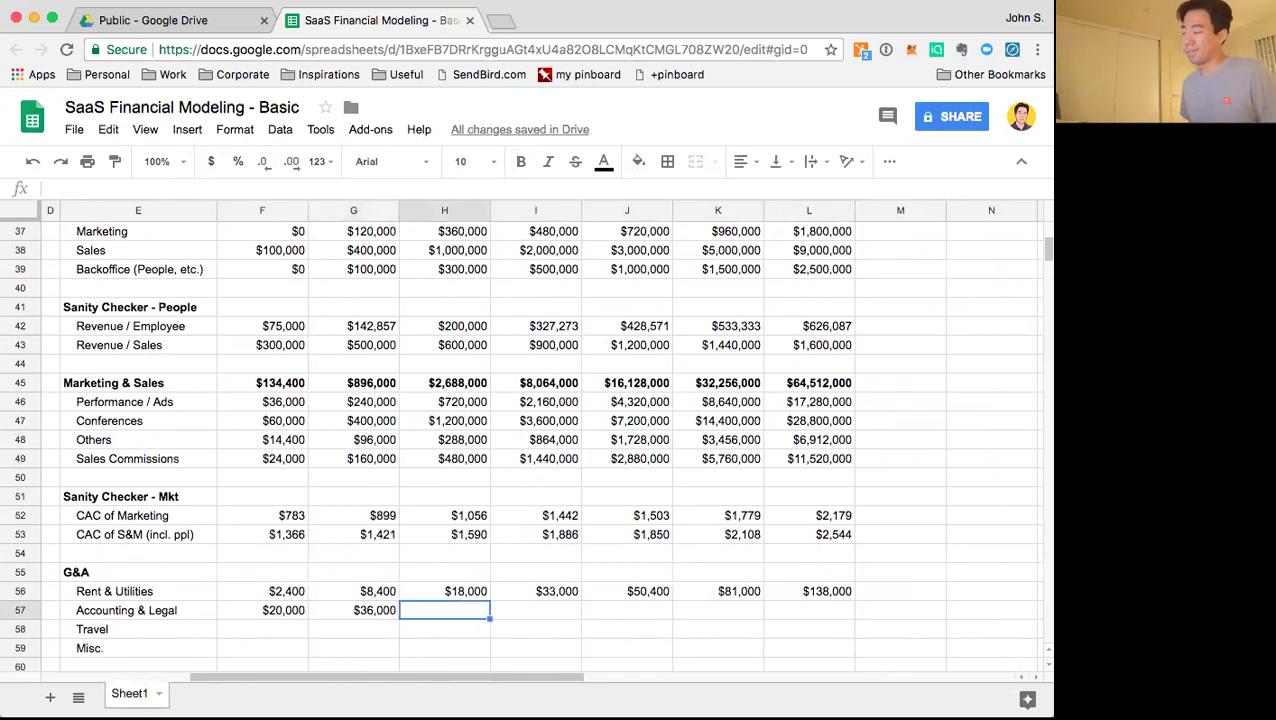
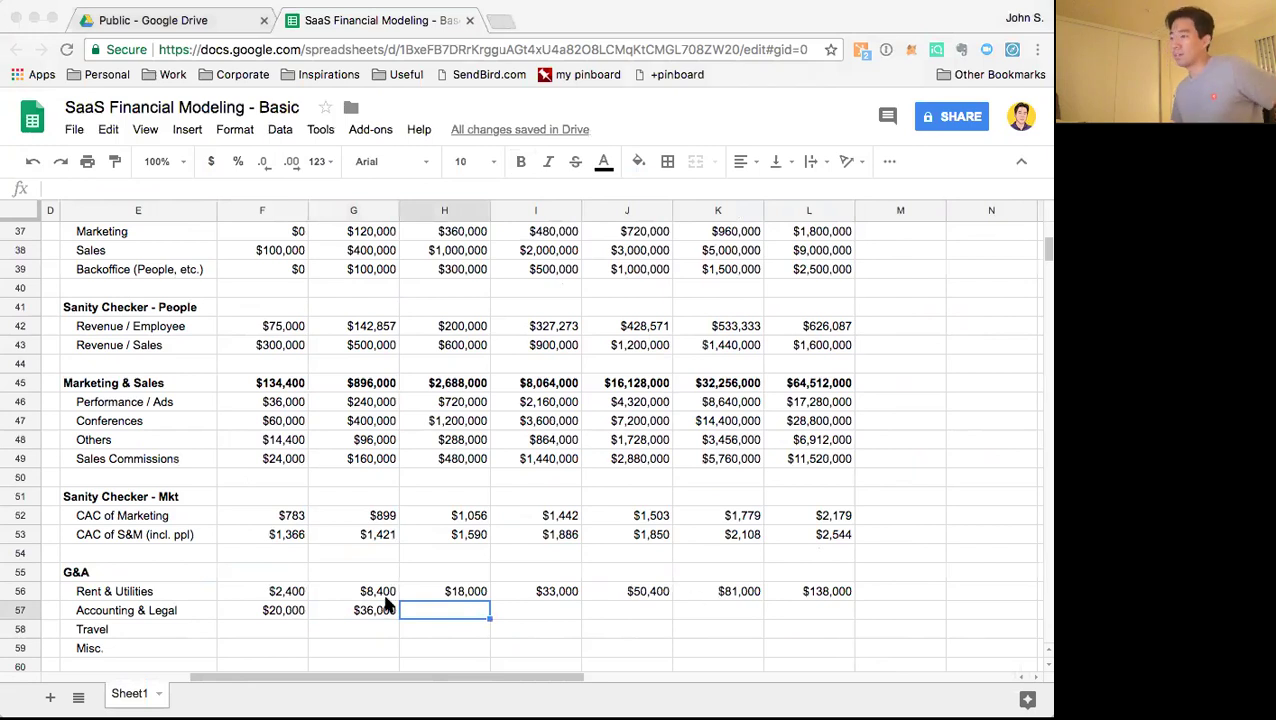
pyautogui.click(441, 620)
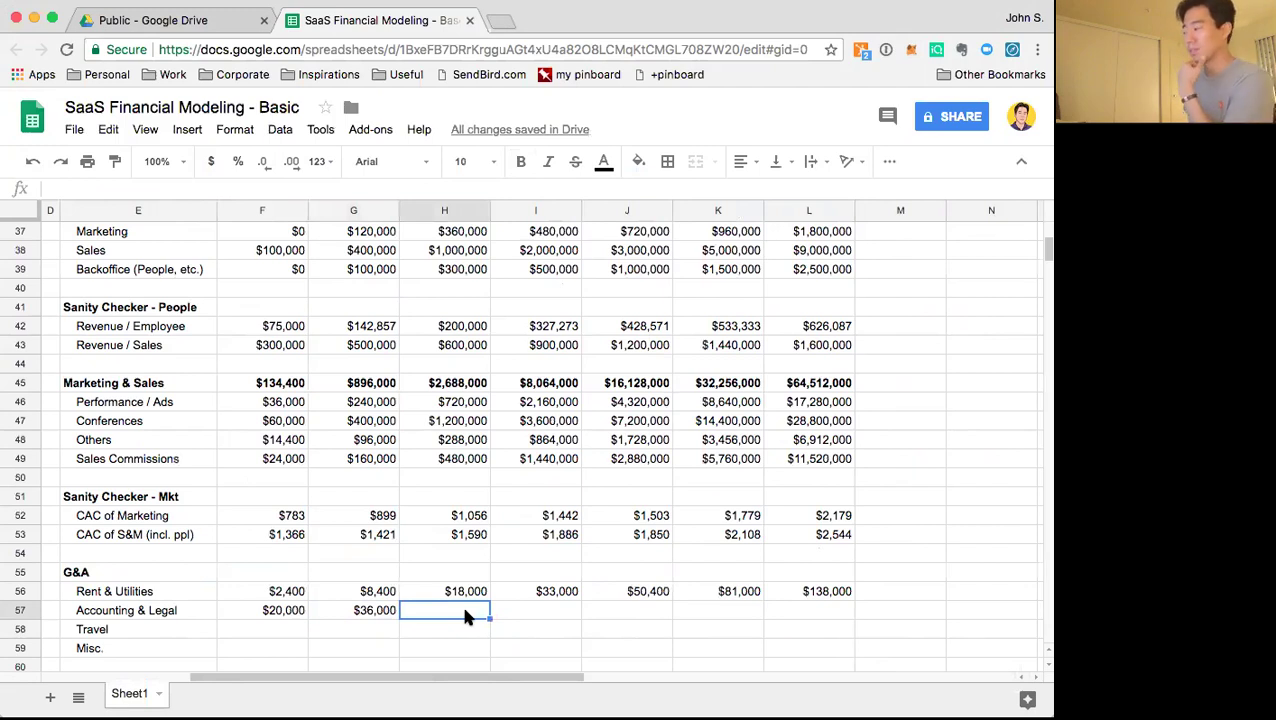
pyautogui.write('=')
pyautogui.press('Escape')
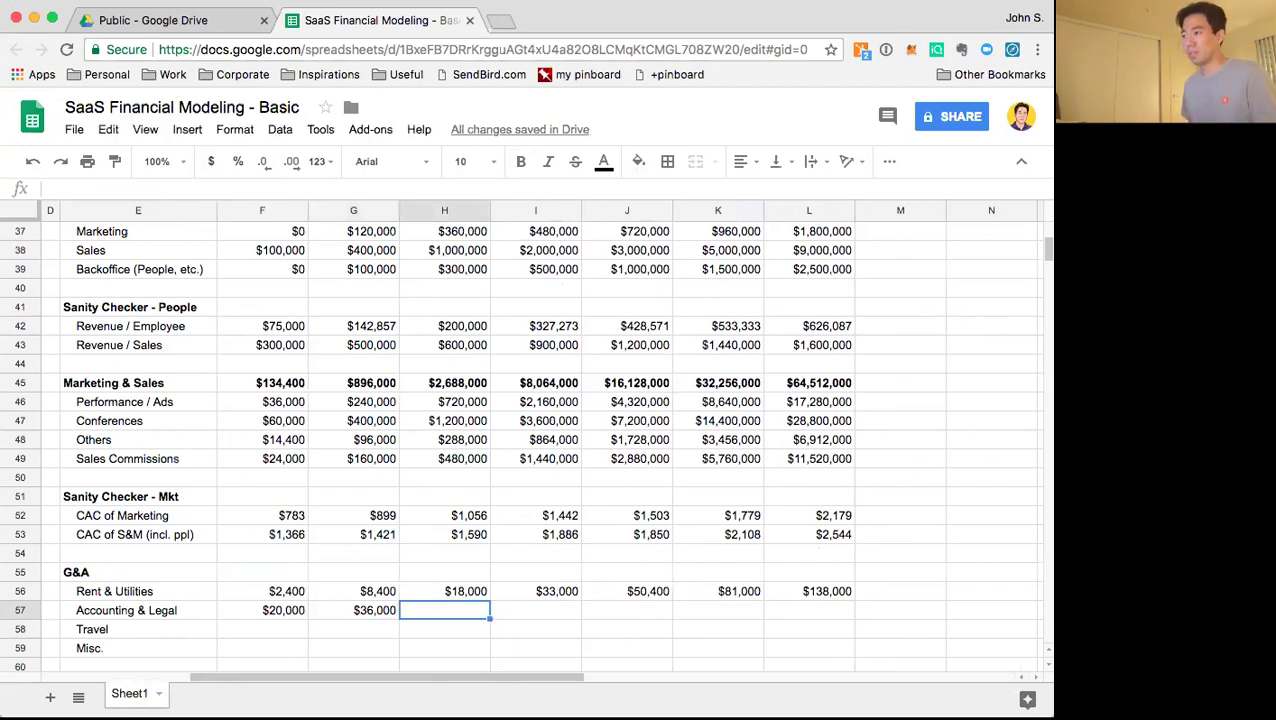
pyautogui.write('=')
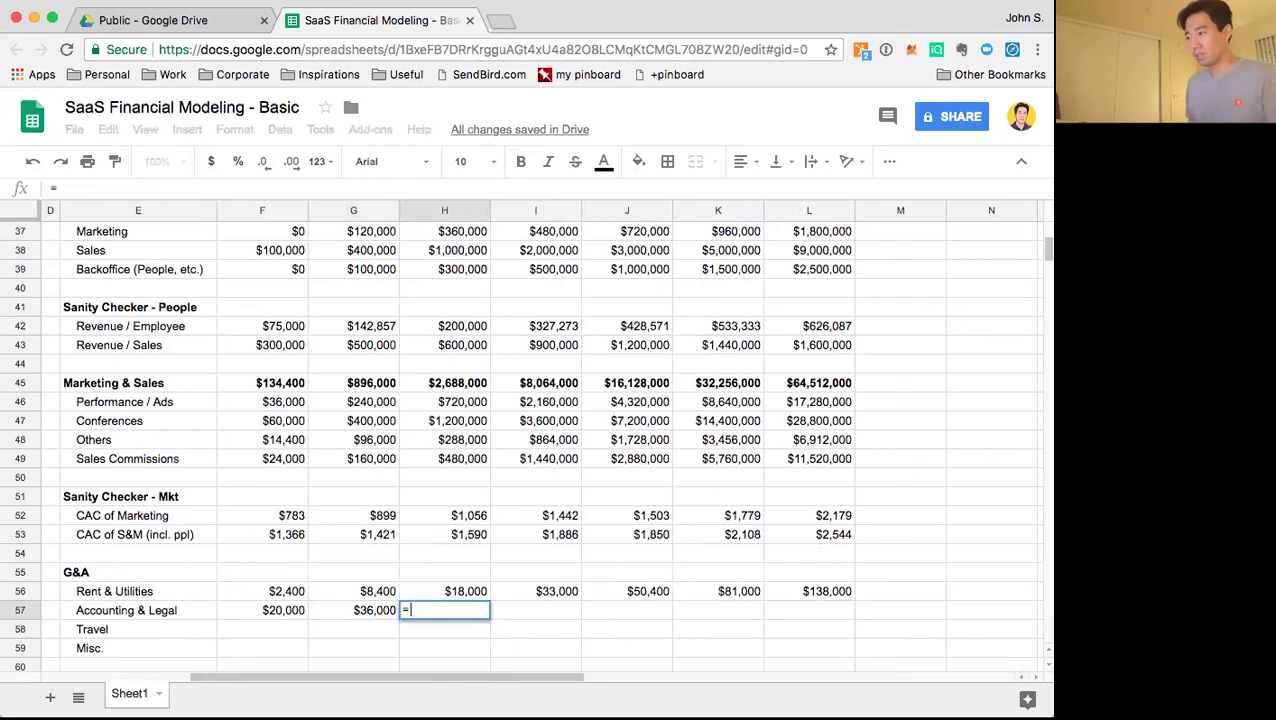
pyautogui.write('(H4/G4)*')
pyautogui.press('Left')
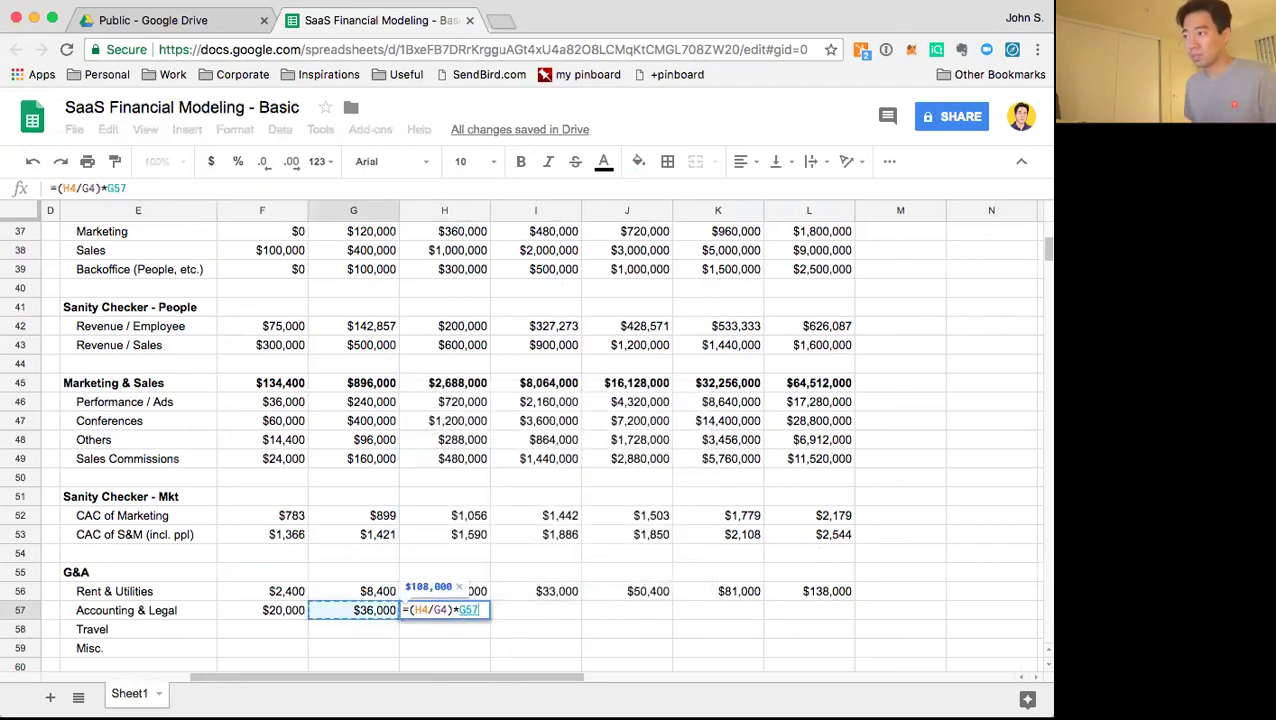
pyautogui.press('Return')
# Copy the Accounting & Legal formula from H57 across the row through L57
pyautogui.press('Up')
pyautogui.hotkey('ctrl', 'c')
pyautogui.hotkey('shift', 'Right')
pyautogui.hotkey('shift', 'Right')
pyautogui.hotkey('shift', 'Right')
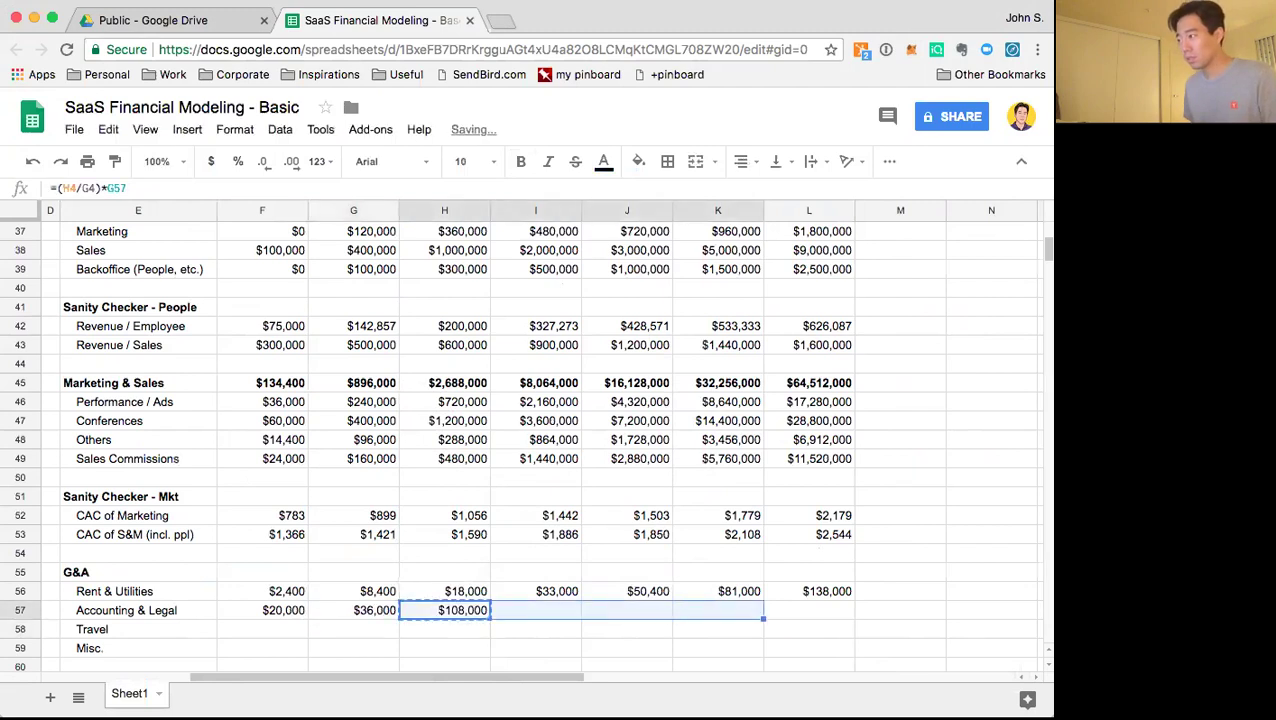
pyautogui.hotkey('shift', 'Right')
pyautogui.hotkey('ctrl', 'v')
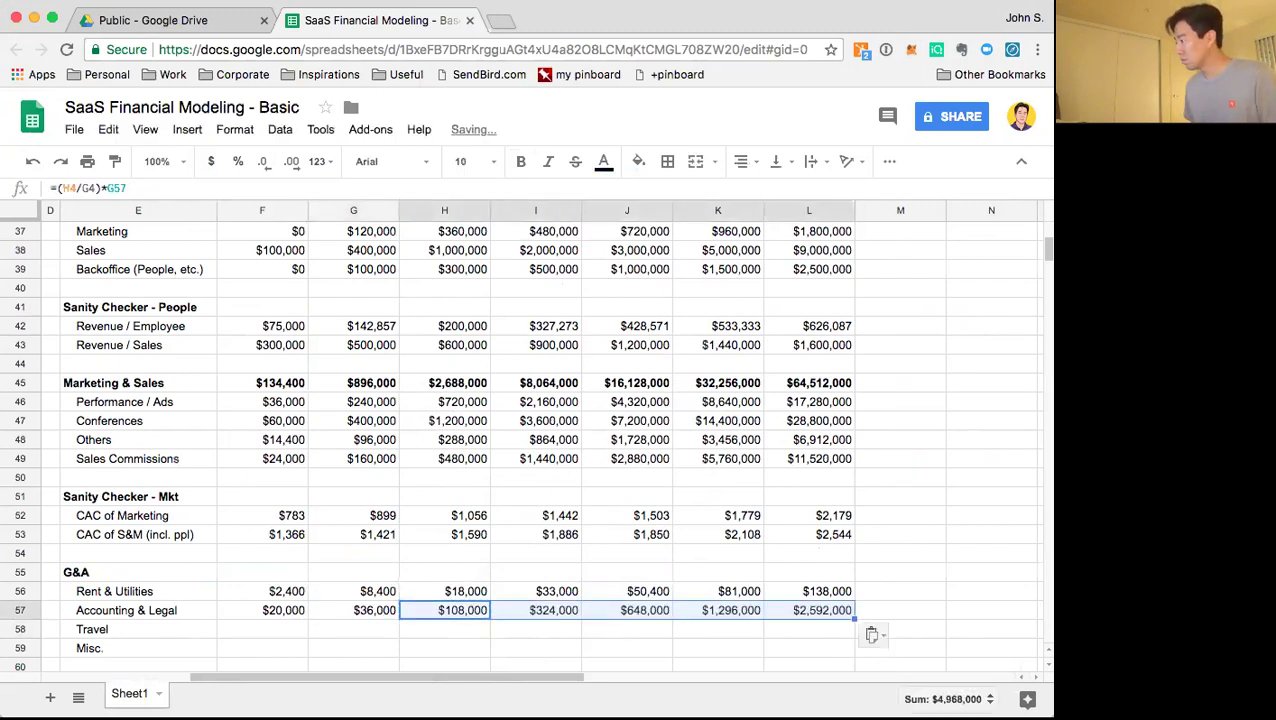
# Enter the Travel formula =B58*F27 in F58, multiplying the yearly travel cost per person by the total headcount
pyautogui.press('Down')
pyautogui.press('Down')
pyautogui.press('Up')
pyautogui.press('Left')
pyautogui.press('Left')
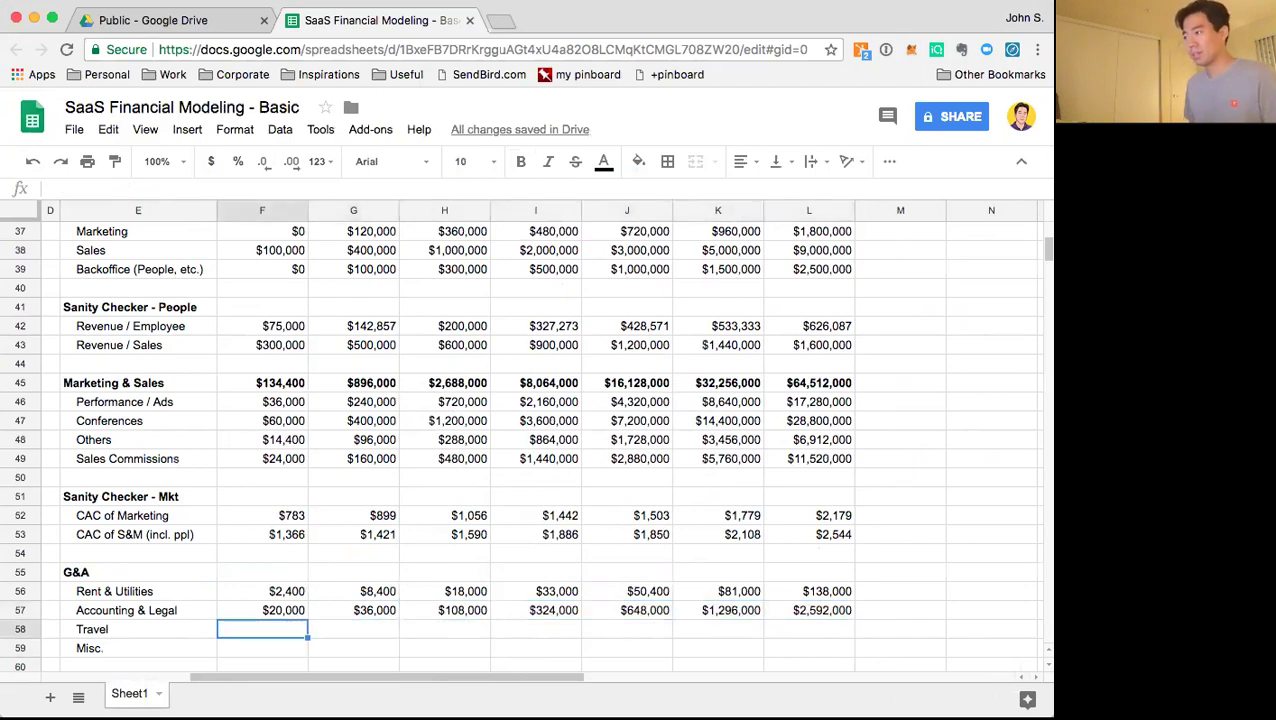
pyautogui.write('=')
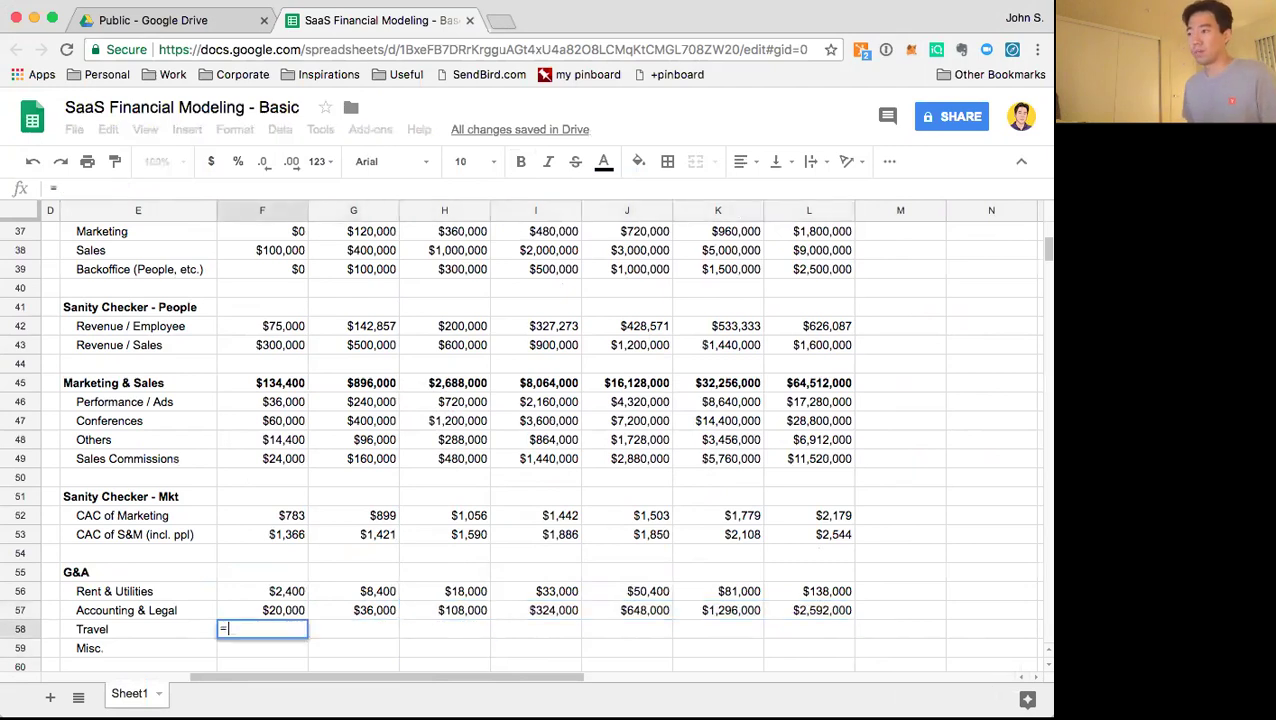
pyautogui.press('Left')
pyautogui.press('Left')
pyautogui.press('Left')
pyautogui.press('Left')
pyautogui.write('*')
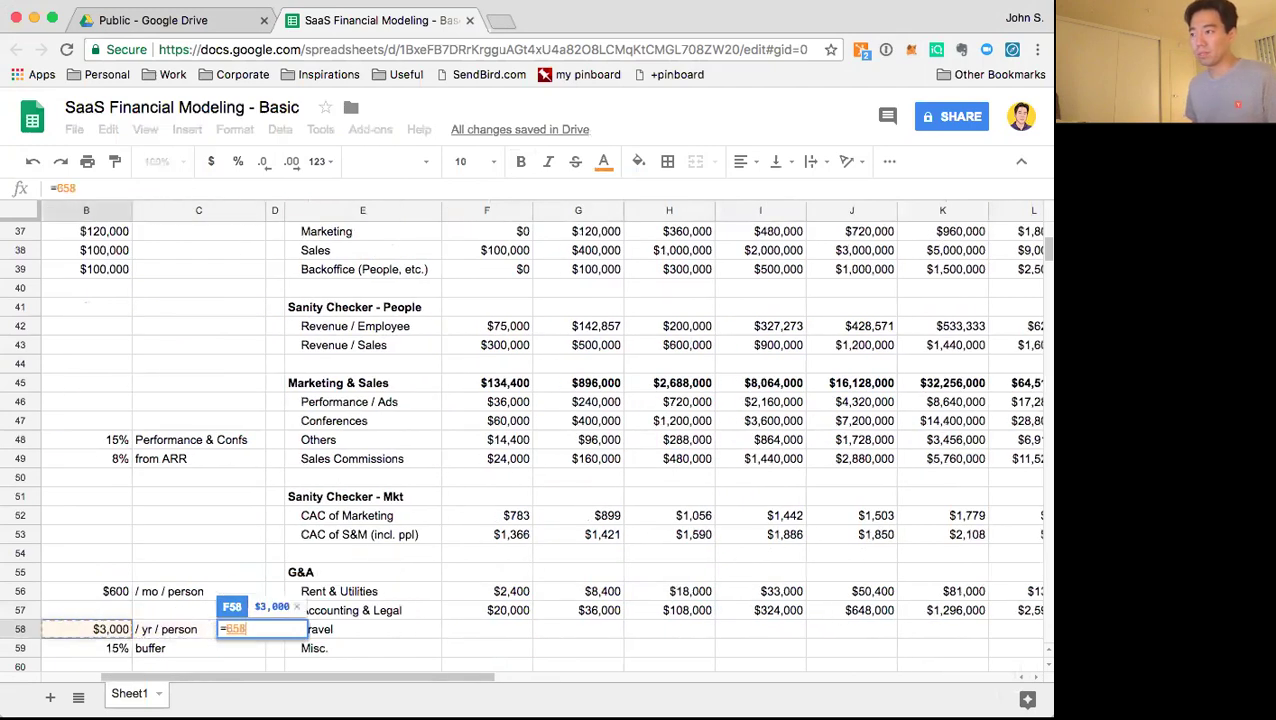
pyautogui.press('Up')
pyautogui.press('Up')
pyautogui.press('Up')
pyautogui.press('Up')
pyautogui.press('Up')
pyautogui.press('Up')
pyautogui.press('Up')
pyautogui.press('Up')
pyautogui.press('Up')
pyautogui.press('Up')
pyautogui.press('Up')
pyautogui.press('Up')
pyautogui.press('Up')
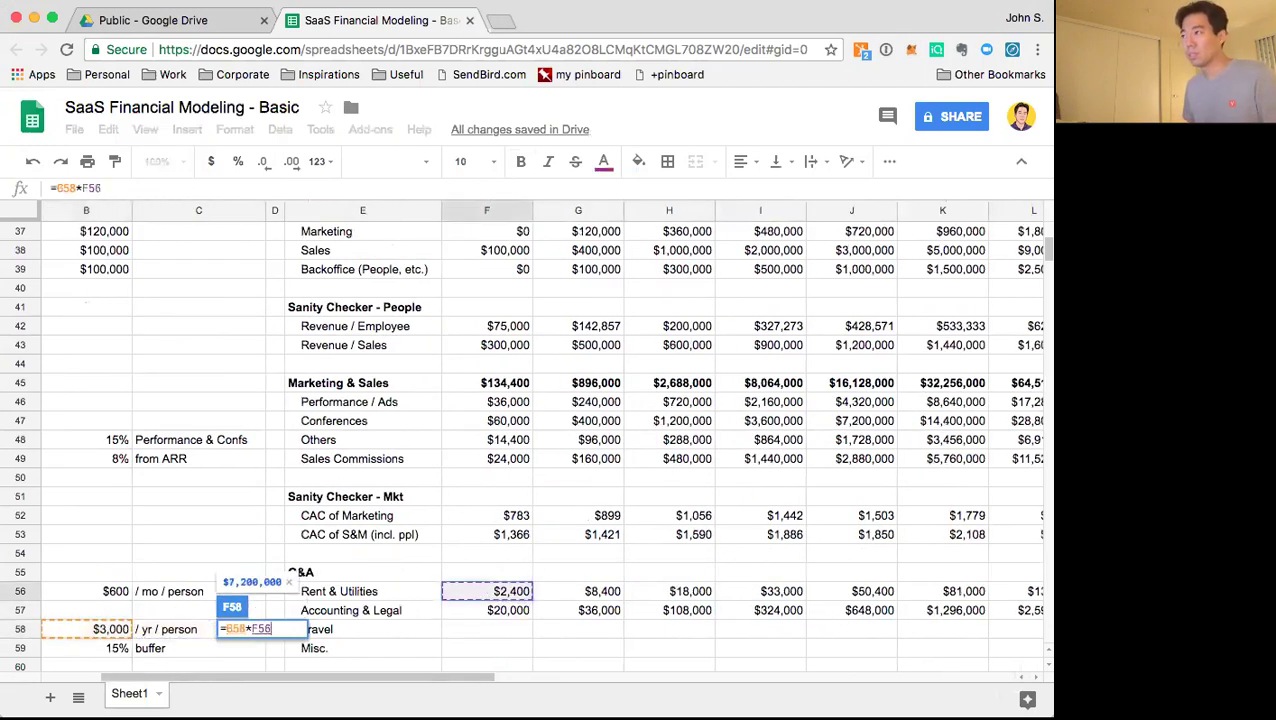
pyautogui.press('Up')
pyautogui.press('Up')
pyautogui.press('Up')
pyautogui.press('Up')
pyautogui.press('Up')
pyautogui.press('Up')
pyautogui.press('Up')
pyautogui.press('Up')
pyautogui.press('Up')
pyautogui.press('Up')
pyautogui.press('Up')
pyautogui.press('Up')
pyautogui.press('Up')
pyautogui.press('Up')
pyautogui.press('Up')
pyautogui.press('Up')
pyautogui.press('Up')
pyautogui.press('Up')
pyautogui.press('Up')
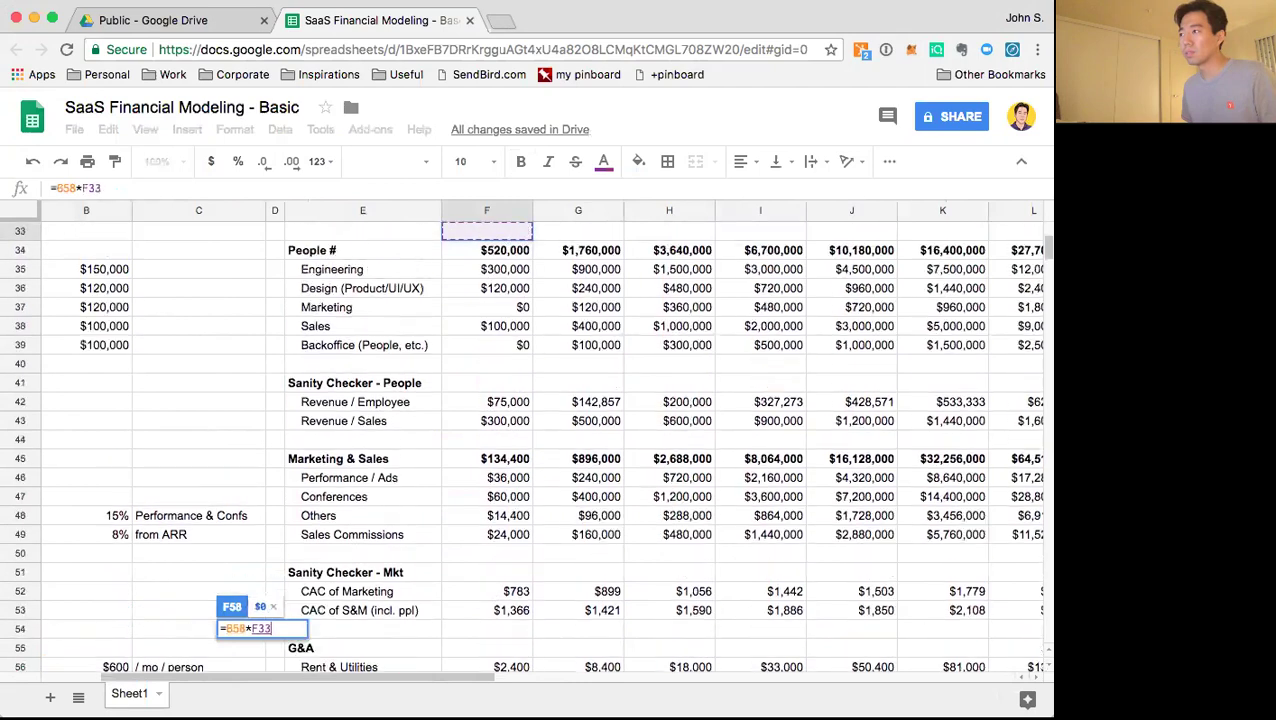
pyautogui.press('Down')
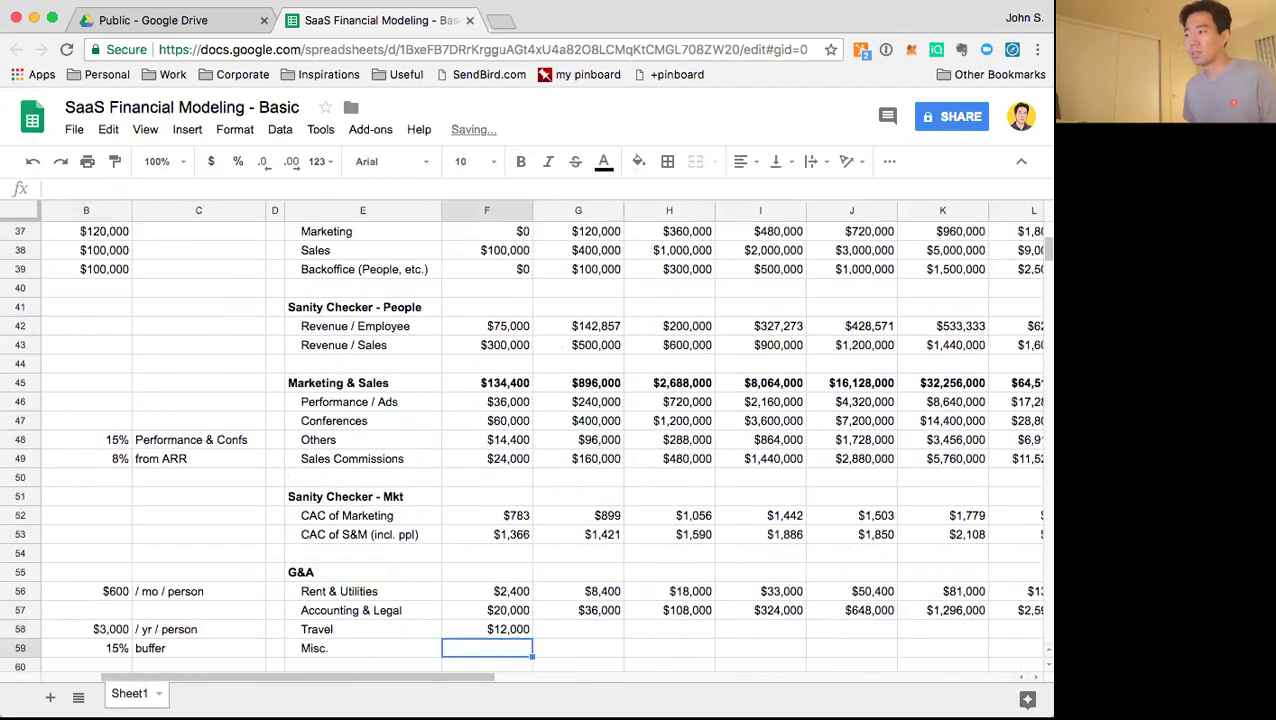
# Lock the column of the B58 travel cost reference in the F58 formula
pyautogui.press('Left')
pyautogui.press('Left')
pyautogui.press('Left')
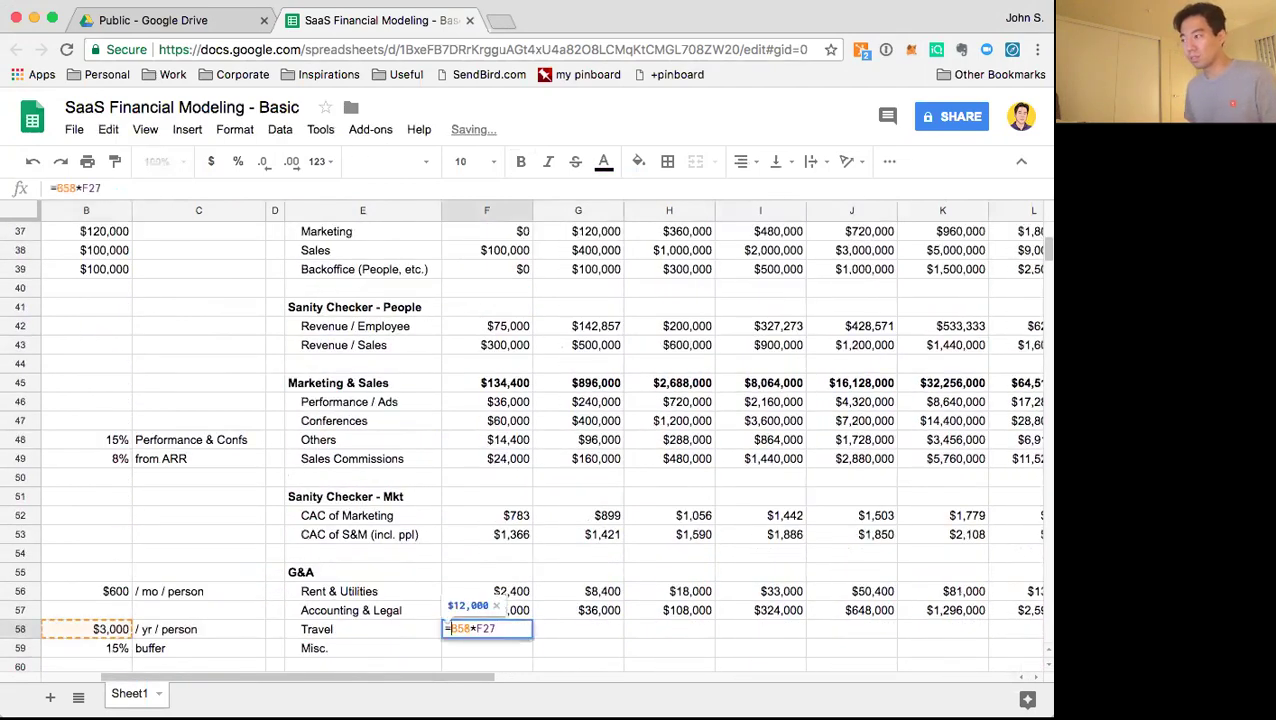
pyautogui.press('F4')
pyautogui.press('Return')
# Copy the Travel formula from F58 across the row through L58
pyautogui.press('Up')
pyautogui.hotkey('shift', 'Right')
pyautogui.hotkey('shift', 'Right')
pyautogui.hotkey('shift', 'Right')
pyautogui.hotkey('shift', 'Right')
pyautogui.hotkey('shift', 'Right')
pyautogui.hotkey('shift', 'Right')
pyautogui.hotkey('shift', 'Right')
pyautogui.hotkey('shift', 'Left')
pyautogui.hotkey('ctrl', 'r')
# Enter the Misc. formula =sum(F56:F58)*$B59 in F59, applying the buffer percentage to the other G&A costs
pyautogui.press('Down')
pyautogui.press('Left')
pyautogui.press('Right')
pyautogui.press('Left')
pyautogui.press('Left')
pyautogui.press('Left')
pyautogui.press('Left')
pyautogui.press('Right')
pyautogui.press('Right')
pyautogui.press('Right')
pyautogui.press('Right')
pyautogui.press('Right')
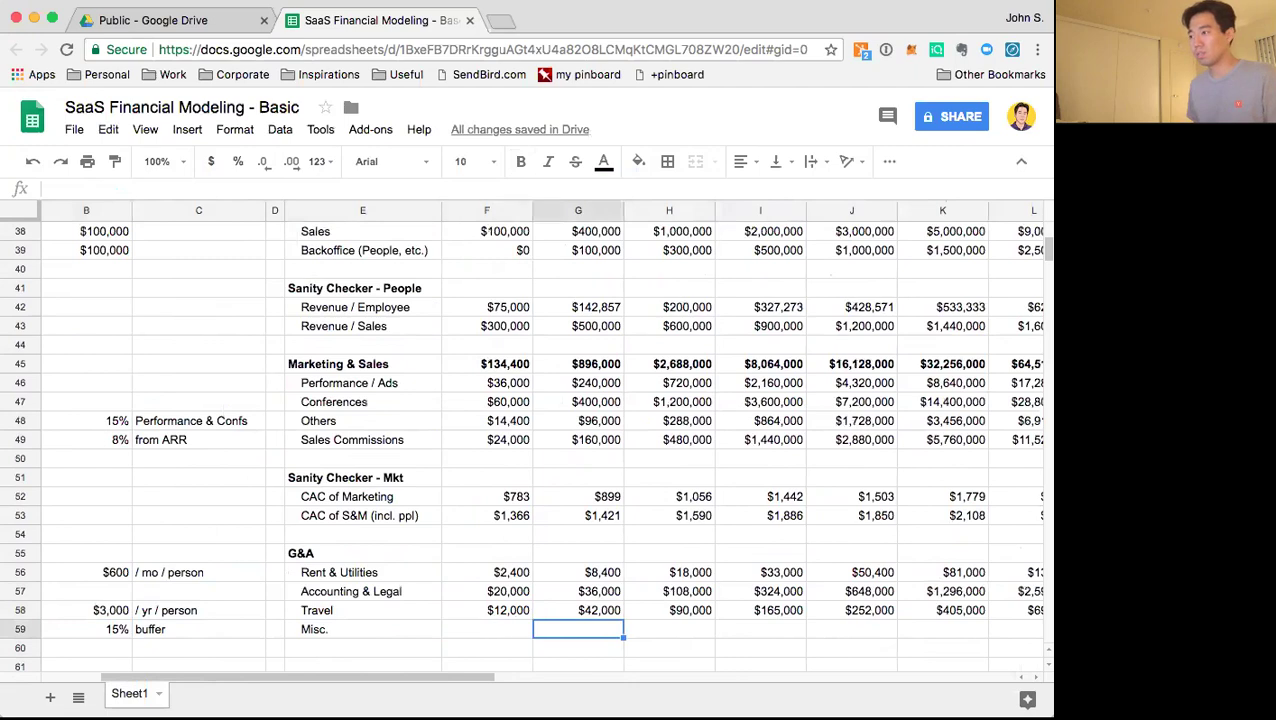
pyautogui.press('Left')
pyautogui.write('=(')
pyautogui.press('BackSpace')
pyautogui.write('sum(')
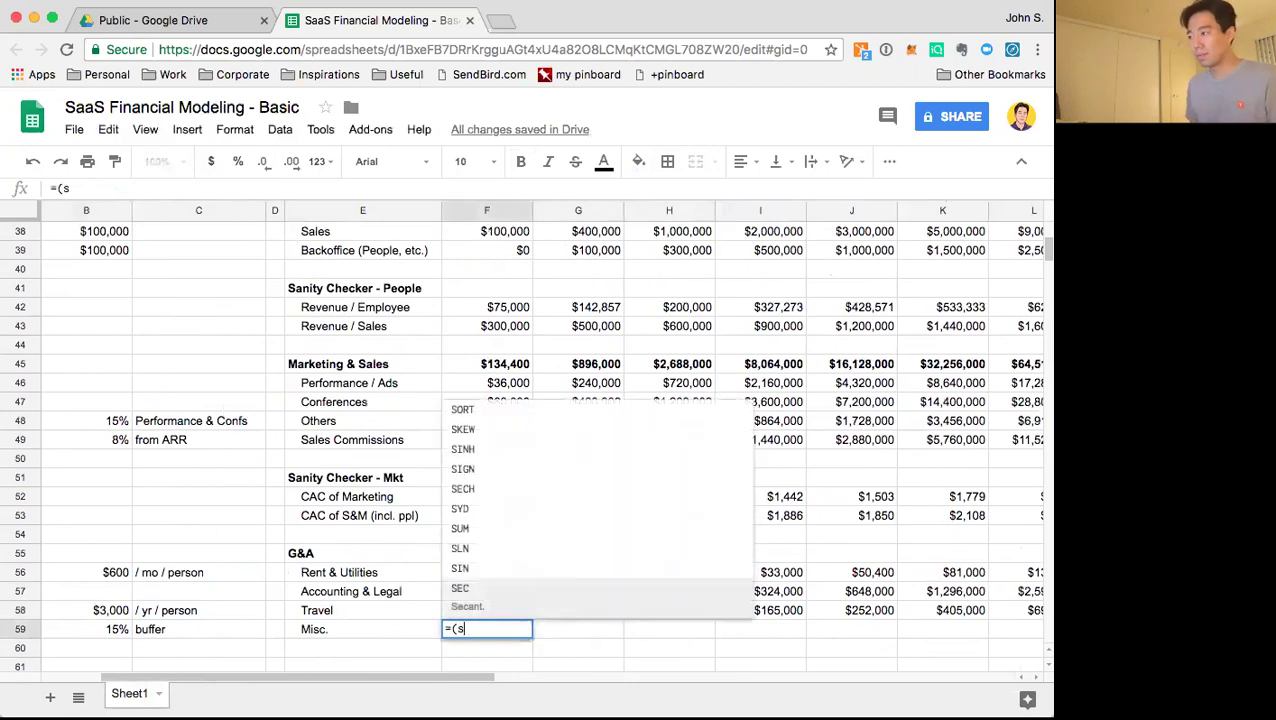
pyautogui.press('Up')
pyautogui.press('Up')
pyautogui.press('Up')
pyautogui.hotkey('shift', 'Down')
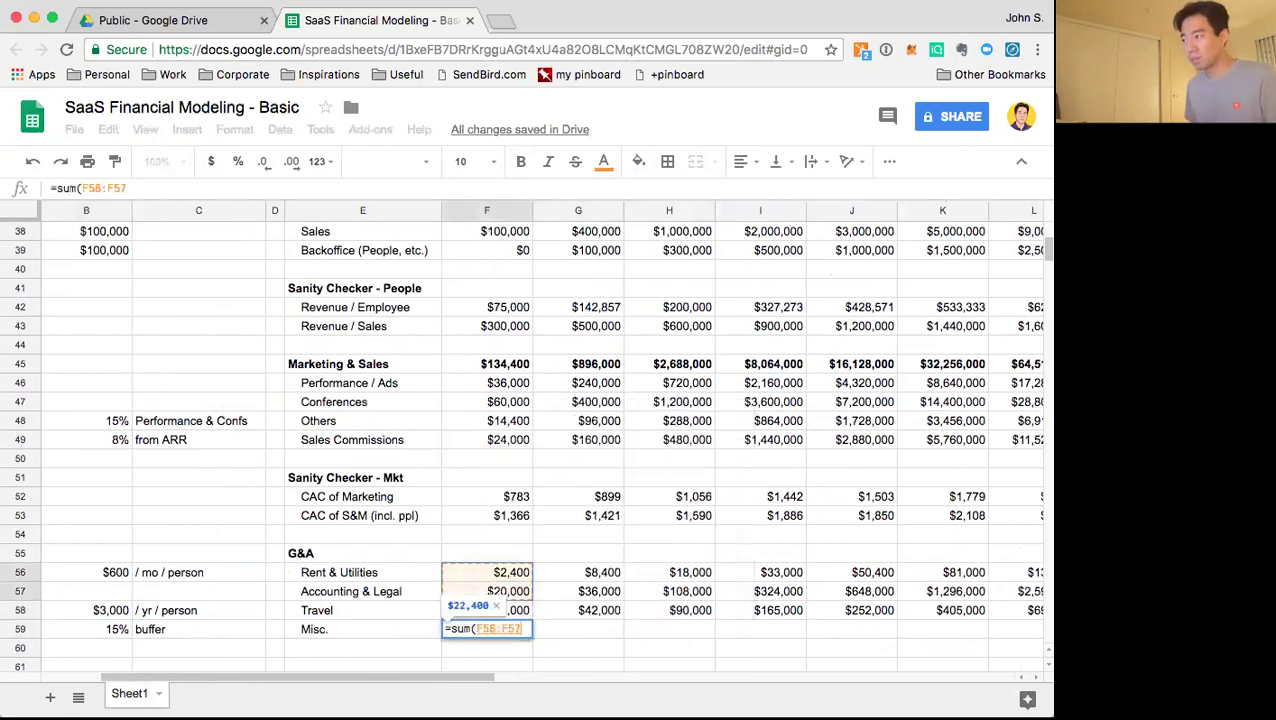
pyautogui.hotkey('shift', 'Down')
pyautogui.write(')*')
pyautogui.press('Left')
pyautogui.press('Left')
pyautogui.press('Left')
pyautogui.press('Left')
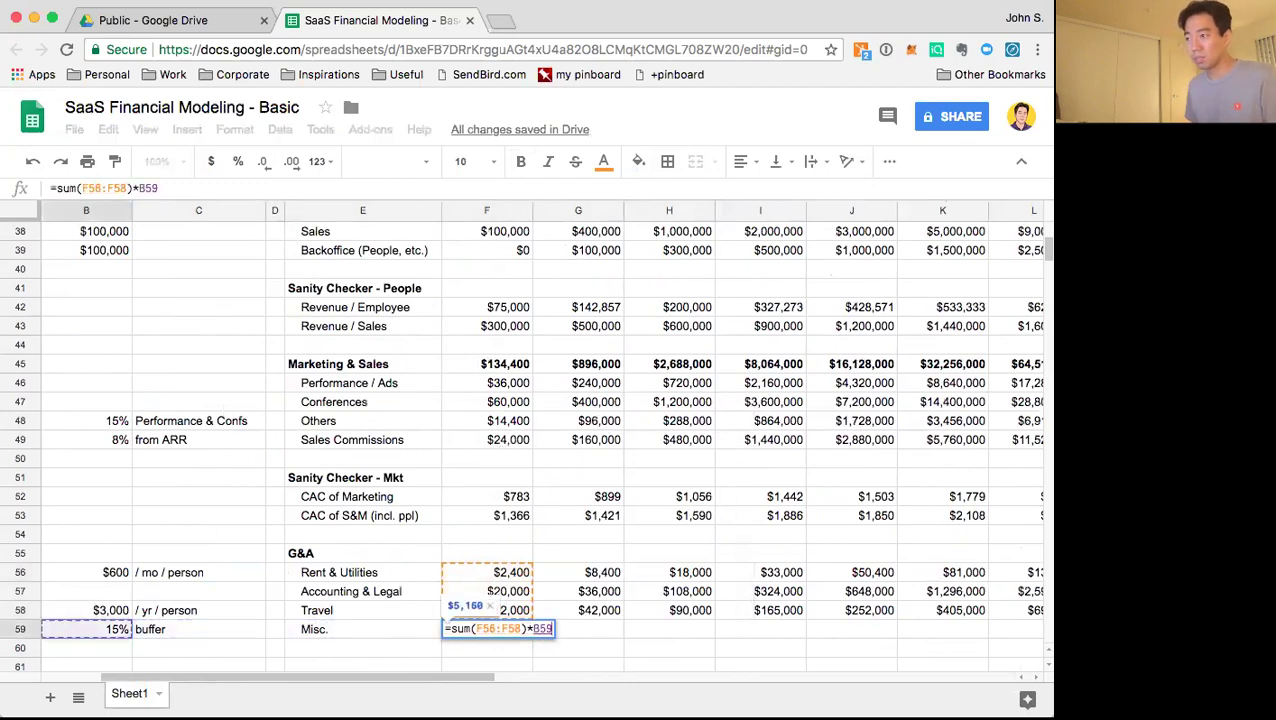
pyautogui.press('F4')
pyautogui.press('Return')
# Copy the Misc. formula from F59 across the row through L59
pyautogui.press('Up')
pyautogui.hotkey('shift', 'Right')
pyautogui.hotkey('shift', 'Right')
pyautogui.hotkey('shift', 'Right')
pyautogui.hotkey('shift', 'Right')
pyautogui.hotkey('shift', 'Right')
pyautogui.hotkey('shift', 'Right')
pyautogui.hotkey('ctrl', 'v')
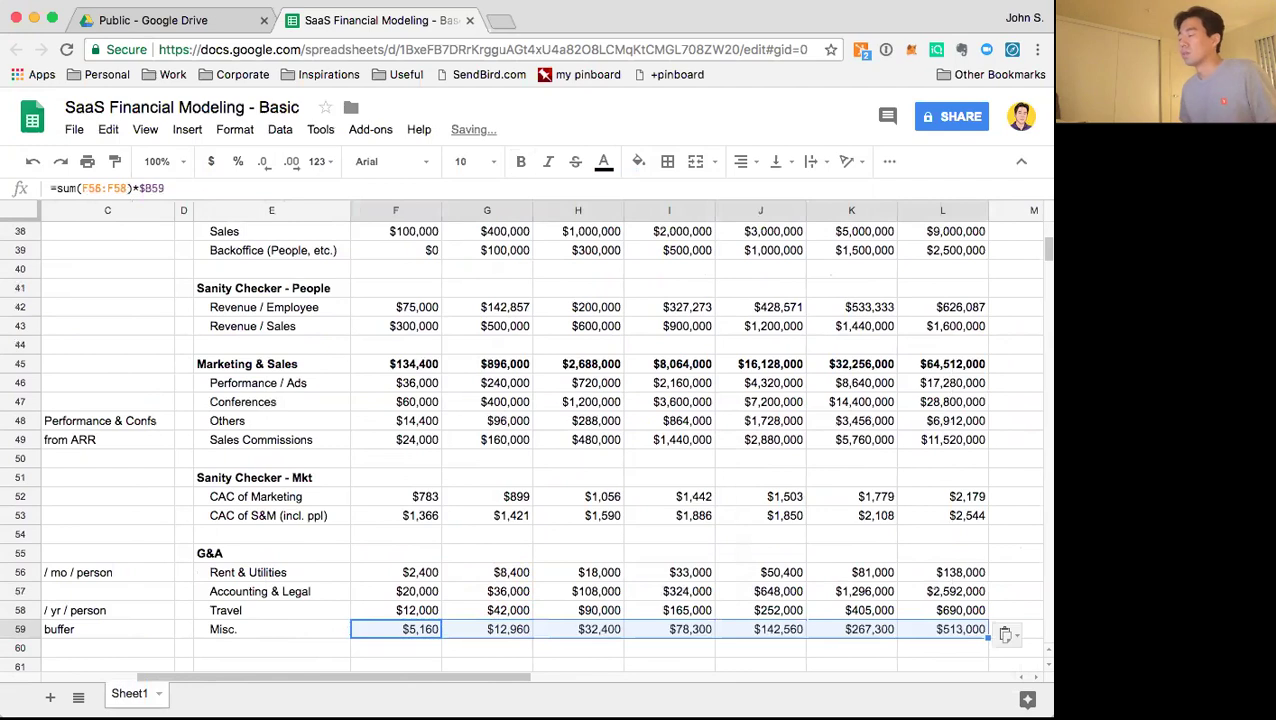
# Enter the G&A total formula =sum(F56:F59) in F55
pyautogui.press('Right')
pyautogui.press('Up')
pyautogui.press('Up')
pyautogui.press('Up')
pyautogui.press('Up')
pyautogui.press('Left')
pyautogui.write('=sum(')
pyautogui.press('Down')
pyautogui.hotkey('shift', 'Down')
pyautogui.hotkey('shift', 'Down')
pyautogui.hotkey('shift', 'Down')
pyautogui.press('Return')
# Copy the G&A total from F55 across the row through L55 and make the totals bold
pyautogui.press('Up')
pyautogui.hotkey('shift', 'Right')
pyautogui.hotkey('shift', 'Right')
pyautogui.hotkey('shift', 'Right')
pyautogui.hotkey('shift', 'Right')
pyautogui.hotkey('shift', 'Right')
pyautogui.hotkey('shift', 'Right')
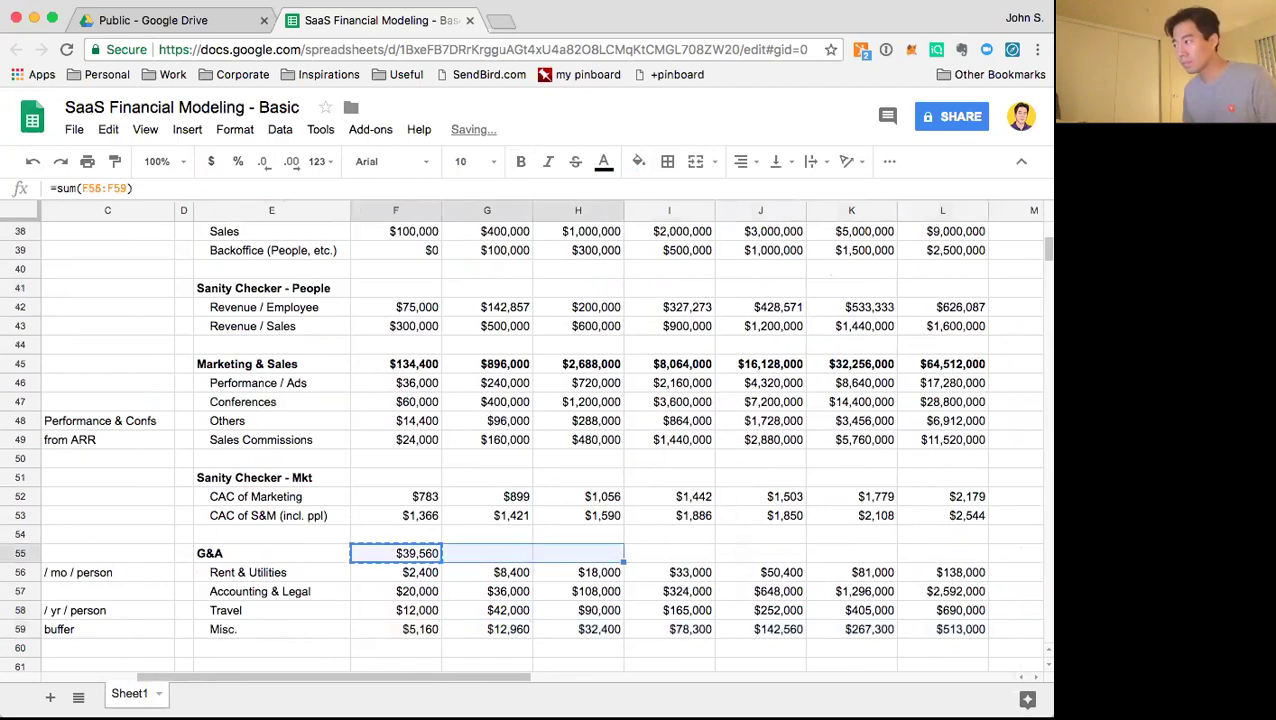
pyautogui.hotkey('ctrl', 'v')
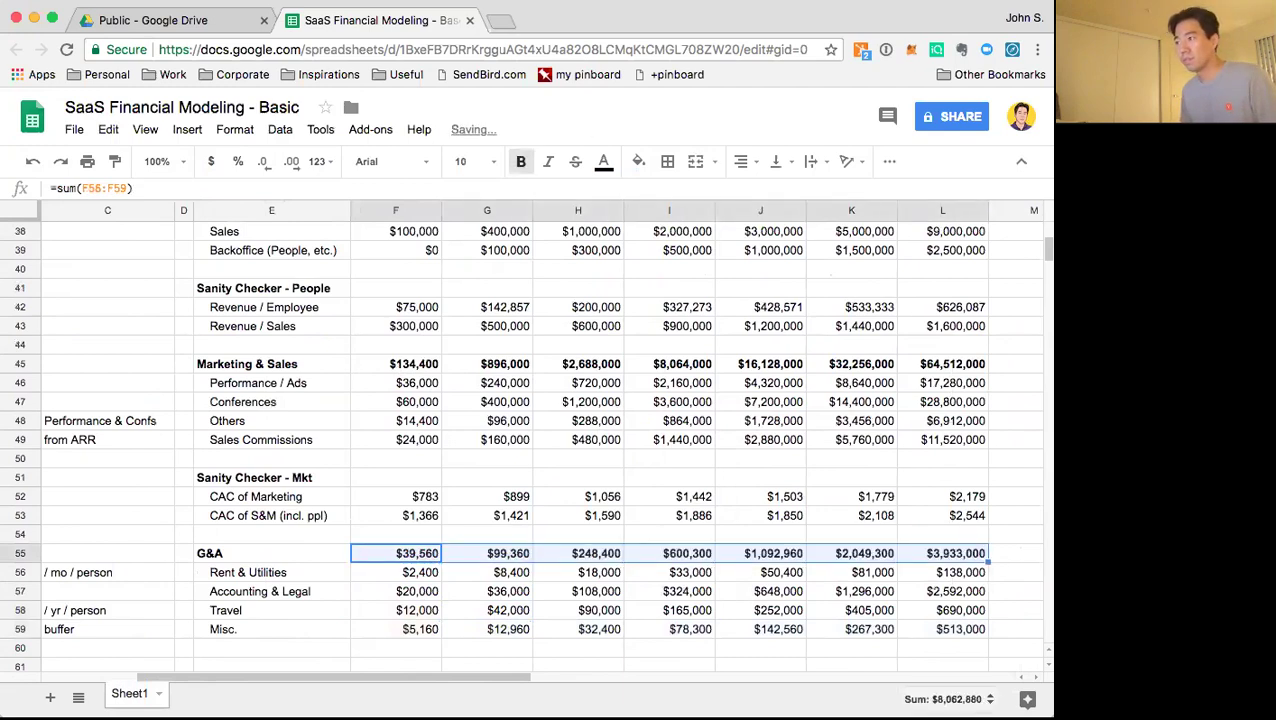
pyautogui.press('Up')
pyautogui.press('Up')
pyautogui.press('Up')
pyautogui.press('Down')
pyautogui.press('Down')
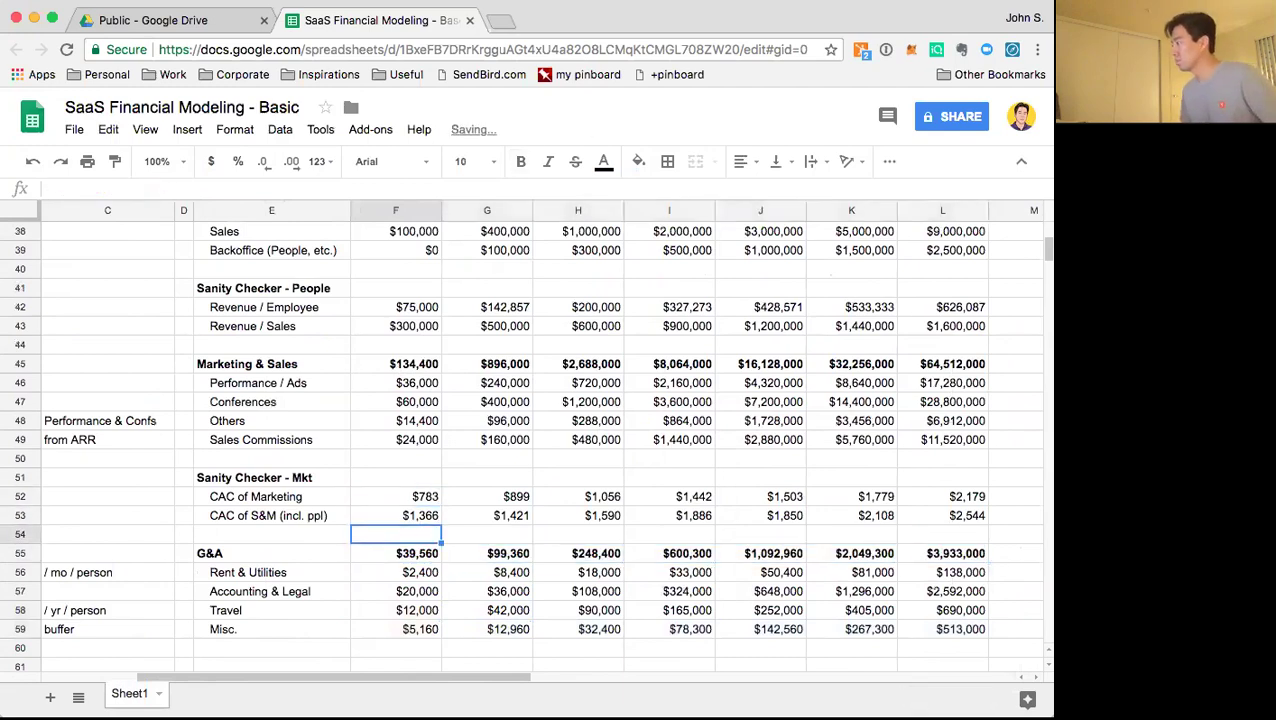
# Enter the section heading "CoGS" in E61, below the G&A costs
pyautogui.press('Down')
pyautogui.press('Down')
pyautogui.press('Down')
pyautogui.press('Down')
pyautogui.press('Down')
pyautogui.press('Down')
pyautogui.press('Left')
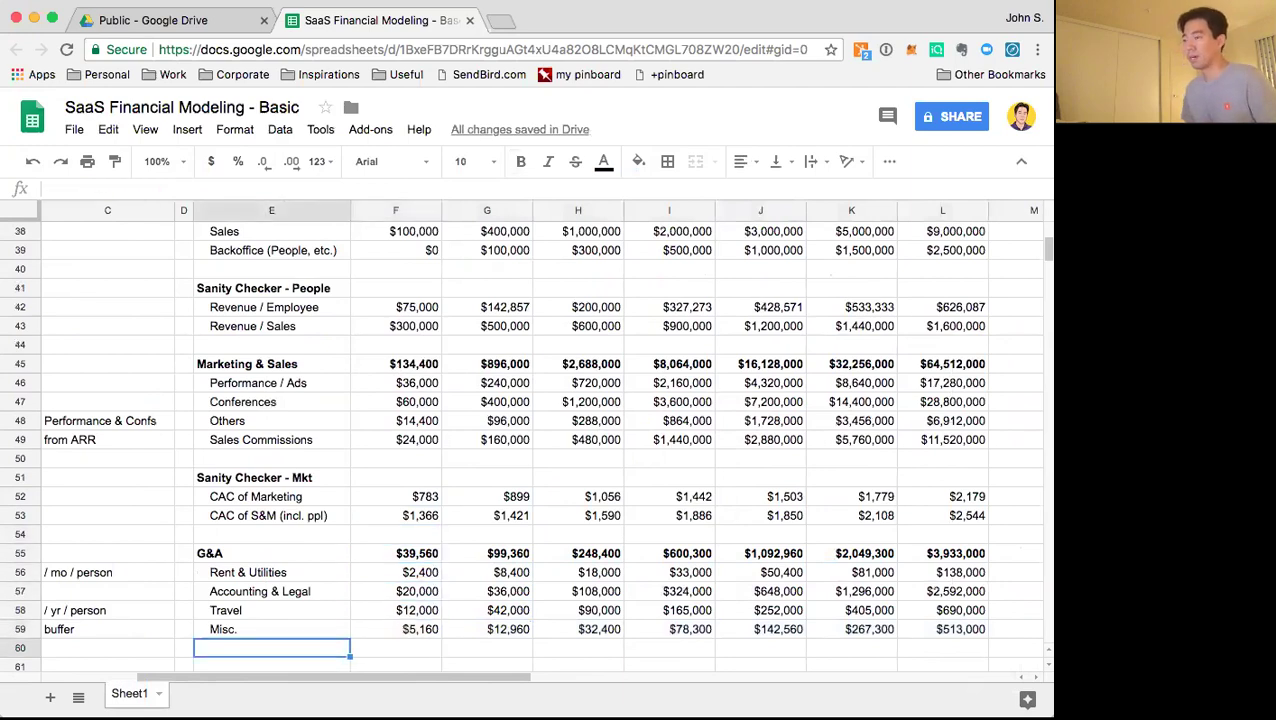
pyautogui.press('Left')
pyautogui.press('Left')
pyautogui.press('Left')
pyautogui.press('Left')
pyautogui.press('Down')
pyautogui.press('Right')
pyautogui.press('Right')
pyautogui.press('Right')
pyautogui.press('Down')
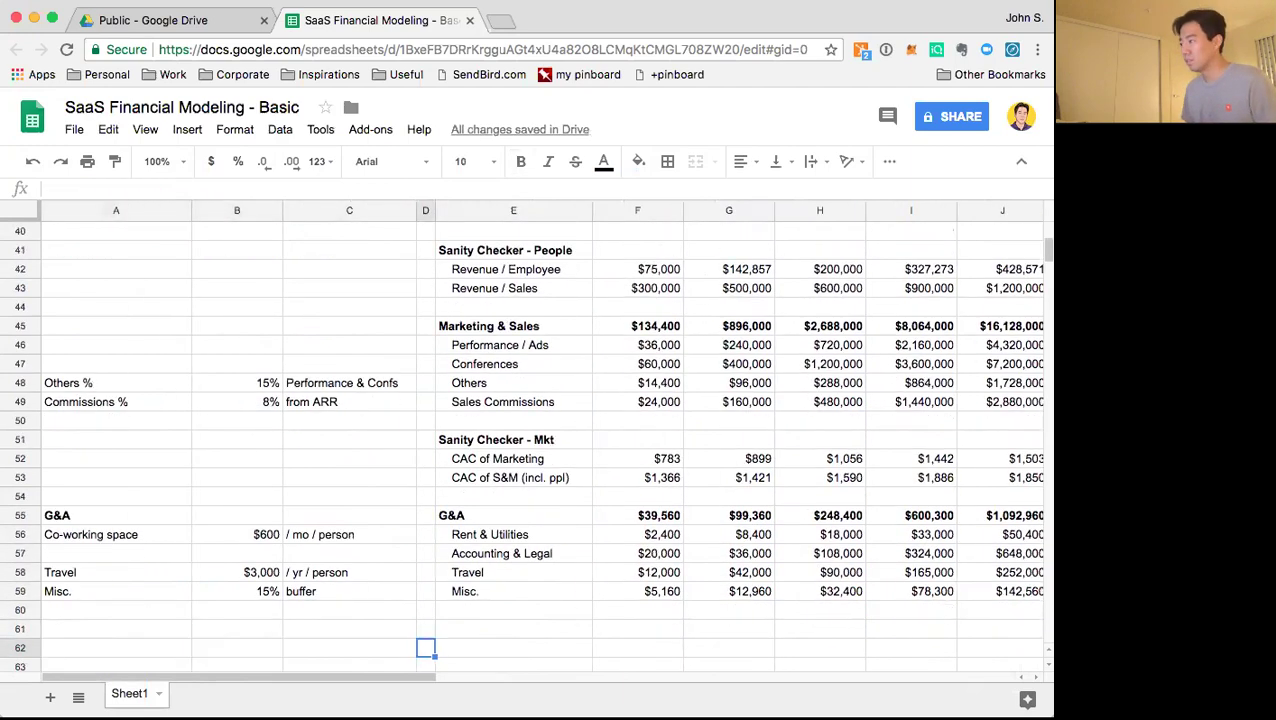
pyautogui.press('Down')
pyautogui.press('Up')
pyautogui.press('Up')
pyautogui.press('Right')
pyautogui.write('CoGS')
pyautogui.press('Return')
# Add a matching bold "CoGS" heading to the assumptions in A61
pyautogui.press('Left')
pyautogui.press('Left')
pyautogui.press('Left')
pyautogui.press('Left')
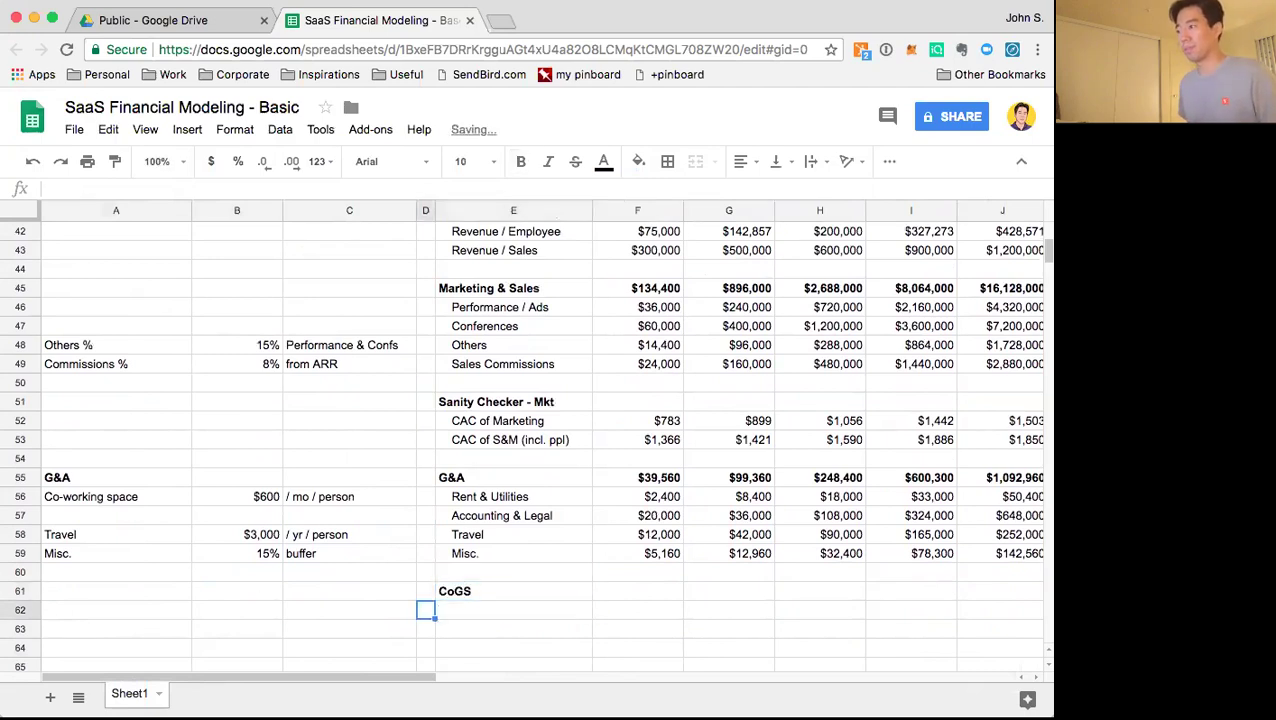
pyautogui.write('CoGS')
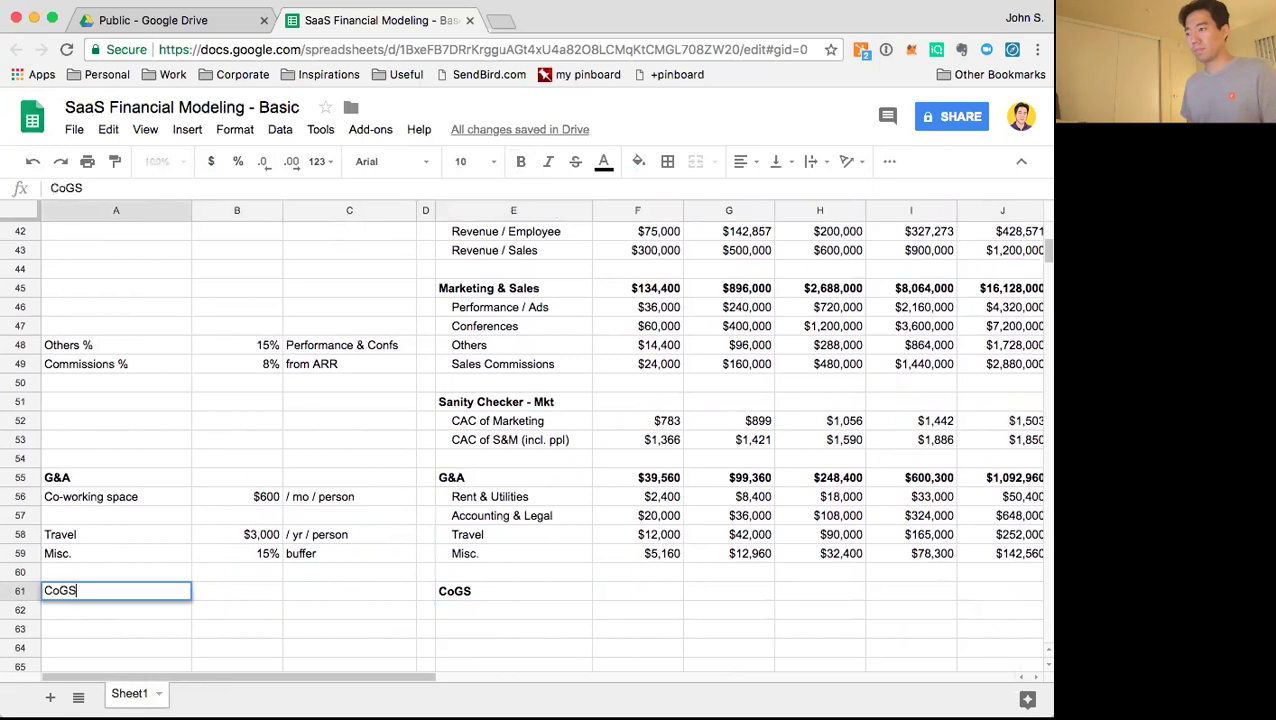
pyautogui.hotkey('ctrl', 'b')
pyautogui.press('Return')
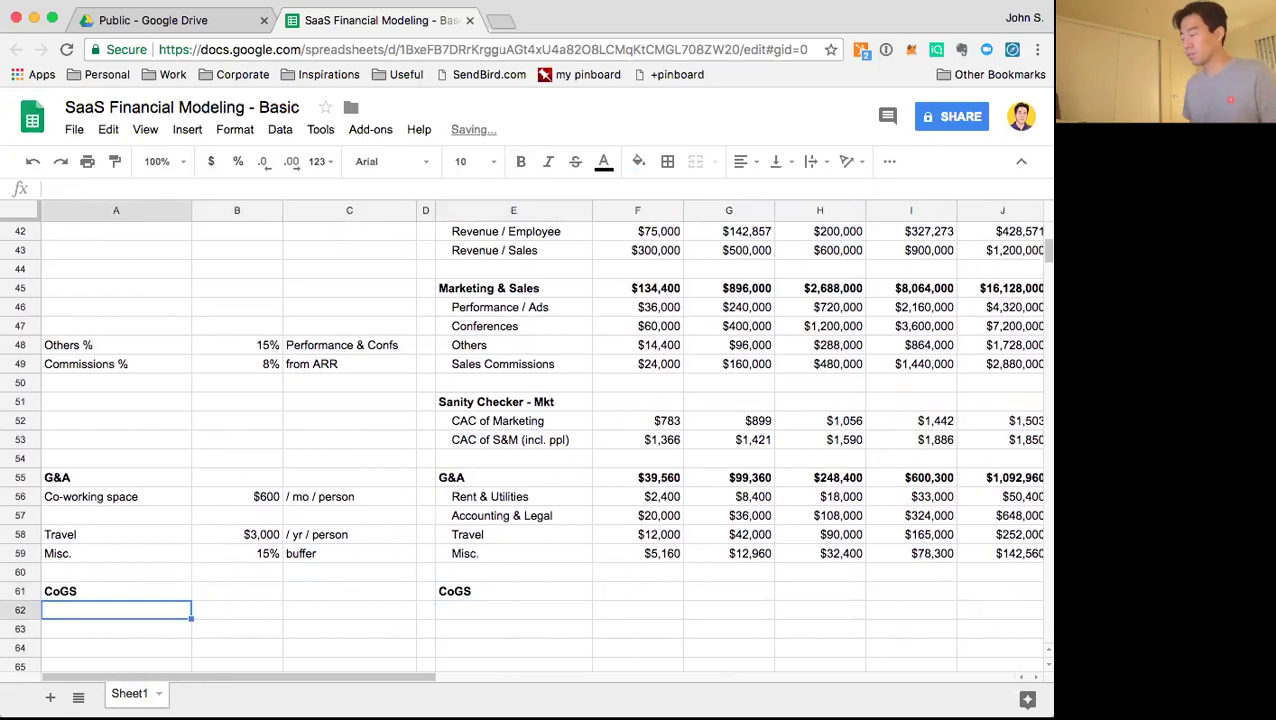
# Add the assumption "Server cost / MAU" in A62 with a value of $0.02 in B62
pyautogui.write('Servc')
pyautogui.write('cost')
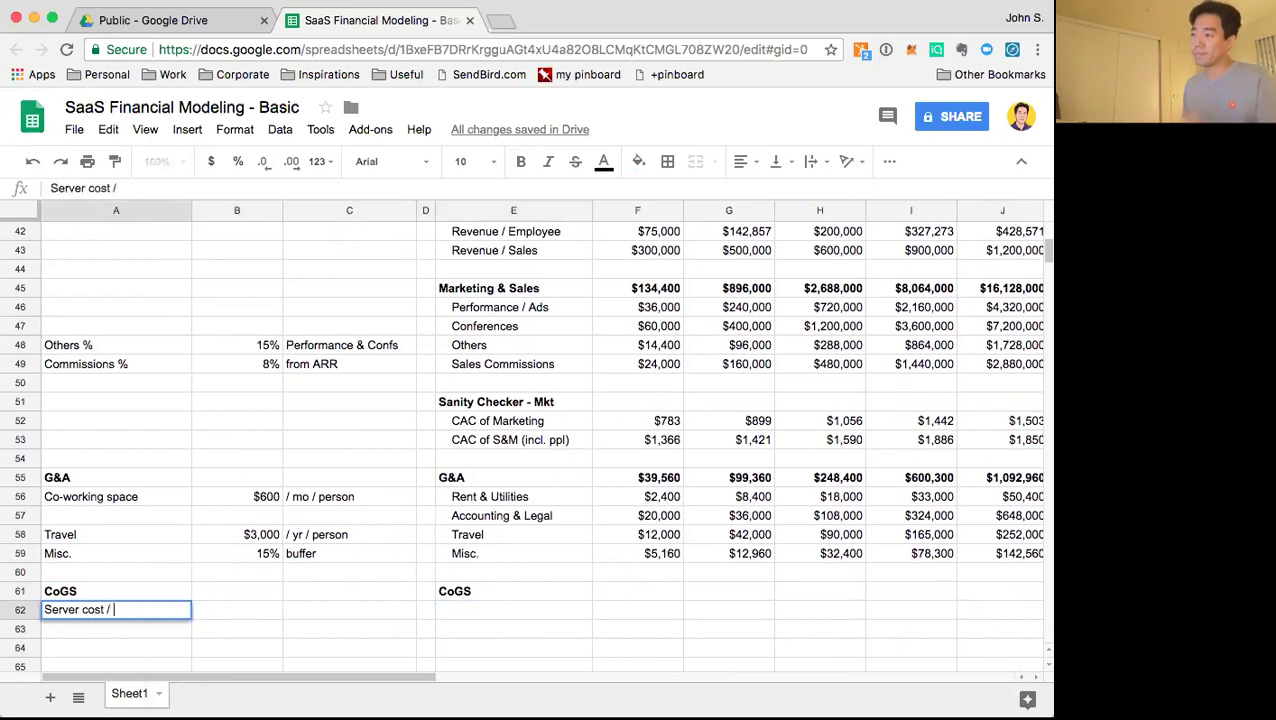
pyautogui.write(' / MAU')
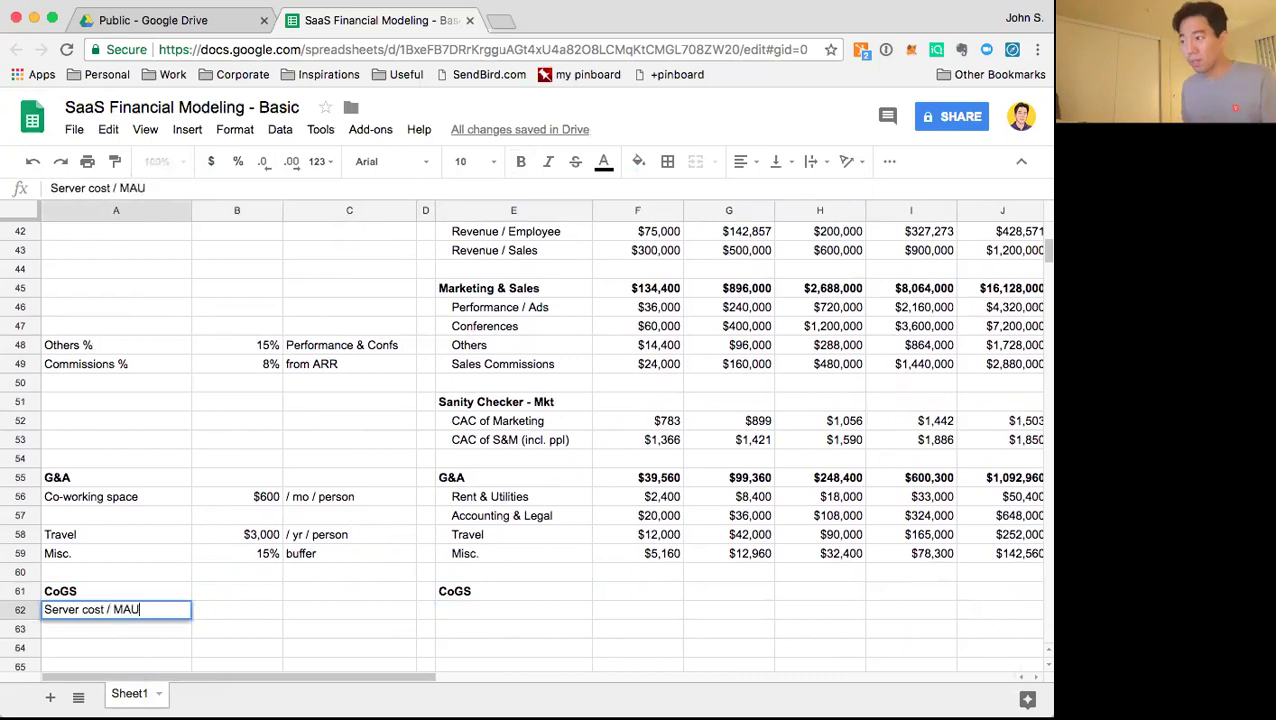
pyautogui.press('Tab')
pyautogui.write('$')
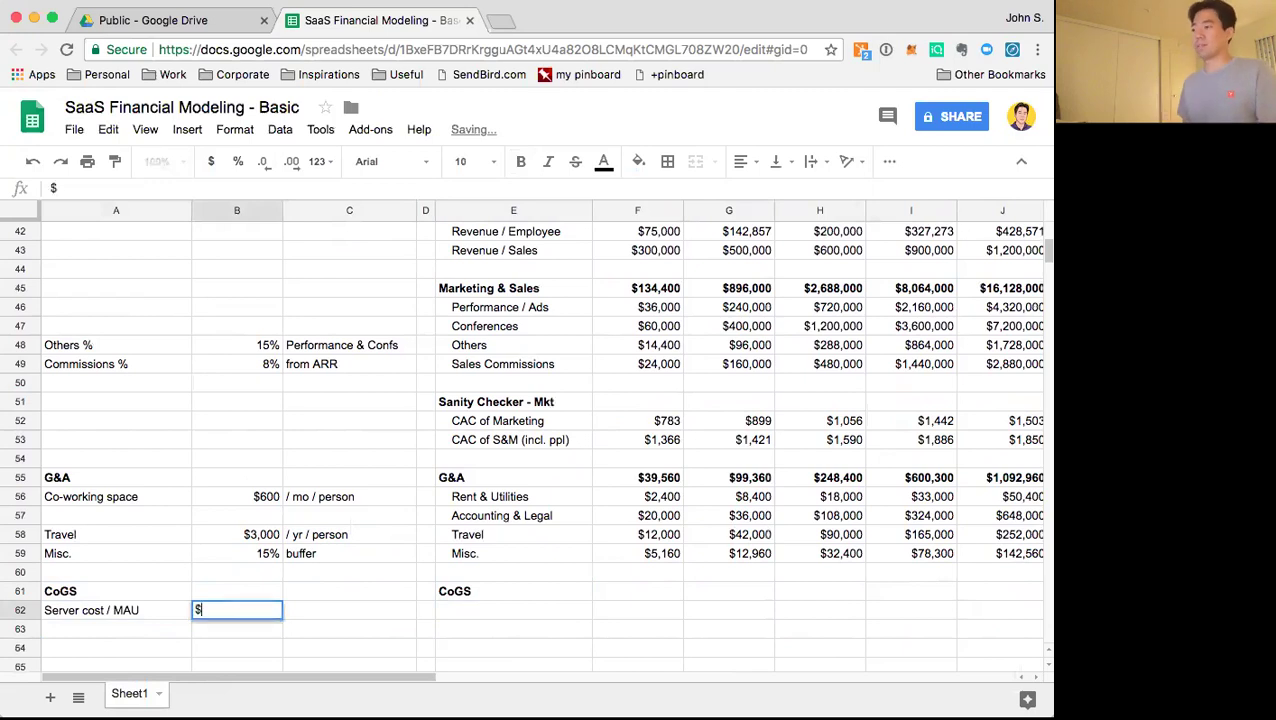
pyautogui.write('0.01')
pyautogui.press('Return')
pyautogui.press('Up')
pyautogui.press('Return')
pyautogui.press('BackSpace')
pyautogui.write('2')
pyautogui.press('Return')
# Label the first CoGS line item in E62 as "Server Costs"
pyautogui.press('Up')
pyautogui.press('Right')
pyautogui.press('Right')
pyautogui.press('Right')
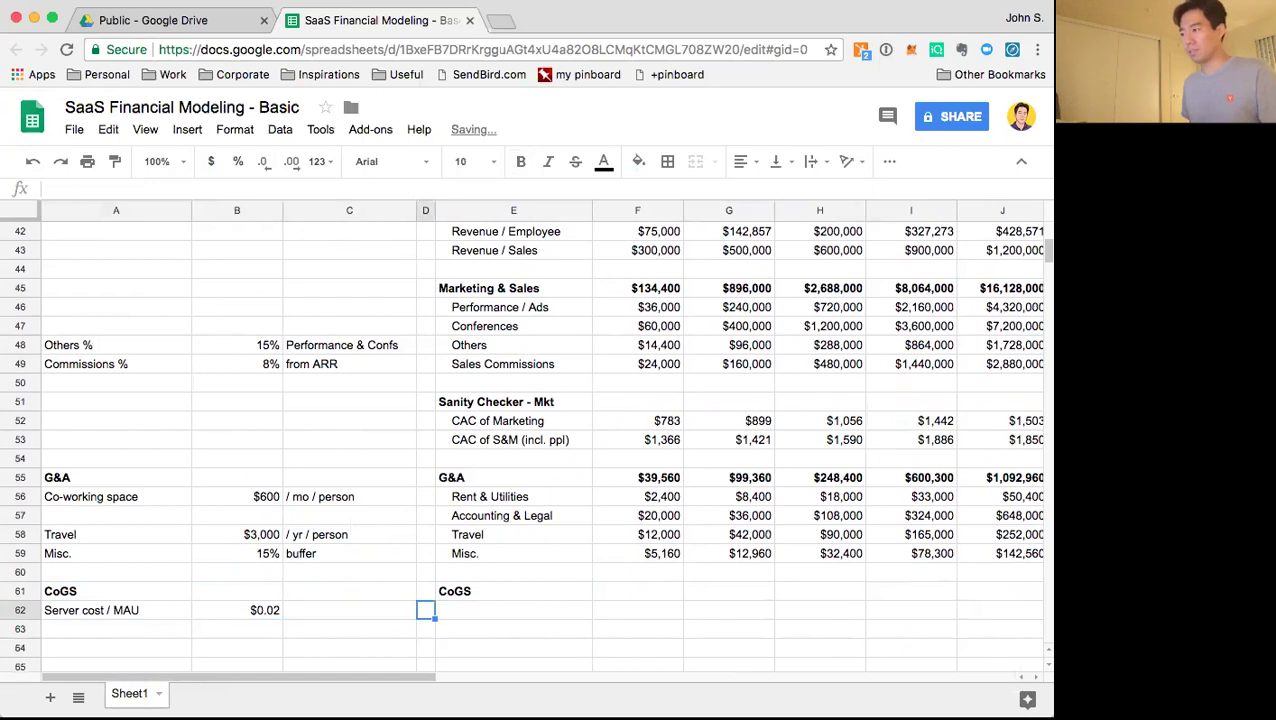
pyautogui.press('Return')
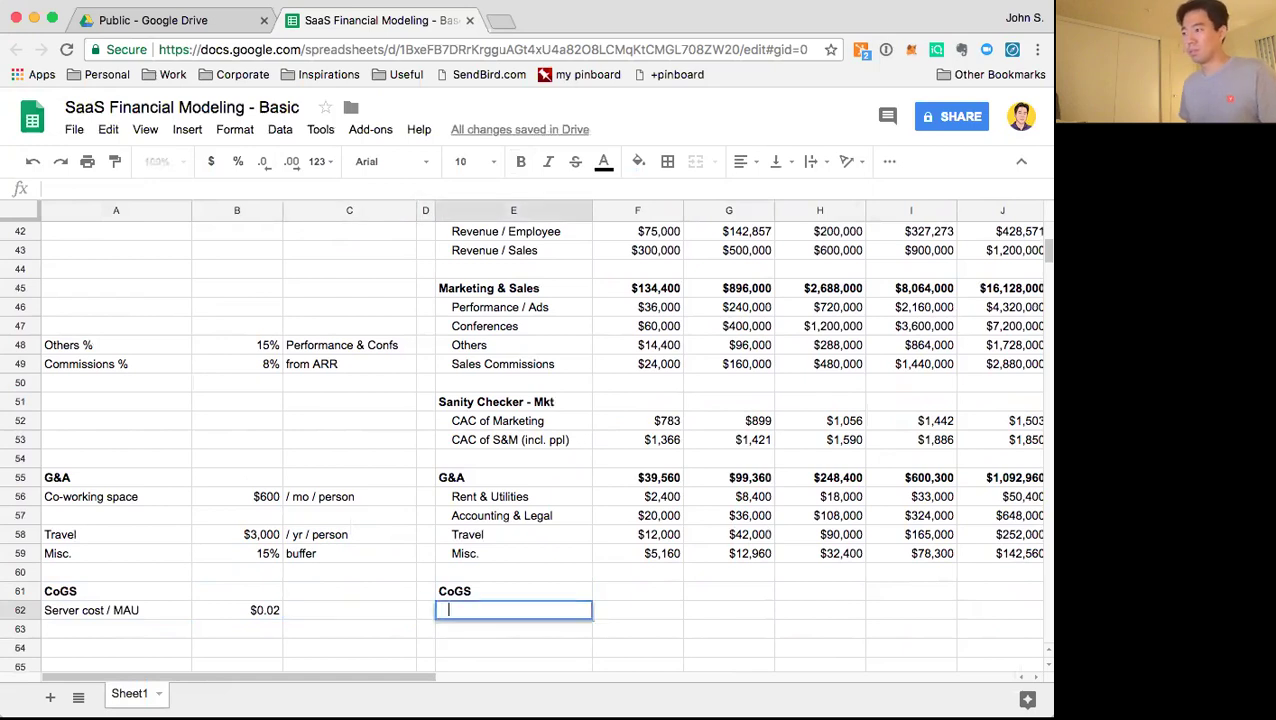
pyautogui.write('Server Costs')
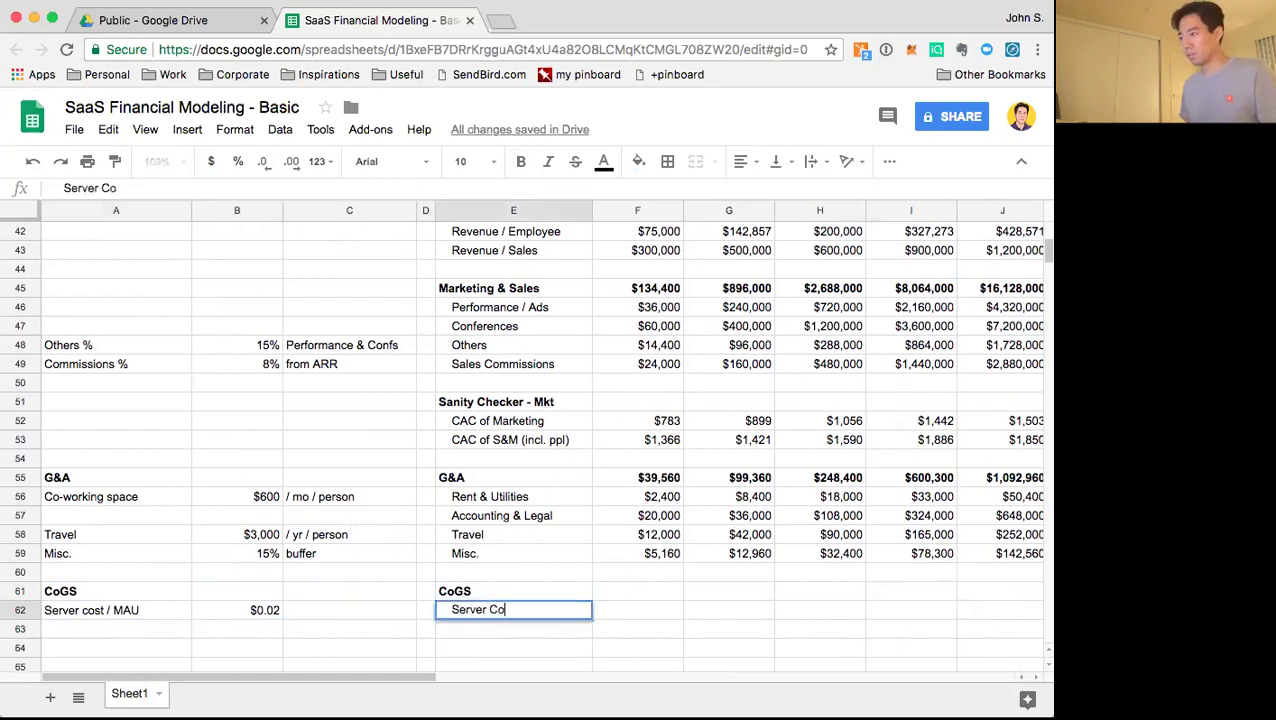
pyautogui.press('Return')
# Enter the Y1 Server Costs formula =B62*F20 in F62, multiplying the cost per MAU by total MAU
pyautogui.press('Up')
pyautogui.press('Right')
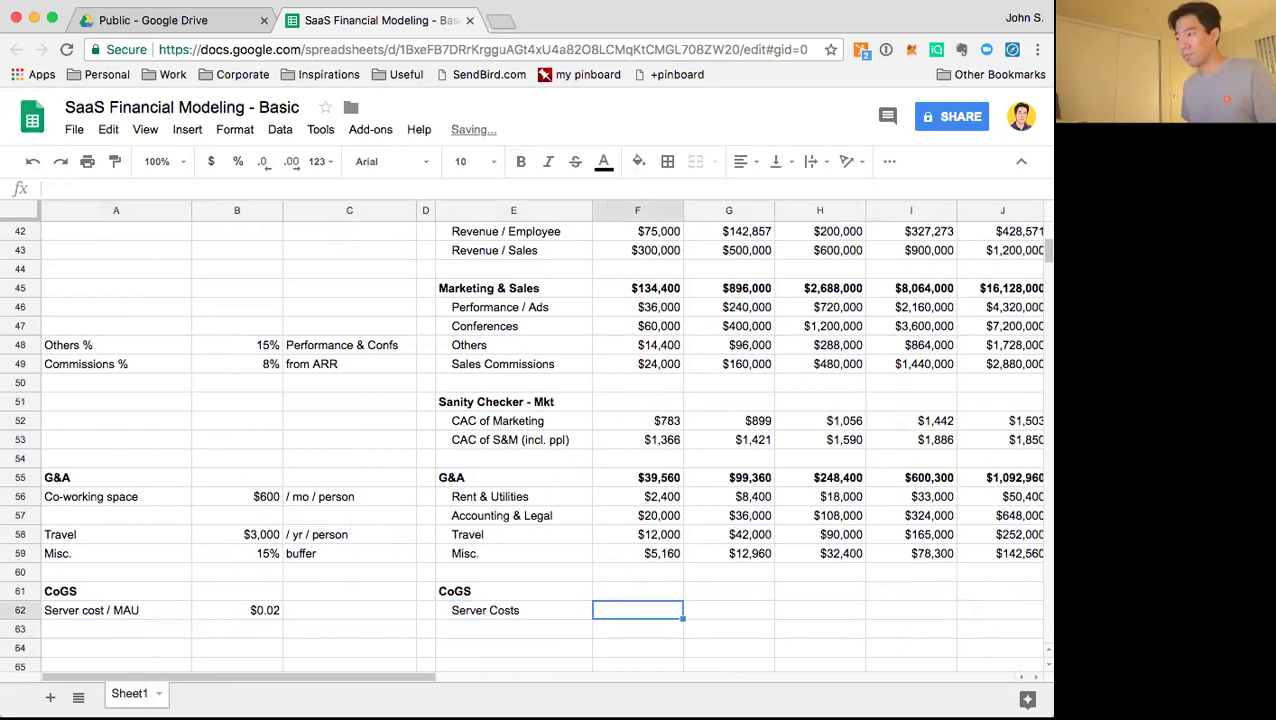
pyautogui.write('=')
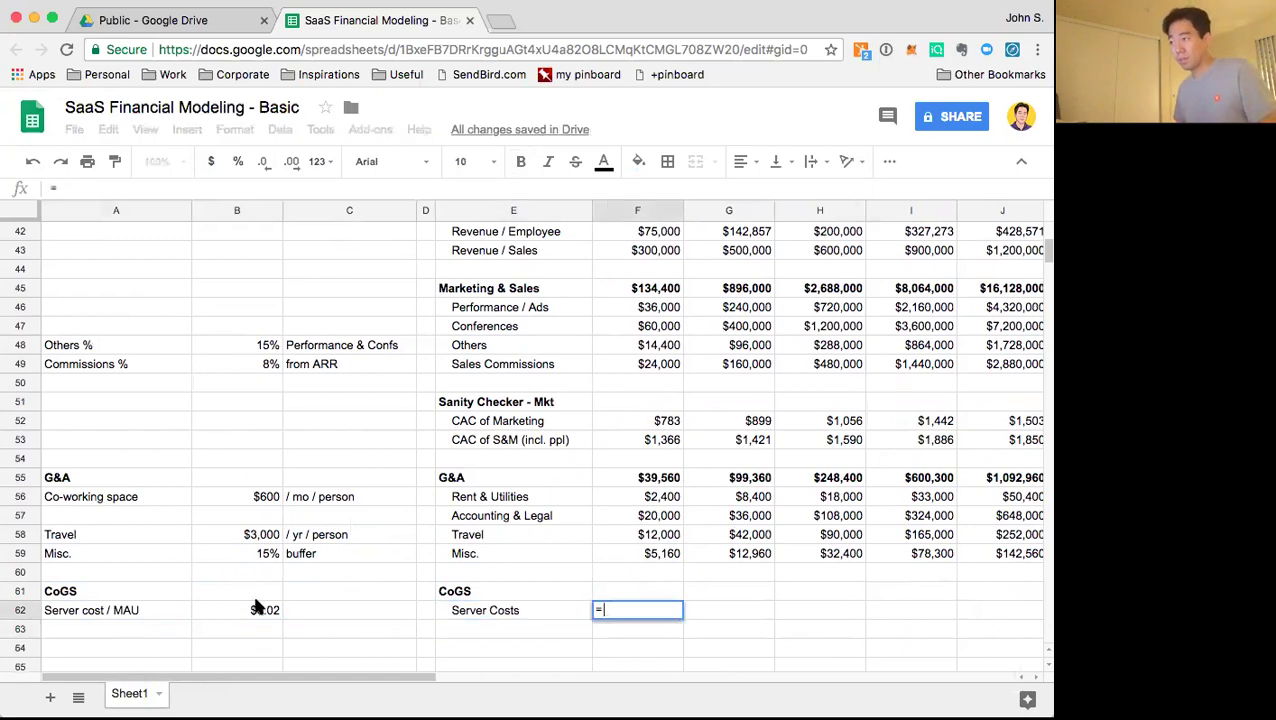
pyautogui.click(256, 607)
pyautogui.write('*')
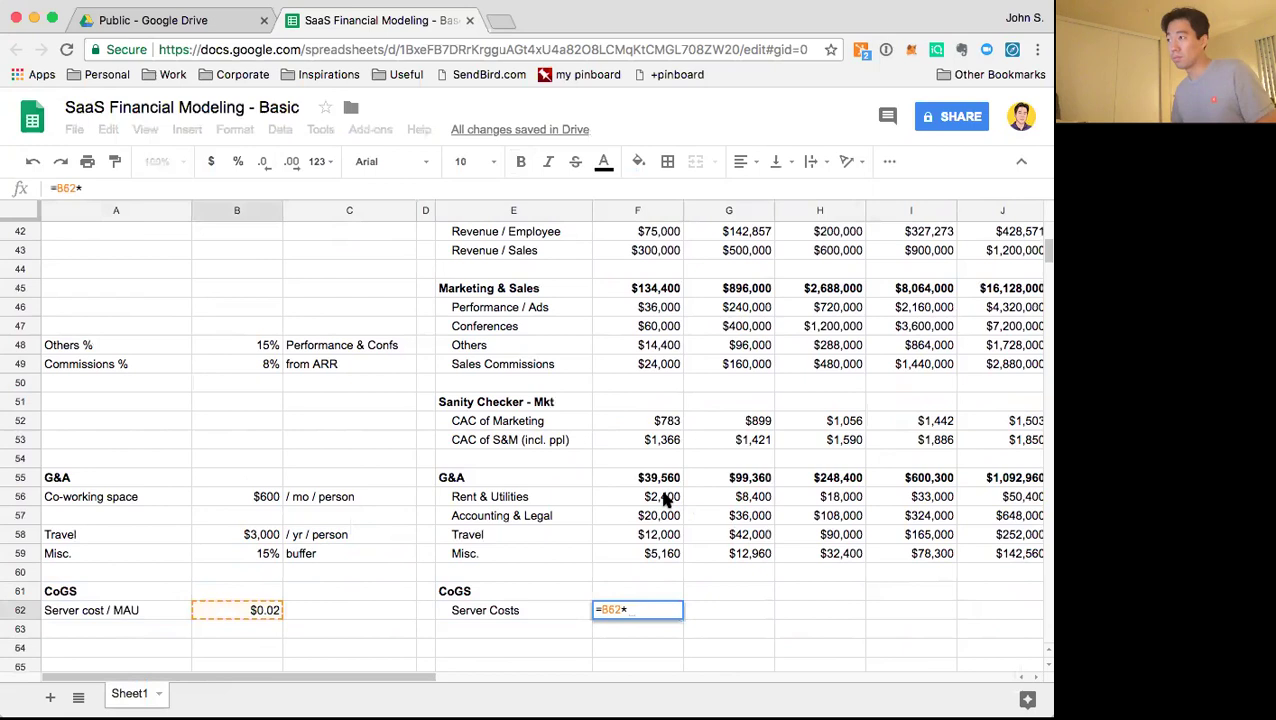
pyautogui.scroll(10, 665, 500)
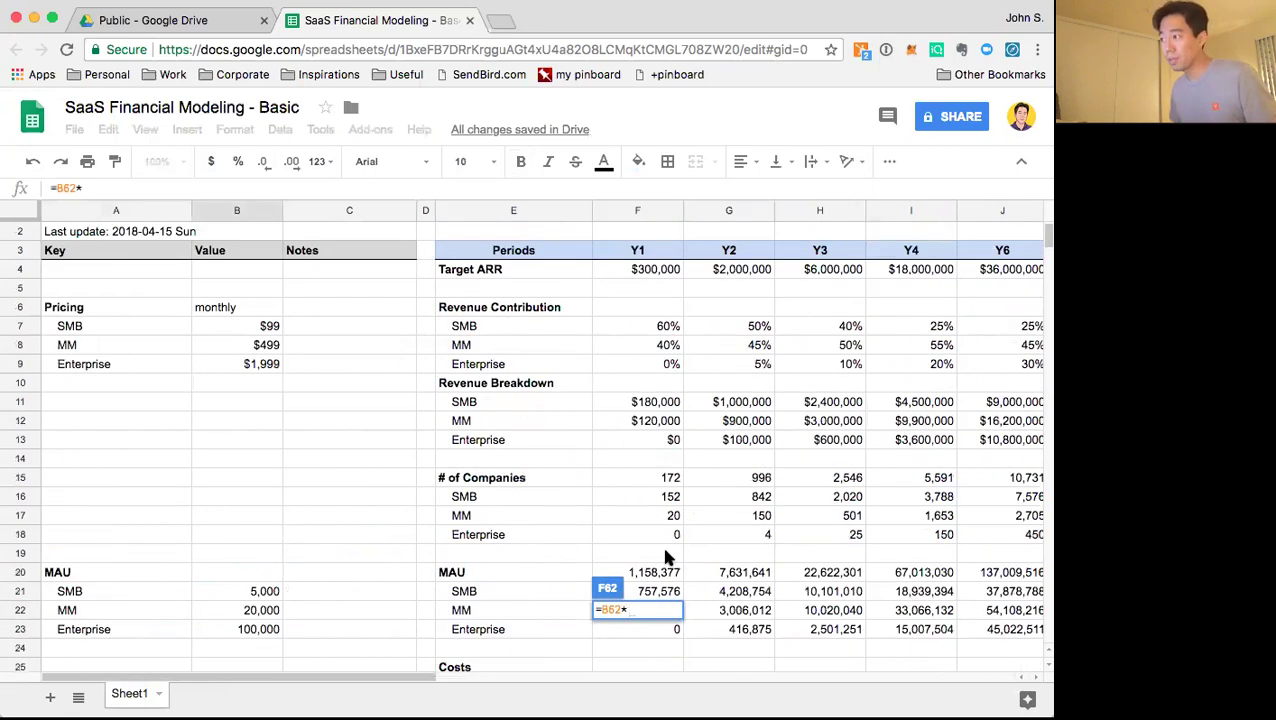
pyautogui.click(655, 572)
pyautogui.press('Return')
pyautogui.press('Up')
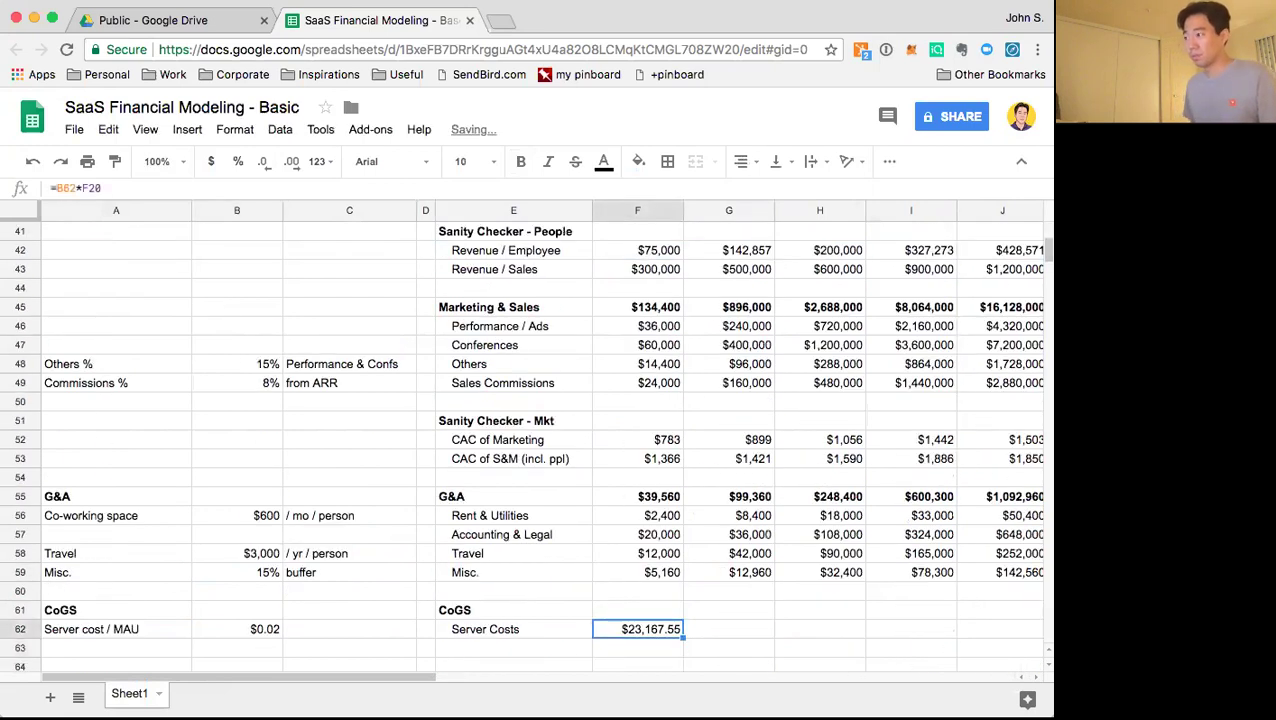
# Show the F62 server cost without decimals and anchor its assumption column, making the formula =$B62*F20
pyautogui.click(266, 164)
pyautogui.click(266, 166)
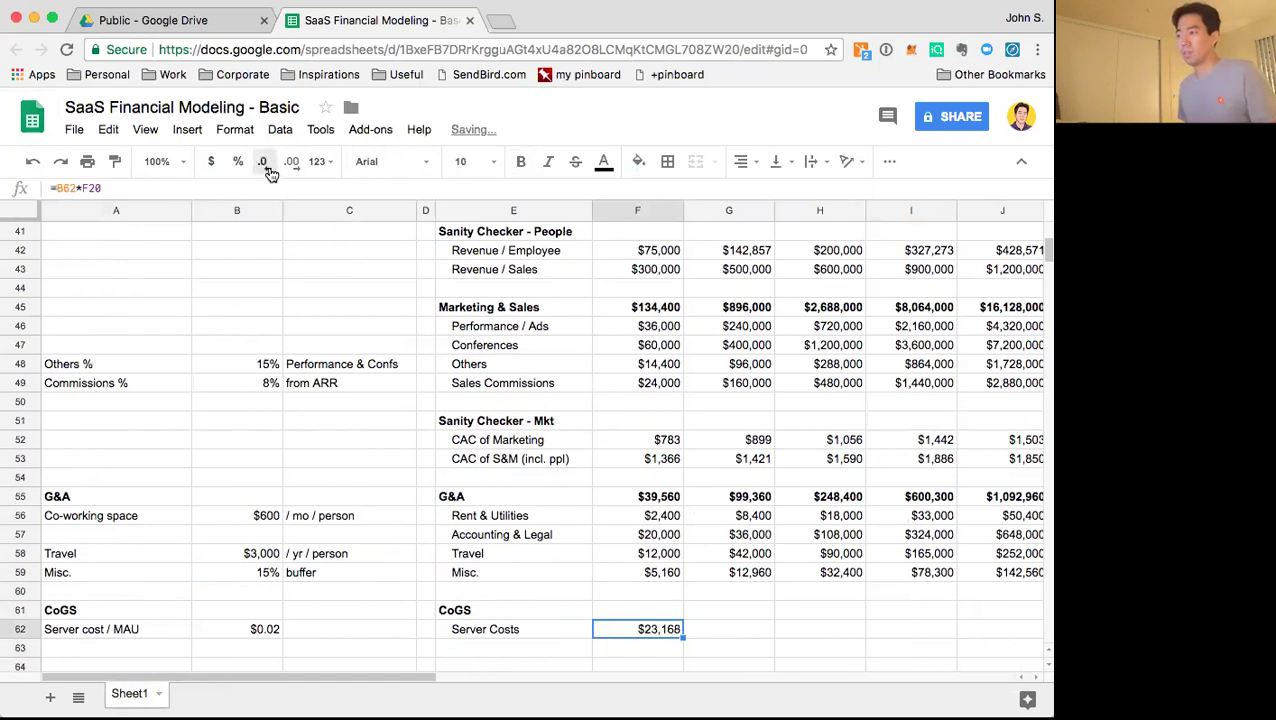
pyautogui.press('Return')
pyautogui.press('Return')
pyautogui.press('Up')
# Copy the Server Costs formula from F62 across the row through L62
pyautogui.hotkey('ctrl', 'c')
pyautogui.hotkey('shift', 'Right')
pyautogui.hotkey('shift', 'Right')
pyautogui.hotkey('shift', 'Right')
pyautogui.hotkey('shift', 'Right')
pyautogui.hotkey('shift', 'Right')
pyautogui.hotkey('shift', 'Right')
pyautogui.hotkey('shift', 'Right')
pyautogui.hotkey('shift', 'Left')
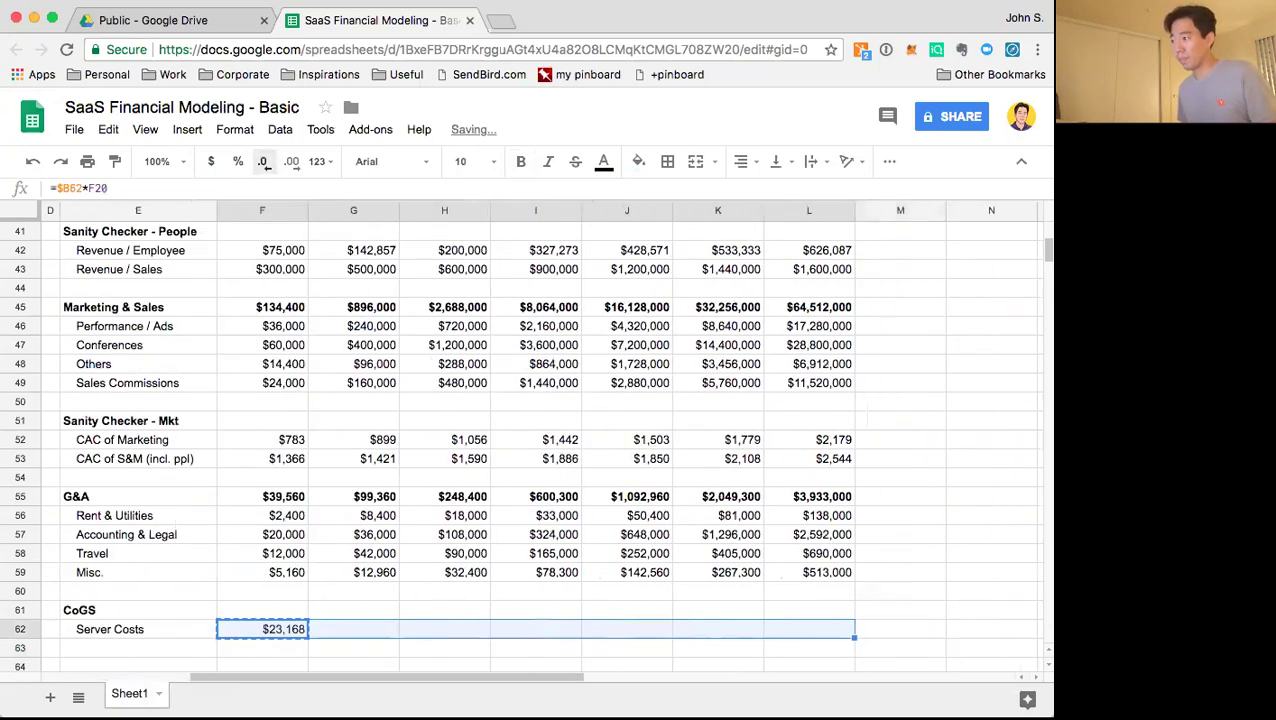
pyautogui.hotkey('ctrl', 'v')
# Add the indented line item label "Compliances" in E63 under Server Costs
pyautogui.press('Left')
pyautogui.press('Left')
pyautogui.press('Left')
pyautogui.press('Left')
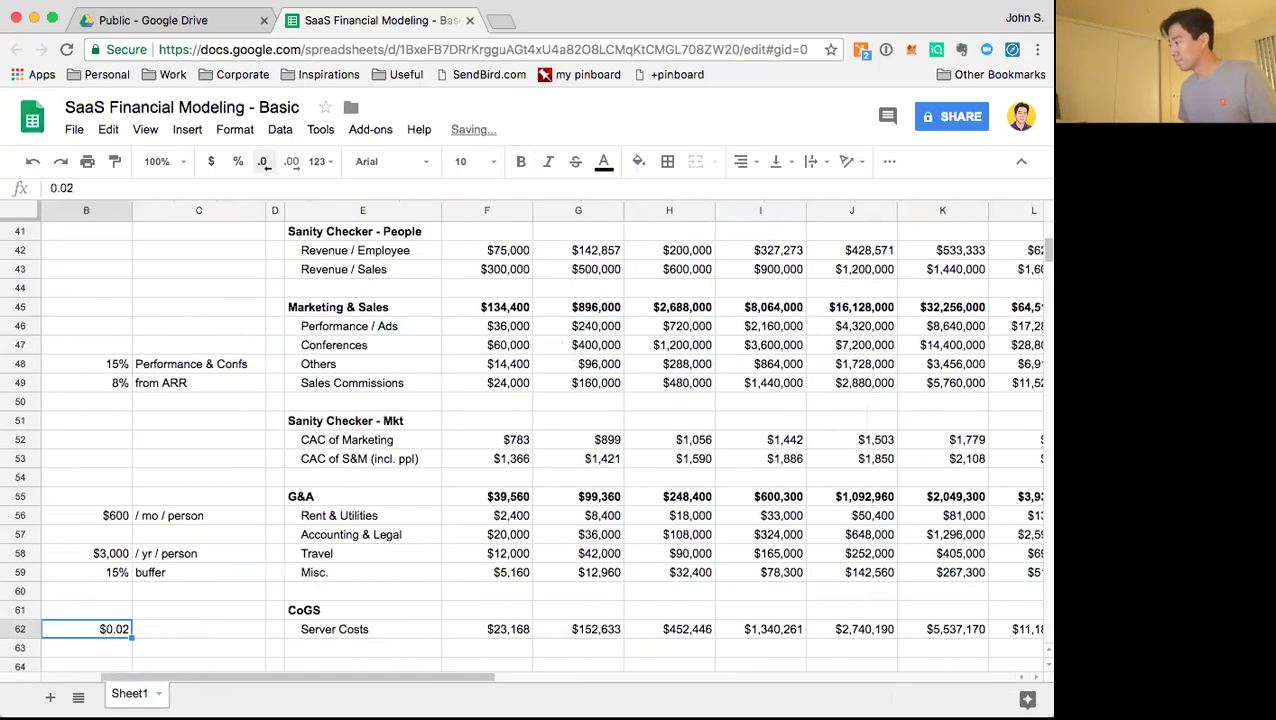
pyautogui.press('Left')
pyautogui.press('Right')
pyautogui.press('Right')
pyautogui.press('Right')
pyautogui.press('Right')
pyautogui.press('Right')
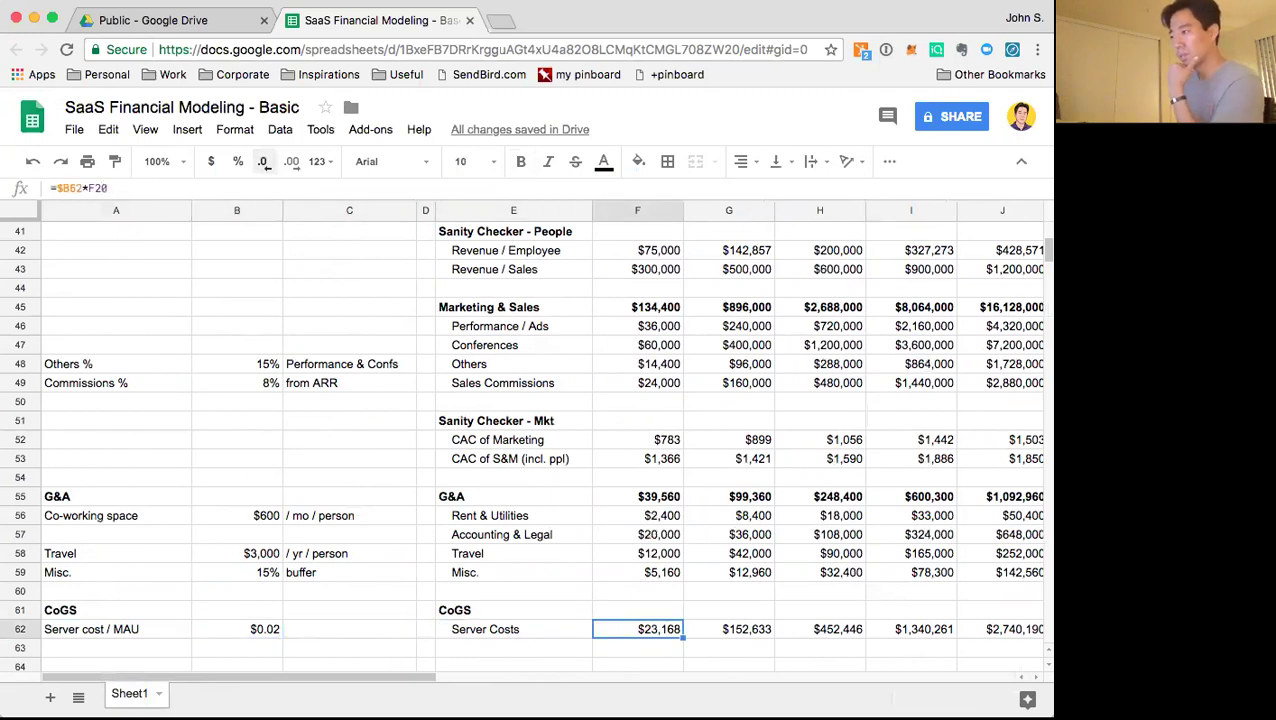
pyautogui.press('Left')
pyautogui.press('Down')
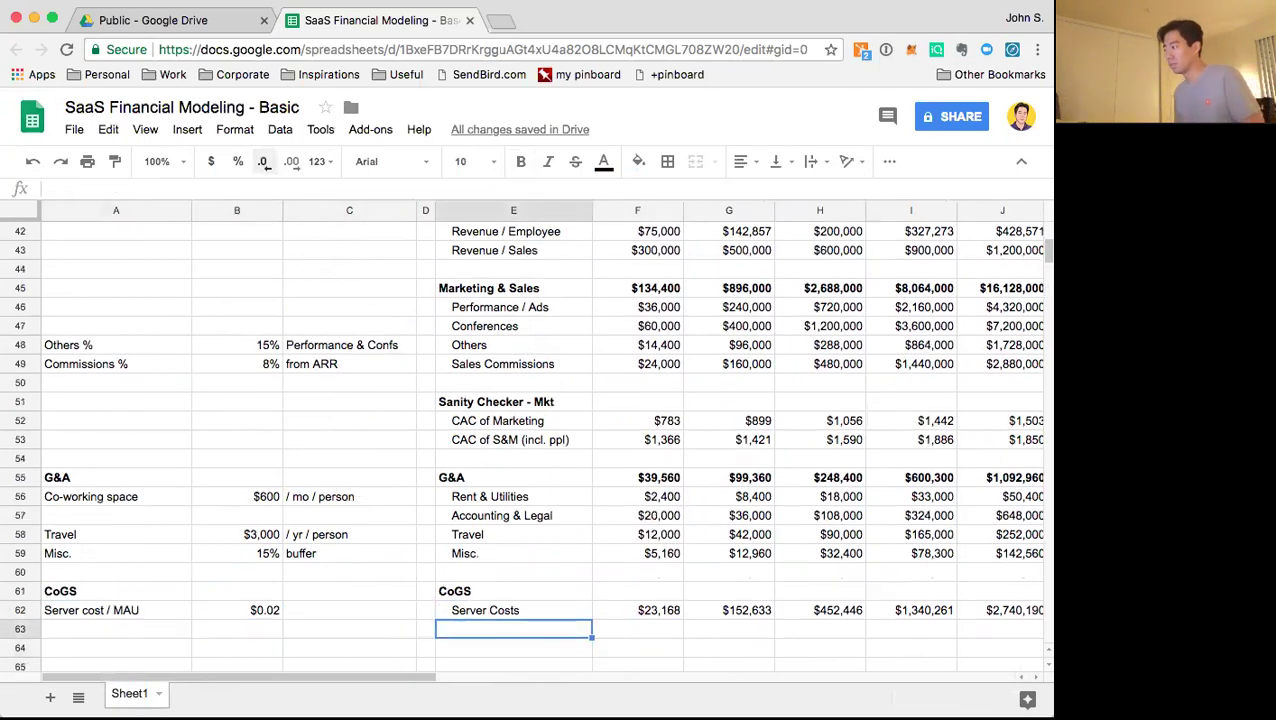
pyautogui.press('Return')
pyautogui.write('Compliances')
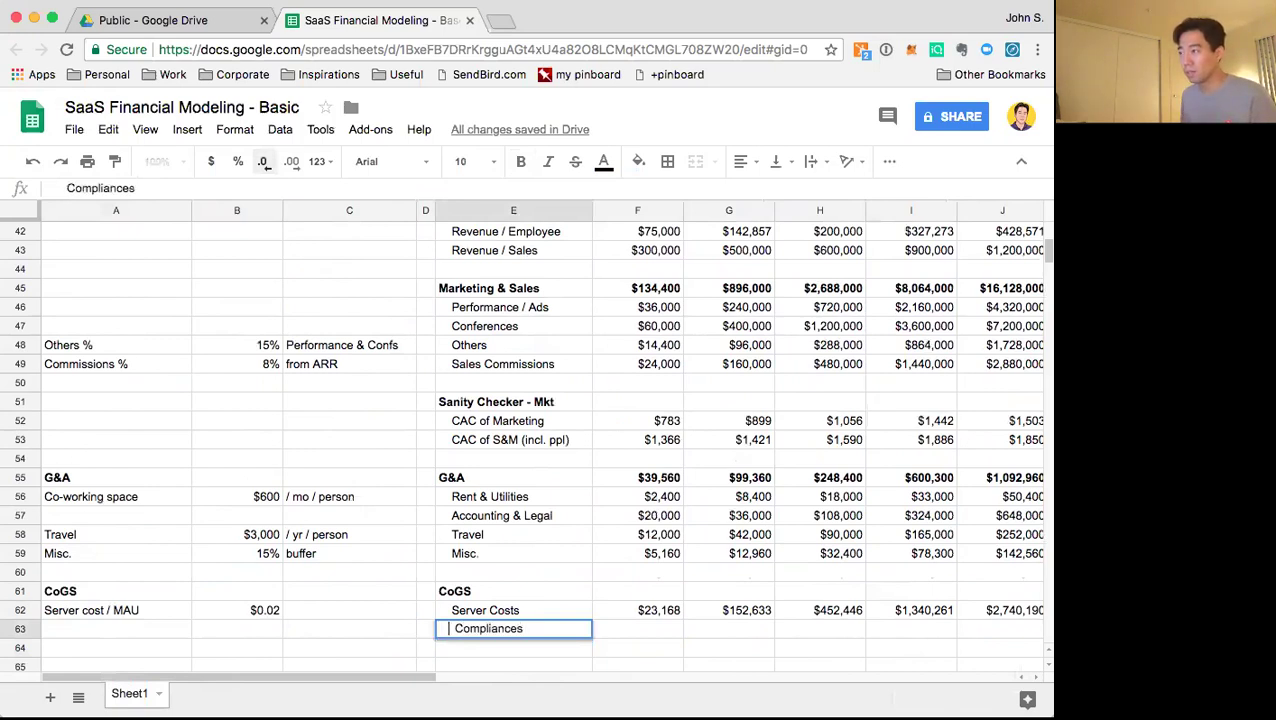
pyautogui.press('BackSpace')
pyautogui.hotkey('shift', 'Return')
pyautogui.write('(S')
pyautogui.press('Return')
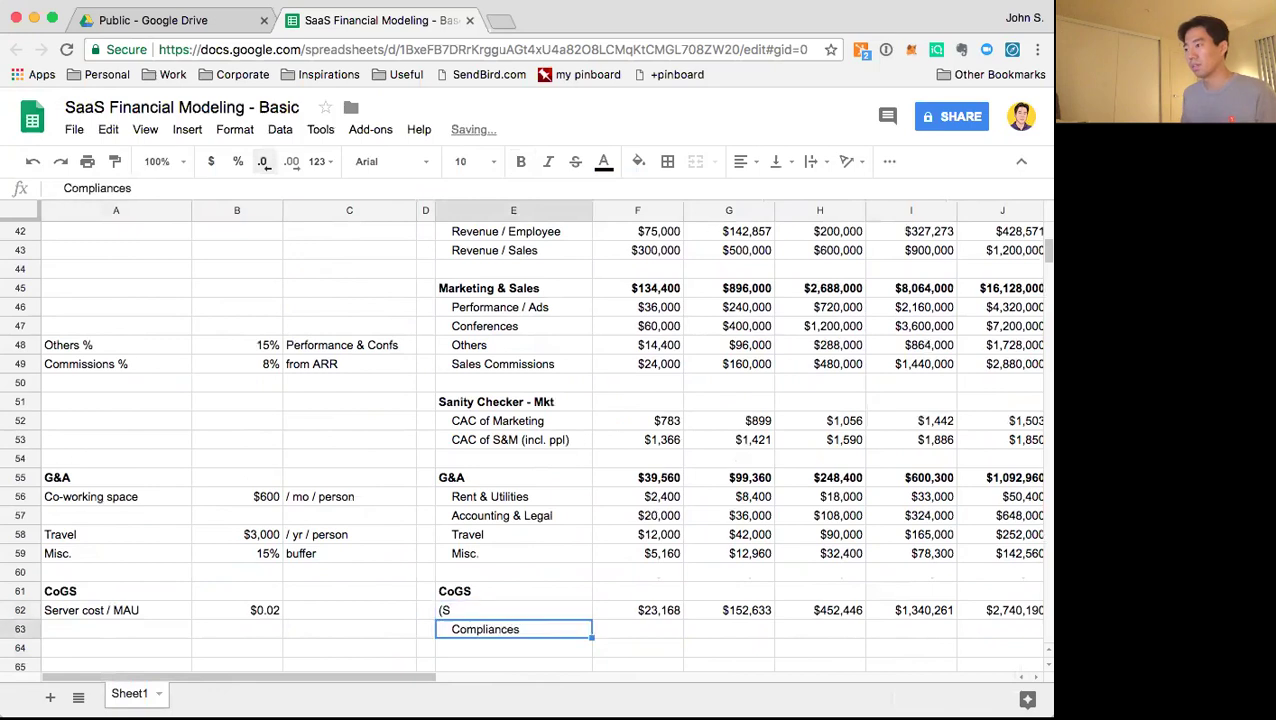
pyautogui.press('super+z')
# Extend the E63 label to "Compliances (SOC2/ISO27001)" and widen column E to fit it
pyautogui.press('Down')
pyautogui.press('Return')
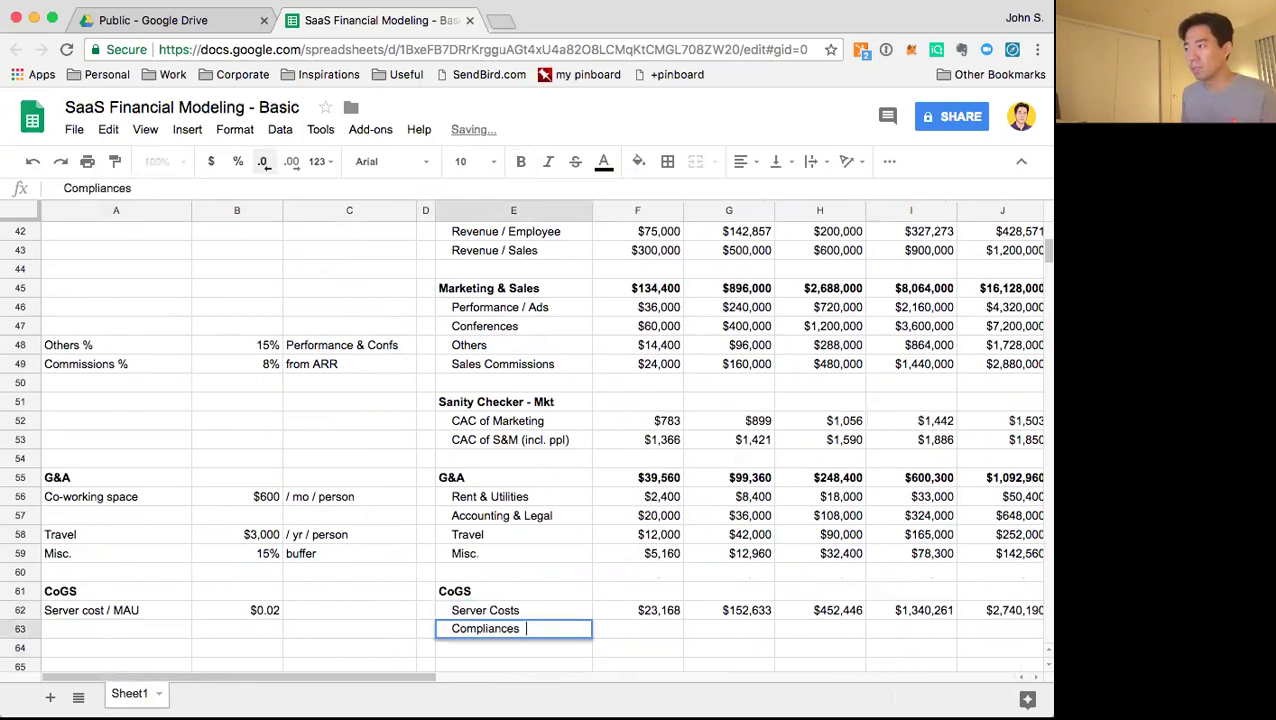
pyautogui.write('(SOC2/I')
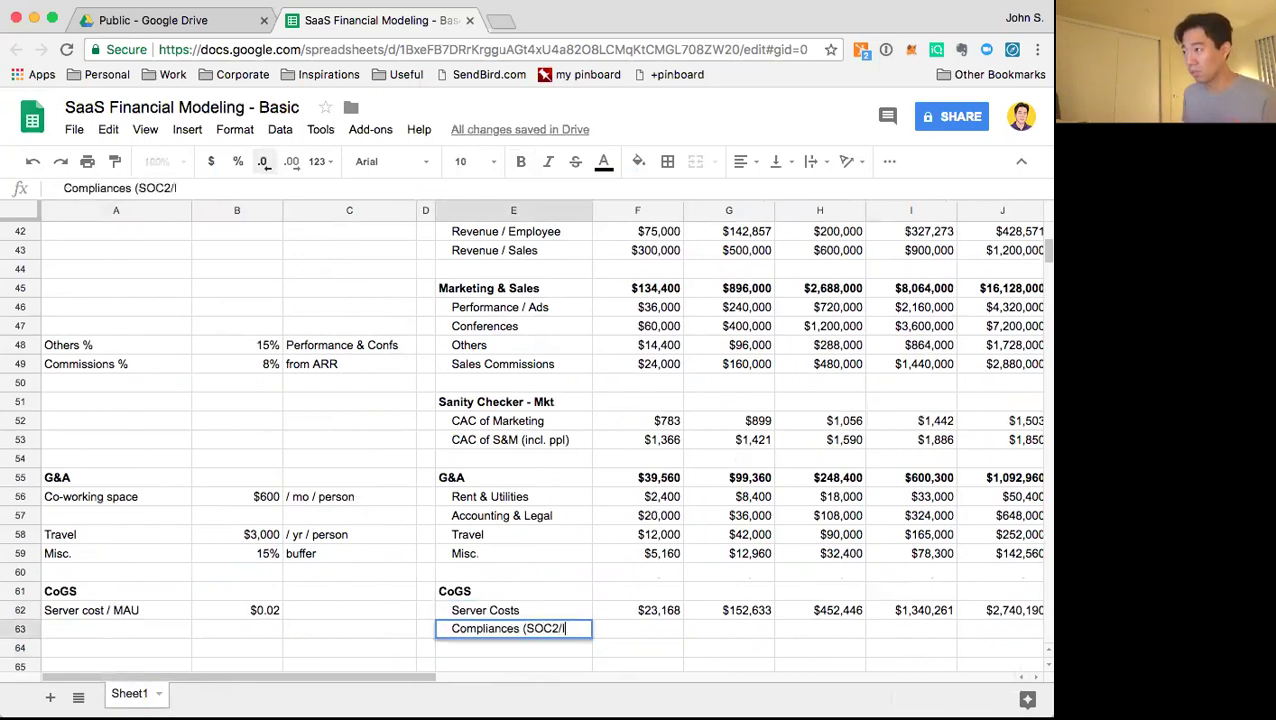
pyautogui.write('SO2700')
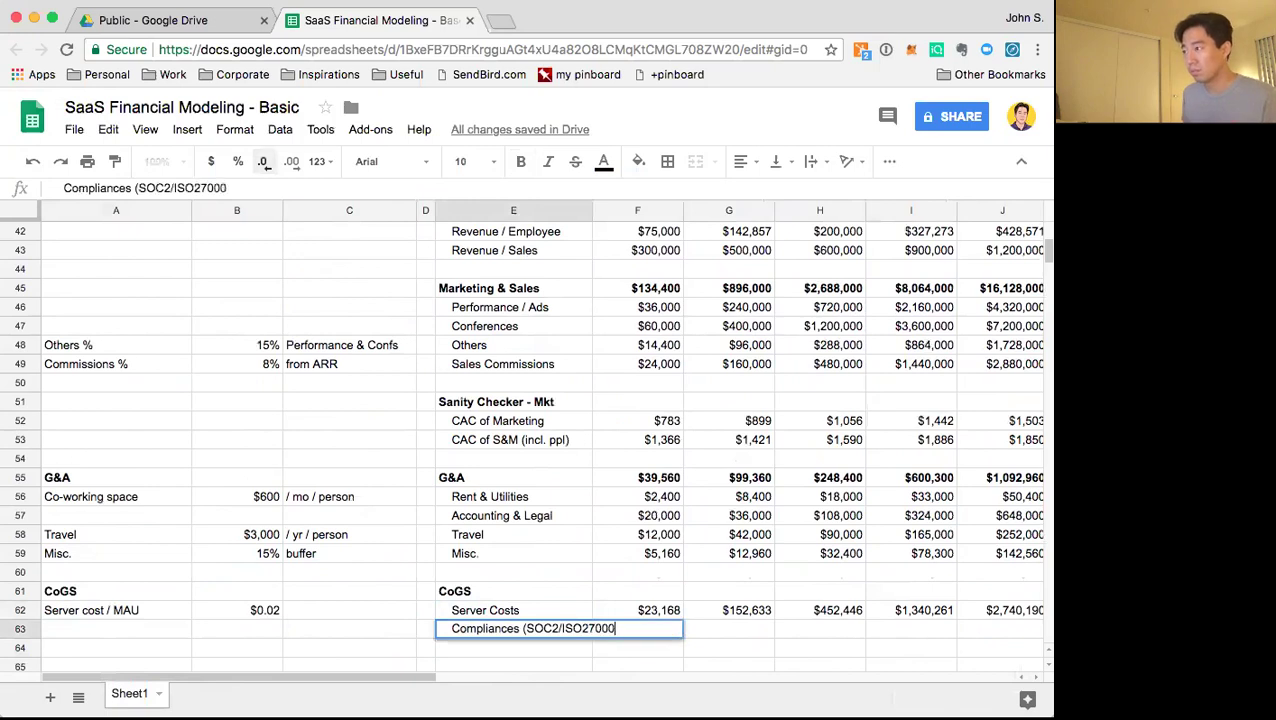
pyautogui.write('1)')
pyautogui.press('Return')
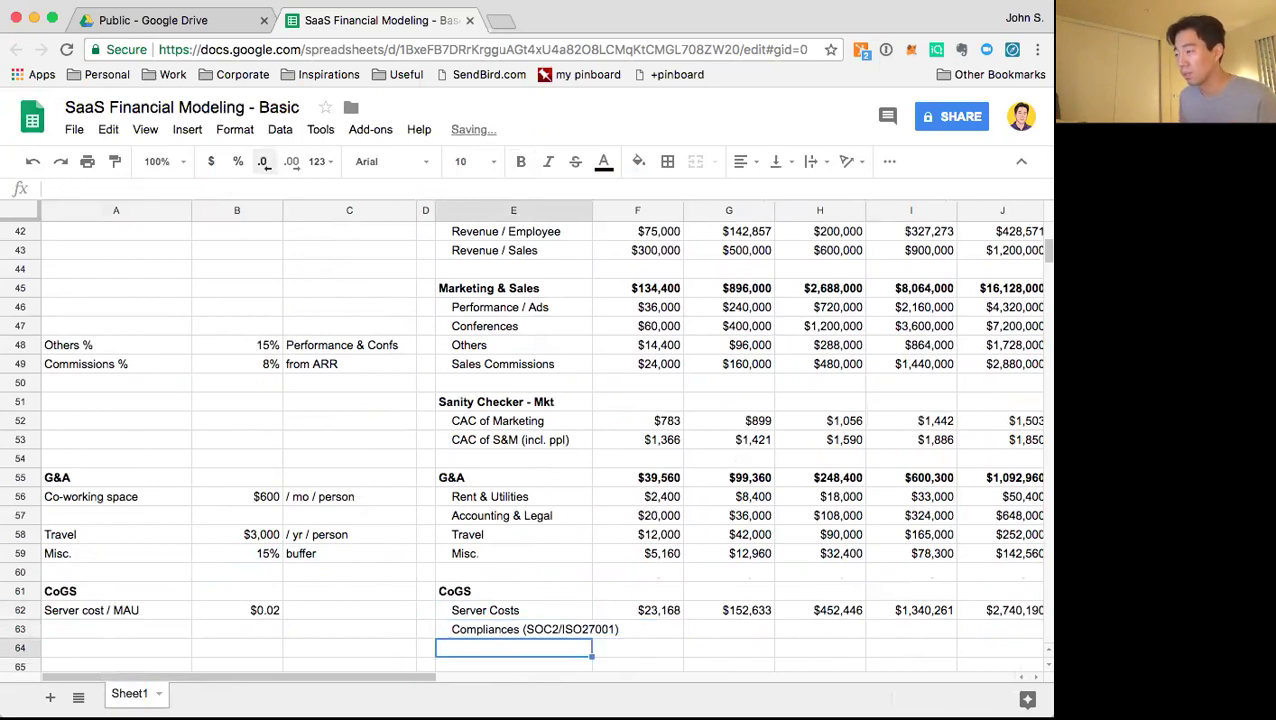
pyautogui.moveTo(590, 214); pyautogui.dragTo(636, 213)
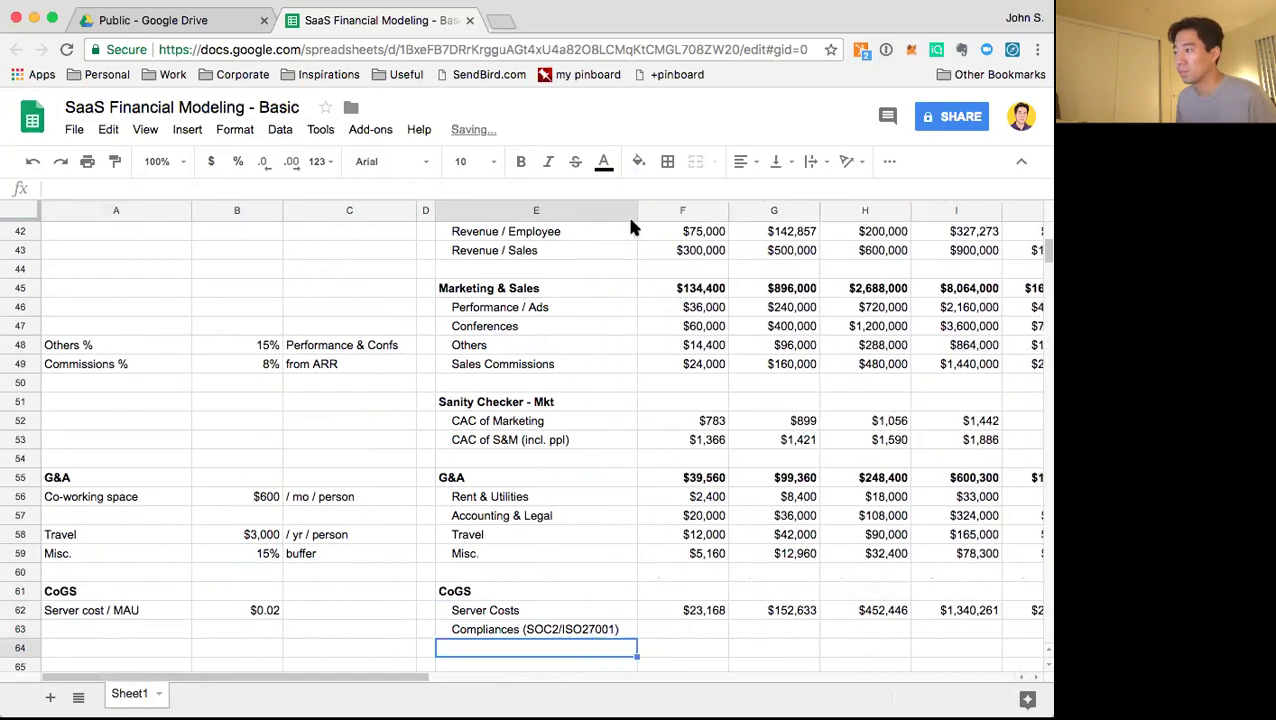
# Enter 0 as the Compliances cost for Y1 and Y2 in F63 and G63
pyautogui.click(681, 629)
pyautogui.write('0')
pyautogui.press('Tab')
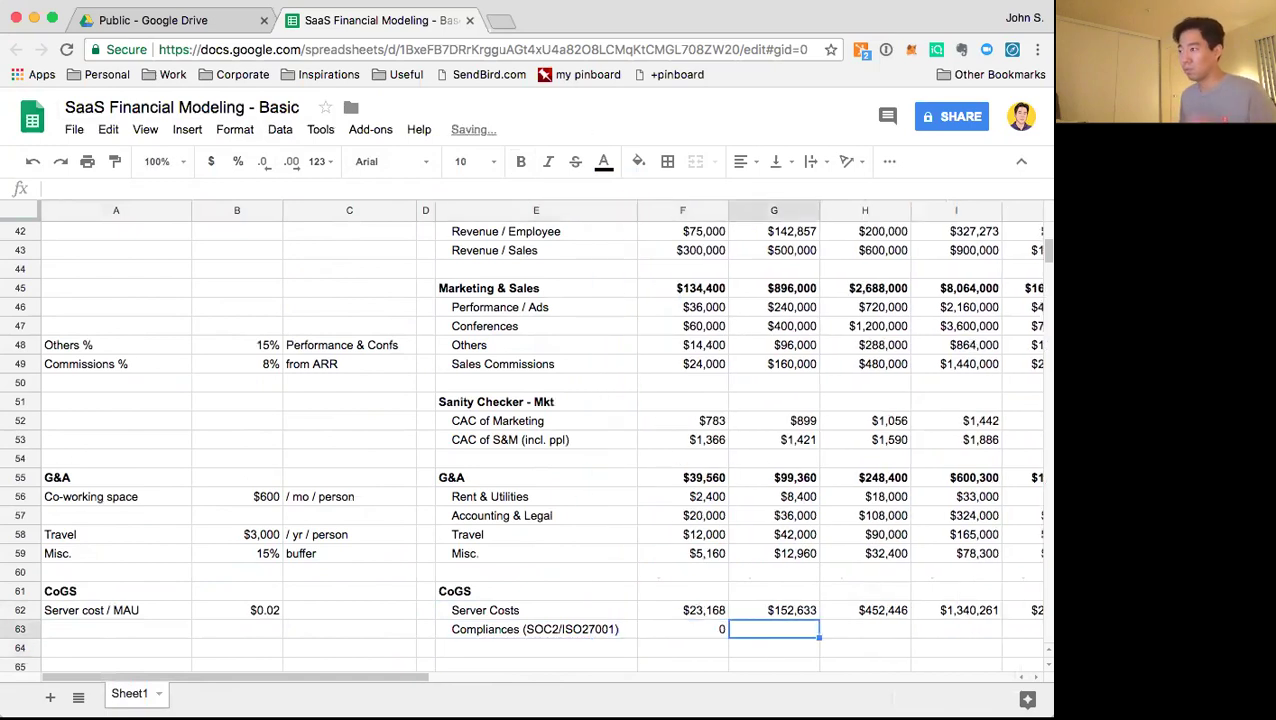
pyautogui.write('0')
pyautogui.press('Tab')
# Format the Compliances row F63:L63 as currency without decimals
pyautogui.press('Left')
pyautogui.press('Left')
pyautogui.hotkey('shift', 'Right')
pyautogui.hotkey('shift', 'Right')
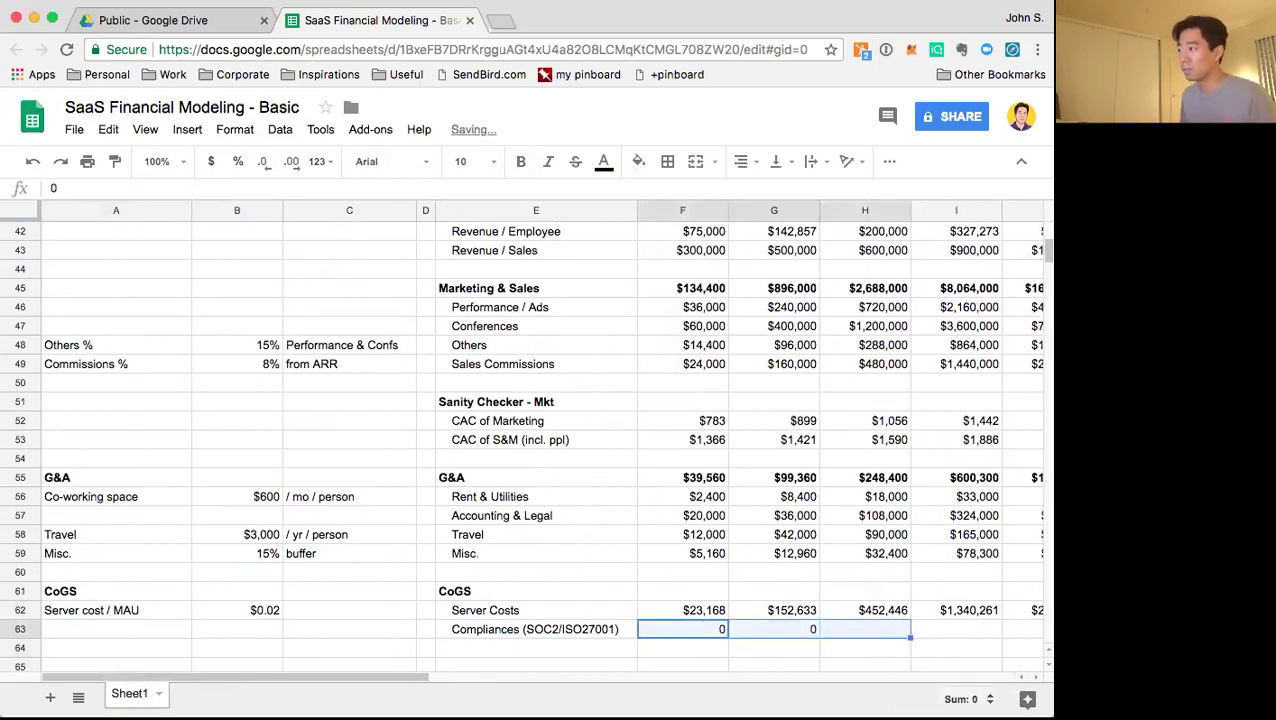
pyautogui.hotkey('shift', 'Right')
pyautogui.hotkey('shift', 'Right')
pyautogui.hotkey('shift', 'Right')
pyautogui.hotkey('shift', 'Right')
pyautogui.hotkey('shift', 'Right')
pyautogui.hotkey('shift', 'Left')
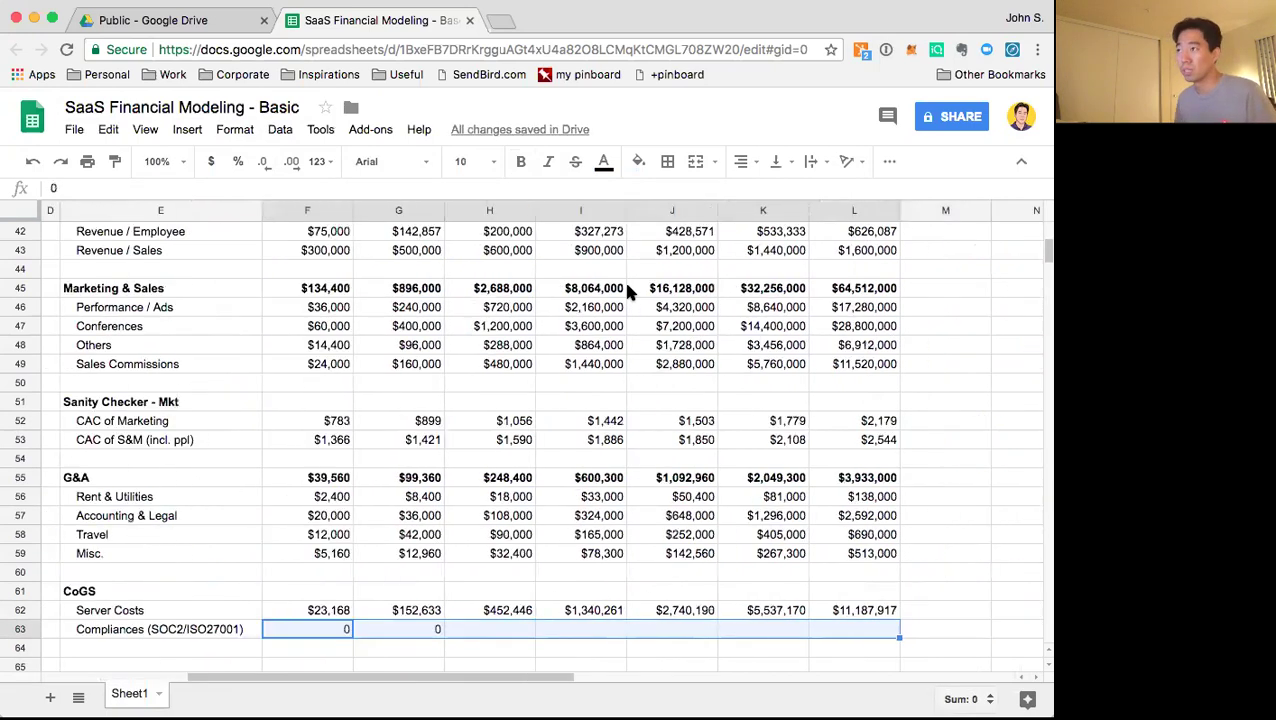
pyautogui.click(211, 161)
pyautogui.click(263, 161)
pyautogui.click(263, 161)
# Enter $300,000 as the Y3 Compliances cost in H63
pyautogui.click(498, 630)
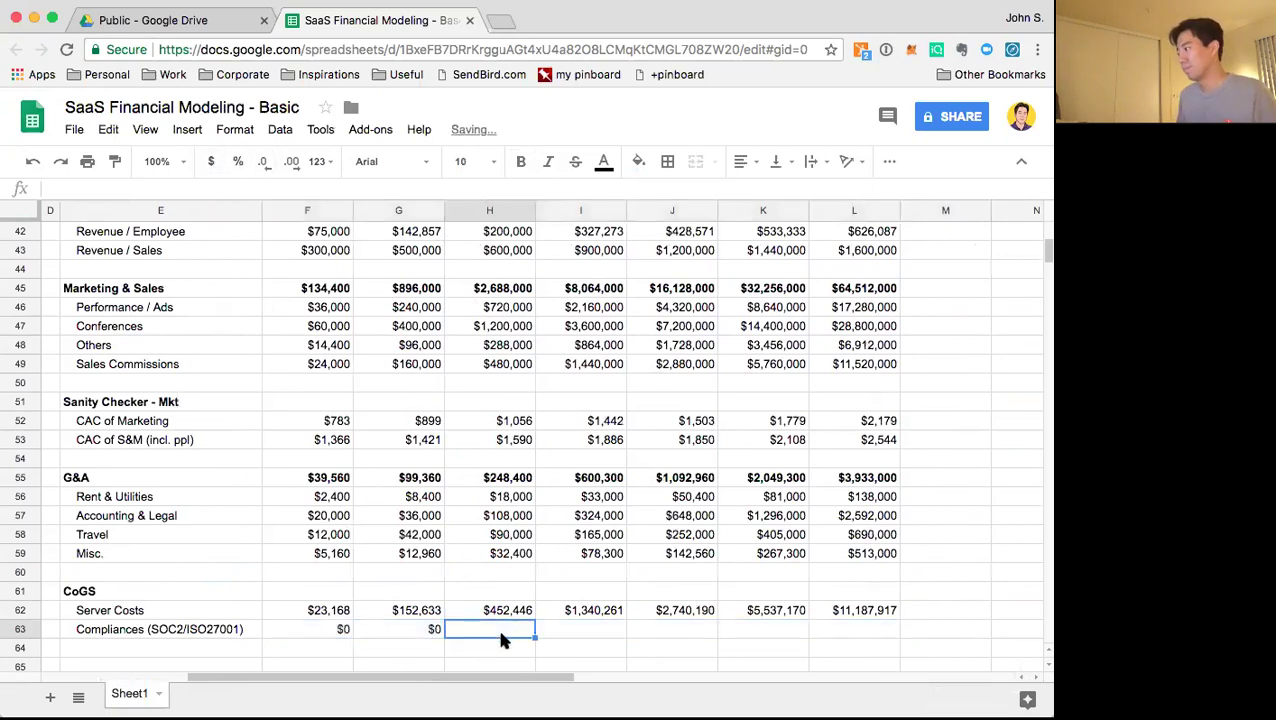
pyautogui.write('$3')
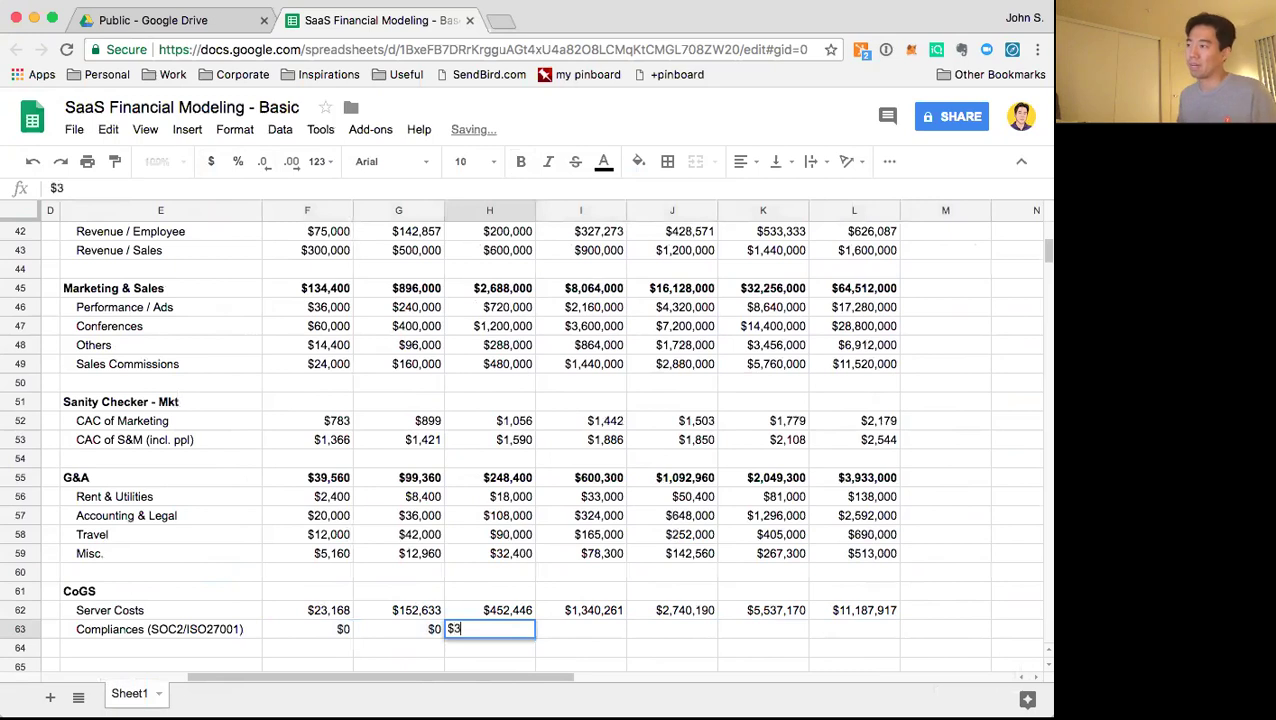
pyautogui.write('00,000')
pyautogui.press('Return')
# Copy the Compliances cost from H63 across the remaining periods, I63 through L63
pyautogui.press('Up')
pyautogui.press('Right')
pyautogui.press('Left')
pyautogui.hotkey('ctrl', 'c')
pyautogui.press('Right')
pyautogui.hotkey('shift', 'Right')
pyautogui.hotkey('shift', 'Right')
pyautogui.hotkey('shift', 'Right')
pyautogui.hotkey('ctrl', 'v')
# Enter the key label "Payment Fees" in A64 under the CoGS assumptions
pyautogui.press('Down')
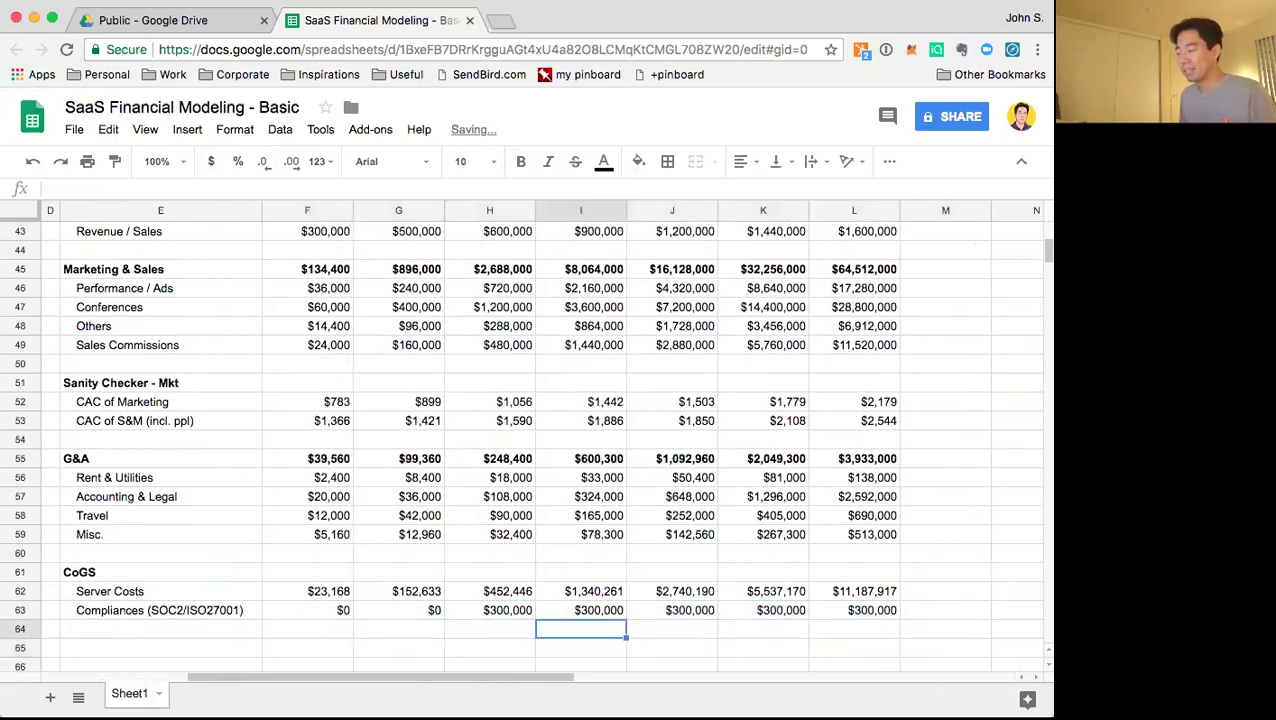
pyautogui.press('Left')
pyautogui.press('Left')
pyautogui.press('Left')
pyautogui.press('Left')
pyautogui.press('Left')
pyautogui.press('Left')
pyautogui.press('Left')
pyautogui.press('Left')
pyautogui.press('Right')
pyautogui.press('Right')
pyautogui.press('Right')
pyautogui.press('Right')
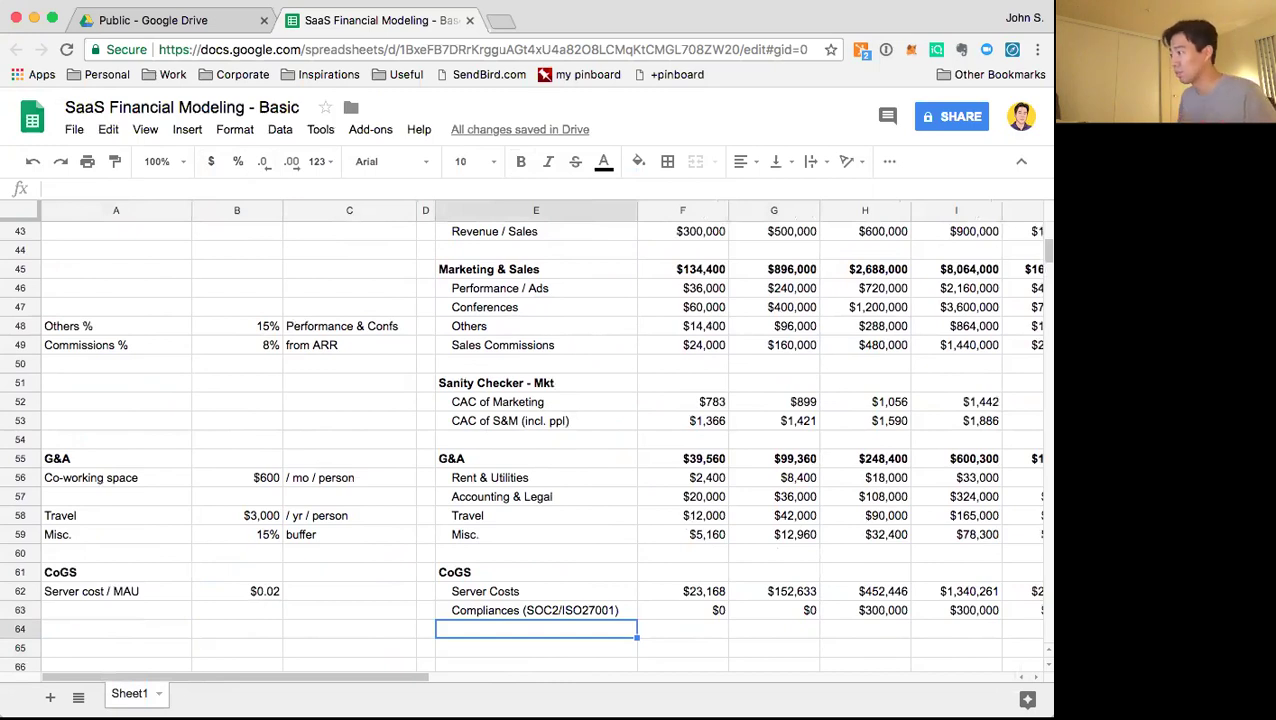
pyautogui.press('Left')
pyautogui.press('Left')
pyautogui.press('Left')
pyautogui.press('Left')
pyautogui.write('Payment Fees')
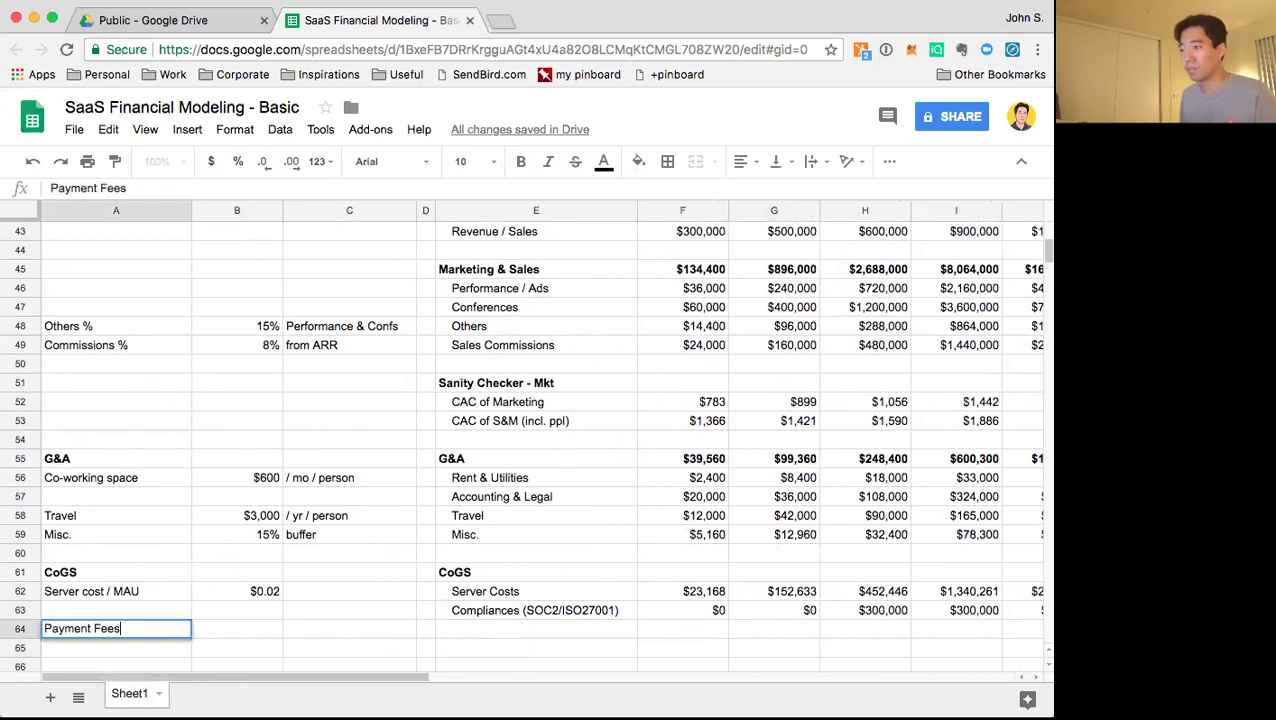
pyautogui.press('Return')
# Capitalize the server cost label in A62 so it reads "Server Cost / MAU"
pyautogui.press('Up')
pyautogui.press('Up')
pyautogui.press('Up')
pyautogui.write("'")
pyautogui.press('BackSpace')
pyautogui.write('Server cost / MAU')
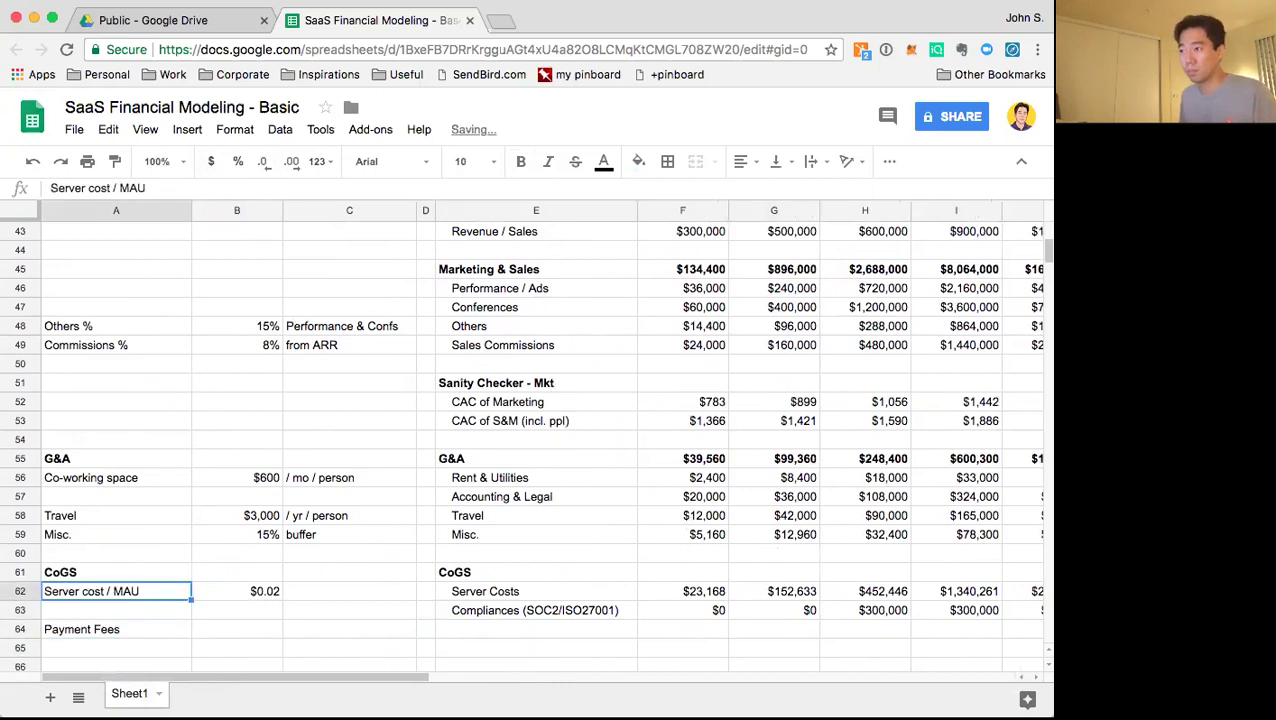
pyautogui.press('Delete')
pyautogui.write('C')
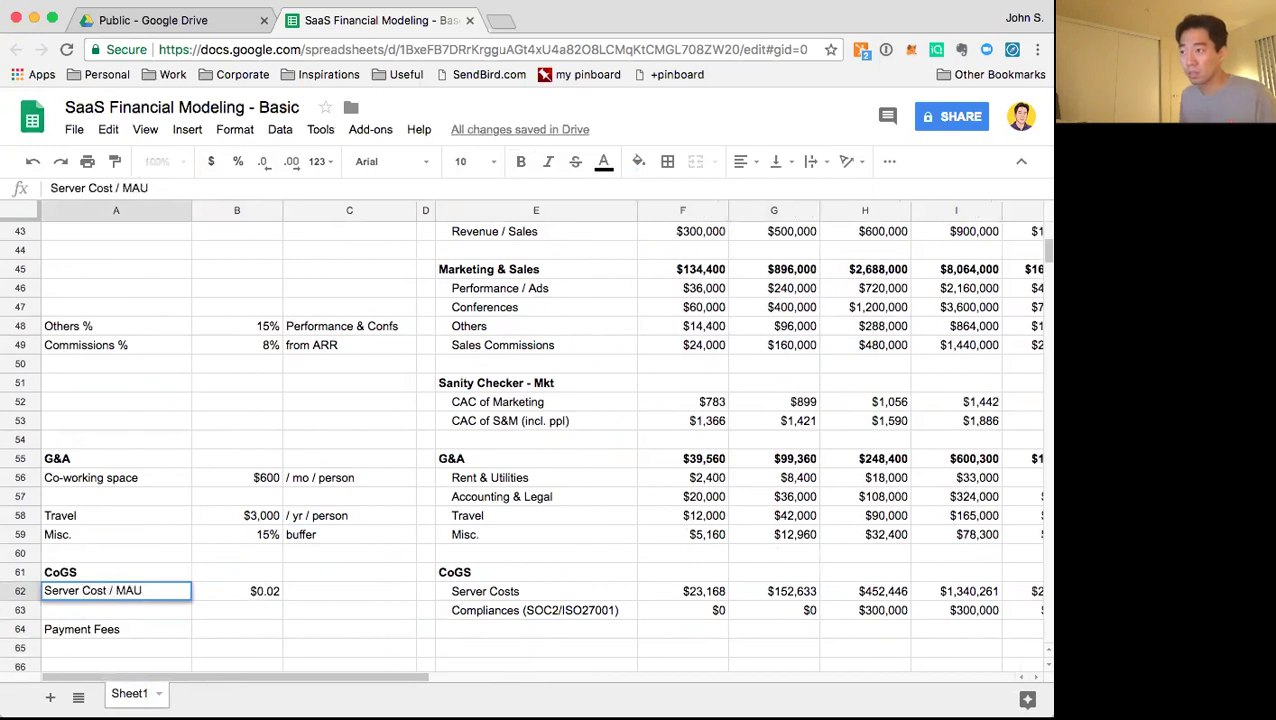
pyautogui.press('Return')
# Enter a 2.5% rate for Payment Fees in B64 with the note "CC & etc." in C64
pyautogui.press('Down')
pyautogui.press('Right')
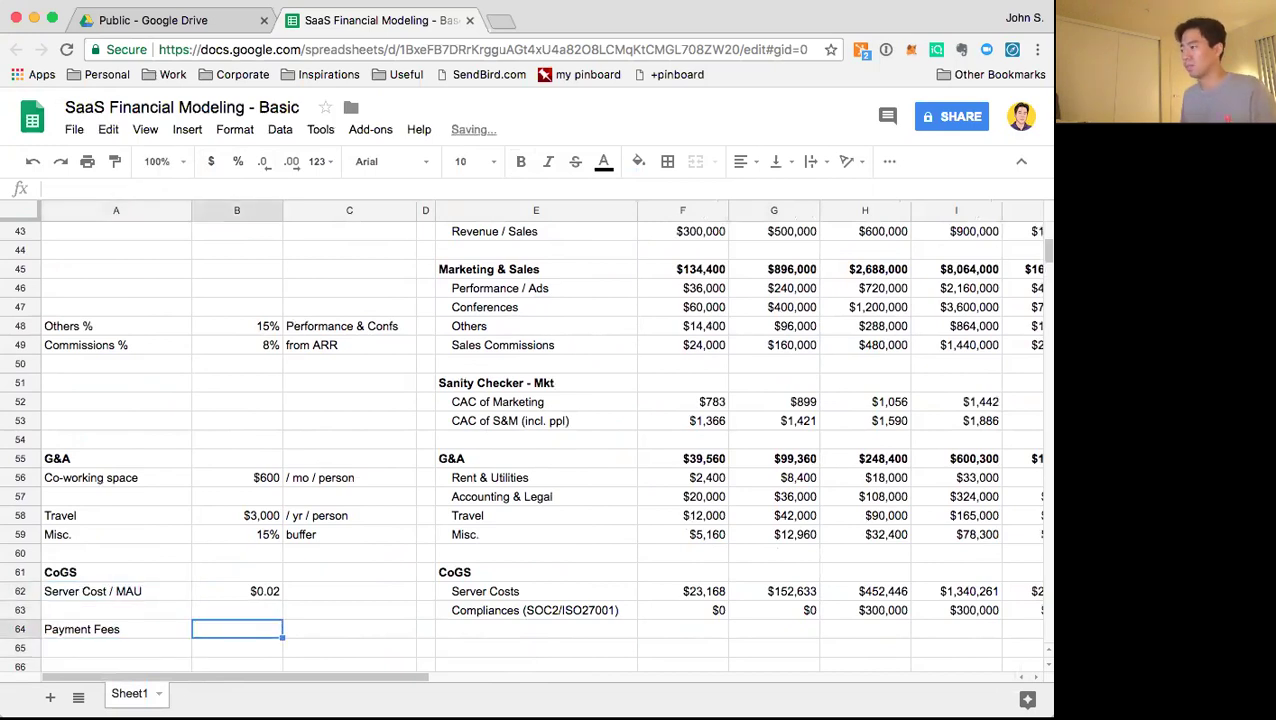
pyautogui.write('2.5')
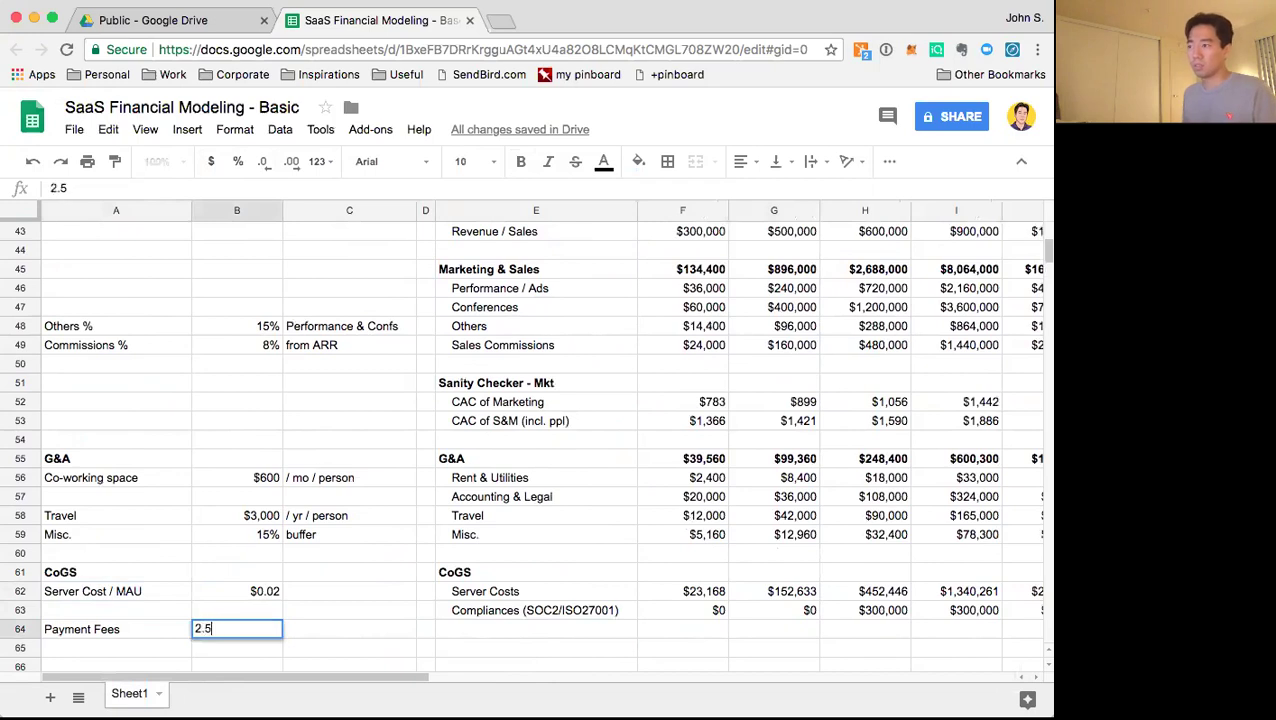
pyautogui.press('Return')
pyautogui.press('Up')
pyautogui.press('Right')
pyautogui.write('CC ')
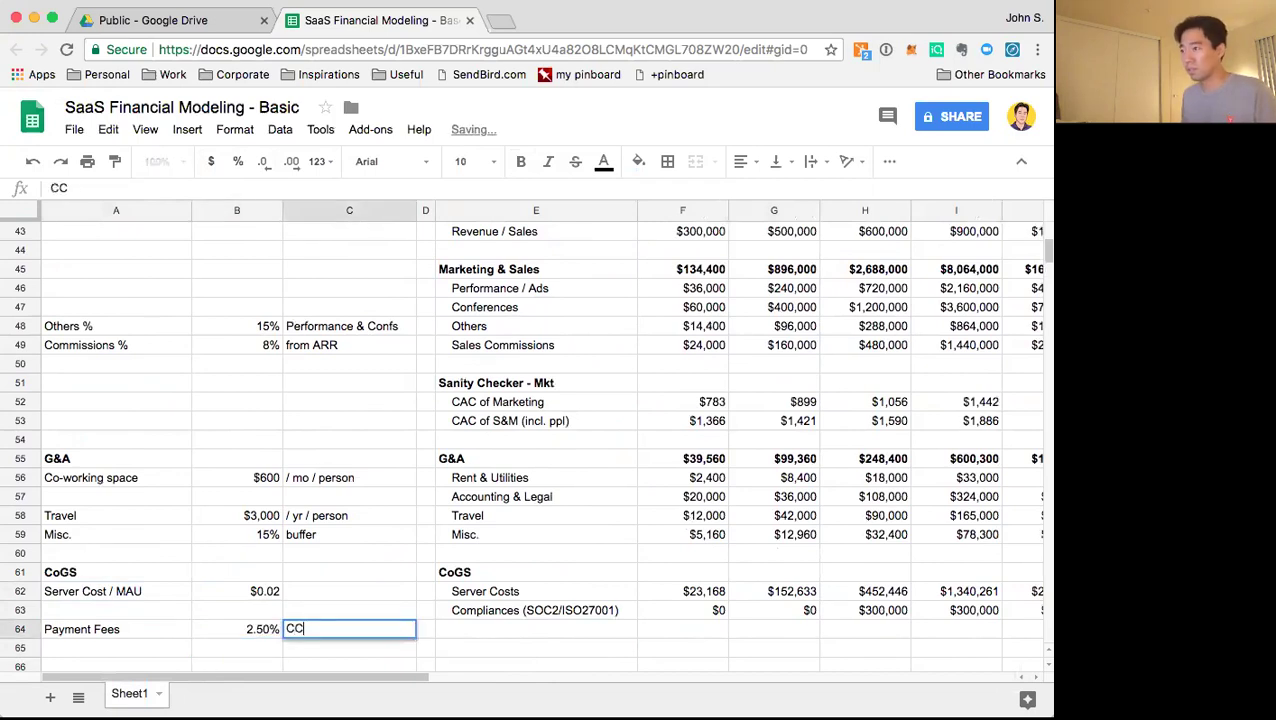
pyautogui.write('& etc.')
pyautogui.press('Return')
pyautogui.press('Up')
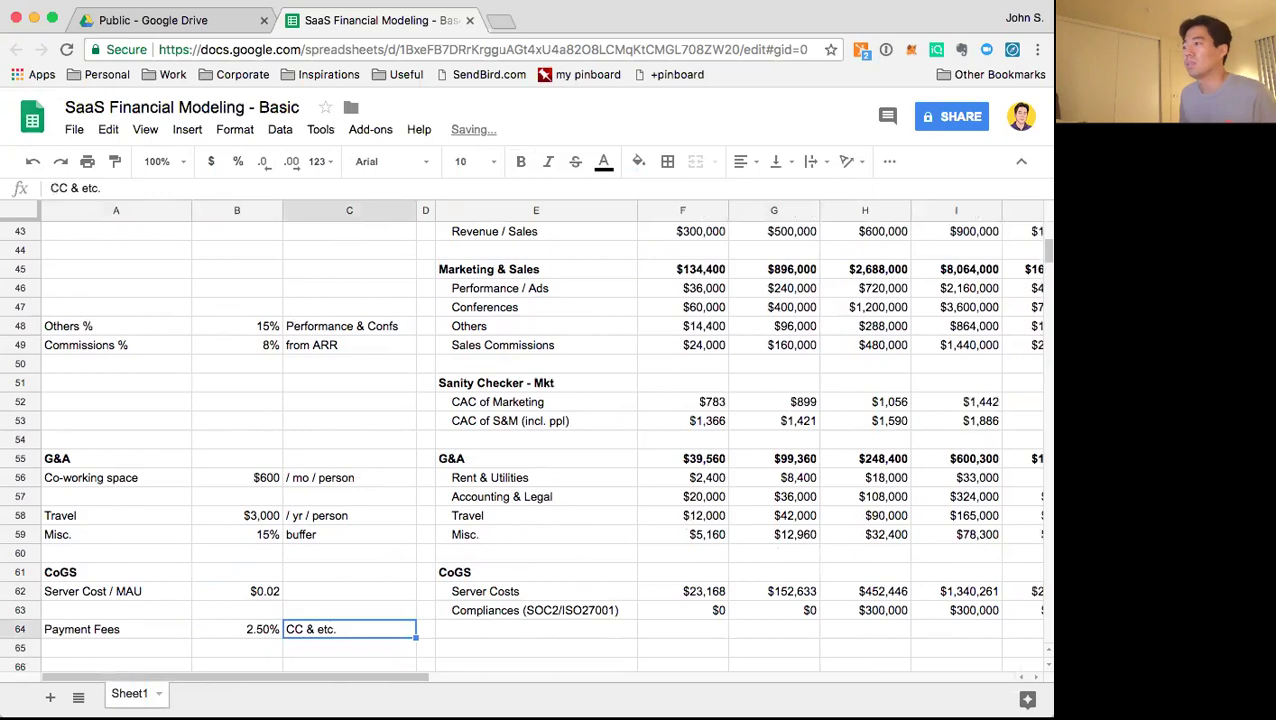
# Add an indented "Payment Fees" line item in E64 below Compliances in the CoGS section
pyautogui.press('Right')
pyautogui.press('Right')
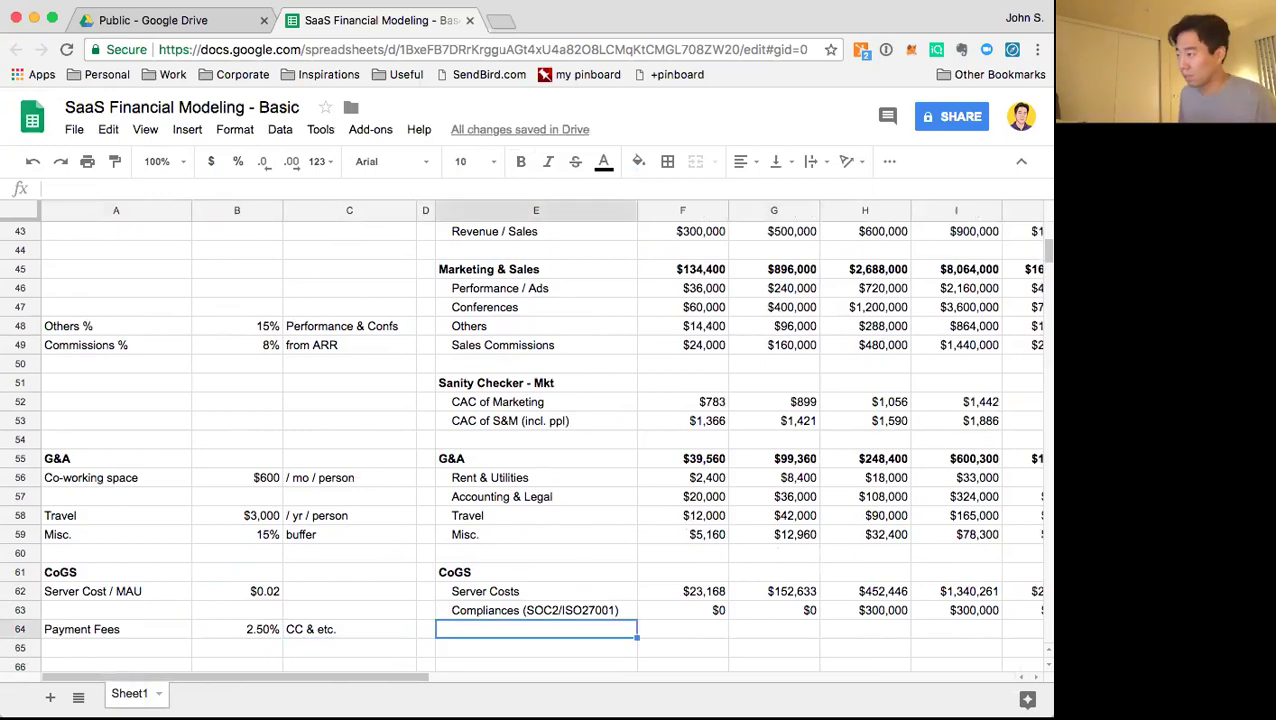
pyautogui.press('Return')
pyautogui.write('Payment Fe')
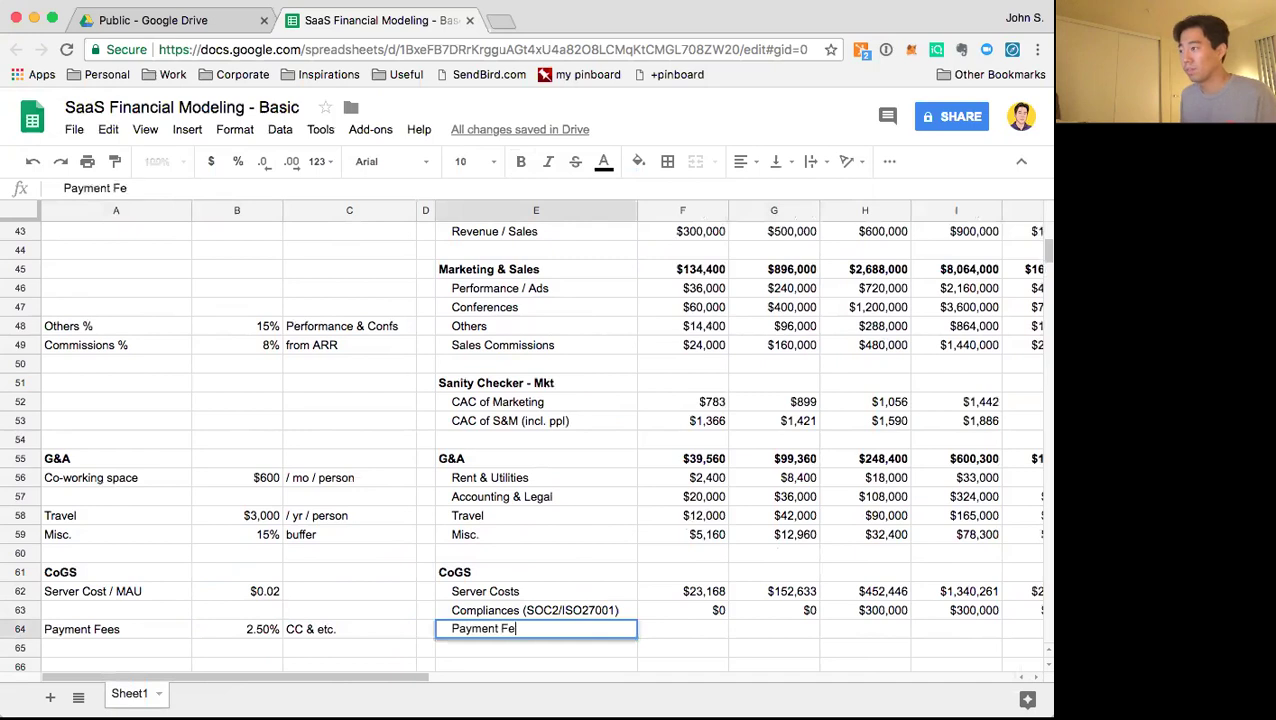
pyautogui.write('es')
pyautogui.press('Tab')
# Calculate the Y1 payment fees in F64 as target ARR times the fee rate, =F4*$B64, with the rate column locked
pyautogui.write('=')
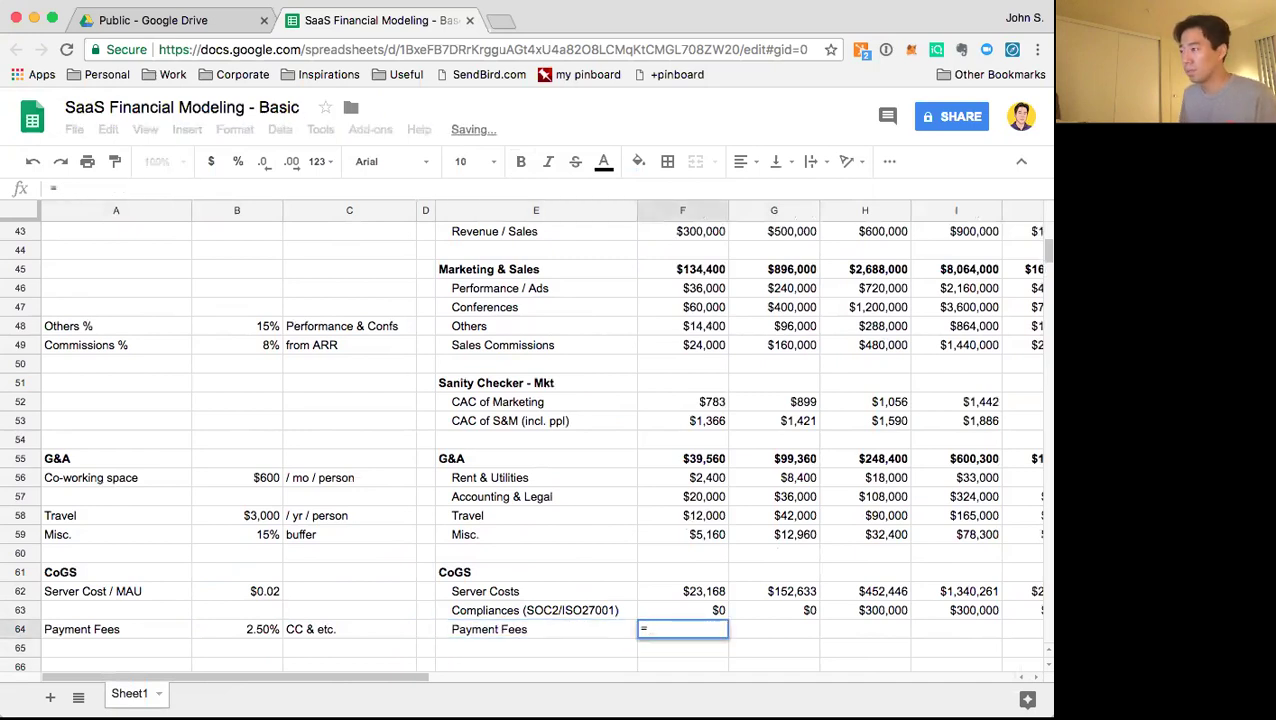
pyautogui.write('F4*')
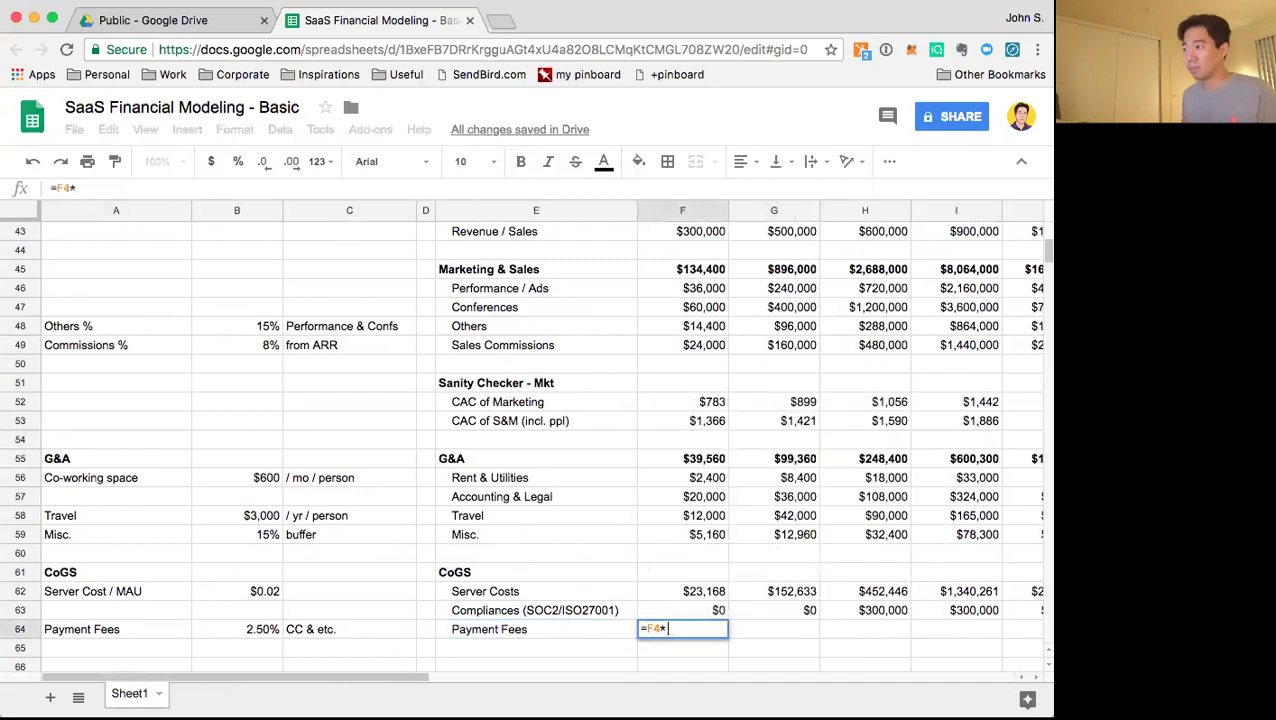
pyautogui.click(258, 629)
pyautogui.press('Return')
pyautogui.press('Up')
pyautogui.press('Up')
pyautogui.press('Down')
pyautogui.press('Return')
pyautogui.press('Left')
pyautogui.press('Left')
pyautogui.press('Left')
pyautogui.write('$')
pyautogui.press('Return')
pyautogui.press('Up')
# Copy the Payment Fees formula from F64 across the remaining periods, G64 through L64
pyautogui.press('super+c')
pyautogui.hotkey('shift', 'Down')
pyautogui.hotkey('shift', 'Up')
pyautogui.hotkey('shift', 'Right')
pyautogui.hotkey('shift', 'Right')
pyautogui.hotkey('shift', 'Right')
pyautogui.hotkey('shift', 'Right')
pyautogui.hotkey('shift', 'Right')
pyautogui.hotkey('shift', 'Right')
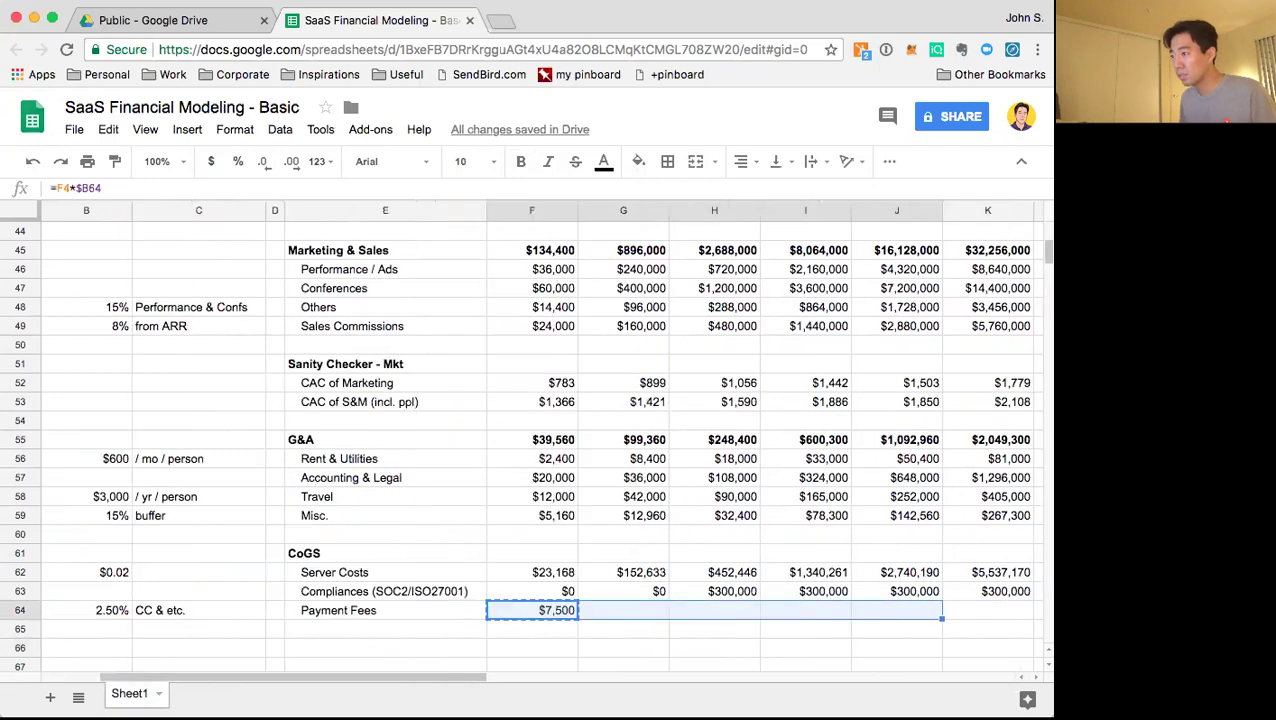
pyautogui.hotkey('shift', 'Right')
pyautogui.hotkey('shift', 'Left')
pyautogui.press('super+v')
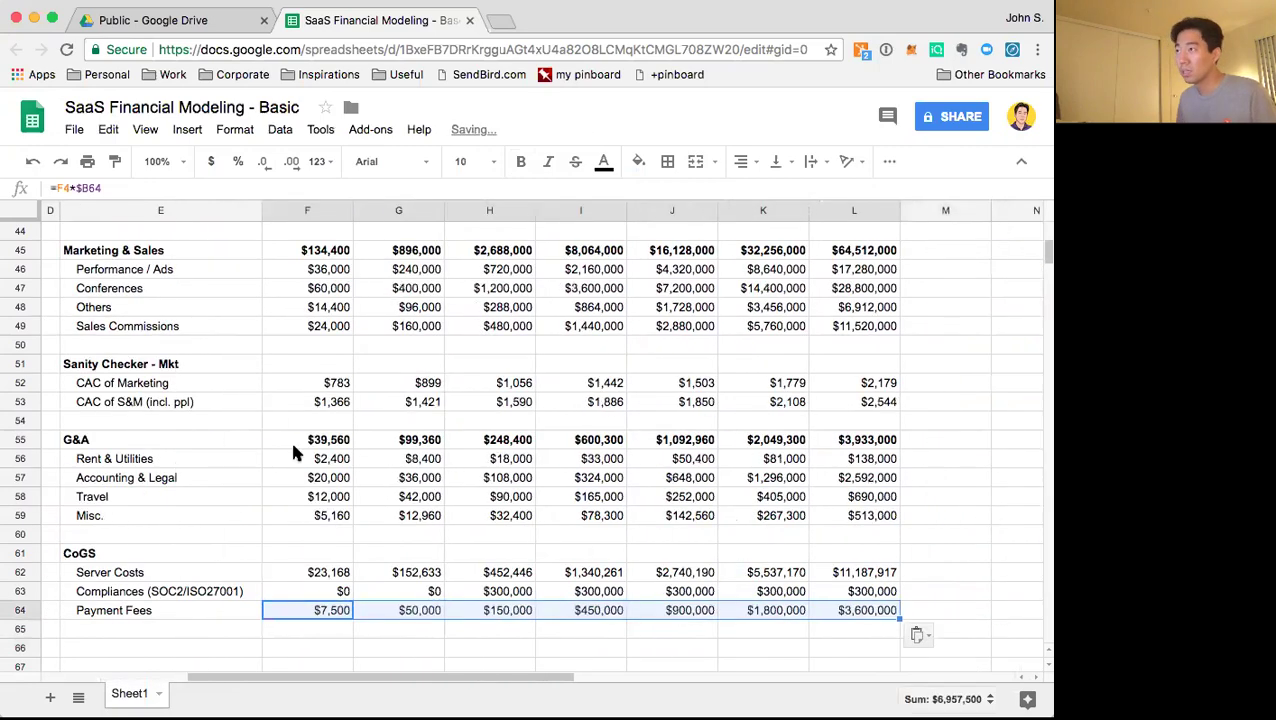
# Total the Y1 CoGS line items in F61 with =sum(F62:F64)
pyautogui.scroll(10, 300, 440)
pyautogui.scroll(5, 321, 451)
pyautogui.scroll(-20, 327, 451)
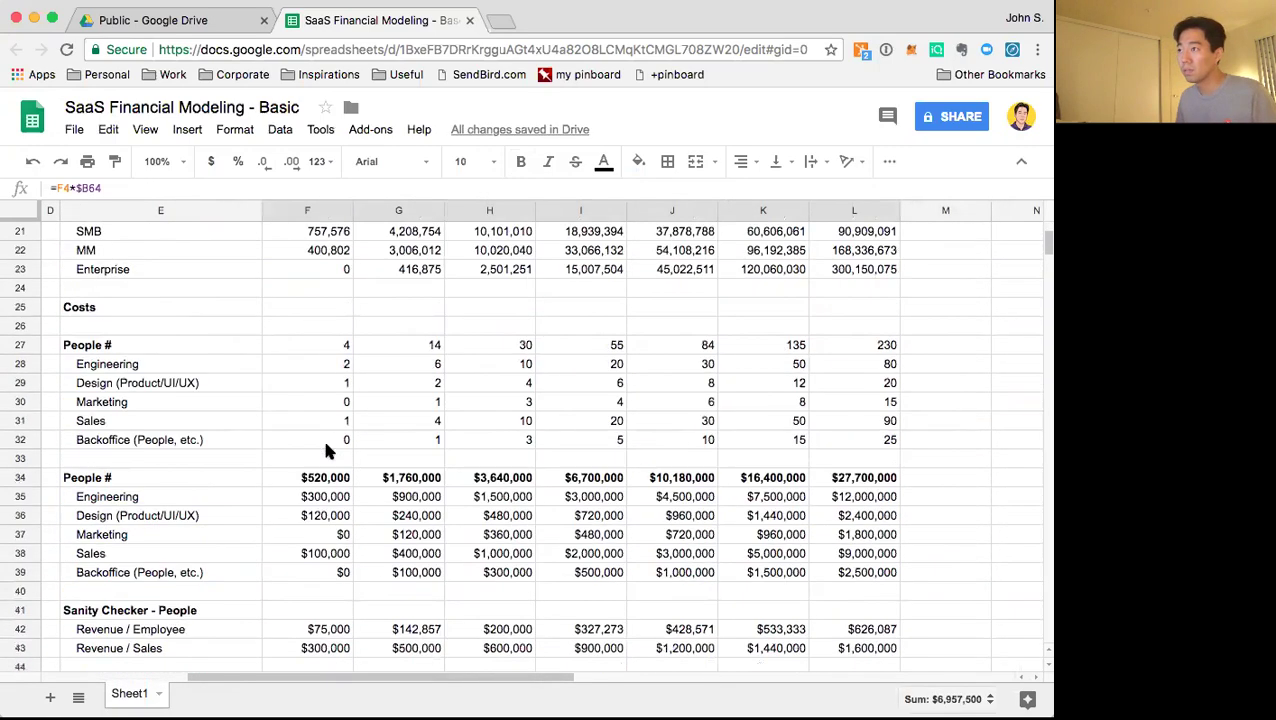
pyautogui.click(345, 497)
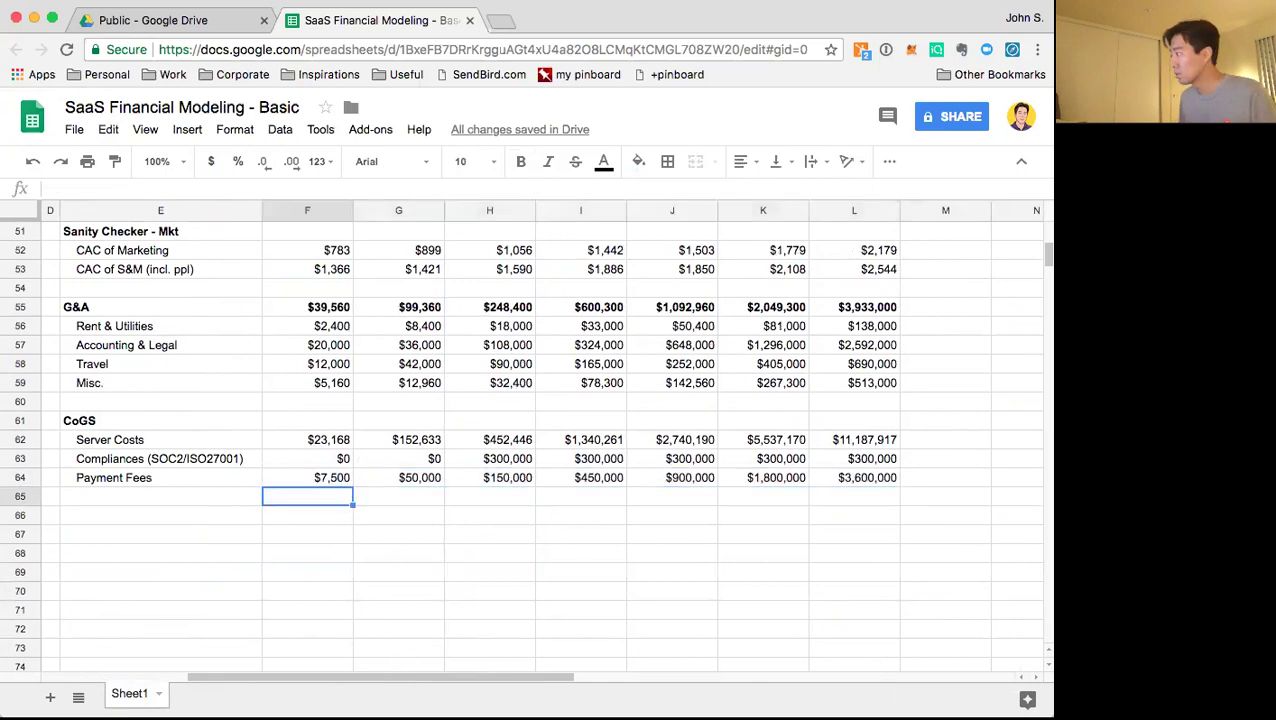
pyautogui.press('super+Left')
pyautogui.press('Right')
pyautogui.press('Right')
pyautogui.press('Right')
pyautogui.press('Right')
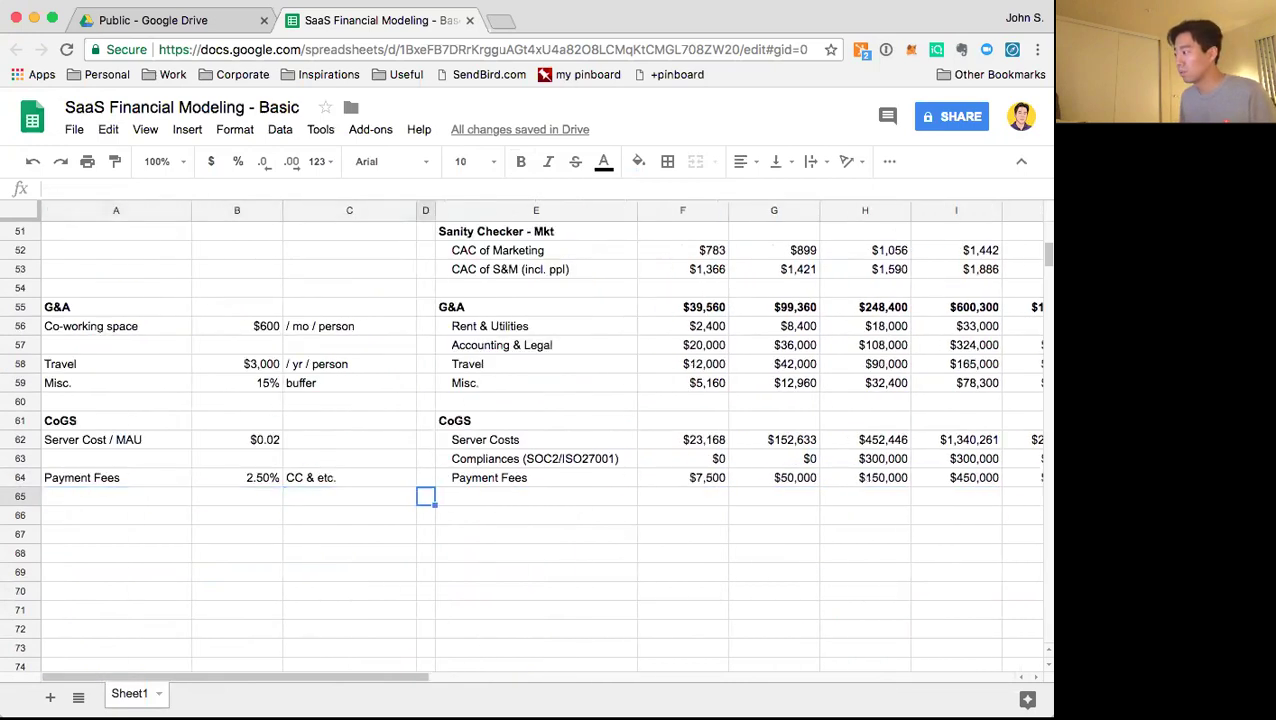
pyautogui.press('Up')
pyautogui.press('Up')
pyautogui.press('Up')
pyautogui.press('Up')
pyautogui.press('Right')
pyautogui.write('=sum')
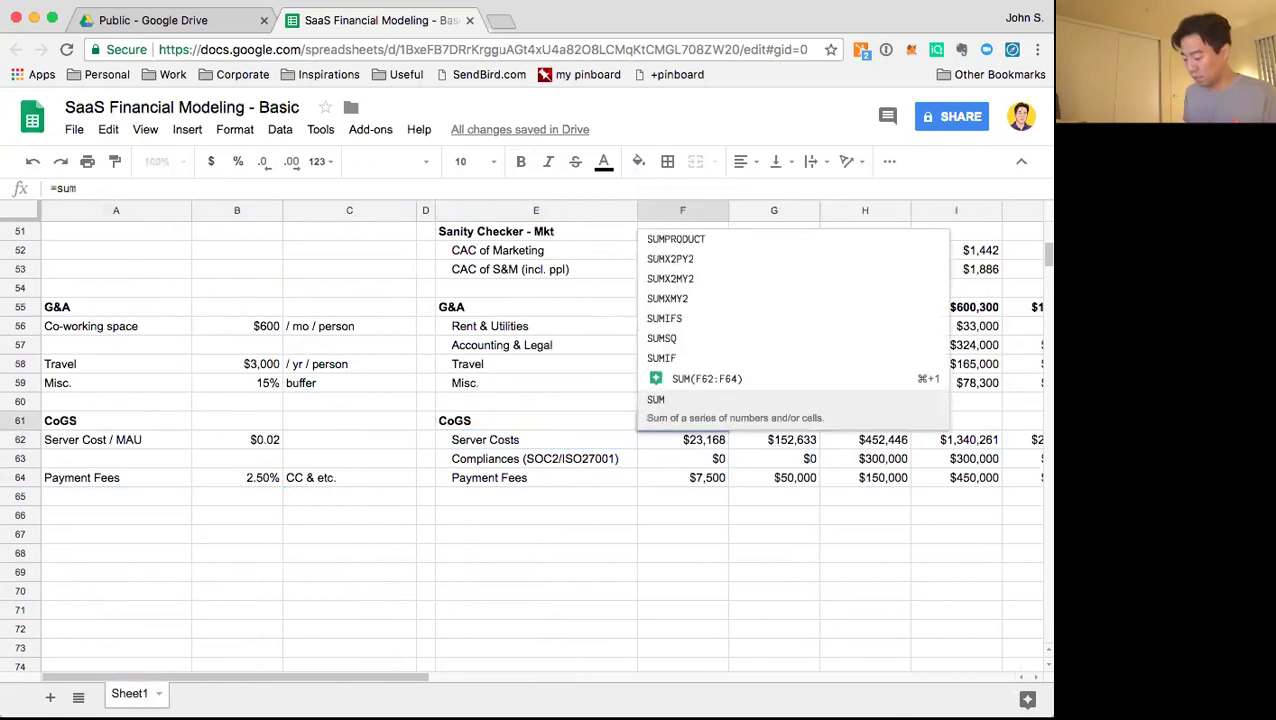
pyautogui.write('(')
pyautogui.press('Down')
pyautogui.hotkey('shift', 'Down')
pyautogui.hotkey('shift', 'Down')
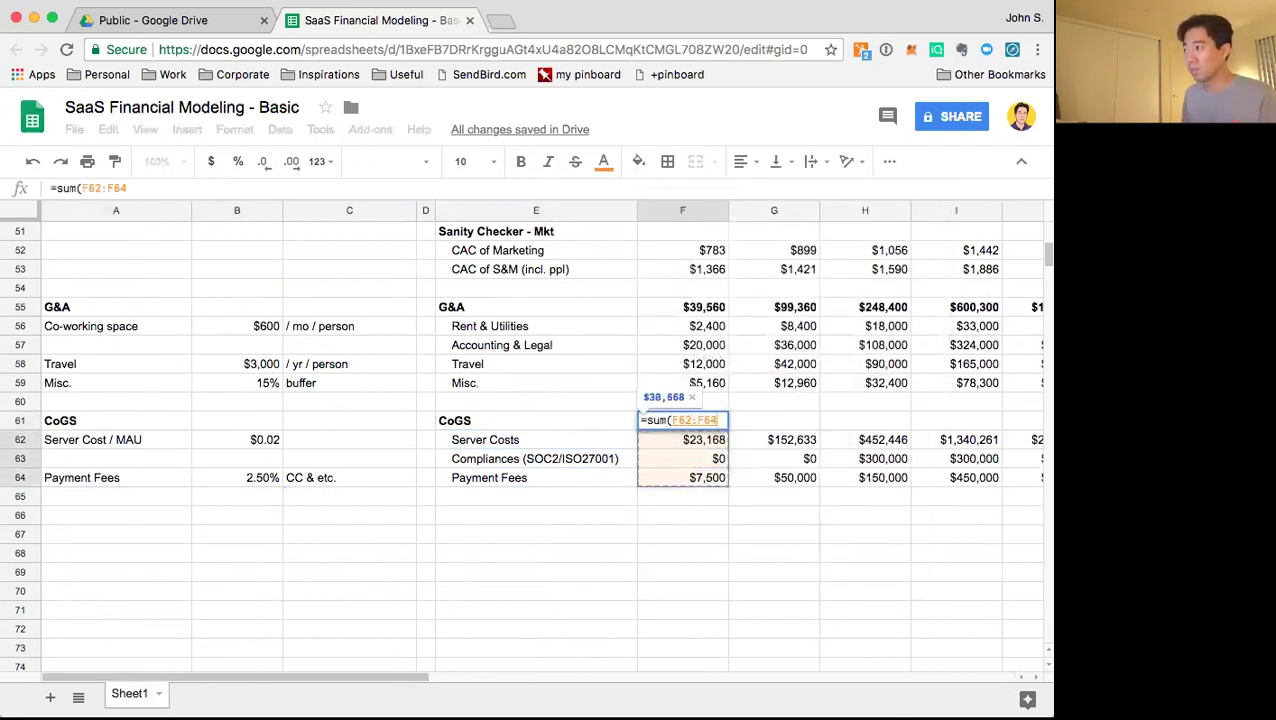
pyautogui.press('Return')
pyautogui.press('Up')
# Copy the CoGS total from F61 across to L61 and make the totals bold
pyautogui.hotkey('ctrl', 'c')
pyautogui.hotkey('shift', 'Right')
pyautogui.hotkey('shift', 'Right')
pyautogui.hotkey('shift', 'Right')
pyautogui.hotkey('shift', 'Right')
pyautogui.hotkey('shift', 'Right')
pyautogui.hotkey('shift', 'Right')
pyautogui.hotkey('shift', 'Right')
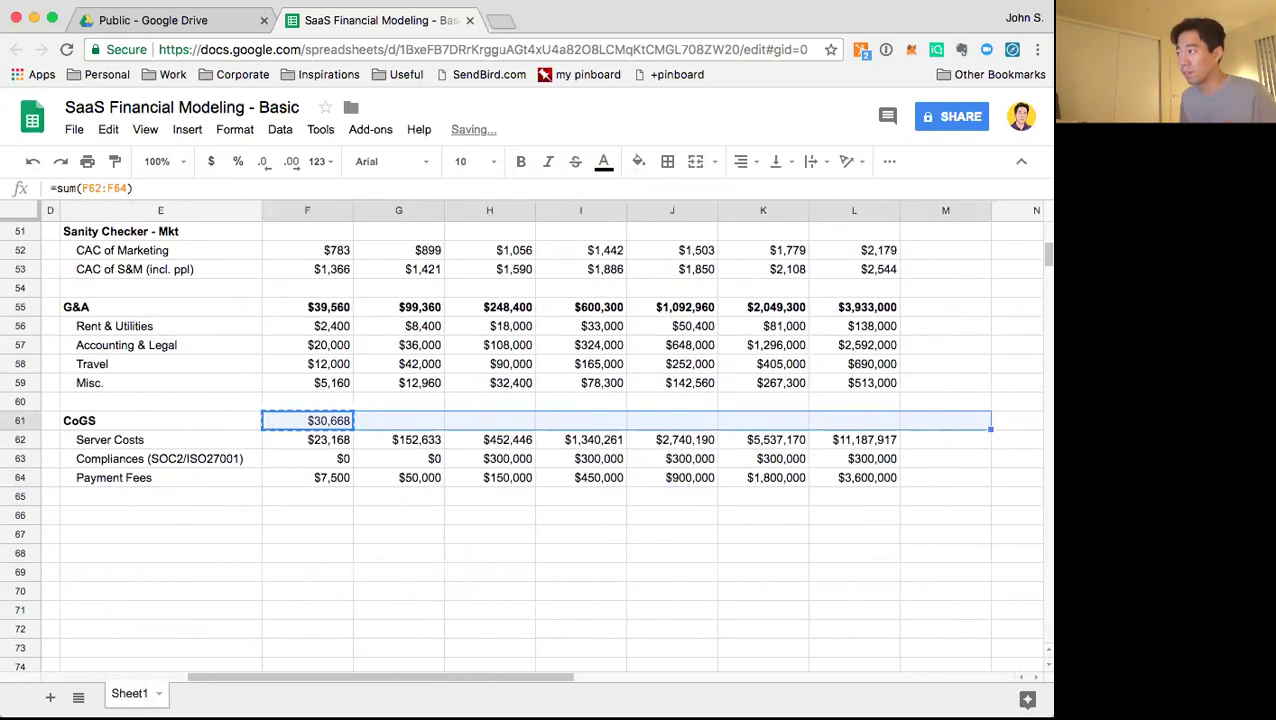
pyautogui.hotkey('shift', 'Left')
pyautogui.hotkey('ctrl', 'v')
pyautogui.hotkey('ctrl', 'b')
# Enter the heading "Sanity Checker - Gross Margin" in E65 below Payment Fees
pyautogui.press('Down')
pyautogui.press('Down')
pyautogui.press('Down')
pyautogui.press('Down')
pyautogui.press('Down')
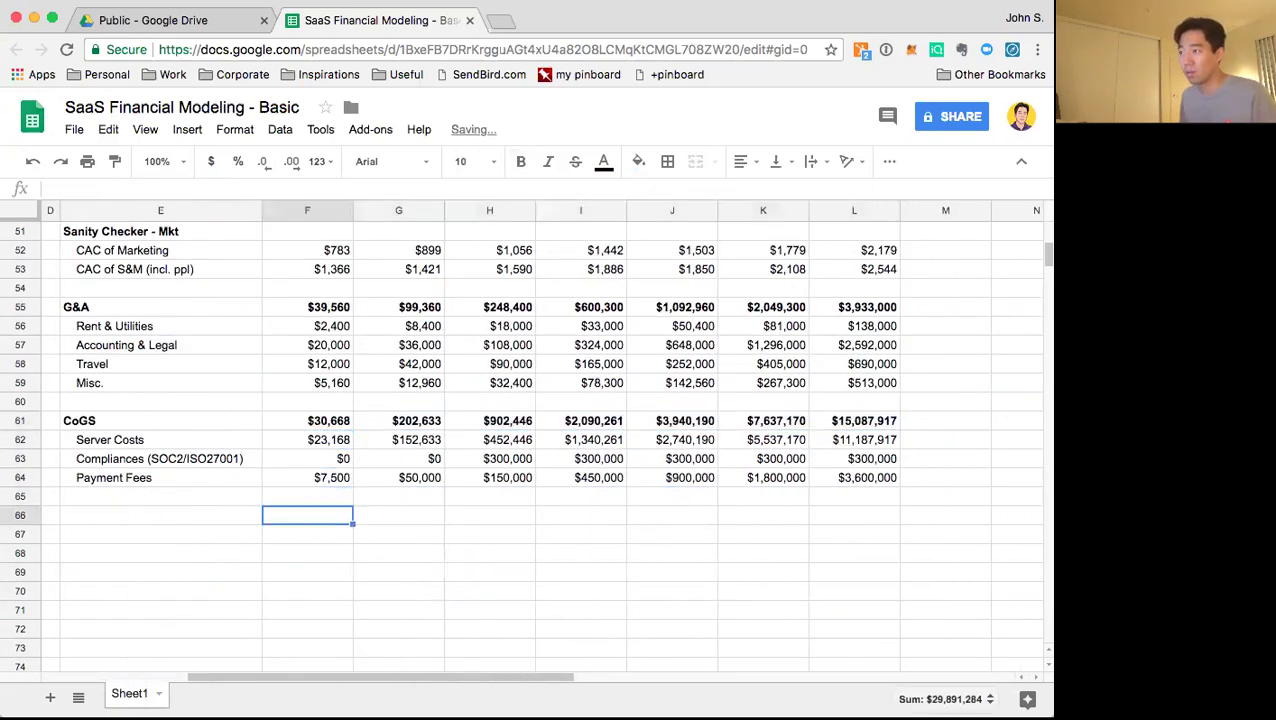
pyautogui.press('Left')
pyautogui.press('Left')
pyautogui.press('Left')
pyautogui.press('Left')
pyautogui.press('Left')
pyautogui.press('Right')
pyautogui.press('Right')
pyautogui.press('Right')
pyautogui.press('Up')
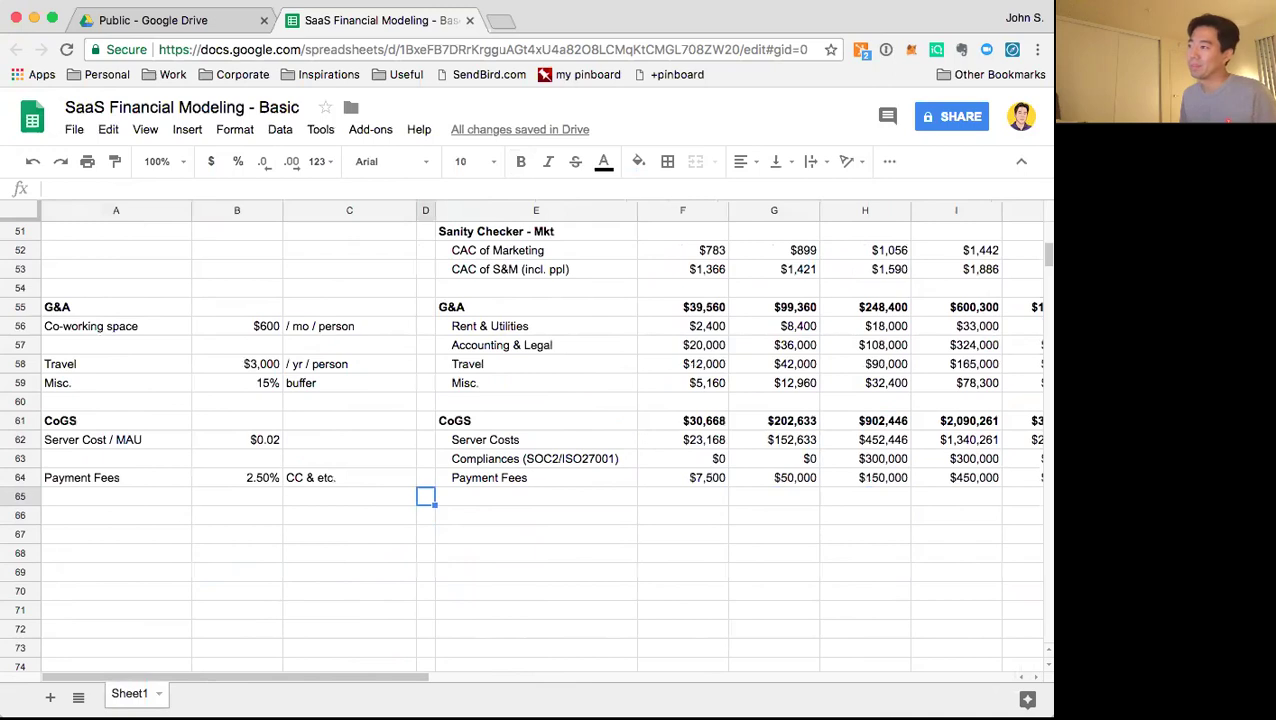
pyautogui.press('Right')
pyautogui.press('Return')
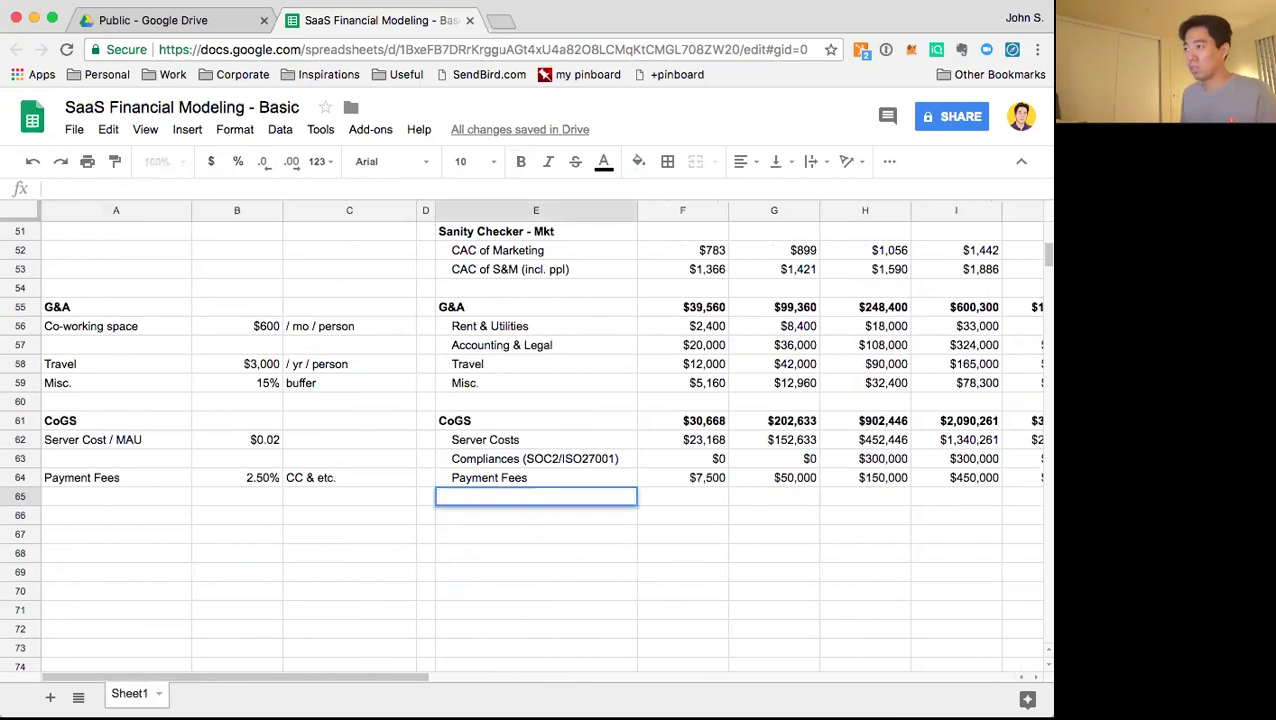
pyautogui.write('Sanity Chec')
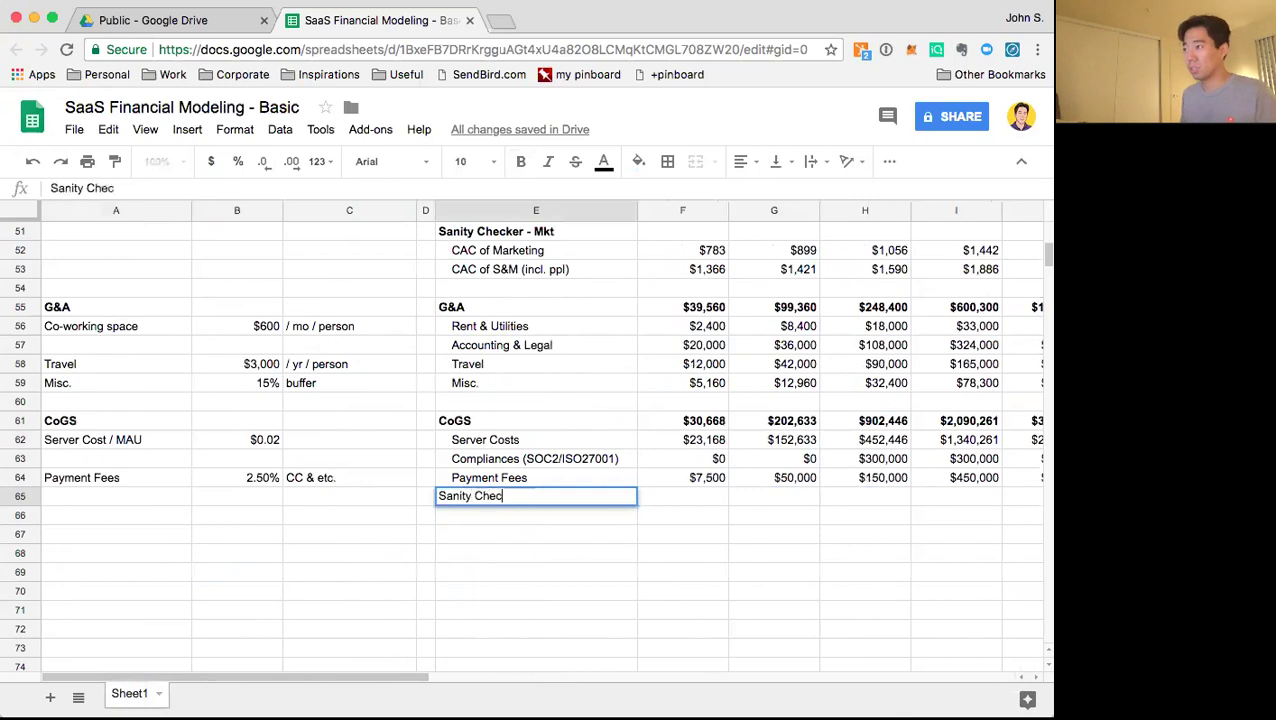
pyautogui.write('ker - Gross Margin')
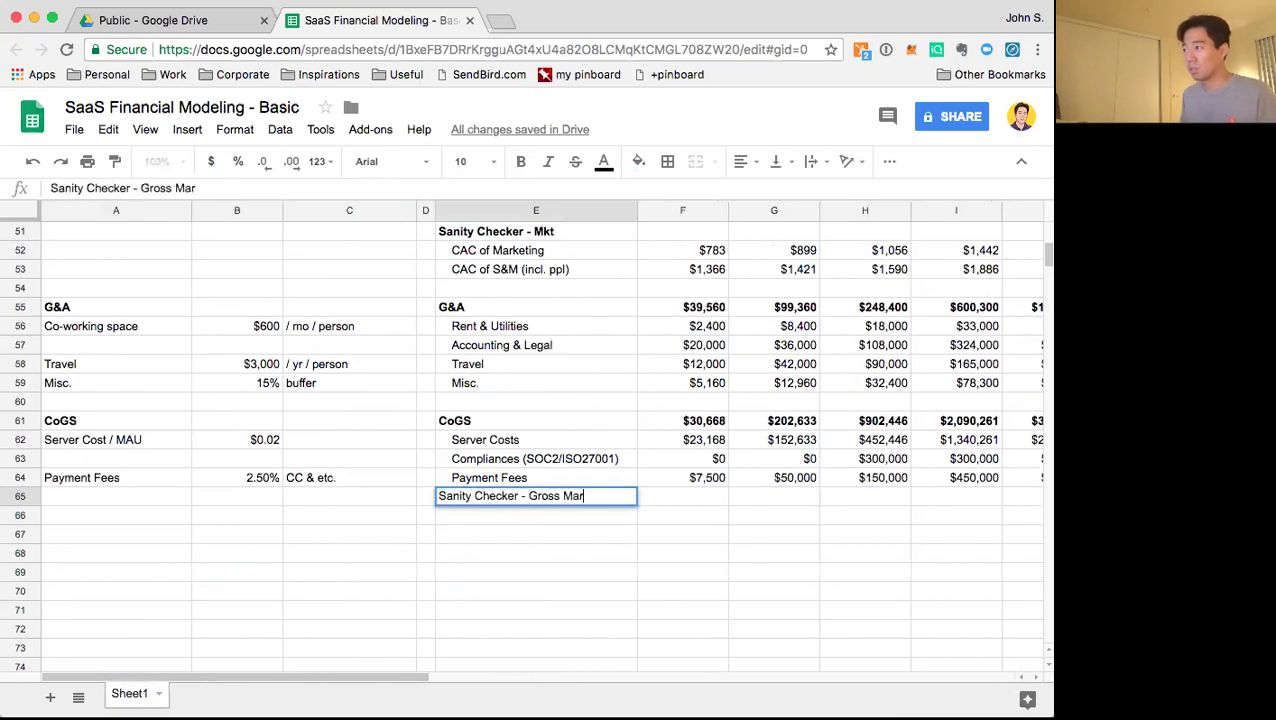
pyautogui.press('Return')
# Move the gross margin heading down from E65 to E66 and make it bold
pyautogui.press('Up')
pyautogui.press('super+x')
pyautogui.press('Down')
pyautogui.press('super+v')
pyautogui.press('Down')
pyautogui.press('Right')
pyautogui.press('Up')
pyautogui.press('Left')
pyautogui.press('super+b')
# Calculate the Y1 gross margin in F66 with =1-(F61/F4) and format it as a percentage with one decimal
pyautogui.press('Right')
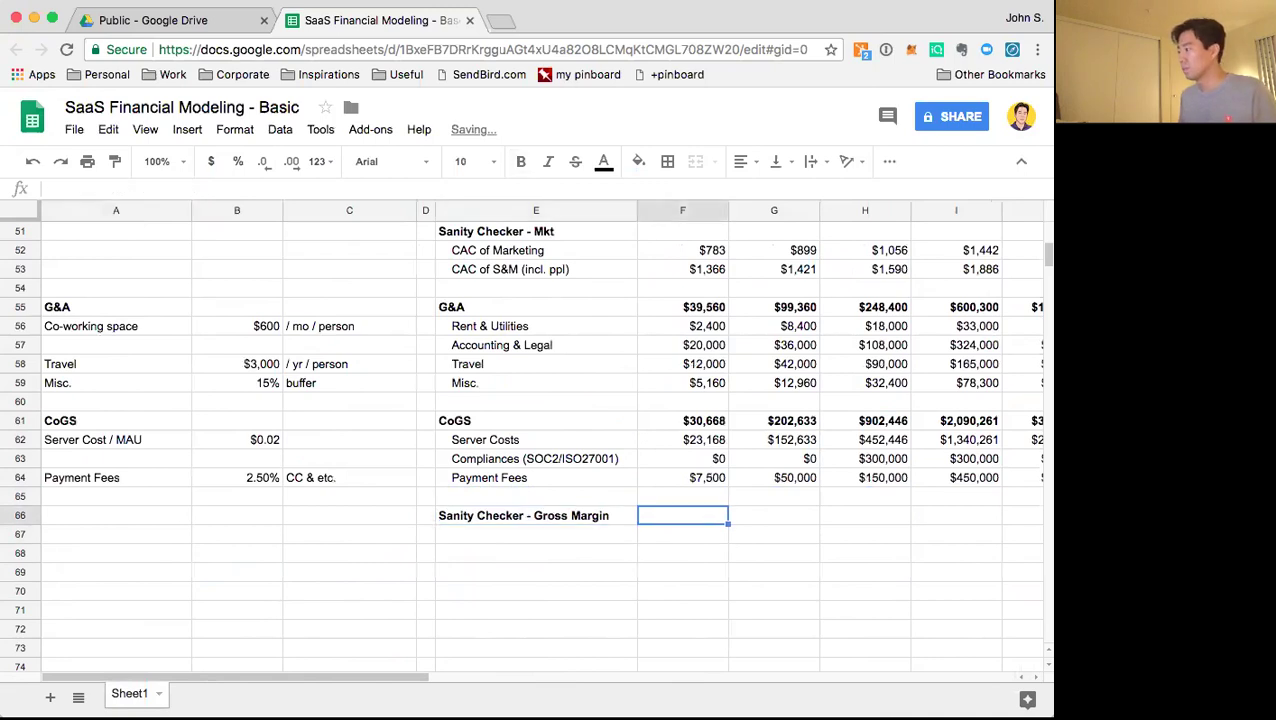
pyautogui.write('=')
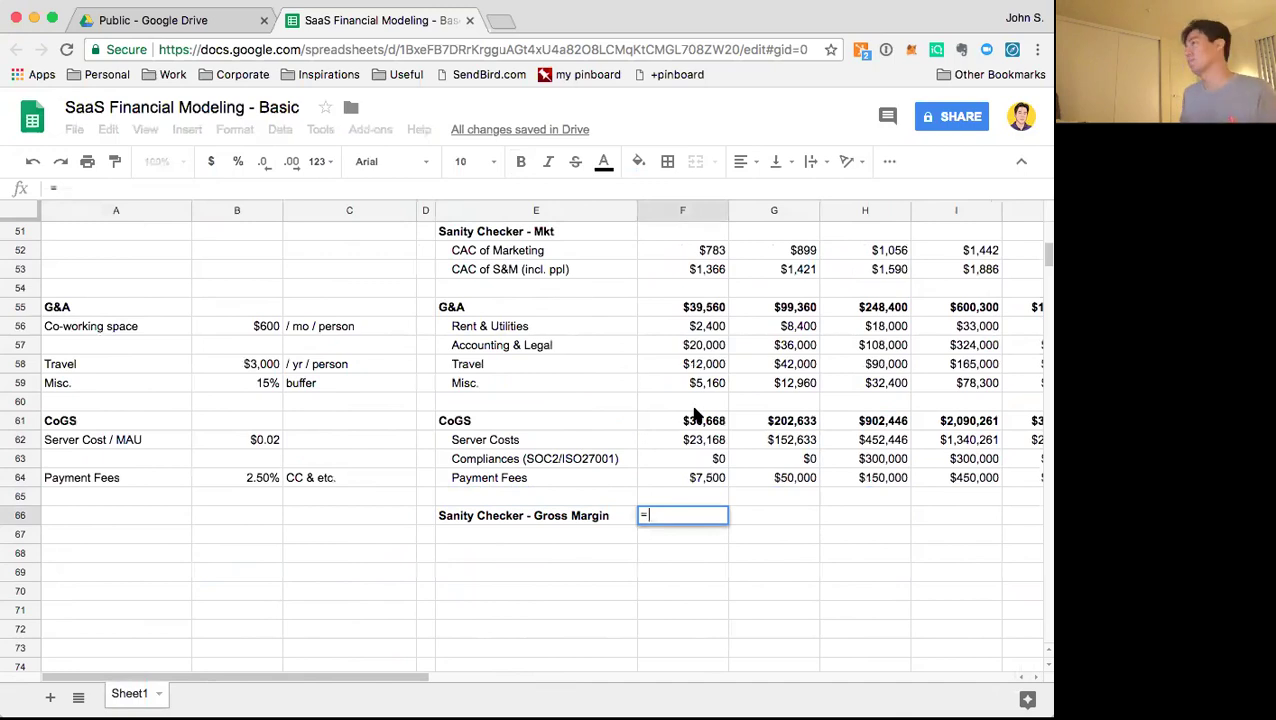
pyautogui.write('1-(')
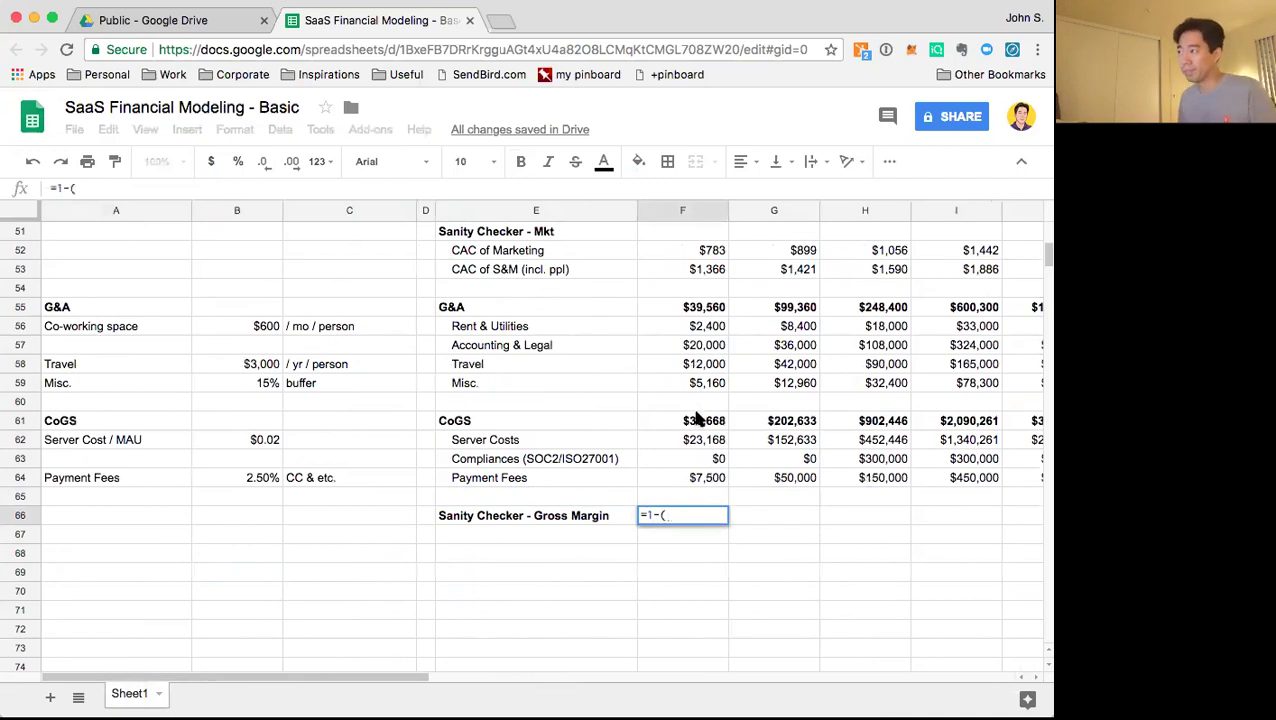
pyautogui.click(697, 420)
pyautogui.write('/')
pyautogui.scroll(15, 830, 472)
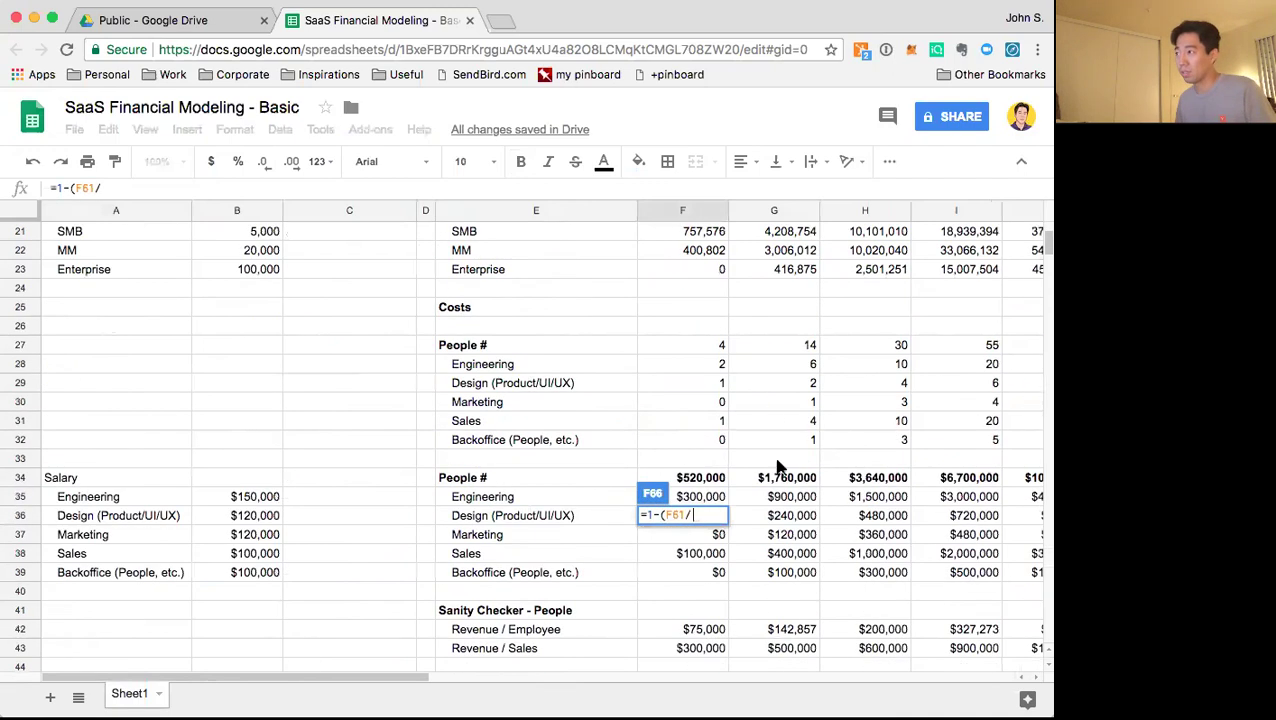
pyautogui.click(693, 293)
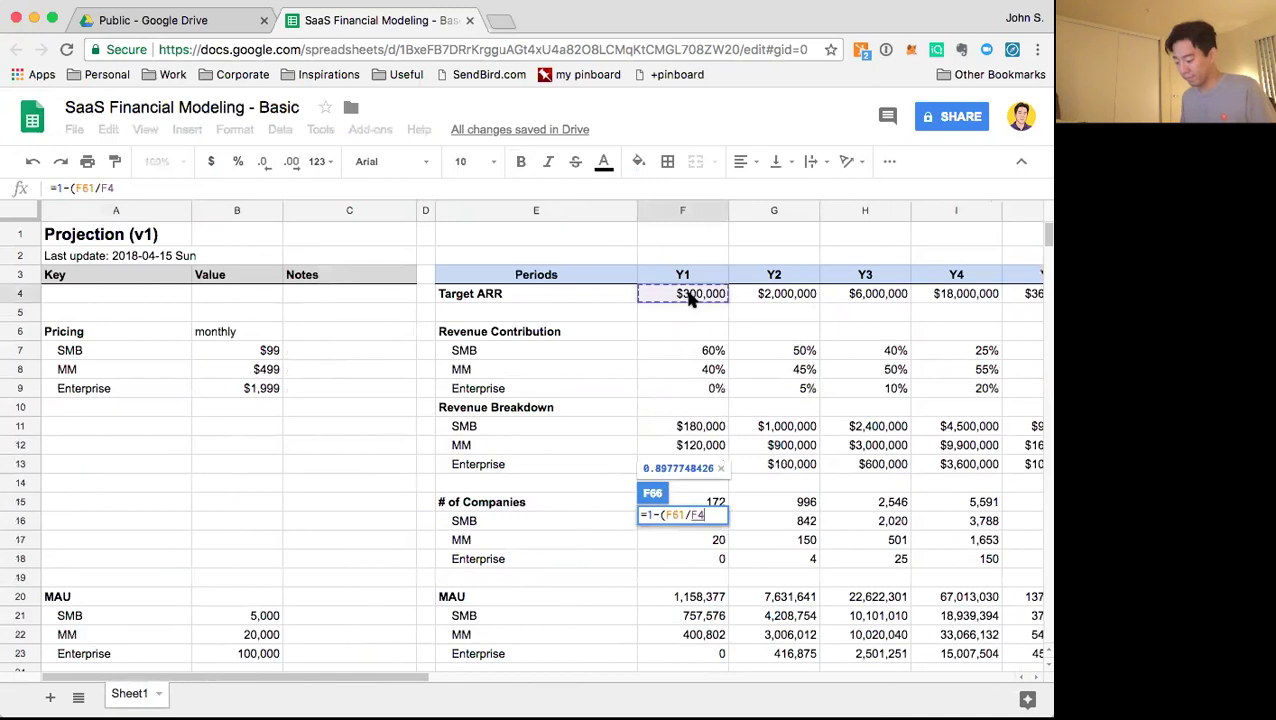
pyautogui.press('Return')
pyautogui.press('Up')
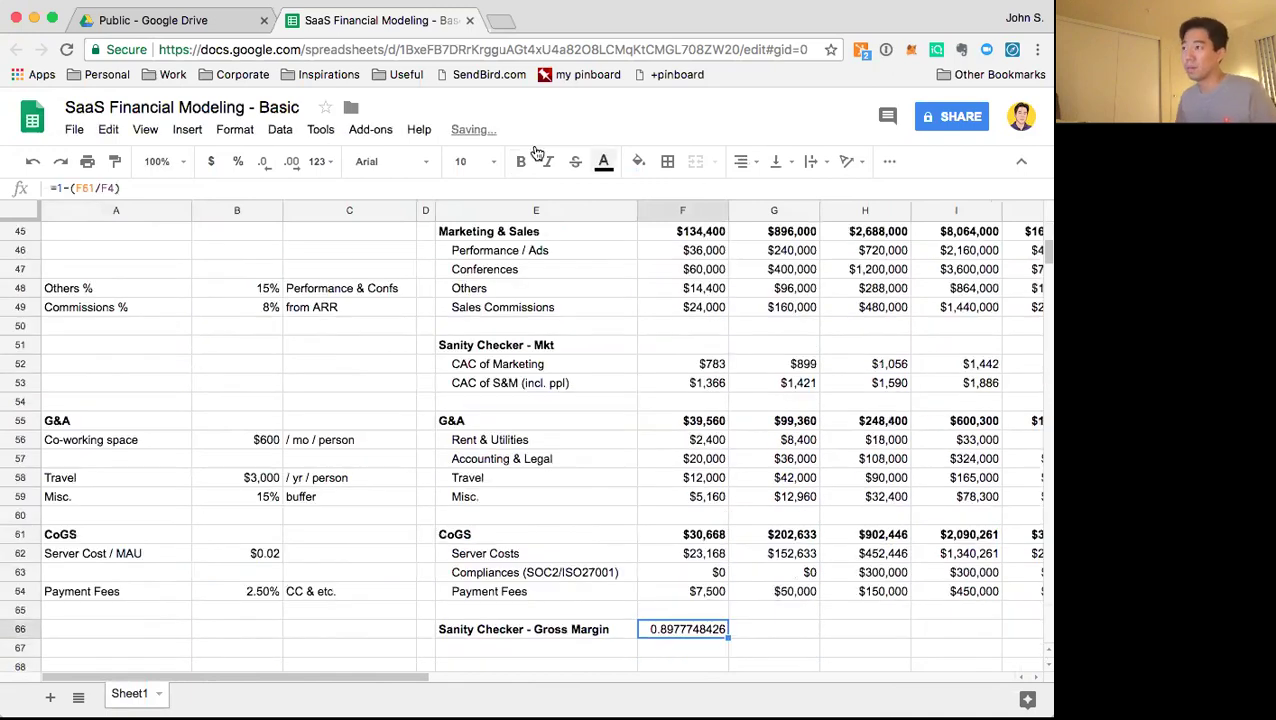
pyautogui.click(243, 163)
pyautogui.click(262, 163)
# Copy the gross margin formula from F66 across the remaining years to L66
pyautogui.hotkey('ctrl', 'c')
pyautogui.hotkey('shift', 'Right')
pyautogui.hotkey('shift', 'Right')
pyautogui.hotkey('shift', 'Right')
pyautogui.hotkey('shift', 'Right')
pyautogui.hotkey('shift', 'Right')
pyautogui.hotkey('shift', 'Right')
pyautogui.hotkey('shift', 'Right')
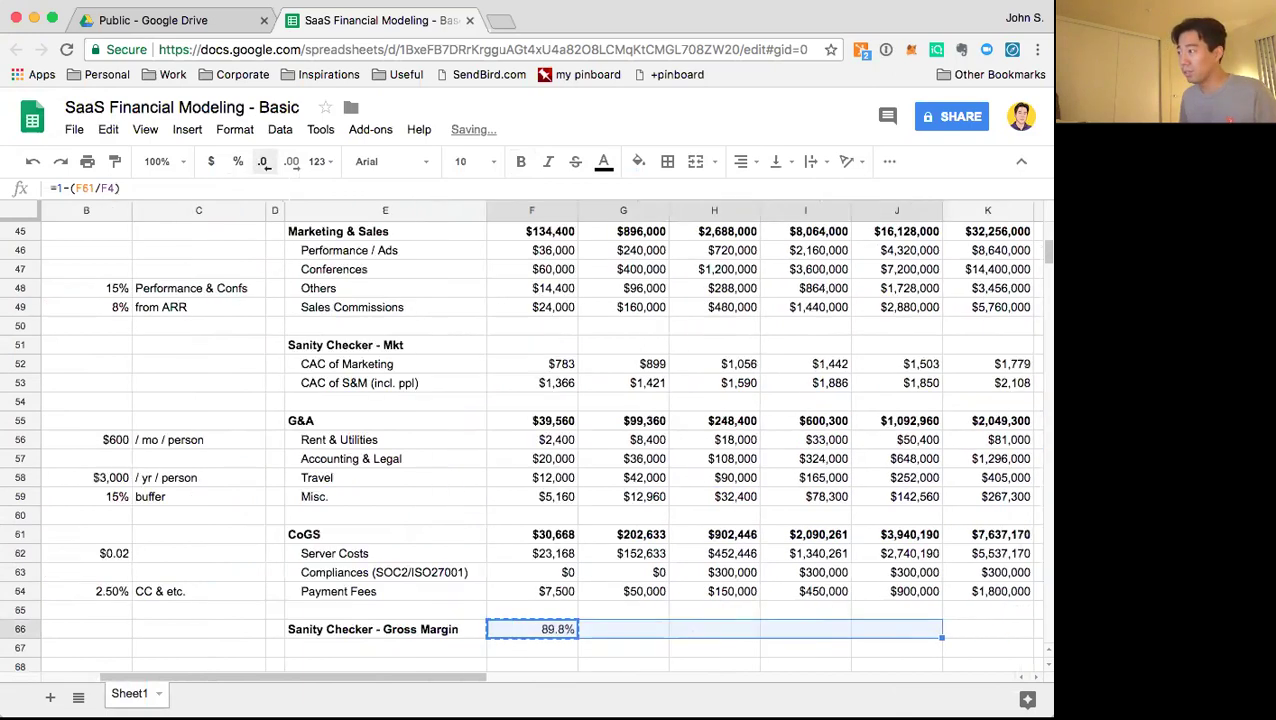
pyautogui.hotkey('shift', 'Left')
pyautogui.press('super+v')
# Review the gross margin percentages across row 66
pyautogui.press('Left')
pyautogui.press('Left')
pyautogui.press('Right')
pyautogui.press('Right')
pyautogui.press('Right')
pyautogui.press('Left')
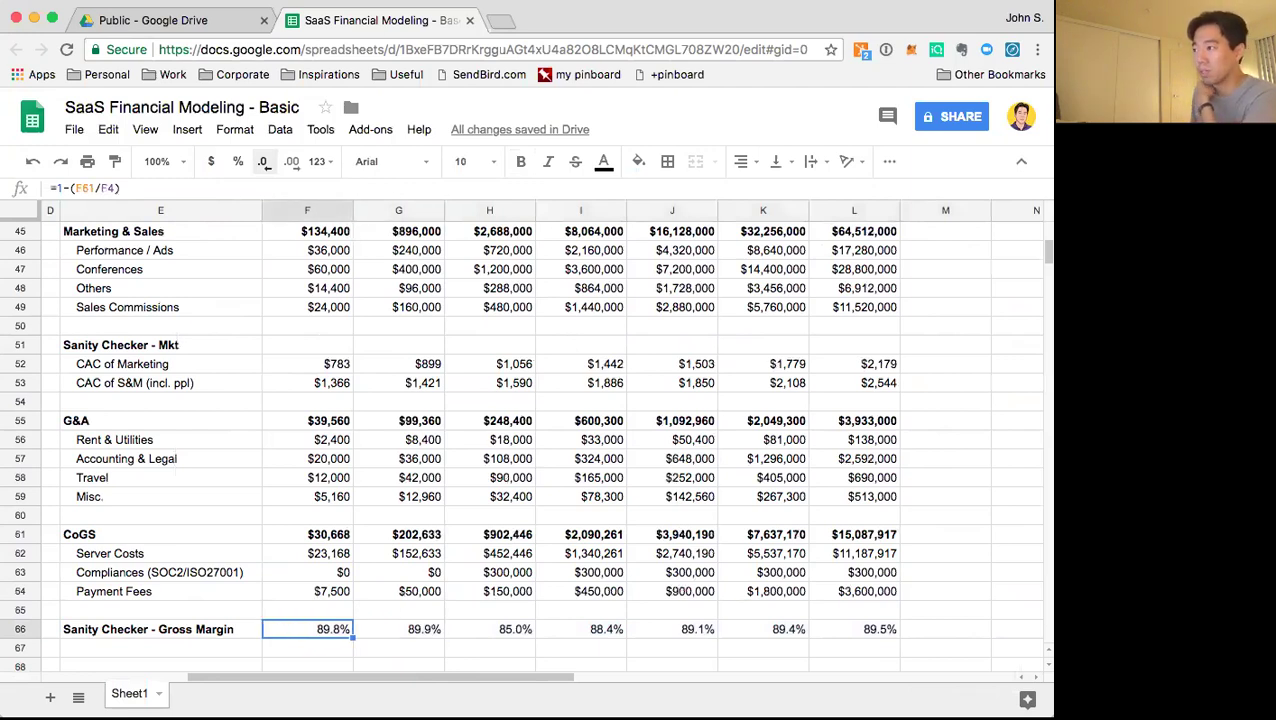
pyautogui.press('Left')
pyautogui.press('Left')
pyautogui.press('Right')
pyautogui.press('Right')
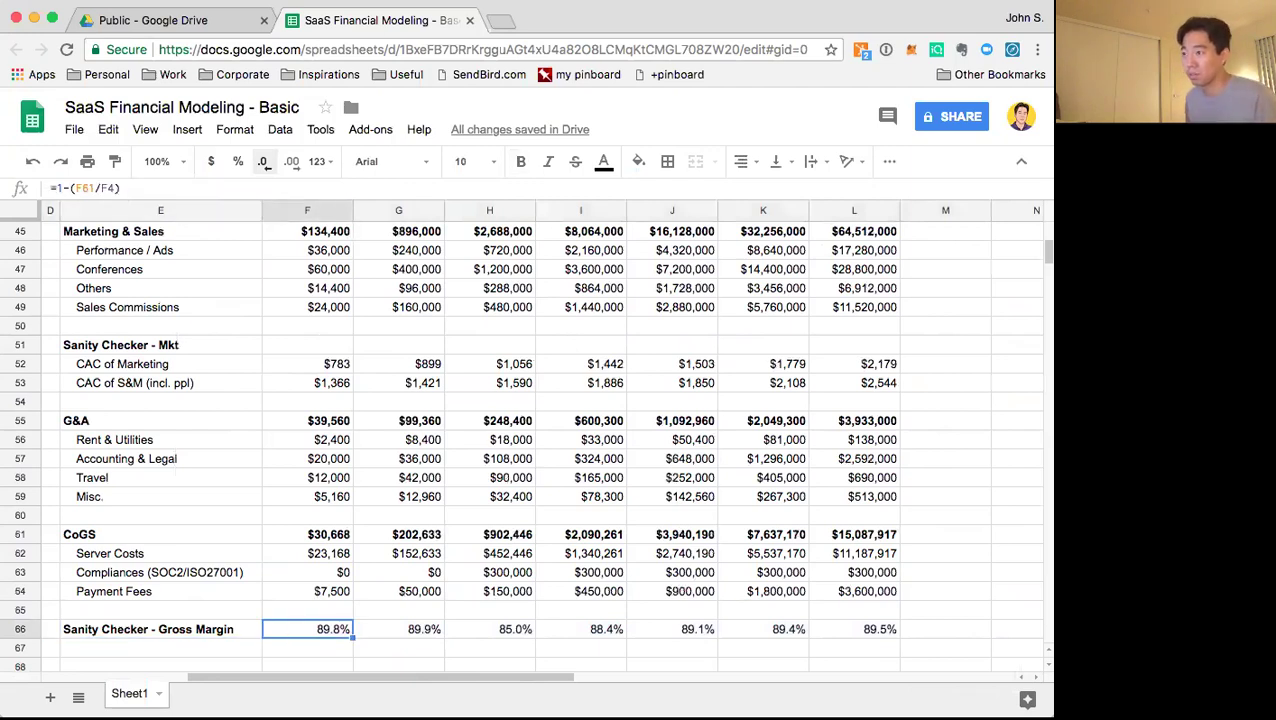
pyautogui.press('Left')
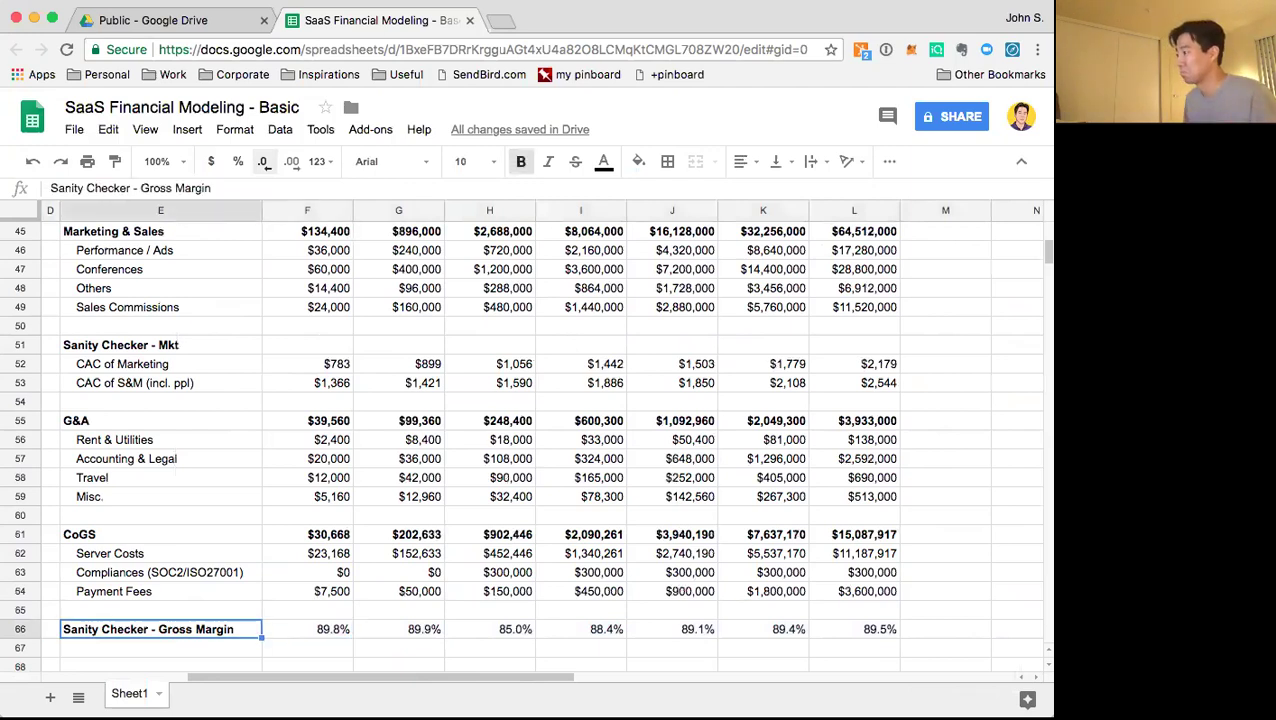
# Add a bottom border to the CoGS heading row from A61 to L61
pyautogui.press('Left')
pyautogui.press('Left')
pyautogui.press('Left')
pyautogui.press('Left')
pyautogui.press('Up')
pyautogui.press('Up')
pyautogui.press('Up')
pyautogui.press('Up')
pyautogui.press('Up')
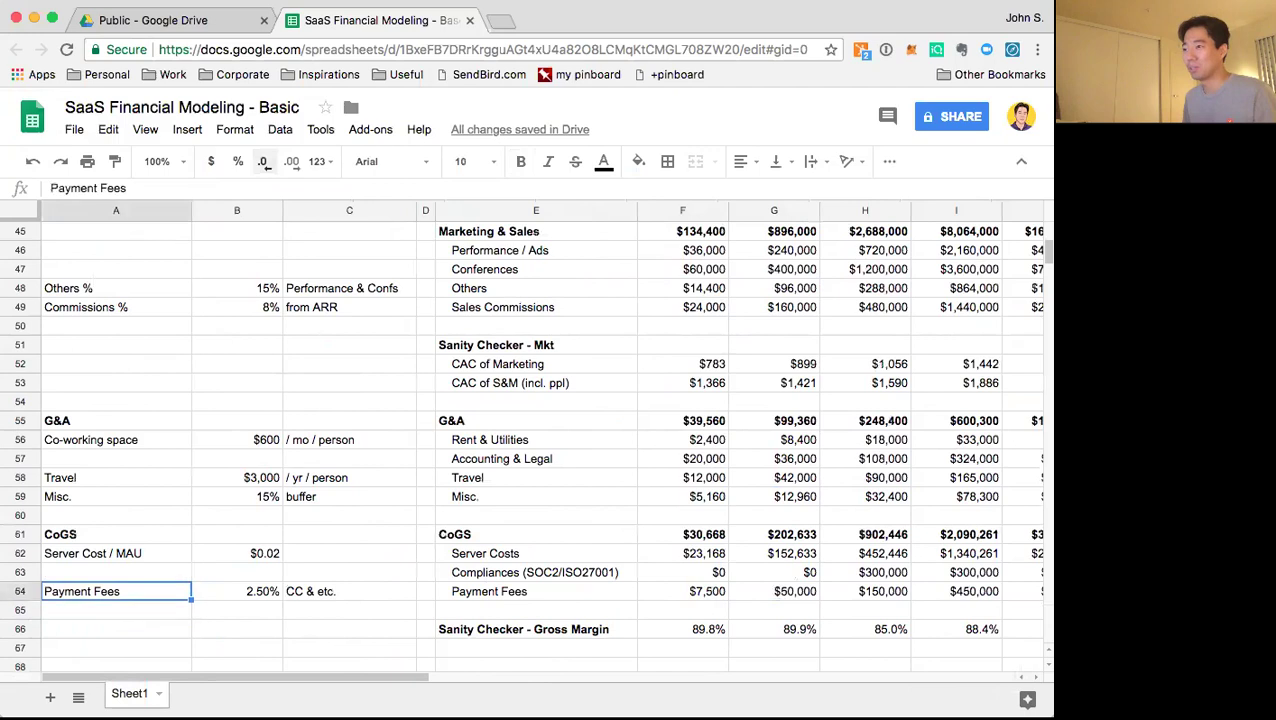
pyautogui.hotkey('shift', 'Right')
pyautogui.hotkey('shift', 'Right')
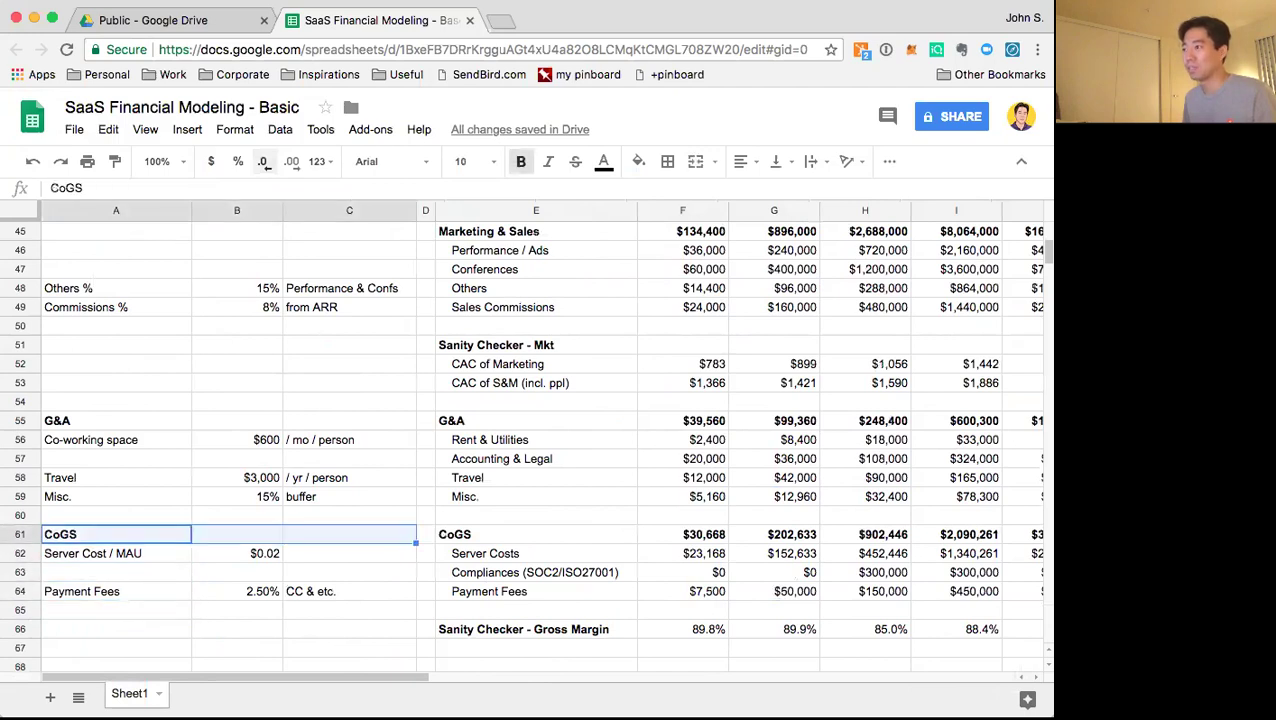
pyautogui.hotkey('shift', 'Right')
pyautogui.hotkey('shift', 'Right')
pyautogui.hotkey('shift', 'Right')
pyautogui.hotkey('shift', 'Right')
pyautogui.hotkey('shift', 'Right')
pyautogui.hotkey('shift', 'Right')
pyautogui.hotkey('shift', 'Right')
pyautogui.hotkey('shift', 'Right')
pyautogui.hotkey('shift', 'Right')
pyautogui.hotkey('shift', 'Right')
pyautogui.hotkey('shift', 'Right')
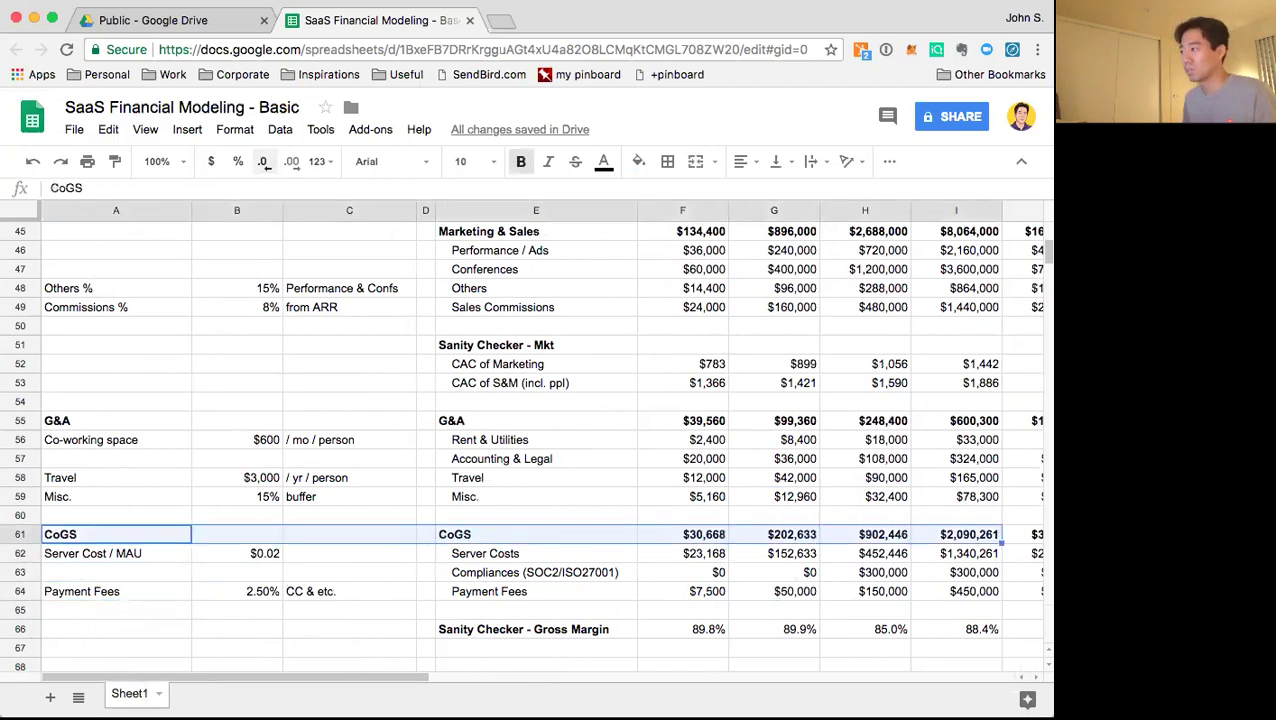
pyautogui.hotkey('shift', 'Left')
pyautogui.hotkey('shift', 'Left')
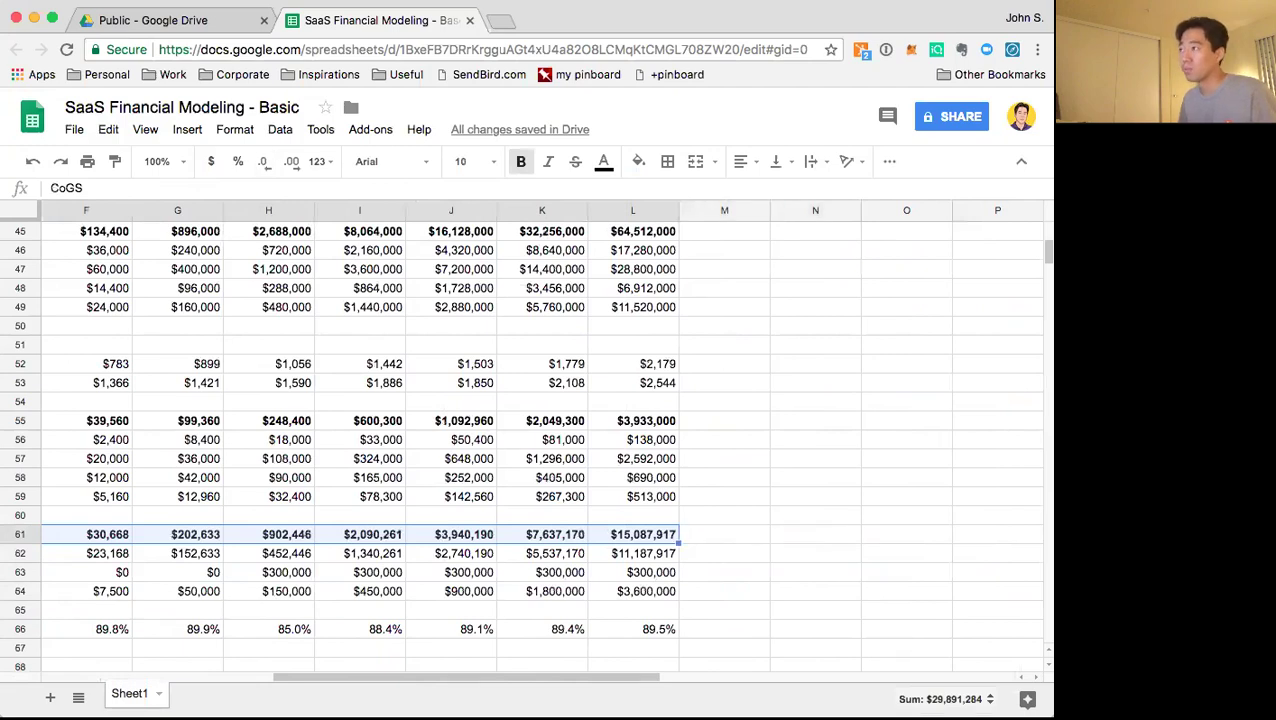
pyautogui.click(759, 229)
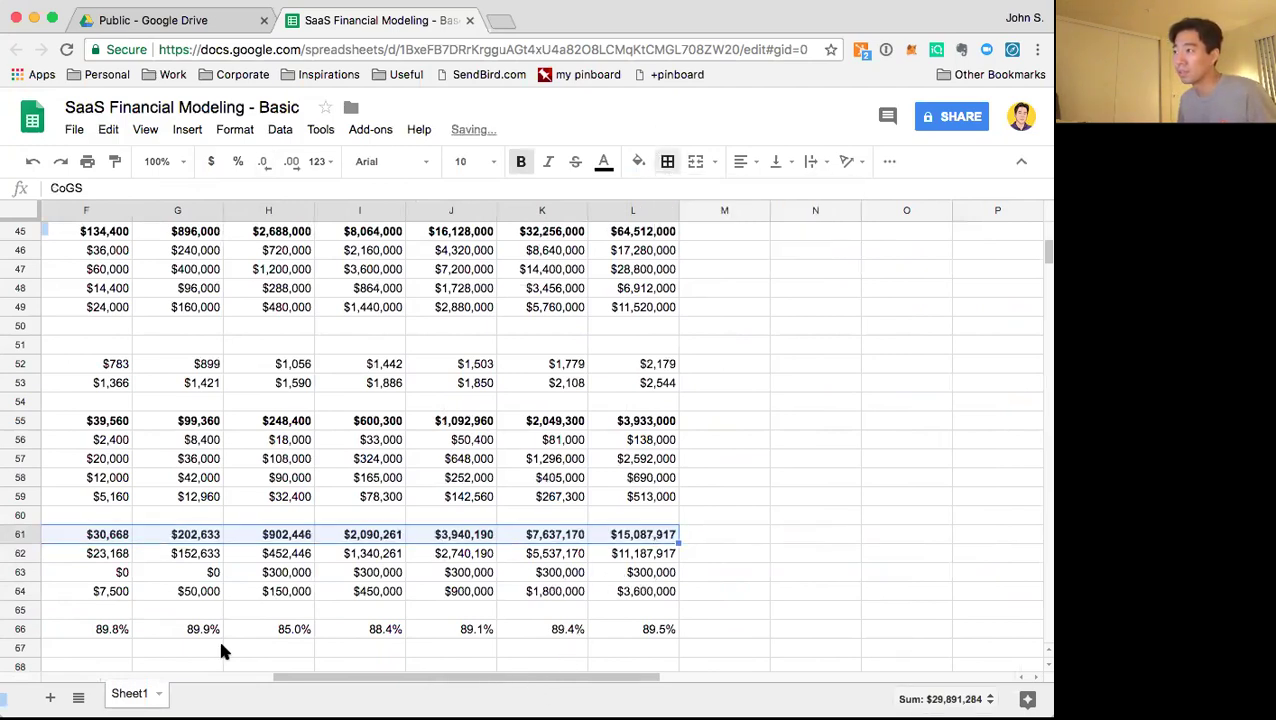
# Add a bottom border to the G&A heading row from A55 to L55
pyautogui.click(665, 420)
pyautogui.hscroll(-3, 670, 412)
pyautogui.hscroll(-3, 669, 412)
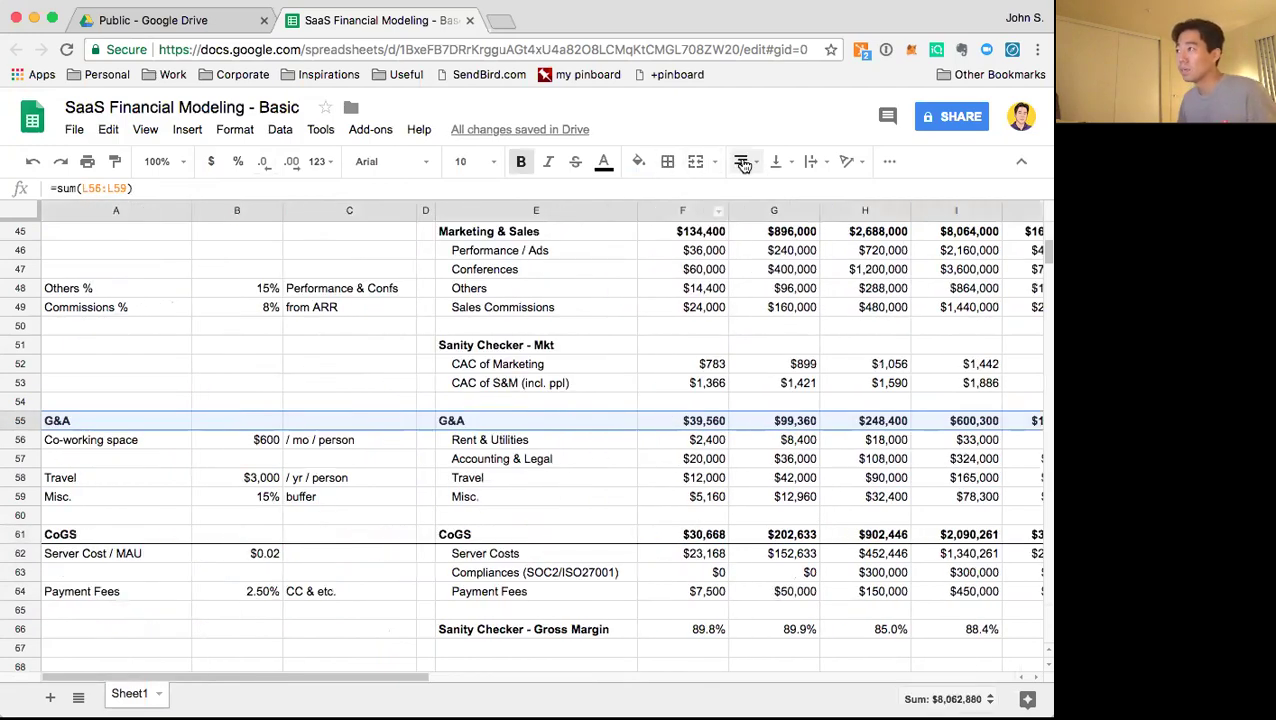
pyautogui.click(667, 161)
pyautogui.click(760, 229)
pyautogui.click(650, 390)
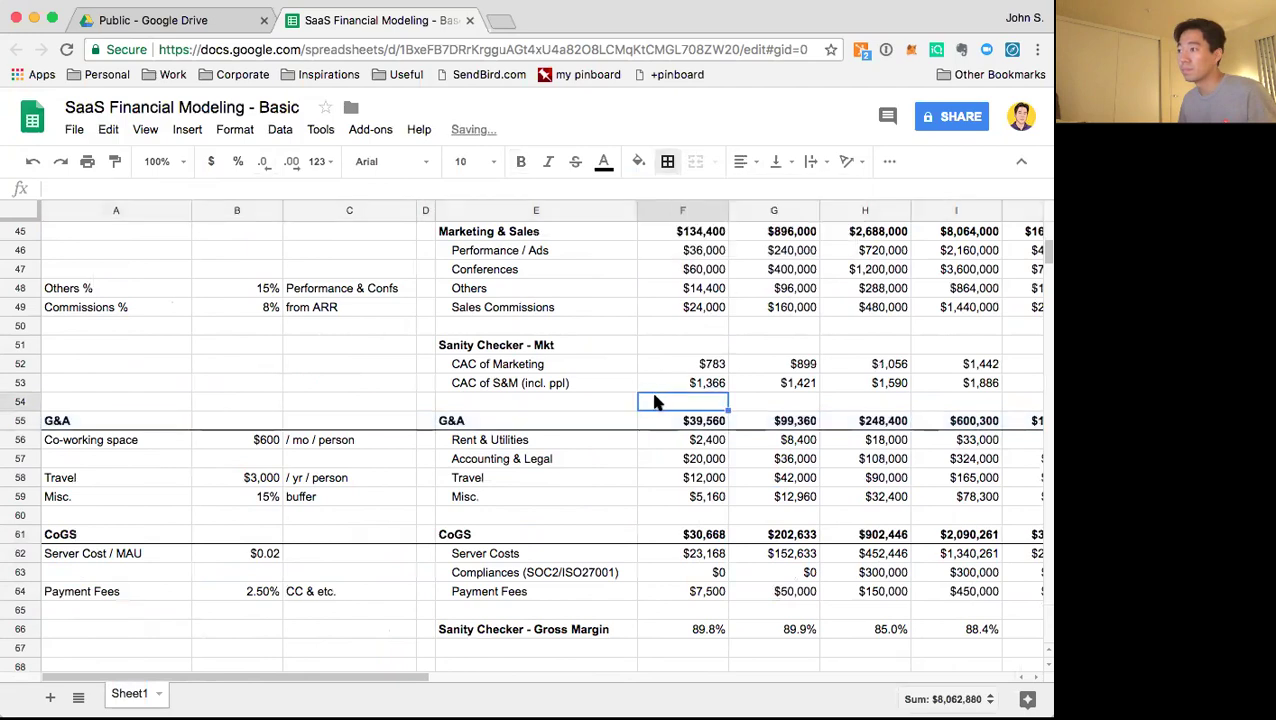
# Add a bottom border to the Marketing & Sales row from A45 to L45
pyautogui.scroll(3, 657, 385)
pyautogui.click(522, 423)
pyautogui.hotkey('shift', 'Right')
pyautogui.hotkey('shift', 'Right')
pyautogui.hotkey('shift', 'Right')
pyautogui.hotkey('shift', 'Right')
pyautogui.hotkey('shift', 'Right')
pyautogui.hotkey('shift', 'Right')
pyautogui.hotkey('shift', 'Right')
pyautogui.hotkey('shift', 'Right')
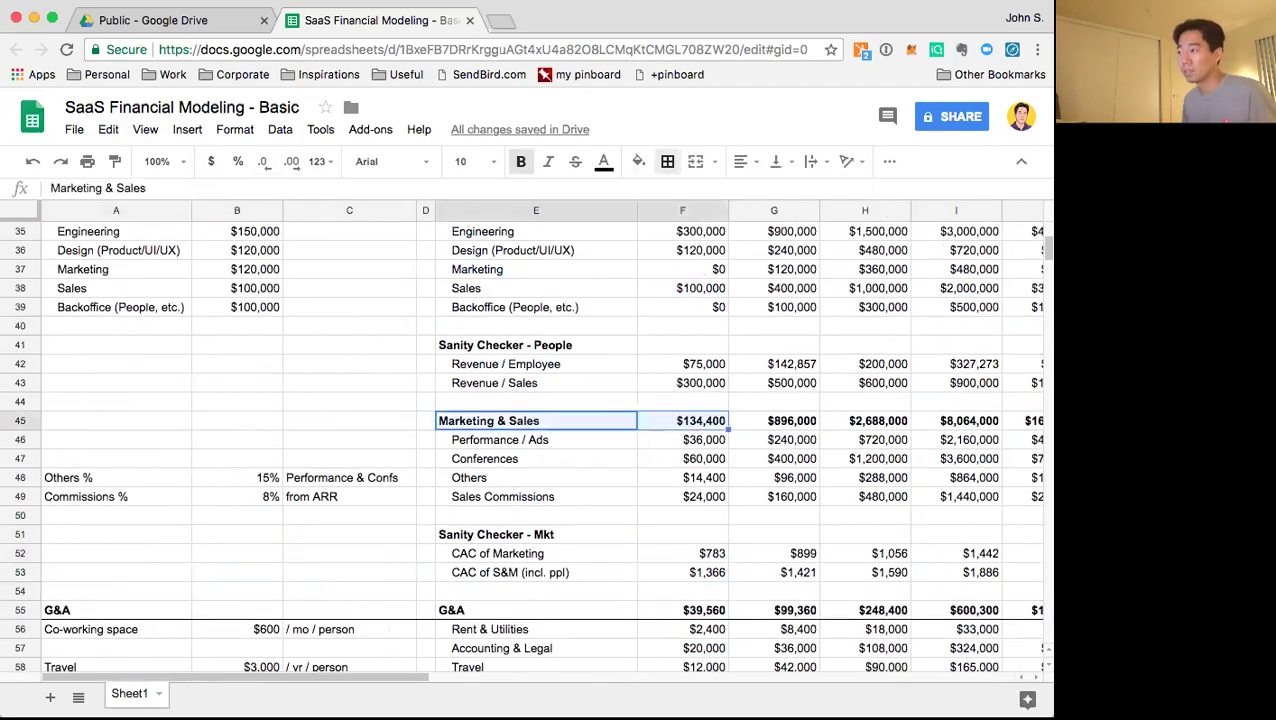
pyautogui.hotkey('shift', 'Left')
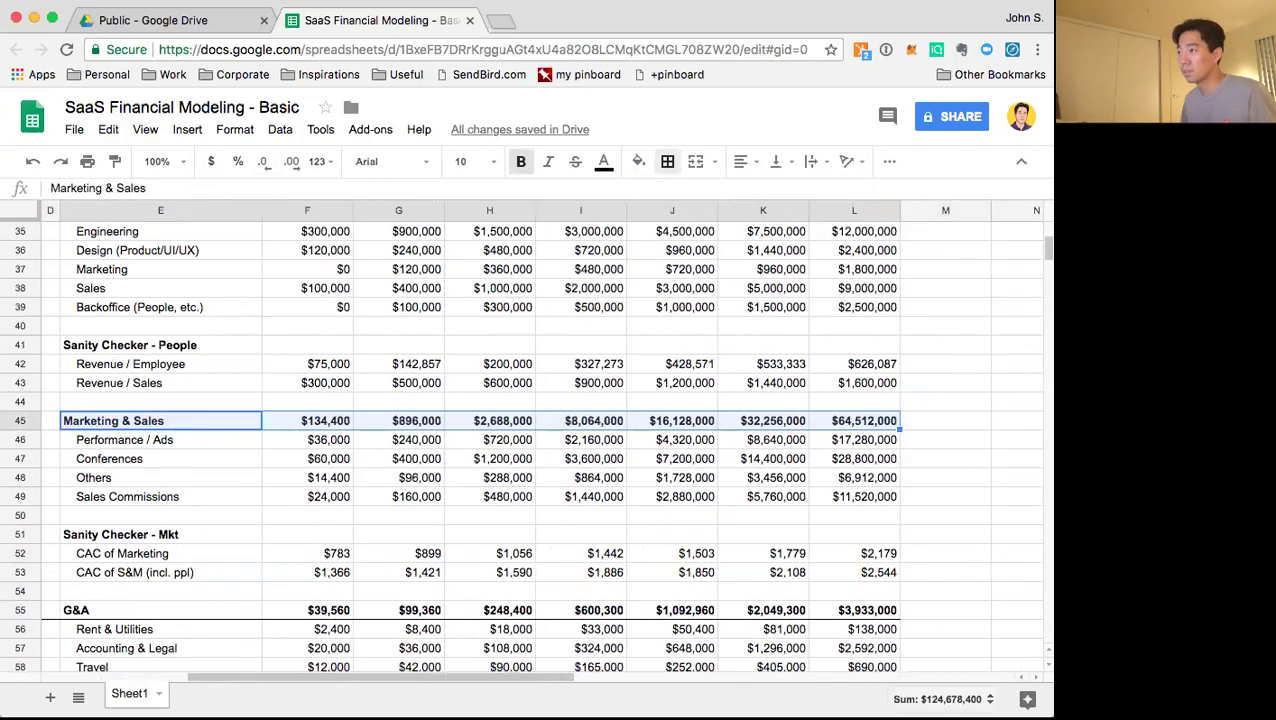
pyautogui.press('Right')
pyautogui.press('Right')
pyautogui.press('Right')
pyautogui.press('Right')
pyautogui.press('Right')
pyautogui.press('Right')
pyautogui.press('Right')
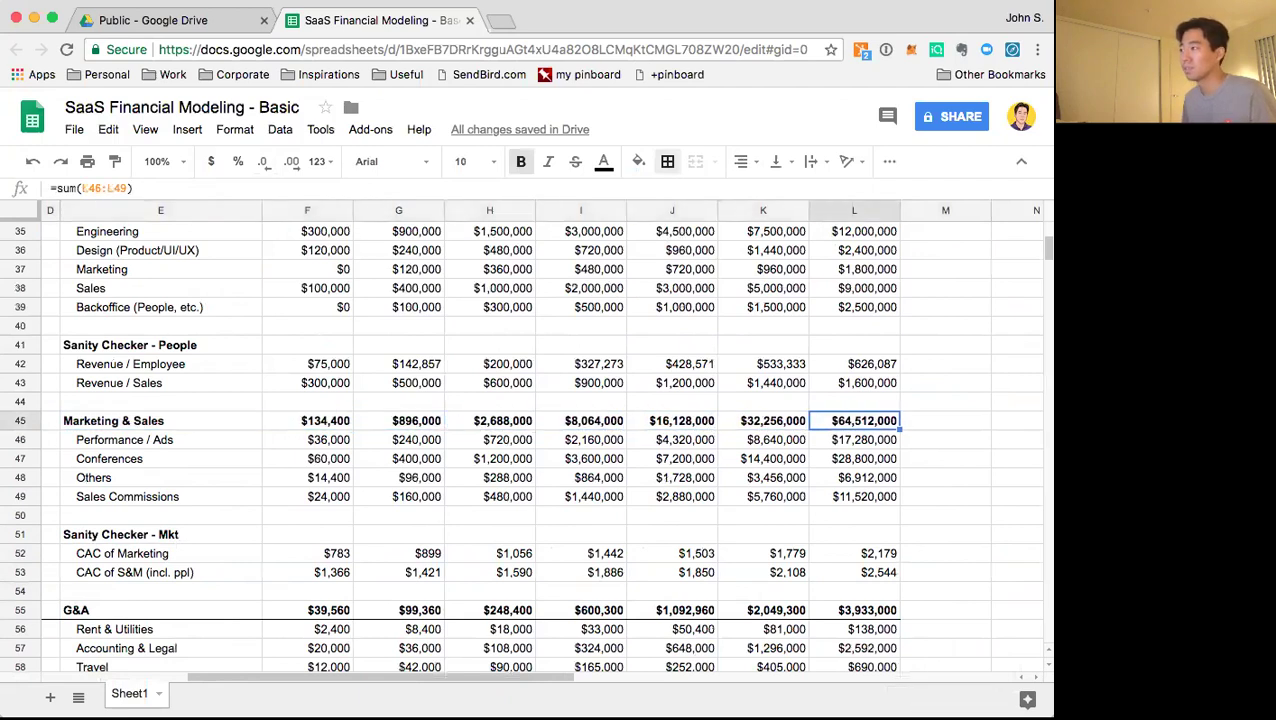
pyautogui.hotkey('shift', 'space')
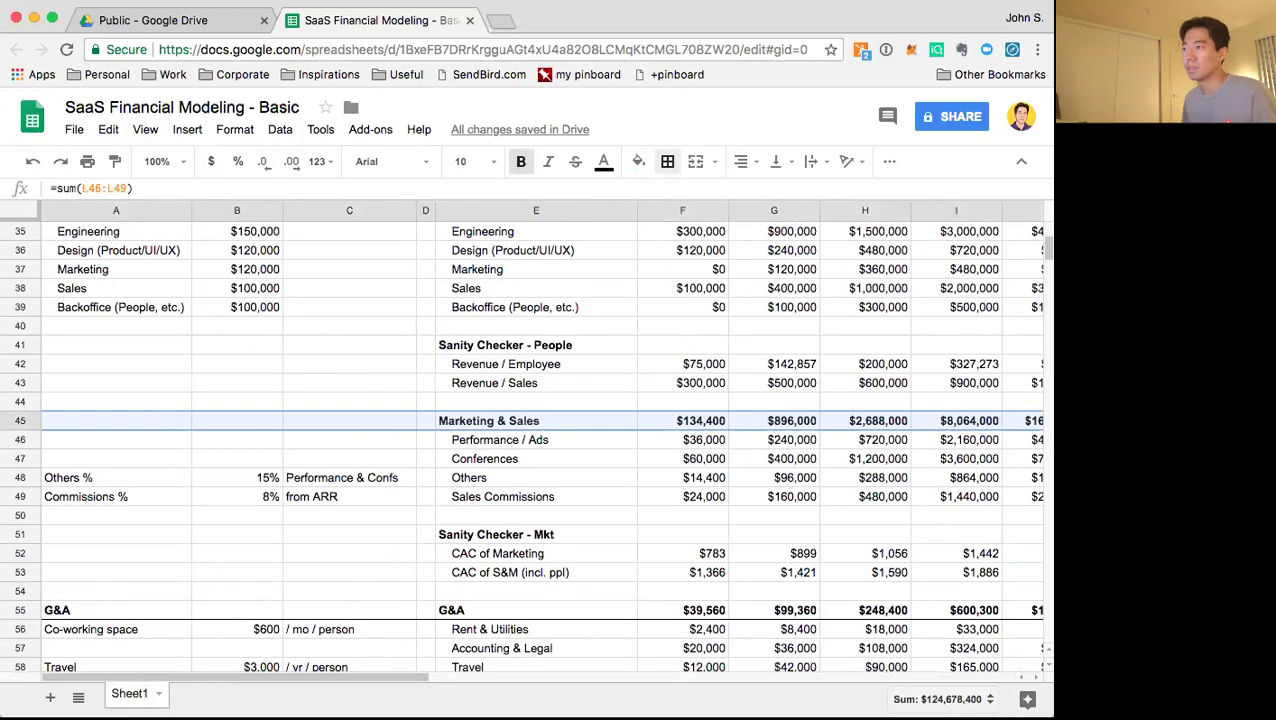
pyautogui.click(667, 161)
pyautogui.click(760, 229)
pyautogui.click(601, 469)
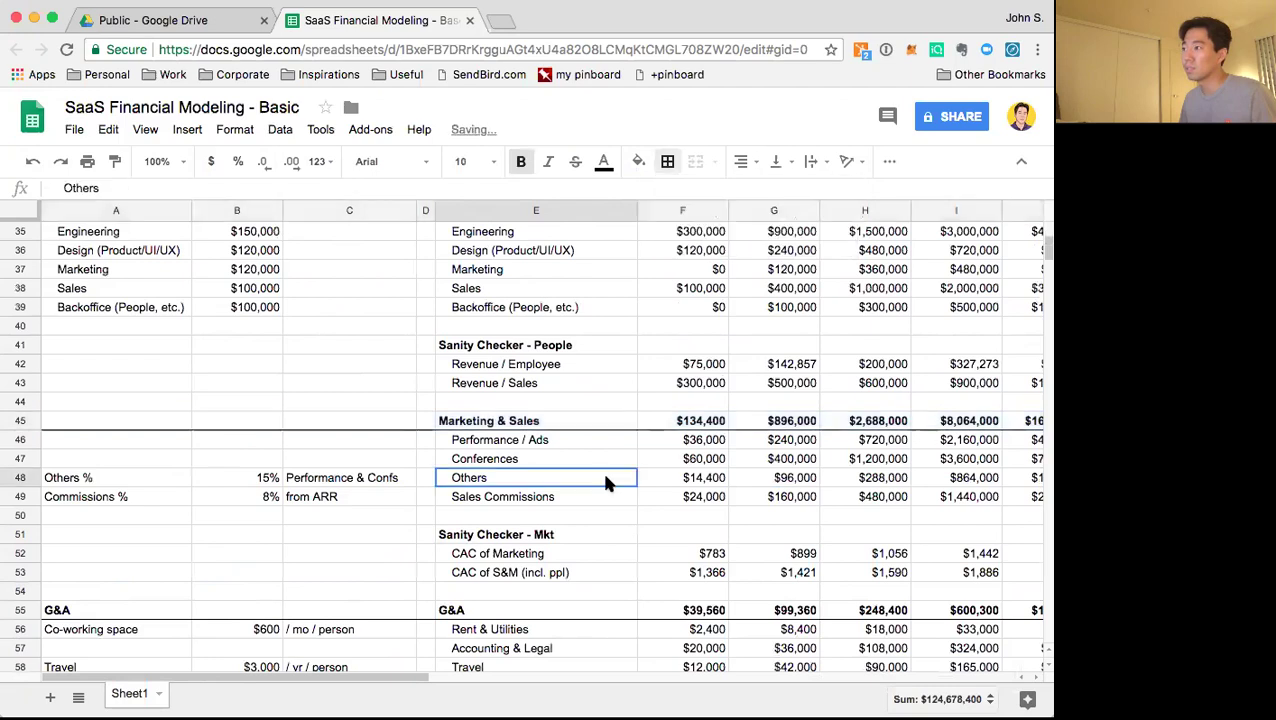
# Copy the Marketing & Sales heading from E45 into A45
pyautogui.click(590, 421)
pyautogui.hotkey('ctrl', 'c')
pyautogui.press('Left')
pyautogui.press('Left')
pyautogui.press('Left')
pyautogui.press('Left')
pyautogui.hotkey('ctrl', 'v')
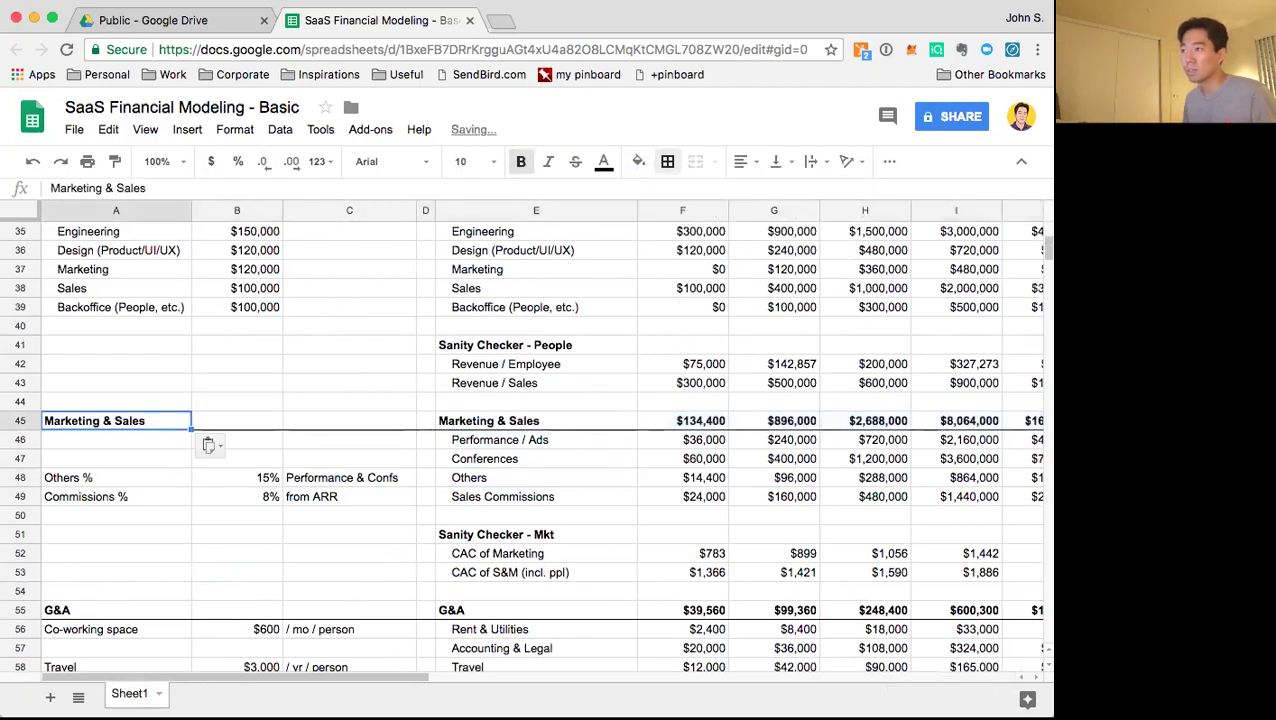
# Add a bottom border to the Salary row from A34 to L34 and make the Salary heading in A34 bold
pyautogui.scroll(5, 730, 380)
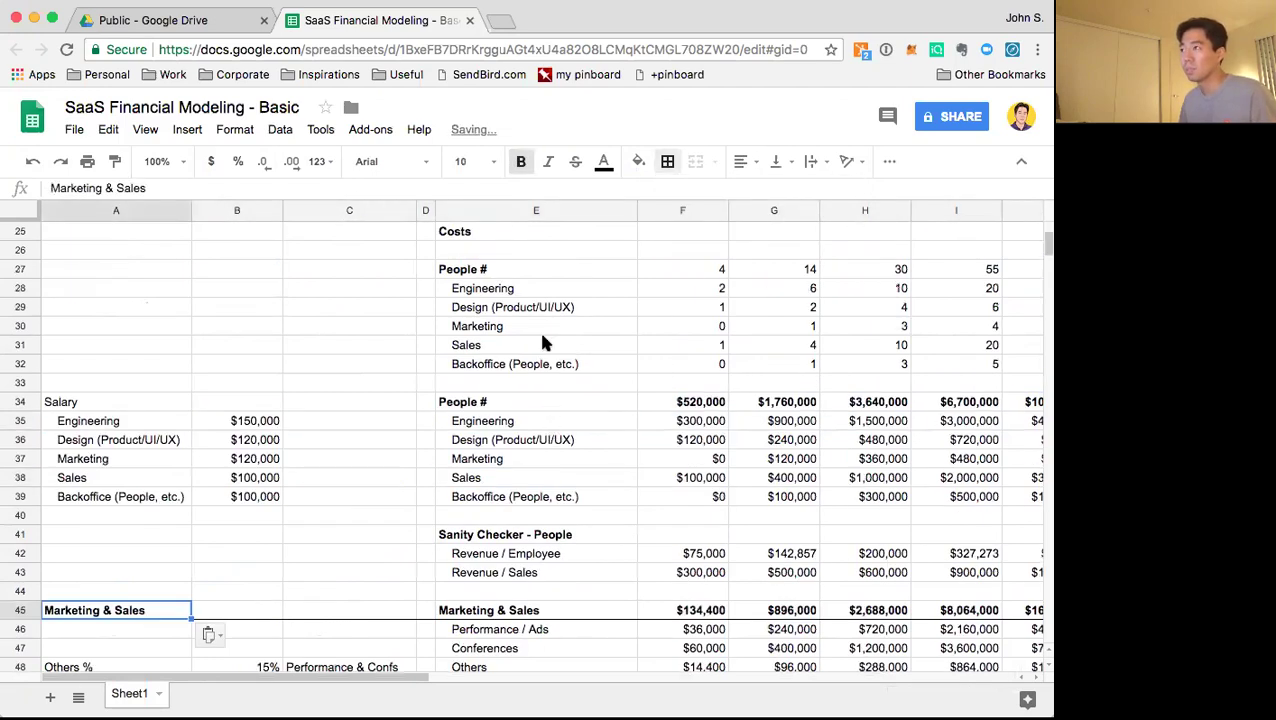
pyautogui.scroll(5, 544, 343)
pyautogui.click(505, 459)
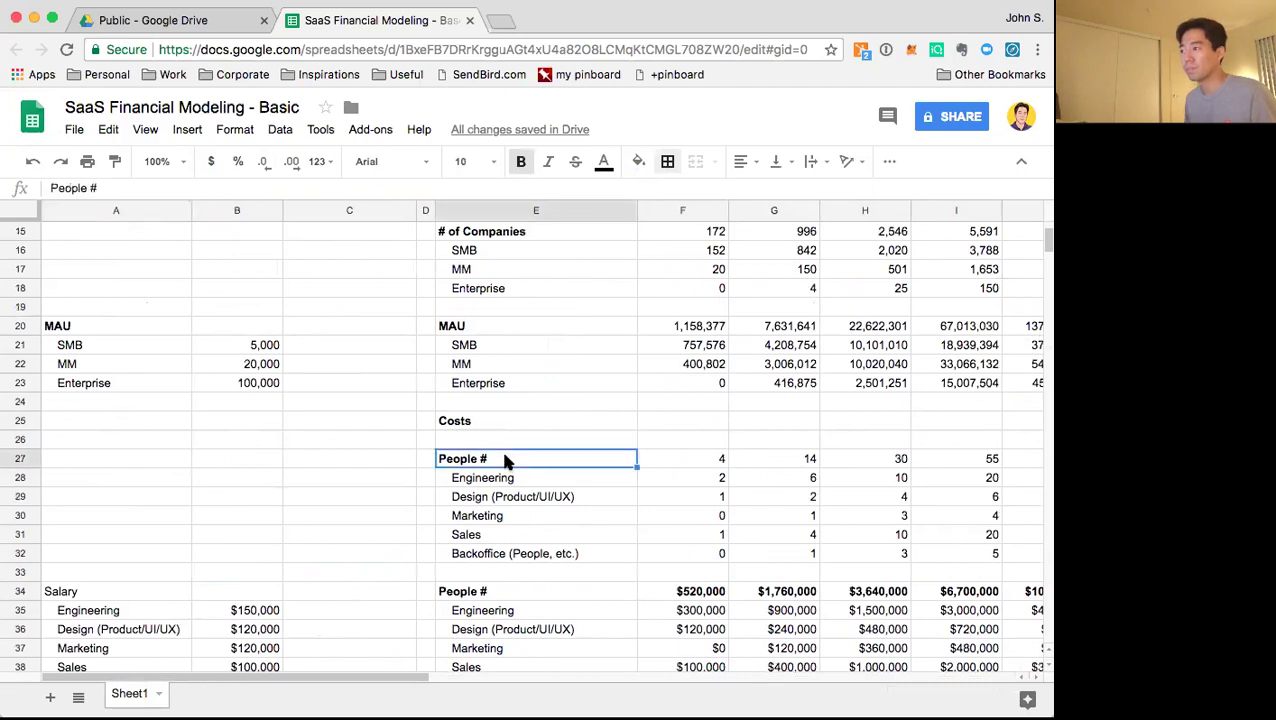
pyautogui.hscroll(3, 504, 458)
pyautogui.press('Right')
pyautogui.press('Right')
pyautogui.press('Right')
pyautogui.press('Right')
pyautogui.press('Right')
pyautogui.press('Right')
pyautogui.press('Right')
pyautogui.press('Right')
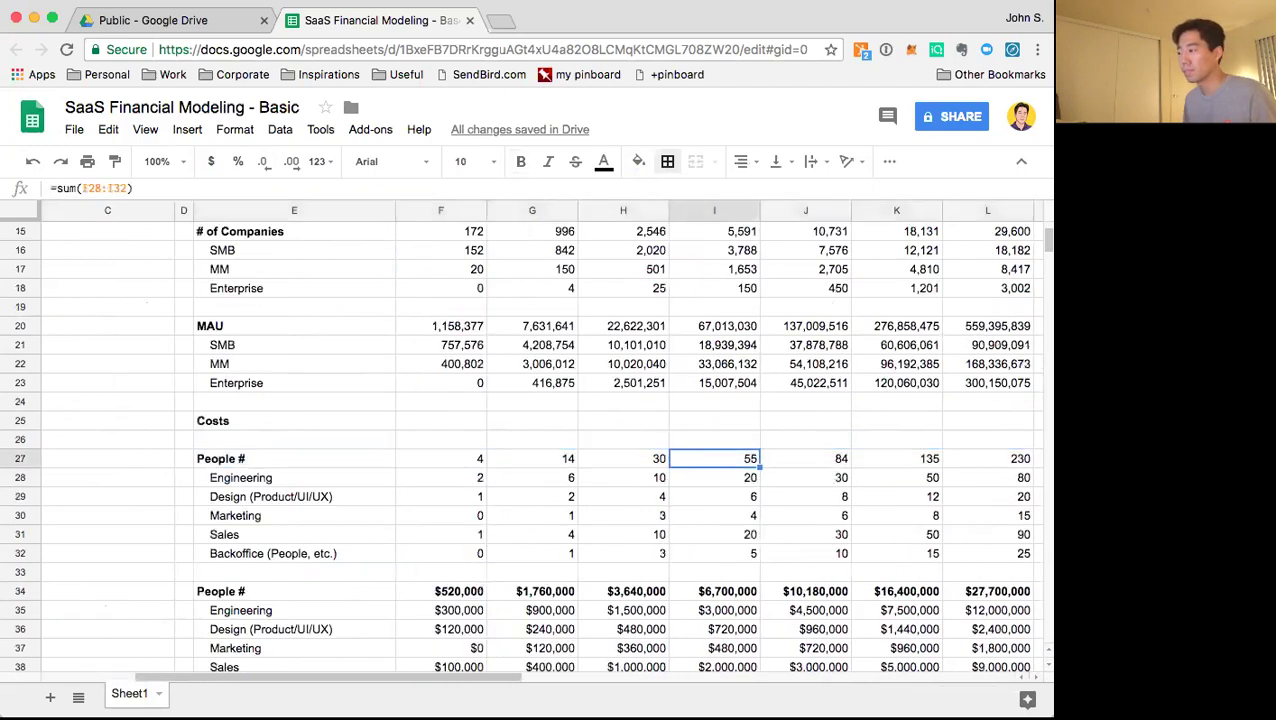
pyautogui.press('Left')
pyautogui.press('Down')
pyautogui.press('Down')
pyautogui.press('Down')
pyautogui.press('Down')
pyautogui.press('Down')
pyautogui.press('Down')
pyautogui.press('Down')
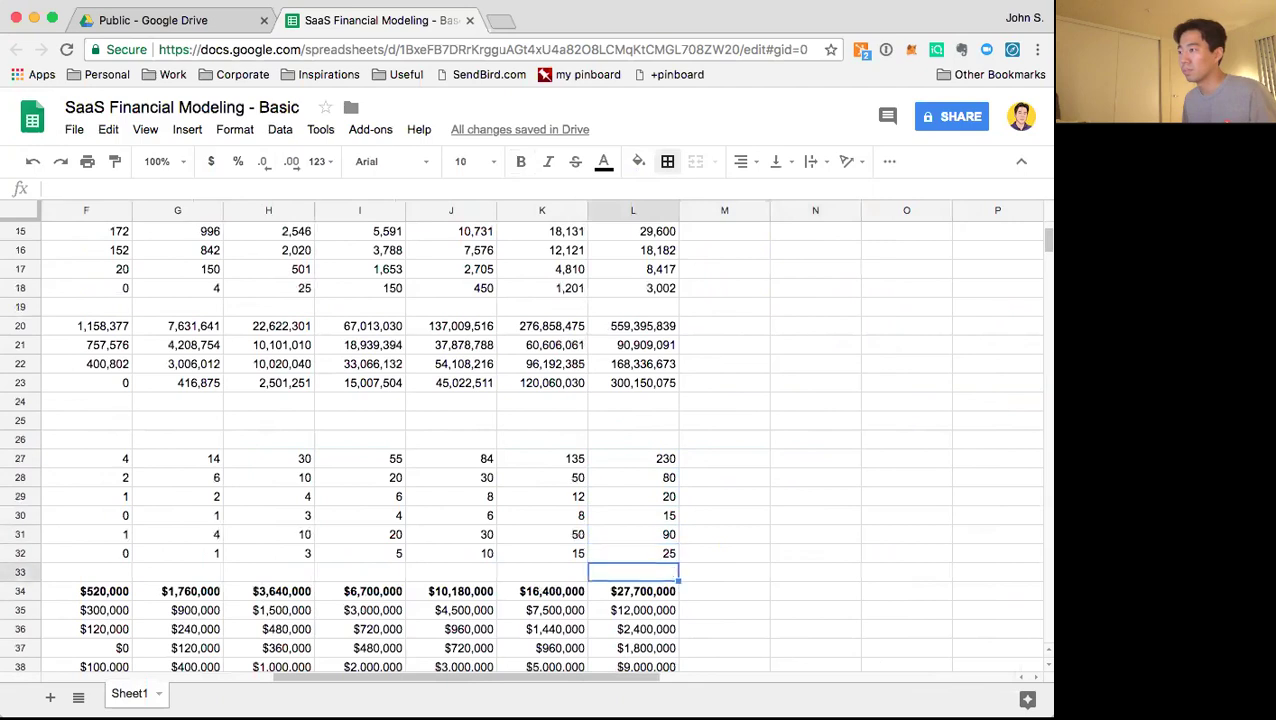
pyautogui.hotkey('ctrl', 'shift', 'Left')
pyautogui.hotkey('ctrl', 'shift', 'Left')
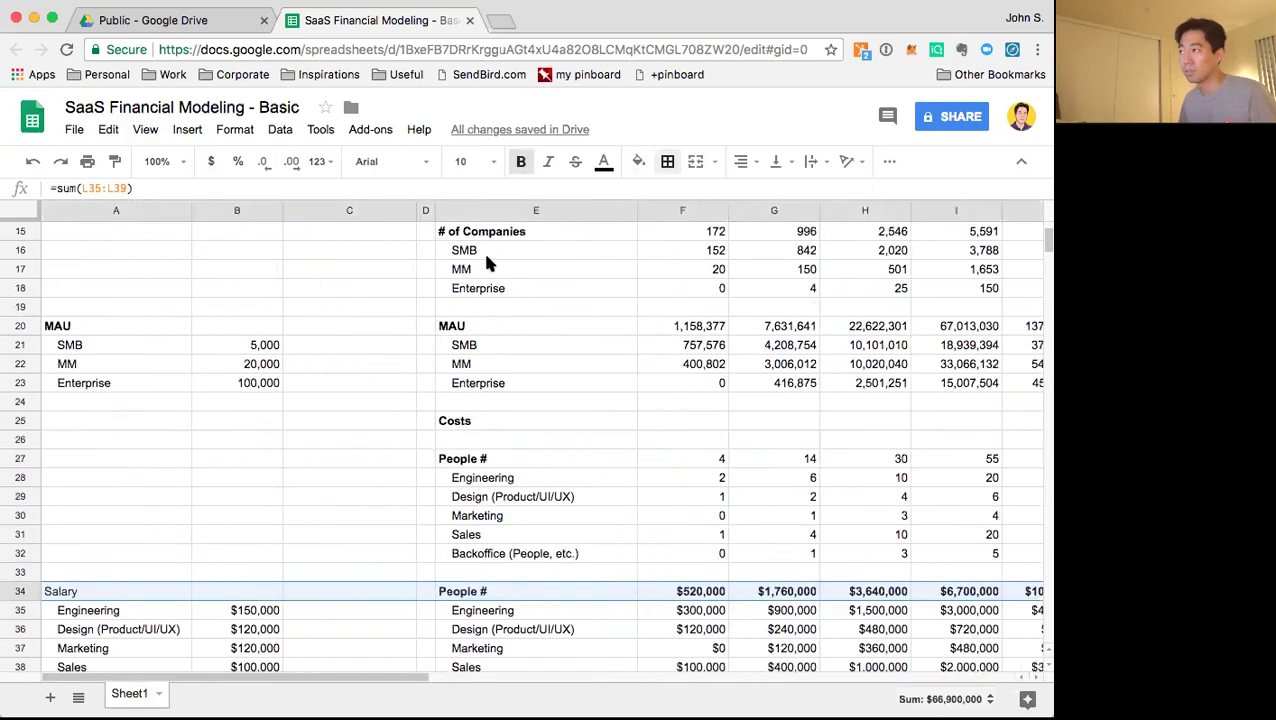
pyautogui.click(667, 161)
pyautogui.click(760, 229)
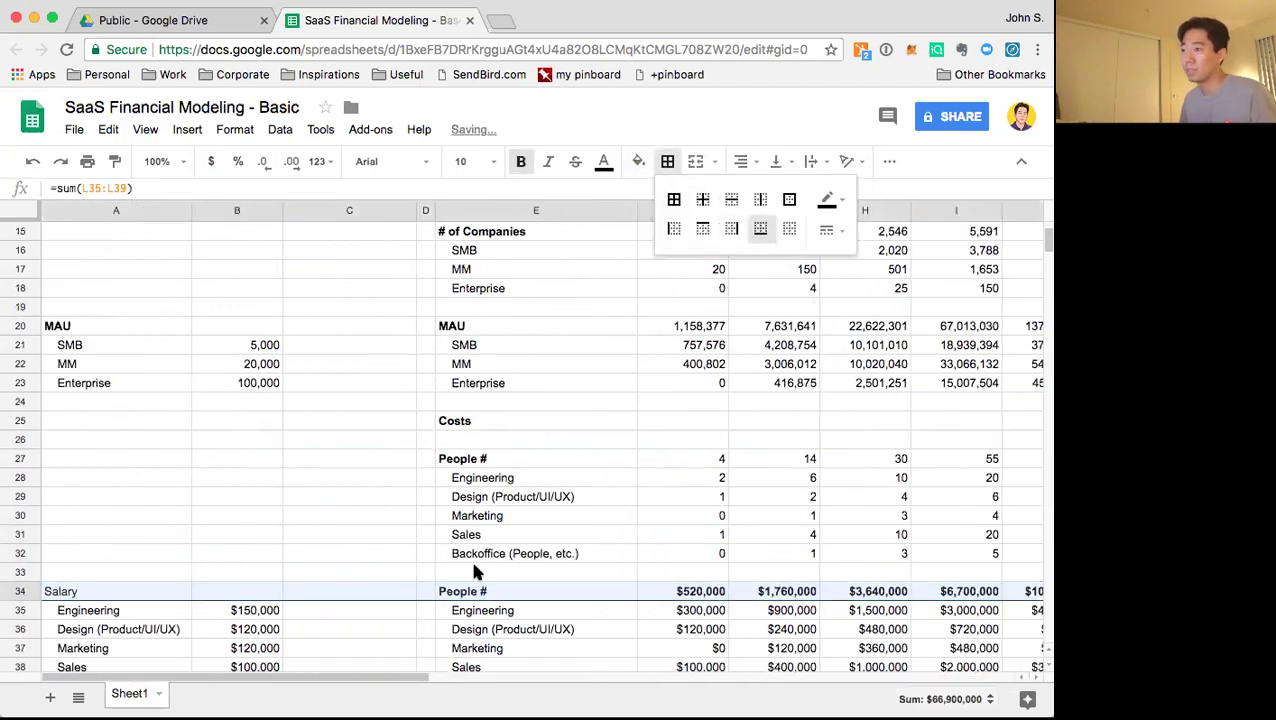
pyautogui.click(475, 571)
pyautogui.click(158, 592)
pyautogui.hotkey('ctrl', 'b')
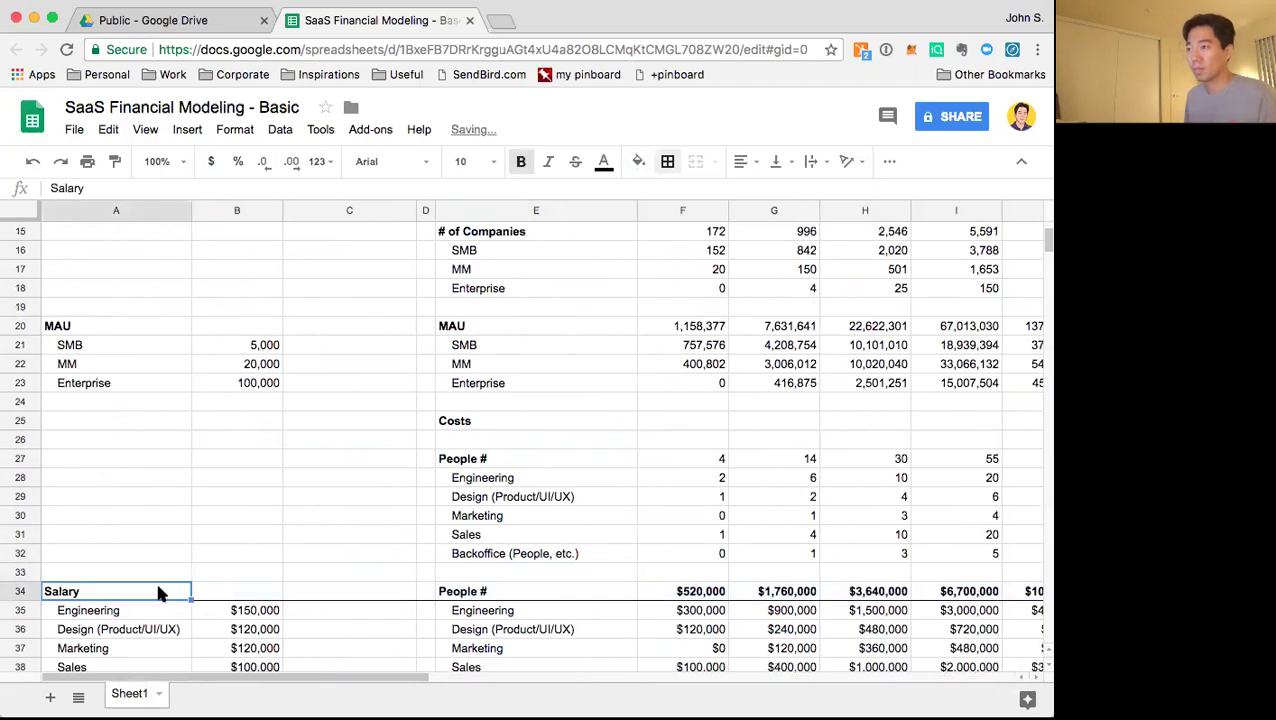
pyautogui.press('Right')
pyautogui.press('Right')
pyautogui.press('Right')
pyautogui.press('Up')
pyautogui.press('Up')
pyautogui.press('Up')
pyautogui.press('Up')
pyautogui.press('Up')
pyautogui.press('Up')
pyautogui.press('Up')
pyautogui.press('Up')
pyautogui.press('Up')
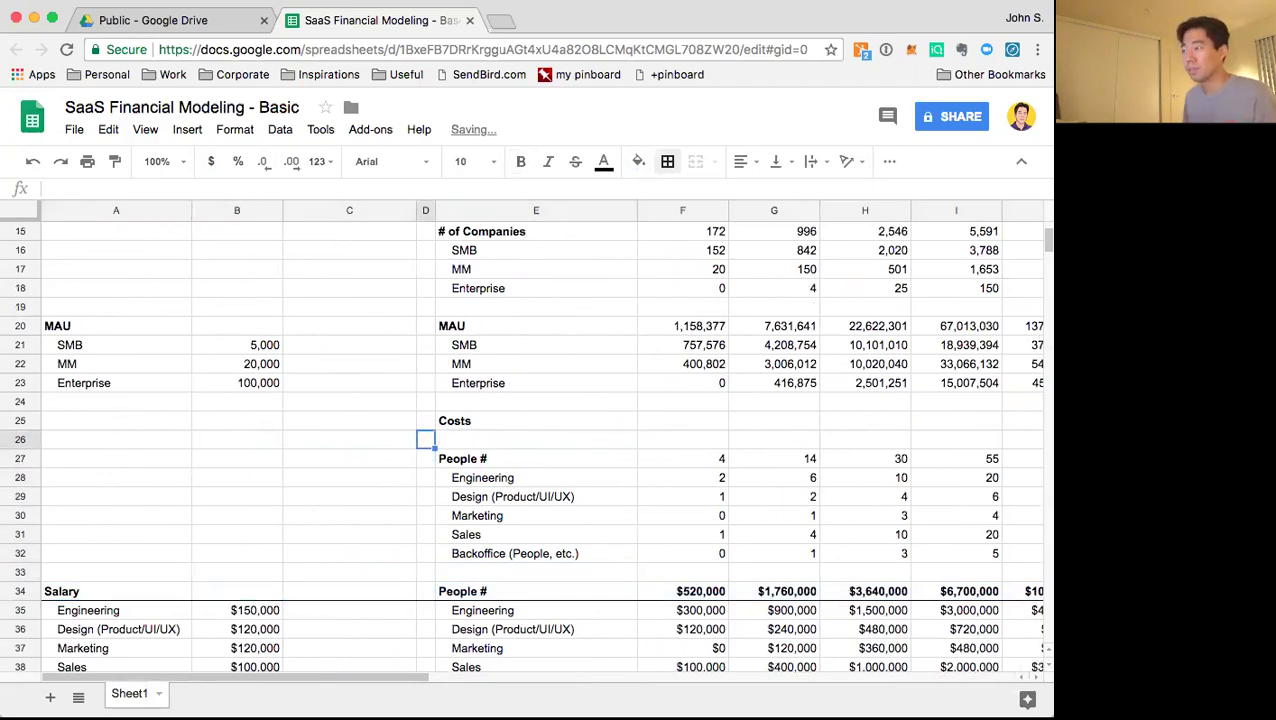
pyautogui.press('Right')
pyautogui.press('Right')
pyautogui.write('=su')
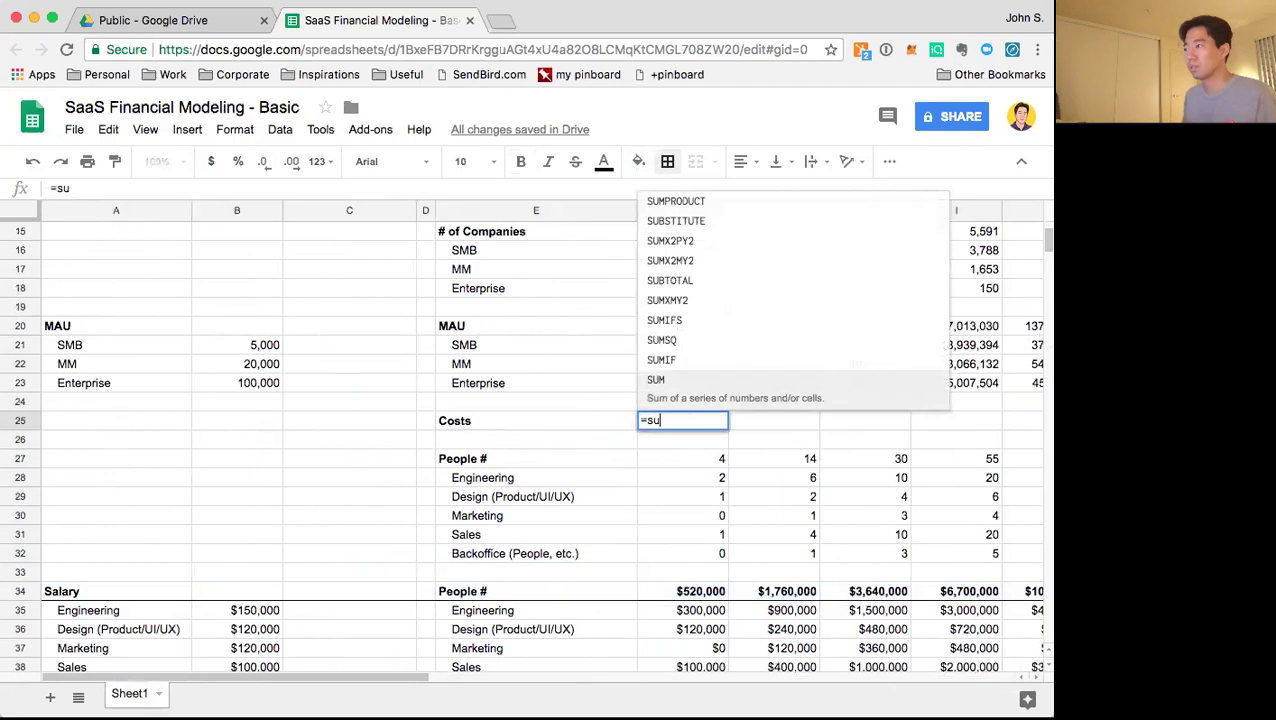
pyautogui.press('BackSpace')
pyautogui.press('BackSpace')
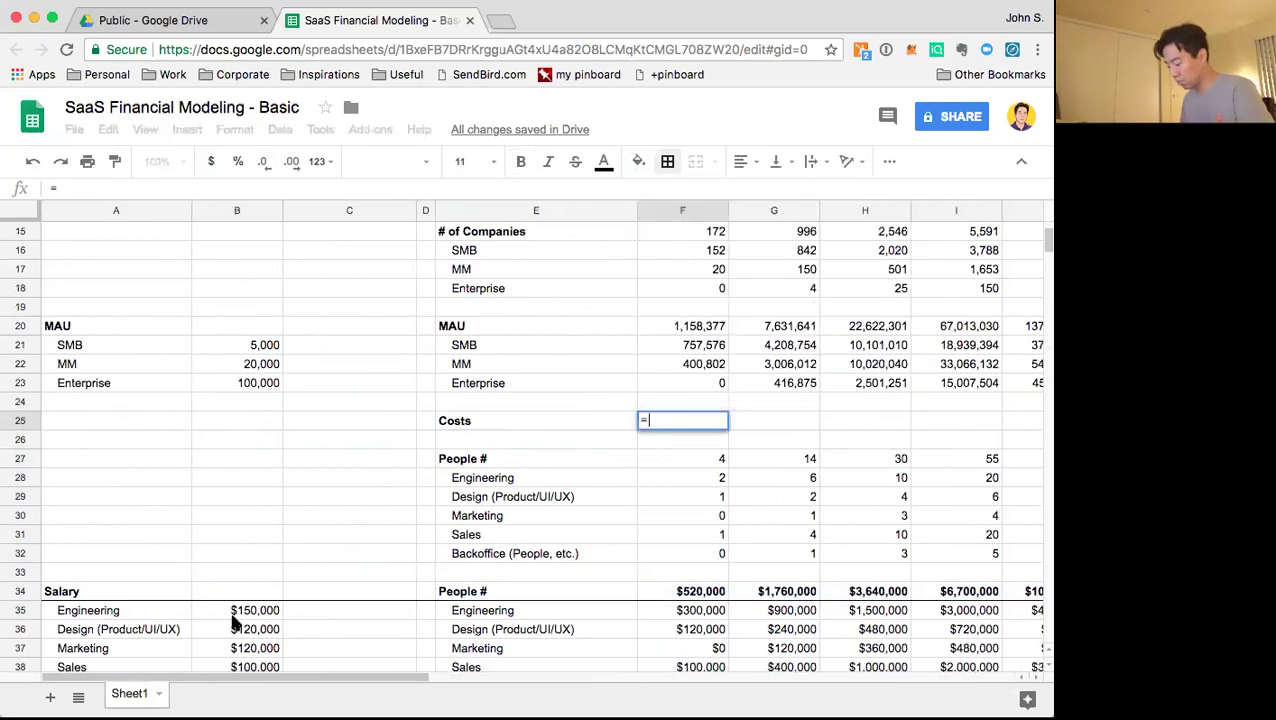
pyautogui.scroll(-2, 618, 520)
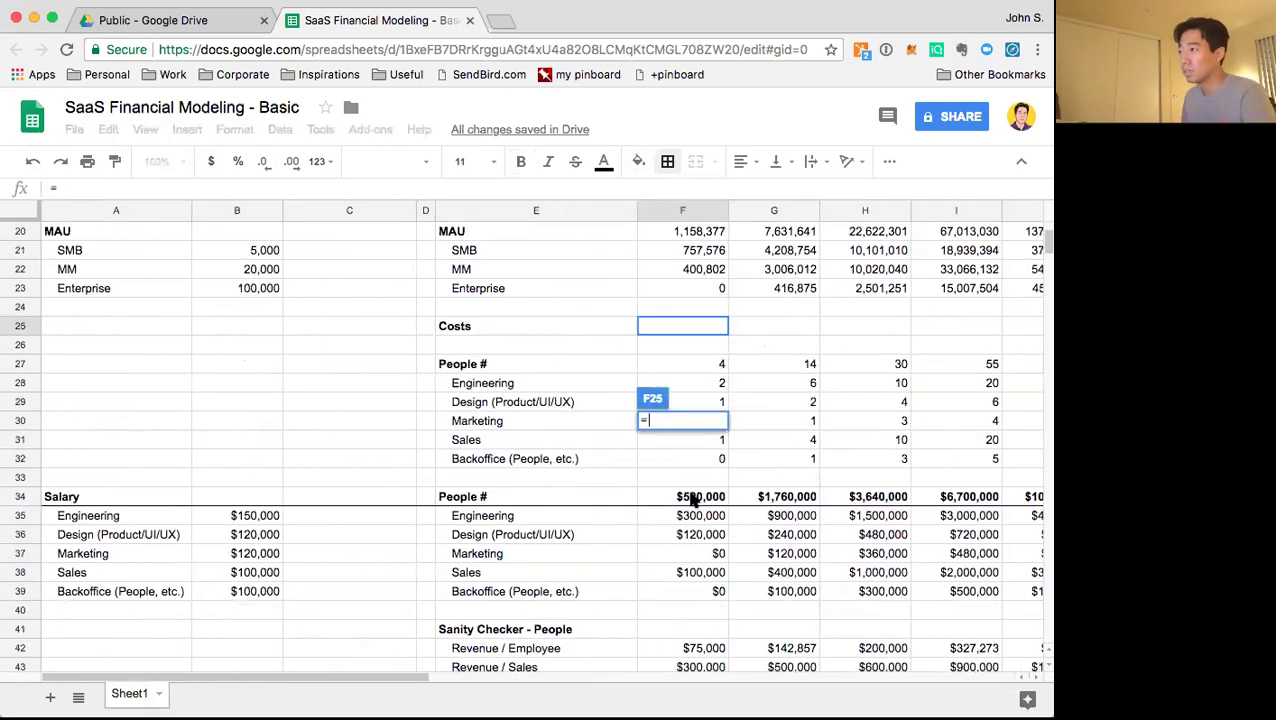
pyautogui.press('Escape')
pyautogui.click(362, 325)
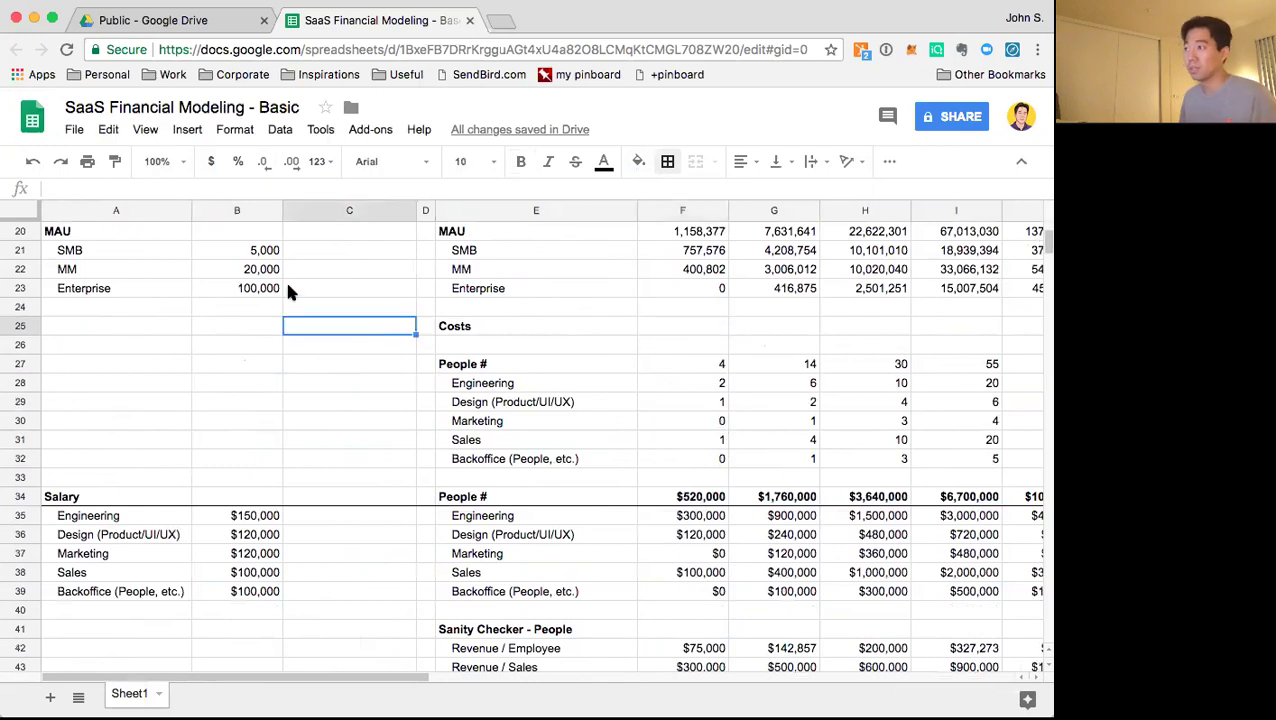
# Insert five empty rows above row 26, directly below the Costs heading
pyautogui.click(18, 420)
pyautogui.moveTo(18, 420); pyautogui.dragTo(22, 344)
pyautogui.rightClick(30, 345)
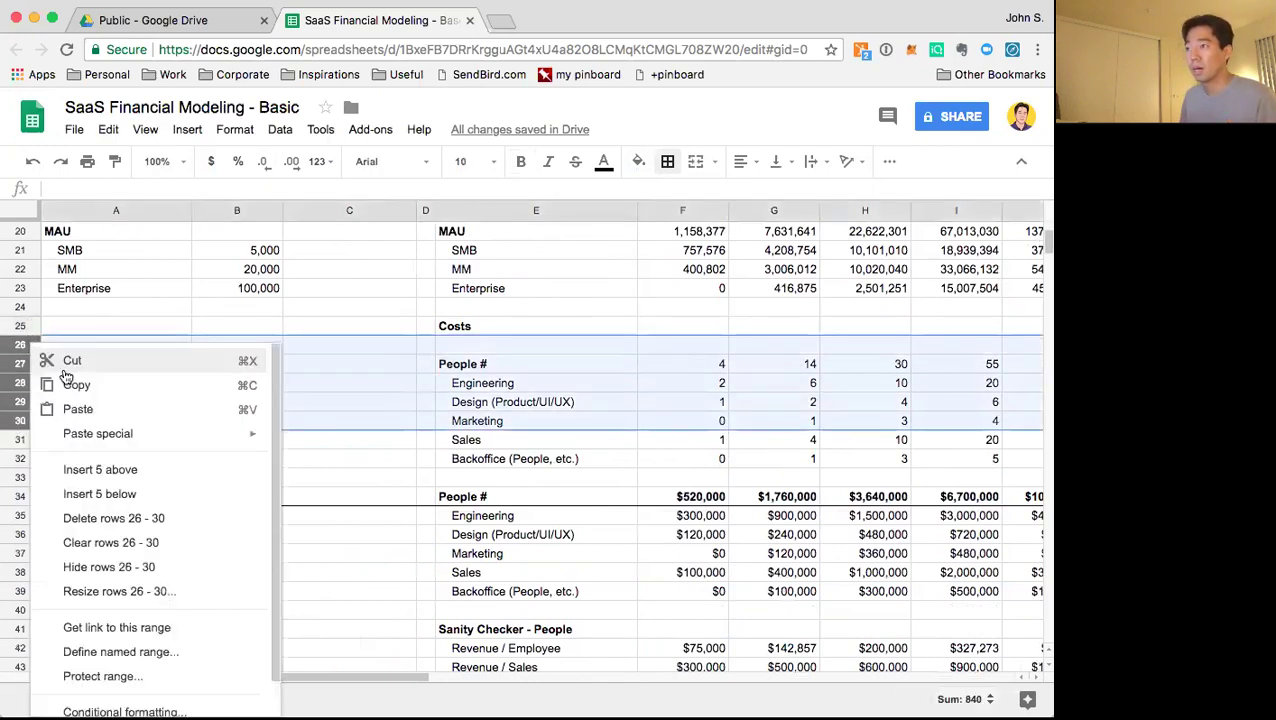
pyautogui.click(139, 473)
pyautogui.click(489, 518)
# Enter the cost labels CoGS, R&D, Marketing & Sales and G&A in E26 to E29 under Costs
pyautogui.click(521, 345)
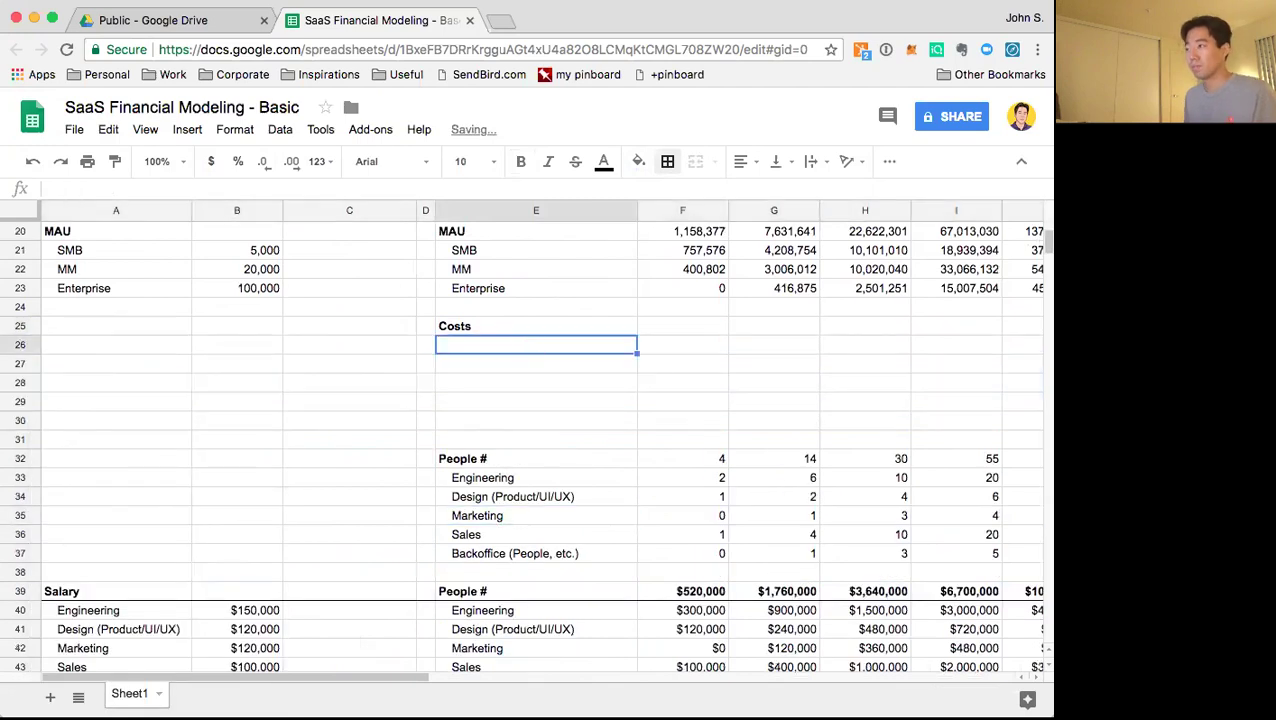
pyautogui.write('CoGS')
pyautogui.press('Return')
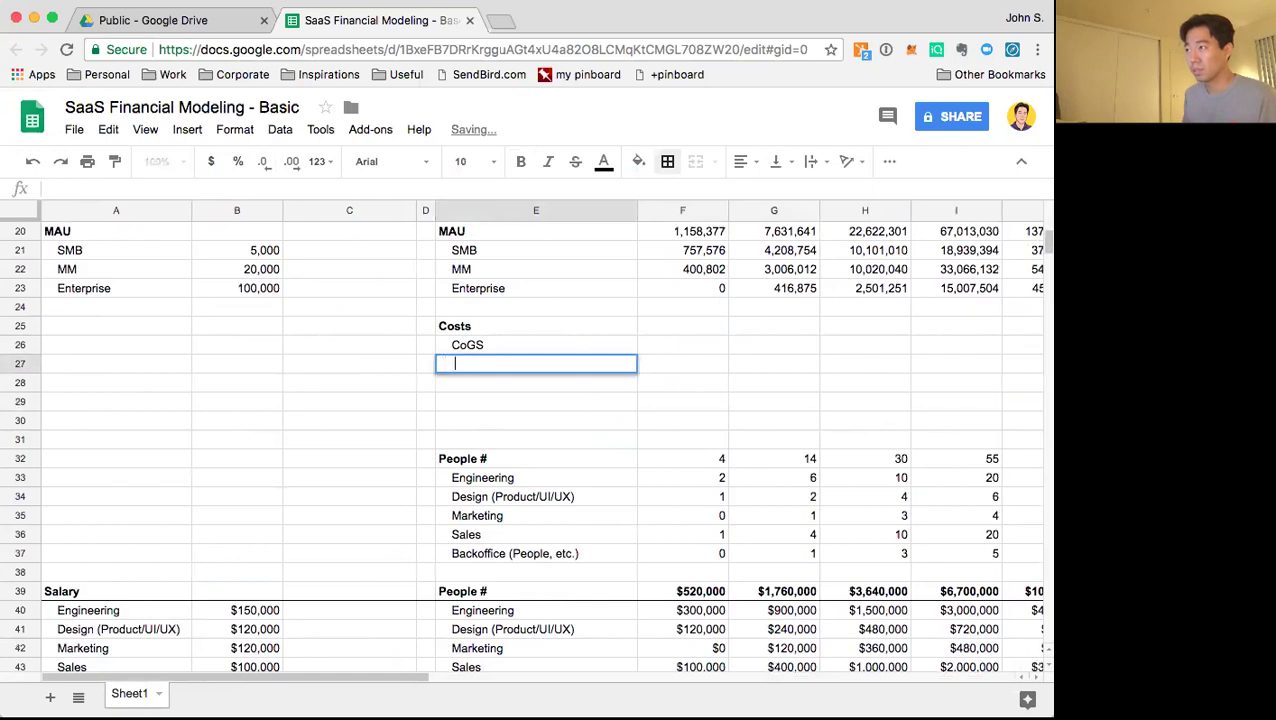
pyautogui.write('R&*')
pyautogui.press('Return')
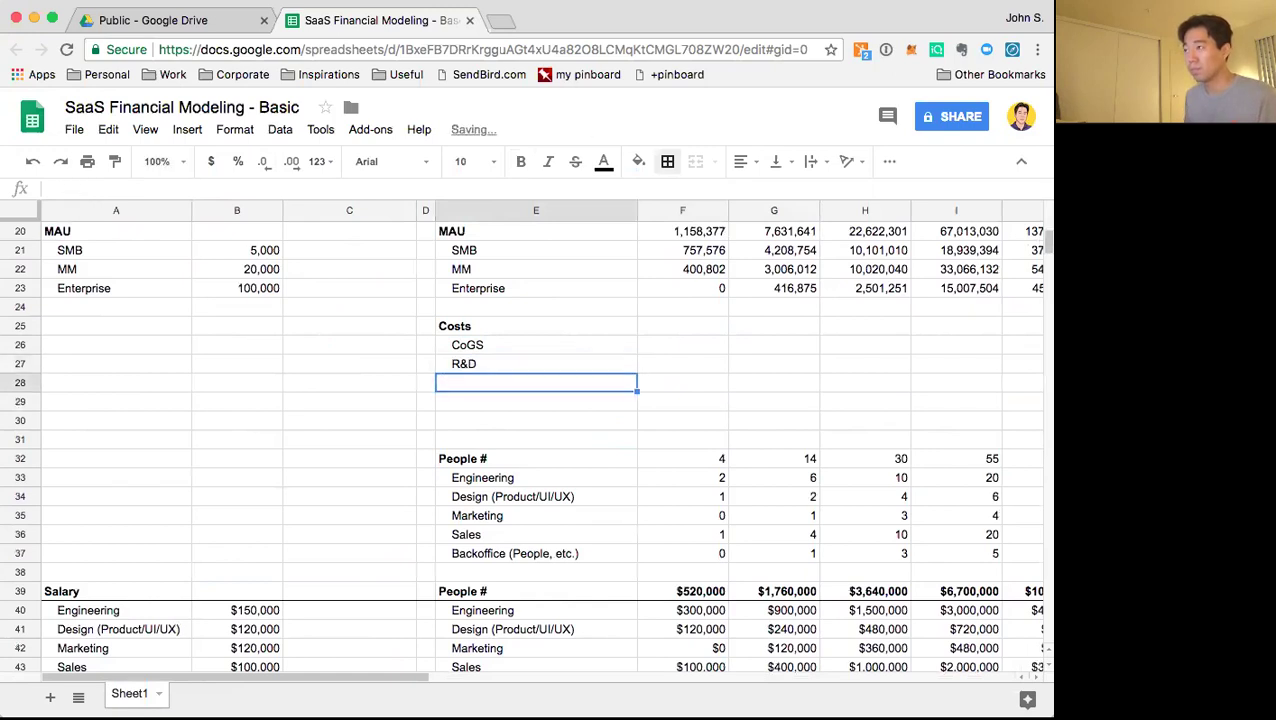
pyautogui.write('Marketing & Sales')
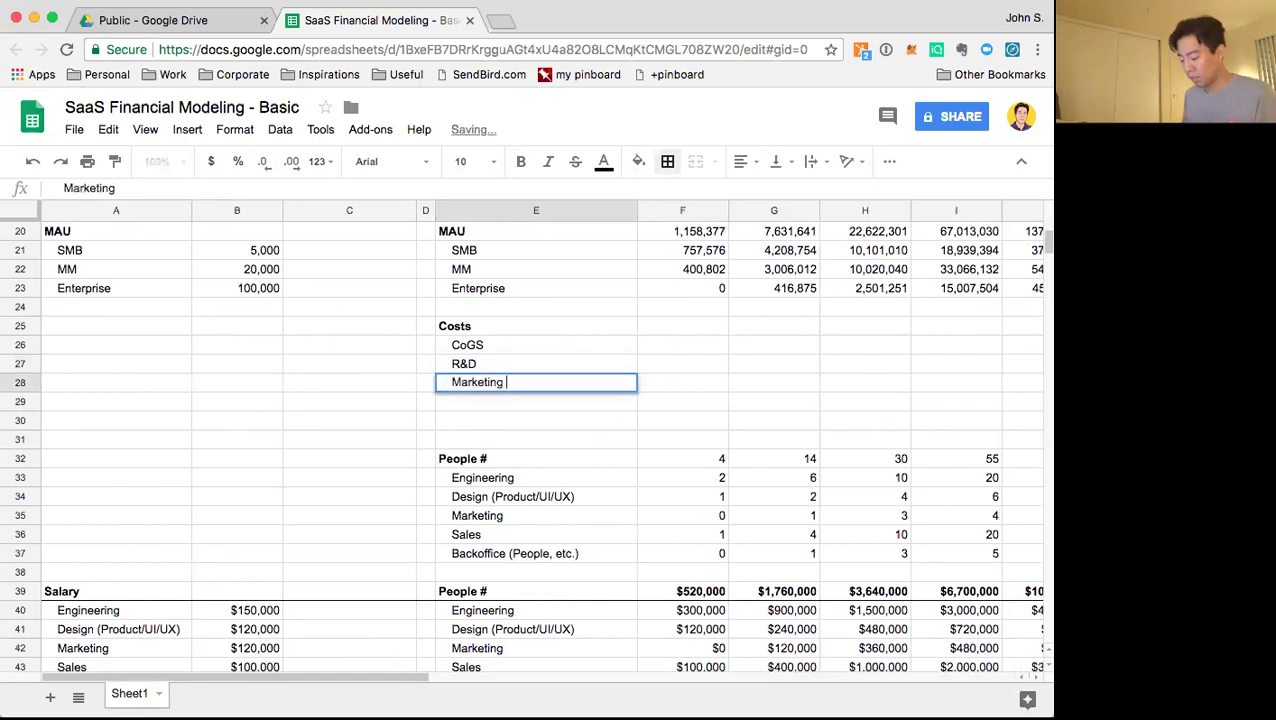
pyautogui.press('Return')
pyautogui.write('G&A')
pyautogui.press('Up')
pyautogui.press('Up')
pyautogui.press('Up')
pyautogui.press('Right')
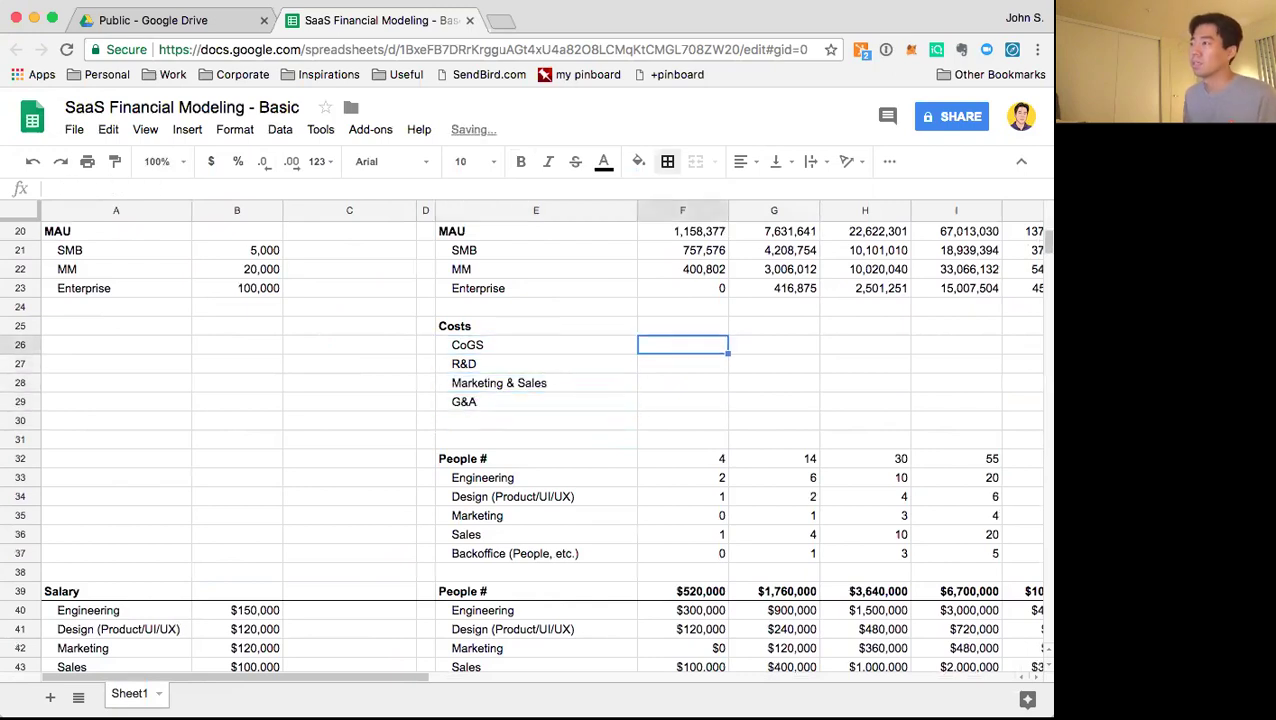
# Link the first-year CoGS cost in F26 to the CoGS section total in F66
pyautogui.write('=')
pyautogui.scroll(-5, 680, 430)
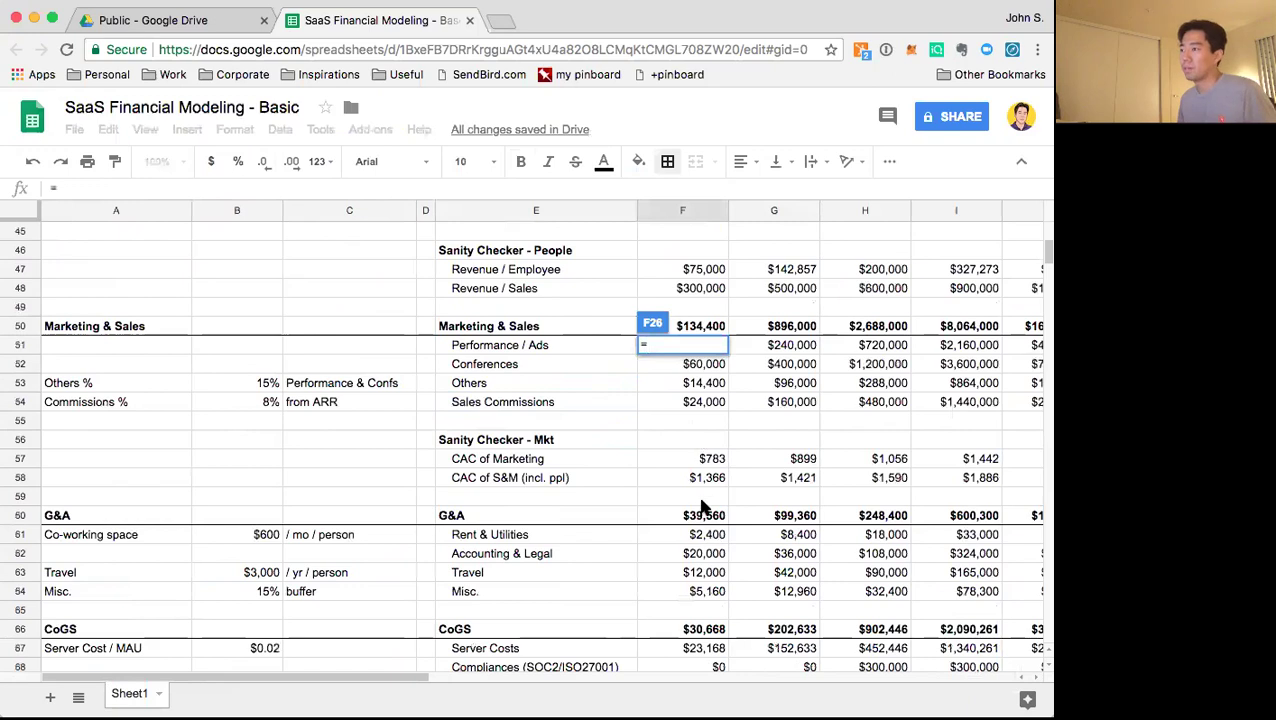
pyautogui.scroll(-2, 703, 510)
pyautogui.click(706, 533)
pyautogui.press('Return')
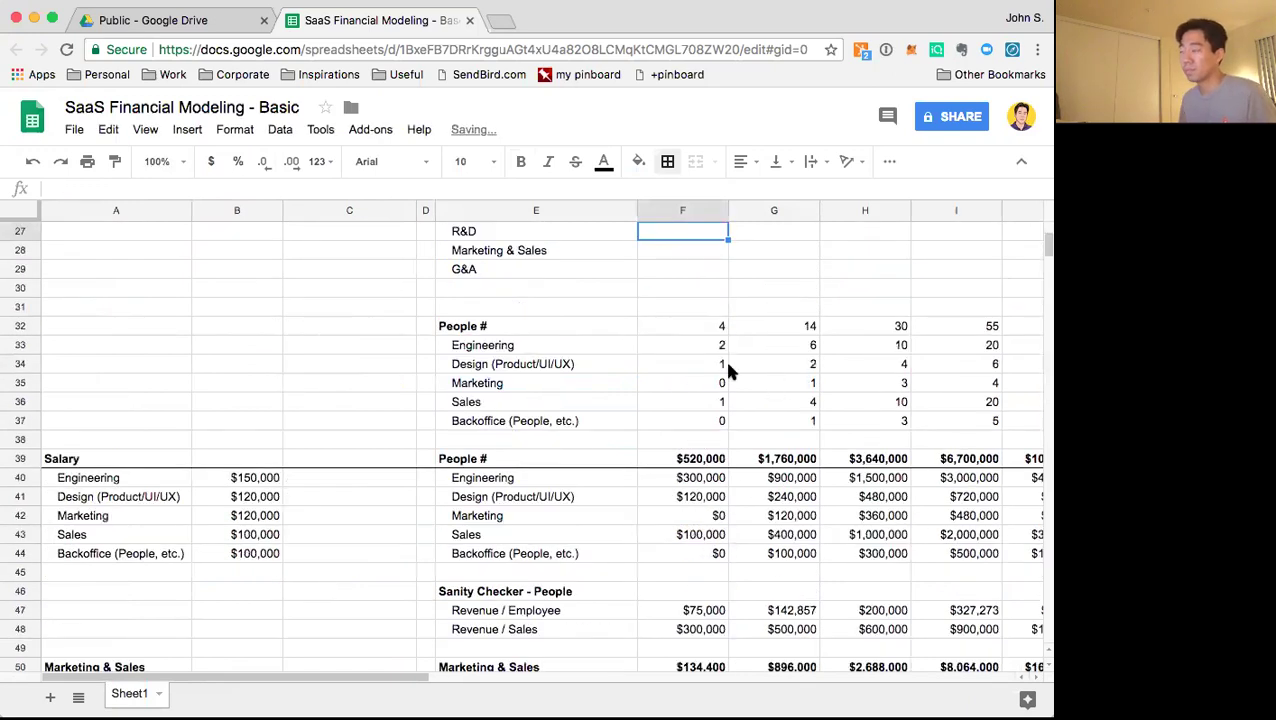
# Enter the first-year R&D cost in F27 as the Engineering plus Design salary costs, =F40+F41
pyautogui.scroll(2, 726, 364)
pyautogui.write('=')
pyautogui.scroll(-4, 725, 372)
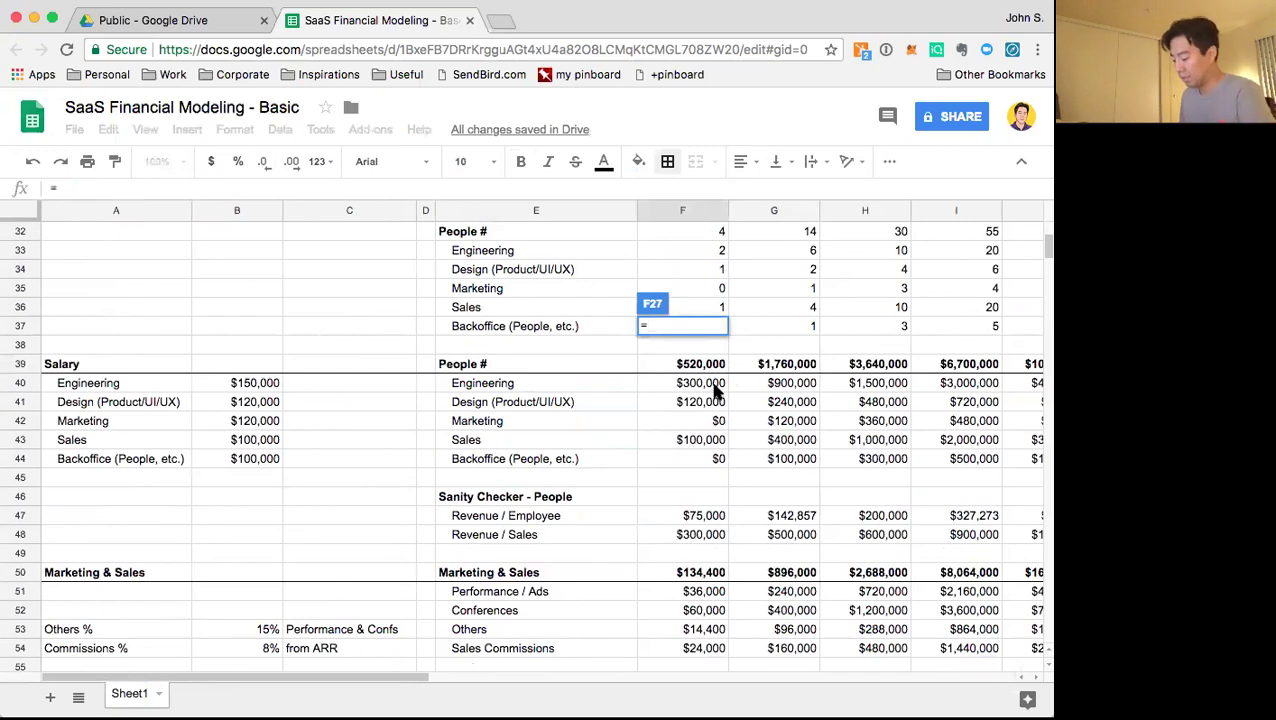
pyautogui.click(714, 390)
pyautogui.write('+')
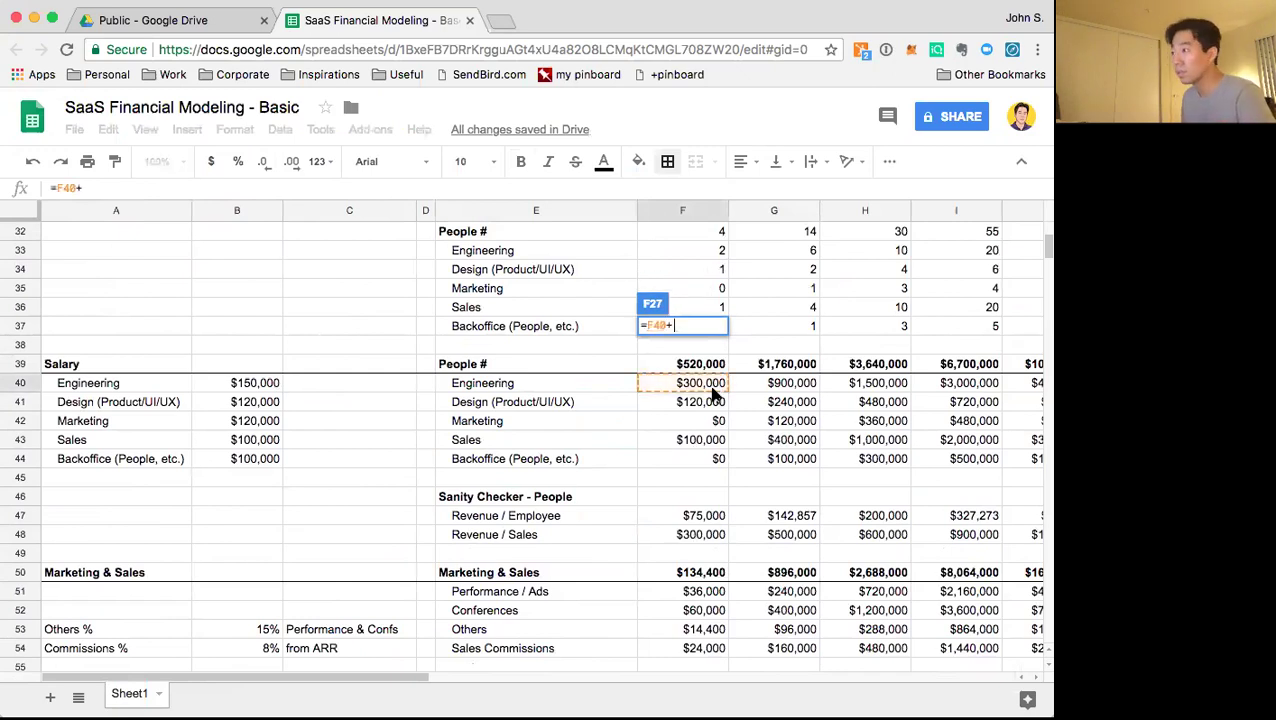
pyautogui.click(714, 401)
pyautogui.scroll(-7, 716, 410)
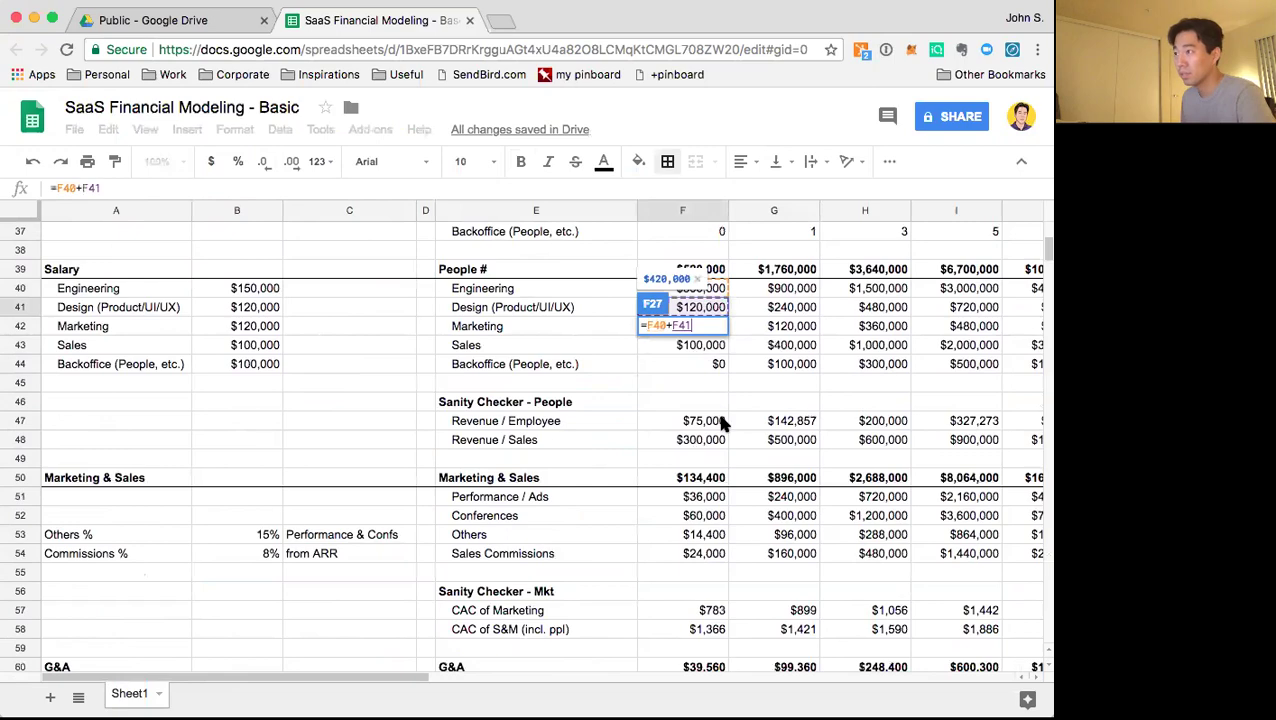
pyautogui.scroll(-2, 722, 424)
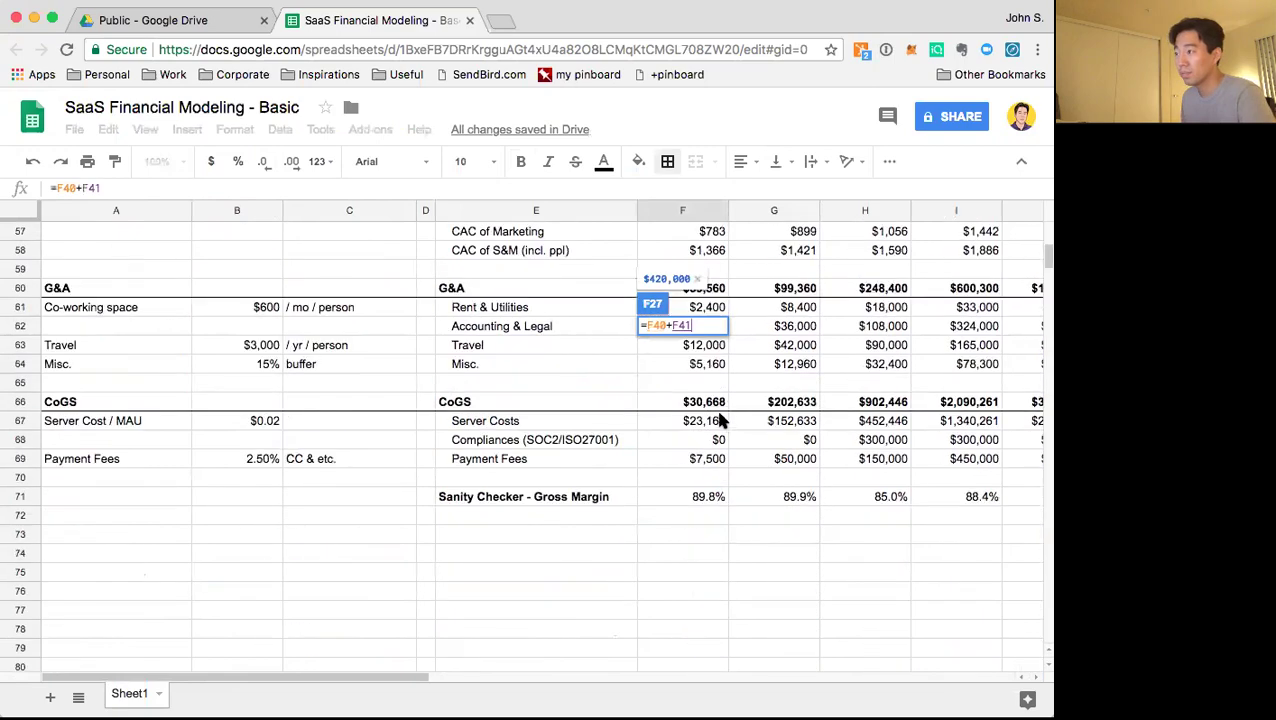
pyautogui.scroll(2, 726, 423)
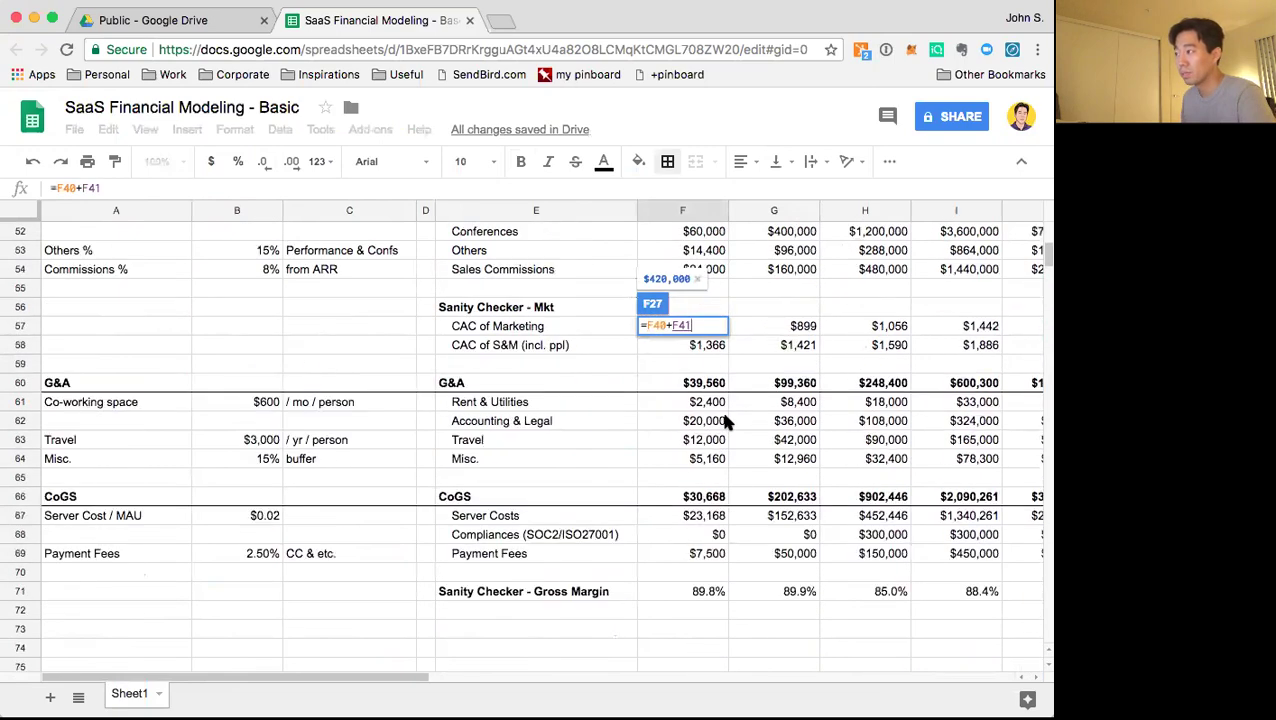
pyautogui.scroll(8, 693, 498)
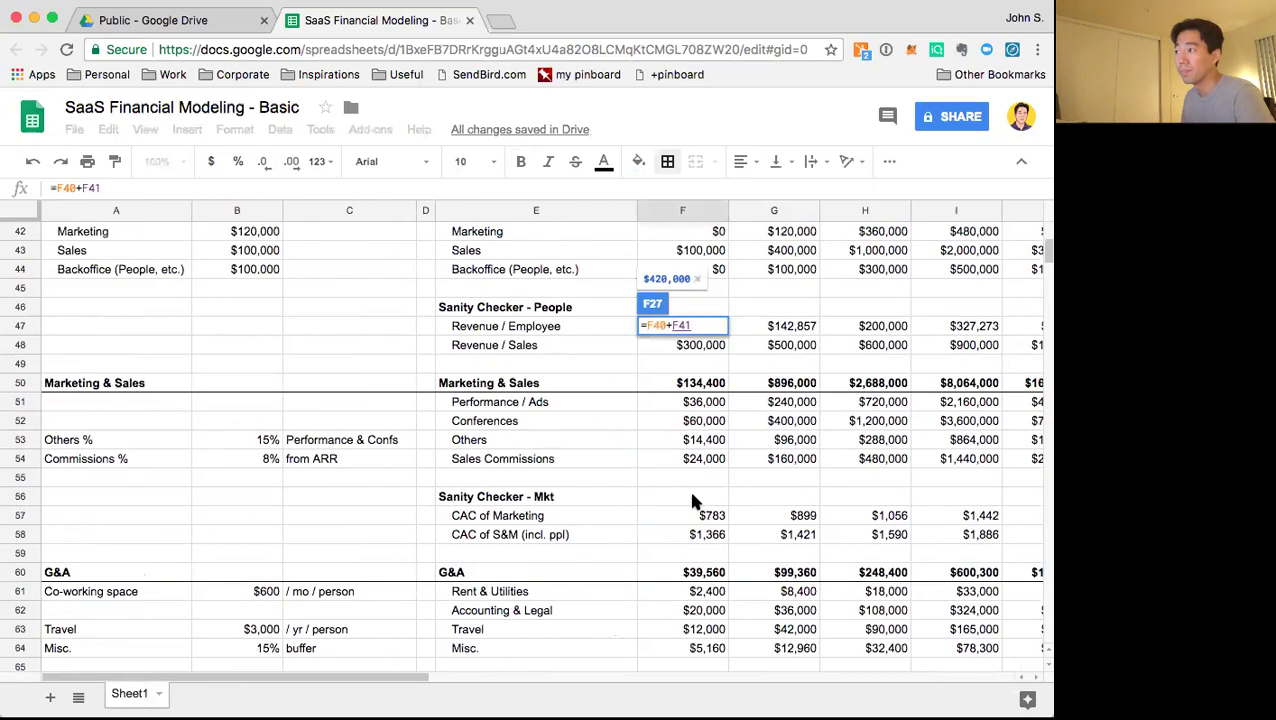
pyautogui.press('Return')
pyautogui.scroll(4, 690, 485)
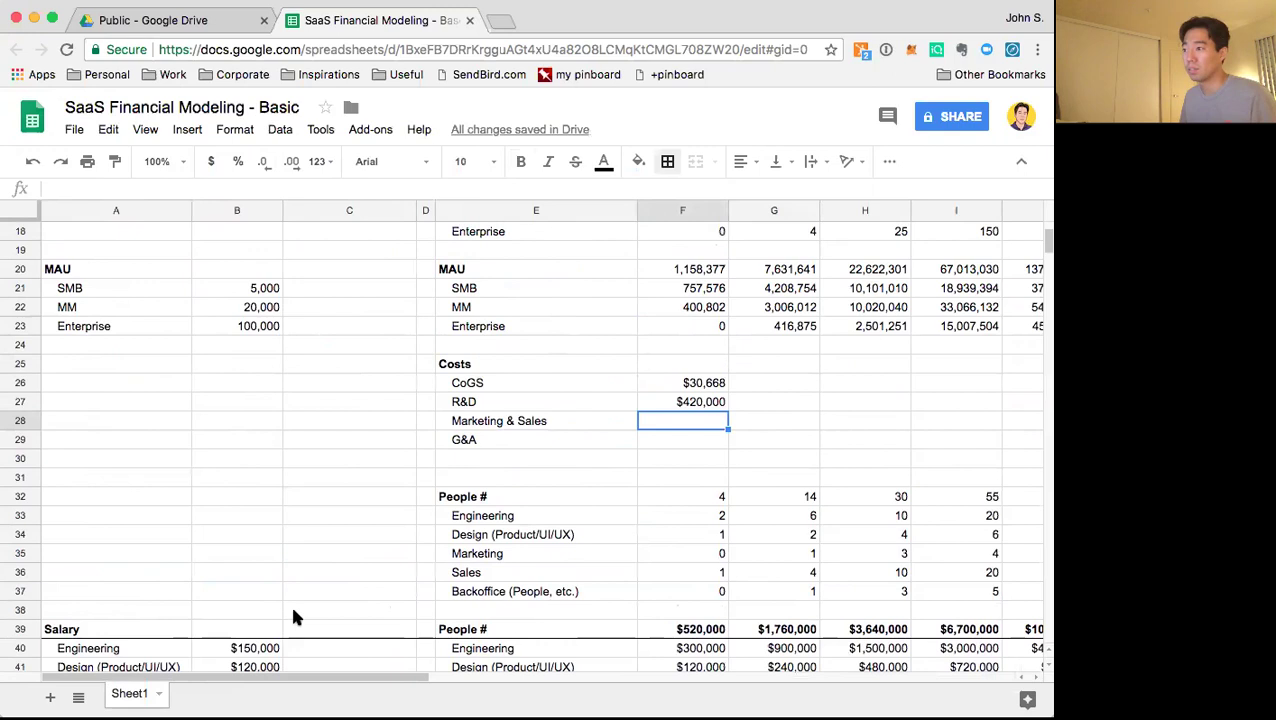
# Change the Salary heading in A39 to "Salary + Overhead"
pyautogui.click(173, 620)
pyautogui.press('Return')
pyautogui.write('_')
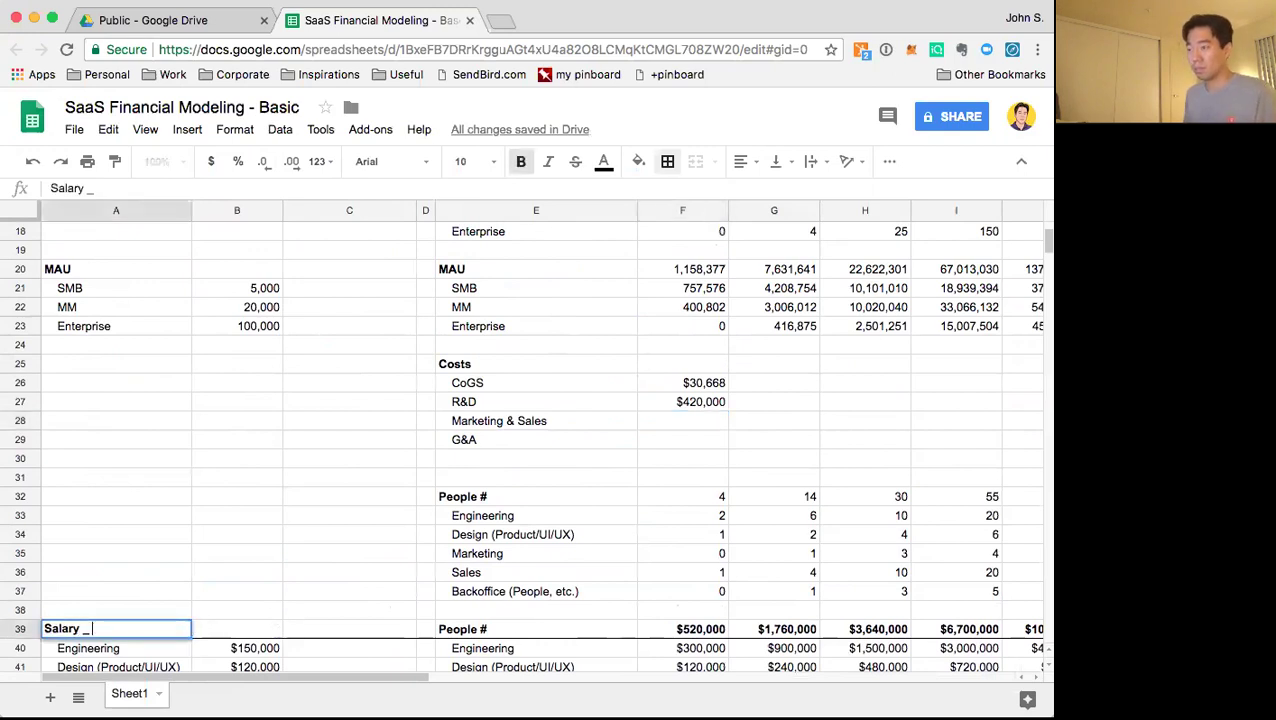
pyautogui.write('+ Overhead')
pyautogui.press('Return')
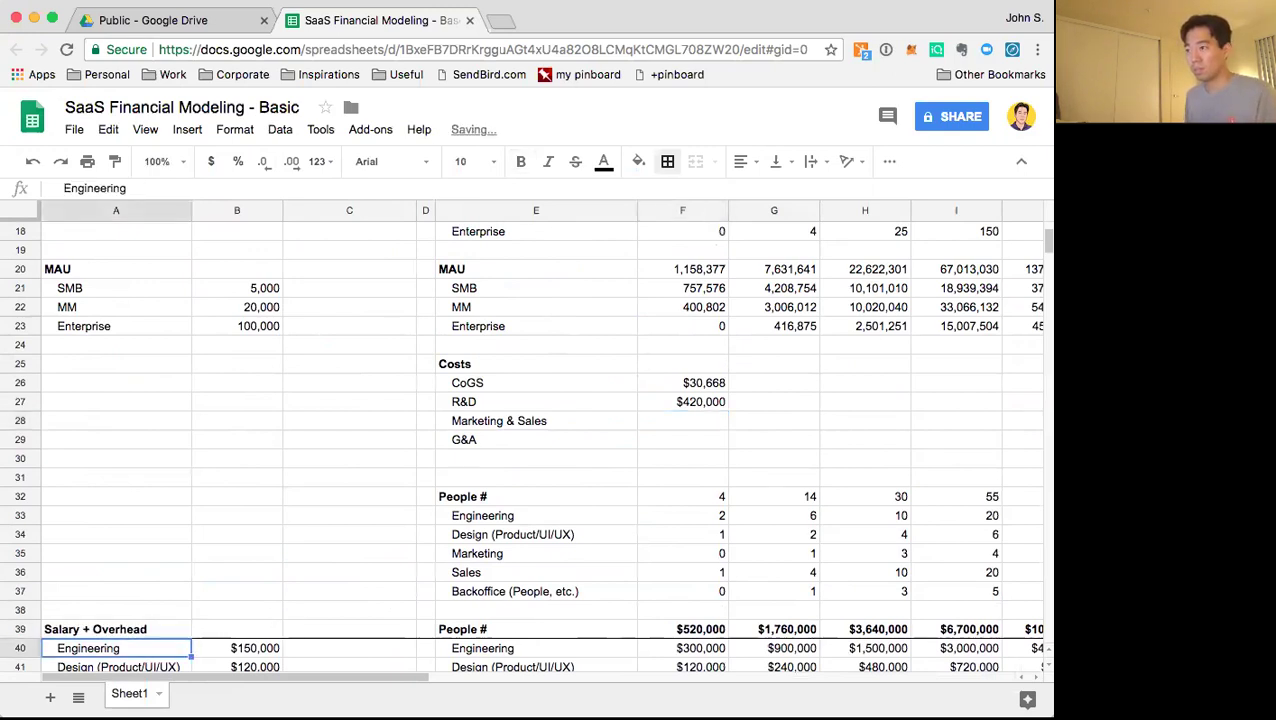
# Extend the heading in A39 to read "Salary + Overhead (incl. H/W)"
pyautogui.press('Up')
pyautogui.press('Right')
pyautogui.press('Right')
pyautogui.press('Down')
pyautogui.press('Down')
pyautogui.press('Down')
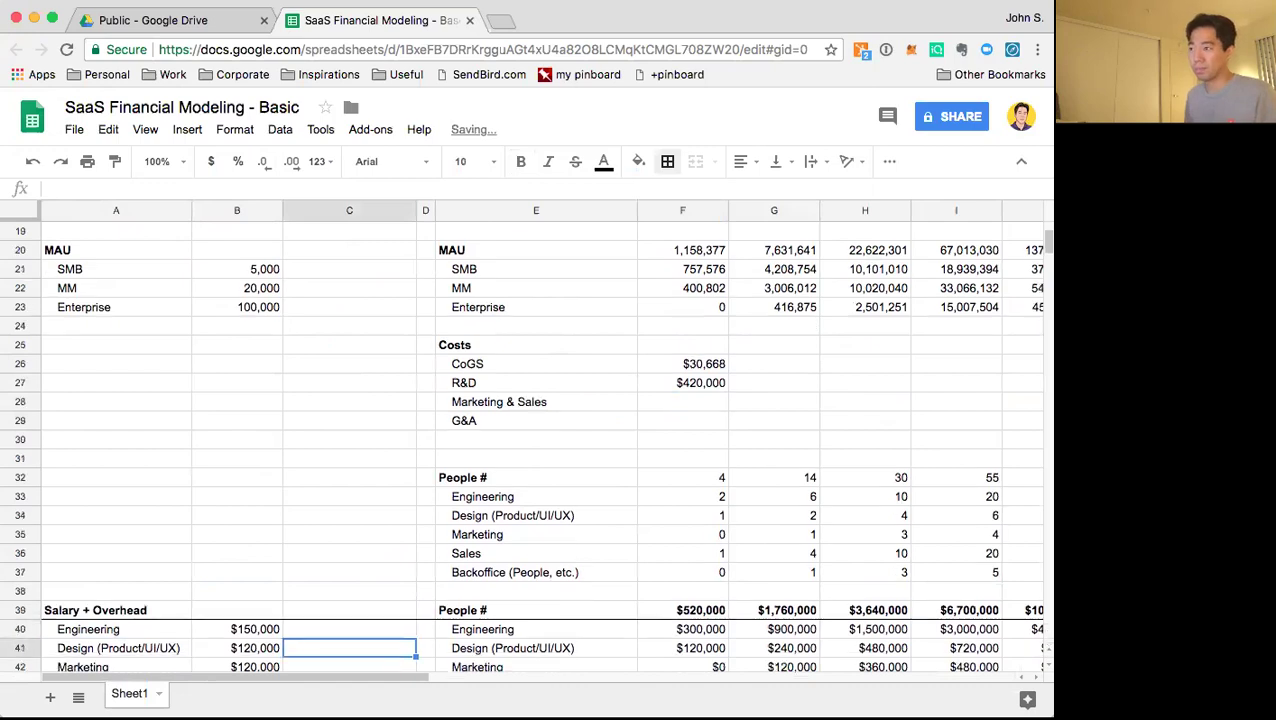
pyautogui.press('Up')
pyautogui.press('Up')
pyautogui.press('Up')
pyautogui.press('Left')
pyautogui.press('Left')
pyautogui.press('Return')
pyautogui.write('(inc')
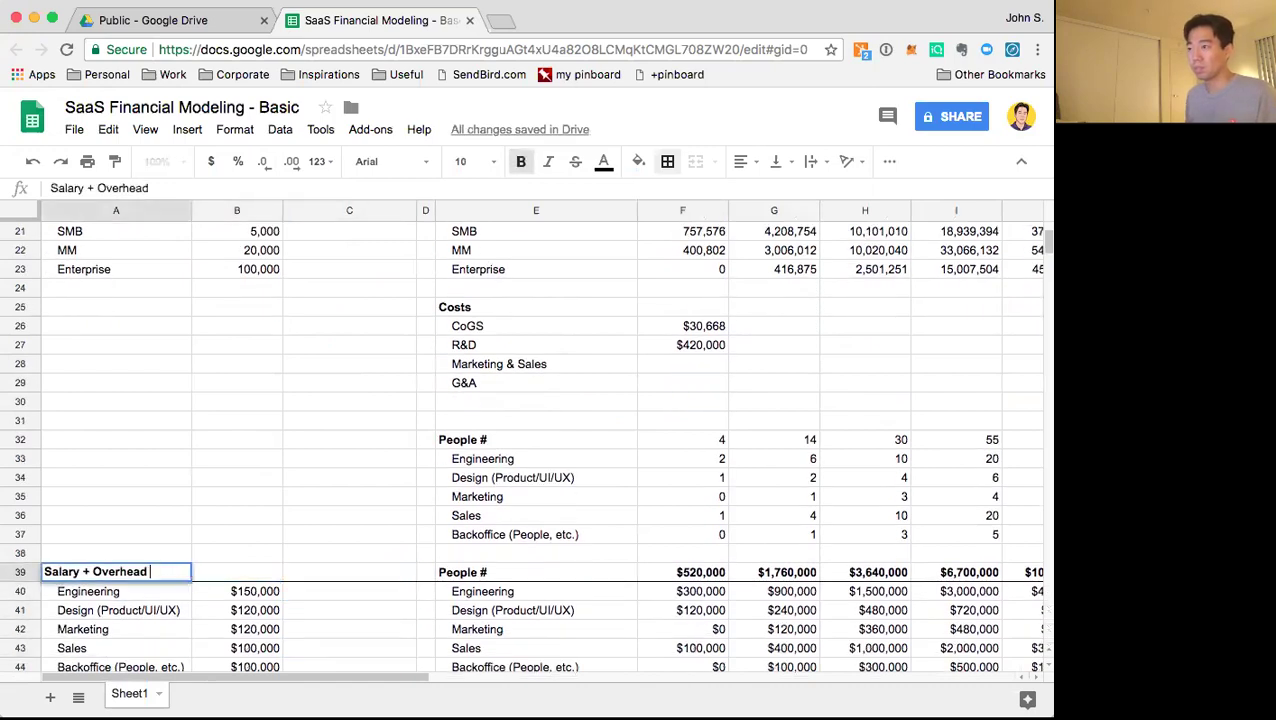
pyautogui.write('l. H/W)')
pyautogui.press('Return')
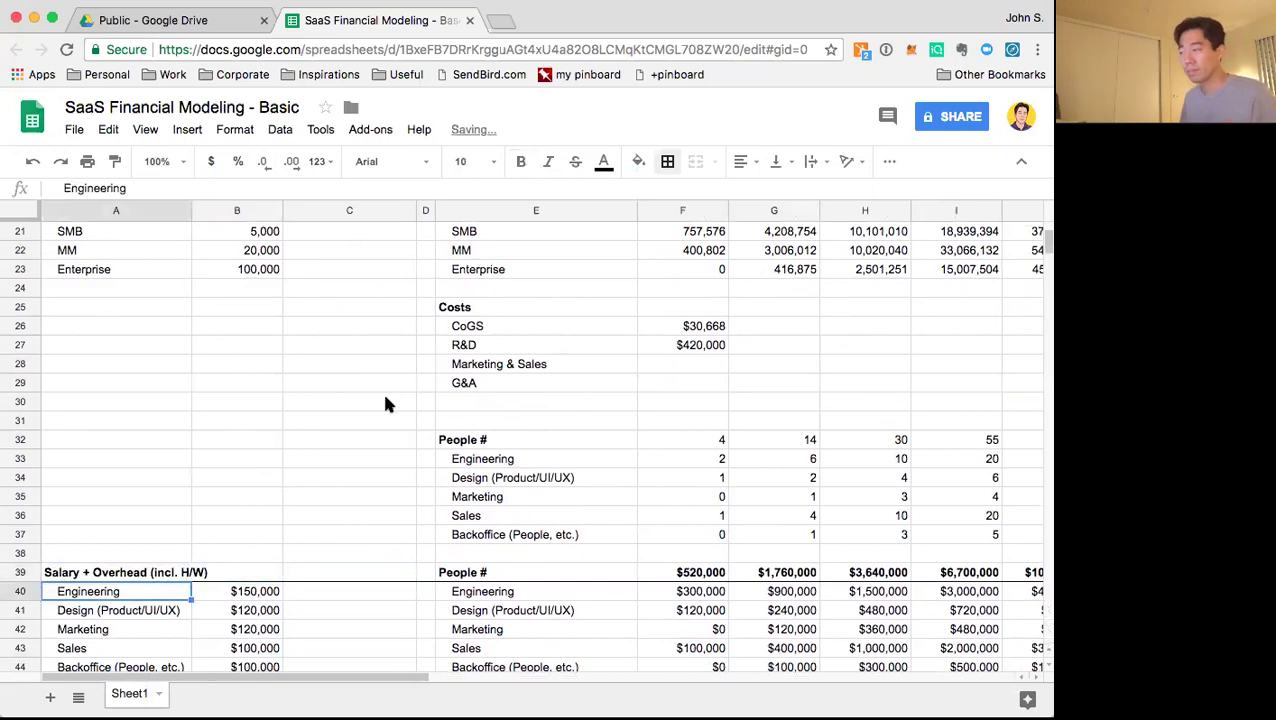
# Enter the first-year Marketing & Sales cost in F28 as =F42+F43+F50, combining both salary costs with the section total
pyautogui.click(716, 362)
pyautogui.write('=')
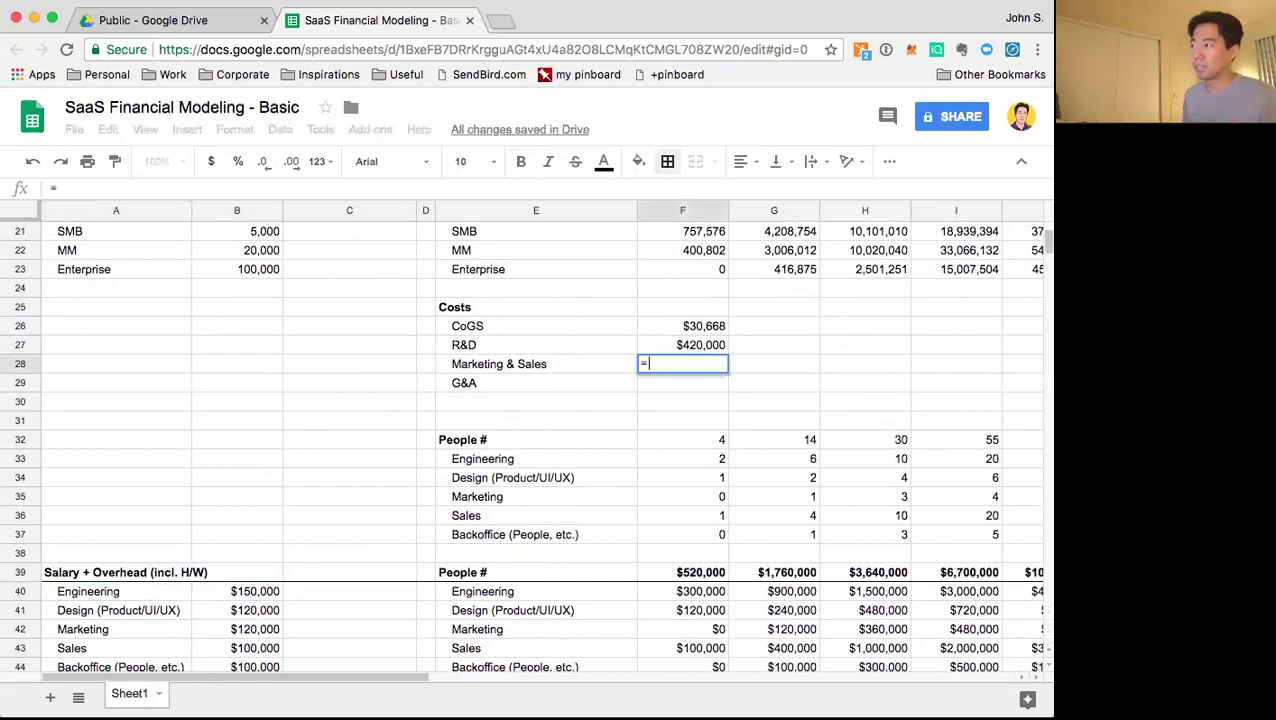
pyautogui.scroll(-4, 771, 461)
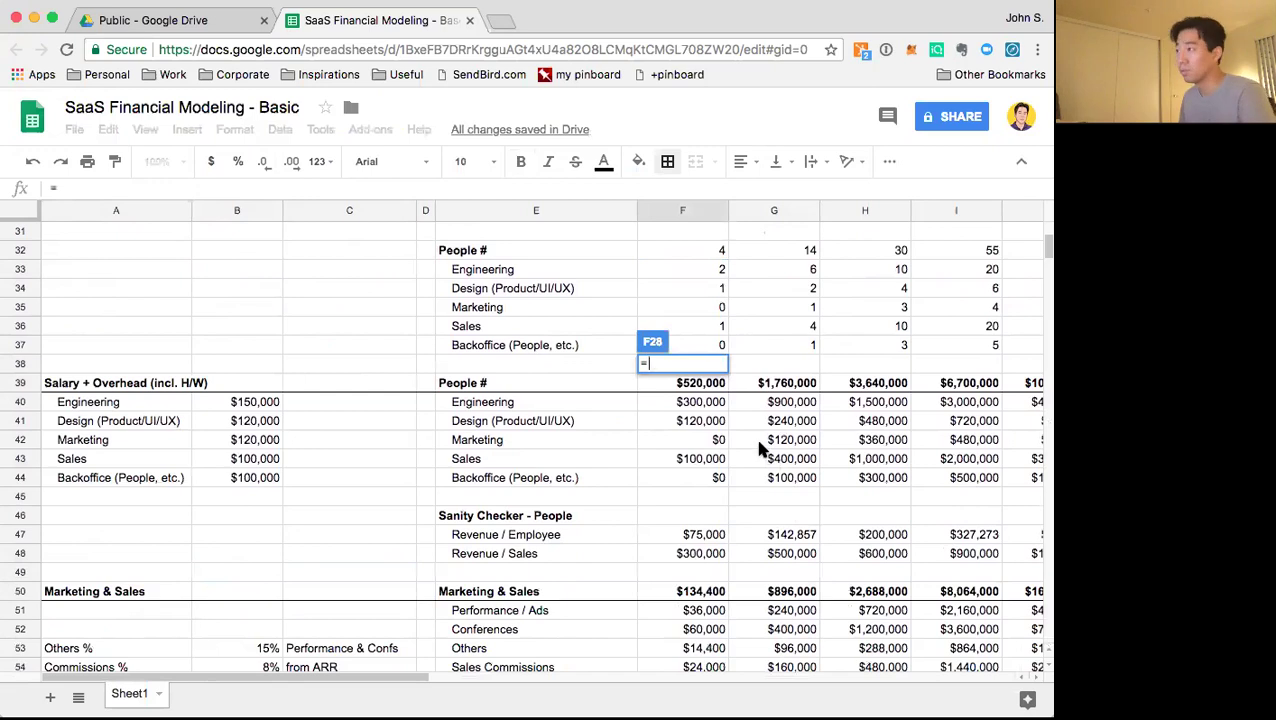
pyautogui.click(701, 442)
pyautogui.write('+')
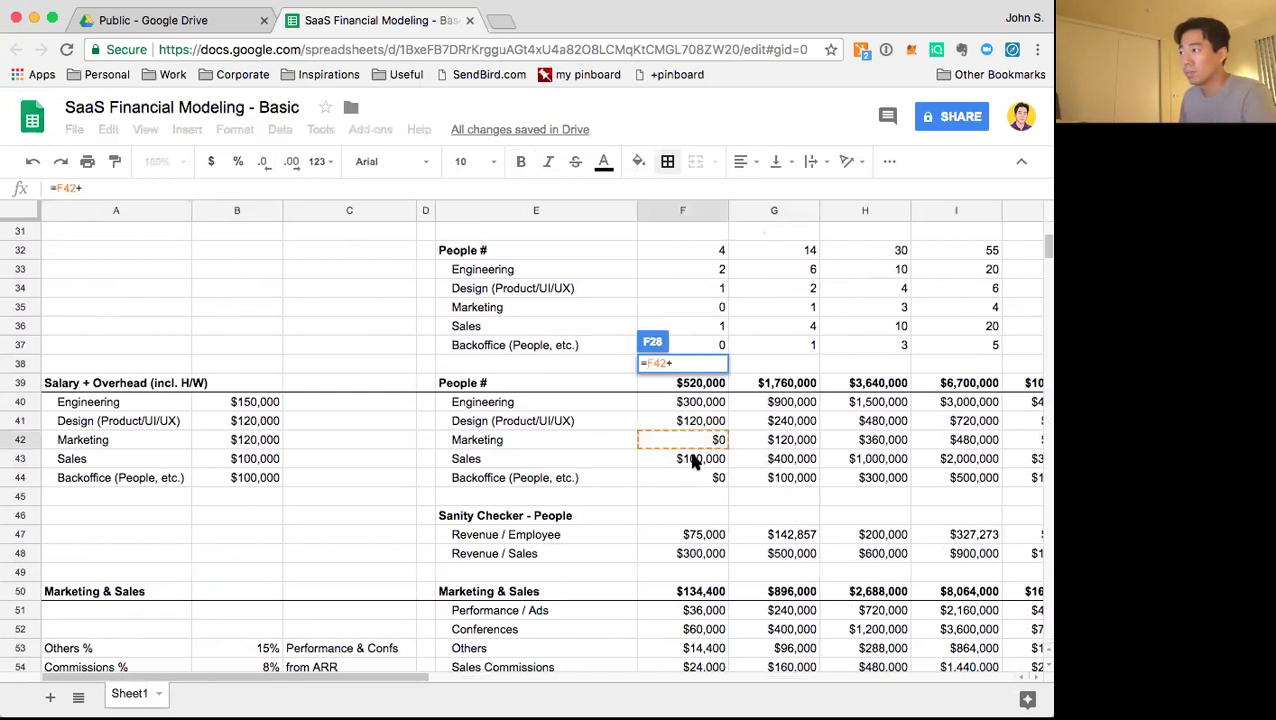
pyautogui.click(696, 462)
pyautogui.write('+')
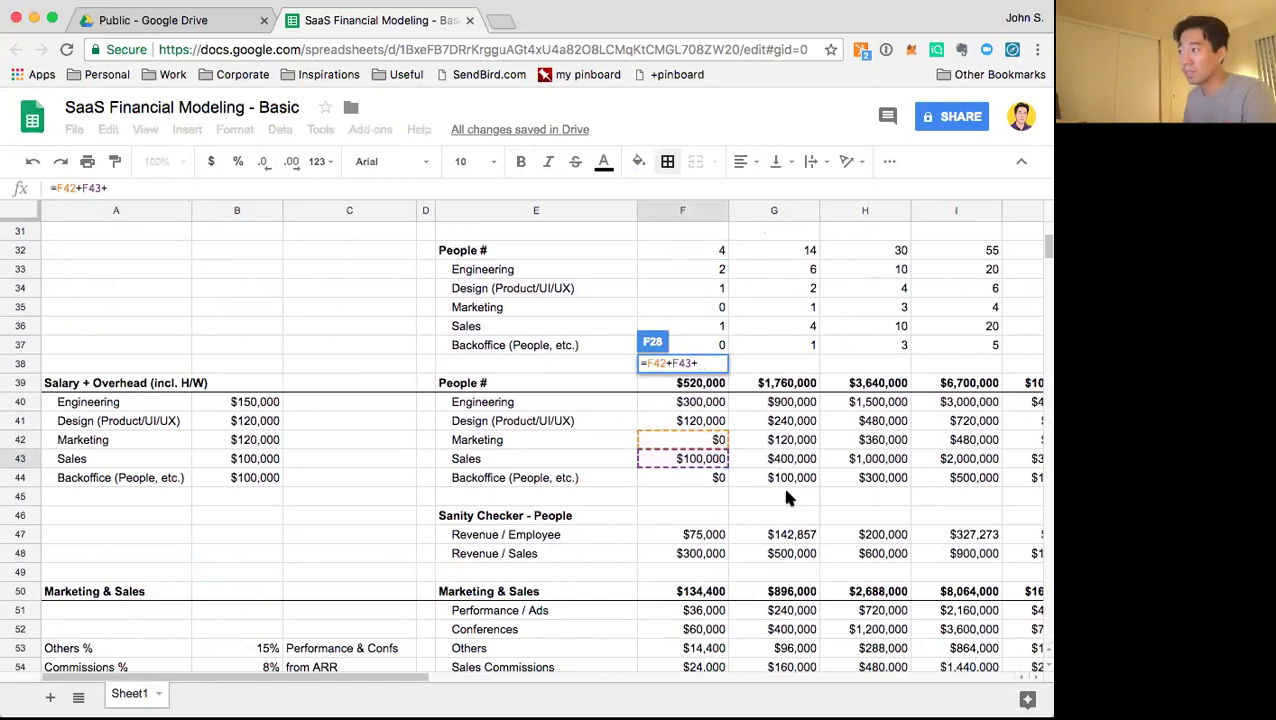
pyautogui.scroll(-3, 755, 493)
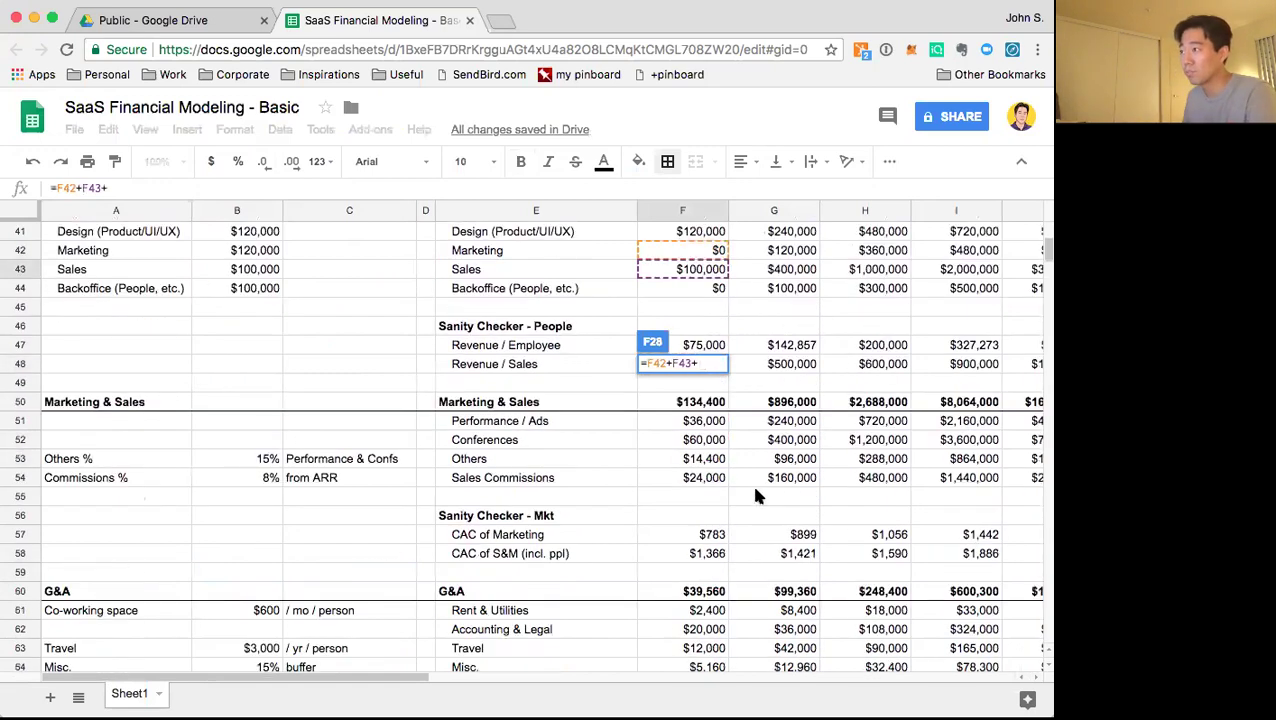
pyautogui.click(714, 405)
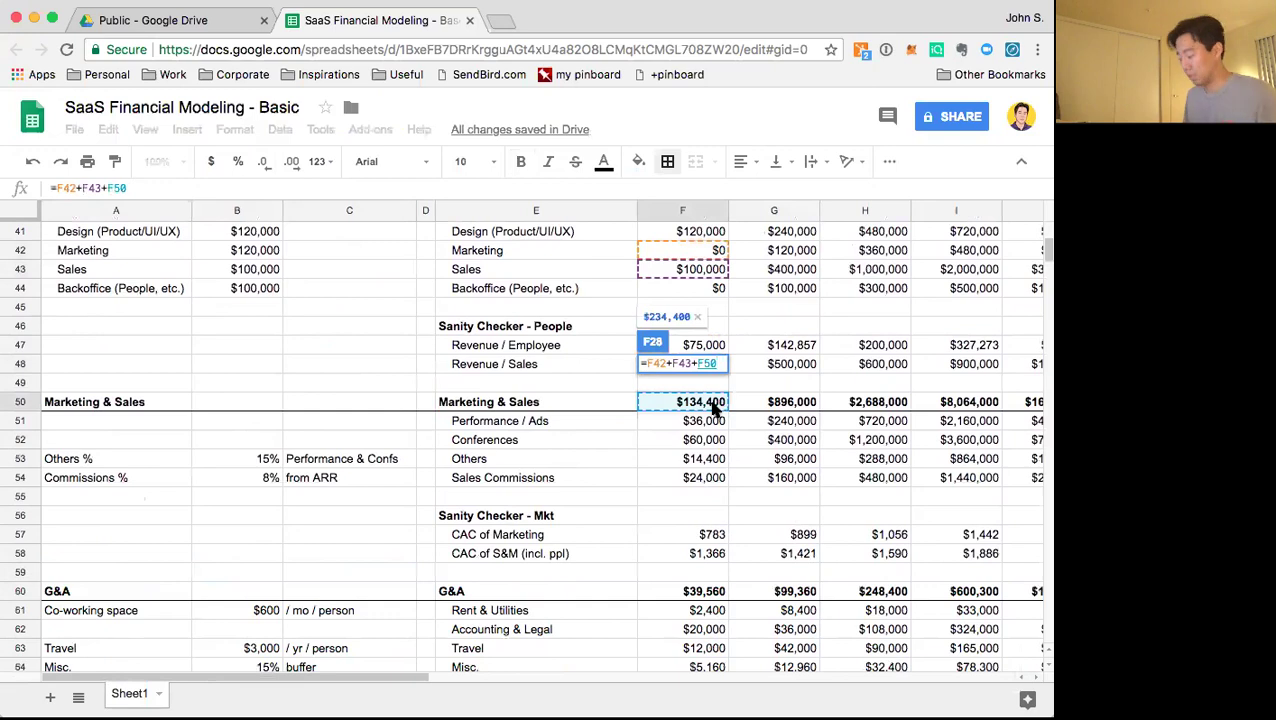
pyautogui.hotkey('shift', 'Return')
# Enter the first-year G&A cost in F29 as Backoffice salary plus the G&A section total, =F44+F60
pyautogui.press('Down')
pyautogui.press('Down')
pyautogui.write('=')
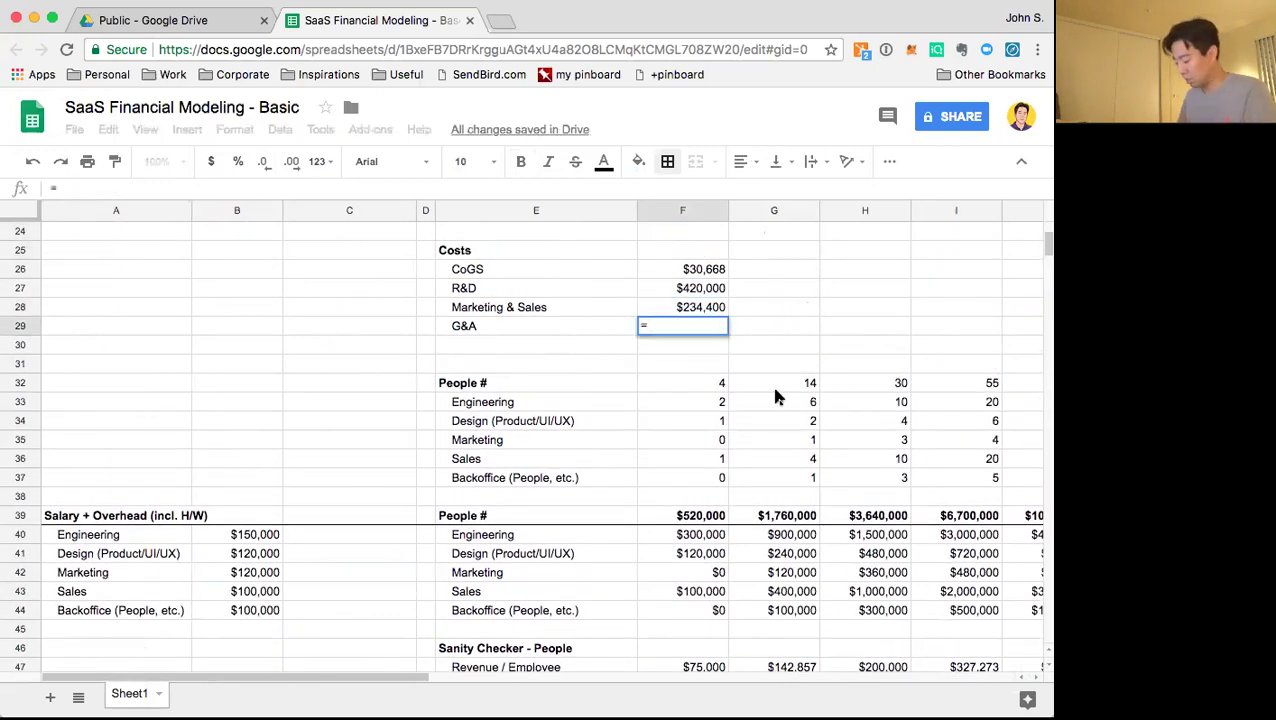
pyautogui.scroll(-3, 800, 395)
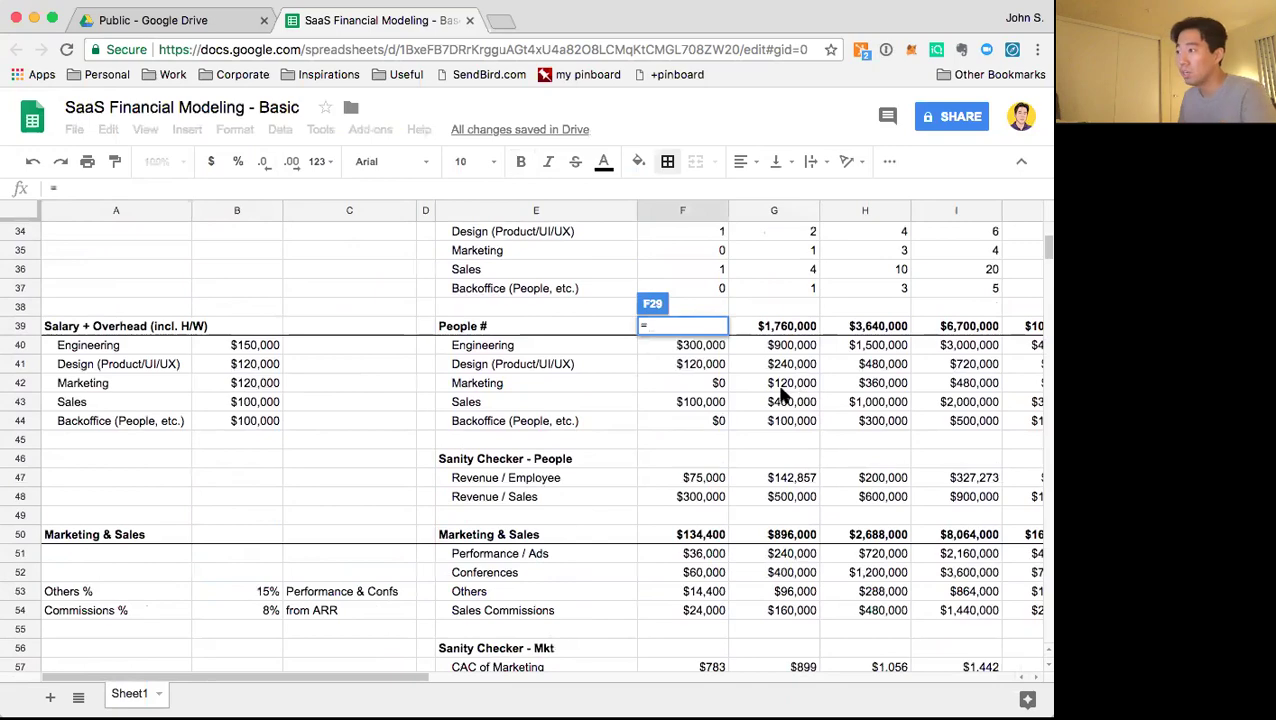
pyautogui.click(682, 415)
pyautogui.write('+')
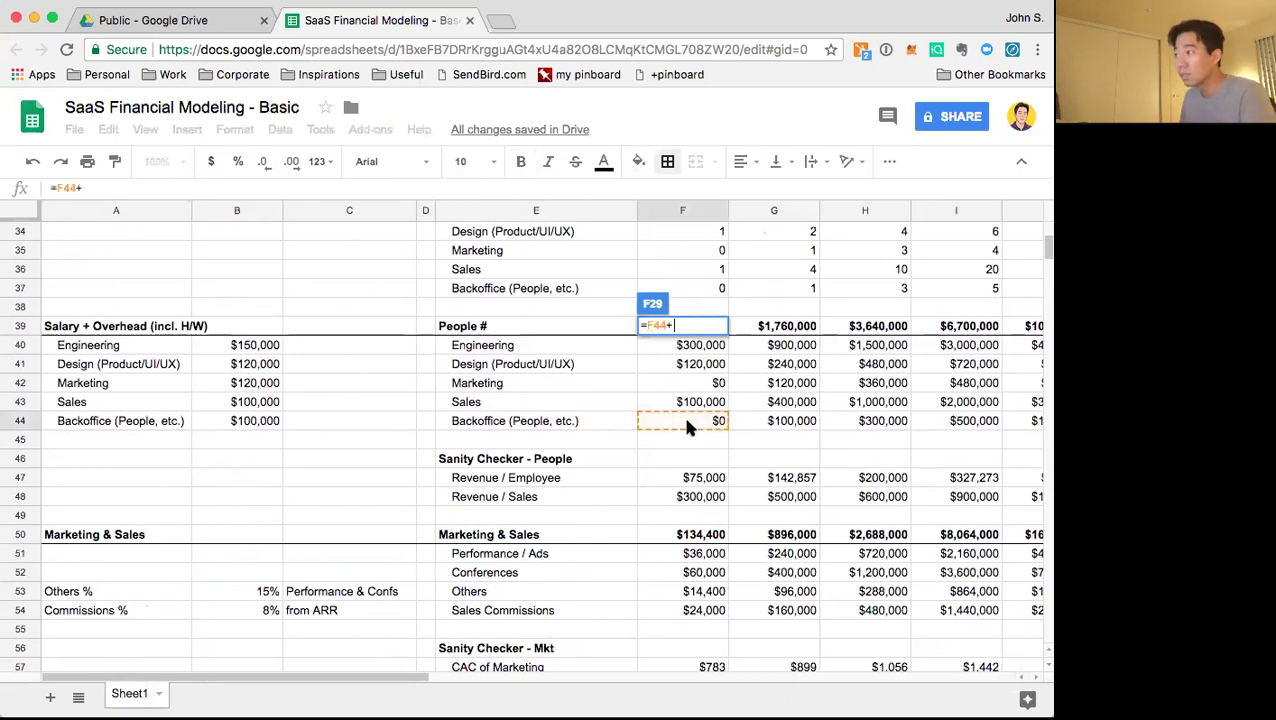
pyautogui.scroll(-5, 686, 427)
pyautogui.click(703, 441)
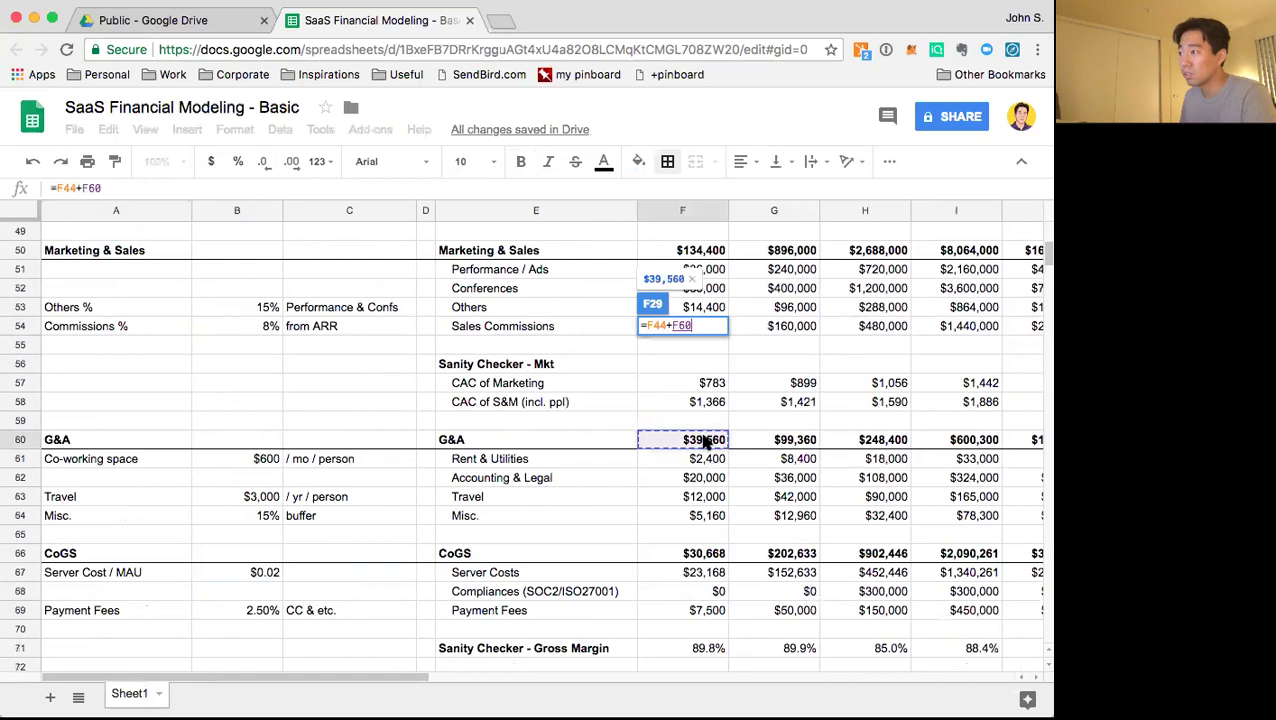
pyautogui.press('Return')
pyautogui.scroll(5, 731, 258)
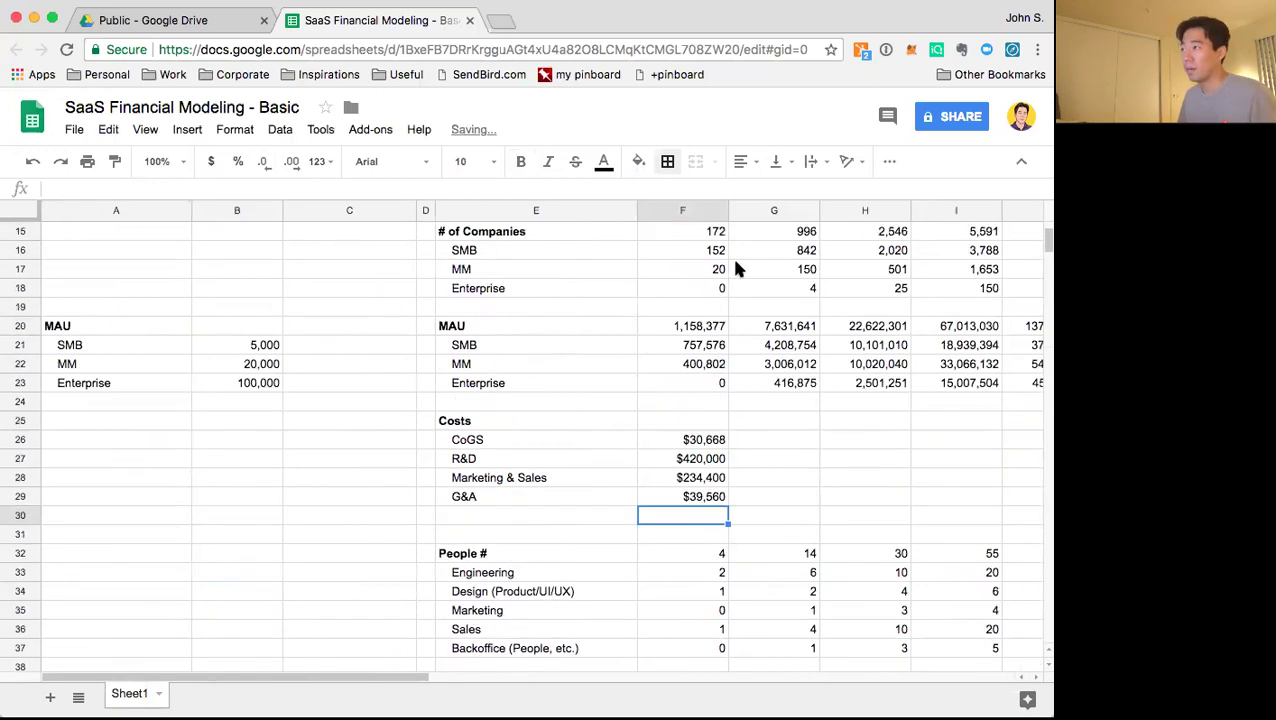
# Insert one empty row above each of the G&A, Marketing & Sales and R&D rows in the Costs summary
pyautogui.click(20, 497)
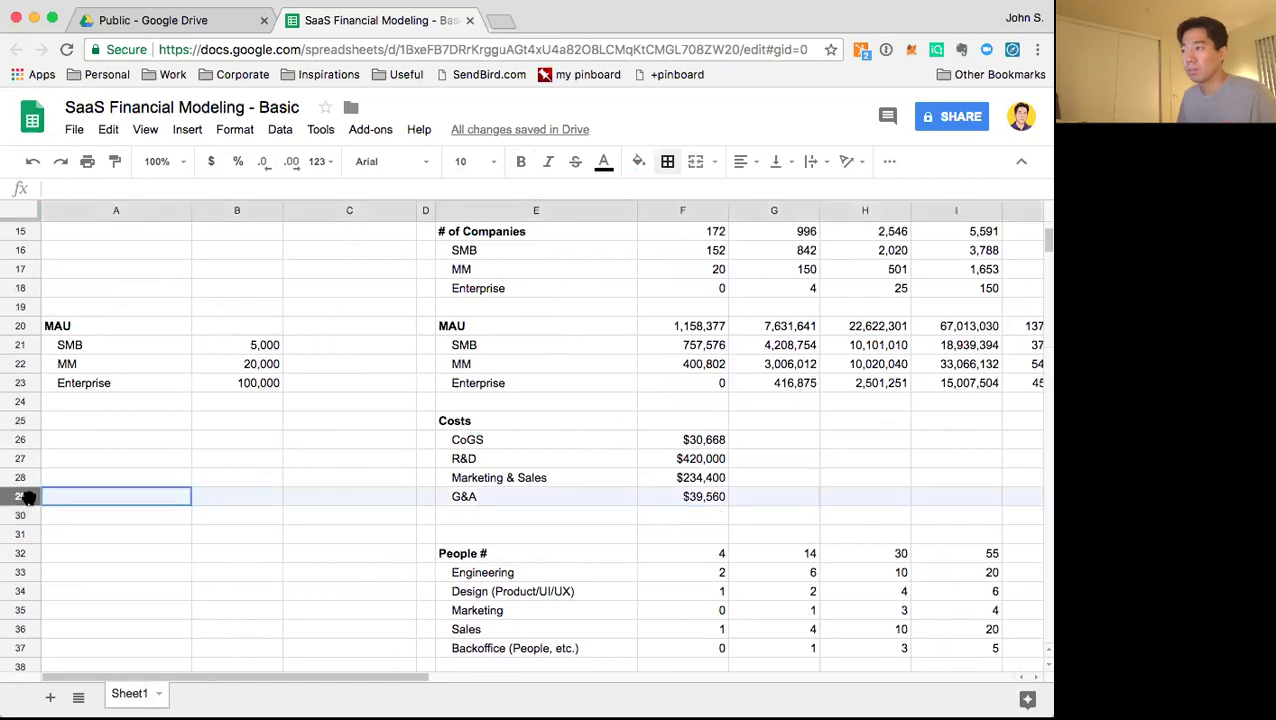
pyautogui.rightClick(27, 500)
pyautogui.click(125, 622)
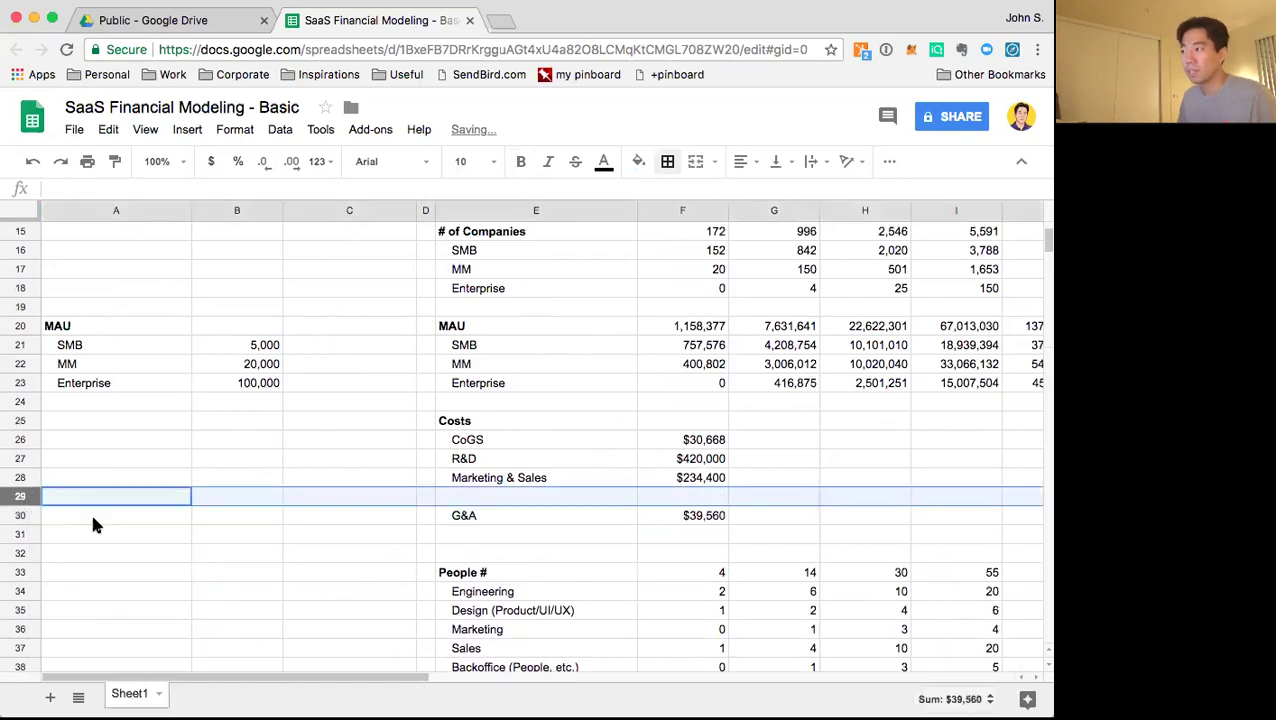
pyautogui.rightClick(27, 478)
pyautogui.click(90, 606)
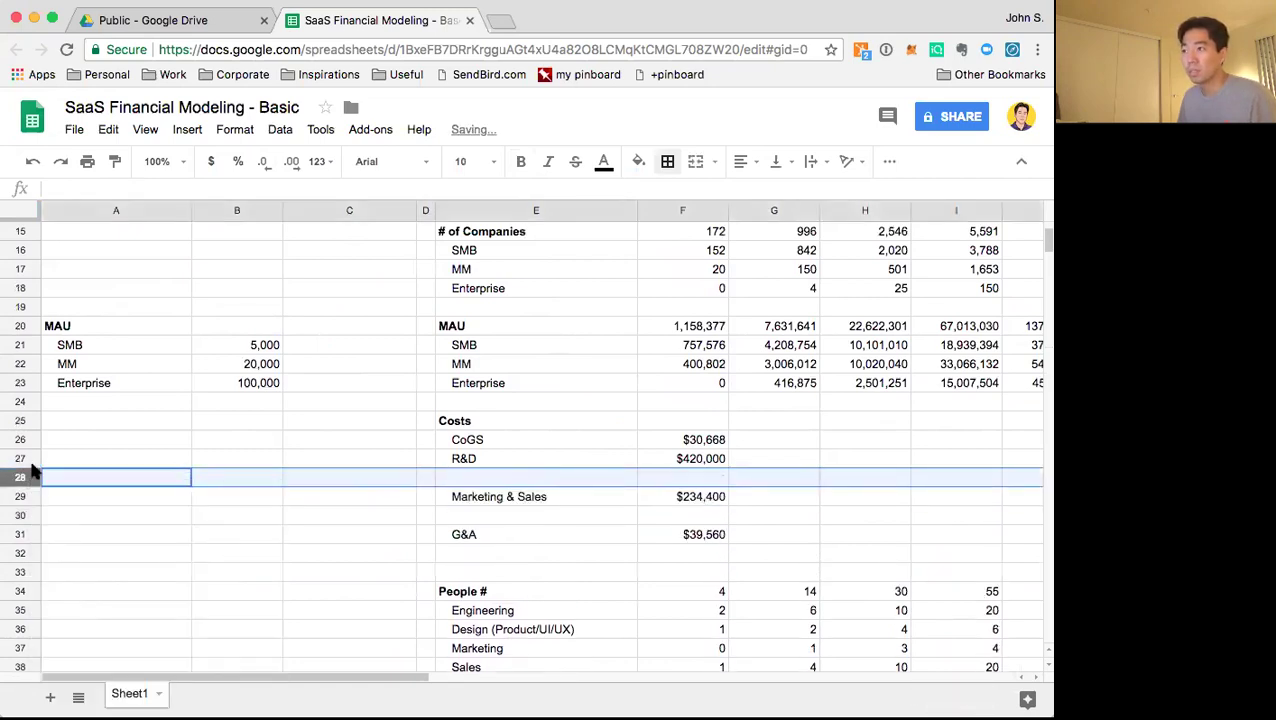
pyautogui.rightClick(27, 462)
pyautogui.click(112, 590)
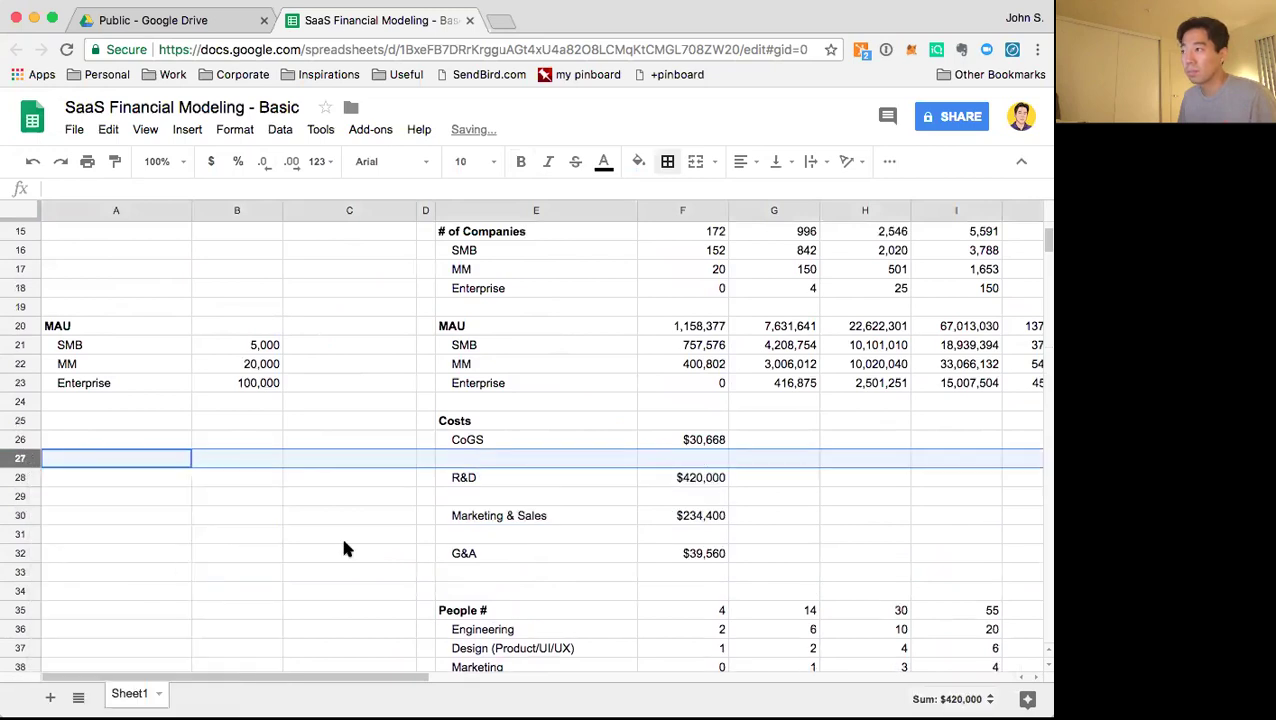
# Enter an indented % label in E27, directly below CoGS
pyautogui.click(493, 420)
pyautogui.hotkey('ctrl', 'c')
pyautogui.press('Down')
pyautogui.press('Down')
pyautogui.press('Return')
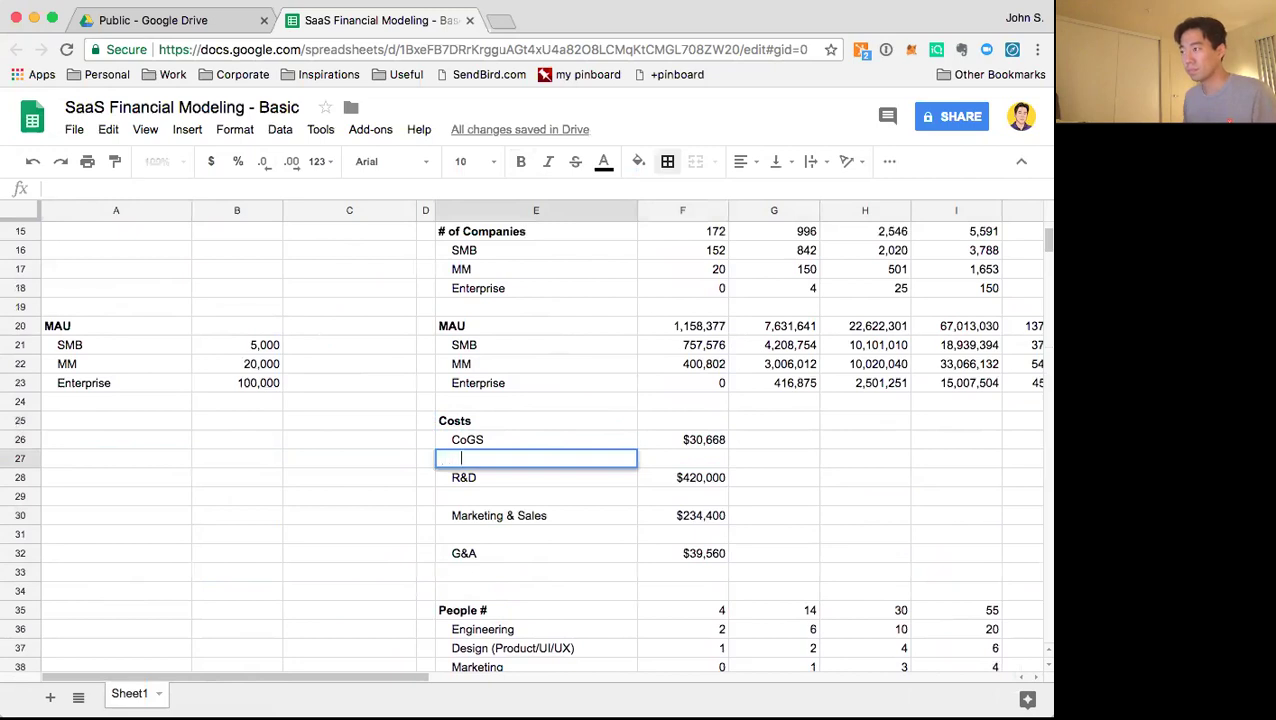
pyautogui.write('%')
pyautogui.press('Return')
# Copy the % label from E27 into E29, E31 and E33 below R&D, Marketing & Sales and G&A
pyautogui.press('Up')
pyautogui.hotkey('ctrl', 'c')
pyautogui.press('Down')
pyautogui.press('Down')
pyautogui.hotkey('ctrl', 'v')
pyautogui.press('Down')
pyautogui.press('Down')
pyautogui.hotkey('ctrl', 'v')
pyautogui.press('Down')
pyautogui.press('Down')
pyautogui.hotkey('ctrl', 'v')
pyautogui.press('Up')
pyautogui.press('Up')
pyautogui.press('Up')
pyautogui.press('Up')
pyautogui.press('Up')
pyautogui.press('Up')
pyautogui.press('Up')
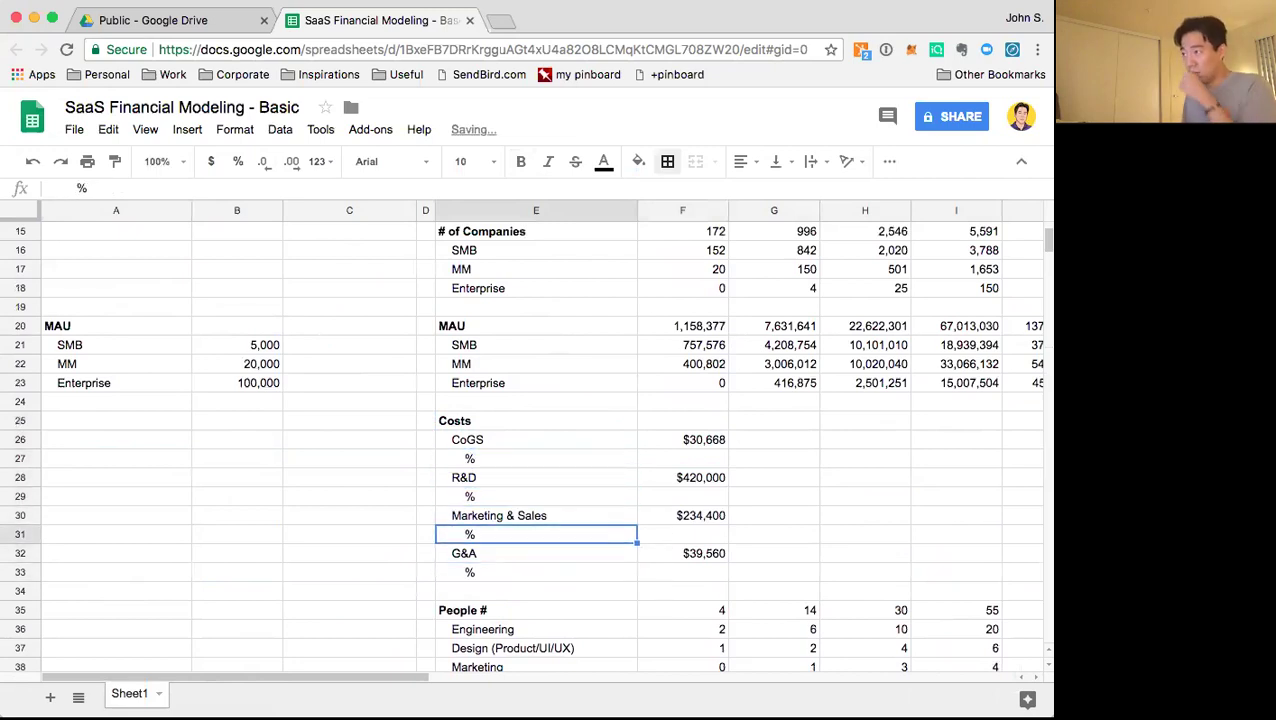
# Enter the first-year CoGS percentage in F27 as CoGS divided by Target ARR, =F26/F4
pyautogui.press('Right')
pyautogui.press('Return')
pyautogui.press('Return')
pyautogui.press('Down')
pyautogui.press('Down')
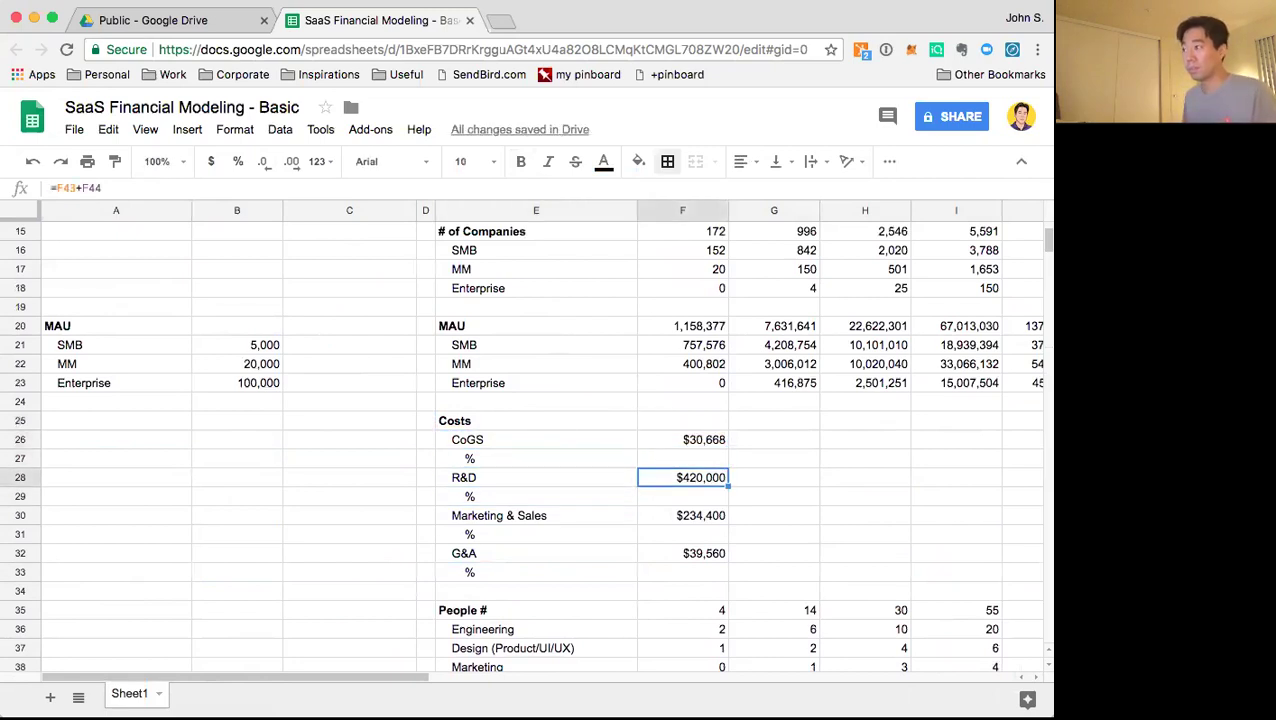
pyautogui.press('Up')
pyautogui.press('Up')
pyautogui.press('Up')
pyautogui.hotkey('shift', 'Down')
pyautogui.hotkey('shift', 'Down')
pyautogui.hotkey('shift', 'Down')
pyautogui.hotkey('shift', 'Down')
pyautogui.hotkey('shift', 'Down')
pyautogui.hotkey('shift', 'Down')
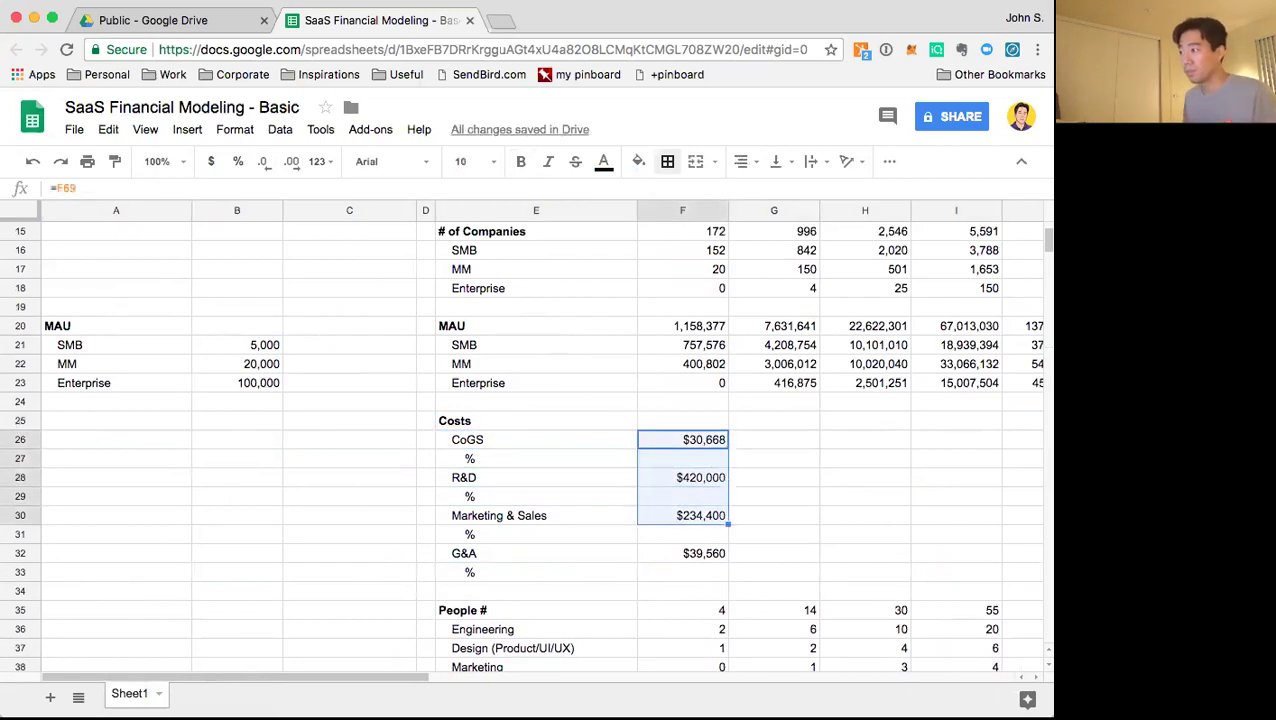
pyautogui.press('Down')
pyautogui.write('=')
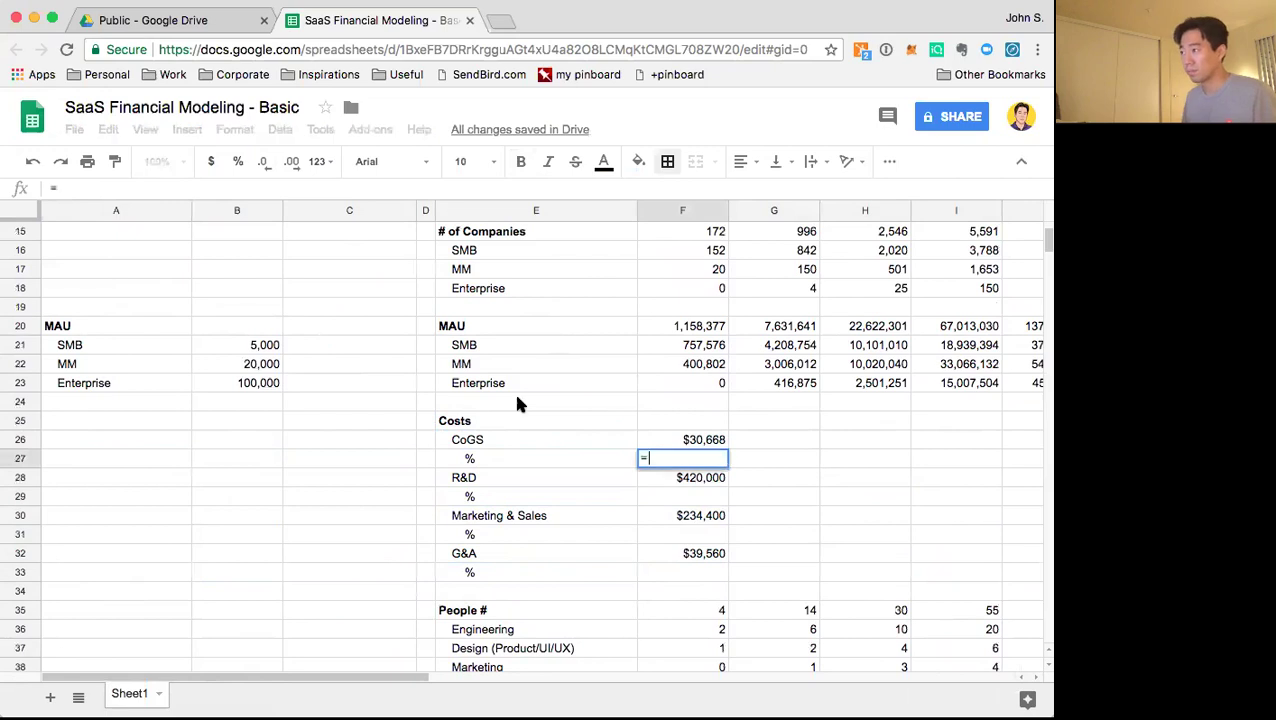
pyautogui.click(713, 440)
pyautogui.write('/')
pyautogui.scroll(5, 632, 348)
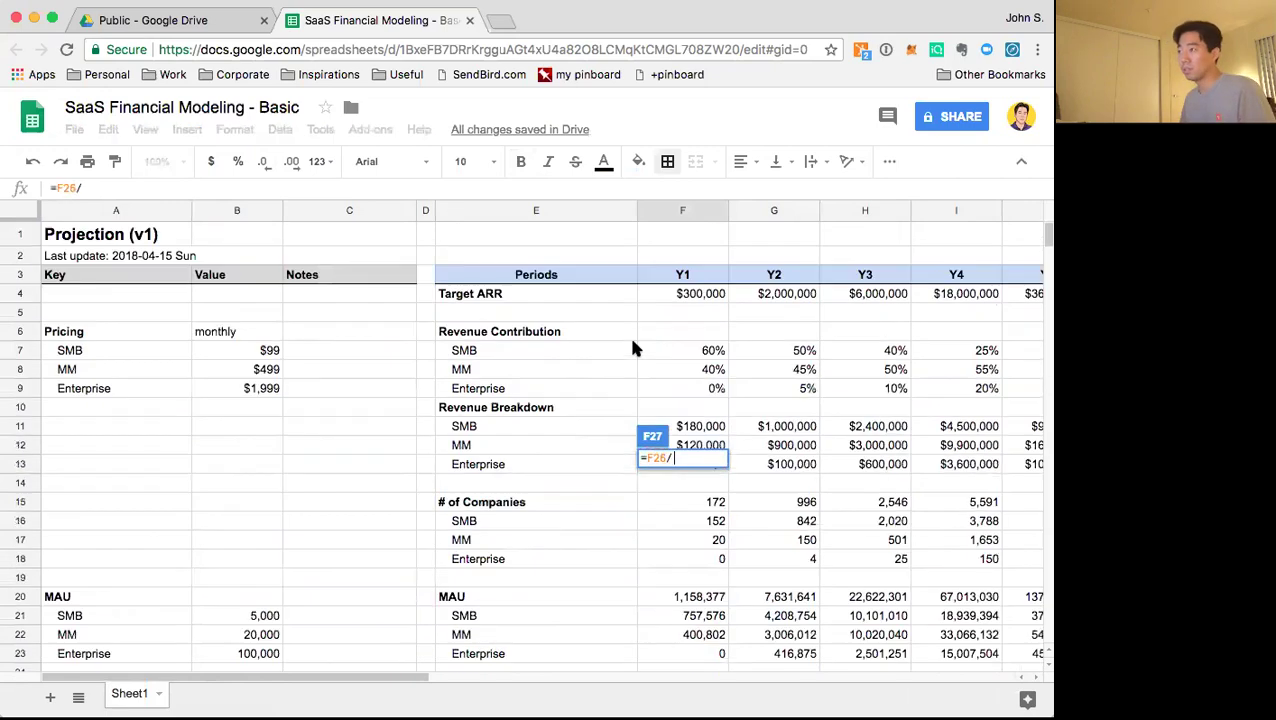
pyautogui.click(663, 293)
pyautogui.press('Return')
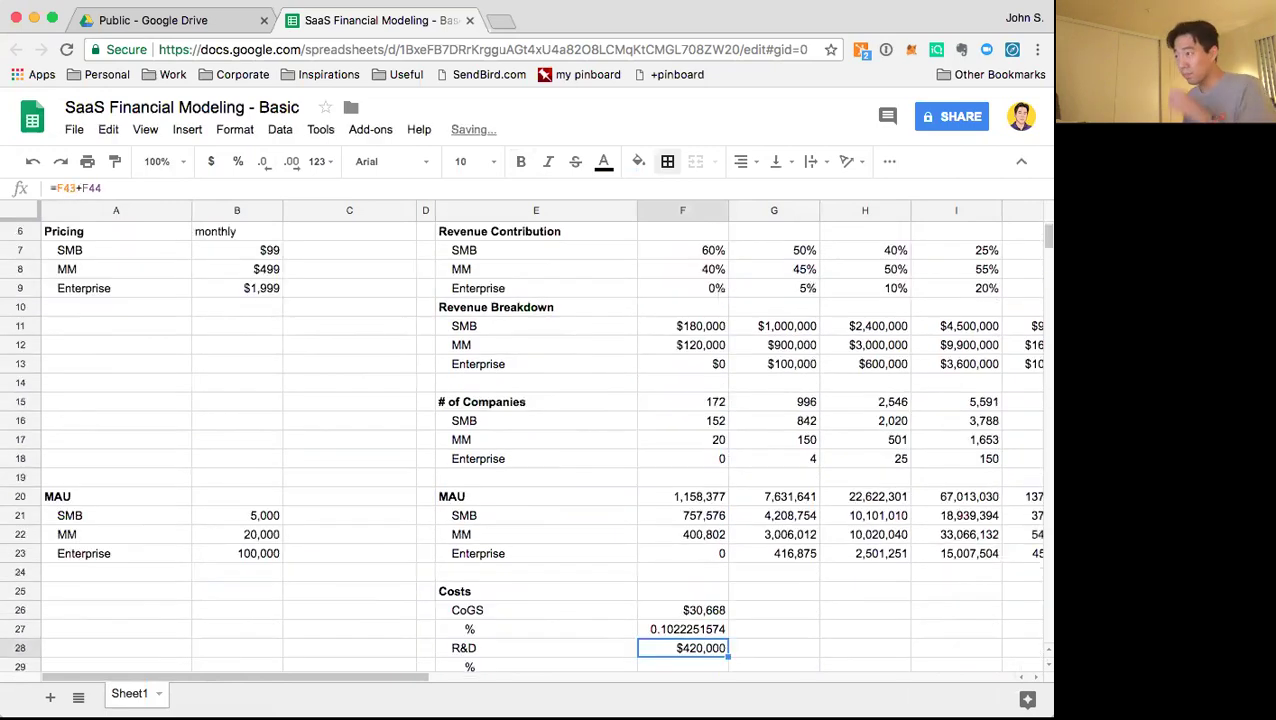
# Lock the Target ARR row in F27's formula as =F26/F$4 and format the cell as a percentage with one decimal
pyautogui.press('Up')
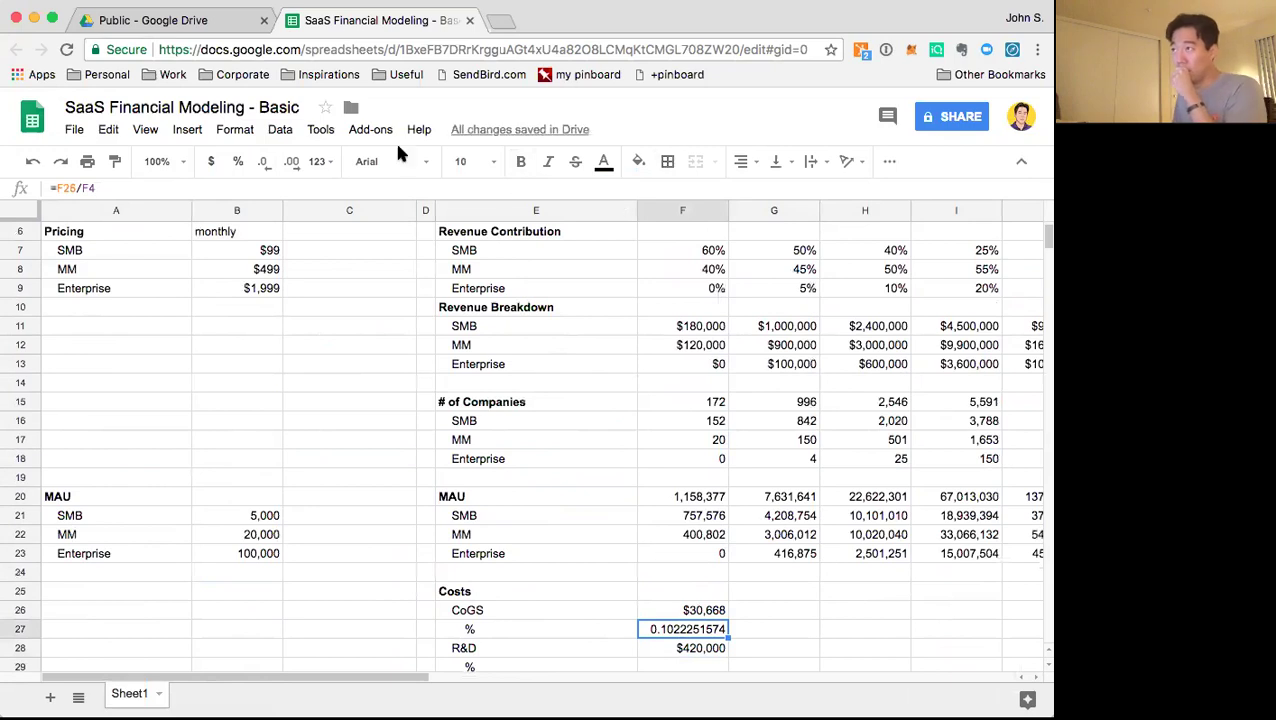
pyautogui.press('Return')
pyautogui.press('Left')
pyautogui.press('Left')
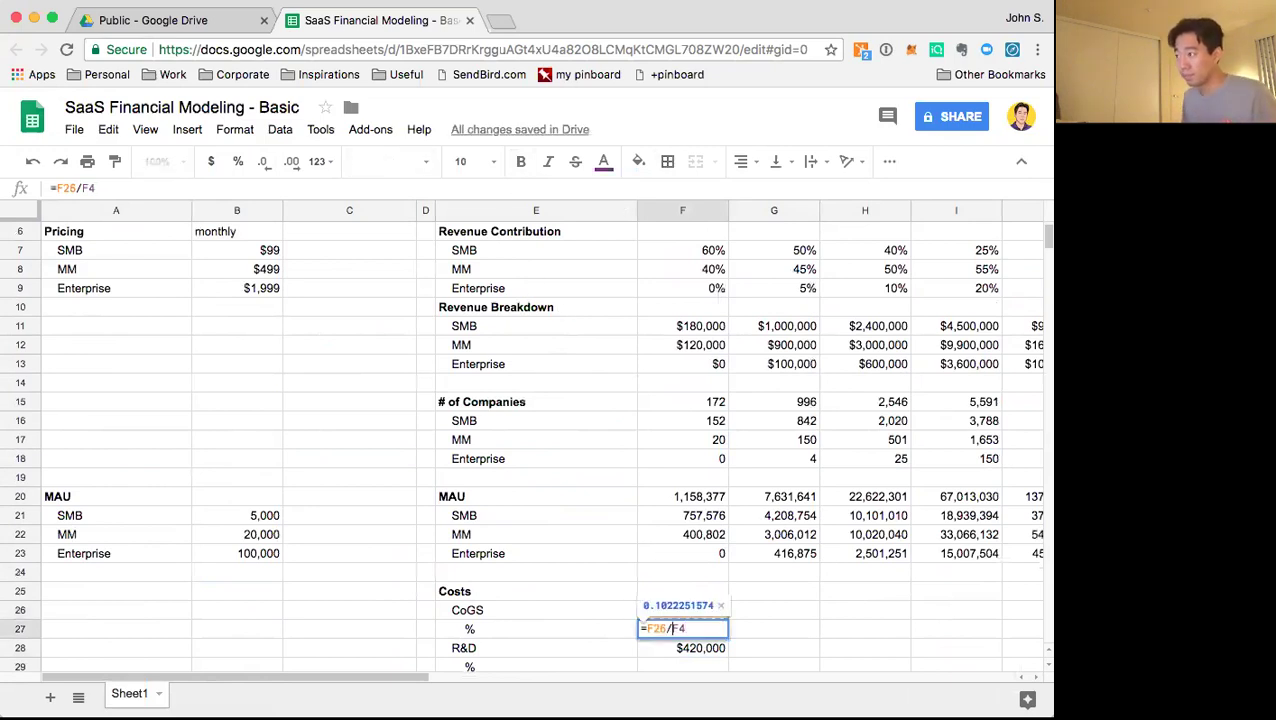
pyautogui.write('$')
pyautogui.press('Return')
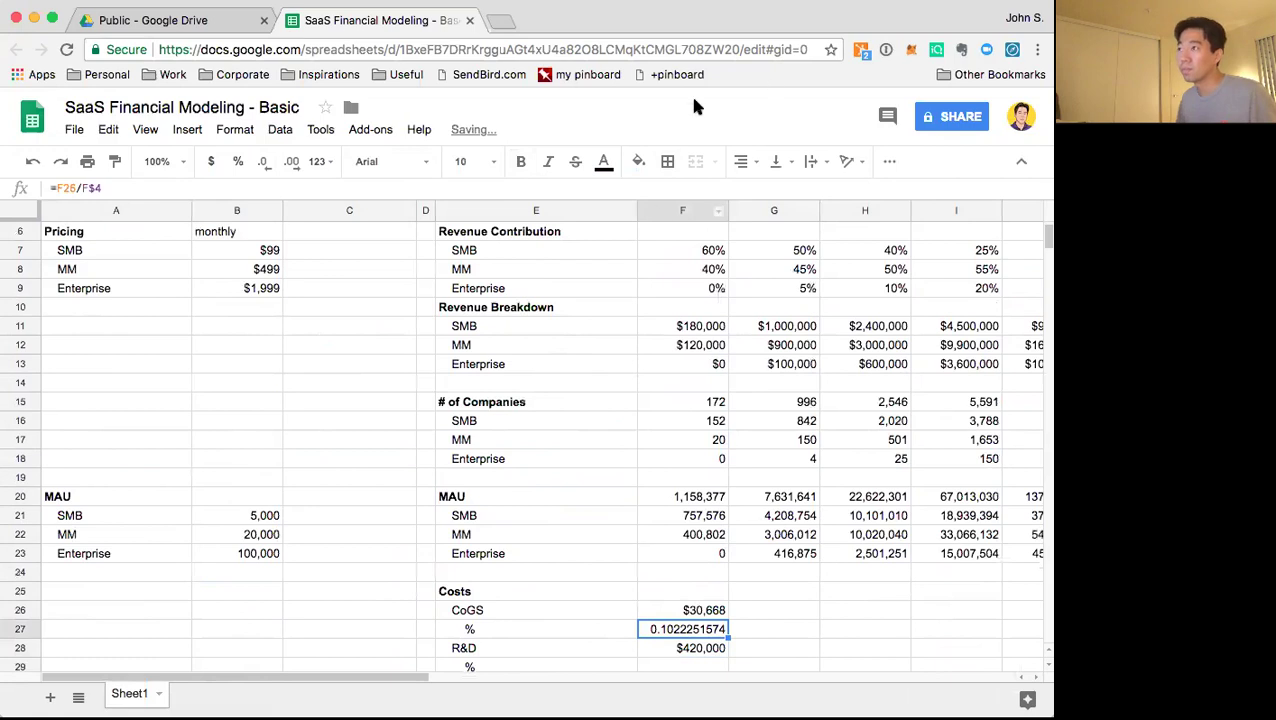
pyautogui.click(238, 161)
pyautogui.click(276, 172)
# Copy the percentage formula from F27 into F29, F31 and F33 for R&D, Marketing & Sales and G&A
pyautogui.hotkey('ctrl', 'c')
pyautogui.press('Down')
pyautogui.press('Down')
pyautogui.hotkey('ctrl', 'v')
pyautogui.press('Down')
pyautogui.press('Down')
pyautogui.hotkey('ctrl', 'v')
pyautogui.press('Down')
pyautogui.press('Down')
pyautogui.hotkey('ctrl', 'v')
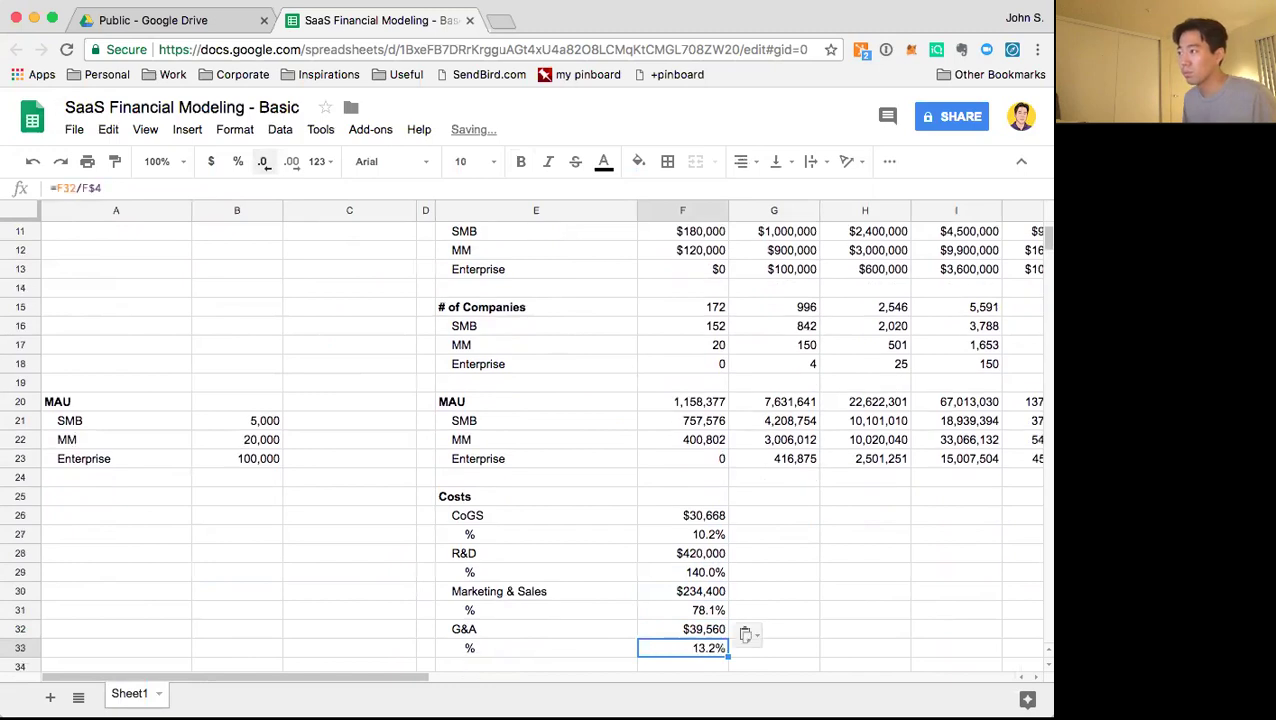
# Italicize the CoGS % label and its first-year value in E27:F27
pyautogui.press('Up')
pyautogui.press('Up')
pyautogui.press('Up')
pyautogui.press('Up')
pyautogui.press('Up')
pyautogui.press('Up')
pyautogui.press('Left')
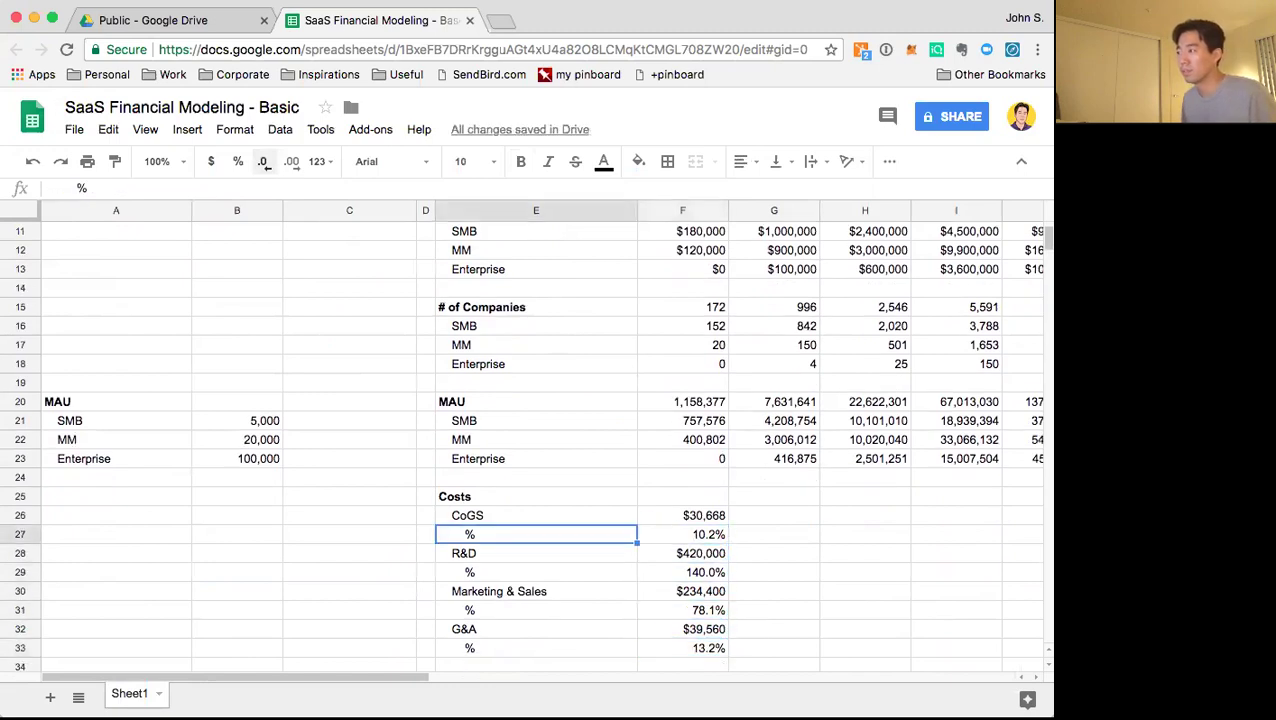
pyautogui.hotkey('shift', 'Right')
pyautogui.hotkey('ctrl', 'i')
# Italicize the % labels and first-year values of R&D and Marketing & Sales in E29:F29 and E31:F31
pyautogui.press('Down')
pyautogui.press('Down')
pyautogui.hotkey('shift', 'Right')
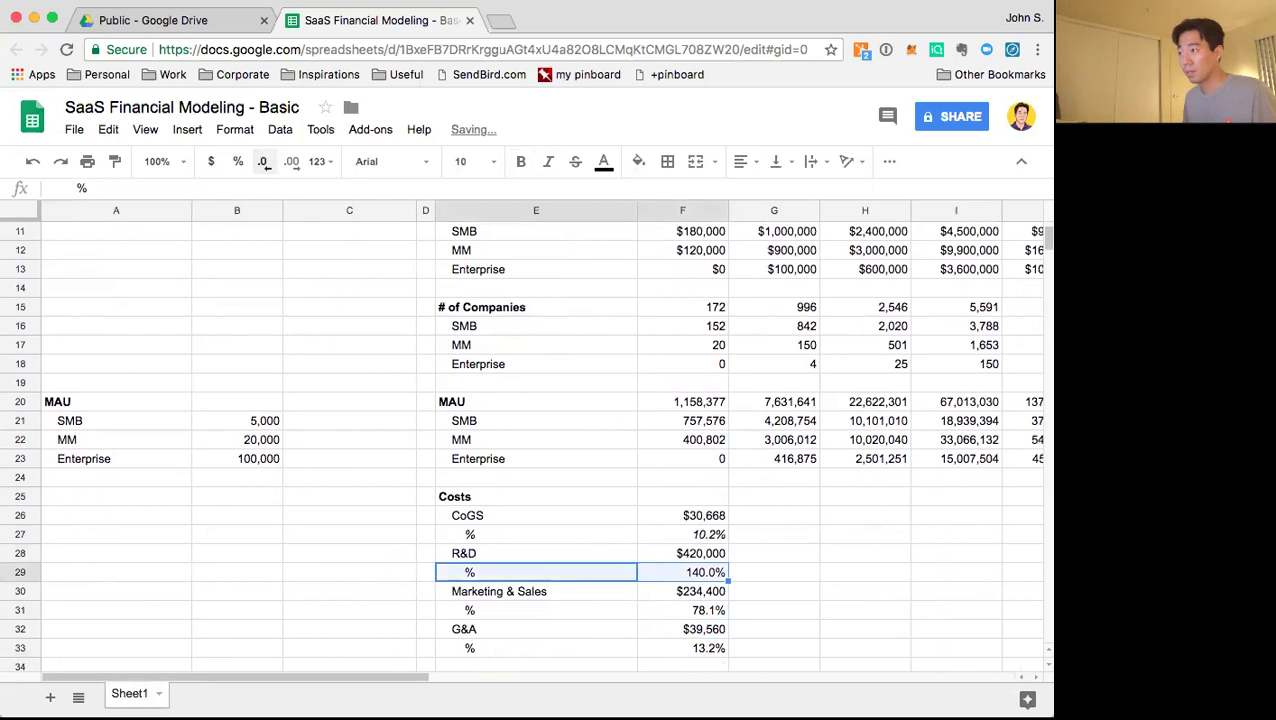
pyautogui.hotkey('ctrl', 'i')
pyautogui.press('Down')
pyautogui.press('Down')
pyautogui.hotkey('shift', 'Right')
pyautogui.hotkey('ctrl', 'i')
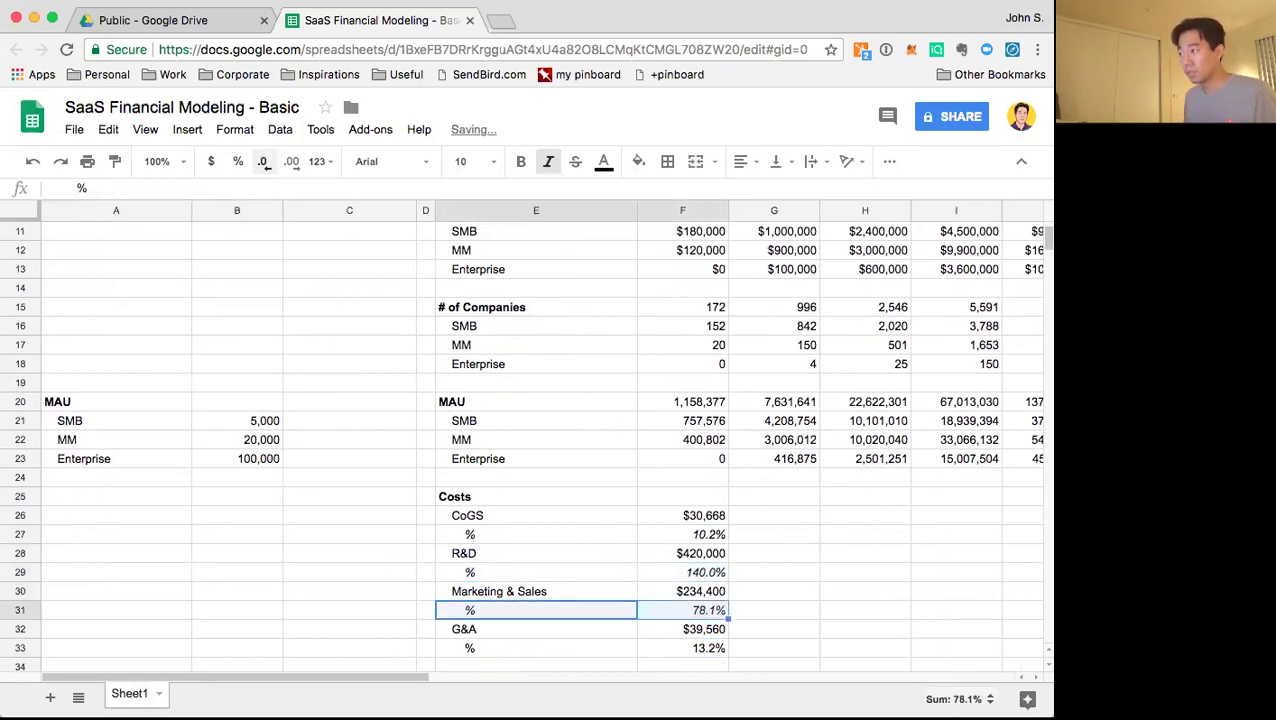
# Italicize the G&A % label and its first-year value in E33:F33
pyautogui.press('Right')
pyautogui.press('Right')
pyautogui.press('Right')
pyautogui.press('Left')
pyautogui.press('Left')
pyautogui.press('Left')
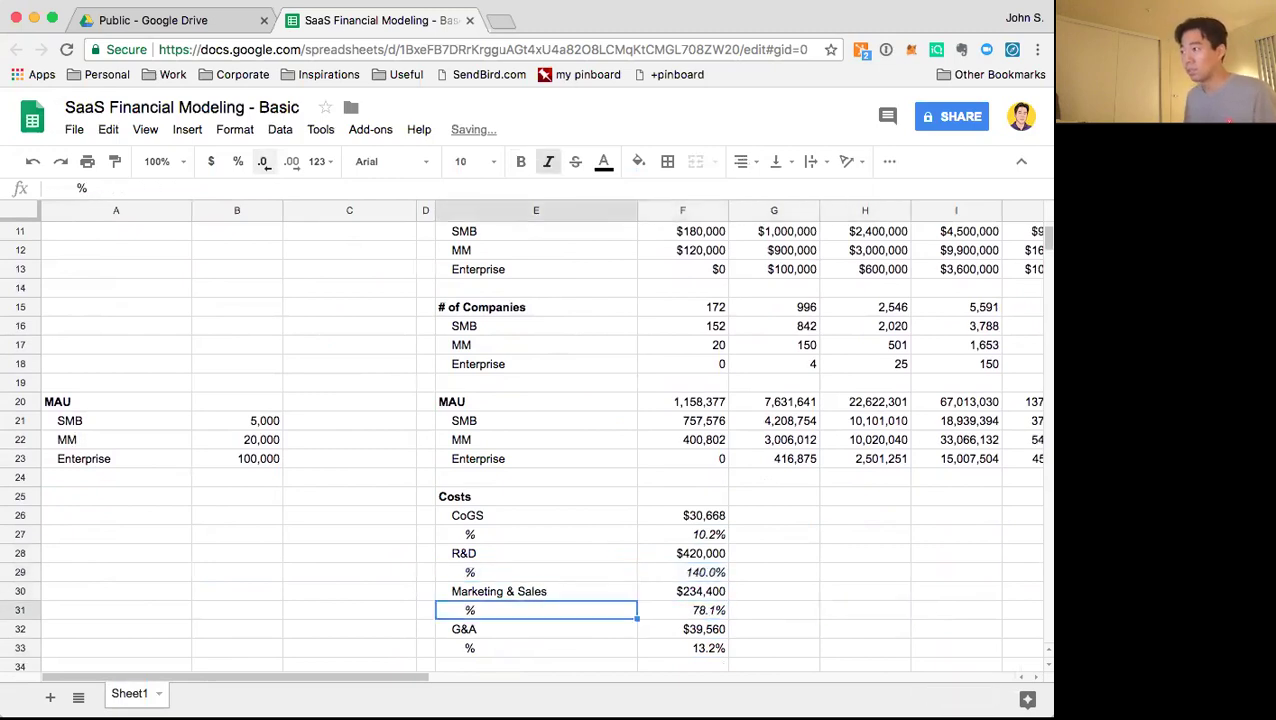
pyautogui.press('Down')
pyautogui.press('Down')
pyautogui.hotkey('shift', 'Right')
pyautogui.hotkey('ctrl', 'i')
# Copy the first-year cost amounts and percentages in F26:F33 across the remaining years through column L
pyautogui.press('Right')
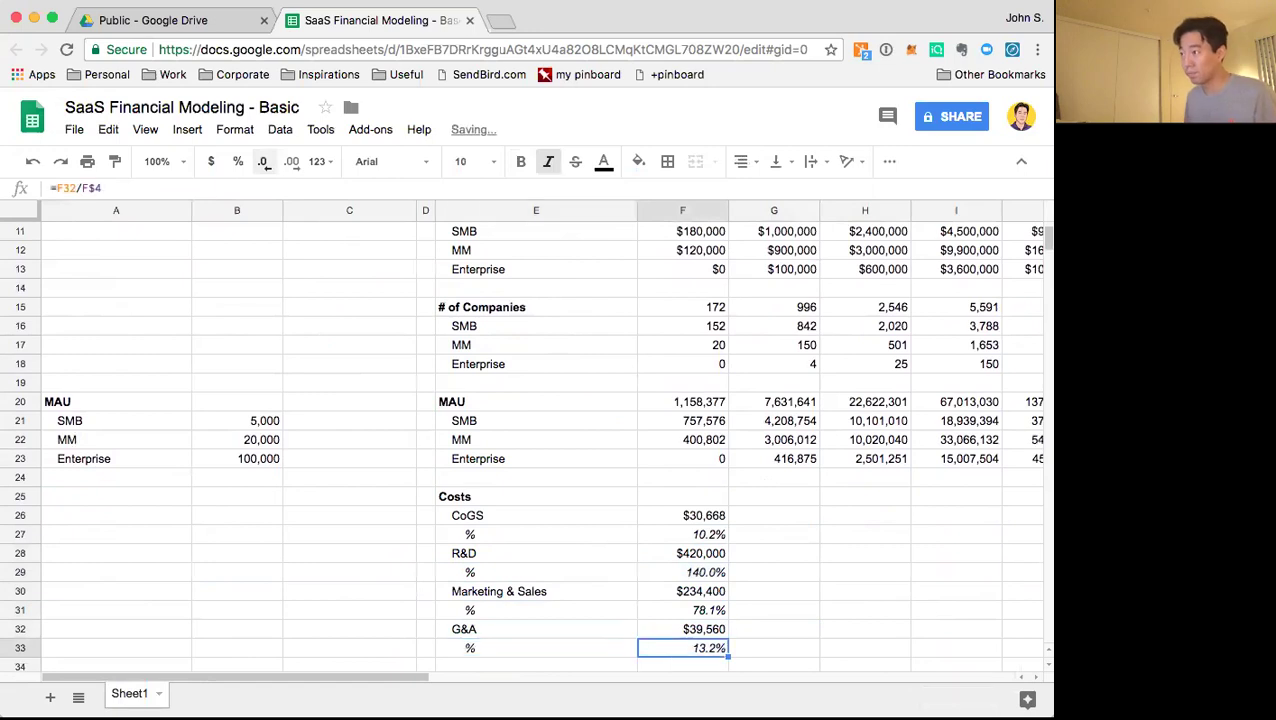
pyautogui.hotkey('shift', 'Up')
pyautogui.hotkey('shift', 'Up')
pyautogui.hotkey('shift', 'Up')
pyautogui.hotkey('shift', 'Up')
pyautogui.hotkey('shift', 'Up')
pyautogui.hotkey('shift', 'Up')
pyautogui.hotkey('shift', 'Up')
pyautogui.hotkey('ctrl', 'c')
pyautogui.hotkey('shift', 'Right')
pyautogui.hotkey('shift', 'Right')
pyautogui.hotkey('shift', 'Right')
pyautogui.hotkey('shift', 'Right')
pyautogui.hotkey('shift', 'Right')
pyautogui.hotkey('shift', 'Right')
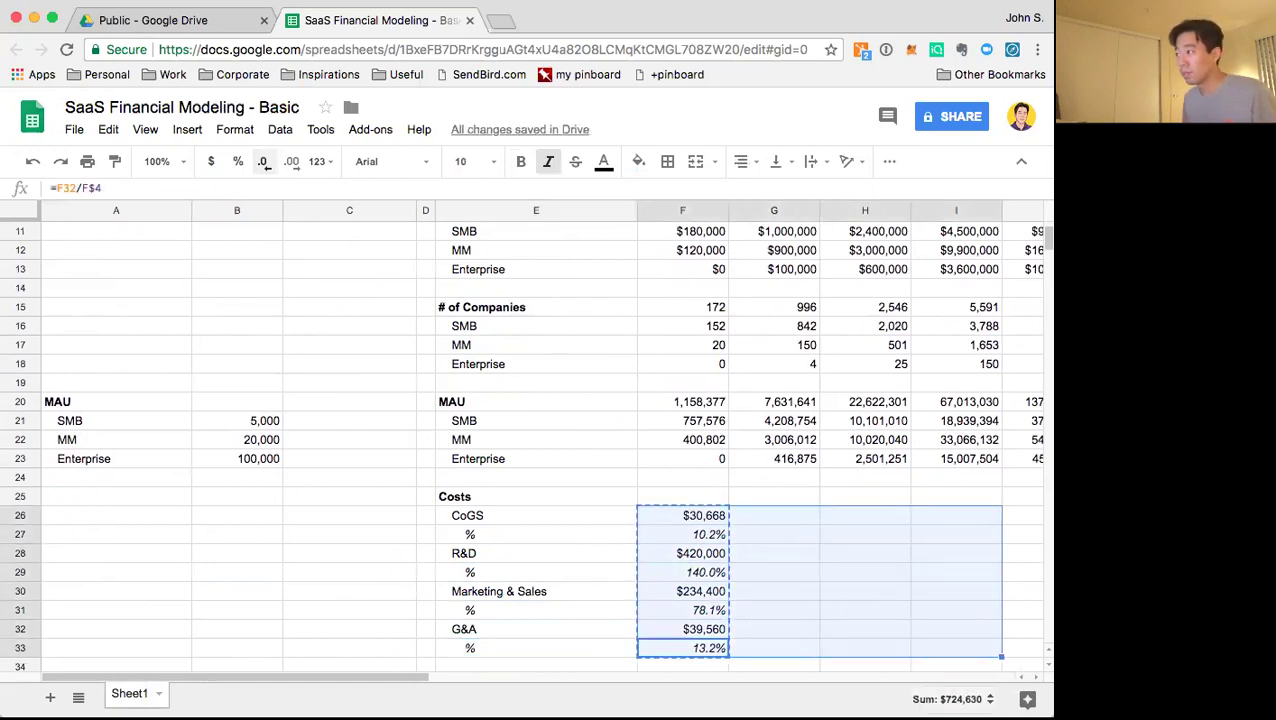
pyautogui.hotkey('ctrl', 'v')
# Review the cost percentages across the years, especially the final-year R&D, Marketing & Sales and G&A shares in column L
pyautogui.press('Left')
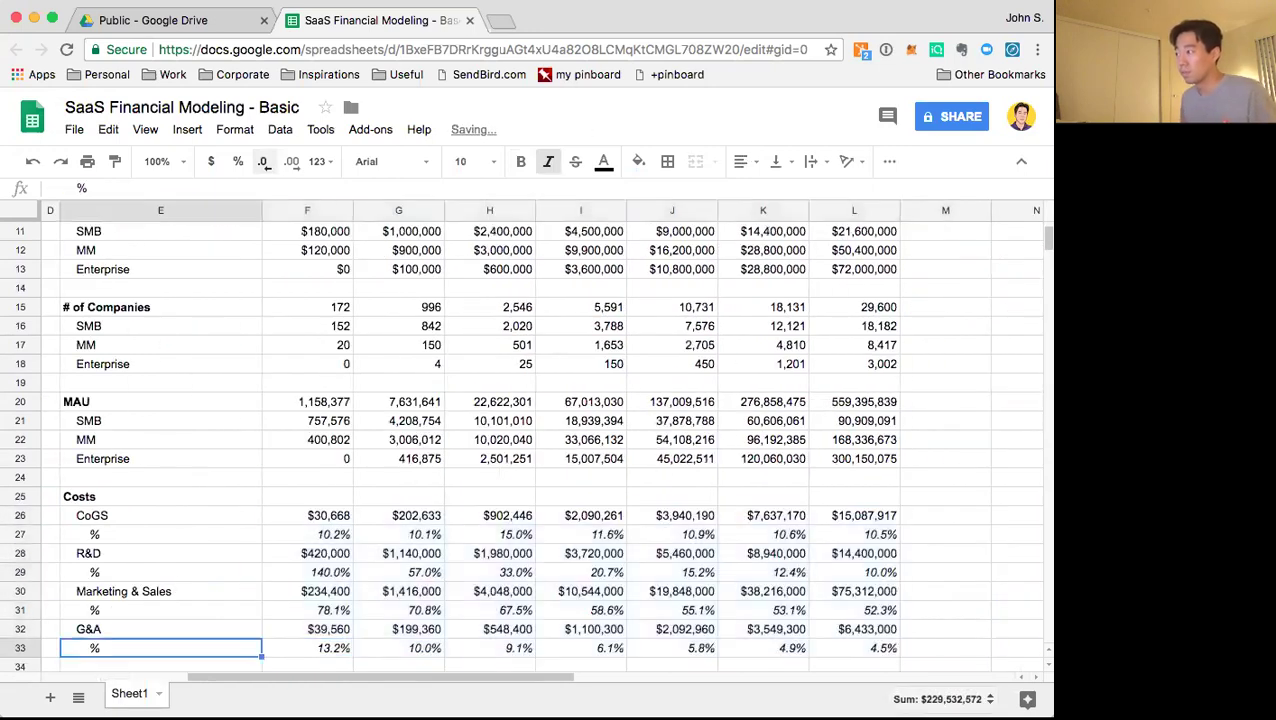
pyautogui.press('Right')
pyautogui.press('Right')
pyautogui.press('Right')
pyautogui.press('Up')
pyautogui.press('Up')
pyautogui.press('Up')
pyautogui.press('Right')
pyautogui.press('Right')
pyautogui.press('Right')
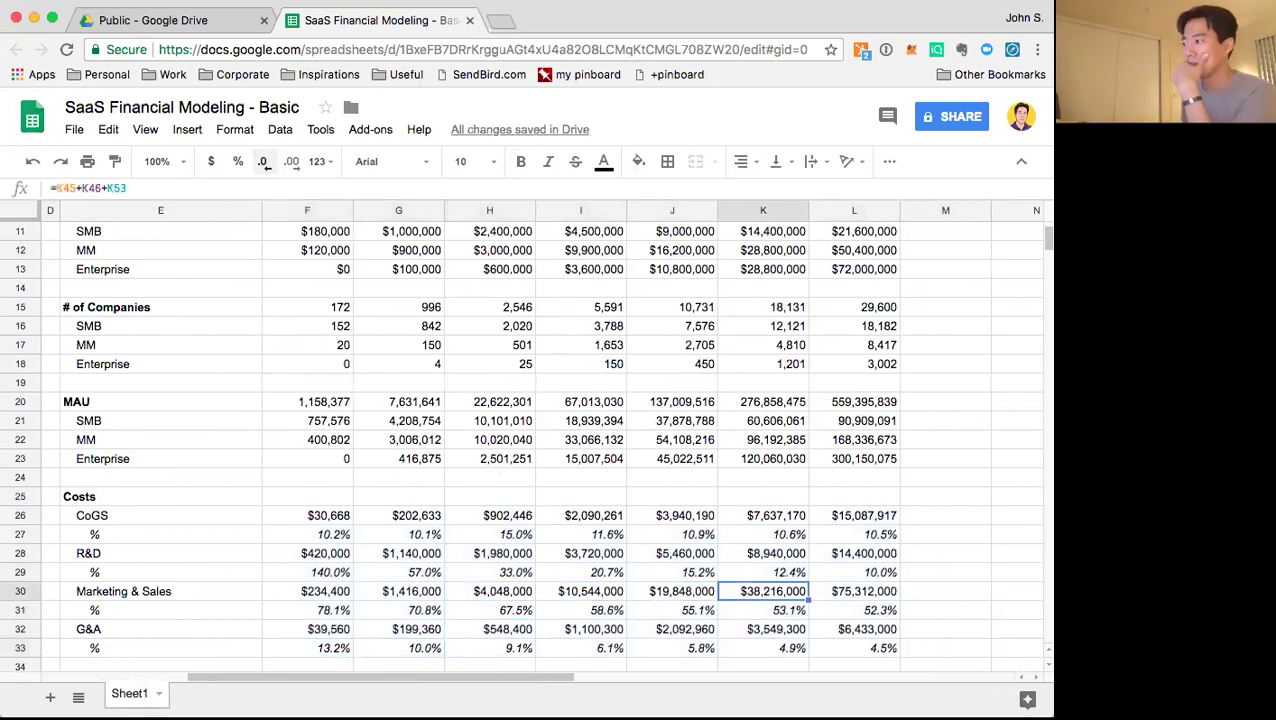
pyautogui.press('Up')
pyautogui.press('Right')
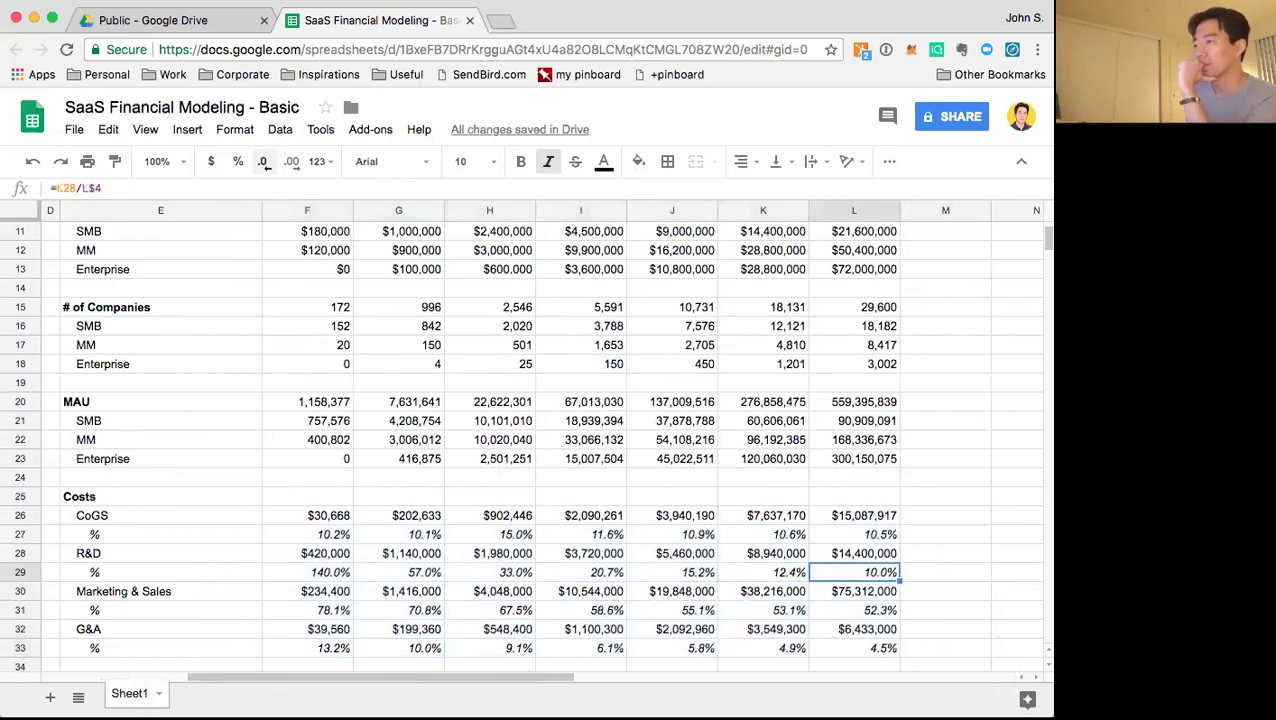
pyautogui.press('Down')
pyautogui.press('Down')
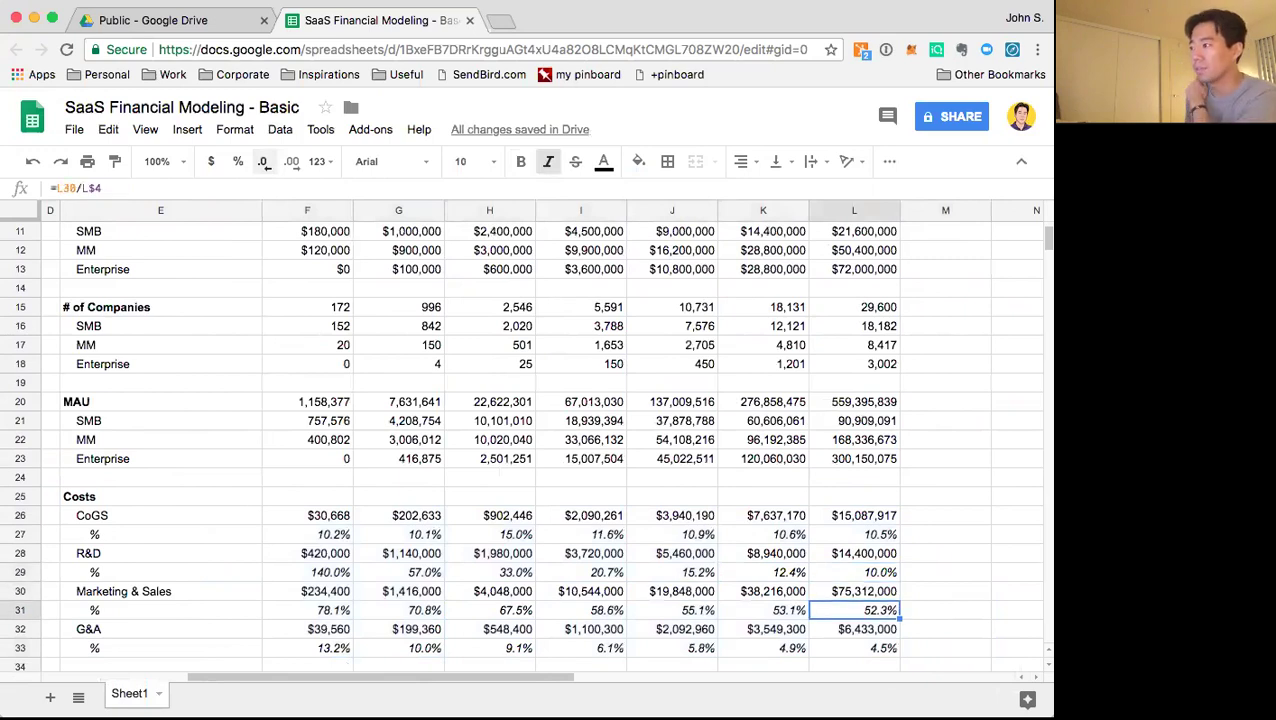
pyautogui.press('Down')
pyautogui.press('Down')
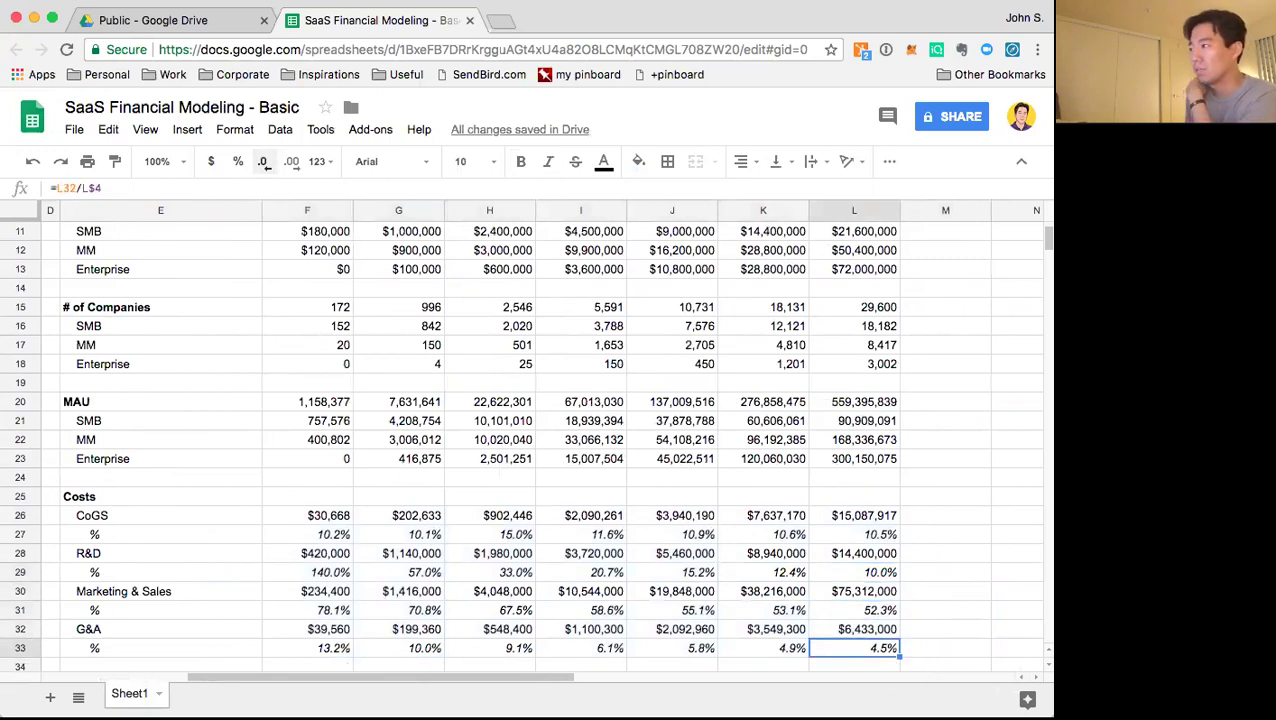
pyautogui.press('Up')
pyautogui.press('Up')
pyautogui.press('Up')
pyautogui.press('Up')
pyautogui.press('Up')
pyautogui.press('Up')
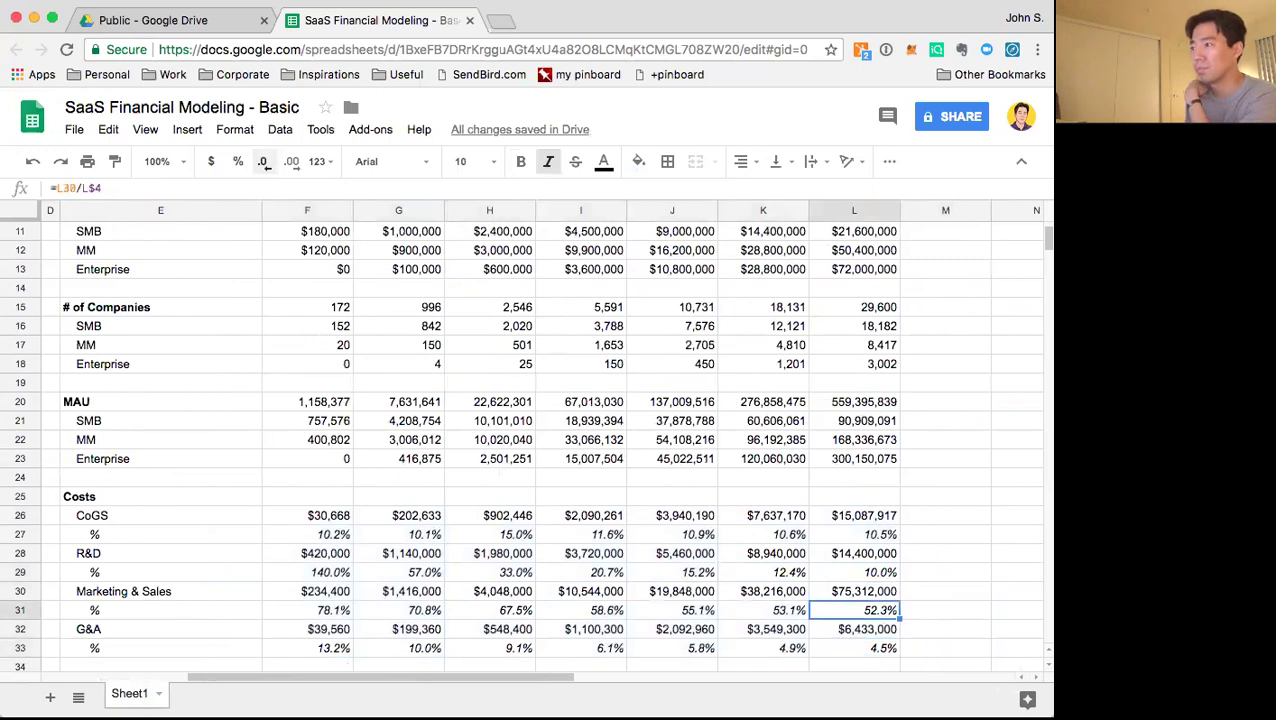
# Enter benchmark notes in column M beside the % rows: ~20% for R&D, ~30% for Marketing & Sales and ~20% for G&A
pyautogui.press('Right')
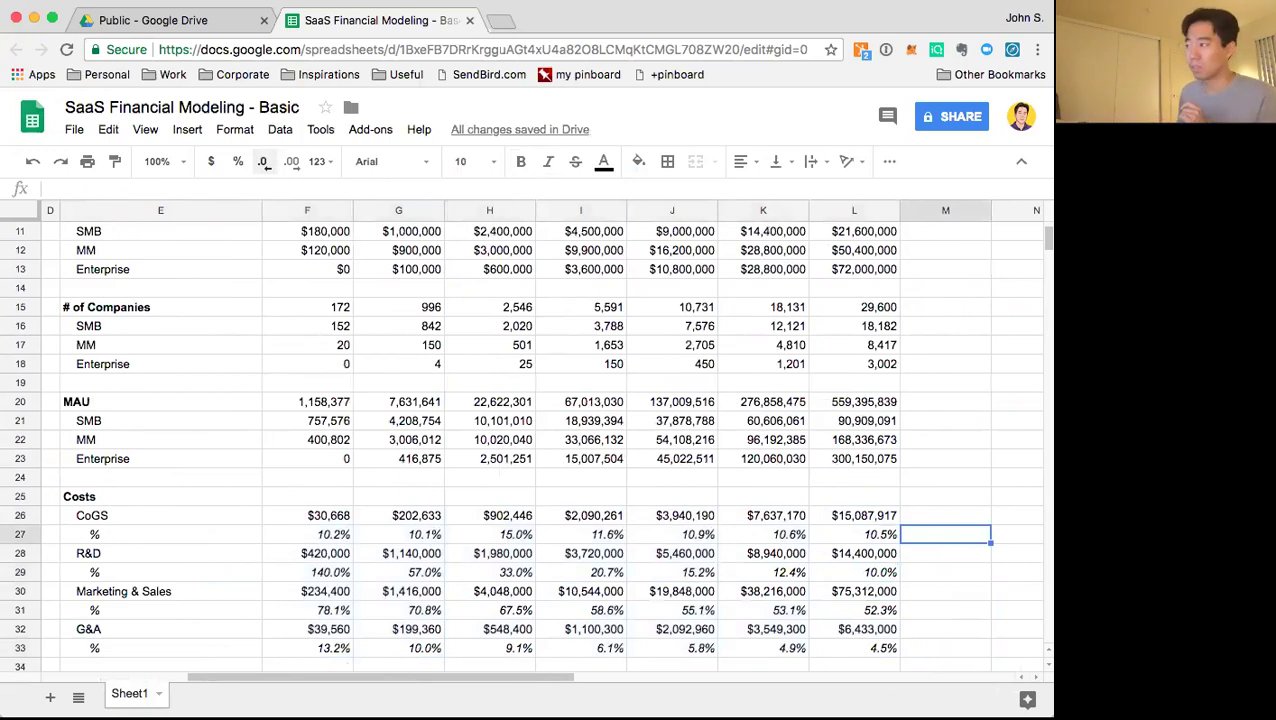
pyautogui.press('Down')
pyautogui.press('Down')
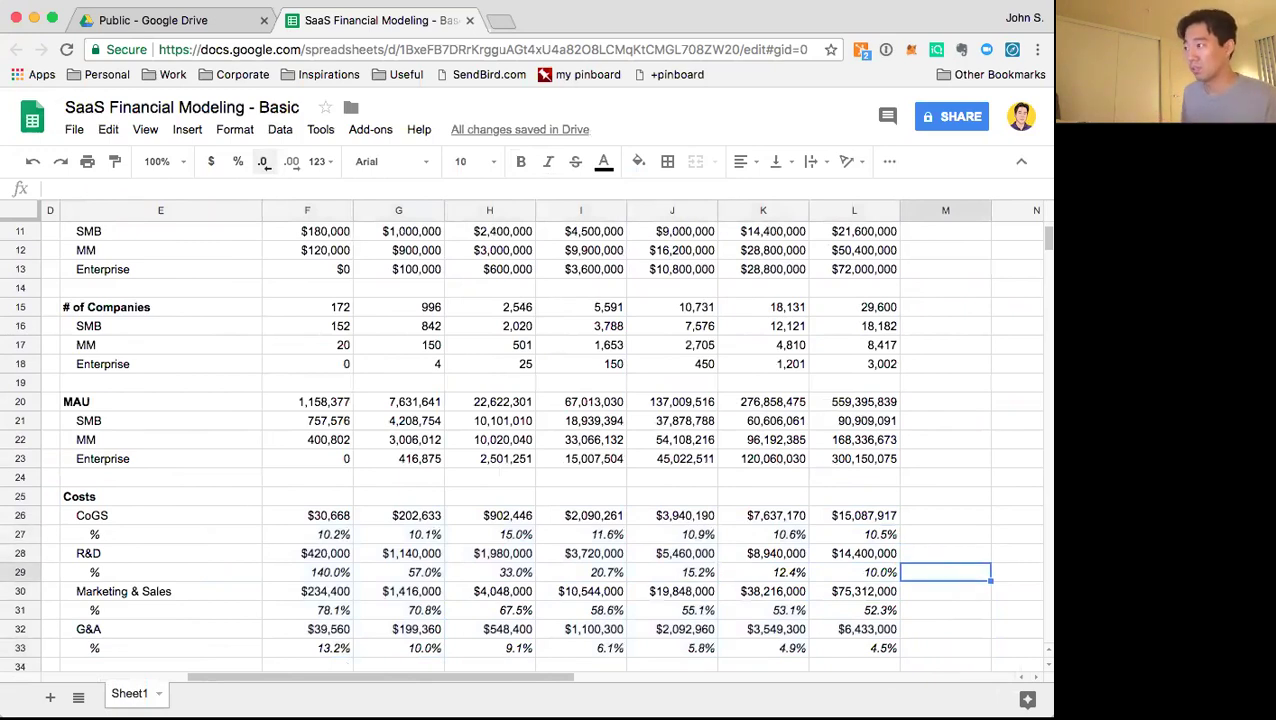
pyautogui.write('~20%')
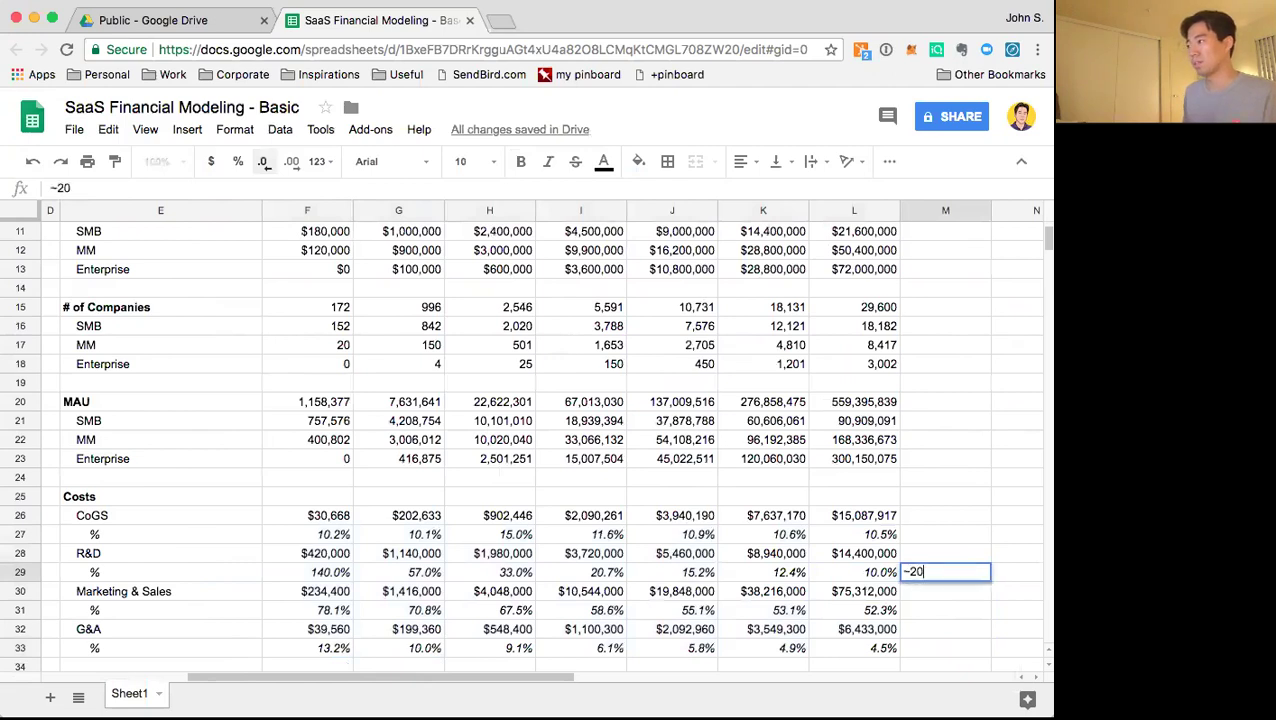
pyautogui.press('Return')
pyautogui.press('Down')
pyautogui.write('30%')
pyautogui.press('Return')
pyautogui.press('Down')
pyautogui.write('~20%')
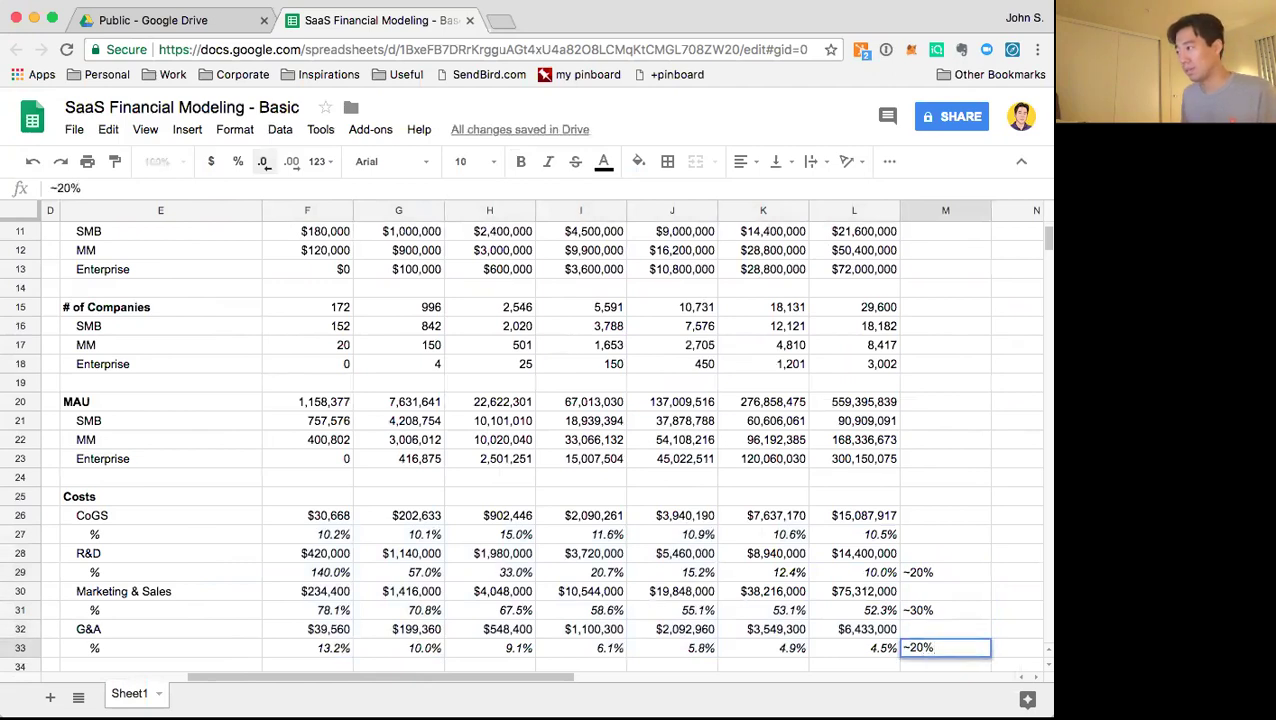
pyautogui.press('Return')
pyautogui.press('Up')
pyautogui.press('Up')
pyautogui.press('Up')
pyautogui.press('Up')
pyautogui.press('Up')
pyautogui.press('Up')
pyautogui.press('Up')
pyautogui.write('~30%')
pyautogui.press('Escape')
pyautogui.press('Down')
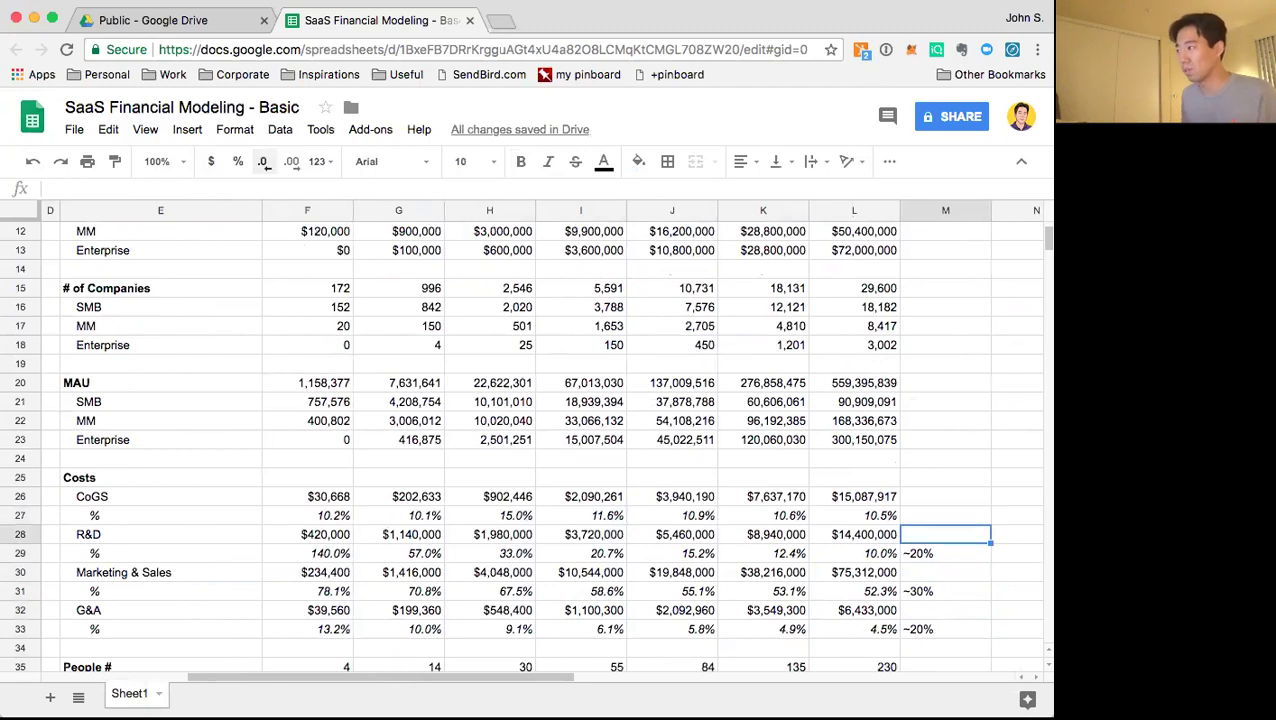
# Change the benchmark notes in column M to ~30% for R&D and ~40% for Marketing & Sales
pyautogui.press('Down')
pyautogui.press('Return')
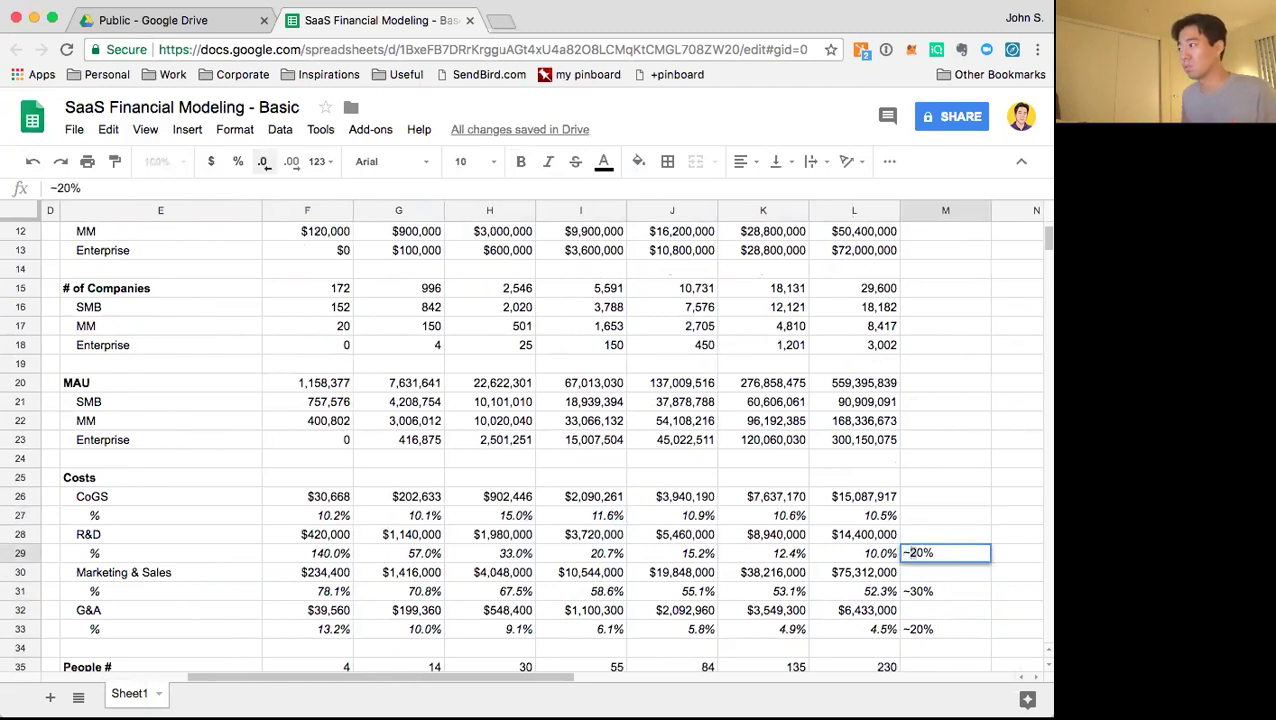
pyautogui.press('Delete')
pyautogui.write('3')
pyautogui.press('Return')
pyautogui.press('Down')
pyautogui.press('Return')
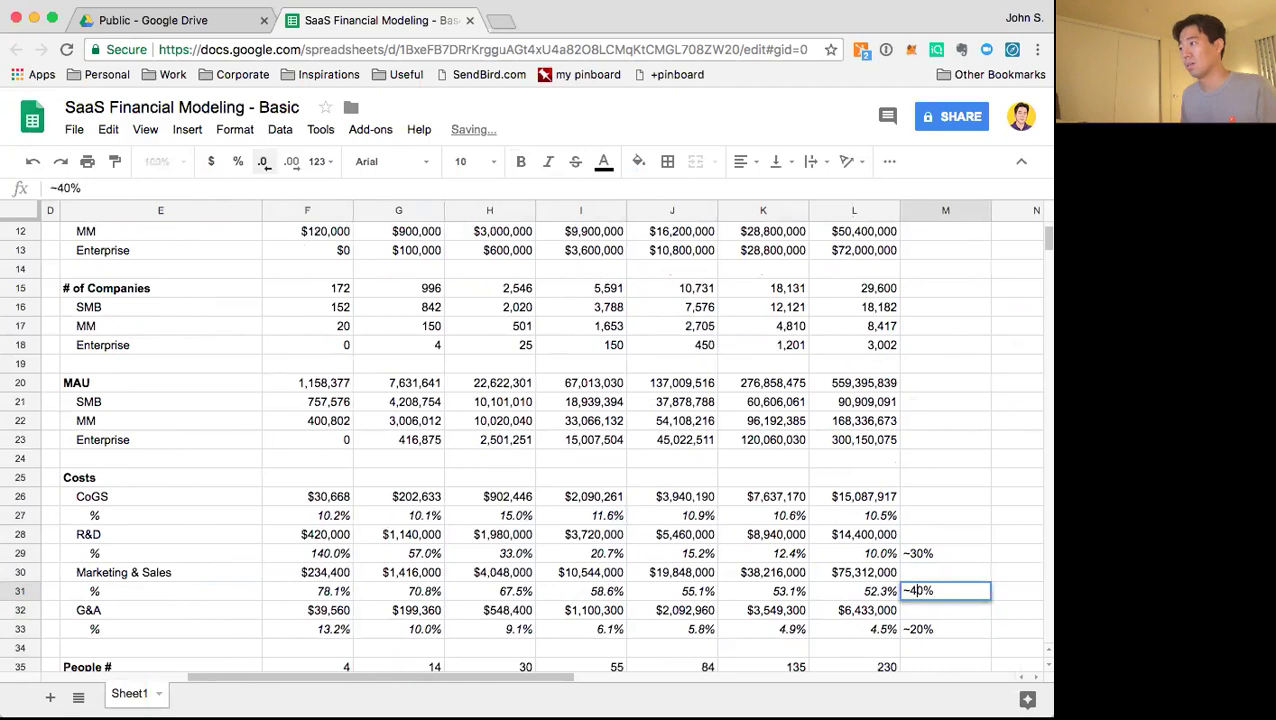
pyautogui.press('Return')
pyautogui.press('Down')
pyautogui.press('Return')
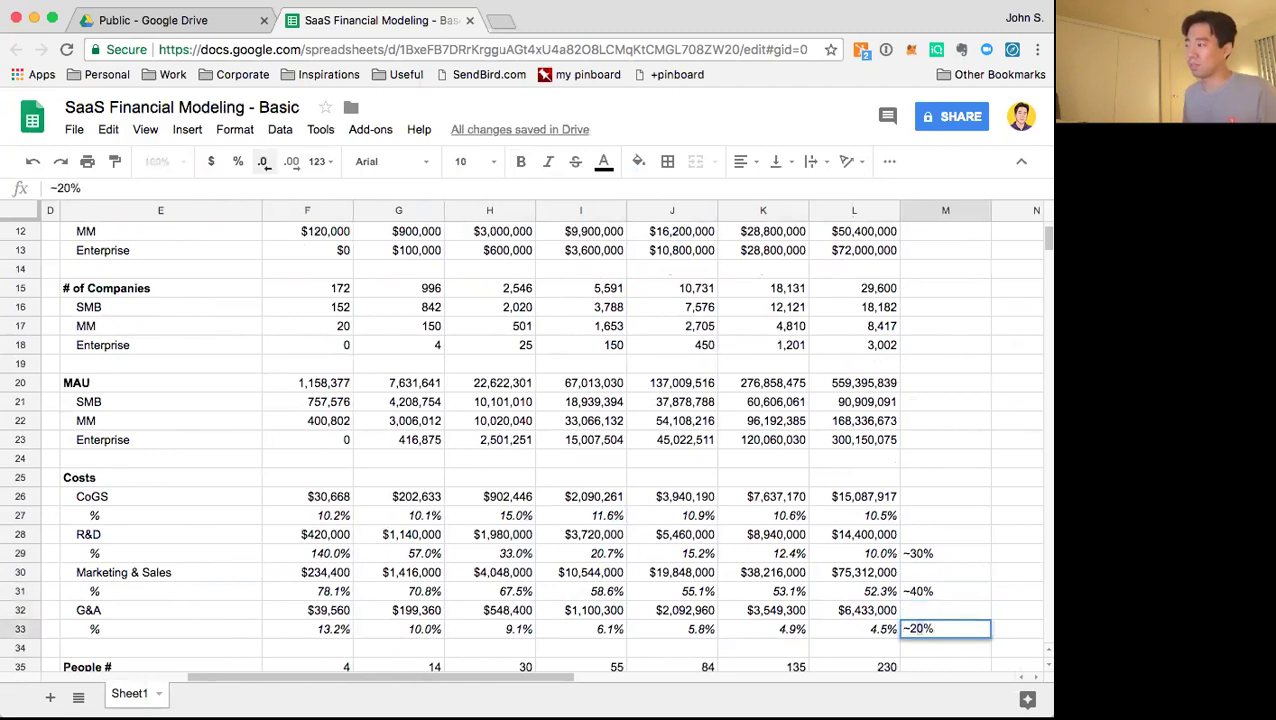
pyautogui.press('Return')
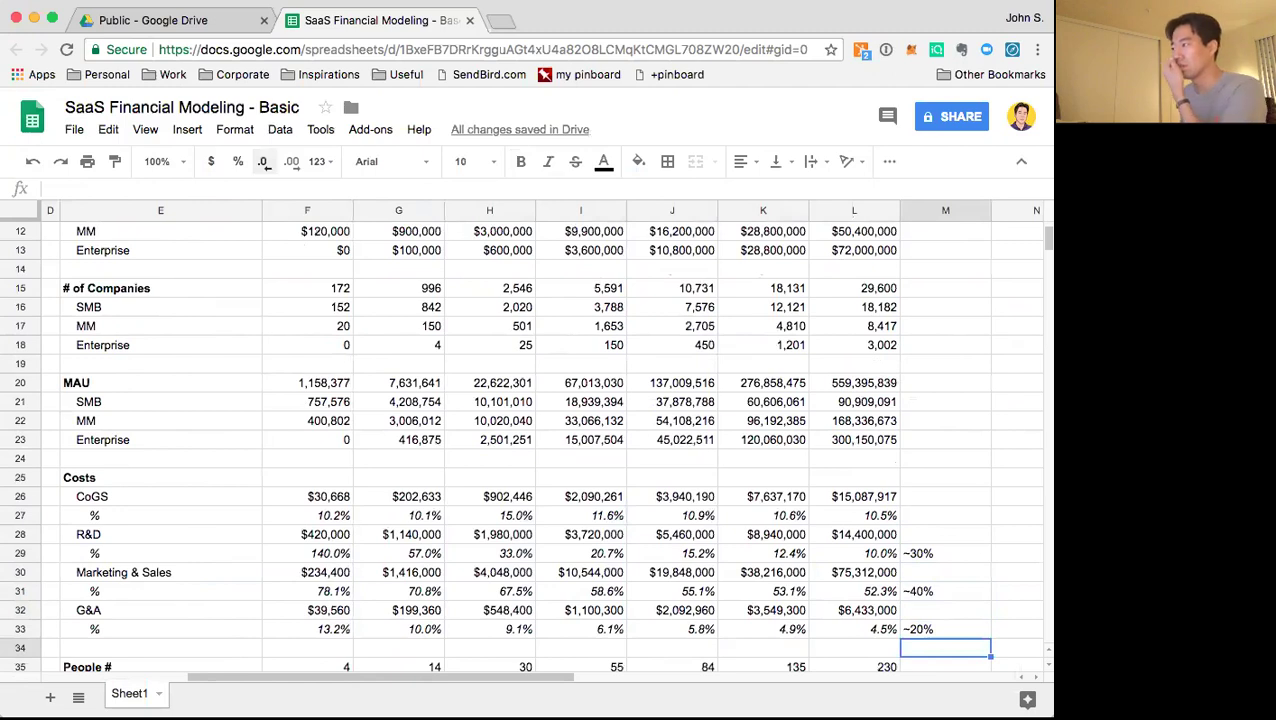
# Compare the R&D and Marketing & Sales percentages in column L with the benchmark notes beside them
pyautogui.press('Up')
pyautogui.press('Up')
pyautogui.press('Up')
pyautogui.press('Up')
pyautogui.press('Up')
pyautogui.press('Up')
pyautogui.press('Up')
pyautogui.press('Down')
pyautogui.press('Down')
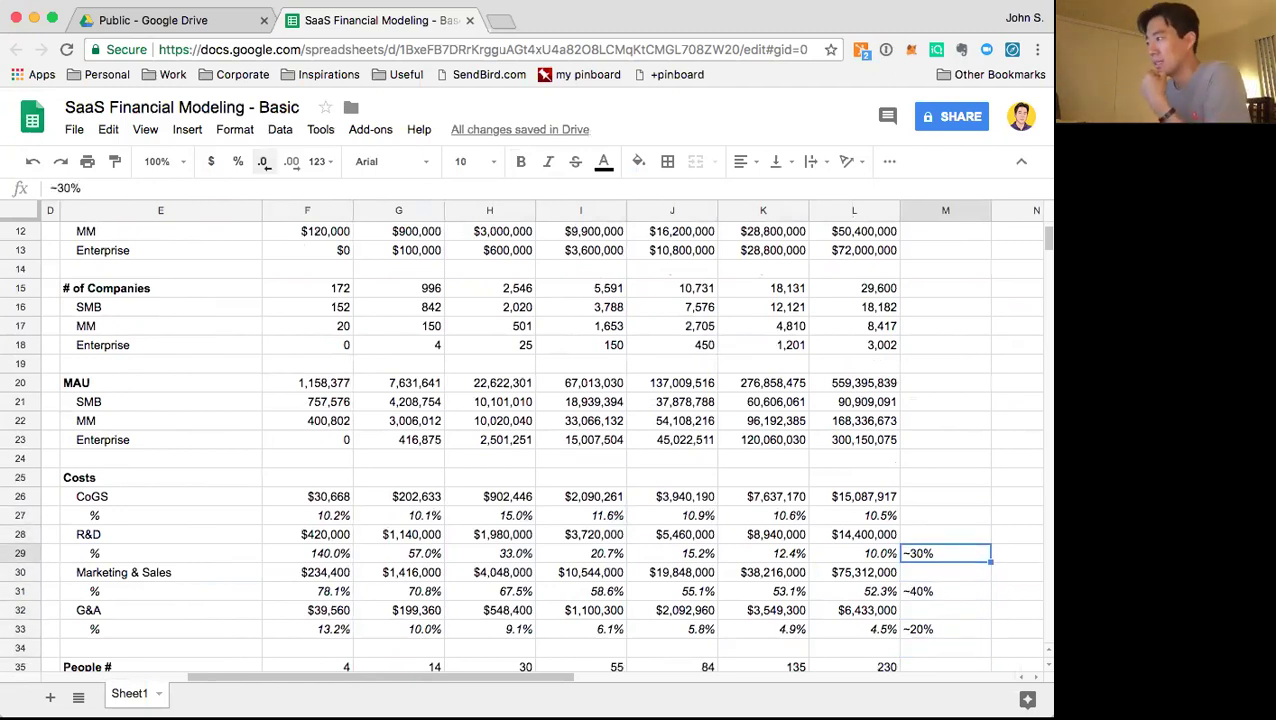
pyautogui.press('Up')
pyautogui.press('Down')
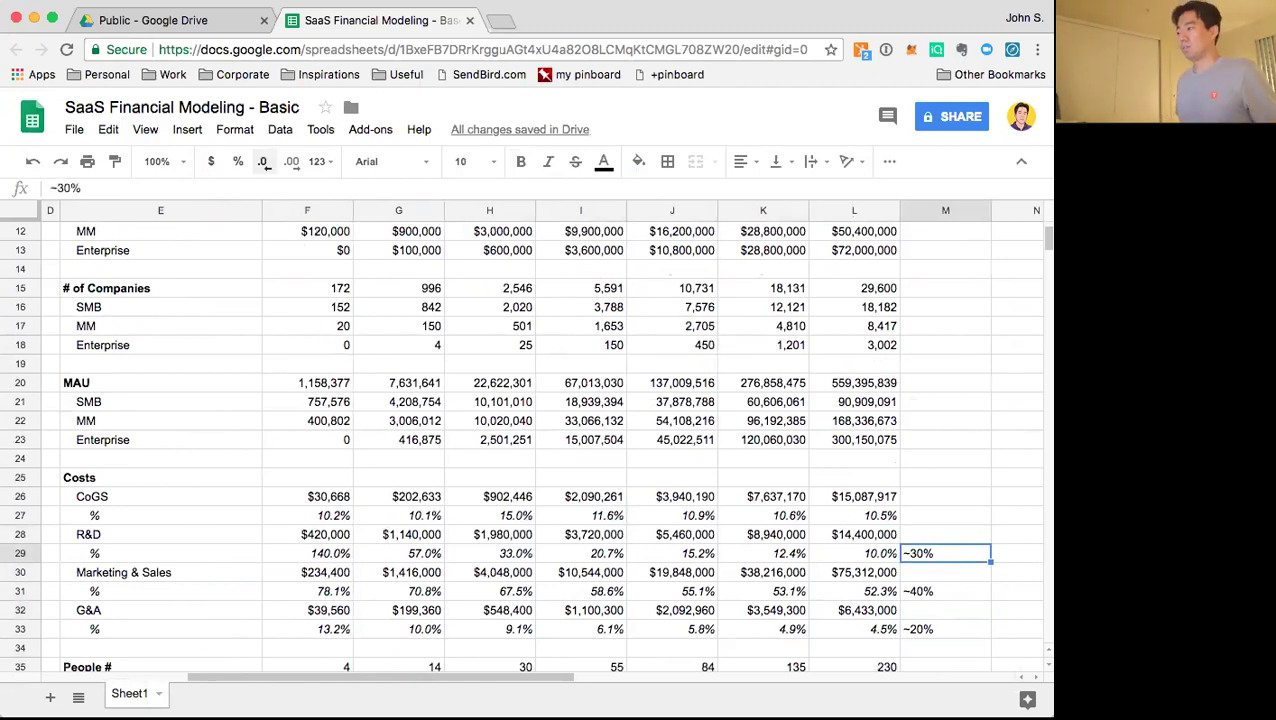
pyautogui.press('Left')
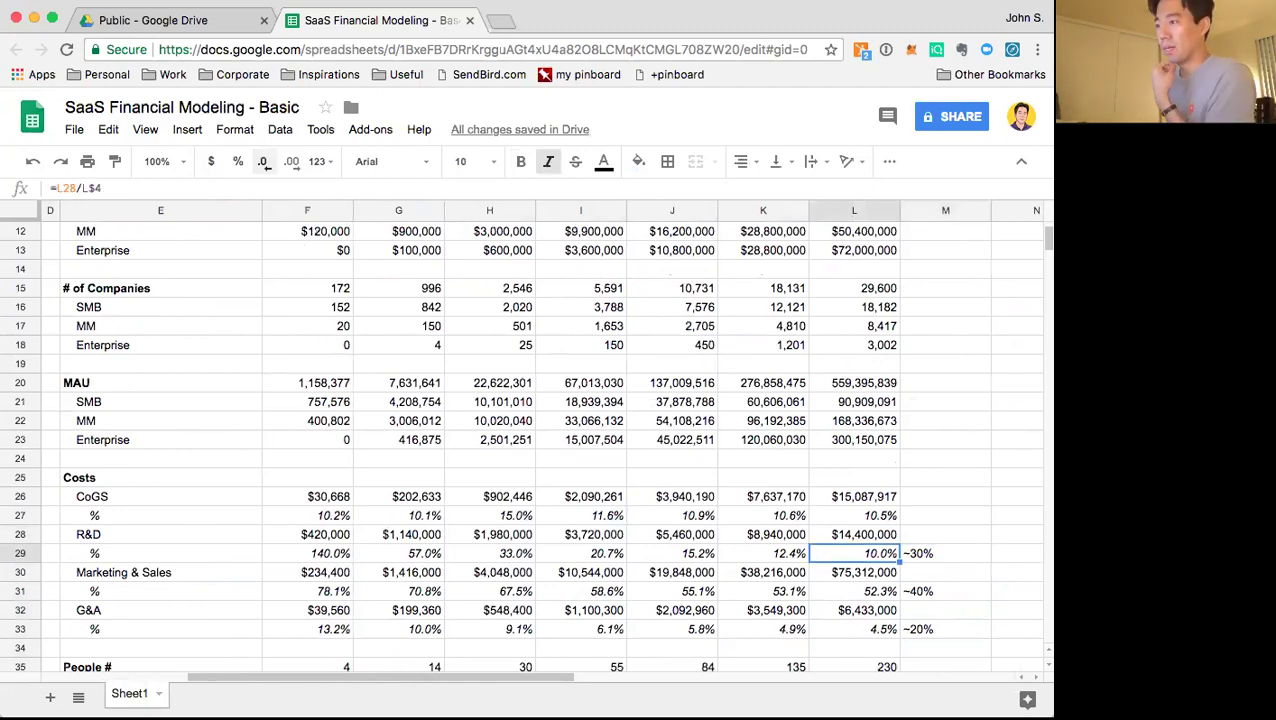
pyautogui.press('Right')
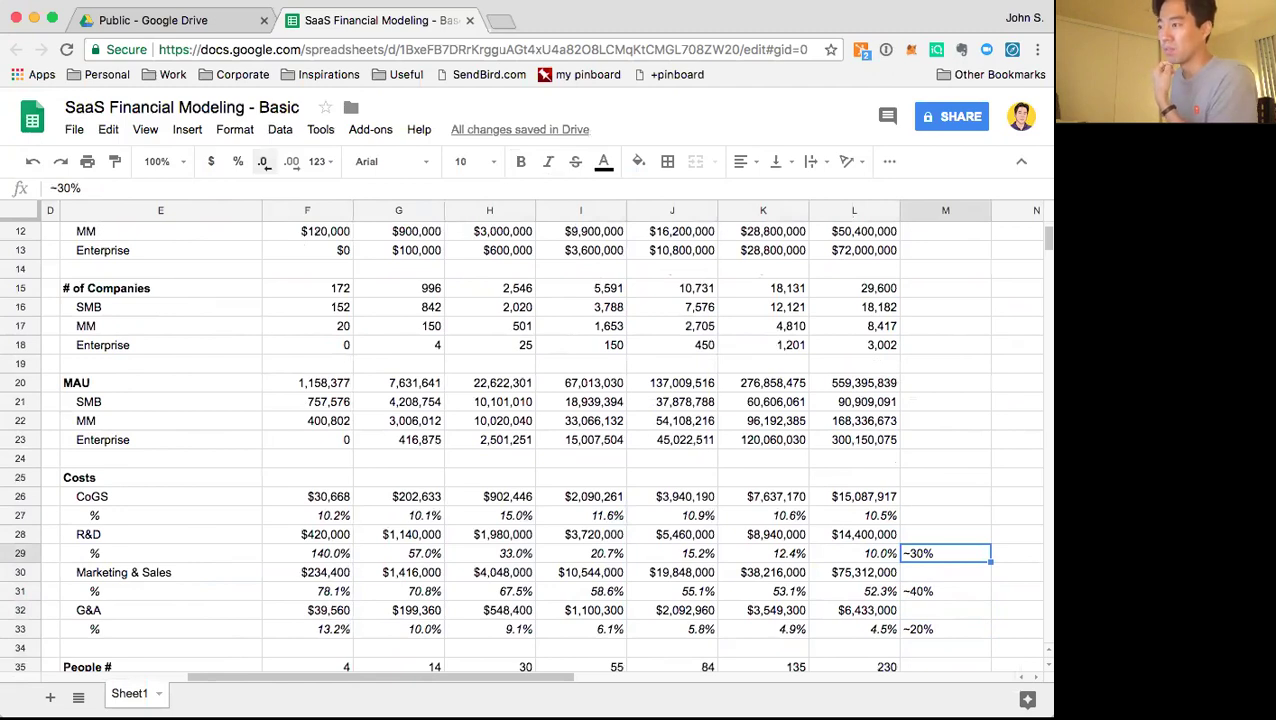
pyautogui.press('Down')
pyautogui.press('Down')
pyautogui.press('Left')
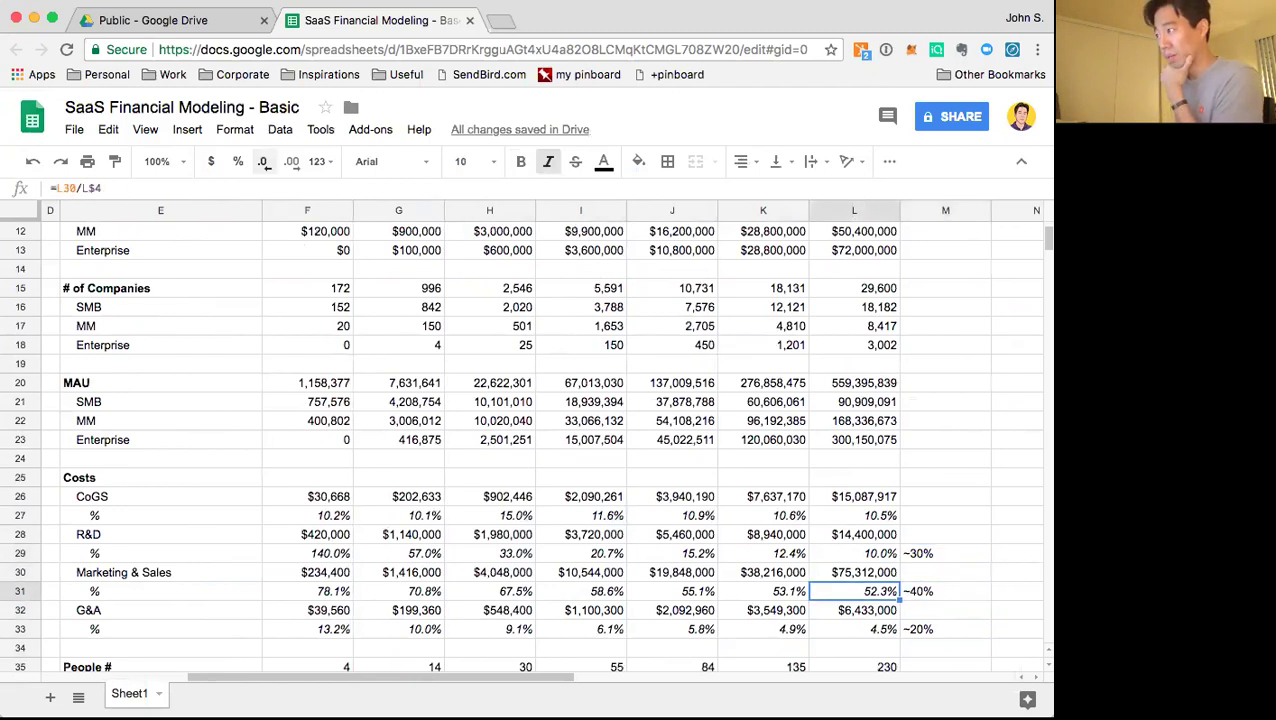
# Total the CoGS, R&D, Marketing & Sales and G&A amounts for Y1 in F25 with =F26+F28+F30+F32
pyautogui.press('Up')
pyautogui.press('Up')
pyautogui.press('Up')
pyautogui.press('Up')
pyautogui.press('Up')
pyautogui.press('Up')
pyautogui.press('Left')
pyautogui.press('Left')
pyautogui.press('Left')
pyautogui.press('Left')
pyautogui.press('Left')
pyautogui.press('Left')
pyautogui.press('Left')
pyautogui.press('Left')
pyautogui.press('Left')
pyautogui.press('Left')
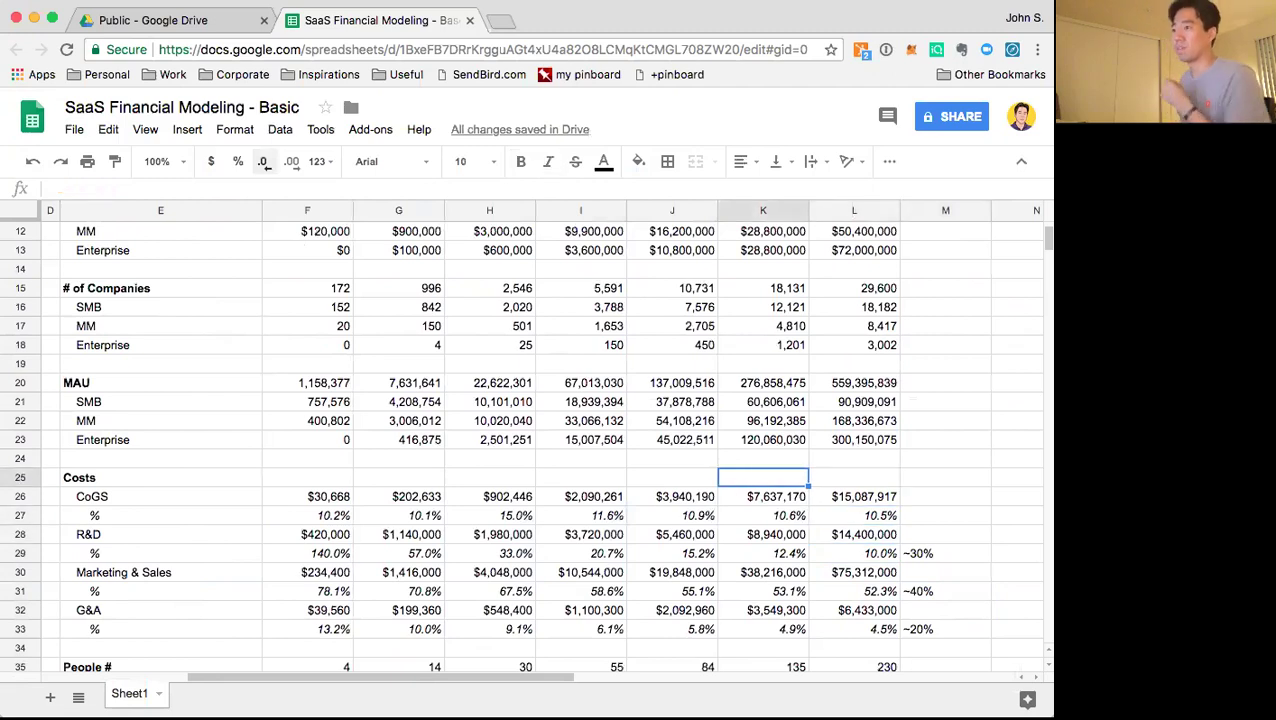
pyautogui.press('Right')
pyautogui.press('Right')
pyautogui.press('Right')
pyautogui.press('Right')
pyautogui.press('Right')
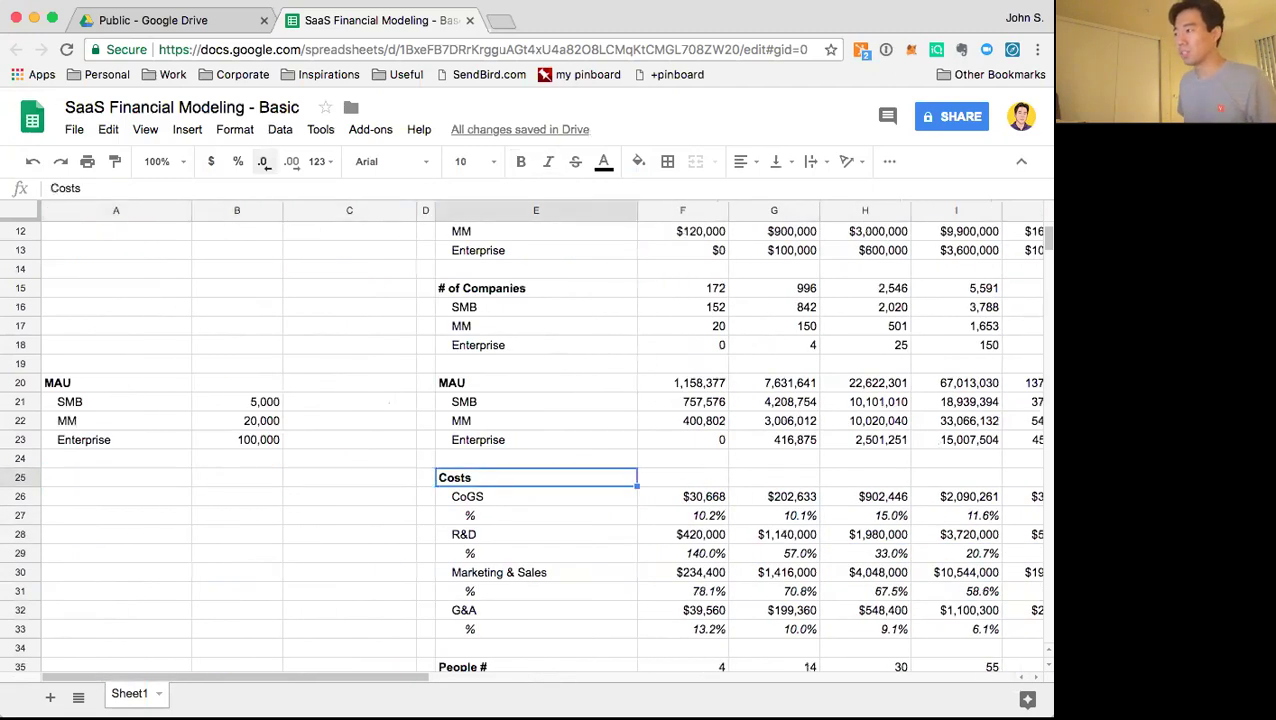
pyautogui.press('Left')
pyautogui.write('=')
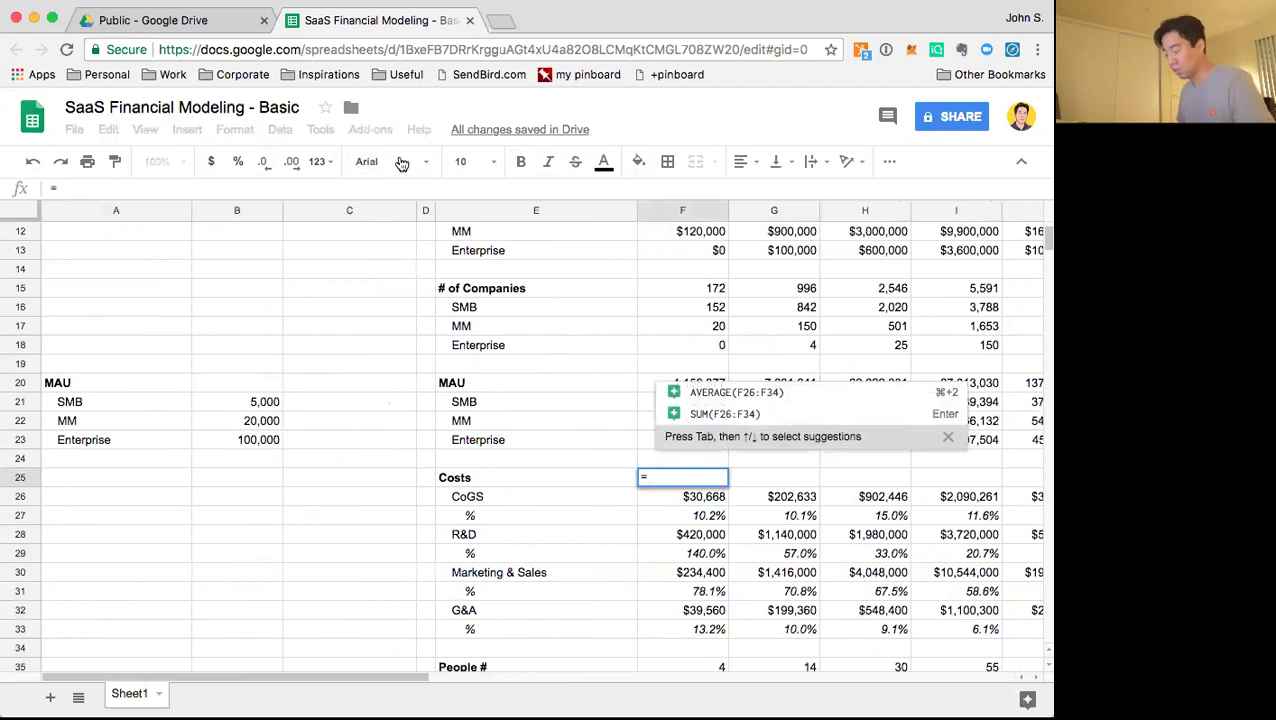
pyautogui.click(704, 499)
pyautogui.write('+')
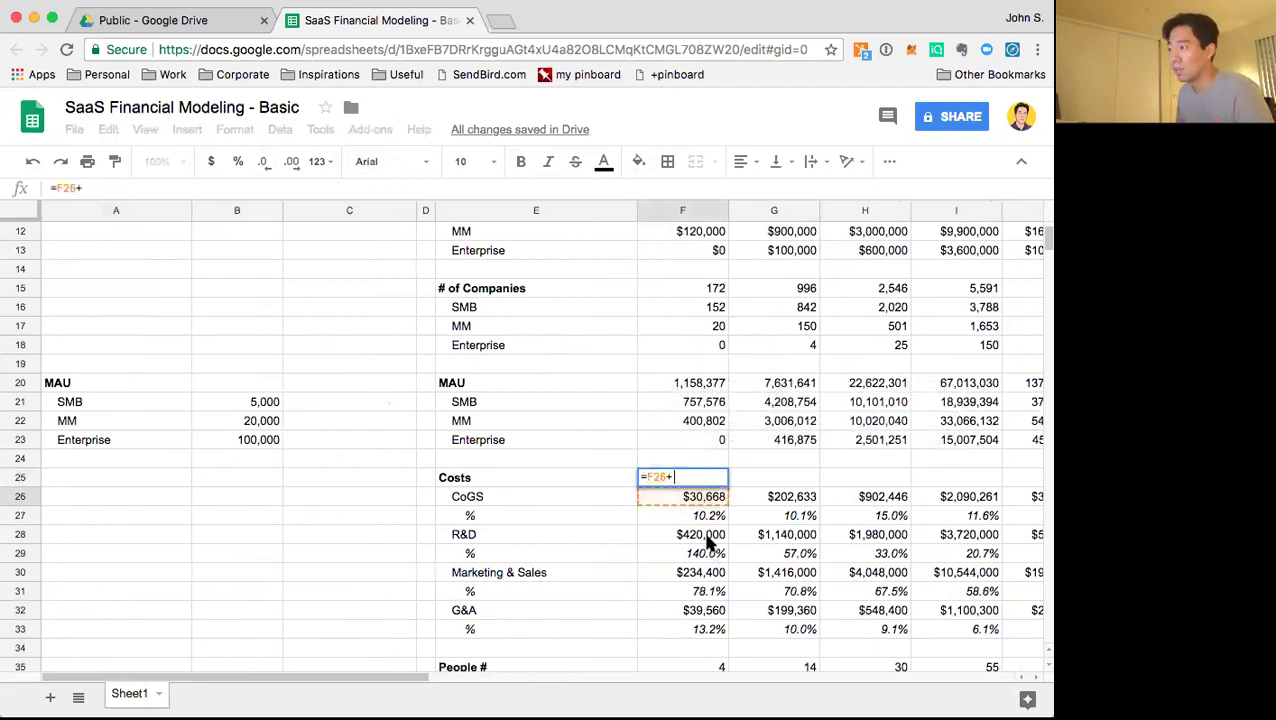
pyautogui.click(704, 536)
pyautogui.write('+')
pyautogui.click(680, 575)
pyautogui.write('+')
pyautogui.click(700, 612)
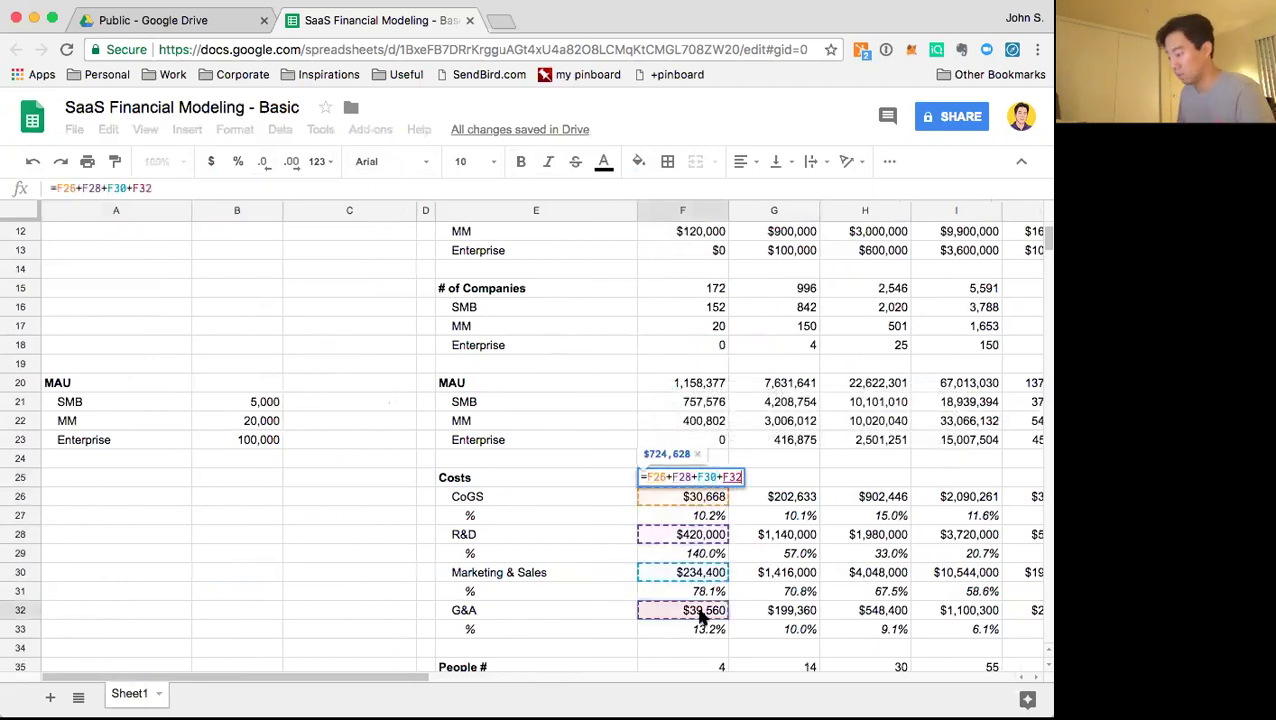
pyautogui.press('Return')
# Copy the Y1 total costs formula across row 25 to column L and make the totals bold
pyautogui.press('Up')
pyautogui.hotkey('shift', 'Right')
pyautogui.hotkey('shift', 'Right')
pyautogui.hotkey('shift', 'Right')
pyautogui.press('Left')
pyautogui.press('Left')
pyautogui.press('Right')
pyautogui.press('Right')
pyautogui.hotkey('ctrl', 'c')
pyautogui.hotkey('shift', 'Right')
pyautogui.hotkey('shift', 'Right')
pyautogui.hotkey('shift', 'Right')
pyautogui.hotkey('shift', 'Right')
pyautogui.hotkey('shift', 'Right')
pyautogui.hotkey('shift', 'Right')
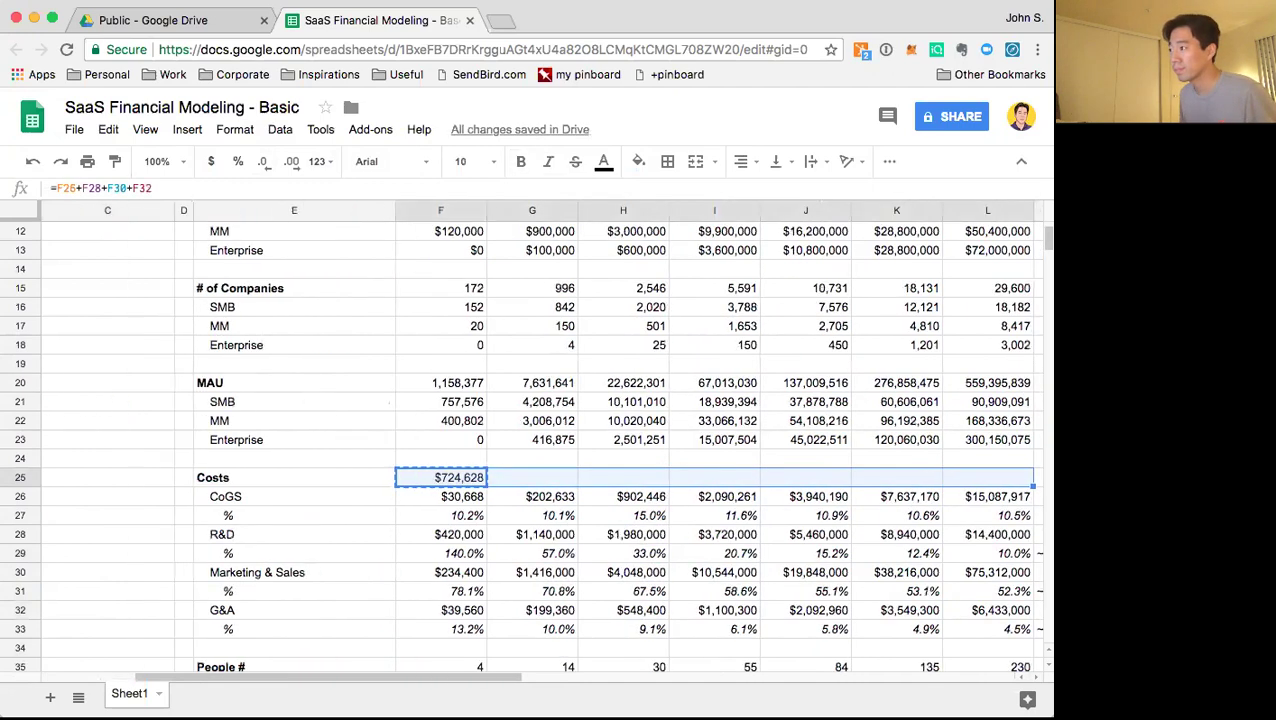
pyautogui.hotkey('ctrl', 'v')
pyautogui.press('Left')
pyautogui.press('Left')
pyautogui.press('Left')
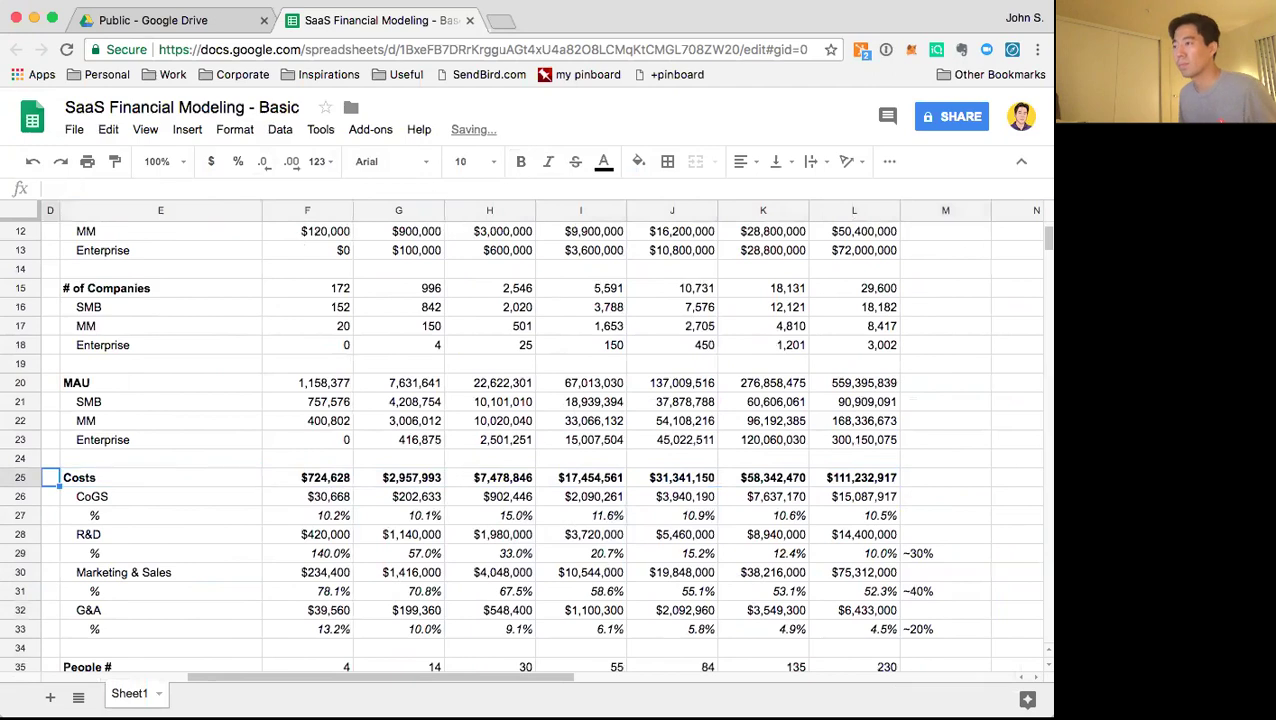
# Add a bottom border under the whole Costs heading row, row 25
pyautogui.press('Down')
pyautogui.press('Down')
pyautogui.press('Down')
pyautogui.scroll(-2, 514, 465)
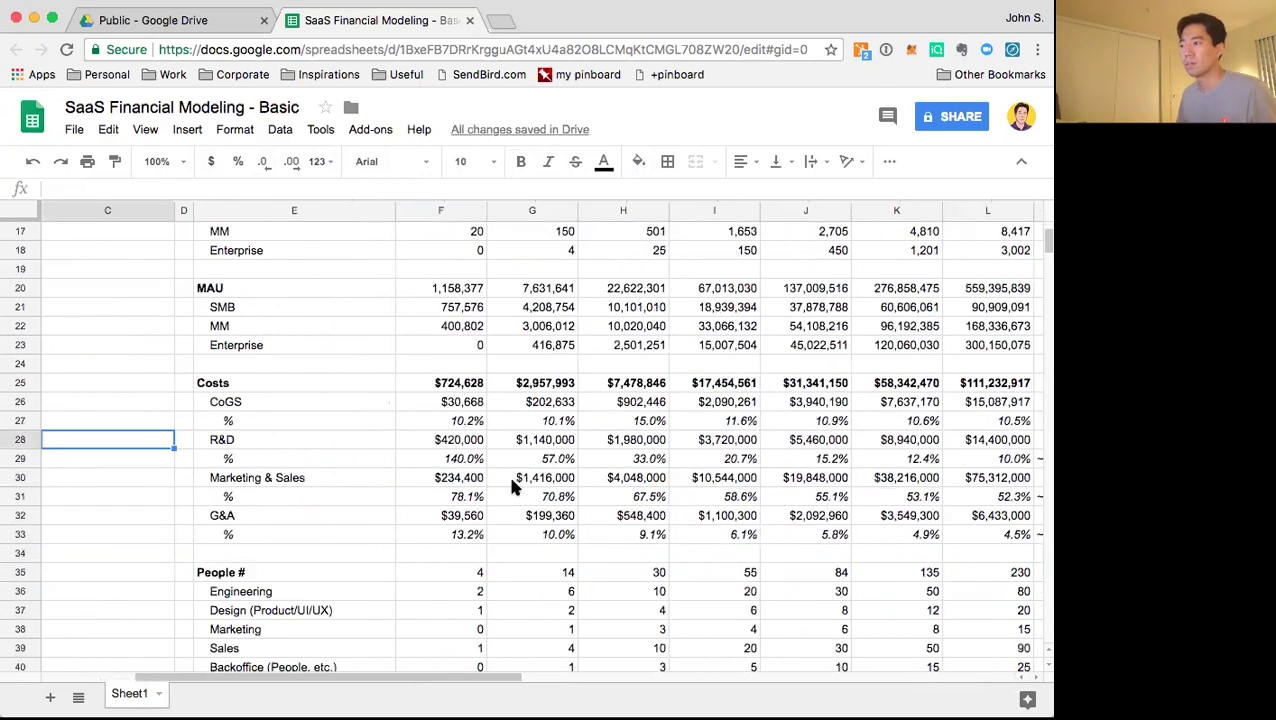
pyautogui.click(340, 377)
pyautogui.hotkey('ctrl', 'Right')
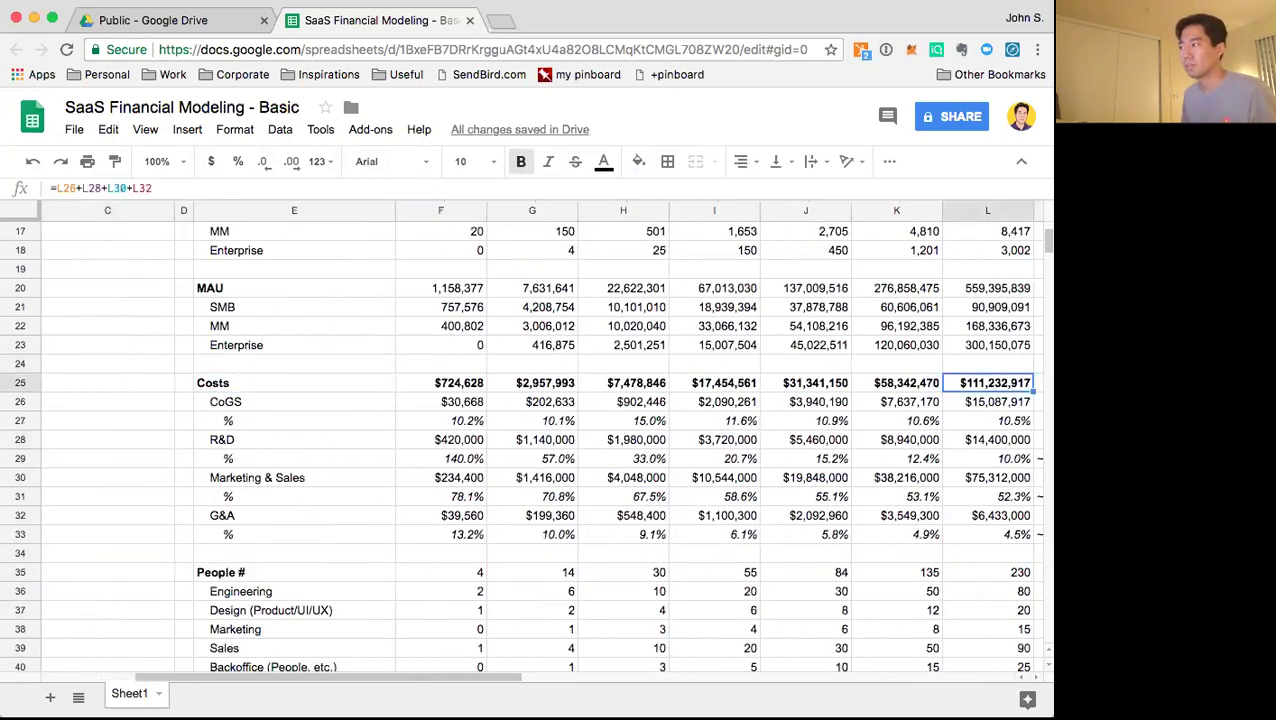
pyautogui.hotkey('shift', 'space')
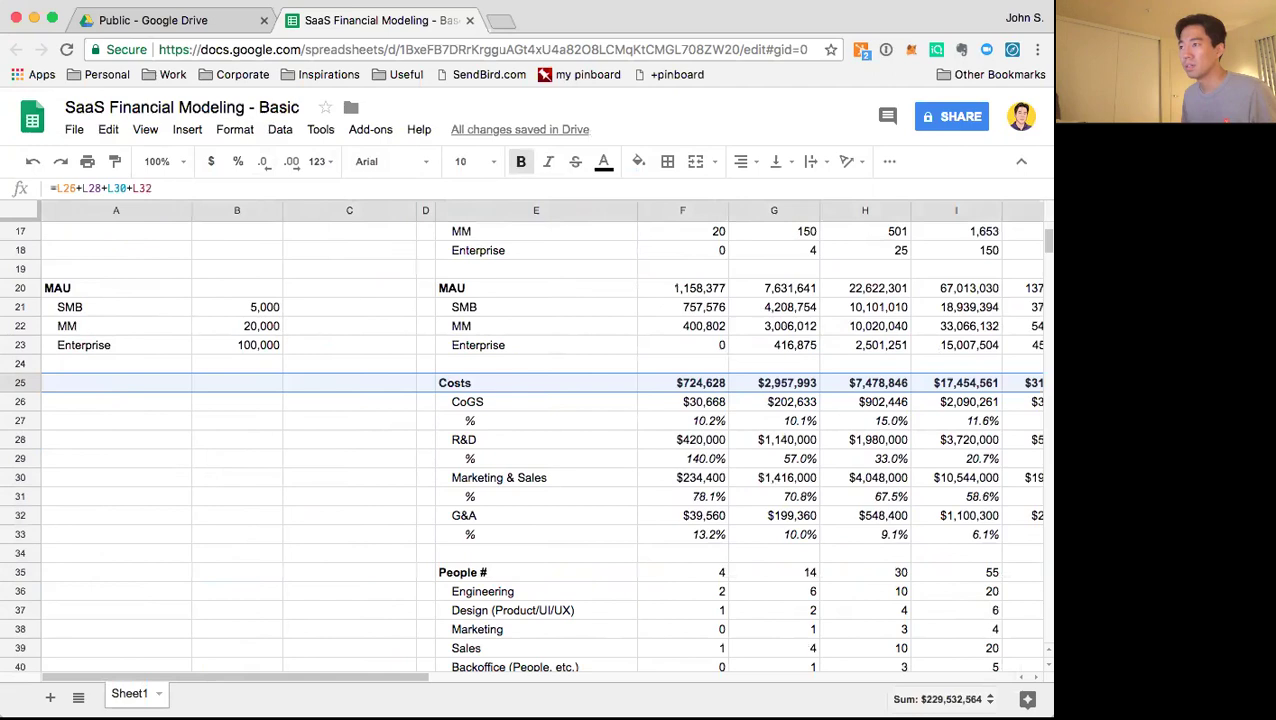
pyautogui.click(674, 162)
pyautogui.click(757, 231)
pyautogui.click(570, 533)
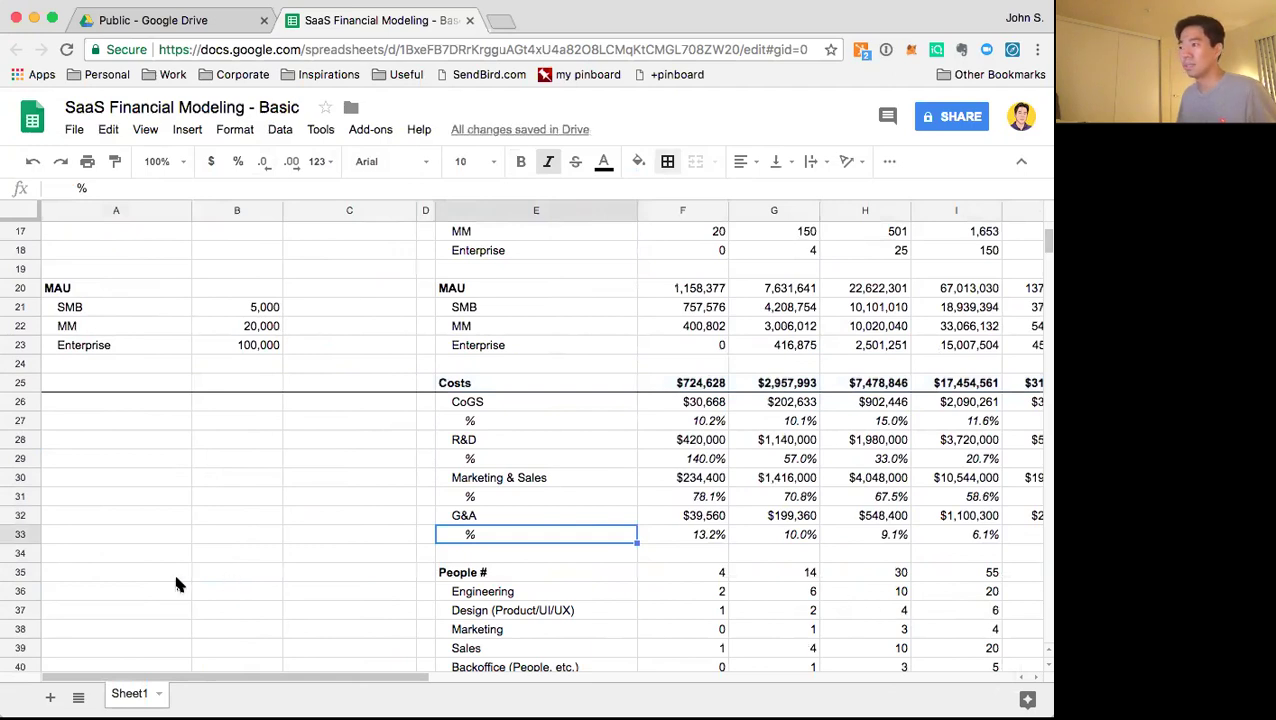
# Insert five blank rows above the People # headcount section at row 35
pyautogui.click(200, 591)
pyautogui.scroll(-5, 160, 560)
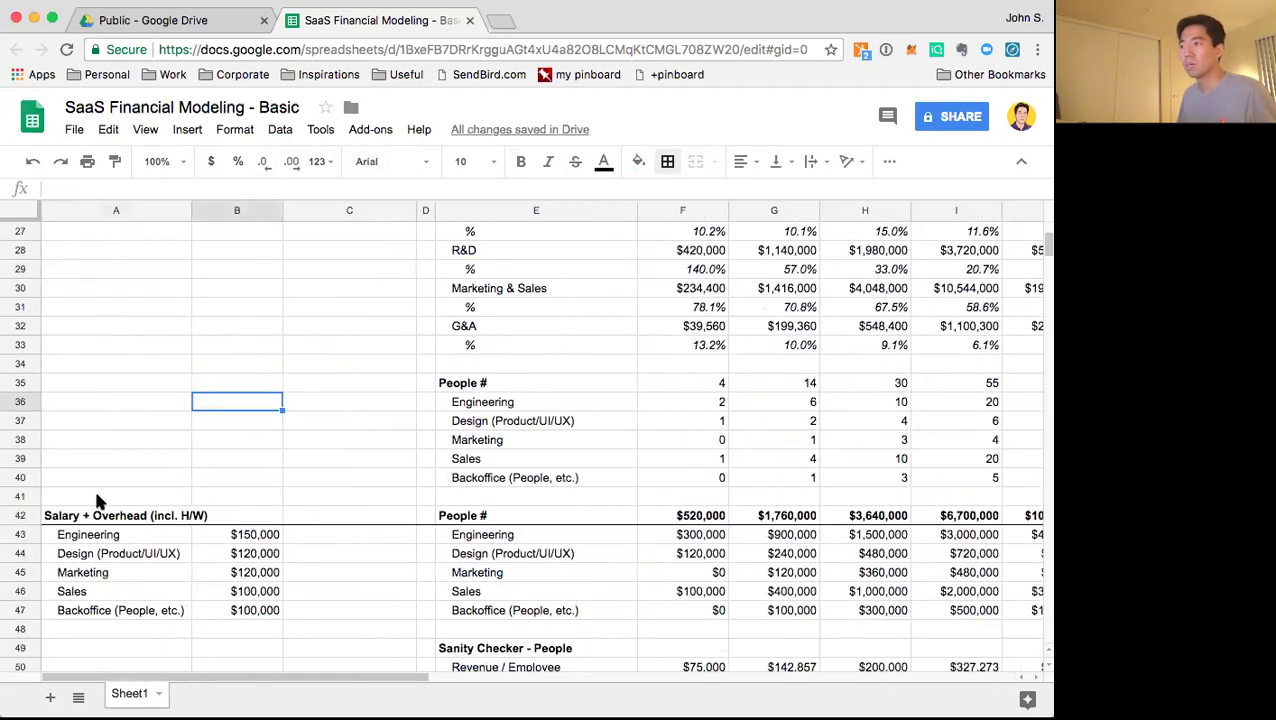
pyautogui.moveTo(22, 459); pyautogui.dragTo(22, 383)
pyautogui.rightClick(22, 383)
pyautogui.click(150, 505)
pyautogui.click(534, 484)
# Enter the heading Income in E35 and the label EBITDA in E36
pyautogui.click(507, 385)
pyautogui.write('Income')
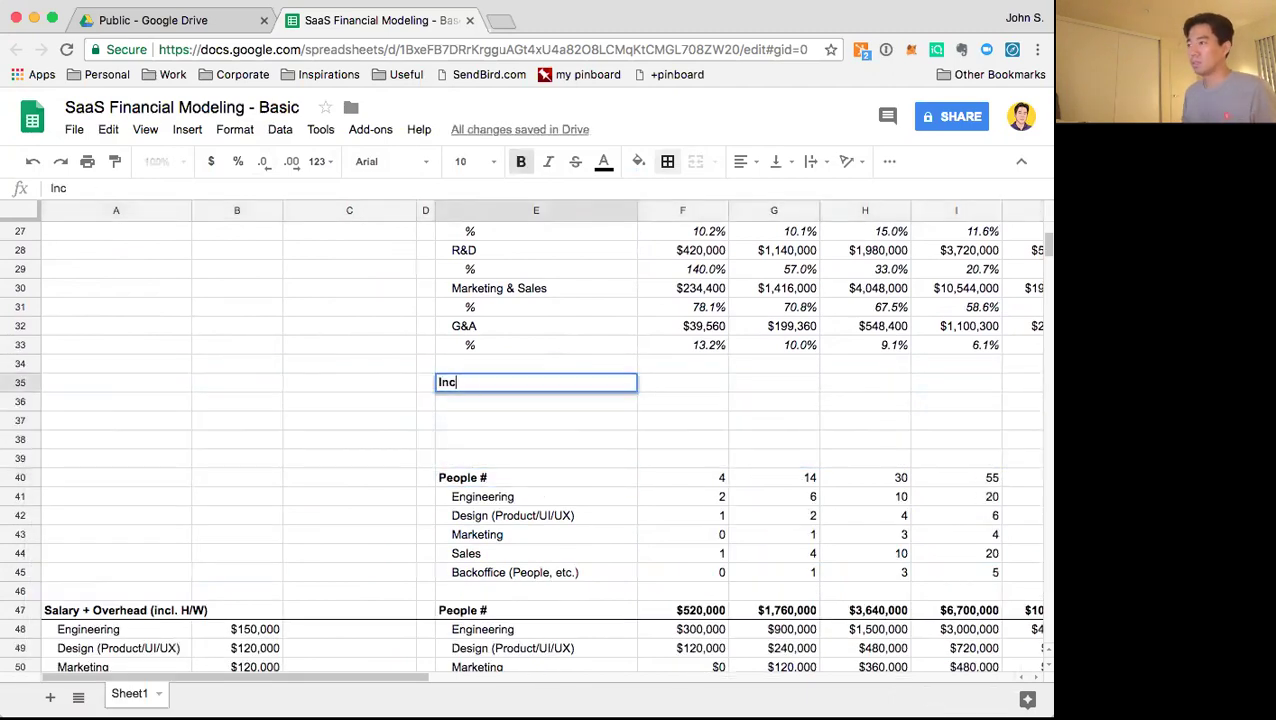
pyautogui.press('Return')
pyautogui.press('Return')
pyautogui.write('EBITDA')
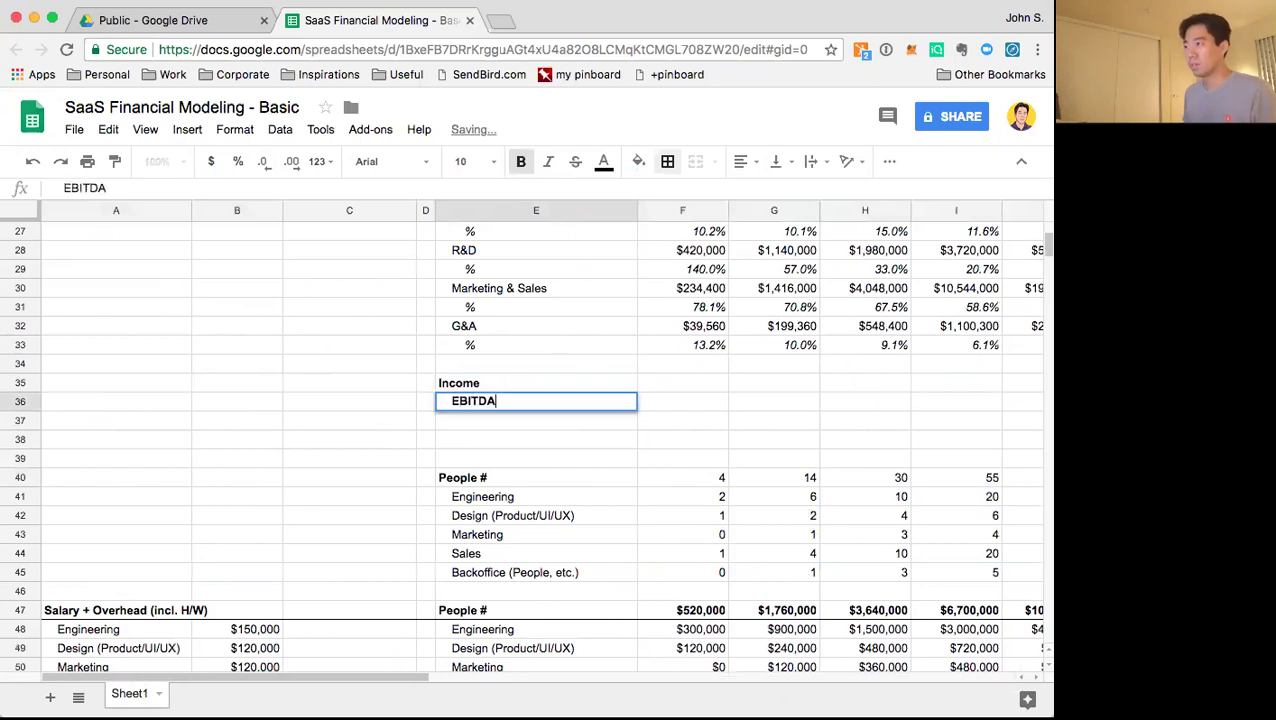
pyautogui.press('Return')
# Add the labels Earnings % and Fundraising in E37 and E38, and remove bold from the labels under Income
pyautogui.press('Down')
pyautogui.press('Return')
pyautogui.write('Earnings %')
pyautogui.press('Return')
pyautogui.press('Up')
pyautogui.hotkey('ctrl', 'b')
pyautogui.press('Down')
pyautogui.press('Down')
pyautogui.press('Up')
pyautogui.press('Return')
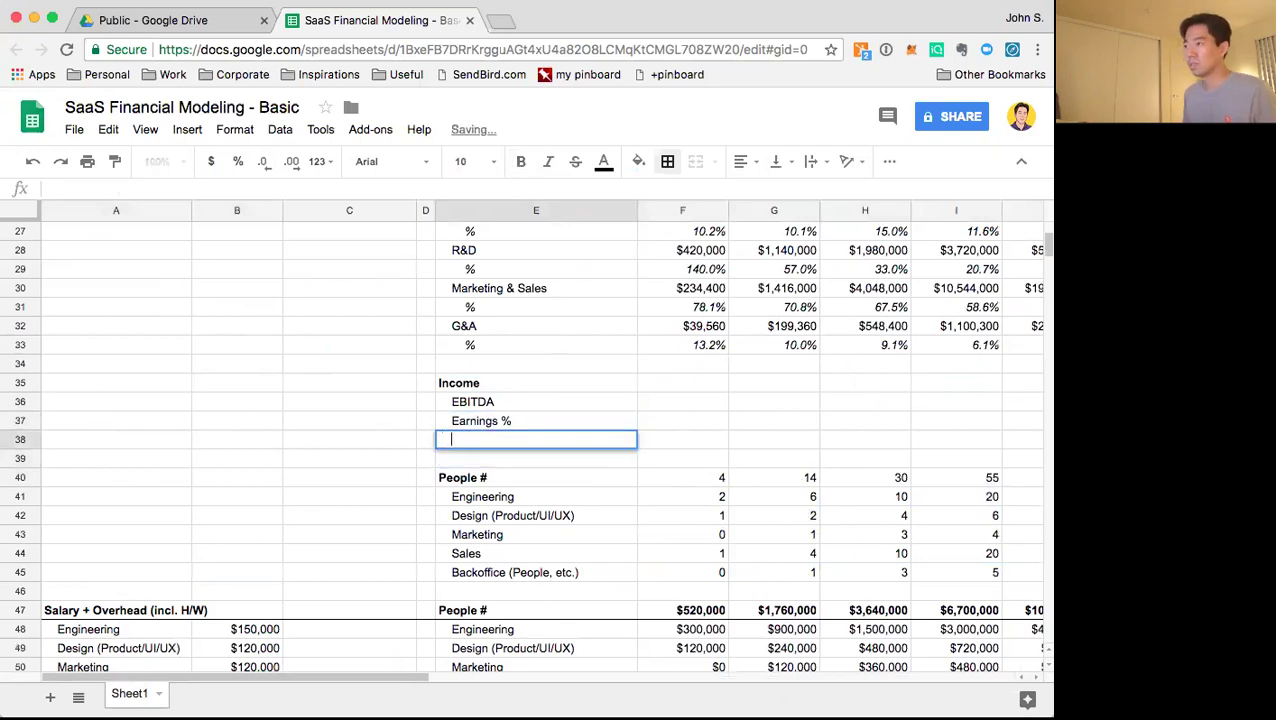
pyautogui.write('Fundraising')
pyautogui.press('Return')
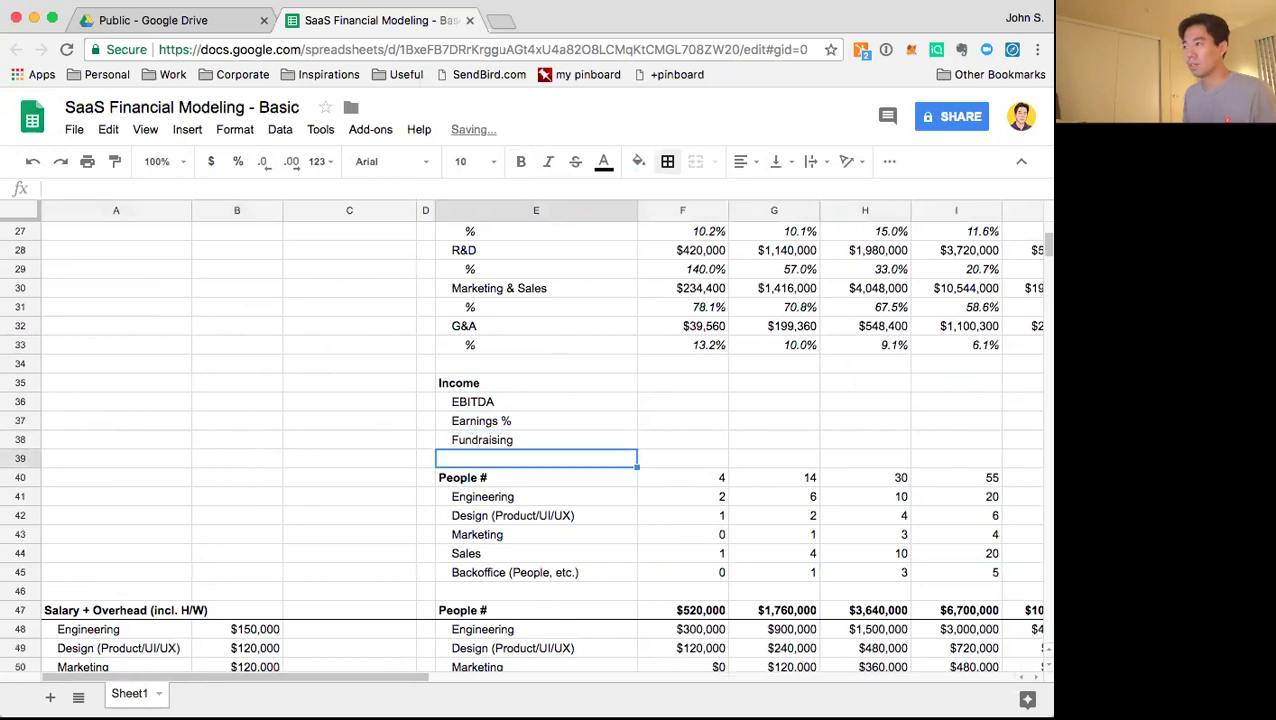
# Insert one more row above the People # headcount section and label E39 Cash Position
pyautogui.click(22, 477)
pyautogui.rightClick(24, 477)
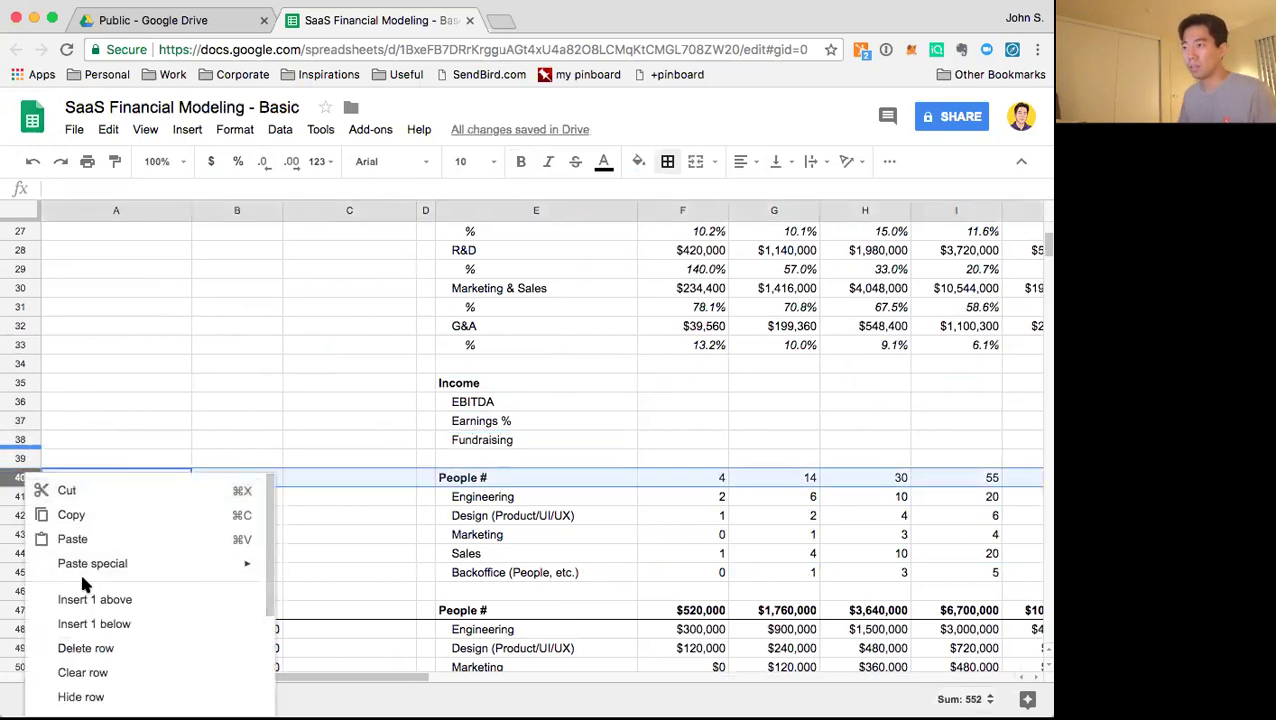
pyautogui.click(88, 599)
pyautogui.click(558, 572)
pyautogui.click(546, 456)
pyautogui.press('Return')
pyautogui.write('Cash Posit')
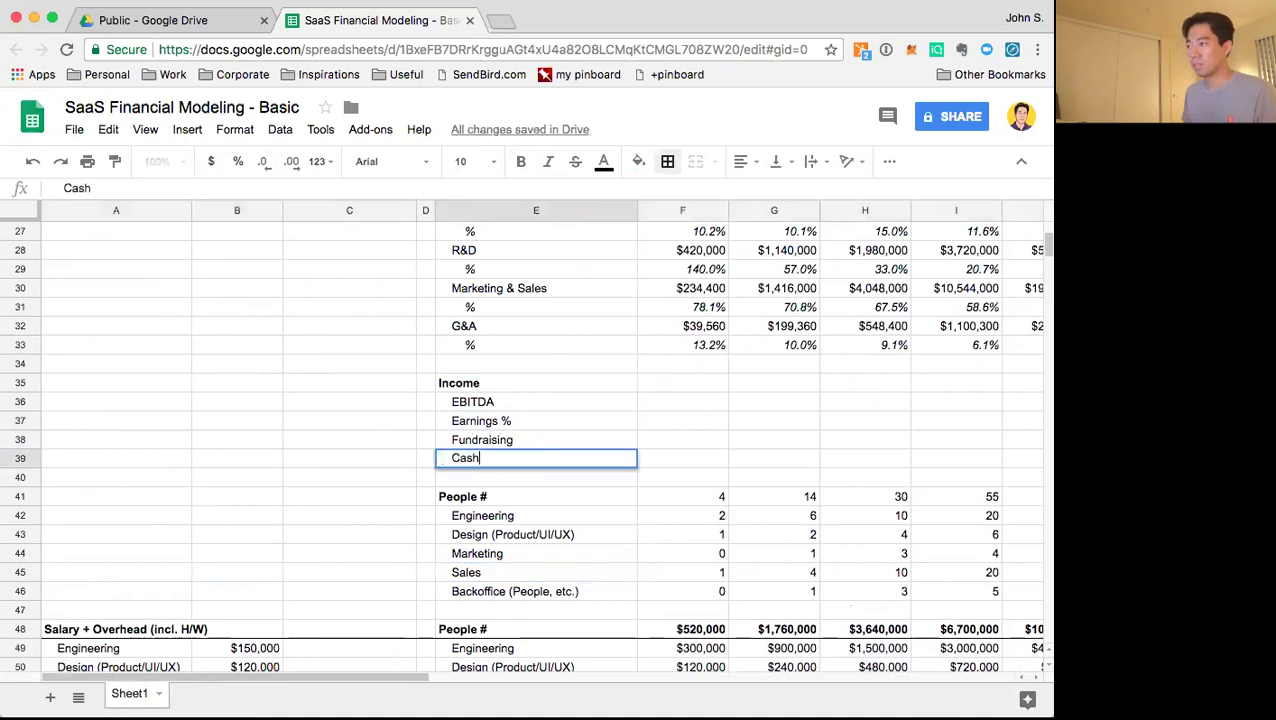
pyautogui.press('Return')
# Calculate the Y1 EBITDA in F36 as Target ARR minus total costs, using =F4-F25
pyautogui.press('Up')
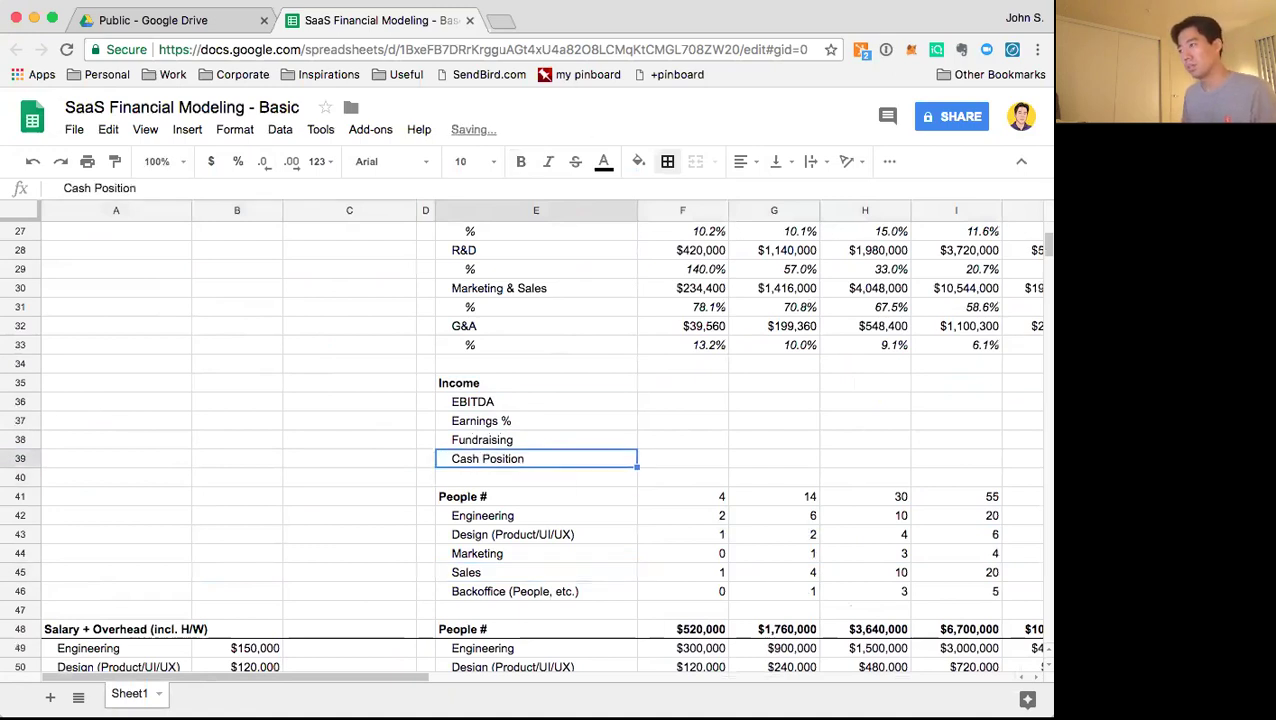
pyautogui.press('Up')
pyautogui.press('Up')
pyautogui.press('Up')
pyautogui.press('Up')
pyautogui.press('Right')
pyautogui.press('Down')
pyautogui.write('=')
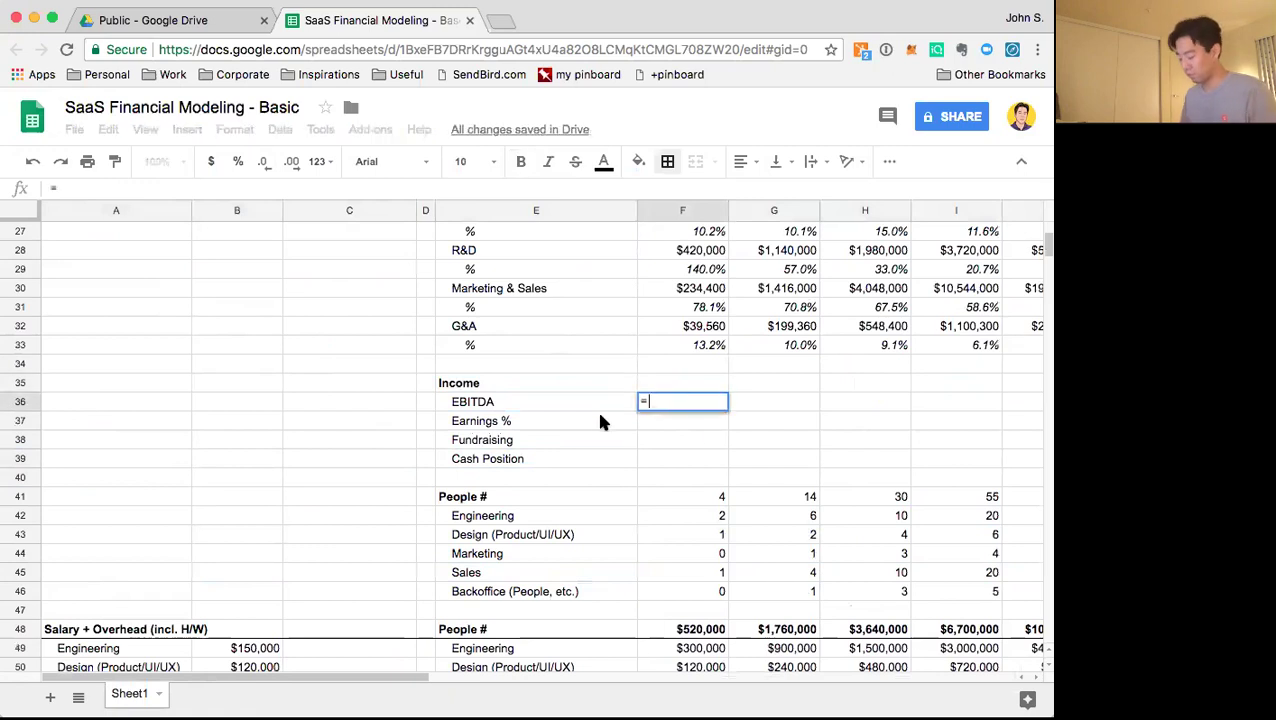
pyautogui.scroll(5, 797, 472)
pyautogui.scroll(2, 727, 414)
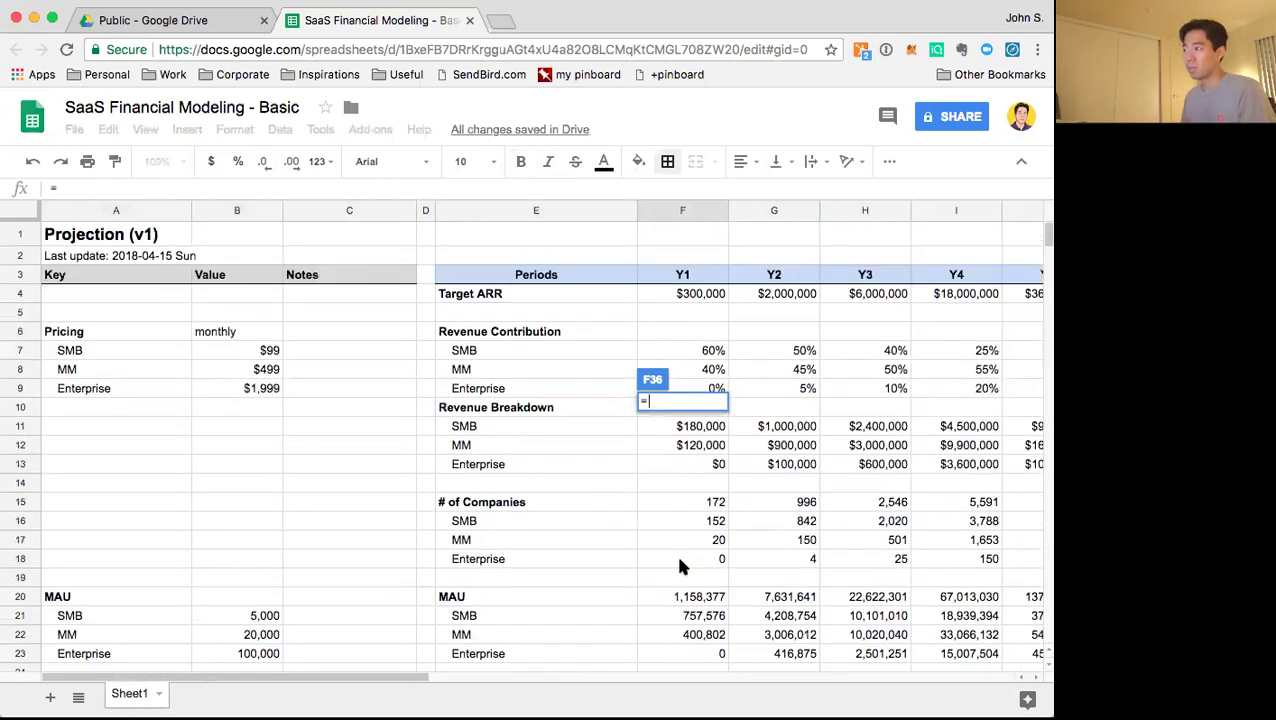
pyautogui.click(680, 293)
pyautogui.write('-')
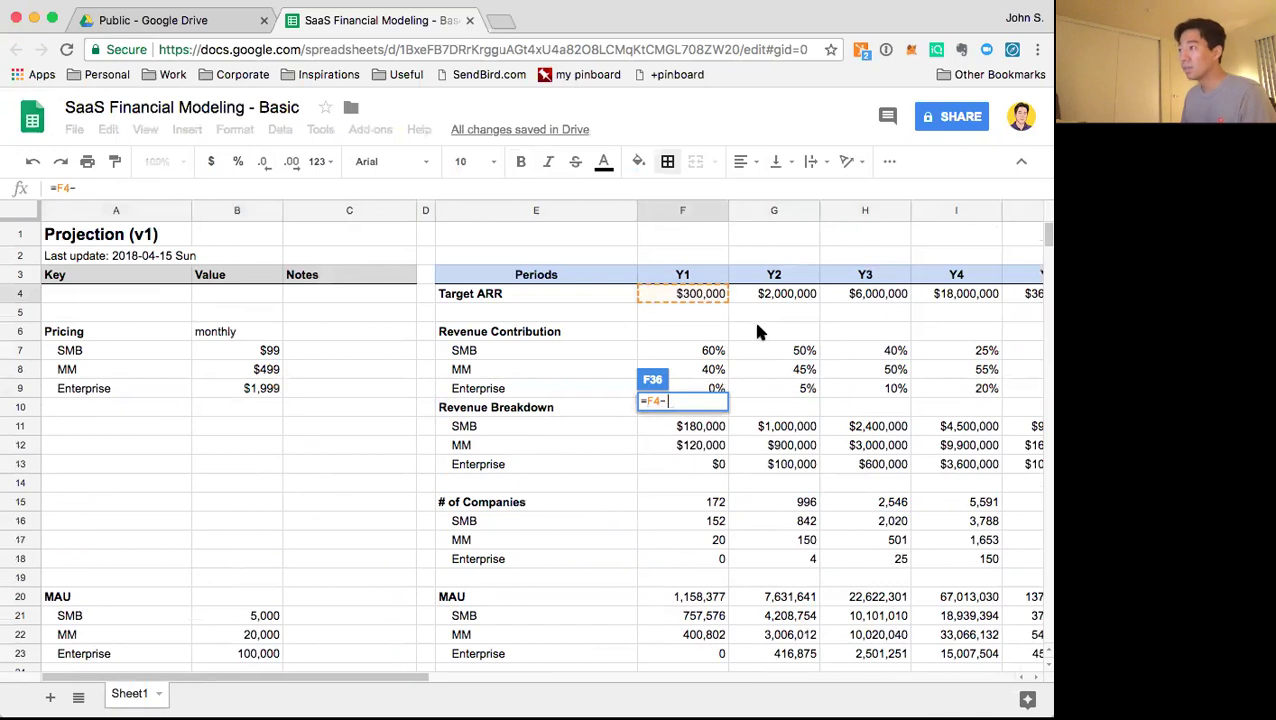
pyautogui.scroll(-3, 785, 378)
pyautogui.click(706, 496)
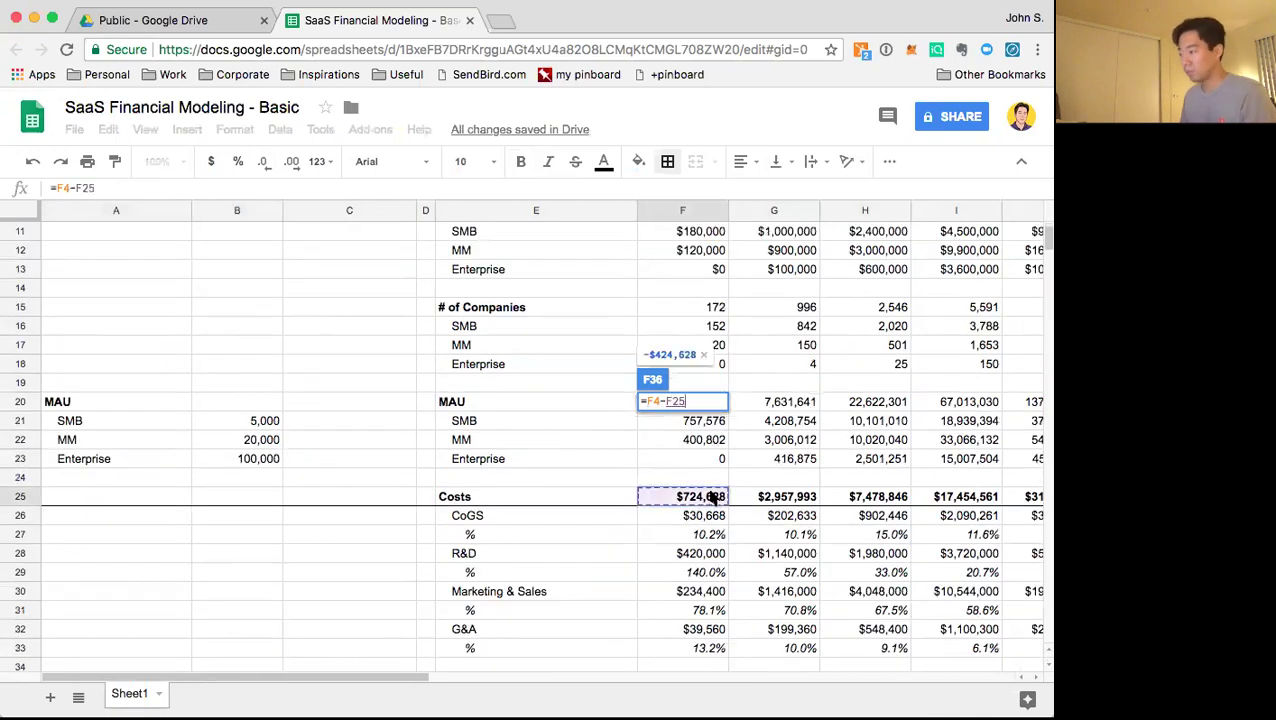
pyautogui.press('Return')
# Copy the Y1 EBITDA formula across row 36 through column L
pyautogui.press('Up')
pyautogui.press('Right')
pyautogui.press('Down')
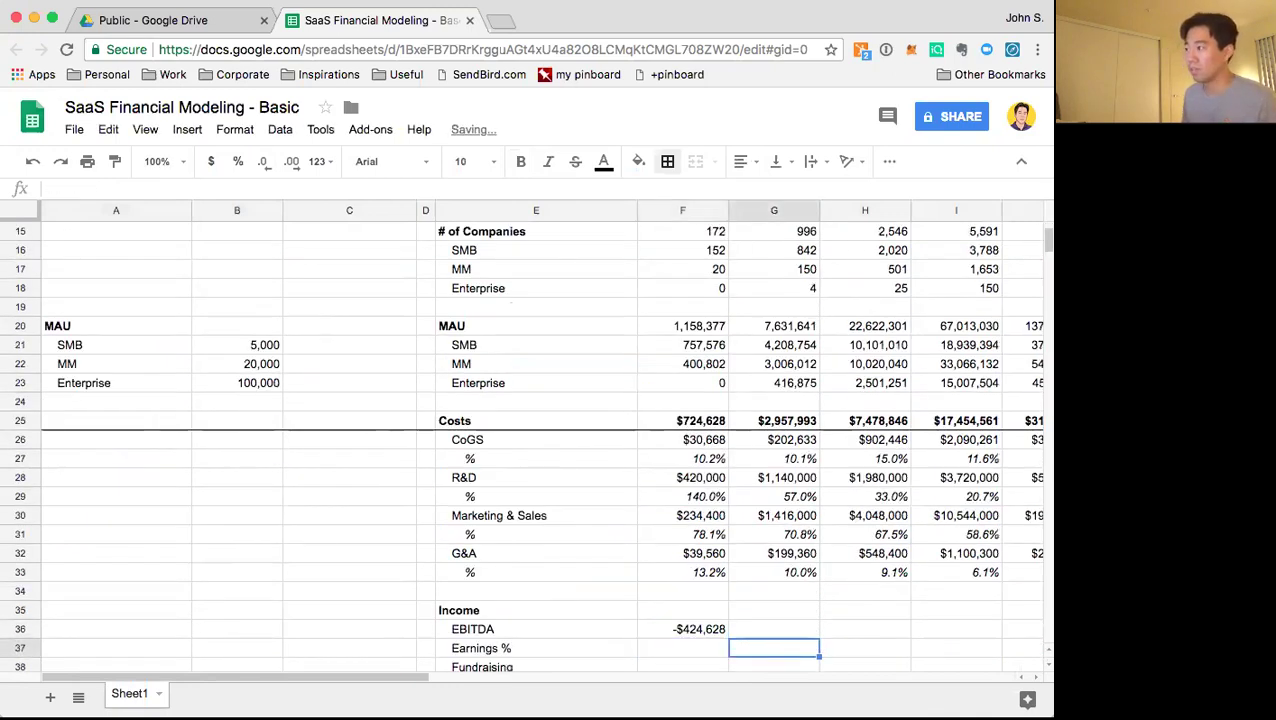
pyautogui.press('Left')
pyautogui.press('Up')
pyautogui.press('super+c')
pyautogui.hotkey('shift', 'Right')
pyautogui.hotkey('shift', 'Right')
pyautogui.hotkey('shift', 'Right')
pyautogui.hotkey('shift', 'Right')
pyautogui.hotkey('shift', 'Right')
pyautogui.hotkey('shift', 'Right')
pyautogui.hotkey('shift', 'Right')
pyautogui.hotkey('shift', 'Right')
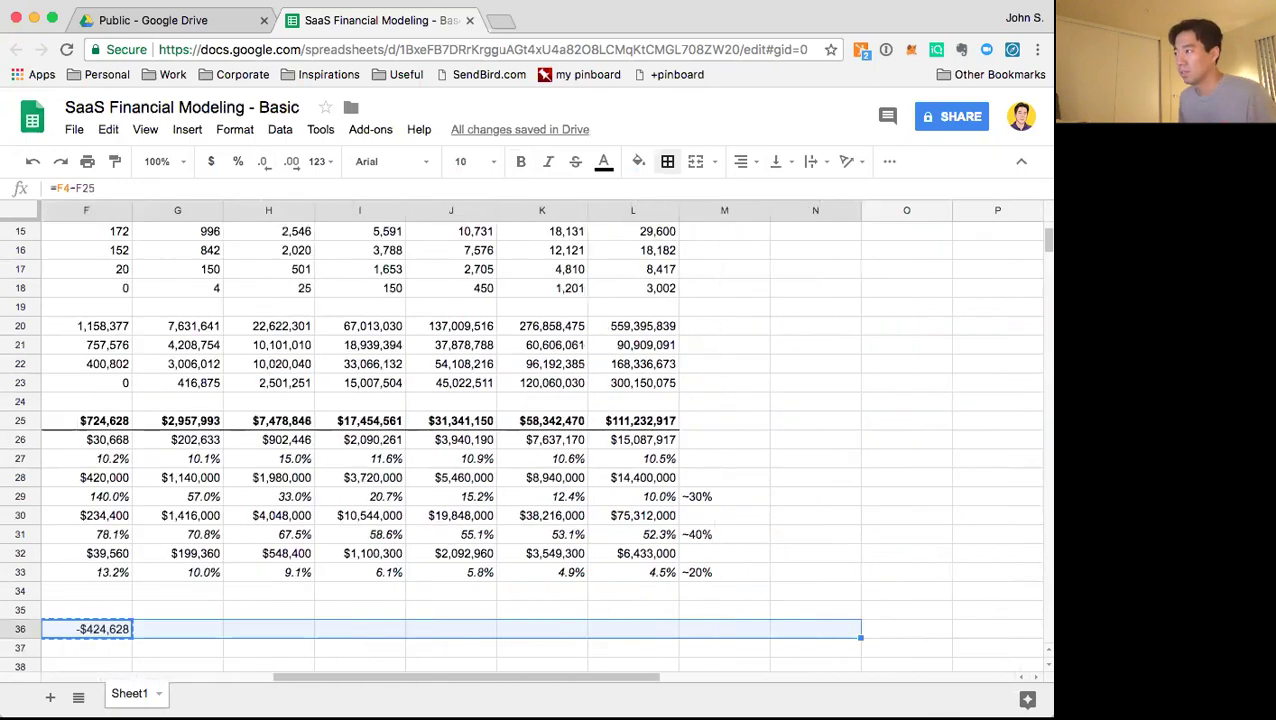
pyautogui.hotkey('shift', 'Left')
pyautogui.hotkey('shift', 'Left')
pyautogui.press('super+v')
pyautogui.press('Down')
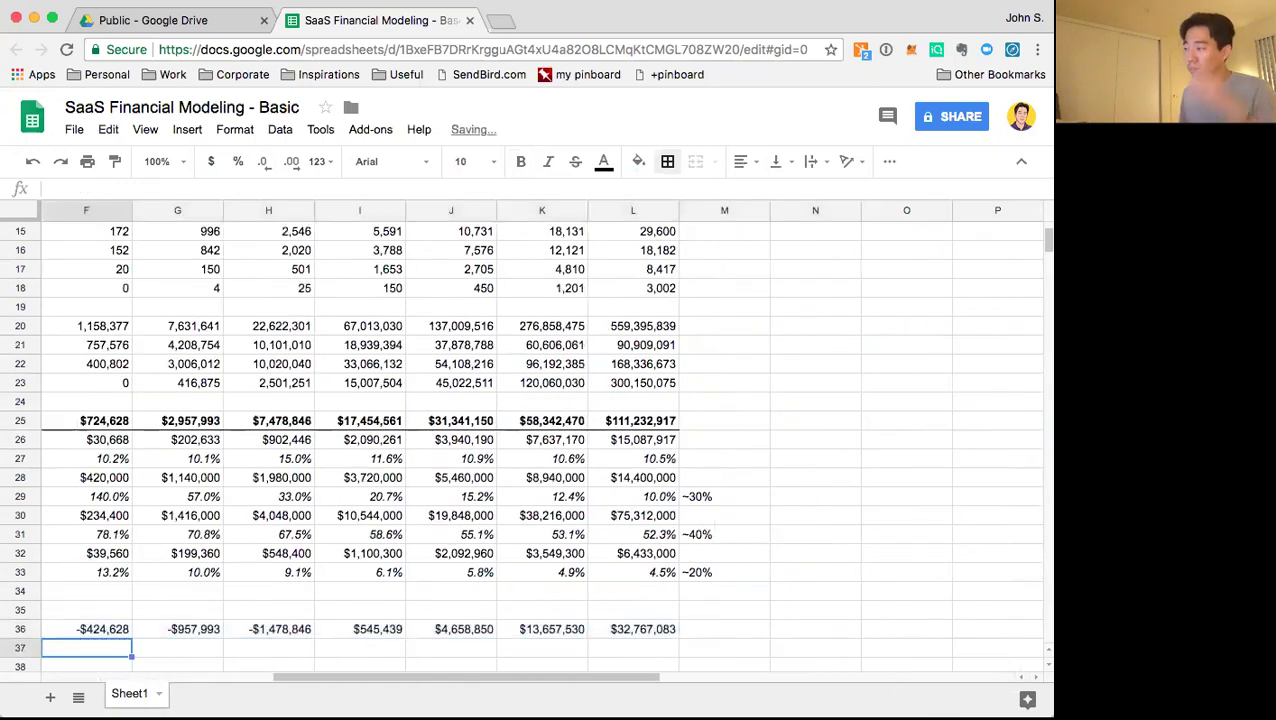
# Calculate the Y1 Earnings % in F37 as EBITDA divided by Target ARR, using =F36/F4
pyautogui.press('Left')
pyautogui.press('Left')
pyautogui.press('Down')
pyautogui.press('Right')
pyautogui.press('Right')
pyautogui.press('Up')
pyautogui.press('Right')
pyautogui.press('Left')
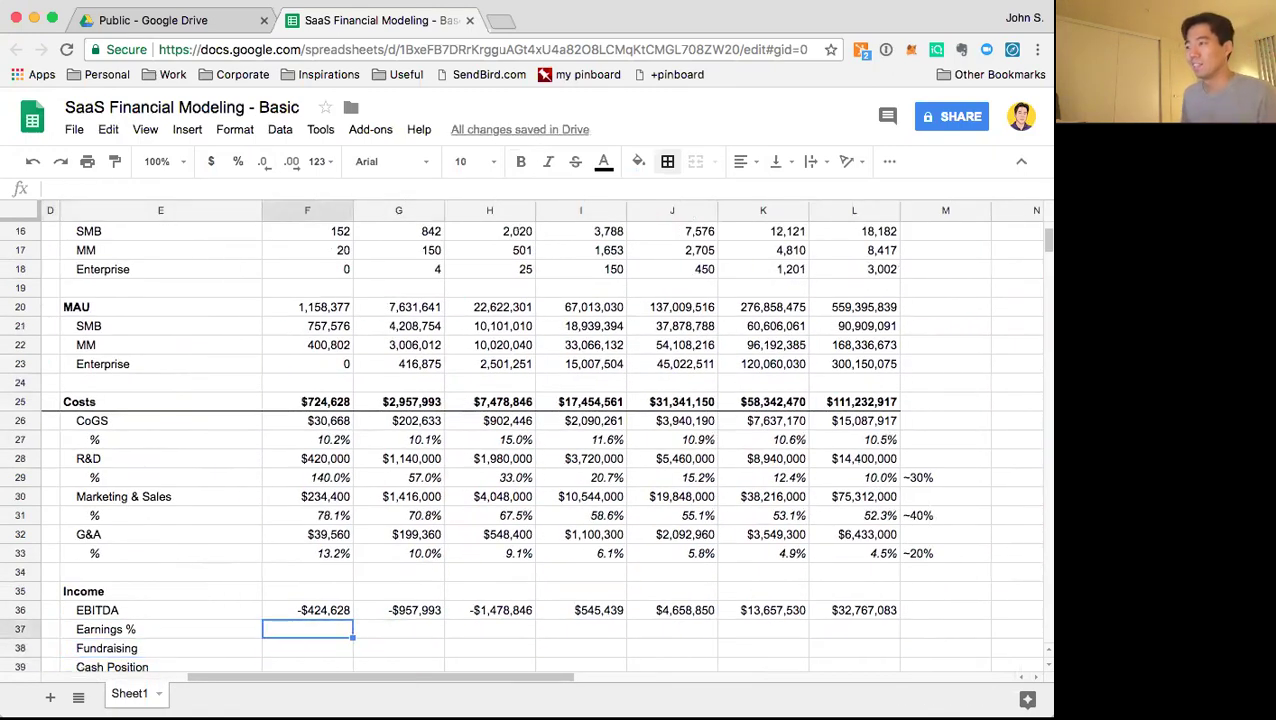
pyautogui.write('=')
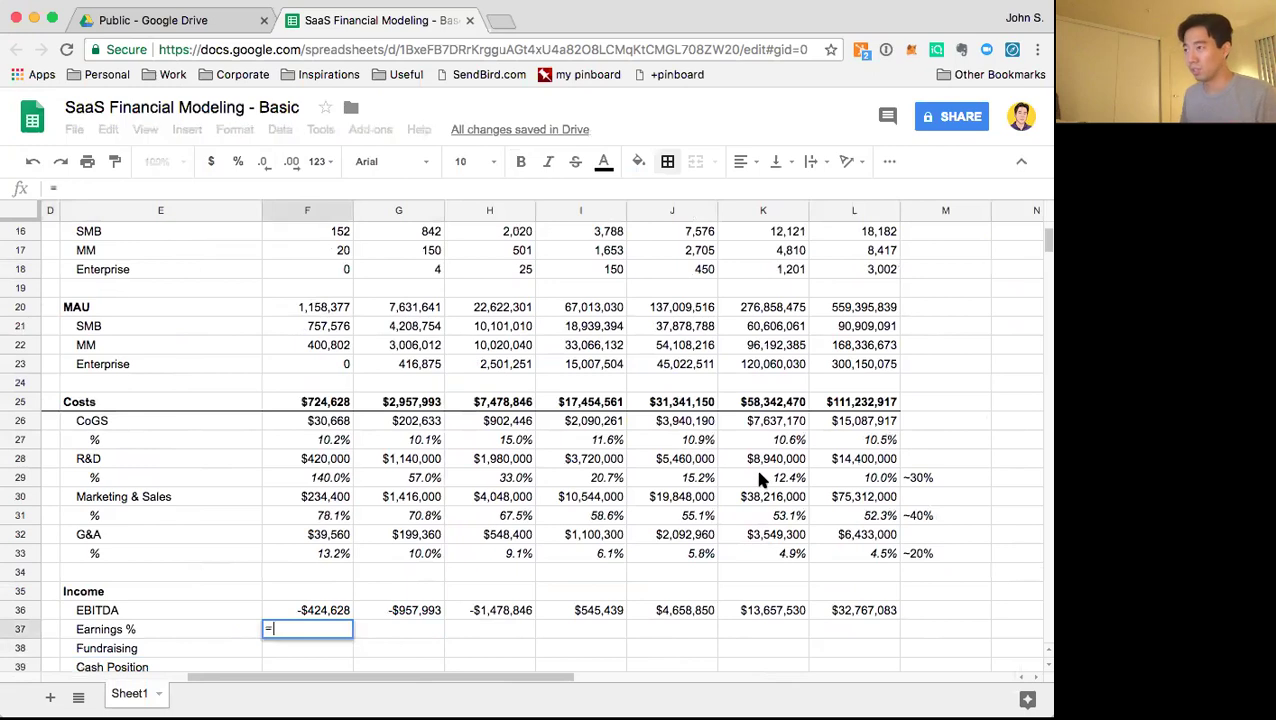
pyautogui.click(328, 608)
pyautogui.write('/F4')
pyautogui.press('Return')
pyautogui.press('Up')
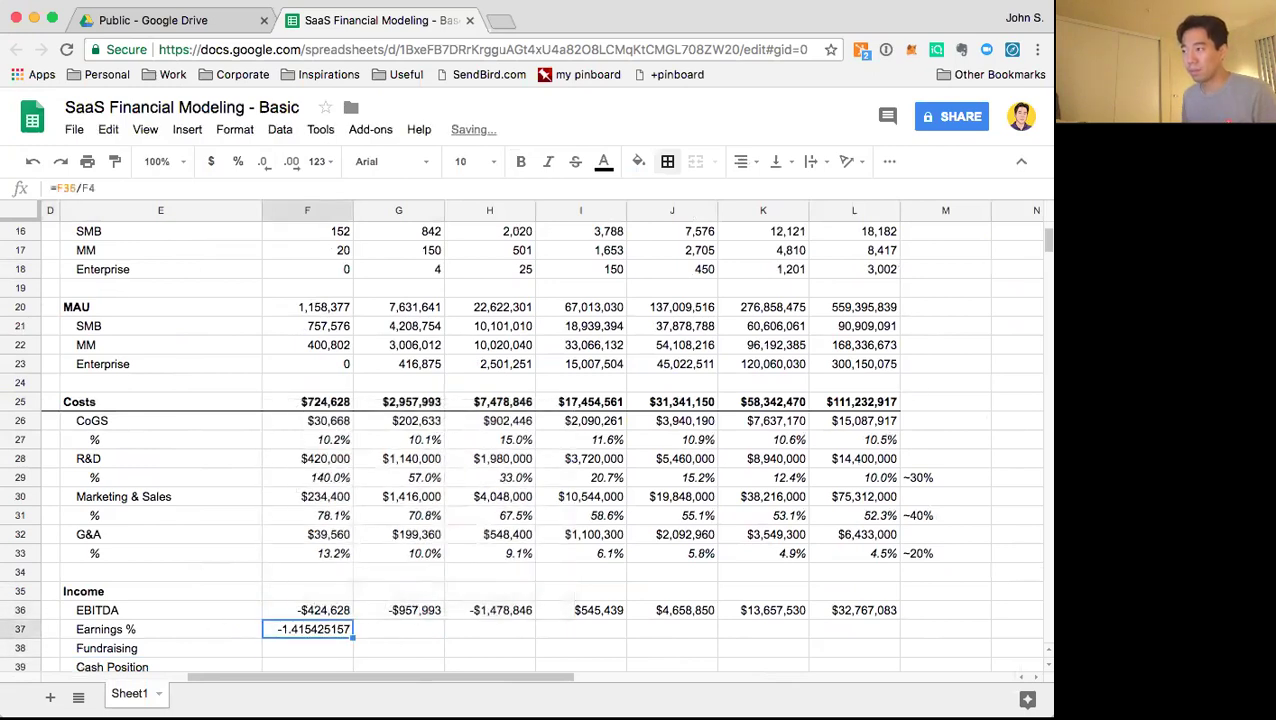
# Copy the Y1 Earnings % formula across row 37 through column L
pyautogui.hotkey('ctrl', 'c')
pyautogui.hotkey('shift', 'Right')
pyautogui.hotkey('shift', 'Right')
pyautogui.hotkey('shift', 'Right')
pyautogui.hotkey('shift', 'Right')
pyautogui.hotkey('shift', 'Right')
pyautogui.hotkey('shift', 'Right')
pyautogui.hotkey('ctrl', 'v')
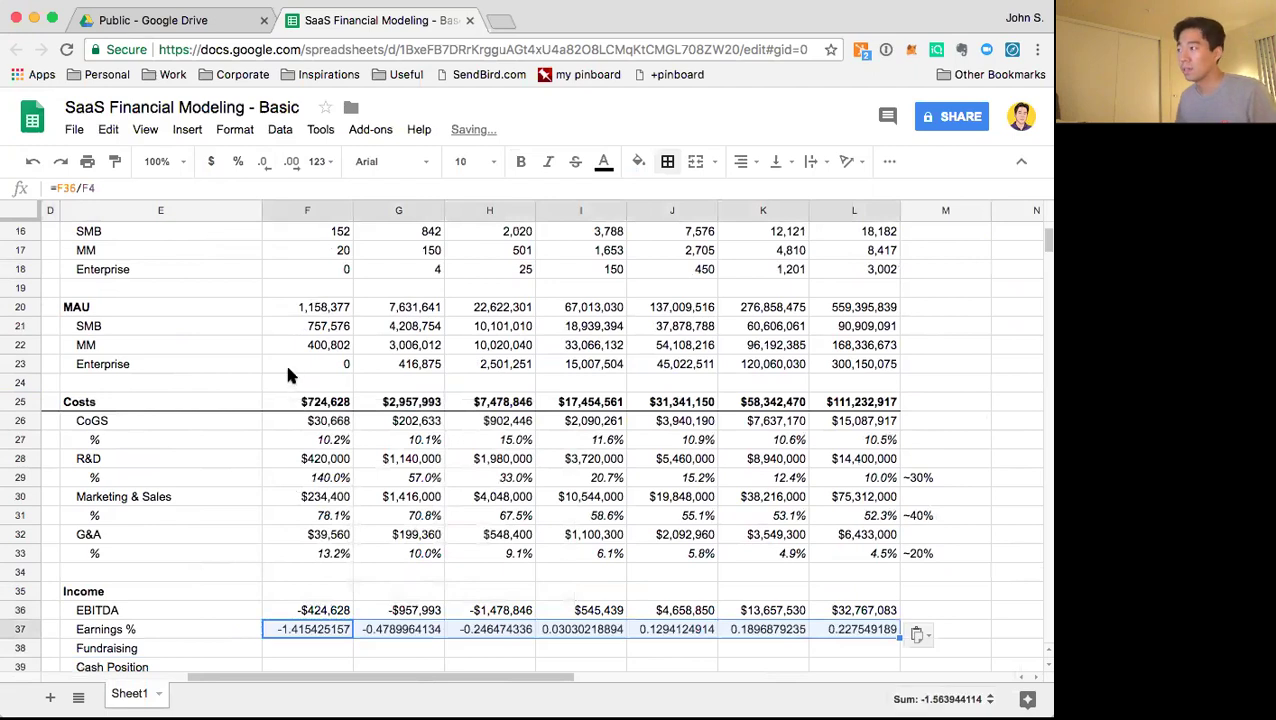
# Format the Earnings % values in F37:L37 as percentages with one decimal place
pyautogui.click(238, 161)
pyautogui.click(264, 162)
pyautogui.click(266, 165)
pyautogui.click(292, 163)
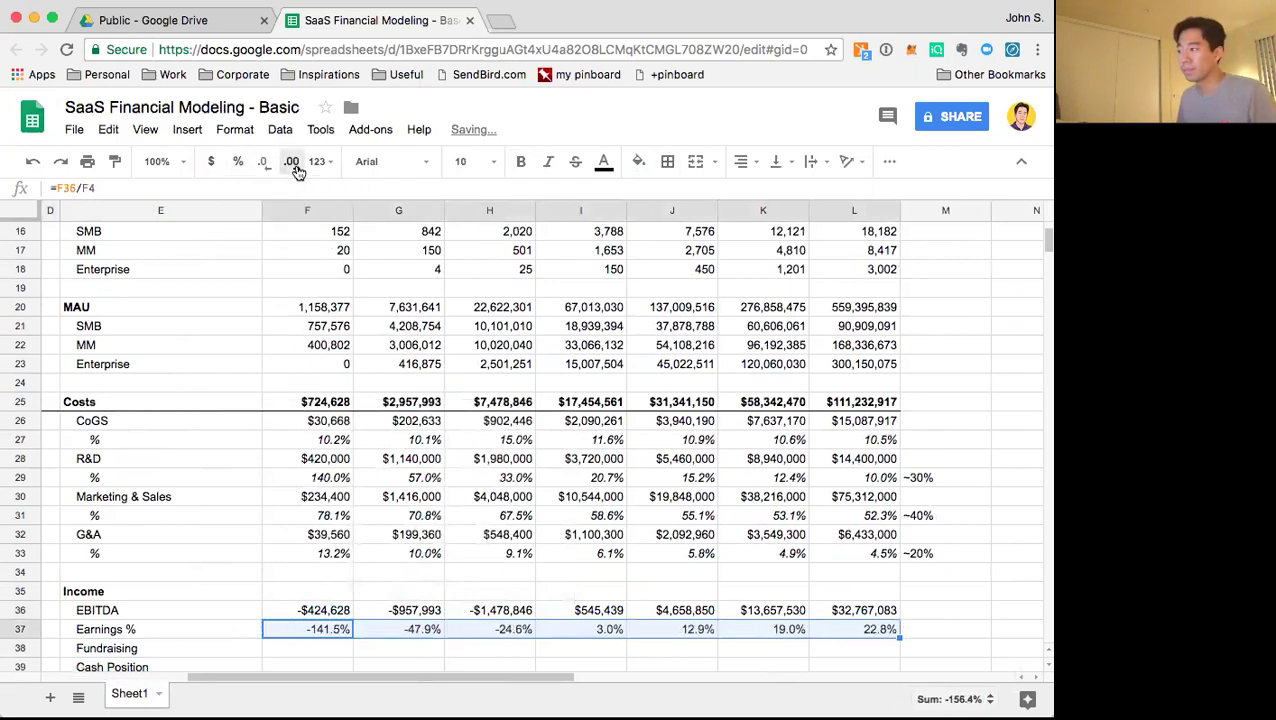
# Calculate the Y1 Cash Position in F39 as fundraising plus EBITDA, using =F38+F36
pyautogui.scroll(-2, 367, 343)
pyautogui.click(330, 557)
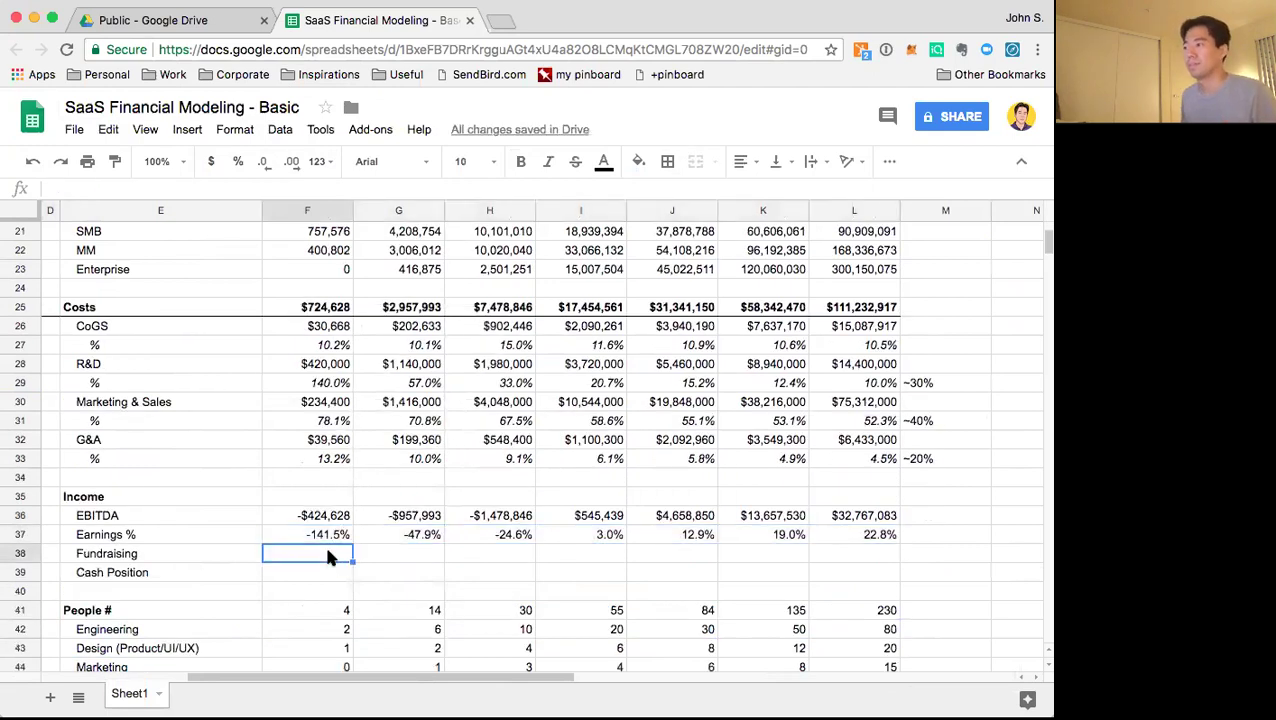
pyautogui.press('Down')
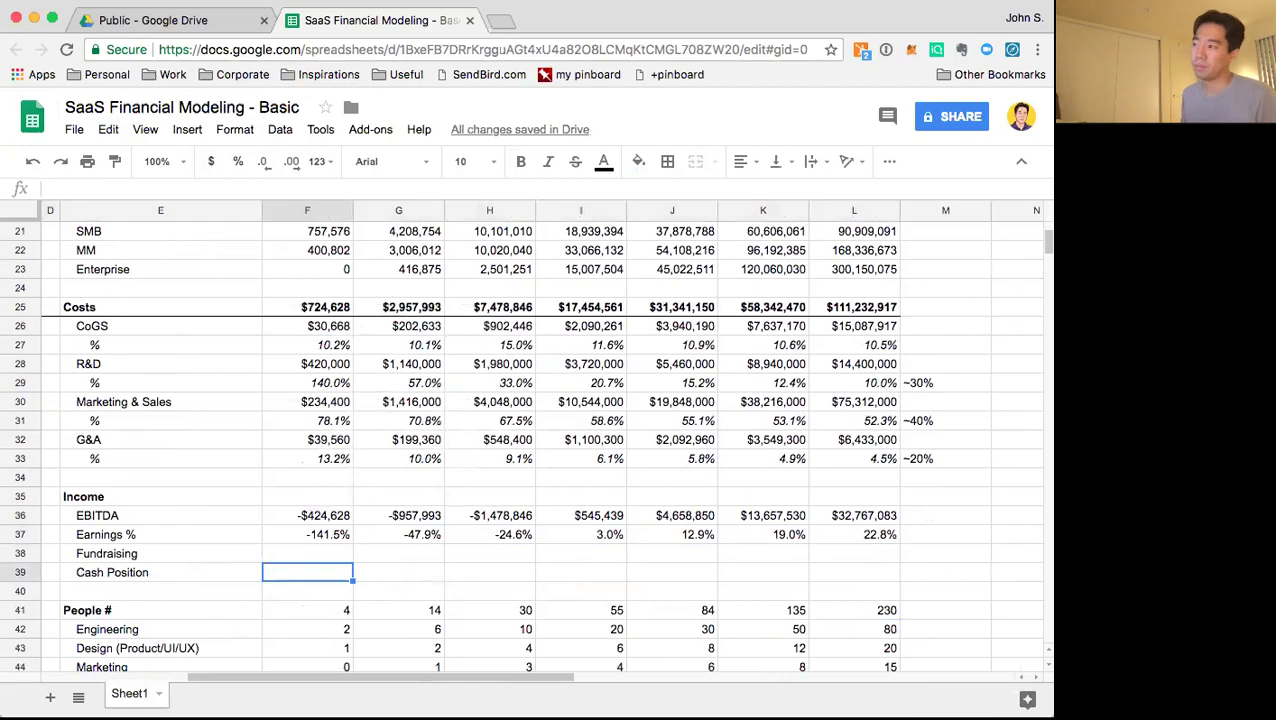
pyautogui.write('=')
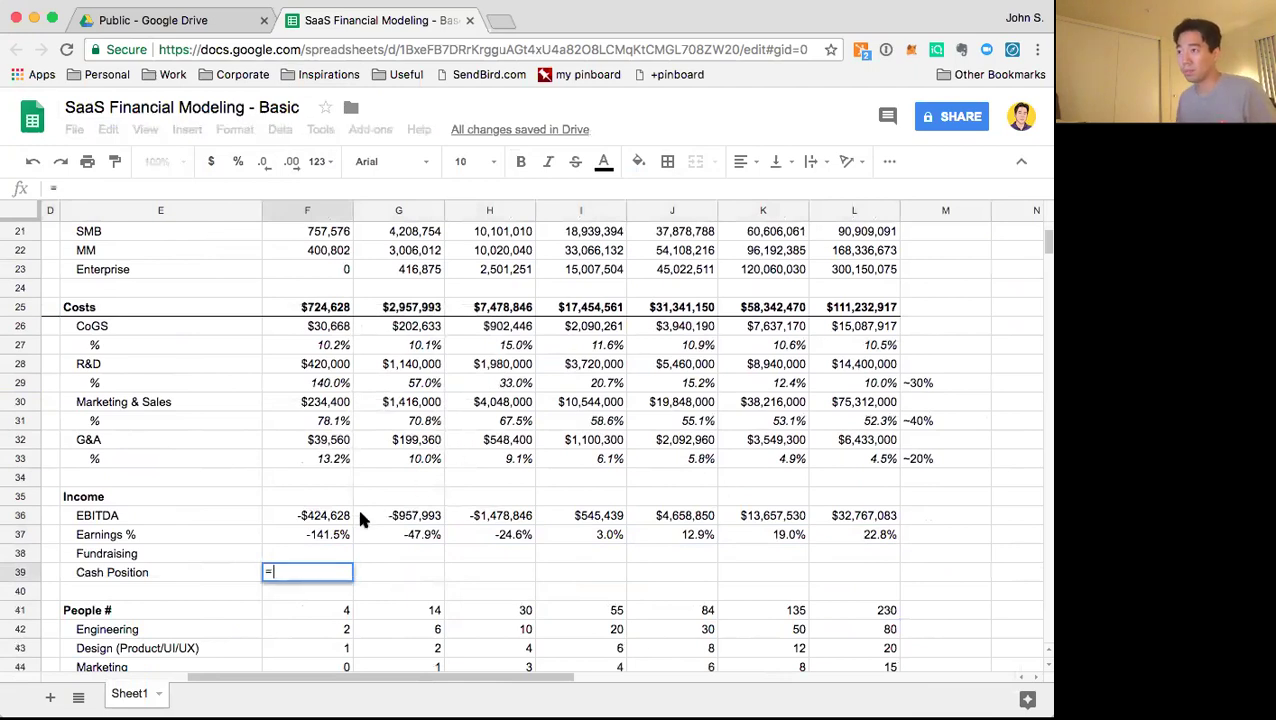
pyautogui.click(327, 517)
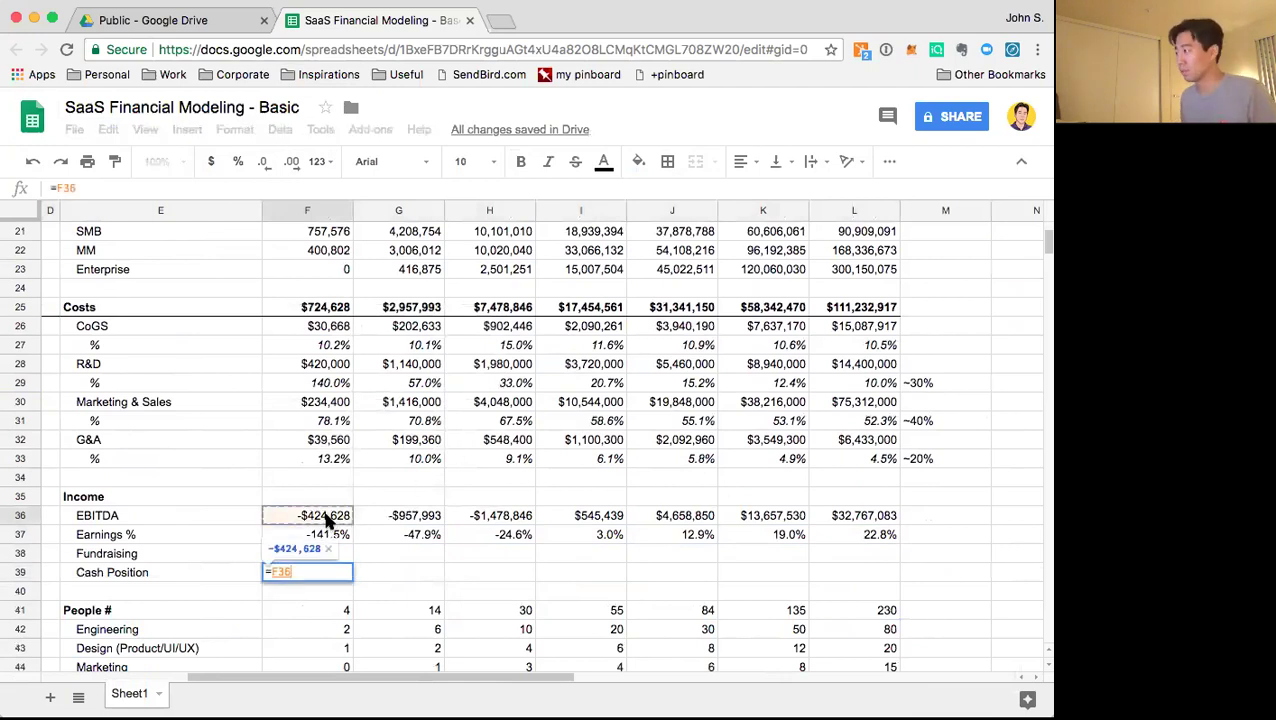
pyautogui.click(347, 555)
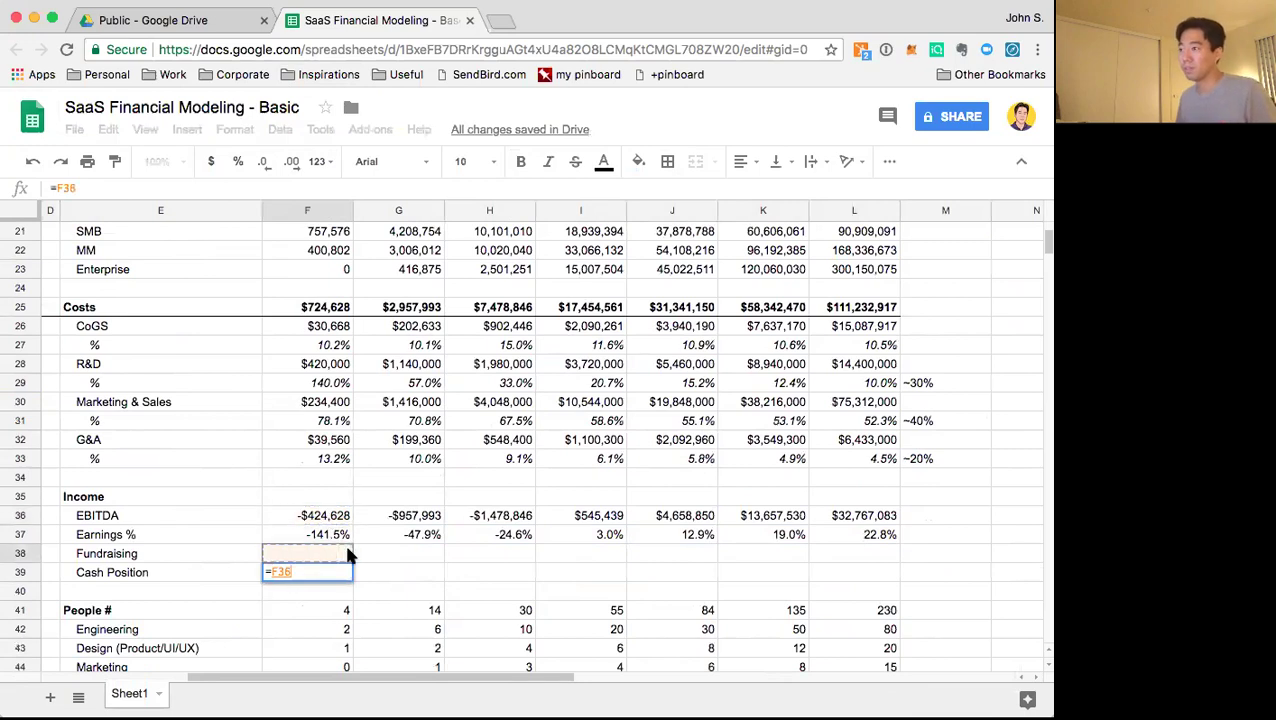
pyautogui.write('+')
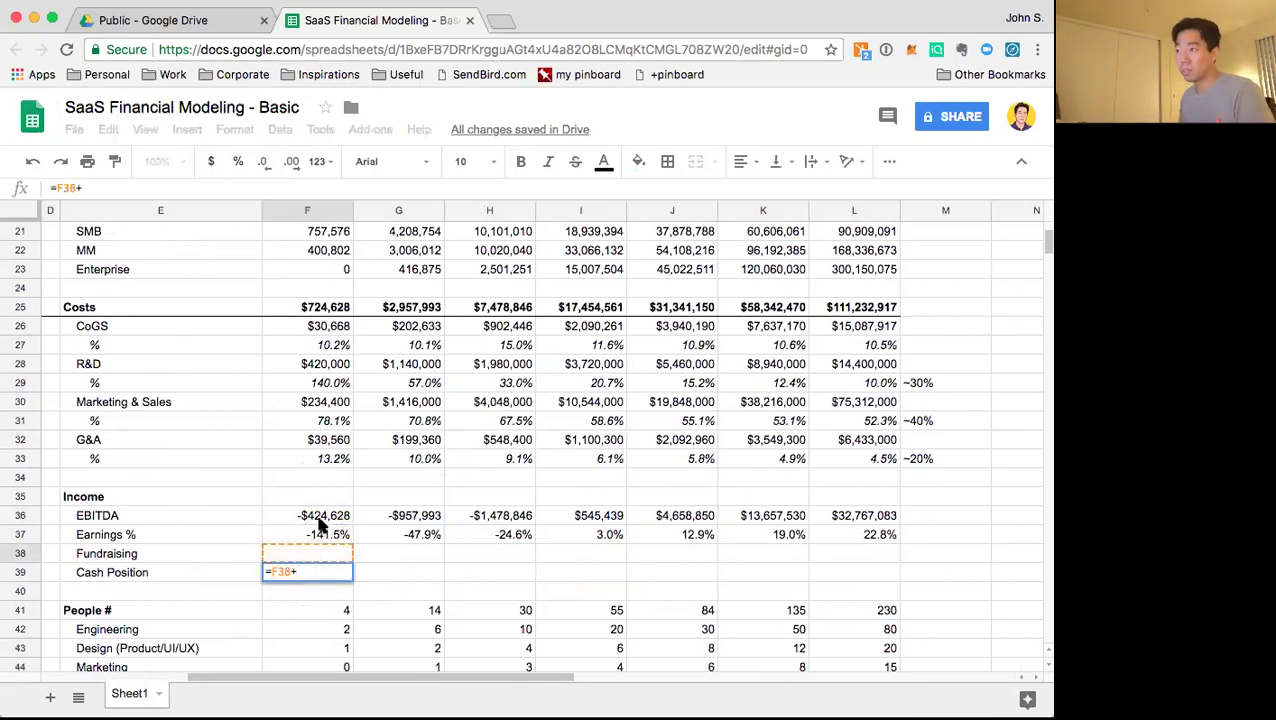
pyautogui.click(320, 518)
pyautogui.press('Return')
# Calculate the Y2 Cash Position in G39 from the prior cash position, EBITDA and fundraising, using =F39+G36+G38
pyautogui.press('Right')
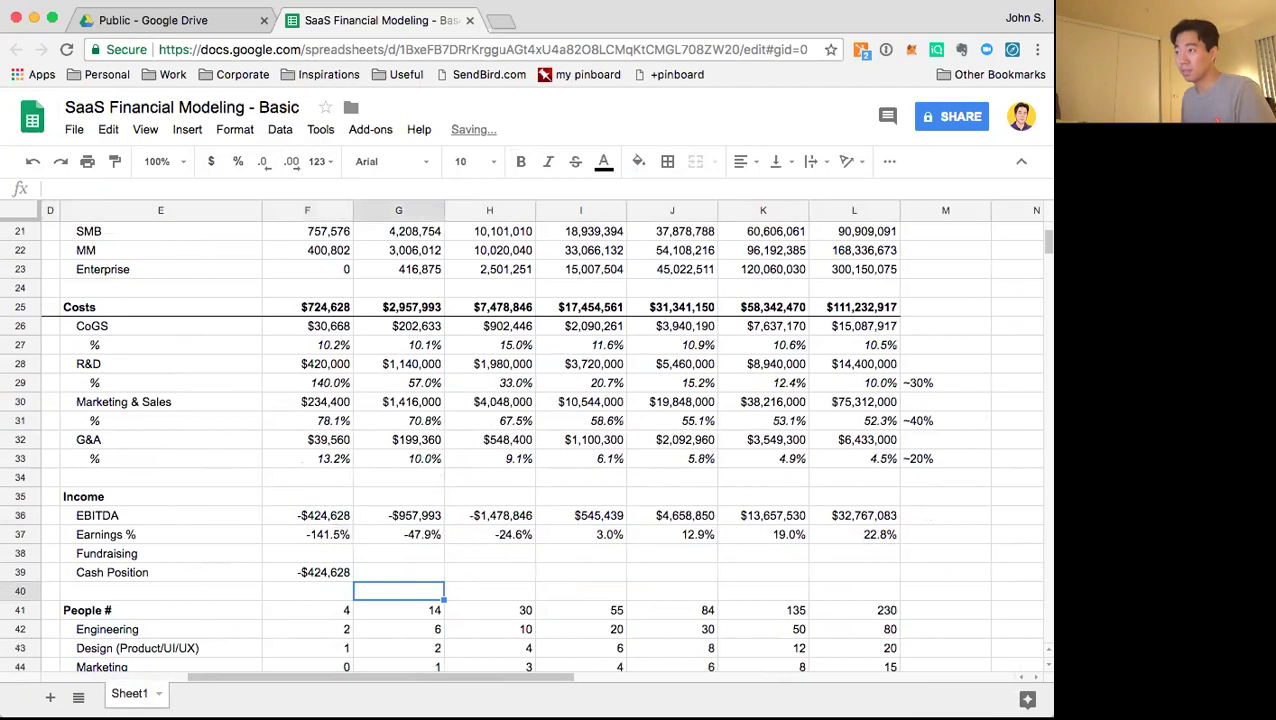
pyautogui.press('Up')
pyautogui.write('=')
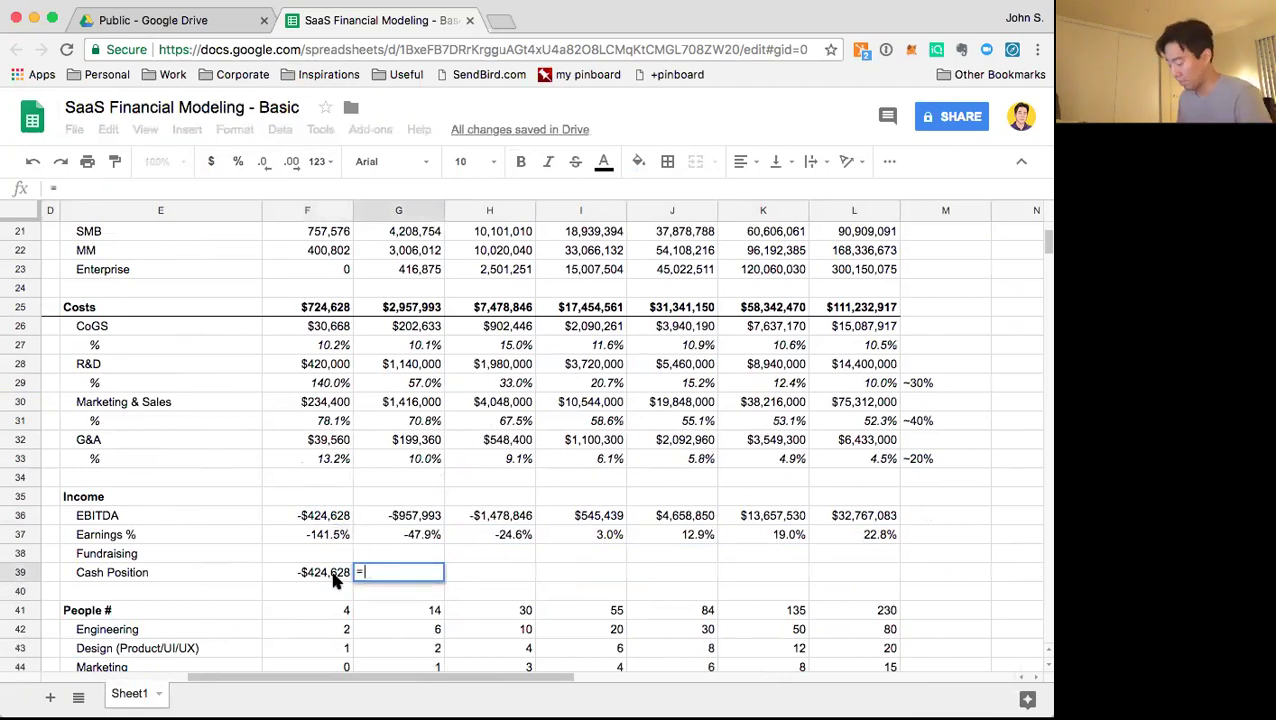
pyautogui.click(334, 576)
pyautogui.write('+')
pyautogui.click(428, 517)
pyautogui.write('+')
pyautogui.click(426, 558)
pyautogui.press('Return')
# Copy the Y2 Cash Position formula across row 39 through column L
pyautogui.press('Up')
pyautogui.press('super+c')
pyautogui.hotkey('shift', 'Right')
pyautogui.hotkey('shift', 'Right')
pyautogui.hotkey('shift', 'Right')
pyautogui.hotkey('shift', 'Right')
pyautogui.hotkey('shift', 'Right')
pyautogui.press('super+v')
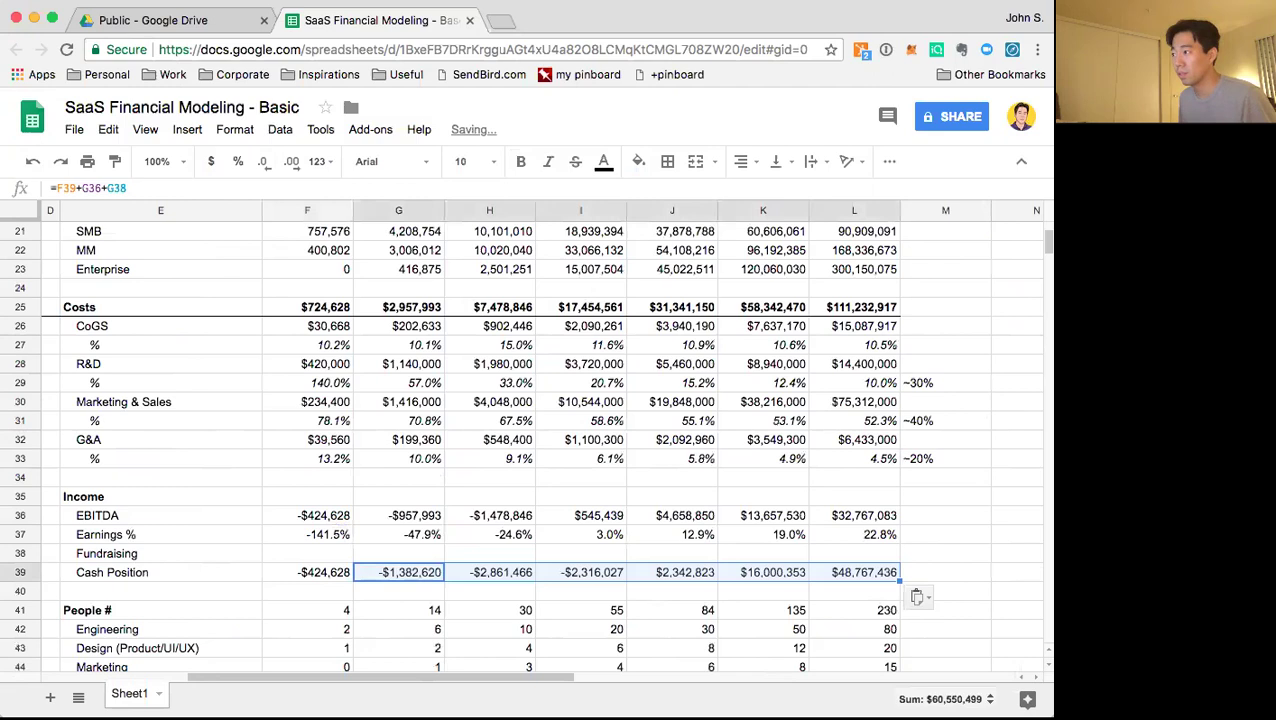
# Examine the EBITDA and Cash Position figures for Y3 and Y4 against the rest of the model
pyautogui.press('Right')
pyautogui.press('Up')
pyautogui.press('Right')
pyautogui.press('Right')
pyautogui.press('Left')
pyautogui.press('Up')
pyautogui.press('Up')
pyautogui.press('Left')
pyautogui.press('Right')
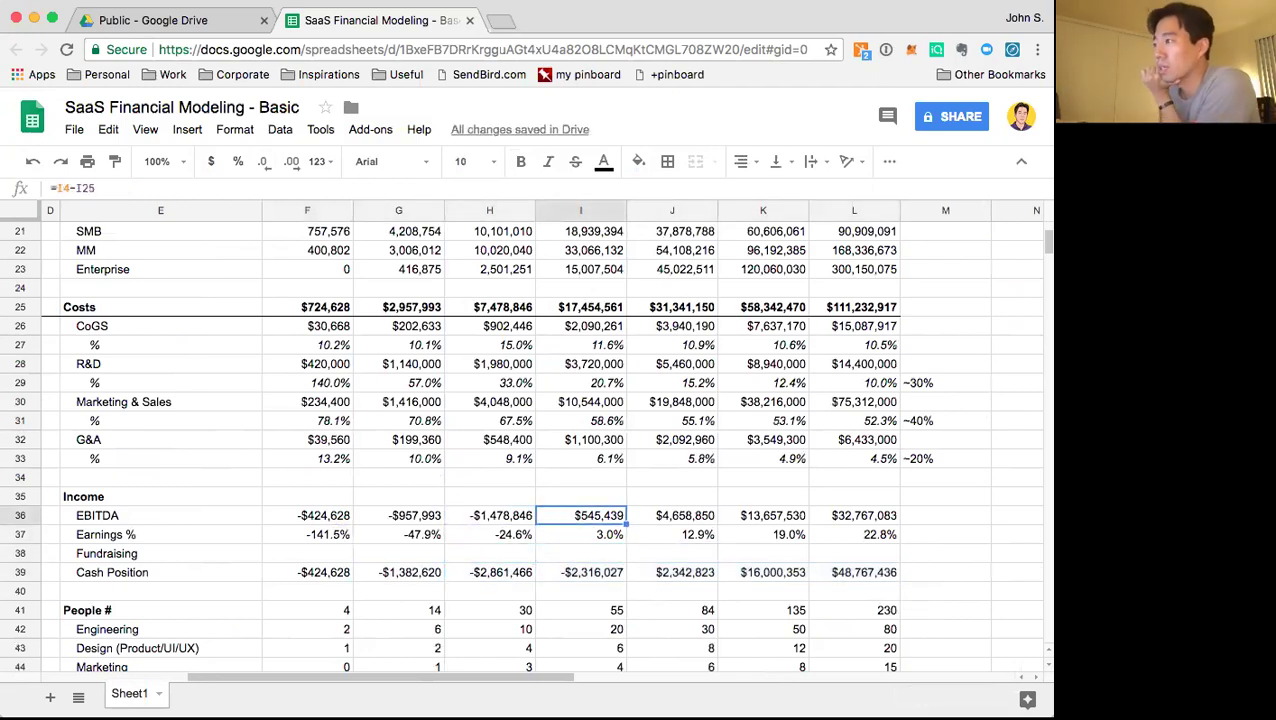
pyautogui.scroll(5, 349, 487)
pyautogui.scroll(-6, 574, 476)
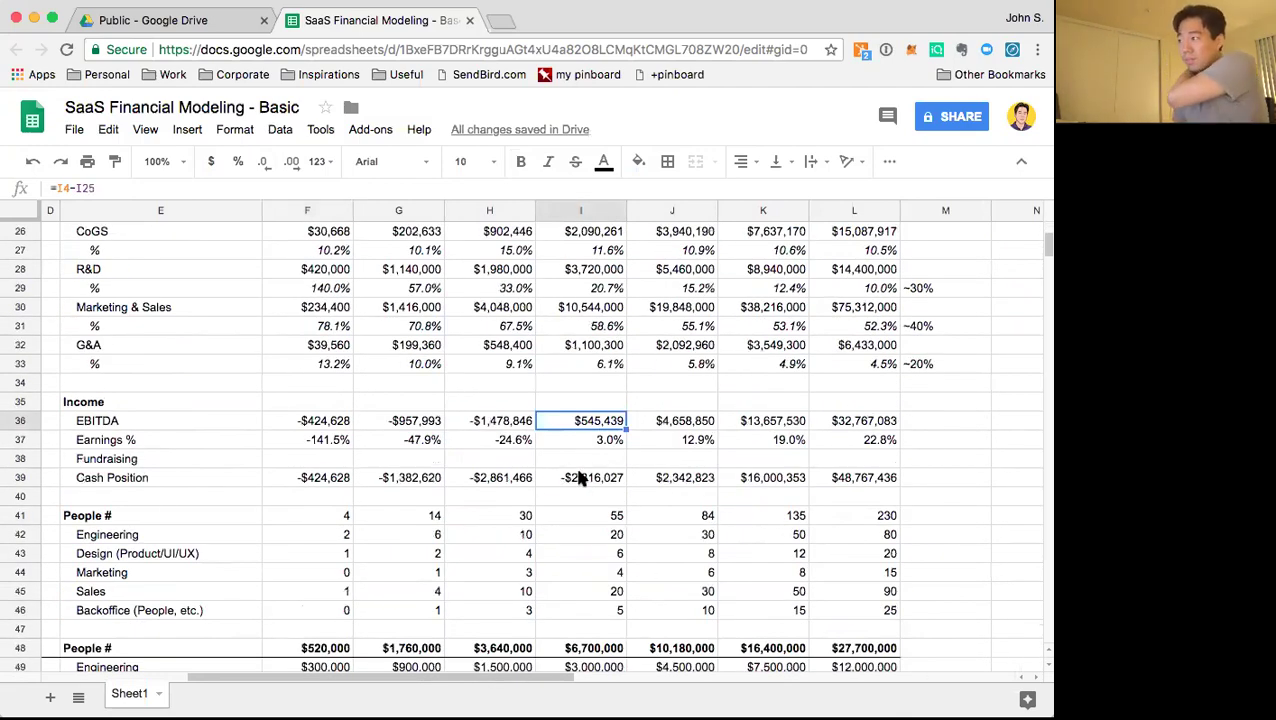
pyautogui.click(577, 477)
pyautogui.click(510, 480)
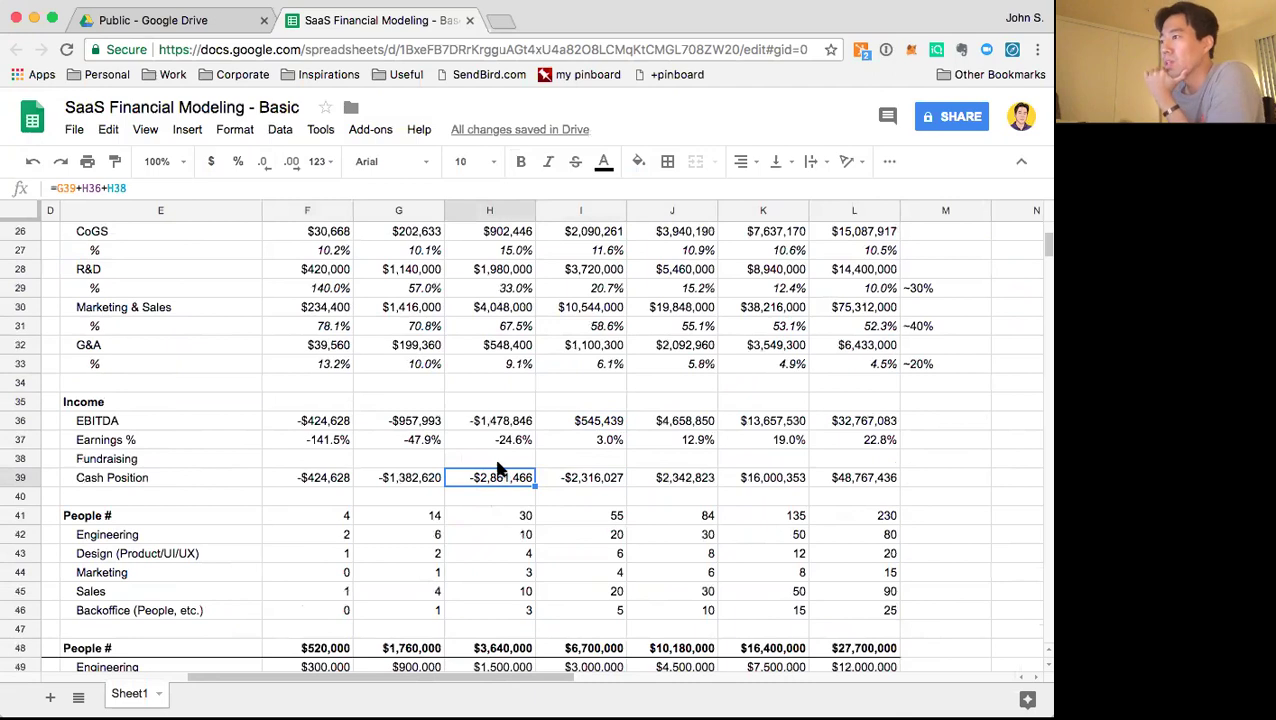
# Rename the Target ARR label in E4 as Target Ending ARR and dismiss the Explore feature pop-up
pyautogui.scroll(10, 498, 465)
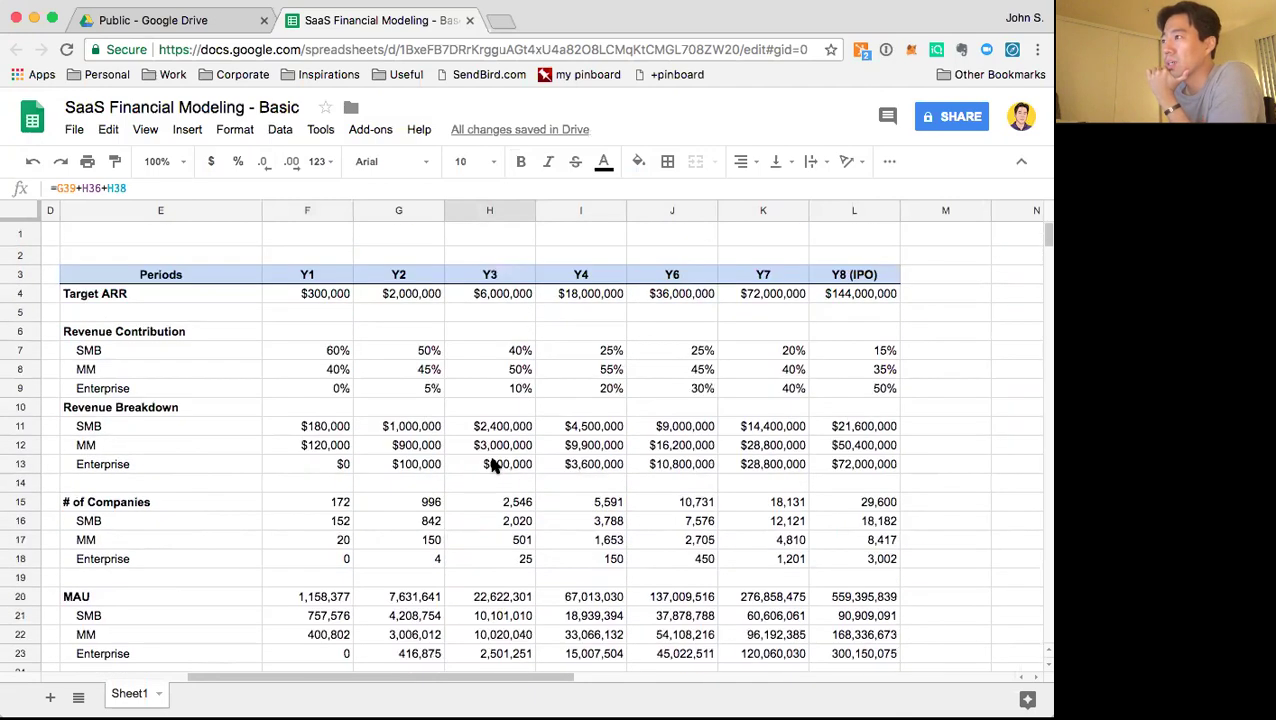
pyautogui.click(256, 302)
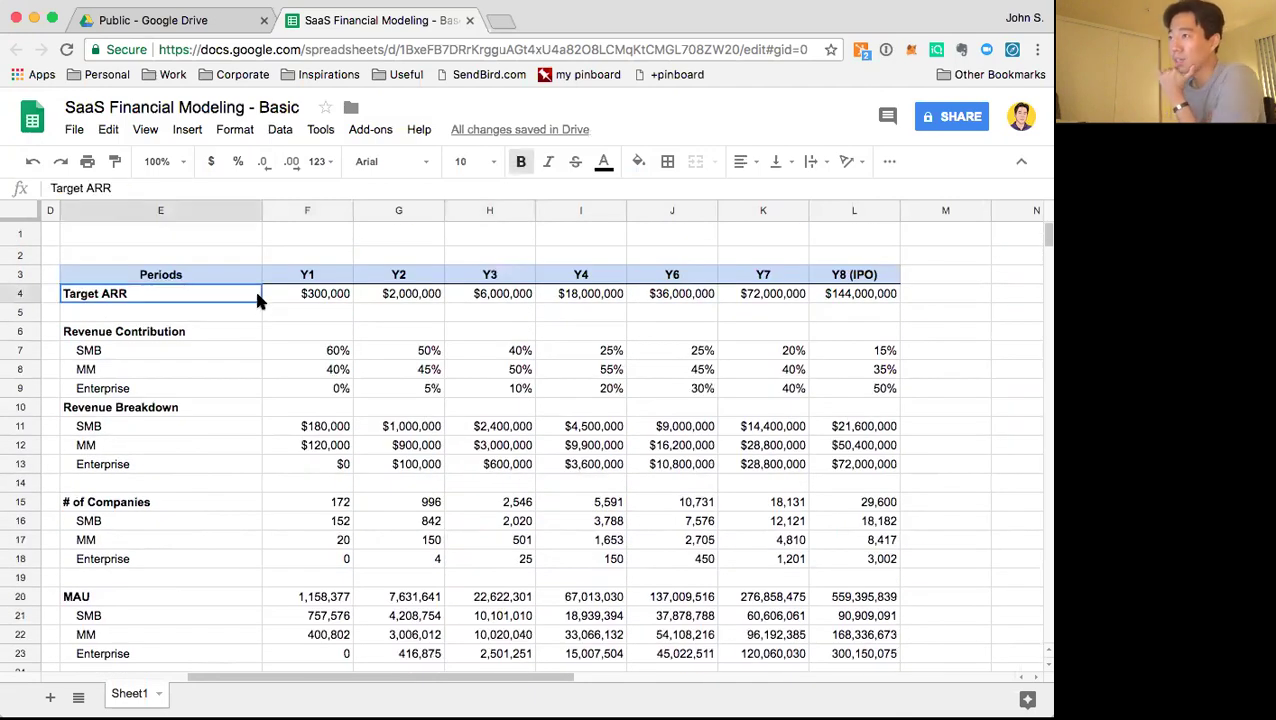
pyautogui.press('Return')
pyautogui.press('Left')
pyautogui.press('Left')
pyautogui.press('Left')
pyautogui.write('Ending')
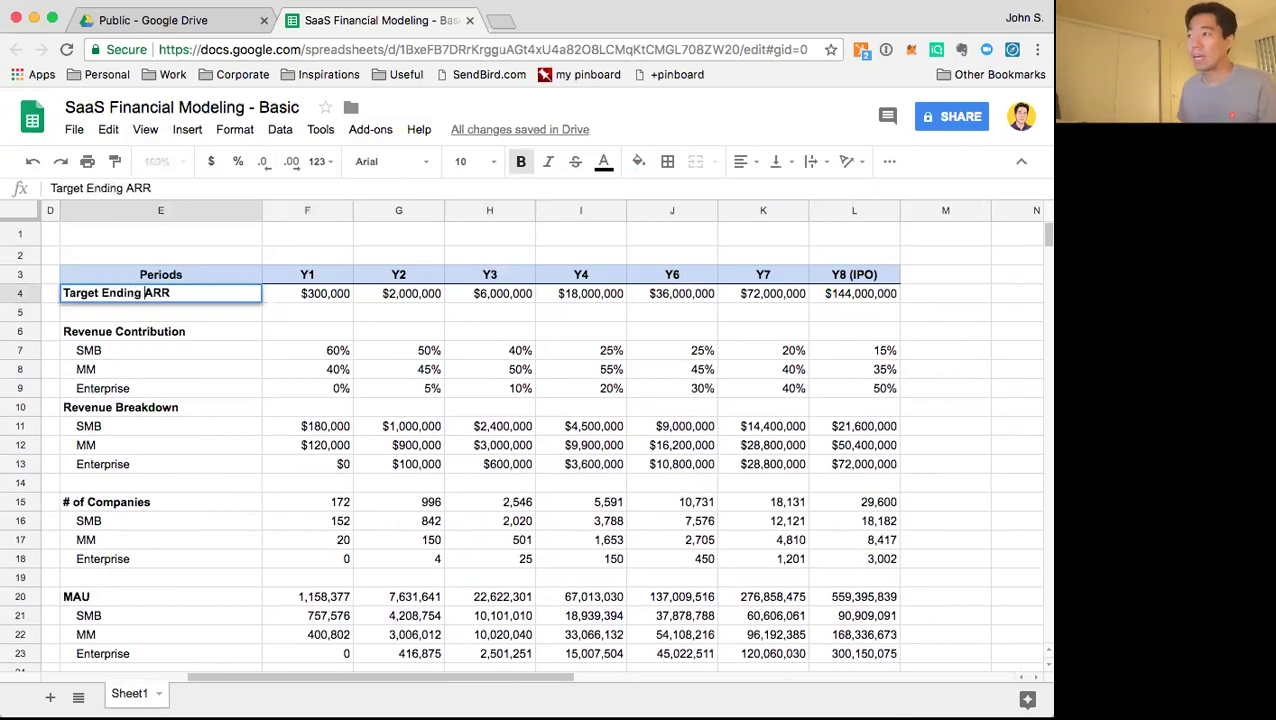
pyautogui.press('Return')
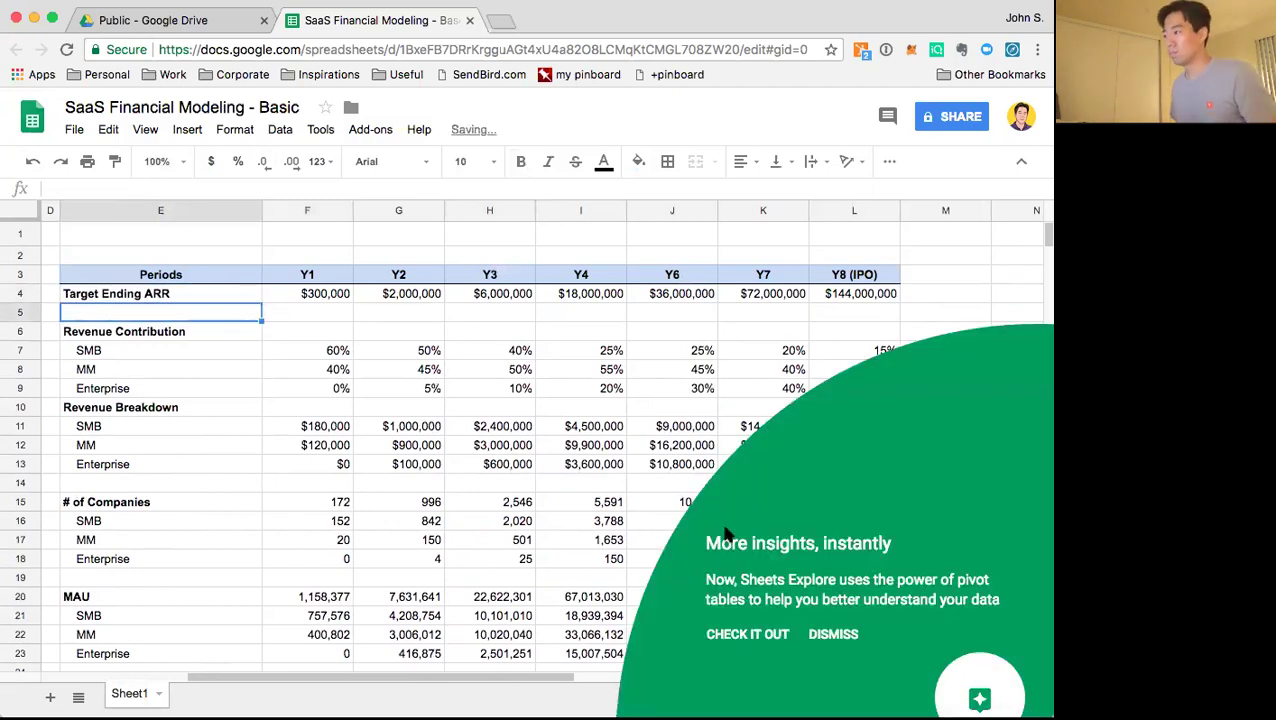
pyautogui.click(830, 634)
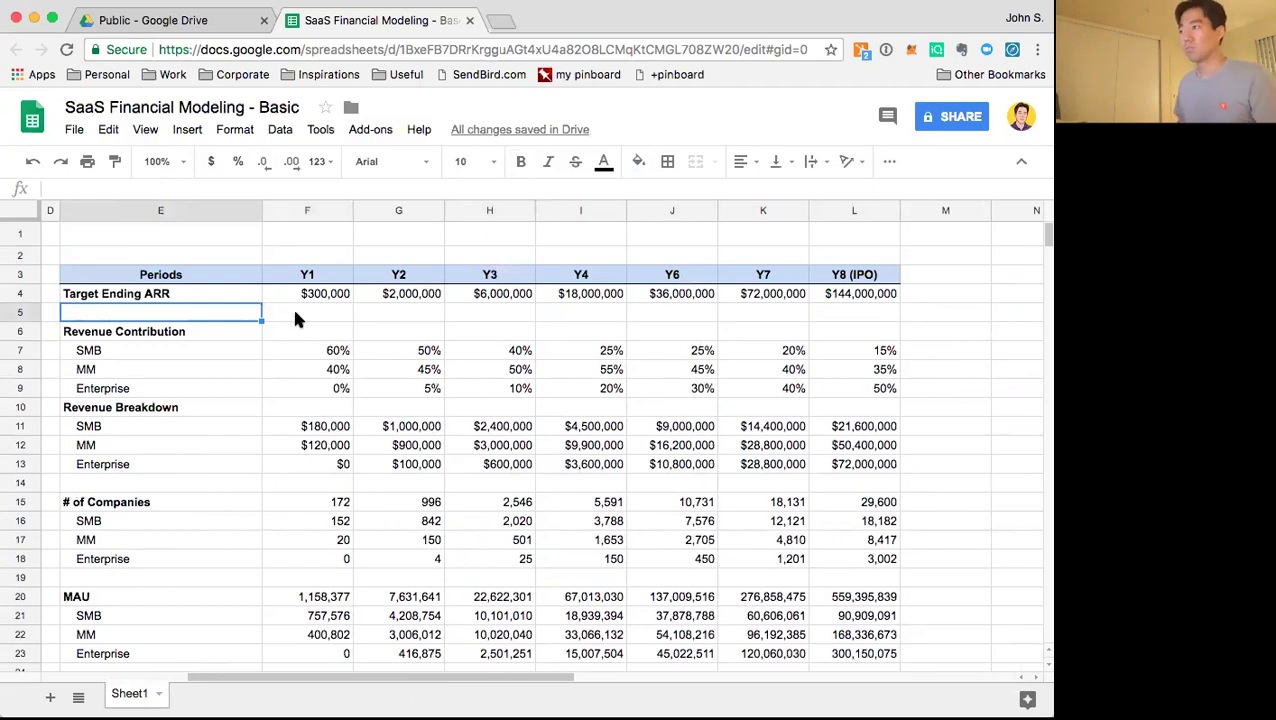
# Insert a blank row above the Target Ending ARR row, directly below the Periods header
pyautogui.click(336, 330)
pyautogui.press('Left')
pyautogui.press('Left')
pyautogui.press('Left')
pyautogui.press('Left')
pyautogui.press('Left')
pyautogui.press('Up')
pyautogui.press('Right')
pyautogui.press('Up')
pyautogui.press('Left')
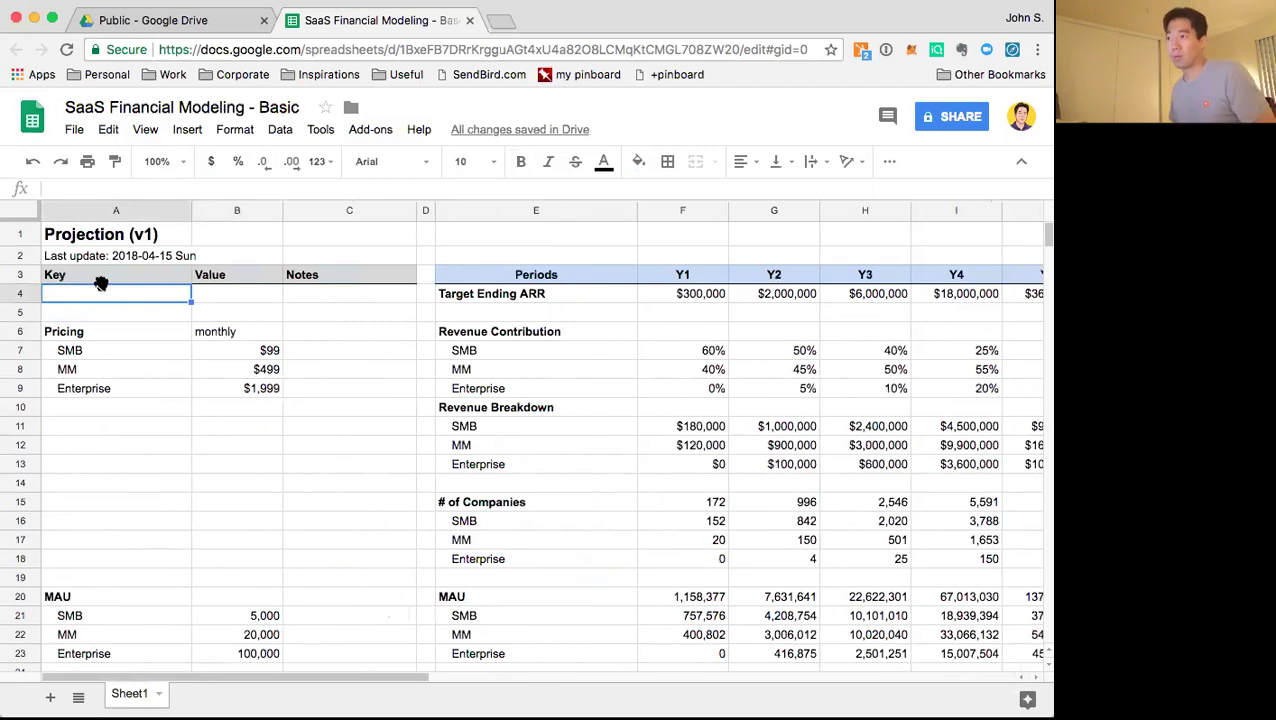
pyautogui.rightClick(27, 290)
pyautogui.click(108, 426)
pyautogui.click(470, 483)
# Change the label in E5 to Recognized ARR
pyautogui.click(542, 294)
pyautogui.press('Down')
pyautogui.press('Return')
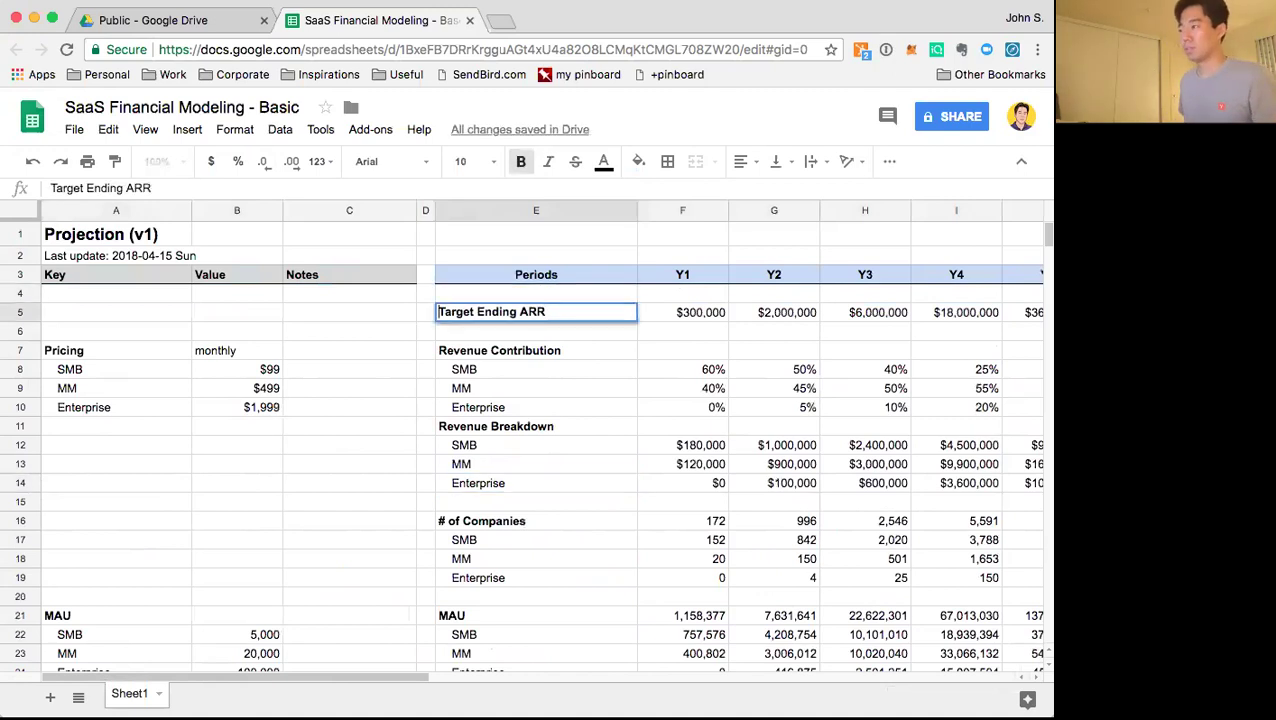
pyautogui.hotkey('shift', 'alt', 'Right')
pyautogui.hotkey('shift', 'alt', 'Right')
pyautogui.write('Real')
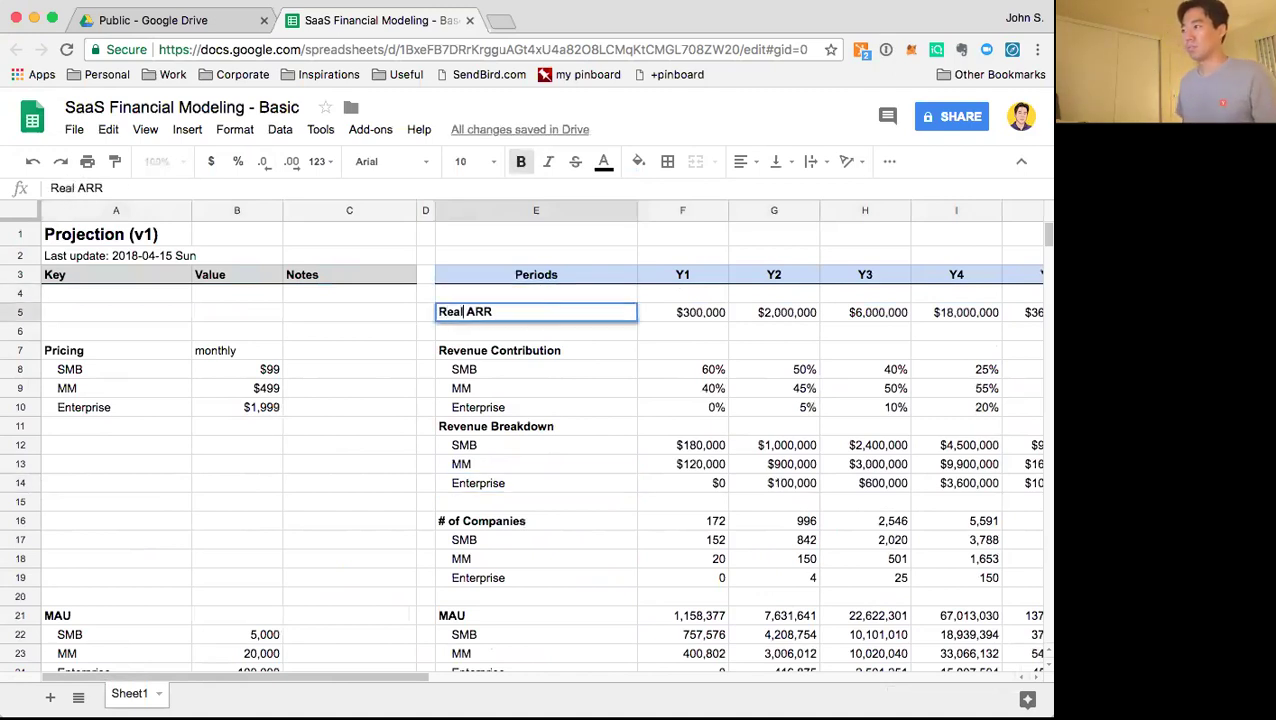
pyautogui.write(' En')
pyautogui.press('BackSpace')
pyautogui.press('BackSpace')
pyautogui.press('BackSpace')
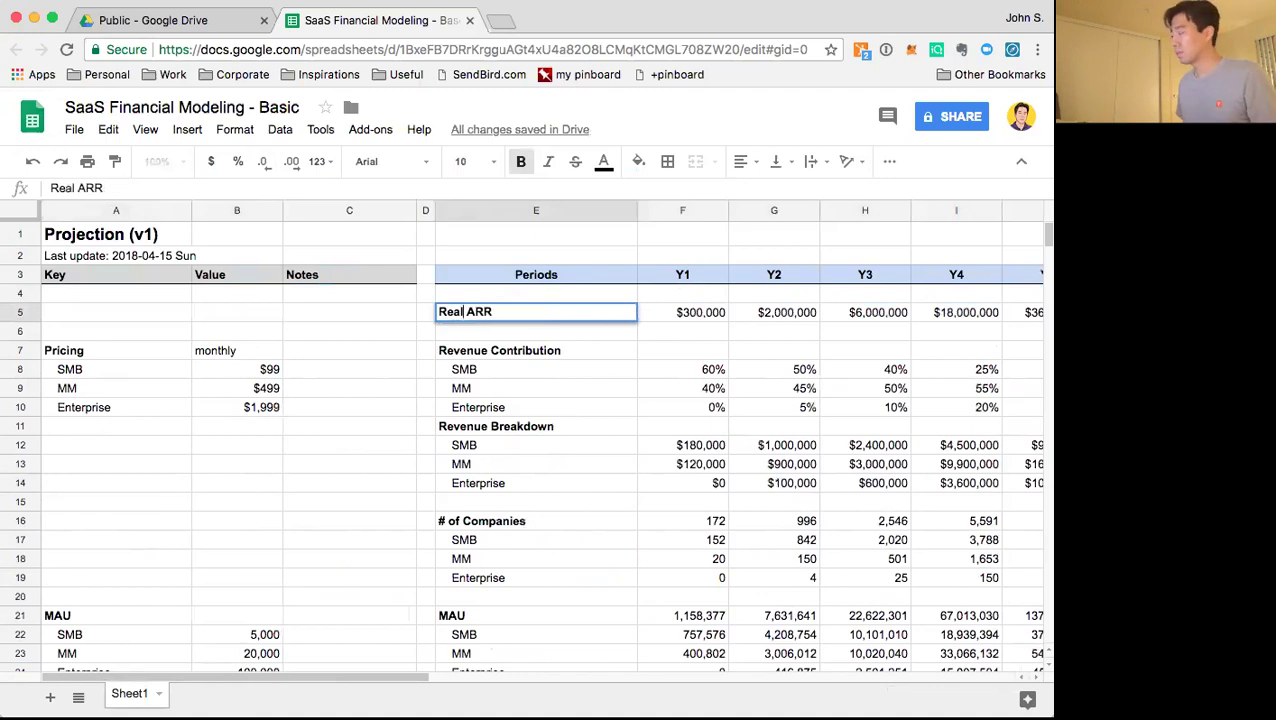
pyautogui.press('BackSpace')
pyautogui.press('BackSpace')
pyautogui.press('BackSpace')
pyautogui.write('ce')
pyautogui.press('BackSpace')
pyautogui.press('BackSpace')
pyautogui.write('ecogni')
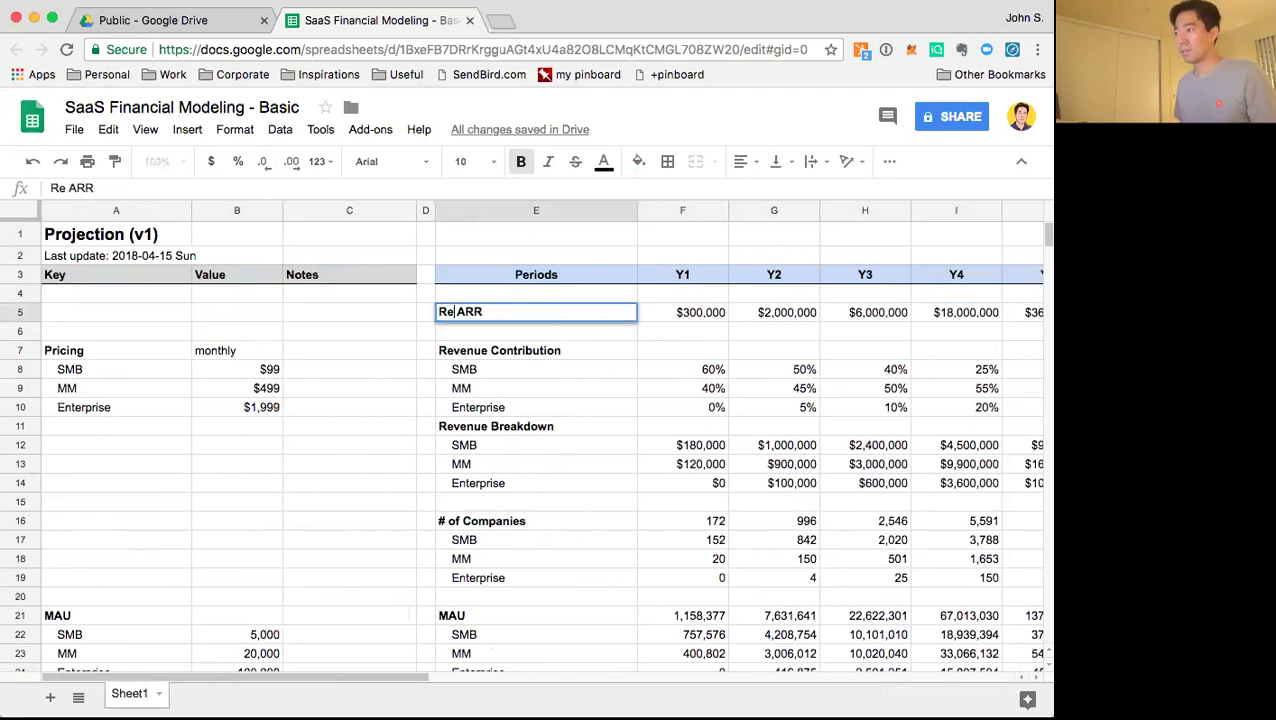
pyautogui.write('zed')
pyautogui.press('Return')
# Label the new row Ending ARR in E4
pyautogui.press('Up')
pyautogui.press('Up')
pyautogui.write('Ending ARR')
pyautogui.press('Return')
# Try to paste the yearly ARR values from row 5 into row 4 starting at L4, and undo the paste
pyautogui.press('Up')
pyautogui.press('Right')
pyautogui.press('Right')
pyautogui.press('Right')
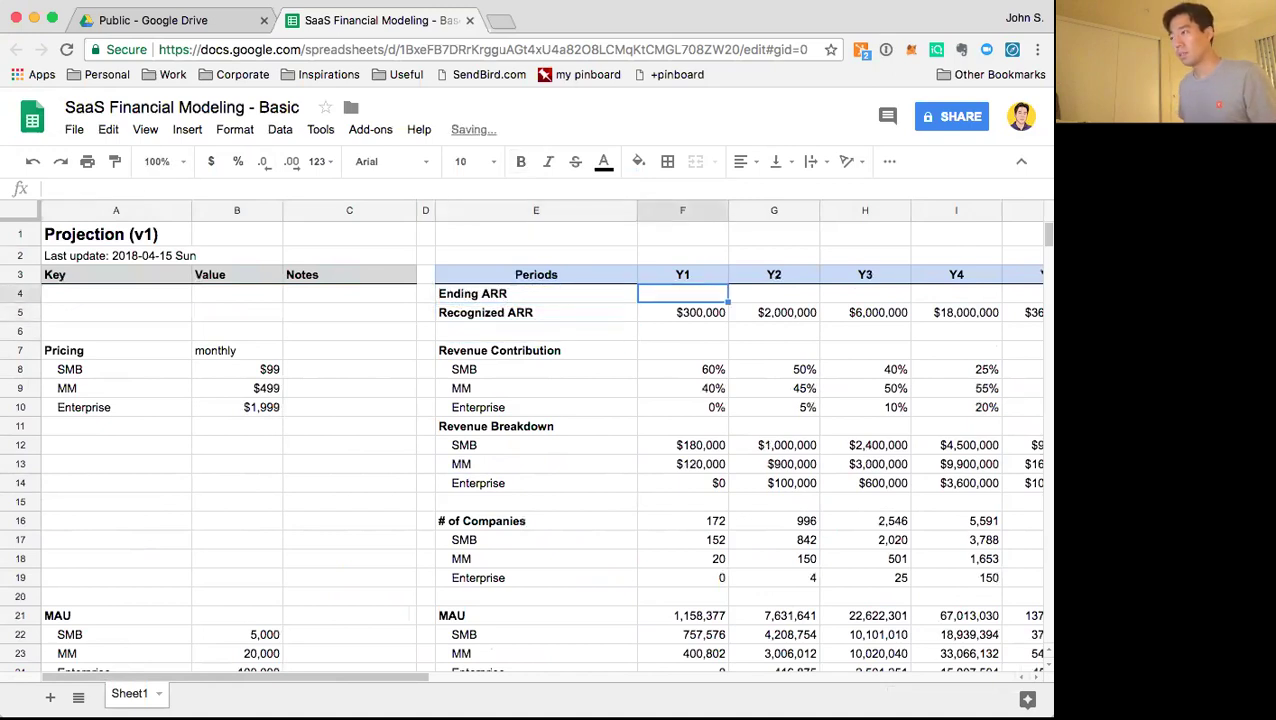
pyautogui.press('Right')
pyautogui.press('Right')
pyautogui.press('Right')
pyautogui.press('Right')
pyautogui.press('Down')
pyautogui.press('Right')
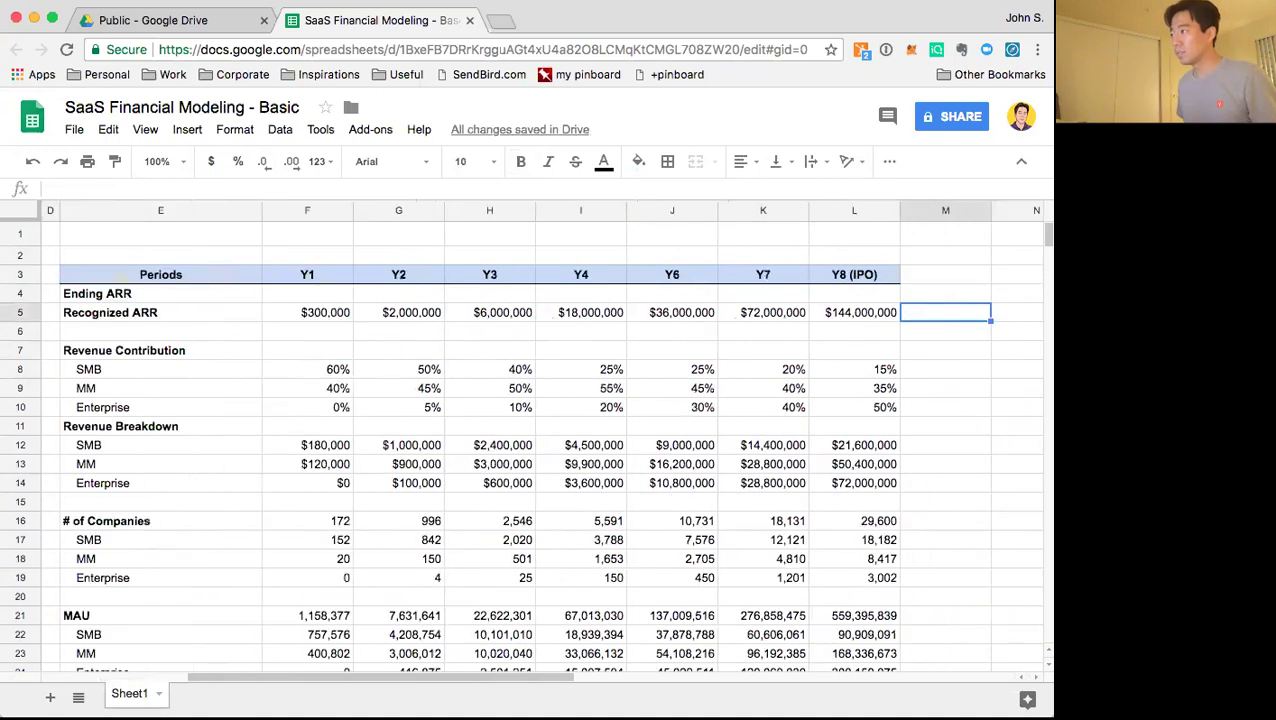
pyautogui.press('Left')
pyautogui.hotkey('shift', 'Left')
pyautogui.hotkey('shift', 'Left')
pyautogui.hotkey('shift', 'Left')
pyautogui.hotkey('shift', 'Left')
pyautogui.hotkey('shift', 'Left')
pyautogui.hotkey('shift', 'Left')
pyautogui.hotkey('shift', 'Left')
pyautogui.hotkey('shift', 'Right')
pyautogui.hotkey('ctrl', 'c')
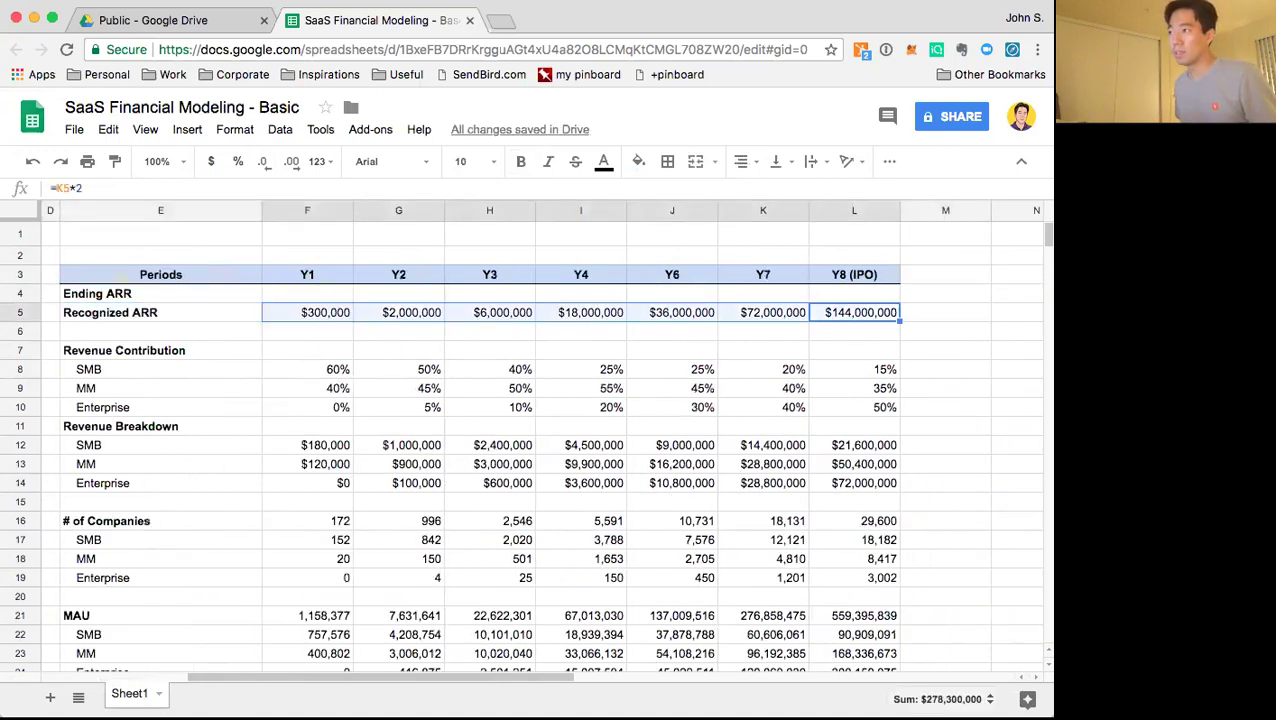
pyautogui.press('Up')
pyautogui.hotkey('ctrl', 'v')
pyautogui.hotkey('ctrl', 'z')
# Copy the yearly ARR values in F5:L5 into the Ending ARR row, starting at F4
pyautogui.press('Down')
pyautogui.hotkey('shift', 'Left')
pyautogui.hotkey('shift', 'Left')
pyautogui.hotkey('shift', 'Left')
pyautogui.hotkey('shift', 'Left')
pyautogui.hotkey('shift', 'Left')
pyautogui.hotkey('shift', 'Left')
pyautogui.hotkey('shift', 'Left')
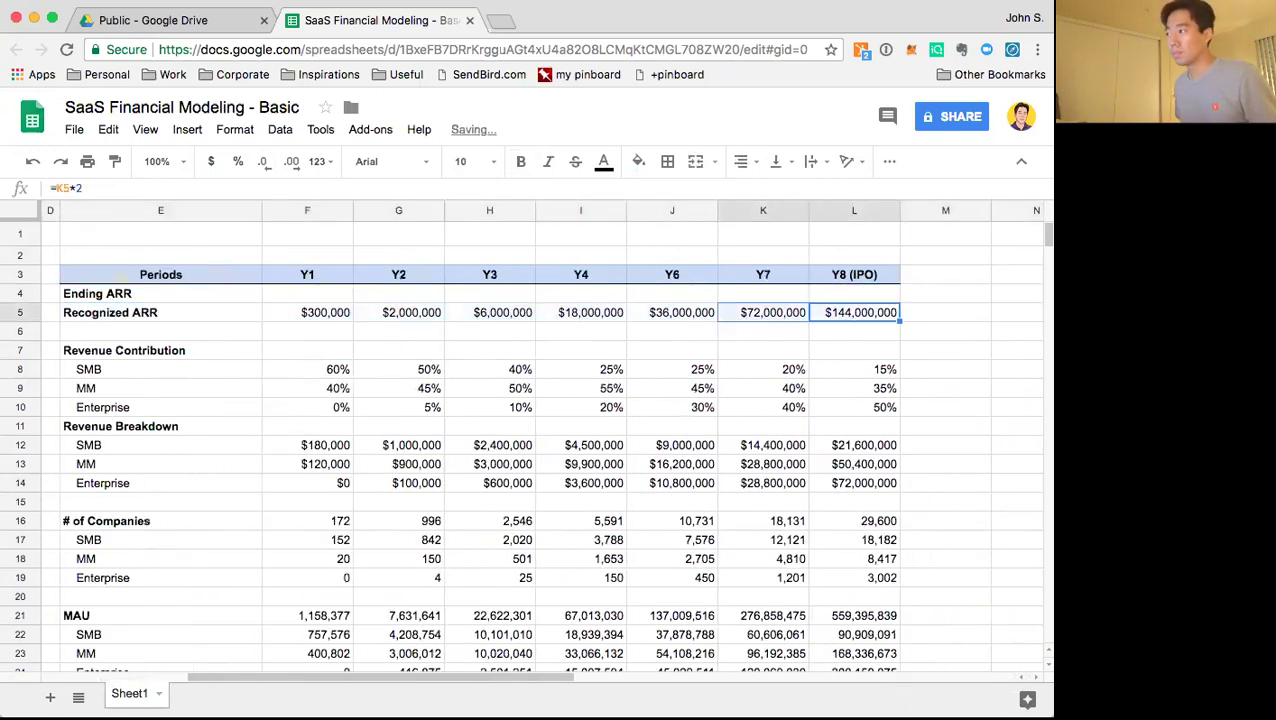
pyautogui.hotkey('shift', 'Right')
pyautogui.hotkey('ctrl', 'c')
pyautogui.press('Up')
pyautogui.press('Left')
pyautogui.press('Left')
pyautogui.press('Left')
pyautogui.press('Left')
pyautogui.press('Left')
pyautogui.press('Left')
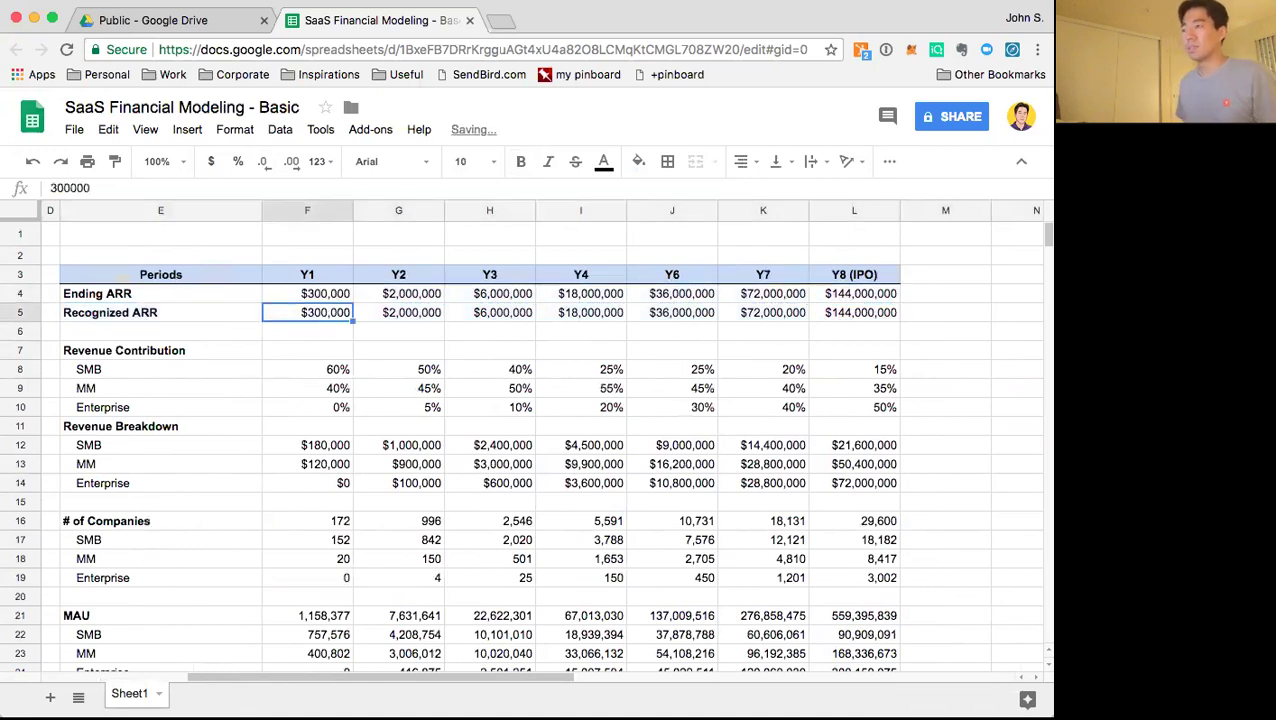
# Calculate the Y1 Recognized ARR in F5 as half of the Ending ARR, using =F4*0.5
pyautogui.write('=')
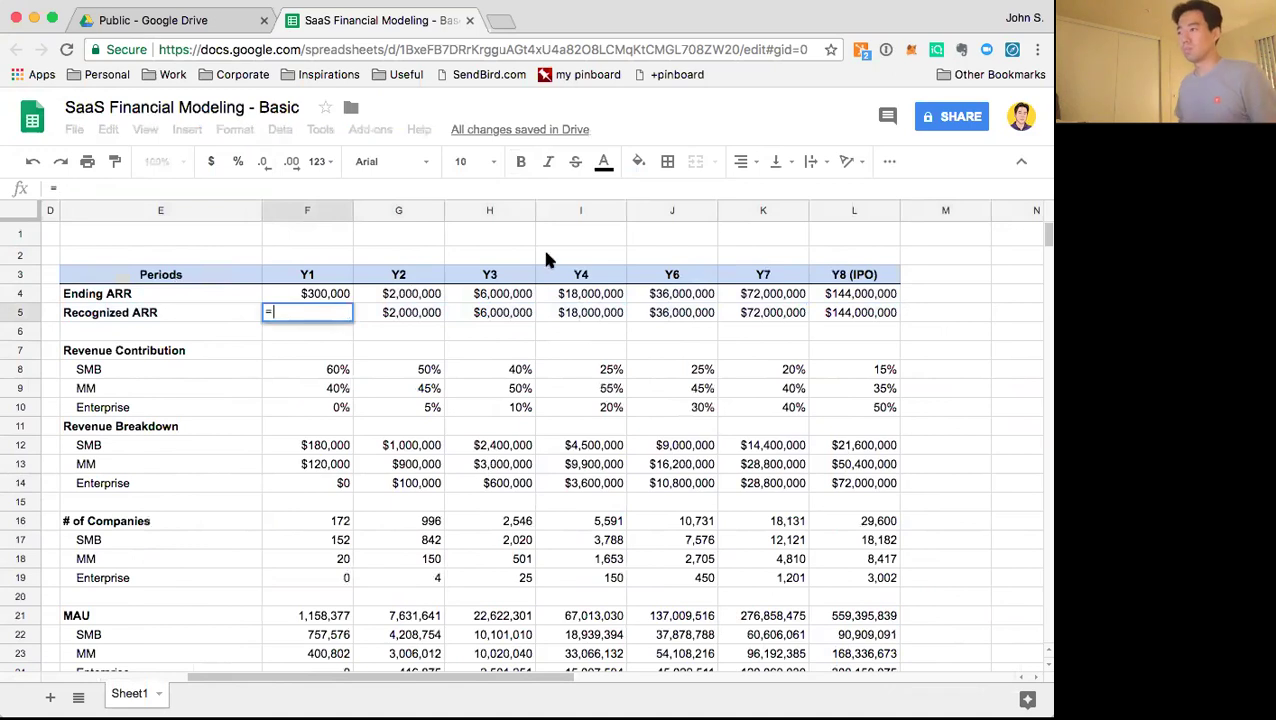
pyautogui.click(333, 293)
pyautogui.write('*')
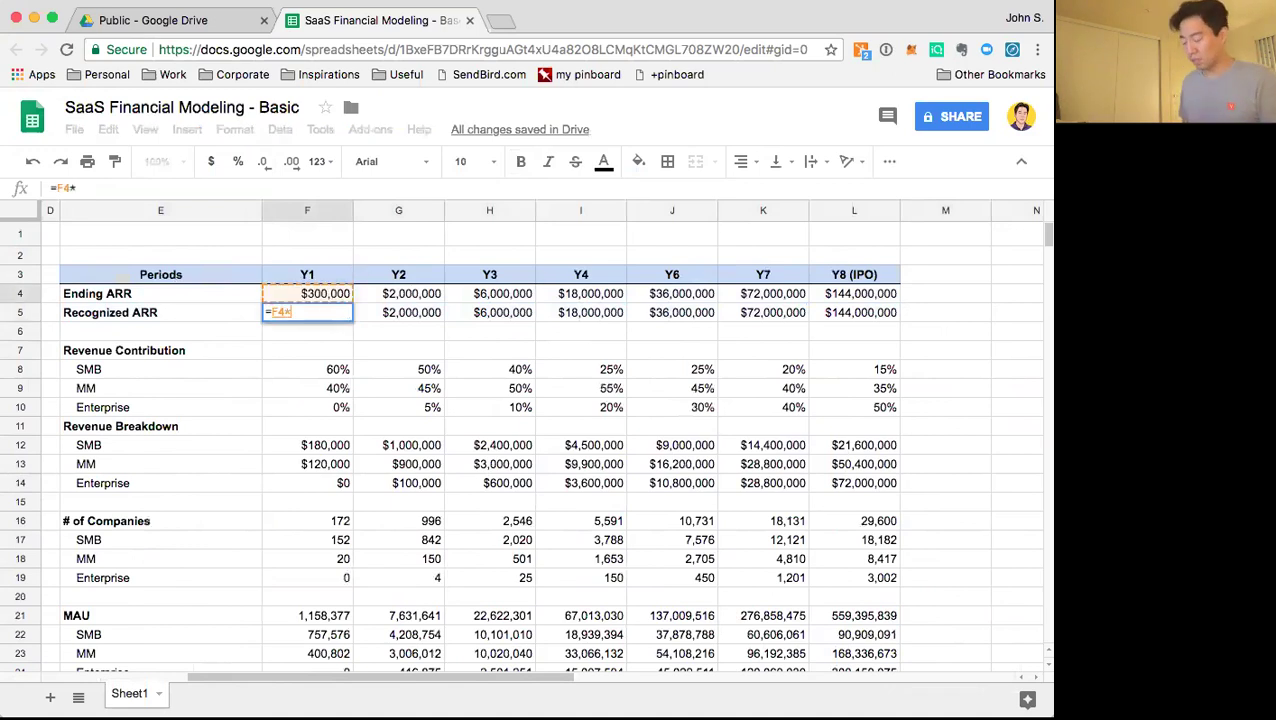
pyautogui.write('0.5')
pyautogui.press('Tab')
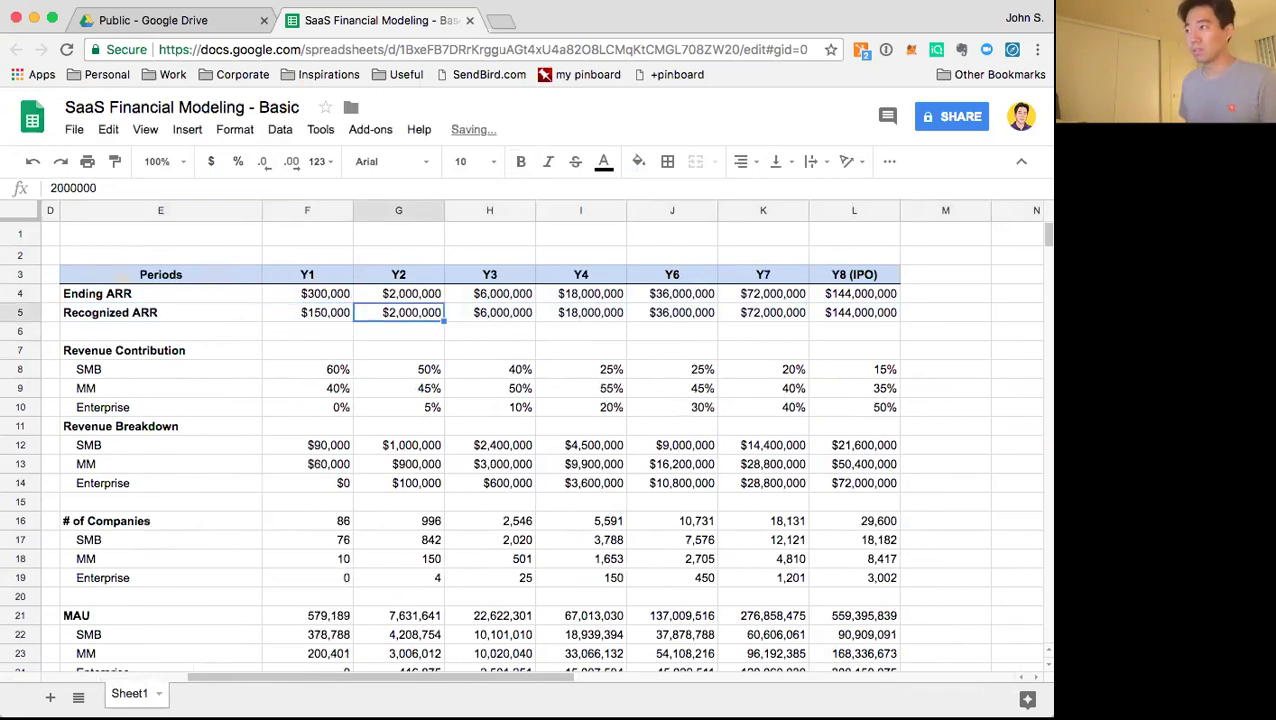
# Calculate the Y2 Recognized ARR in G5 as the average of the Y1 and Y2 Ending ARR, using =(F4+G4)/2
pyautogui.write('=(')
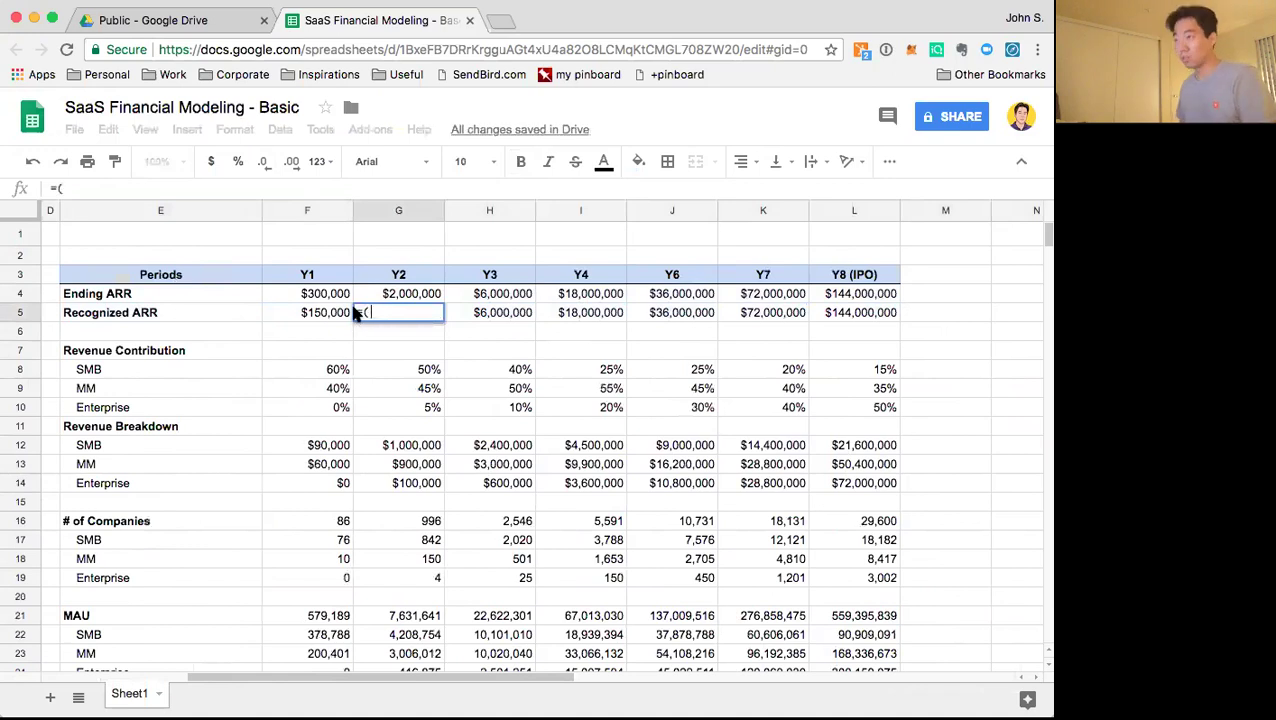
pyautogui.click(330, 295)
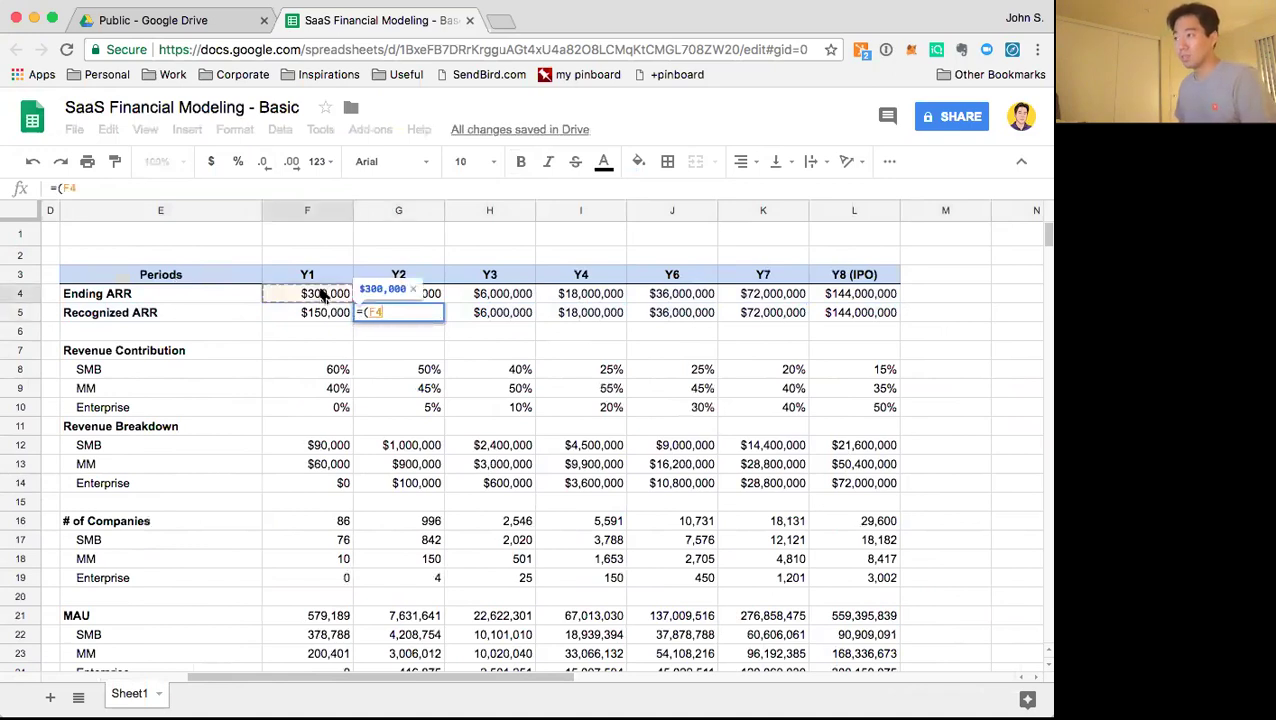
pyautogui.write('+')
pyautogui.click(413, 296)
pyautogui.write(')/2')
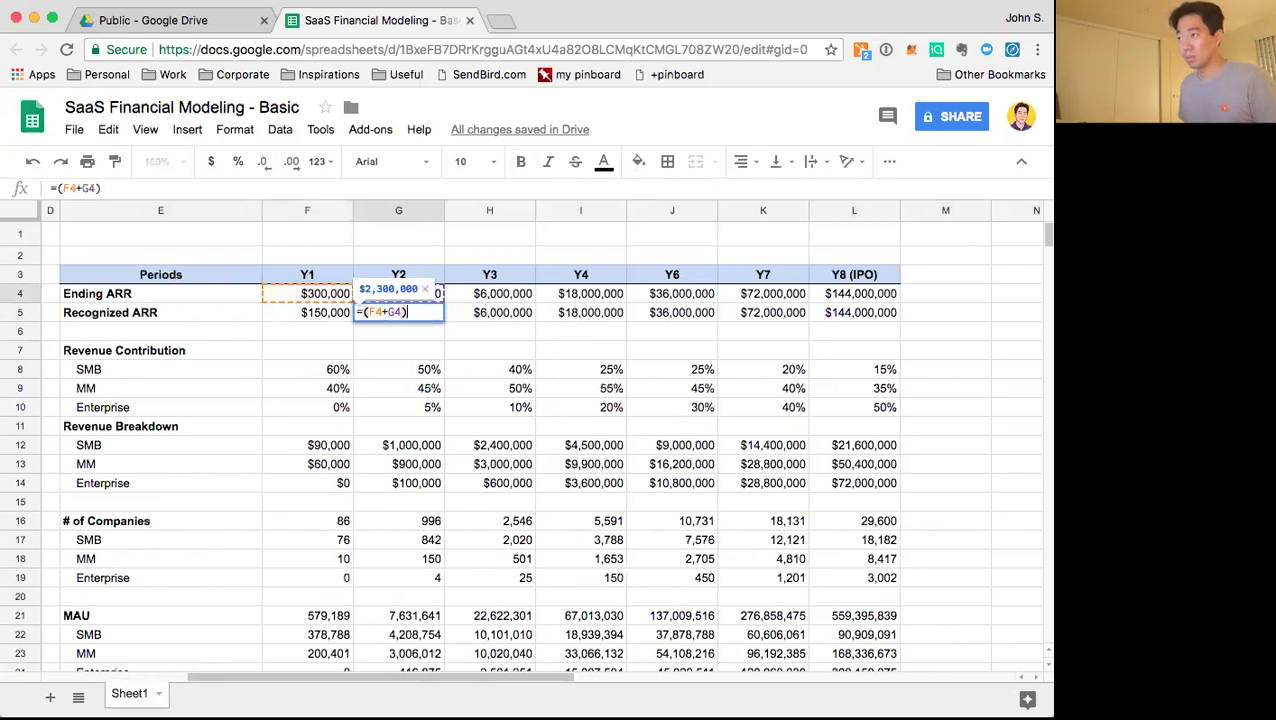
pyautogui.press('Return')
# Copy the Y2 Recognized ARR averaging formula across the remaining years through Y8 (IPO) in L5
pyautogui.press('Up')
pyautogui.hotkey('shift', 'Right')
pyautogui.hotkey('shift', 'Right')
pyautogui.hotkey('shift', 'Right')
pyautogui.hotkey('shift', 'Right')
pyautogui.hotkey('shift', 'Right')
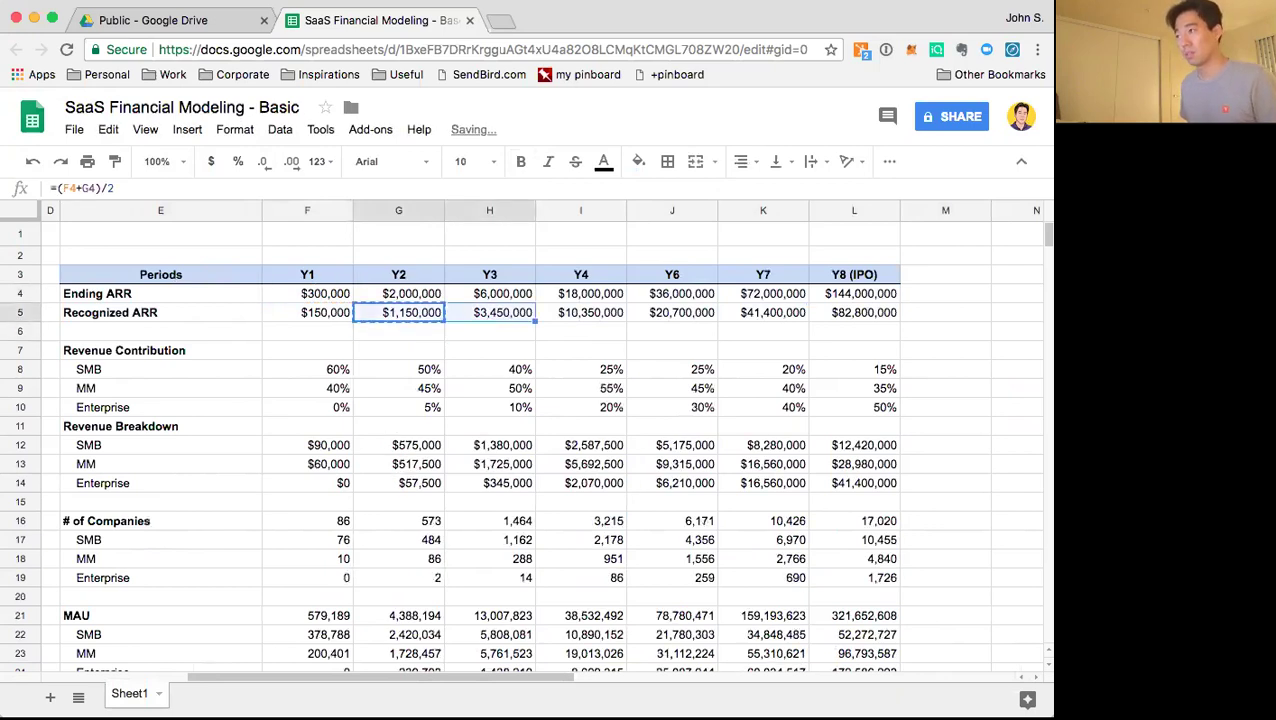
pyautogui.hotkey('ctrl', 'v')
pyautogui.press('Down')
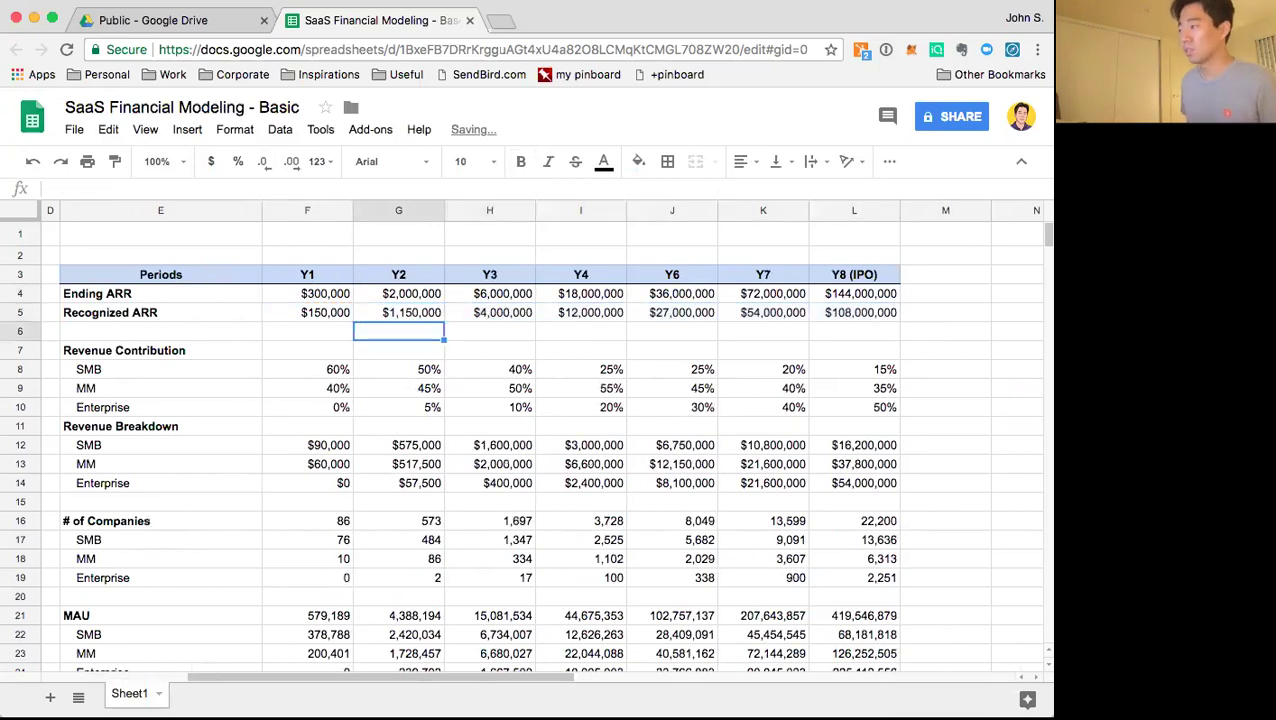
# Check the Recognized ARR row, and review EBITDA and Earnings % in the Income section through Y8 (IPO)
pyautogui.press('Down')
pyautogui.press('Left')
pyautogui.press('Up')
pyautogui.press('Up')
pyautogui.press('Left')
pyautogui.press('Left')
pyautogui.press('Right')
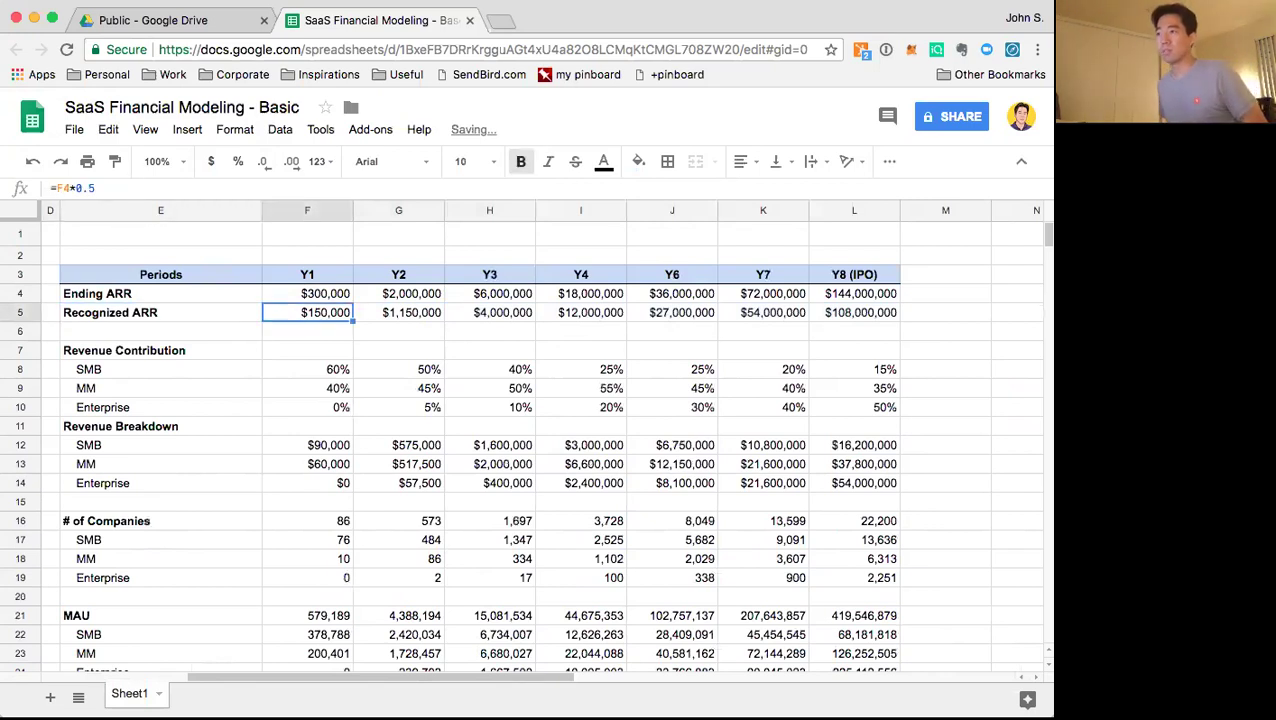
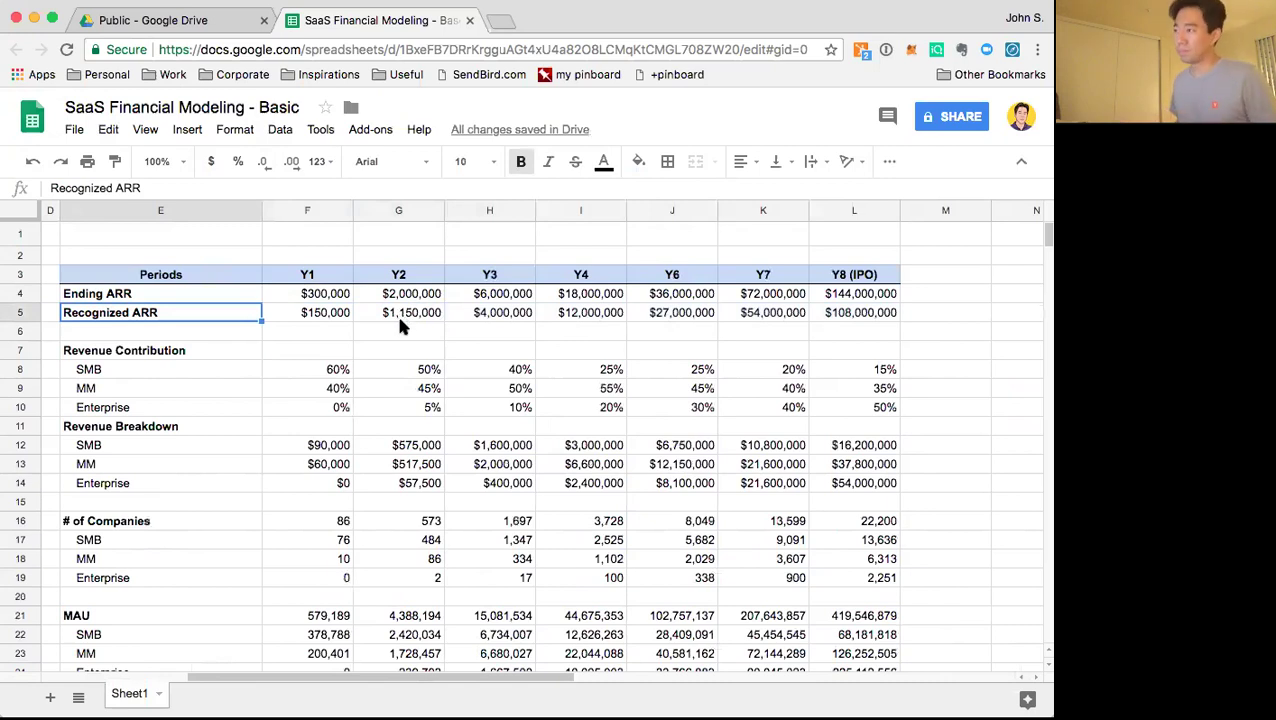
pyautogui.scroll(-5, 405, 330)
pyautogui.scroll(-8, 405, 328)
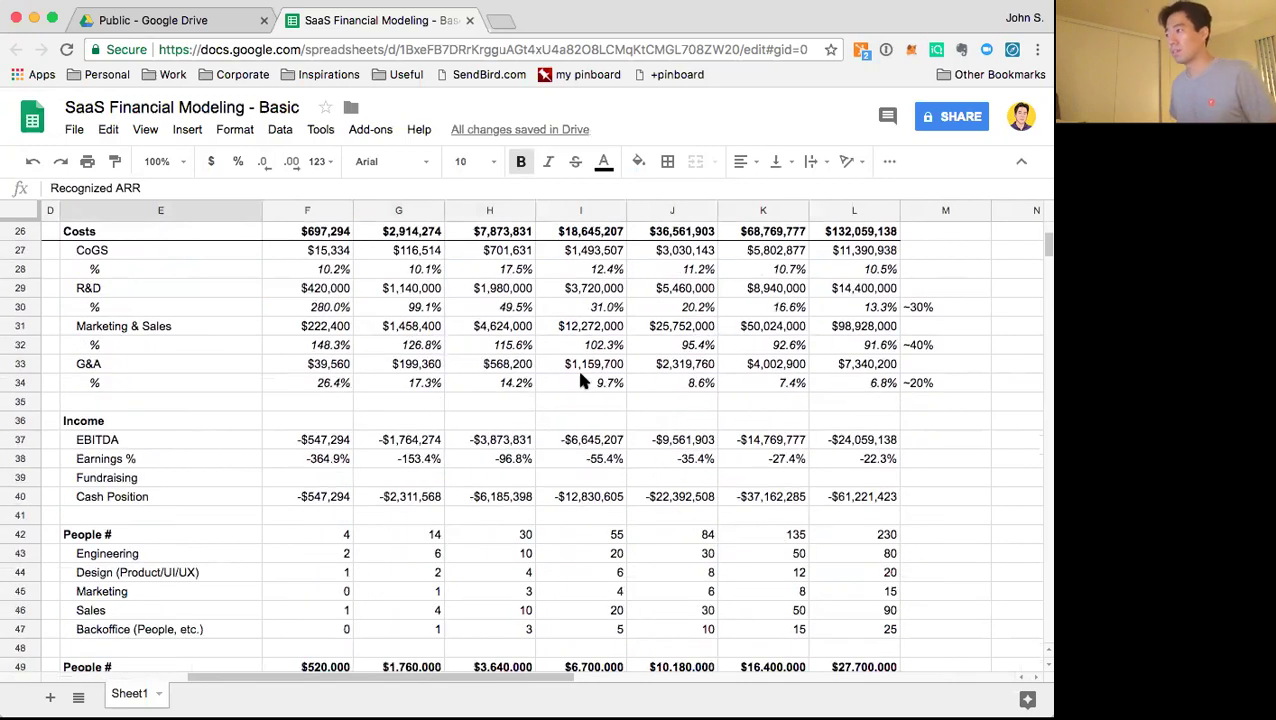
pyautogui.scroll(-3, 577, 372)
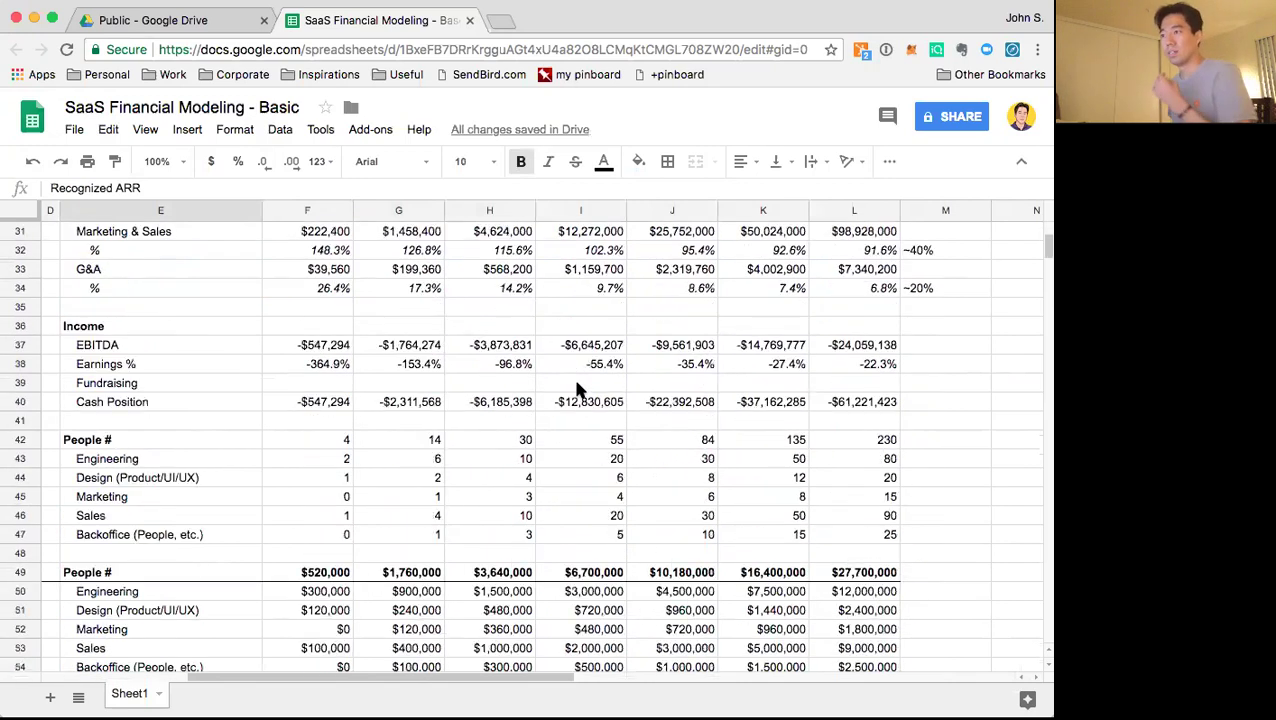
pyautogui.click(677, 345)
pyautogui.press('Right')
pyautogui.press('Right')
pyautogui.press('Down')
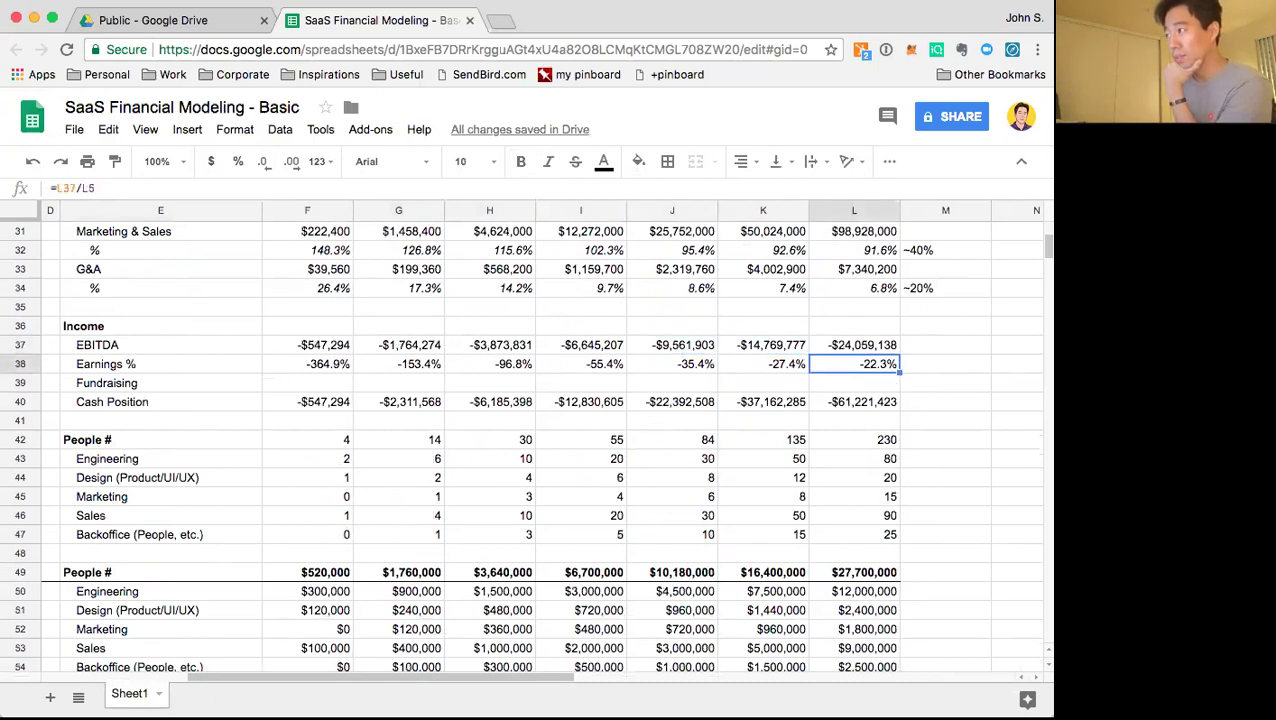
# Trace the Y4 column from the Income section up to the ARR rows, and check the Recognized ARR formulas through Y8 (IPO)
pyautogui.press('Left')
pyautogui.press('Left')
pyautogui.press('Left')
pyautogui.press('Up')
pyautogui.press('Up')
pyautogui.press('Up')
pyautogui.press('Up')
pyautogui.press('Up')
pyautogui.press('Up')
pyautogui.press('Up')
pyautogui.press('Up')
pyautogui.press('Up')
pyautogui.press('Up')
pyautogui.press('Up')
pyautogui.press('Up')
pyautogui.press('Up')
pyautogui.press('Up')
pyautogui.press('Up')
pyautogui.press('Up')
pyautogui.press('Up')
pyautogui.press('Up')
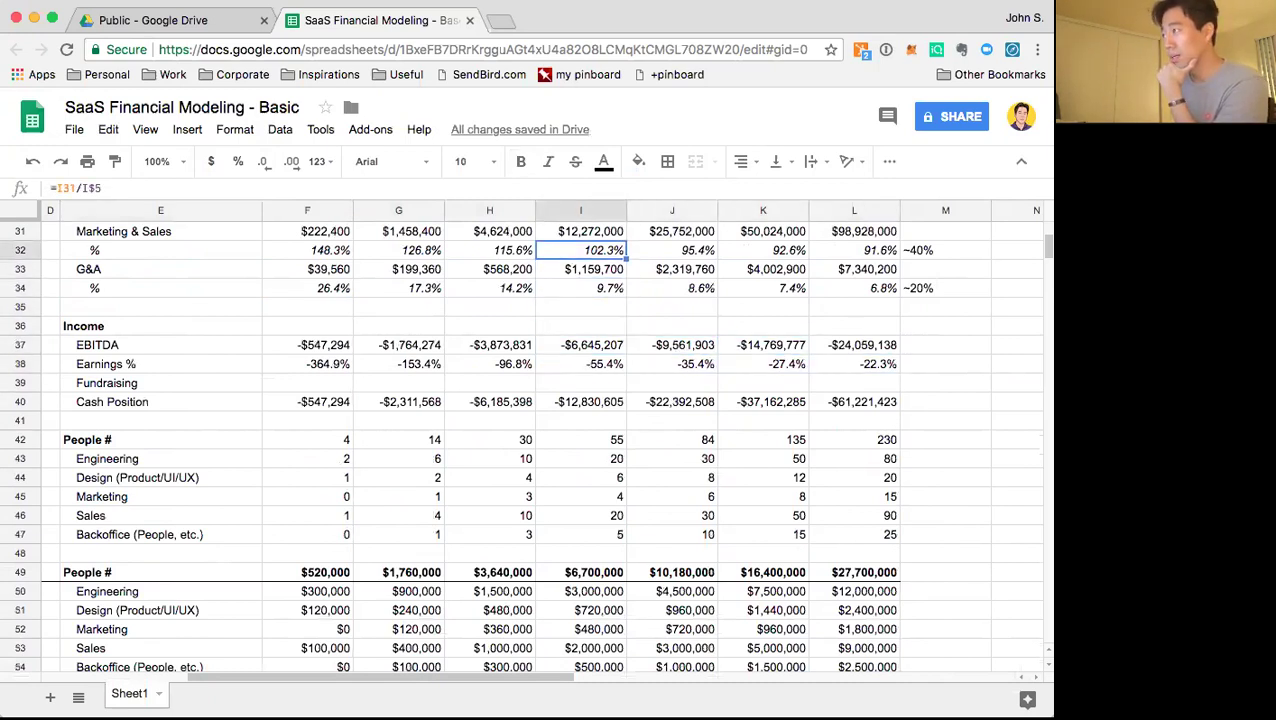
pyautogui.press('Up')
pyautogui.press('Up')
pyautogui.press('Up')
pyautogui.press('Up')
pyautogui.press('Up')
pyautogui.press('Up')
pyautogui.press('Up')
pyautogui.press('Up')
pyautogui.press('Up')
pyautogui.press('Up')
pyautogui.press('Up')
pyautogui.press('Up')
pyautogui.press('Up')
pyautogui.press('Up')
pyautogui.press('Up')
pyautogui.press('Up')
pyautogui.press('Up')
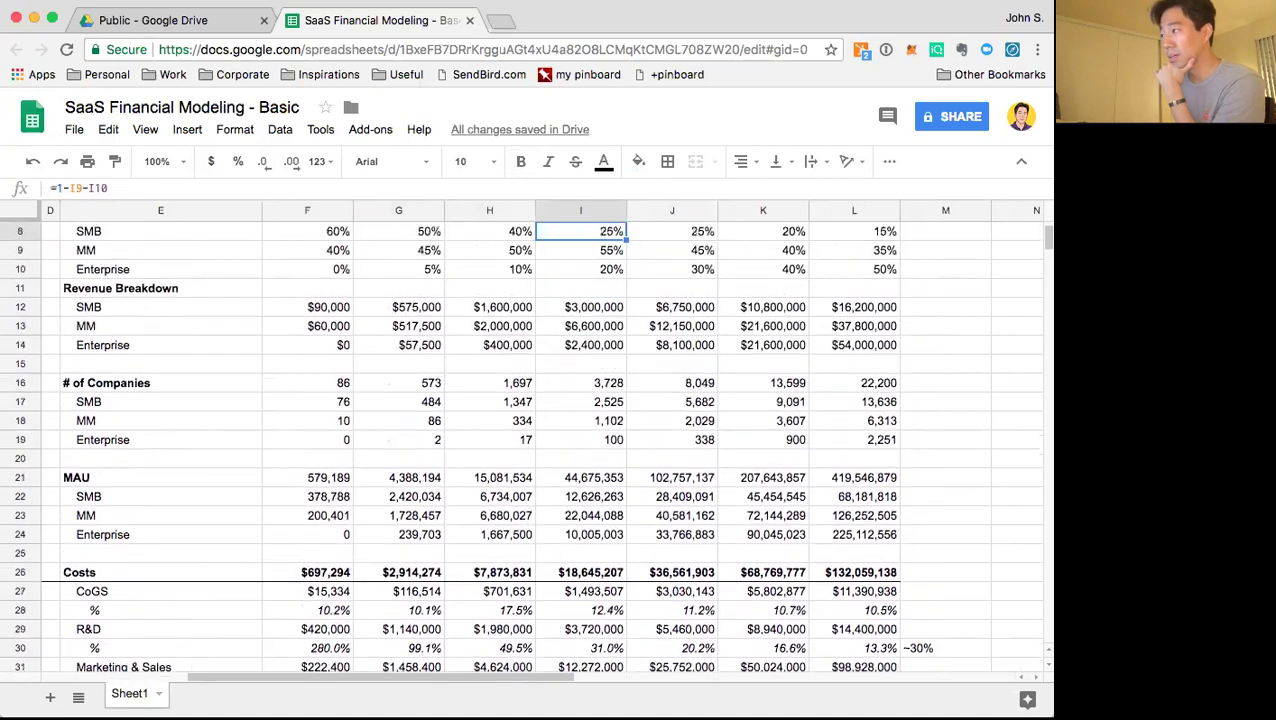
pyautogui.press('Up')
pyautogui.press('Up')
pyautogui.press('Down')
pyautogui.press('Down')
pyautogui.press('Down')
pyautogui.press('Down')
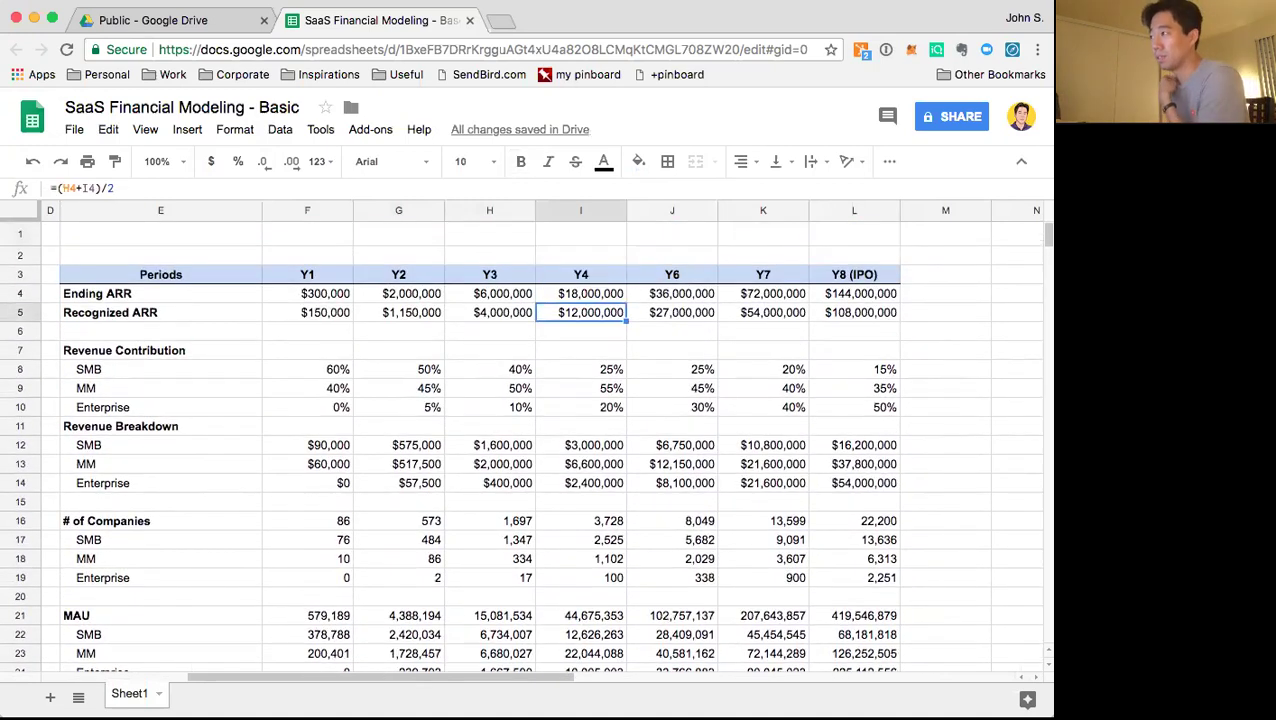
pyautogui.press('Right')
pyautogui.press('Right')
pyautogui.press('Right')
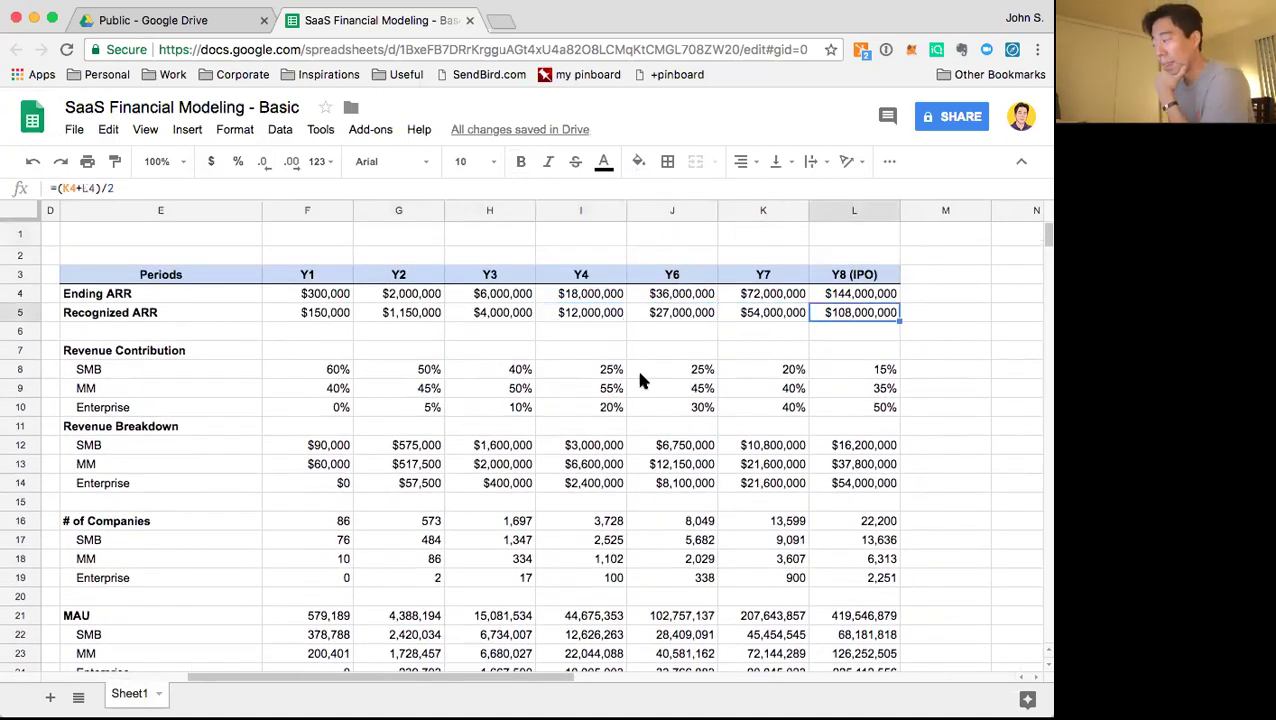
# Examine the Y8 (IPO) EBITDA and Earnings %, and follow the Income rows back to Fundraising for Y1
pyautogui.scroll(-8, 640, 377)
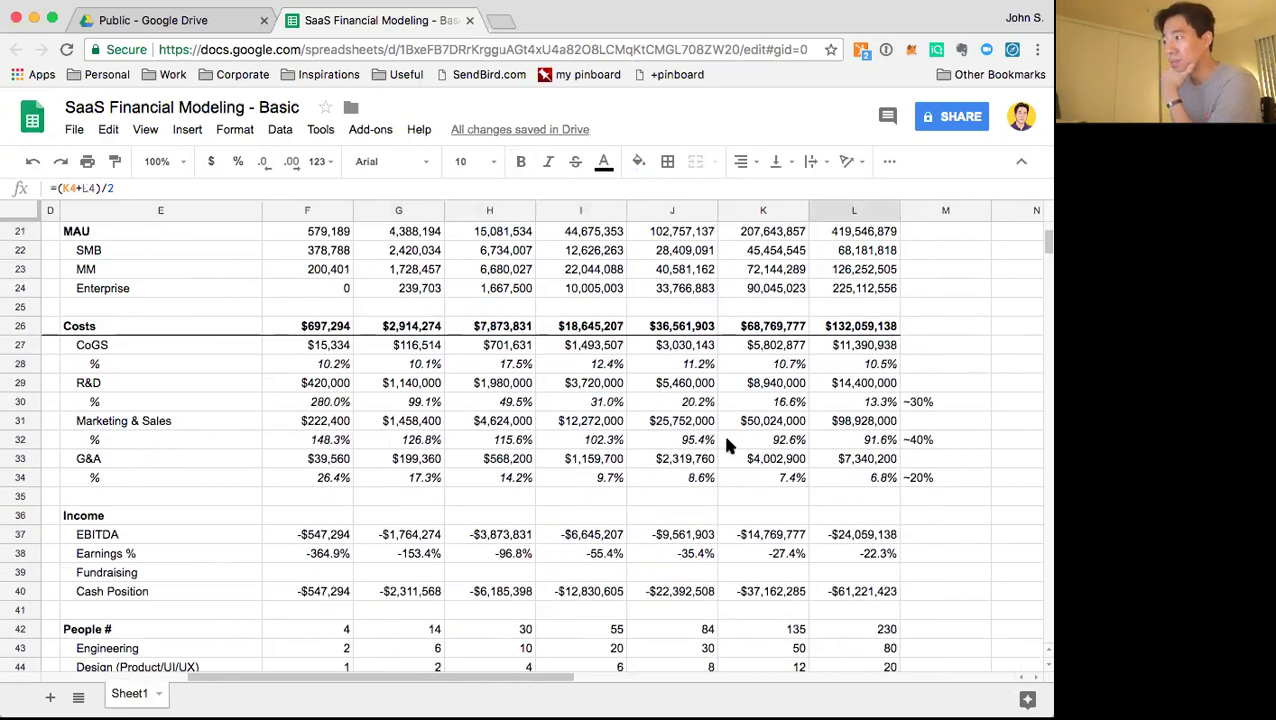
pyautogui.click(872, 533)
pyautogui.press('Down')
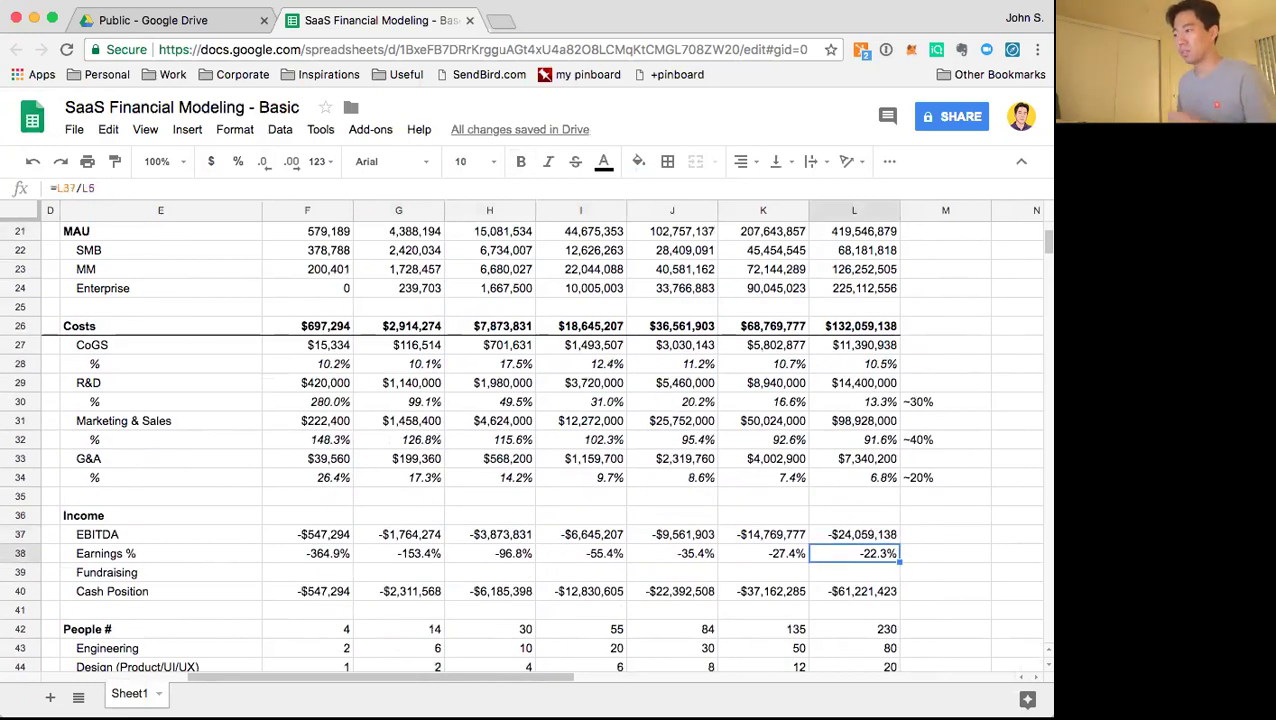
pyautogui.press('Left')
pyautogui.press('Left')
pyautogui.press('Left')
pyautogui.press('Left')
pyautogui.press('Left')
pyautogui.press('Left')
pyautogui.press('Down')
pyautogui.press('Right')
pyautogui.press('Left')
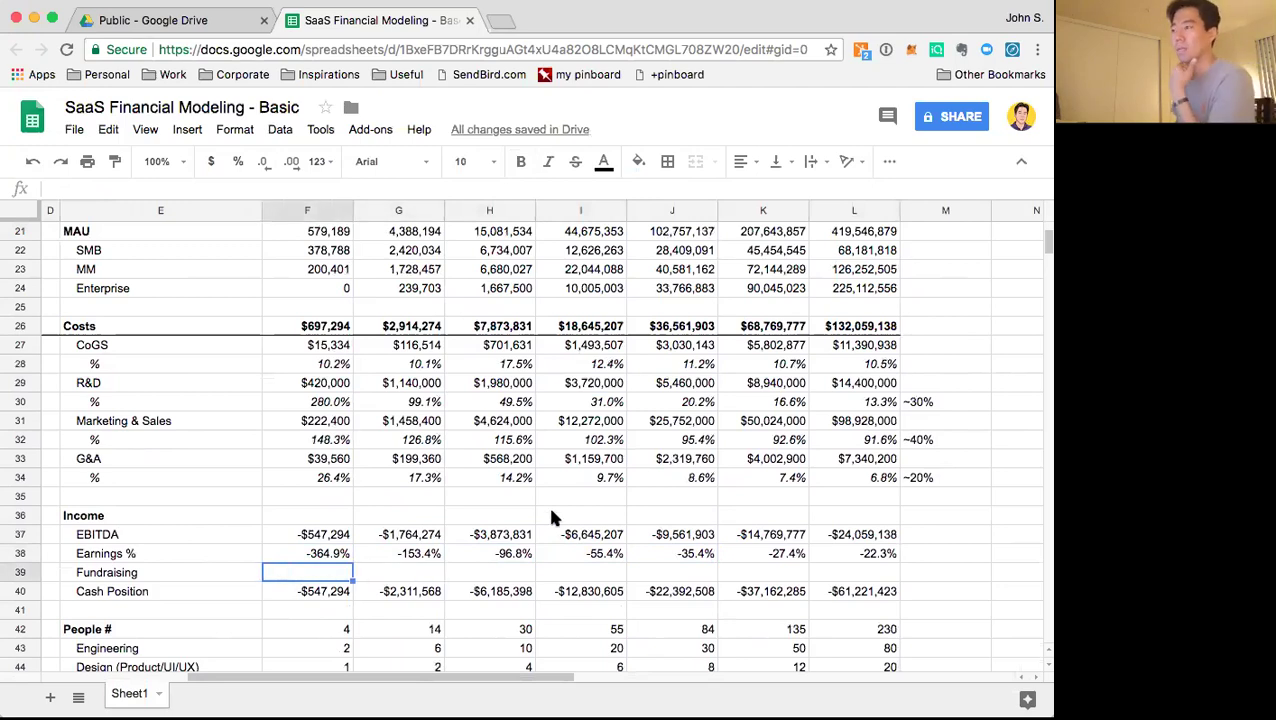
# Compare the R&D and Marketing & Sales cost percentages across all years
pyautogui.moveTo(524, 678); pyautogui.dragTo(564, 658)
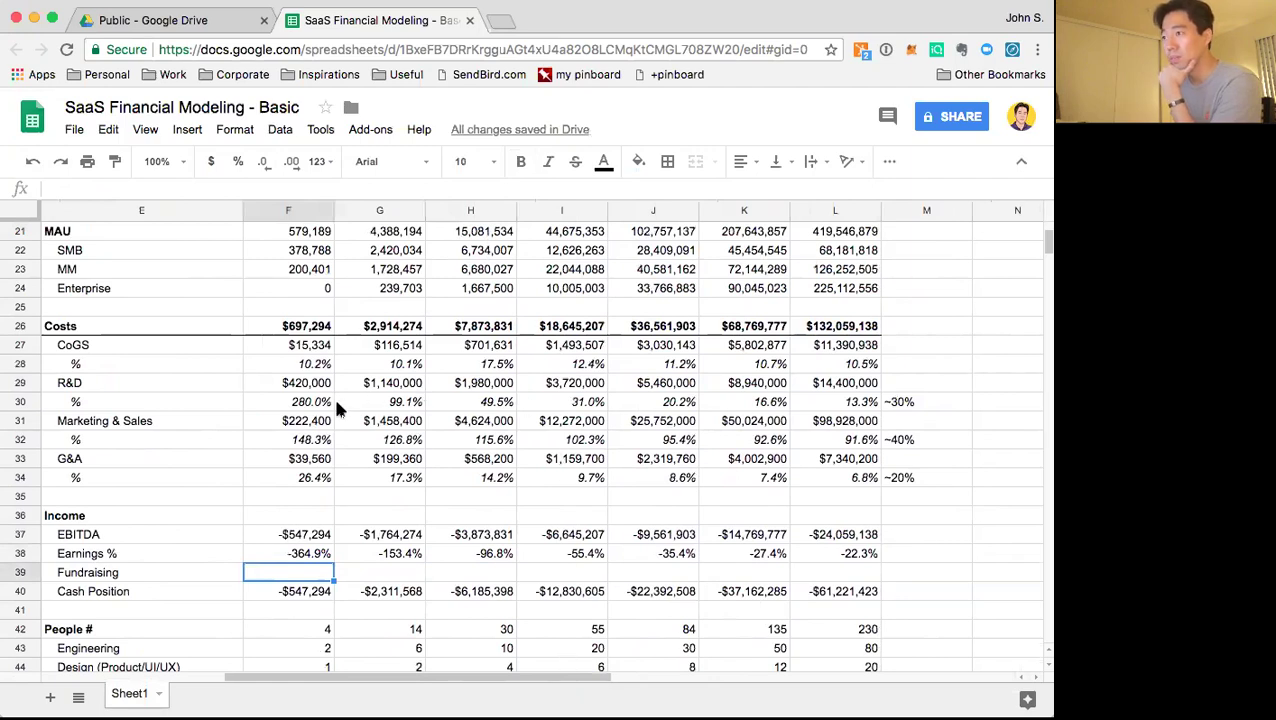
pyautogui.moveTo(328, 405); pyautogui.dragTo(792, 405)
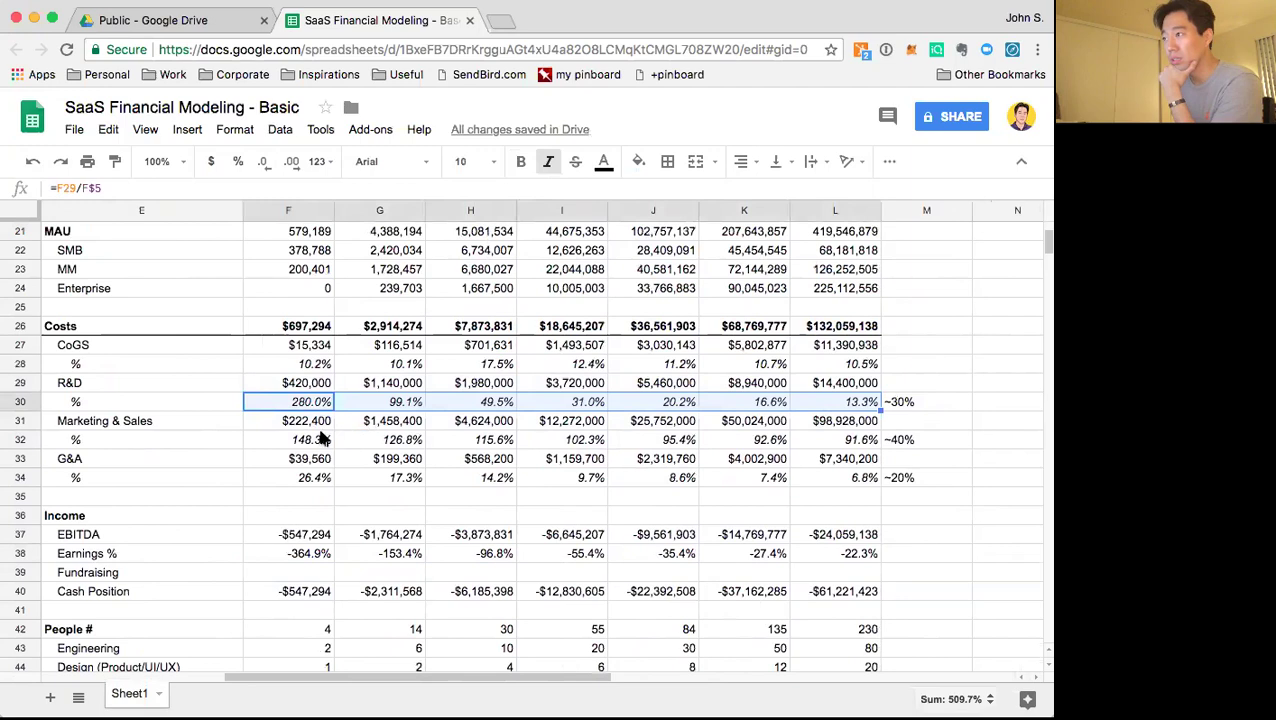
pyautogui.moveTo(322, 438); pyautogui.dragTo(830, 441)
pyautogui.click(563, 514)
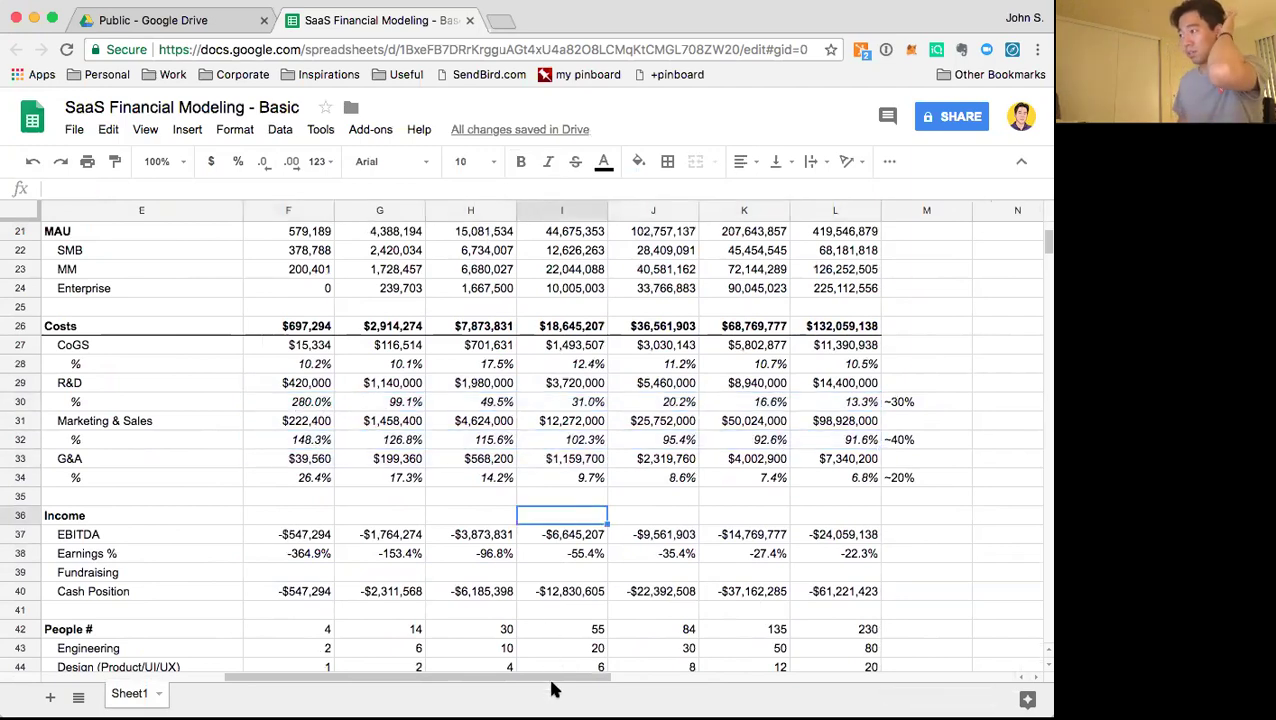
# Change the Y1 Conferences cost in the Marketing & Sales section to =15000*2
pyautogui.moveTo(551, 680); pyautogui.dragTo(416, 670)
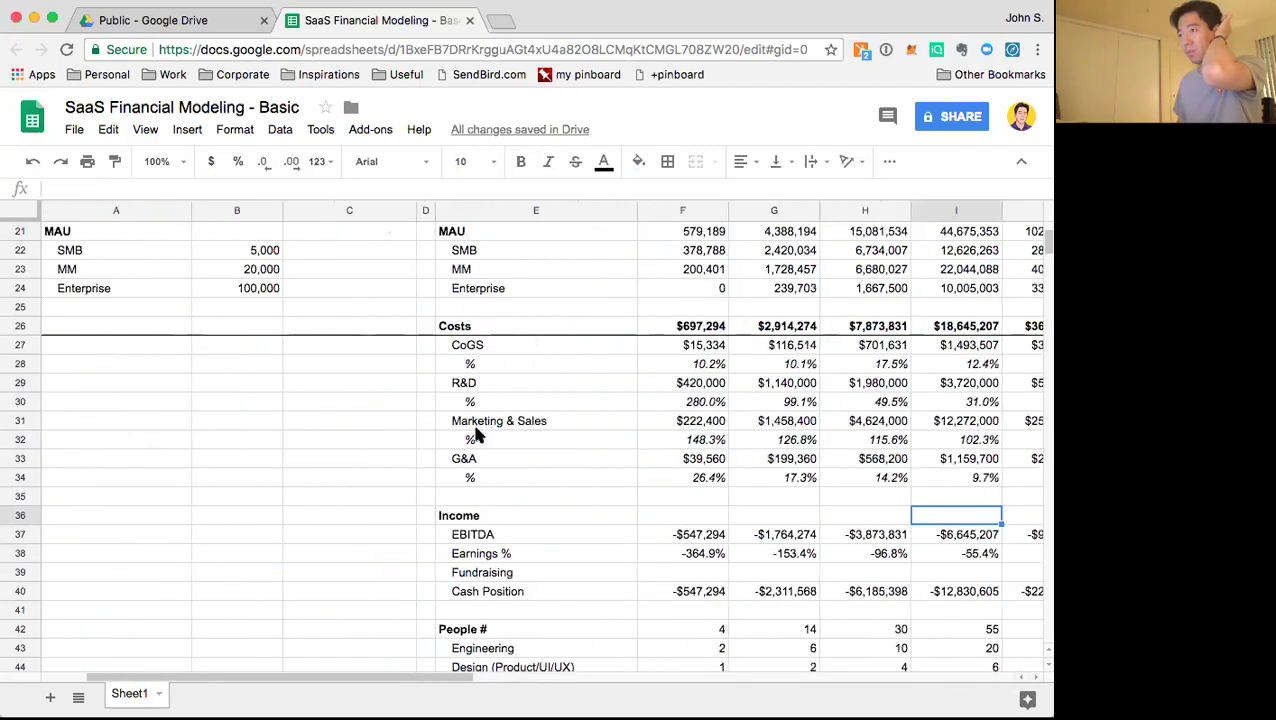
pyautogui.scroll(-8, 475, 435)
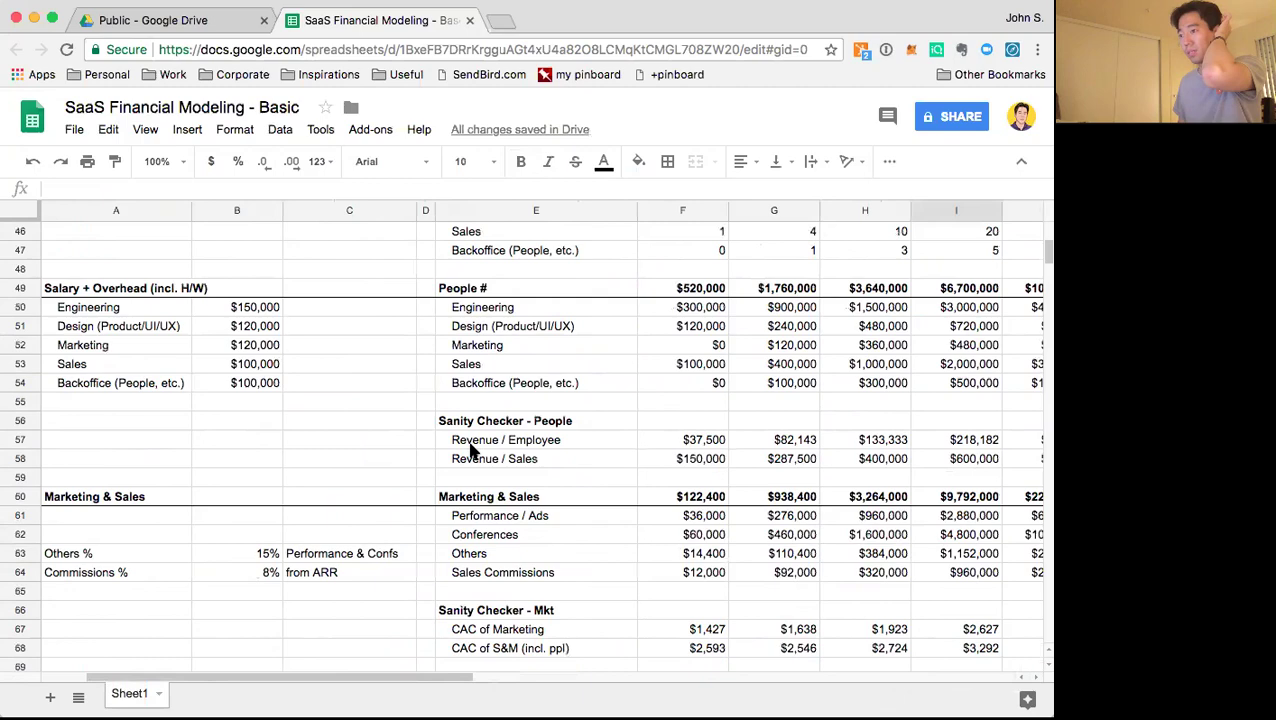
pyautogui.scroll(-2, 472, 452)
pyautogui.moveTo(443, 676)
pyautogui.mouseDown()
pyautogui.moveTo(495, 676)
pyautogui.moveTo(422, 676)
pyautogui.mouseUp()
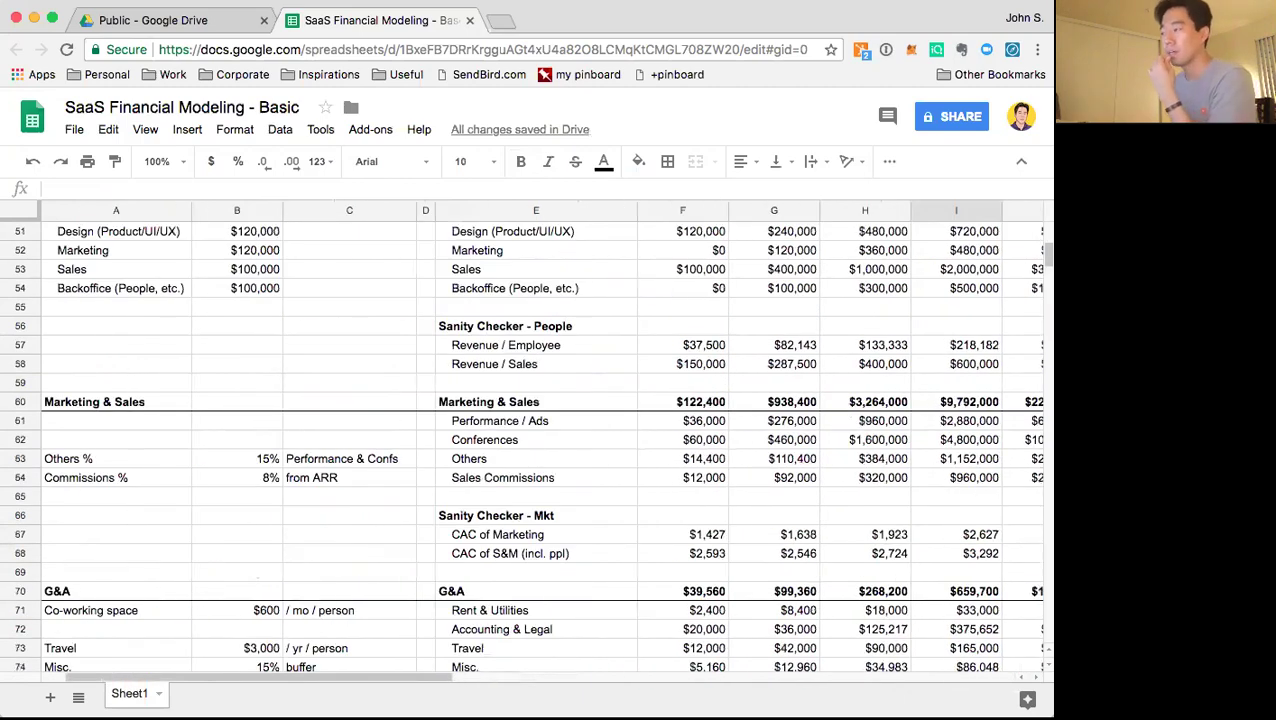
pyautogui.hscroll(5, 540, 450)
pyautogui.hscroll(-2, 540, 450)
pyautogui.moveTo(616, 684); pyautogui.dragTo(467, 685)
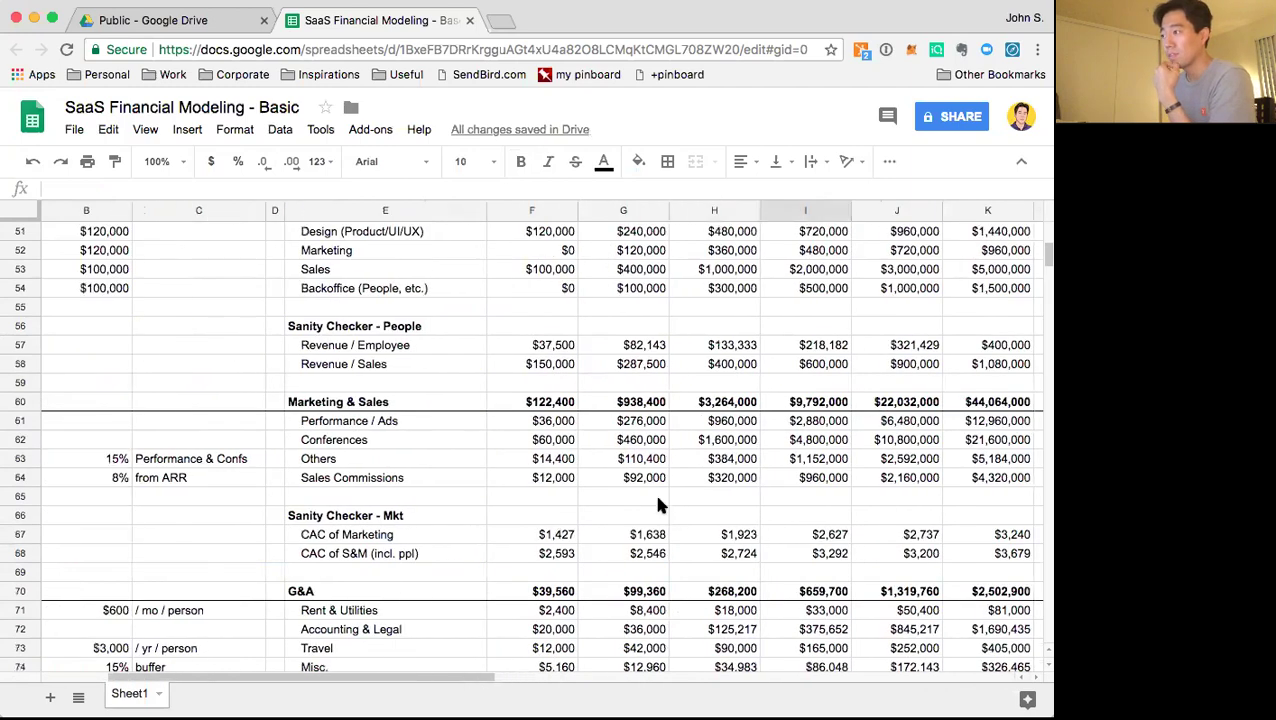
pyautogui.click(559, 446)
pyautogui.press('Return')
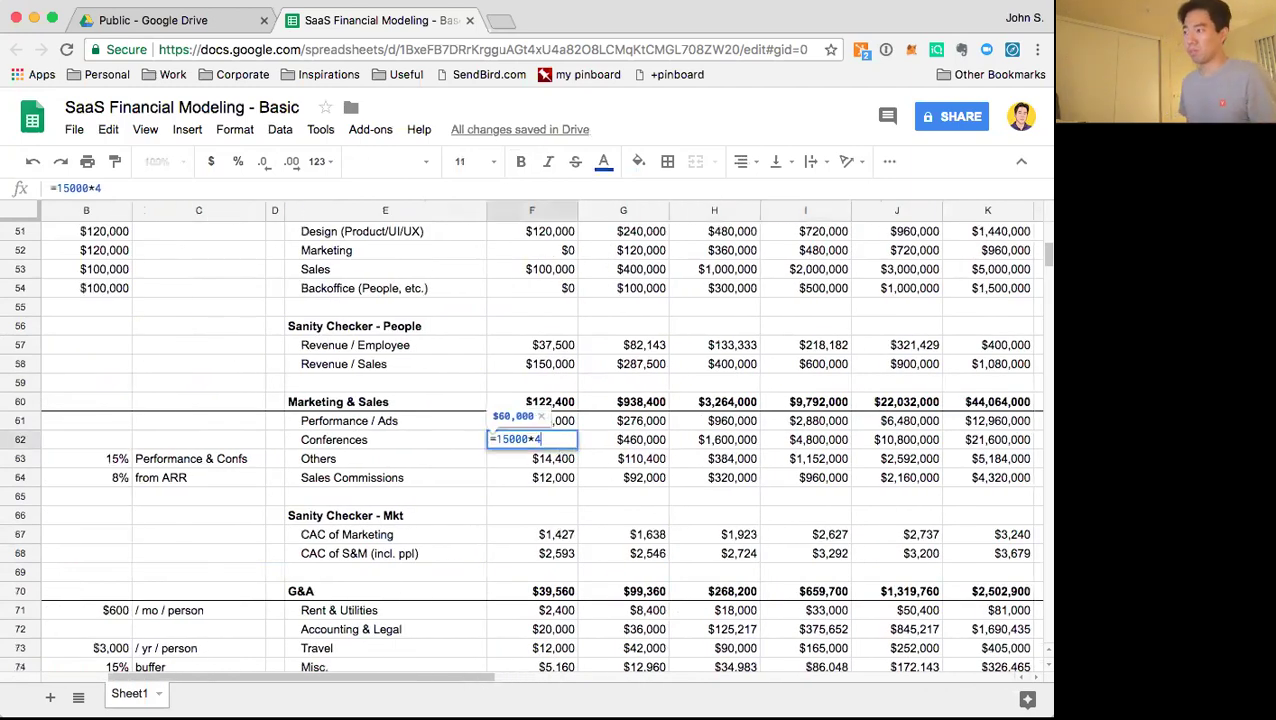
pyautogui.press('BackSpace')
pyautogui.write('2')
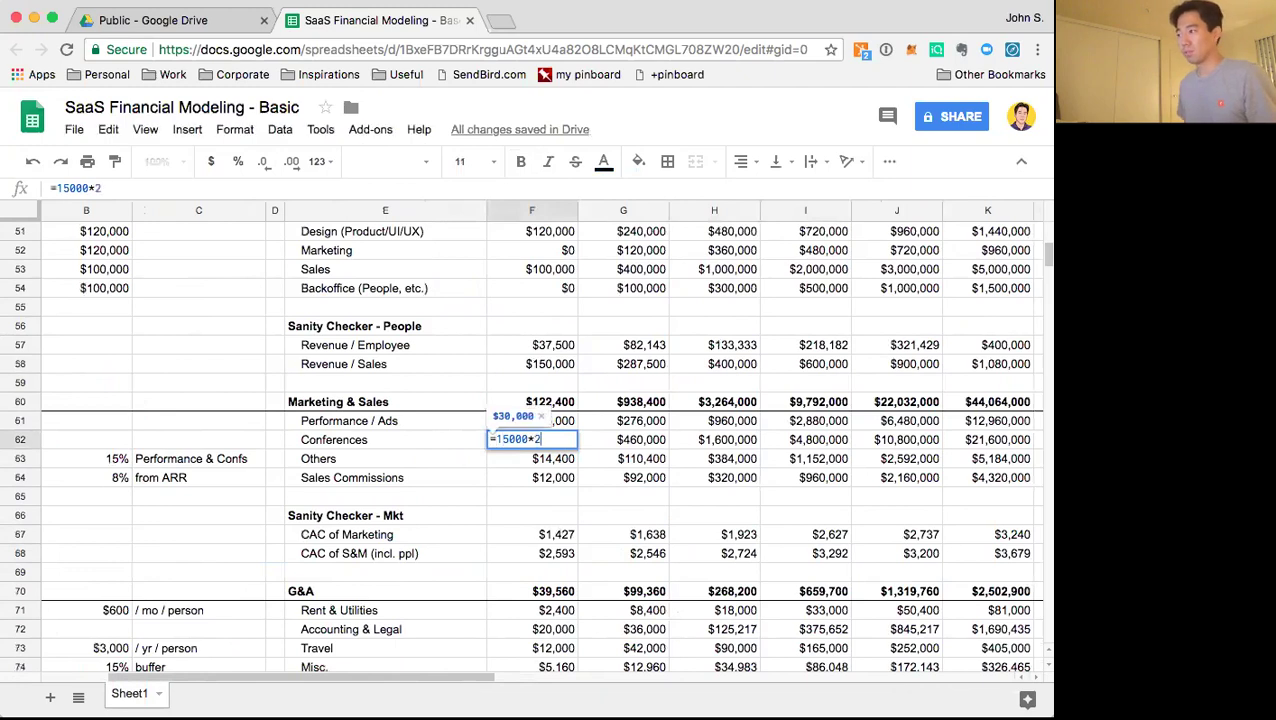
pyautogui.press('Return')
# Review the Conferences row across all years, and look back at the Marketing & Sales assumptions
pyautogui.press('Up')
pyautogui.press('Right')
pyautogui.press('Right')
pyautogui.press('Right')
pyautogui.press('Right')
pyautogui.press('Right')
pyautogui.press('Right')
pyautogui.press('Right')
pyautogui.press('Right')
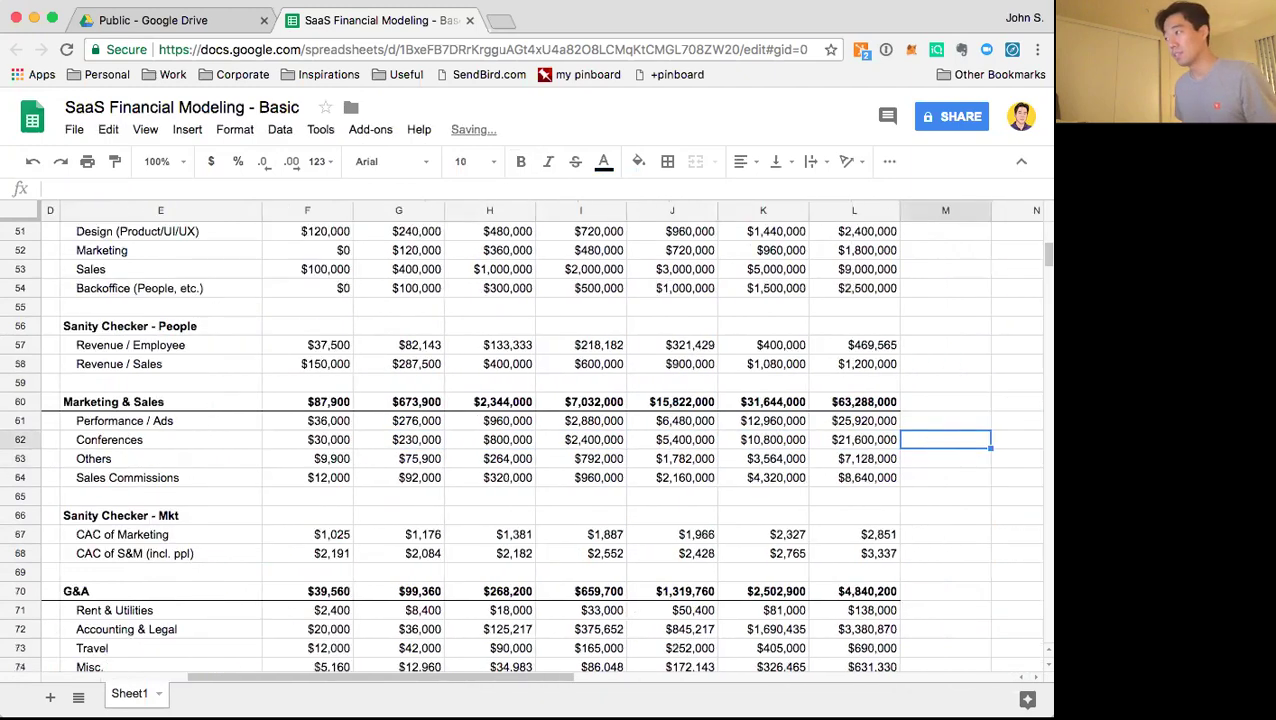
pyautogui.press('Left')
pyautogui.press('Left')
pyautogui.press('Left')
pyautogui.press('Left')
pyautogui.press('Left')
pyautogui.press('Left')
pyautogui.press('Left')
pyautogui.press('Left')
pyautogui.press('Left')
pyautogui.press('Left')
pyautogui.press('Left')
pyautogui.press('Left')
pyautogui.press('Left')
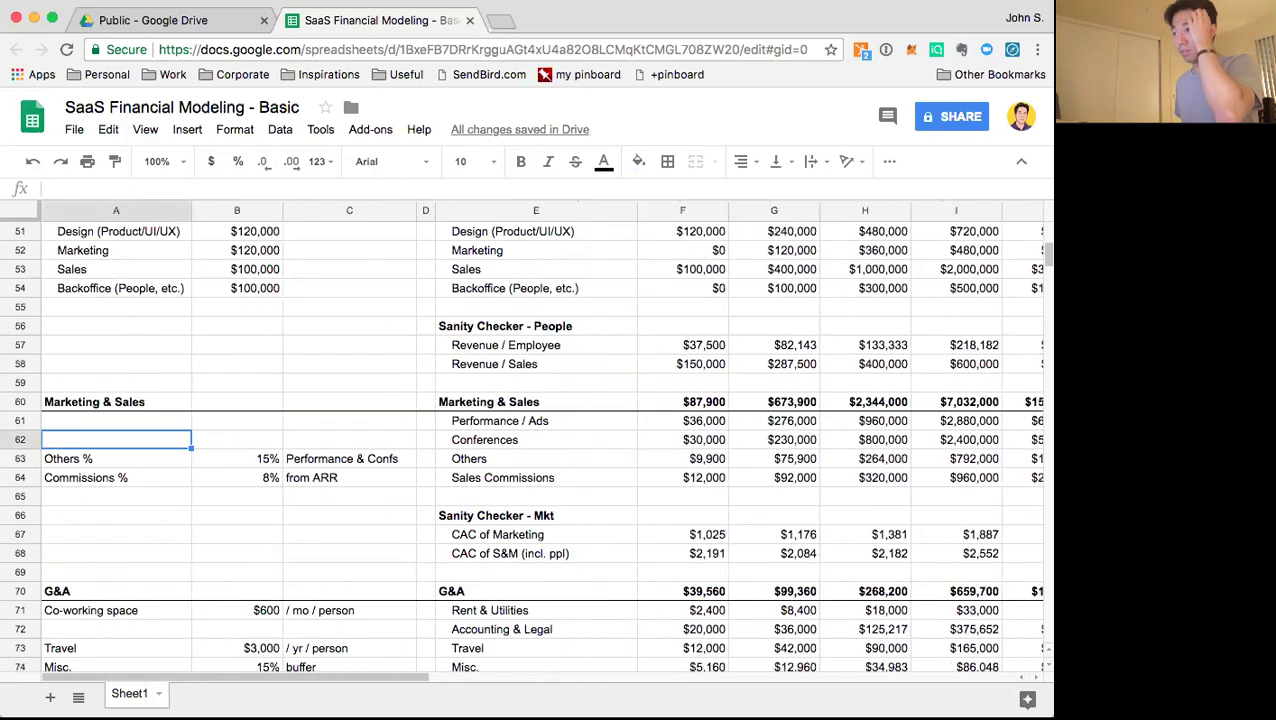
# Change the Y1 Performance / Ads cost in F61 to =1500*12
pyautogui.press('Up')
pyautogui.press('Right')
pyautogui.press('Right')
pyautogui.press('Right')
pyautogui.press('Right')
pyautogui.press('Right')
pyautogui.press('Right')
pyautogui.press('Left')
pyautogui.press('Return')
pyautogui.press('Left')
pyautogui.press('Left')
pyautogui.press('Left')
pyautogui.press('Left')
pyautogui.press('Left')
pyautogui.press('BackSpace')
pyautogui.press('BackSpace')
pyautogui.write('145')
pyautogui.press('Return')
pyautogui.press('Up')
pyautogui.press('Return')
pyautogui.press('Left')
pyautogui.press('Left')
pyautogui.press('Left')
pyautogui.press('BackSpace')
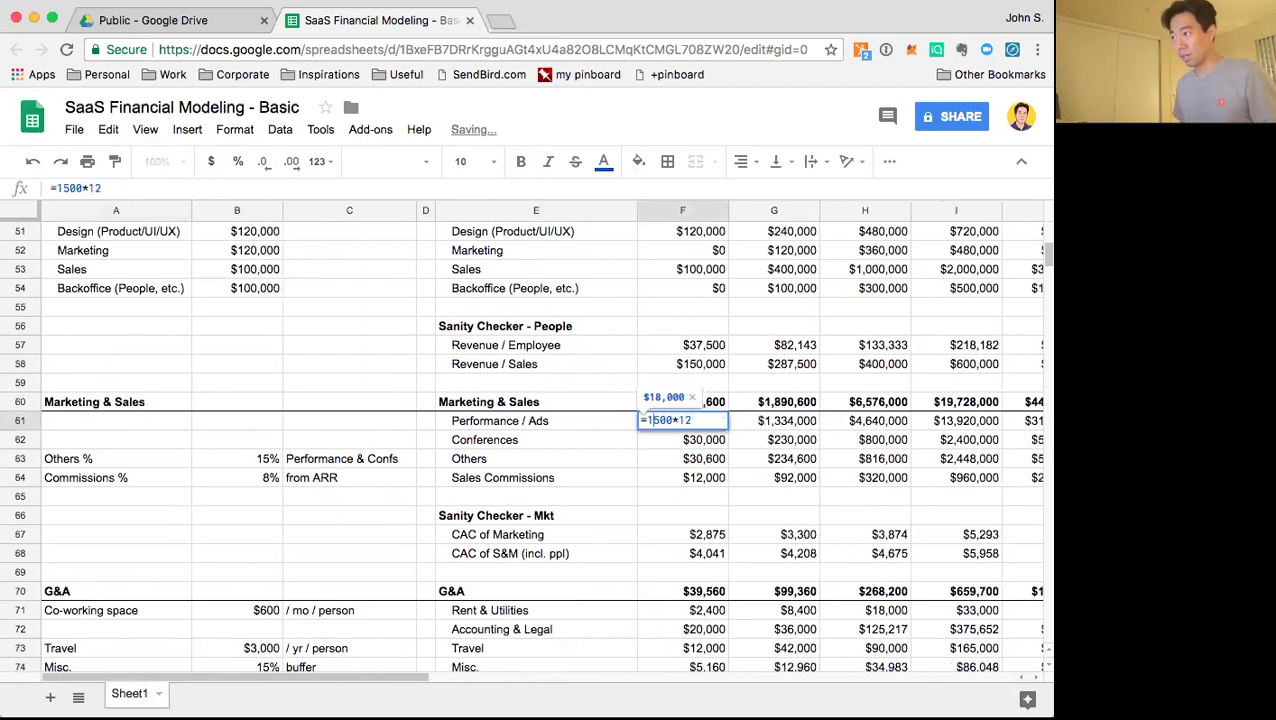
pyautogui.press('Return')
pyautogui.press('Up')
pyautogui.press('Down')
pyautogui.press('Down')
pyautogui.press('Down')
pyautogui.press('Down')
pyautogui.press('Down')
pyautogui.press('Down')
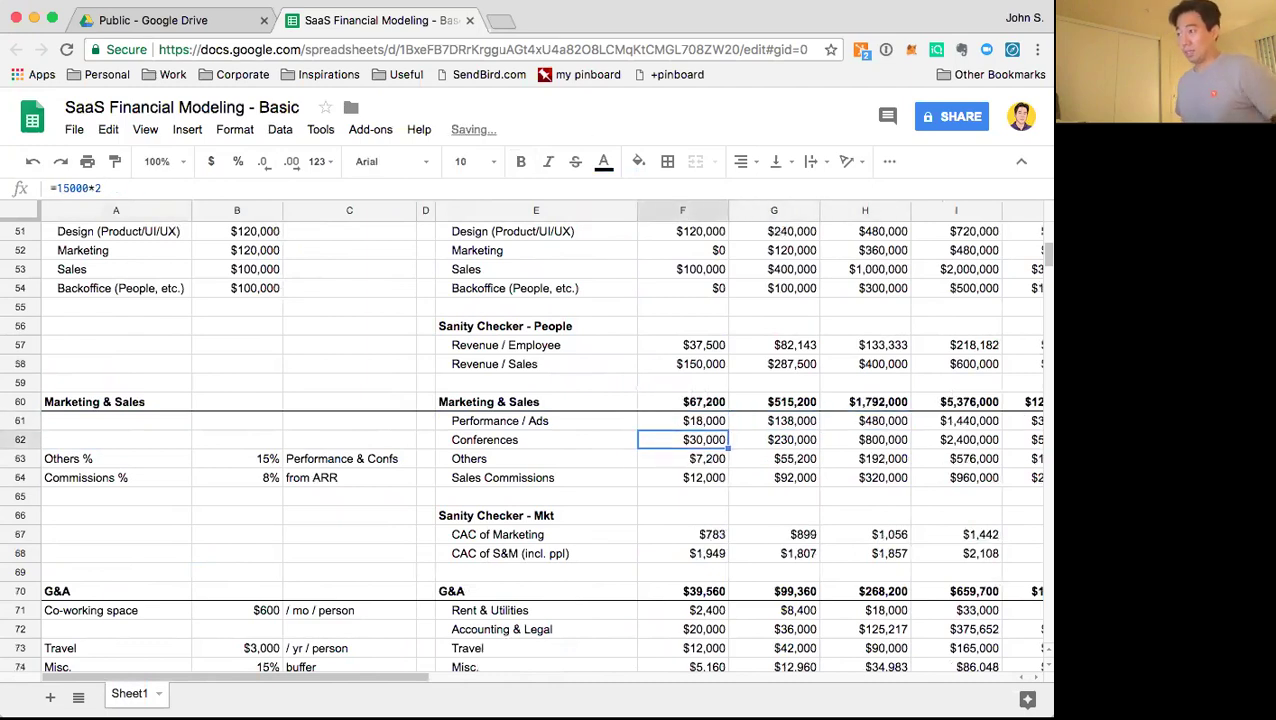
# Review the CAC of Marketing row in the marketing sanity checker across all years, and return to the assumptions column
pyautogui.press('Right')
pyautogui.press('Right')
pyautogui.press('Right')
pyautogui.press('Right')
pyautogui.press('Right')
pyautogui.press('Right')
pyautogui.press('Right')
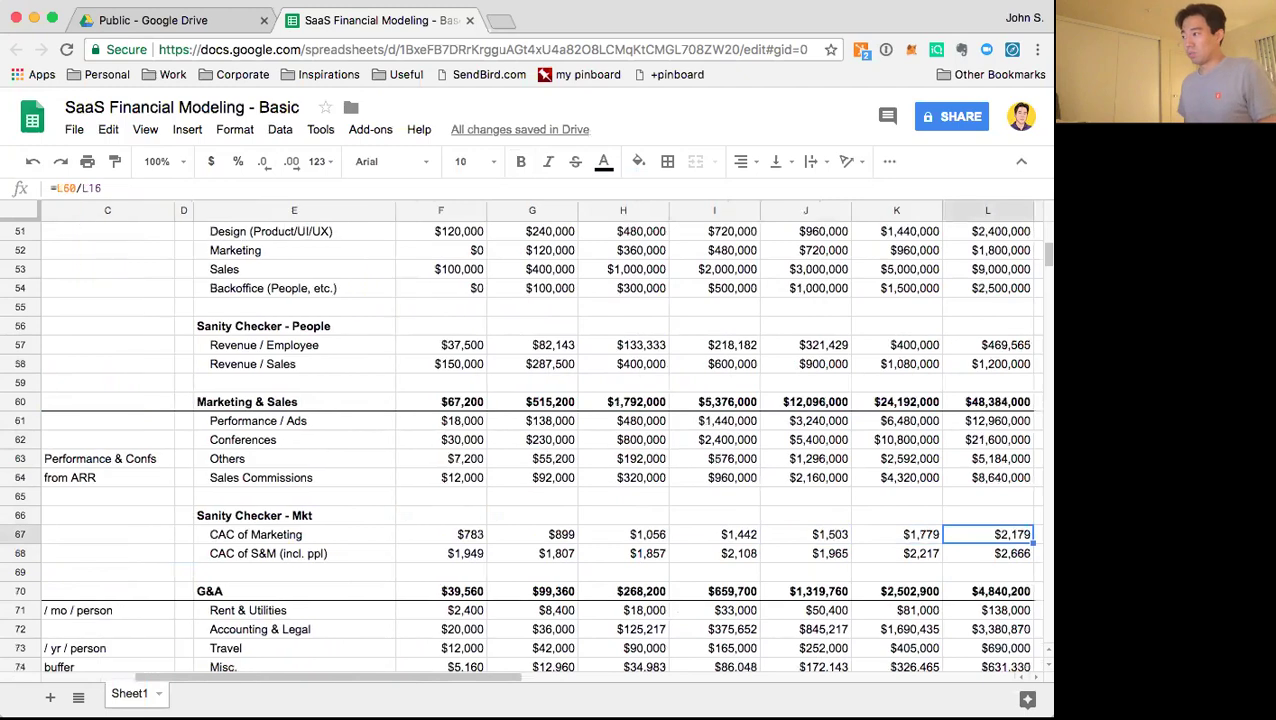
pyautogui.press('Left')
pyautogui.press('Left')
pyautogui.press('Left')
pyautogui.press('Left')
pyautogui.press('Left')
pyautogui.press('Left')
pyautogui.press('Left')
pyautogui.press('Left')
pyautogui.press('Left')
pyautogui.press('Left')
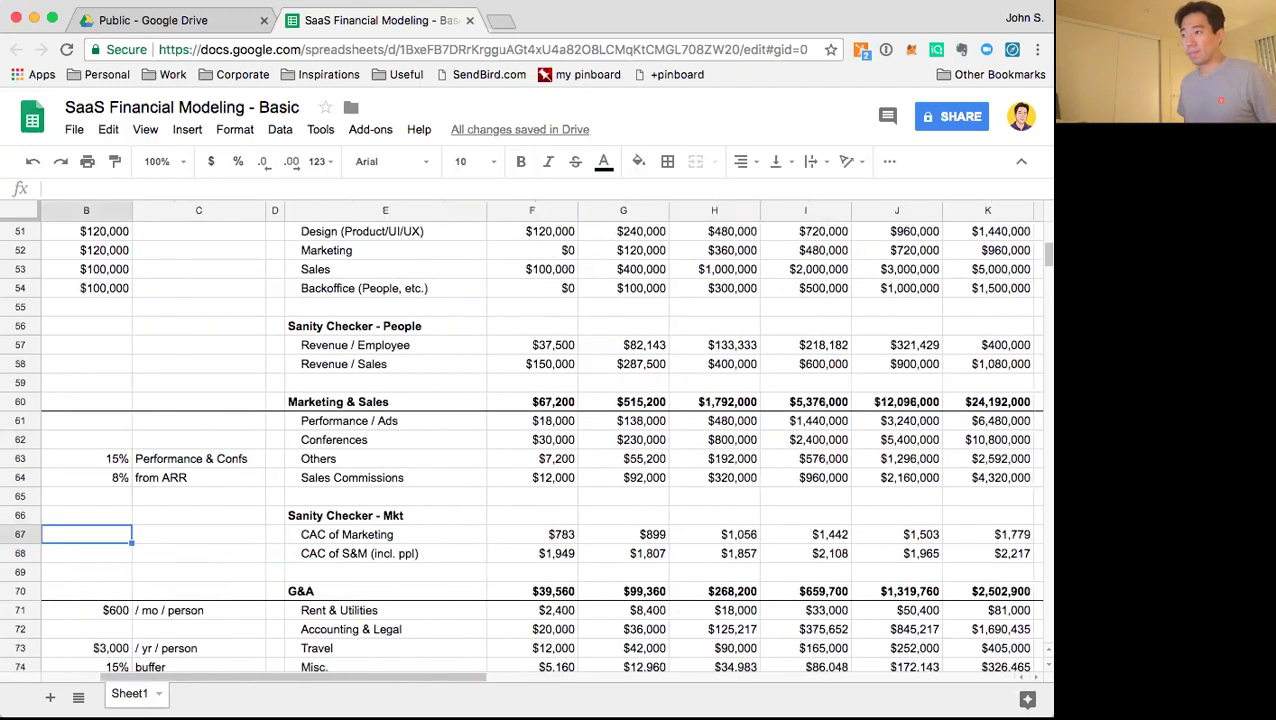
# Examine the Marketing & Sales cost rows through Y8 and compare them with the Revenue / Sales sanity check
pyautogui.press('Up')
pyautogui.press('Up')
pyautogui.press('Up')
pyautogui.press('Right')
pyautogui.press('Right')
pyautogui.press('Right')
pyautogui.press('Right')
pyautogui.press('Right')
pyautogui.press('Right')
pyautogui.press('Right')
pyautogui.press('Right')
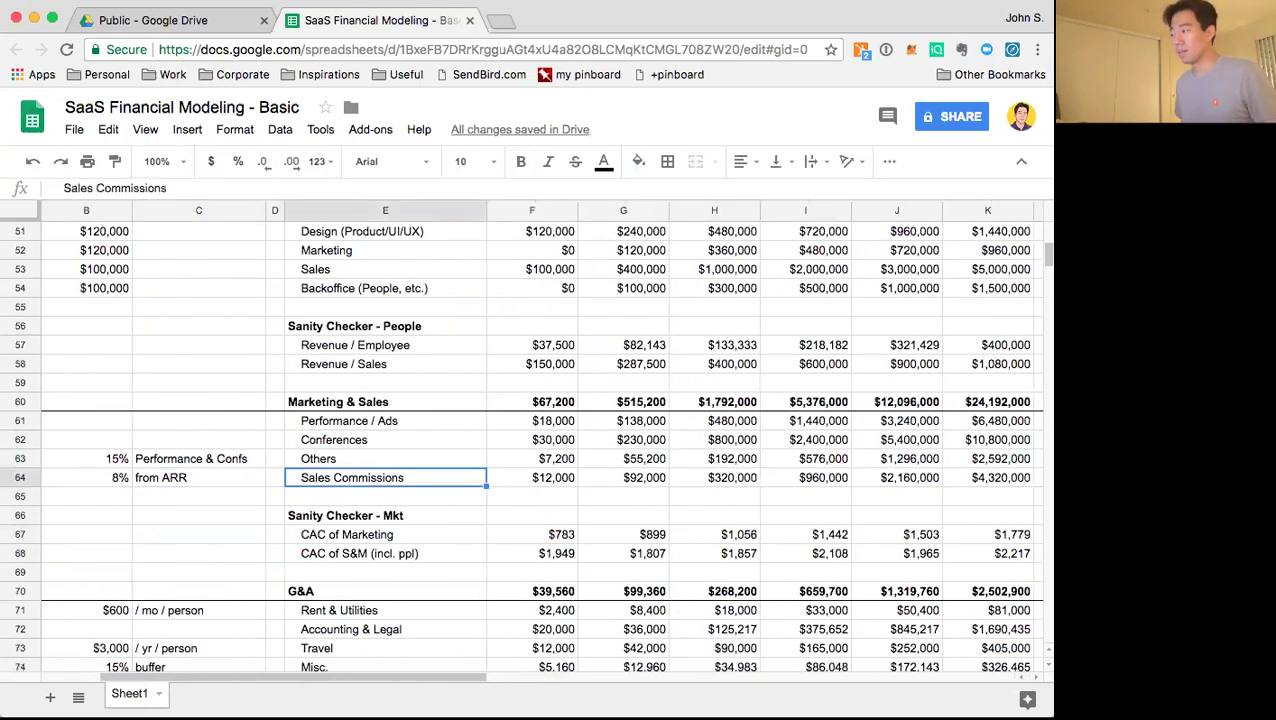
pyautogui.press('Right')
pyautogui.press('Up')
pyautogui.press('Up')
pyautogui.press('Up')
pyautogui.press('Up')
pyautogui.press('Up')
pyautogui.press('Up')
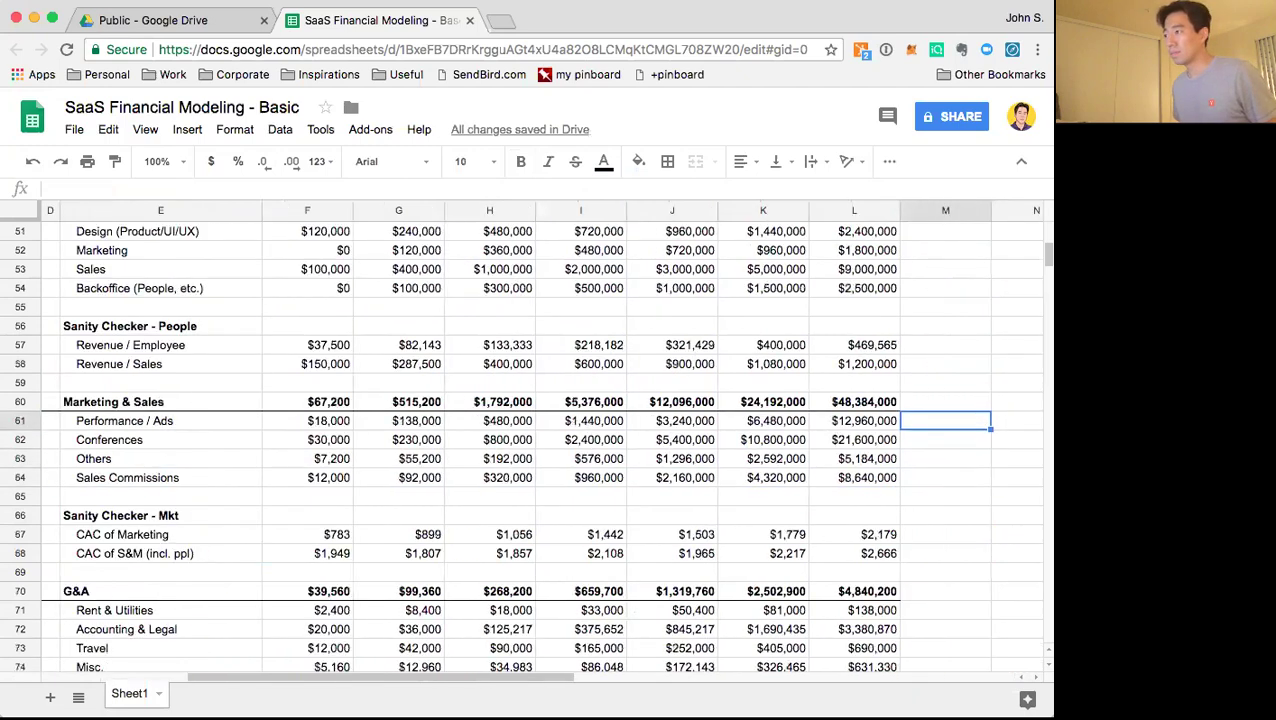
pyautogui.press('Left')
pyautogui.press('Left')
pyautogui.press('Right')
pyautogui.press('Right')
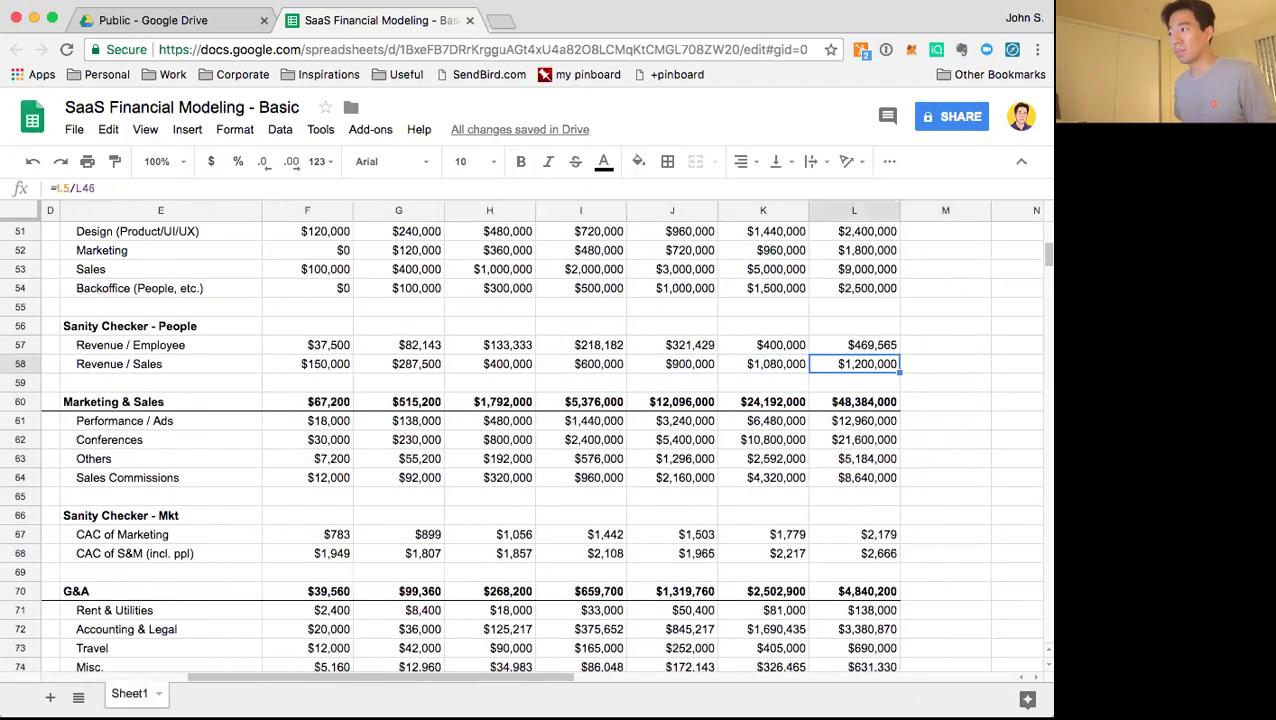
# Check Revenue / Employee for the last years, and look back along the Performance / Ads costs
pyautogui.press('Up')
pyautogui.press('Left')
pyautogui.press('Left')
pyautogui.press('Right')
pyautogui.press('Right')
pyautogui.press('Down')
pyautogui.press('Down')
pyautogui.press('Down')
pyautogui.press('Down')
pyautogui.press('Left')
pyautogui.press('Left')
pyautogui.press('Left')
pyautogui.press('Left')
pyautogui.press('Left')
pyautogui.press('Left')
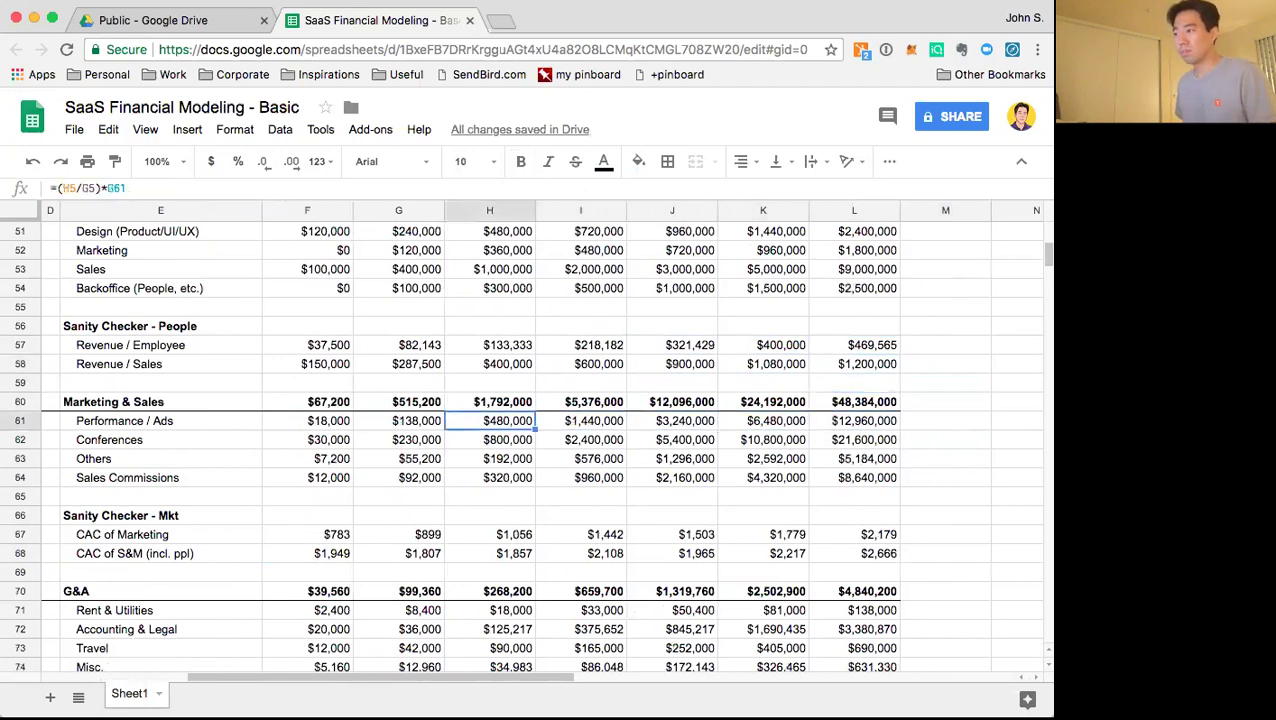
# Inspect the Others % and Commissions % assumptions and the Y1 formulas for Others and Sales Commissions
pyautogui.press('Left')
pyautogui.press('Left')
pyautogui.press('Left')
pyautogui.press('Left')
pyautogui.press('Down')
pyautogui.press('Down')
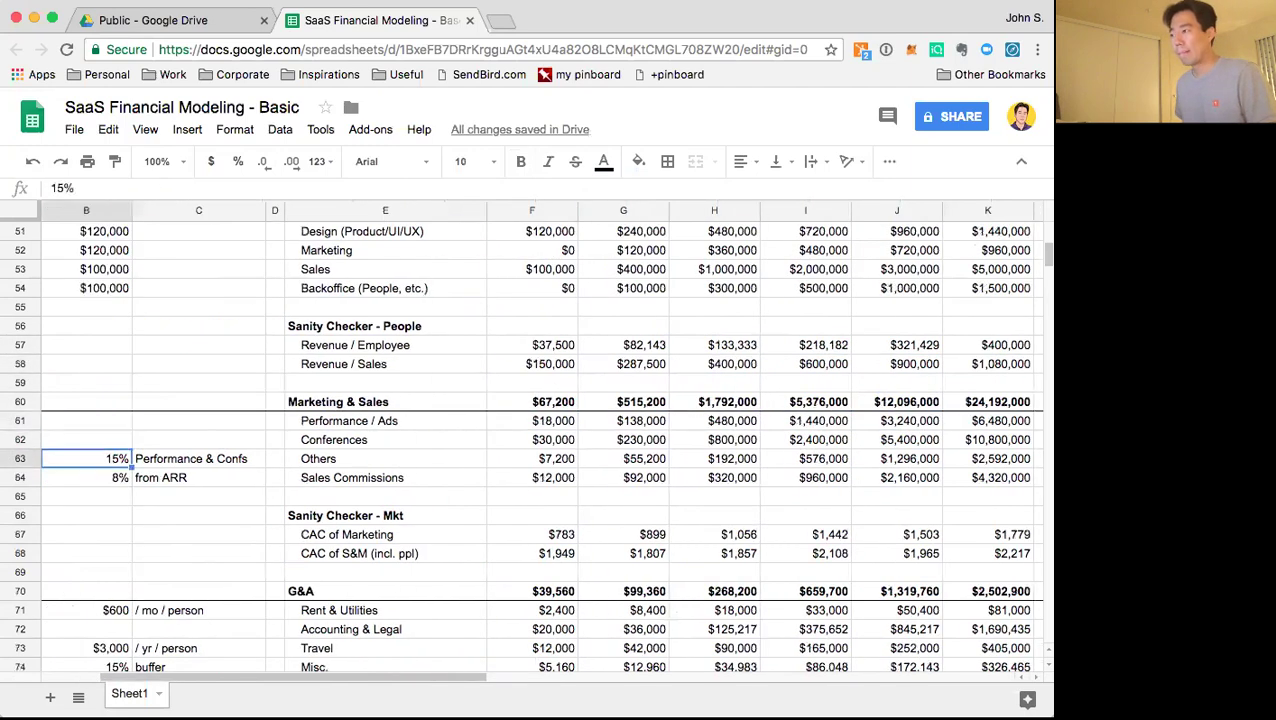
pyautogui.press('Right')
pyautogui.press('Right')
pyautogui.press('Right')
pyautogui.press('Down')
pyautogui.press('Right')
pyautogui.press('Right')
pyautogui.press('Left')
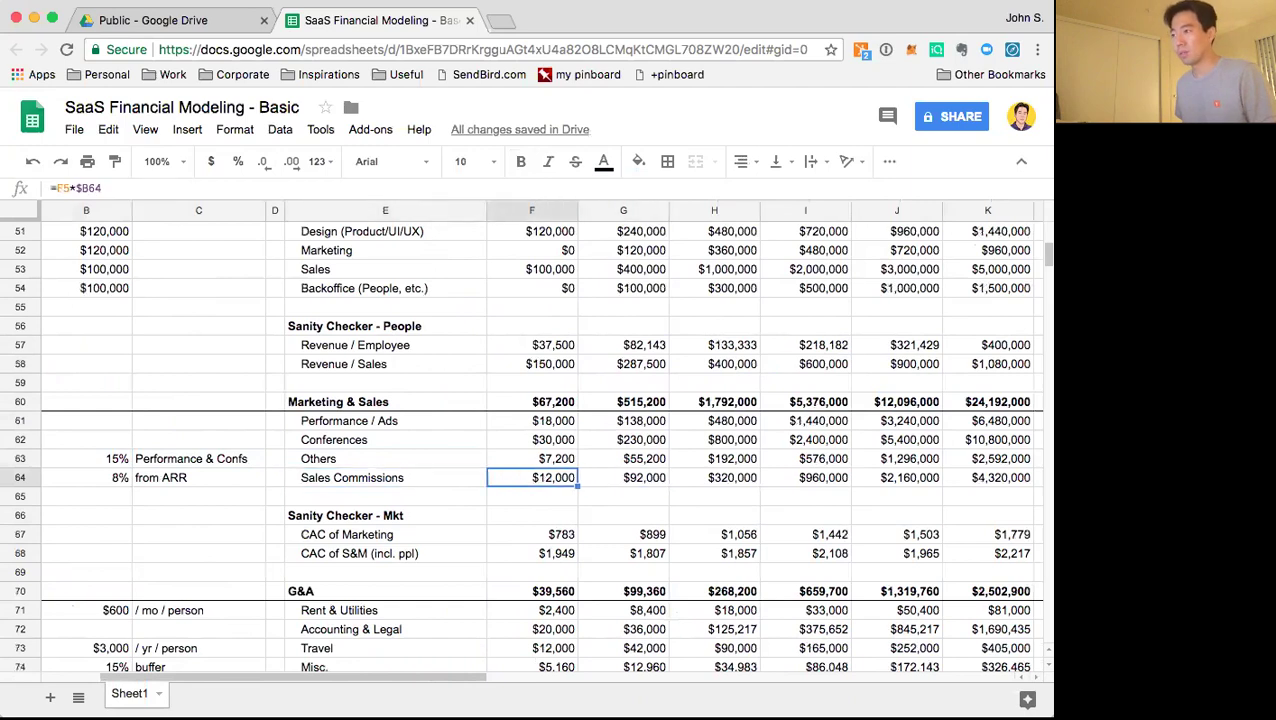
pyautogui.press('Up')
pyautogui.press('Left')
pyautogui.press('Right')
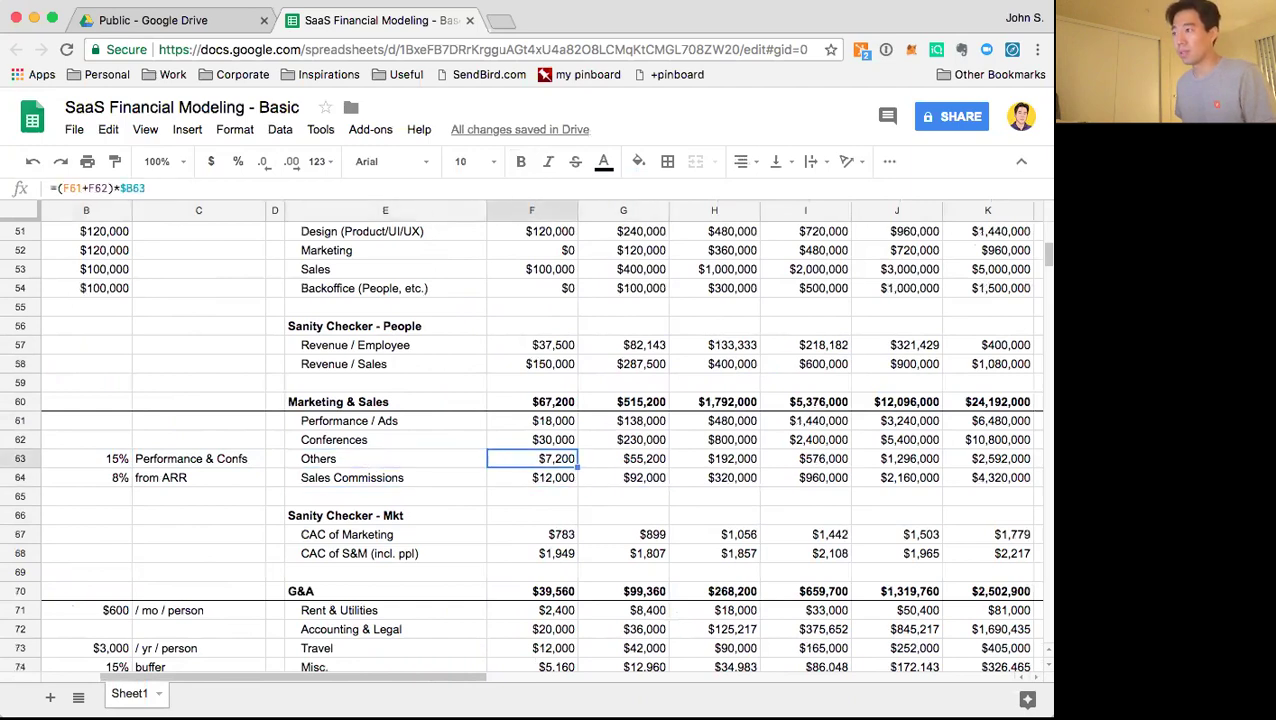
pyautogui.press('Left')
# Examine EBITDA, Earnings % and Cash Position in the Income section across the years
pyautogui.scroll(10, 683, 500)
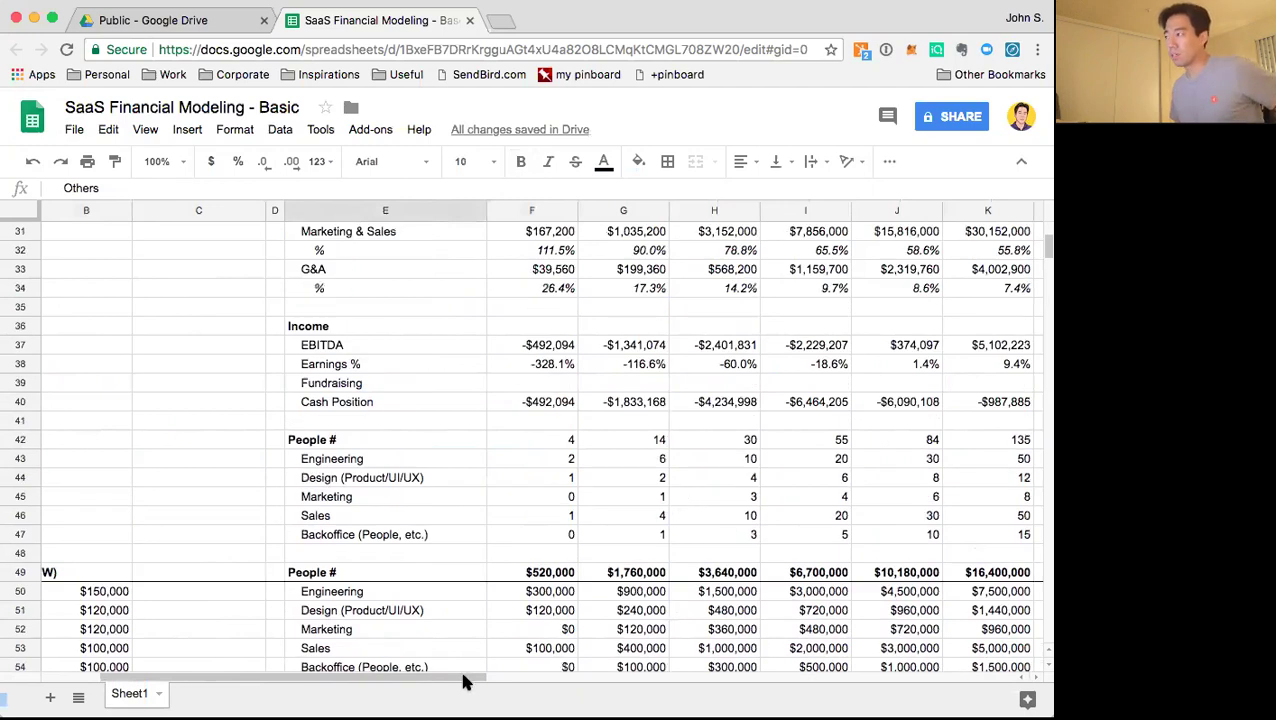
pyautogui.moveTo(464, 682); pyautogui.dragTo(604, 682)
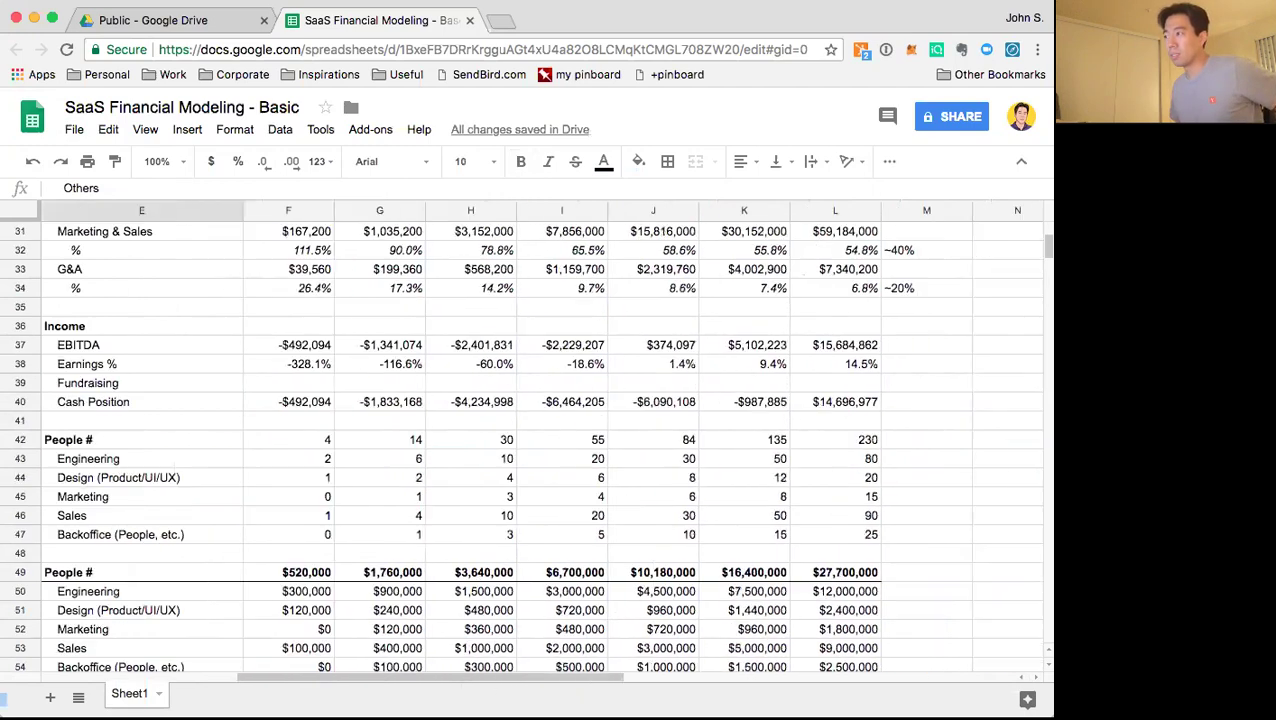
pyautogui.click(869, 363)
pyautogui.press('Up')
pyautogui.press('Left')
pyautogui.press('Left')
pyautogui.press('Left')
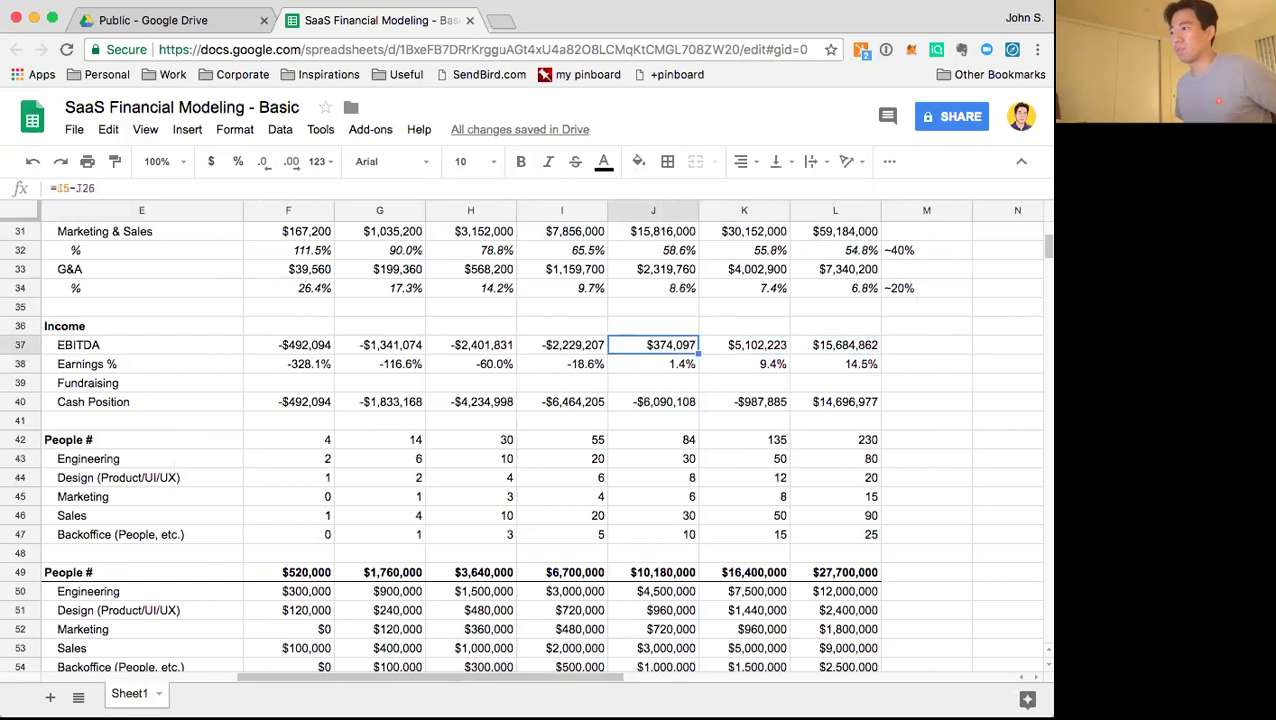
pyautogui.press('Down')
pyautogui.press('Down')
pyautogui.press('Down')
pyautogui.press('Left')
pyautogui.press('Right')
pyautogui.press('Right')
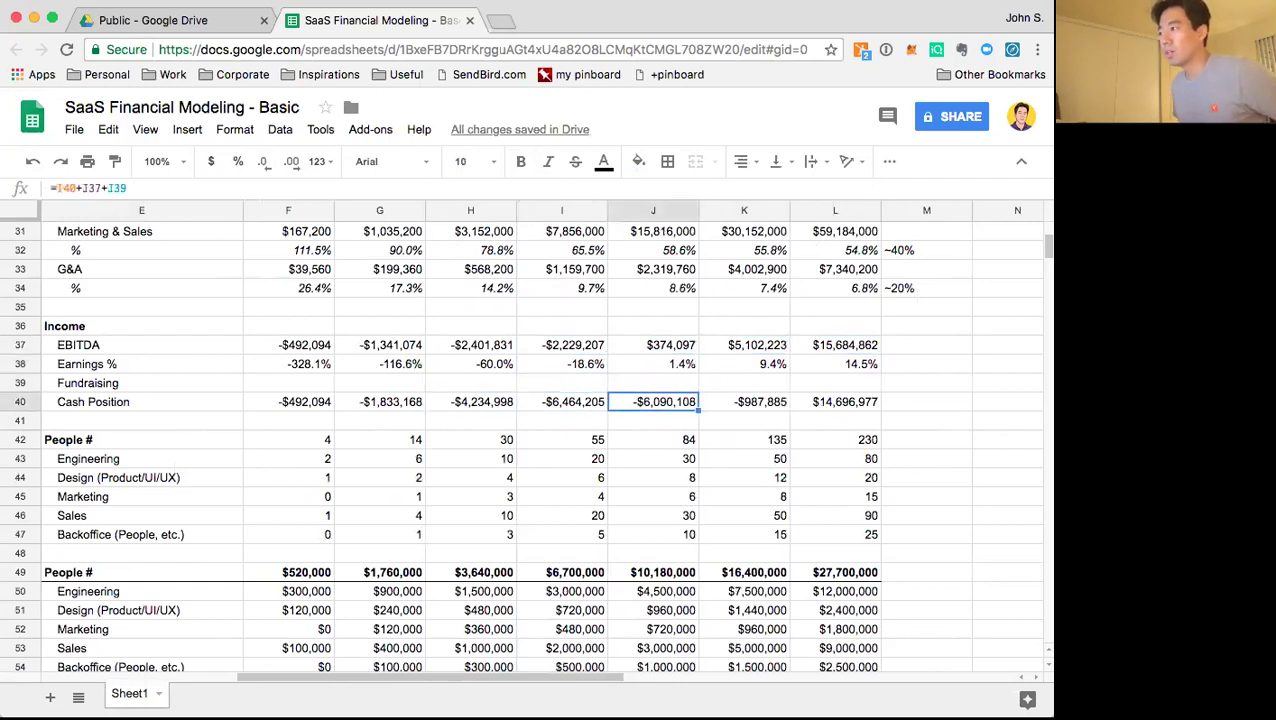
pyautogui.press('Right')
pyautogui.press('Left')
pyautogui.press('Left')
pyautogui.press('Left')
pyautogui.press('Left')
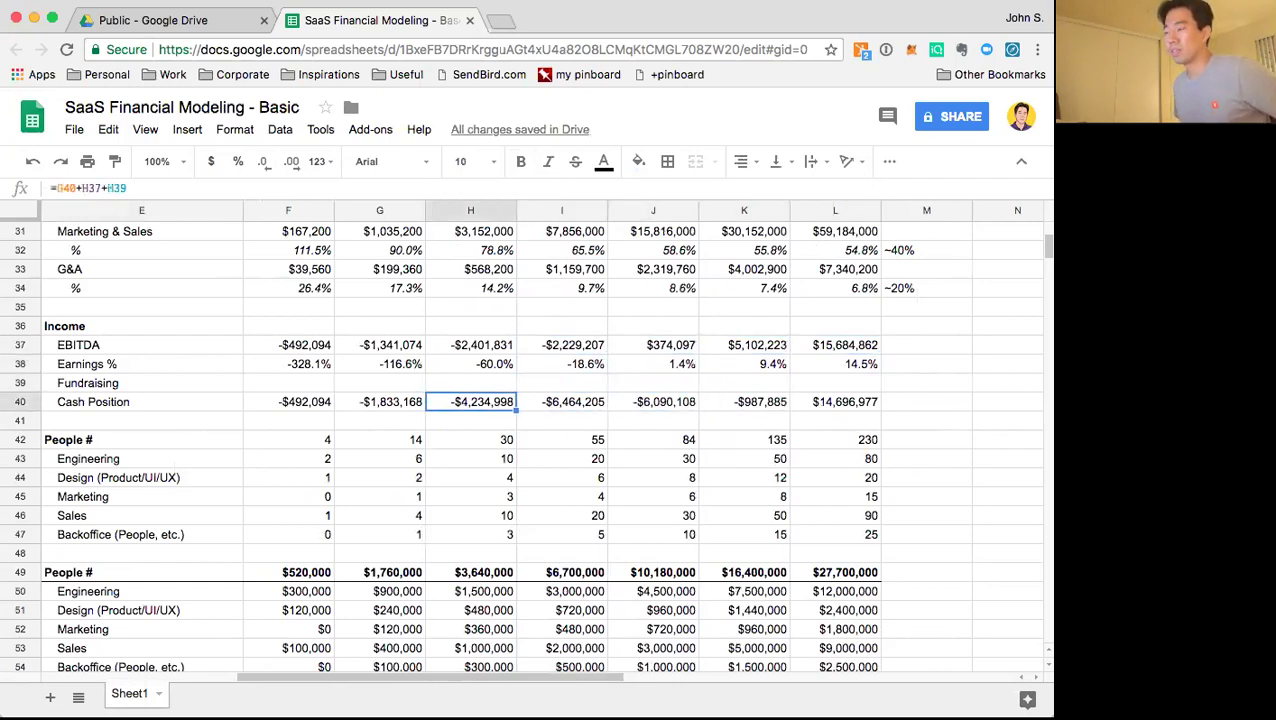
pyautogui.press('Up')
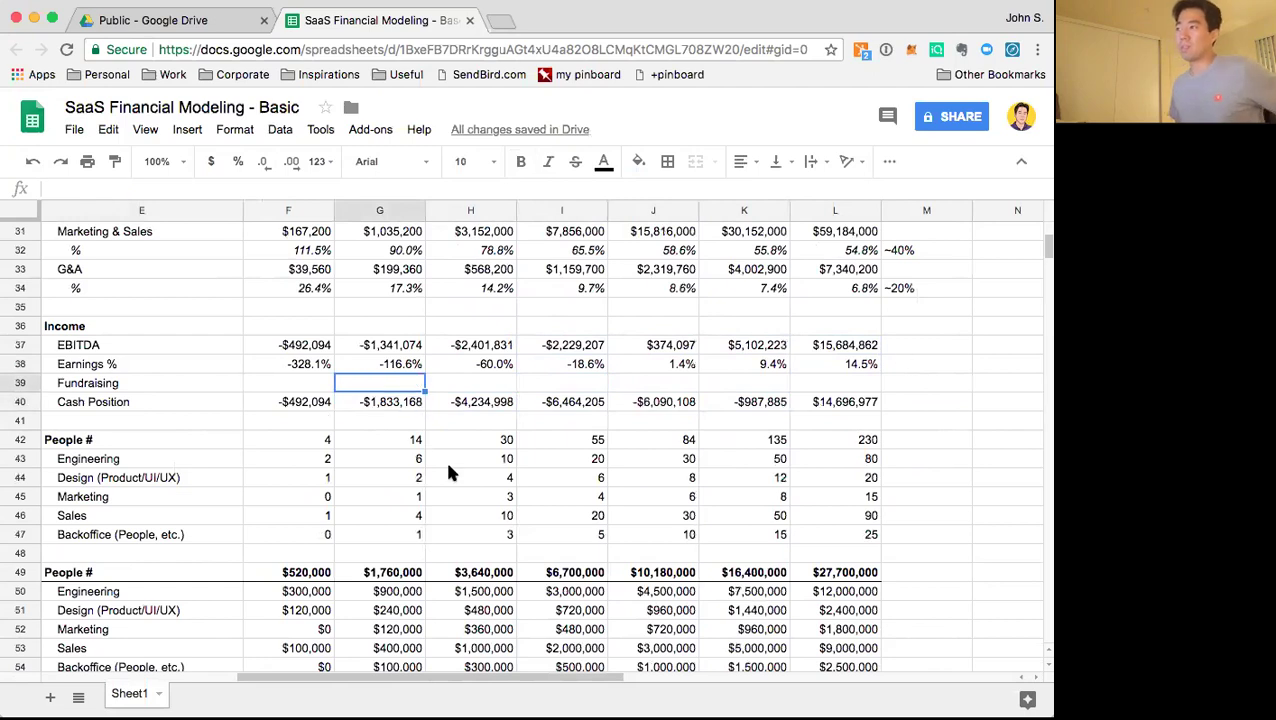
# Compare the Y2 Ending ARR with the costs, headcount and cash position further down the sheet
pyautogui.scroll(10, 445, 458)
pyautogui.click(415, 294)
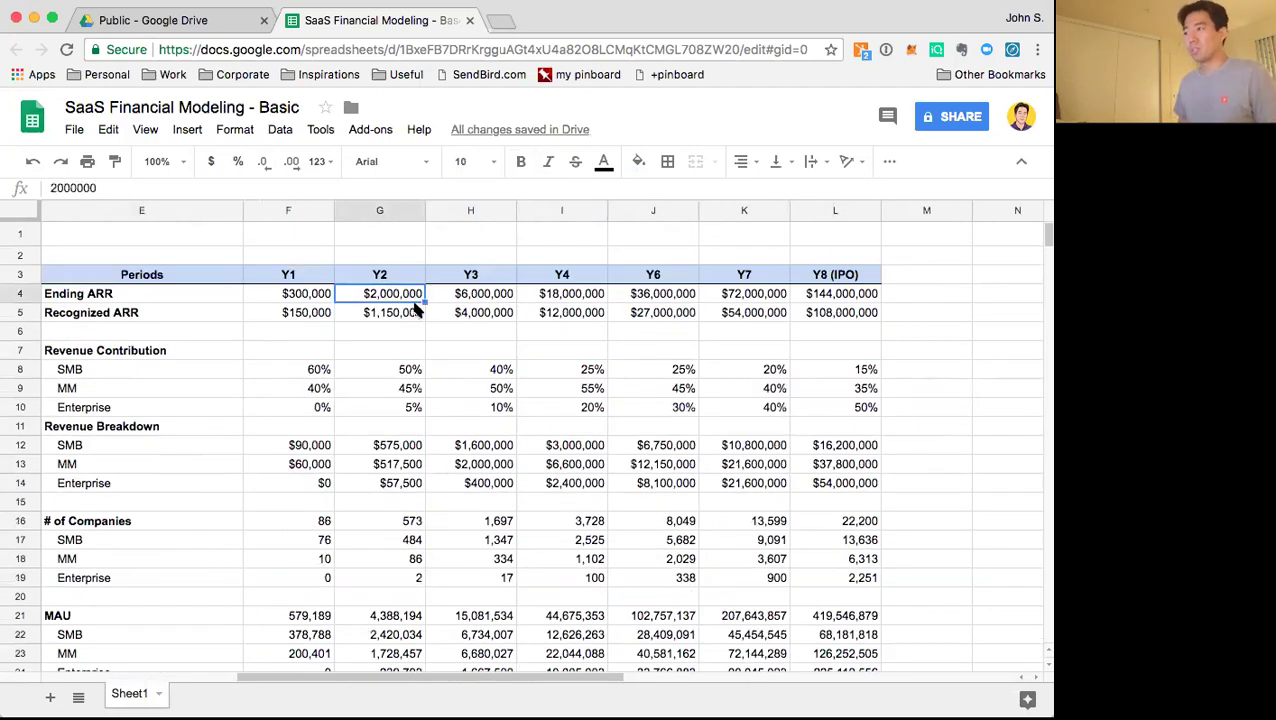
pyautogui.scroll(-5, 420, 393)
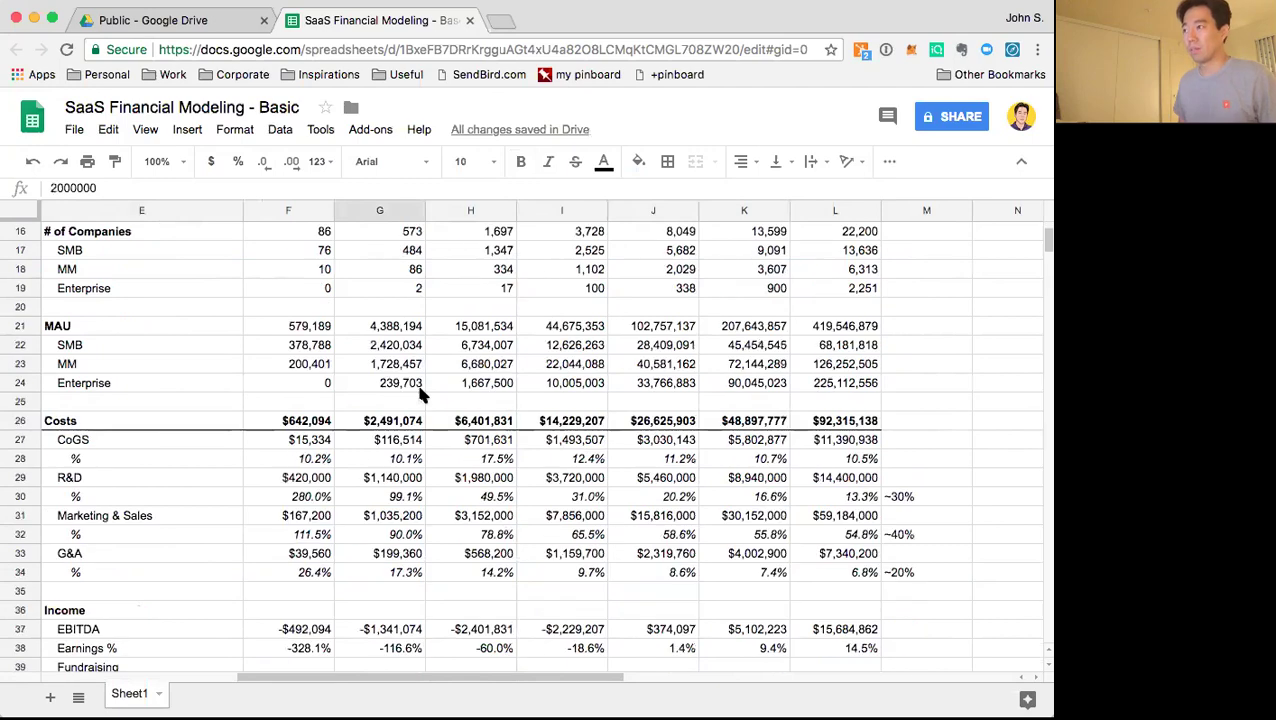
pyautogui.scroll(3, 420, 393)
pyautogui.scroll(2, 407, 347)
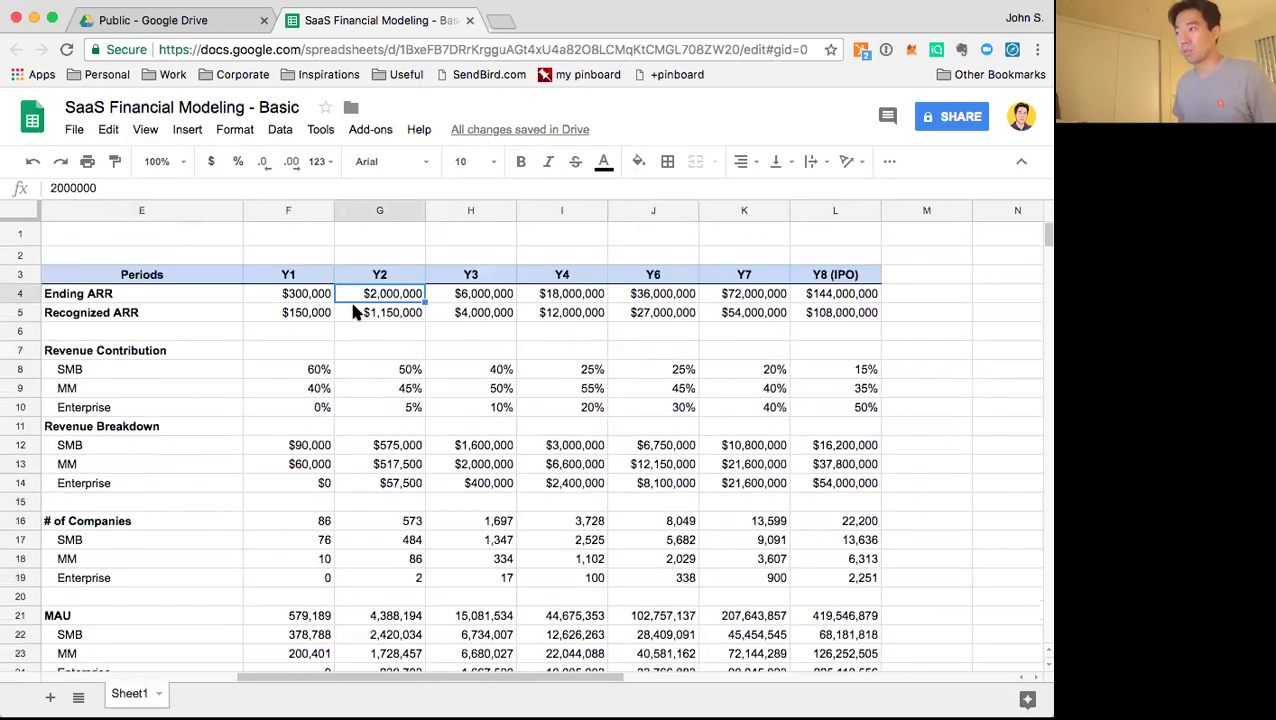
pyautogui.scroll(-7, 441, 362)
pyautogui.scroll(-7, 434, 403)
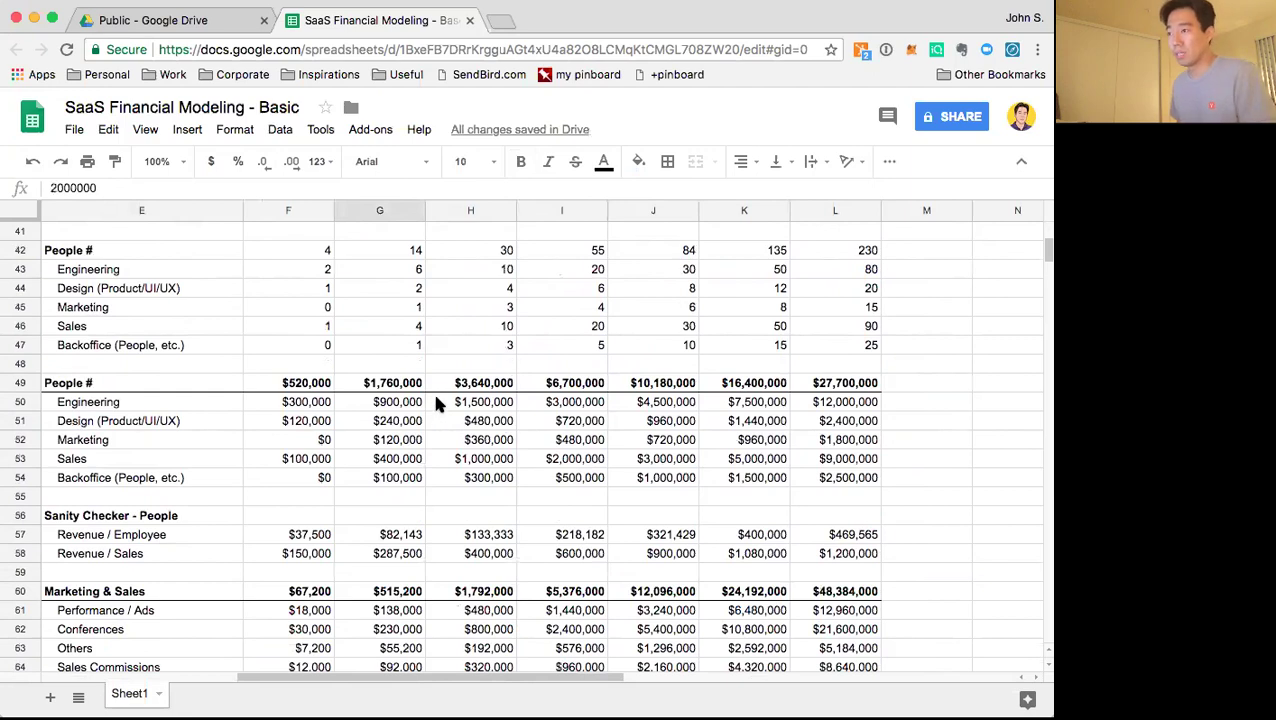
pyautogui.scroll(5, 425, 401)
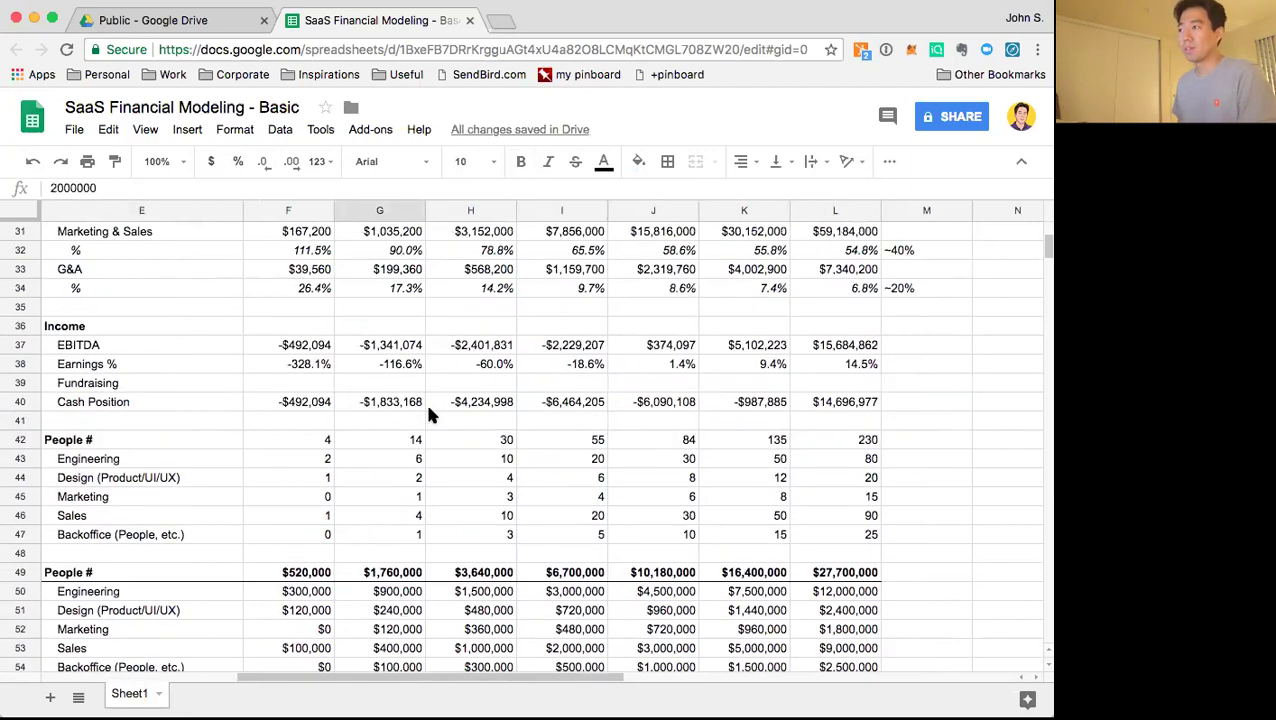
# Enter 1000000 as the Y1 Fundraising amount in F39
pyautogui.click(308, 478)
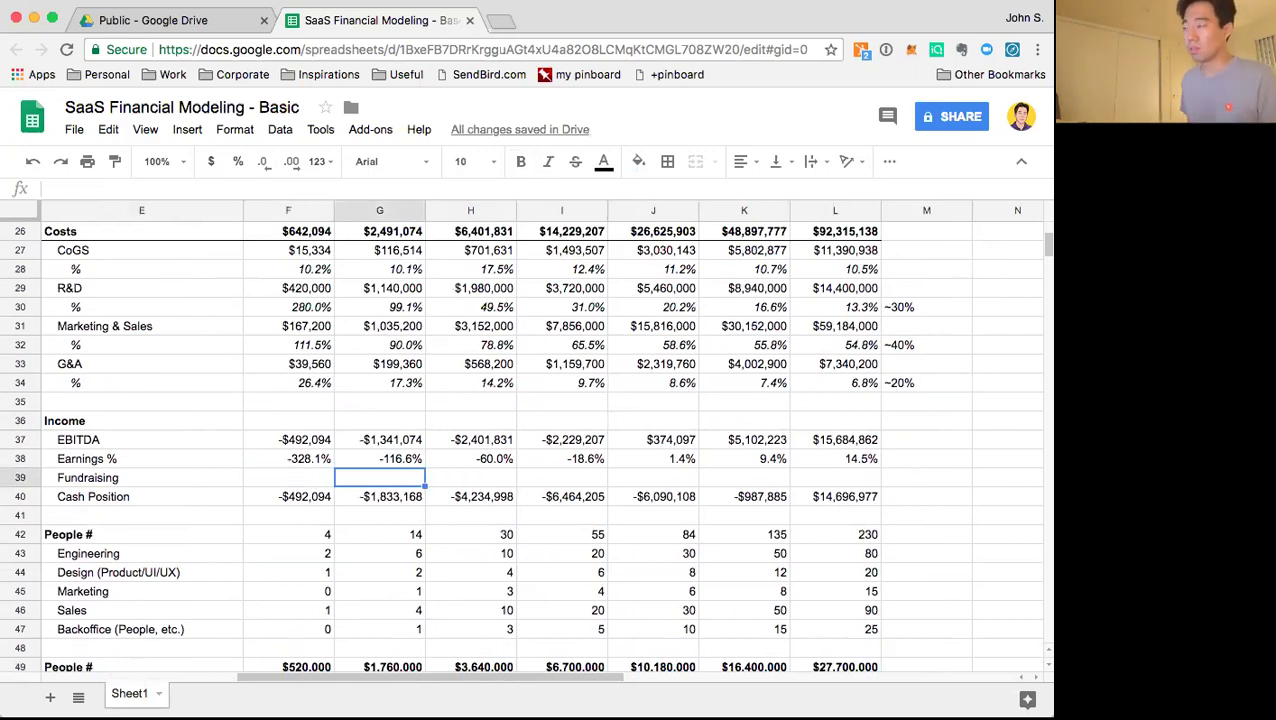
pyautogui.write('$')
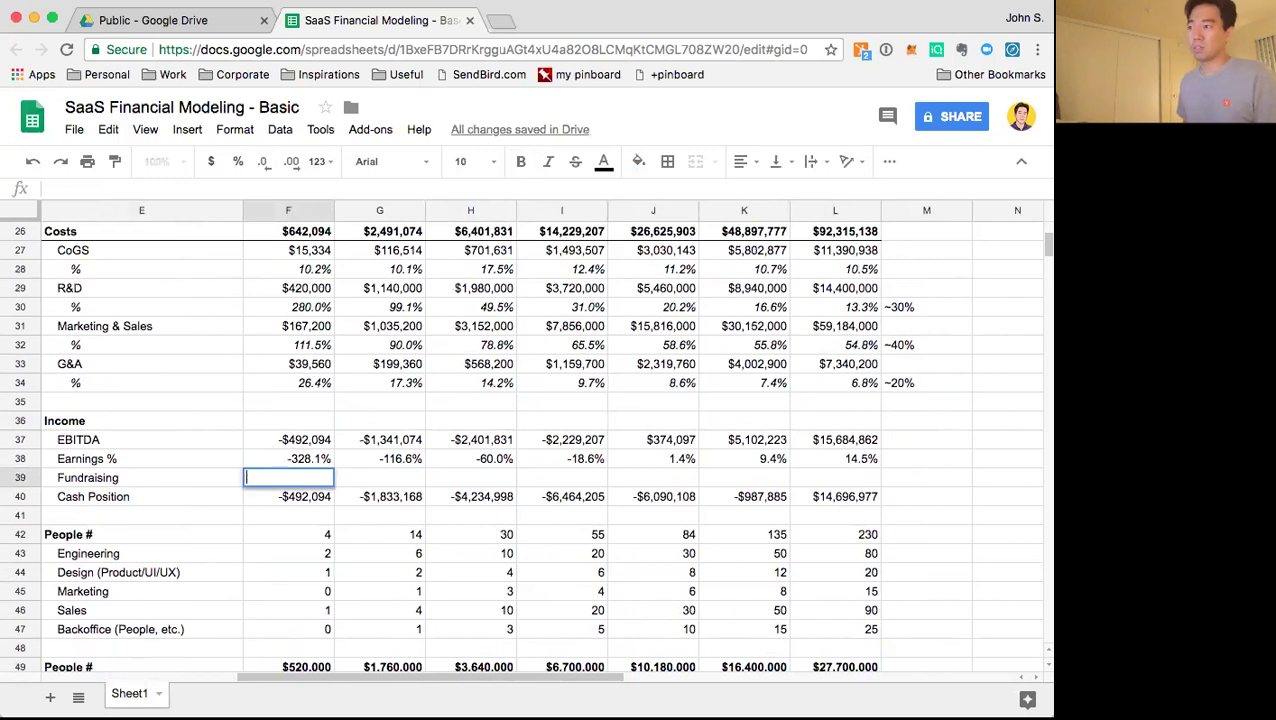
pyautogui.write('000000')
pyautogui.press('Return')
pyautogui.press('Up')
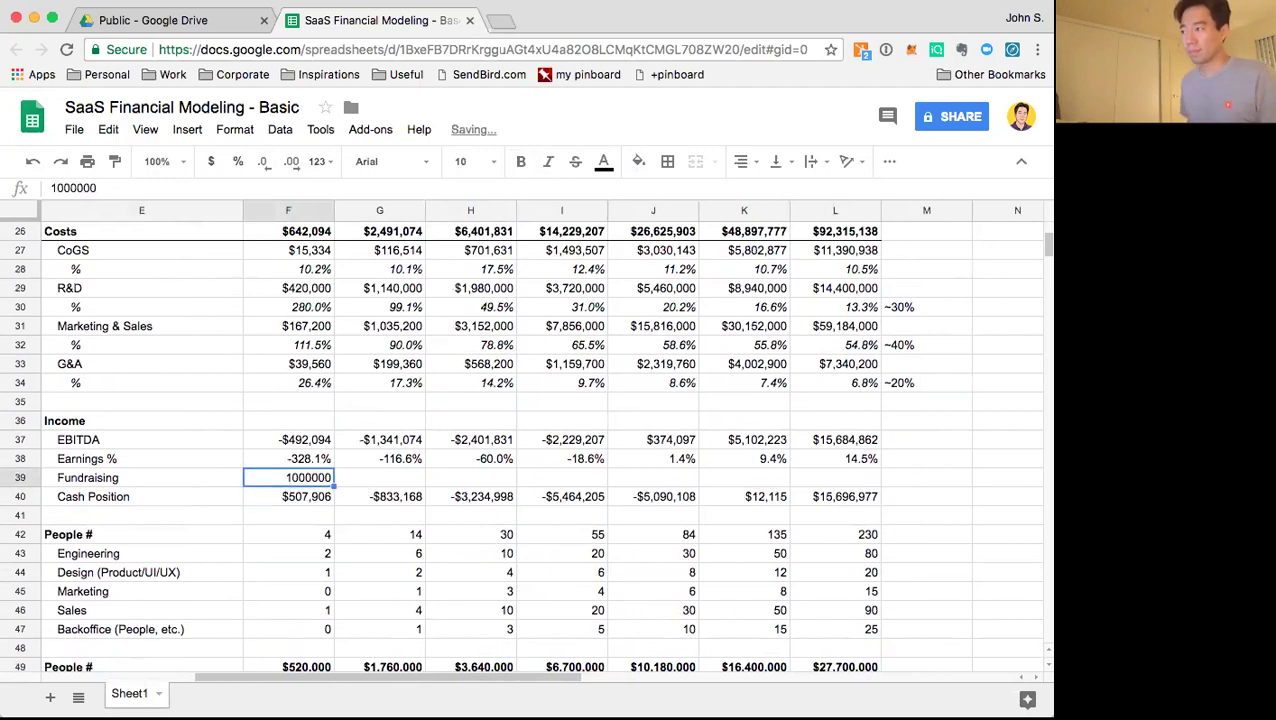
# Format the Fundraising row from Y1 to Y8 as dollar currency without decimals
pyautogui.hotkey('shift', 'Right')
pyautogui.hotkey('shift', 'Right')
pyautogui.hotkey('shift', 'Right')
pyautogui.hotkey('shift', 'Right')
pyautogui.hotkey('shift', 'Right')
pyautogui.hotkey('shift', 'Right')
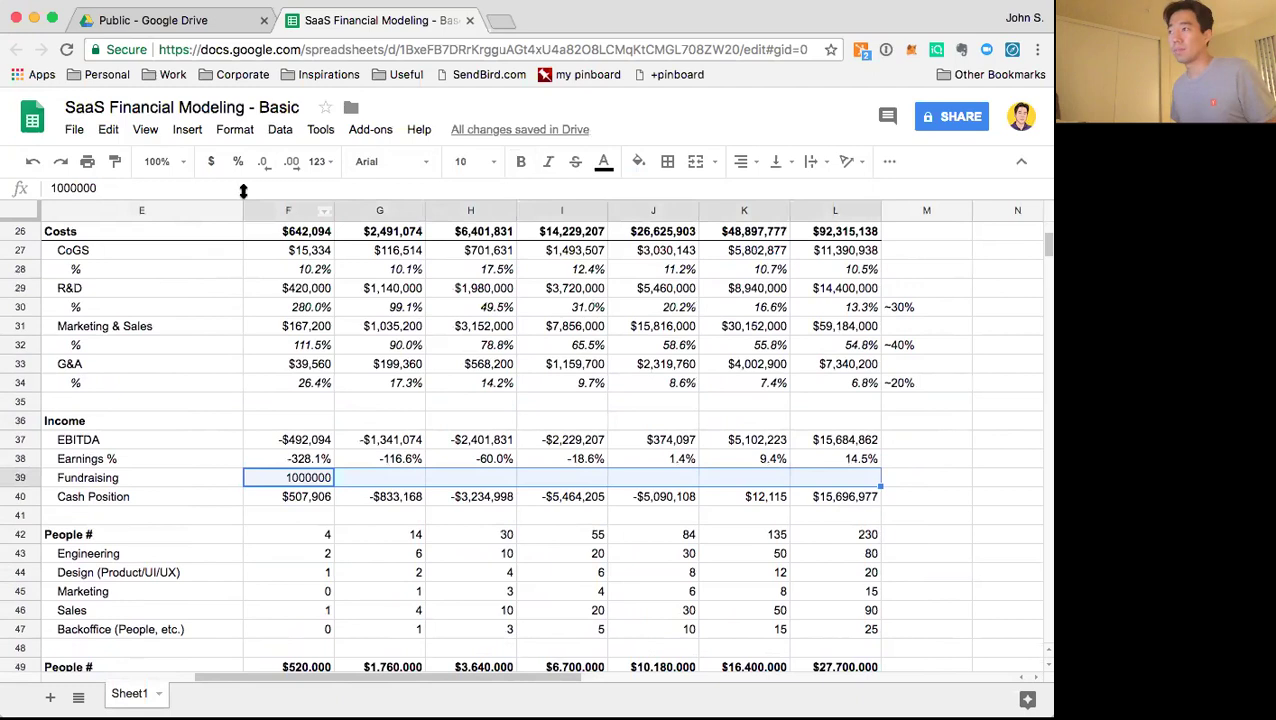
pyautogui.click(211, 162)
pyautogui.click(262, 163)
pyautogui.click(262, 163)
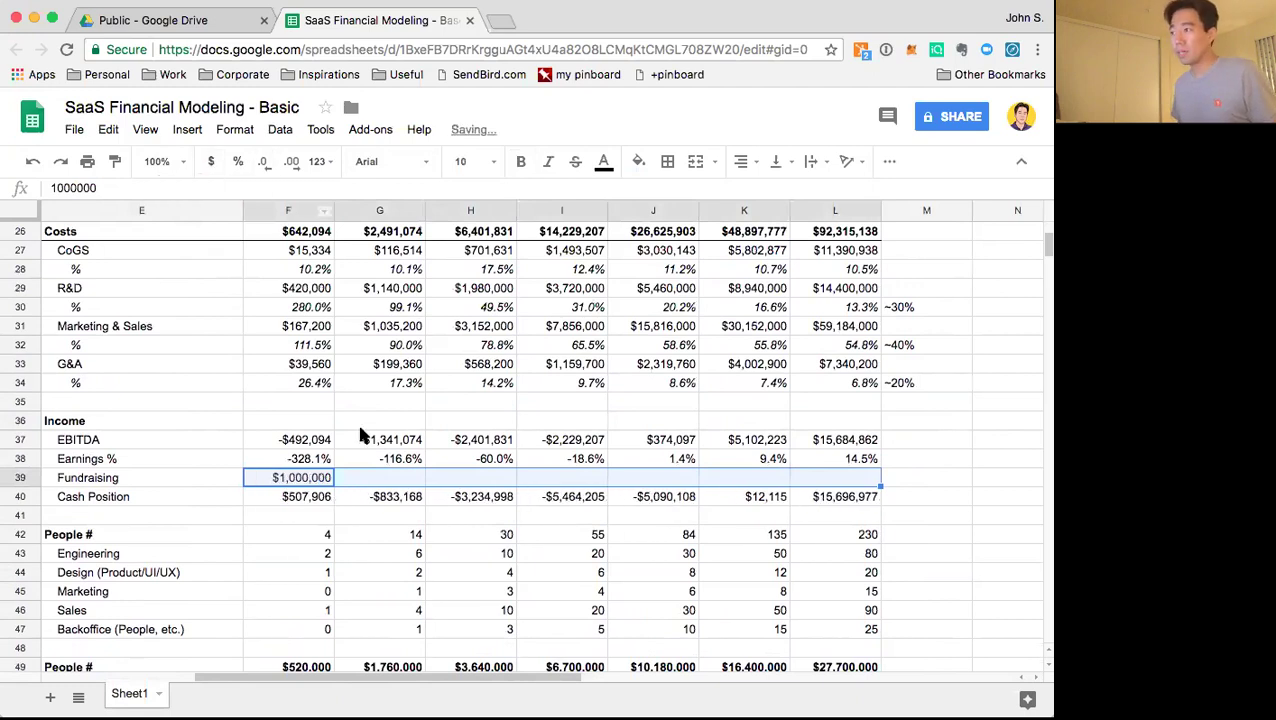
# Review the company figures and cash position, and check the Salary + Overhead assumptions against the Engineering cost formulas
pyautogui.click(378, 526)
pyautogui.press('Up')
pyautogui.press('Up')
pyautogui.press('Up')
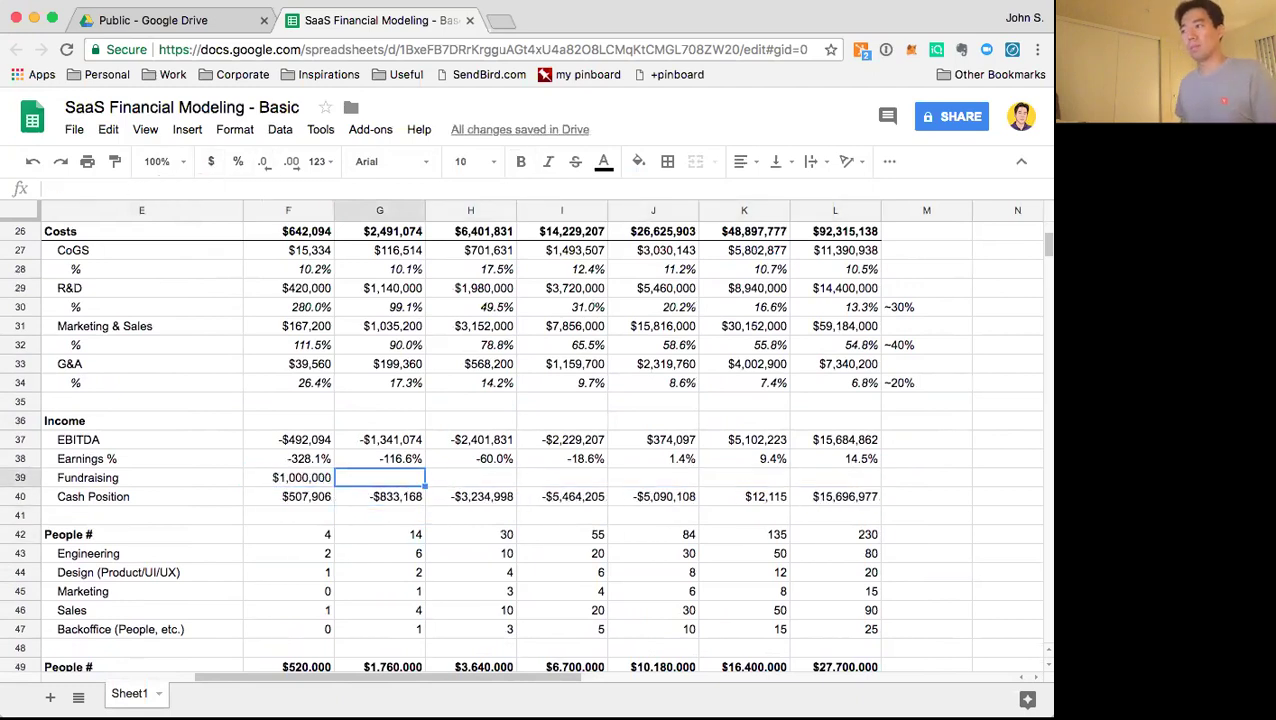
pyautogui.scroll(5, 484, 462)
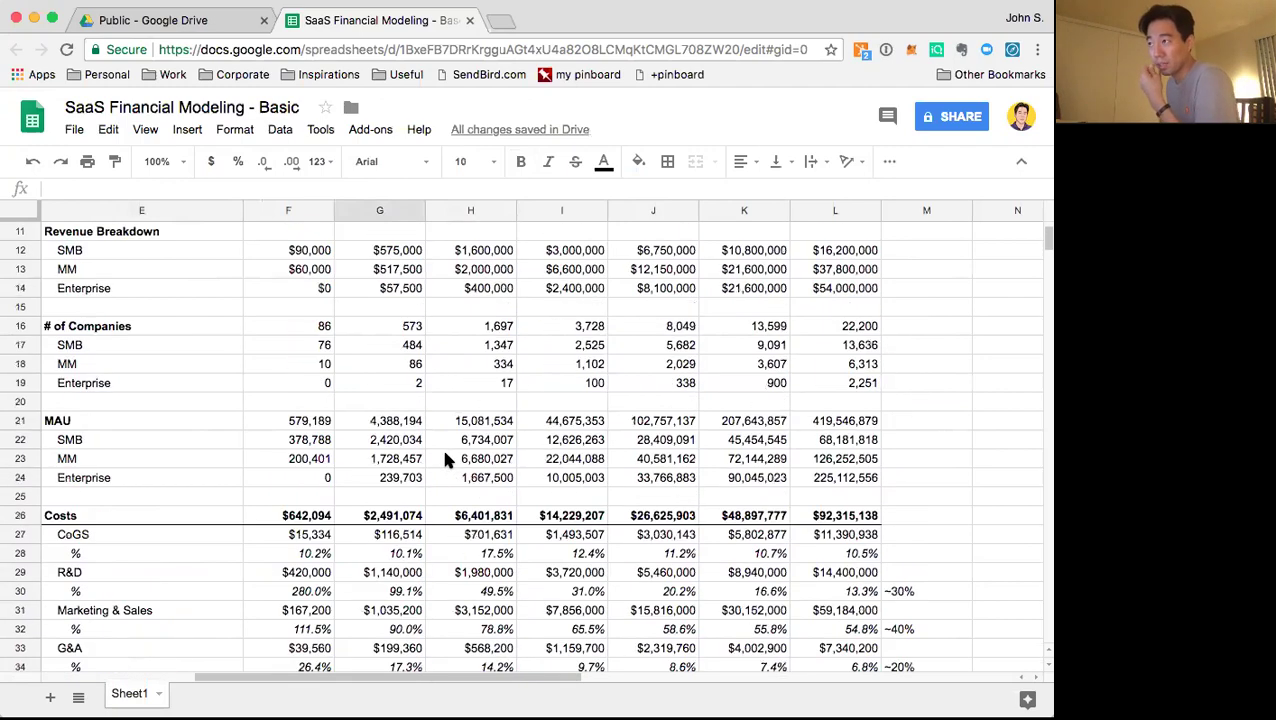
pyautogui.scroll(-8, 443, 458)
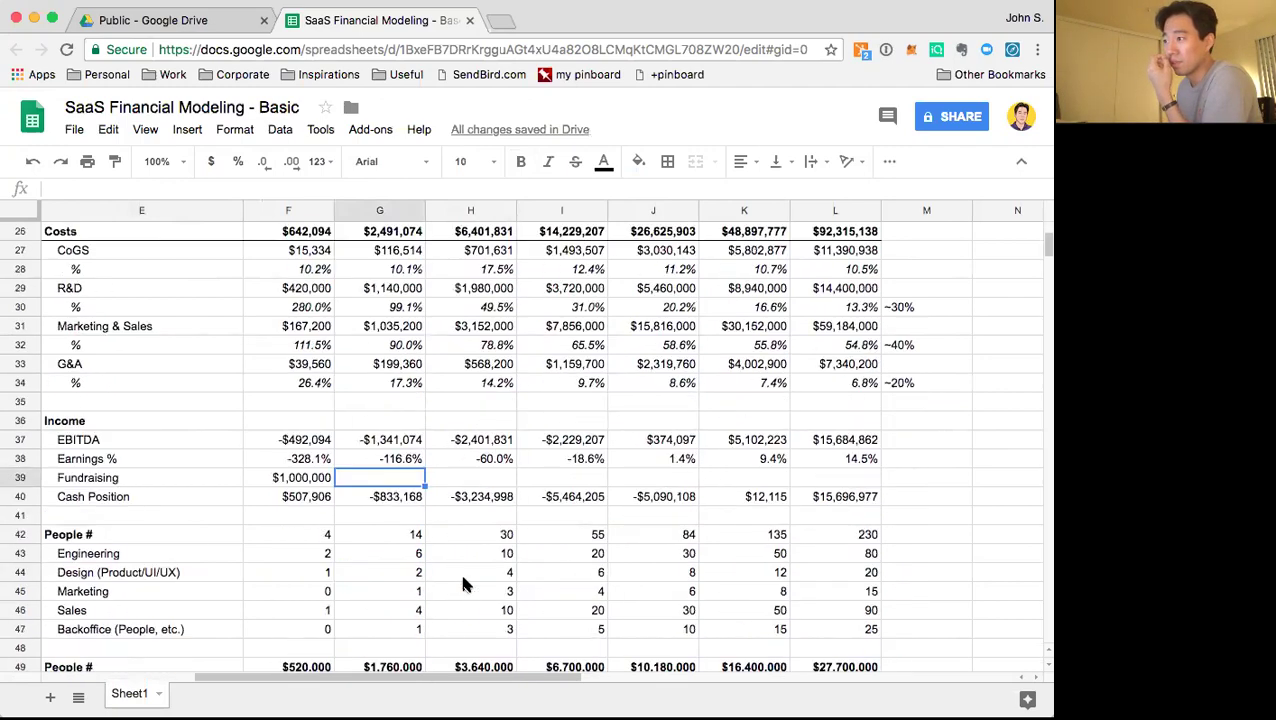
pyautogui.moveTo(433, 680); pyautogui.dragTo(285, 667)
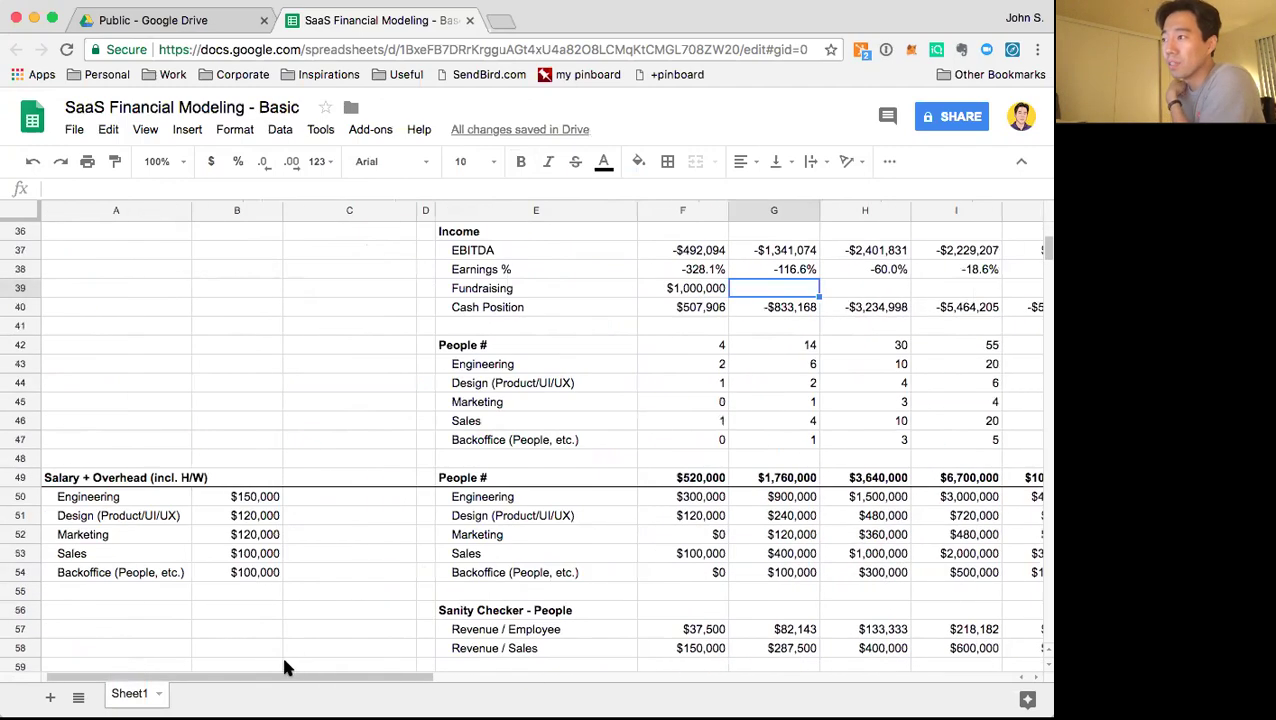
pyautogui.moveTo(222, 500); pyautogui.dragTo(256, 570)
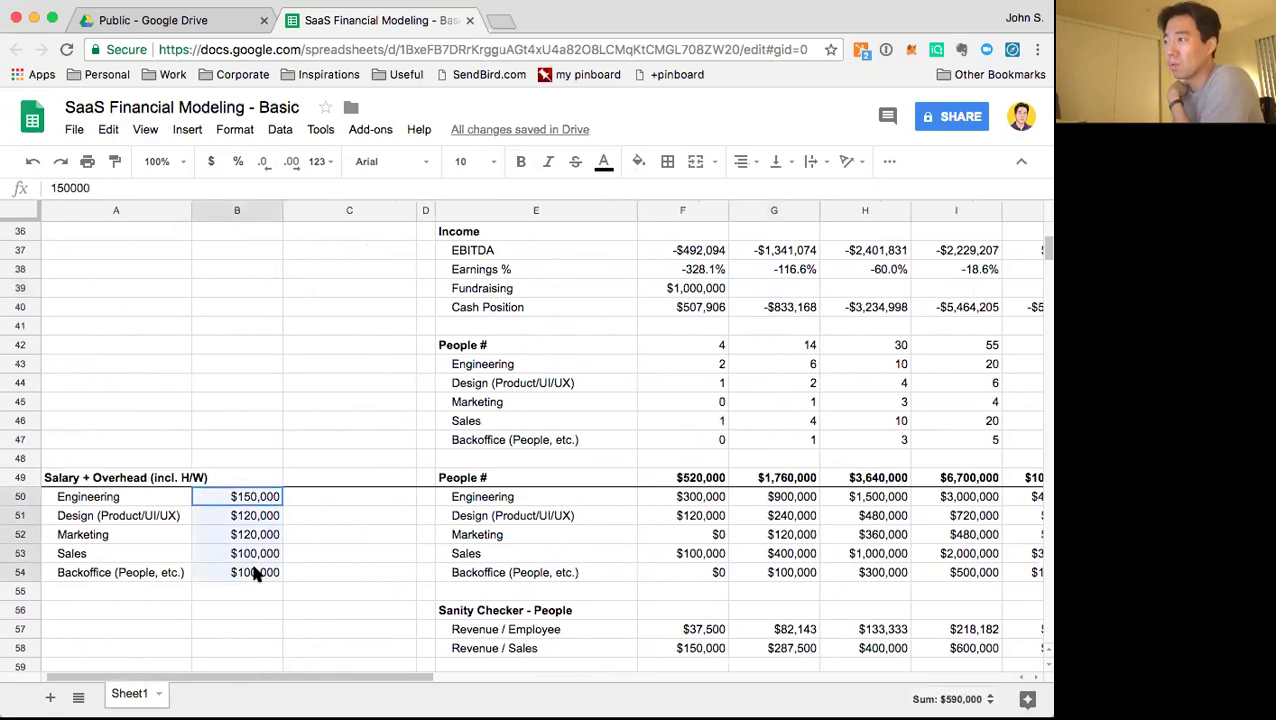
pyautogui.click(427, 629)
pyautogui.moveTo(416, 680); pyautogui.dragTo(338, 667)
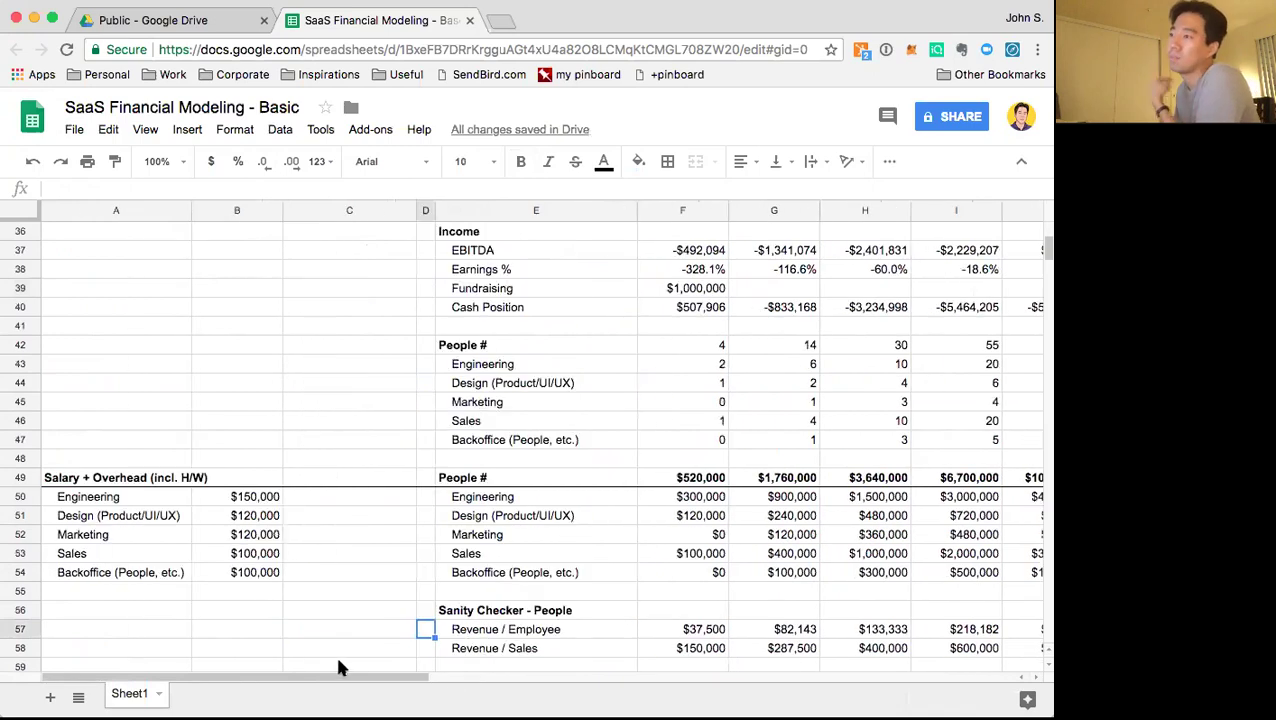
pyautogui.click(705, 500)
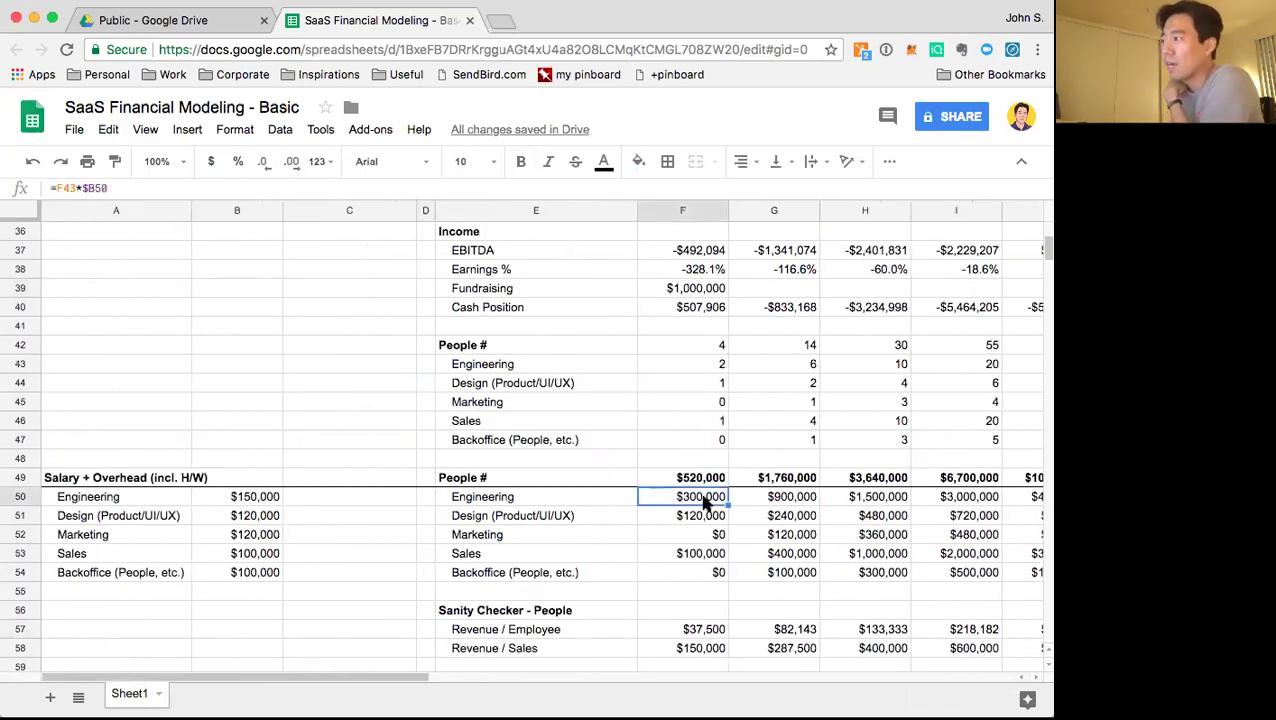
pyautogui.click(770, 502)
pyautogui.press('Left')
pyautogui.press('Left')
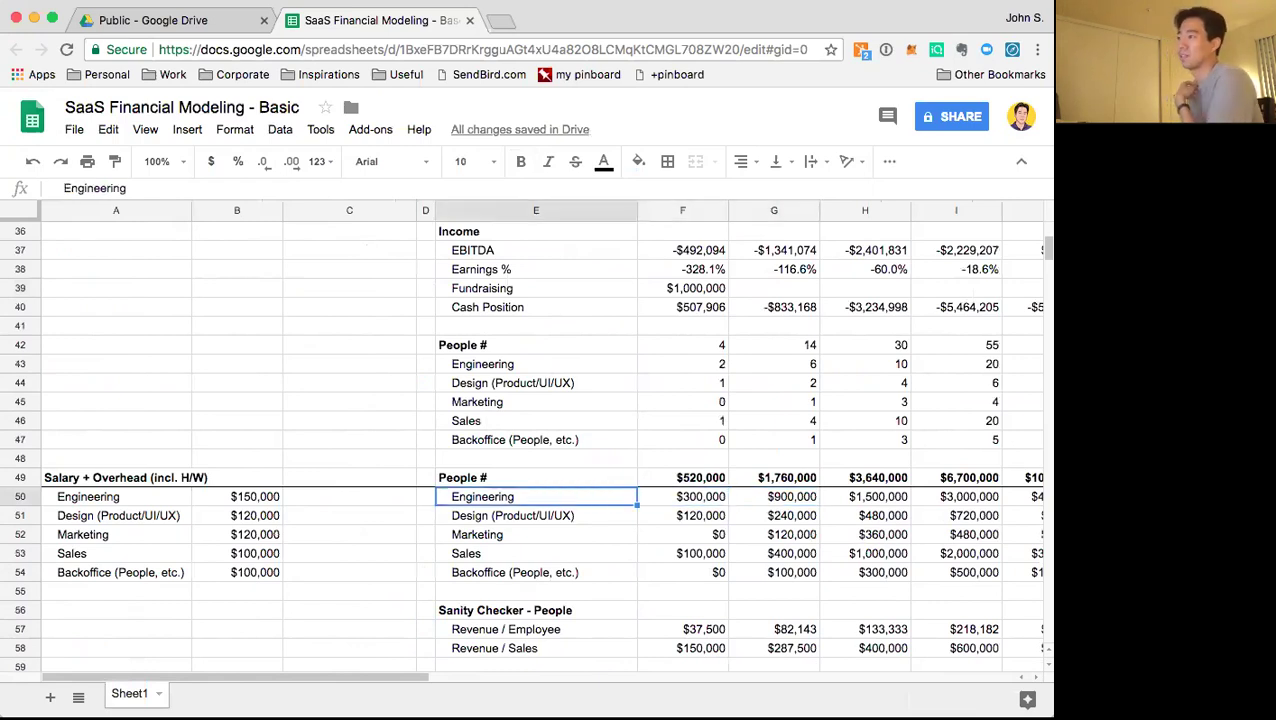
# Try adding a "Seed Stage D/C" label in A56 below the Salary + Overhead assumptions, and clear it again
pyautogui.press('Left')
pyautogui.press('Left')
pyautogui.press('Down')
pyautogui.press('Down')
pyautogui.press('Down')
pyautogui.press('Down')
pyautogui.press('Down')
pyautogui.press('Down')
pyautogui.press('Left')
pyautogui.press('Left')
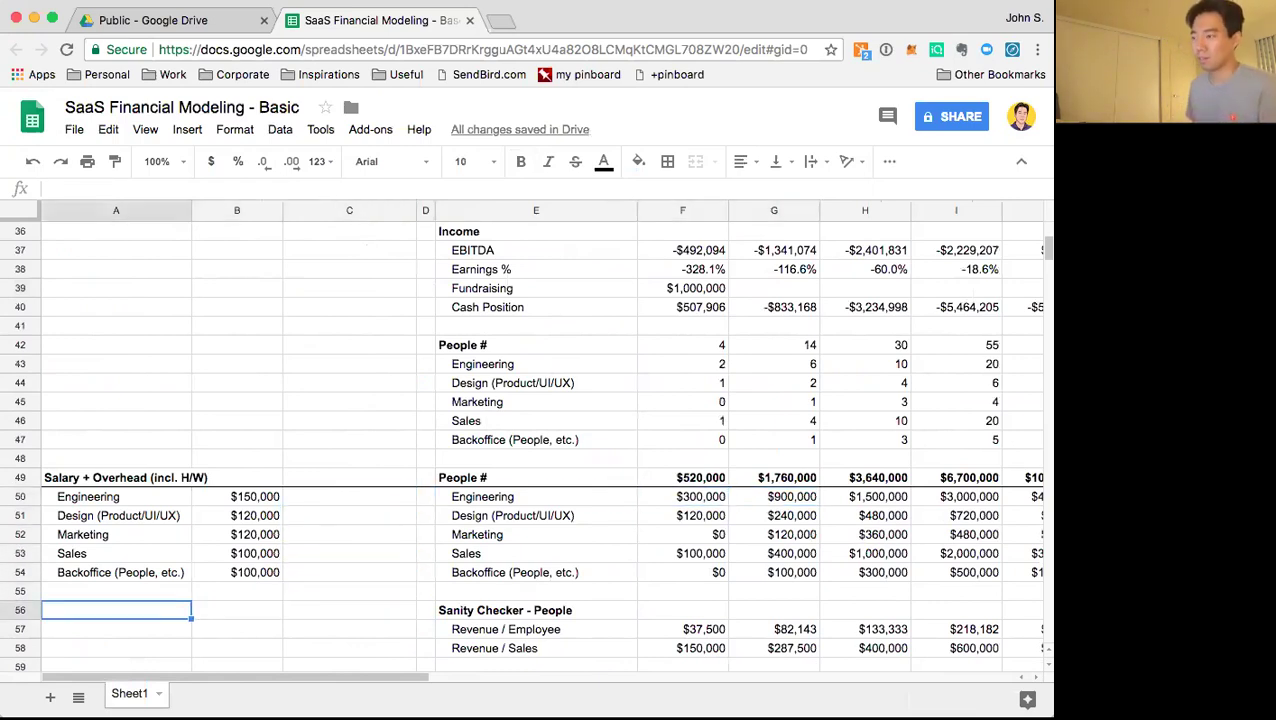
pyautogui.press('Return')
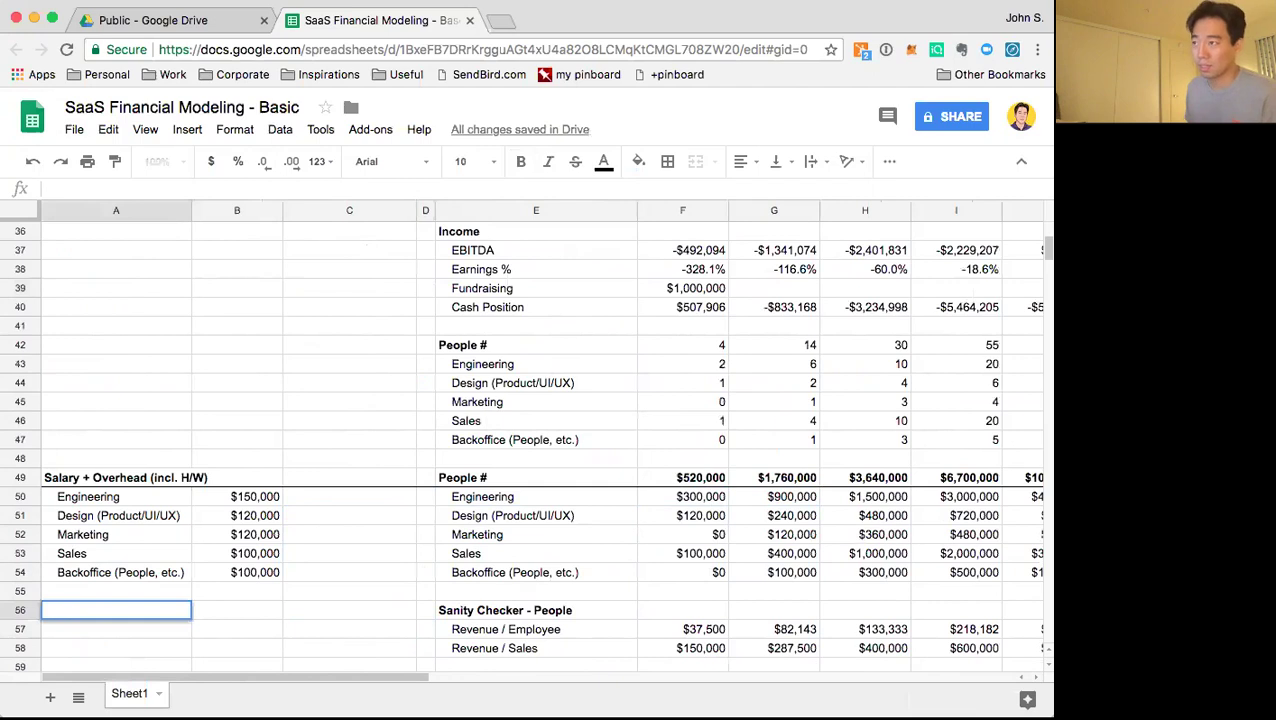
pyautogui.write('Seed Stage %')
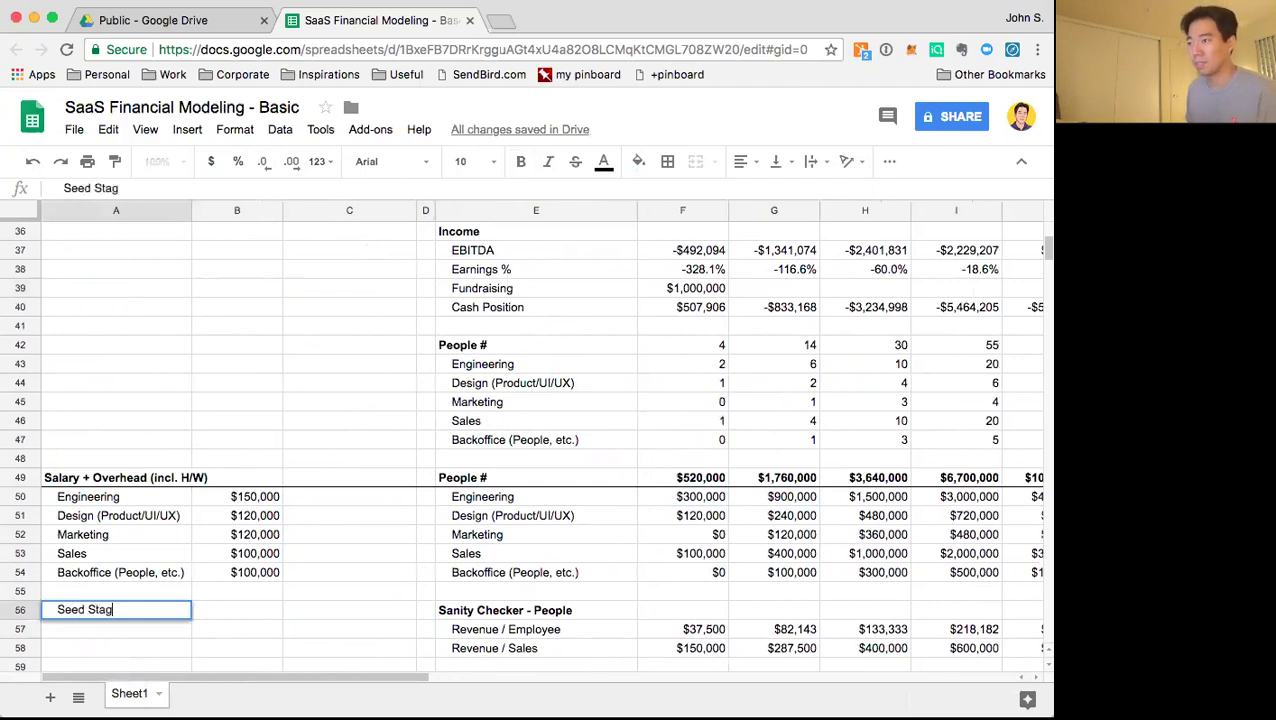
pyautogui.press('Return')
pyautogui.press('Up')
pyautogui.press('Return')
pyautogui.press('BackSpace')
pyautogui.write('D/C')
pyautogui.press('Return')
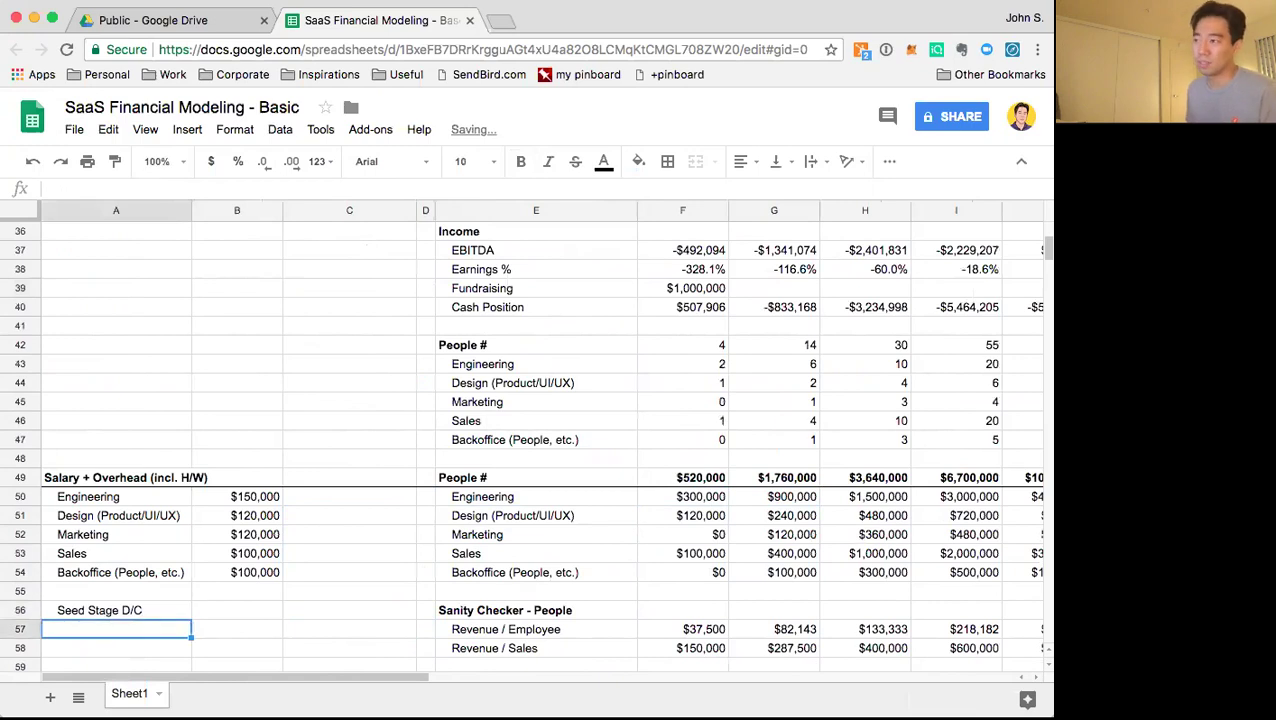
pyautogui.press('Up')
pyautogui.press('Delete')
# Examine the people costs, the Fundraising and Cash Position rows across the years, and the Y1 Ending ARR
pyautogui.press('Up')
pyautogui.press('Up')
pyautogui.press('Up')
pyautogui.press('Right')
pyautogui.press('Right')
pyautogui.press('Right')
pyautogui.press('Right')
pyautogui.press('Right')
pyautogui.press('Right')
pyautogui.press('Right')
pyautogui.press('Up')
pyautogui.press('Up')
pyautogui.press('Up')
pyautogui.press('Left')
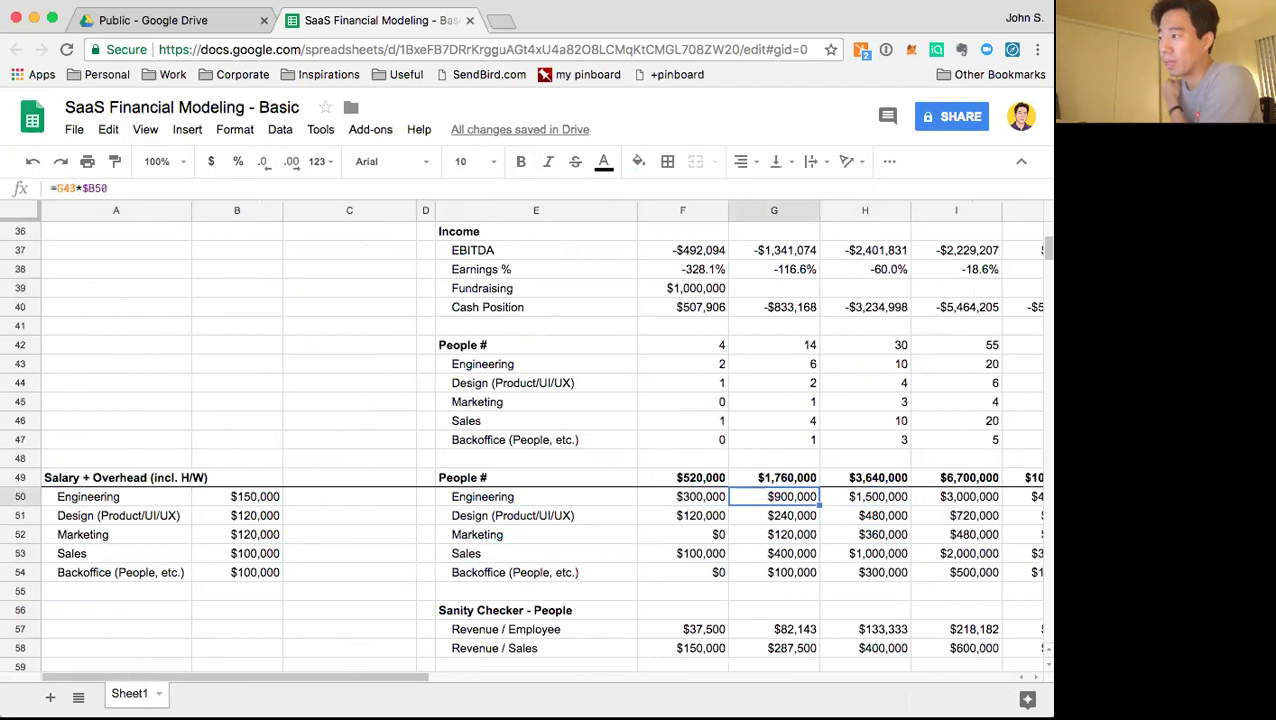
pyautogui.press('Up')
pyautogui.press('Up')
pyautogui.press('Up')
pyautogui.press('Up')
pyautogui.press('Up')
pyautogui.press('Up')
pyautogui.press('Up')
pyautogui.press('Up')
pyautogui.press('Up')
pyautogui.press('Up')
pyautogui.press('Up')
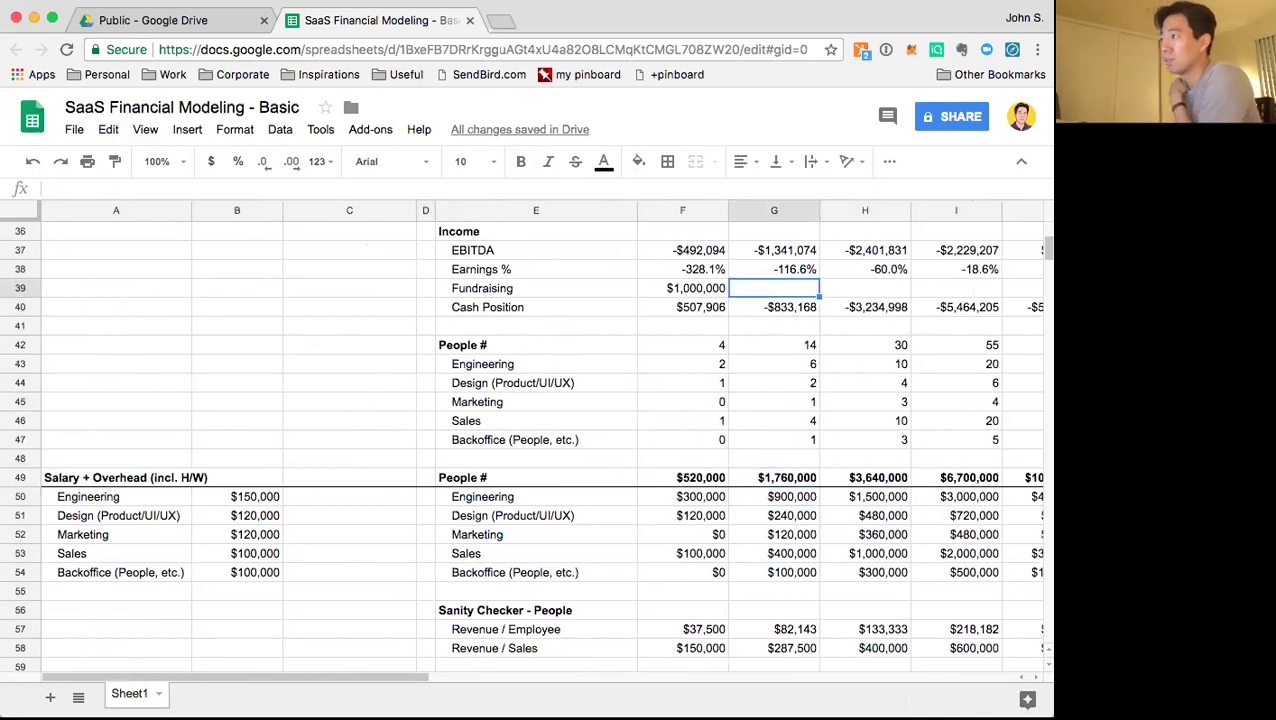
pyautogui.press('Right')
pyautogui.press('Right')
pyautogui.press('Right')
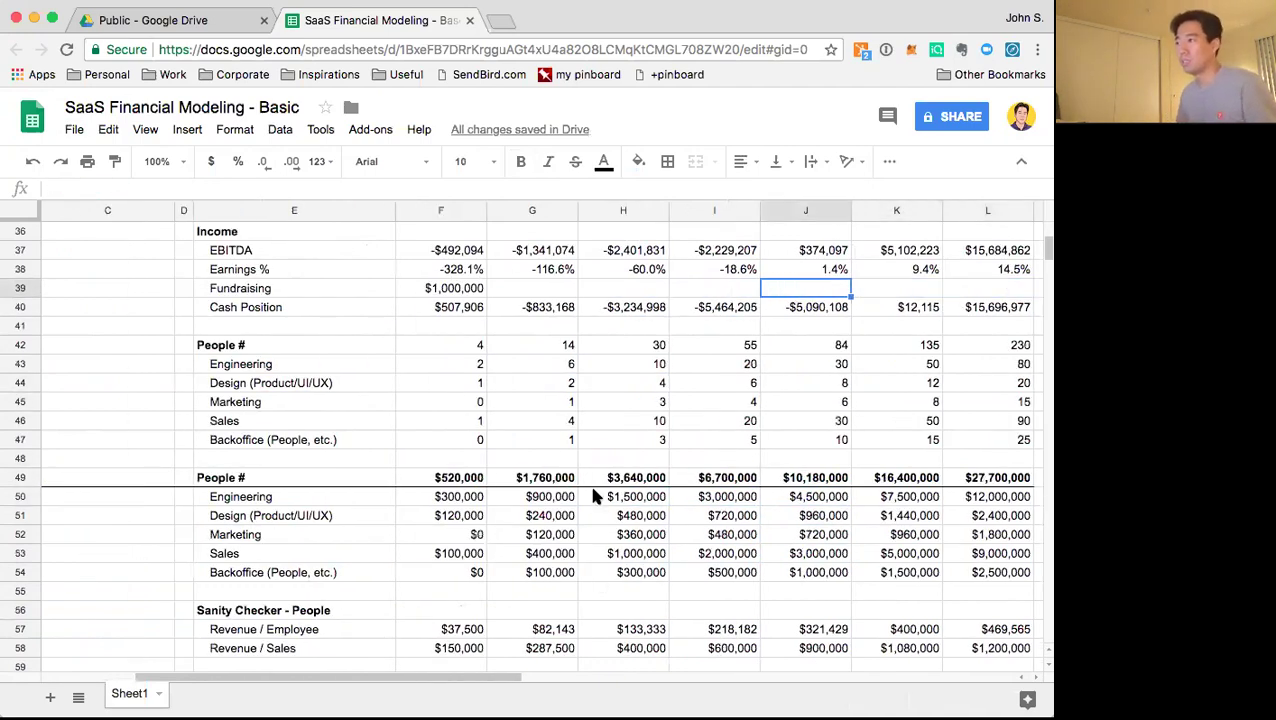
pyautogui.scroll(12, 592, 497)
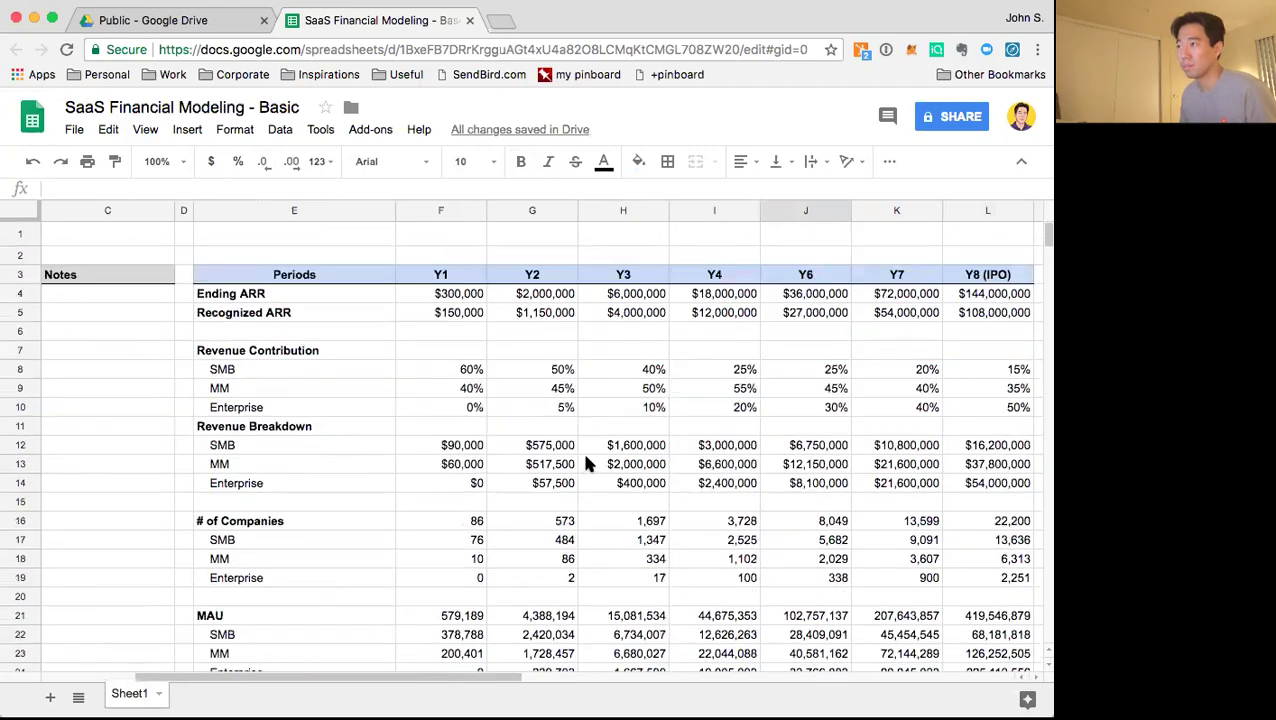
pyautogui.click(441, 295)
pyautogui.scroll(-7, 458, 316)
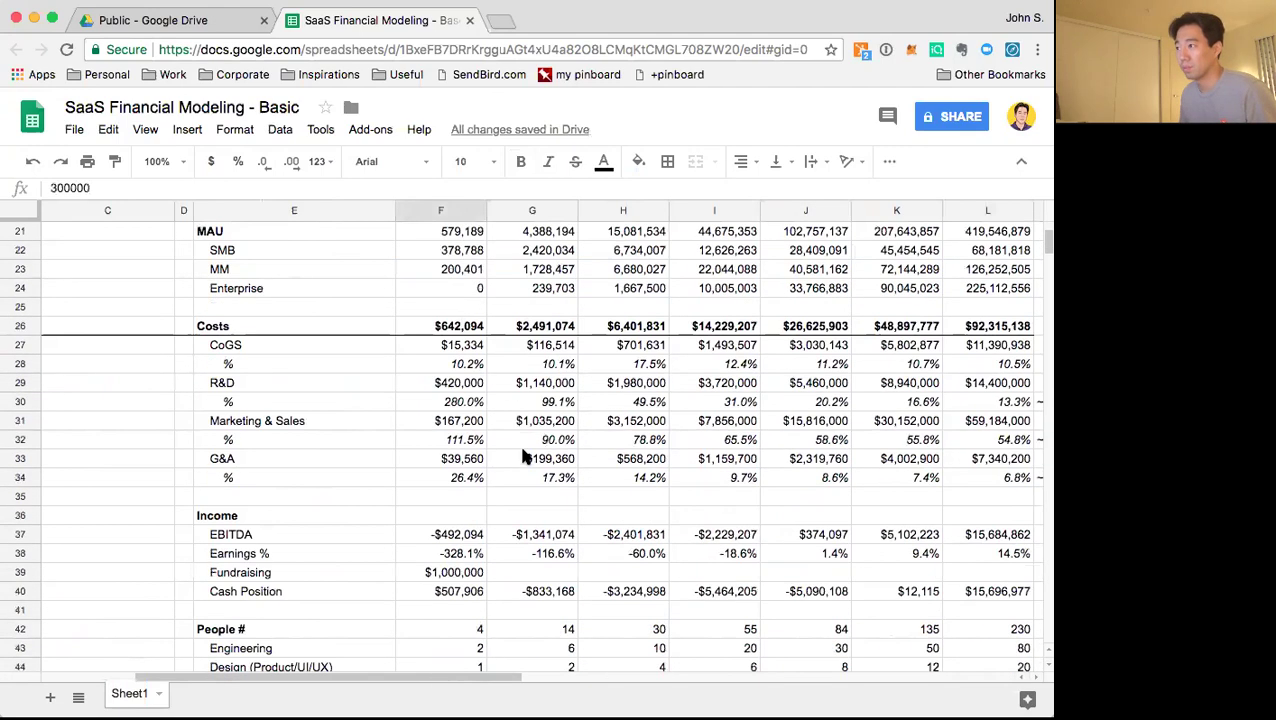
# Raise the Y1 Fundraising amount in F39 to 1500000
pyautogui.click(466, 572)
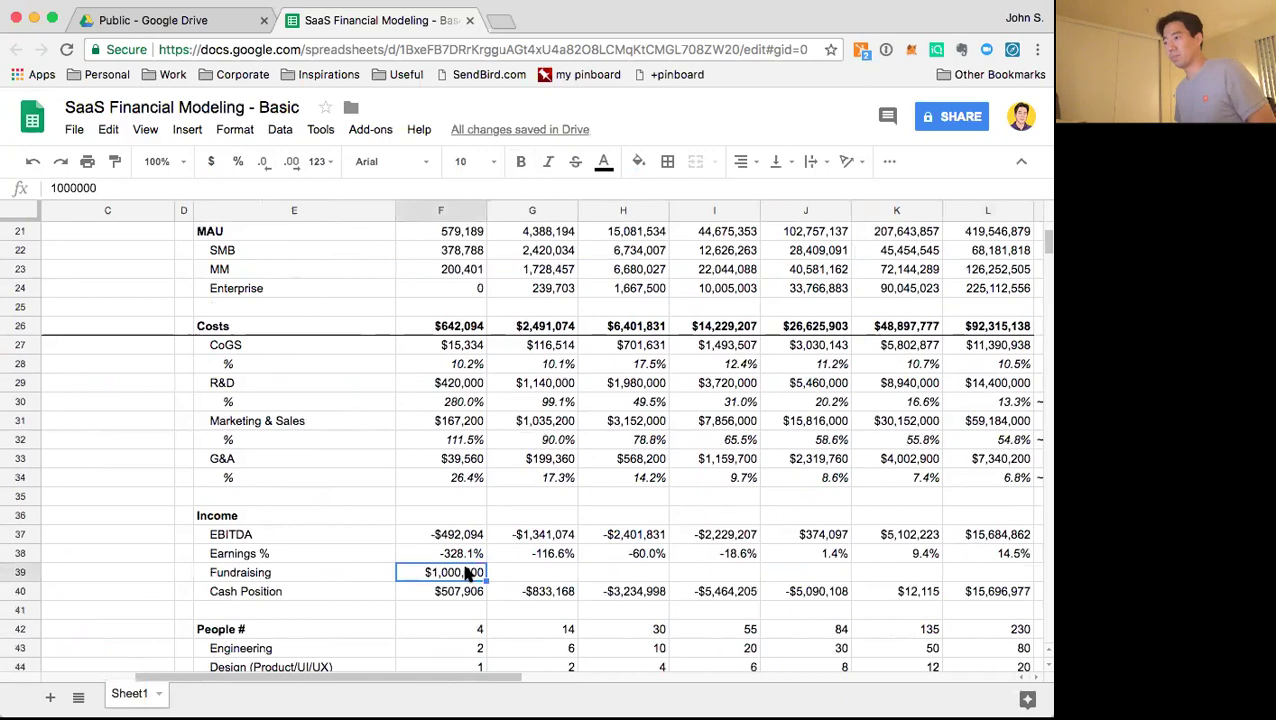
pyautogui.doubleClick(466, 572)
pyautogui.press('BackSpace')
pyautogui.write('5')
pyautogui.press('Return')
pyautogui.press('Up')
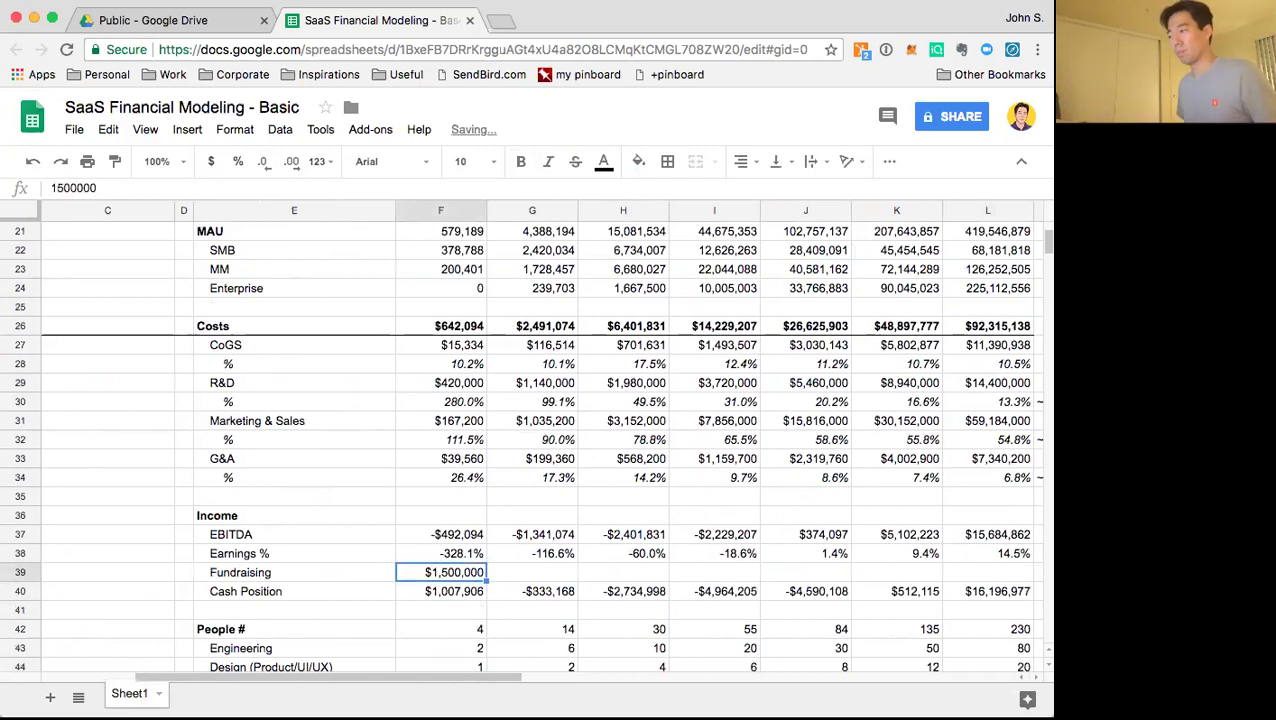
# Scale down the Y2 Performance / Ads cost in G61 by extending its formula to =(G5/F5)*F61*0.7
pyautogui.press('Right')
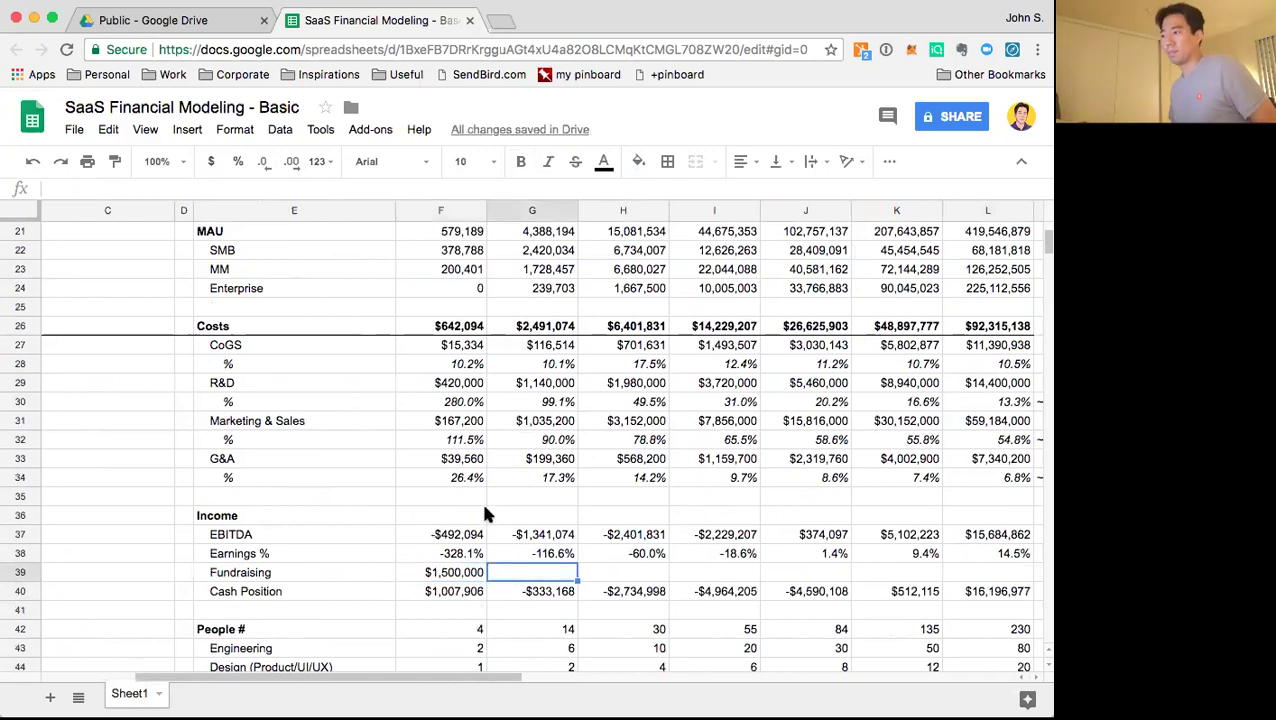
pyautogui.scroll(10, 610, 495)
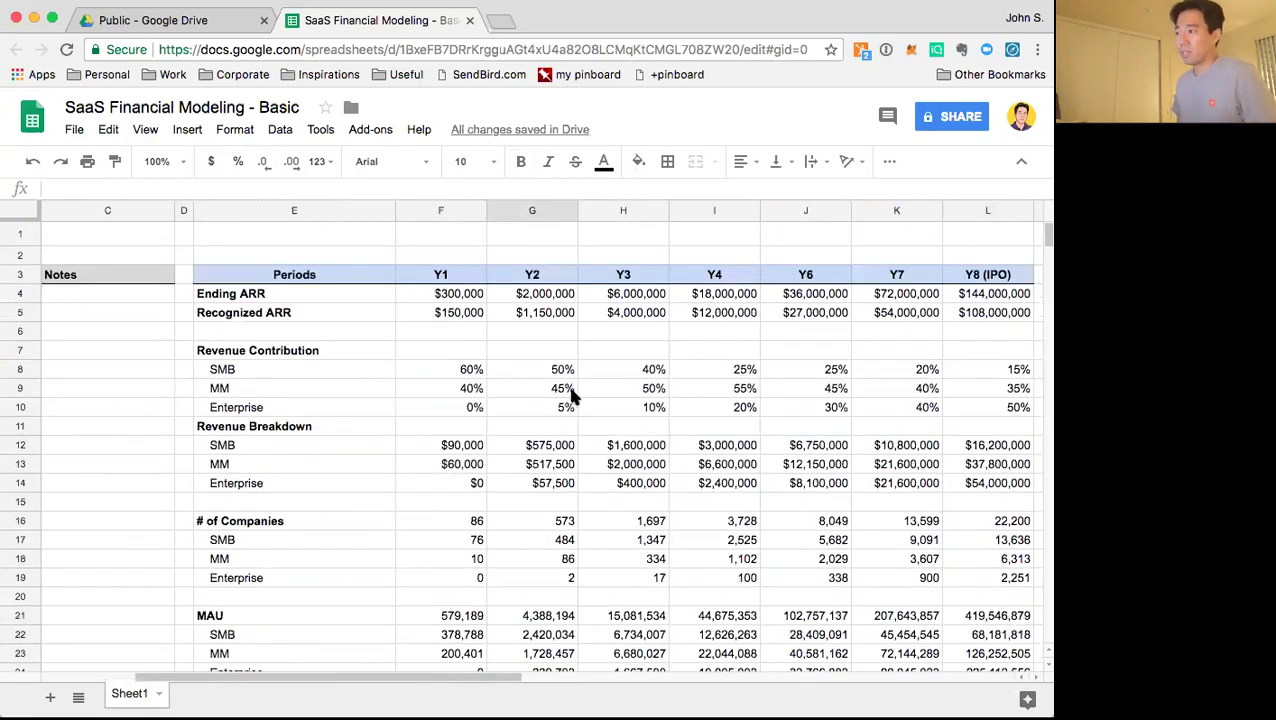
pyautogui.scroll(-15, 570, 400)
pyautogui.scroll(-12, 570, 400)
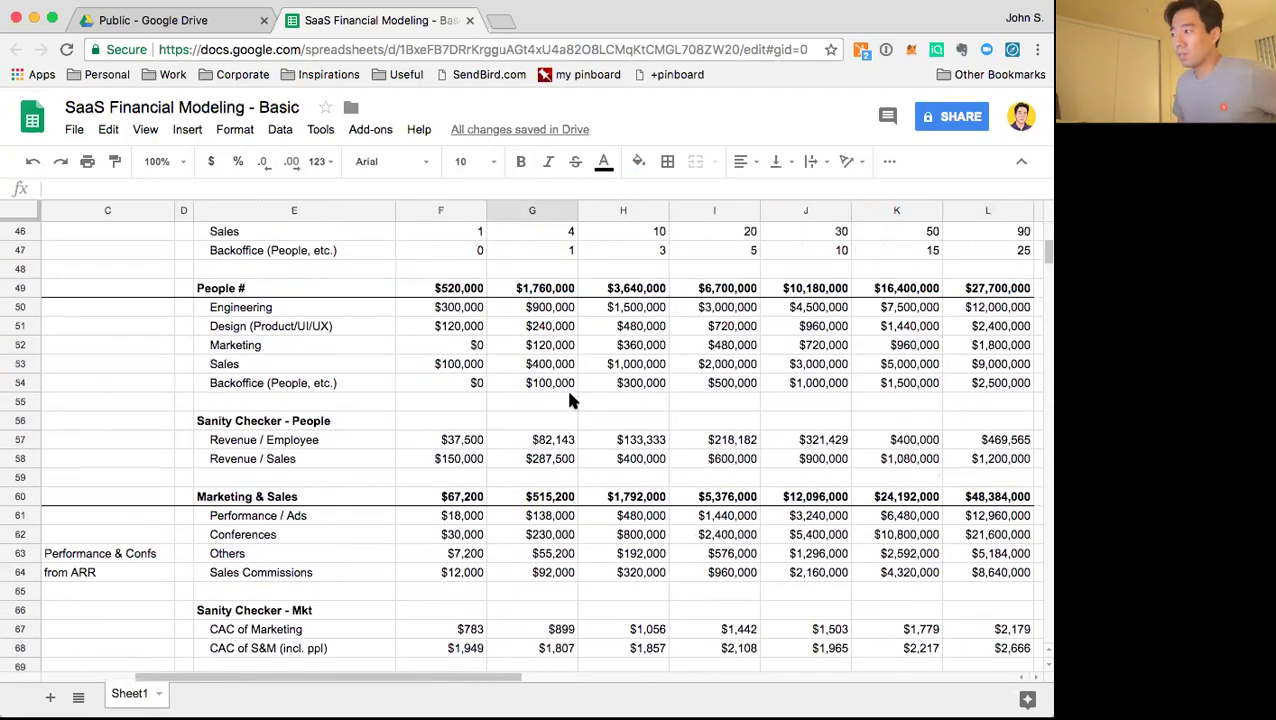
pyautogui.scroll(7, 585, 405)
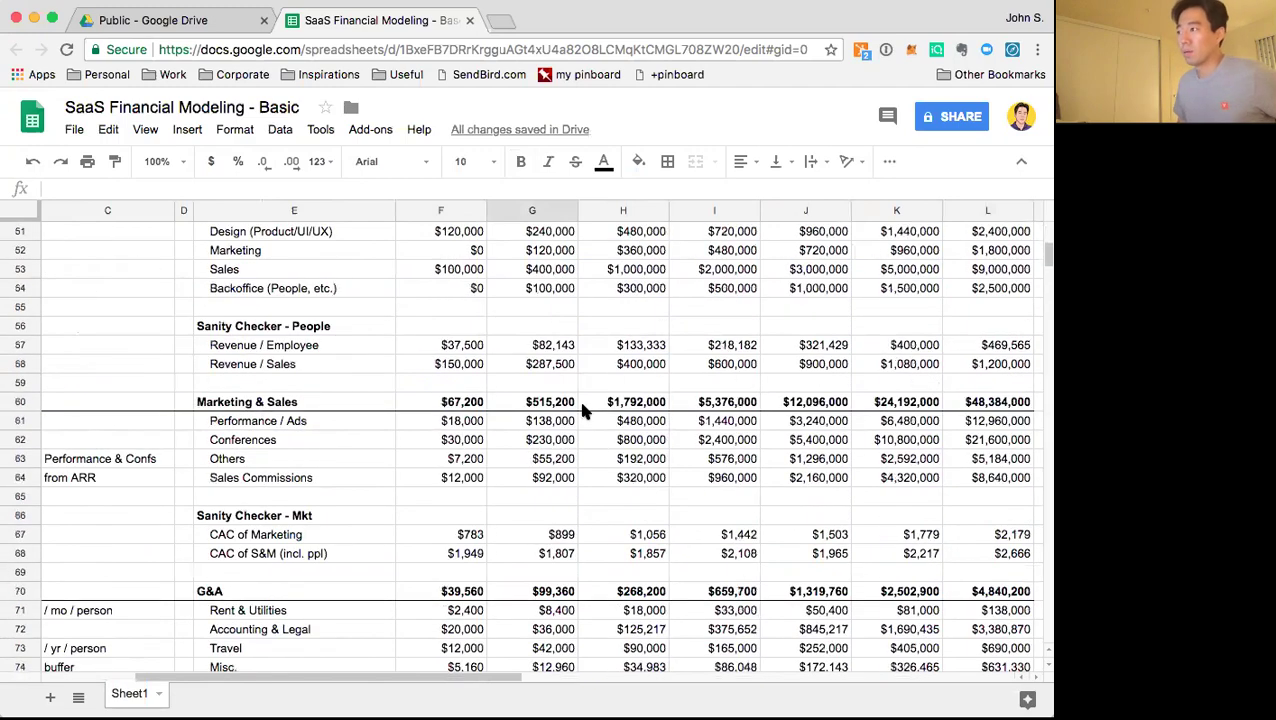
pyautogui.scroll(2, 561, 421)
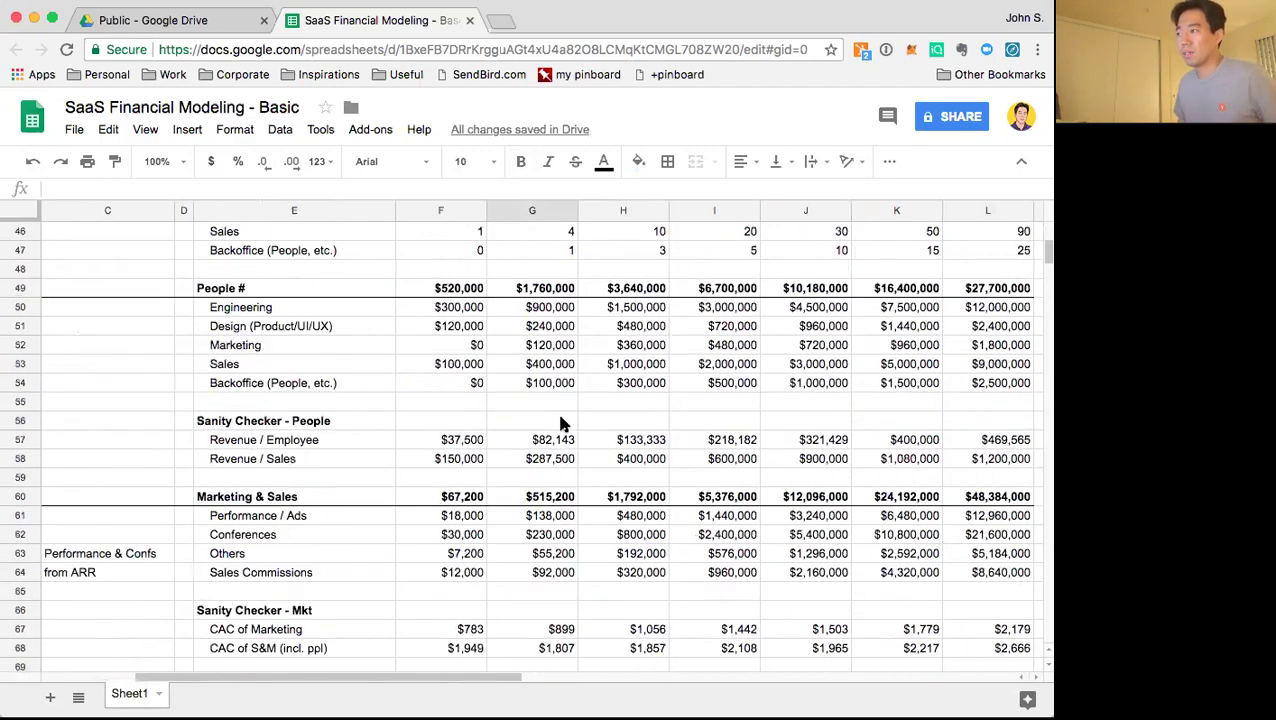
pyautogui.click(551, 518)
pyautogui.press('Return')
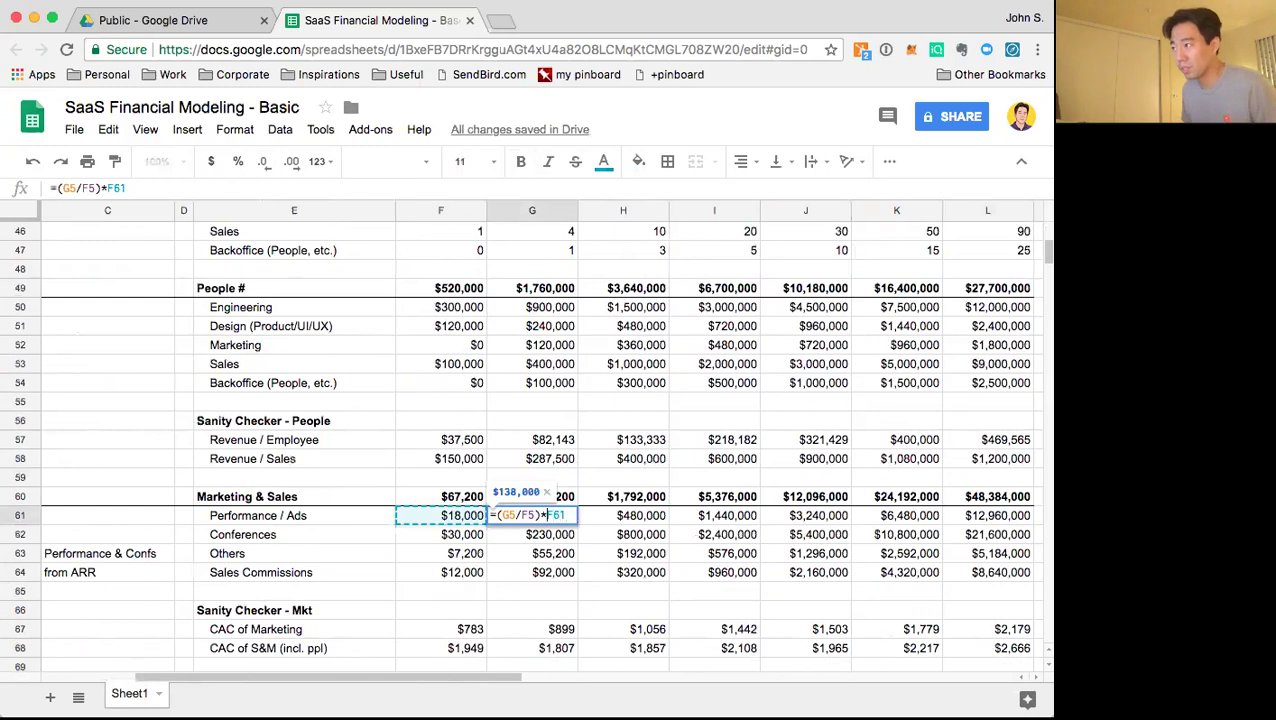
pyautogui.write('*0.')
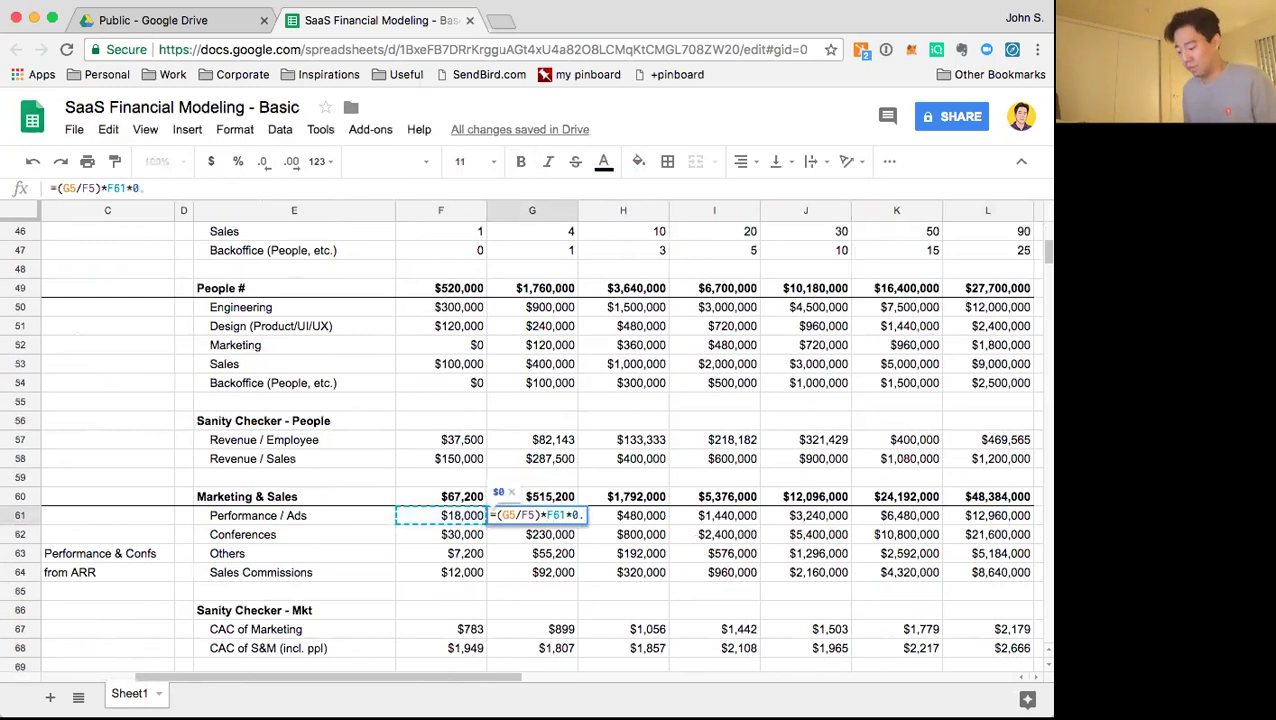
pyautogui.write('7')
pyautogui.press('Return')
# Halve the Y2 Conferences cost in G62 by extending its formula to =(G5/F5)*F62*0.5
pyautogui.press('Return')
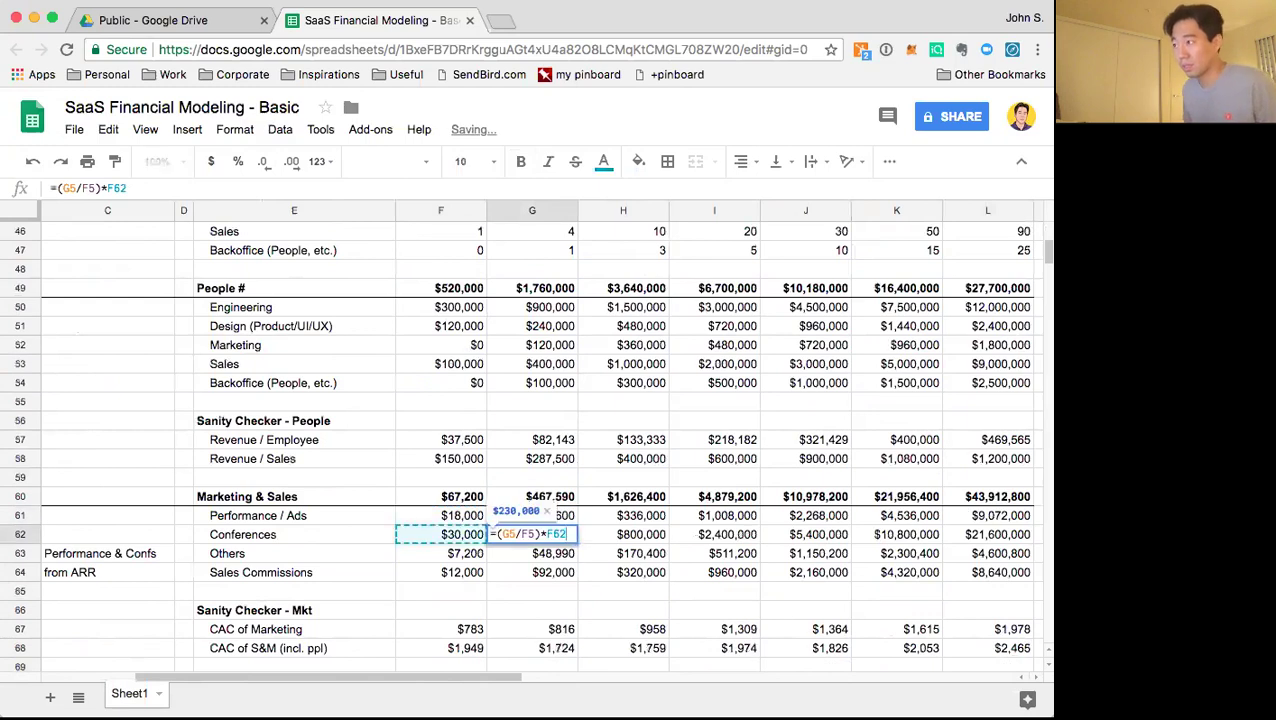
pyautogui.write('*0.5')
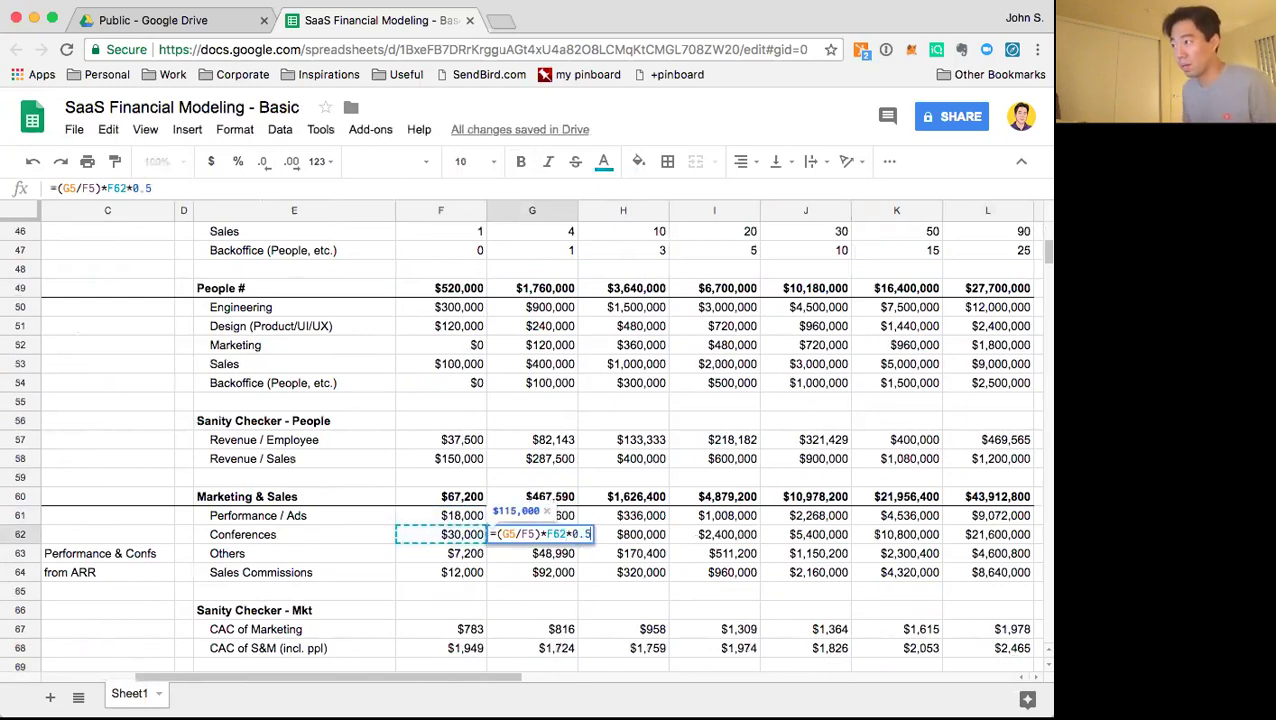
pyautogui.press('Return')
# Check the Conferences costs across the years and how the reductions affect total costs, EBITDA and cash position
pyautogui.press('Up')
pyautogui.press('Right')
pyautogui.press('Right')
pyautogui.press('Right')
pyautogui.press('Right')
pyautogui.press('Right')
pyautogui.press('Right')
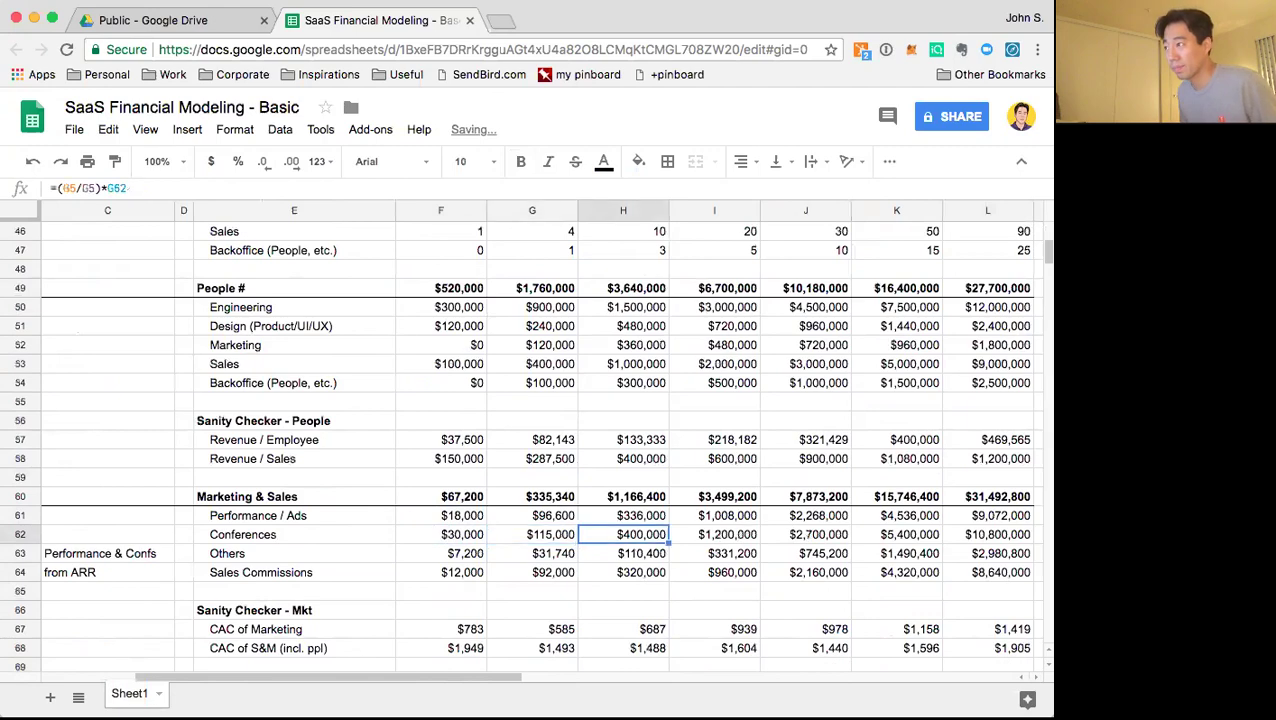
pyautogui.press('Left')
pyautogui.press('Left')
pyautogui.press('Left')
pyautogui.press('Left')
pyautogui.press('Left')
pyautogui.press('Left')
pyautogui.press('Left')
pyautogui.press('Left')
pyautogui.press('Left')
pyautogui.press('Left')
pyautogui.press('Left')
pyautogui.press('Left')
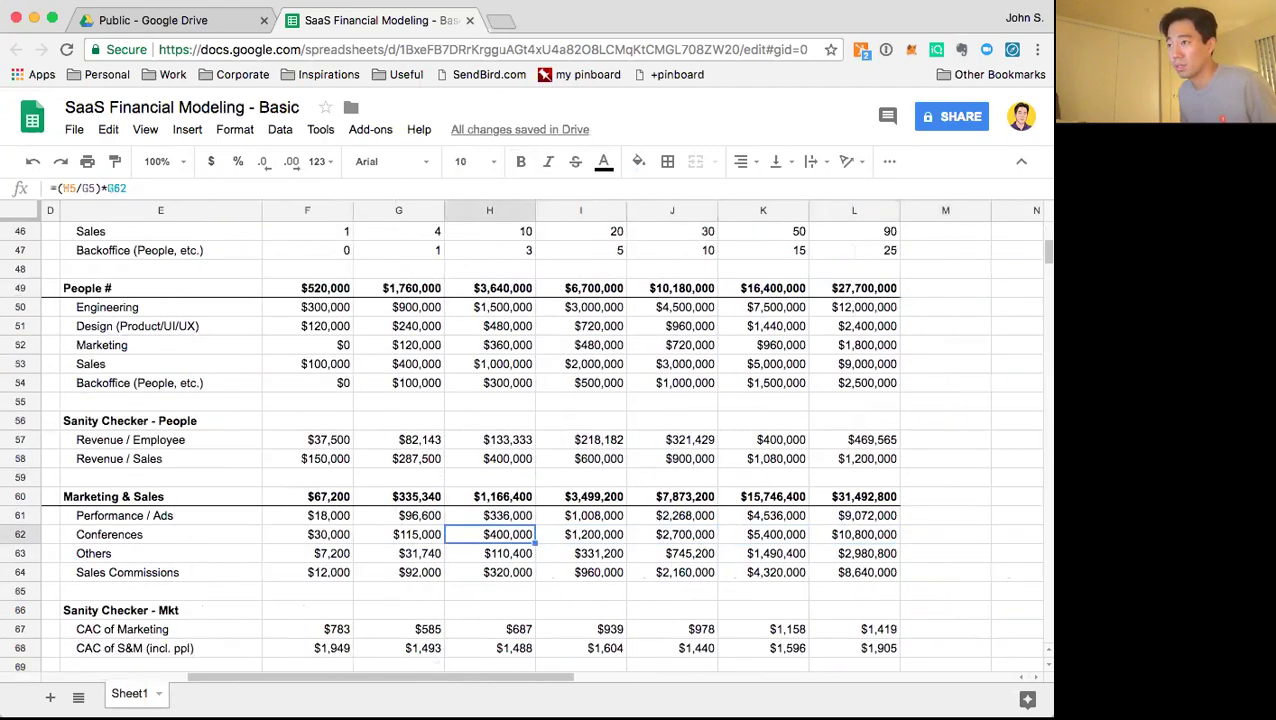
pyautogui.scroll(10, 737, 318)
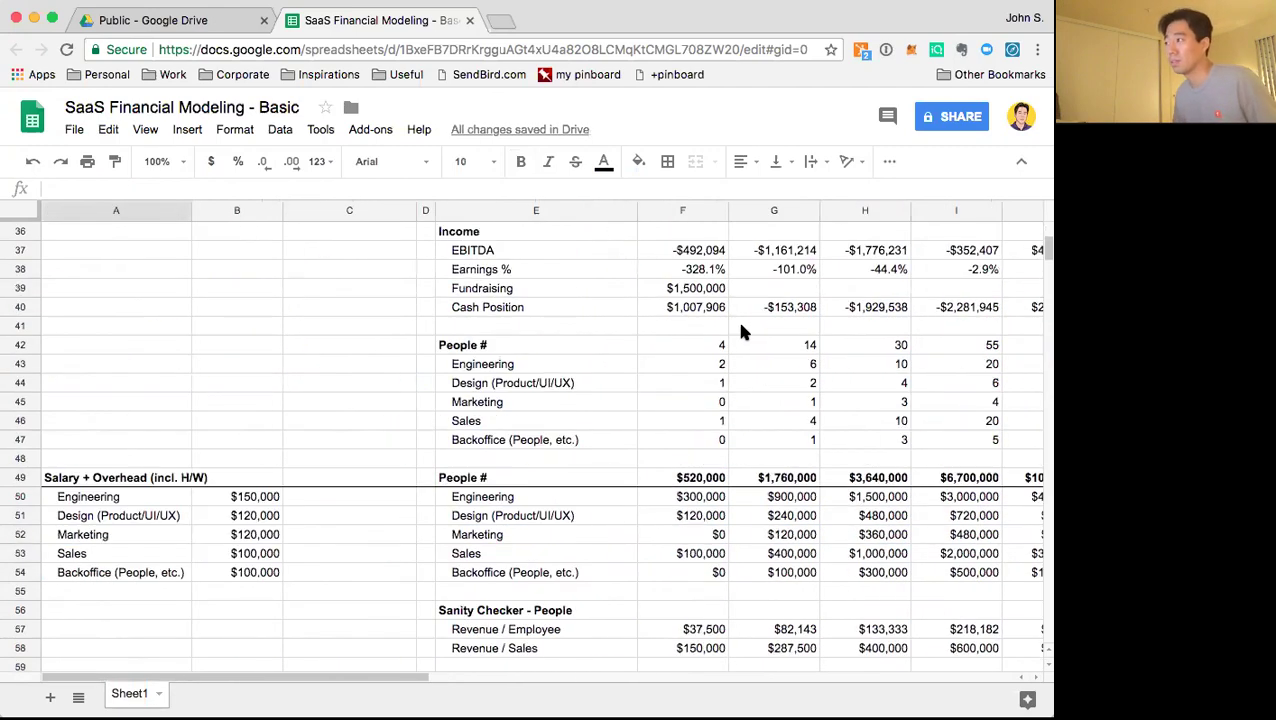
pyautogui.scroll(2, 740, 363)
pyautogui.scroll(-2, 740, 380)
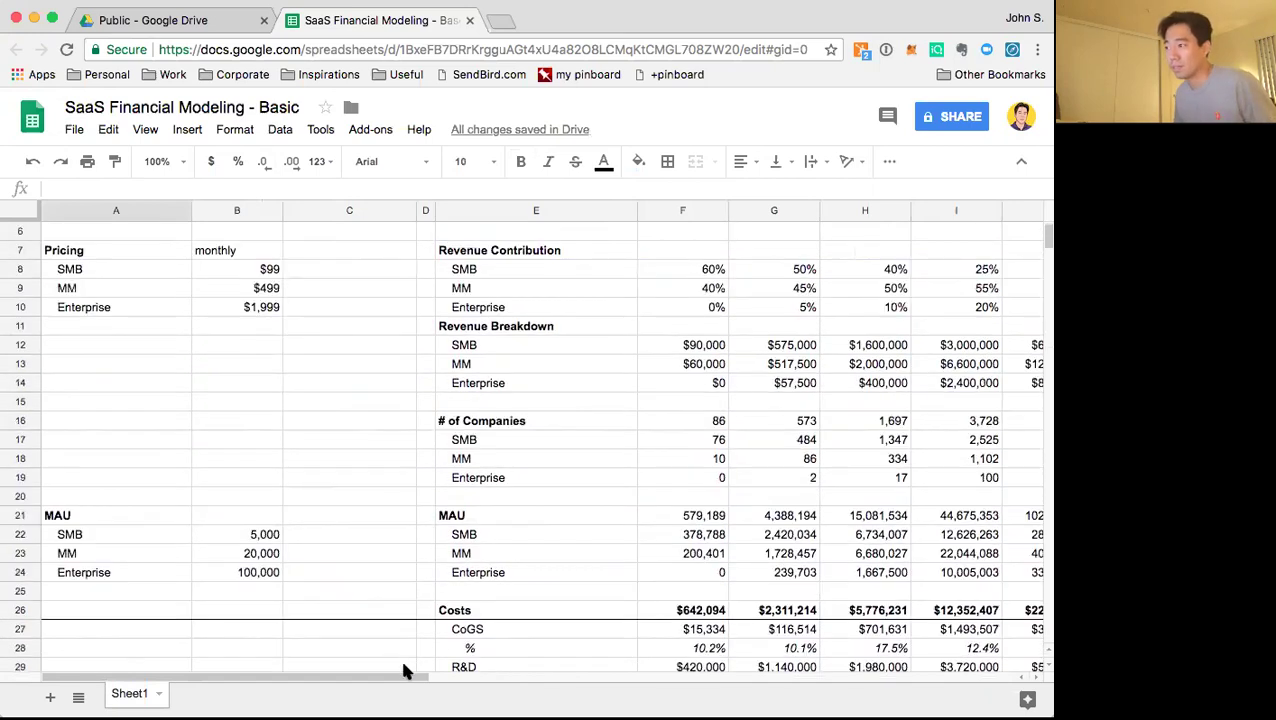
pyautogui.scroll(-7, 547, 562)
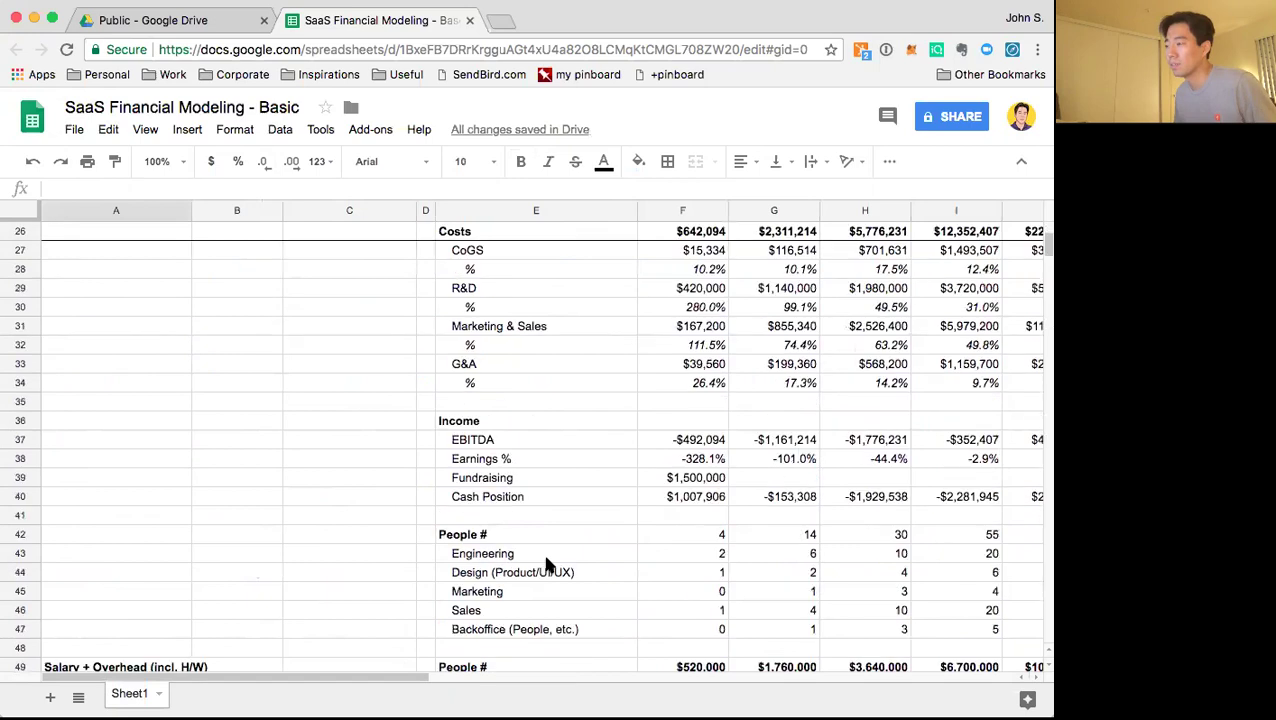
# Enter $8,000,000 as the Y2 Fundraising amount in G39
pyautogui.moveTo(400, 673); pyautogui.dragTo(573, 690)
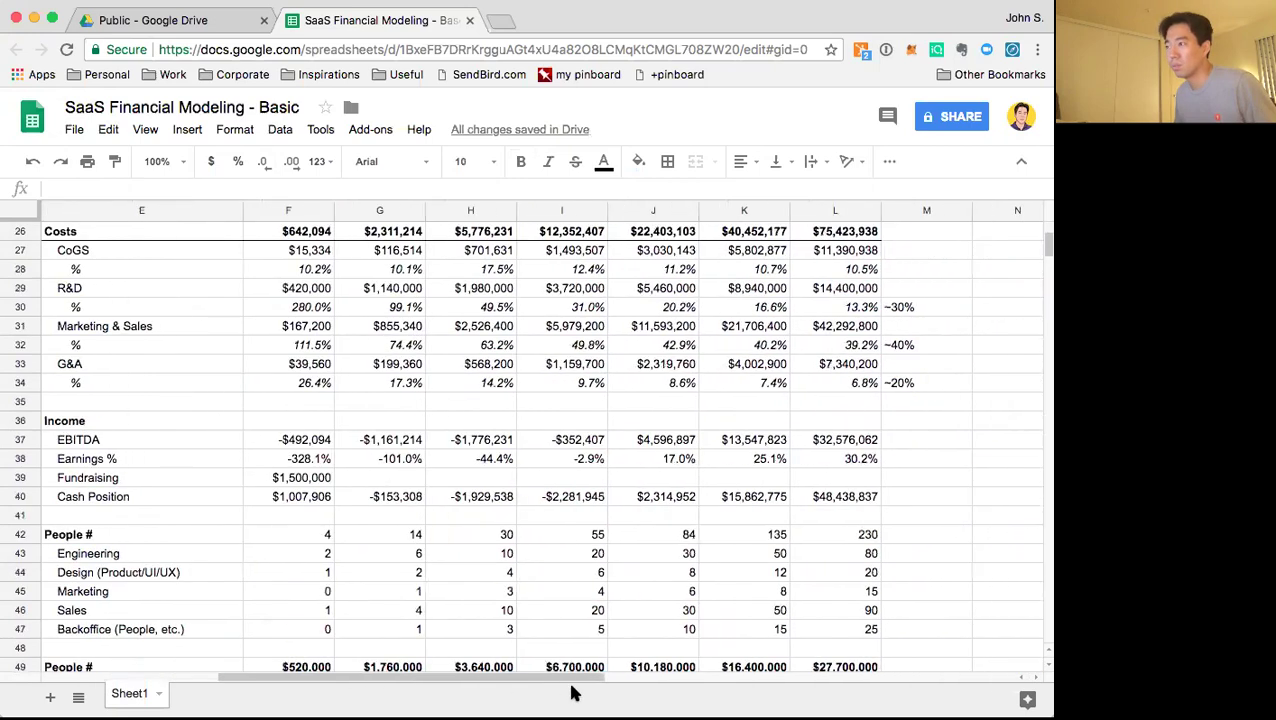
pyautogui.click(416, 480)
pyautogui.scroll(8, 300, 360)
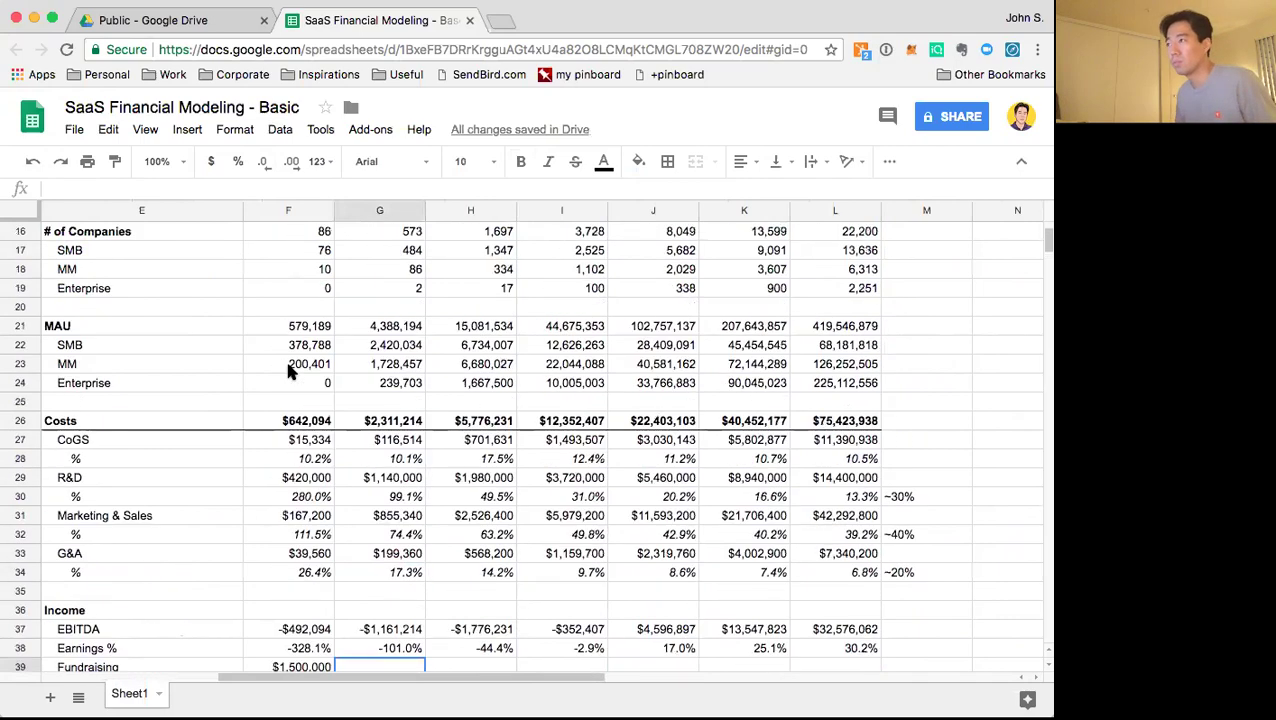
pyautogui.scroll(-7, 308, 362)
pyautogui.write('$')
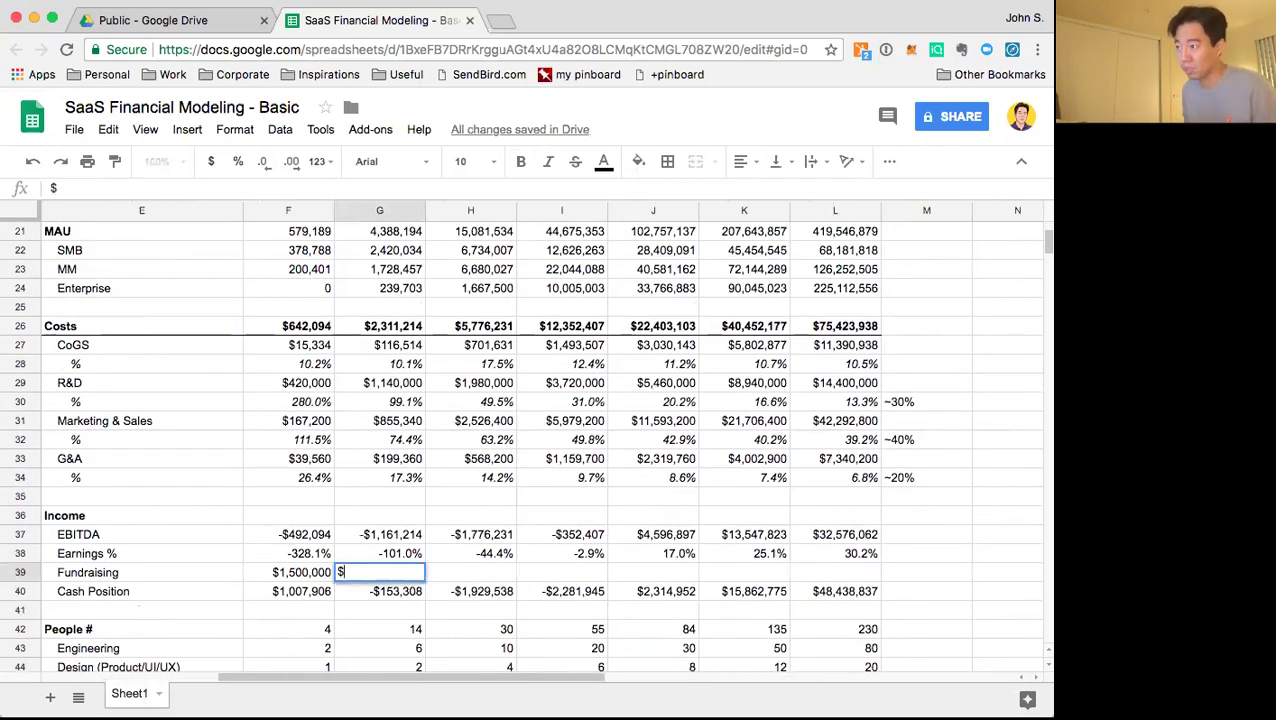
pyautogui.write('8,000,000')
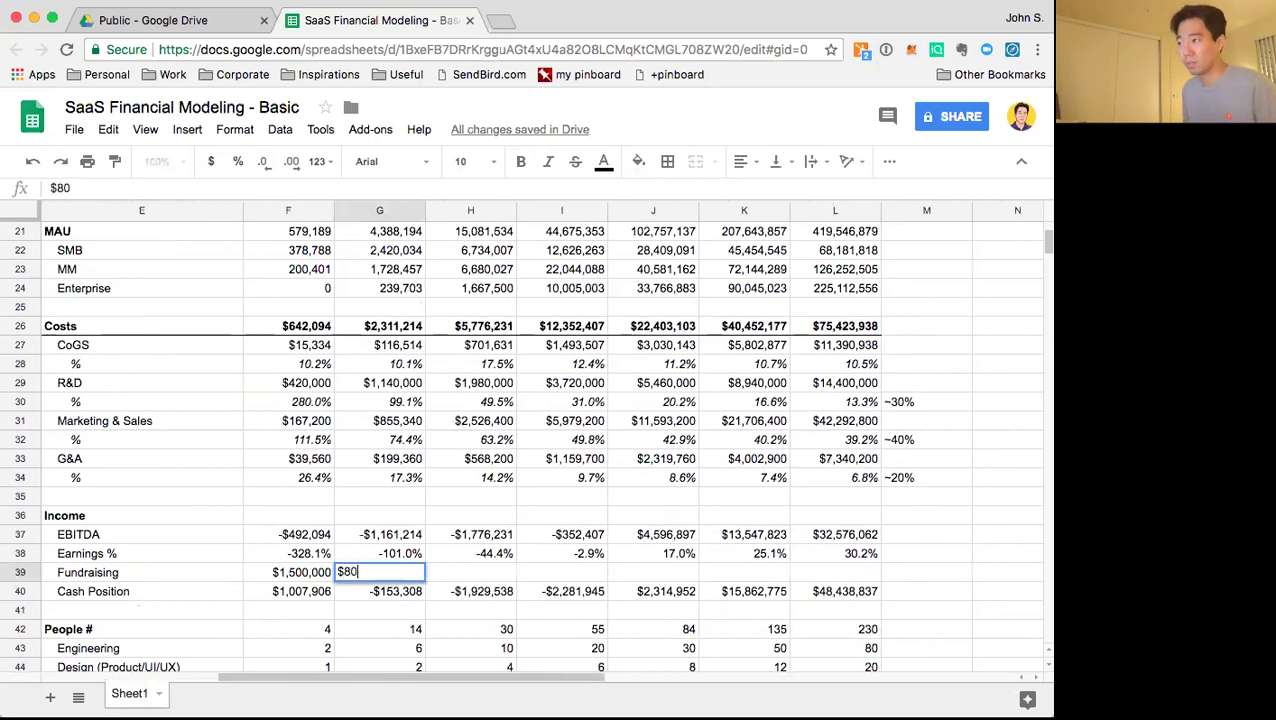
pyautogui.press('Return')
pyautogui.press('Up')
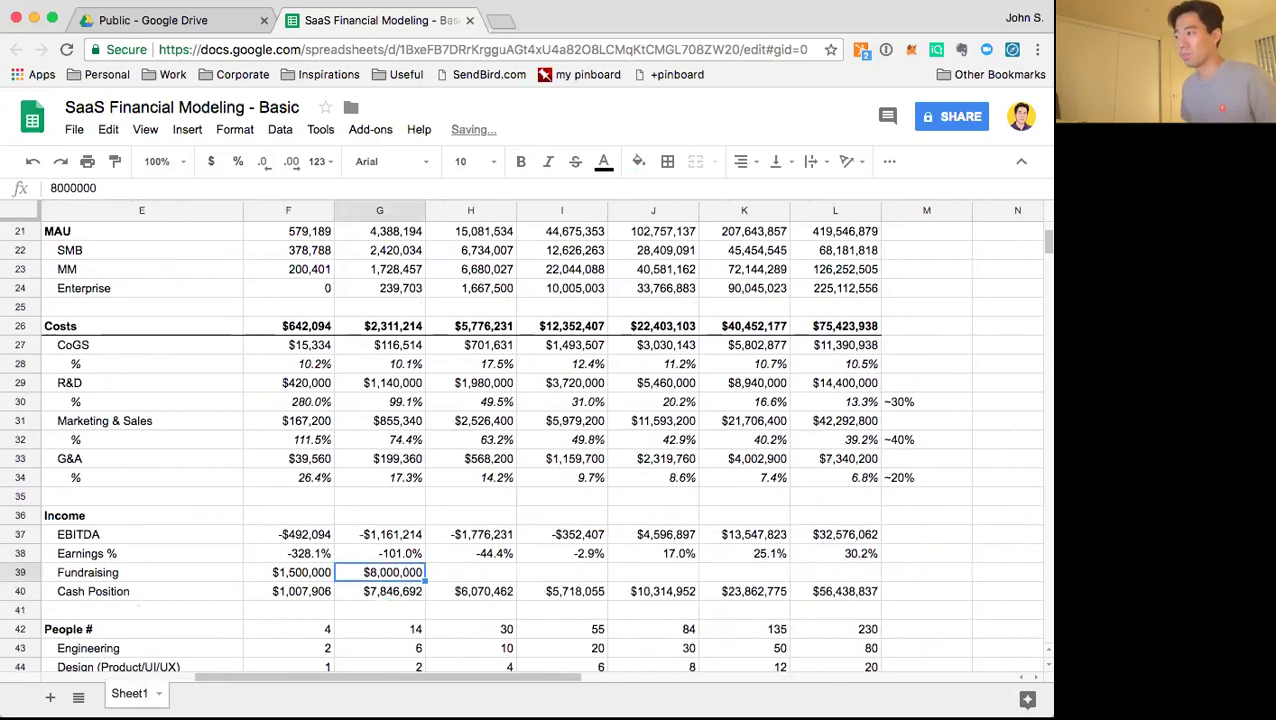
# Review the Cash Position row from Y3 to Y7 to judge when the next funding round is needed
pyautogui.press('Right')
pyautogui.press('Down')
pyautogui.press('Up')
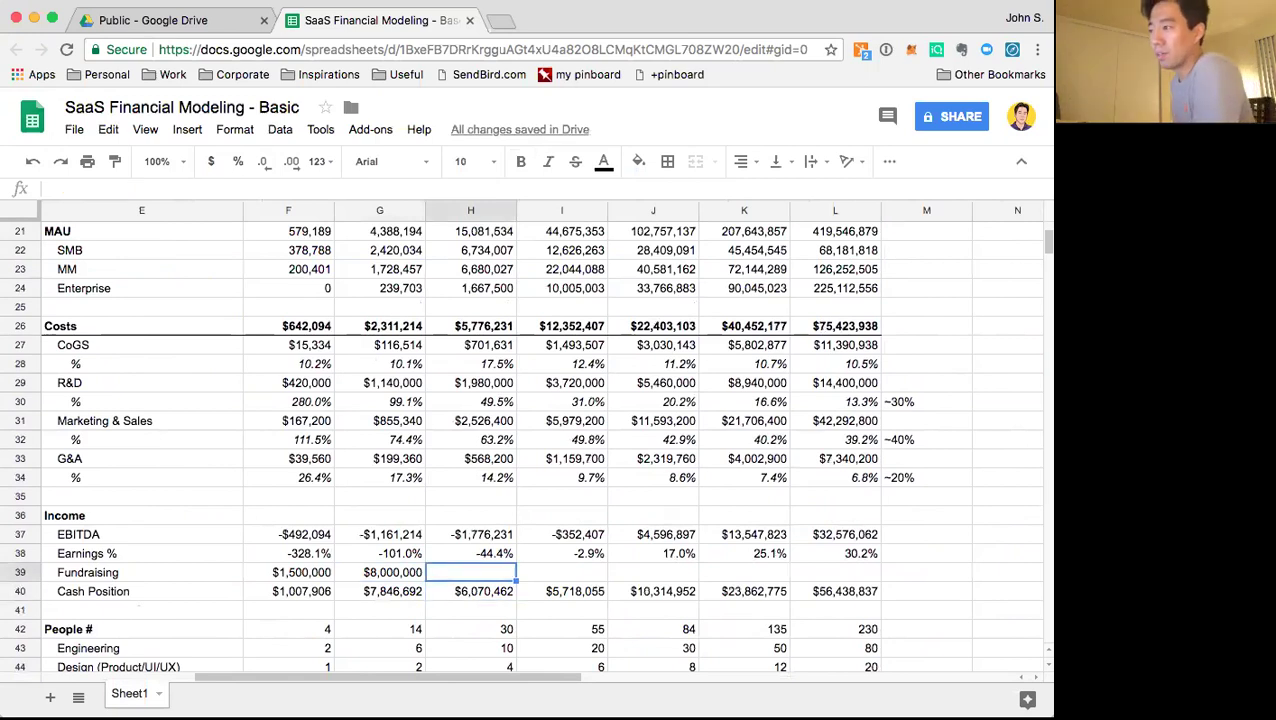
pyautogui.press('Down')
pyautogui.press('Right')
pyautogui.press('Right')
pyautogui.press('Right')
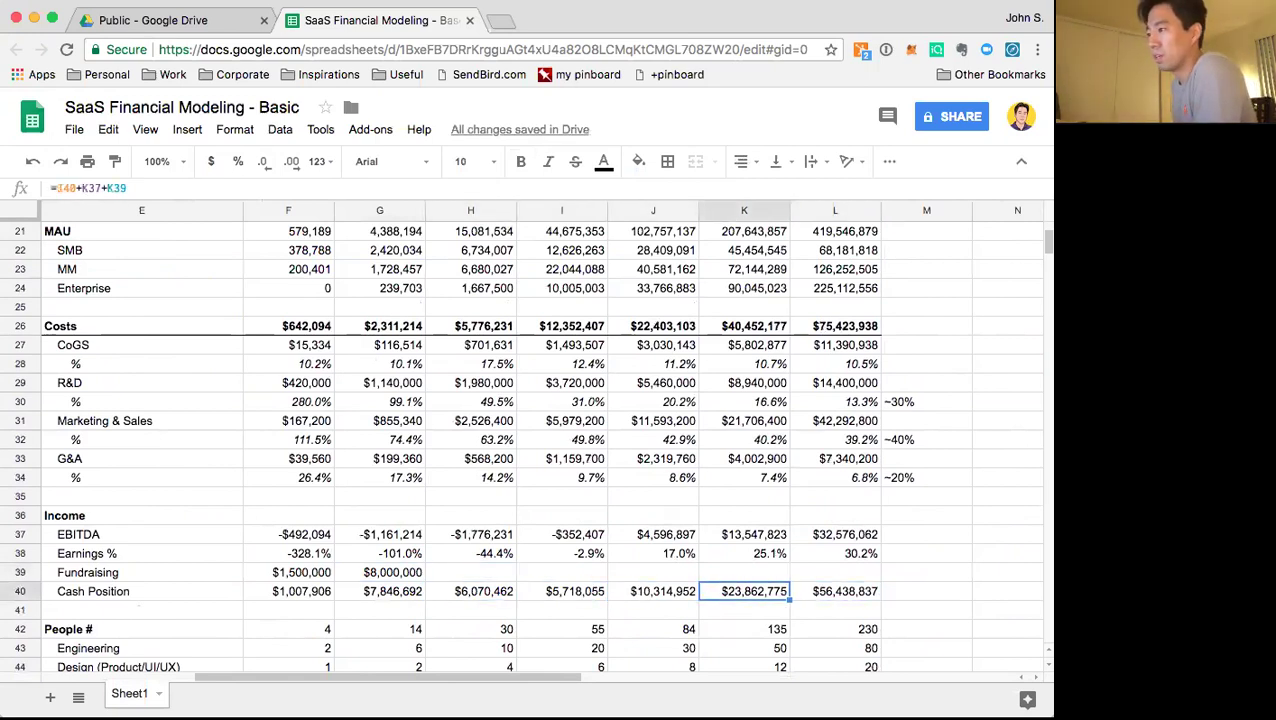
pyautogui.press('Left')
pyautogui.press('Left')
# Enter $30,000,000 as the Y4 Fundraising amount in I39
pyautogui.press('Up')
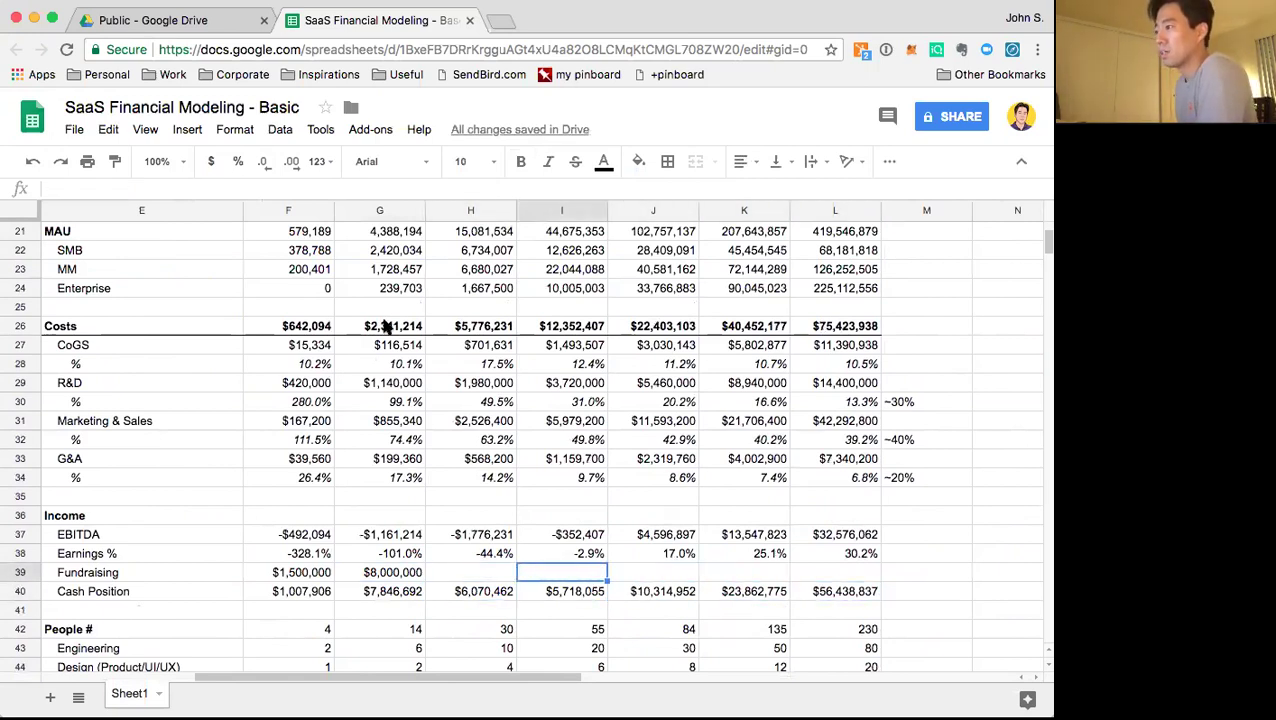
pyautogui.scroll(7, 513, 436)
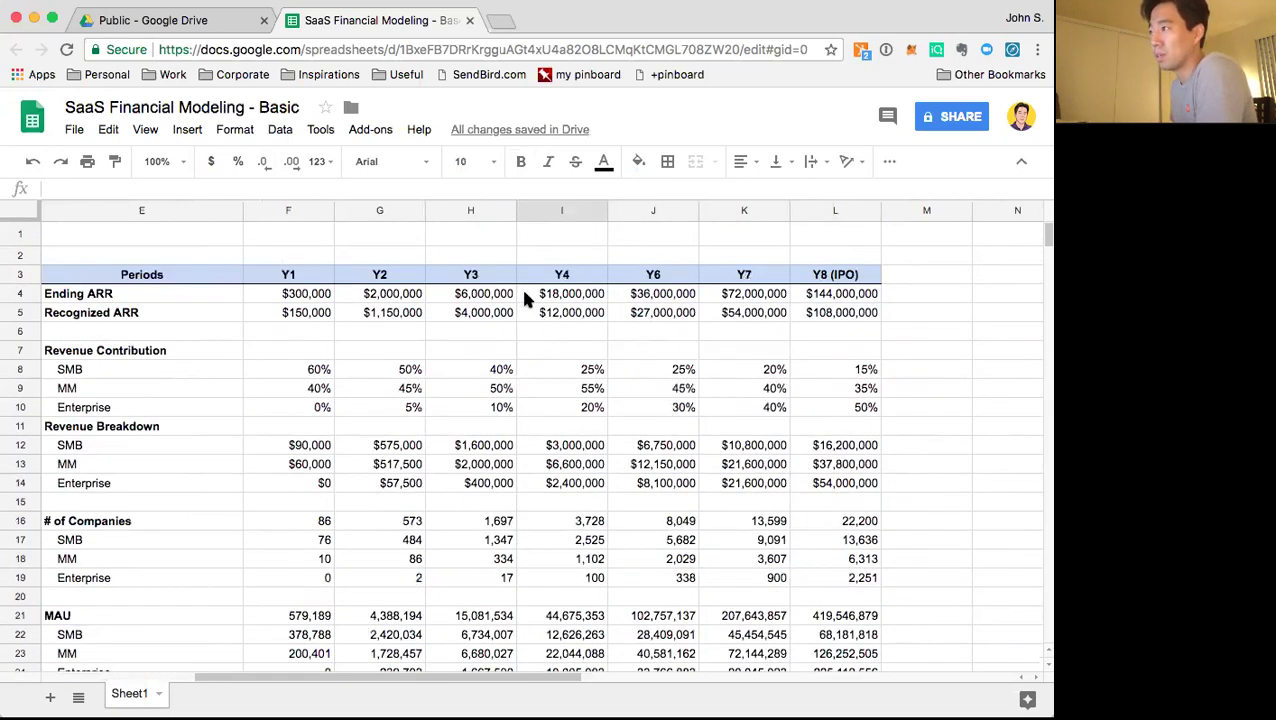
pyautogui.scroll(-7, 572, 320)
pyautogui.write('1')
pyautogui.press('BackSpace')
pyautogui.write('$30,000,0')
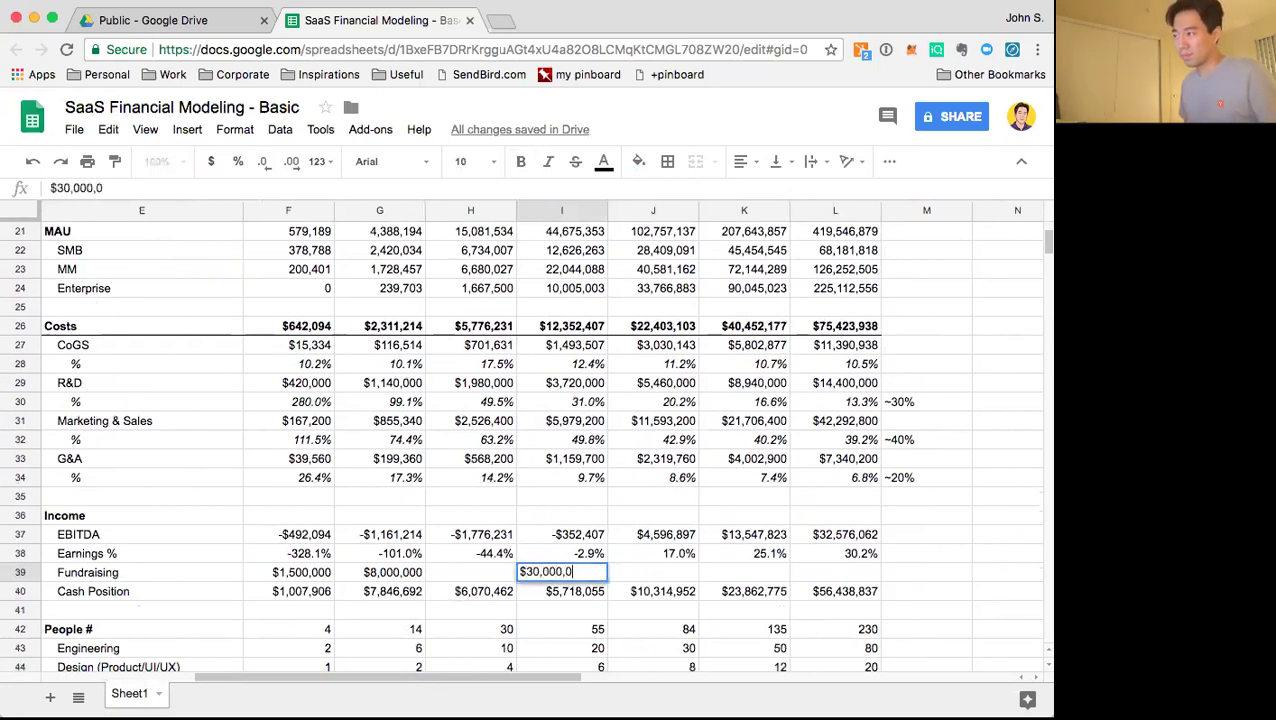
pyautogui.write('00')
pyautogui.press('Return')
# Review the Cash Position row through Y8 to see how the Y4 funding round carries forward
pyautogui.press('Right')
pyautogui.press('Right')
pyautogui.press('Left')
pyautogui.press('Left')
pyautogui.press('Up')
pyautogui.press('Right')
pyautogui.press('Down')
pyautogui.press('Right')
pyautogui.press('Right')
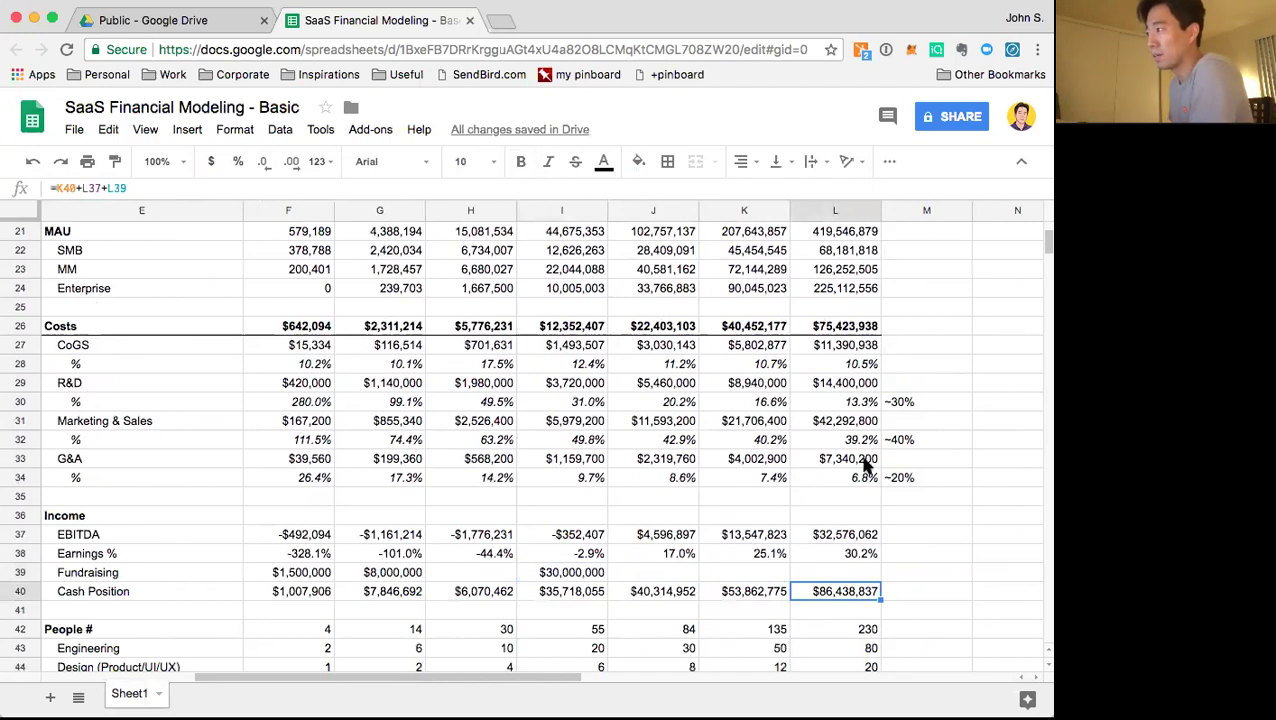
# Compare the Y8 R&D and Marketing & Sales percentages with their targets, then examine the Y8 Conferences, Ads and CAC of Marketing figures
pyautogui.click(856, 402)
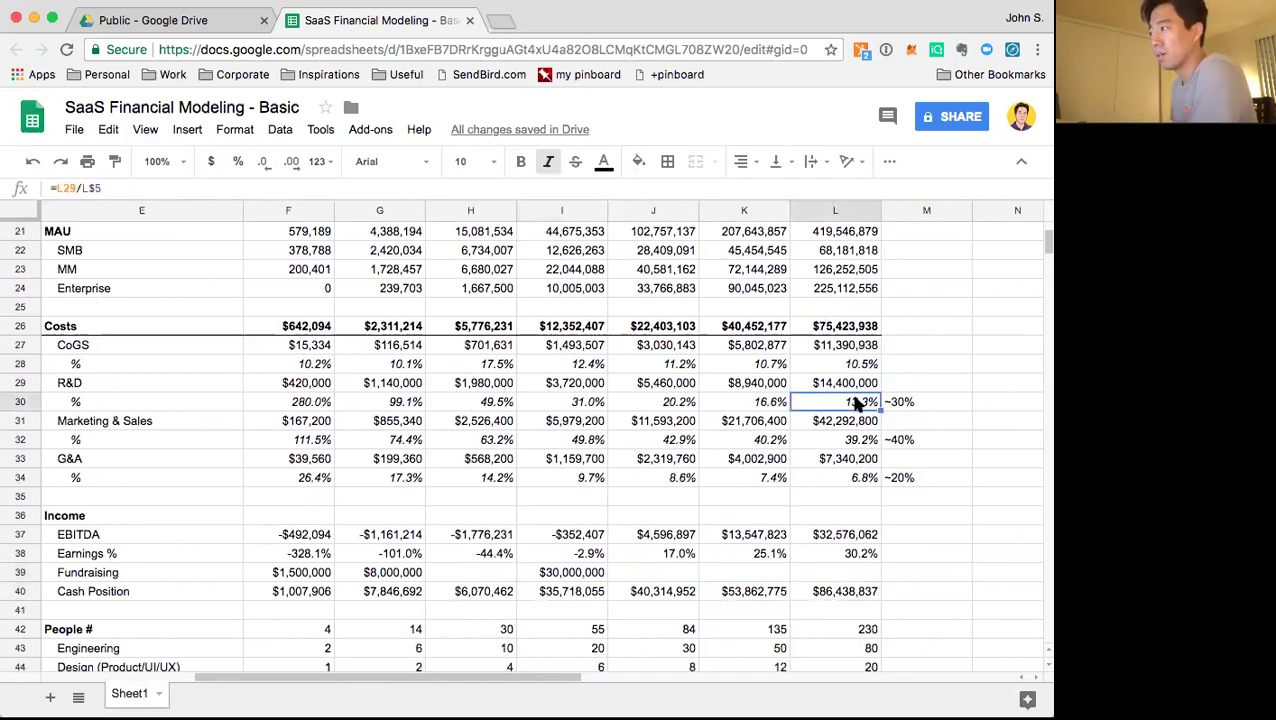
pyautogui.click(903, 404)
pyautogui.click(905, 439)
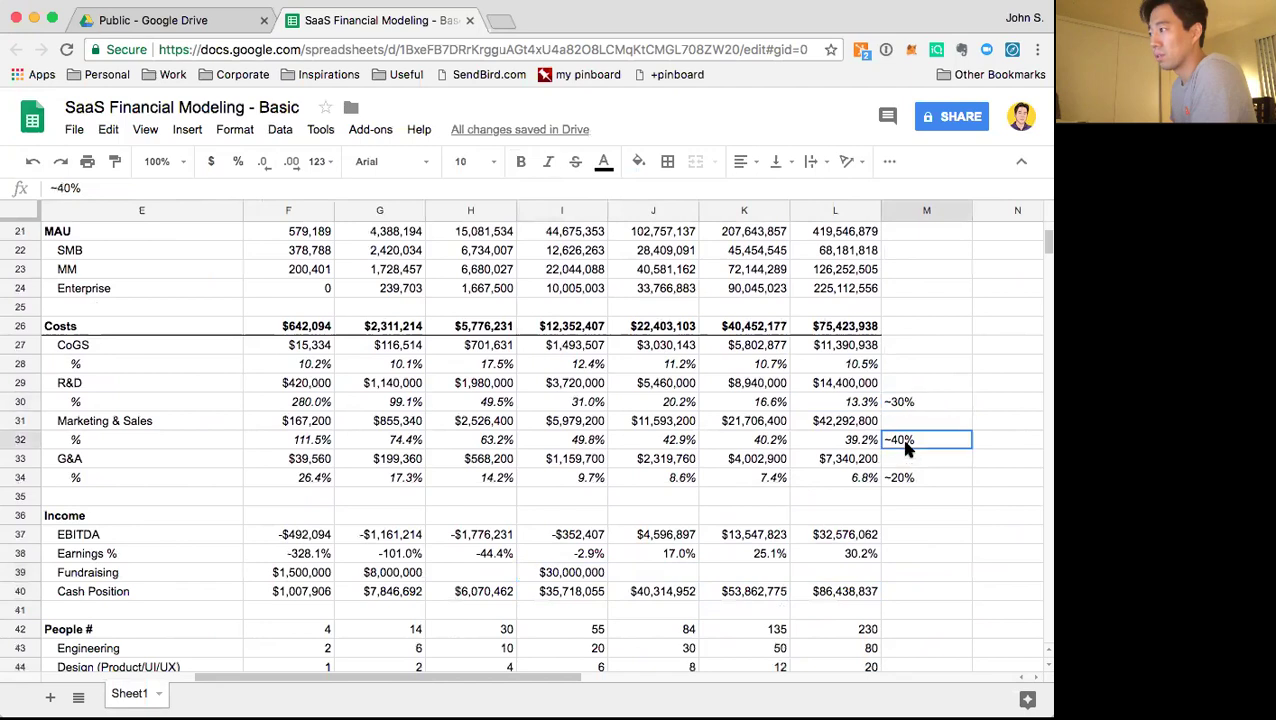
pyautogui.click(845, 442)
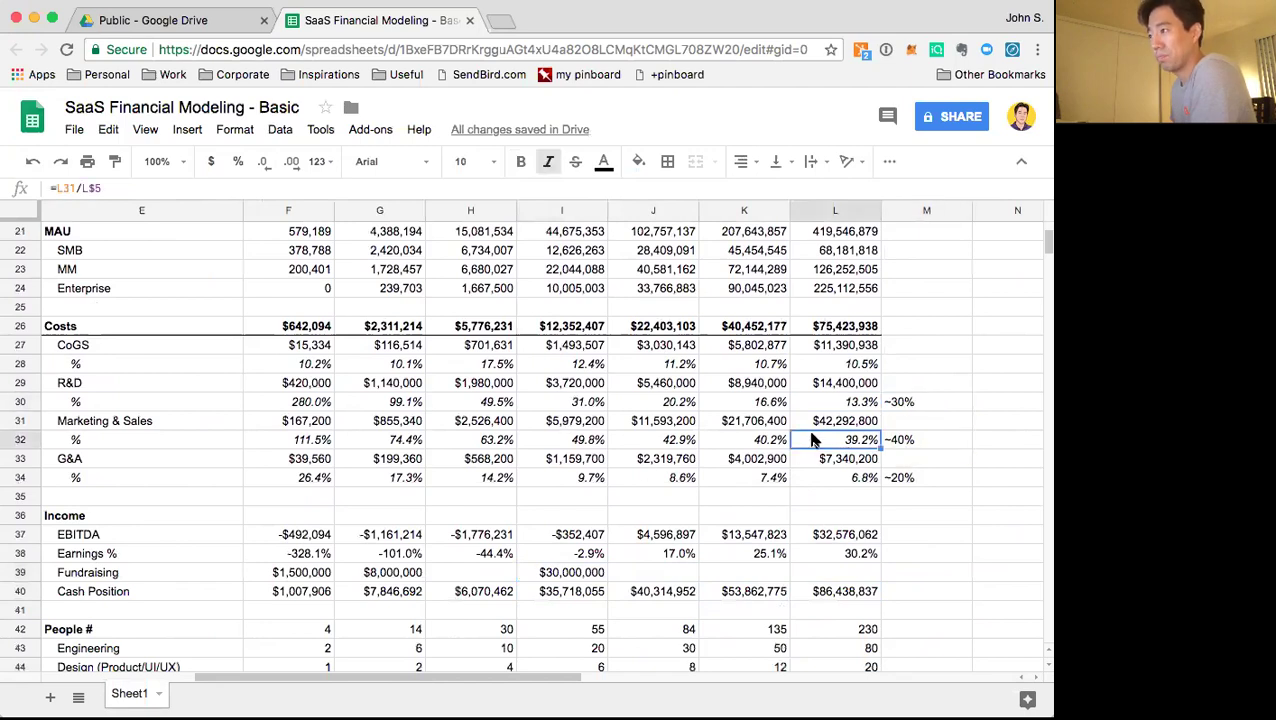
pyautogui.click(857, 401)
pyautogui.click(805, 442)
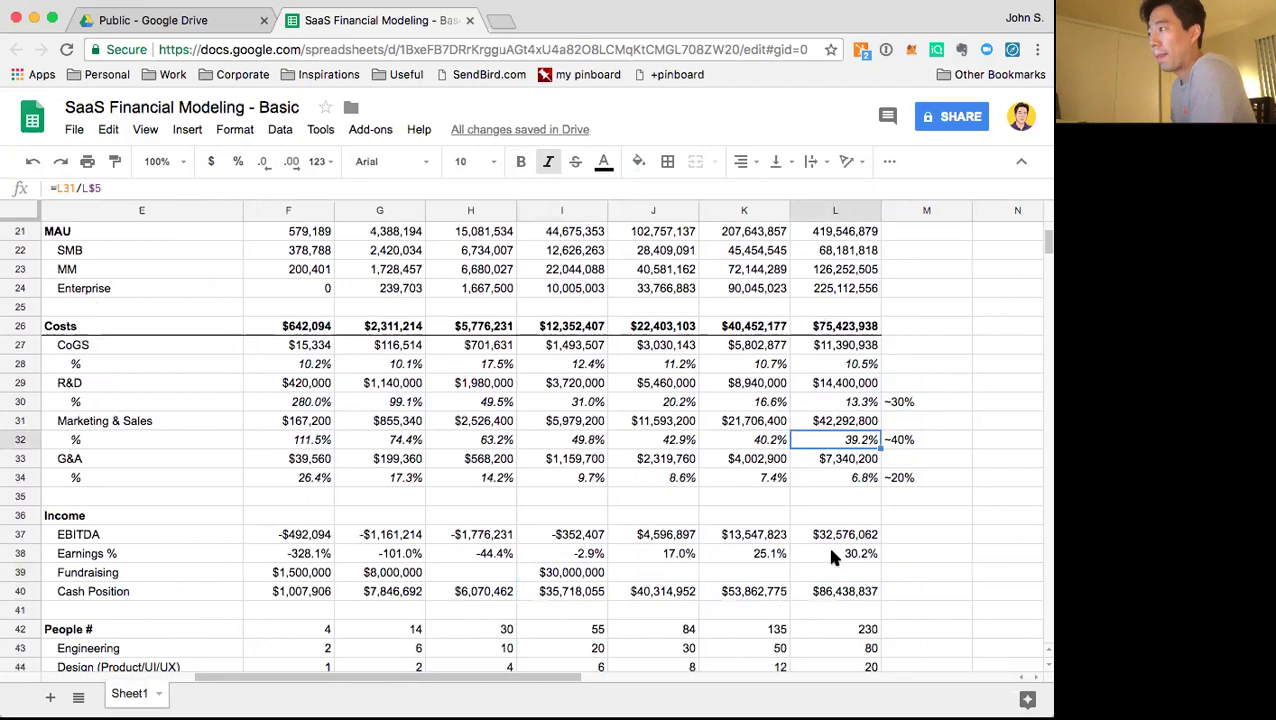
pyautogui.scroll(-8, 697, 575)
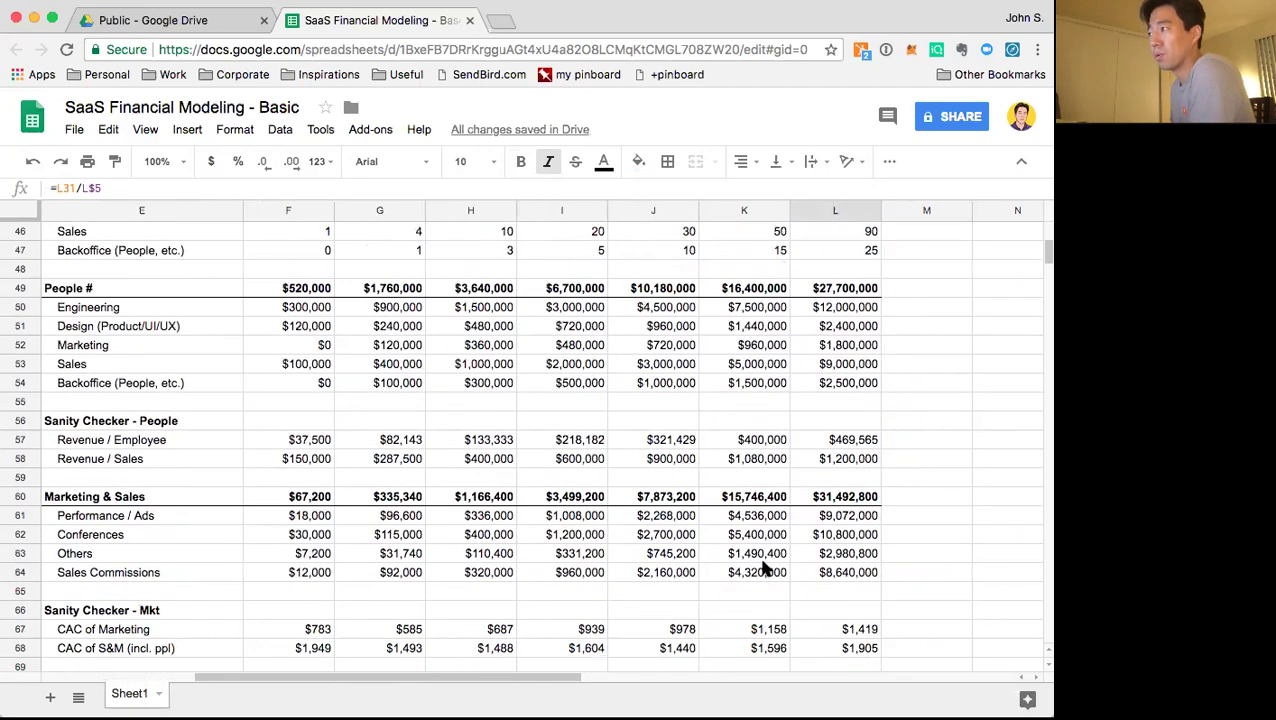
pyautogui.click(853, 537)
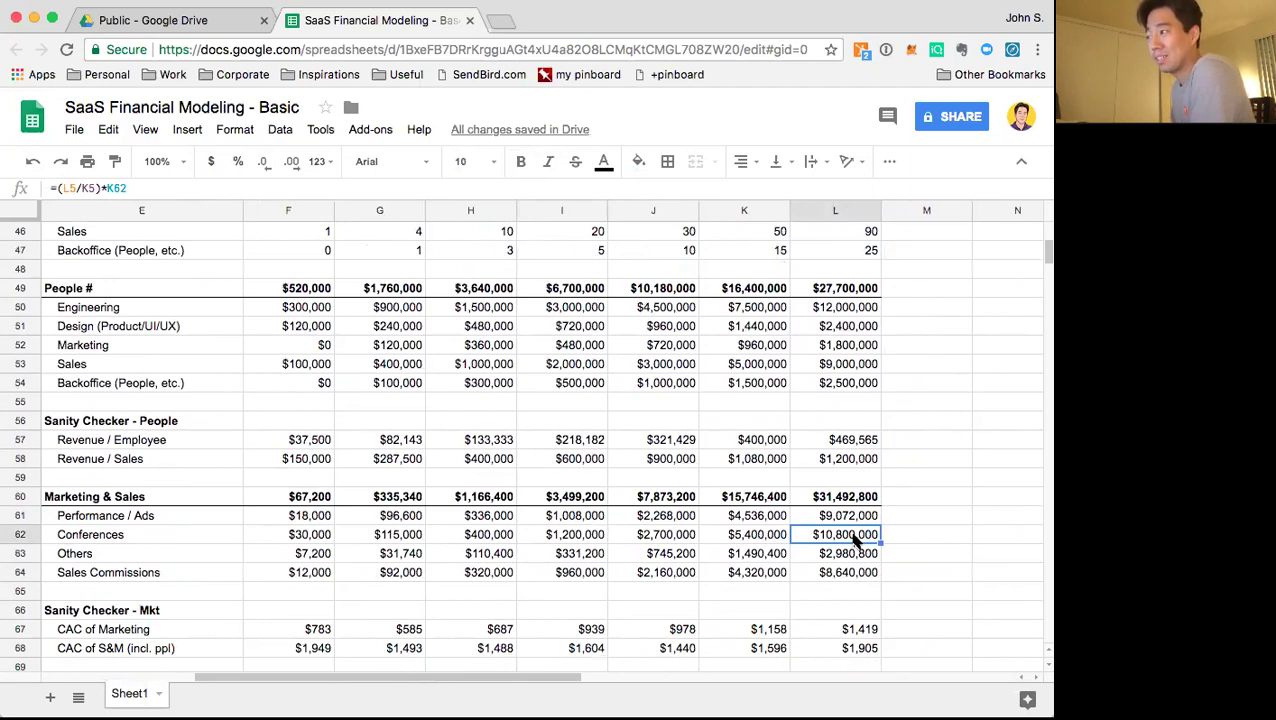
pyautogui.click(860, 513)
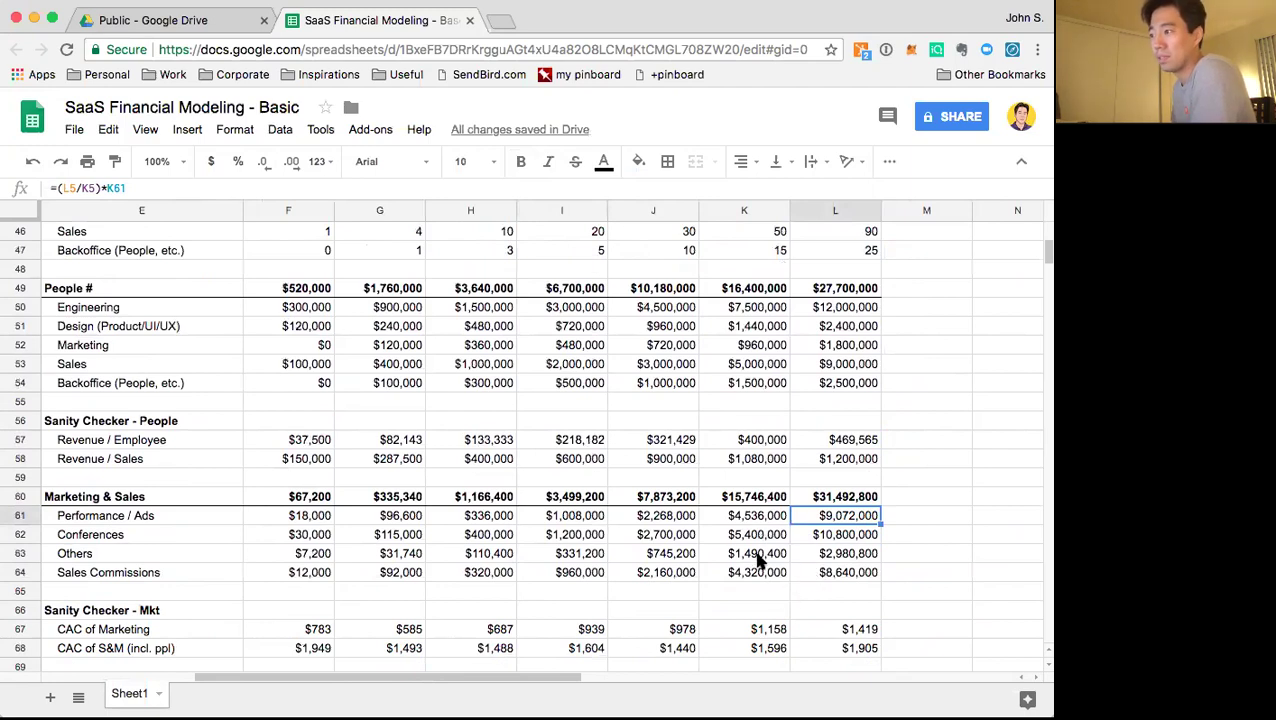
pyautogui.scroll(-5, 770, 560)
pyautogui.click(846, 444)
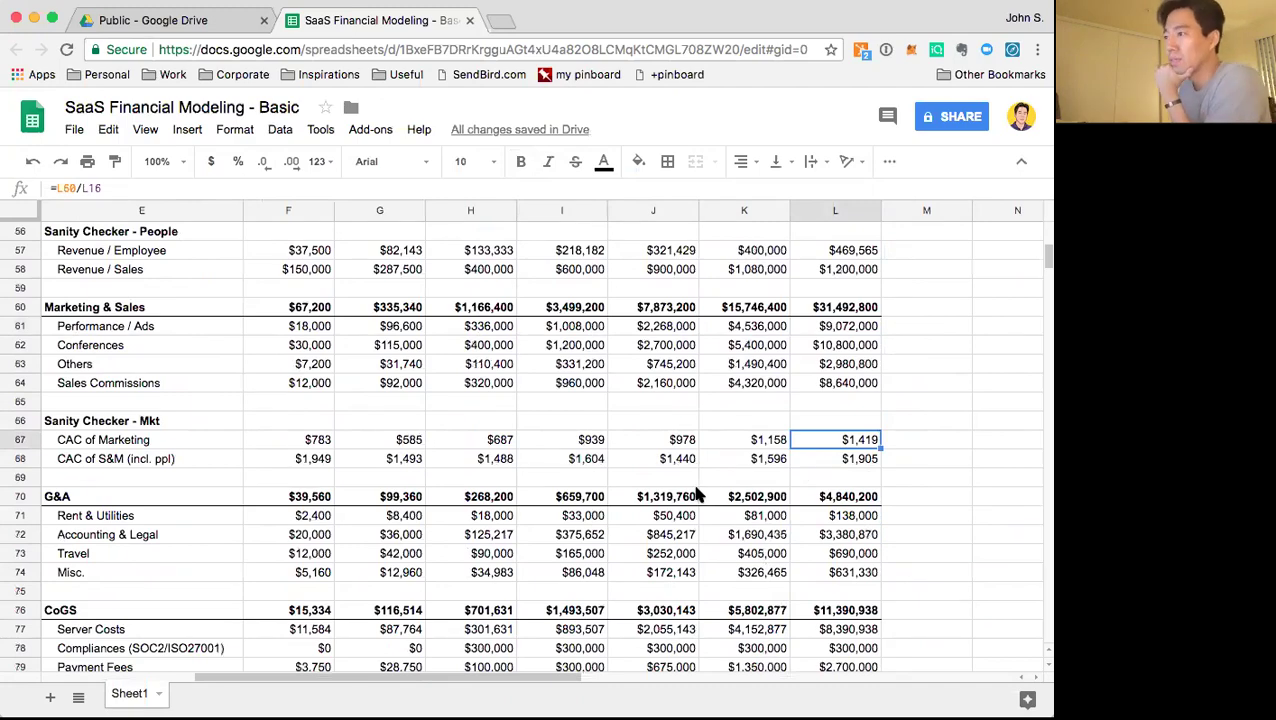
# Check the Y8 total and Enterprise company counts against the monthly Enterprise price in B10
pyautogui.scroll(15, 697, 494)
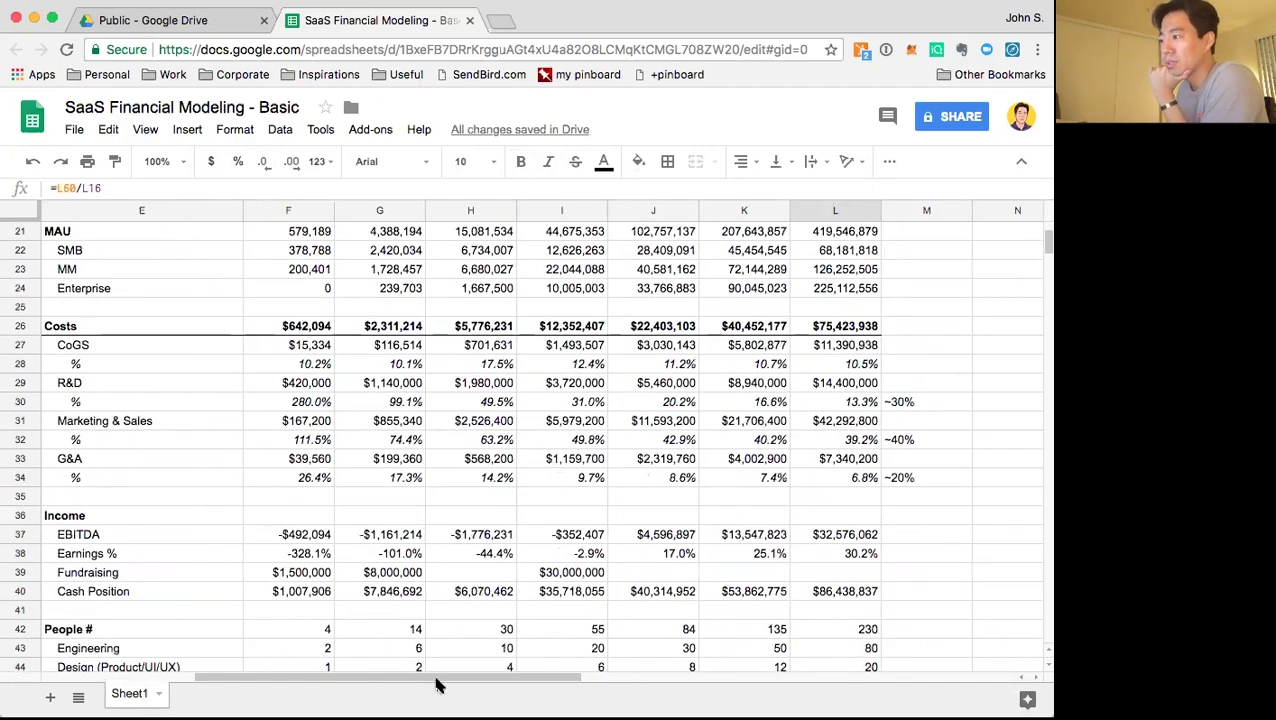
pyautogui.moveTo(437, 685); pyautogui.dragTo(328, 675)
pyautogui.scroll(5, 643, 564)
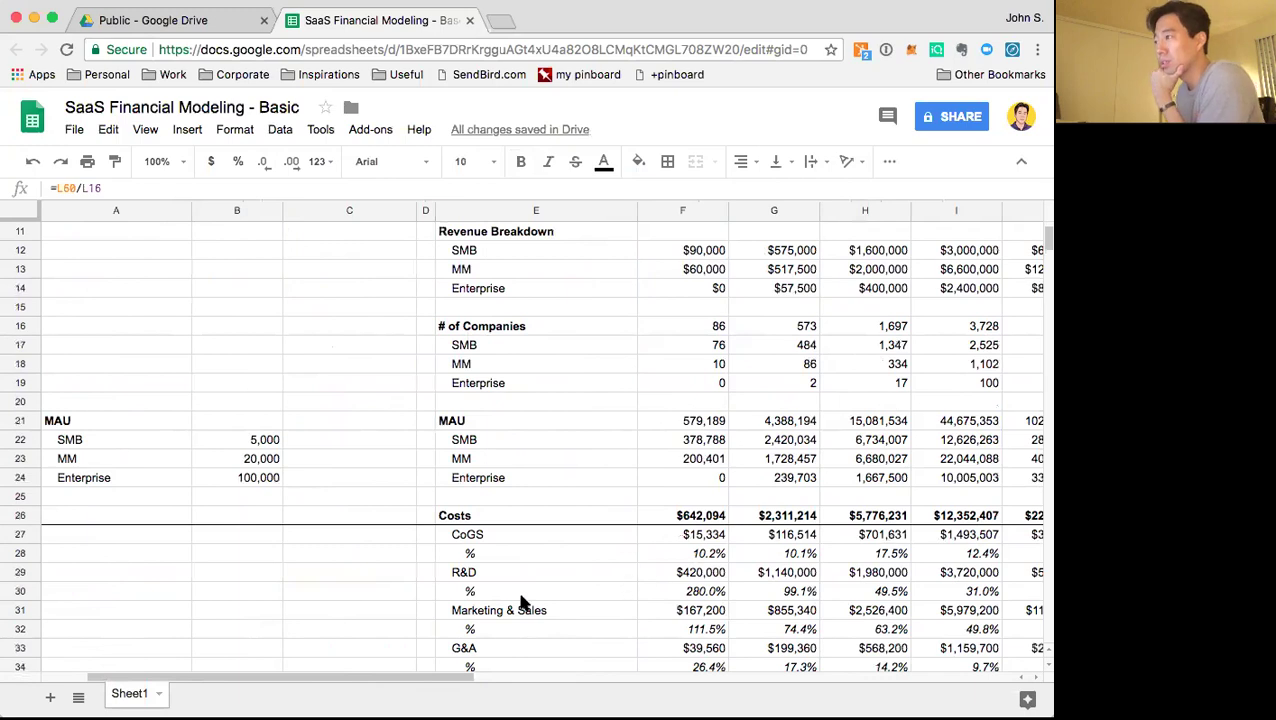
pyautogui.moveTo(432, 680); pyautogui.dragTo(567, 680)
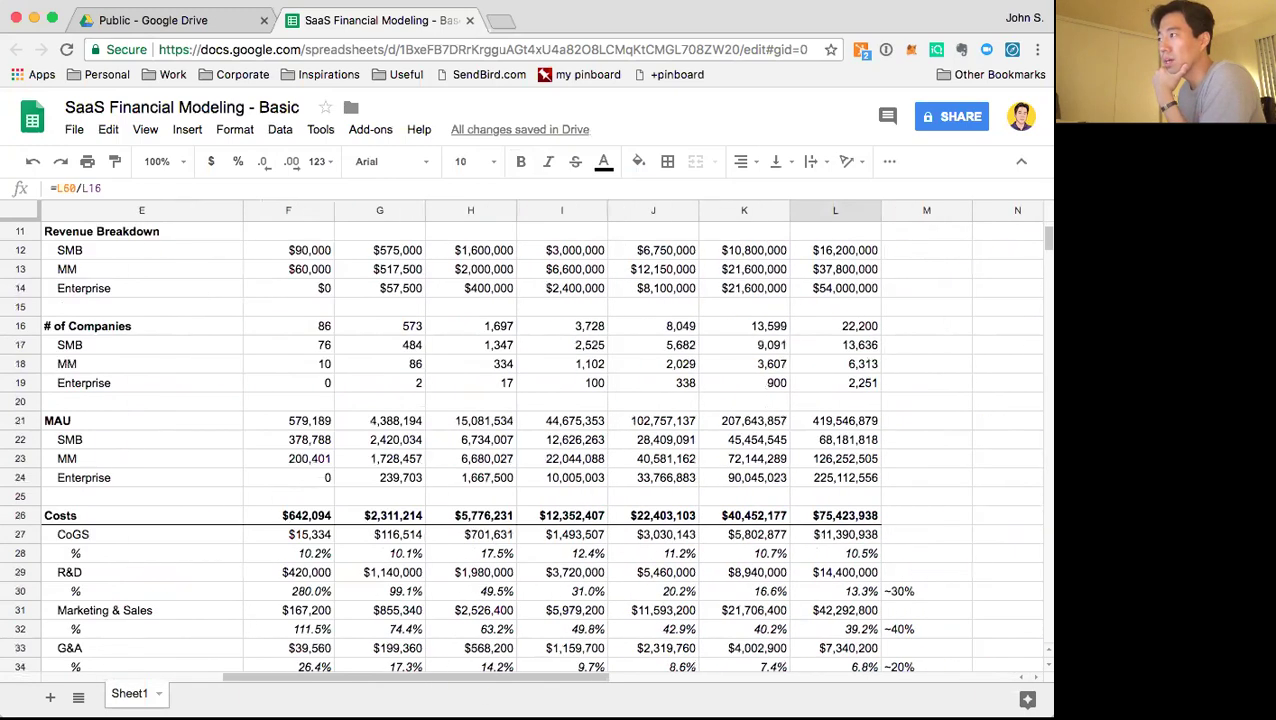
pyautogui.click(856, 332)
pyautogui.click(840, 382)
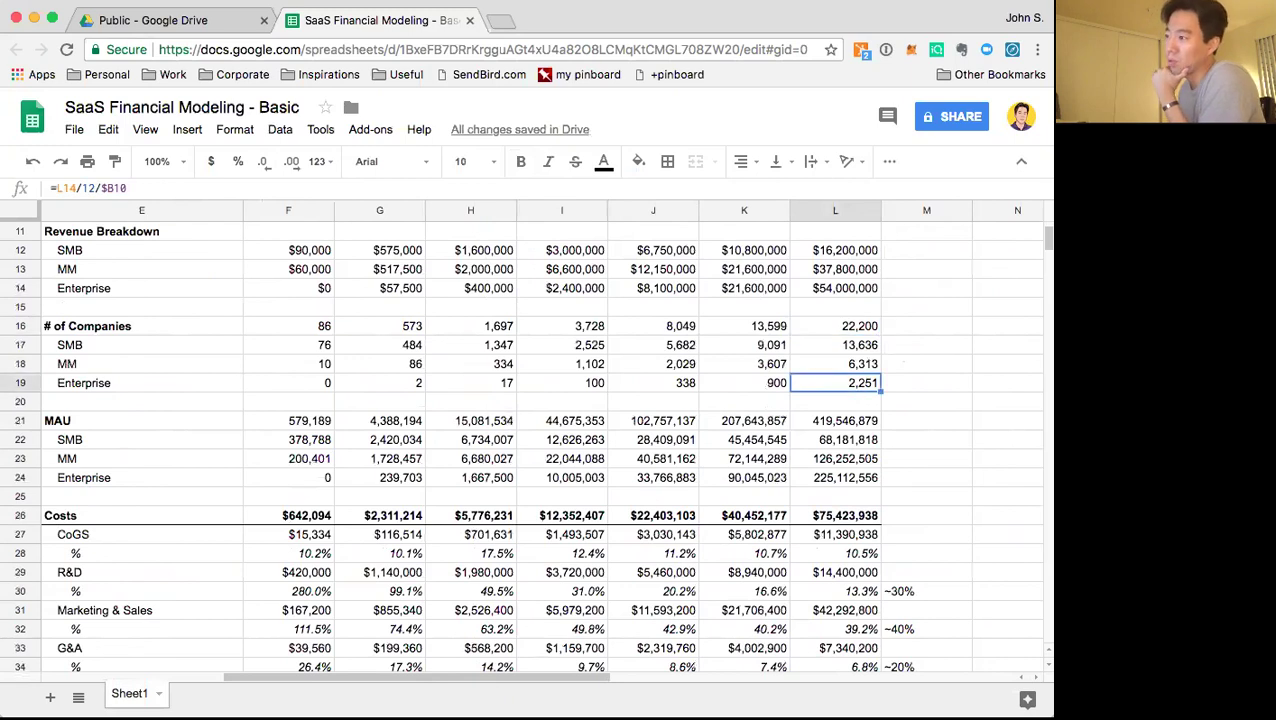
pyautogui.moveTo(486, 678); pyautogui.dragTo(333, 655)
pyautogui.scroll(3, 385, 505)
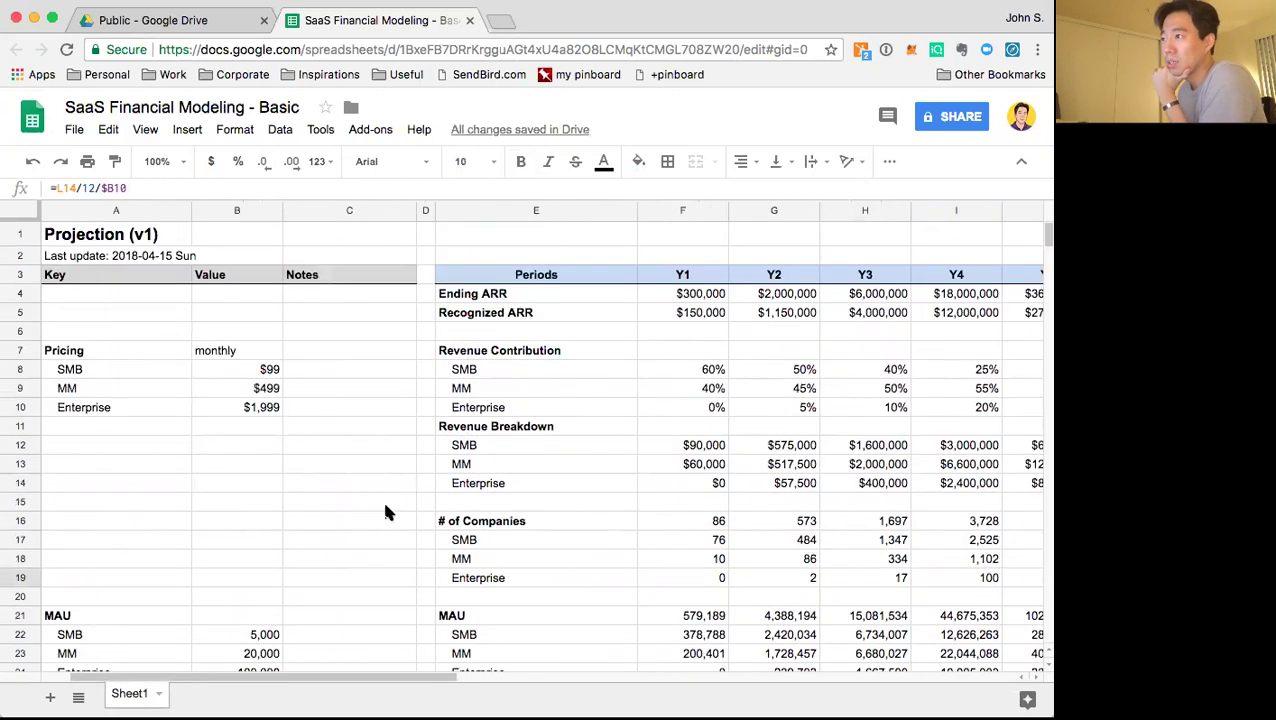
pyautogui.click(276, 407)
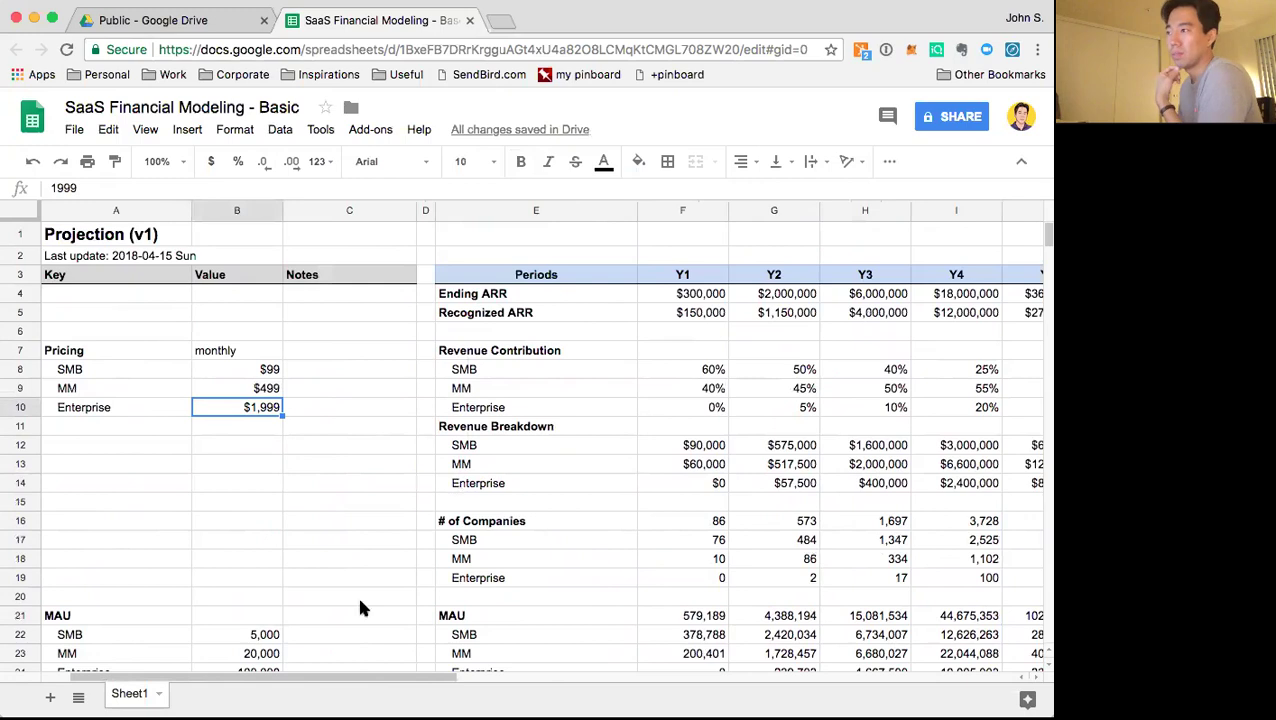
# Set the monthly SMB price in B8 to $299
pyautogui.moveTo(427, 678)
pyautogui.mouseDown()
pyautogui.moveTo(615, 678)
pyautogui.moveTo(417, 678)
pyautogui.mouseUp()
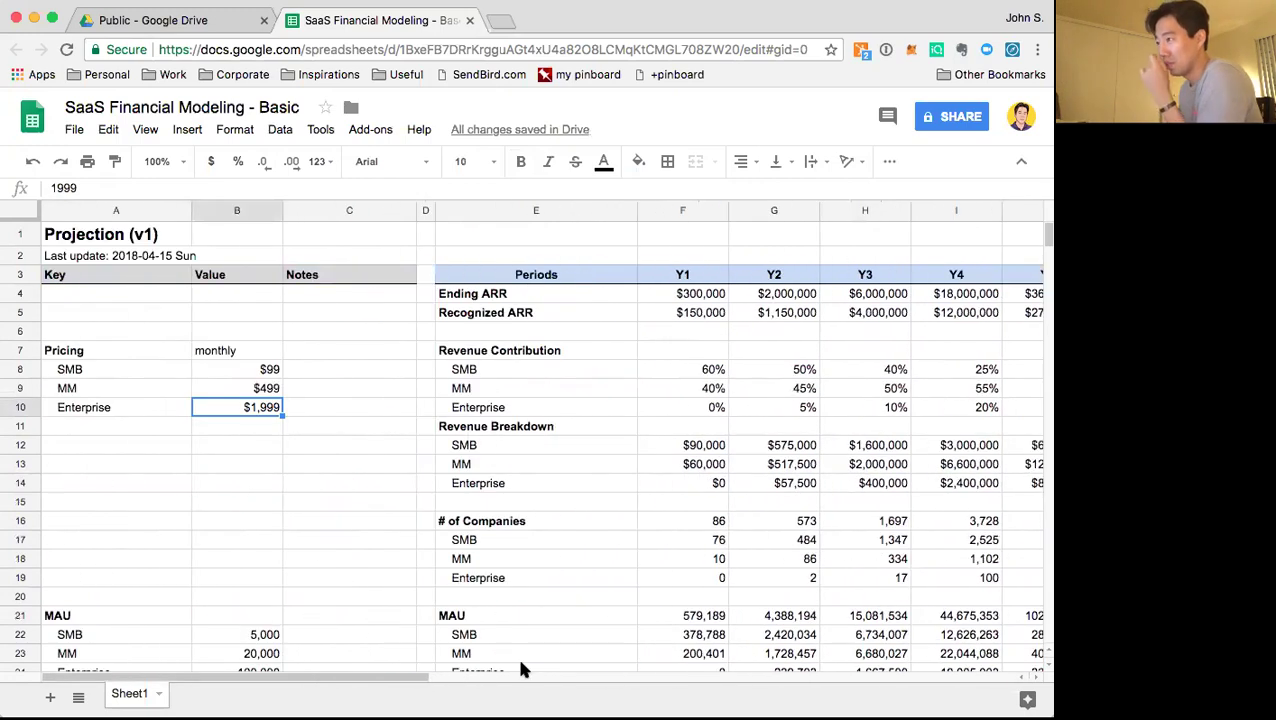
pyautogui.press('Up')
pyautogui.press('Up')
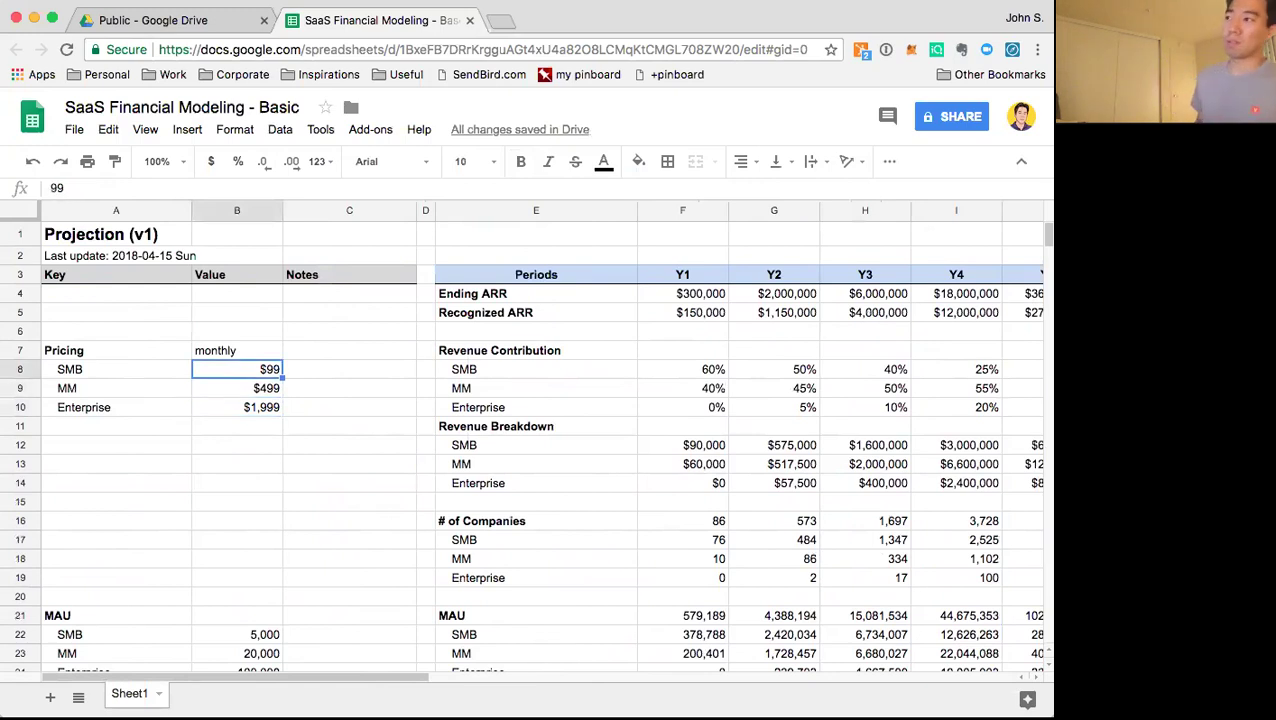
pyautogui.press('Return')
pyautogui.press('Left')
pyautogui.press('Left')
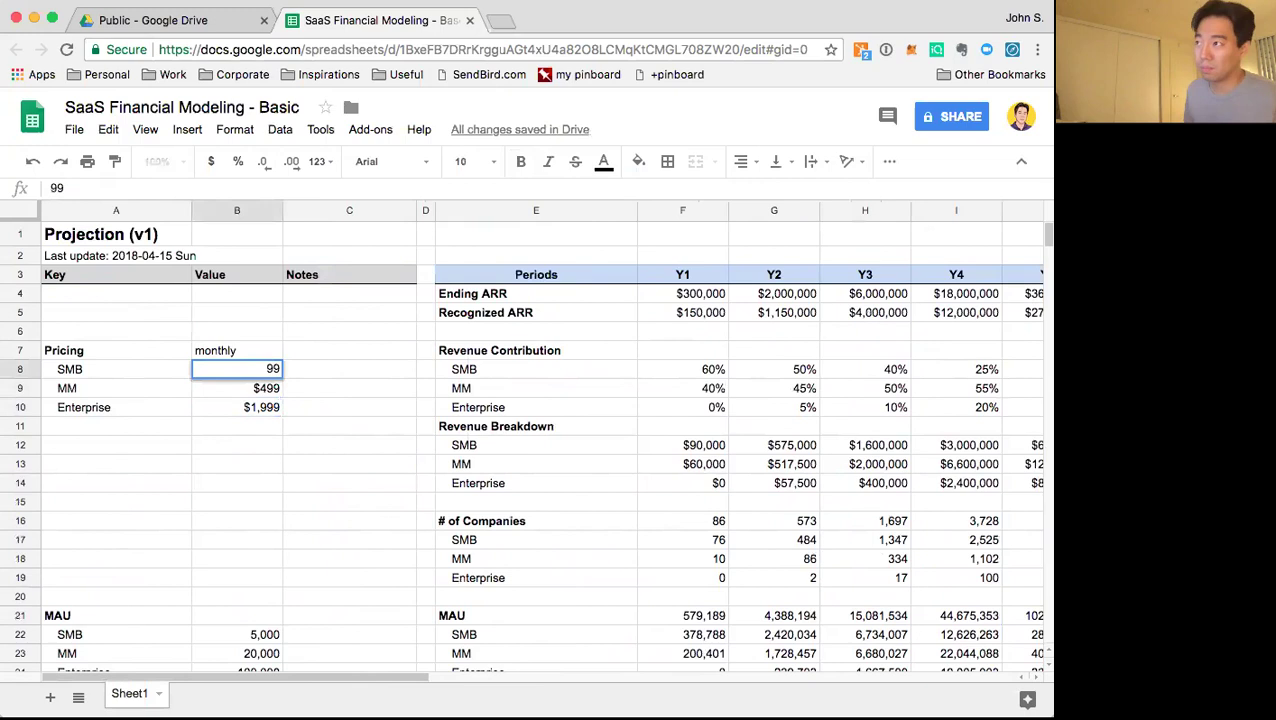
pyautogui.write('2')
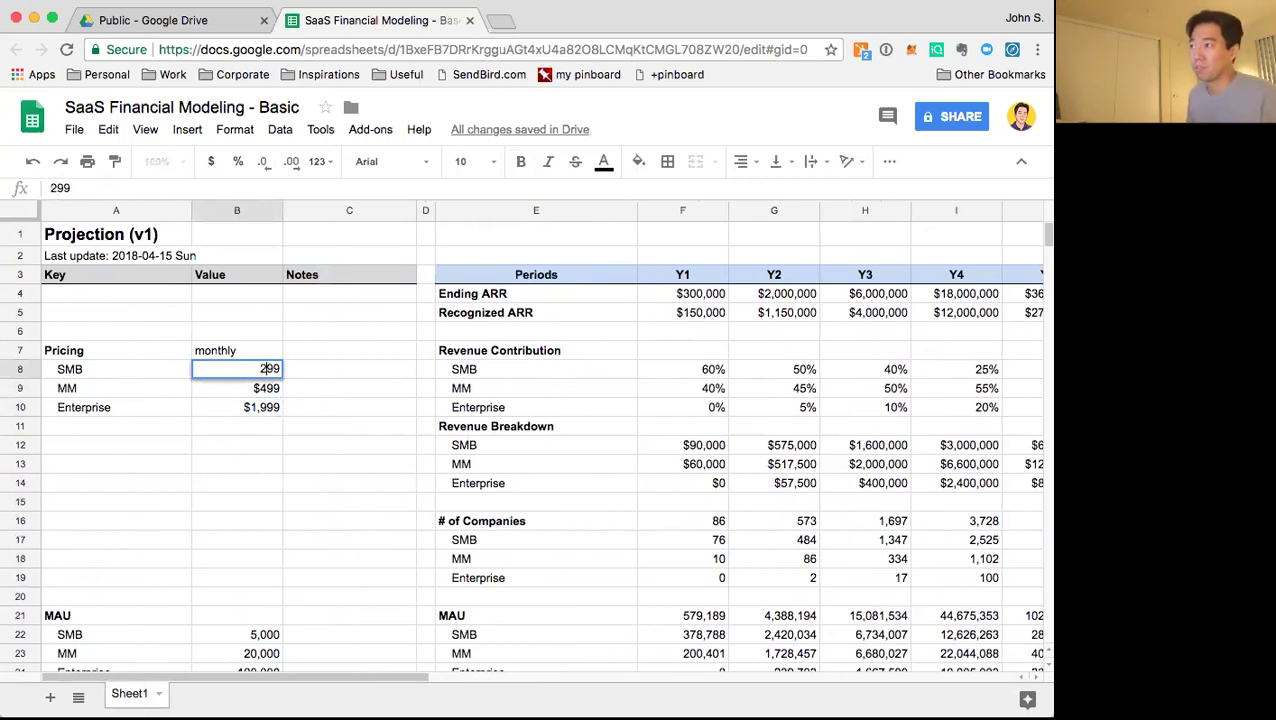
pyautogui.press('Return')
# Set the monthly MM price in B9 to $1,599
pyautogui.press('Return')
pyautogui.press('Left')
pyautogui.press('Left')
pyautogui.press('BackSpace')
pyautogui.write('15')
pyautogui.press('Return')
# Set the monthly Enterprise price in B10 to $5,999
pyautogui.press('Return')
pyautogui.press('Left')
pyautogui.press('Left')
pyautogui.press('Left')
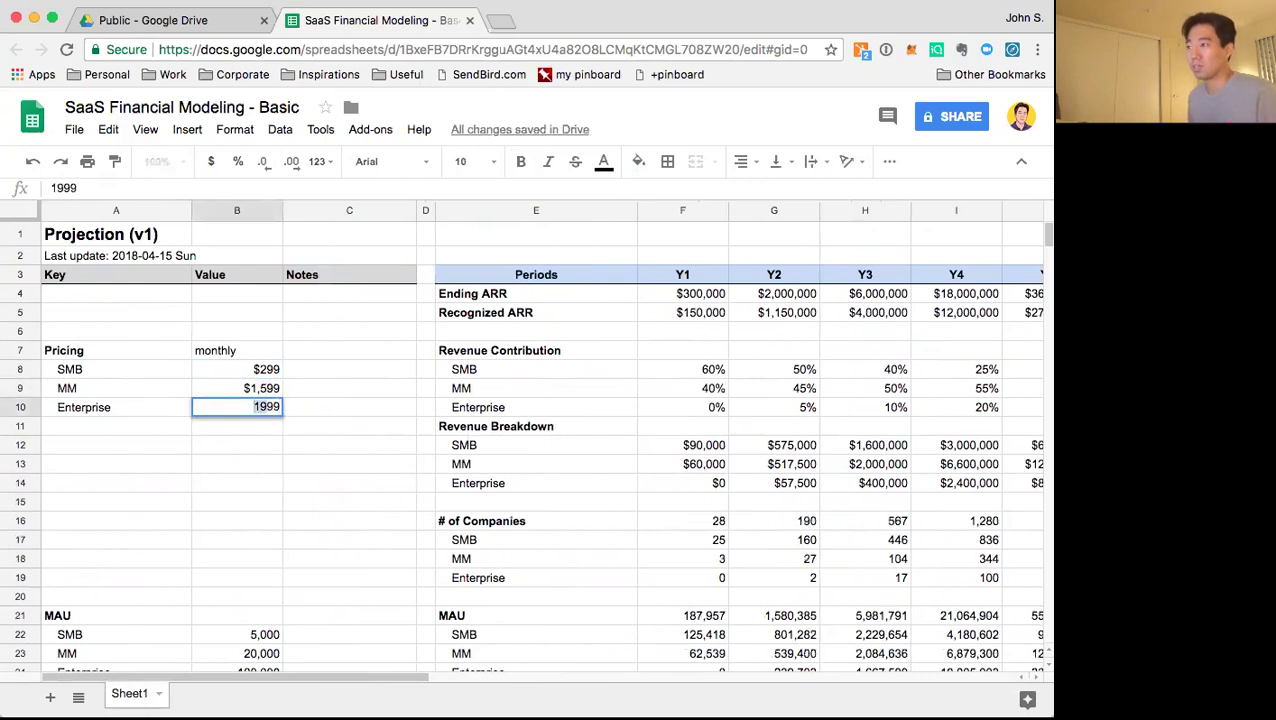
pyautogui.write('5')
pyautogui.press('Return')
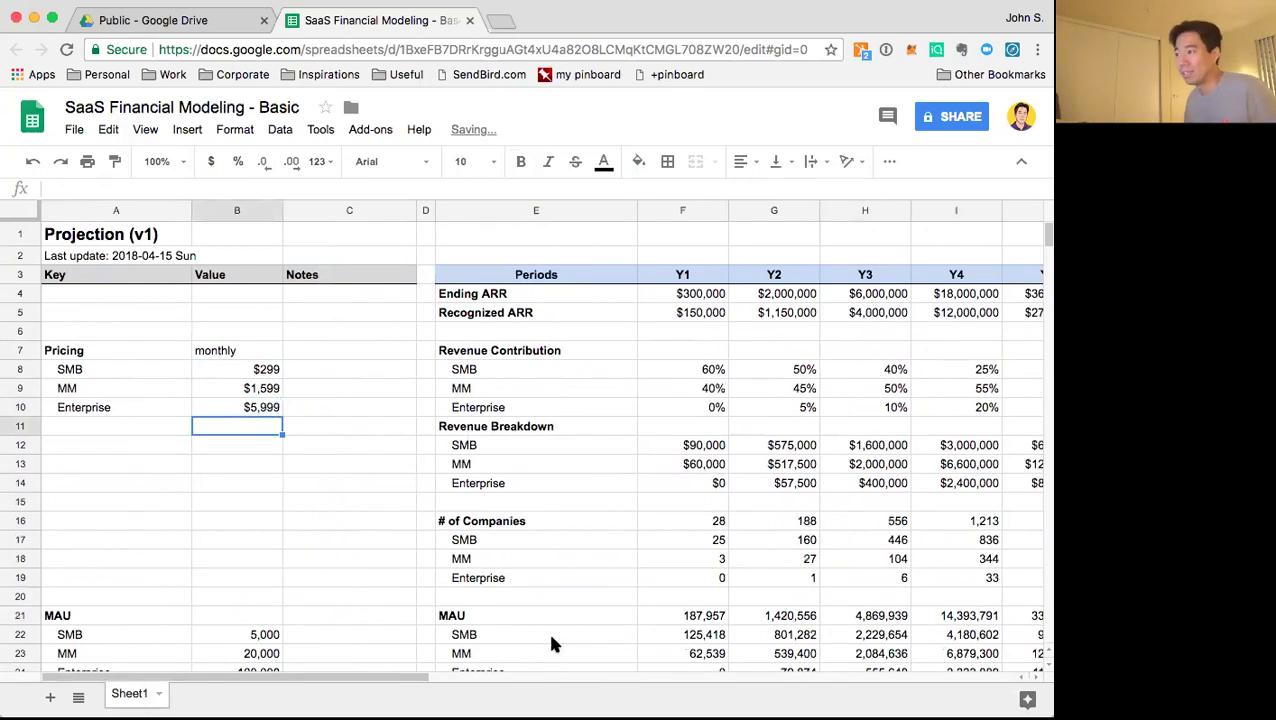
# Check how the new pricing affects the company counts and MAU in the later years
pyautogui.moveTo(404, 680); pyautogui.dragTo(655, 692)
pyautogui.moveTo(675, 527); pyautogui.dragTo(666, 584)
pyautogui.click(701, 613)
pyautogui.moveTo(638, 675); pyautogui.dragTo(356, 617)
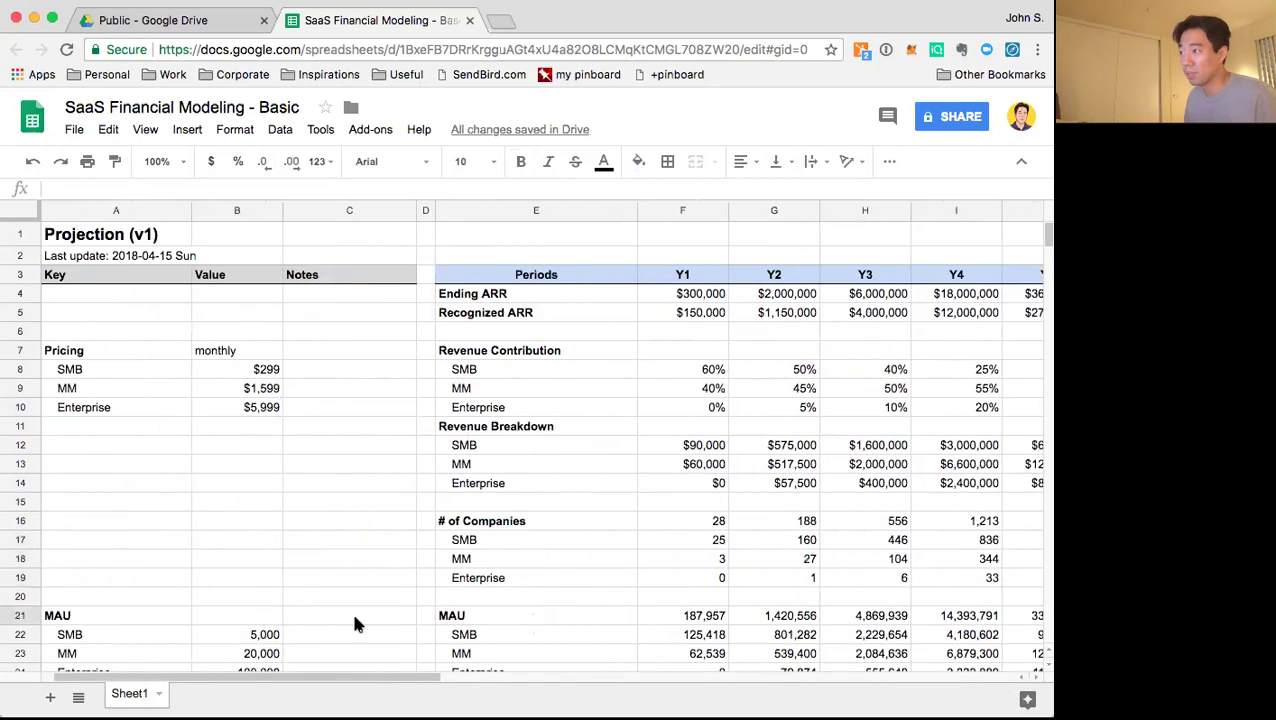
# Insert two blank rows below the Enterprise row of the # of Companies section
pyautogui.scroll(-2, 240, 563)
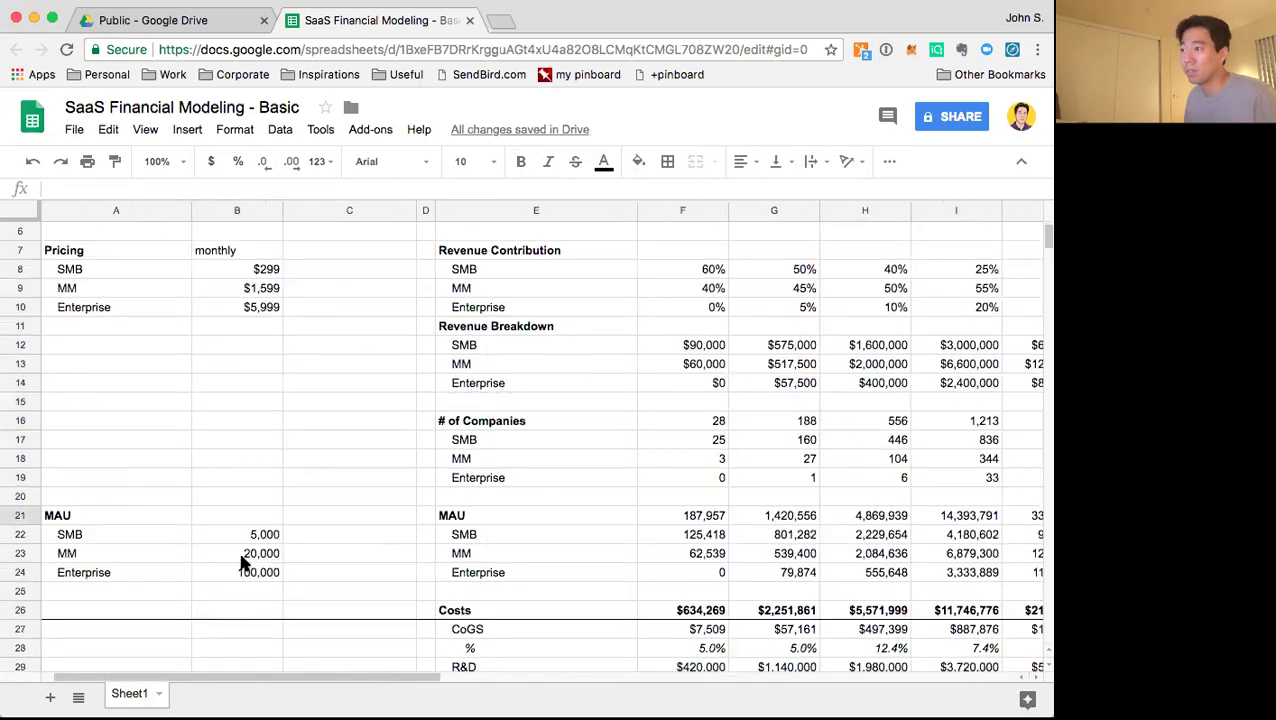
pyautogui.rightClick(27, 478)
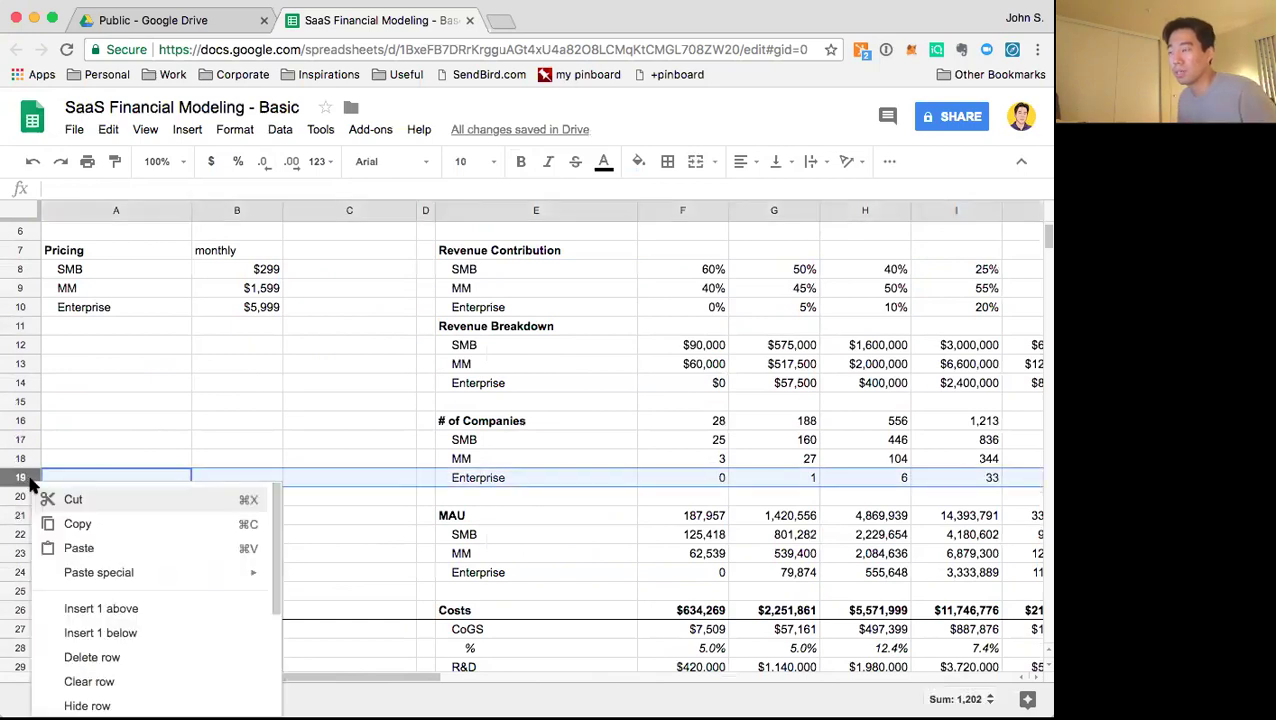
pyautogui.click(100, 632)
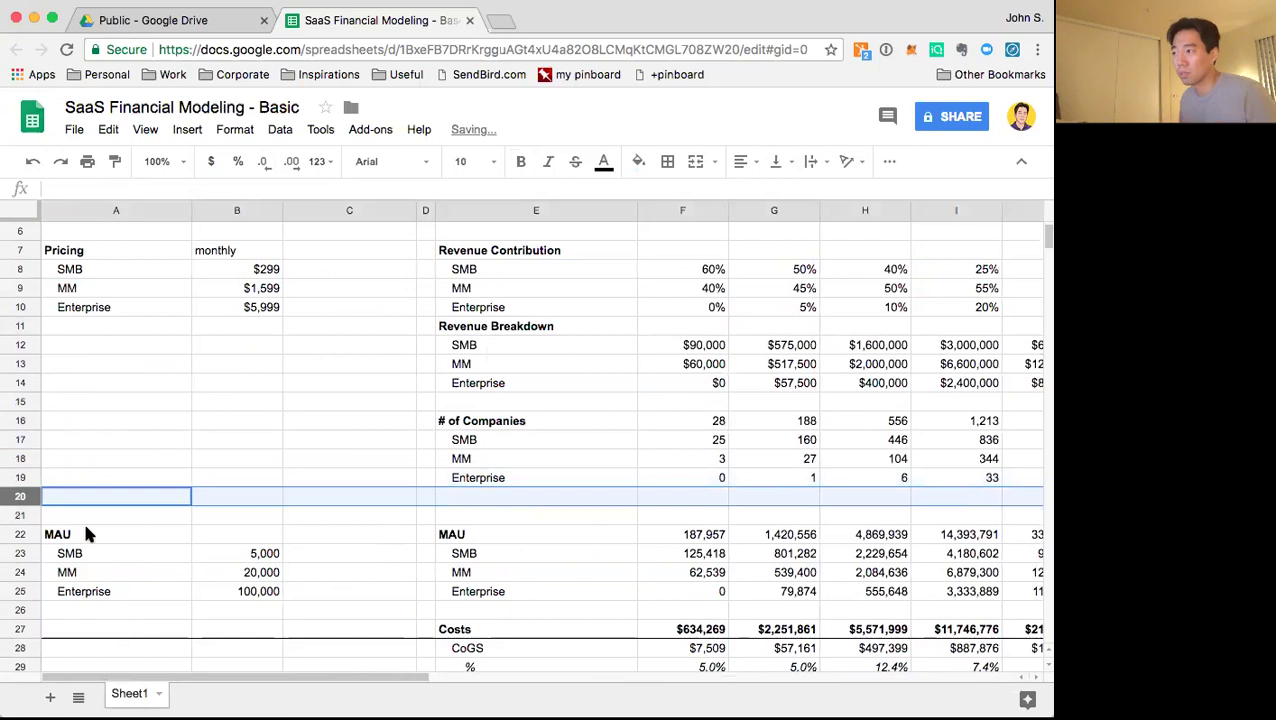
pyautogui.rightClick(22, 496)
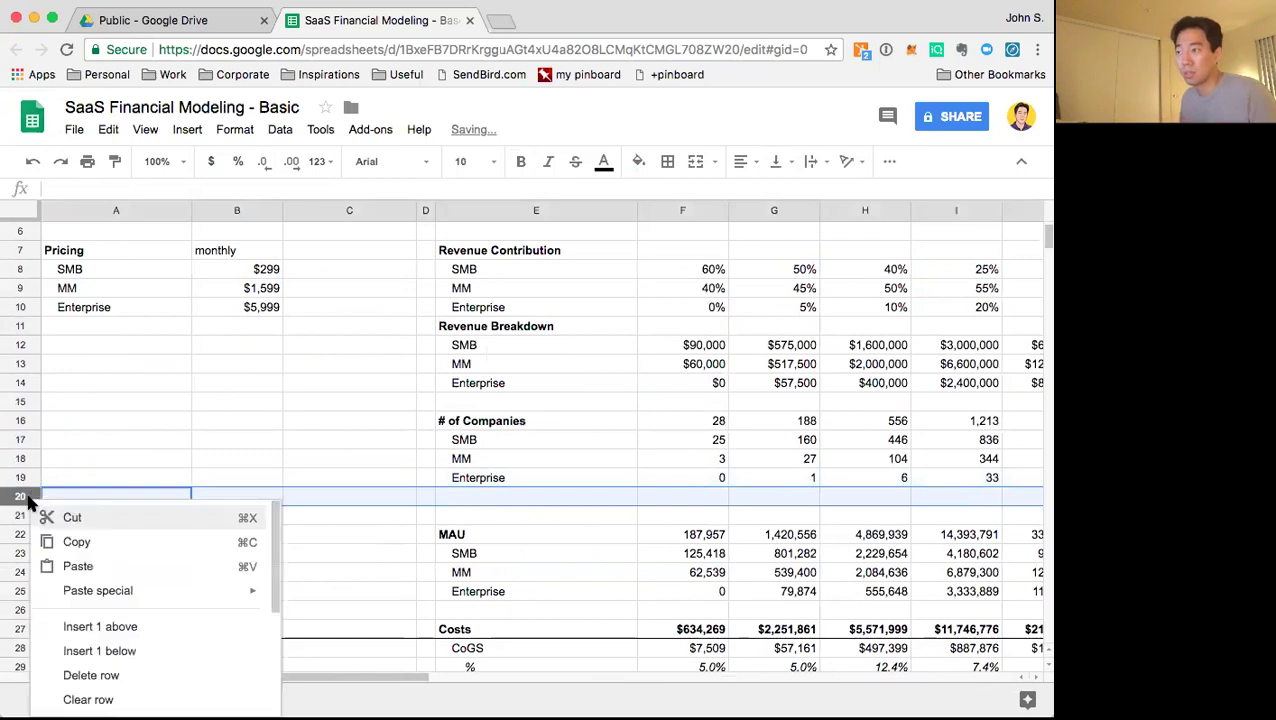
pyautogui.click(100, 651)
pyautogui.click(425, 458)
pyautogui.click(469, 496)
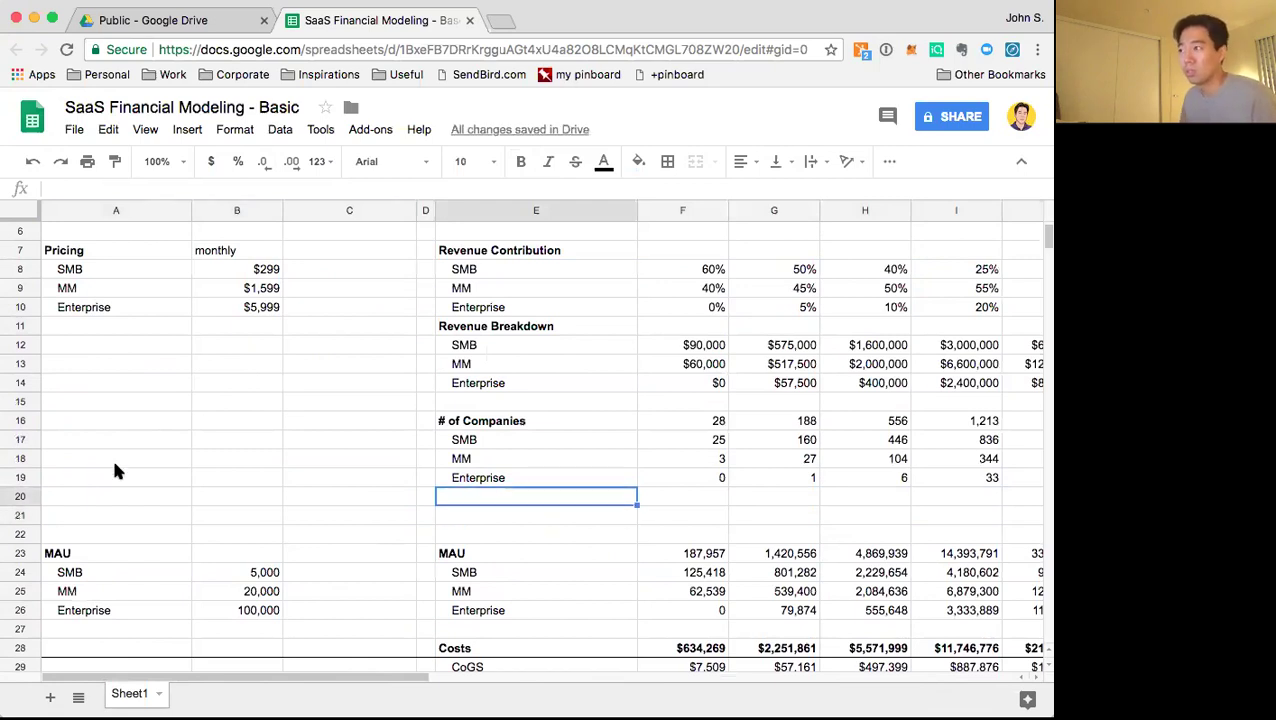
pyautogui.rightClick(22, 497)
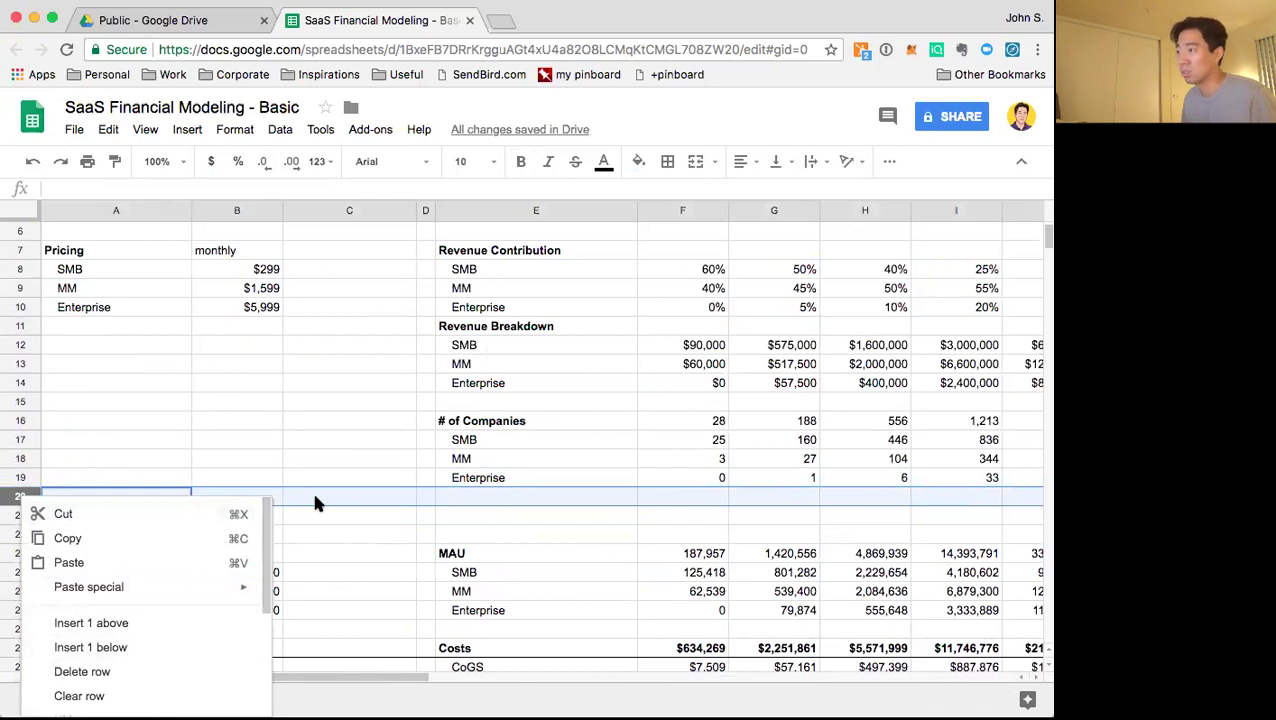
# Add the bold heading "Sanity Checker - Sales" in E21
pyautogui.click(483, 516)
pyautogui.write('Sanity check')
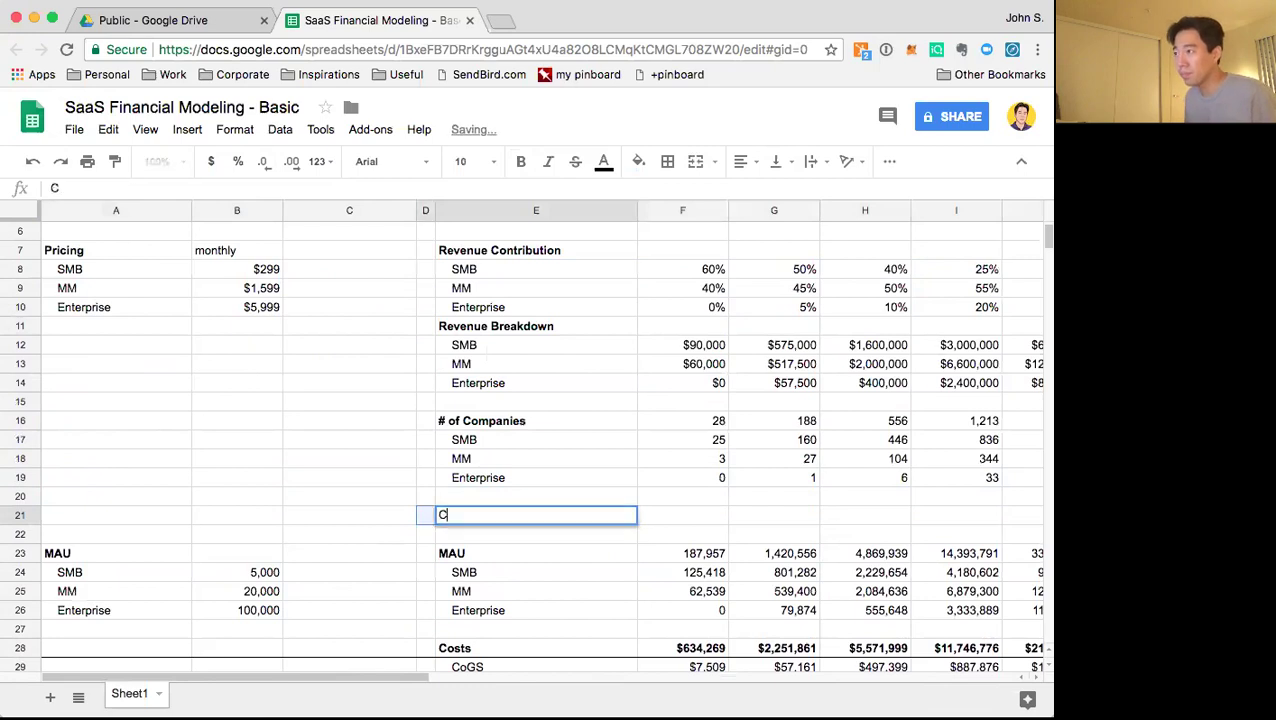
pyautogui.press('Tab')
pyautogui.press('Left')
pyautogui.press('Return')
pyautogui.hotkey('alt', 'Left')
pyautogui.press('Delete')
pyautogui.write('C')
pyautogui.hotkey('alt', 'Right')
pyautogui.write('er - Sales')
pyautogui.press('Return')
pyautogui.press('Up')
pyautogui.hotkey('ctrl', 'b')
pyautogui.press('Tab')
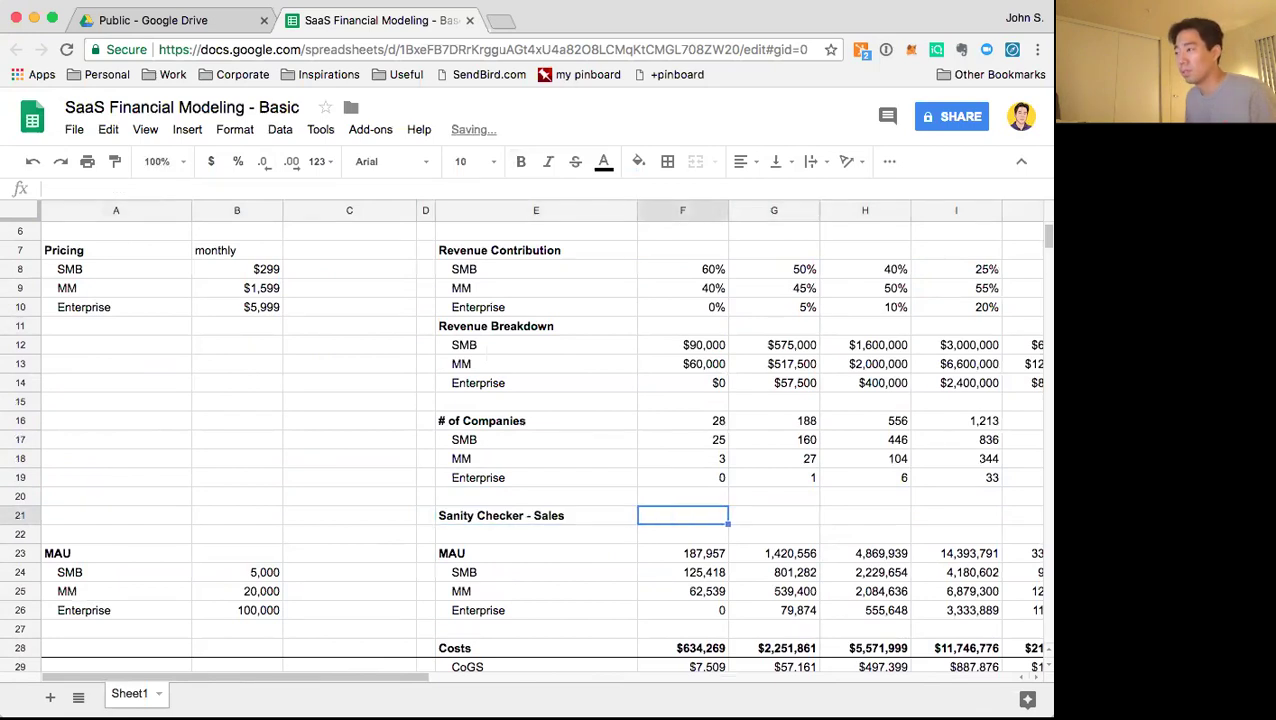
# Change the heading in E21 to "Sanity Checker - Companies : Sales"
pyautogui.press('Left')
pyautogui.press('Return')
pyautogui.hotkey('alt', 'Left')
pyautogui.write('Compa')
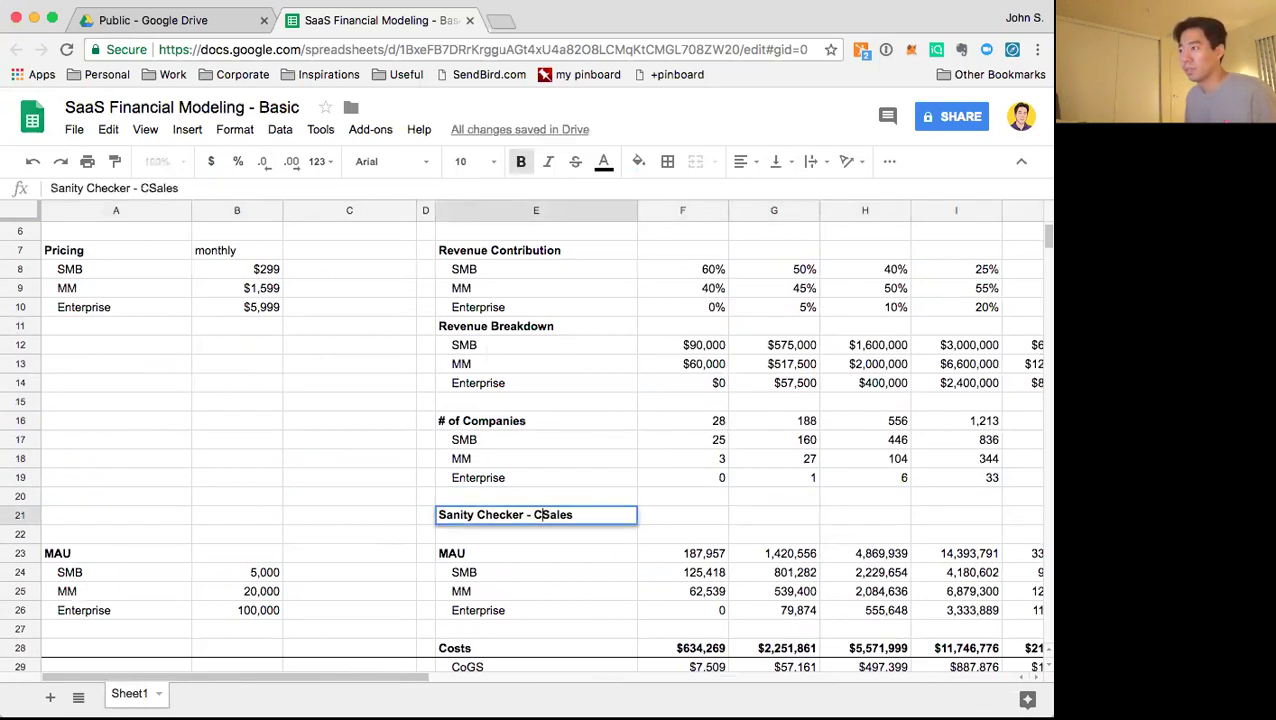
pyautogui.write('nies :')
pyautogui.press('Return')
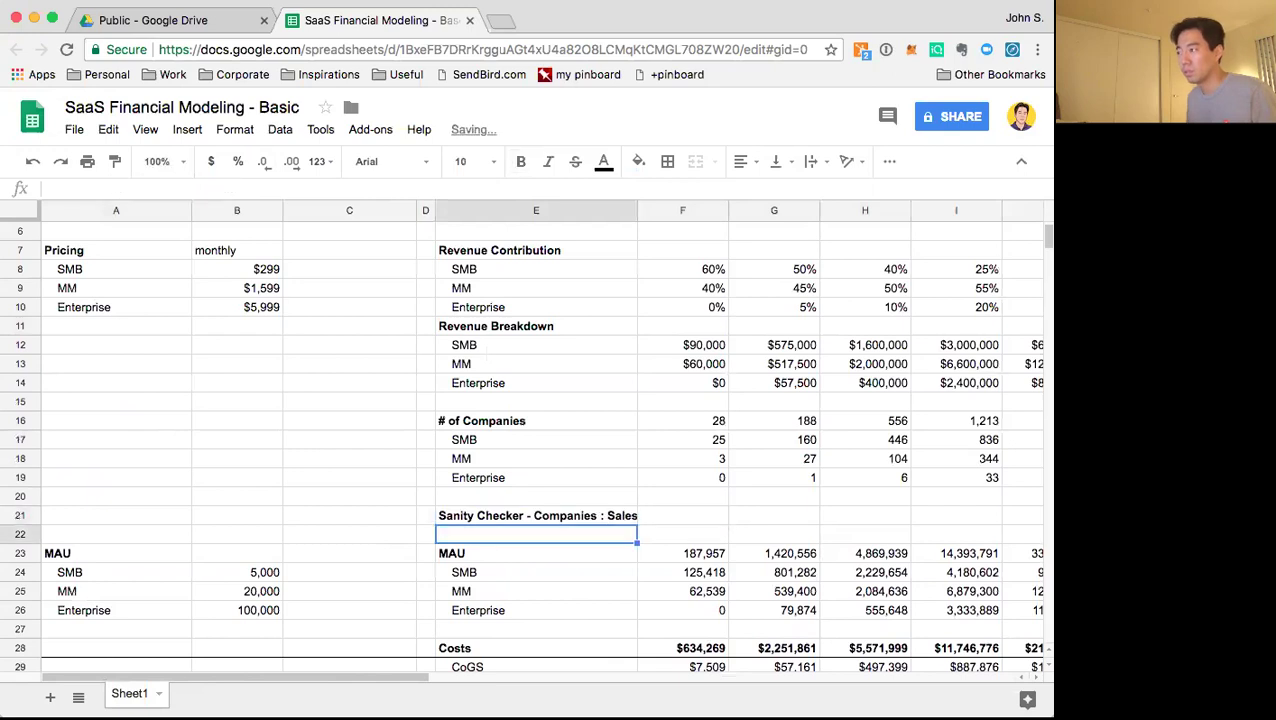
# Change the heading in E21 to "Sanity Checker - Companies : AE" and fit column E's width to it
pyautogui.moveTo(640, 212); pyautogui.dragTo(650, 212)
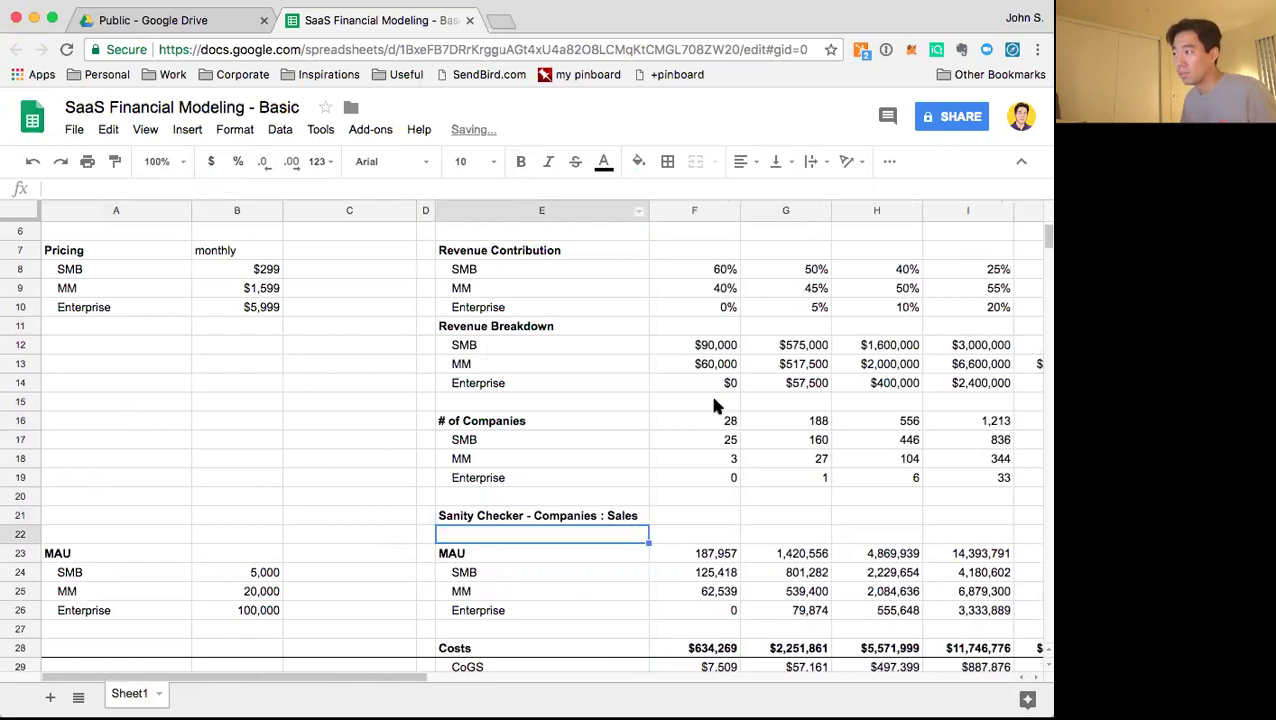
pyautogui.press('Up')
pyautogui.press('Return')
pyautogui.hotkey('alt', 'shift', 'Left')
pyautogui.write('AE')
pyautogui.press('Return')
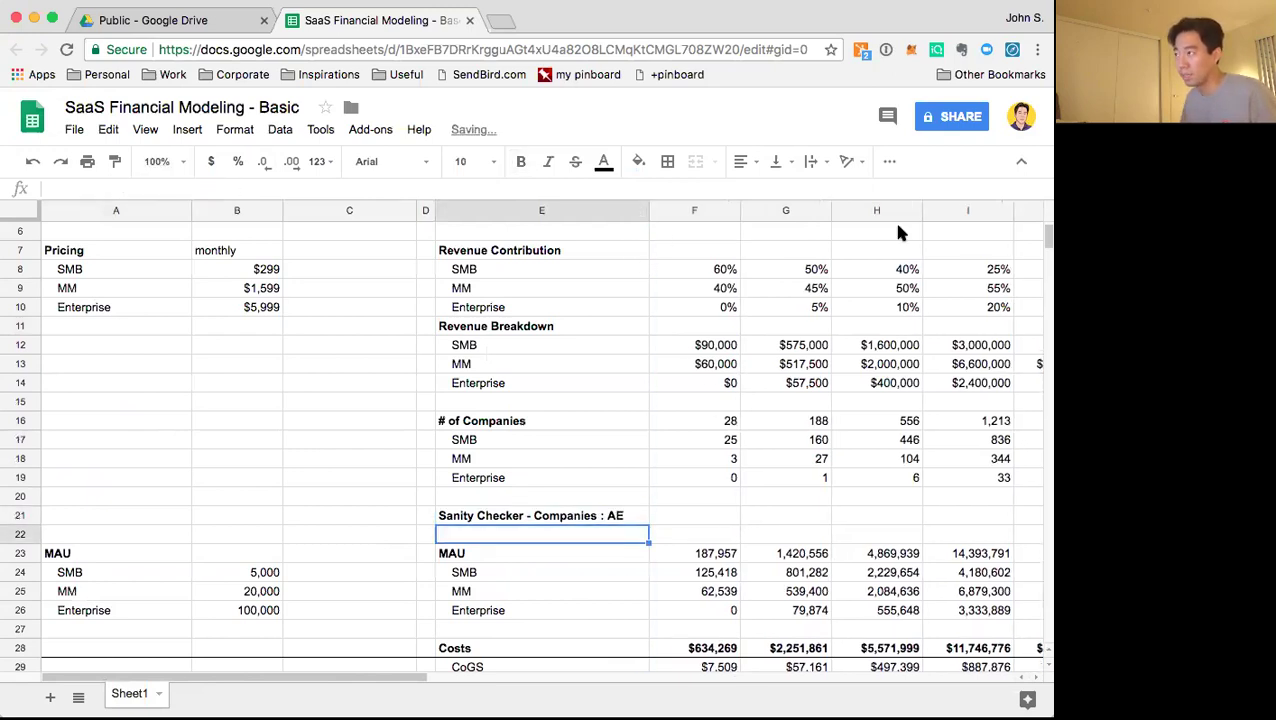
pyautogui.moveTo(648, 210); pyautogui.dragTo(640, 210)
pyautogui.click(566, 476)
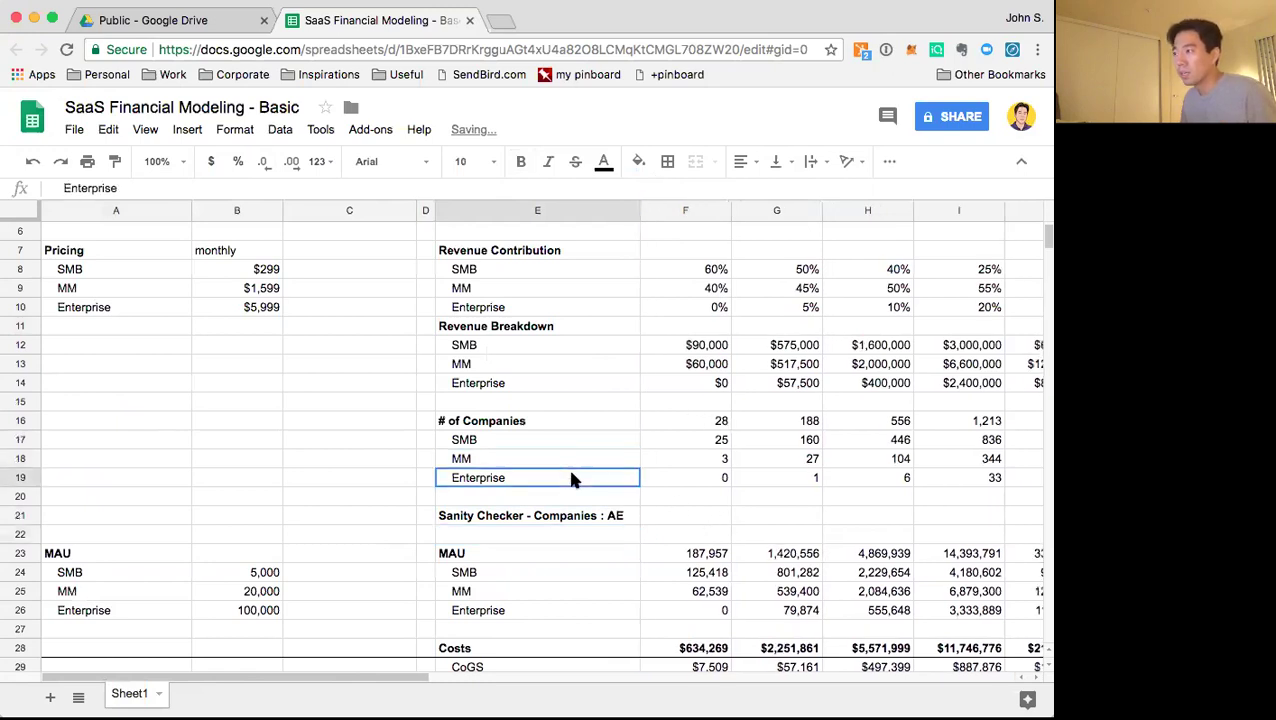
# Enter =(F18+F19)/F48 in F21 to divide the MM and Enterprise companies by the Sales headcount
pyautogui.moveTo(272, 289); pyautogui.dragTo(273, 306)
pyautogui.click(698, 458)
pyautogui.click(722, 518)
pyautogui.write('=')
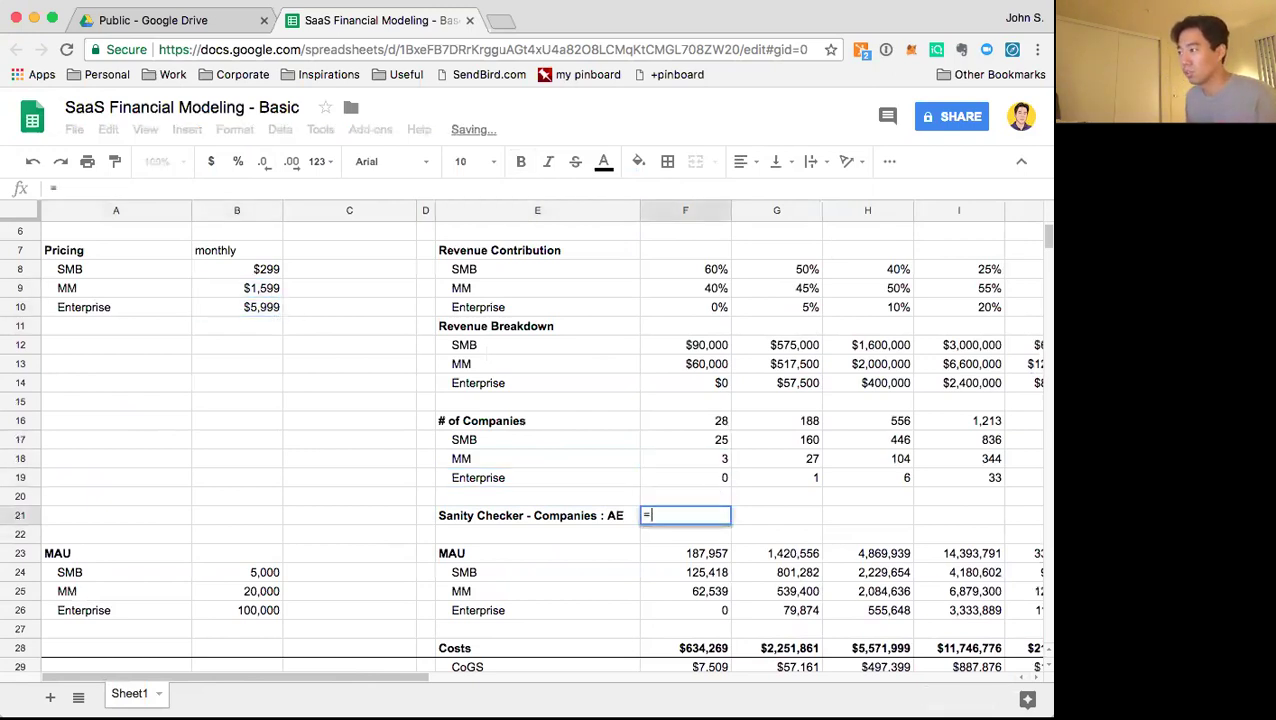
pyautogui.write('(')
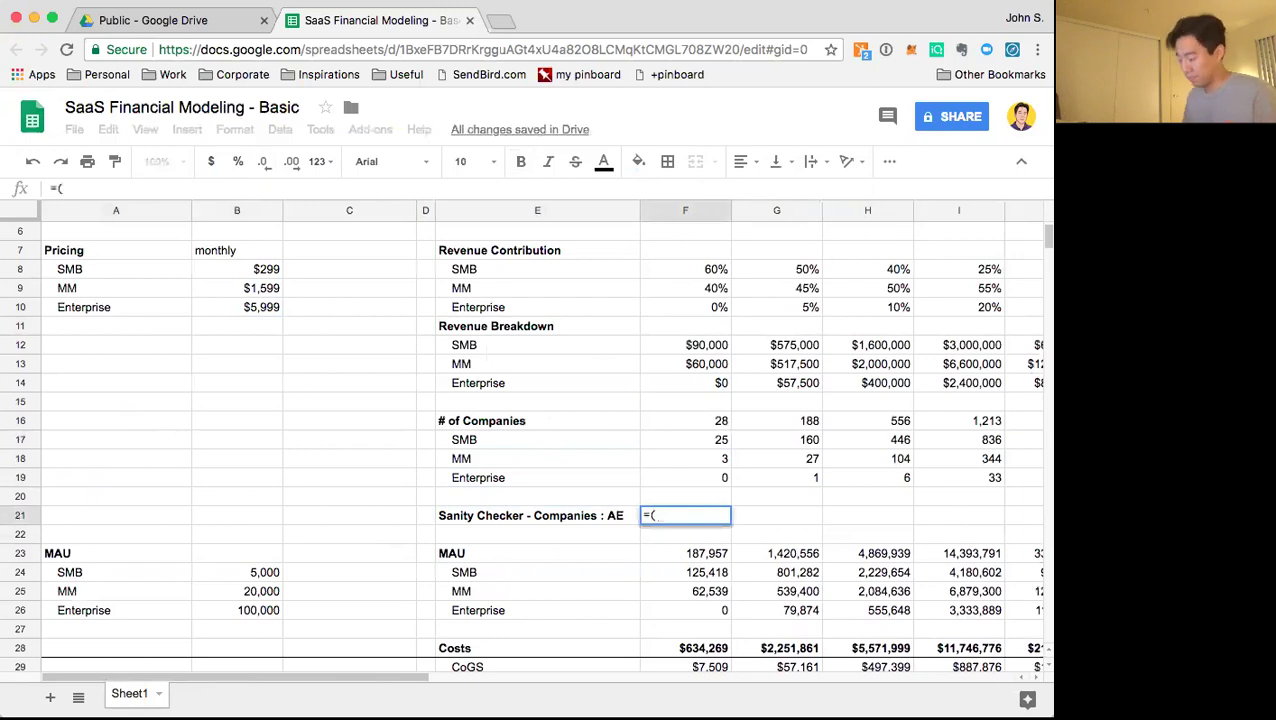
pyautogui.click(702, 452)
pyautogui.write('+')
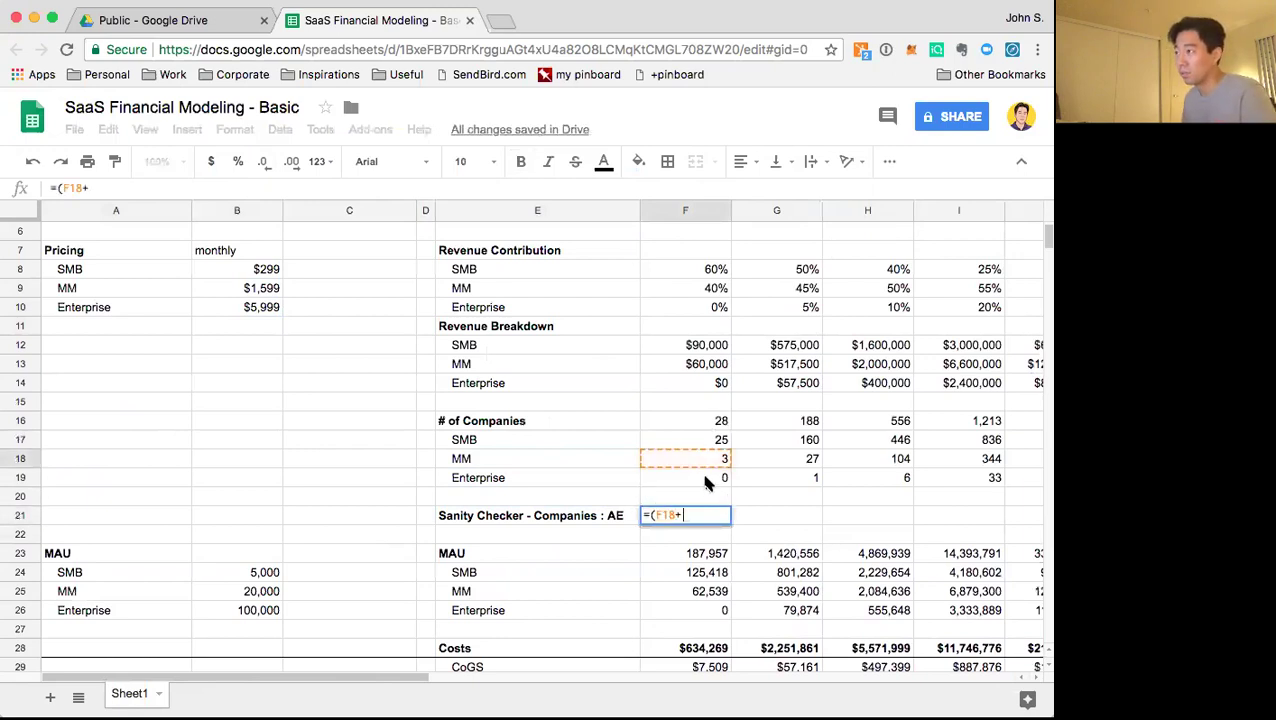
pyautogui.click(705, 480)
pyautogui.write(')')
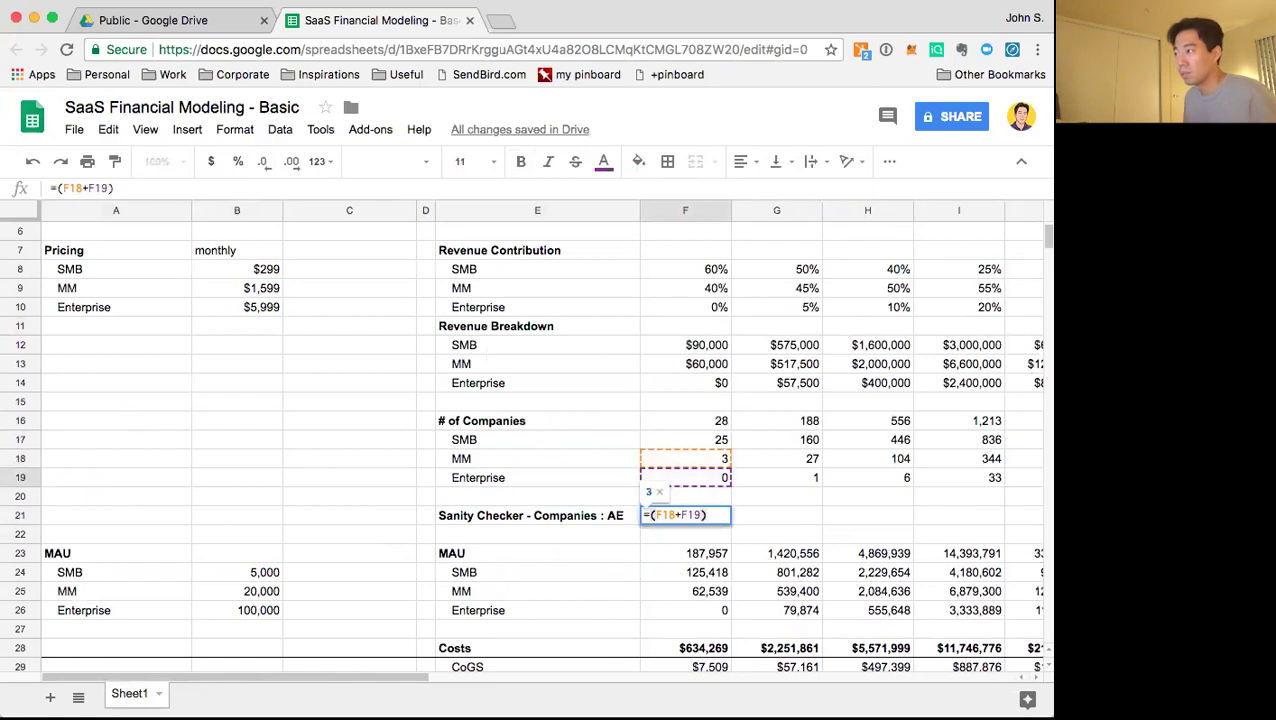
pyautogui.write('/')
pyautogui.scroll(-8, 698, 549)
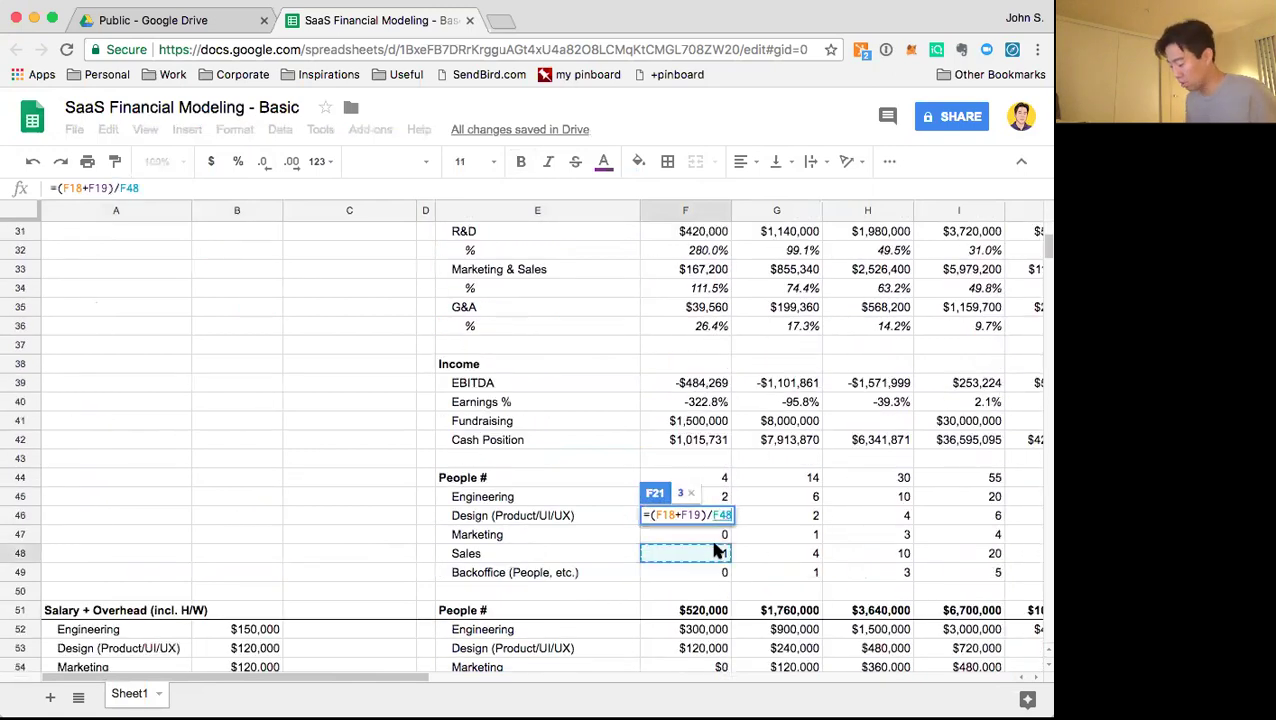
pyautogui.hotkey('shift', 'Return')
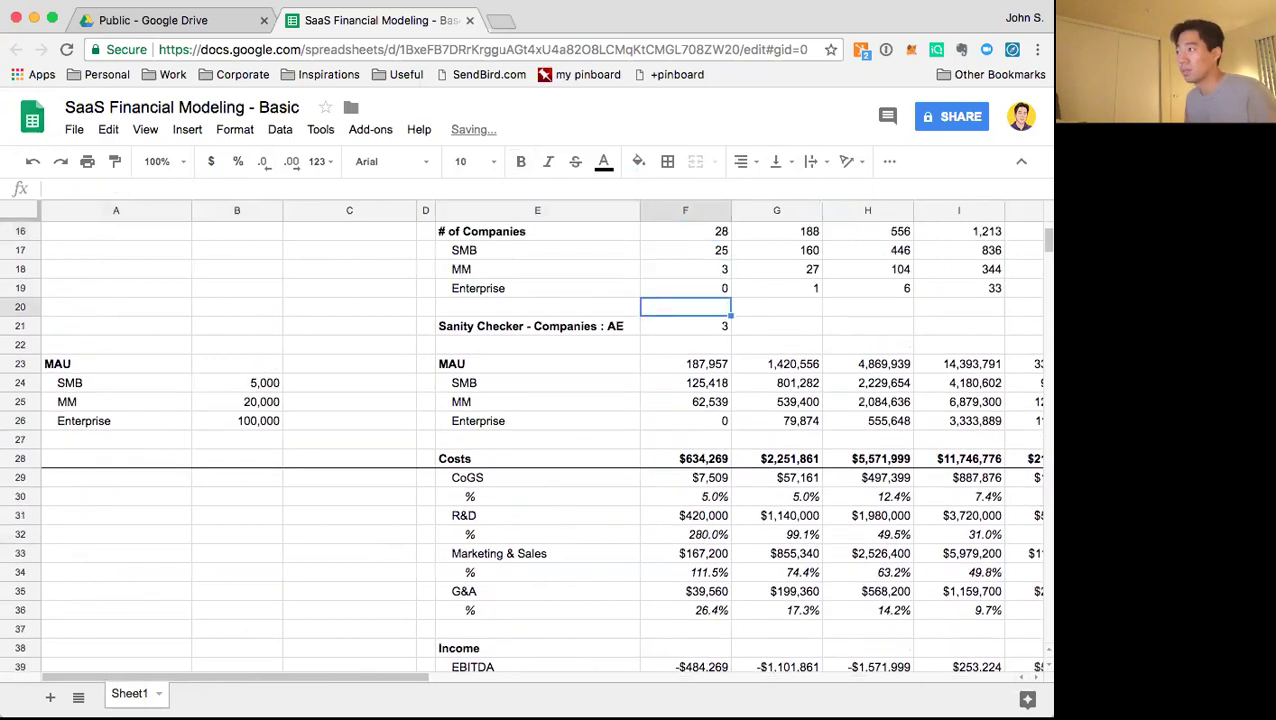
# Copy the combined companies-per-AE formula from F21 across the row through L21
pyautogui.press('Up')
pyautogui.hotkey('ctrl', 'c')
pyautogui.hotkey('shift', 'Right')
pyautogui.hotkey('shift', 'Right')
pyautogui.hotkey('shift', 'Right')
pyautogui.hotkey('shift', 'Right')
pyautogui.hotkey('shift', 'Right')
pyautogui.hotkey('shift', 'Right')
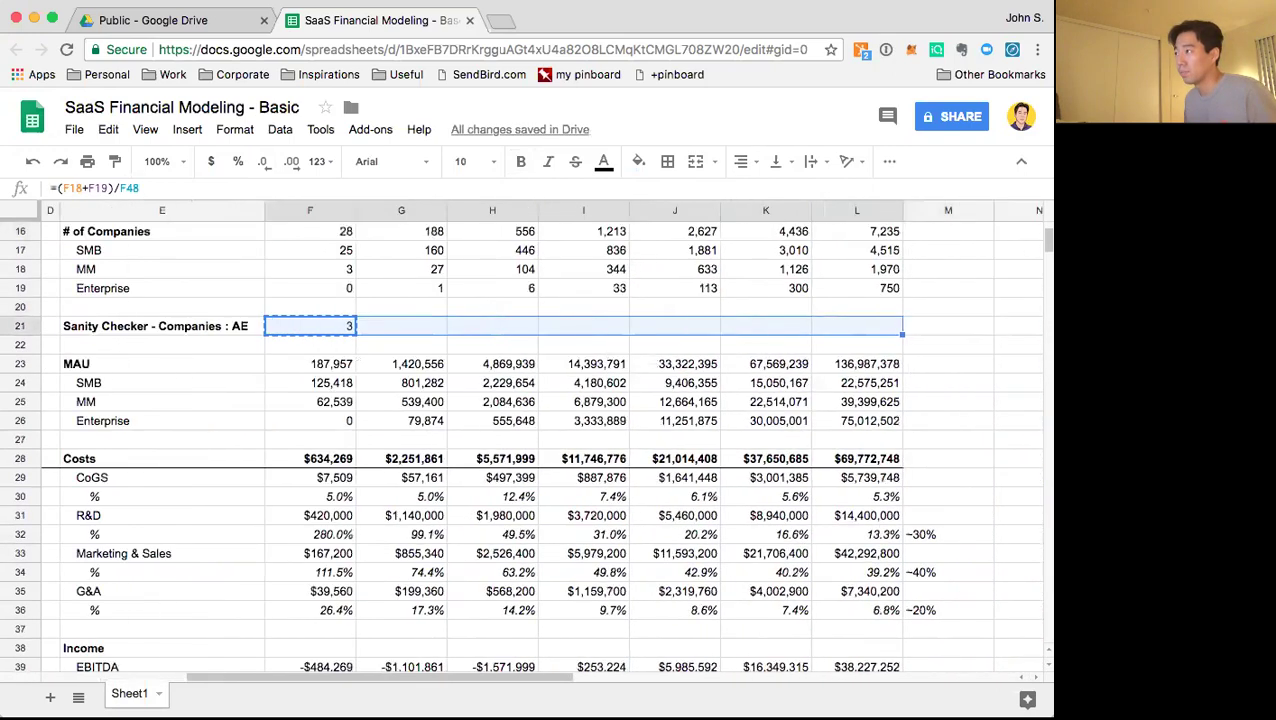
pyautogui.hotkey('ctrl', 'v')
# Examine the Companies : AE ratios across the years against the MM and Enterprise company counts
pyautogui.press('Right')
pyautogui.press('Right')
pyautogui.press('Up')
pyautogui.press('Up')
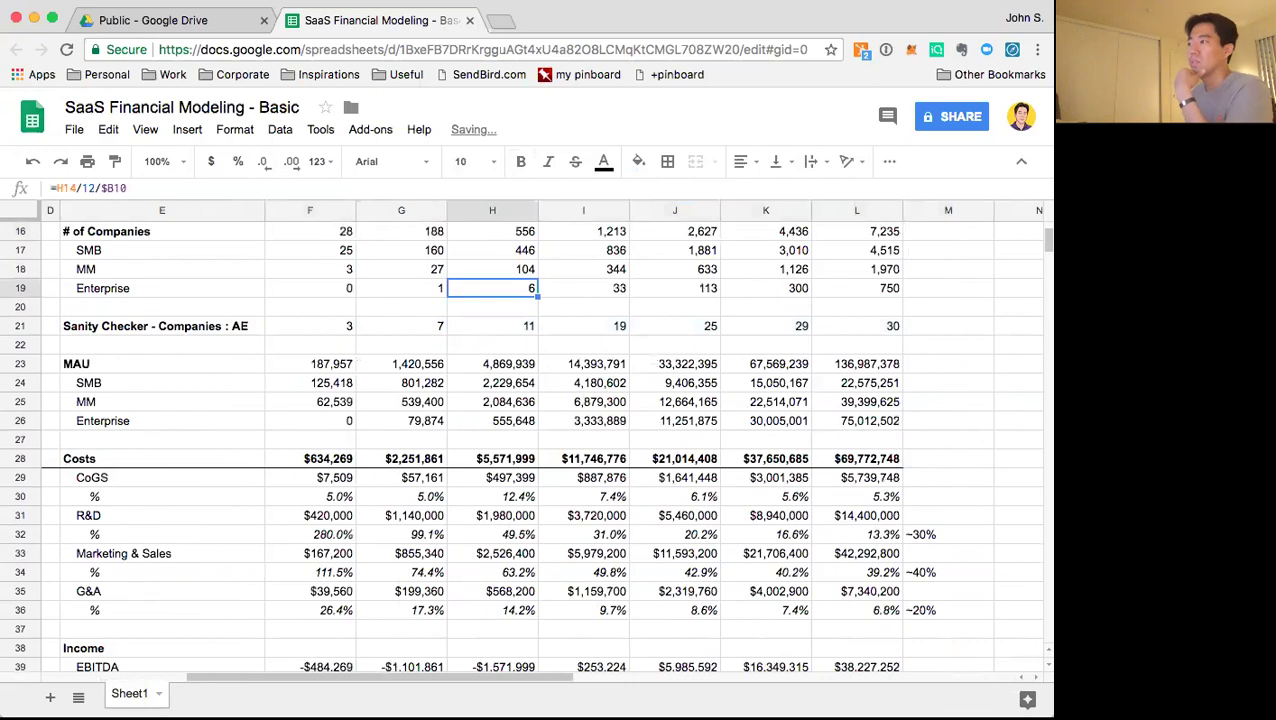
pyautogui.press('Up')
pyautogui.press('Up')
pyautogui.press('Up')
pyautogui.press('Up')
pyautogui.press('Up')
pyautogui.press('Down')
pyautogui.press('Down')
pyautogui.press('Down')
pyautogui.press('Down')
pyautogui.press('Down')
pyautogui.press('Down')
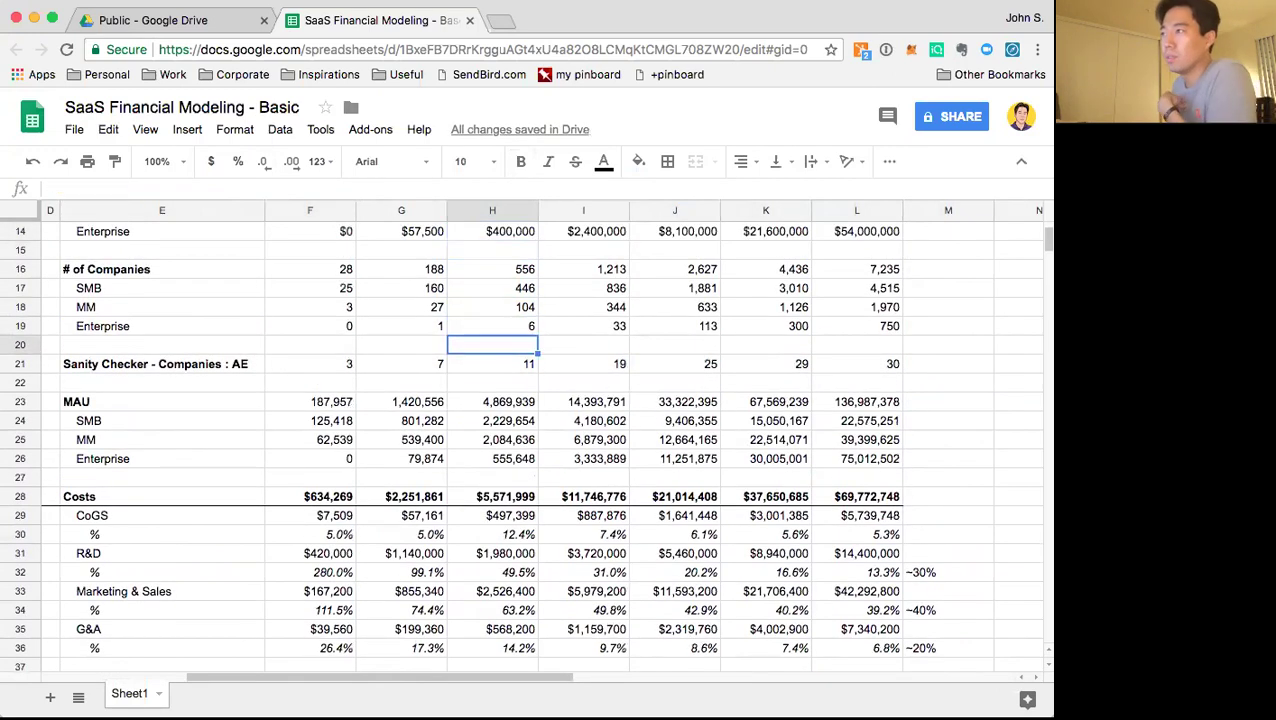
pyautogui.press('Down')
pyautogui.press('Right')
pyautogui.press('Right')
pyautogui.press('Right')
pyautogui.press('Right')
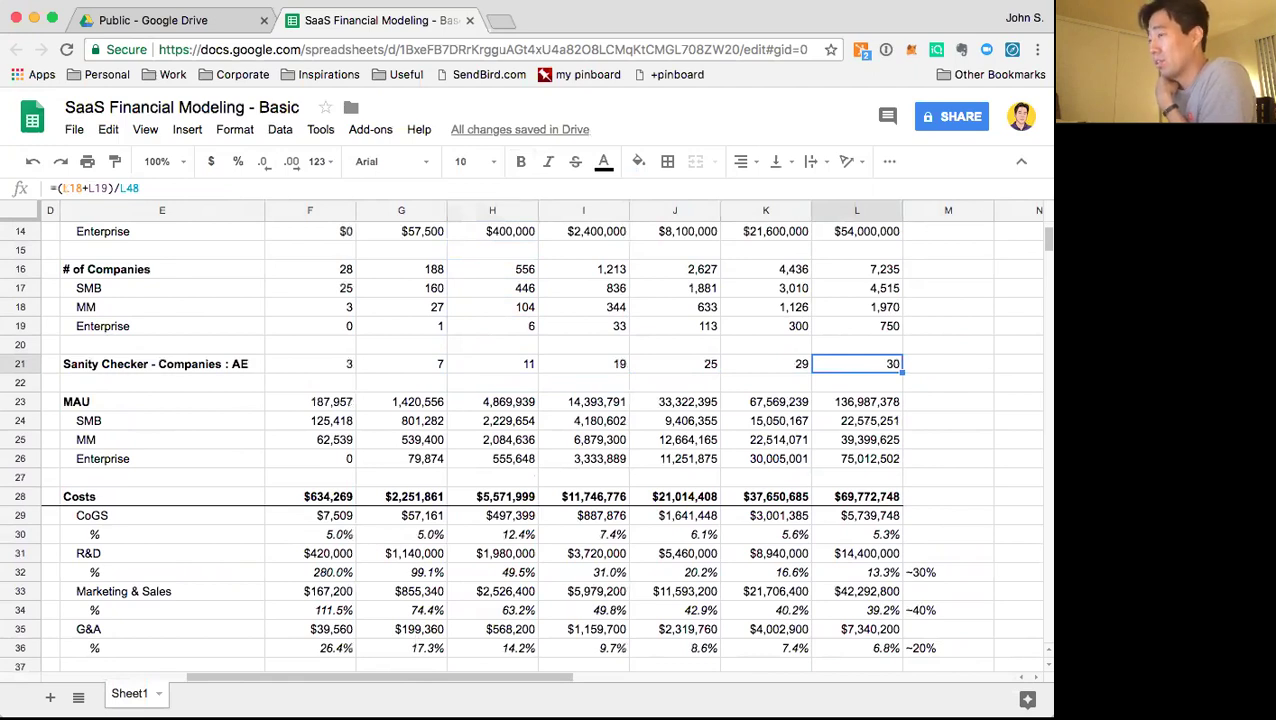
pyautogui.press('Left')
pyautogui.press('Left')
pyautogui.press('Left')
pyautogui.press('Left')
pyautogui.press('Left')
pyautogui.press('Left')
pyautogui.press('Left')
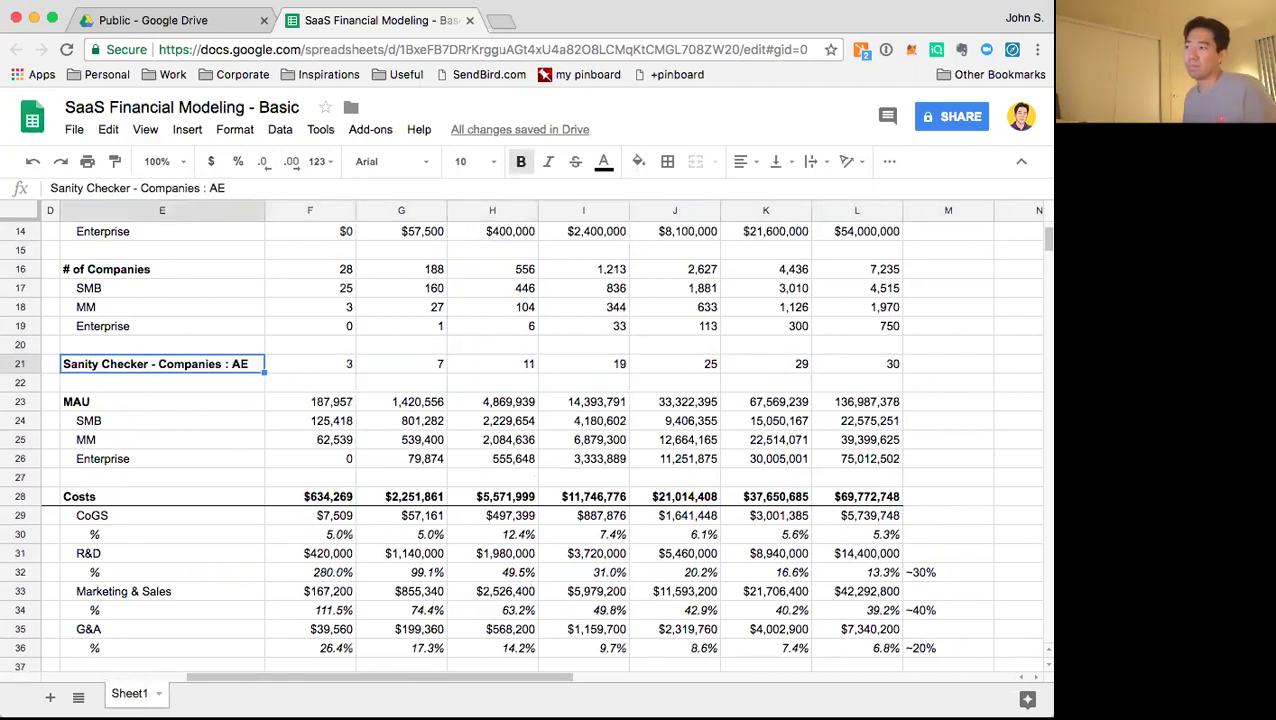
# Insert two blank rows directly below the Sanity Checker row
pyautogui.rightClick(22, 362)
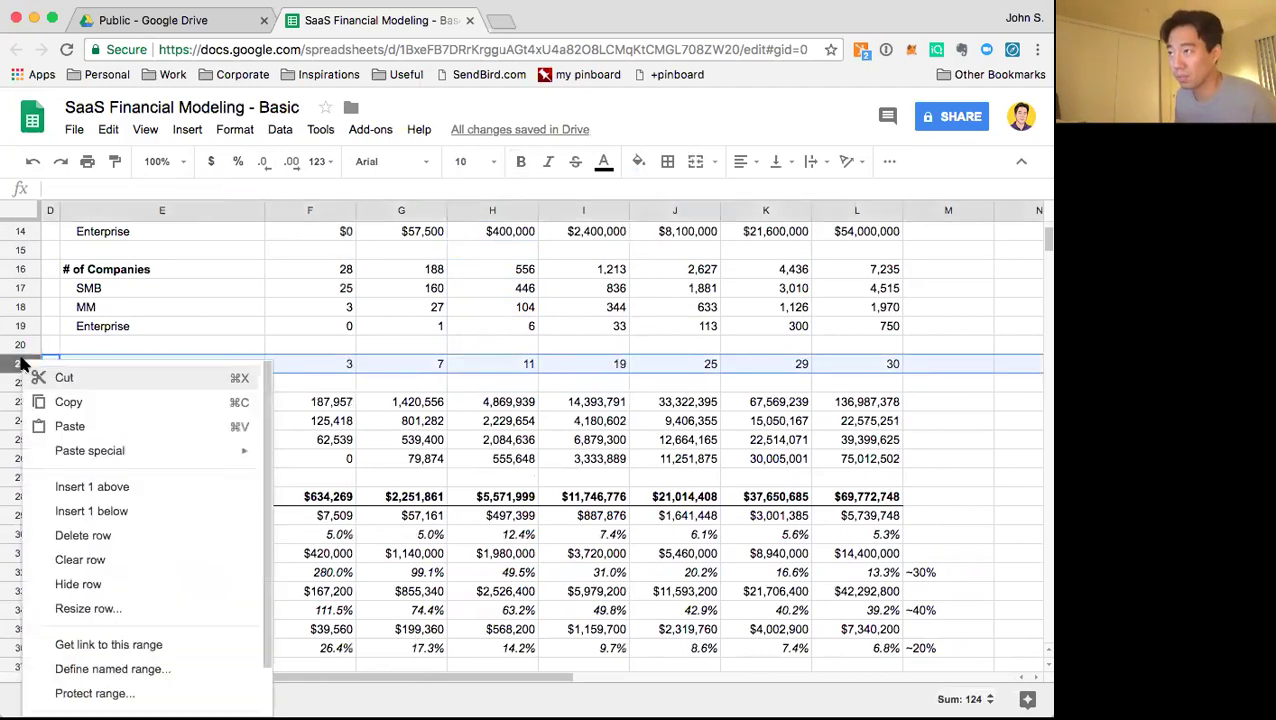
pyautogui.click(80, 506)
pyautogui.click(520, 385)
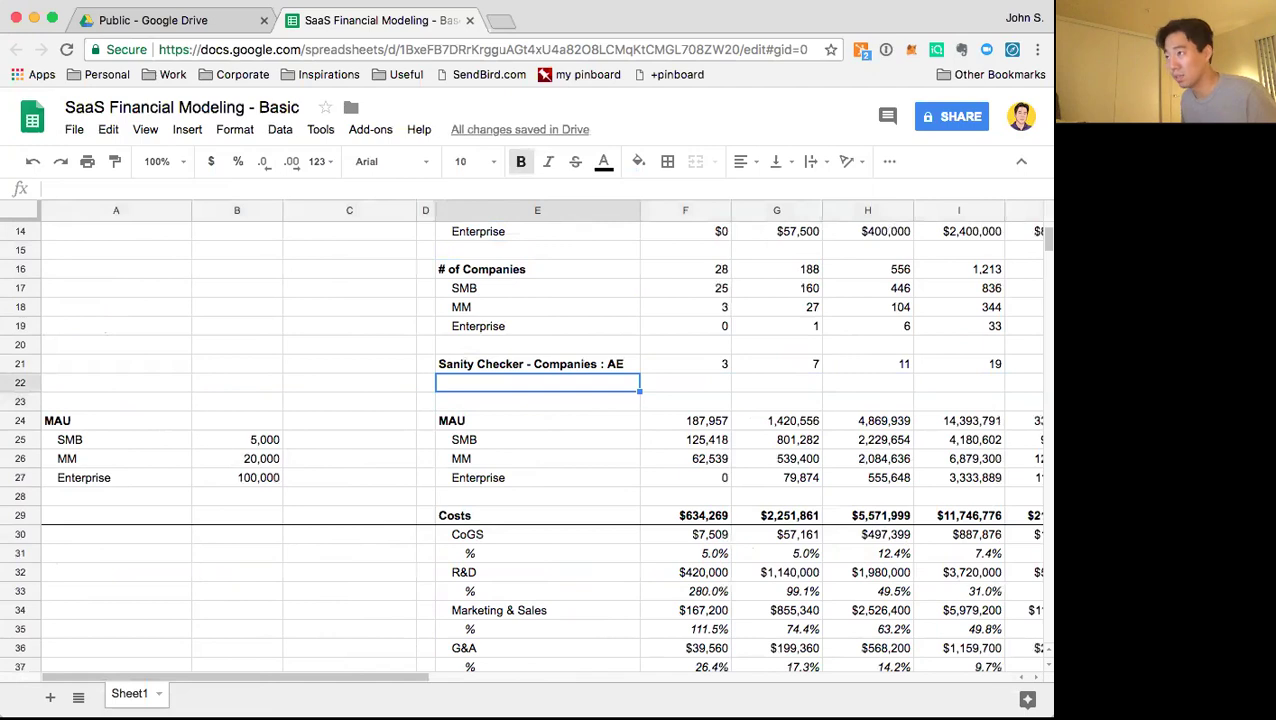
pyautogui.rightClick(32, 388)
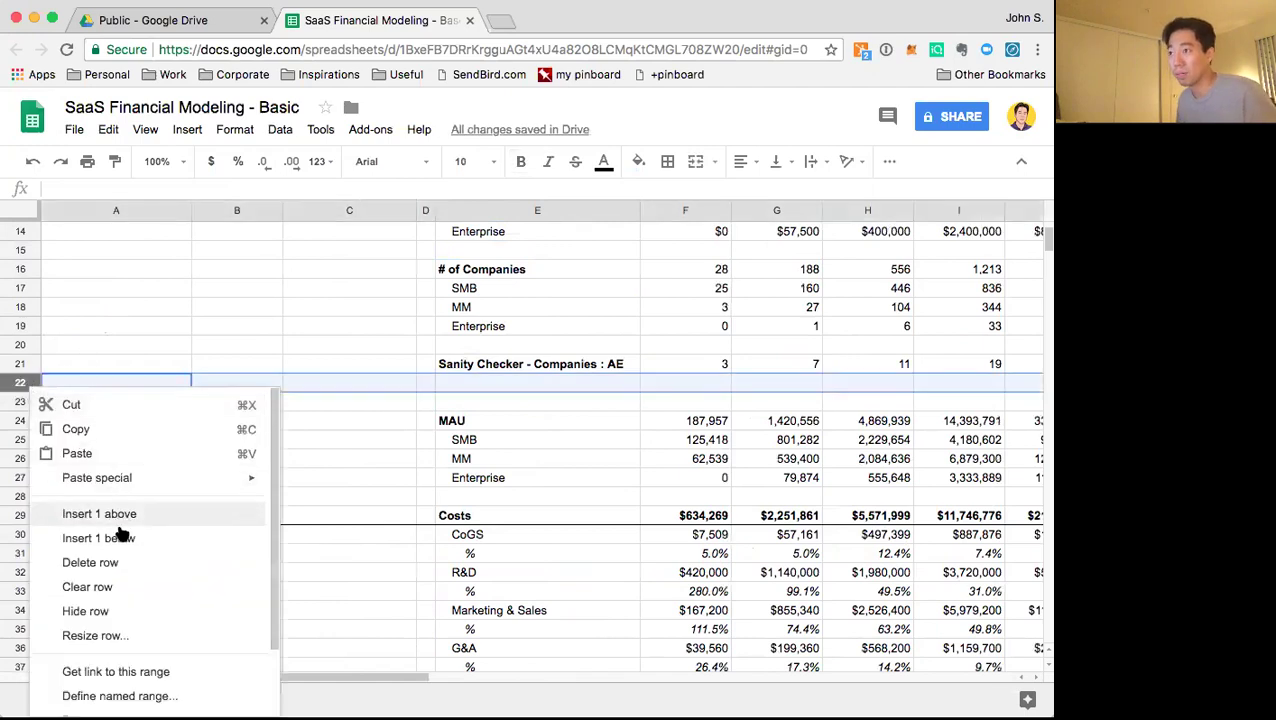
pyautogui.click(105, 512)
pyautogui.click(655, 420)
# Copy the MM and Enterprise labels from the # of Companies section into E22:E23
pyautogui.click(619, 382)
pyautogui.press('Up')
pyautogui.press('Up')
pyautogui.press('Up')
pyautogui.press('Up')
pyautogui.hotkey('shift', 'Down')
pyautogui.hotkey('ctrl', 'c')
pyautogui.press('Down')
pyautogui.press('Down')
pyautogui.press('Down')
pyautogui.press('Down')
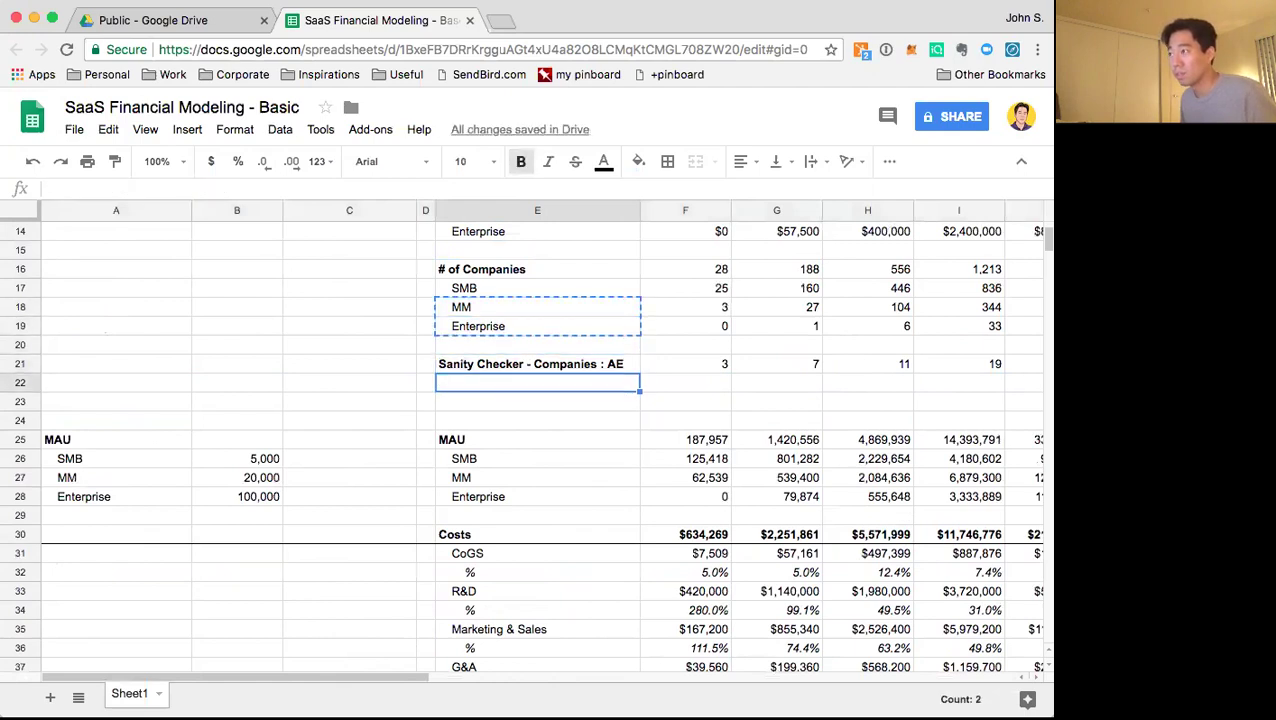
pyautogui.hotkey('ctrl', 'v')
pyautogui.press('Right')
pyautogui.press('Right')
pyautogui.press('Right')
pyautogui.press('Right')
pyautogui.press('Right')
pyautogui.press('Right')
pyautogui.press('Right')
pyautogui.press('Up')
pyautogui.press('Left')
pyautogui.press('Left')
pyautogui.press('Left')
pyautogui.press('Left')
pyautogui.press('Left')
pyautogui.press('Left')
pyautogui.press('Left')
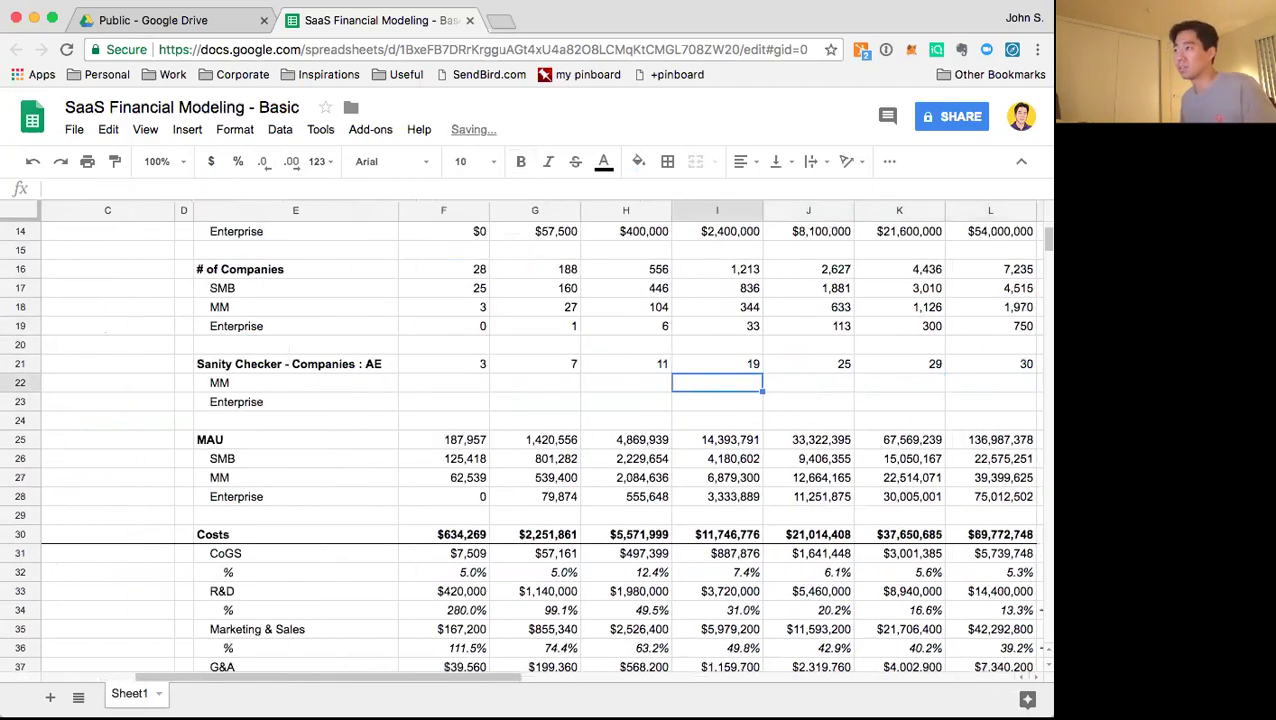
# Clear F21 and enter =F18/F50 in F22 for the MM companies per salesperson
pyautogui.press('Right')
pyautogui.write('=')
pyautogui.press('Escape')
pyautogui.press('Delete')
pyautogui.press('Down')
pyautogui.write('=')
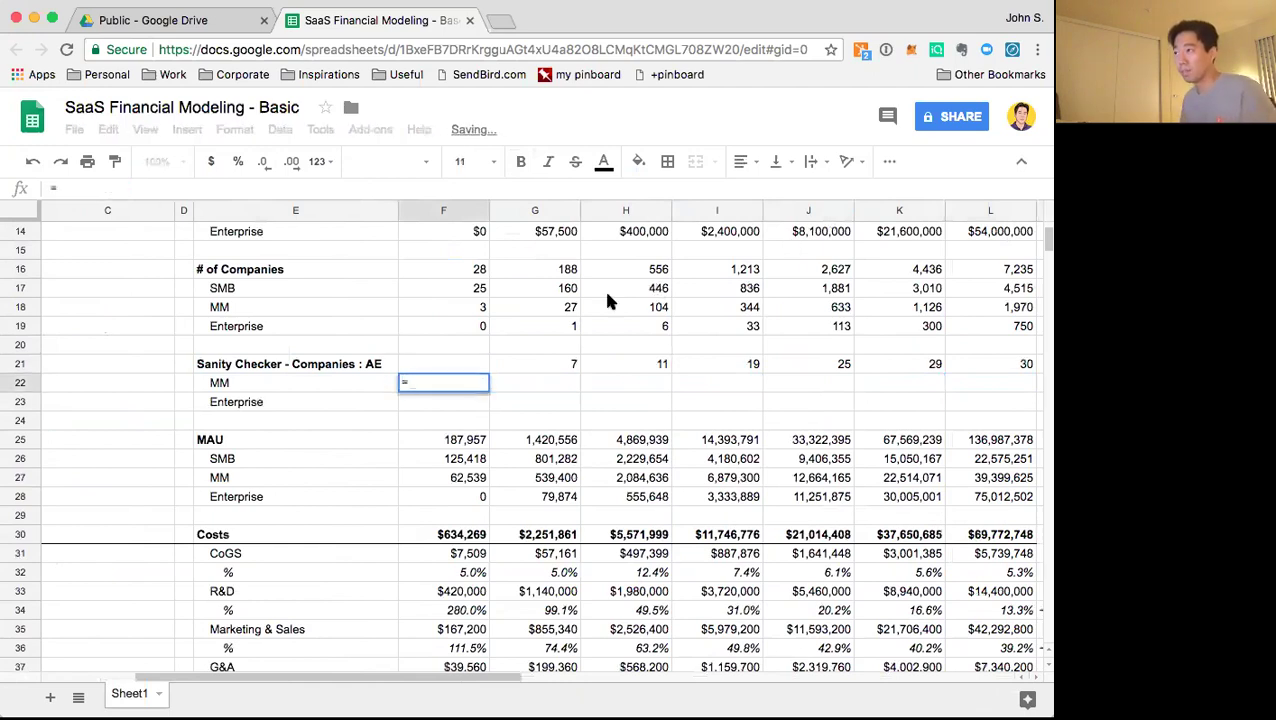
pyautogui.click(467, 307)
pyautogui.write('/')
pyautogui.scroll(-2, 432, 477)
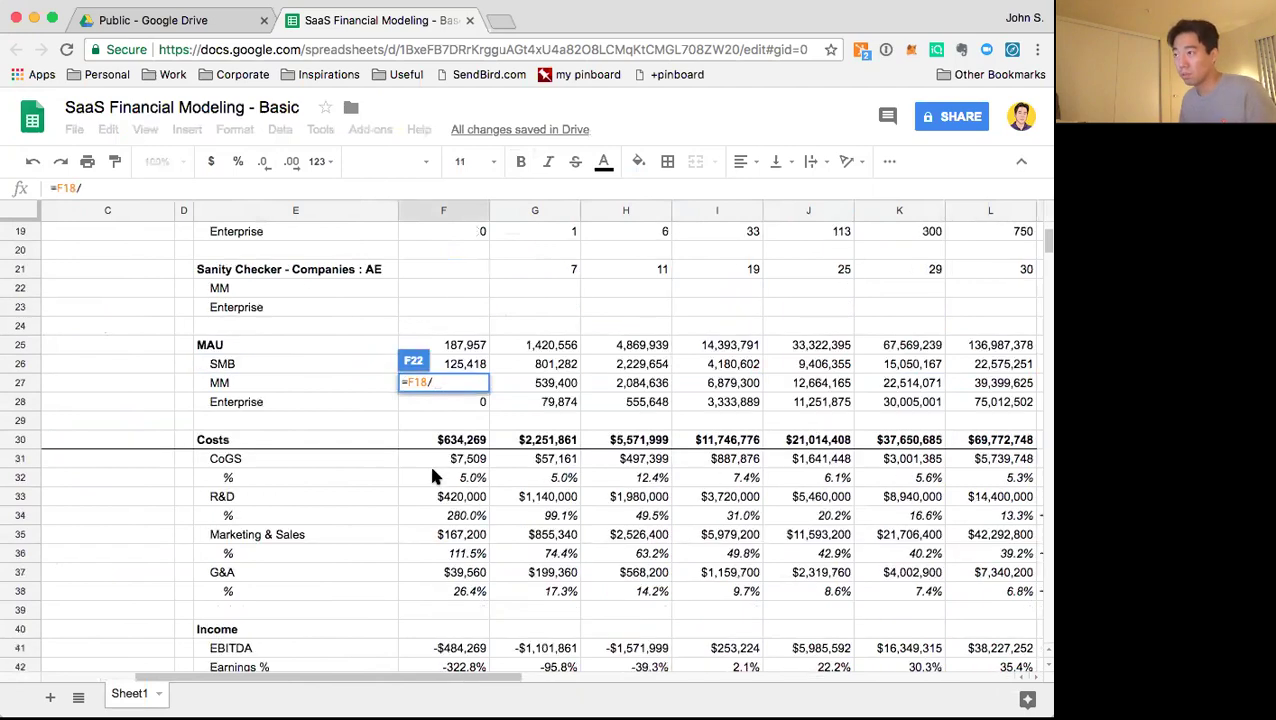
pyautogui.scroll(-4, 432, 477)
pyautogui.click(458, 627)
pyautogui.press('Return')
# Reuse the MM ratio formula in F23 as =F19/F50 for the Enterprise companies per salesperson
pyautogui.press('Return')
pyautogui.press('super+a')
pyautogui.press('super+c')
pyautogui.press('Escape')
pyautogui.press('Down')
pyautogui.press('Return')
pyautogui.press('super+v')
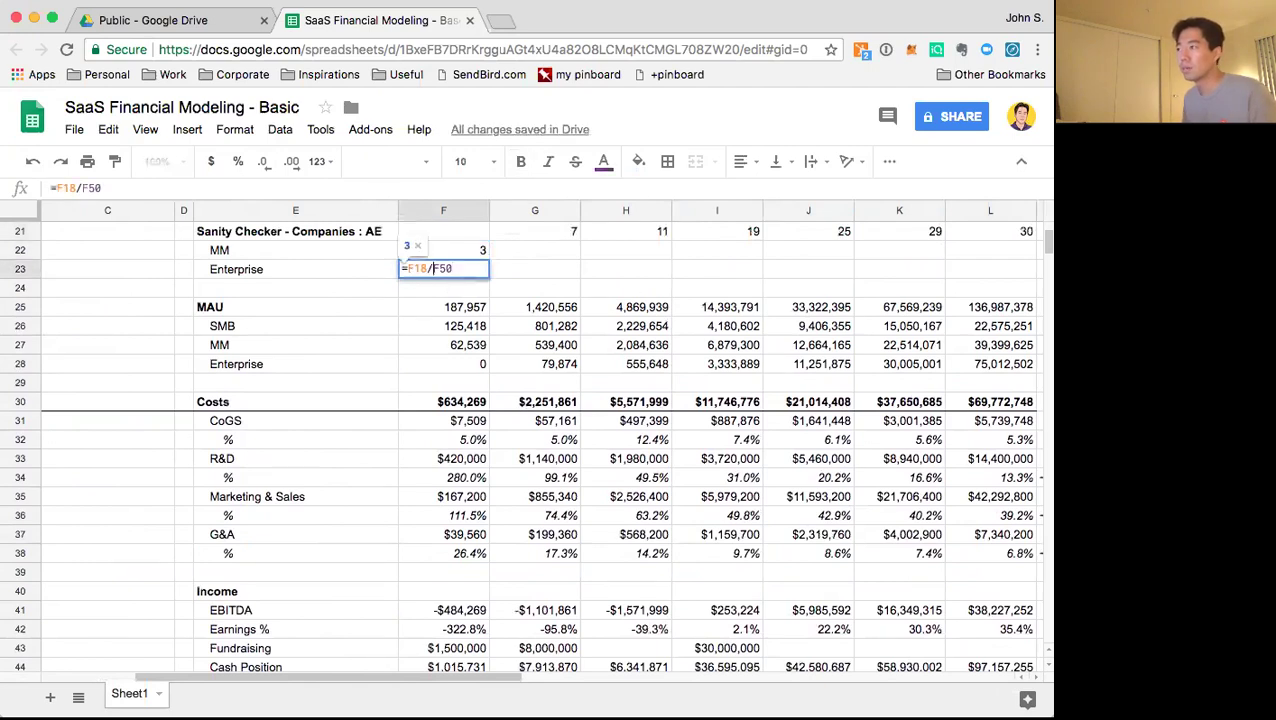
pyautogui.press('Return')
# Copy the MM and Enterprise ratio formulas in F22:F23 across to column L
pyautogui.press('Up')
pyautogui.hotkey('shift', 'Up')
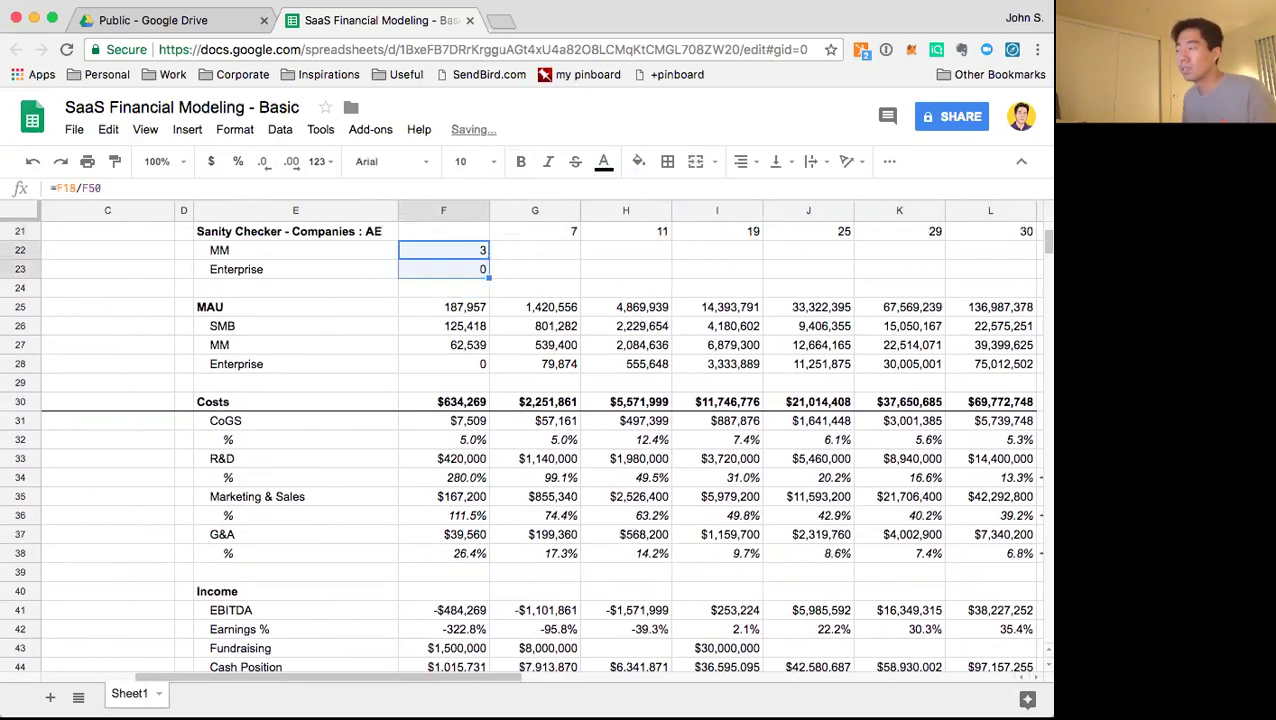
pyautogui.press('super+c')
pyautogui.hotkey('shift', 'Right')
pyautogui.hotkey('shift', 'Right')
pyautogui.hotkey('shift', 'Right')
pyautogui.hotkey('shift', 'Right')
pyautogui.hotkey('shift', 'Right')
pyautogui.hotkey('shift', 'Right')
pyautogui.hotkey('shift', 'Right')
pyautogui.hotkey('shift', 'Right')
pyautogui.hotkey('shift', 'Left')
pyautogui.hotkey('shift', 'Left')
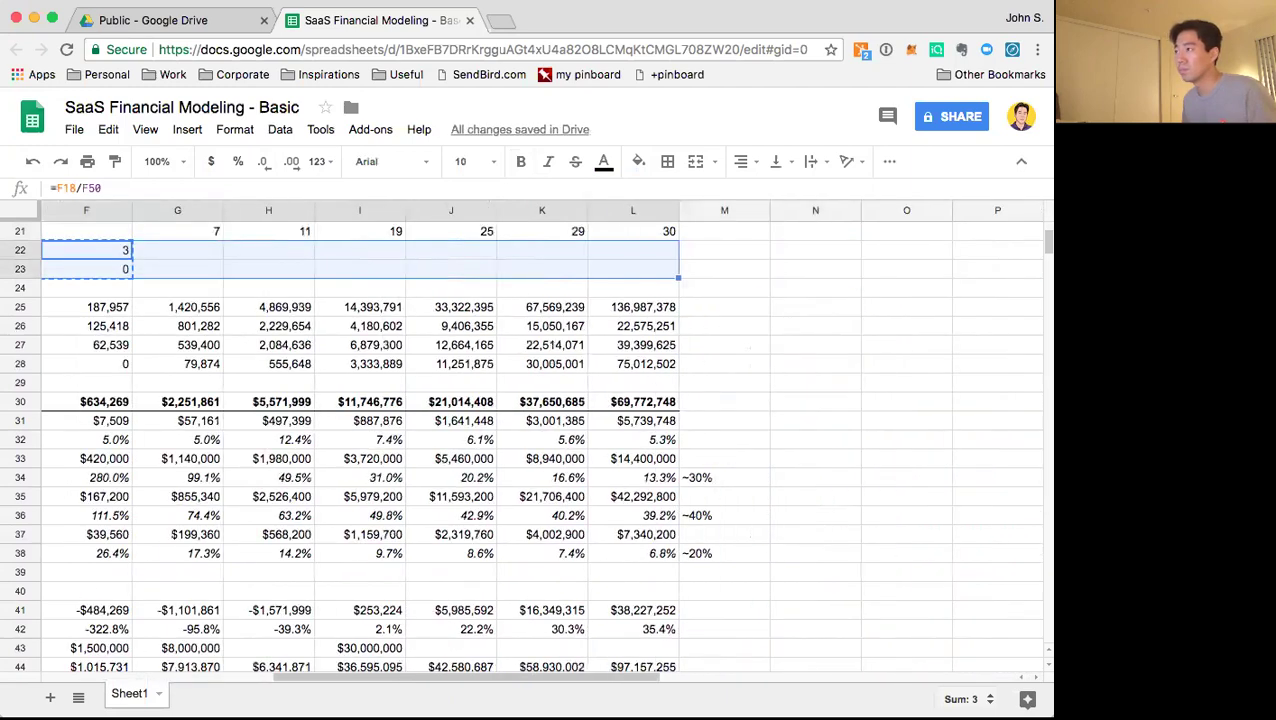
pyautogui.press('super+v')
# Enter a SUM of F22:F23 in F21 as the total companies-per-AE ratio
pyautogui.press('Up')
pyautogui.press('Left')
pyautogui.press('Left')
pyautogui.press('Left')
pyautogui.press('Right')
pyautogui.press('Right')
pyautogui.press('Right')
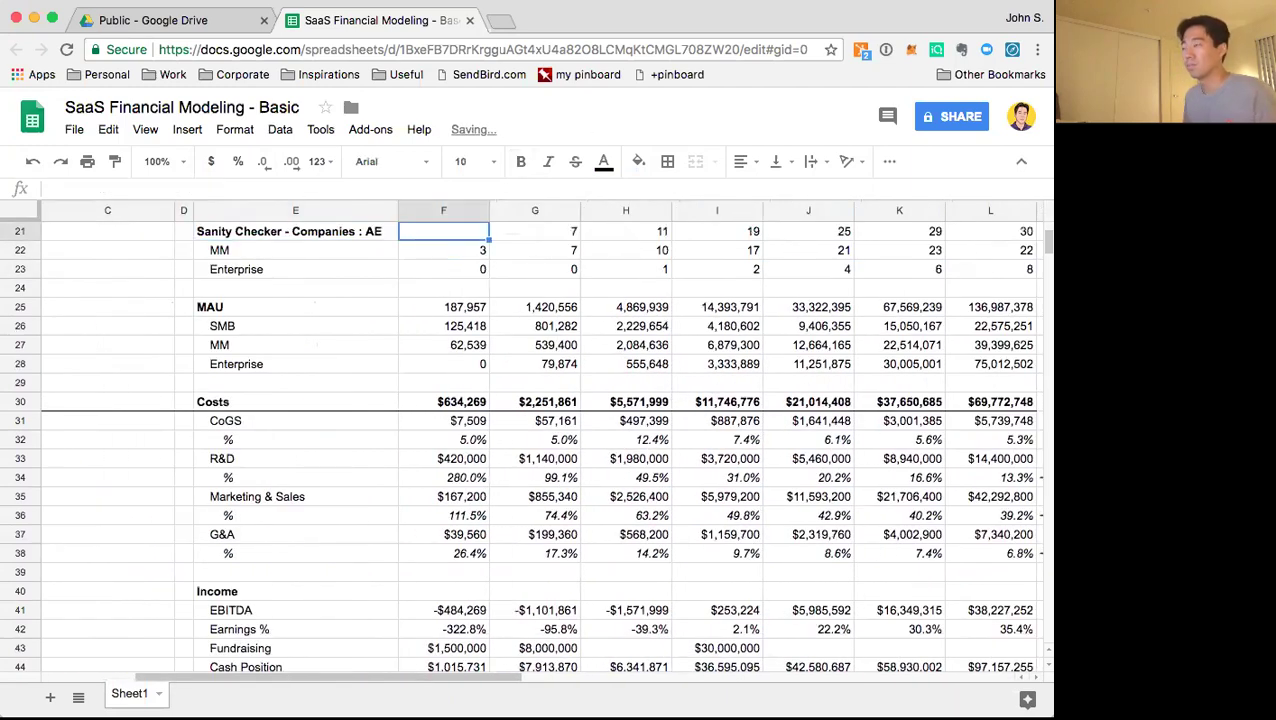
pyautogui.write('=s')
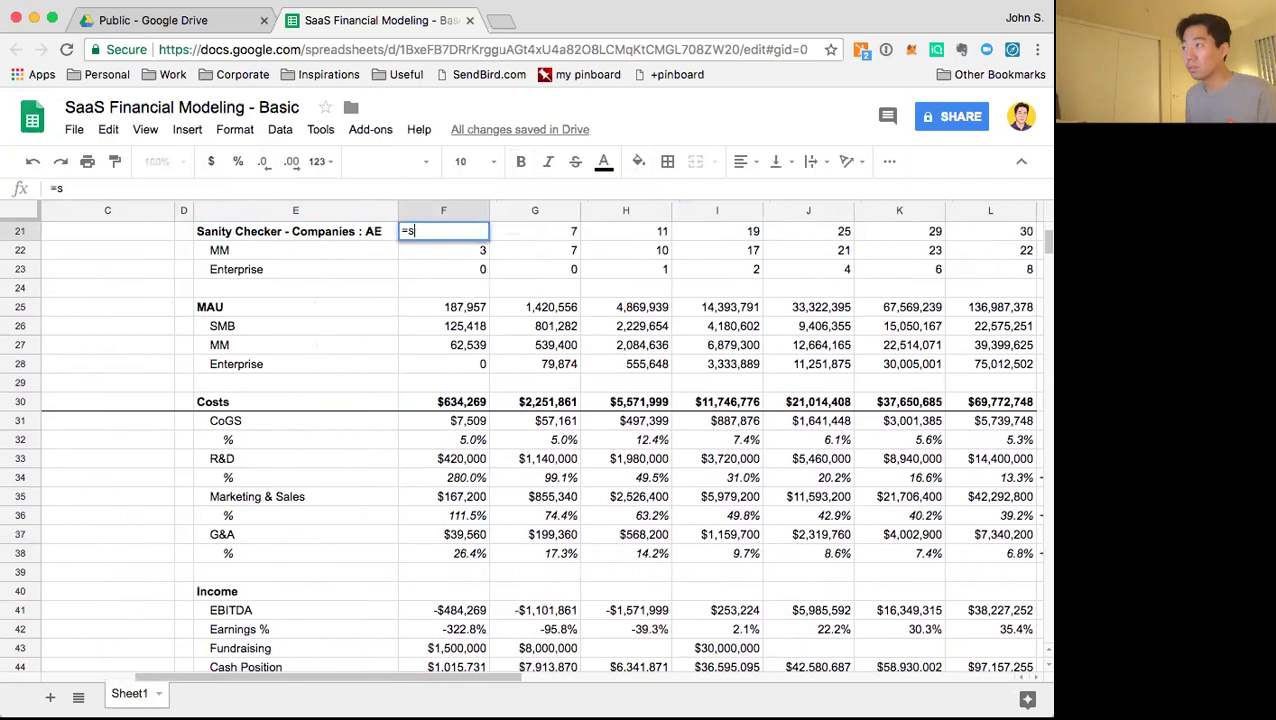
pyautogui.write('um(')
pyautogui.press('Down')
pyautogui.hotkey('shift', 'Down')
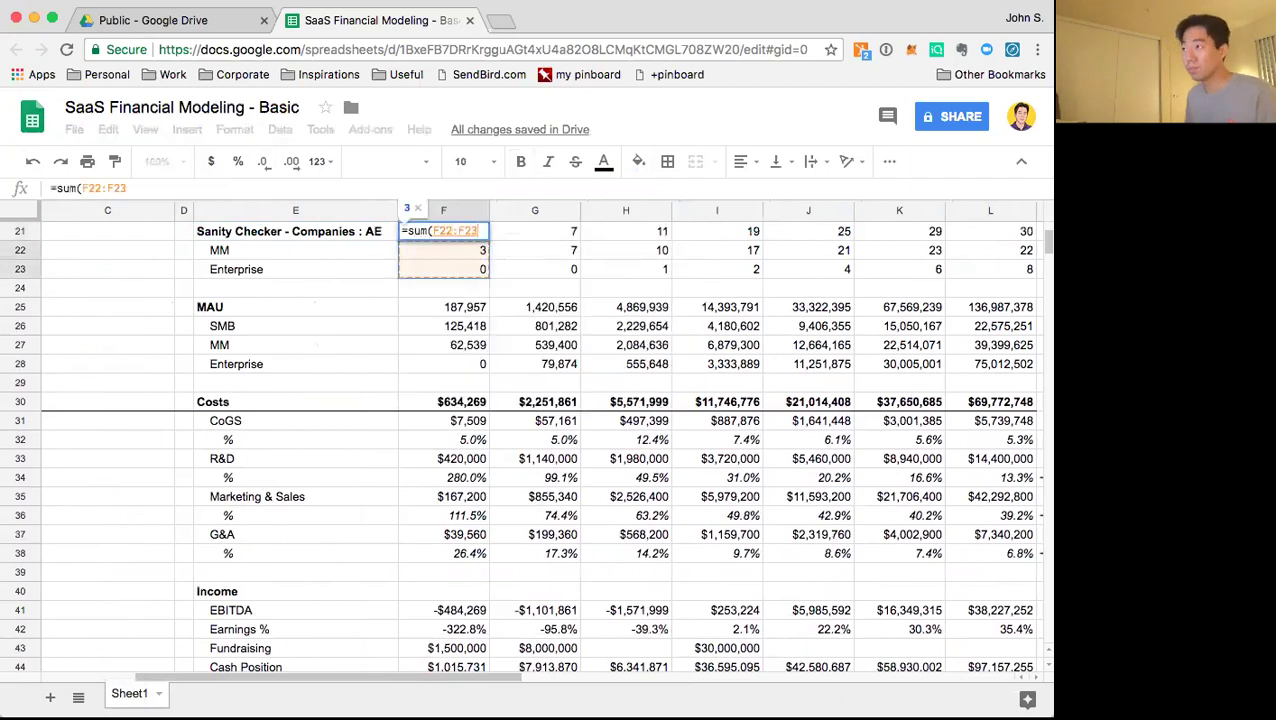
pyautogui.press('Return')
# Copy the SUM formula from F21 across the Sanity Checker row through column L
pyautogui.press('Up')
pyautogui.press('super+c')
pyautogui.hotkey('shift', 'Right')
pyautogui.hotkey('shift', 'Right')
pyautogui.hotkey('shift', 'Right')
pyautogui.hotkey('shift', 'Right')
pyautogui.hotkey('shift', 'Right')
pyautogui.hotkey('shift', 'Right')
pyautogui.press('super+v')
# Review the MM and Enterprise companies-per-AE ratios across the years up to column L
pyautogui.press('Right')
pyautogui.press('Down')
pyautogui.press('Down')
pyautogui.press('Right')
pyautogui.press('Right')
pyautogui.press('Right')
pyautogui.press('Right')
pyautogui.press('Right')
pyautogui.press('Up')
pyautogui.press('Up')
pyautogui.press('Up')
pyautogui.press('Up')
pyautogui.press('Down')
pyautogui.press('Down')
pyautogui.press('Down')
pyautogui.press('Down')
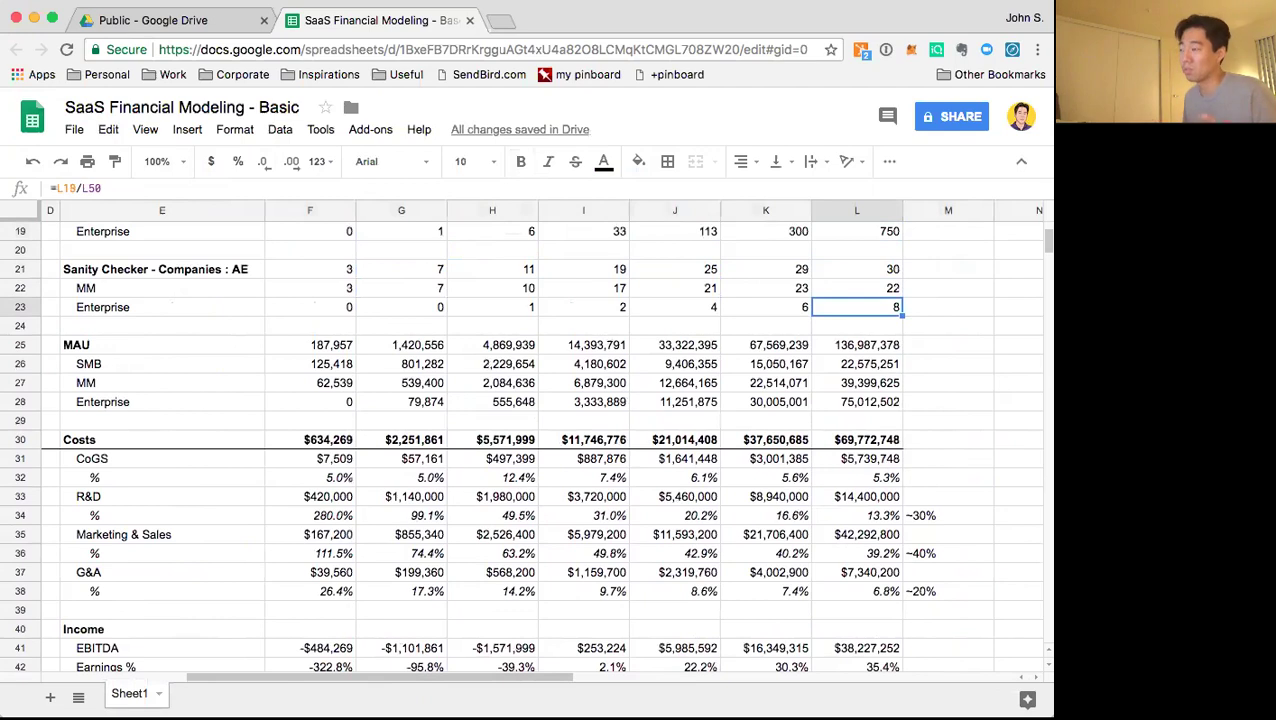
# Bold the Sanity Checker - Companies : AE totals in row 21 from column F through column L
pyautogui.press('Up')
pyautogui.press('Up')
pyautogui.hotkey('shift', 'Left')
pyautogui.hotkey('shift', 'Left')
pyautogui.hotkey('shift', 'Left')
pyautogui.hotkey('shift', 'Left')
pyautogui.hotkey('shift', 'Left')
pyautogui.hotkey('shift', 'Left')
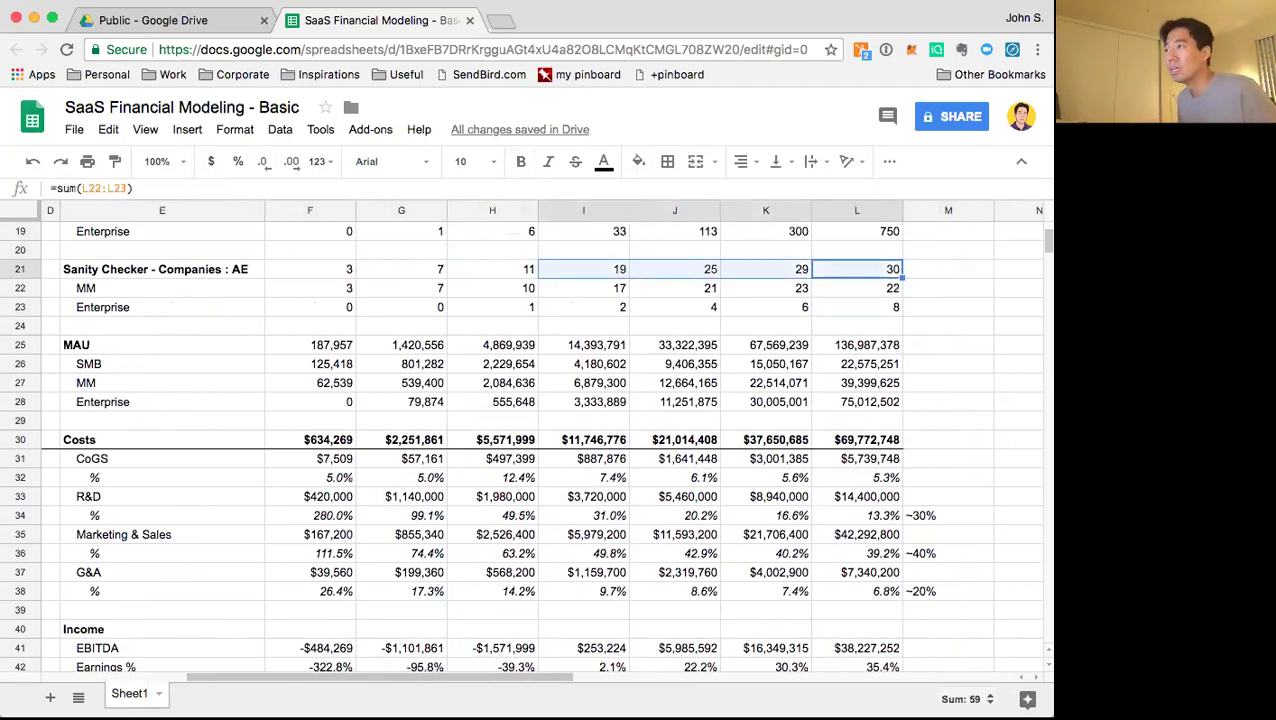
pyautogui.hotkey('ctrl', 'b')
# Bold the MAU totals in row 25 from column F through column L
pyautogui.press('Up')
pyautogui.press('Down')
pyautogui.press('Down')
pyautogui.press('Down')
pyautogui.press('Down')
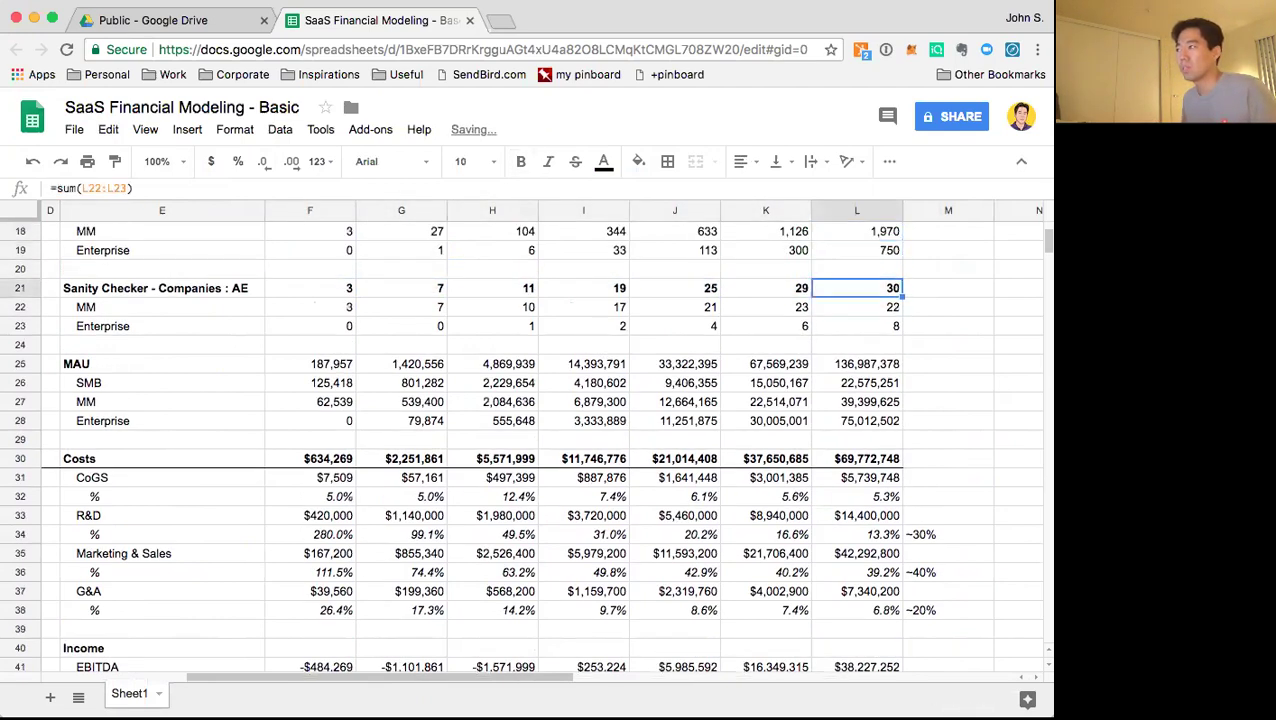
pyautogui.press('Down')
pyautogui.hotkey('shift', 'Left')
pyautogui.hotkey('shift', 'Left')
pyautogui.hotkey('shift', 'Left')
pyautogui.hotkey('shift', 'Left')
pyautogui.hotkey('shift', 'Left')
pyautogui.hotkey('shift', 'Left')
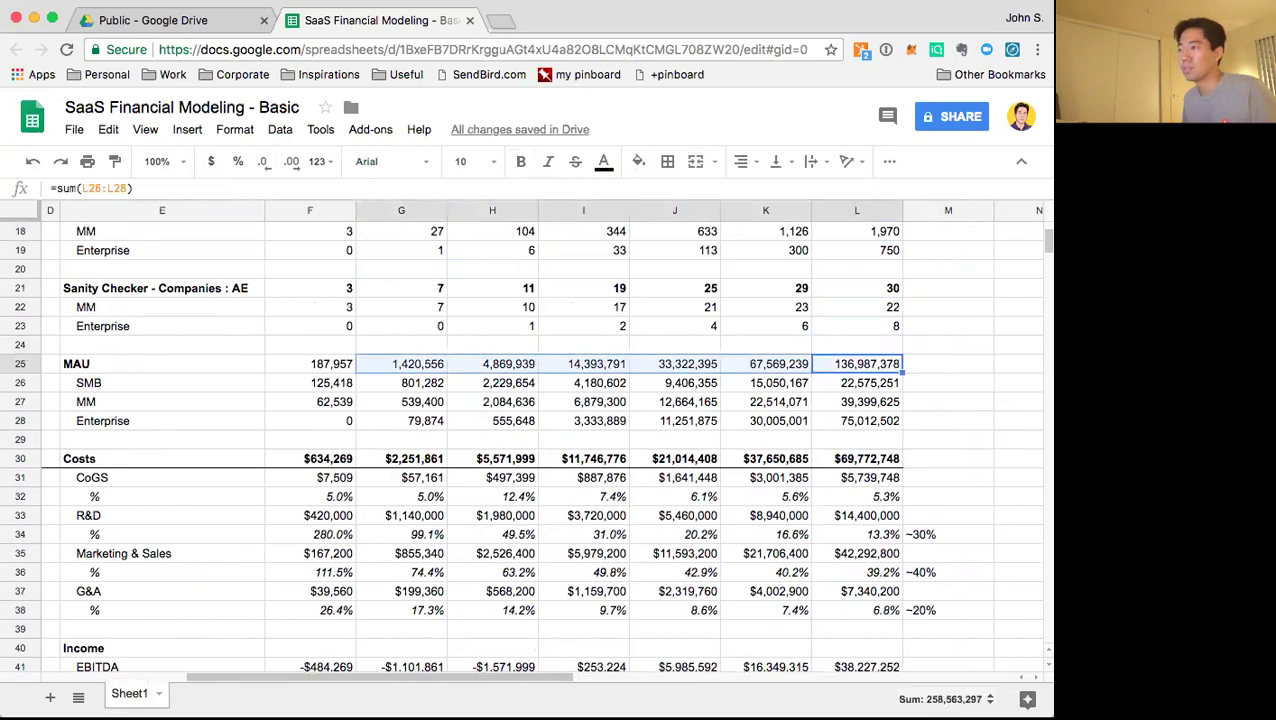
pyautogui.hotkey('ctrl', 'b')
# Review the model's upper sections back up to the Ending ARR row for Y1 through Y4
pyautogui.press('Right')
pyautogui.press('Right')
pyautogui.press('Left')
pyautogui.press('Left')
pyautogui.press('Left')
pyautogui.press('Right')
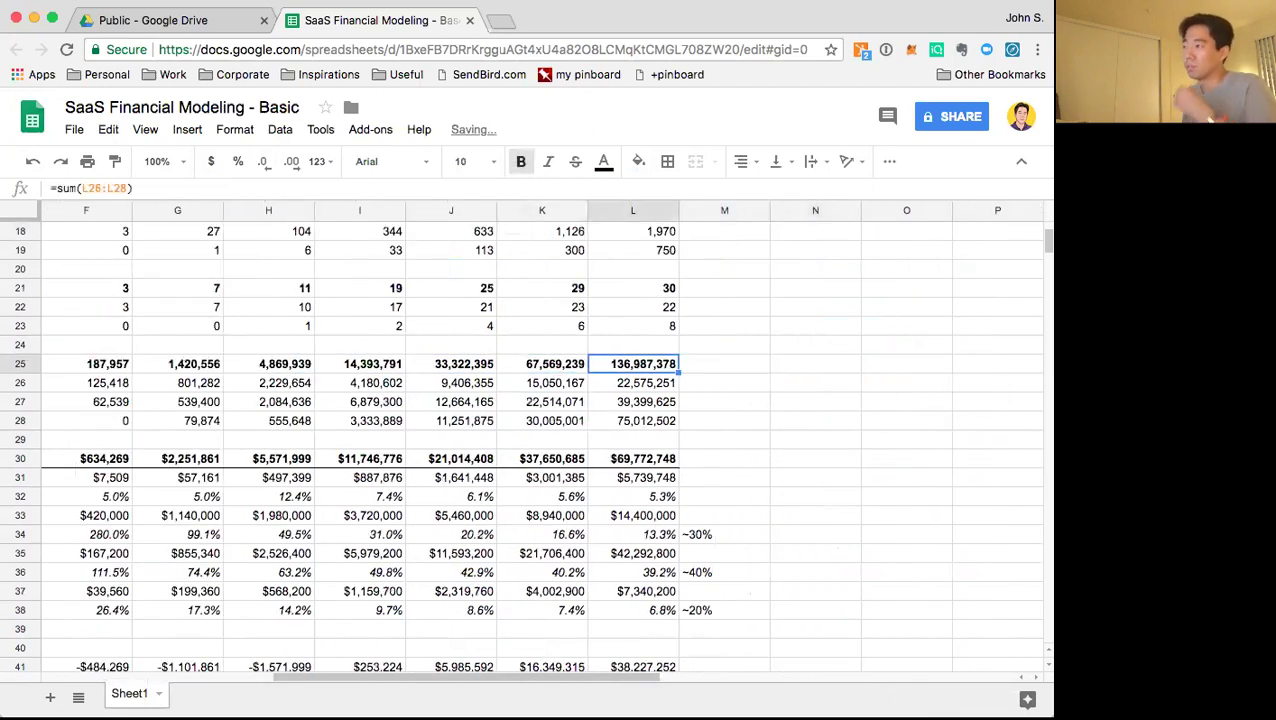
pyautogui.press('Left')
pyautogui.press('Left')
pyautogui.press('Left')
pyautogui.press('Left')
pyautogui.press('Left')
pyautogui.press('Left')
pyautogui.press('Left')
pyautogui.press('Left')
pyautogui.press('Left')
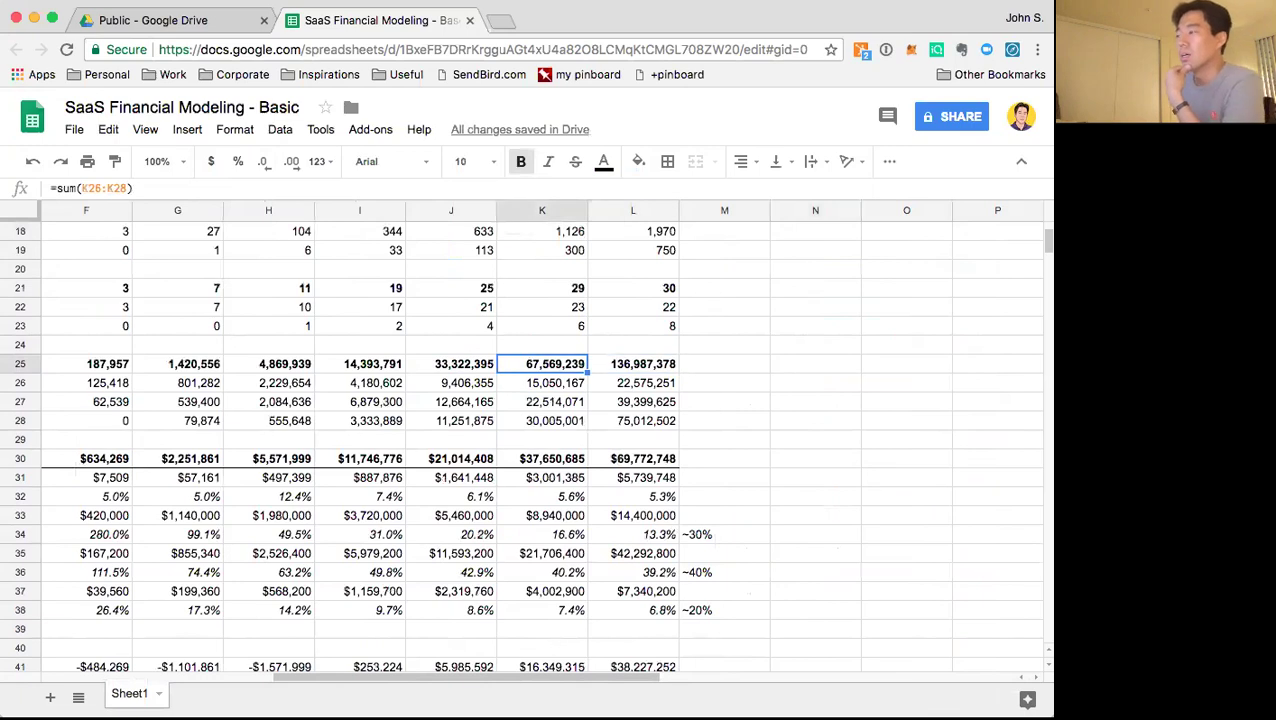
pyautogui.press('Up')
pyautogui.press('Up')
pyautogui.press('Up')
pyautogui.press('Up')
pyautogui.press('Up')
pyautogui.press('Up')
pyautogui.press('Up')
pyautogui.press('Up')
pyautogui.press('Up')
pyautogui.press('Up')
pyautogui.press('Up')
pyautogui.press('Up')
pyautogui.press('Up')
pyautogui.press('Up')
pyautogui.press('Up')
pyautogui.press('Up')
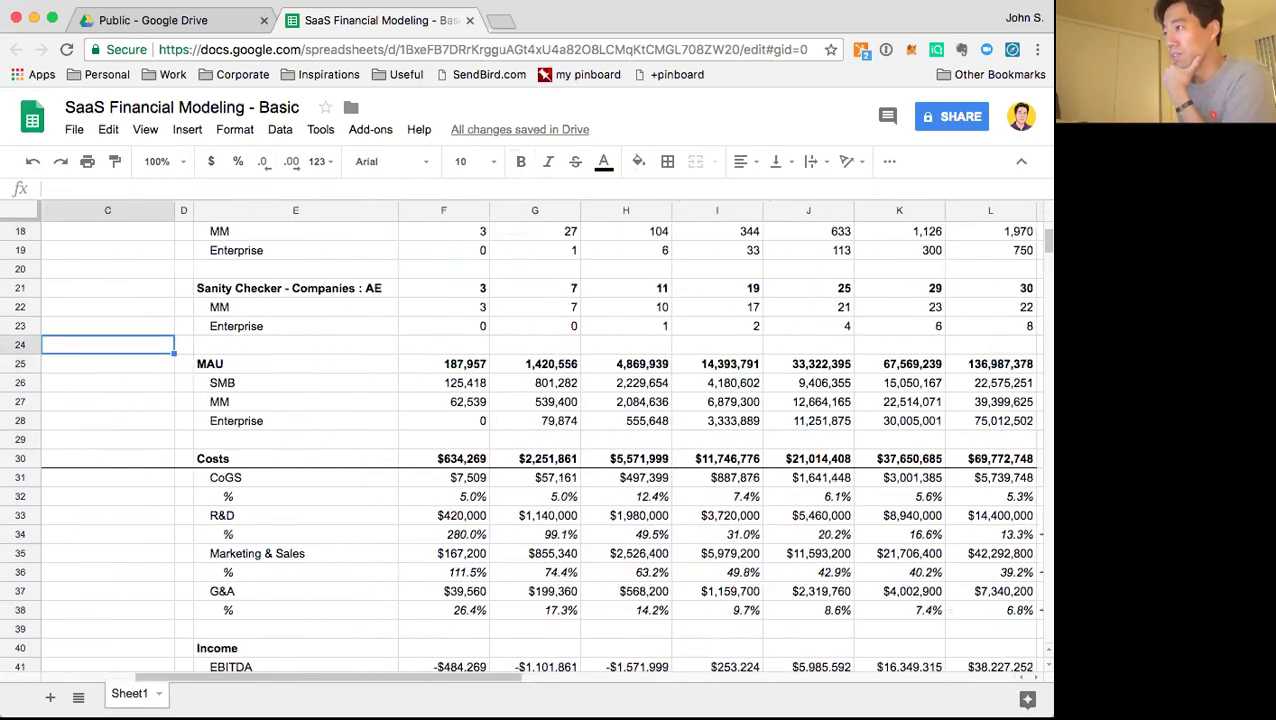
pyautogui.press('Up')
pyautogui.press('Up')
pyautogui.press('Up')
pyautogui.press('Up')
pyautogui.press('Up')
pyautogui.press('Up')
pyautogui.press('Up')
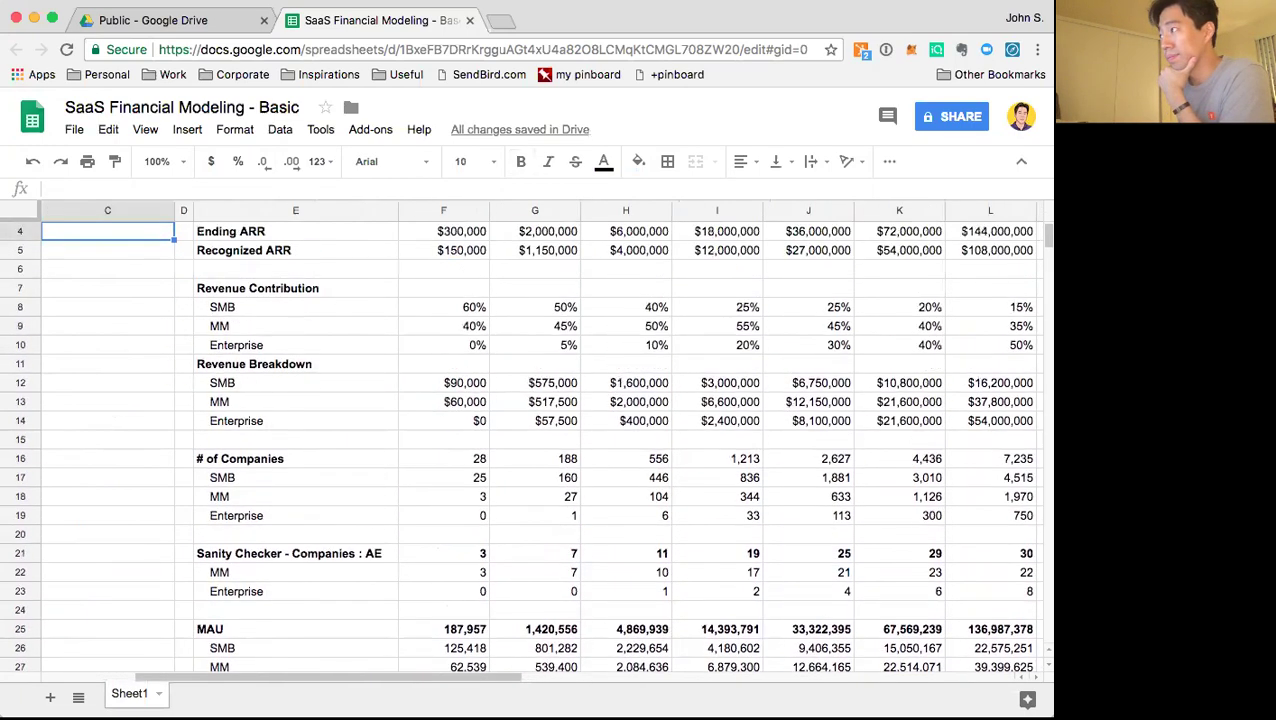
pyautogui.press('Down')
pyautogui.press('Down')
pyautogui.press('Right')
pyautogui.press('Right')
pyautogui.press('Right')
pyautogui.press('Right')
pyautogui.press('Right')
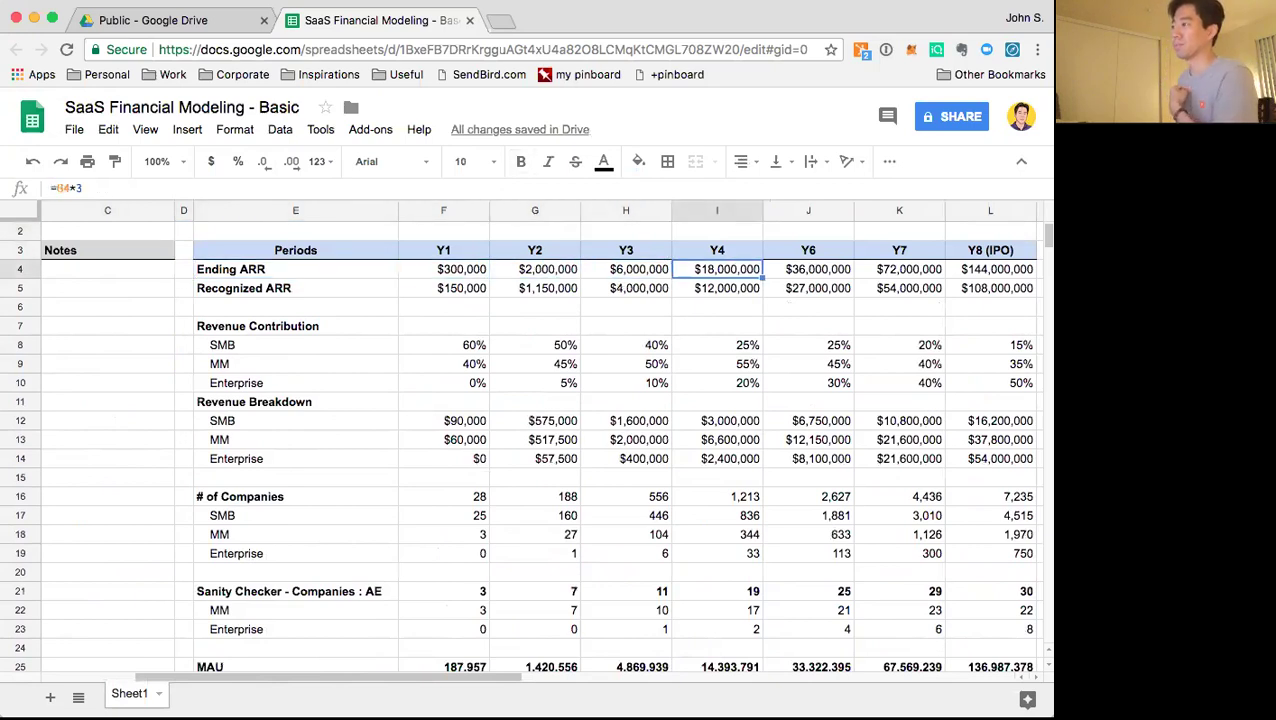
# Examine the Y8 (IPO) column from ARR down through revenue, company counts, companies per AE and MAU
pyautogui.press('Right')
pyautogui.press('Right')
pyautogui.press('Right')
pyautogui.press('Right')
pyautogui.press('Right')
pyautogui.press('Down')
pyautogui.press('Left')
pyautogui.press('Down')
pyautogui.press('Down')
pyautogui.press('Down')
pyautogui.press('Down')
pyautogui.press('Down')
pyautogui.press('Down')
pyautogui.press('Down')
pyautogui.press('Down')
pyautogui.press('Down')
pyautogui.press('Down')
pyautogui.press('Down')
pyautogui.press('Down')
pyautogui.press('Down')
pyautogui.press('Down')
pyautogui.press('Down')
pyautogui.press('Down')
pyautogui.press('Down')
pyautogui.press('Down')
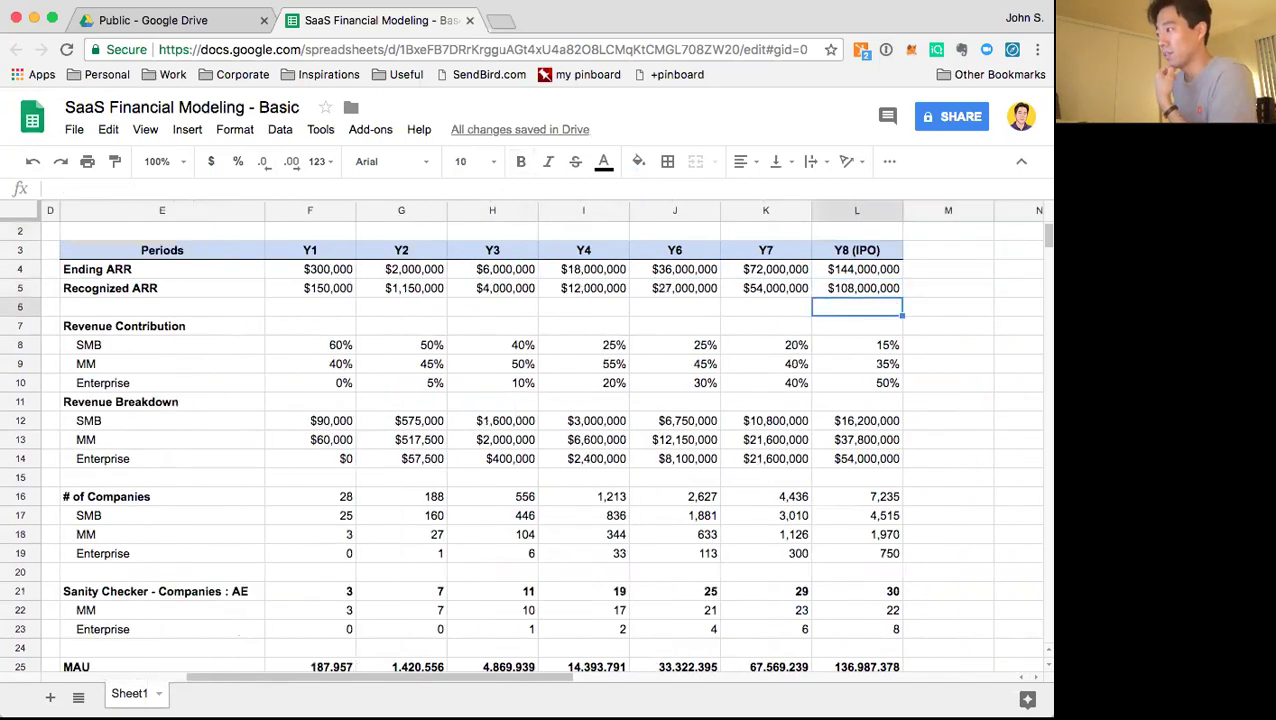
pyautogui.press('Down')
pyautogui.press('Down')
pyautogui.press('Down')
pyautogui.press('Down')
pyautogui.press('Down')
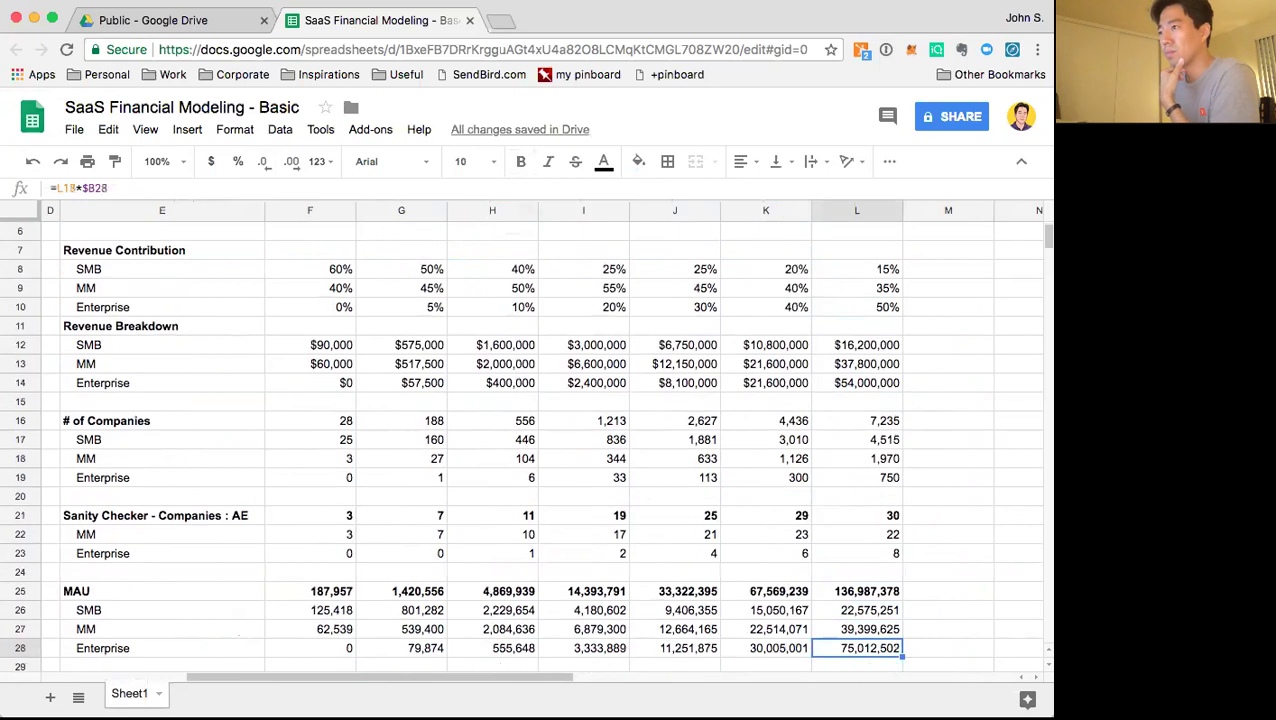
pyautogui.press('Up')
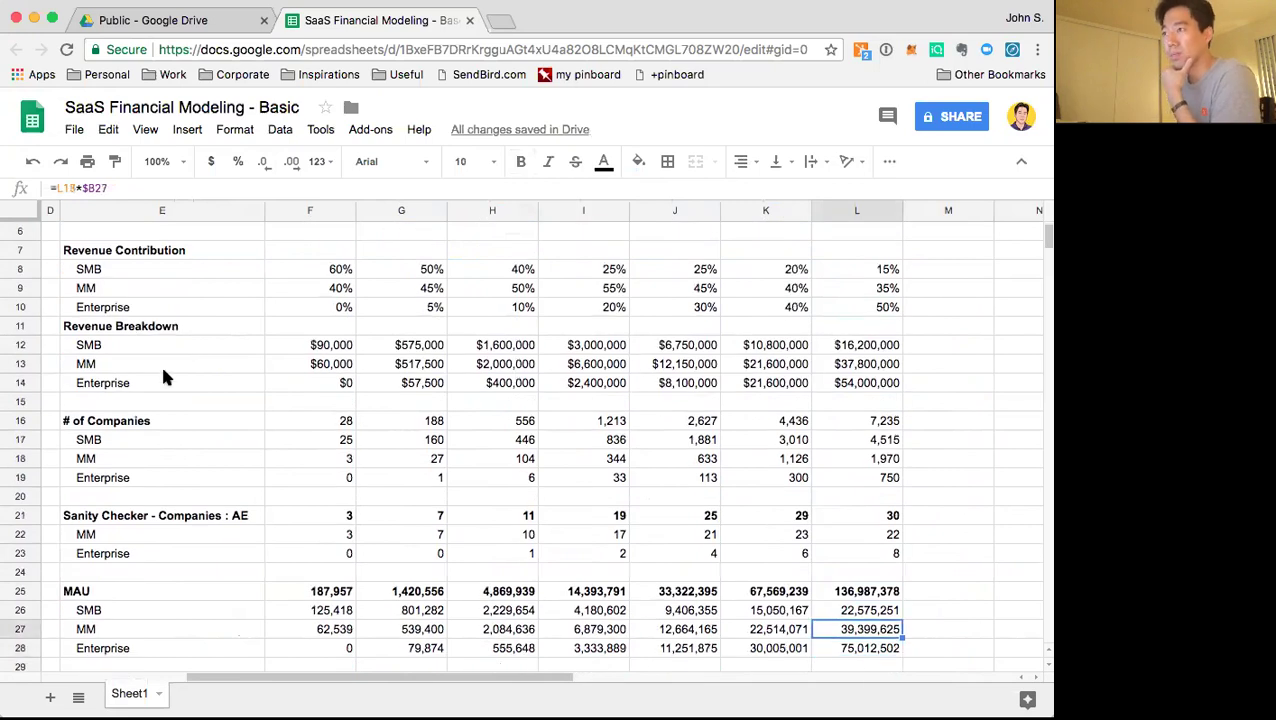
# Insert a blank row above Revenue Breakdown to separate it from Revenue Contribution
pyautogui.rightClick(26, 327)
pyautogui.click(120, 450)
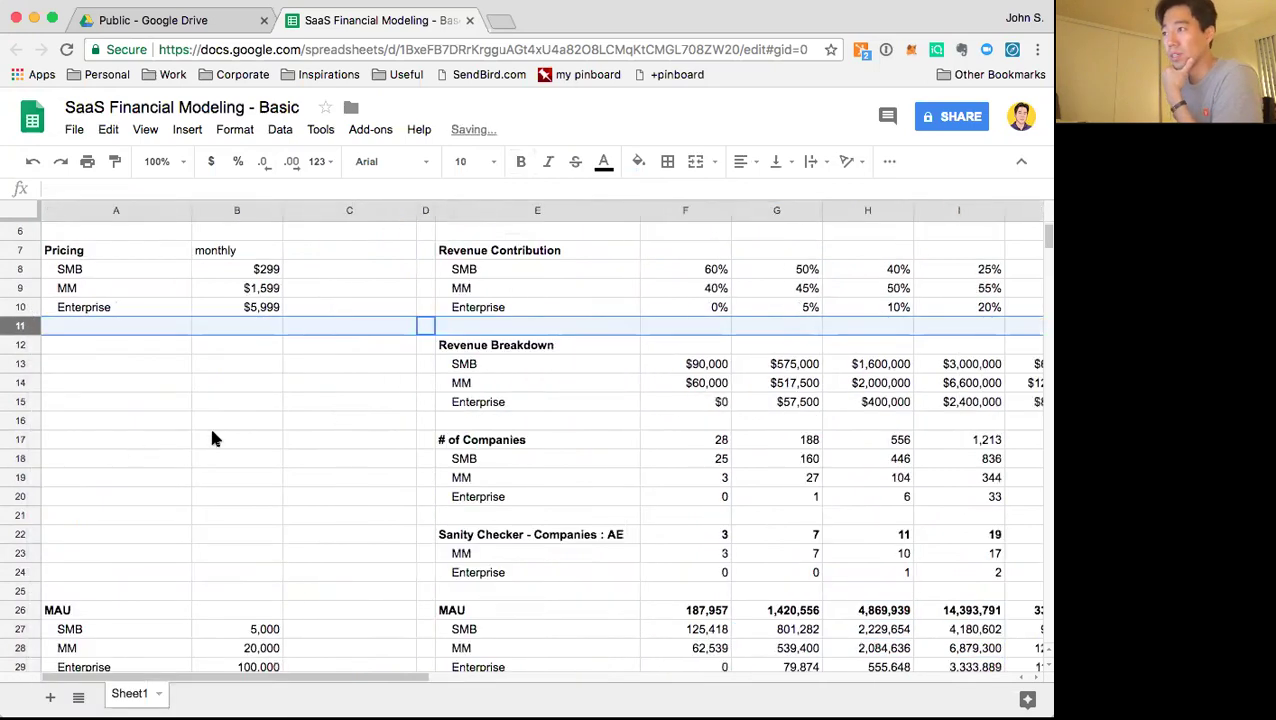
pyautogui.click(268, 403)
pyautogui.click(447, 342)
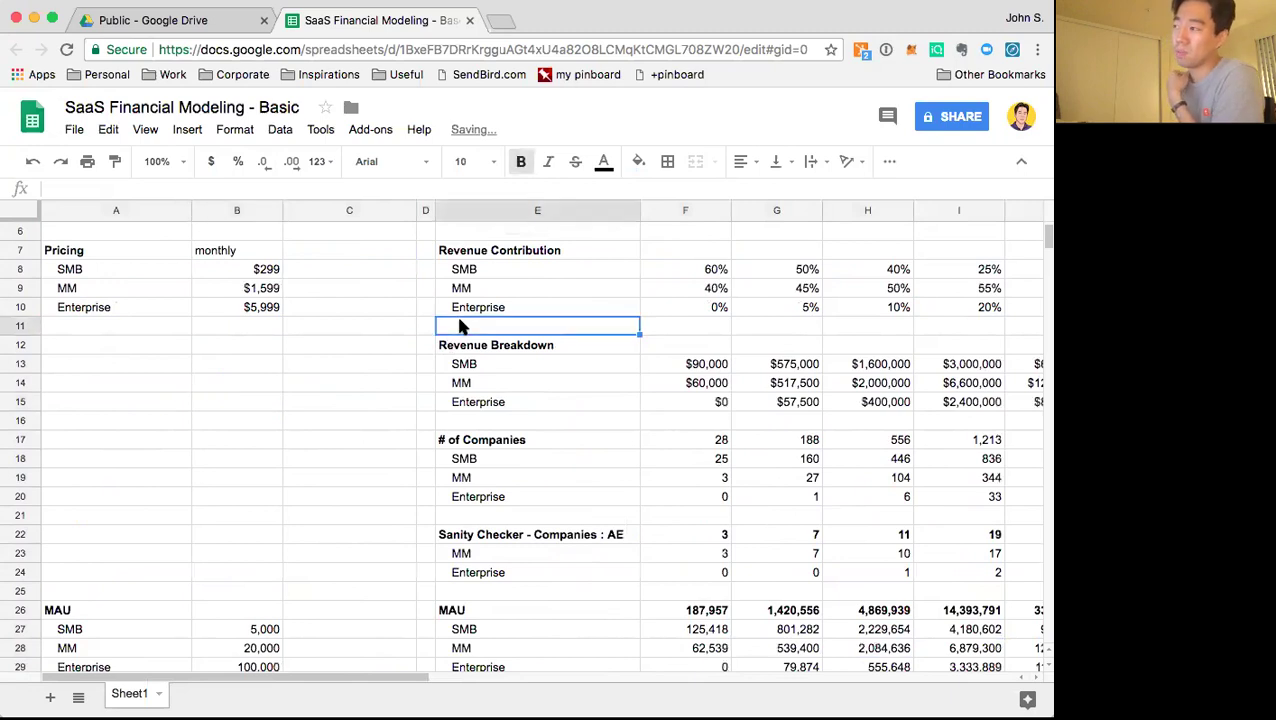
# Review the revenue breakdown, the Ending and Recognized ARR rows, and the cost sections across the years
pyautogui.press('Down')
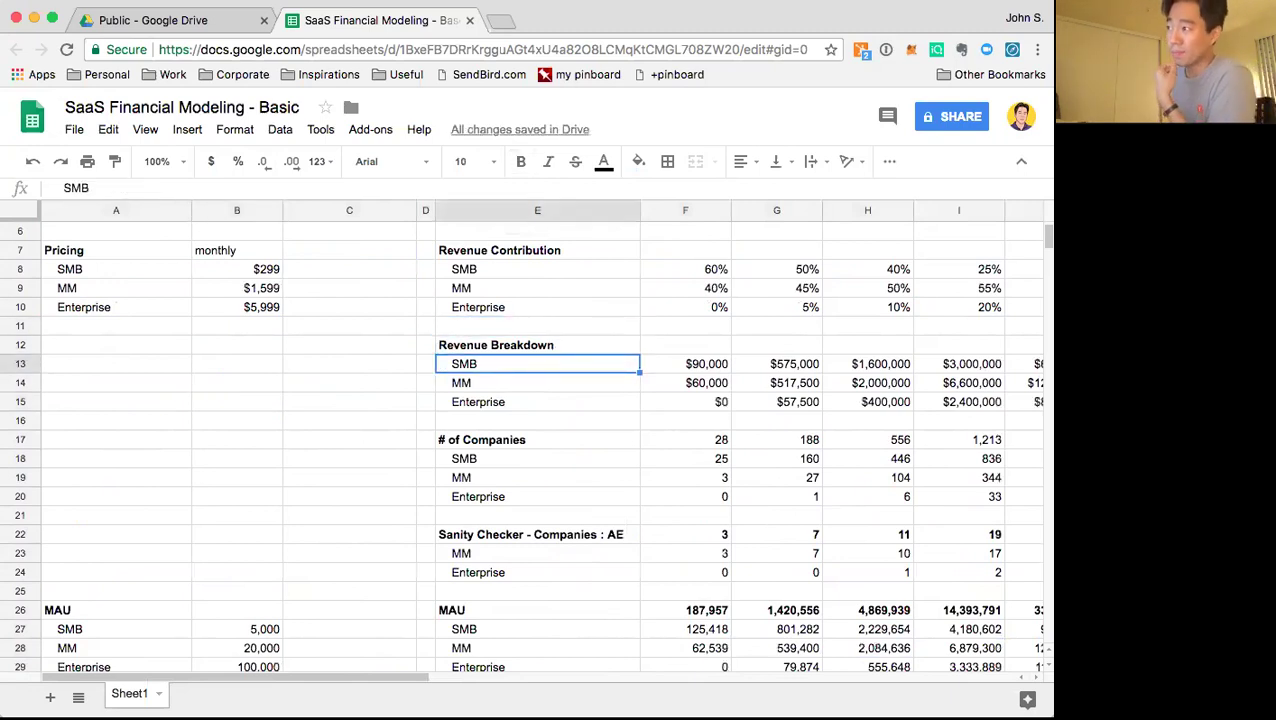
pyautogui.press('Down')
pyautogui.press('Down')
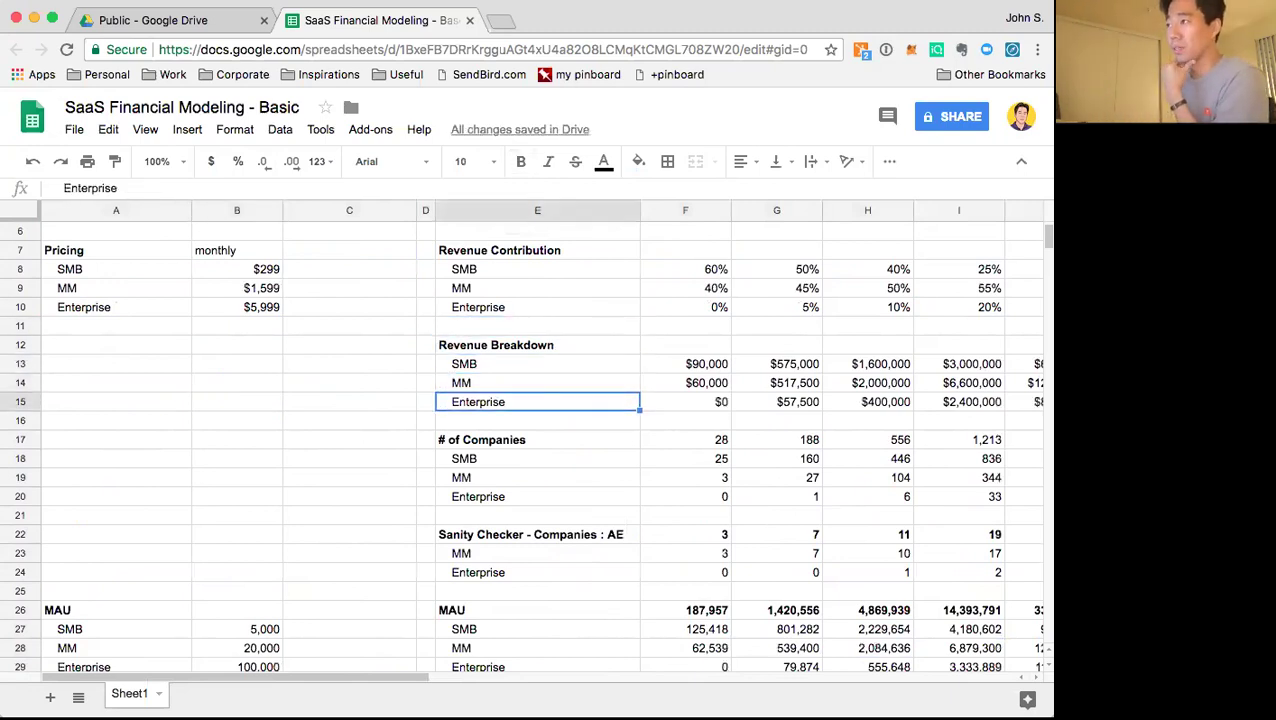
pyautogui.press('Left')
pyautogui.press('Right')
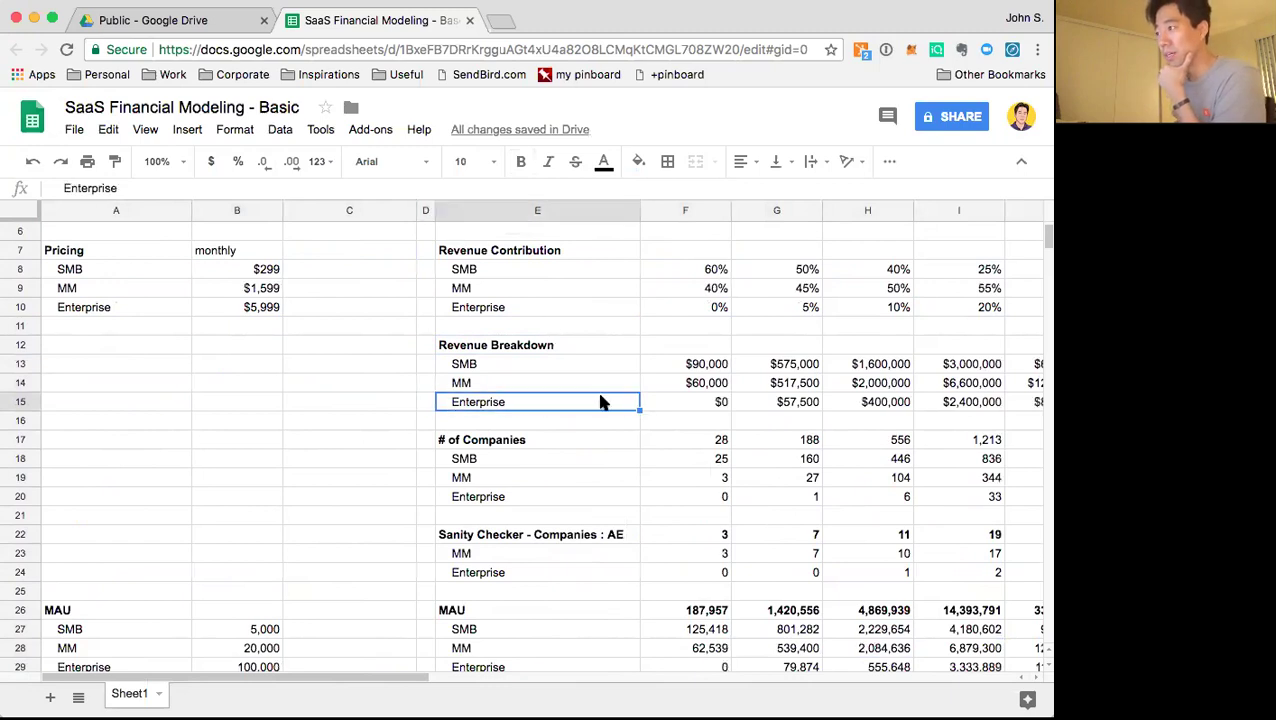
pyautogui.scroll(2, 600, 401)
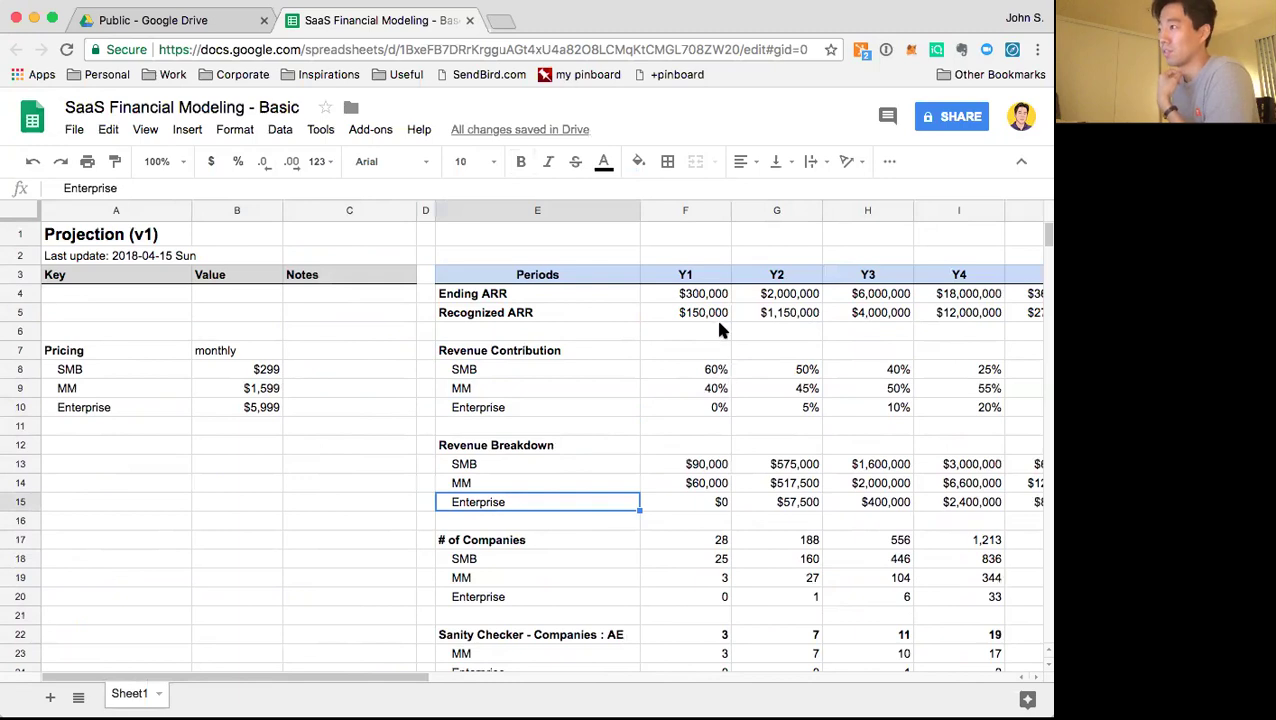
pyautogui.moveTo(549, 296); pyautogui.dragTo(549, 323)
pyautogui.click(564, 336)
pyautogui.scroll(-4, 573, 386)
pyautogui.scroll(-8, 573, 395)
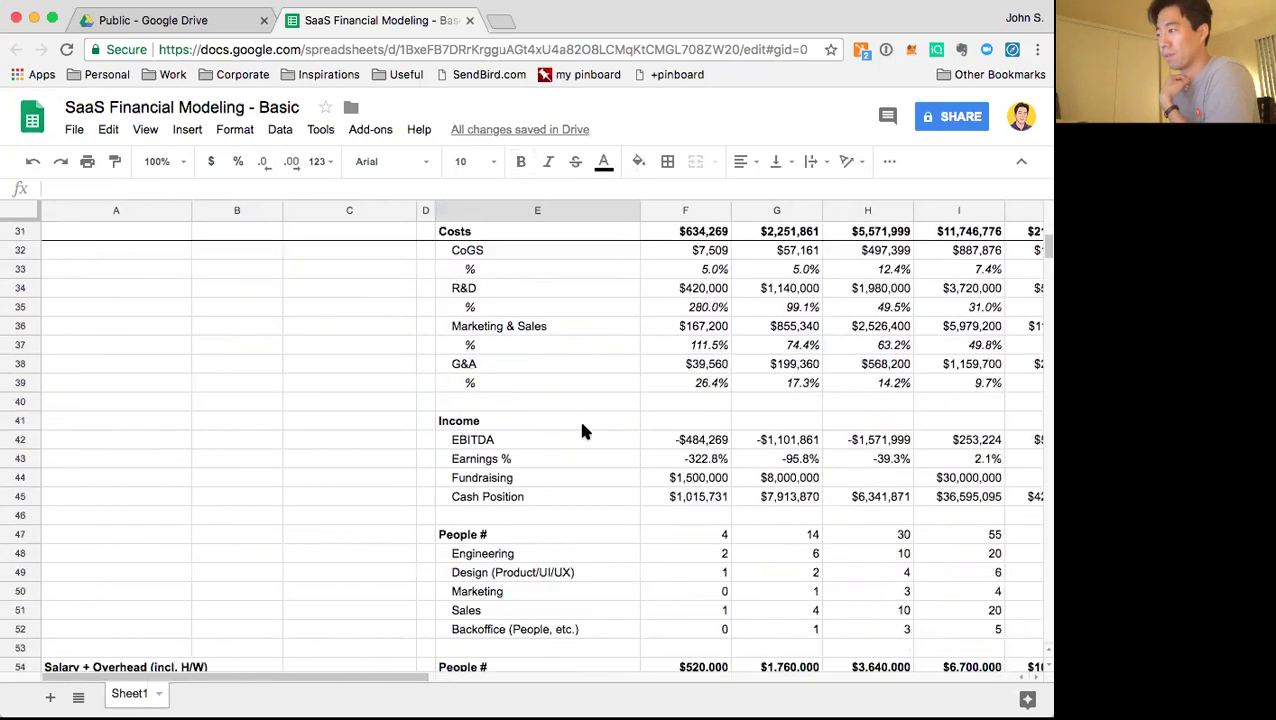
pyautogui.hscroll(5, 395, 688)
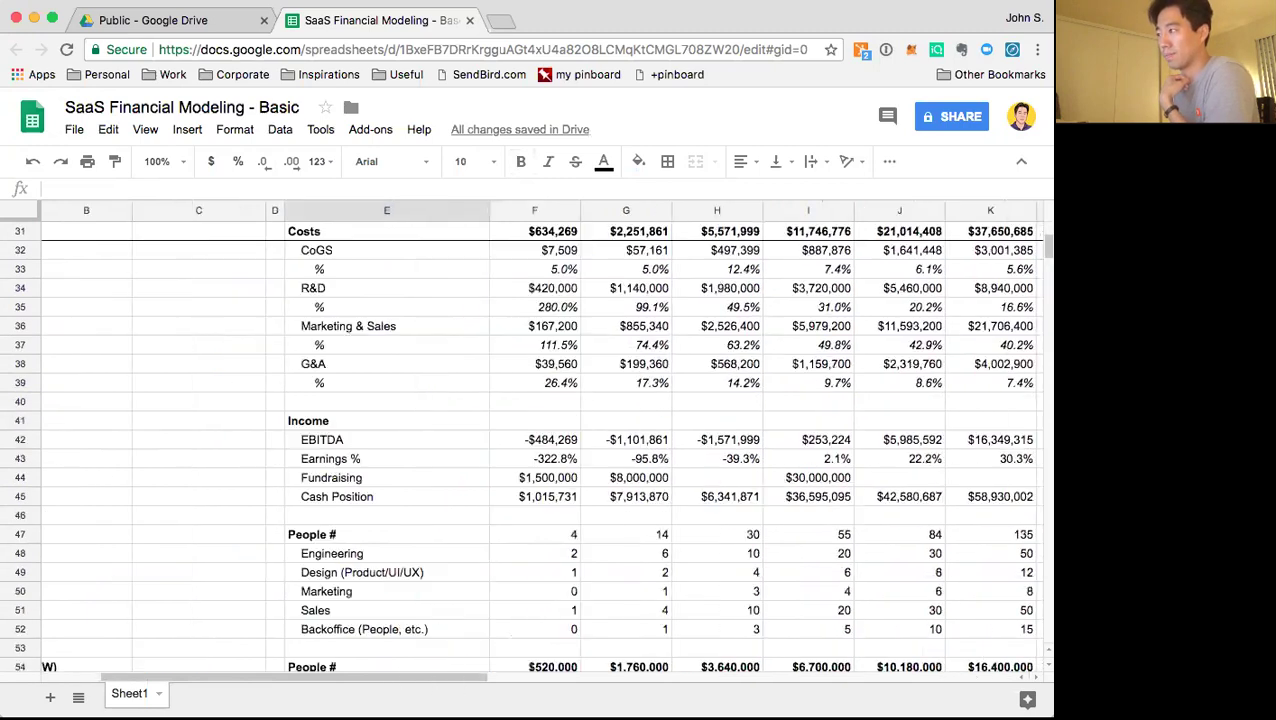
# Examine the EBITDA, Earnings %, Fundraising and Cash Position rows of the Income section for the later years
pyautogui.click(655, 530)
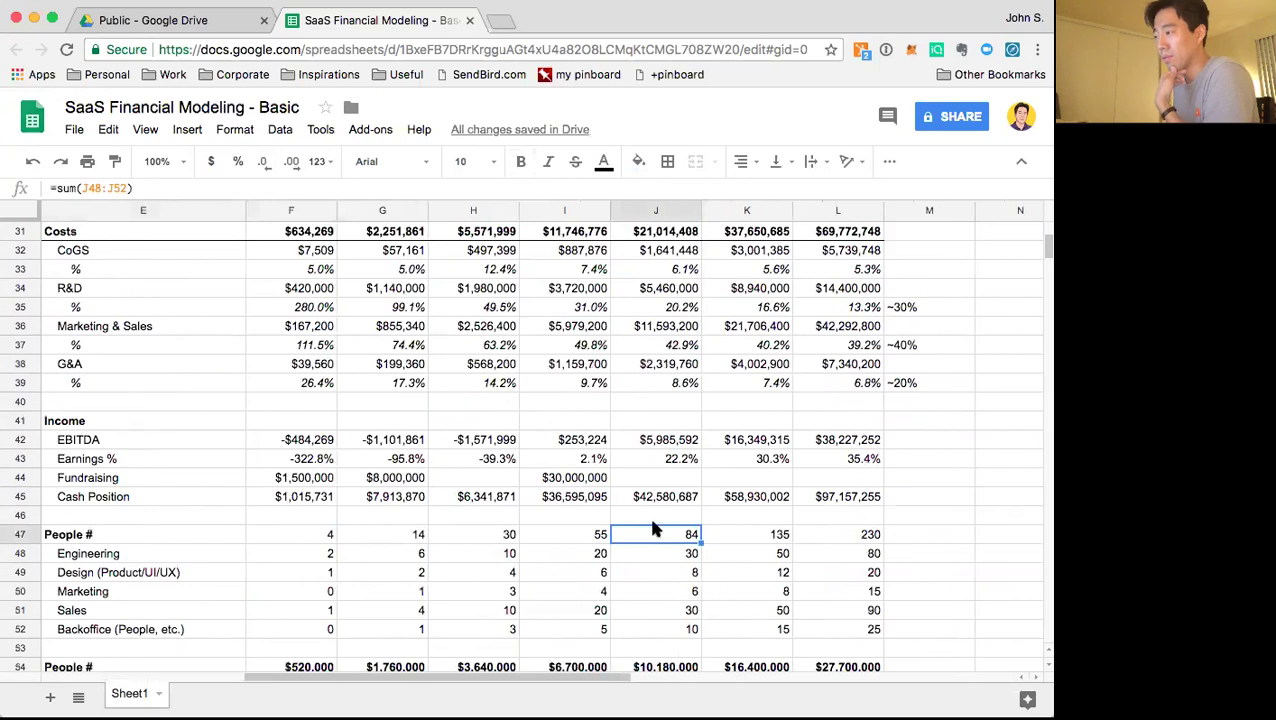
pyautogui.click(582, 479)
pyautogui.click(855, 480)
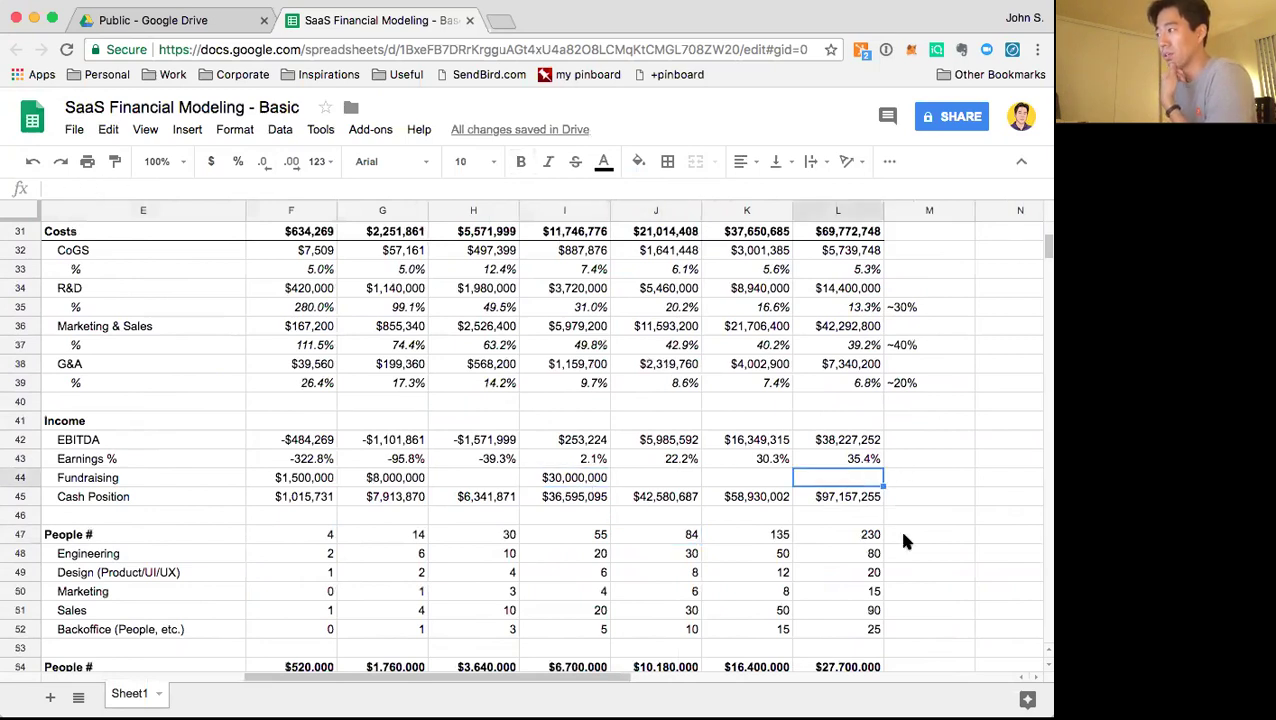
pyautogui.press('Left')
pyautogui.press('Up')
pyautogui.press('Up')
pyautogui.press('Left')
pyautogui.press('Down')
pyautogui.press('Down')
pyautogui.press('Up')
pyautogui.press('Up')
pyautogui.press('Down')
pyautogui.press('Right')
pyautogui.press('Right')
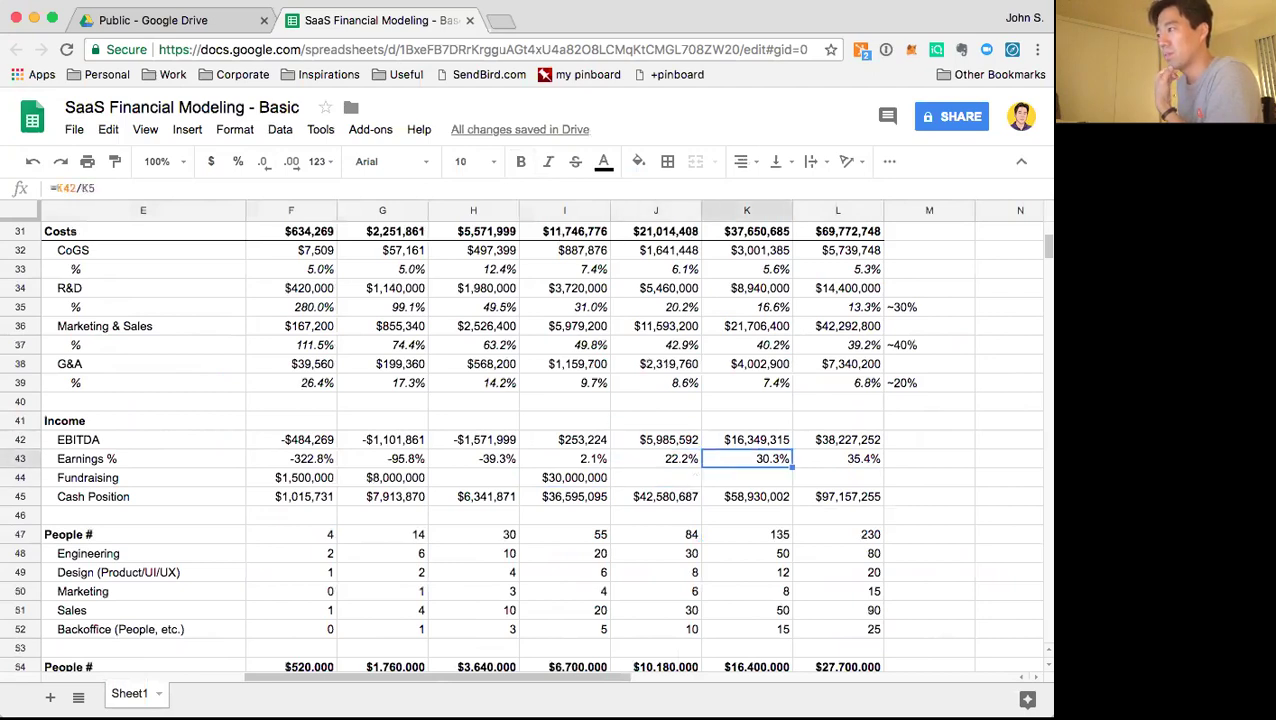
pyautogui.press('Left')
pyautogui.press('Left')
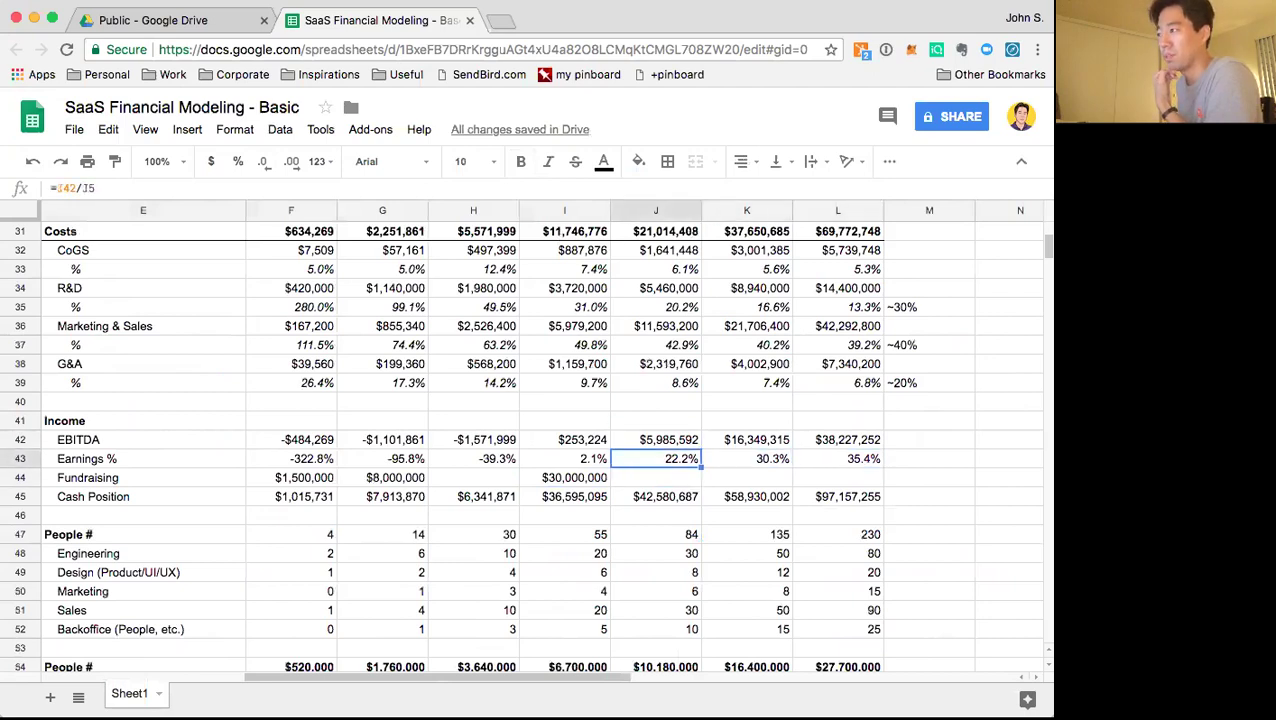
pyautogui.press('Down')
pyautogui.press('Right')
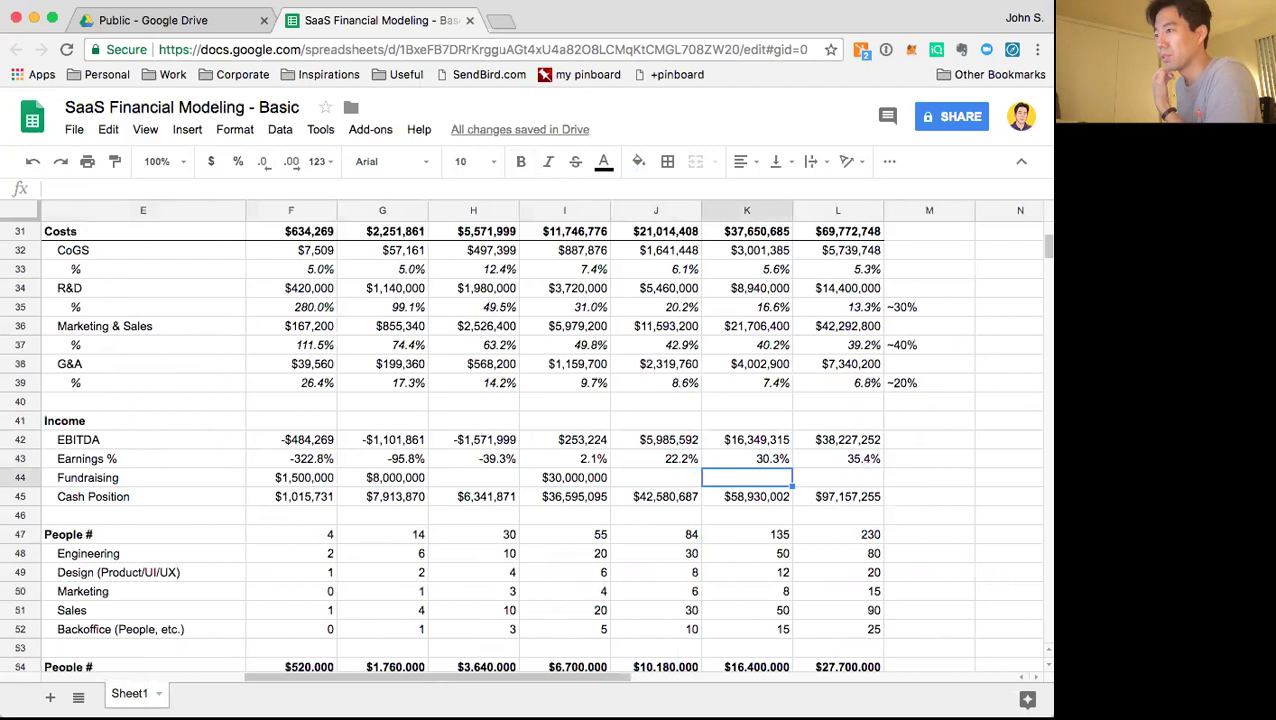
pyautogui.press('Left')
pyautogui.press('Right')
# Examine the Y7 headcount, people costs and Revenue / Employee and Revenue / Sales checks in column K
pyautogui.press('Down')
pyautogui.press('Down')
pyautogui.press('Down')
pyautogui.press('Down')
pyautogui.press('Down')
pyautogui.press('Down')
pyautogui.press('Down')
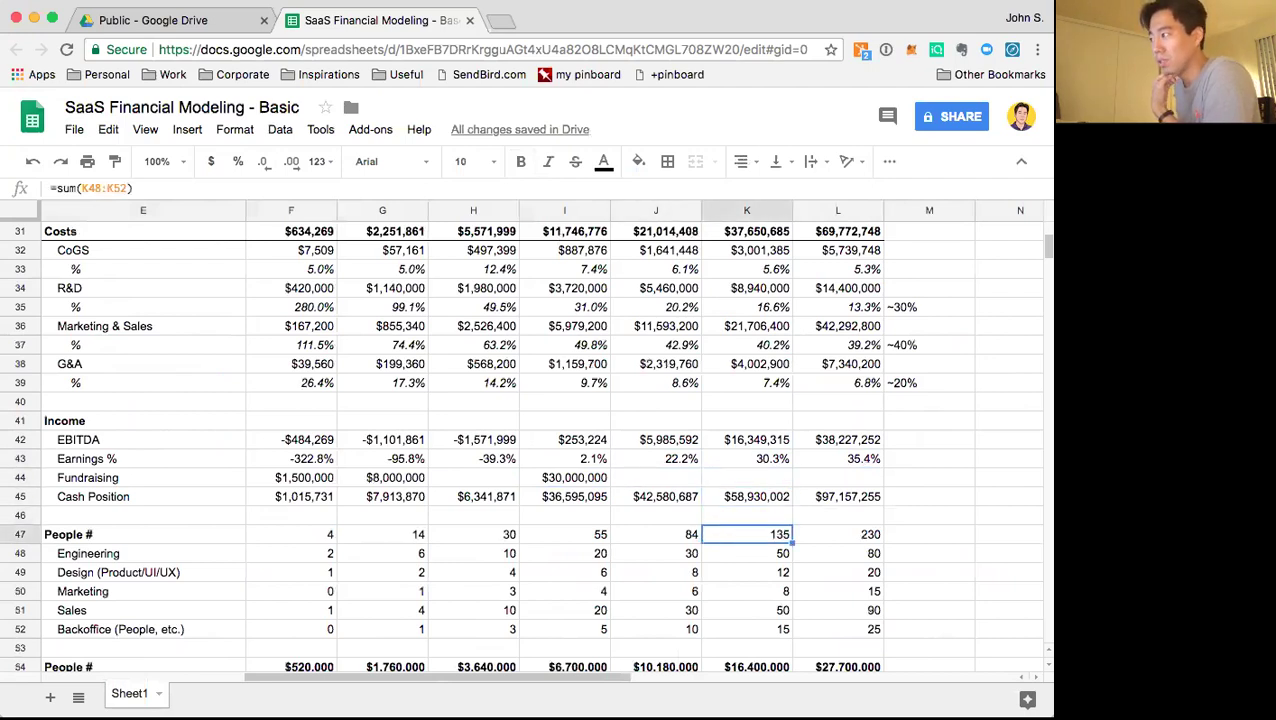
pyautogui.press('Down')
pyautogui.press('Down')
pyautogui.press('Down')
pyautogui.press('Down')
pyautogui.press('Down')
pyautogui.press('Down')
pyautogui.press('Down')
pyautogui.press('Down')
pyautogui.press('Down')
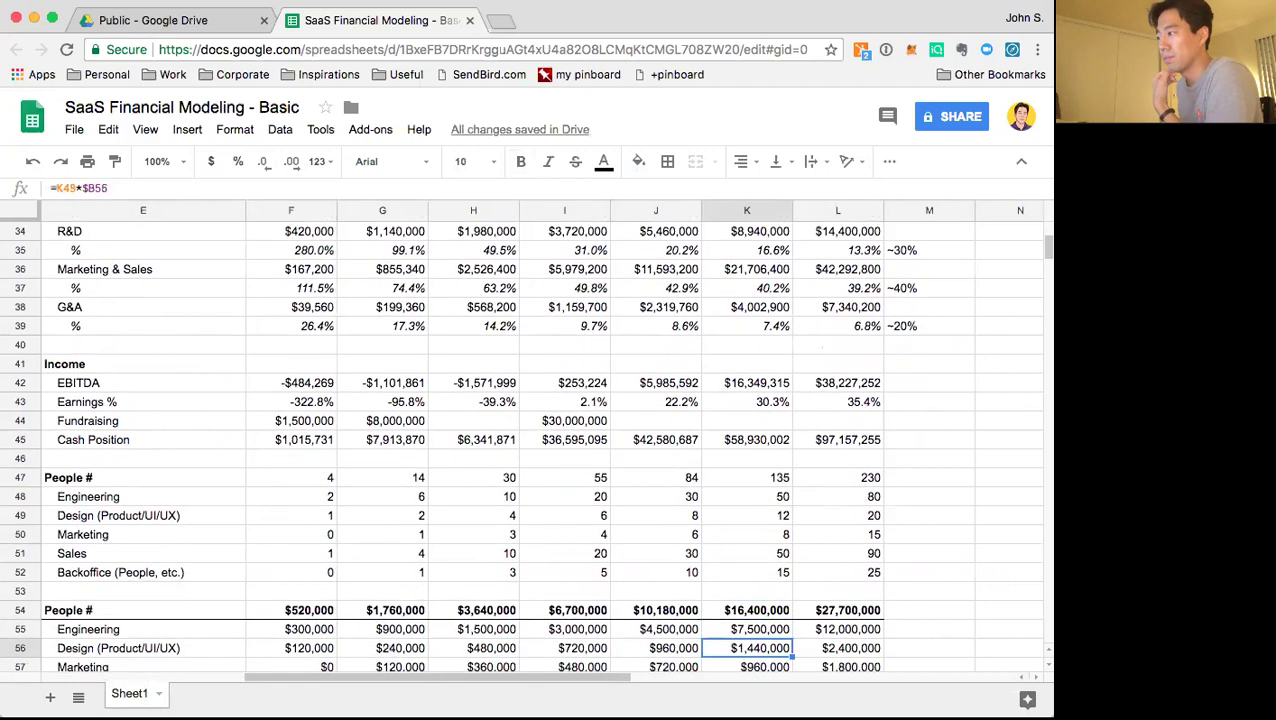
pyautogui.press('Down')
pyautogui.press('Down')
pyautogui.press('Down')
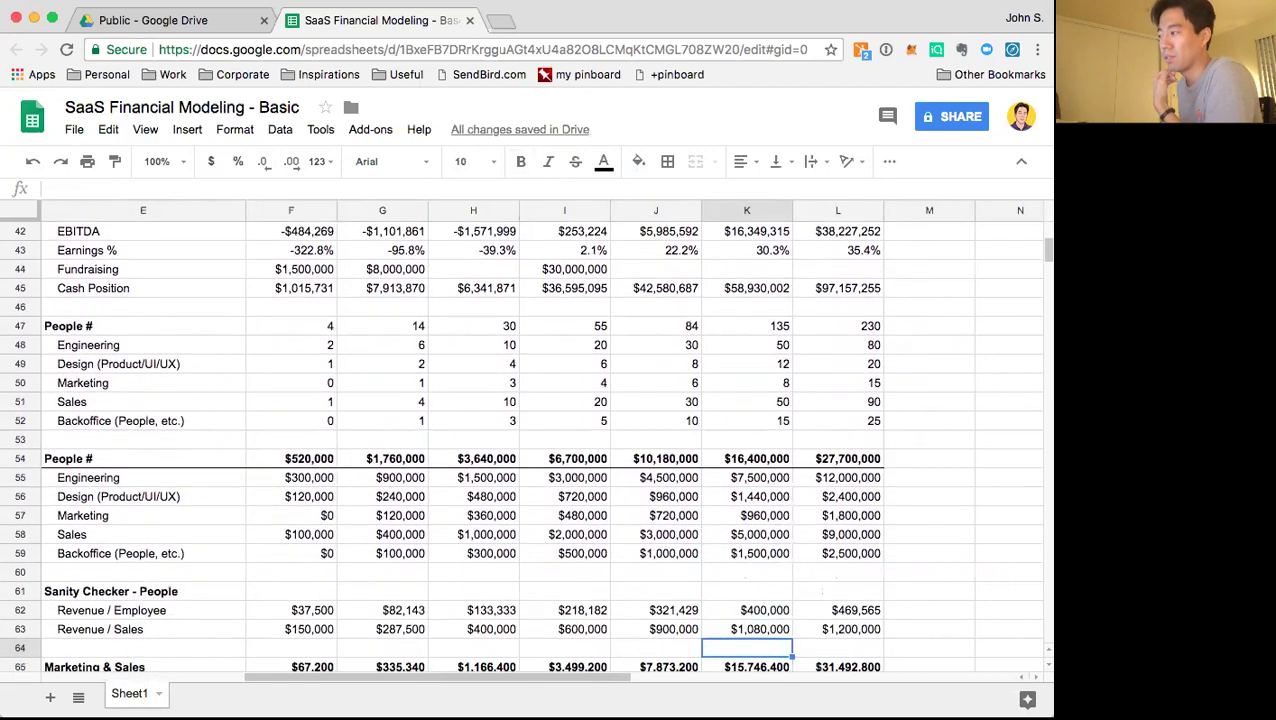
pyautogui.press('Up')
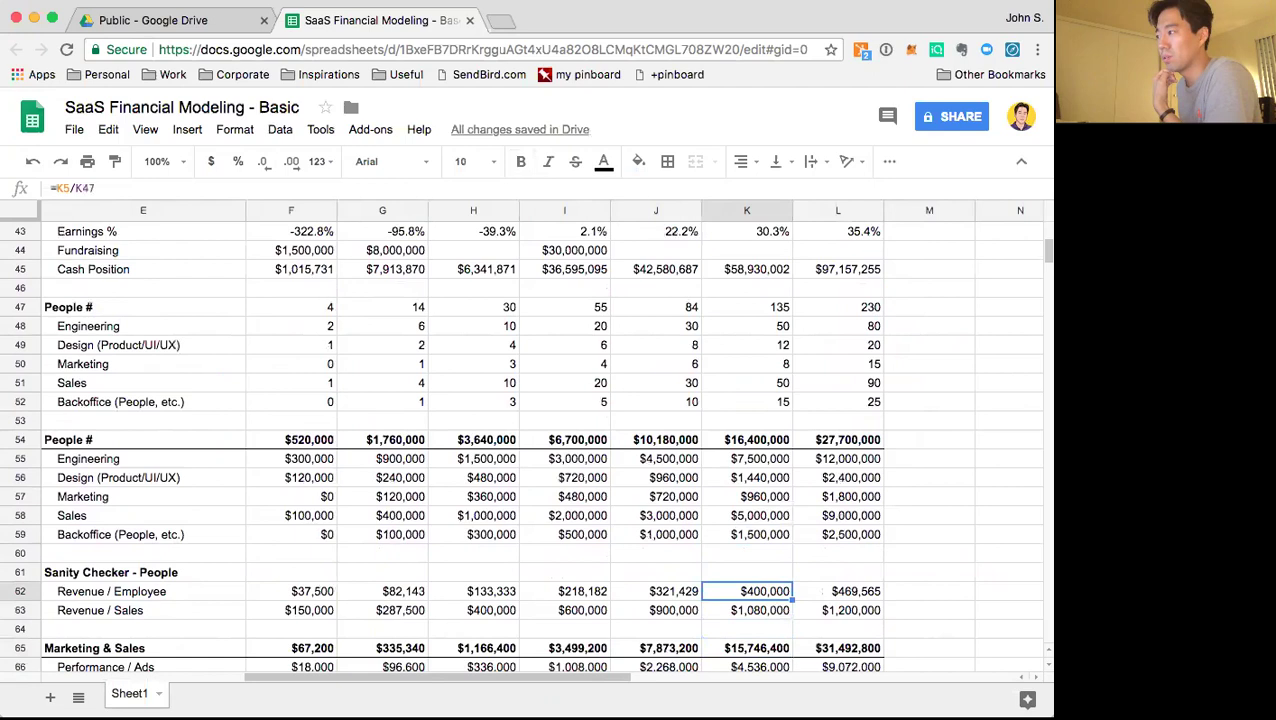
# Examine the Revenue / Sales check in row 63 across the years up to column L
pyautogui.press('Right')
pyautogui.press('Down')
pyautogui.press('Left')
pyautogui.press('Left')
pyautogui.press('Left')
pyautogui.press('Left')
pyautogui.press('Right')
pyautogui.press('Left')
pyautogui.press('Right')
pyautogui.press('Right')
pyautogui.press('Left')
pyautogui.press('Left')
pyautogui.press('Right')
pyautogui.press('Right')
pyautogui.press('Right')
pyautogui.press('Right')
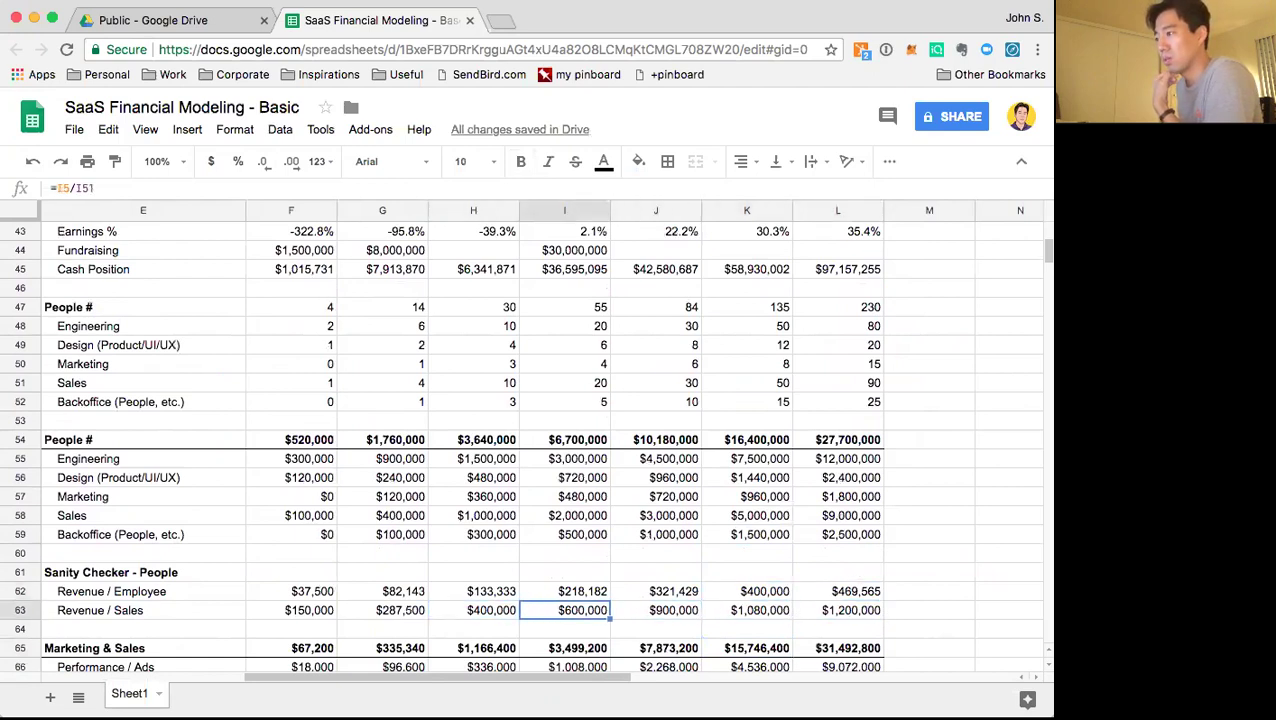
pyautogui.press('Left')
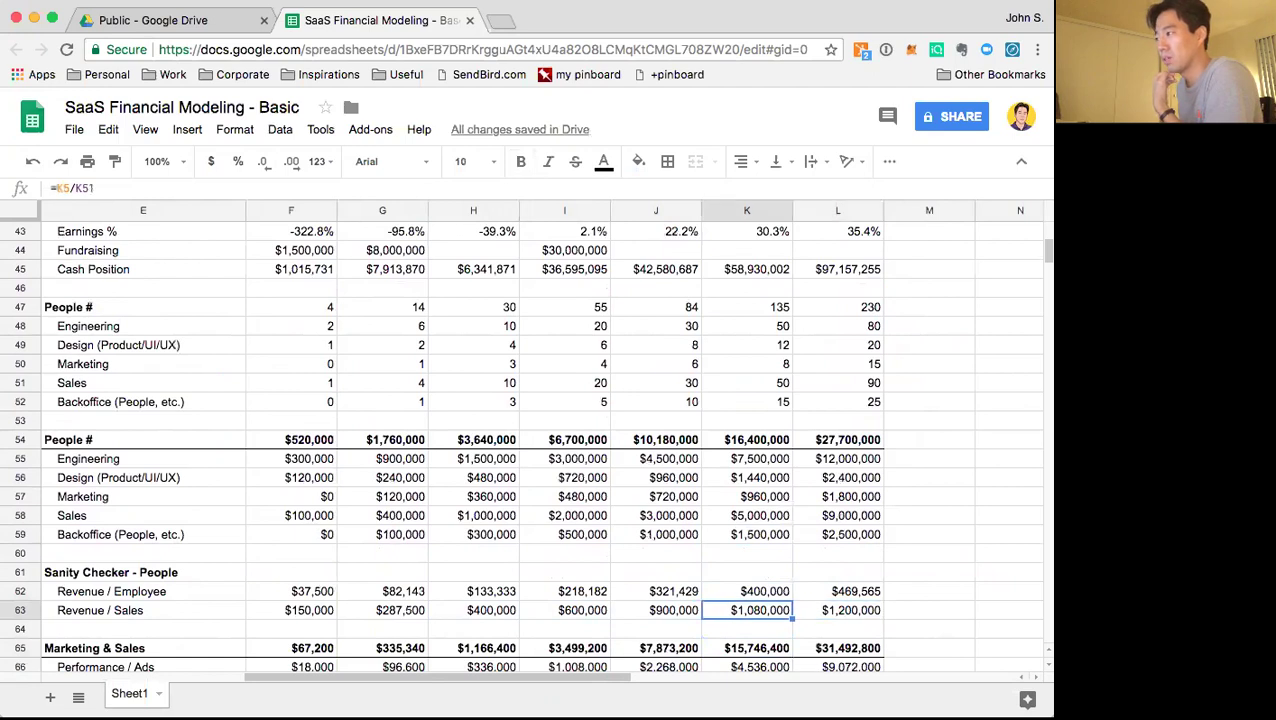
pyautogui.press('Up')
pyautogui.press('Right')
pyautogui.press('Down')
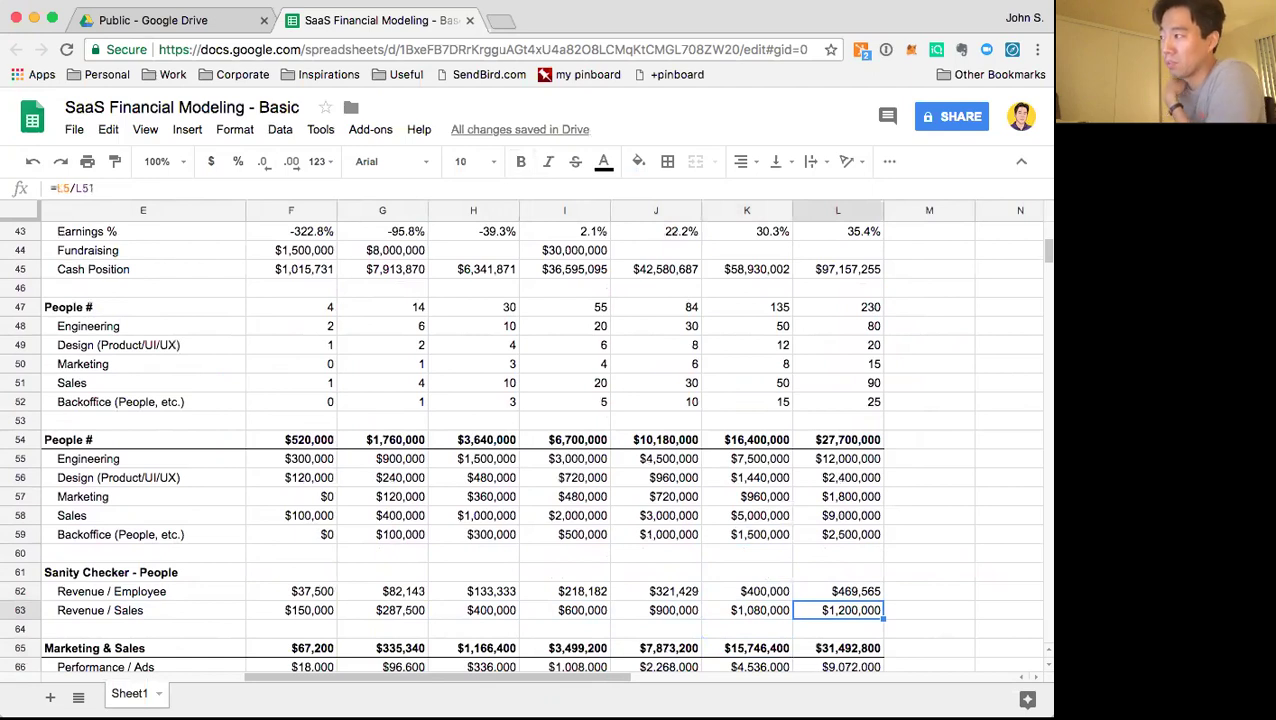
pyautogui.press('Up')
pyautogui.press('Down')
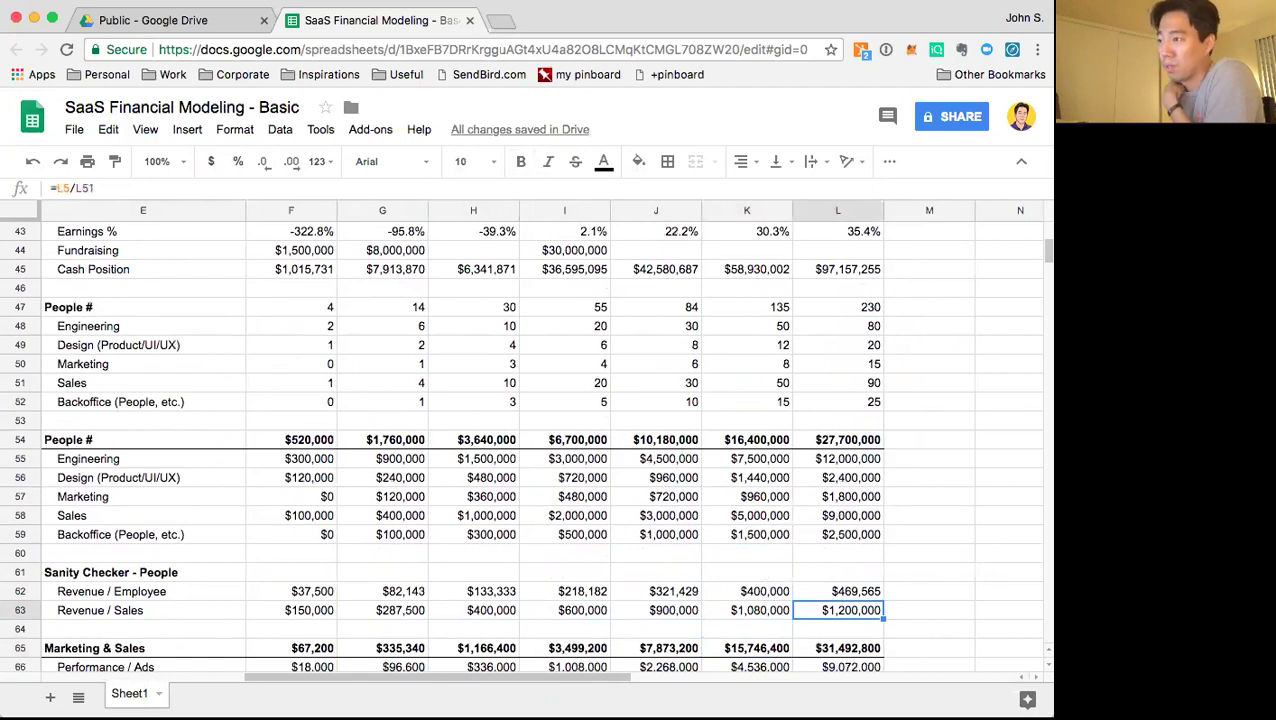
# Examine the Revenue / Employee check in row 62 from the early years through the last one
pyautogui.press('Up')
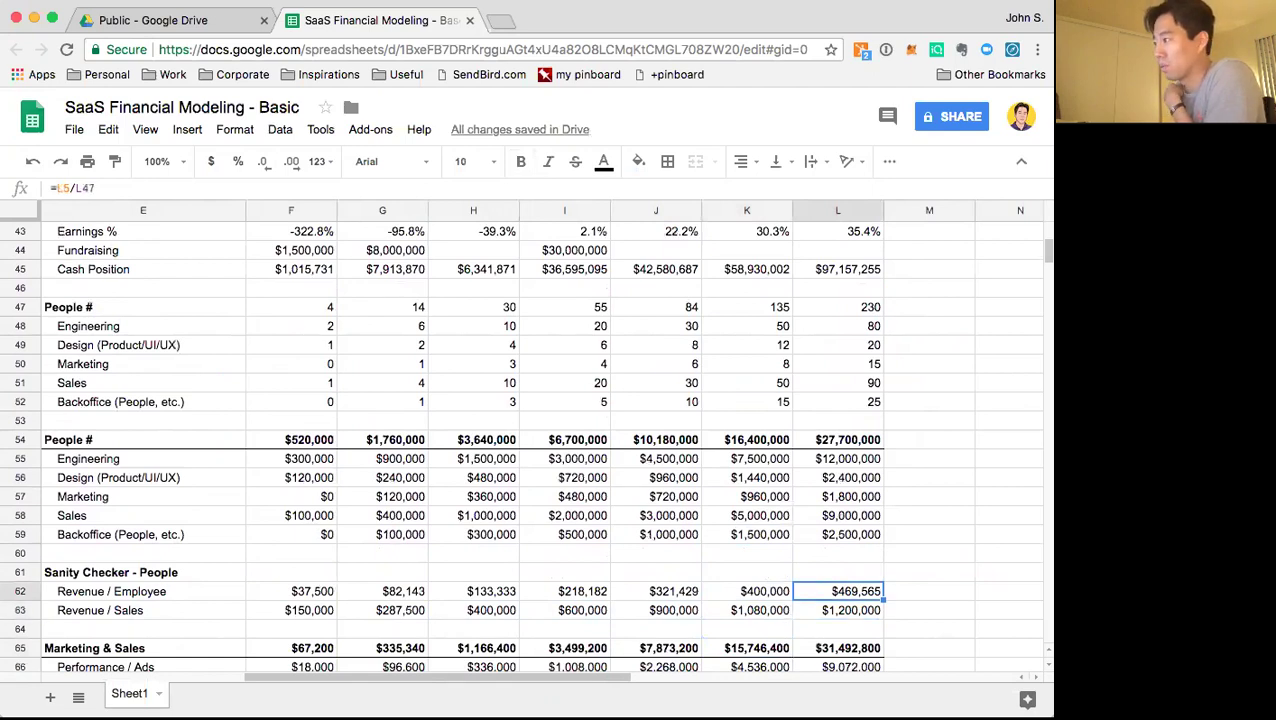
pyautogui.press('Left')
pyautogui.press('Left')
pyautogui.press('Left')
pyautogui.press('Left')
pyautogui.press('Left')
pyautogui.press('Right')
pyautogui.press('Right')
pyautogui.press('Right')
pyautogui.press('Right')
pyautogui.press('Right')
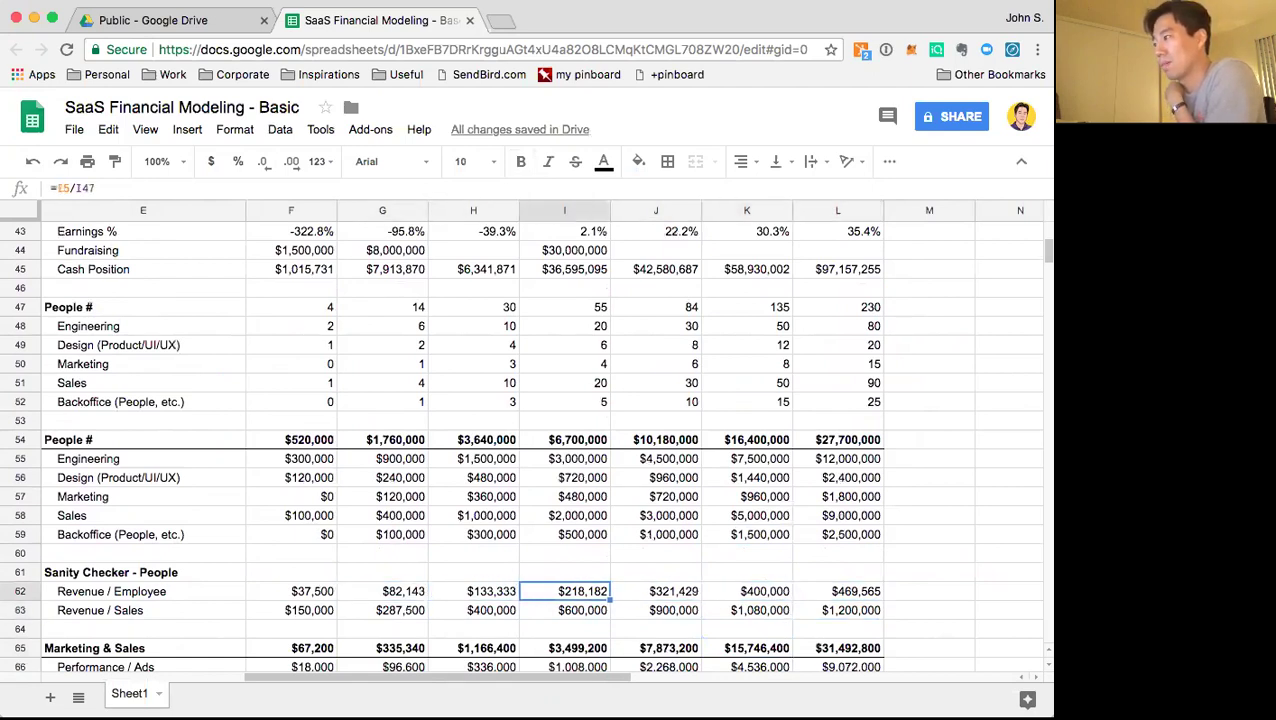
# Review the Marketing & Sales cost lines, including Performance / Ads and Conferences, across the years
pyautogui.press('Left')
pyautogui.press('Left')
pyautogui.press('Down')
pyautogui.press('Down')
pyautogui.press('Down')
pyautogui.press('Down')
pyautogui.press('Down')
pyautogui.press('Down')
pyautogui.press('Down')
pyautogui.press('Down')
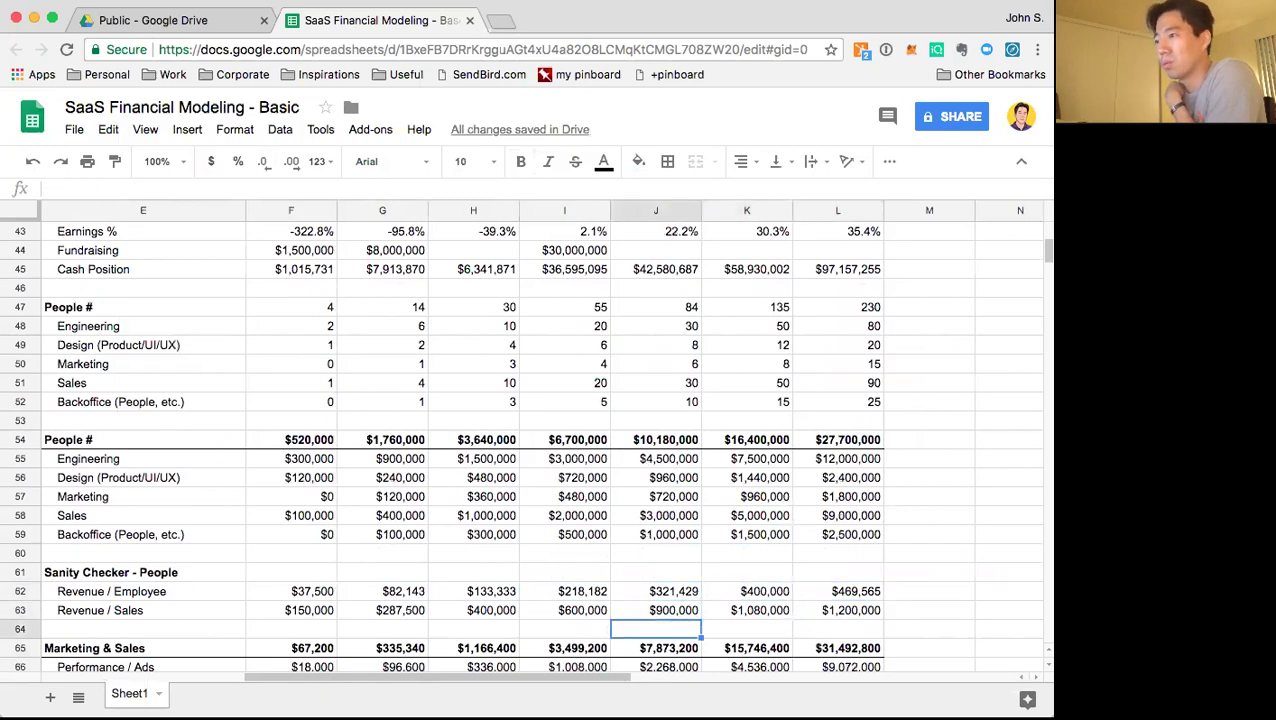
pyautogui.press('Up')
pyautogui.press('Up')
pyautogui.press('Up')
pyautogui.press('Right')
pyautogui.press('Right')
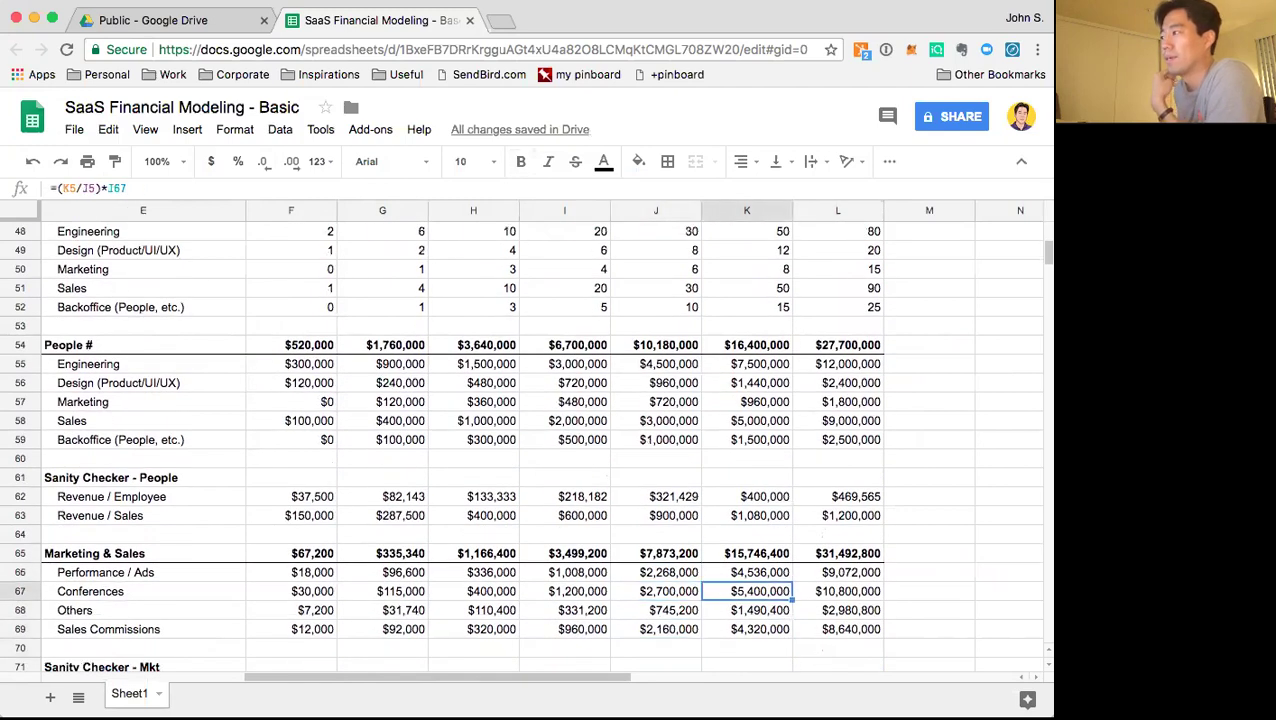
pyautogui.press('Up')
pyautogui.press('Down')
pyautogui.press('Up')
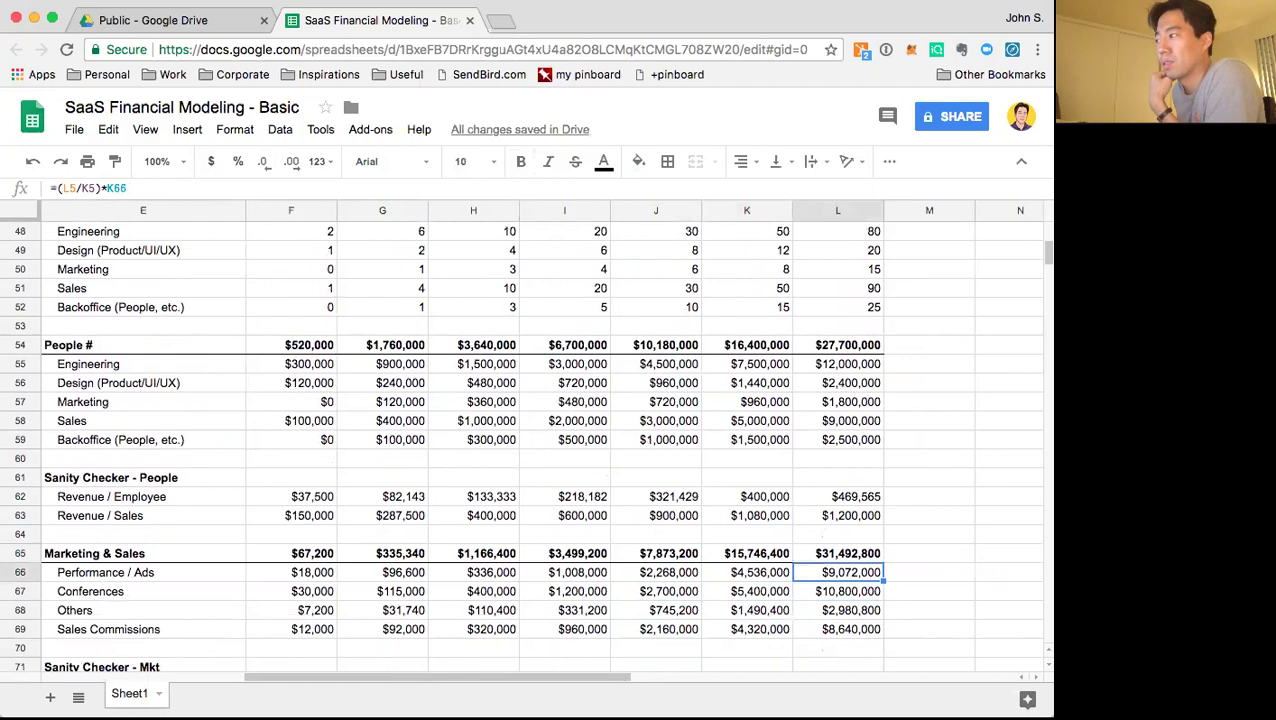
pyautogui.press('Left')
pyautogui.press('Left')
pyautogui.press('Left')
pyautogui.press('Left')
pyautogui.press('Down')
pyautogui.press('Down')
pyautogui.press('Down')
pyautogui.press('Down')
pyautogui.press('Down')
pyautogui.press('Down')
pyautogui.press('Down')
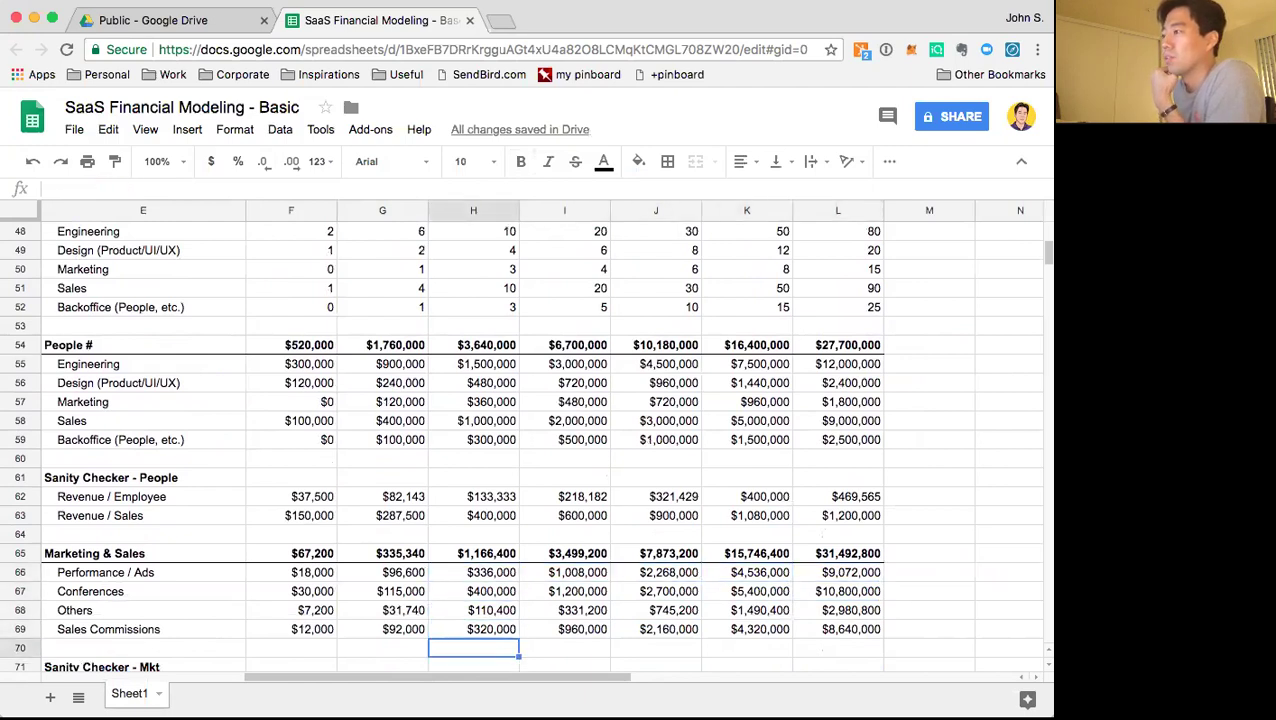
pyautogui.press('Up')
pyautogui.press('Up')
pyautogui.press('Up')
pyautogui.press('Up')
pyautogui.press('Up')
# Examine the CAC of Marketing and CAC of S&M (incl. ppl) checks across all years
pyautogui.press('Down')
pyautogui.press('Down')
pyautogui.press('Down')
pyautogui.press('Down')
pyautogui.press('Left')
pyautogui.press('Left')
pyautogui.press('Right')
pyautogui.press('Right')
pyautogui.press('Right')
pyautogui.press('Right')
pyautogui.press('Right')
pyautogui.press('Right')
pyautogui.press('Down')
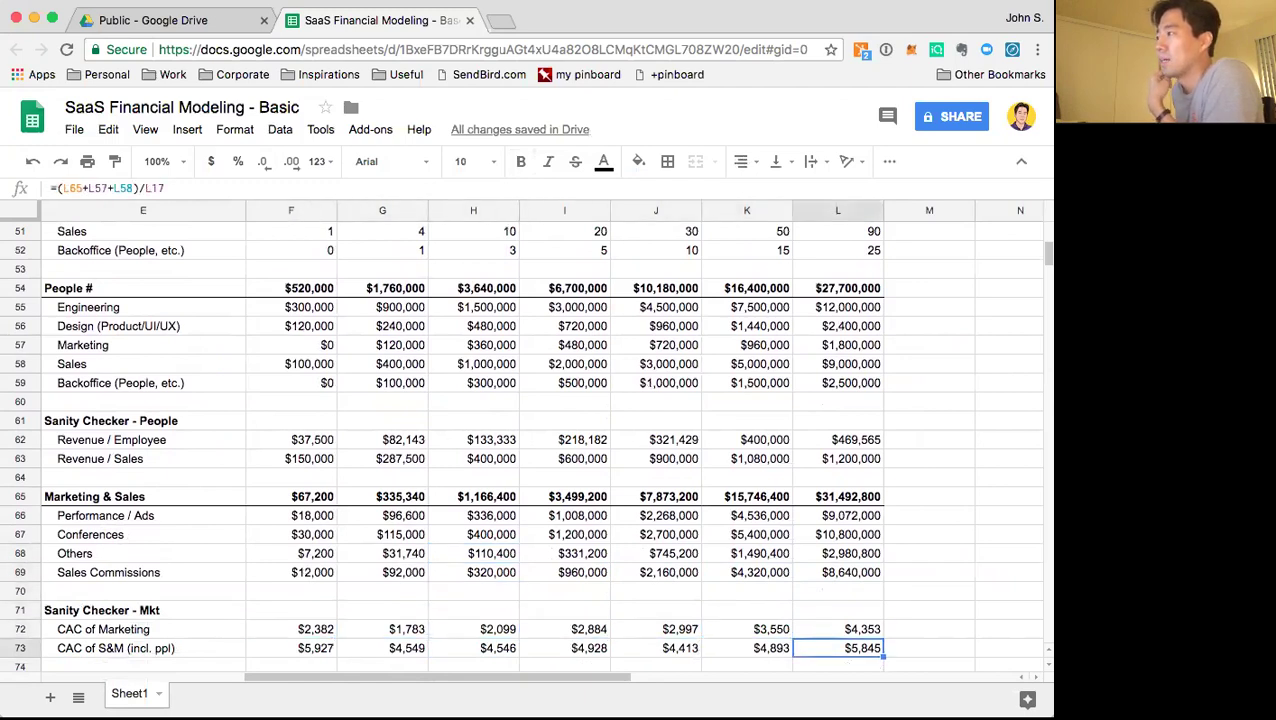
pyautogui.press('Left')
pyautogui.press('Left')
pyautogui.press('Left')
pyautogui.press('Left')
pyautogui.press('Left')
pyautogui.press('Left')
pyautogui.press('Down')
pyautogui.press('Down')
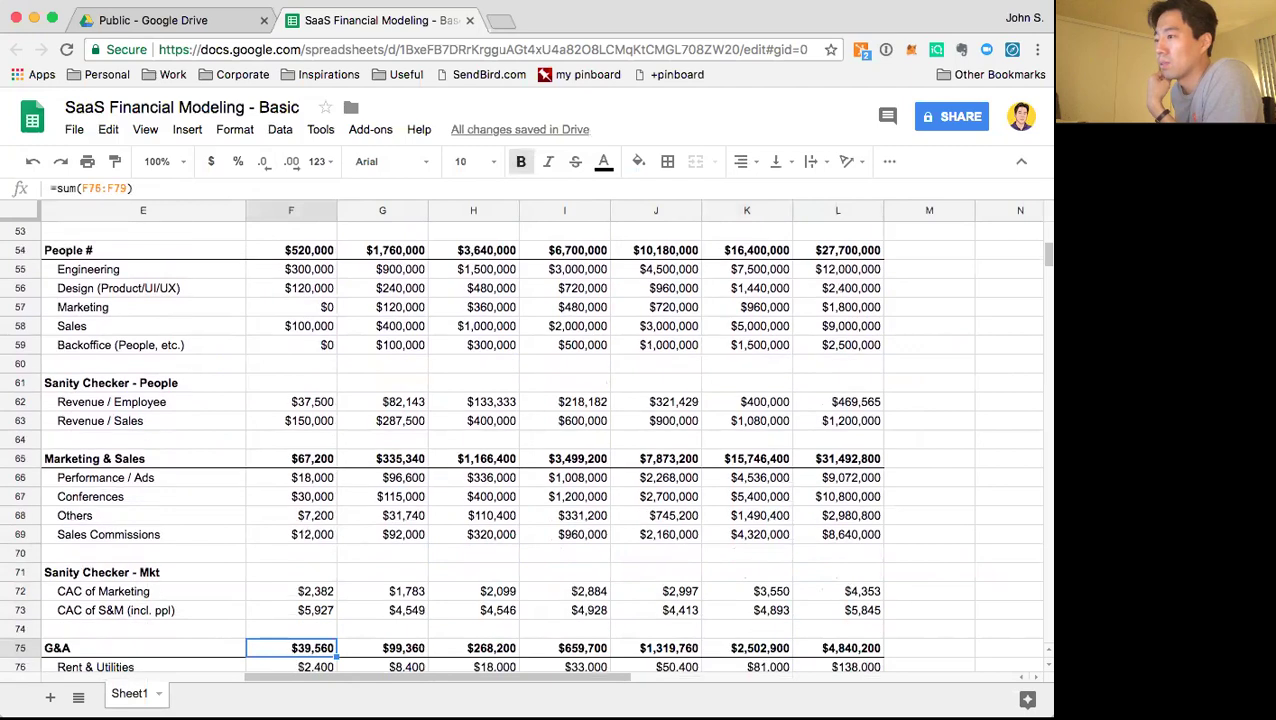
pyautogui.press('Up')
pyautogui.press('Up')
pyautogui.press('Right')
pyautogui.press('Right')
pyautogui.press('Right')
pyautogui.press('Right')
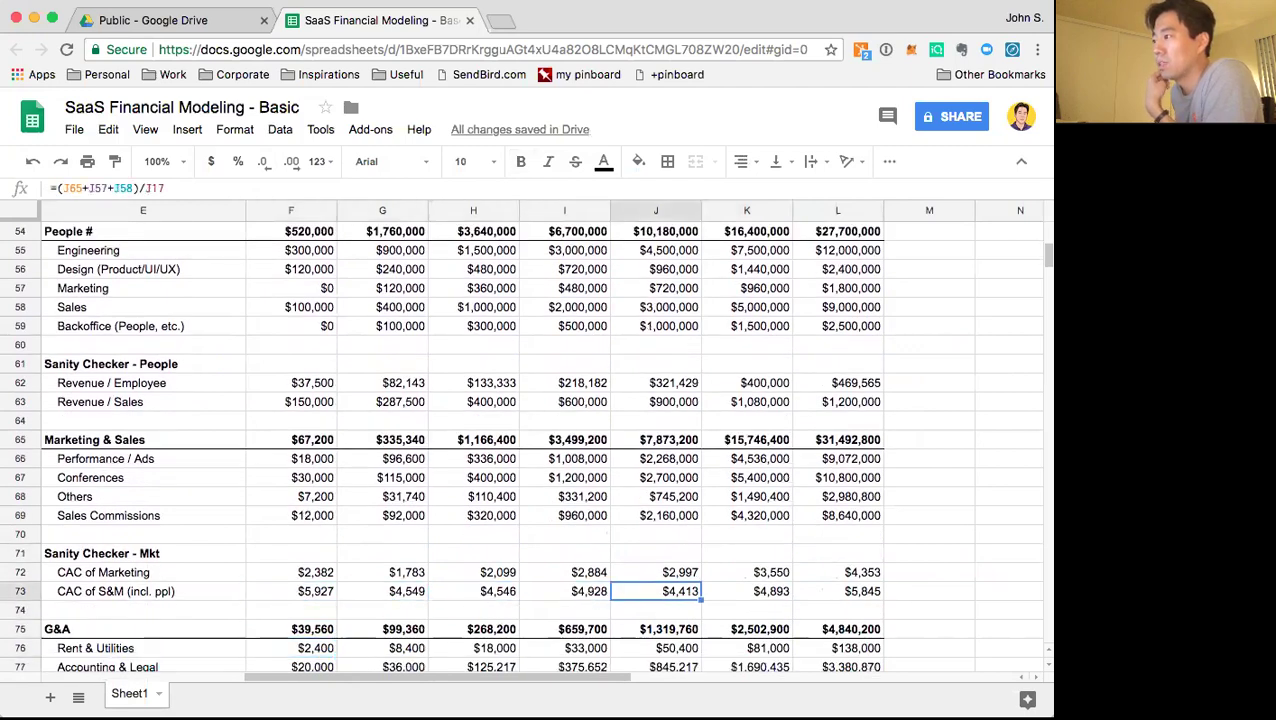
pyautogui.press('Right')
pyautogui.press('Right')
pyautogui.press('Right')
pyautogui.press('Left')
# Review the G&A total and its Rent & Utilities, Accounting & Legal, Travel and Misc. lines
pyautogui.press('Down')
pyautogui.press('Down')
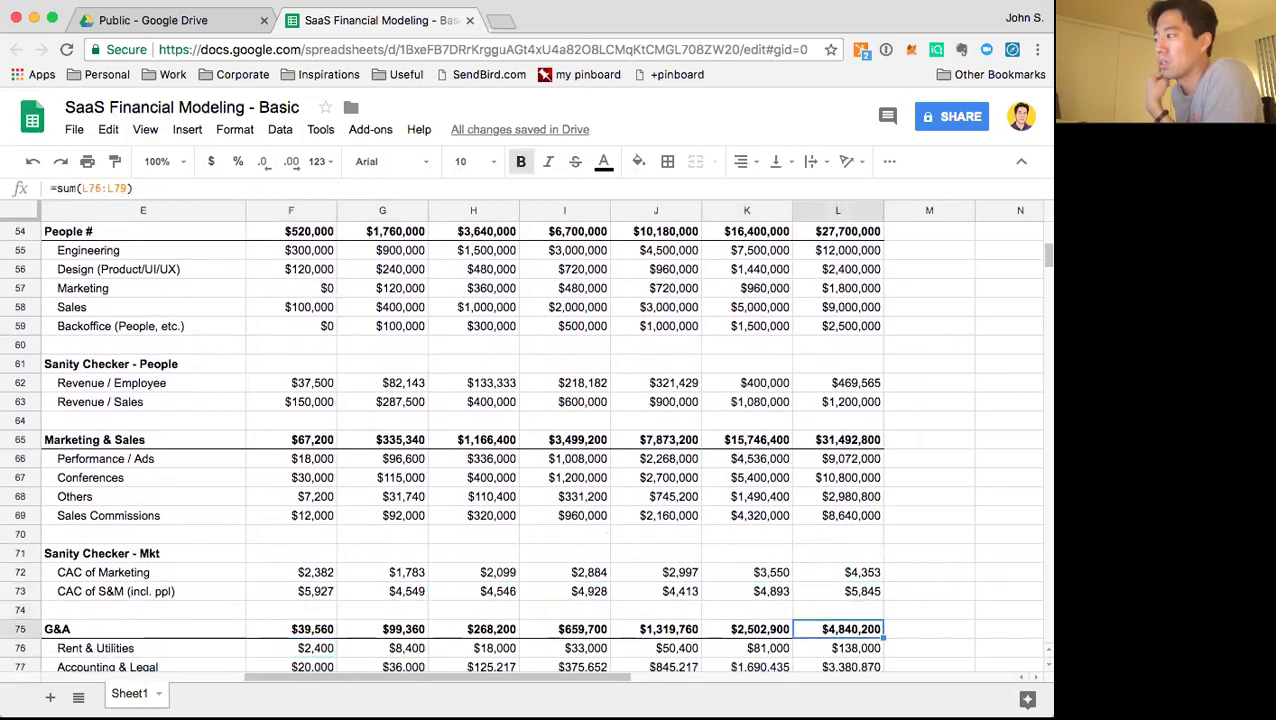
pyautogui.press('Down')
pyautogui.press('Down')
pyautogui.press('Down')
pyautogui.press('Down')
pyautogui.press('Up')
pyautogui.press('Up')
pyautogui.press('Left')
pyautogui.press('Left')
pyautogui.press('Left')
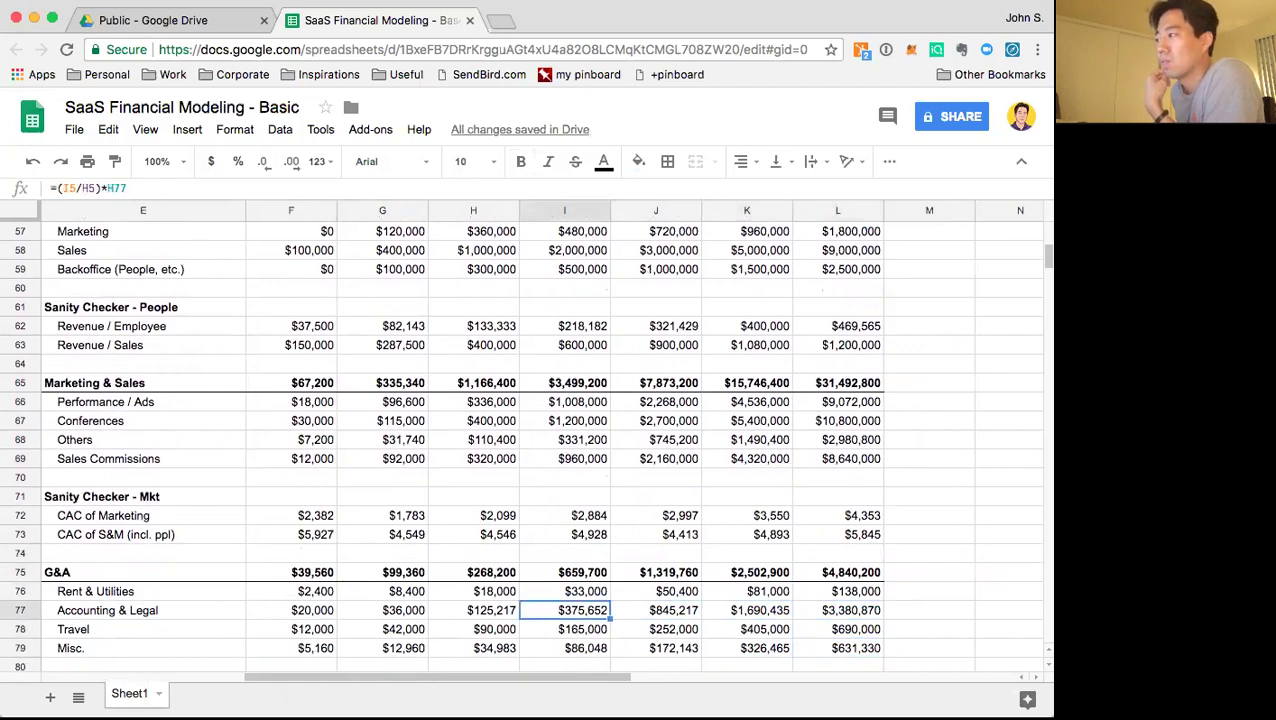
pyautogui.press('Left')
# Examine the Rent & Utilities costs across the years and compare them with the headcount in the People # section
pyautogui.press('Up')
pyautogui.press('Right')
pyautogui.press('Right')
pyautogui.press('Right')
pyautogui.press('Right')
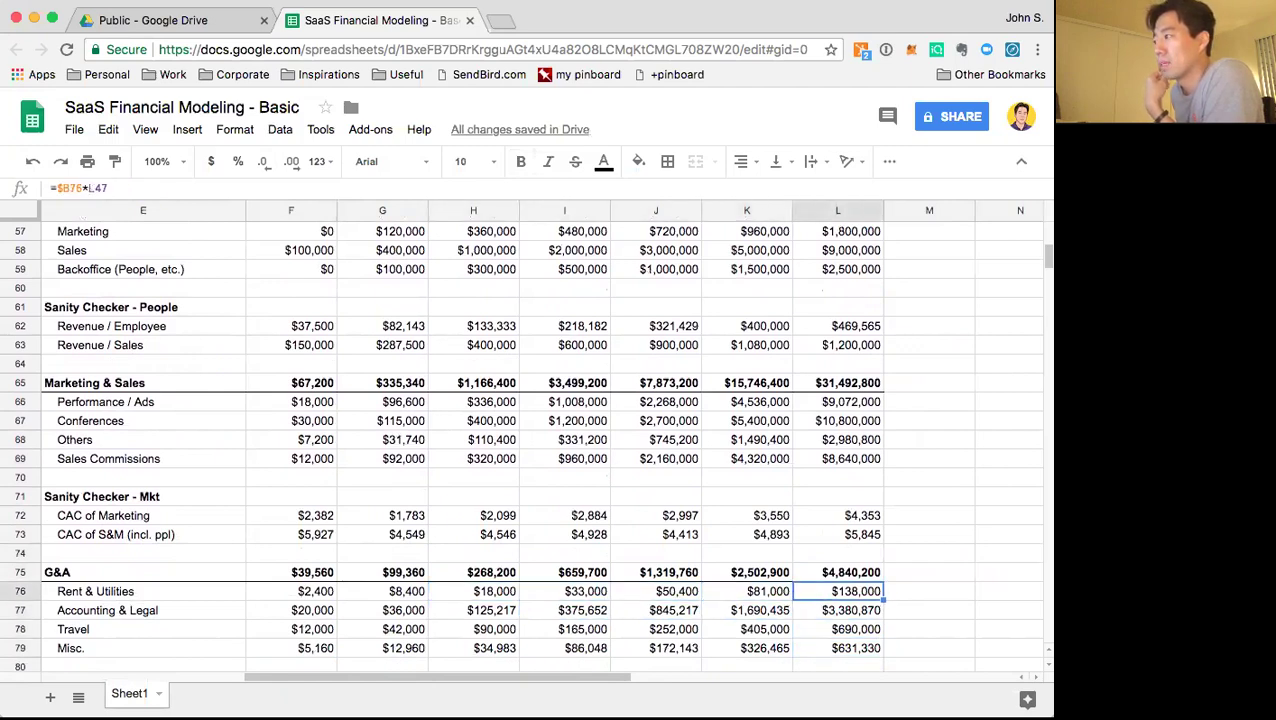
pyautogui.press('Left')
pyautogui.press('Left')
pyautogui.press('Left')
pyautogui.press('Left')
pyautogui.press('Left')
pyautogui.press('Left')
pyautogui.press('Left')
pyautogui.press('Right')
pyautogui.press('Right')
pyautogui.press('Right')
pyautogui.press('Right')
pyautogui.press('Right')
pyautogui.press('Right')
pyautogui.press('Right')
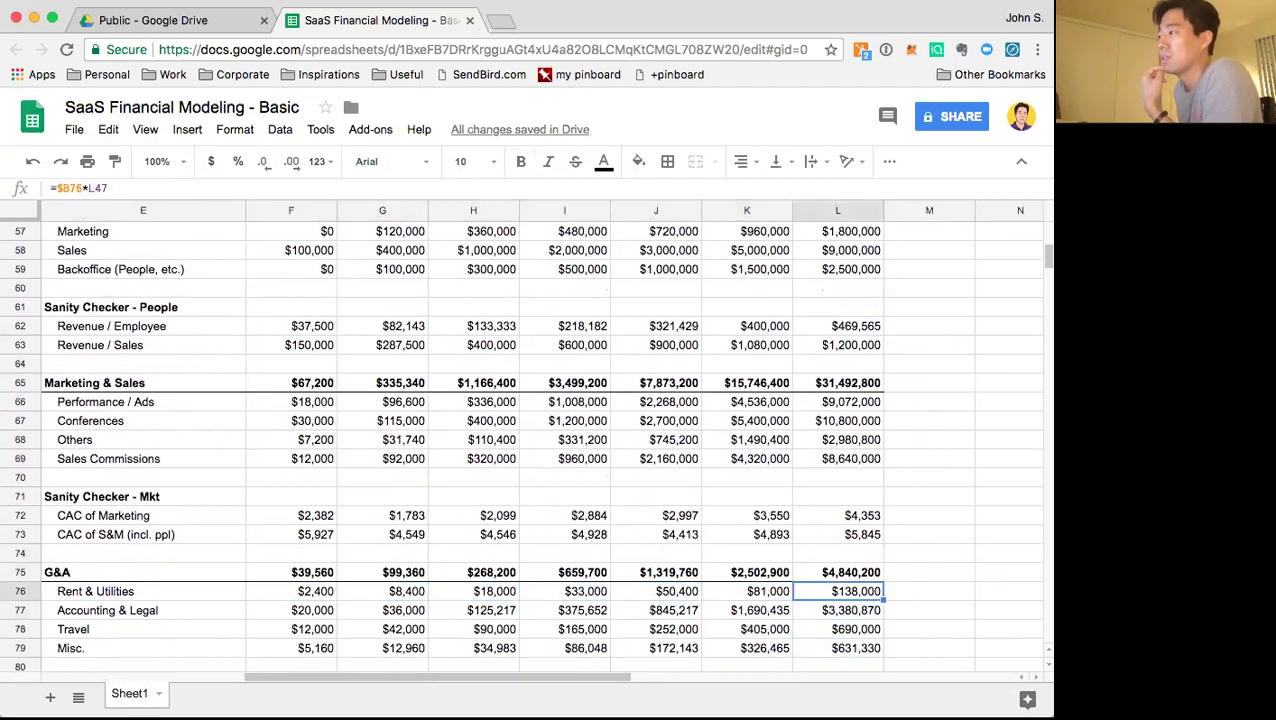
pyautogui.press('Up')
pyautogui.press('Down')
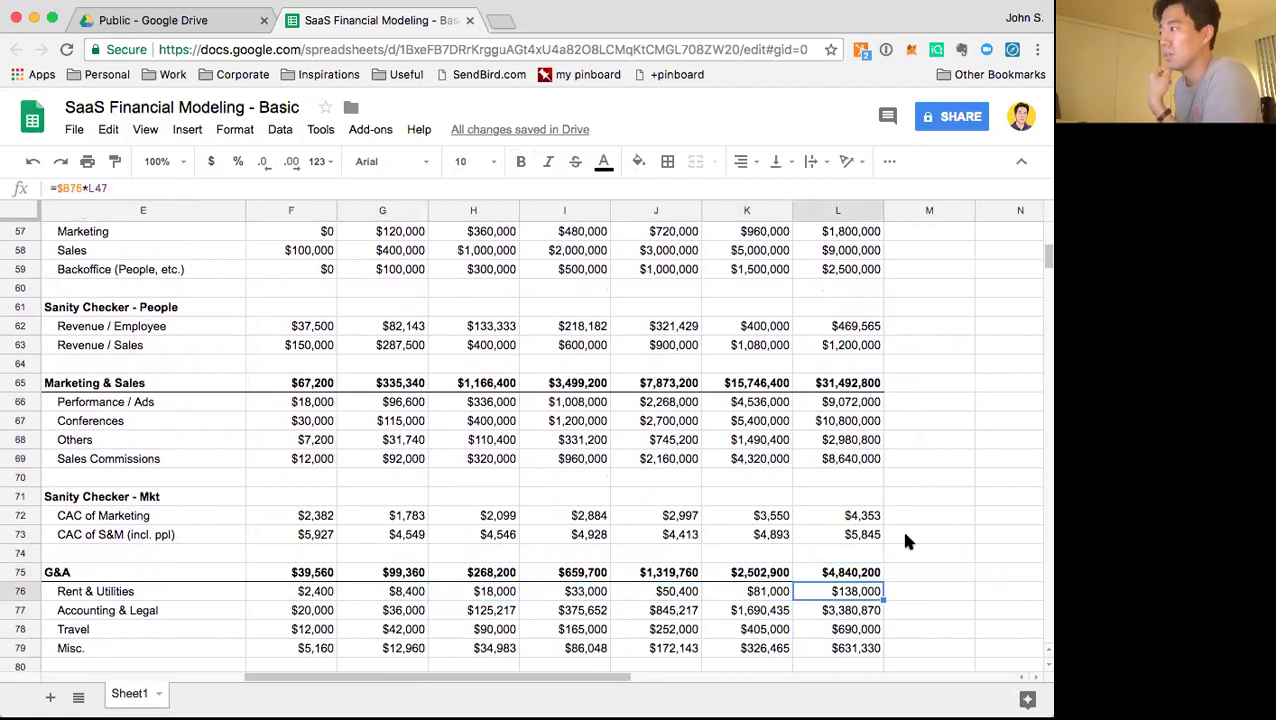
pyautogui.scroll(5, 790, 400)
pyautogui.scroll(3, 787, 403)
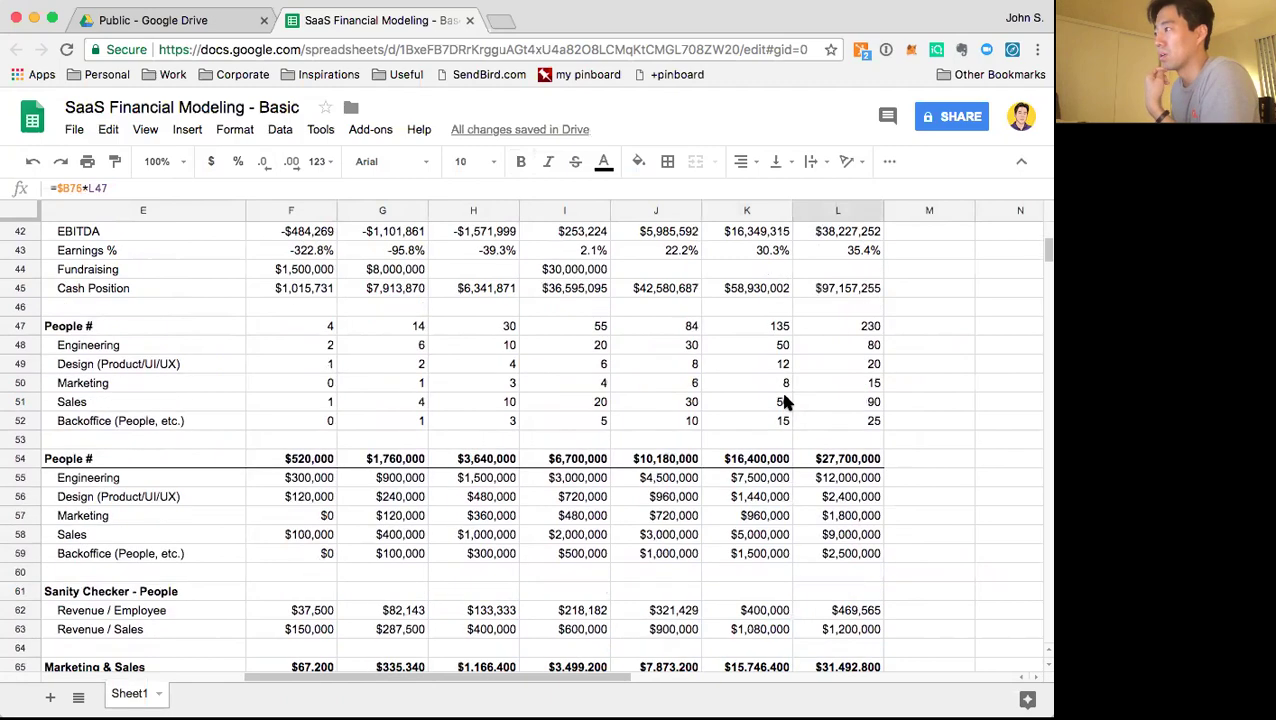
pyautogui.scroll(-7, 784, 401)
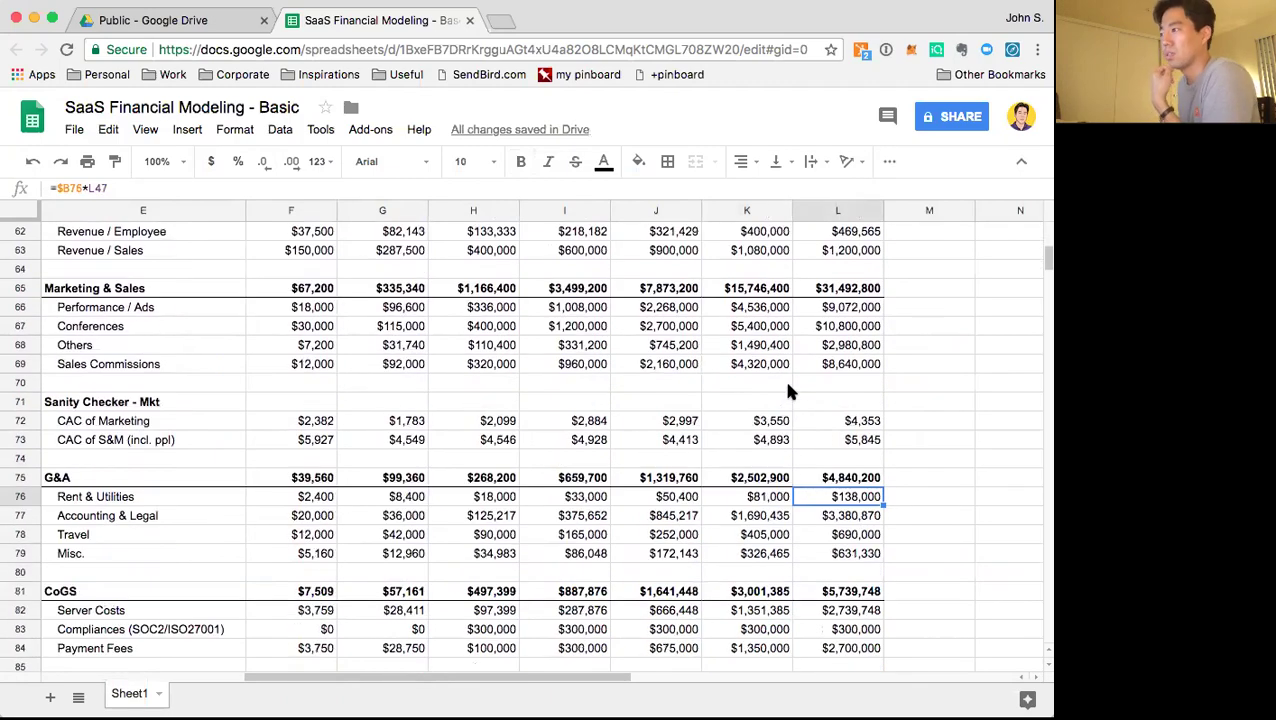
pyautogui.press('BackSpace')
pyautogui.press('Escape')
pyautogui.press('Return')
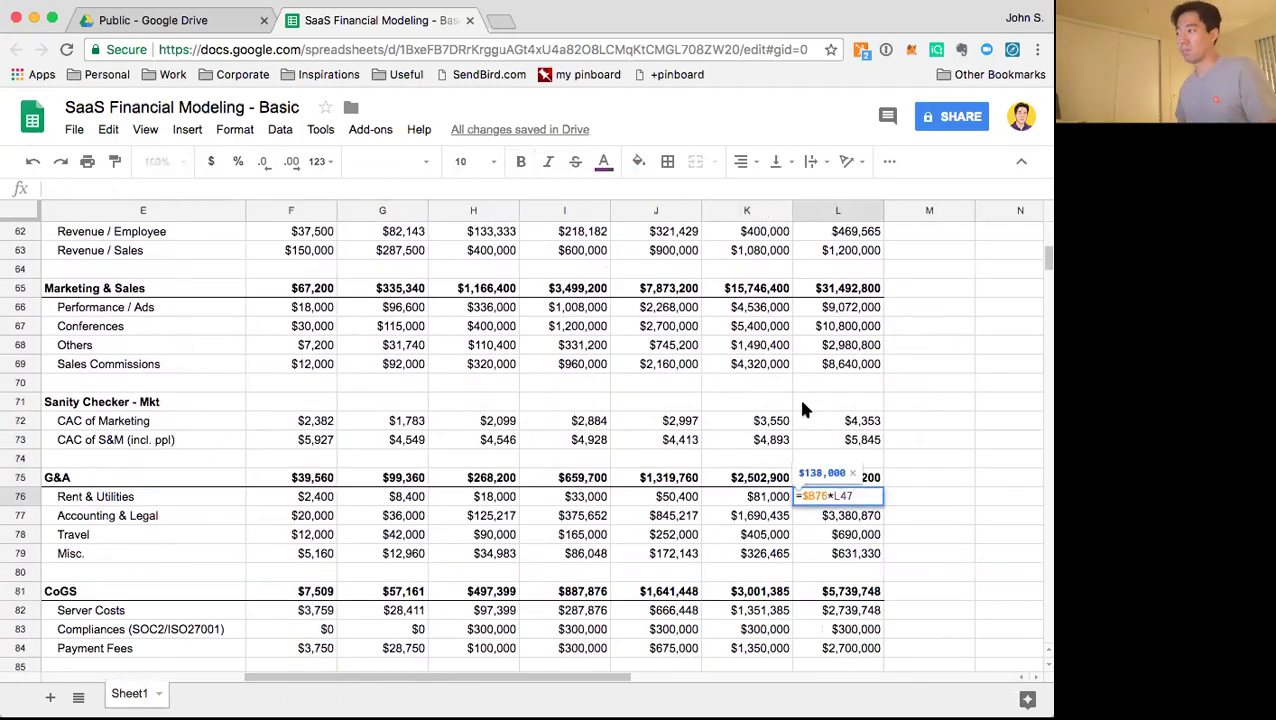
pyautogui.press('Escape')
# Annualize the first Rent & Utilities value by multiplying the formula in F76 by 12, giving =$B76*F47*12
pyautogui.press('Left')
pyautogui.press('Left')
pyautogui.press('Left')
pyautogui.press('Left')
pyautogui.press('Left')
pyautogui.press('Left')
pyautogui.press('Return')
pyautogui.write('*12')
pyautogui.press('Return')
pyautogui.press('Up')
# Copy the annualized Rent & Utilities formula from F76 across the remaining years through L76
pyautogui.hotkey('ctrl', 'c')
pyautogui.hotkey('shift', 'Right')
pyautogui.hotkey('shift', 'Right')
pyautogui.hotkey('shift', 'Right')
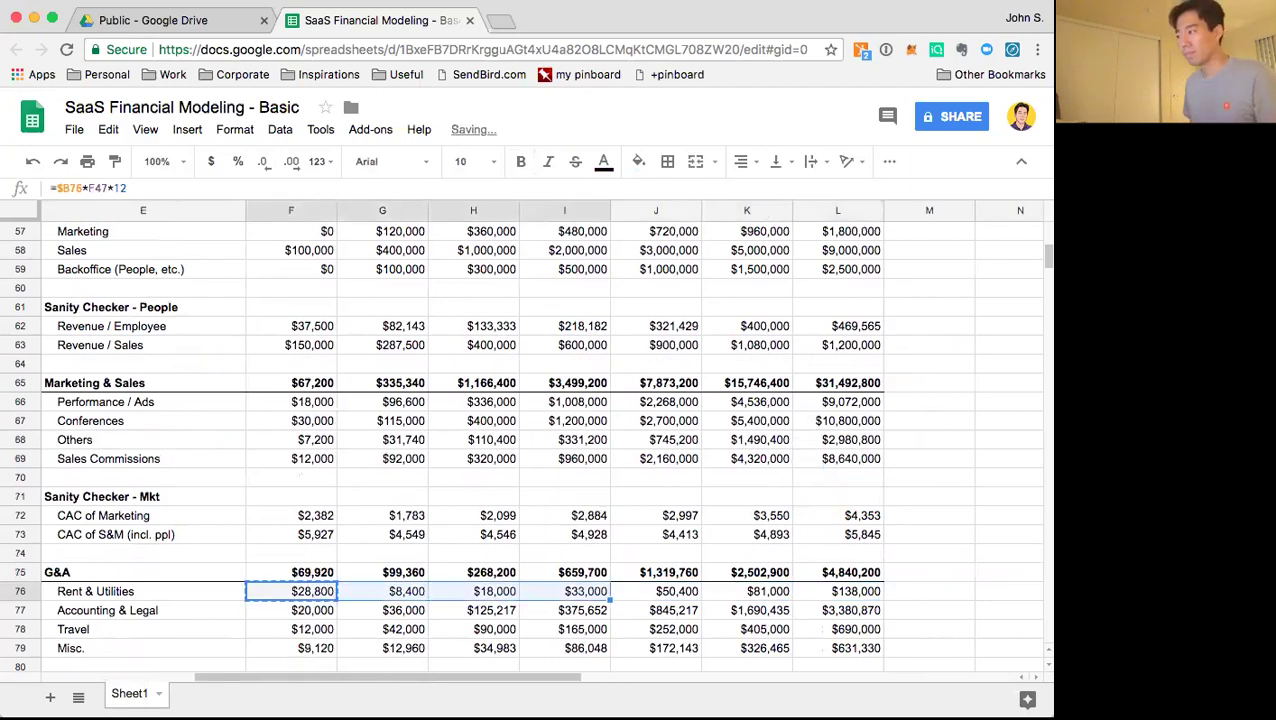
pyautogui.hotkey('shift', 'Right')
pyautogui.hotkey('shift', 'Right')
pyautogui.hotkey('shift', 'Right')
pyautogui.hotkey('ctrl', 'v')
pyautogui.press('Down')
pyautogui.press('Up')
pyautogui.press('Up')
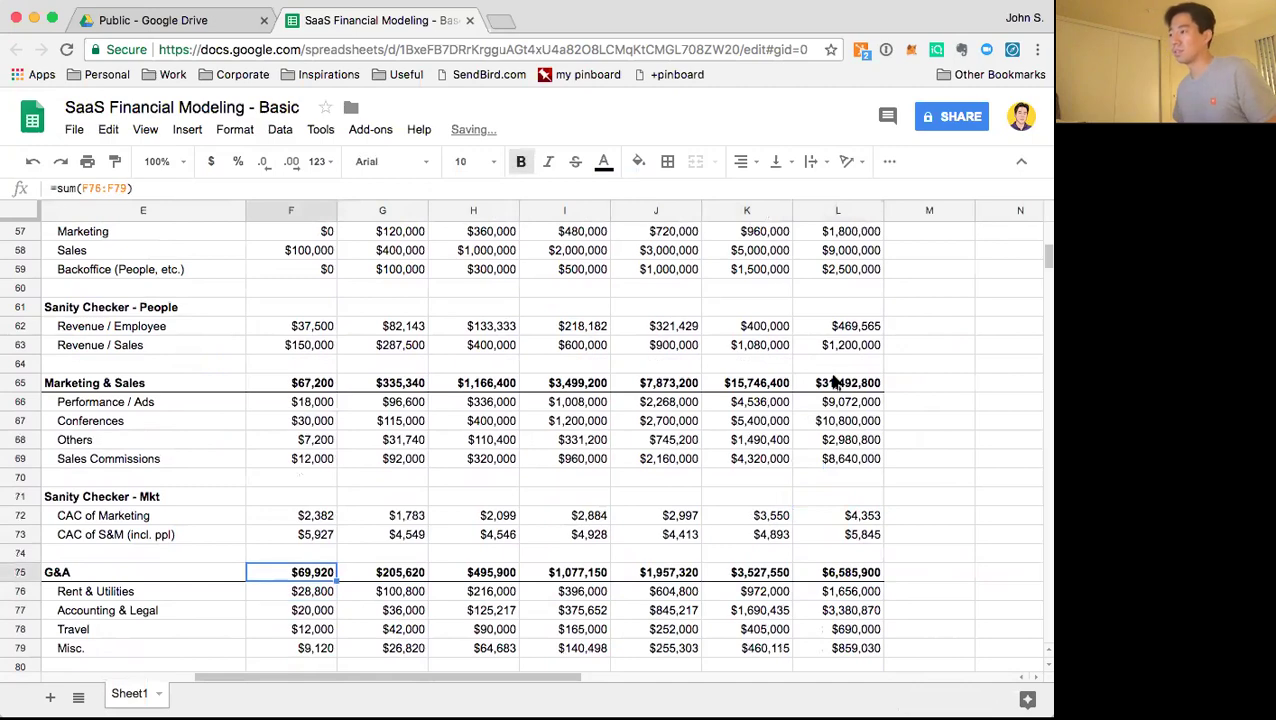
pyautogui.scroll(10, 757, 484)
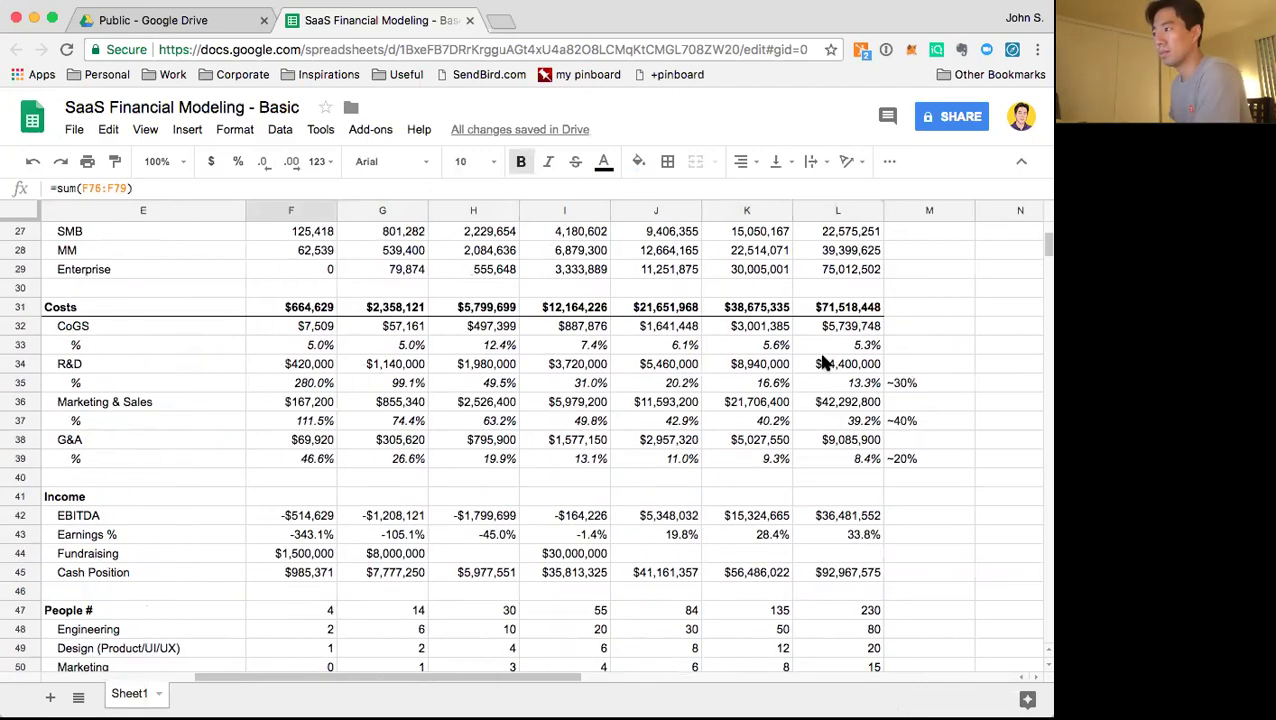
# Set the Y8 (IPO) Engineering headcount in the People # section to 100
pyautogui.click(857, 388)
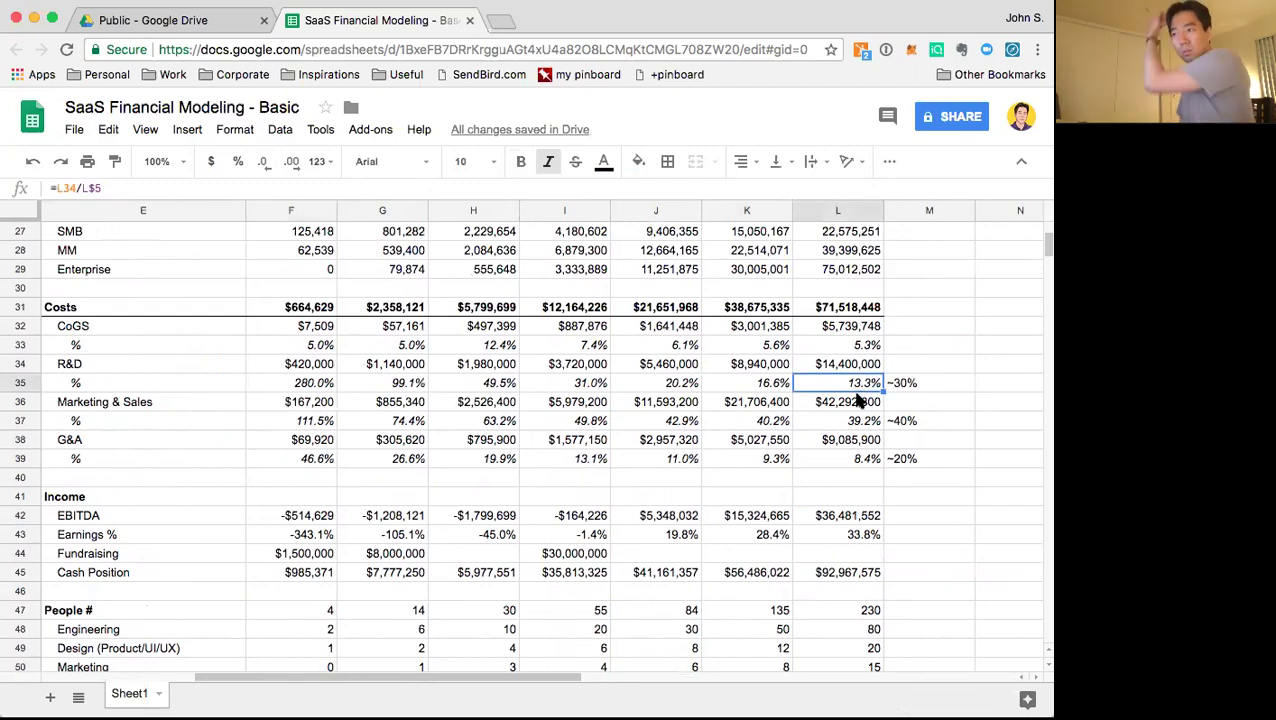
pyautogui.scroll(-3, 858, 396)
pyautogui.click(866, 346)
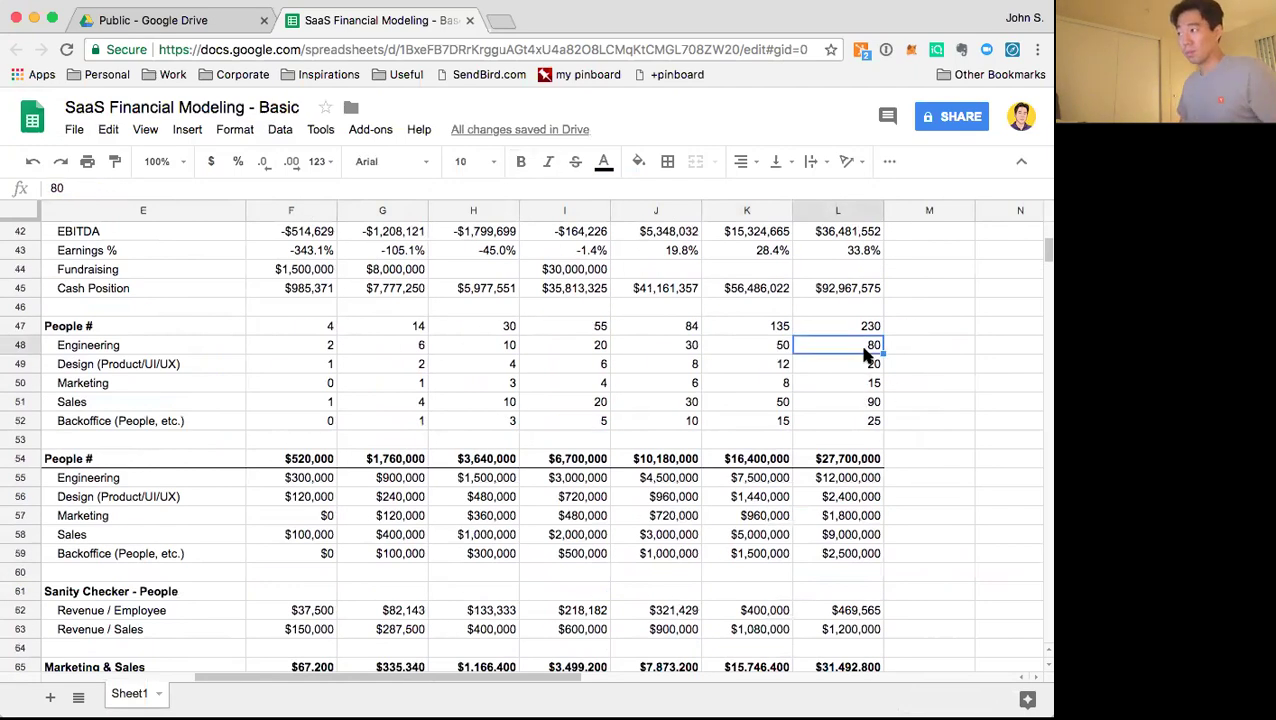
pyautogui.write('100')
pyautogui.press('Return')
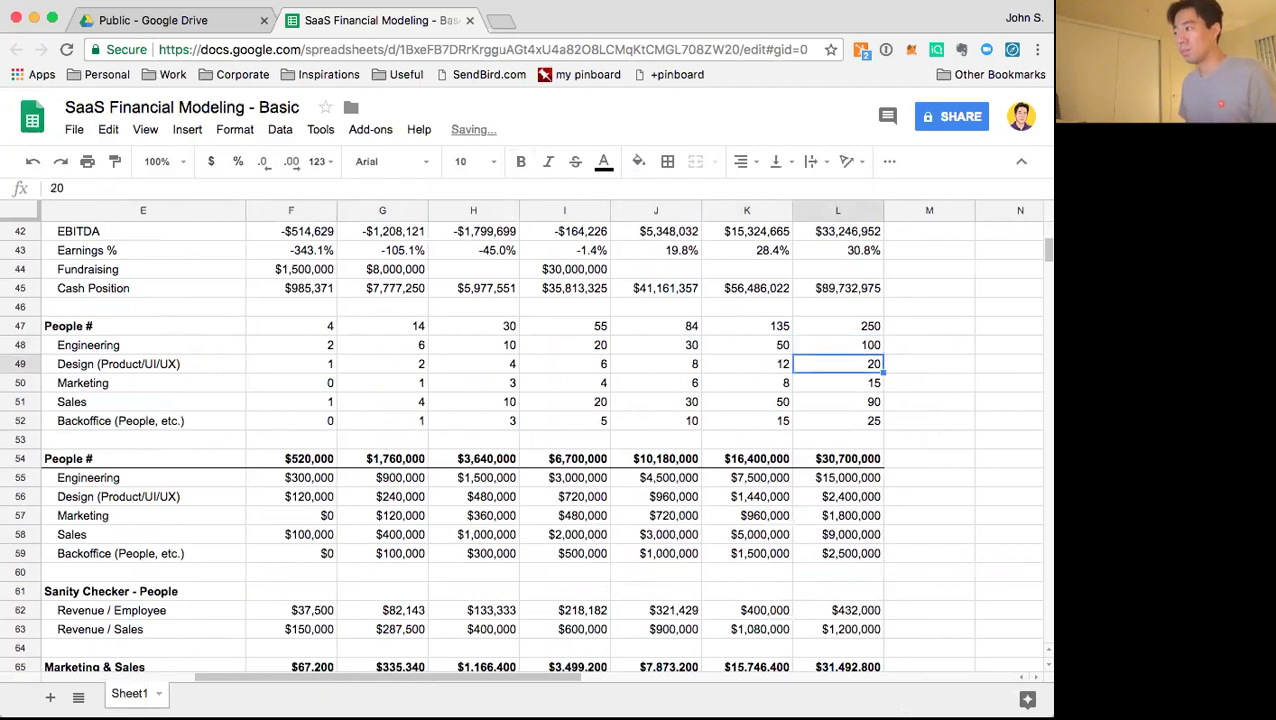
# Set the Y8 (IPO) Design (Product/UI/UX) headcount to 24
pyautogui.write('24')
pyautogui.press('Return')
pyautogui.write('16')
pyautogui.press('Escape')
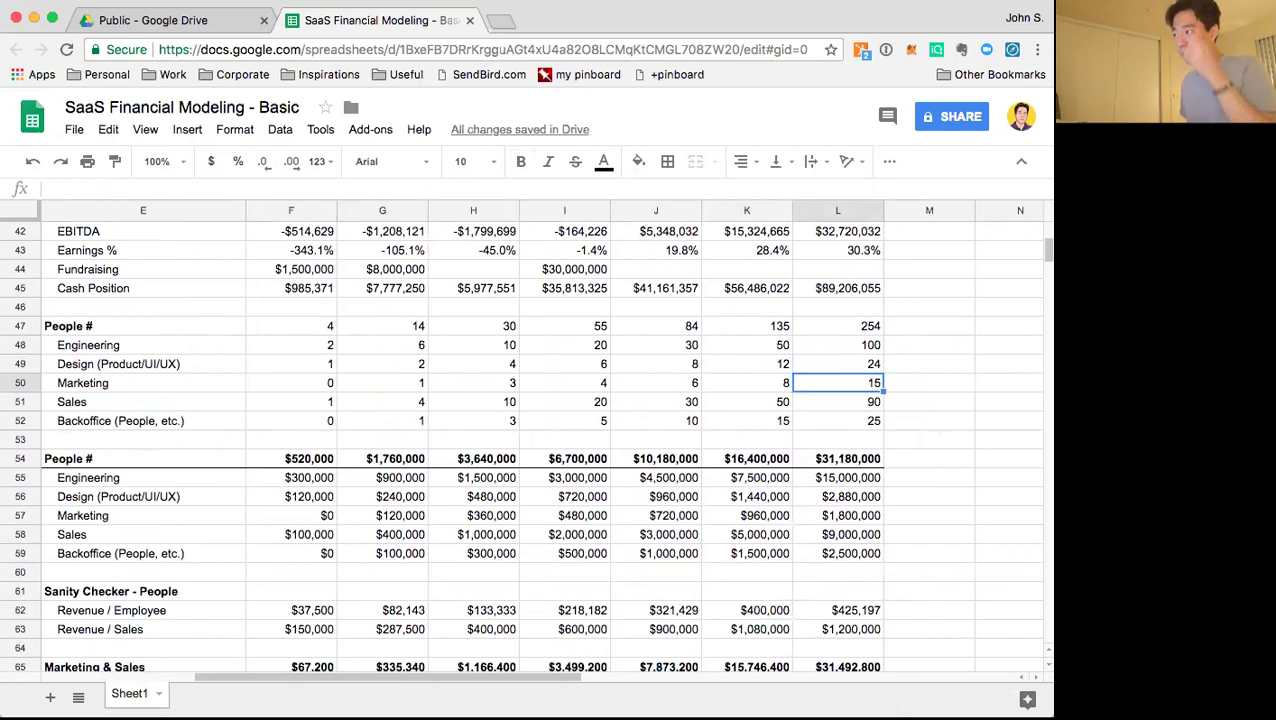
pyautogui.press('Down')
pyautogui.press('Down')
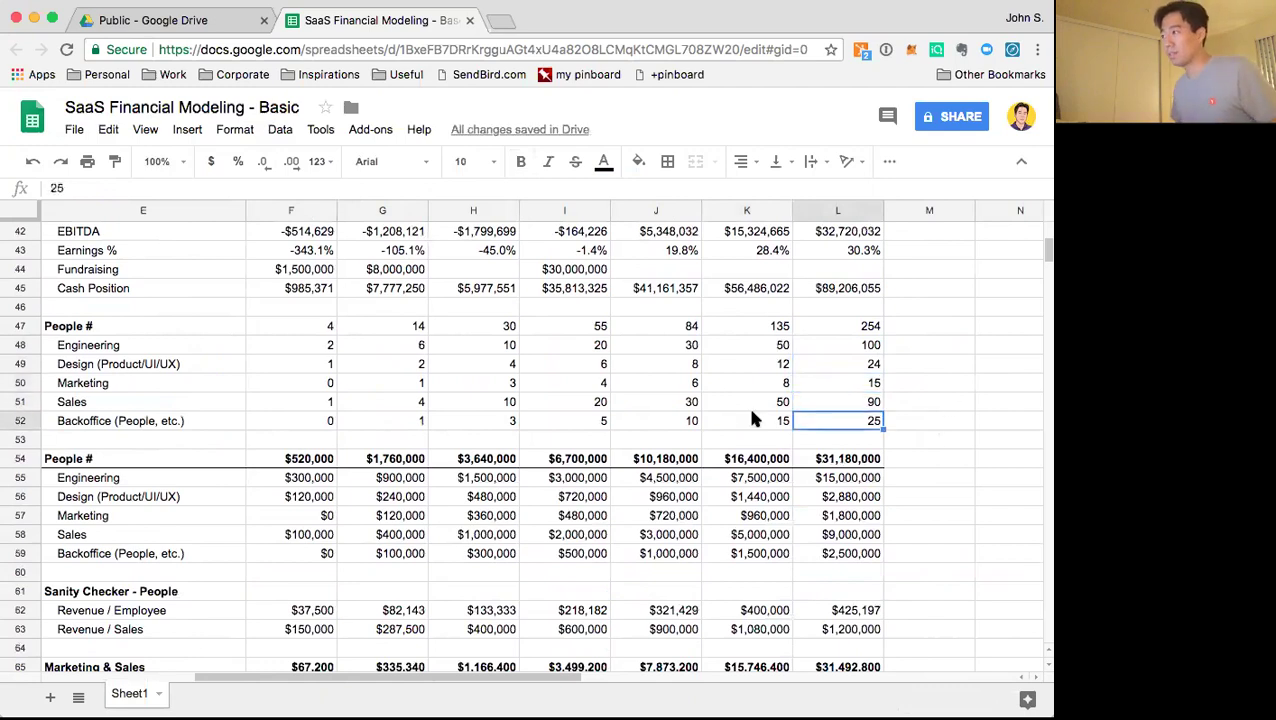
# Compare the Y8 R&D and Marketing & Sales cost percentages with the target percentages noted in column M
pyautogui.scroll(5, 754, 420)
pyautogui.click(850, 383)
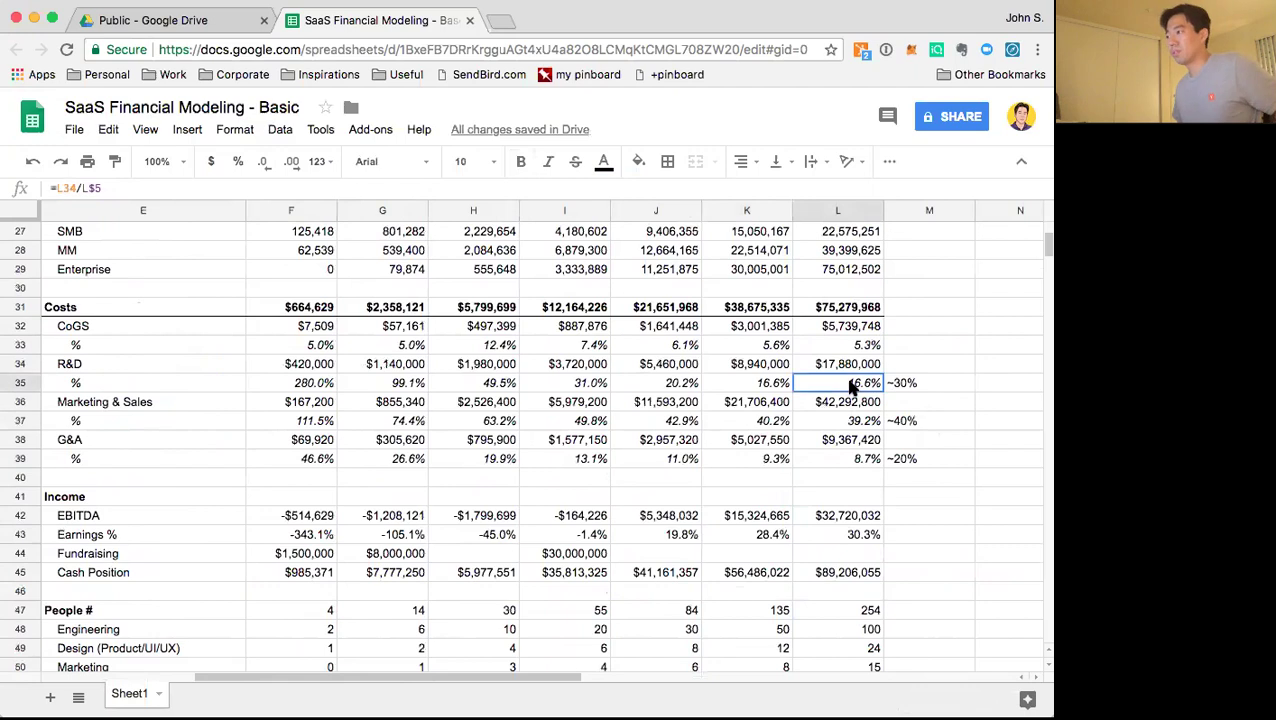
pyautogui.click(918, 384)
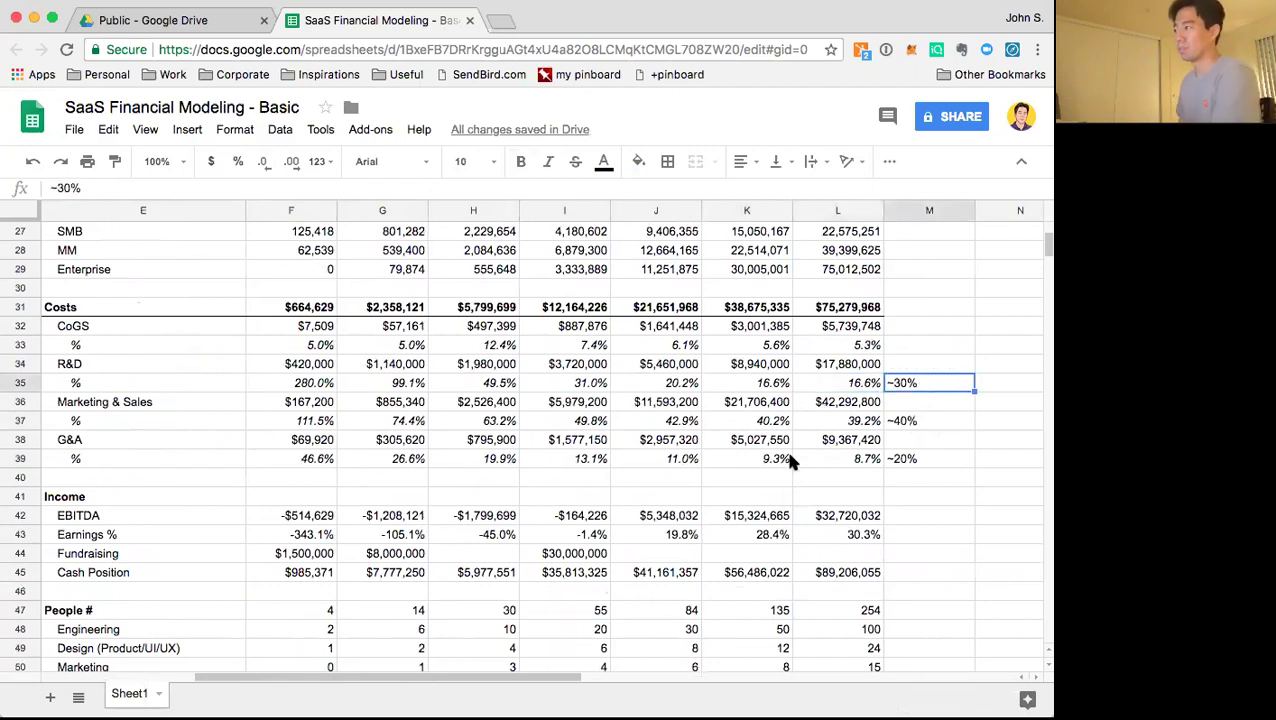
pyautogui.click(864, 422)
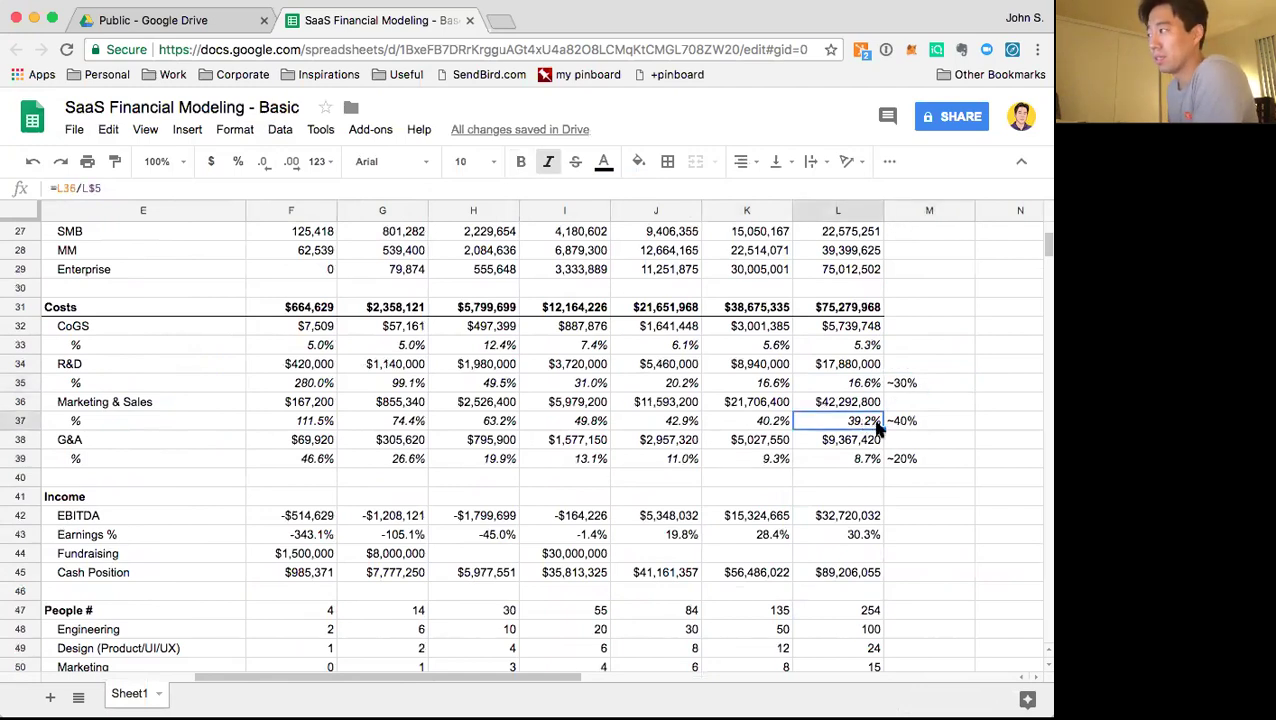
# Review the income, headcount, salary, marketing, G&A and CoGS figures across the years for plausibility
pyautogui.scroll(-2, 818, 508)
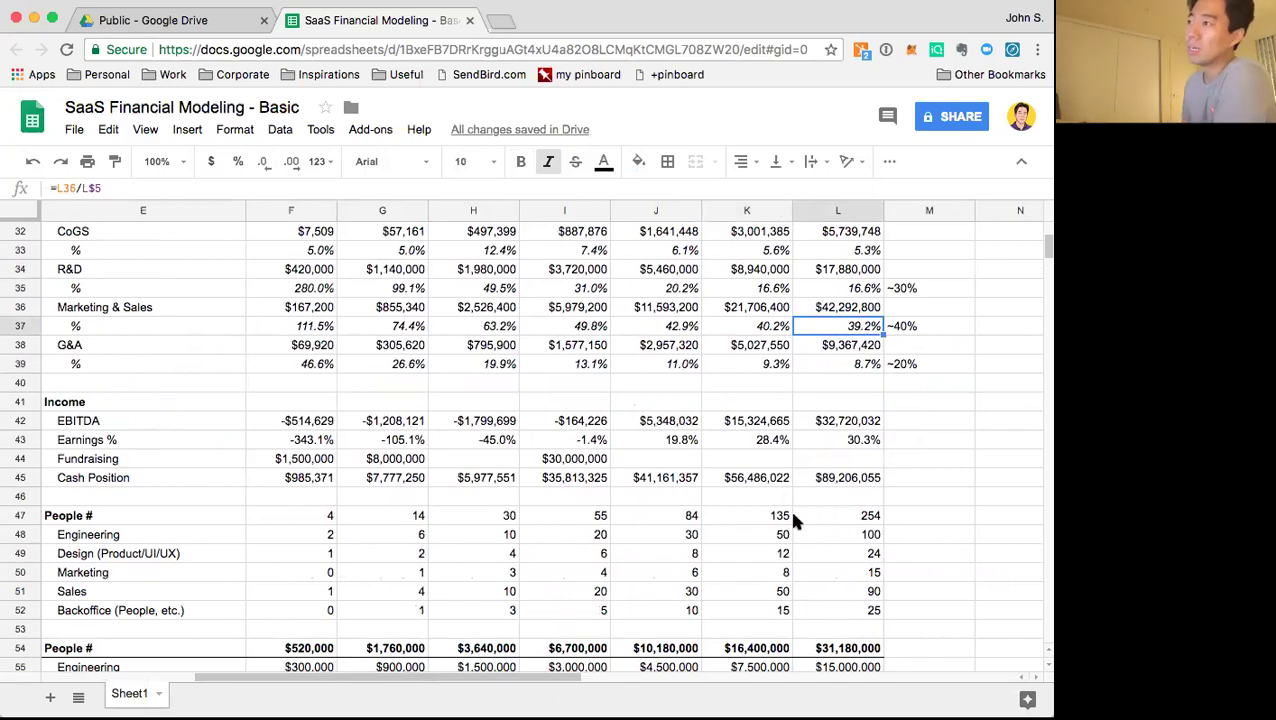
pyautogui.scroll(-2, 793, 530)
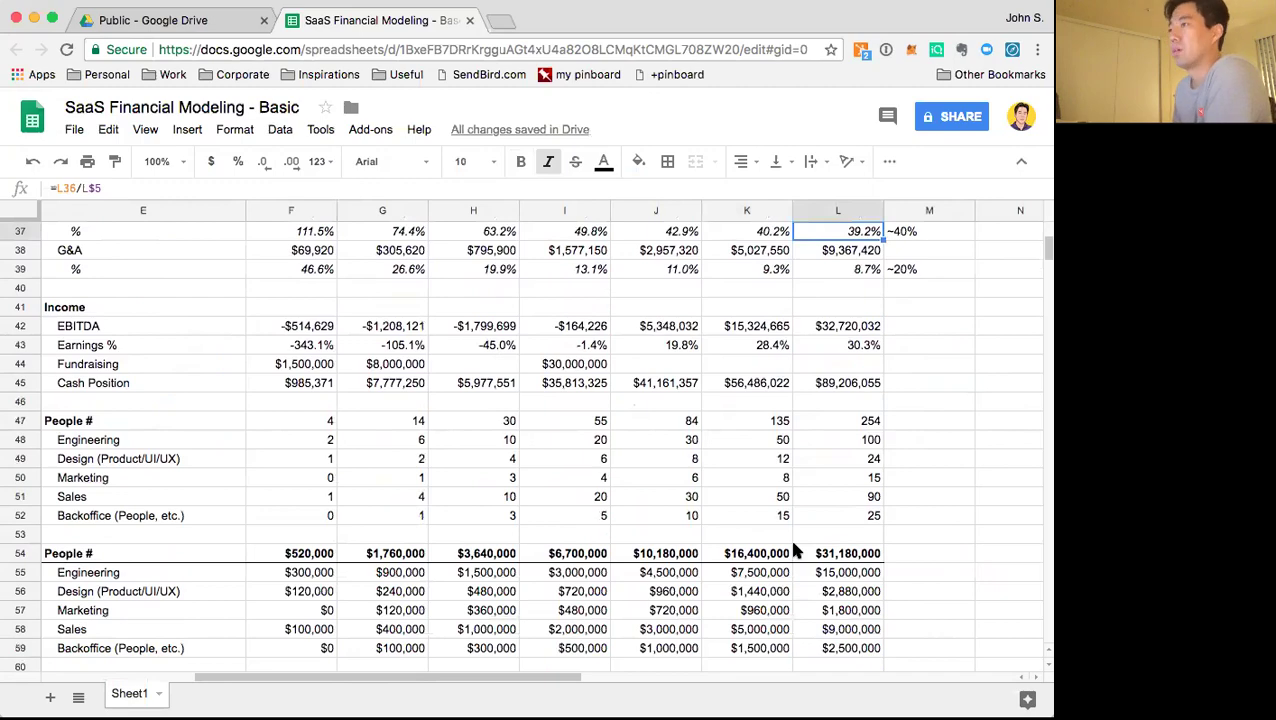
pyautogui.scroll(4, 789, 540)
pyautogui.scroll(-2, 789, 540)
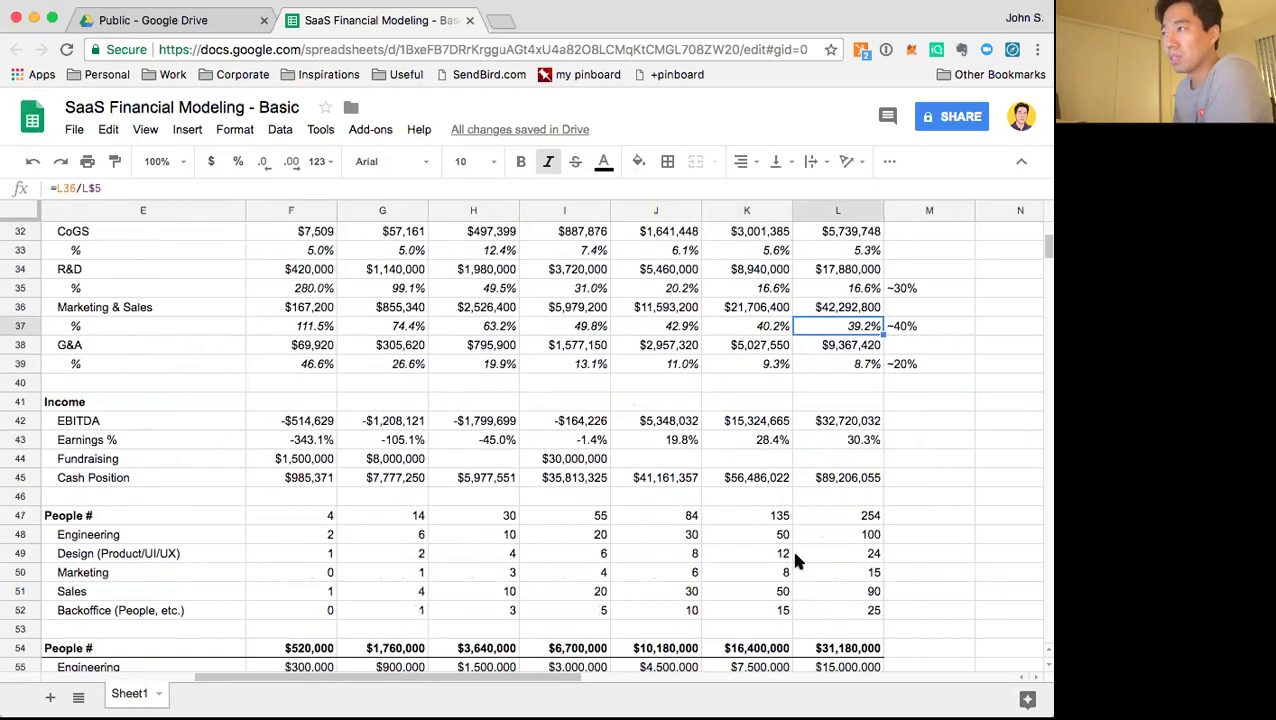
pyautogui.scroll(-2, 793, 555)
pyautogui.scroll(-4, 790, 553)
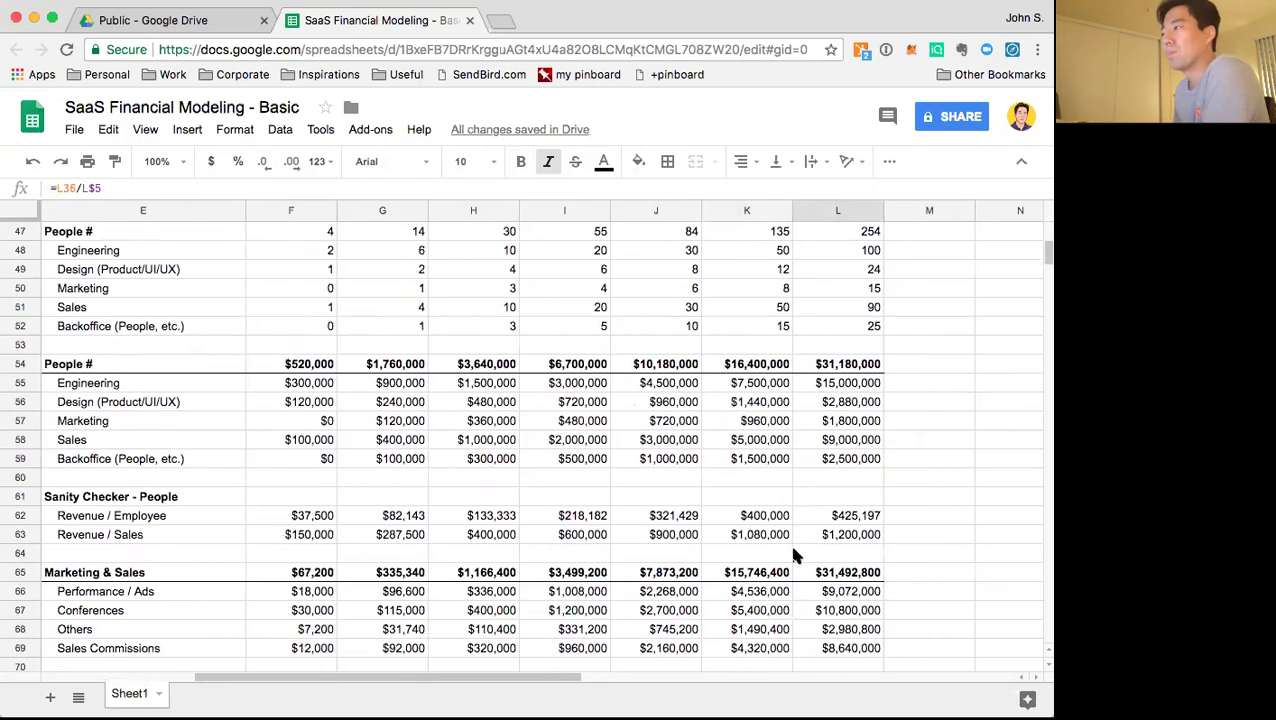
pyautogui.scroll(-4, 798, 562)
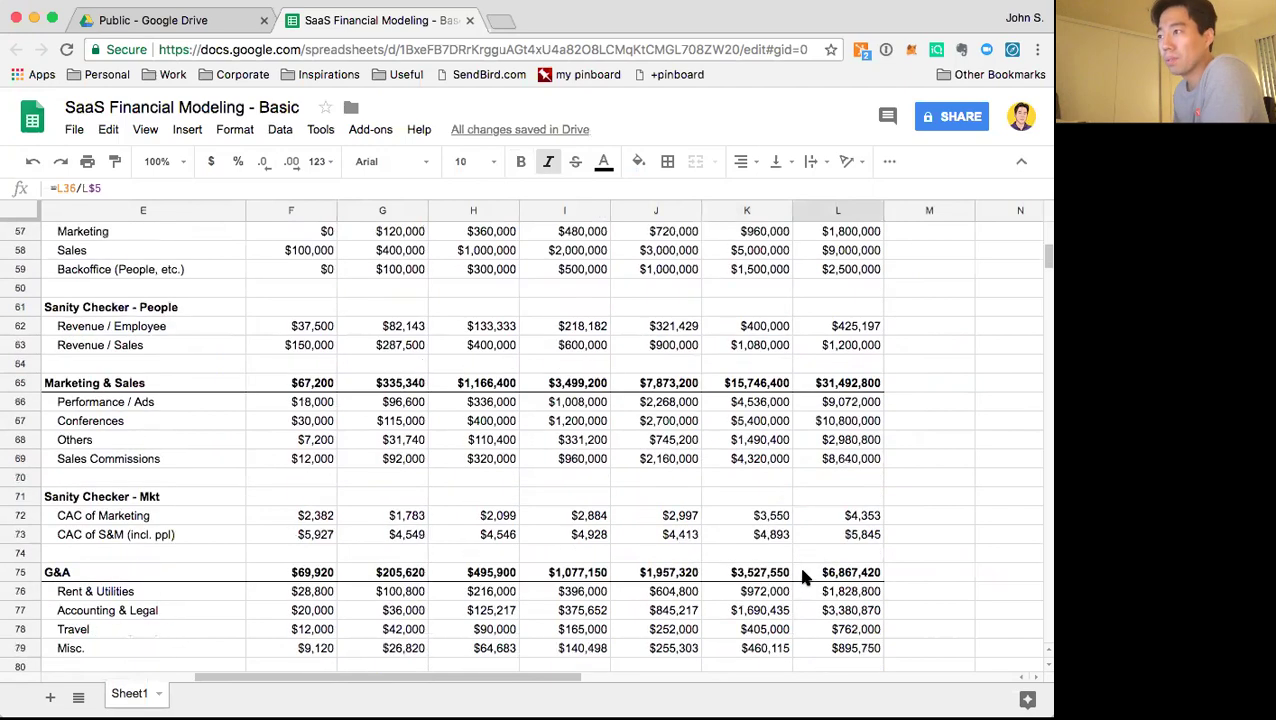
pyautogui.scroll(-2, 798, 562)
pyautogui.scroll(-2, 800, 560)
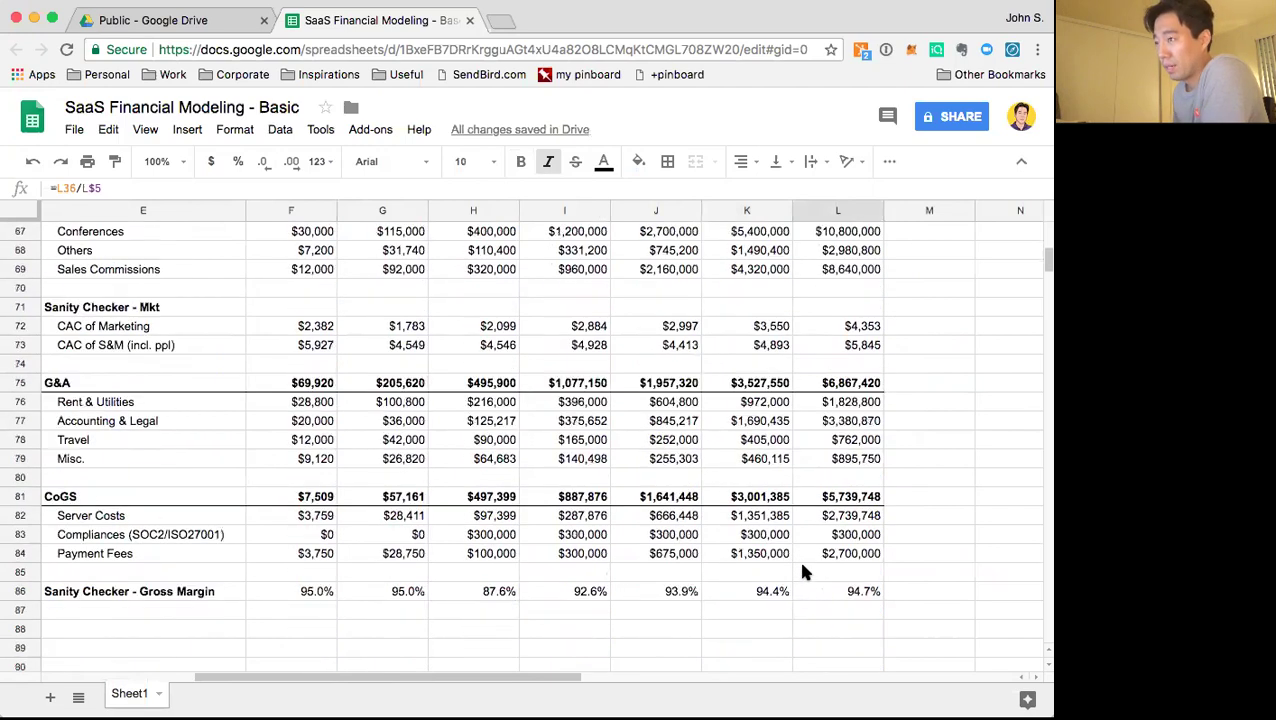
# Check the Rent & Utilities and Accounting & Legal formulas in the last years of the G&A section
pyautogui.click(873, 405)
pyautogui.click(871, 424)
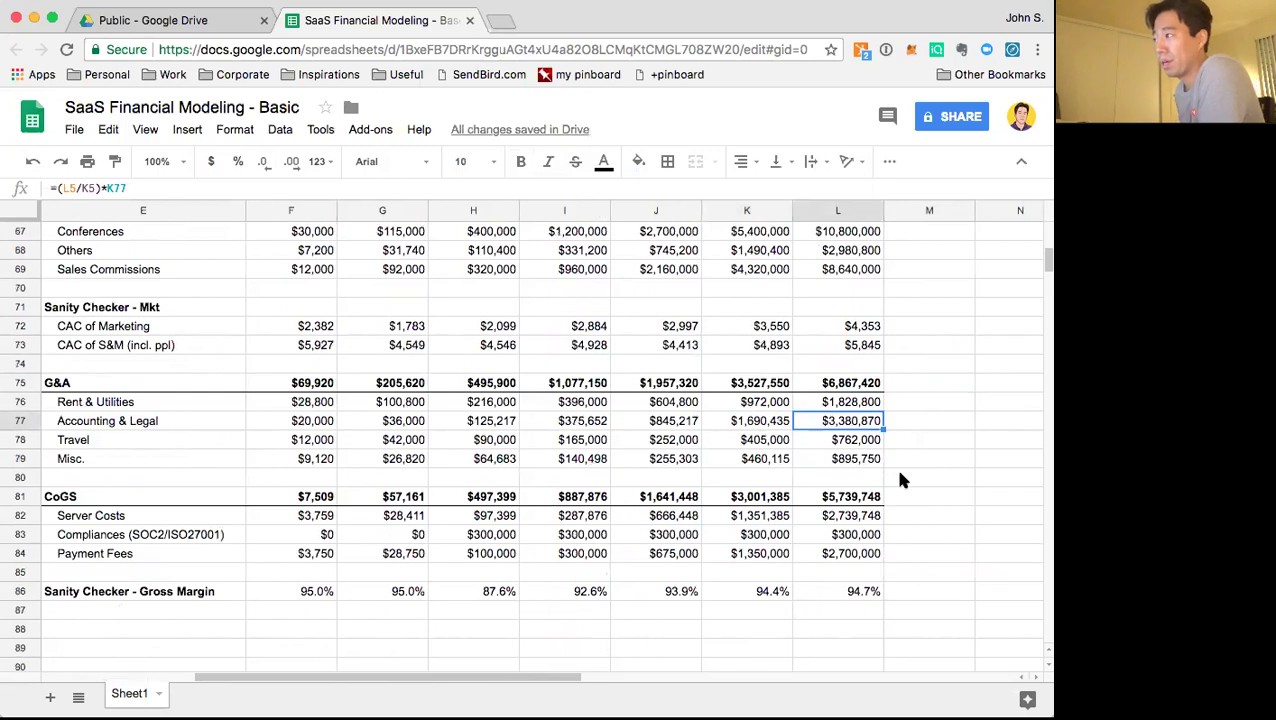
pyautogui.press('Up')
pyautogui.press('Left')
pyautogui.press('Left')
pyautogui.press('Left')
pyautogui.press('Right')
pyautogui.press('Right')
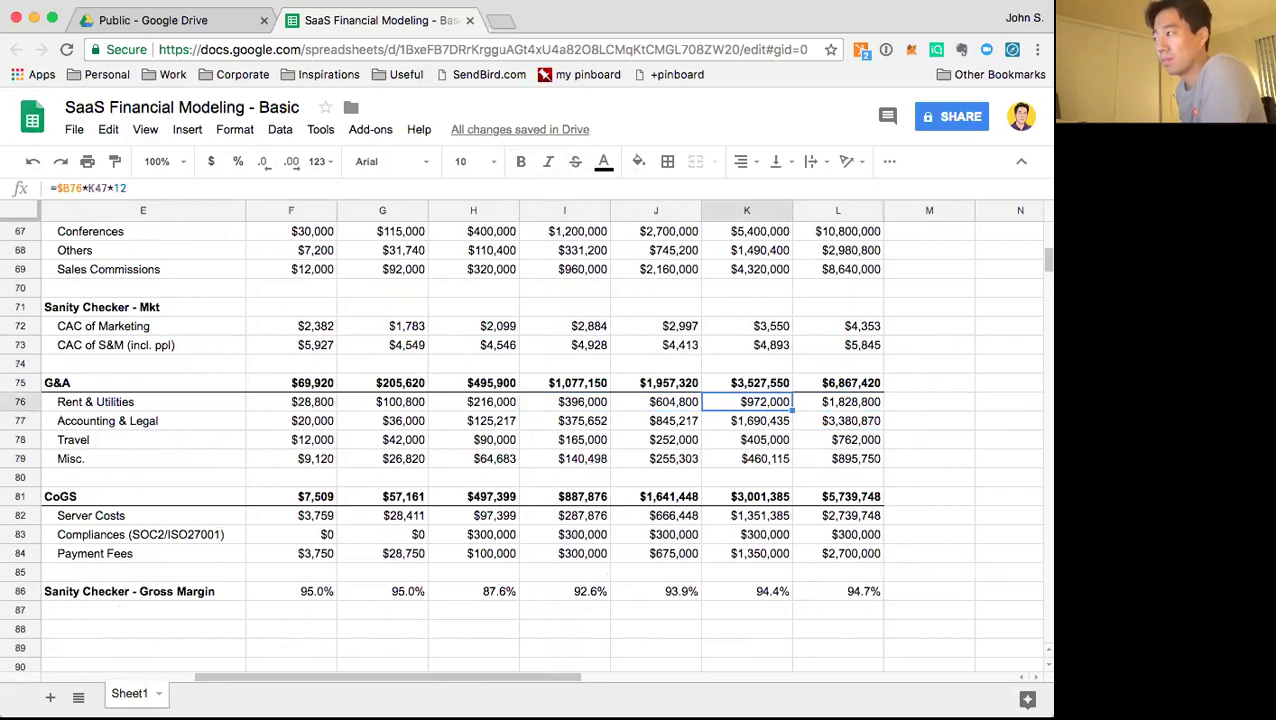
pyautogui.press('Right')
pyautogui.press('Down')
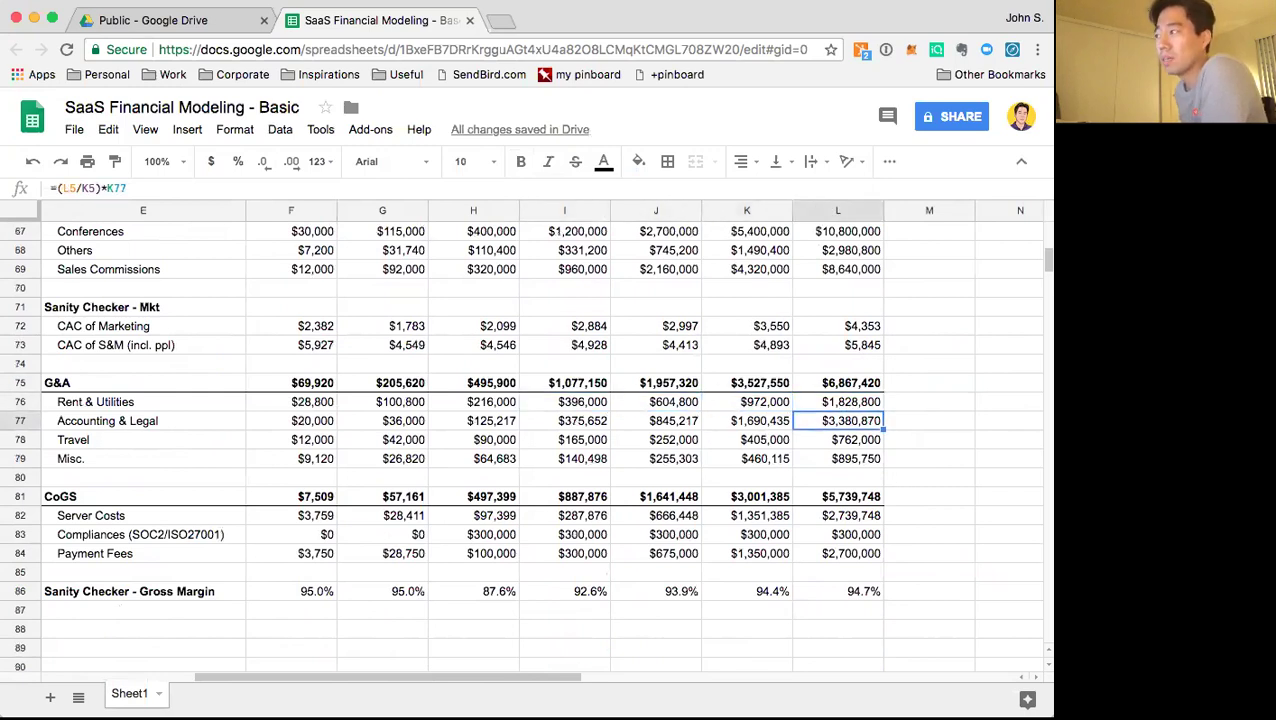
# Check the Travel and Misc. formulas in the last years of the G&A section
pyautogui.press('Down')
pyautogui.press('Left')
pyautogui.press('Left')
pyautogui.press('Left')
pyautogui.press('Right')
pyautogui.press('Right')
pyautogui.press('Right')
pyautogui.press('Down')
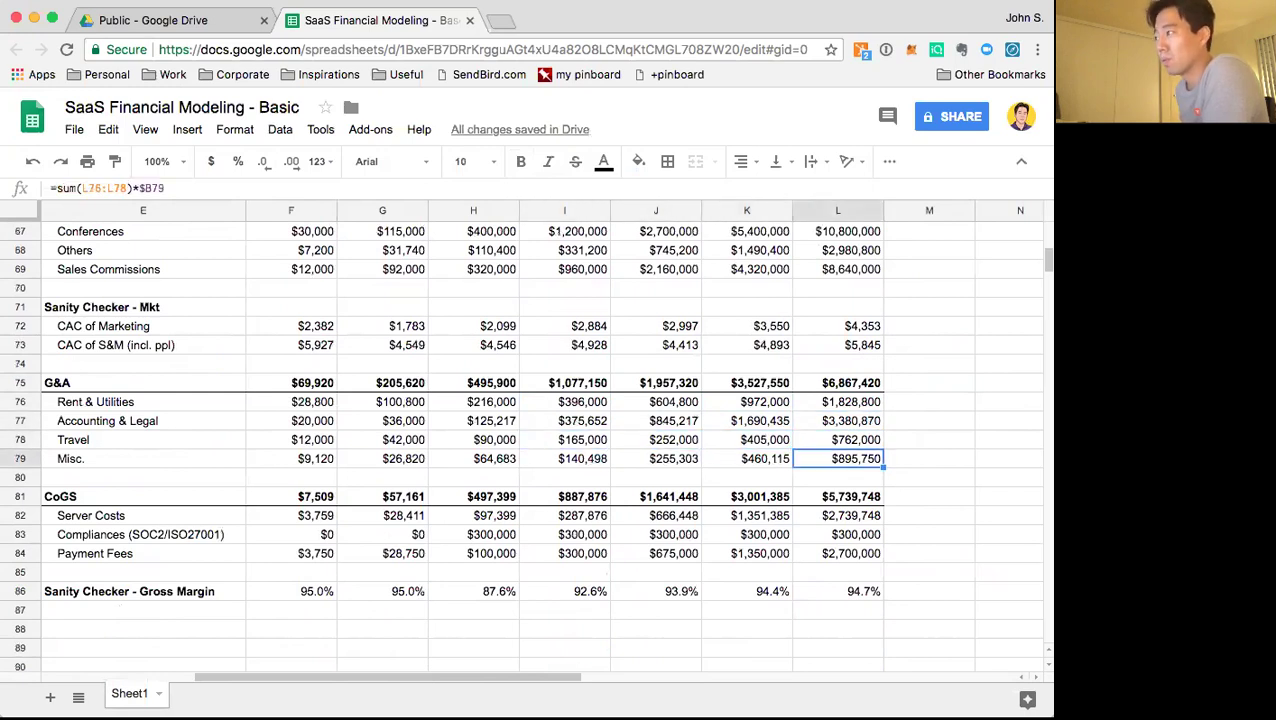
pyautogui.press('Up')
pyautogui.press('Left')
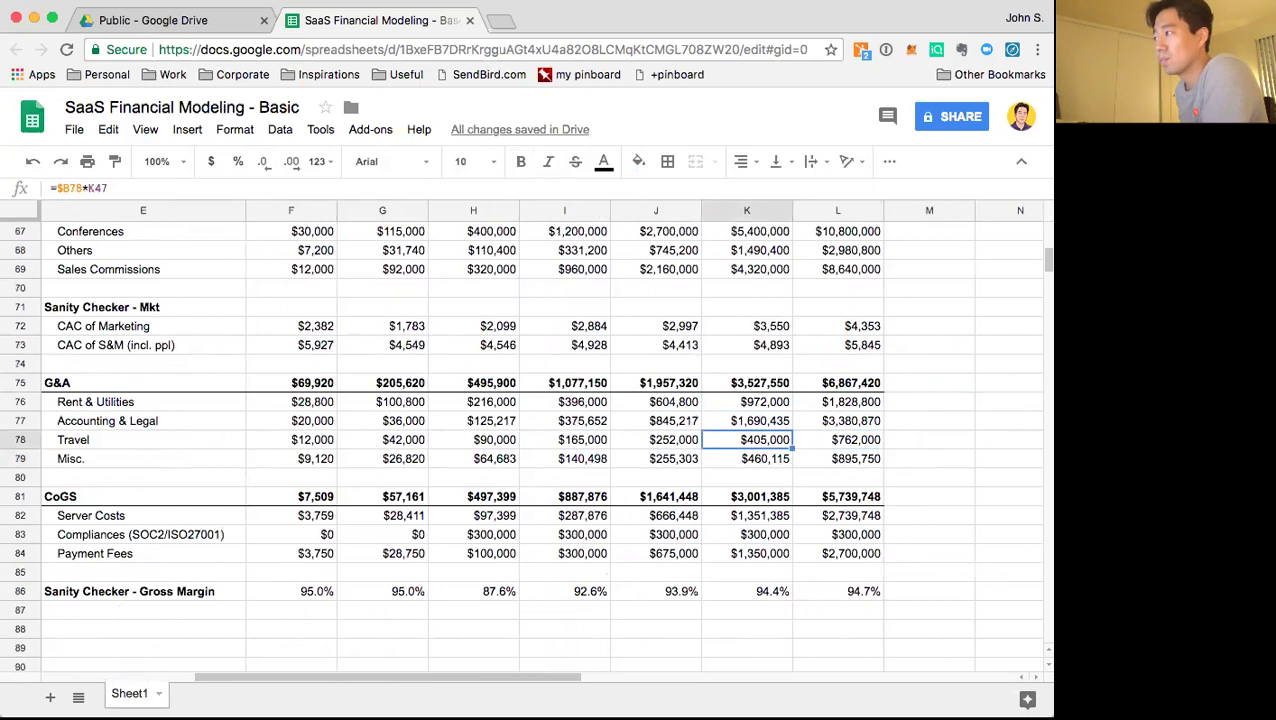
pyautogui.press('Right')
pyautogui.press('Left')
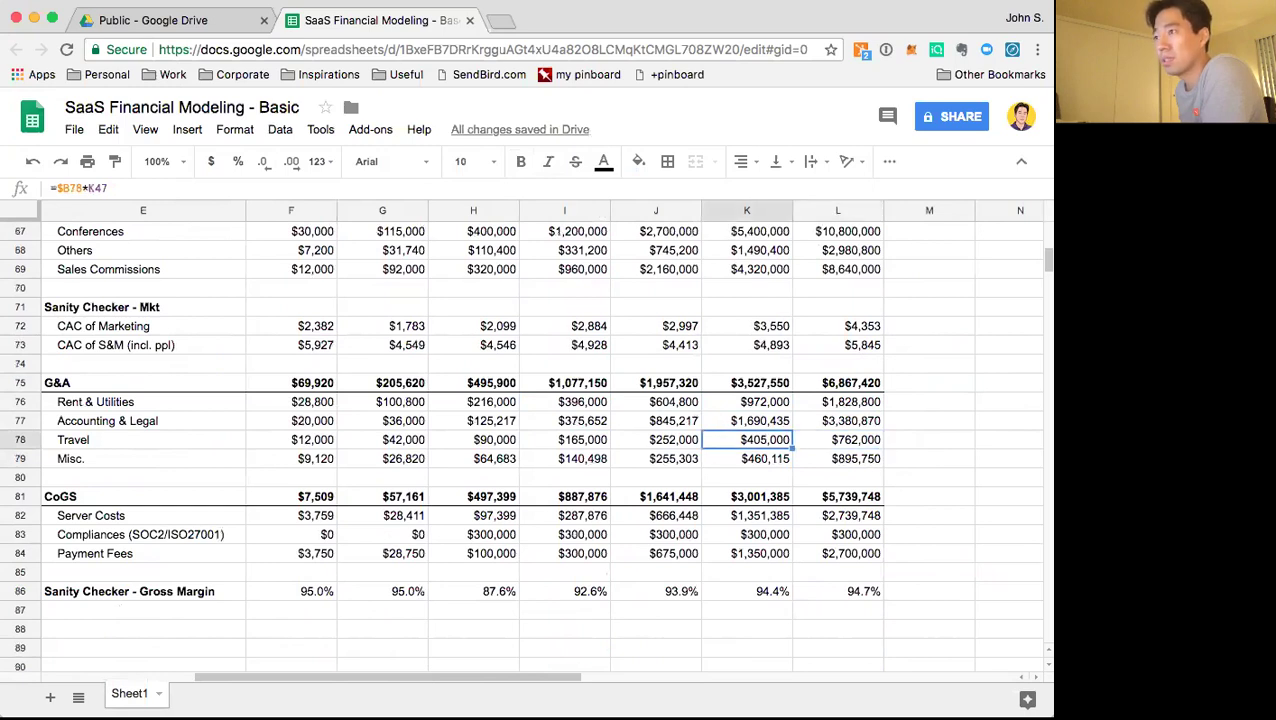
pyautogui.press('Left')
pyautogui.press('Down')
pyautogui.press('Right')
pyautogui.press('Right')
# Examine the Sanity Checker - Gross Margin percentages across the years
pyautogui.press('Down')
pyautogui.press('Down')
pyautogui.press('Down')
pyautogui.press('Down')
pyautogui.press('Down')
pyautogui.press('Down')
pyautogui.press('Down')
pyautogui.press('Left')
pyautogui.press('Left')
pyautogui.press('Left')
pyautogui.press('Left')
pyautogui.press('Left')
pyautogui.press('Left')
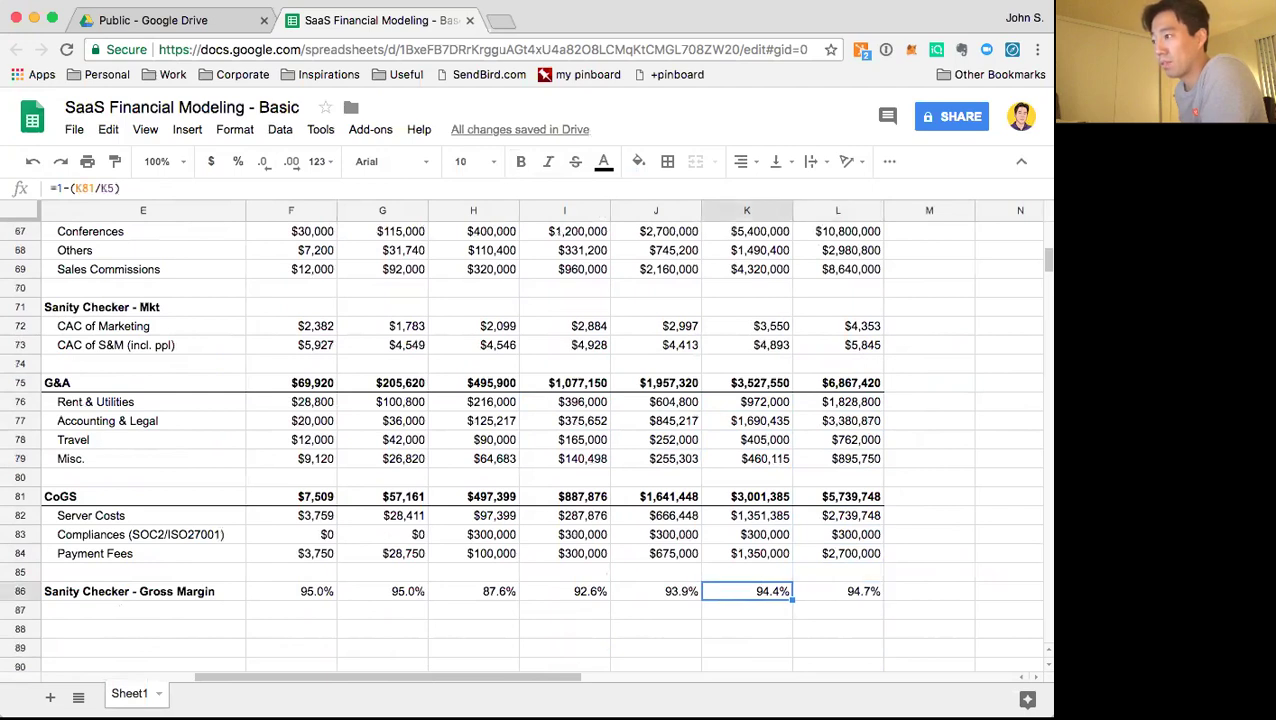
pyautogui.press('Right')
pyautogui.press('Right')
pyautogui.press('Right')
pyautogui.press('Right')
pyautogui.press('Right')
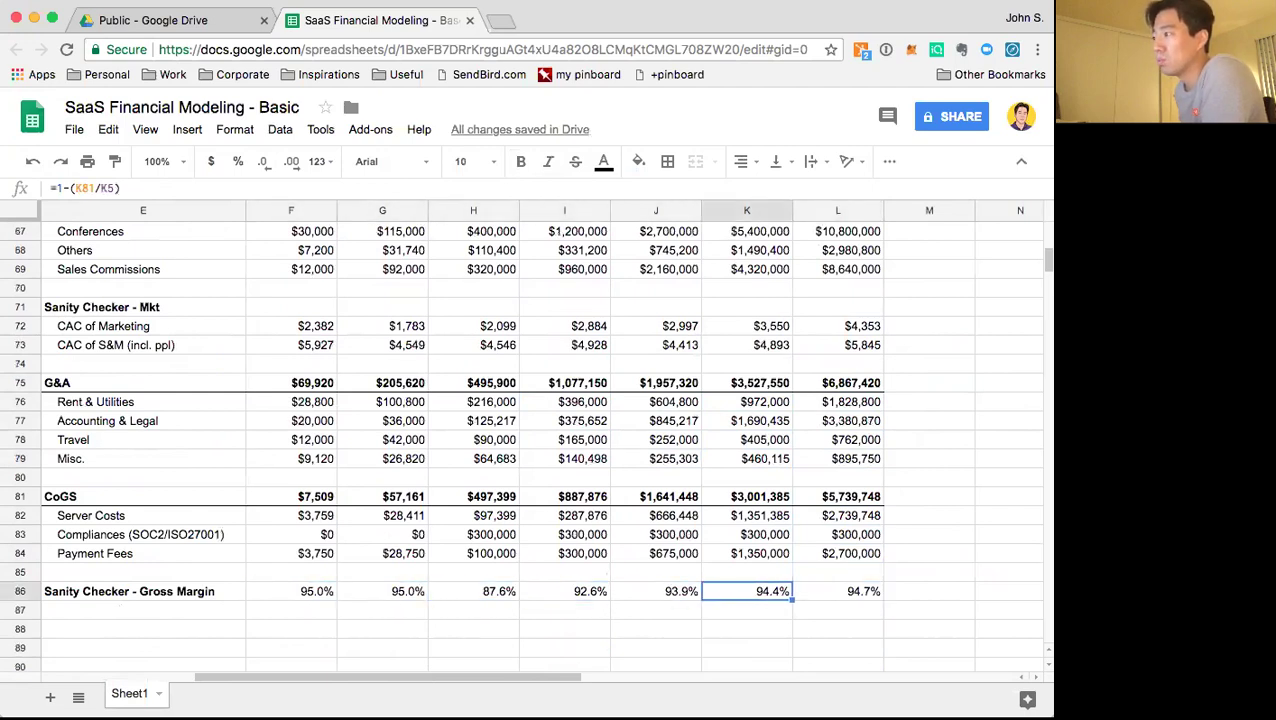
# Set the Server Costs rate in B82 of the CoGS assumptions to 0.05
pyautogui.press('Up')
pyautogui.press('Up')
pyautogui.press('Up')
pyautogui.press('Left')
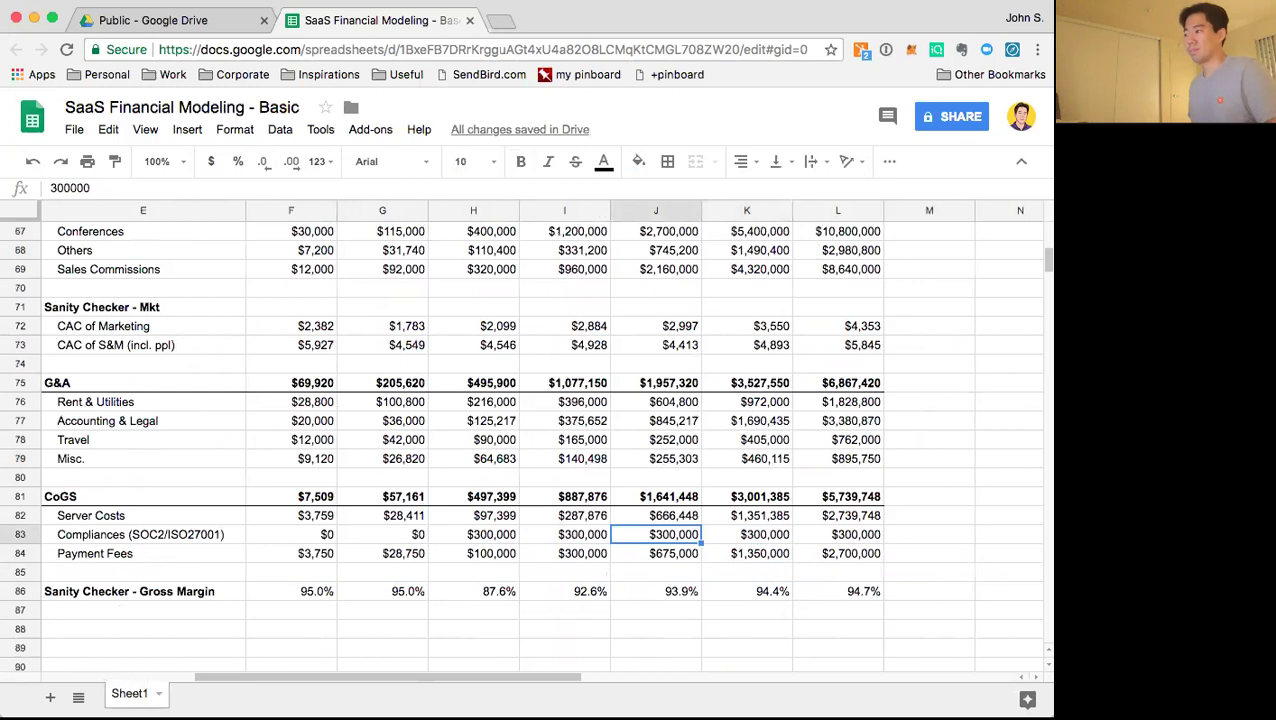
pyautogui.press('Left')
pyautogui.press('Up')
pyautogui.press('Down')
pyautogui.press('Up')
pyautogui.press('Left')
pyautogui.press('Left')
pyautogui.press('Left')
pyautogui.press('Left')
pyautogui.press('Left')
pyautogui.press('Left')
pyautogui.press('Left')
pyautogui.press('Left')
pyautogui.press('Right')
pyautogui.press('Return')
pyautogui.press('BackSpace')
pyautogui.write('5')
pyautogui.press('Return')
# Review the Server Costs across the years and the gross margin percentages in row 86
pyautogui.press('Up')
pyautogui.press('Right')
pyautogui.press('Right')
pyautogui.press('Right')
pyautogui.press('Right')
pyautogui.press('Right')
pyautogui.press('Right')
pyautogui.press('Right')
pyautogui.press('Right')
pyautogui.press('Right')
pyautogui.press('Right')
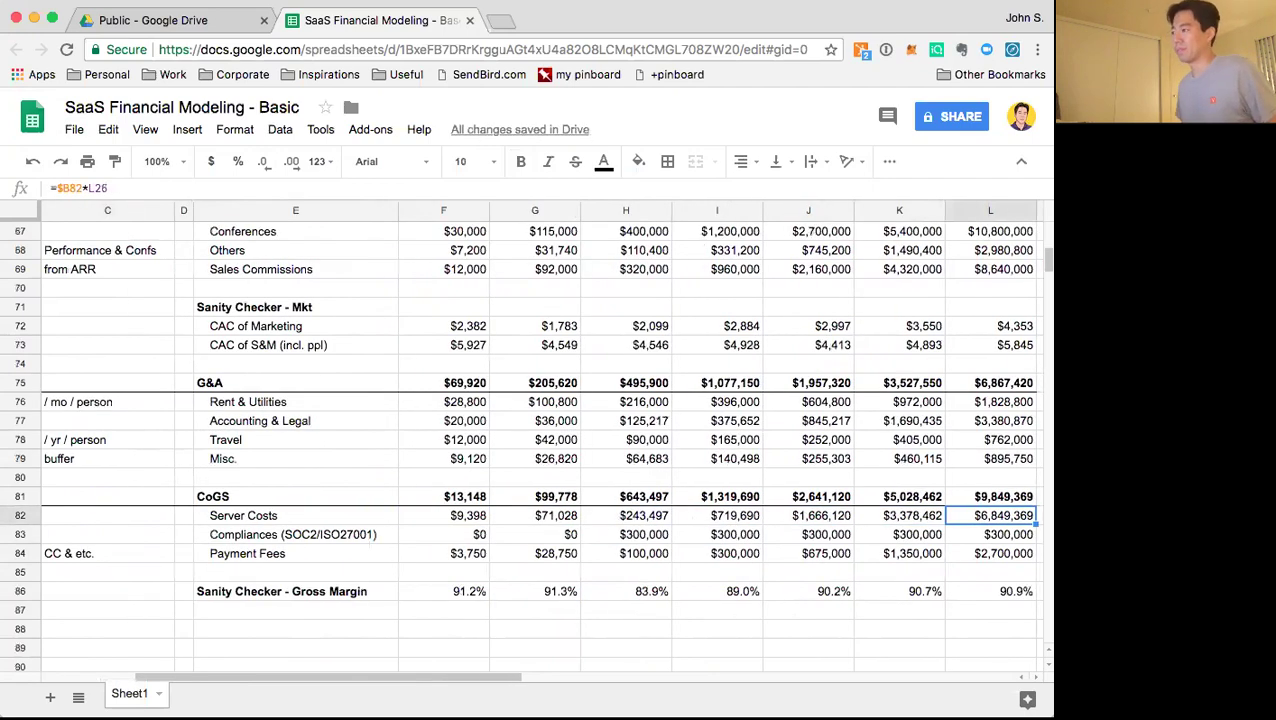
pyautogui.click(1003, 612)
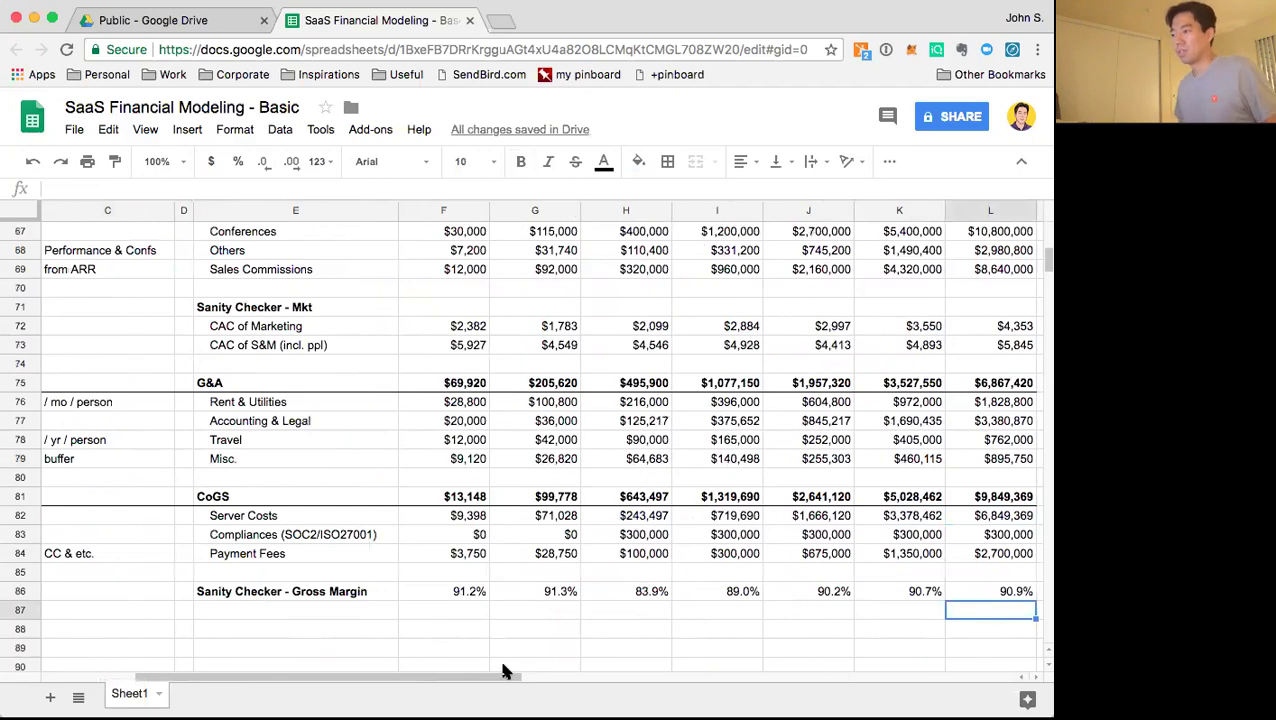
# Mark the years in row 2 above the headers with T for Y3 and Y4, and D for Y6, Y7 and Y8
pyautogui.scroll(20, 530, 490)
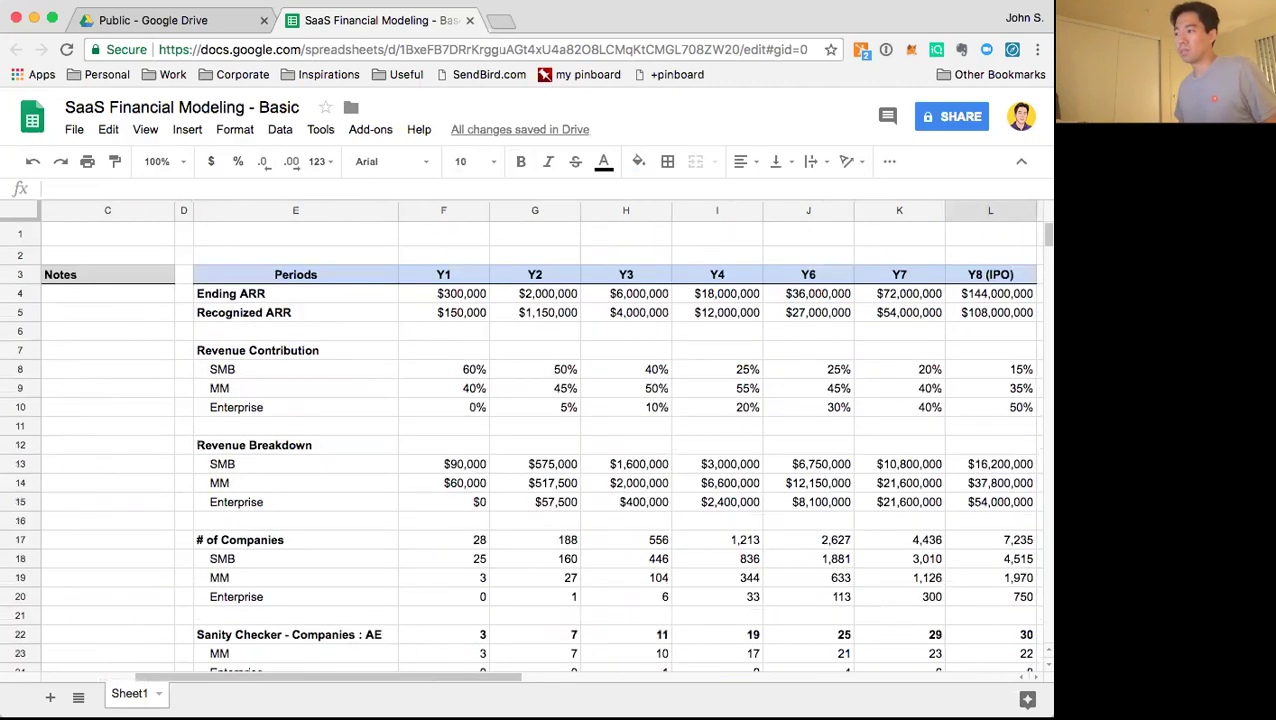
pyautogui.moveTo(478, 681); pyautogui.dragTo(570, 683)
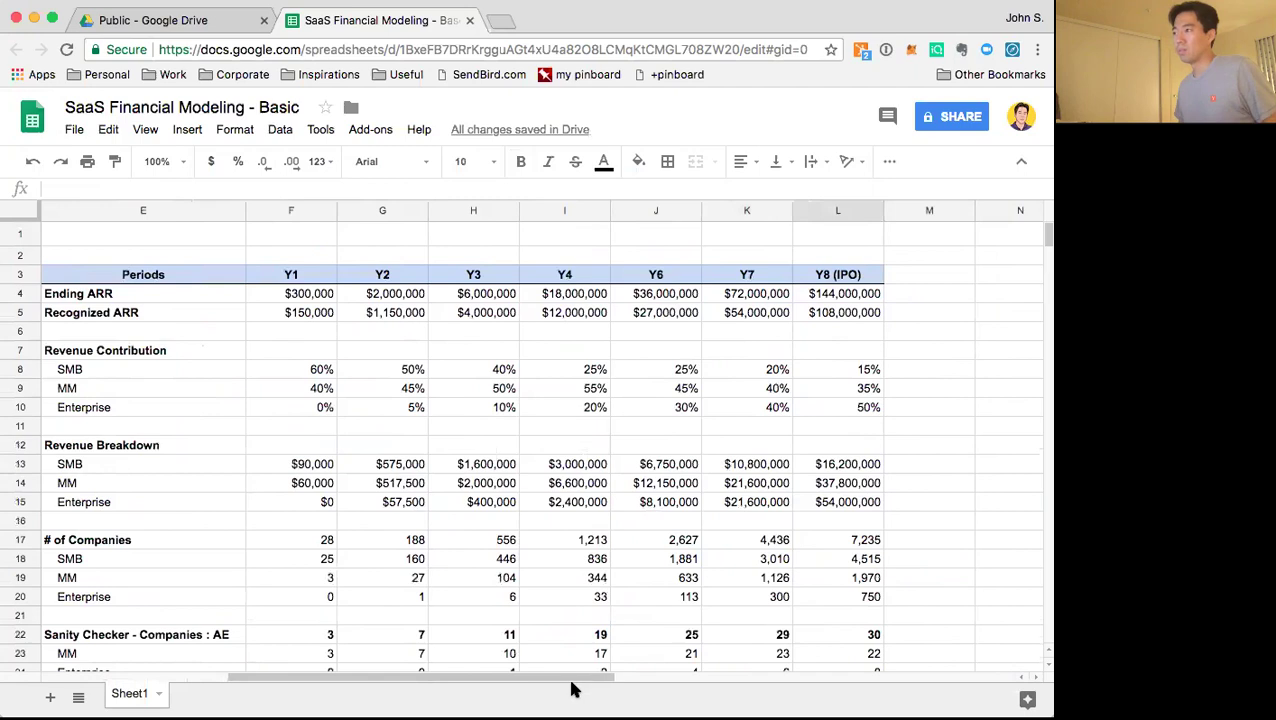
pyautogui.click(486, 256)
pyautogui.write('T')
pyautogui.press('Tab')
pyautogui.write('T')
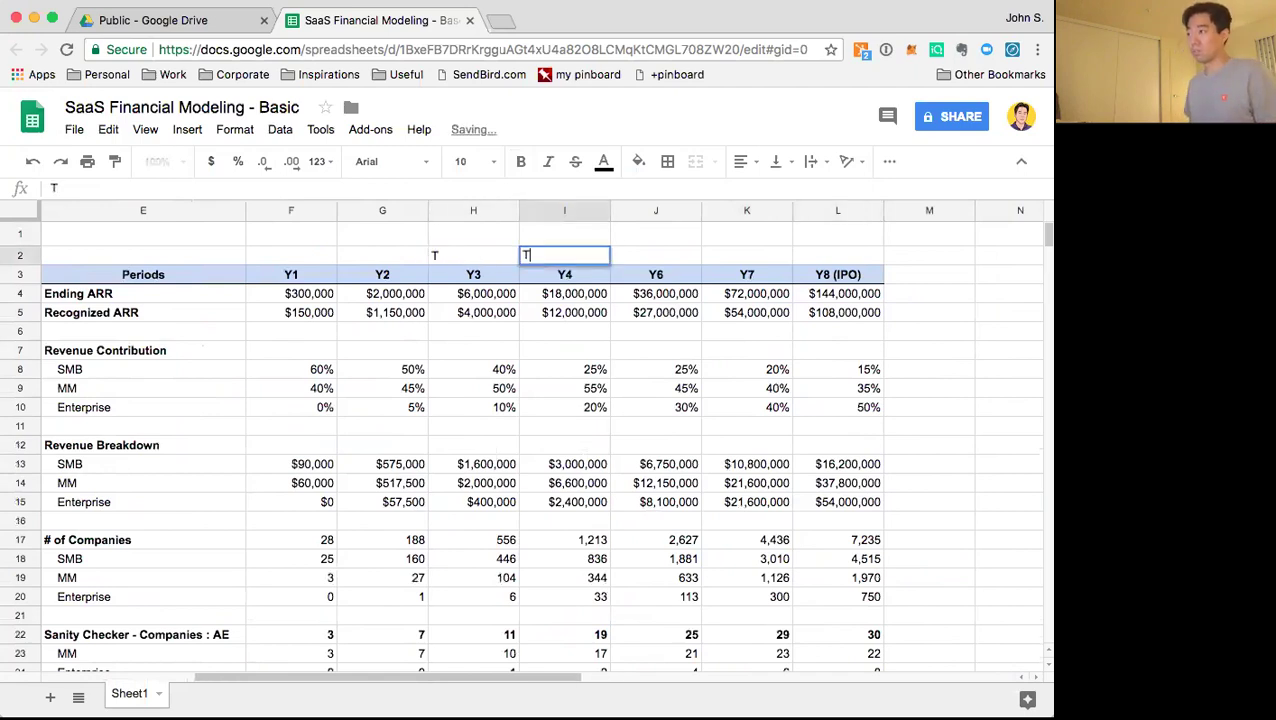
pyautogui.press('Tab')
pyautogui.write('D')
pyautogui.press('Tab')
pyautogui.write('D')
pyautogui.press('Tab')
pyautogui.write('D')
pyautogui.press('Tab')
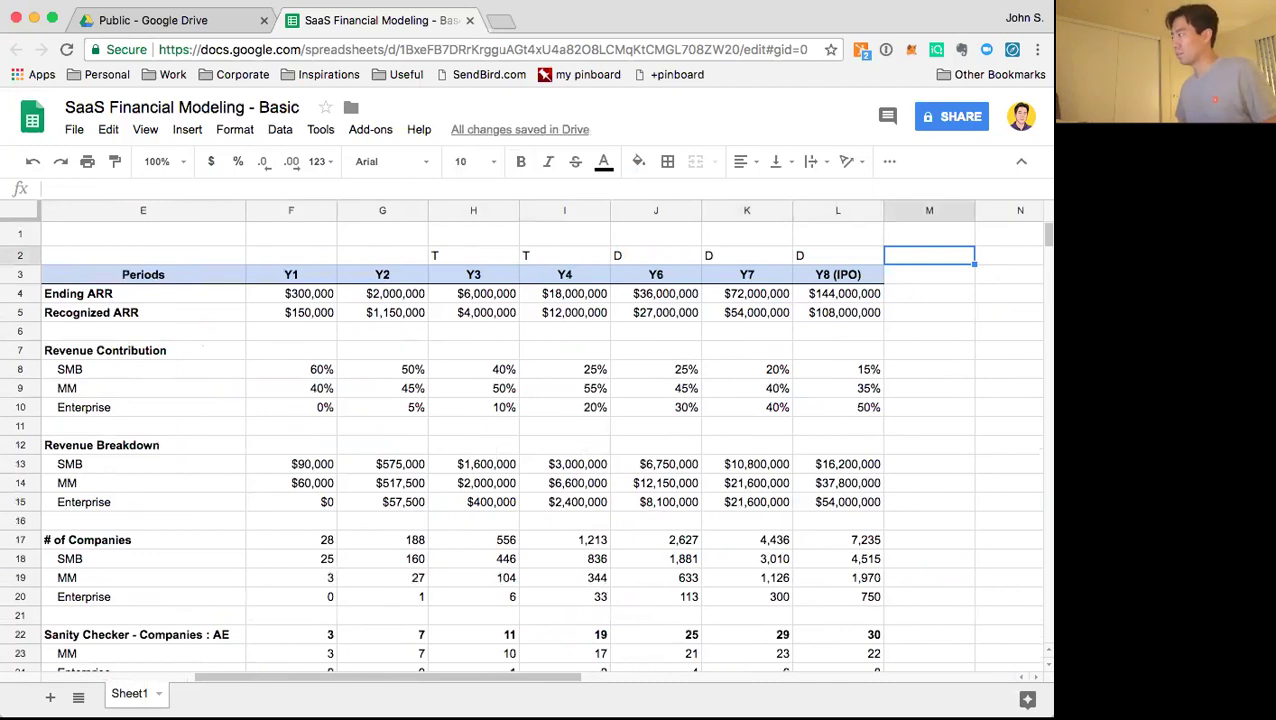
# Review the T and D markers in row 2 against the year headers below them
pyautogui.press('super+Tab')
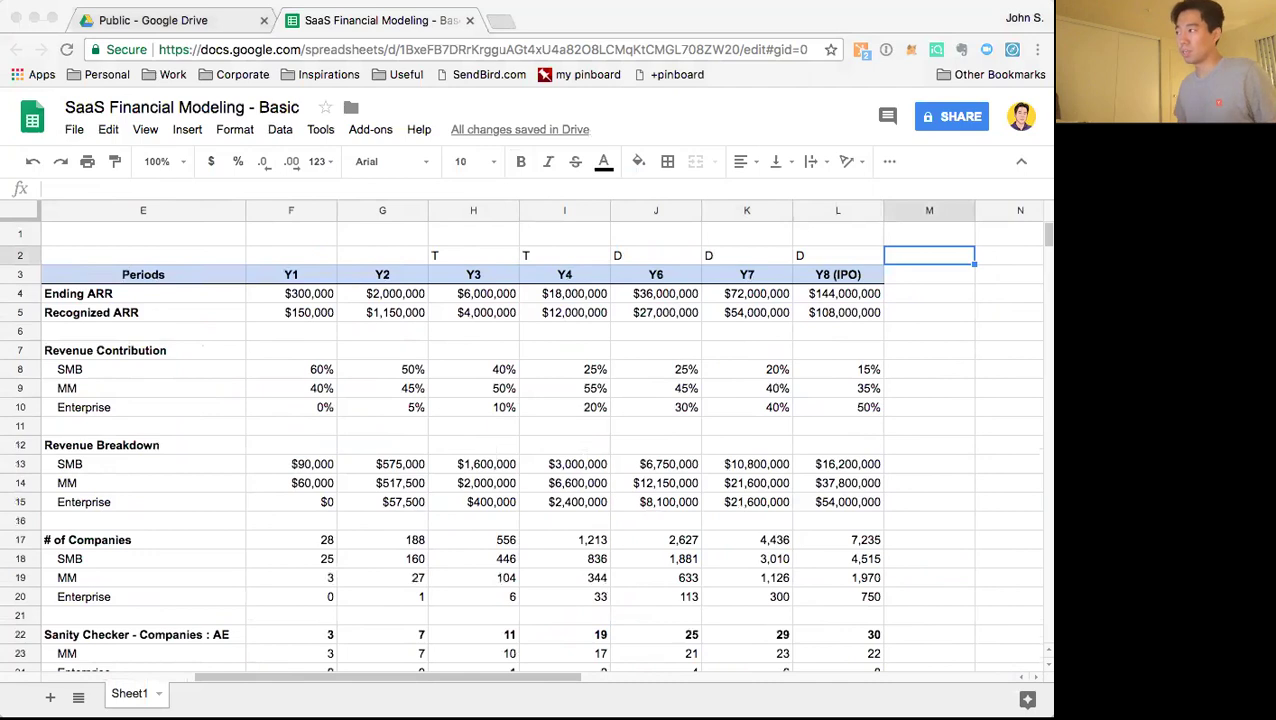
pyautogui.press('super+Tab')
pyautogui.press('Left')
pyautogui.press('Left')
pyautogui.press('Left')
pyautogui.press('Left')
pyautogui.press('Left')
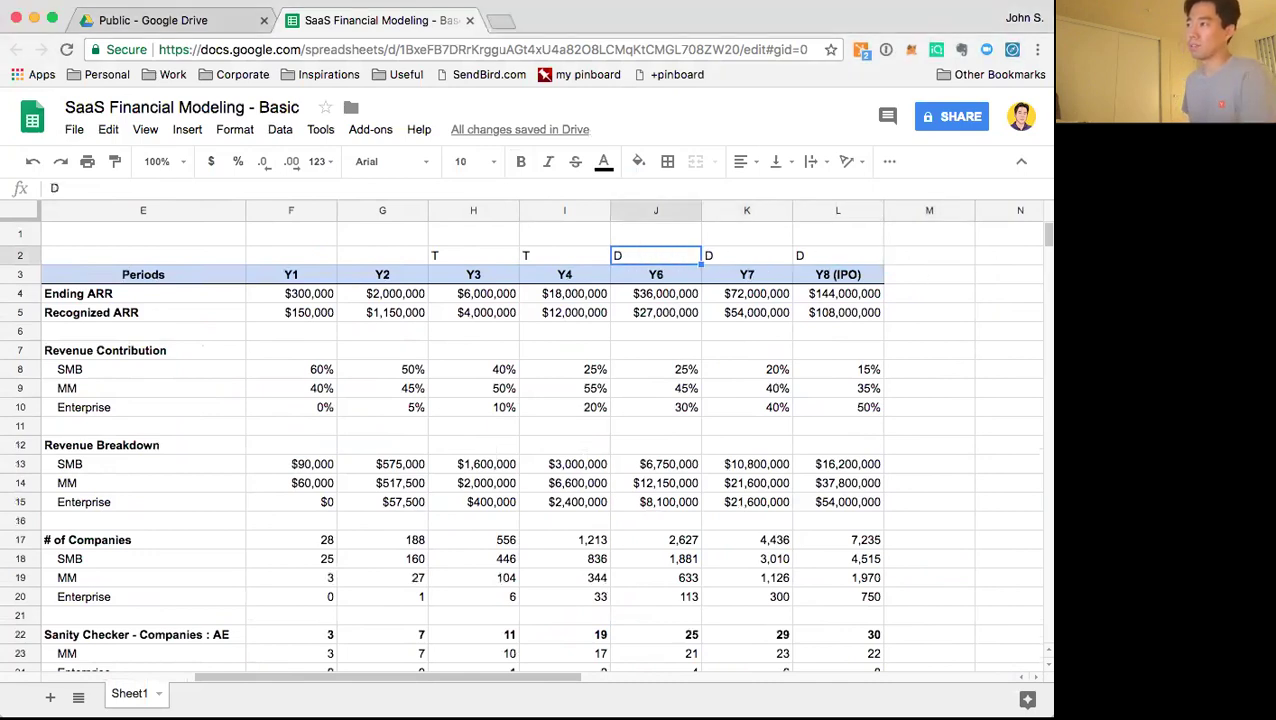
pyautogui.press('Right')
pyautogui.press('Right')
pyautogui.press('Left')
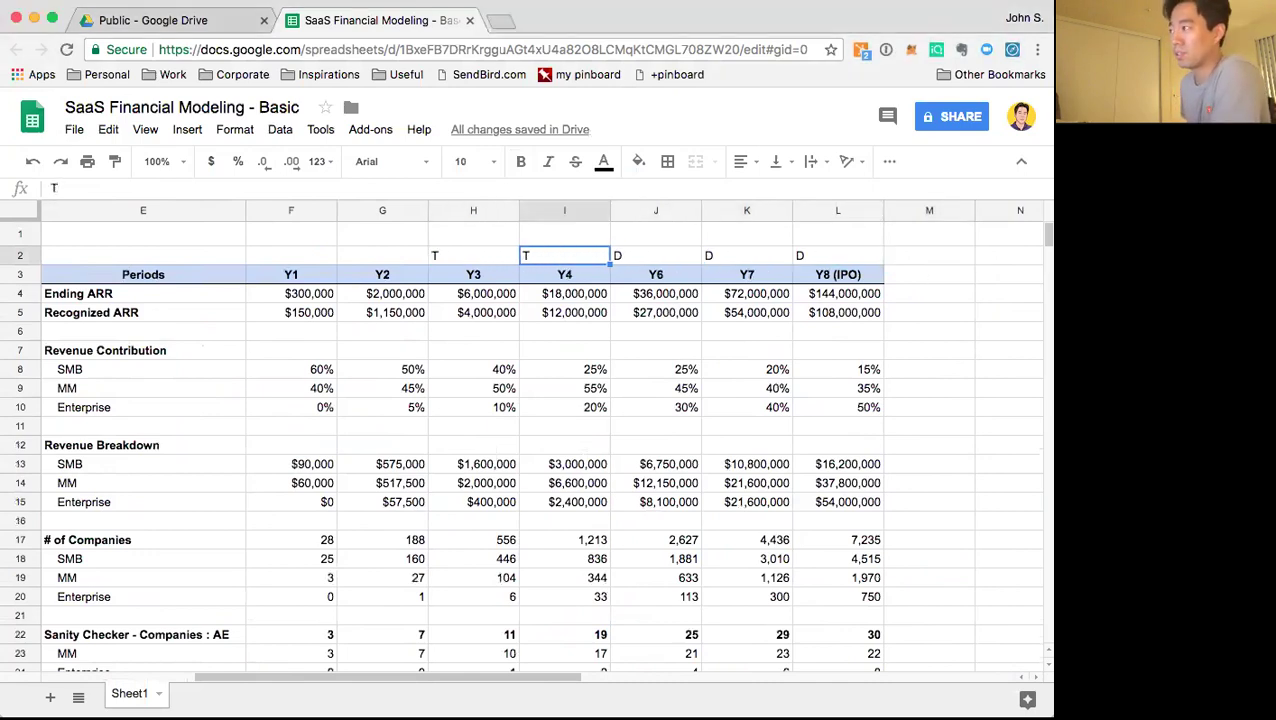
pyautogui.press('Down')
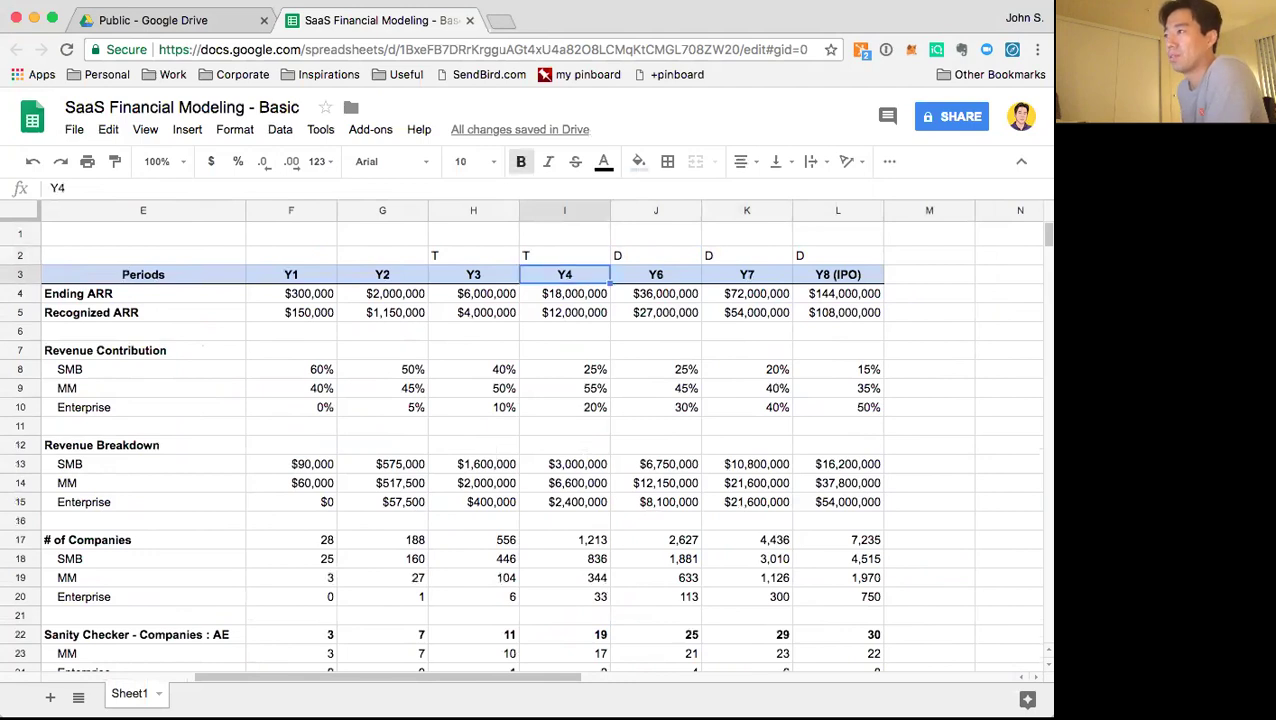
# Look through the Key, Value and Notes columns alongside the revenue, costs and income sections
pyautogui.press('Left')
pyautogui.press('Left')
pyautogui.press('Left')
pyautogui.press('Left')
pyautogui.press('Left')
pyautogui.press('Left')
pyautogui.press('Left')
pyautogui.press('Left')
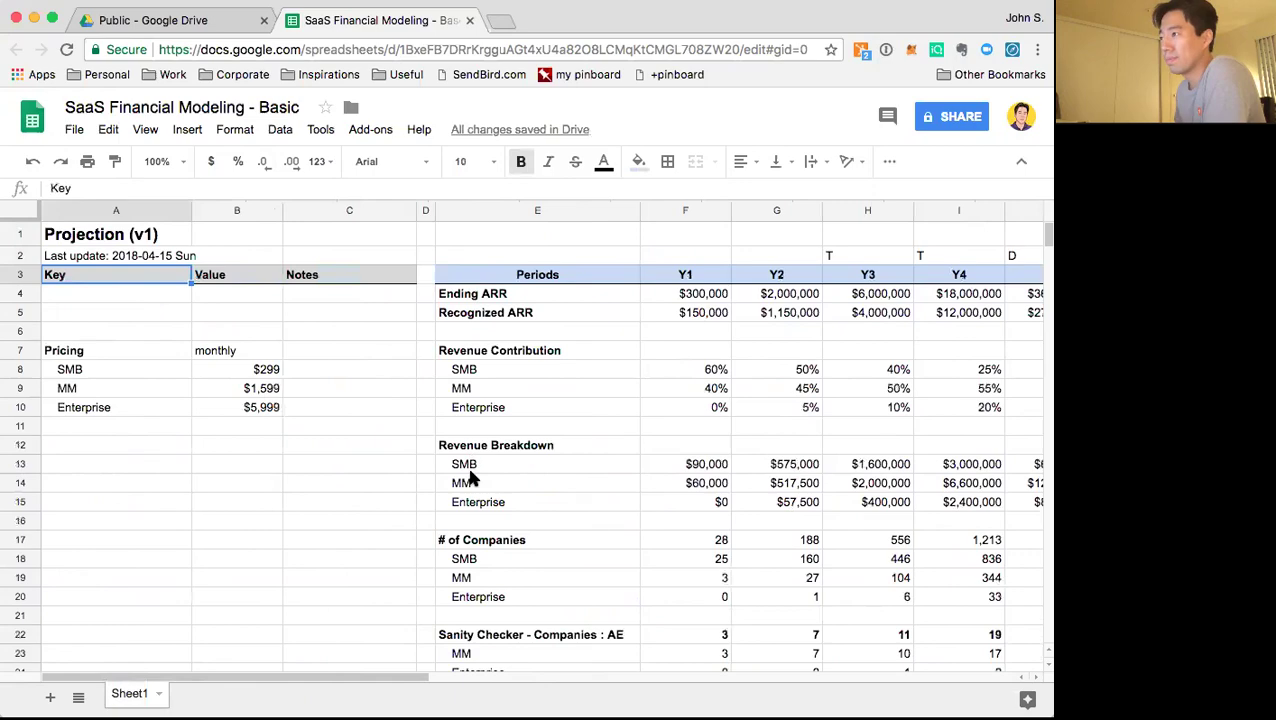
pyautogui.scroll(-8, 470, 478)
pyautogui.scroll(-7, 460, 487)
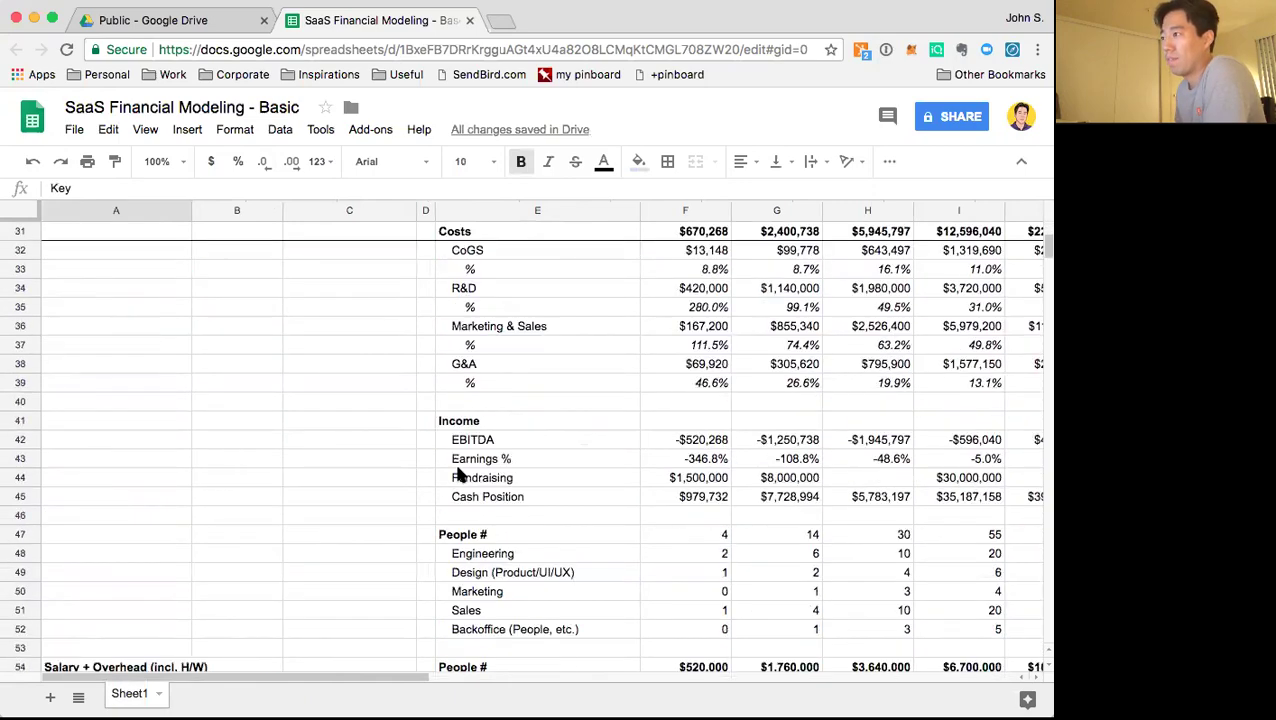